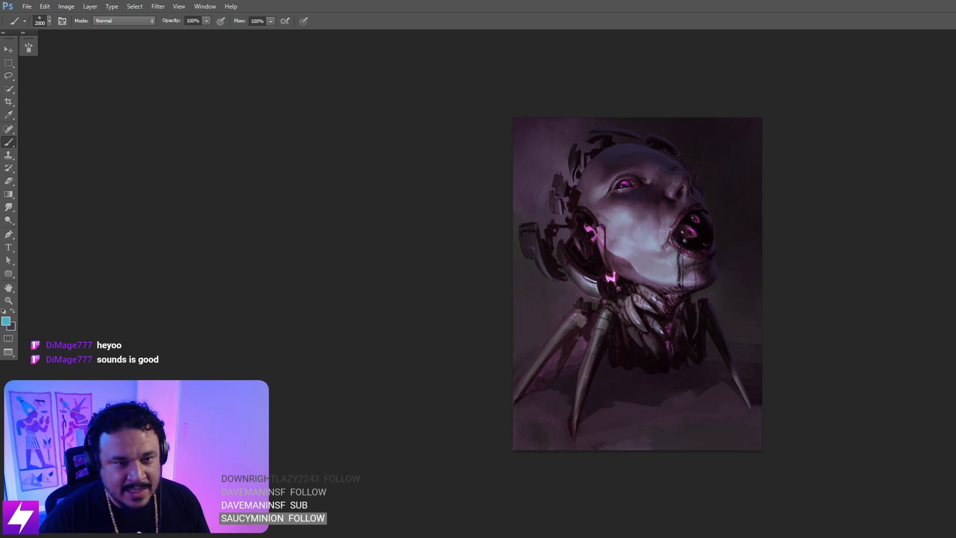
- Dismiss the hidden-layer brush alert and open the Save for Web export for the painting
left_click(845, 251)
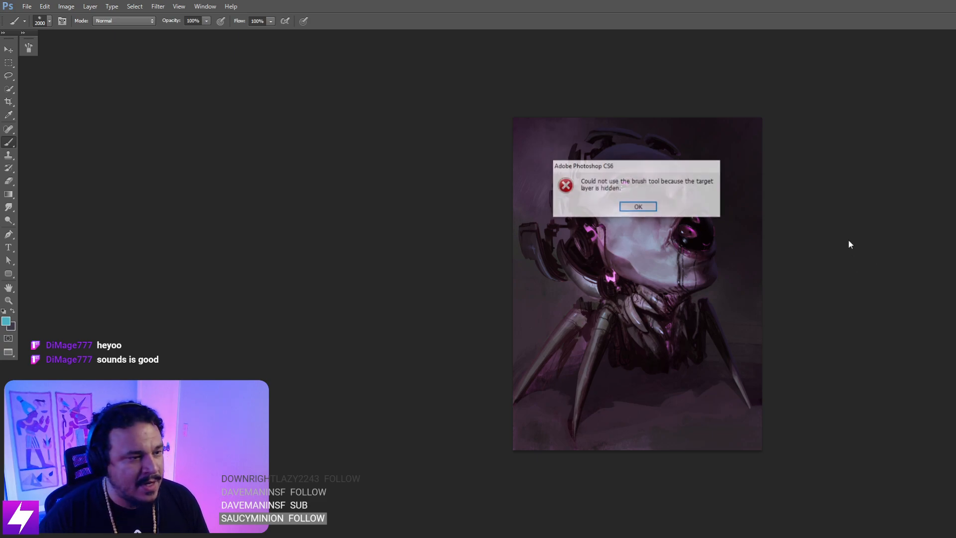
left_click(638, 209)
key("ctrl+0")
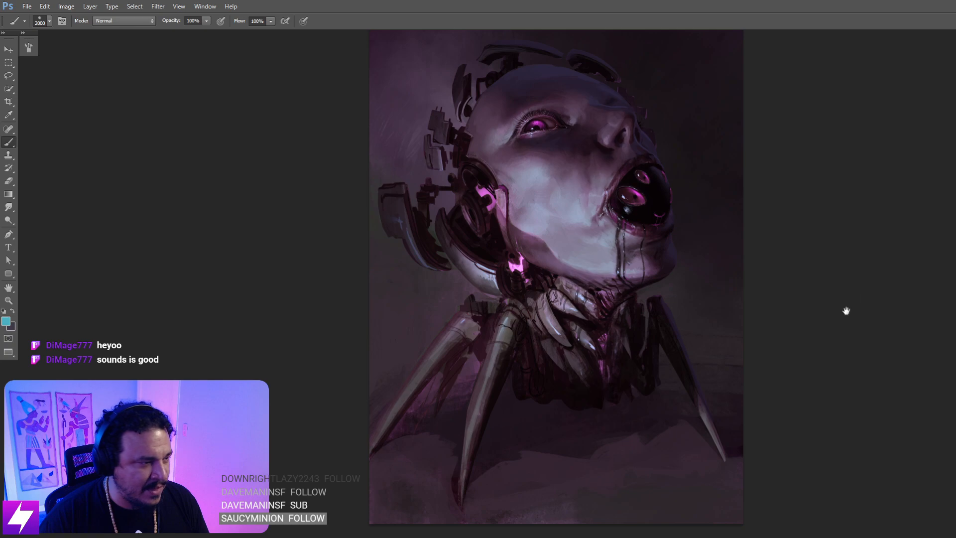
left_click(27, 6)
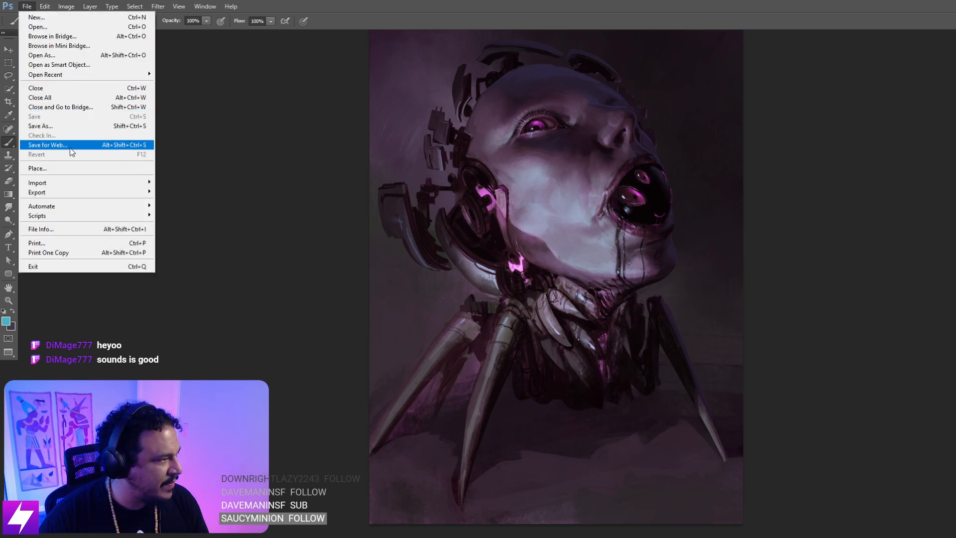
left_click(95, 146)
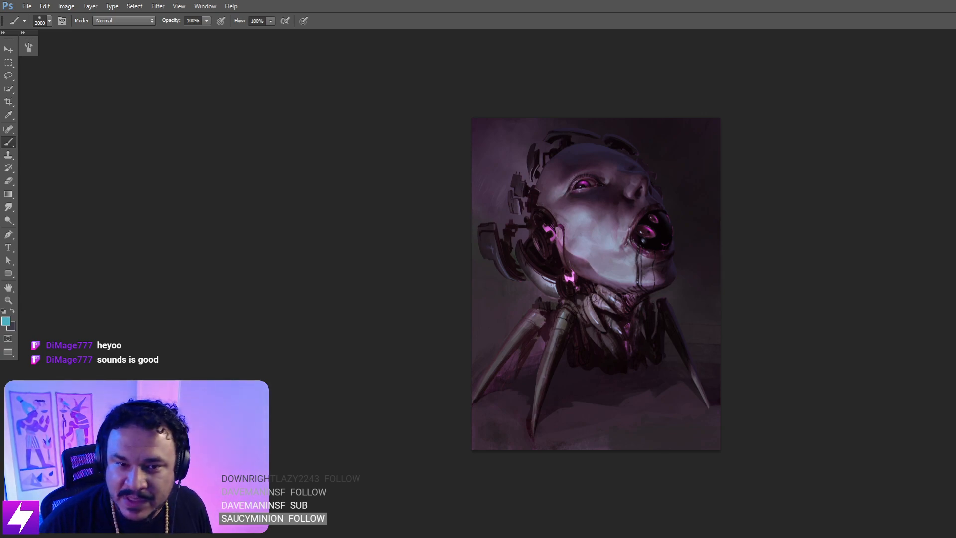
- Dismiss the brush alert about unselected layers and save the painting file
left_click(786, 306)
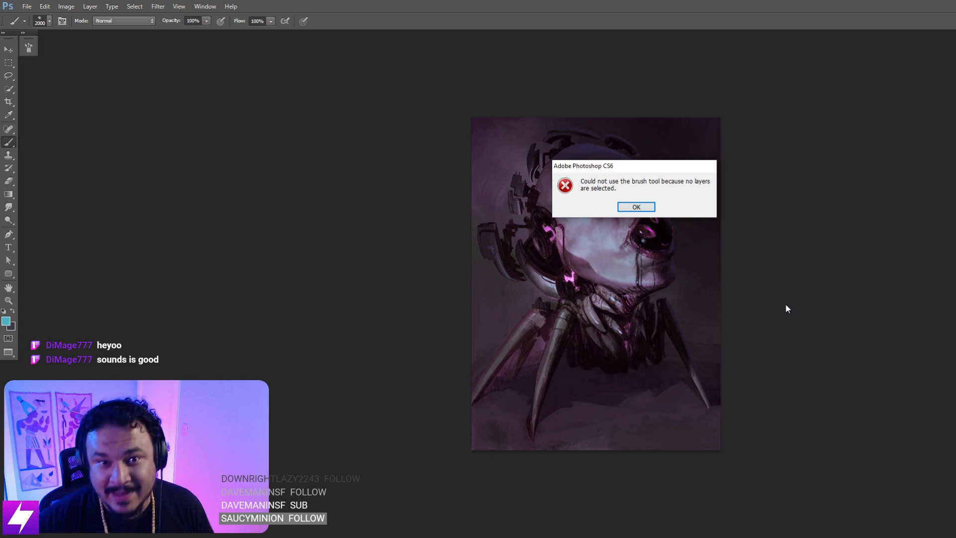
left_click(637, 207)
left_click(27, 6)
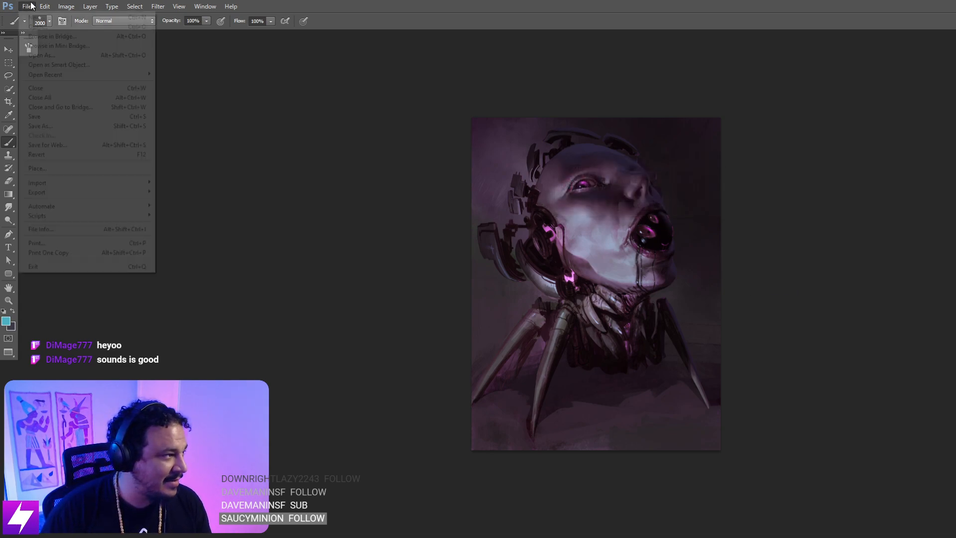
left_click(34, 117)
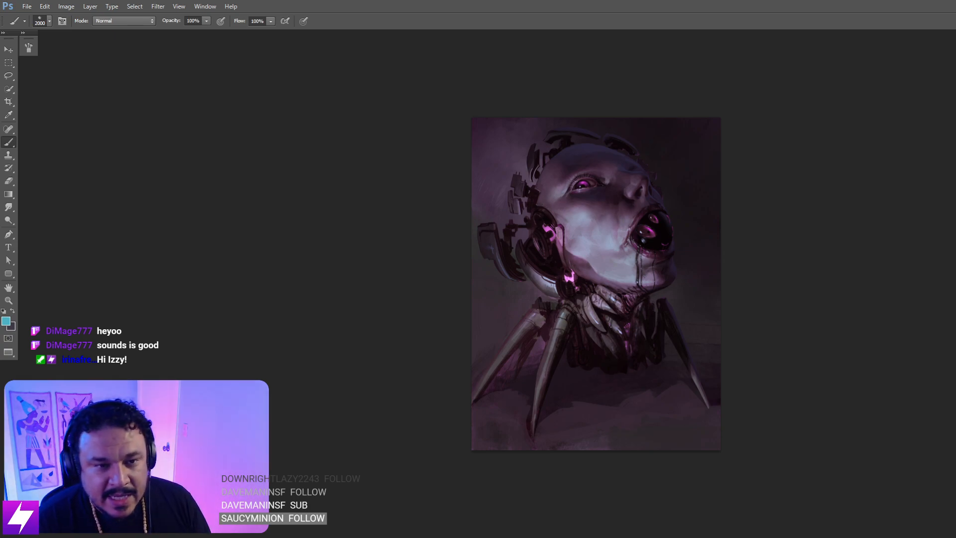
- Compare the whole painting before and after the last change by repeatedly undoing and redoing it
key("ctrl+z")
key("ctrl+z")
key("ctrl+z")
key("ctrl+z")
key("ctrl+z")
key("ctrl+z")
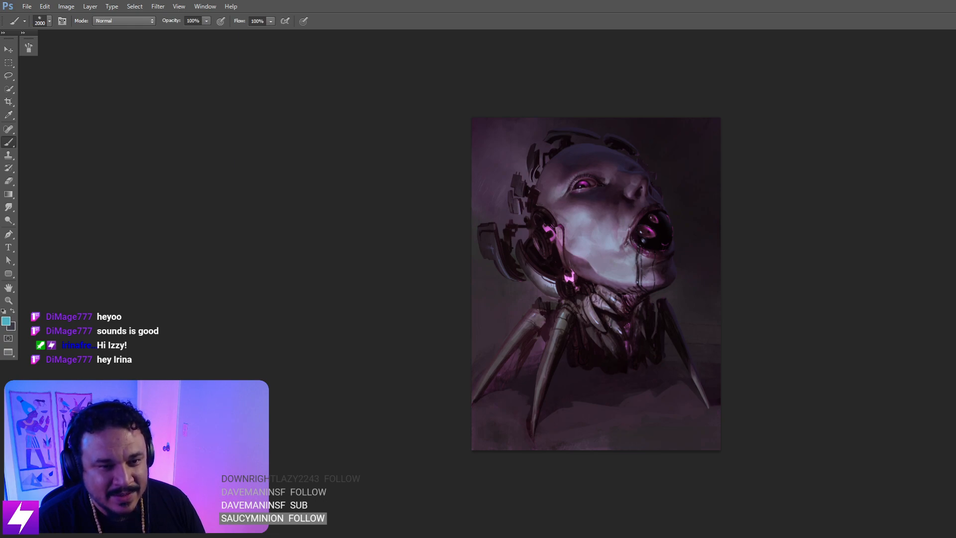
key("ctrl+z")
key("ctrl+z")
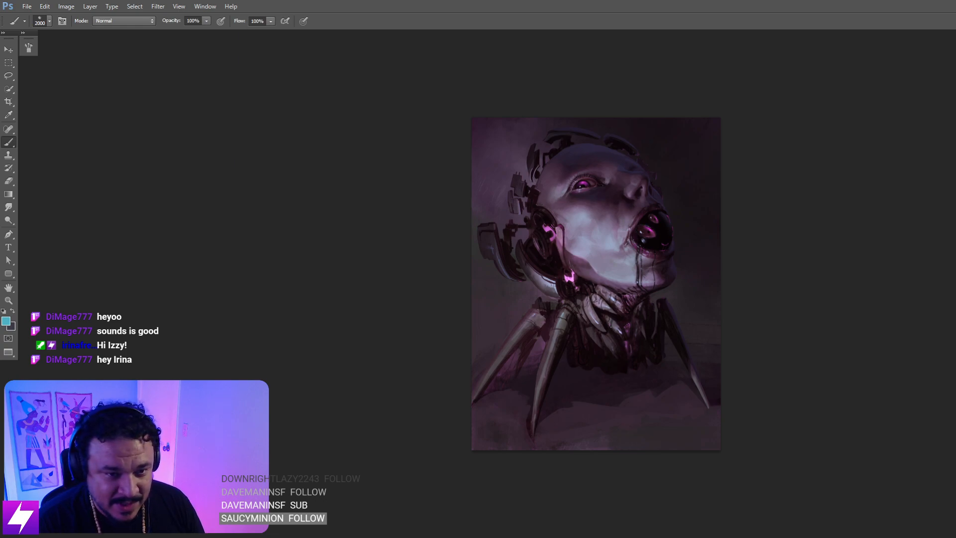
key("ctrl+z")
key("ctrl+z")
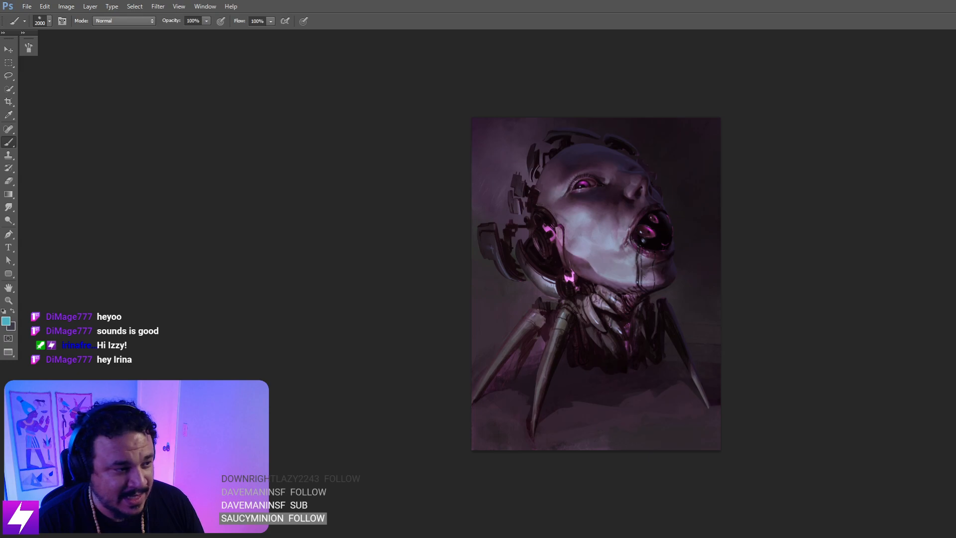
- Flip the canvas horizontally and reduce the brush size to 400 px
key("ctrl+plus")
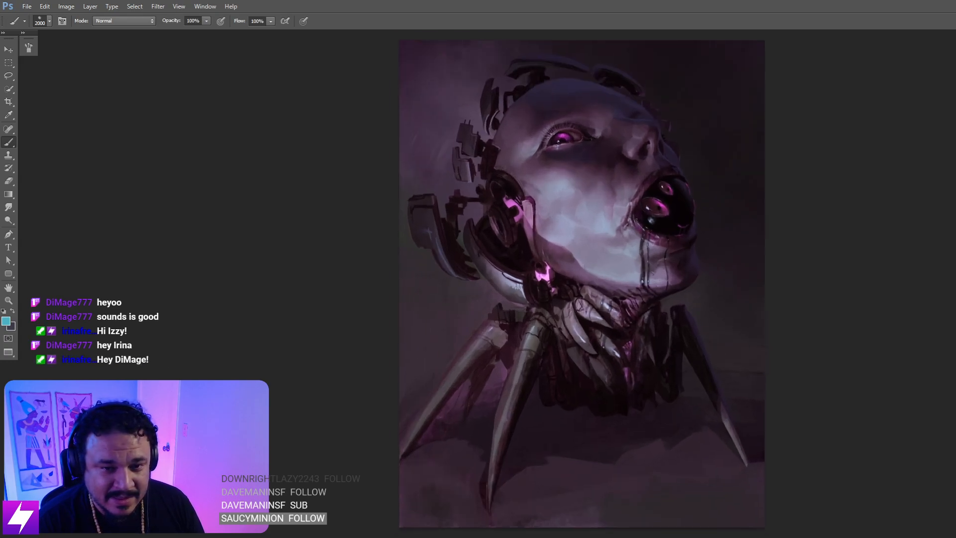
mouse_move(680, 376)
left_mouse_down()
mouse_move(738, 330)
mouse_move(781, 337)
mouse_move(801, 328)
left_mouse_up()
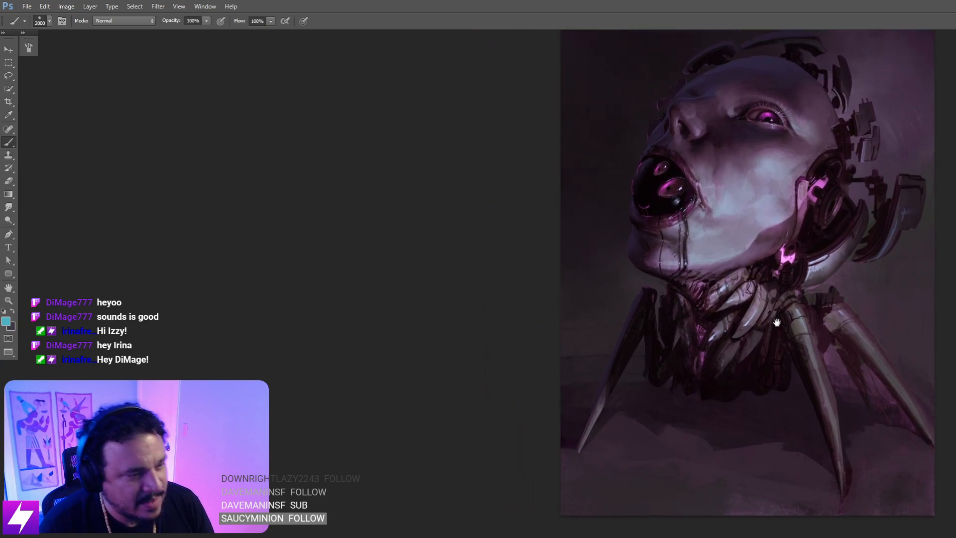
key("bracketleft")
key("bracketleft")
key("bracketleft")
key("bracketleft")
key("bracketleft")
key("bracketleft")
key("bracketleft")
key("bracketleft")
key("bracketleft")
key("bracketleft")
key("bracketleft")
key("bracketleft")
key("bracketleft")
key("bracketleft")
key("bracketleft")
key("bracketleft")
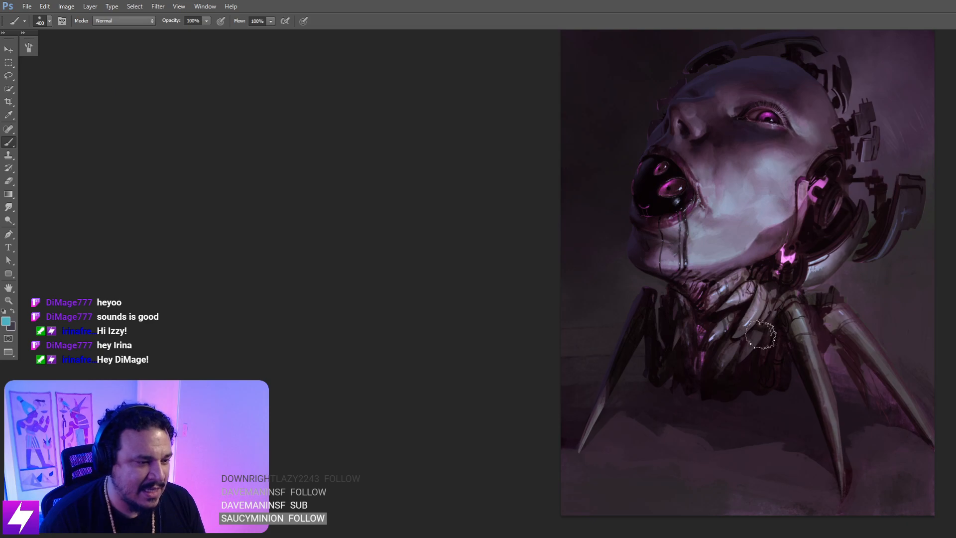
key("ctrl+plus")
left_click_drag(821, 336, 766, 335)
mouse_move(819, 304)
left_mouse_down()
mouse_move(775, 335)
mouse_move(777, 358)
mouse_move(775, 335)
left_mouse_up()
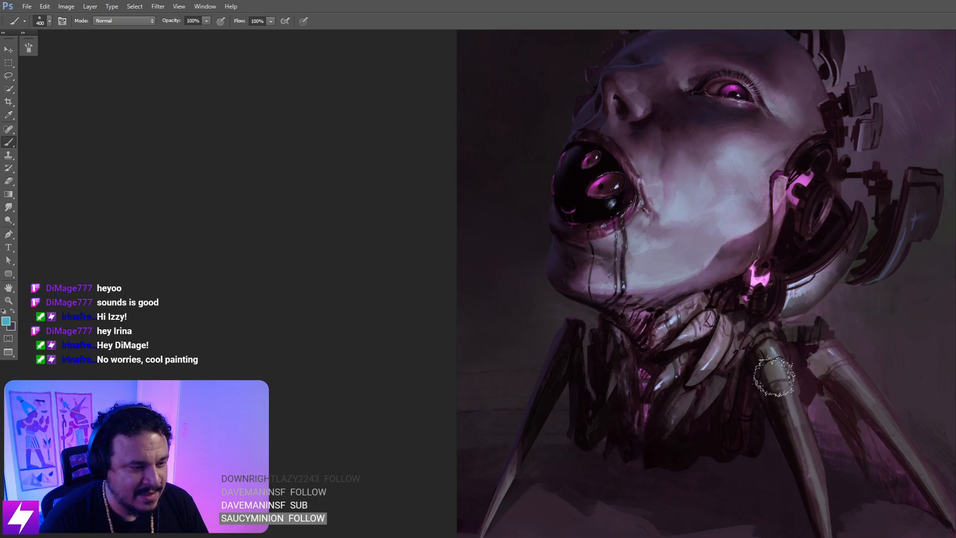
key("ctrl+minus")
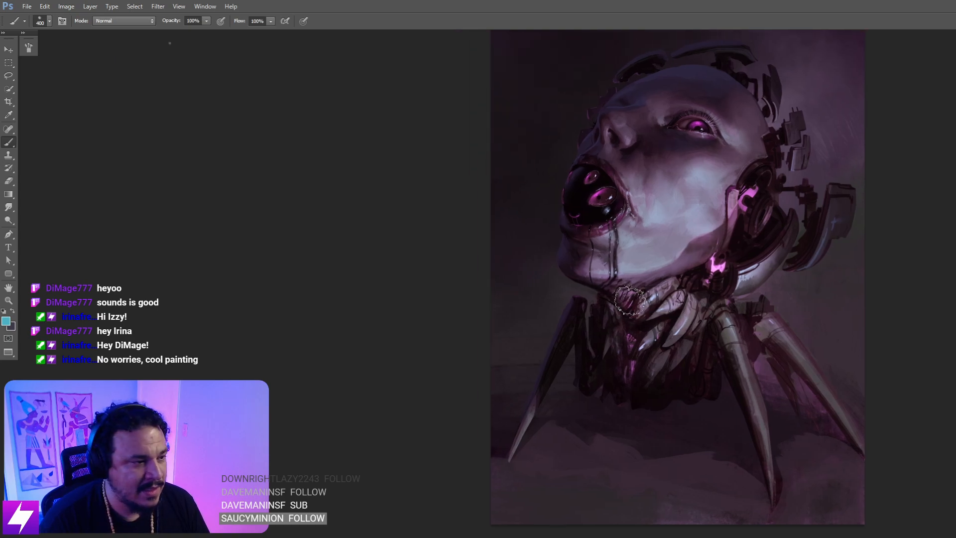
right_click(554, 306)
left_click(237, 240)
key("Escape")
left_click_drag(779, 334, 811, 347)
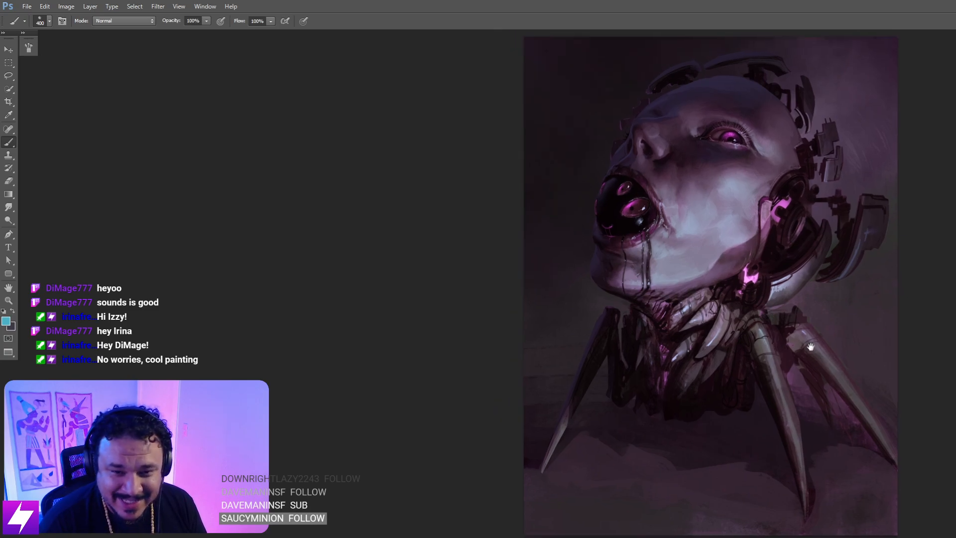
- Choose the 90 px textured brush preset for painting
right_click(644, 315)
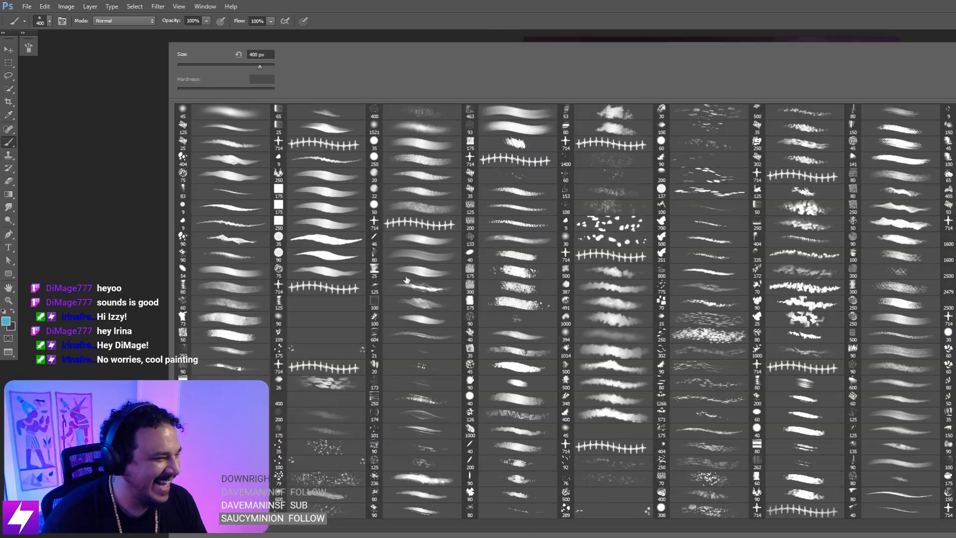
left_click(230, 255)
key("Return")
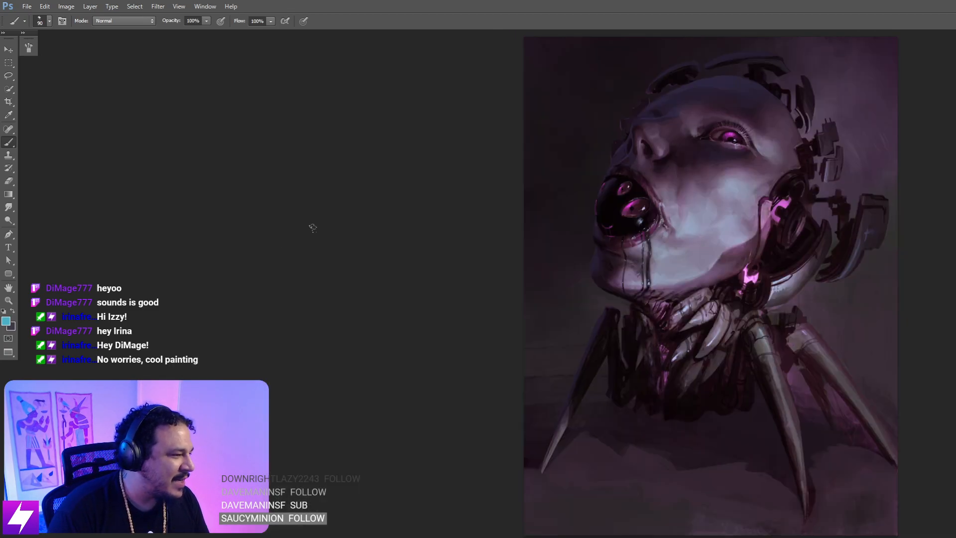
left_click_drag(892, 382, 821, 365)
left_click_drag(726, 354, 770, 360)
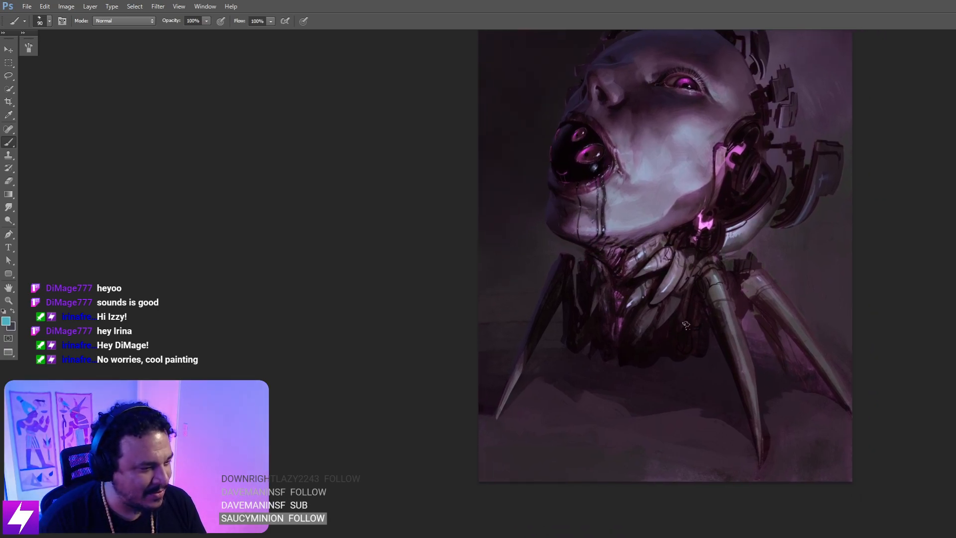
- Flip the canvas horizontally back to its original orientation, keeping the Brush as the active tool
key("e")
key("b")
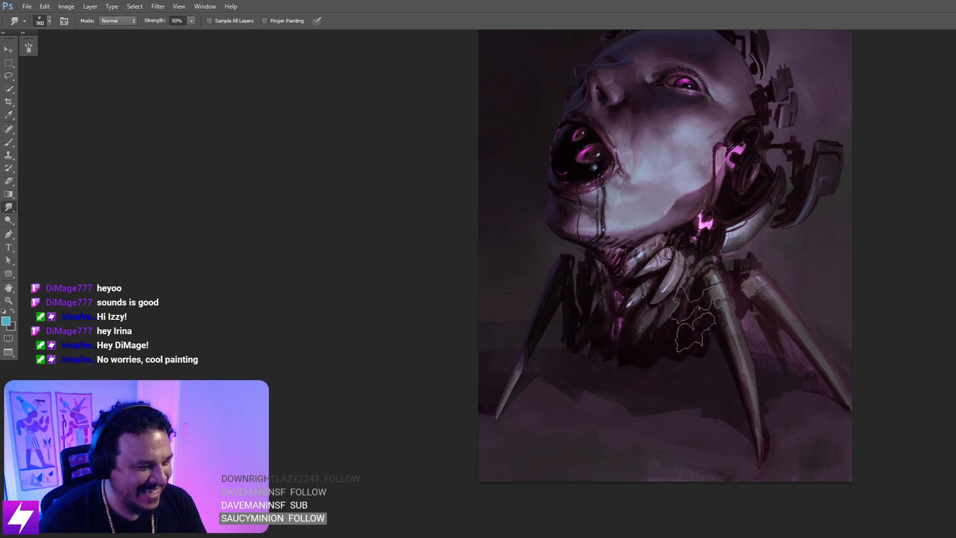
mouse_move(717, 343)
left_mouse_down()
mouse_move(725, 393)
mouse_move(766, 402)
left_mouse_up()
left_click_drag(849, 358, 817, 363)
key("ctrl+minus")
key("ctrl+minus")
key("ctrl+shift+h")
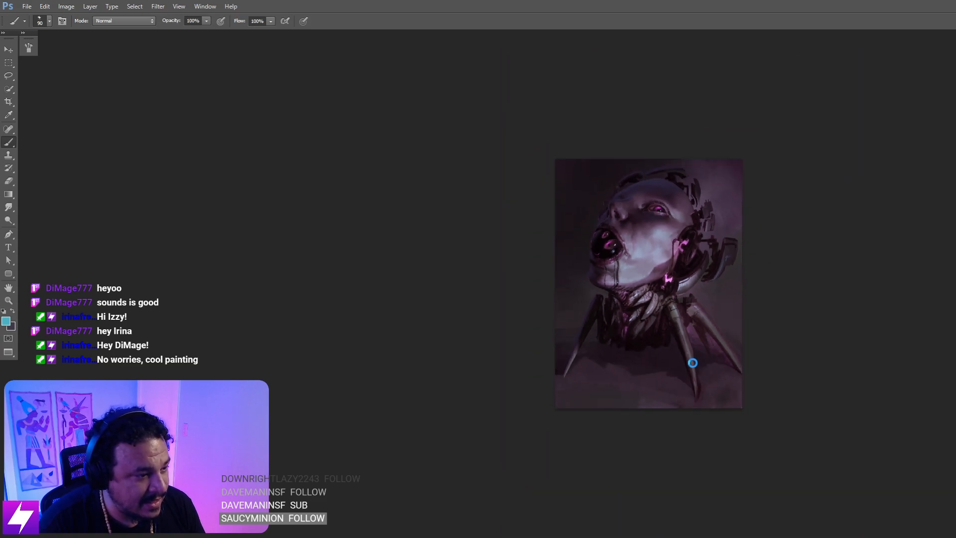
- Sample a dark tone beside the leftmost leg's upper joint and paint shading into the joint, reducing the brush to 30 px
key("ctrl+plus")
left_click_drag(687, 384, 750, 359)
key("ctrl+plus")
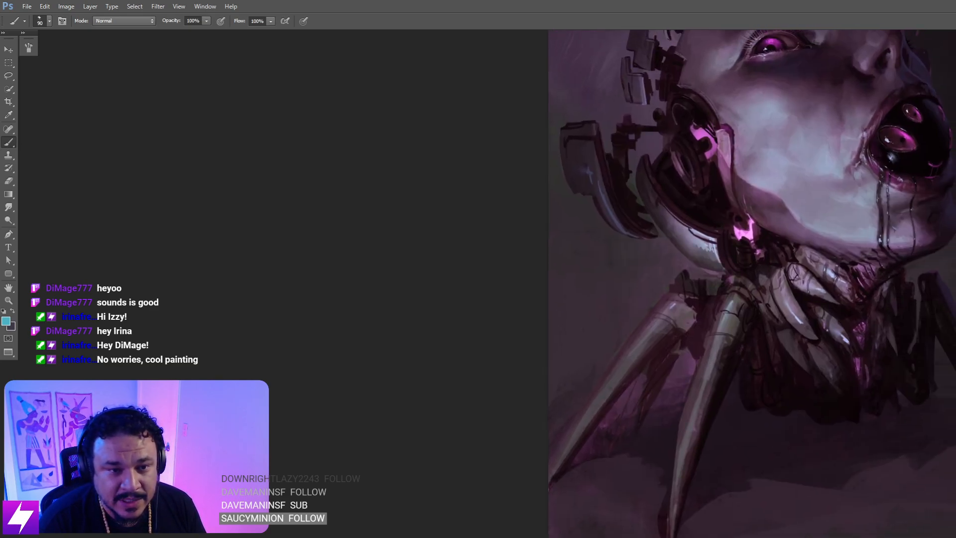
left_click_drag(696, 348, 727, 335)
left_click(737, 299, "alt")
key("bracketleft")
key("bracketleft")
key("bracketleft")
key("bracketleft")
left_click_drag(731, 300, 728, 324)
key("l")
key("b")
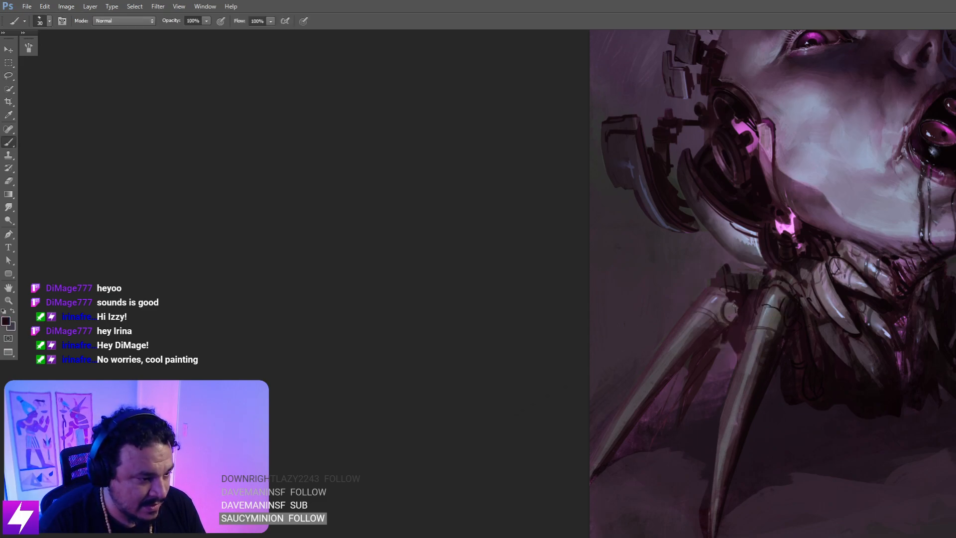
- Refine the round joint atop the leftmost leg with resampled tones, using brush sizes from 60 down to 40 px
key("bracketright")
key("bracketright")
key("bracketright")
key("bracketright")
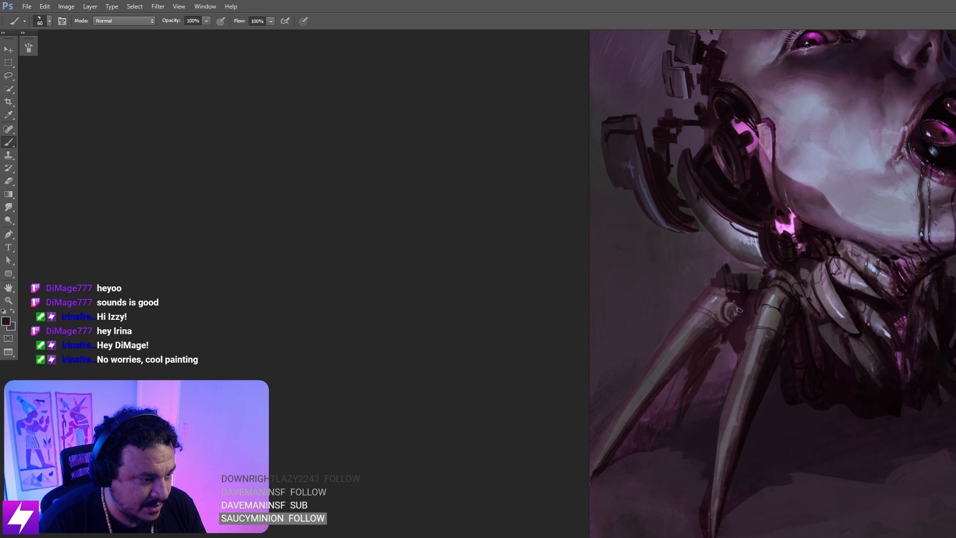
key("bracketleft")
key("bracketleft")
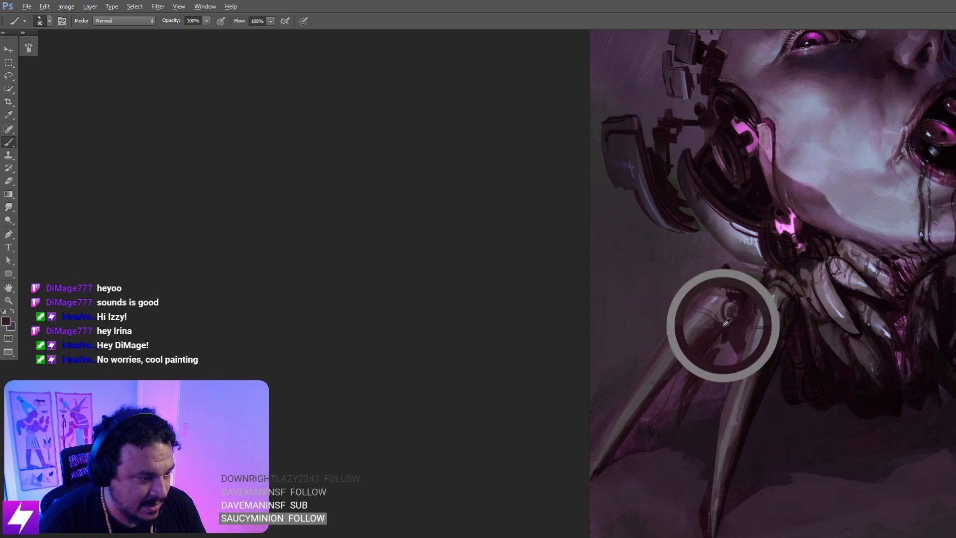
key("bracketleft")
key("bracketleft")
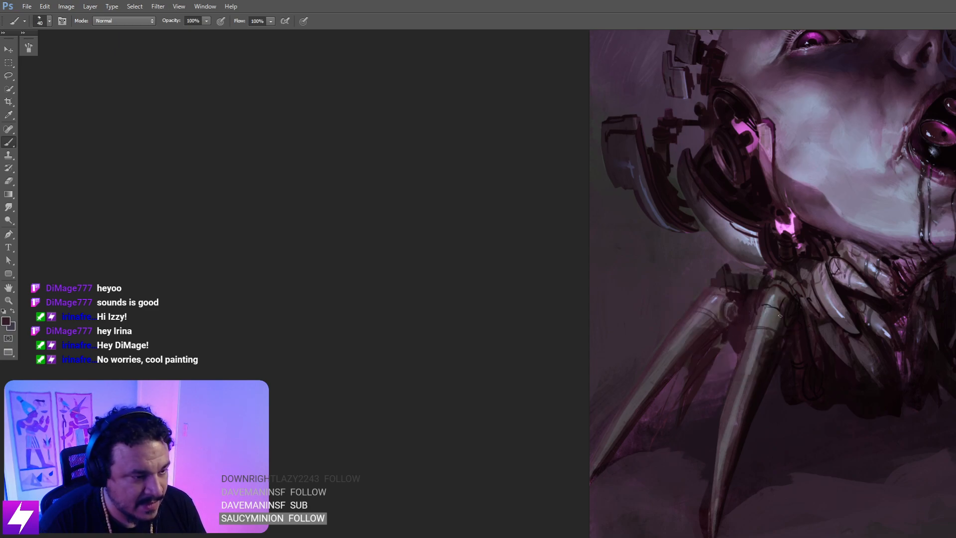
- Sample the front leg's upper segment colour and paint fine detail along its edge, reducing the brush from 45 to 15 px
left_click(781, 311, "alt")
key("bracketright")
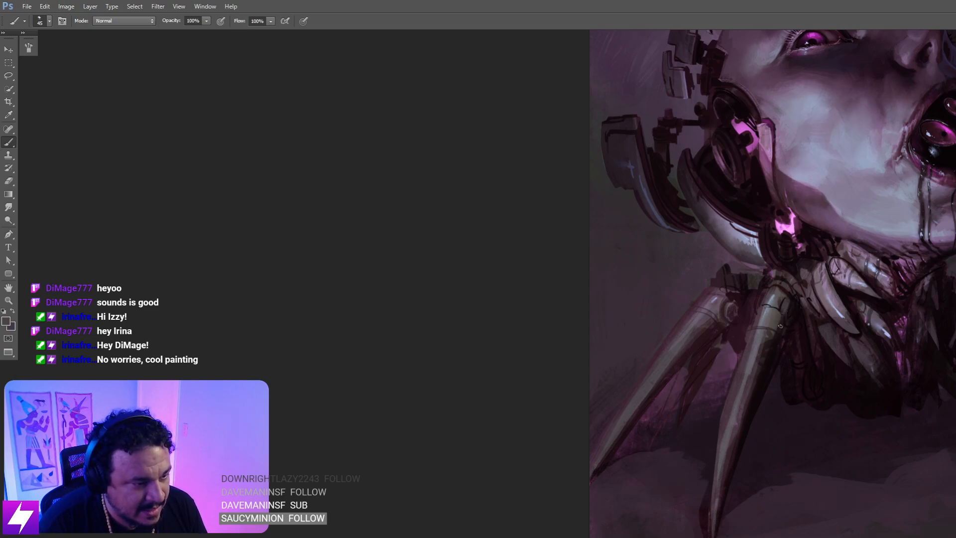
key("bracketleft")
key("bracketleft")
key("bracketleft")
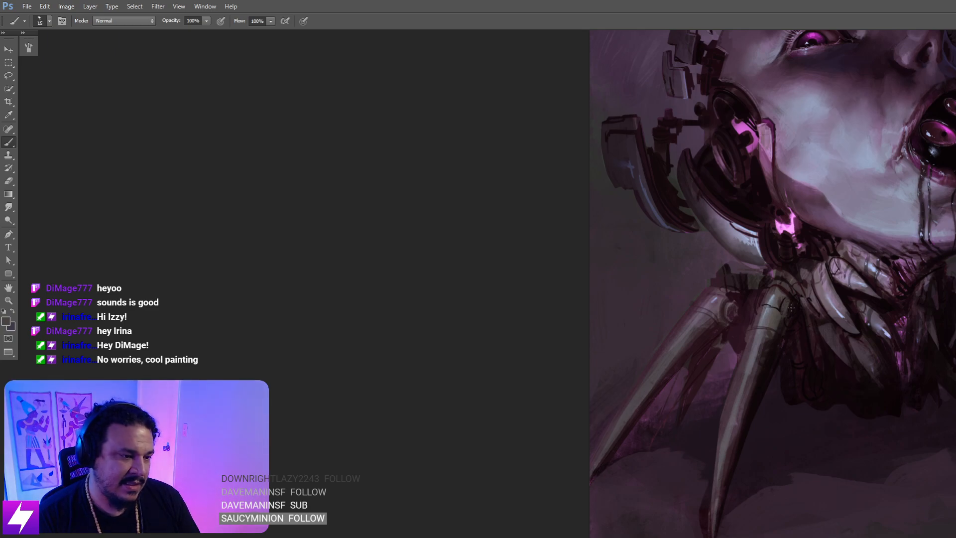
key("ctrl+minus")
key("ctrl+minus")
key("ctrl+minus")
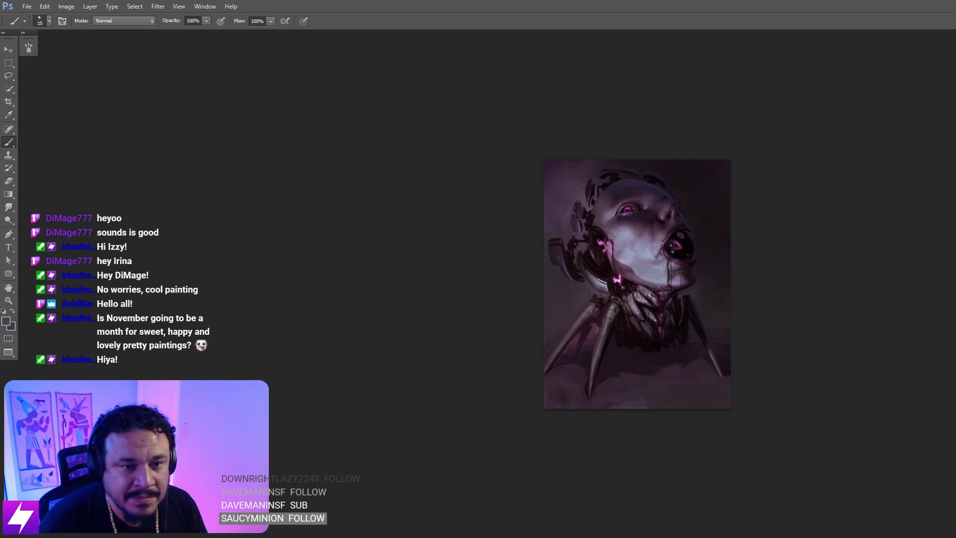
- Try a short stroke on the edge of the front leg's upper segment with the 15 px brush
scroll(887, 214, "up", 1)
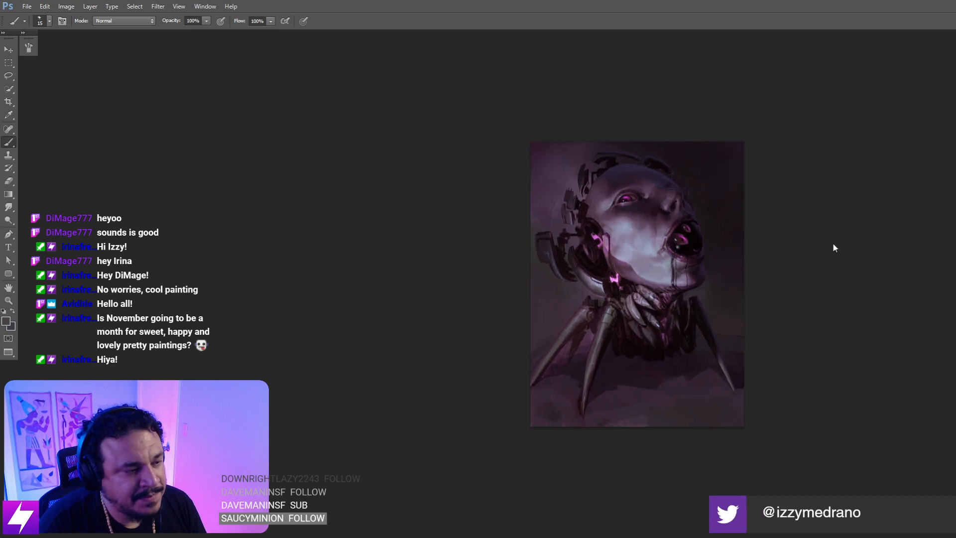
key("ctrl+plus")
key("ctrl+plus")
mouse_move(556, 418)
left_mouse_down()
mouse_move(689, 358)
mouse_move(700, 325)
left_mouse_up()
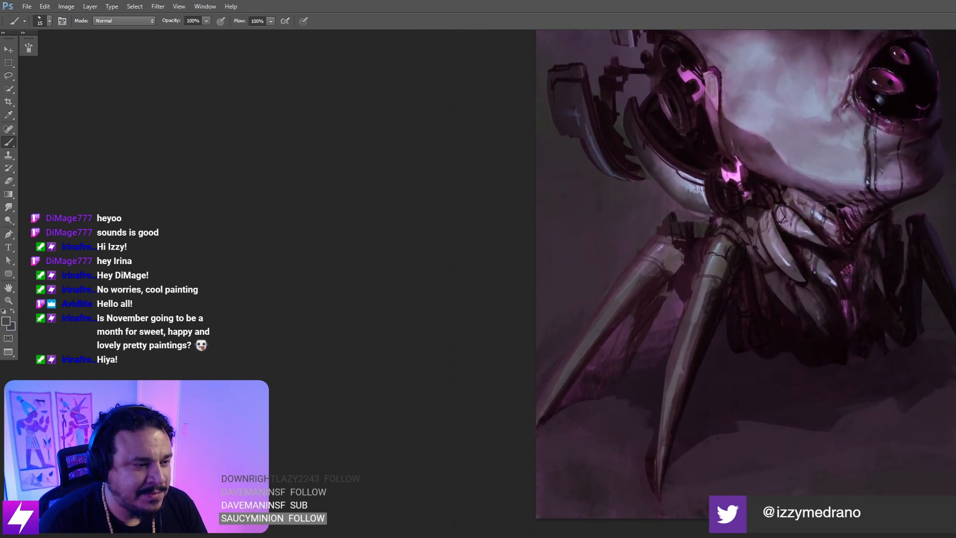
mouse_move(752, 269)
left_mouse_down()
mouse_move(769, 276)
mouse_move(726, 309)
mouse_move(721, 327)
mouse_move(769, 245)
mouse_move(740, 276)
mouse_move(750, 265)
left_mouse_up()
key("ctrl+z")
- Sample tones from both left-side legs and paint dark shading down the front leg's upper segment with a 40 to 50 px brush
left_click(745, 284, "alt")
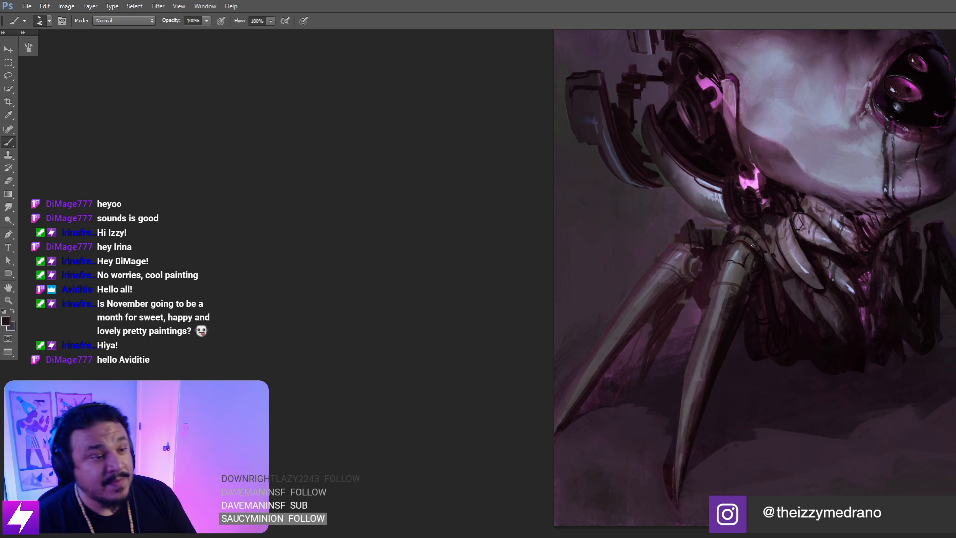
key("bracketright")
left_click(748, 248, "alt")
left_click(670, 252, "alt")
key("bracketright")
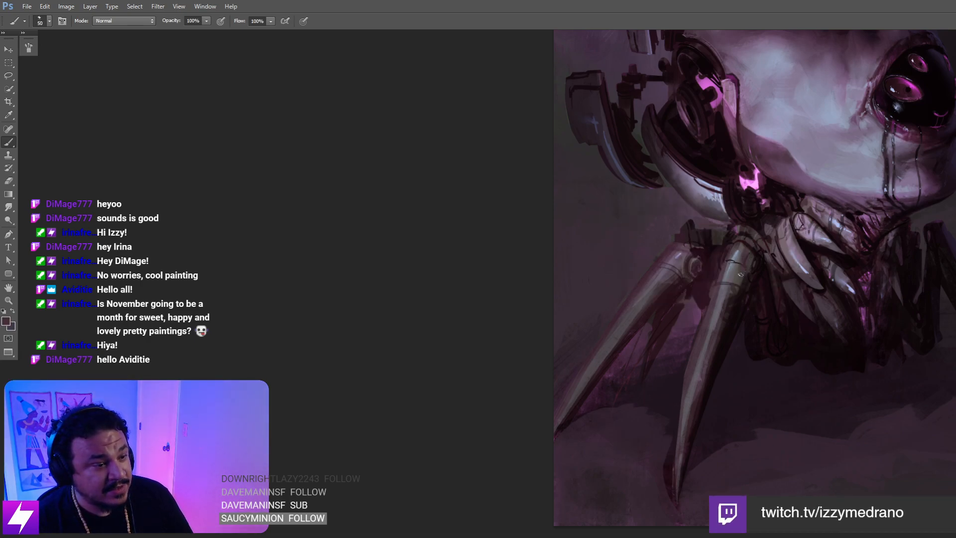
left_click(740, 286, "alt")
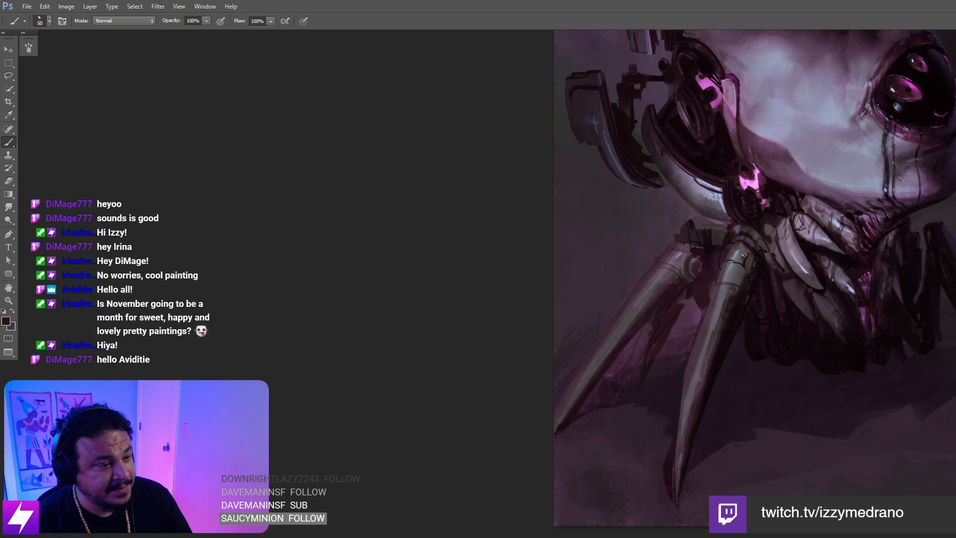
left_click_drag(746, 254, 740, 285)
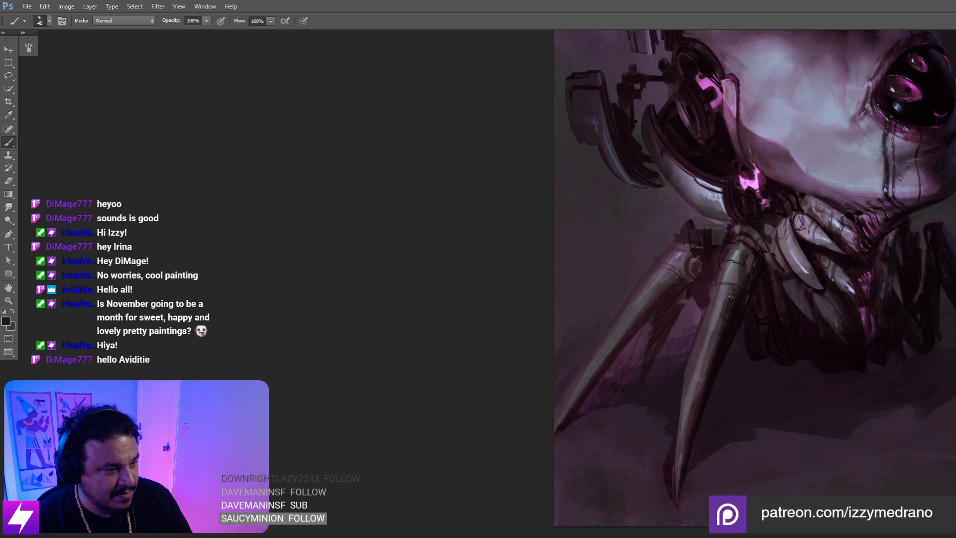
- Flip the canvas horizontally to examine the whole painting mirrored, and restore its original orientation
key("ctrl+0")
key("ctrl+minus")
key("ctrl+shift+h")
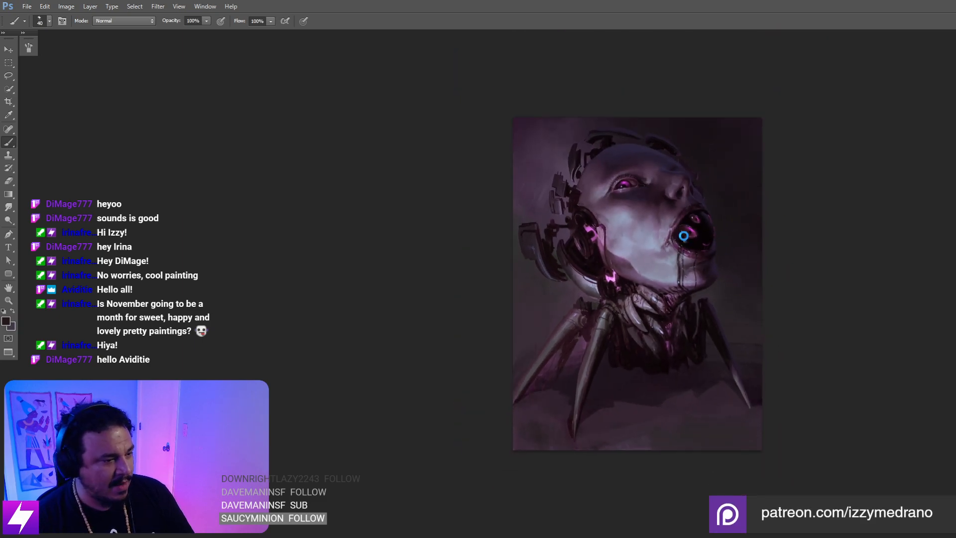
key("ctrl+plus")
left_click_drag(712, 382, 745, 321)
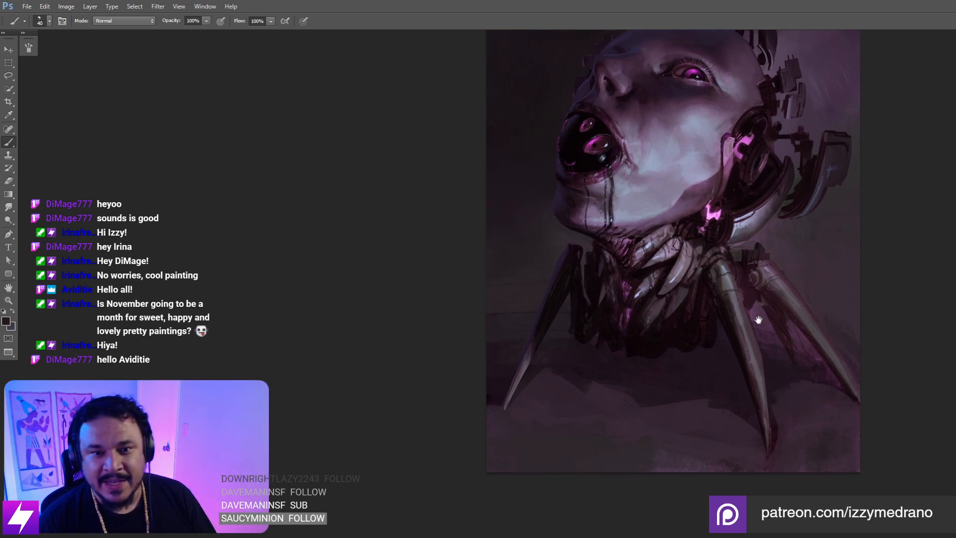
scroll(752, 309, "down", 3)
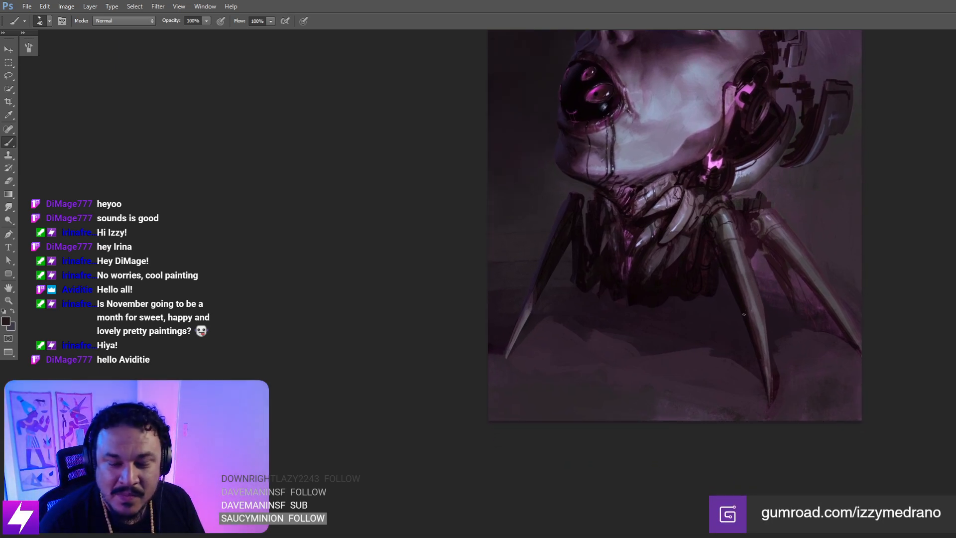
left_click_drag(738, 344, 748, 318)
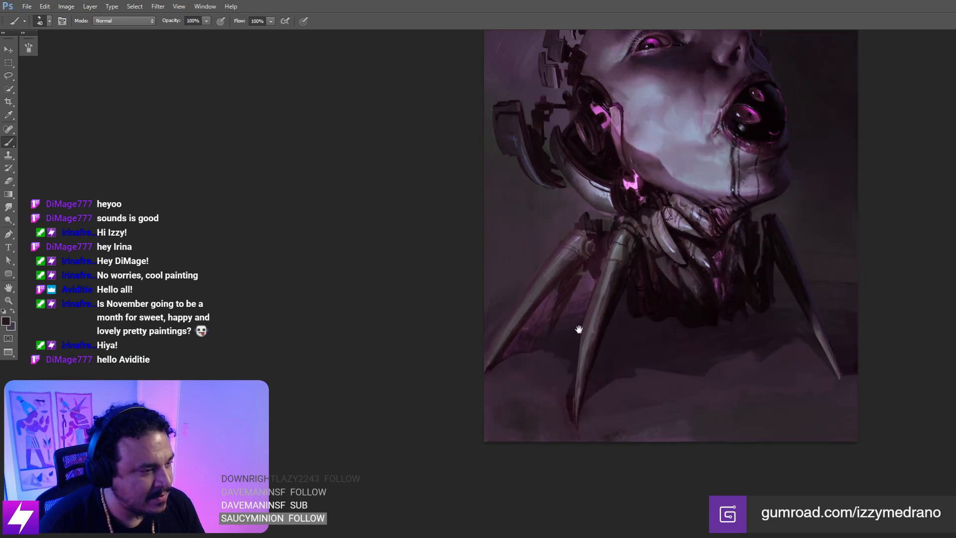
- Outline the shadow side of the front leg with a lasso selection and darken it with a 100 px brush
left_click_drag(572, 330, 694, 252)
key("l")
left_click(693, 222, "alt")
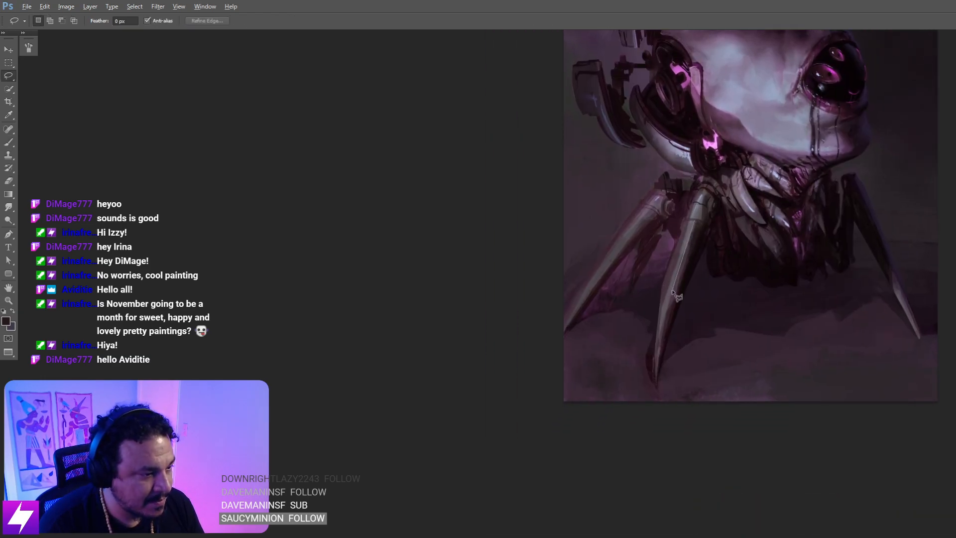
left_click(667, 297, "alt")
left_click(660, 351, "alt")
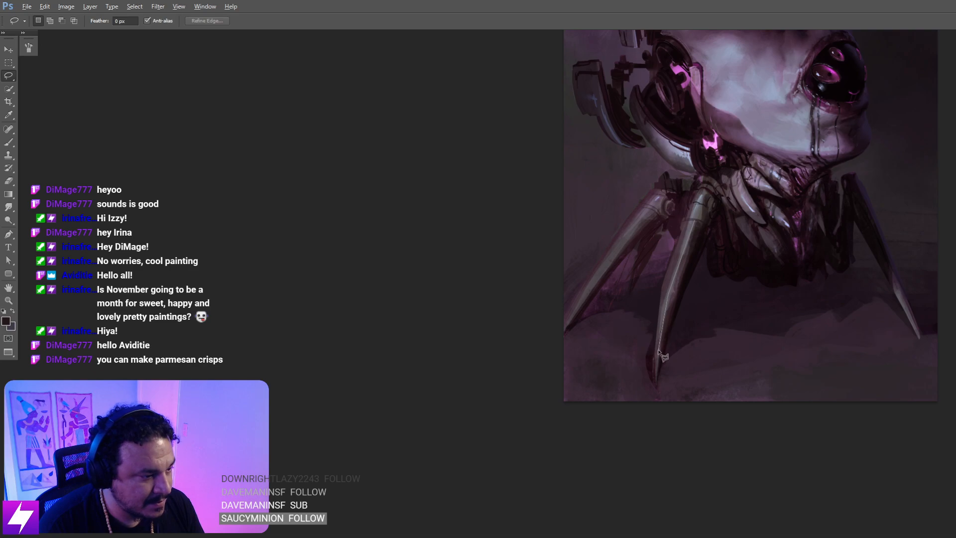
left_click(657, 387, "alt")
left_click(684, 281, "alt")
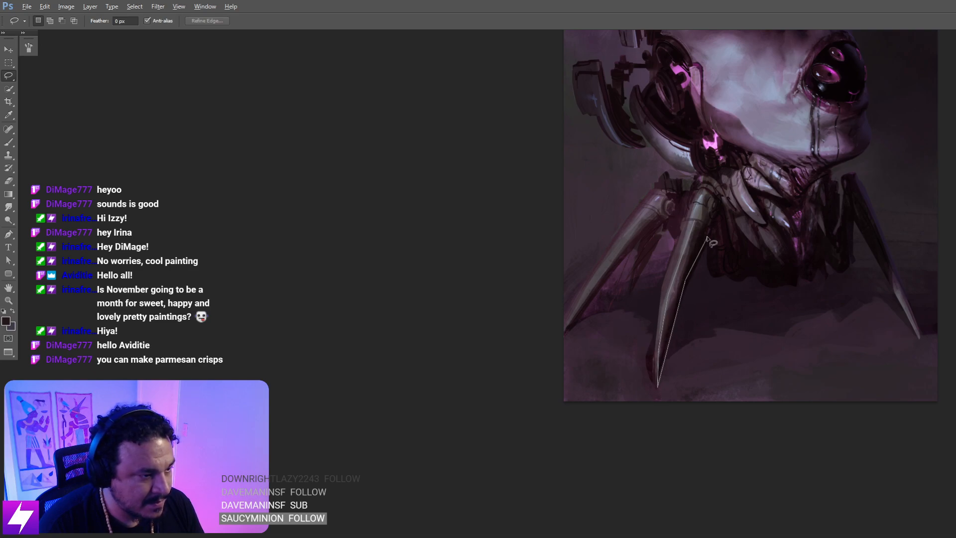
left_click(702, 228, "alt")
key("b")
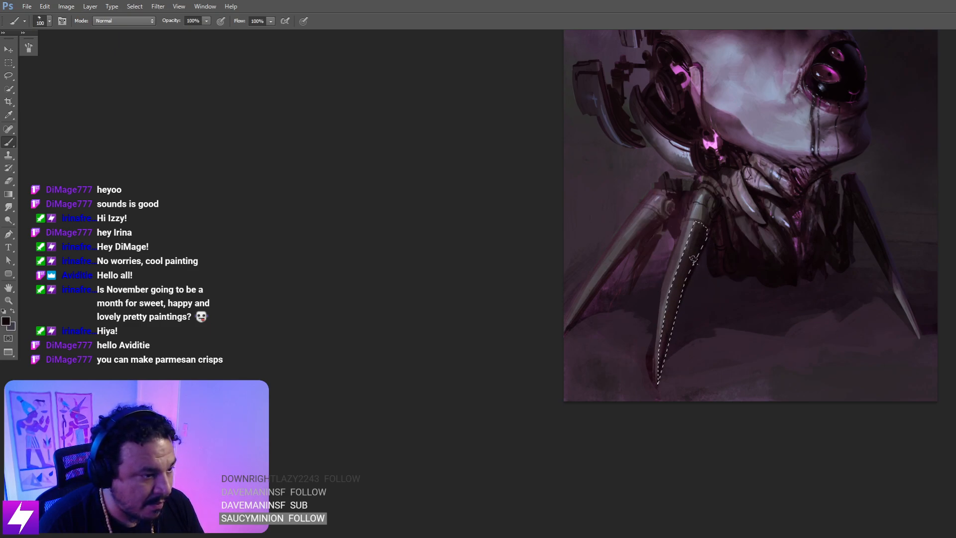
scroll(771, 205, "down", 3)
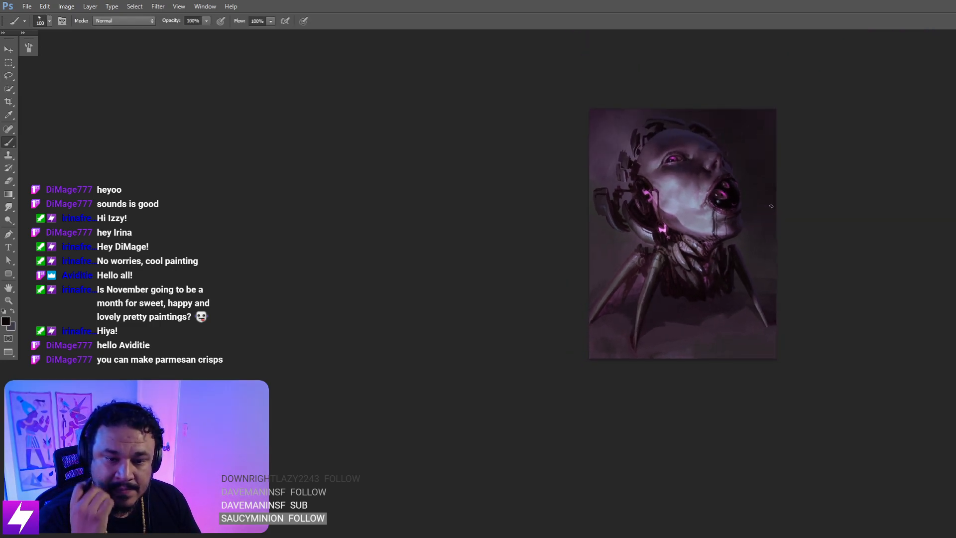
mouse_move(840, 244)
left_mouse_down()
mouse_move(819, 250)
mouse_move(819, 268)
left_mouse_up()
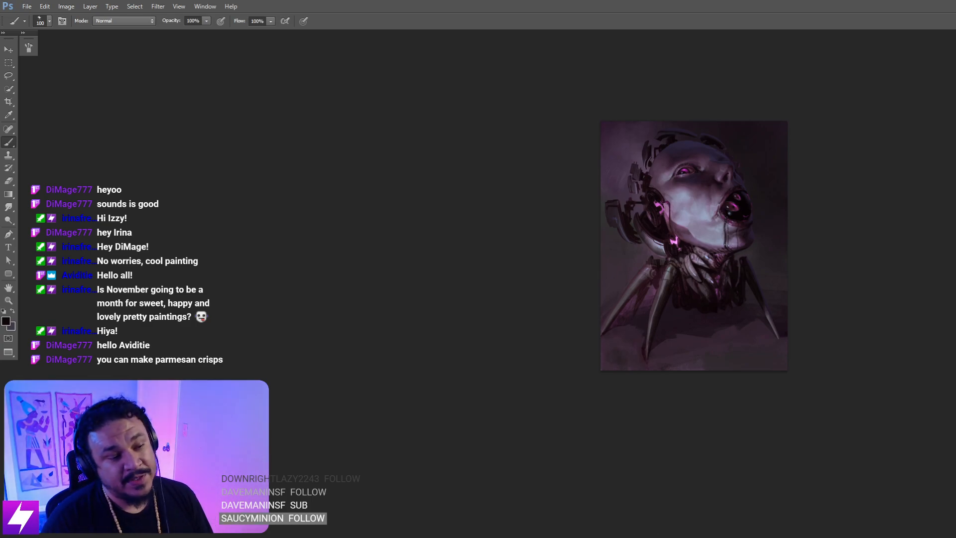
- Sample a muted purple near the jaw's underside and touch up the area with the brush reduced to 40 px
mouse_move(737, 277)
left_mouse_down()
mouse_move(718, 261)
mouse_move(805, 260)
mouse_move(747, 252)
mouse_move(751, 269)
mouse_move(704, 252)
mouse_move(690, 281)
left_mouse_up()
left_click(702, 240, "alt")
key("bracketleft")
key("bracketleft")
key("bracketleft")
key("bracketleft")
key("bracketleft")
key("bracketleft")
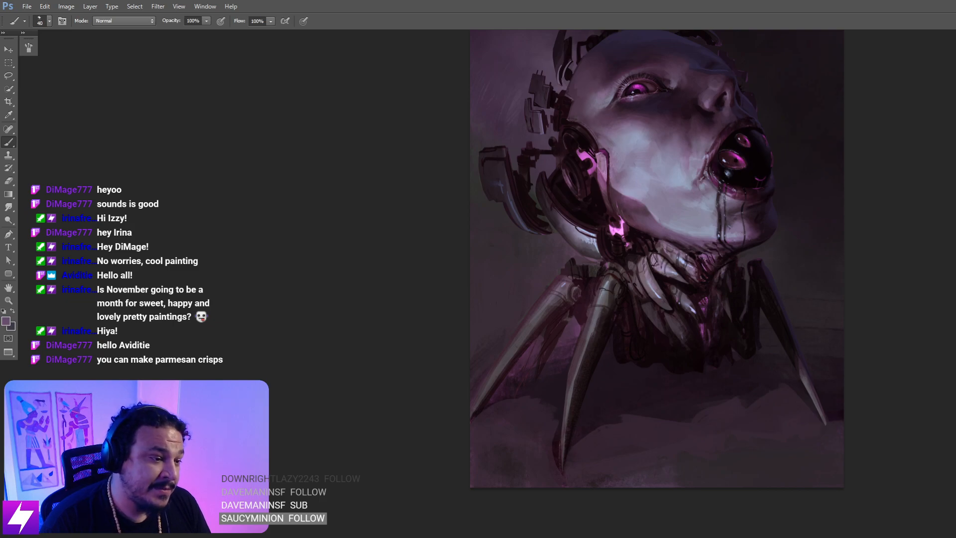
- Flip the canvas horizontally to continue on the mirrored painting
key("ctrl+minus")
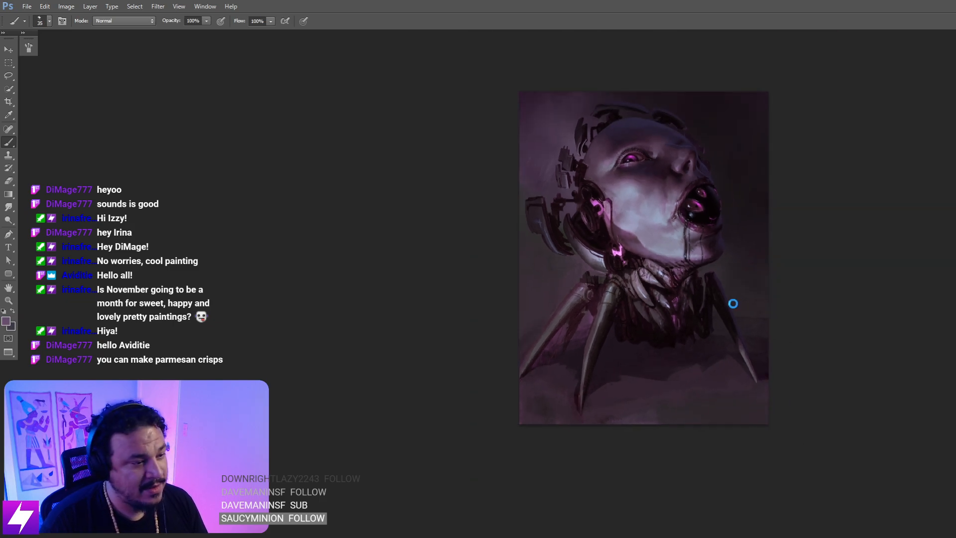
key("ctrl+shift+h")
left_click_drag(669, 295, 740, 289)
left_click_drag(738, 250, 697, 264)
key("ctrl+plus")
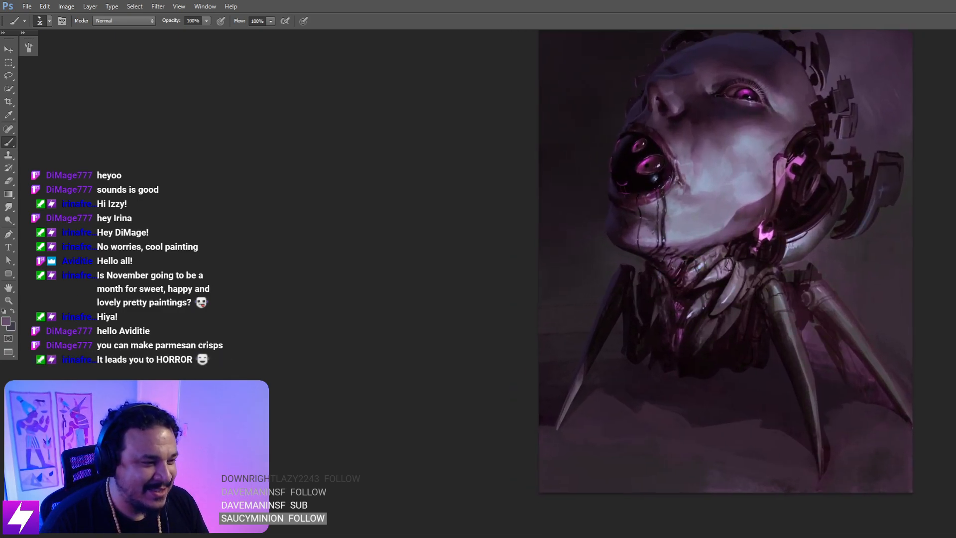
- Sample the dark reddish tone beneath the chin and paint the upper neck with a 50 to 70 px brush
left_click(678, 269, "alt")
key("bracketright")
key("bracketright")
key("bracketright")
key("bracketright")
key("bracketright")
key("bracketright")
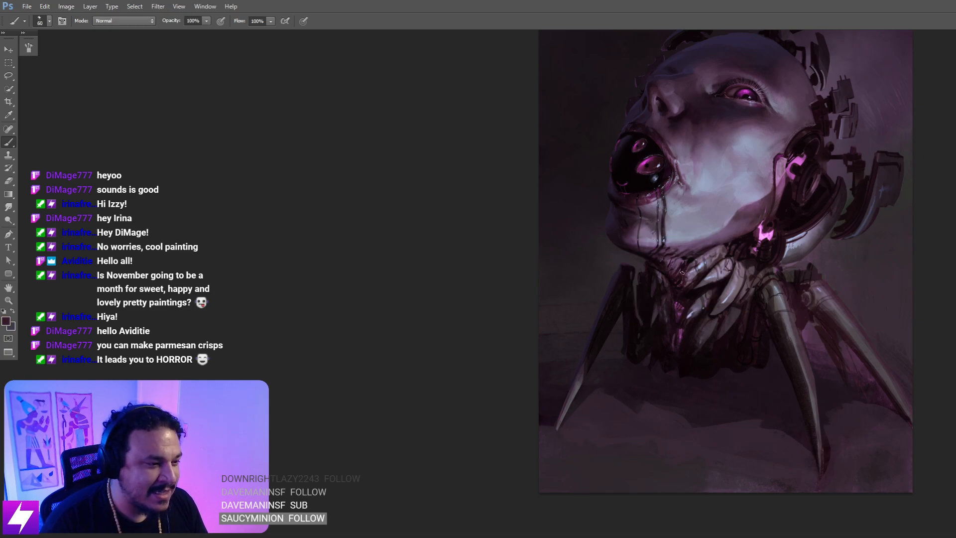
key("bracketleft")
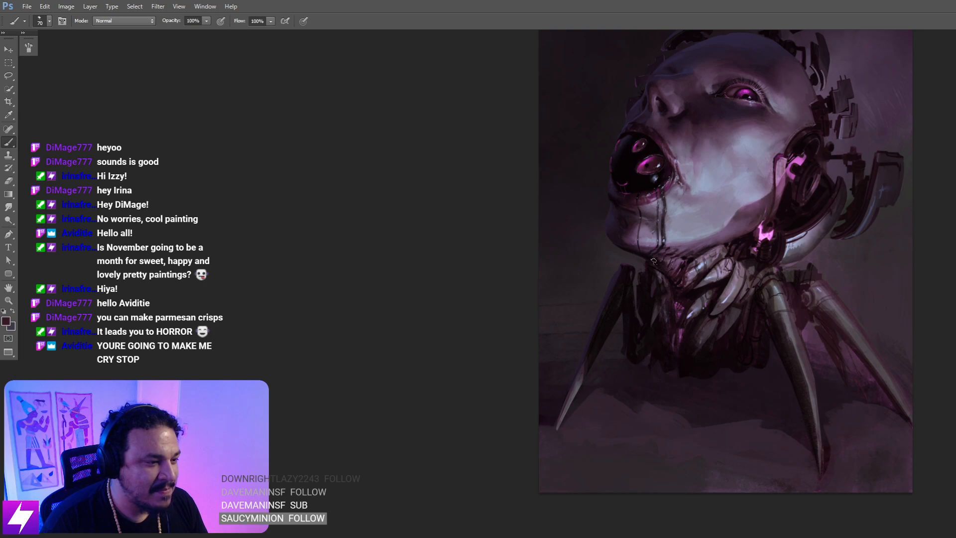
key("bracketleft")
key("bracketleft")
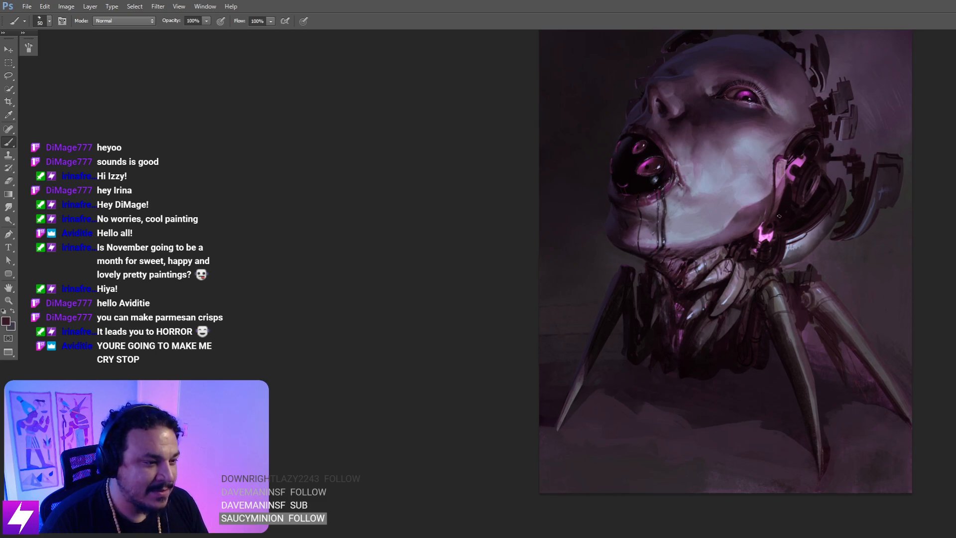
- Rotate the view and darken the jaw's lower edge beside the neck with a 60 px brush
key("ctrl+minus")
key("r")
left_click_drag(747, 309, 770, 197)
left_click_drag(750, 238, 693, 243)
key("ctrl+plus")
mouse_move(669, 204)
left_mouse_down()
mouse_move(722, 230)
mouse_move(734, 249)
left_mouse_up()
key("b")
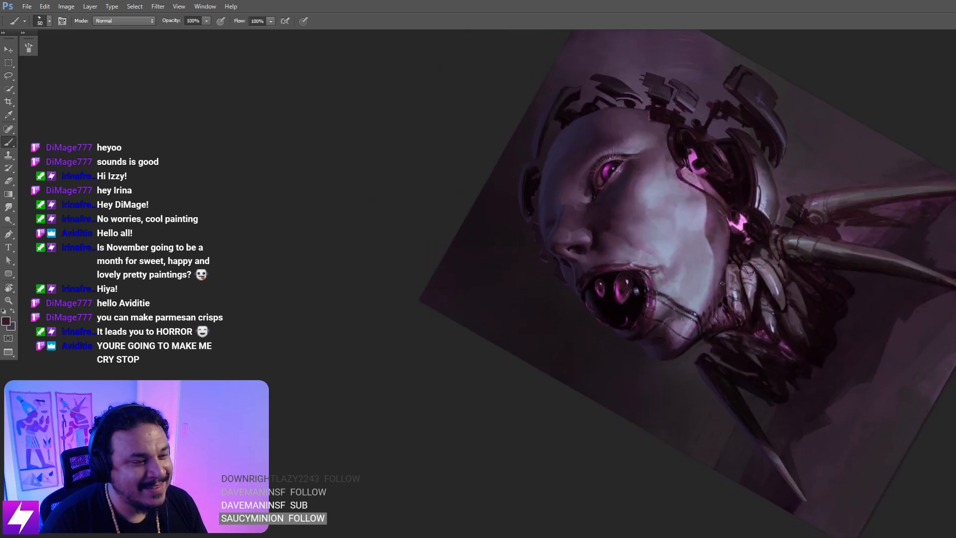
key("bracketright")
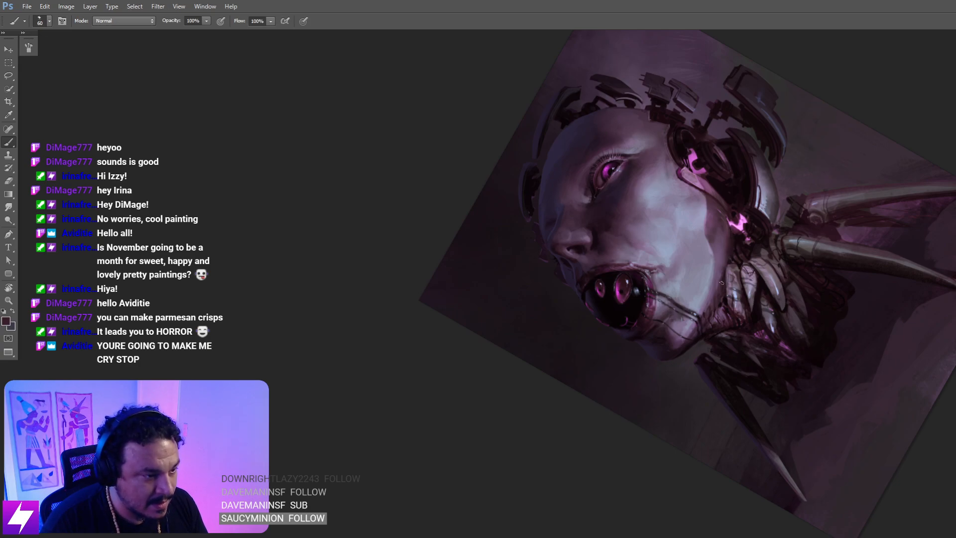
- Flip the canvas back and shade the jaw's underside above the neck plates with an 80 px brush
key("ctrl+0")
key("ctrl+minus")
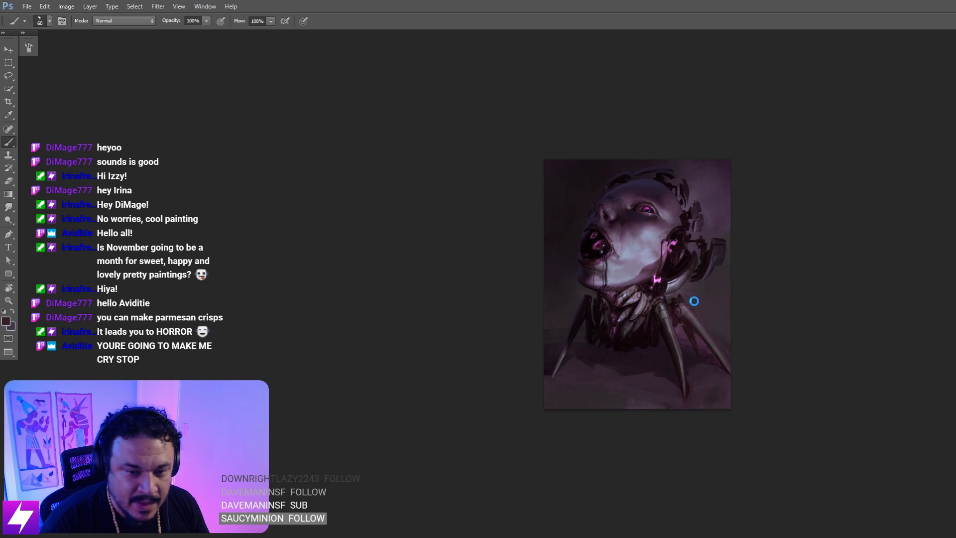
mouse_move(641, 255)
left_mouse_down()
mouse_move(695, 271)
mouse_move(711, 244)
left_mouse_up()
key("r")
left_click_drag(777, 190, 795, 323)
left_click_drag(654, 293, 749, 301)
mouse_move(762, 346)
left_mouse_down()
mouse_move(722, 282)
mouse_move(722, 224)
mouse_move(756, 286)
left_mouse_up()
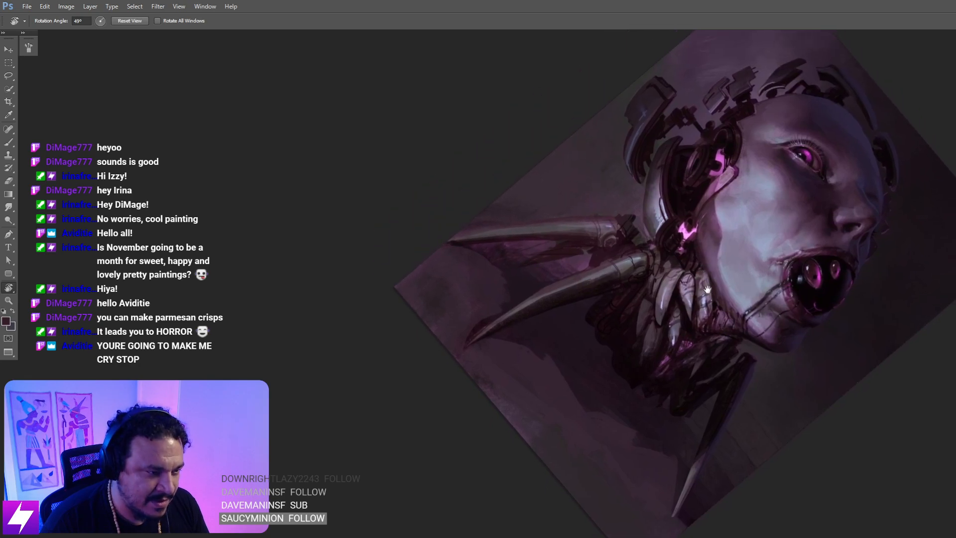
left_click_drag(739, 229, 728, 248)
key("b")
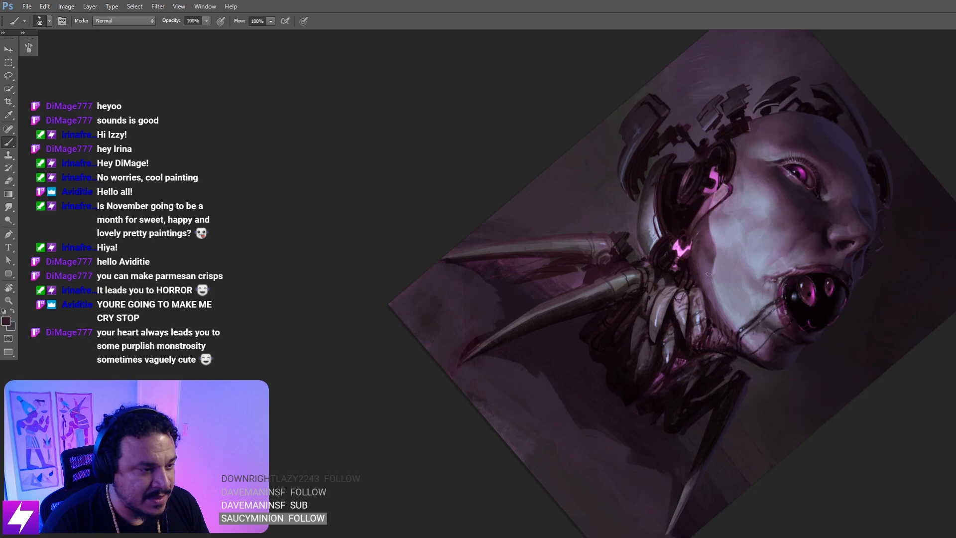
left_click_drag(695, 351, 685, 278)
- Mirror the canvas again, sample the jaw's shadow tone beside the pink light, and refine the jaw edge with a 60 px brush
key("ctrl+0")
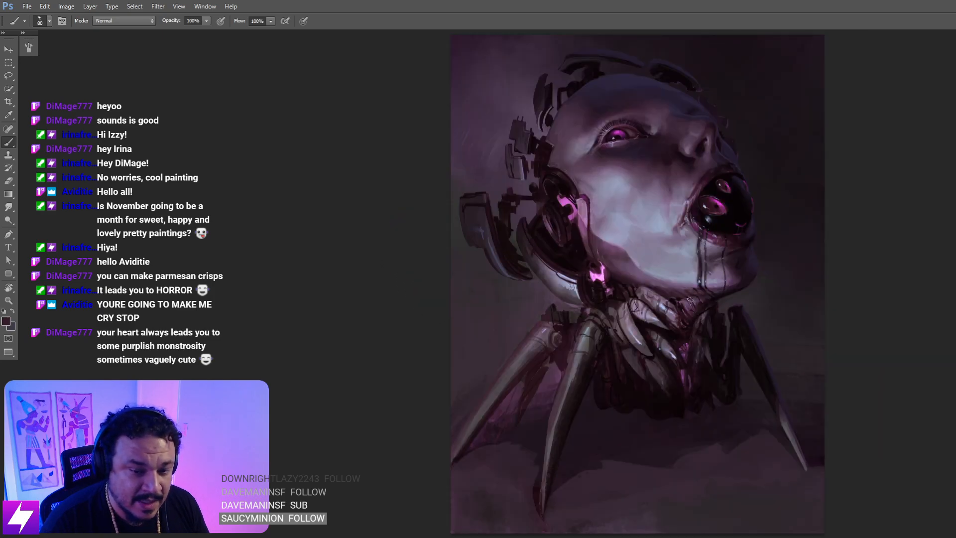
key("ctrl+minus")
key("ctrl+minus")
key("ctrl+minus")
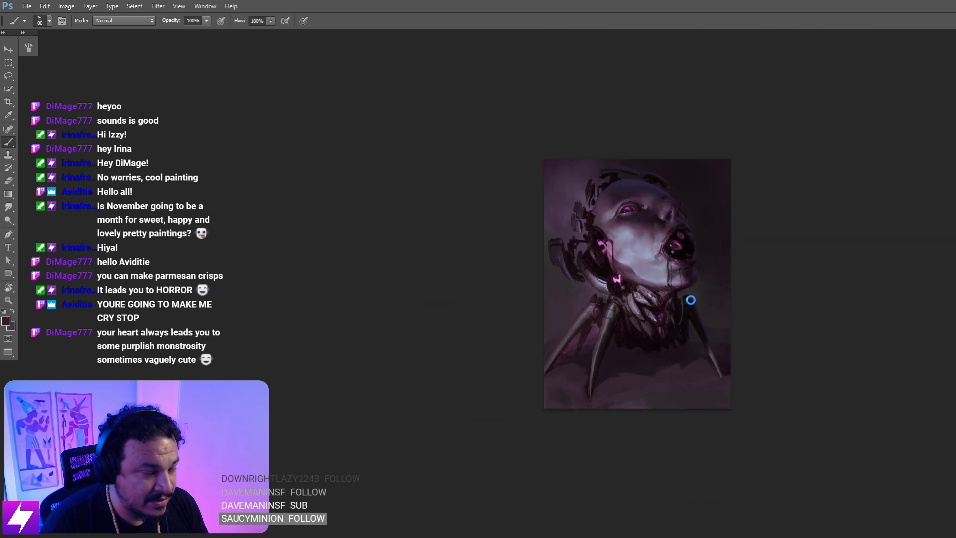
key("r")
left_click_drag(696, 294, 708, 219)
key("ctrl+plus")
mouse_move(642, 273)
left_mouse_down()
mouse_move(736, 230)
mouse_move(747, 204)
mouse_move(734, 278)
left_mouse_up()
key("ctrl+plus")
key("b")
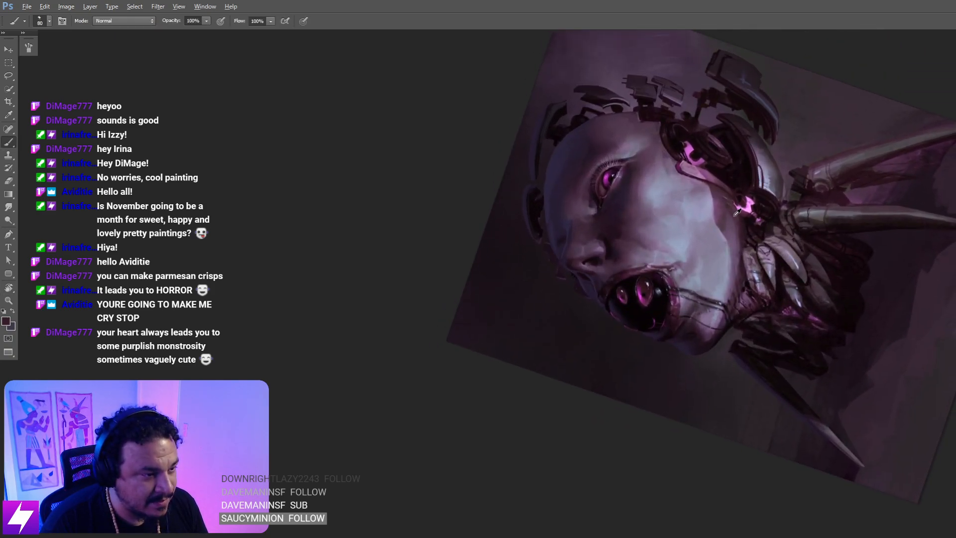
left_click(733, 204, "alt")
key("bracketleft")
key("bracketleft")
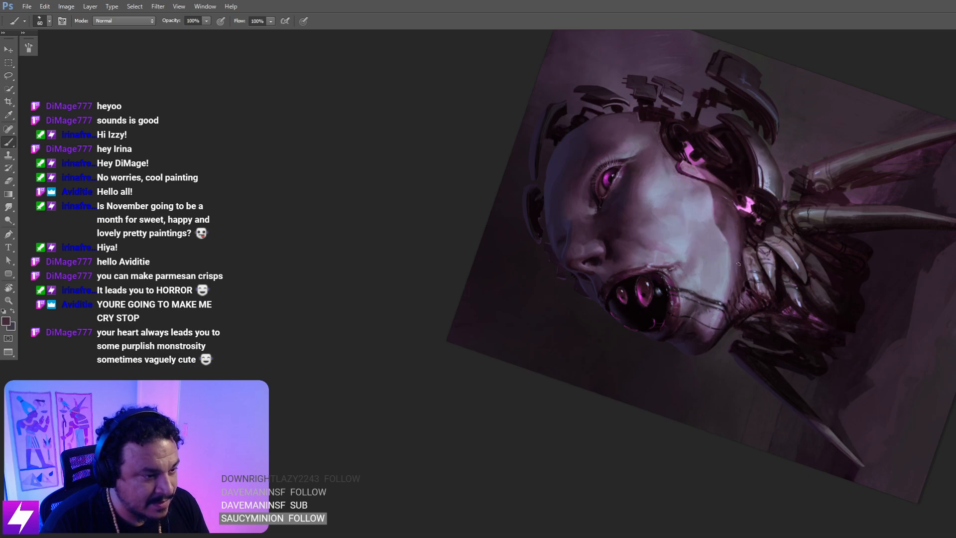
- Sample tones from the chin and rework its shading beside the dark drips with a 70 to 80 px brush
key("ctrl+0")
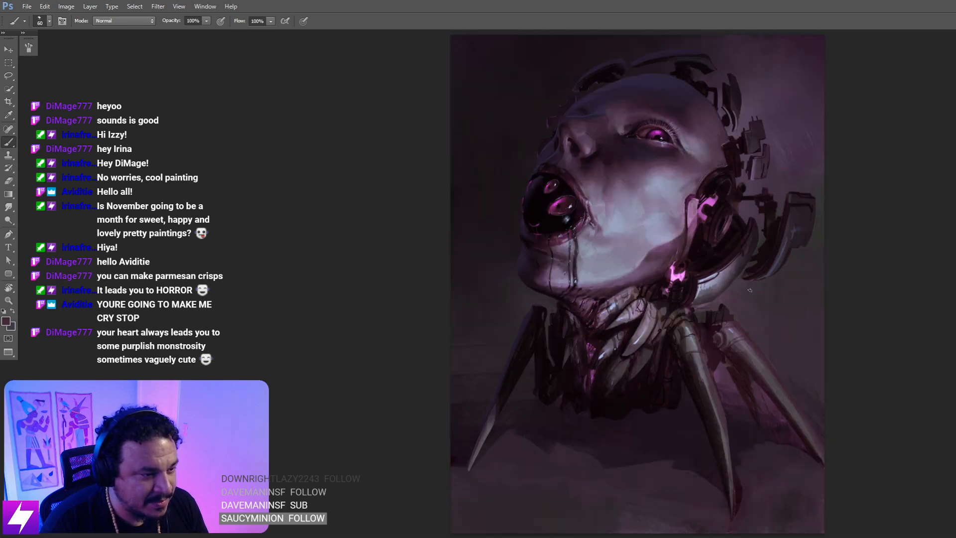
left_click_drag(603, 298, 729, 269)
key("ctrl+plus")
key("F2")
key("F2")
left_click(675, 267, "alt")
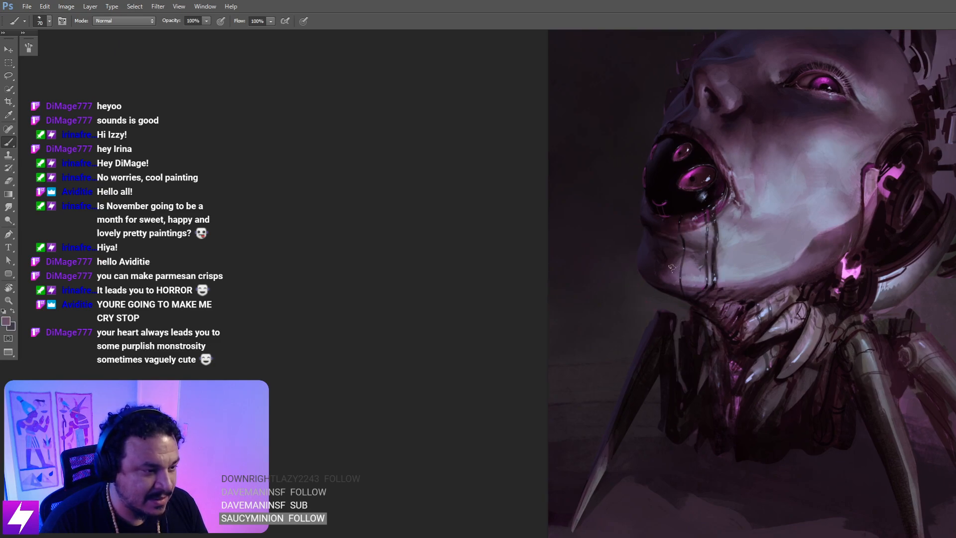
left_click(667, 267, "alt")
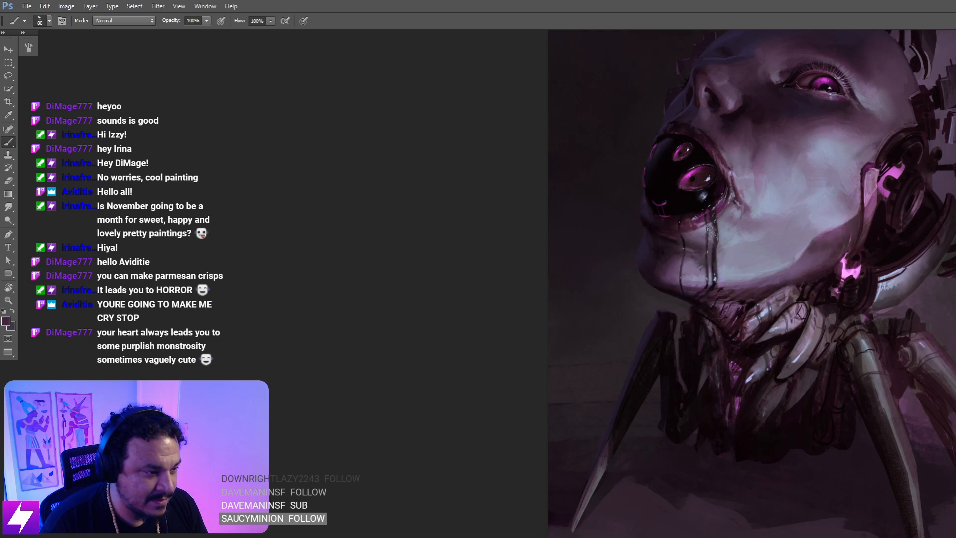
- Flip the canvas back to its original orientation and review the whole figure
key("ctrl+minus")
key("ctrl+minus")
mouse_move(707, 244)
left_mouse_down()
mouse_move(605, 260)
mouse_move(689, 264)
mouse_move(682, 245)
left_mouse_up()
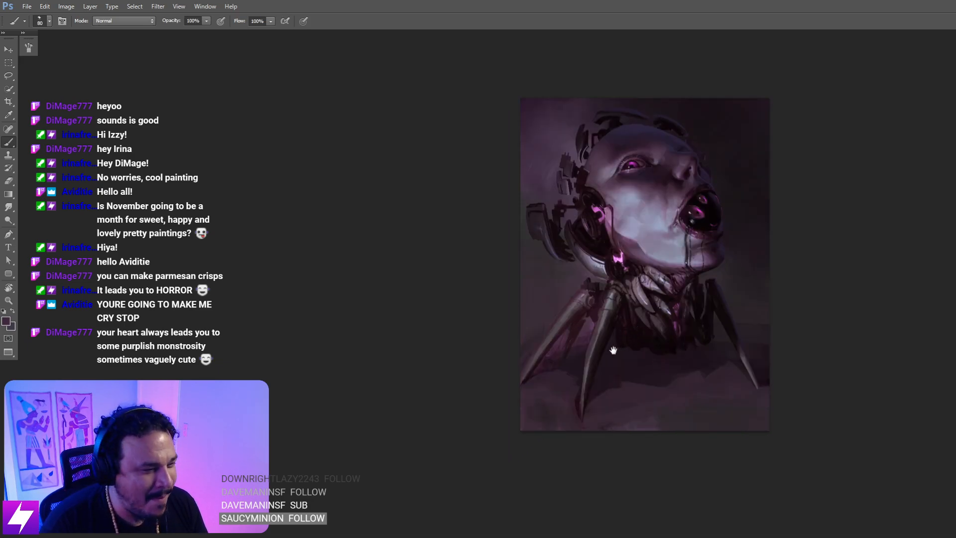
left_click_drag(646, 332, 669, 303)
mouse_move(744, 249)
left_mouse_down()
mouse_move(687, 297)
mouse_move(688, 312)
left_mouse_up()
mouse_move(658, 342)
left_mouse_down()
mouse_move(698, 273)
mouse_move(687, 264)
left_mouse_up()
key("r")
left_click_drag(654, 199, 711, 228)
key("ctrl+plus")
key("ctrl+plus")
mouse_move(675, 285)
left_mouse_down()
mouse_move(698, 299)
mouse_move(691, 257)
mouse_move(709, 256)
mouse_move(706, 303)
left_mouse_up()
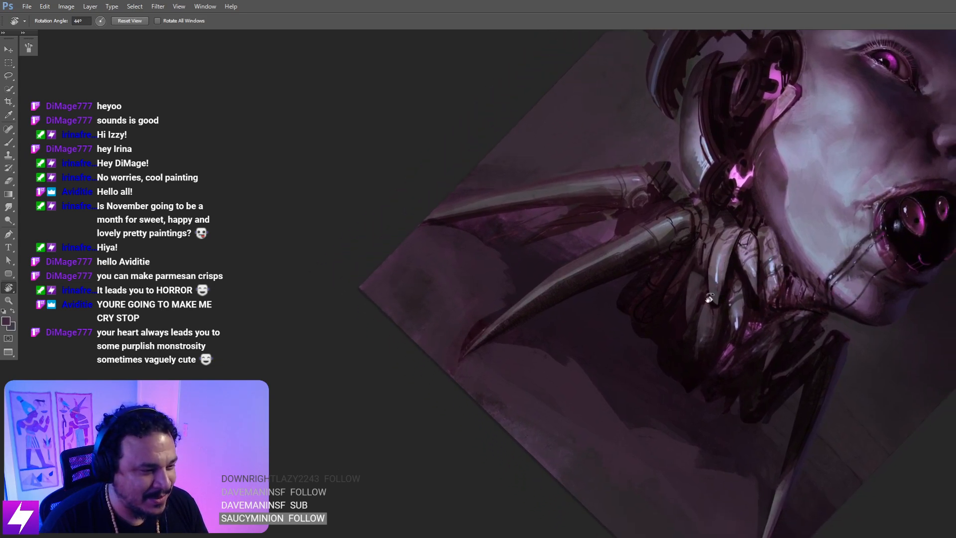
key("Escape")
- Sample tones from the front leg's upper joint and refine its shading with a 20 to 50 px brush
mouse_move(735, 207)
left_mouse_down()
mouse_move(726, 296)
mouse_move(736, 294)
left_mouse_up()
key("b")
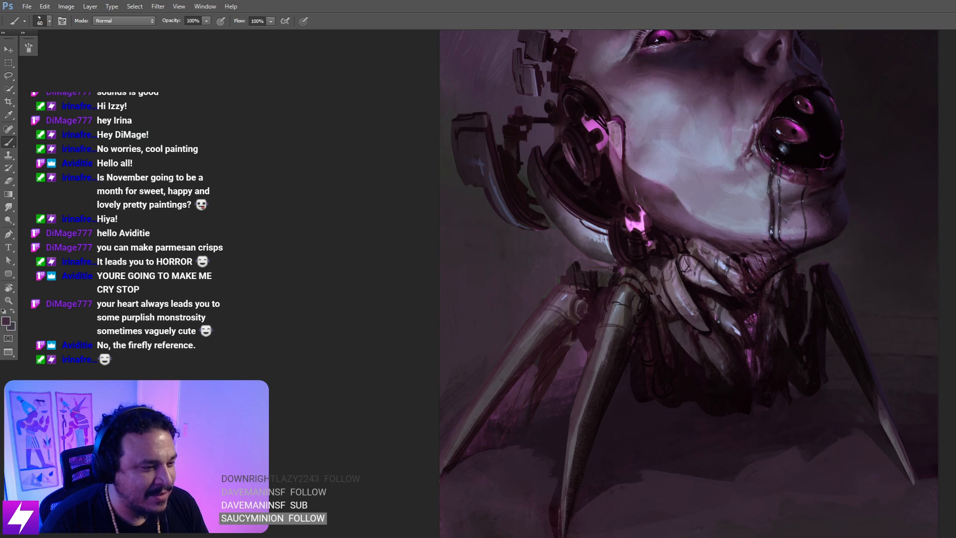
mouse_move(651, 324)
left_mouse_down()
mouse_move(697, 285)
mouse_move(688, 257)
mouse_move(697, 262)
left_mouse_up()
left_click(683, 270, "alt")
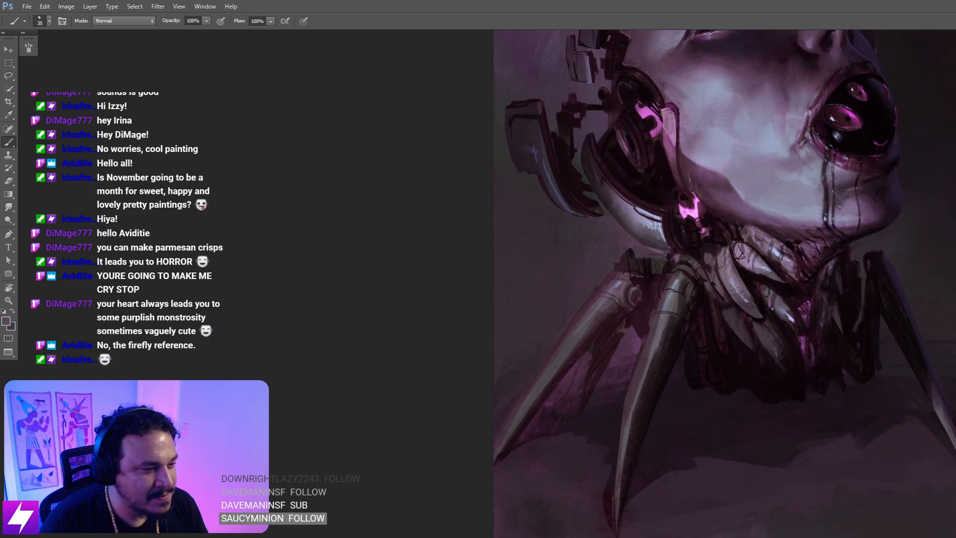
left_click(686, 256, "alt")
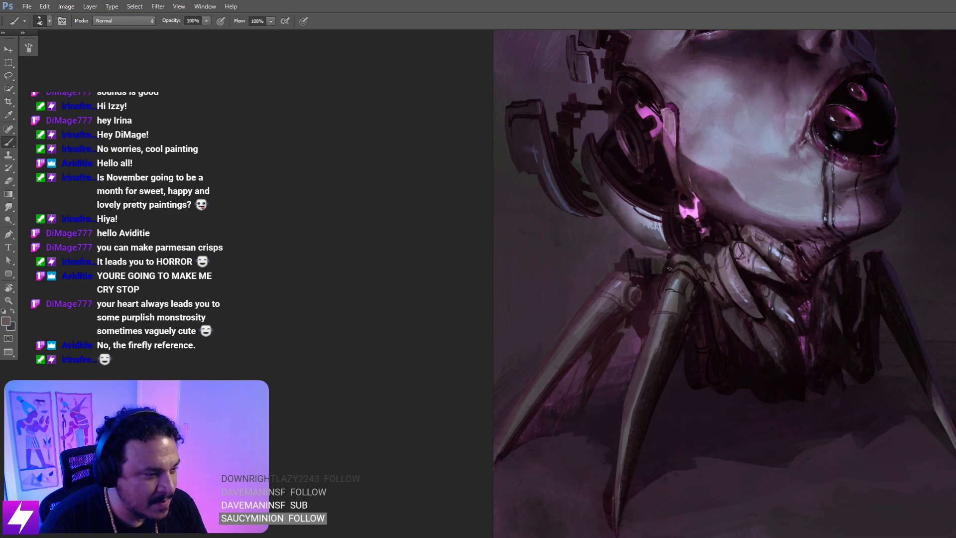
key("bracketright")
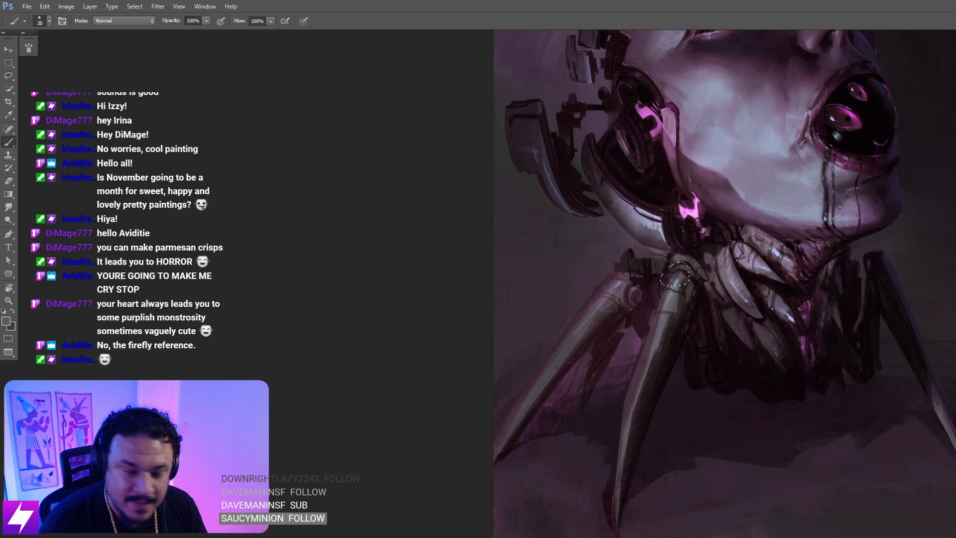
key("bracketright")
key("bracketright")
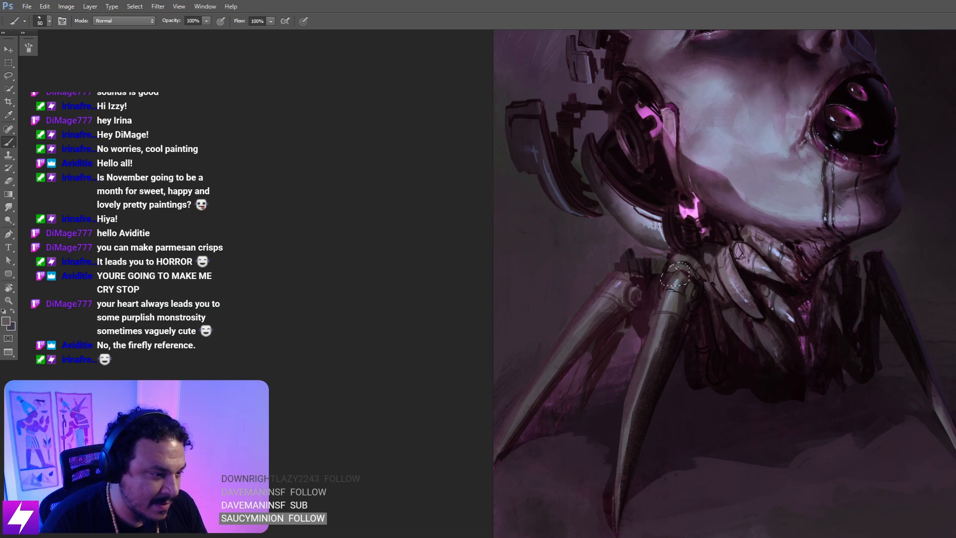
left_click(683, 274, "alt")
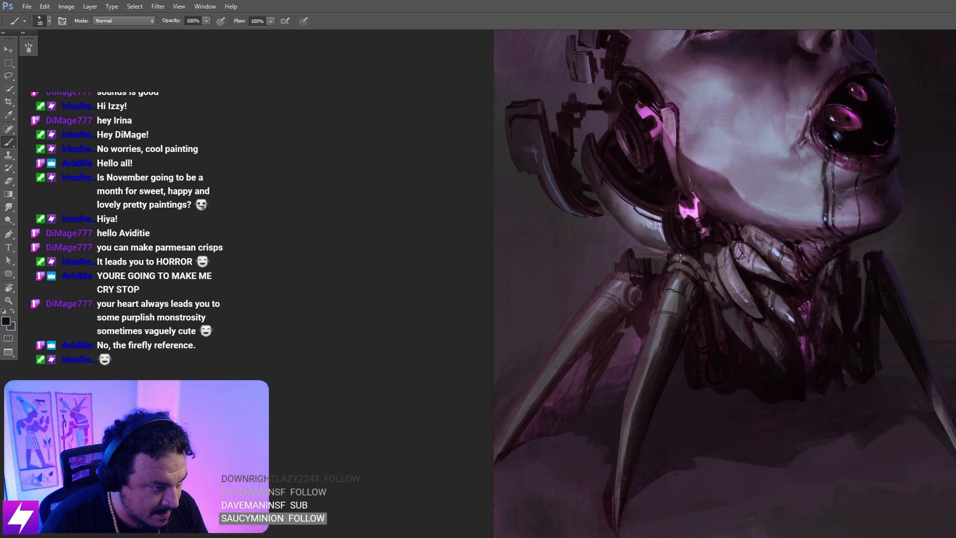
- Paint dark detail around the front leg joint and neck plates with a brush of up to 25 px
left_click_drag(722, 286, 651, 308)
key("r")
key("ctrl+plus")
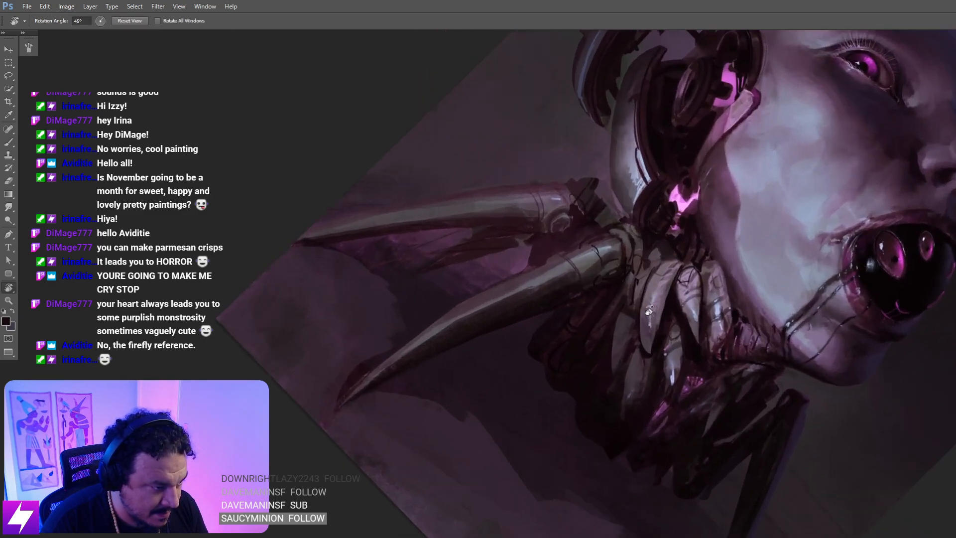
scroll(648, 319, "up", 3)
key("b")
key("bracketright")
mouse_move(655, 318)
left_mouse_down()
mouse_move(657, 336)
mouse_move(658, 314)
left_mouse_up()
key("bracketright")
key("bracketright")
key("bracketright")
key("bracketright")
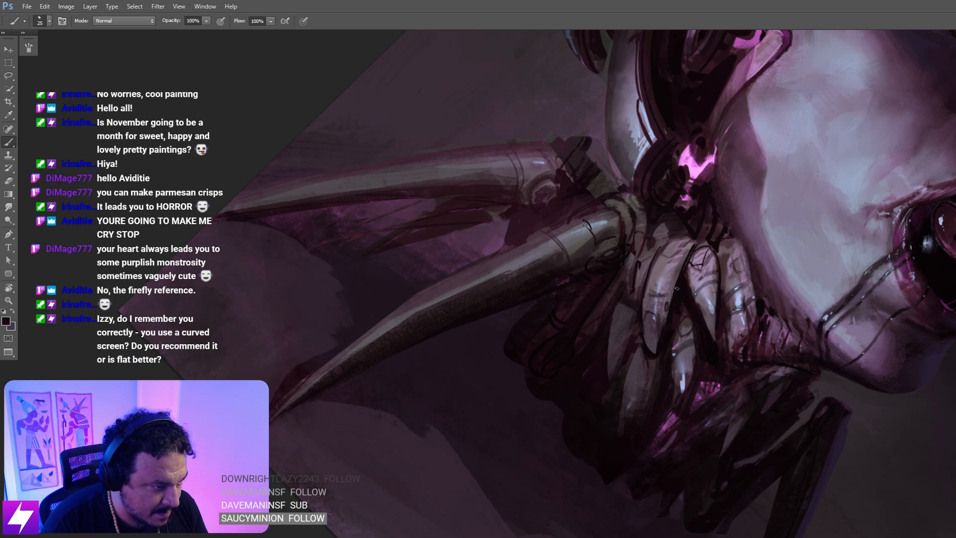
- Sample a lighter mauve tone beside the neck plates and touch up their surfaces with a 25 px brush
key("bracketleft")
left_click(657, 278, "alt")
key("bracketright")
key("bracketright")
key("bracketright")
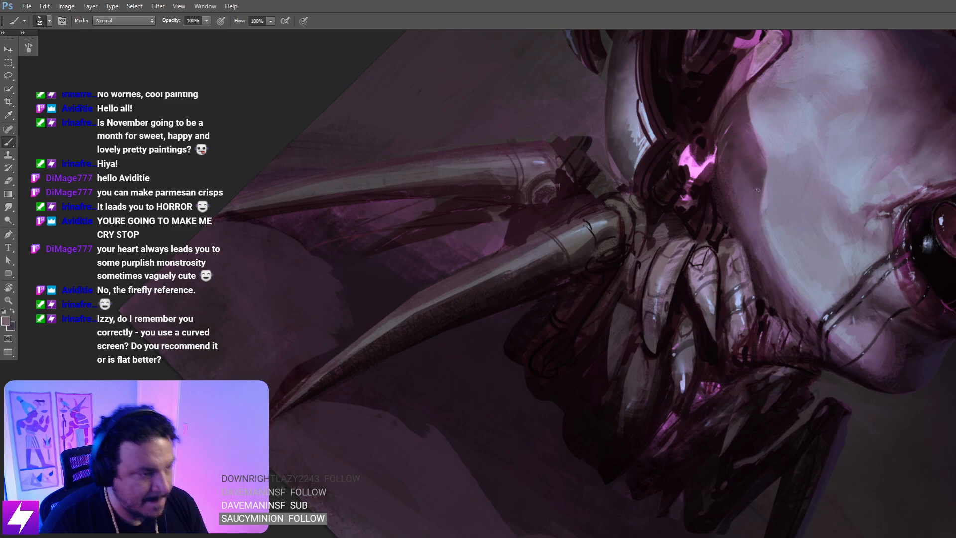
- Reset the canvas rotation and review the whole painting fitted to the window
key("ctrl+minus")
key("ctrl+minus")
key("ctrl+minus")
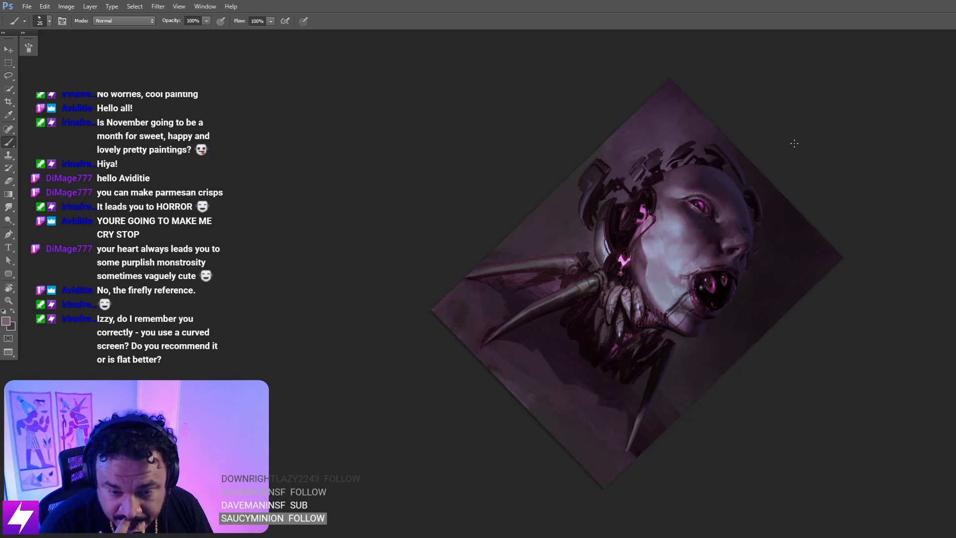
key("ctrl+minus")
key("Escape")
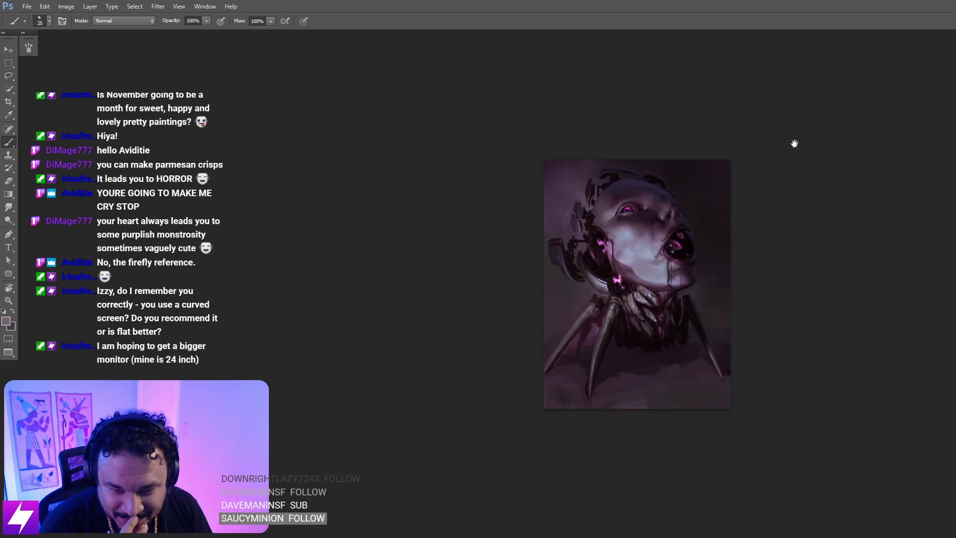
key("ctrl+0")
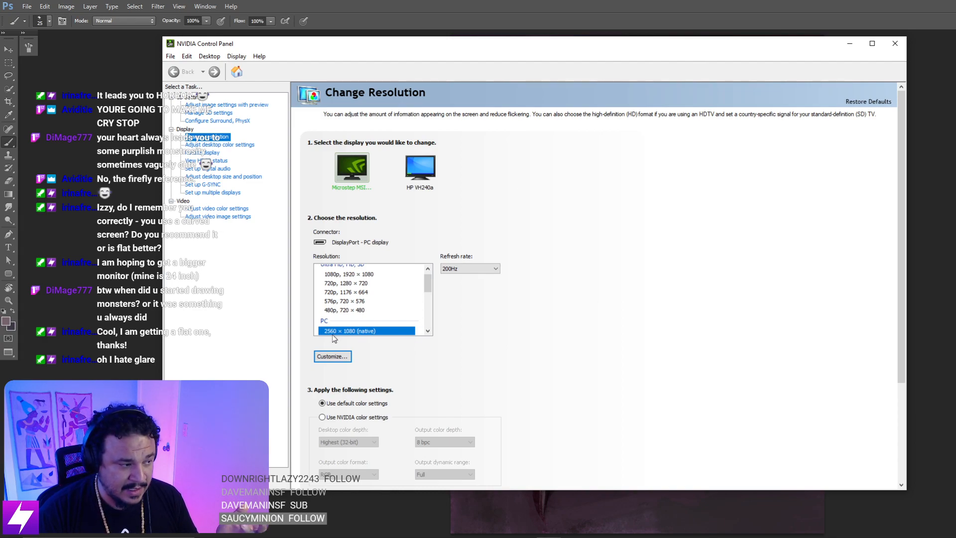
- In NVIDIA Control Panel, set the main display's resolution to 1920 × 1080, keep the change and minimize the window
scroll(333, 334, "down", 1)
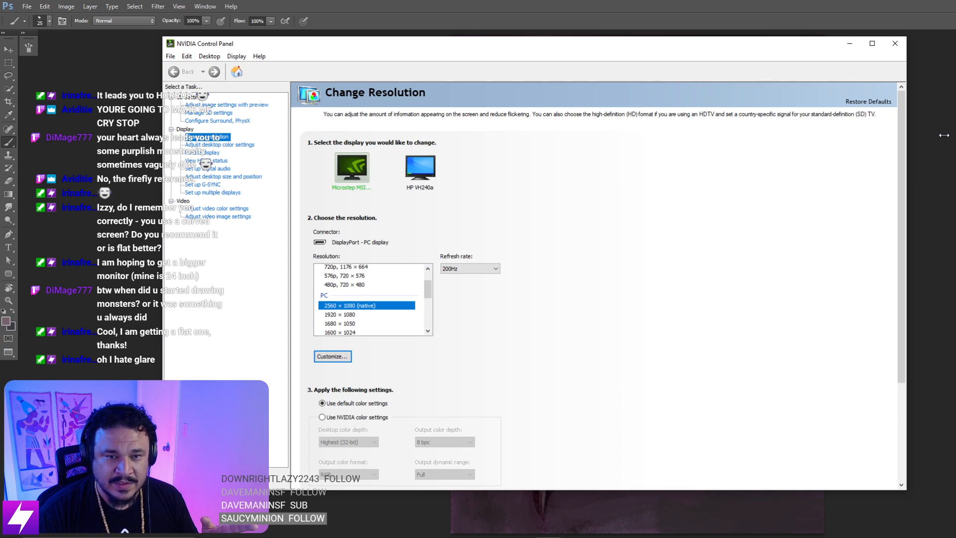
left_click(343, 315)
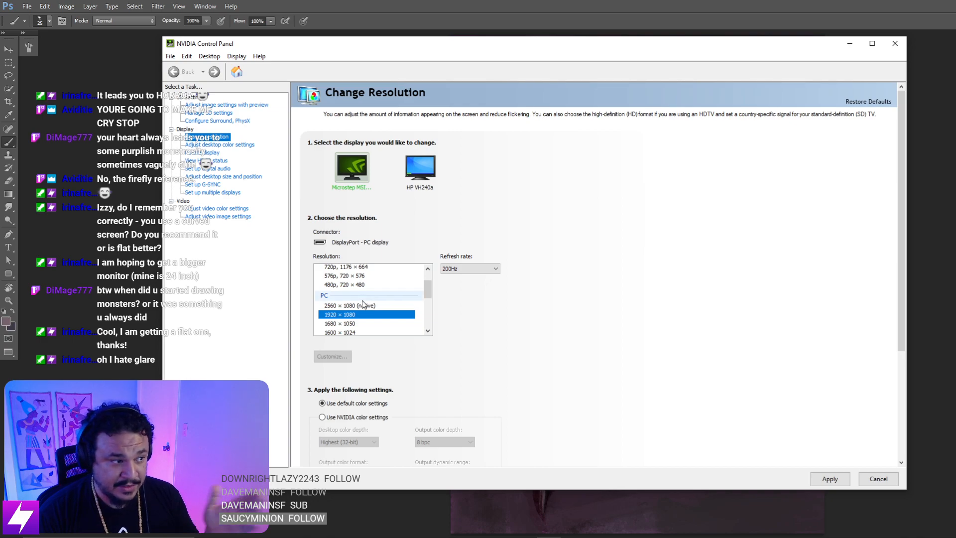
left_click(824, 481)
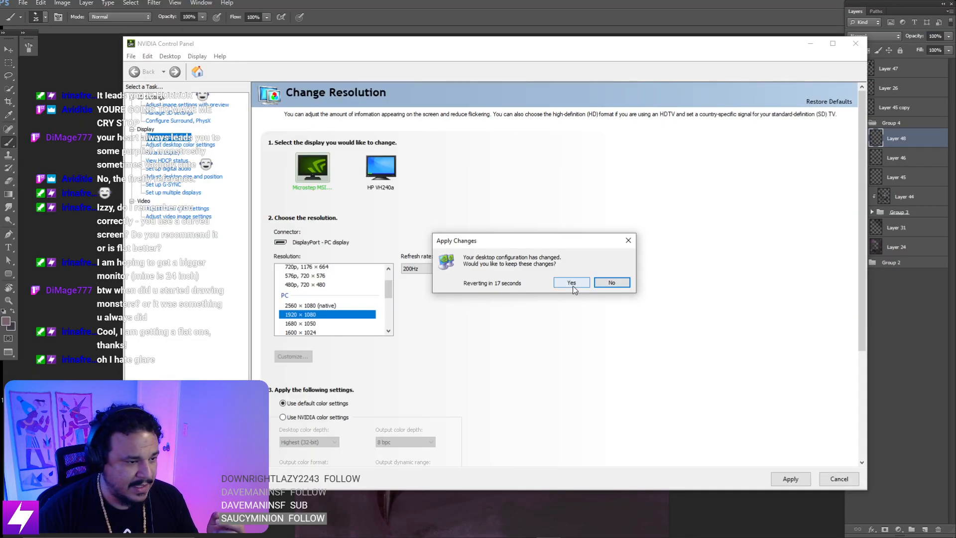
left_click(572, 280)
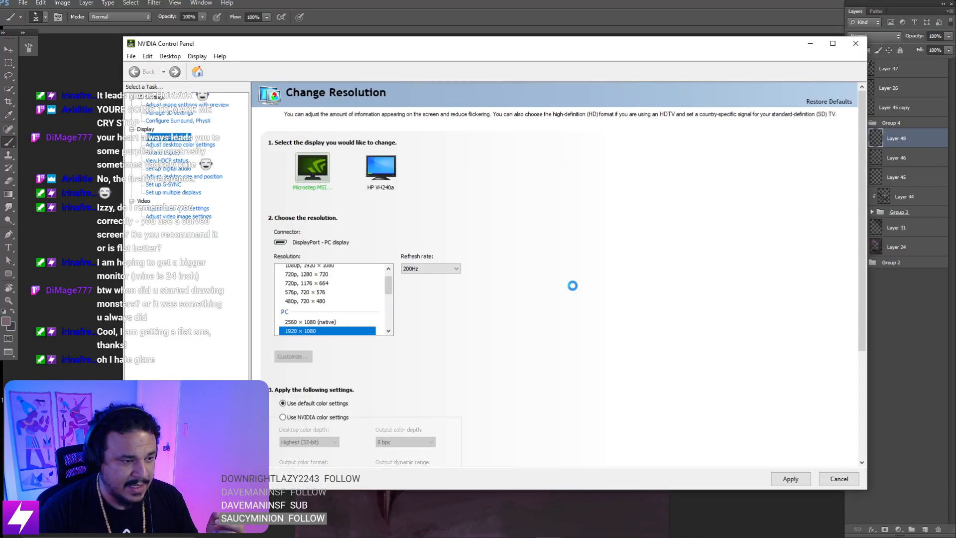
left_click(810, 43)
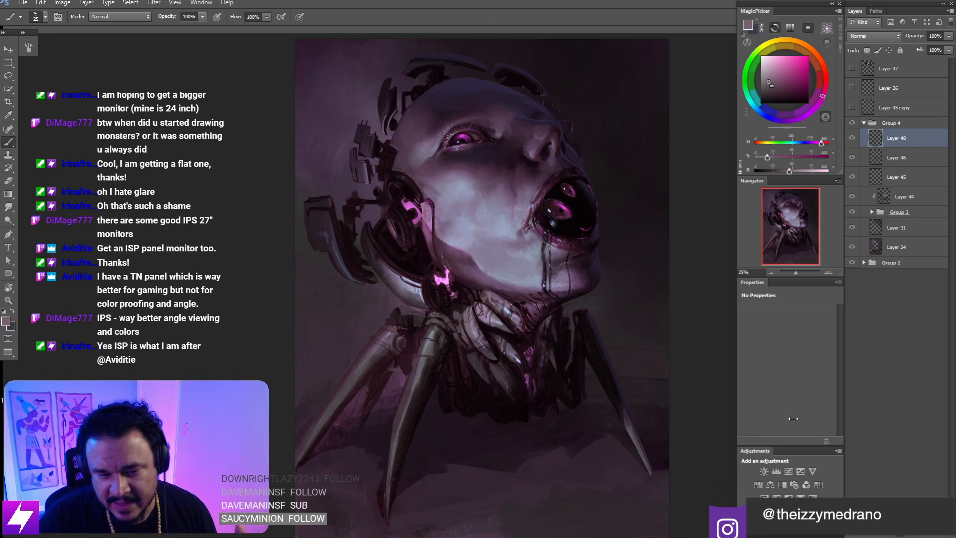
- Toggle the visibility of Layer 48 to compare the painting with and without the recent strokes
left_click(853, 139)
left_click(852, 139)
left_click(852, 139)
left_click(852, 139)
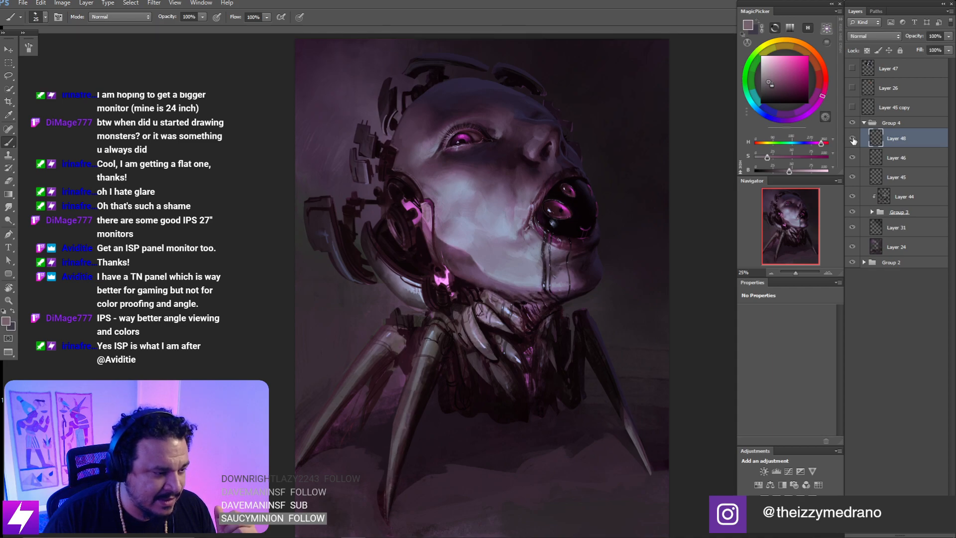
left_click(854, 139)
left_click(853, 140)
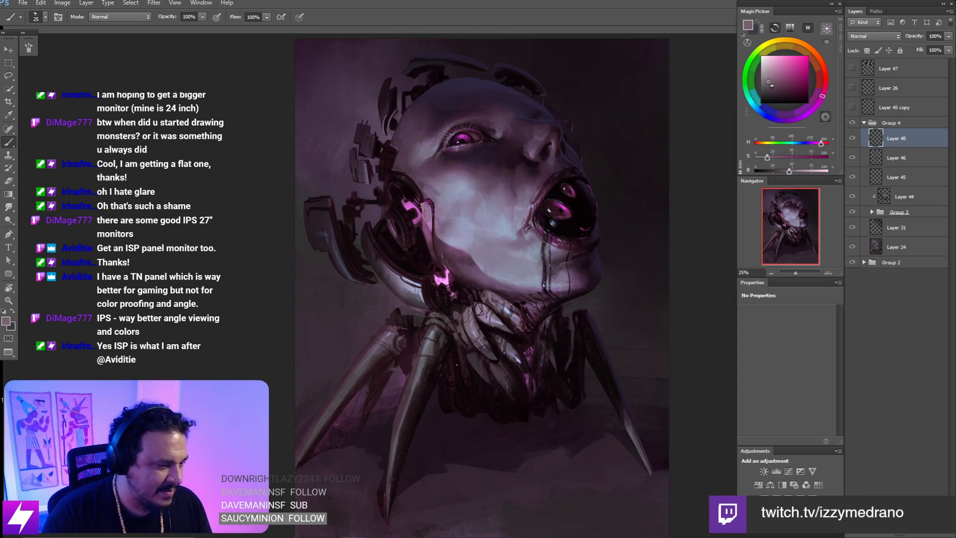
- Sample a dark tone on the front leg and paint ring lines across its upper joint with a 20 px brush
key("r")
left_click_drag(433, 371, 518, 296)
left_click_drag(513, 299, 520, 396)
key("ctrl+plus")
left_click_drag(531, 361, 547, 320)
left_click_drag(563, 372, 586, 337)
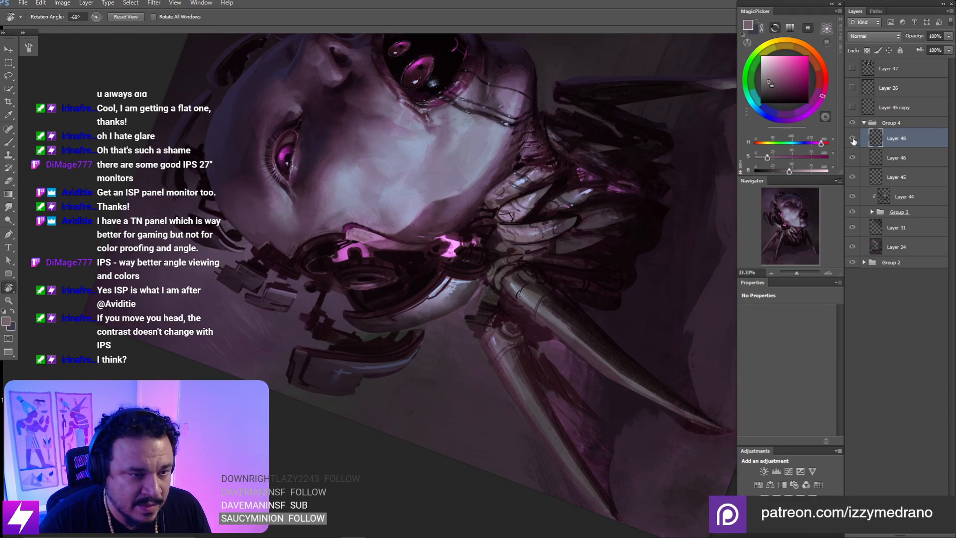
key("ctrl+plus")
key("b")
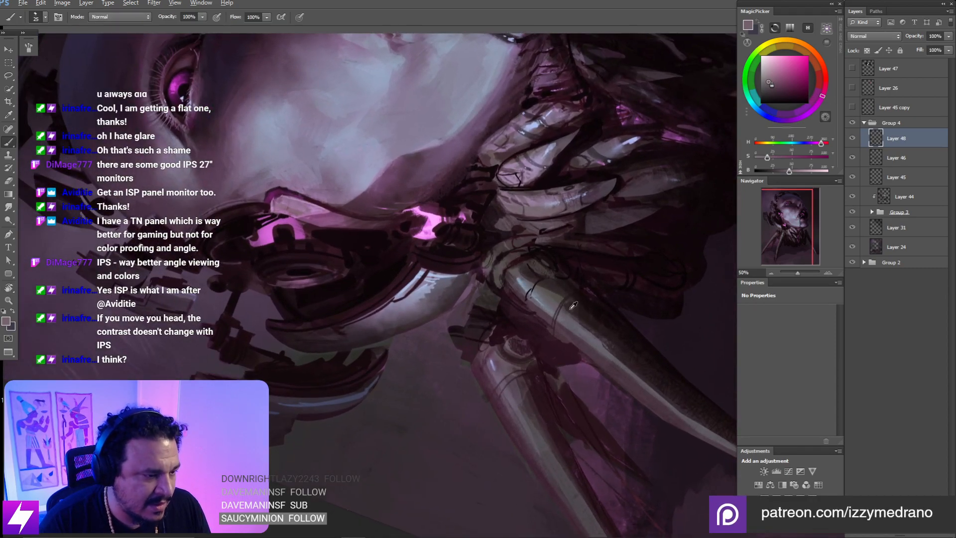
left_click(572, 305, "alt")
left_click_drag(561, 310, 571, 298)
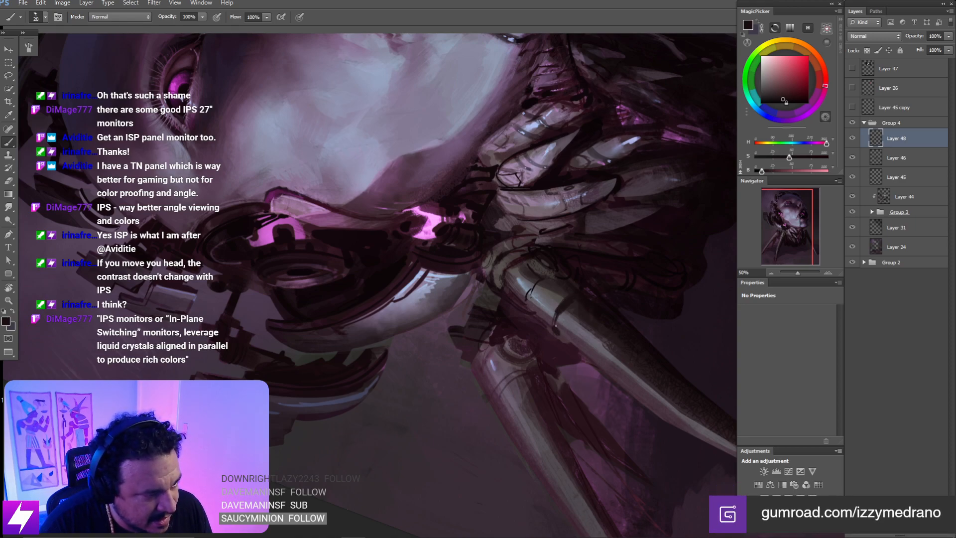
- Mirror the canvas and clean up the dark ring lines on the front leg's joint with a 30 px eraser
scroll(561, 312, "down", 3)
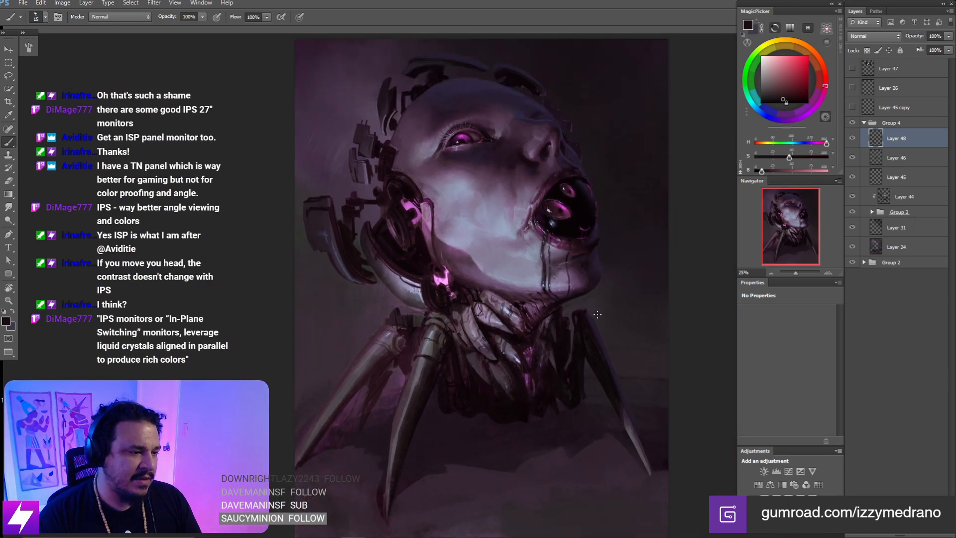
key("F2")
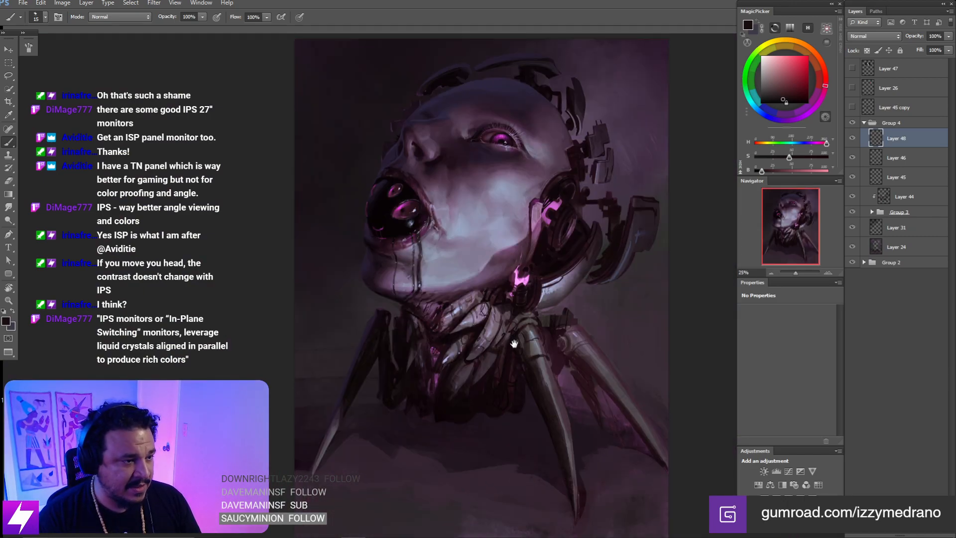
left_click_drag(519, 350, 541, 335)
scroll(540, 335, "up", 2)
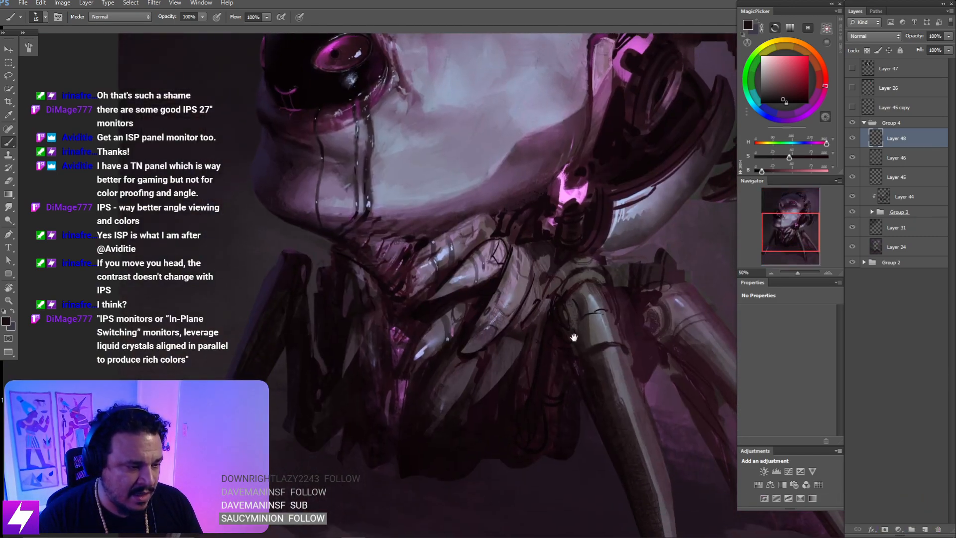
key("l")
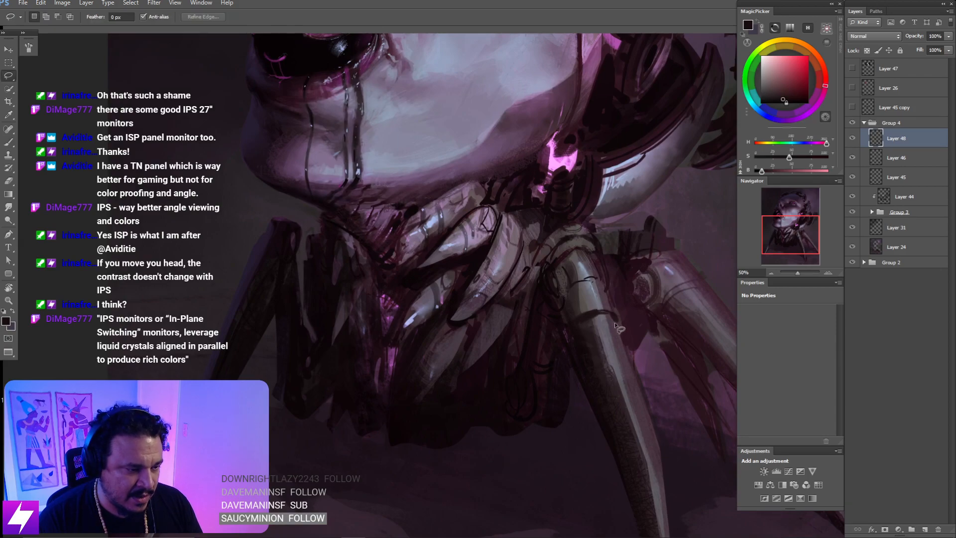
key("e")
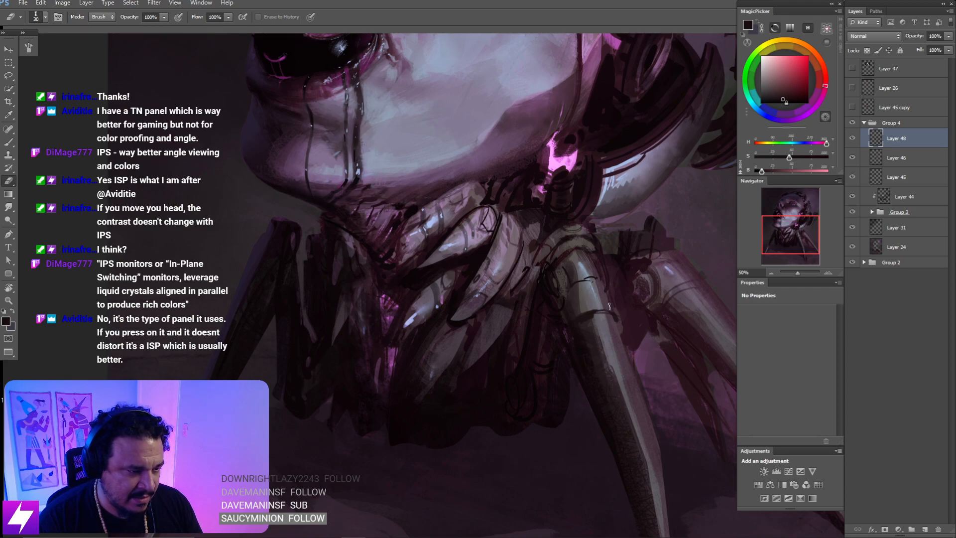
mouse_move(623, 338)
left_mouse_down()
mouse_move(607, 358)
mouse_move(576, 351)
mouse_move(563, 375)
left_mouse_up()
key("bracketleft")
key("bracketleft")
- Lasso a patch of detail on the neck plates below the jaw and rotate it about 40° with Free Transform
key("ctrl+minus")
mouse_move(500, 347)
left_mouse_down()
mouse_move(579, 362)
mouse_move(563, 349)
mouse_move(615, 334)
mouse_move(604, 315)
left_mouse_up()
key("ctrl+plus")
key("l")
mouse_move(582, 357)
left_mouse_down()
mouse_move(612, 336)
mouse_move(598, 331)
left_mouse_up()
key("ctrl+t")
mouse_move(616, 298)
left_mouse_down()
mouse_move(613, 272)
mouse_move(623, 282)
left_mouse_up()
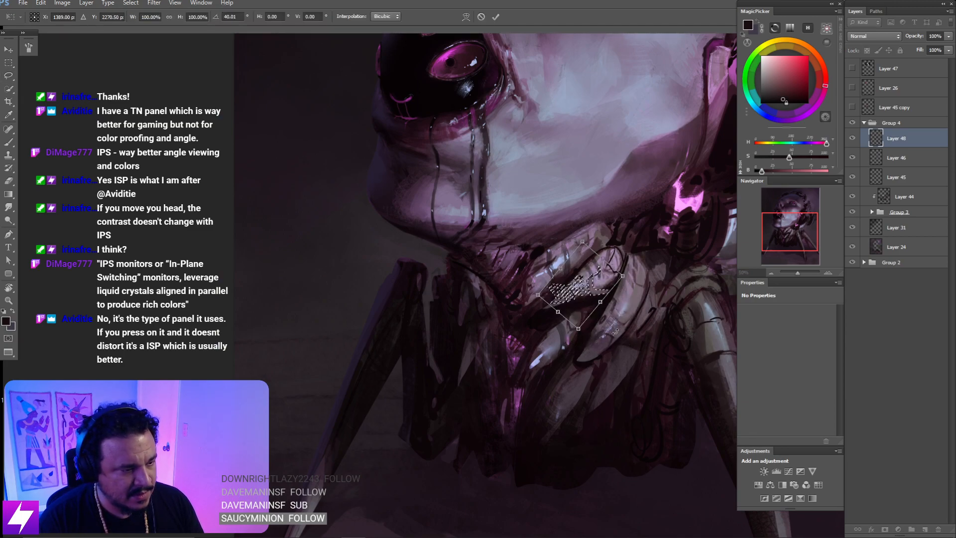
key("Return")
- Rotate the canvas to about -70° and paint dark accents on the neck plates beside the jaw
mouse_move(628, 291)
left_mouse_down()
mouse_move(630, 369)
mouse_move(640, 342)
mouse_move(622, 292)
mouse_move(617, 368)
mouse_move(636, 337)
mouse_move(622, 318)
left_mouse_up()
key("r")
key("ctrl+plus")
key("b")
key("r")
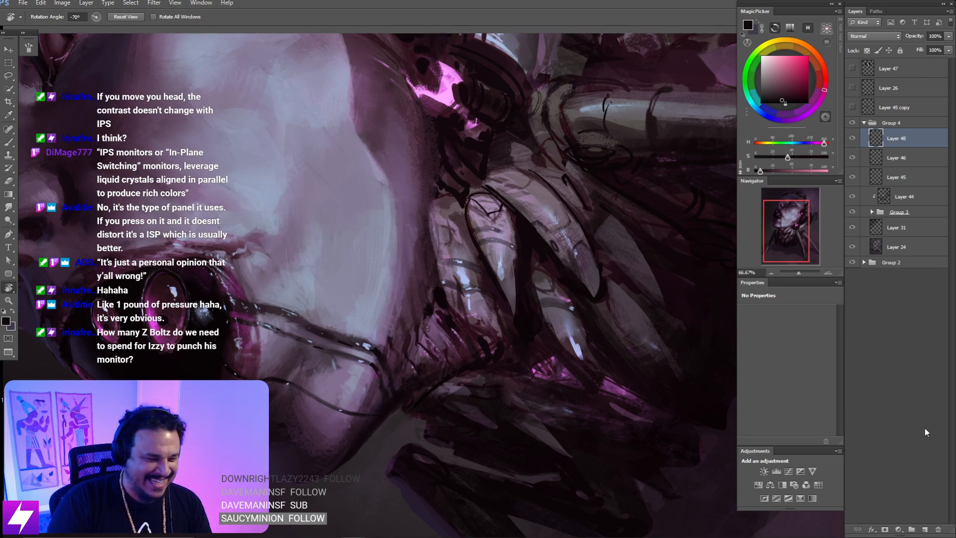
- Deselect the layers, look through Group 4 and Group 2, and toggle Group 4's visibility to compare the painting
left_click(917, 399)
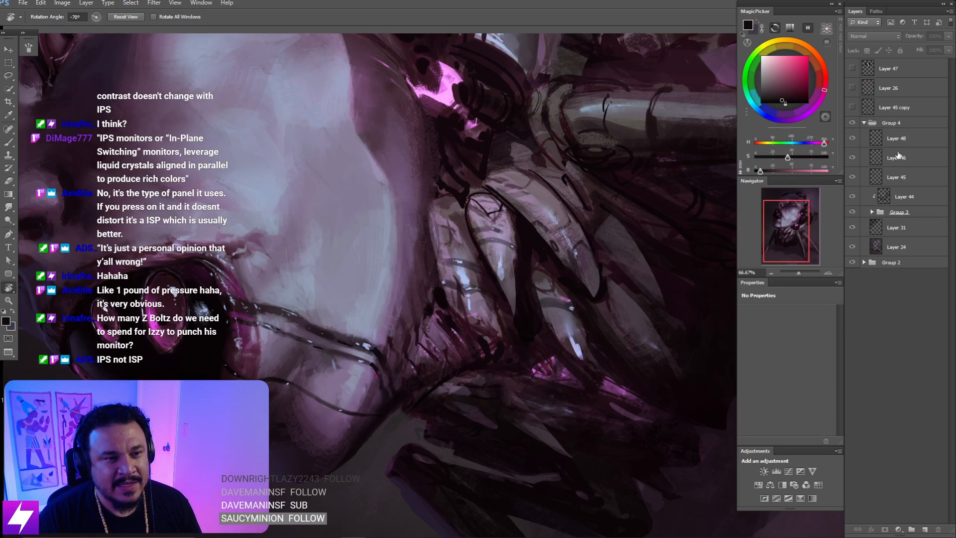
left_click(864, 122)
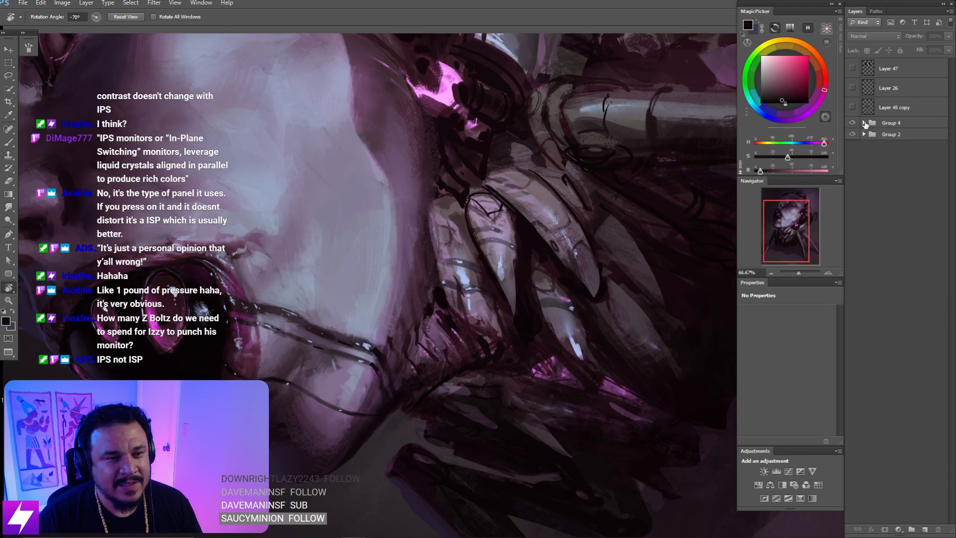
left_click(864, 123)
left_click(864, 122)
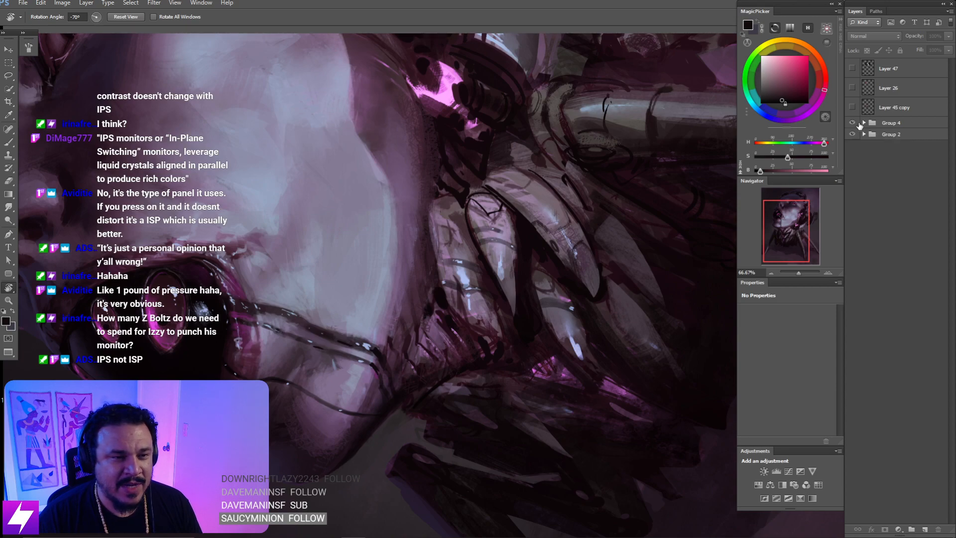
left_click(853, 123)
left_click(853, 123)
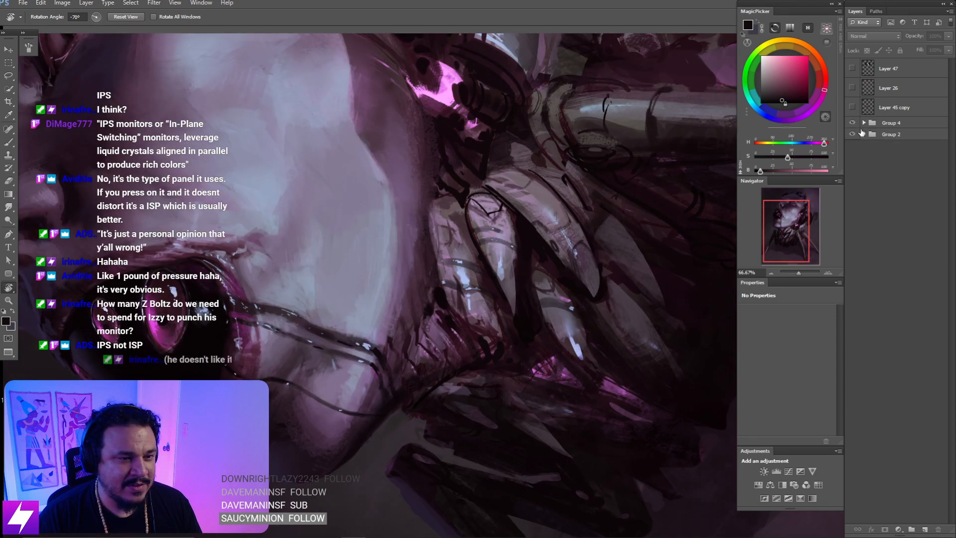
left_click(864, 134)
left_click(864, 135)
left_click(864, 123)
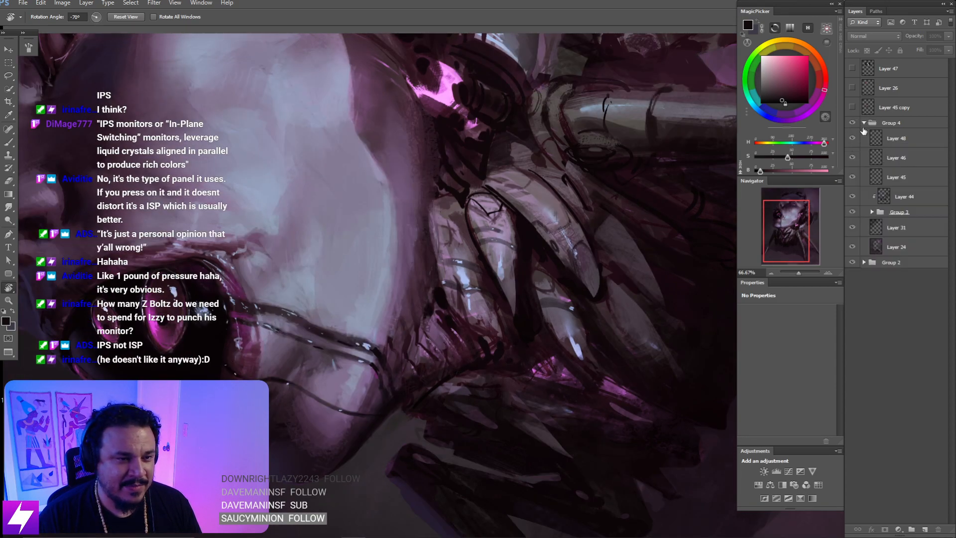
- Toggle Layer 48's visibility to compare its strokes, and return the canvas to its unrotated view
left_click(853, 138)
left_click(853, 138)
left_click(854, 138)
left_click(854, 137)
key("Escape")
key("ctrl+minus")
key("ctrl+minus")
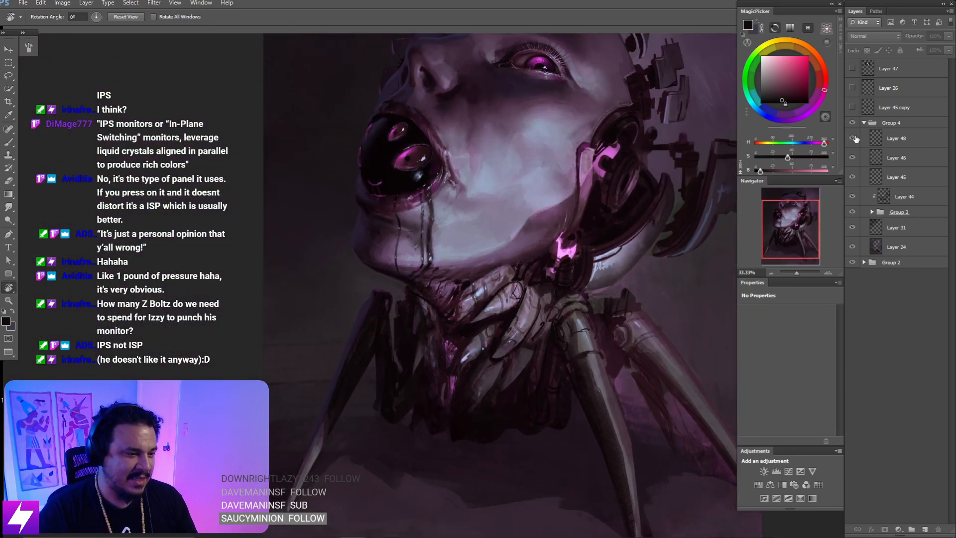
- Toggle the visibility of a stroke layer in Group 4 to compare the detail on the neck plates
key("ctrl+plus")
left_click_drag(613, 379, 604, 405)
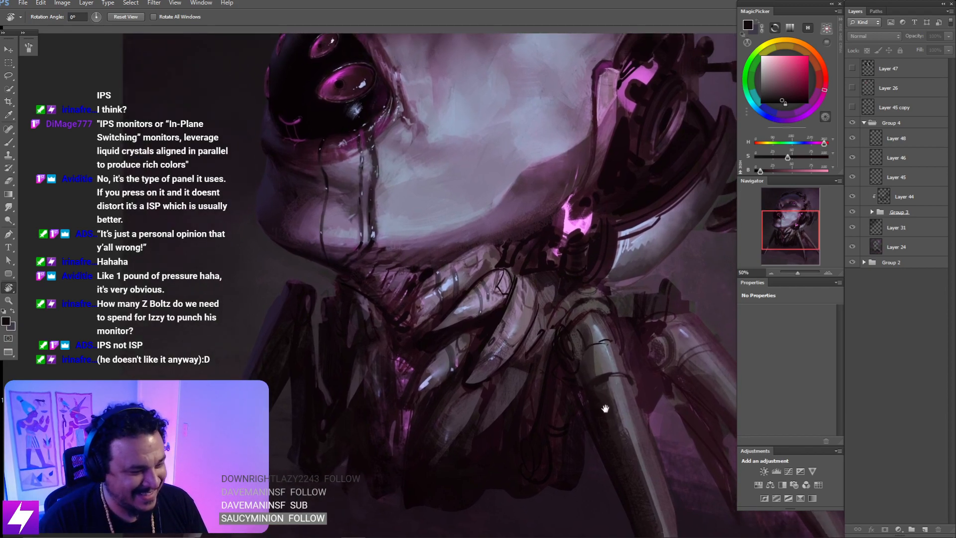
left_click(857, 153)
left_click(857, 153)
key("ctrl+minus")
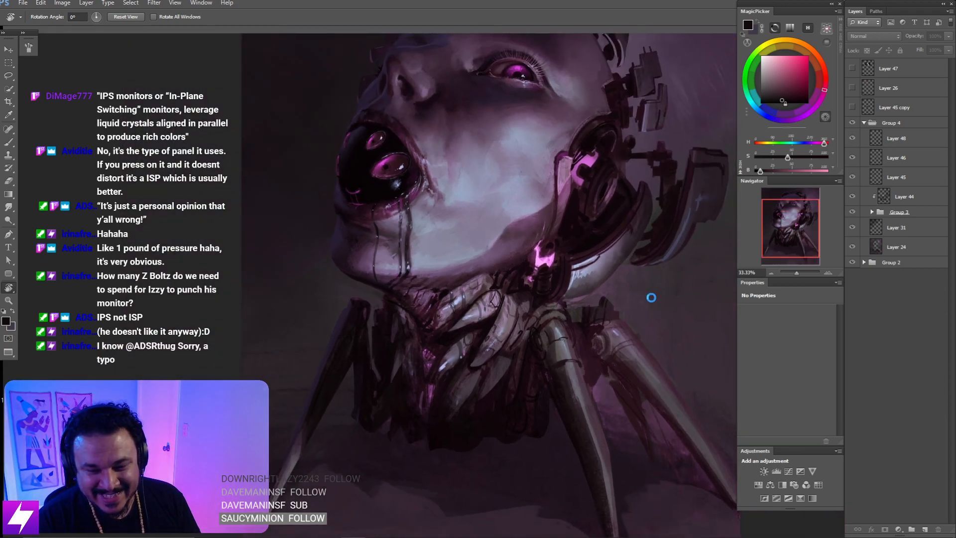
- Mirror the canvas horizontally and examine the head, mouth and jaw for balance
key("ctrl+shift+h")
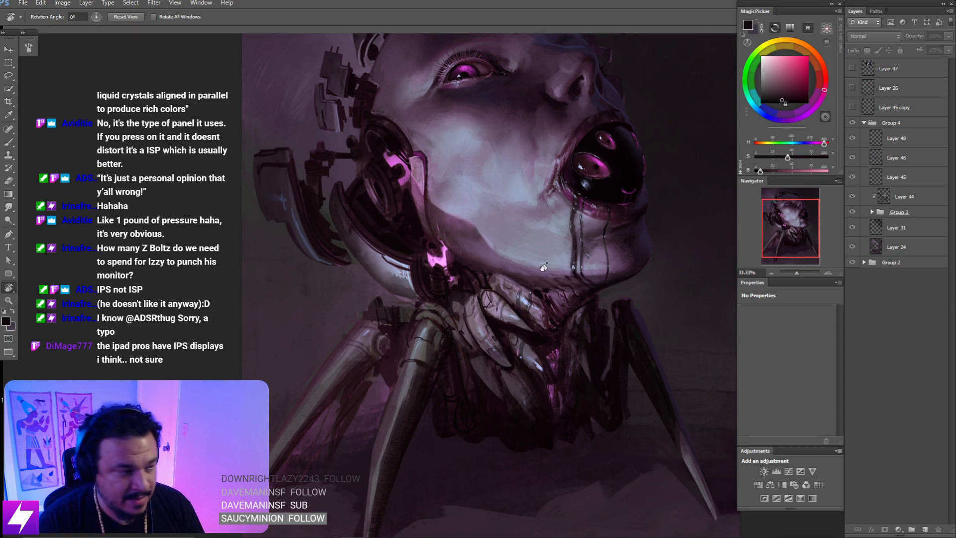
left_click_drag(545, 234, 542, 254)
left_click_drag(615, 194, 612, 259)
left_click_drag(549, 225, 577, 235)
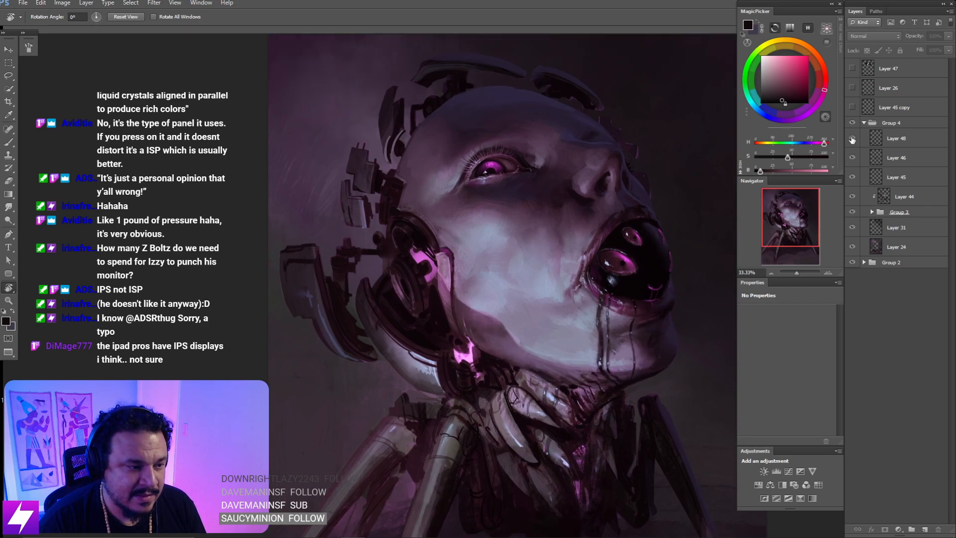
- Rotate the canvas to about 16° and toggle Layer 48's visibility to compare the neck plates up close
left_click_drag(628, 461, 587, 328)
key("ctrl+plus")
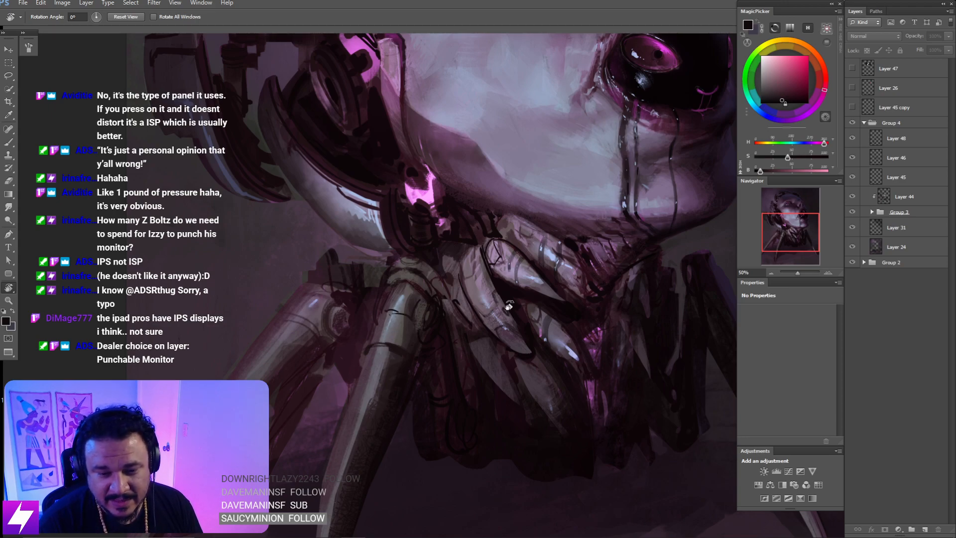
mouse_move(517, 262)
left_mouse_down()
mouse_move(522, 277)
mouse_move(504, 303)
mouse_move(498, 258)
mouse_move(510, 254)
left_mouse_up()
left_click_drag(481, 354, 464, 313)
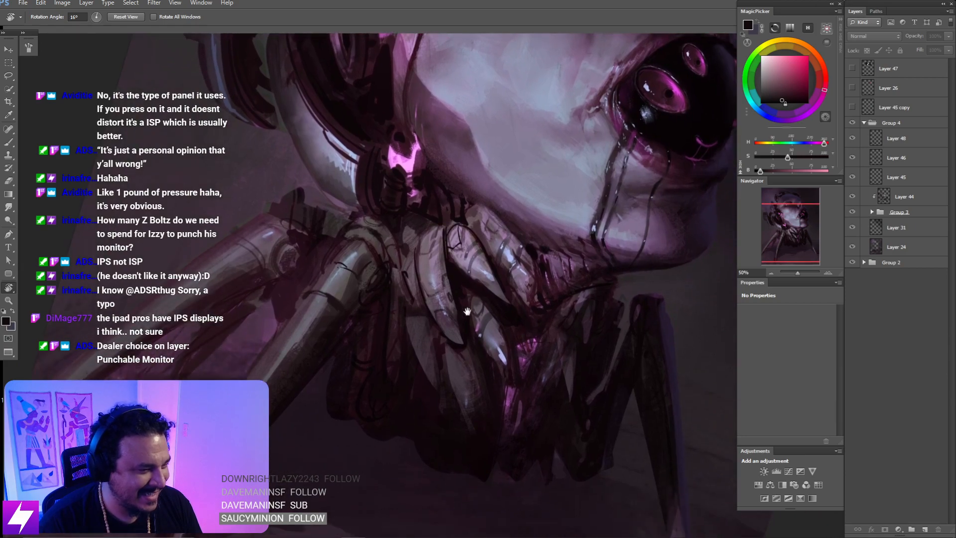
left_click(852, 139)
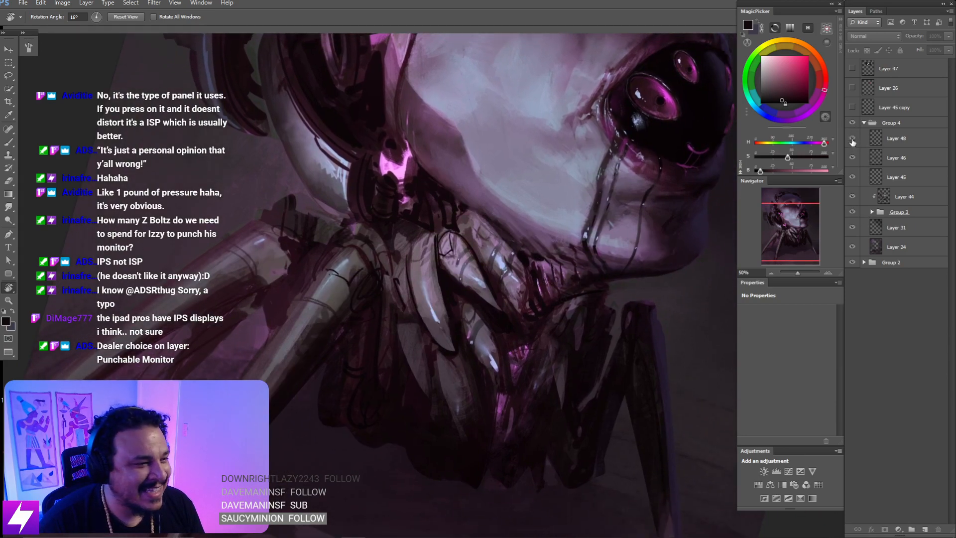
- Select Layer 48 and paint small dark accents on the neck plates below the jaw with the Brush
key("Escape")
key("b")
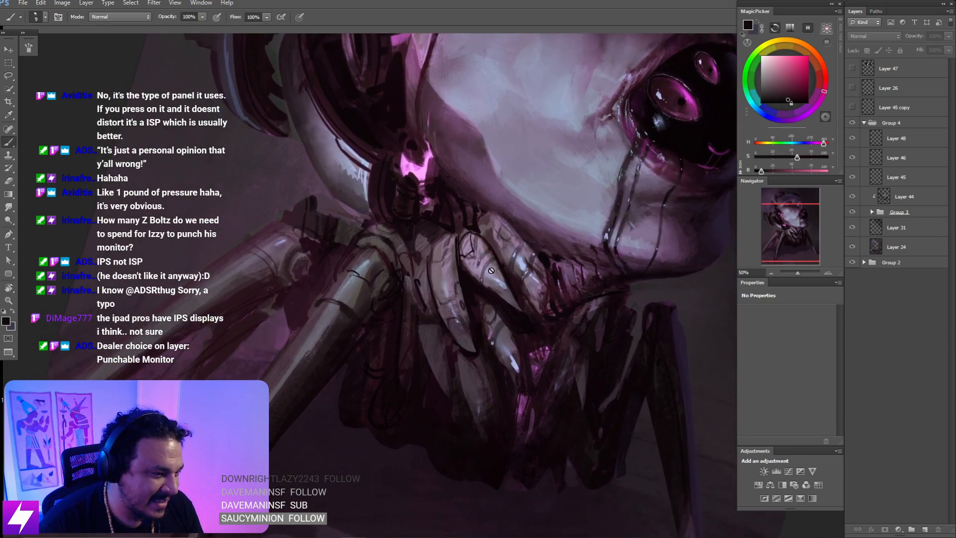
left_click(897, 138)
left_click_drag(502, 286, 511, 272)
key("bracketleft")
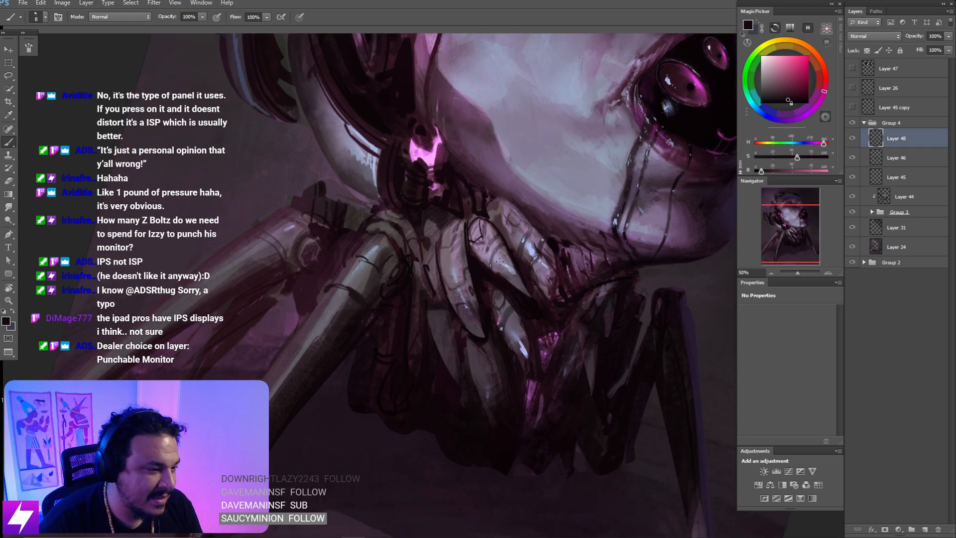
key("bracketright")
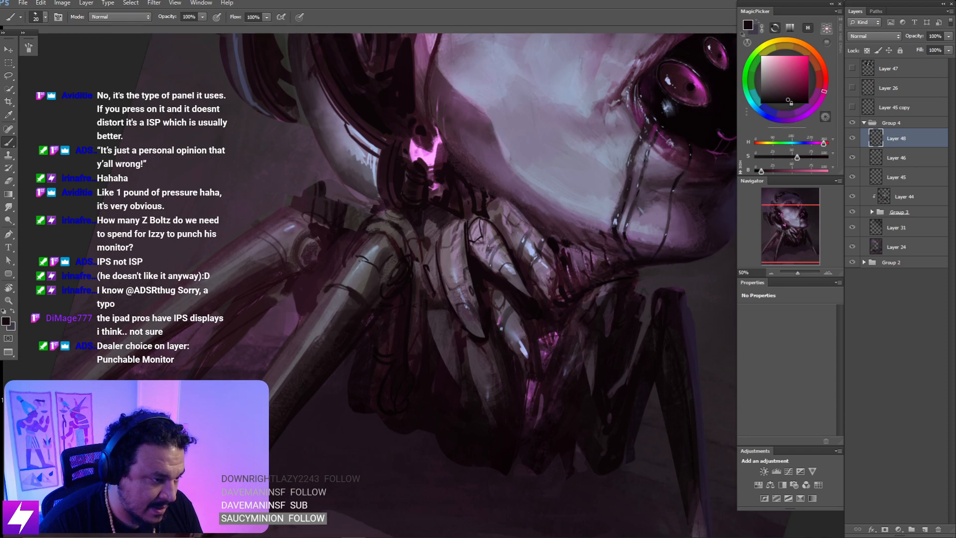
- Sample pale and muted purples from the painting and blend the upper neck plate with a 30 to 40 px brush
key("bracketright")
left_click(503, 253, "alt")
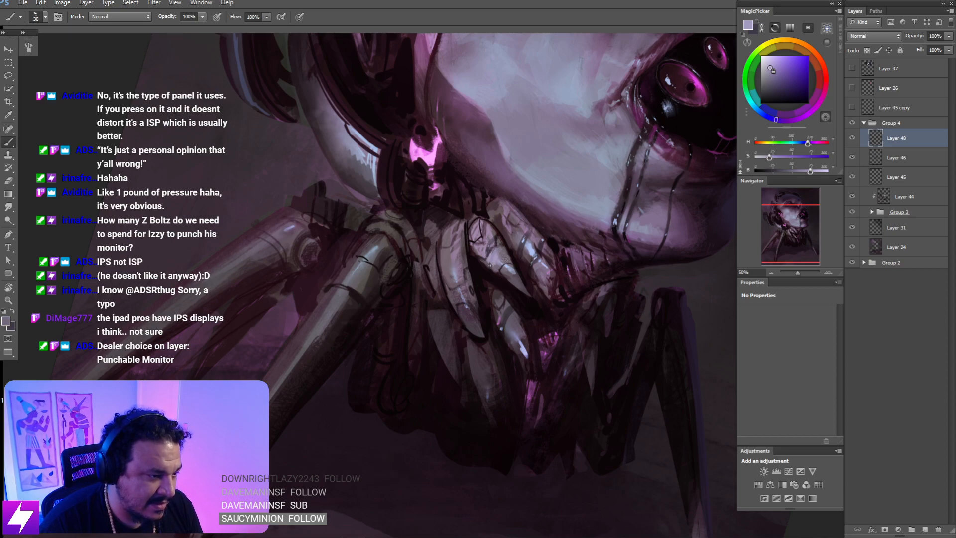
left_click(507, 260, "alt")
left_click(489, 246, "alt")
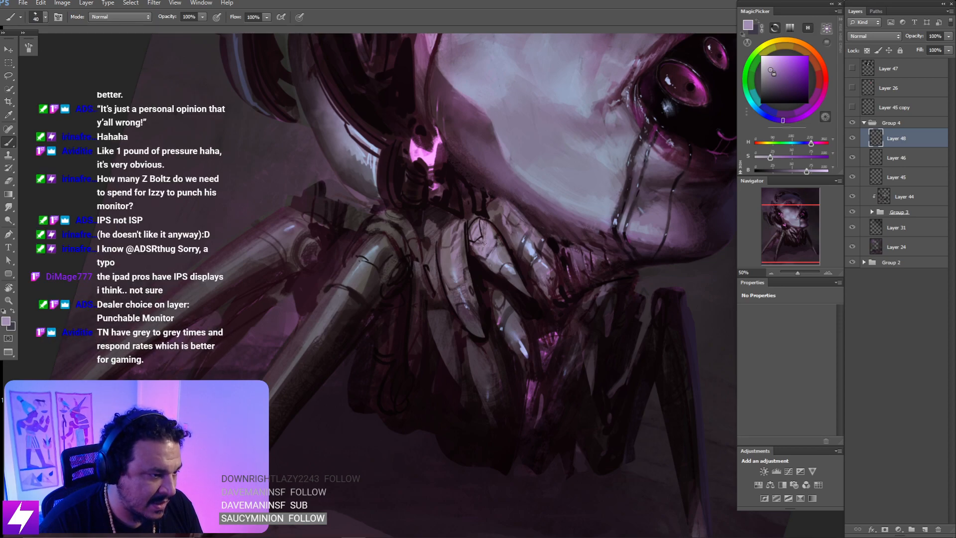
key("bracketleft")
left_click(505, 245, "alt")
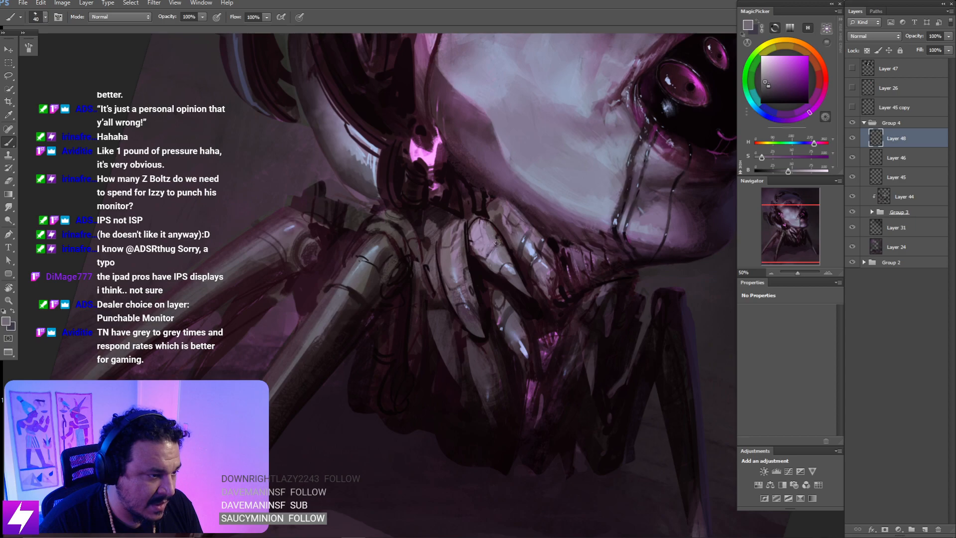
left_click(503, 234, "alt")
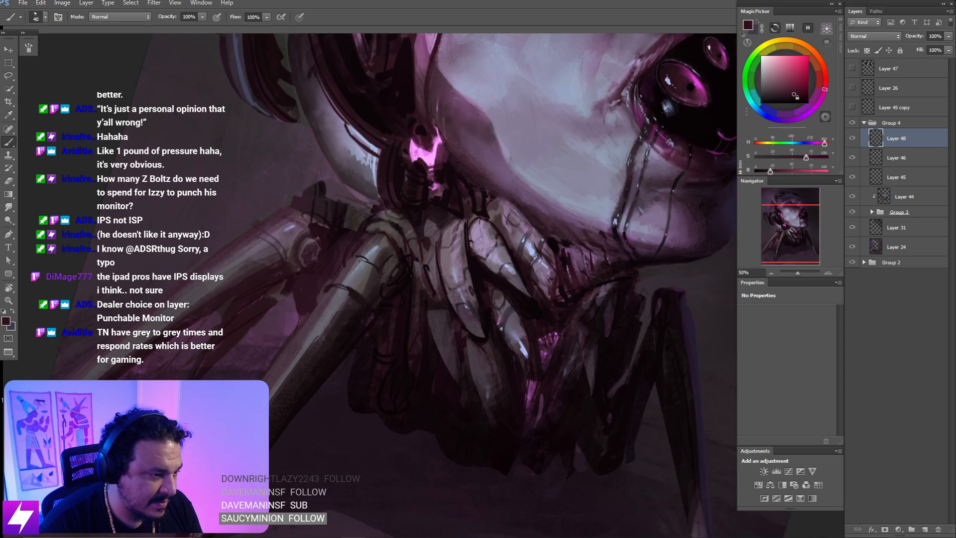
left_click(475, 235, "alt")
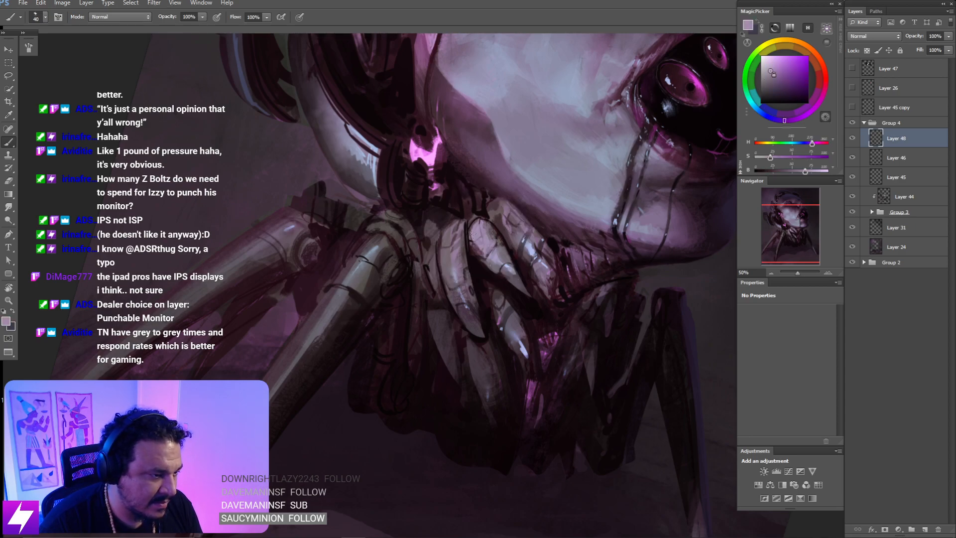
- Rotate the canvas nearly upside down and paint fine pale blue highlights on the neck plates with a small brush
key("ctrl+minus")
key("ctrl+minus")
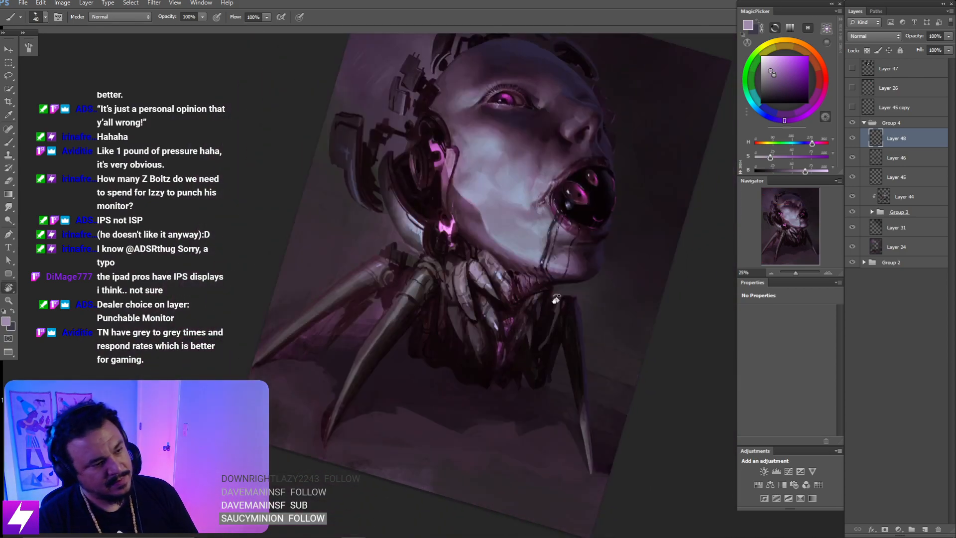
key("r")
left_click_drag(540, 359, 561, 215)
key("ctrl+plus")
key("ctrl+plus")
key("b")
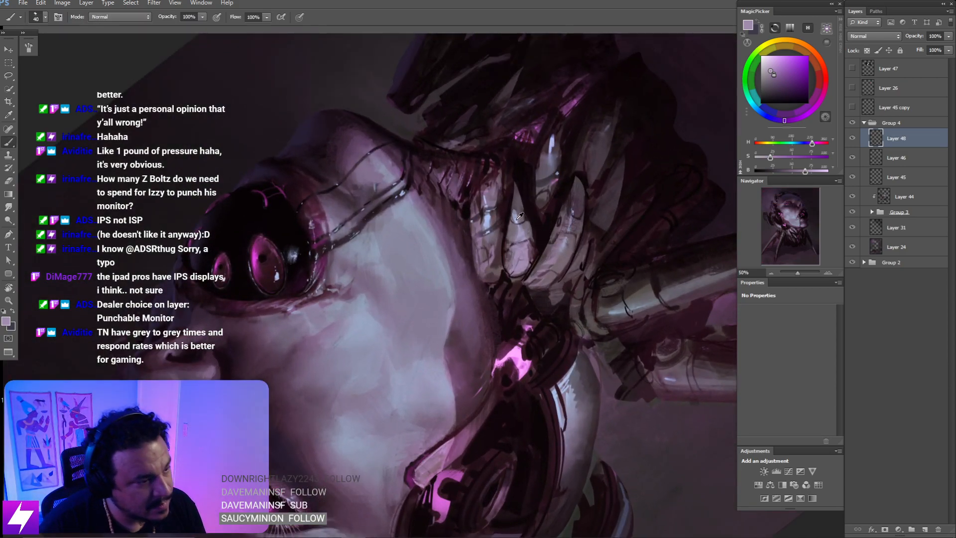
left_click_drag(534, 207, 504, 180)
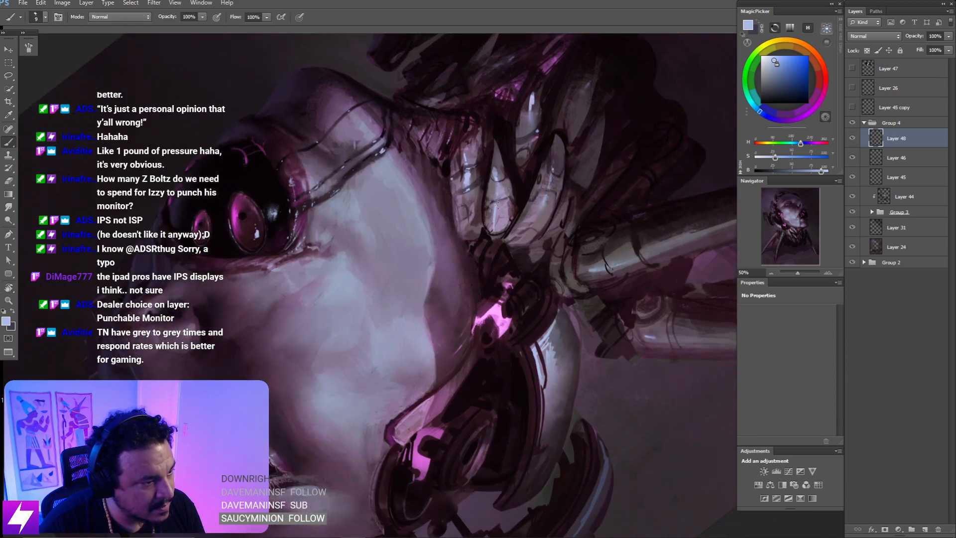
mouse_move(532, 212)
left_mouse_down()
mouse_move(525, 200)
mouse_move(512, 231)
left_mouse_up()
- Undo the last two strokes and repaint the curved neck plate's edge with a smaller brush
key("bracketright")
key("bracketright")
key("ctrl+z")
key("ctrl+z")
key("bracketleft")
left_click_drag(541, 164, 537, 194)
- Shade the curved neck plate with sampled muted purples using a brush of about 35 to 50 px
left_click(535, 204, "alt")
key("bracketright")
key("bracketright")
key("bracketright")
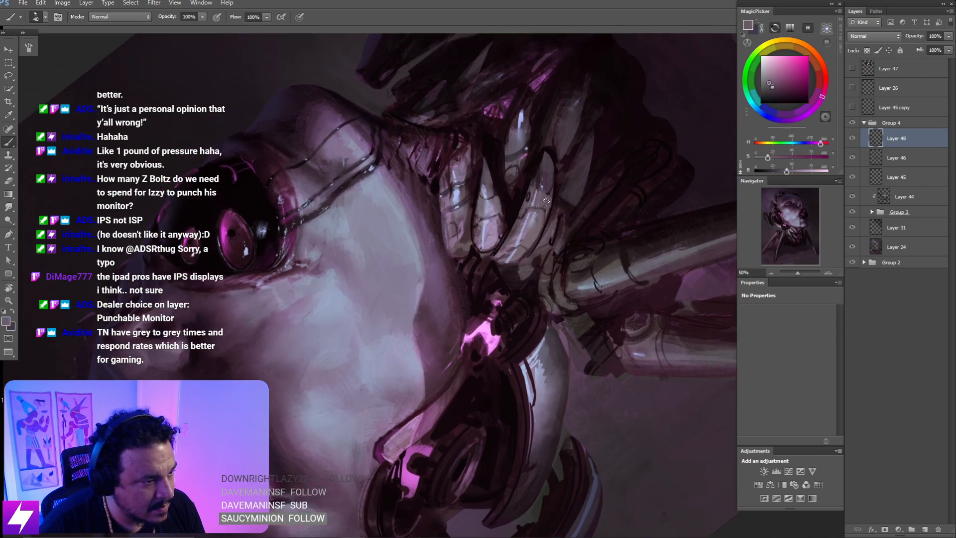
left_click(550, 175, "alt")
key("bracketright")
left_click(543, 199, "alt")
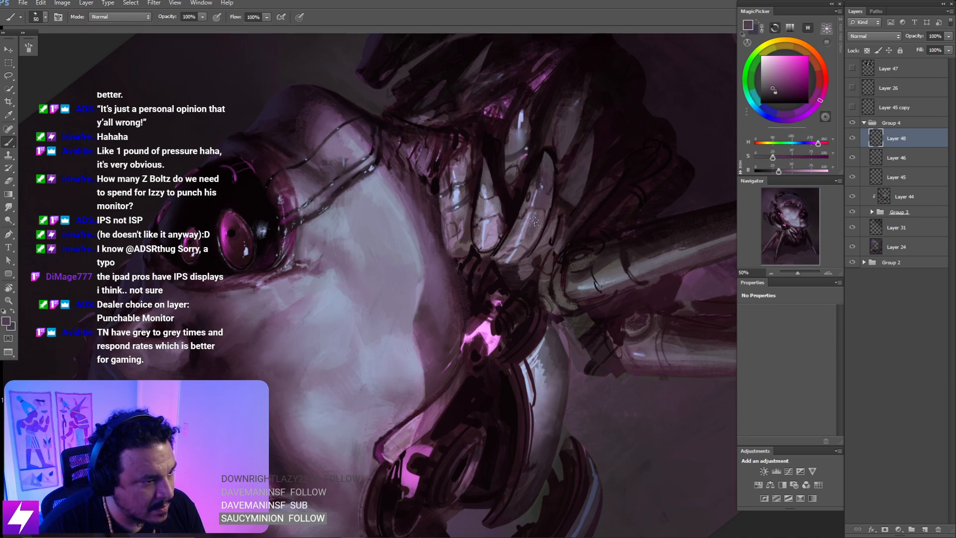
left_click(527, 246, "alt")
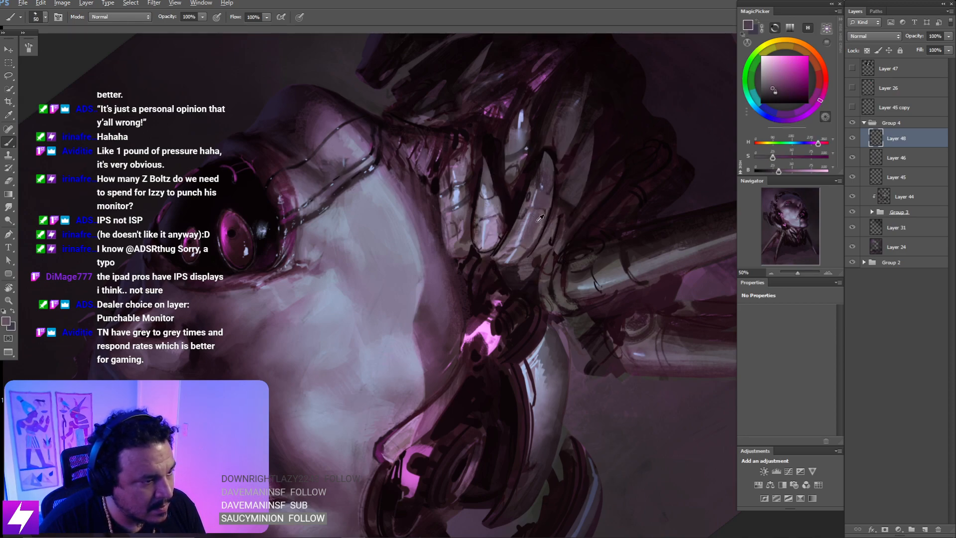
left_click(539, 219, "alt")
key("bracketleft")
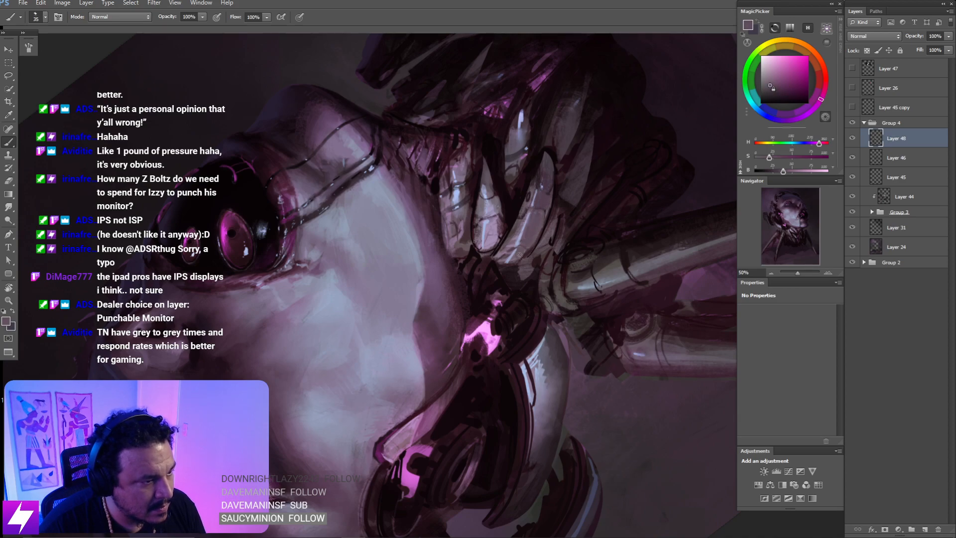
- Reset the canvas rotation and mirror the canvas back to check the whole painting
key("Escape")
key("ctrl+minus")
key("ctrl+minus")
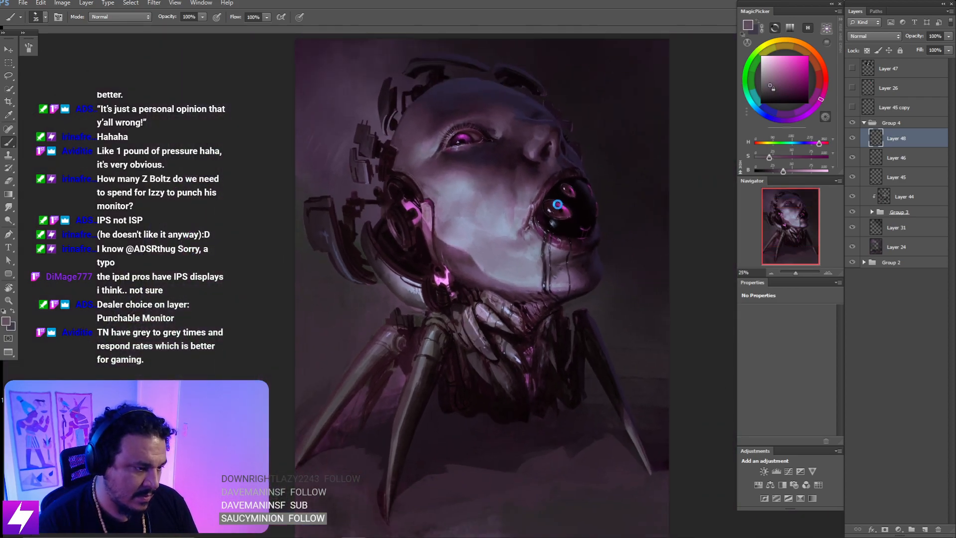
key("ctrl+shift+h")
left_click_drag(486, 273, 523, 224)
- Rotate the canvas and paint sampled light purple on the neck plates below the jaw with a 25 px brush
key("r")
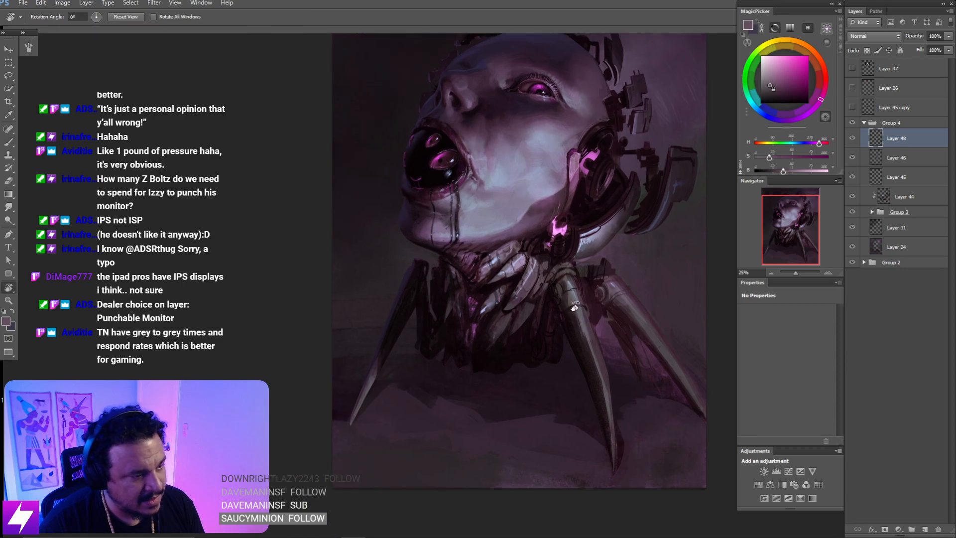
left_click_drag(572, 308, 488, 125)
left_click_drag(490, 125, 550, 229)
key("ctrl+plus")
key("ctrl+plus")
mouse_move(598, 202)
left_mouse_down()
mouse_move(507, 207)
mouse_move(523, 222)
mouse_move(495, 230)
left_mouse_up()
key("b")
left_click(489, 242, "alt")
key("bracketleft")
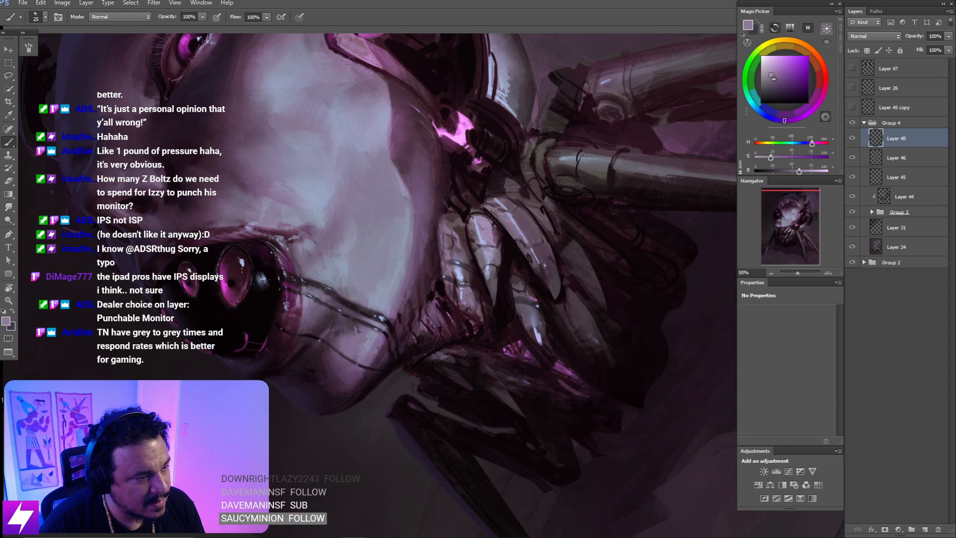
- Return the canvas to its unrotated view and touch up the neck plates with a sampled muted purple
key("Escape")
key("ctrl+minus")
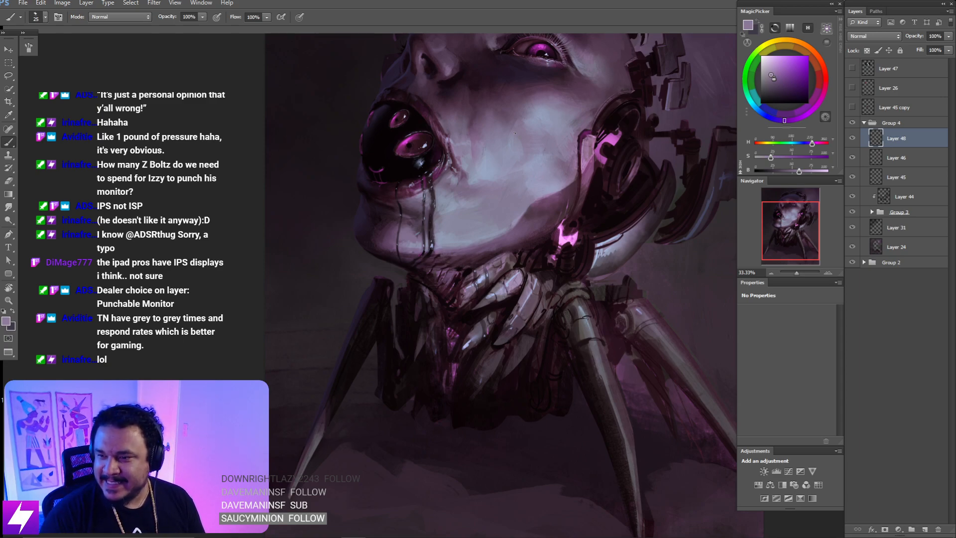
key("ctrl+plus")
mouse_move(543, 299)
left_mouse_down()
mouse_move(544, 320)
mouse_move(542, 292)
mouse_move(531, 305)
left_mouse_up()
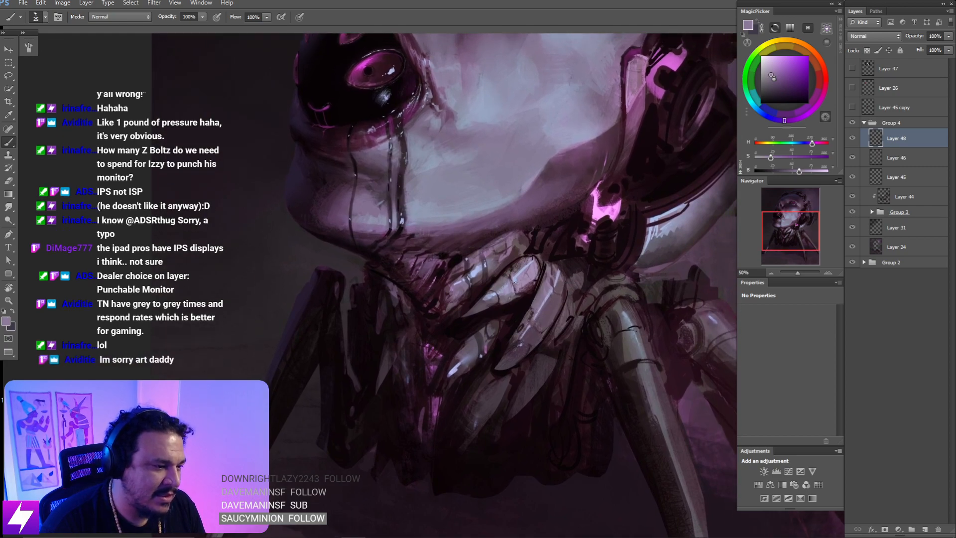
left_click(486, 298, "alt")
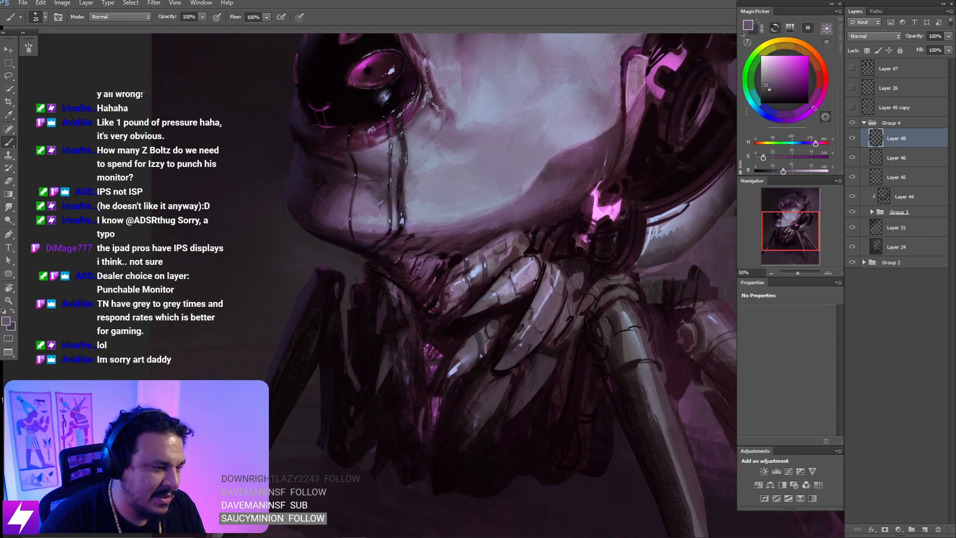
- Mirror the canvas horizontally to compare the whole painting and the neck plates in both orientations
key("ctrl+minus")
key("ctrl+minus")
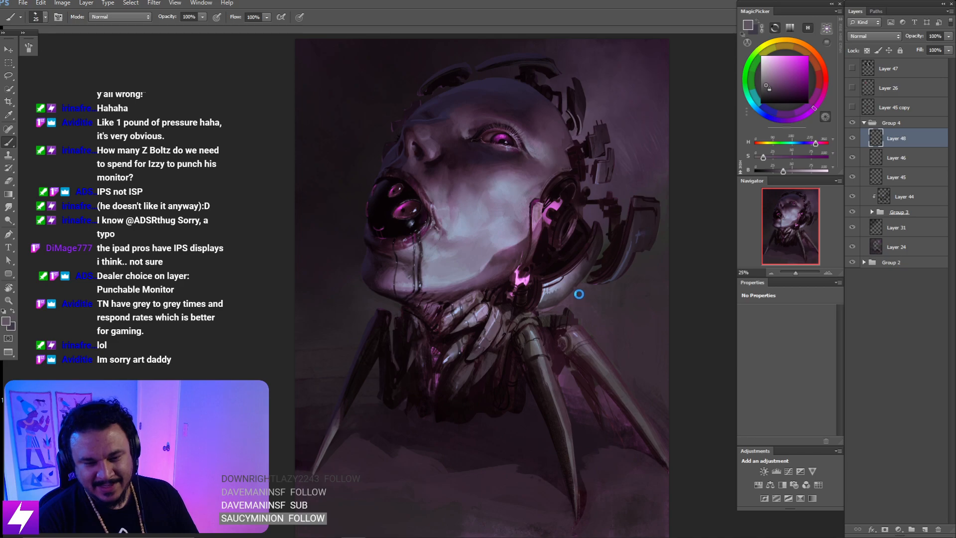
key("ctrl+shift+h")
mouse_move(524, 293)
left_mouse_down()
mouse_move(571, 249)
mouse_move(591, 246)
left_mouse_up()
key("ctrl+plus")
key("ctrl+plus")
key("ctrl+shift+h")
key("ctrl+shift+h")
- Rotate the canvas and paint near-black outlines on the neck plates with a 10 to 20 px brush
key("r")
mouse_move(617, 207)
left_mouse_down()
mouse_move(600, 305)
mouse_move(527, 210)
left_mouse_up()
key("b")
left_click(516, 274, "alt")
key("r")
key("b")
key("ctrl+plus")
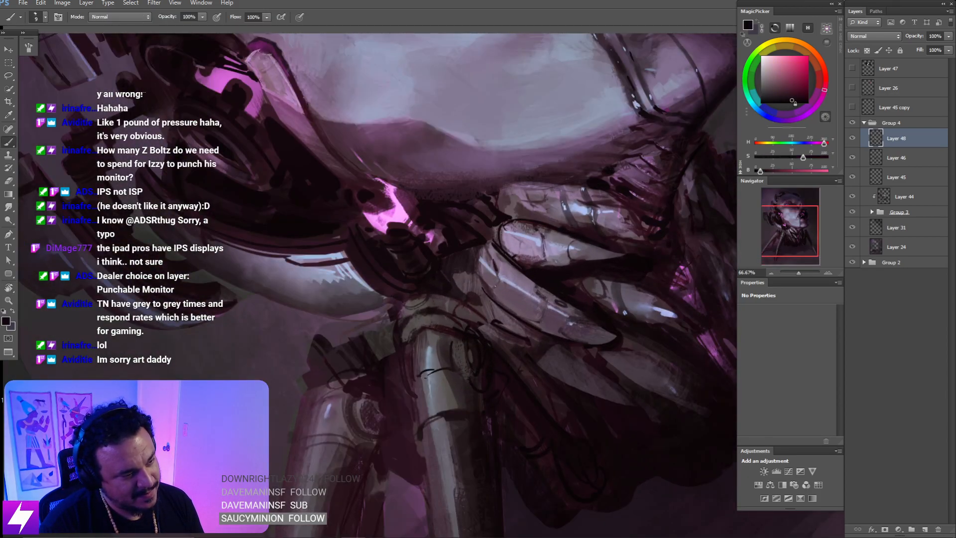
left_click_drag(547, 301, 533, 273)
key("bracketright")
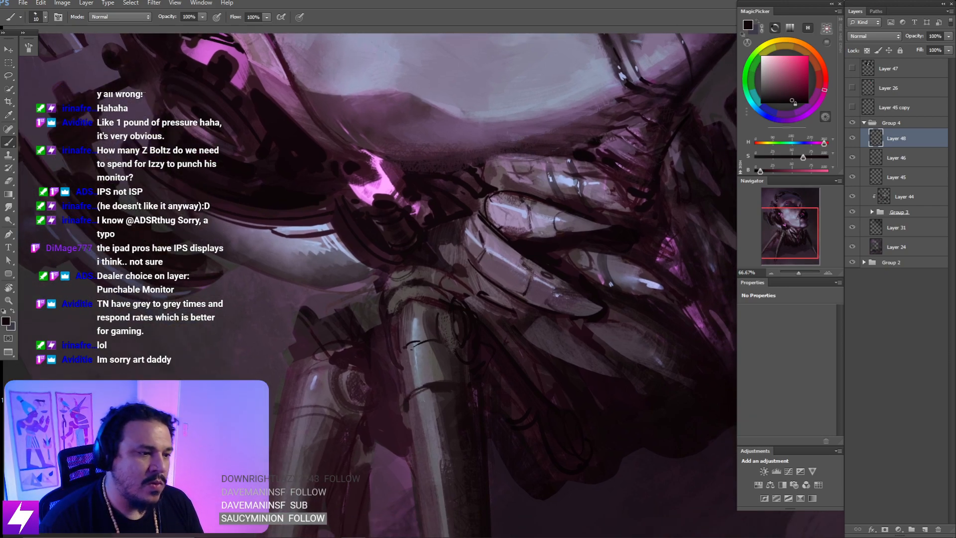
left_click_drag(518, 265, 528, 278)
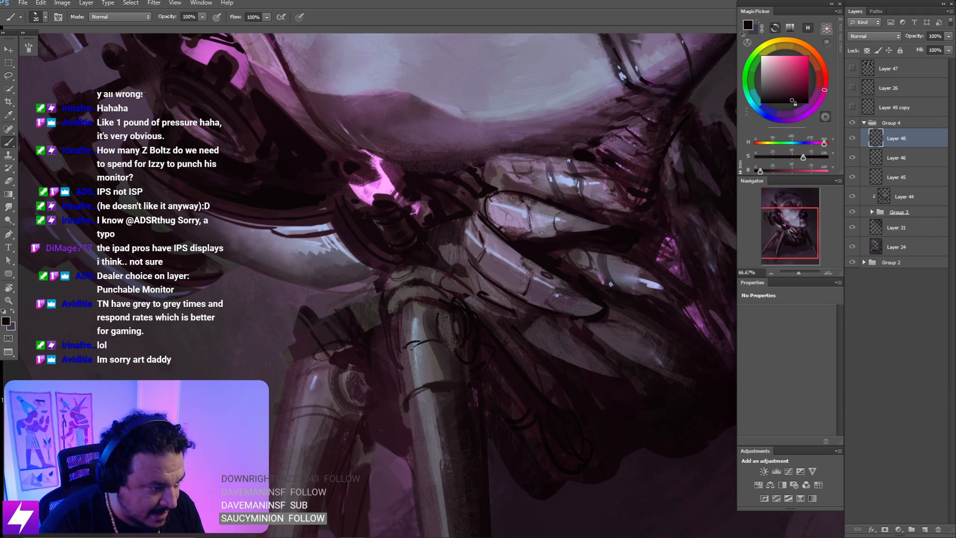
- Rotate the canvas and paint the neck plates with sampled muted purple and dark maroon using small brushes
left_click(534, 266, "alt")
key("bracketright")
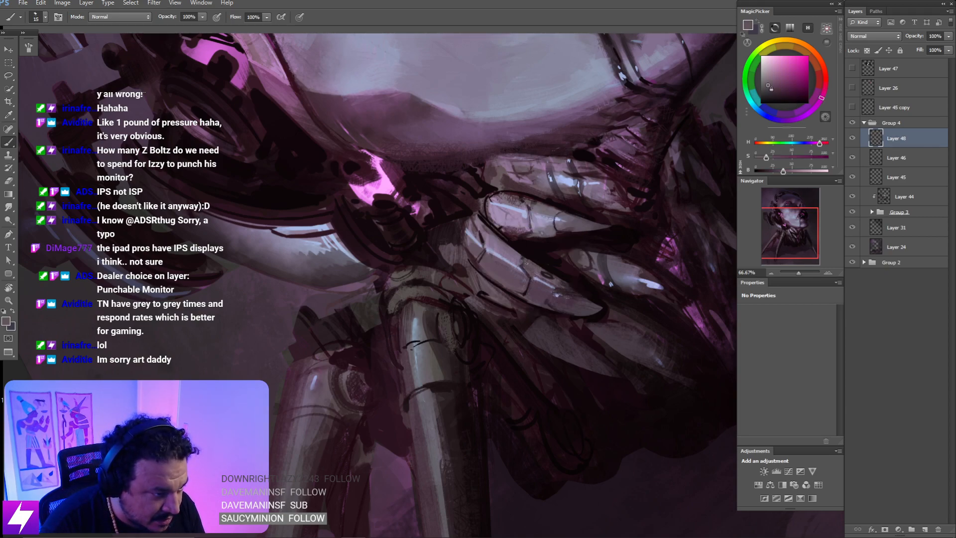
key("r")
mouse_move(564, 288)
left_mouse_down()
mouse_move(578, 299)
mouse_move(590, 287)
mouse_move(596, 273)
mouse_move(577, 268)
left_mouse_up()
left_click_drag(561, 330, 580, 303)
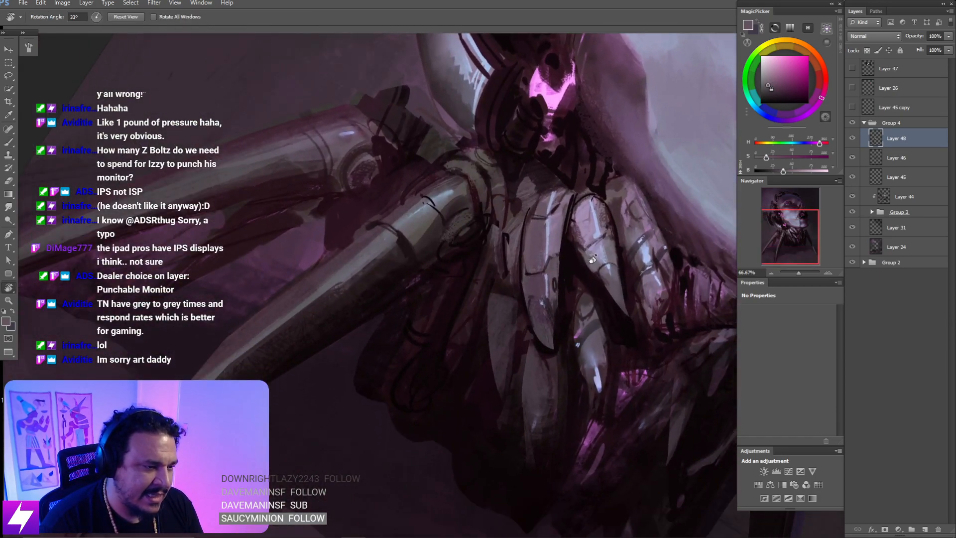
key("ctrl+plus")
key("b")
left_click(607, 221, "alt")
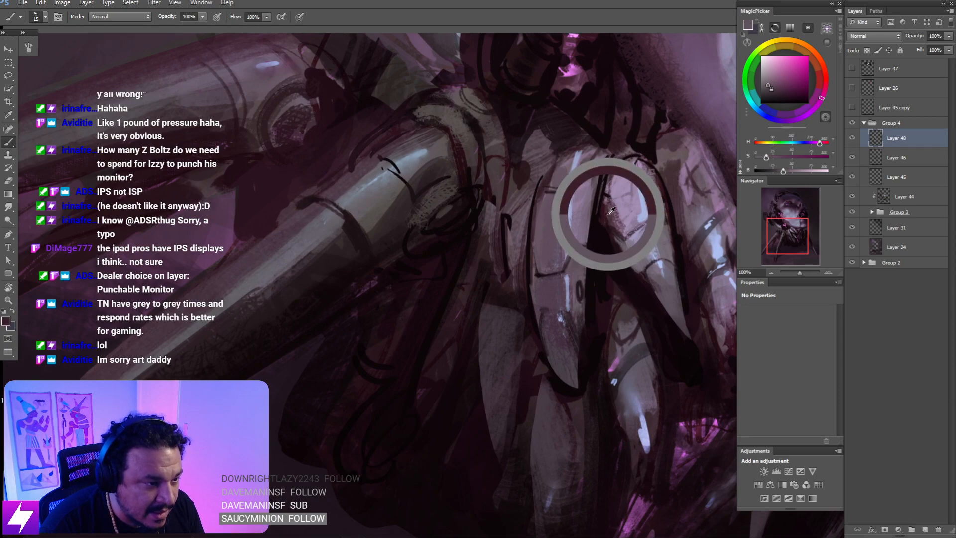
scroll(577, 228, "down", 2)
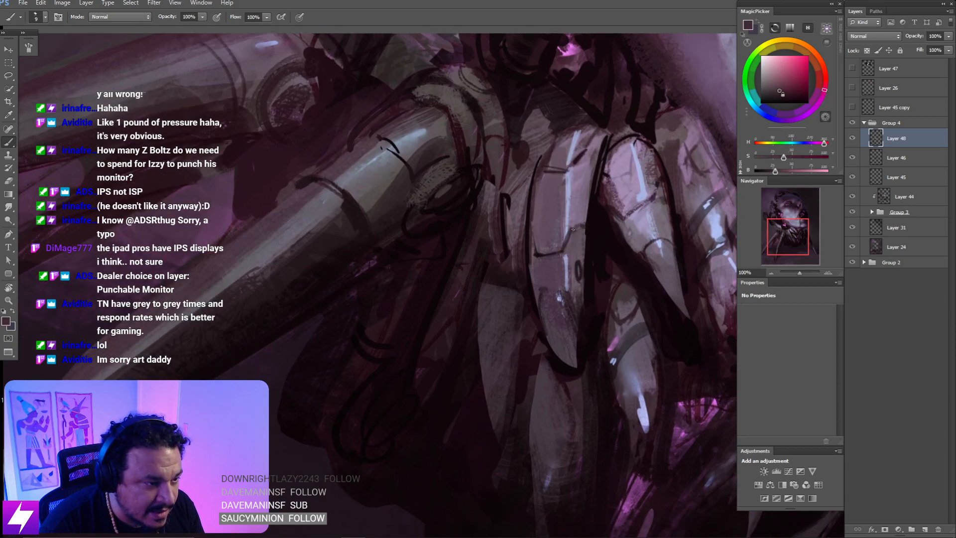
left_click_drag(572, 204, 570, 228)
- Touch up the long neck plate with a sampled muted purple using a 30 to 35 px brush
key("bracketright")
left_click(577, 210, "alt")
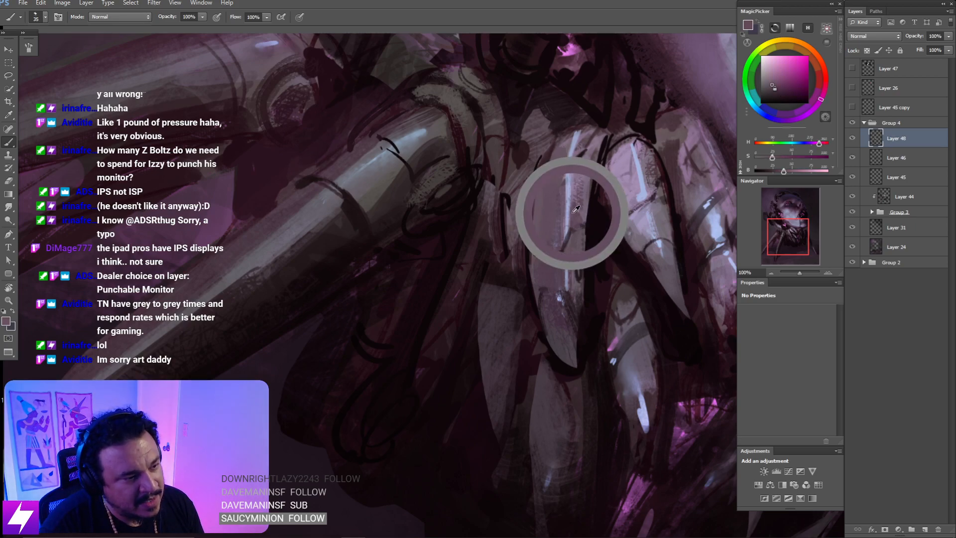
key("bracketleft")
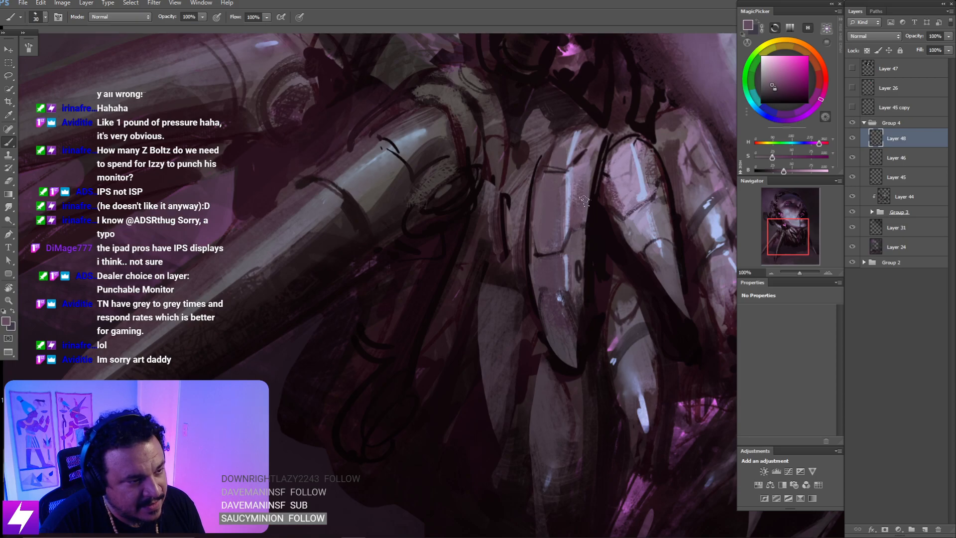
key("bracketright")
- Return the canvas to 0° rotation and lasso a narrow strip along the long neck plate's edge to touch it up in muted purple
key("ctrl+minus")
left_click_drag(580, 220, 592, 259)
key("r")
left_click_drag(490, 339, 565, 195)
key("ctrl+plus")
key("Escape")
key("ctrl+plus")
left_click_drag(536, 235, 560, 212)
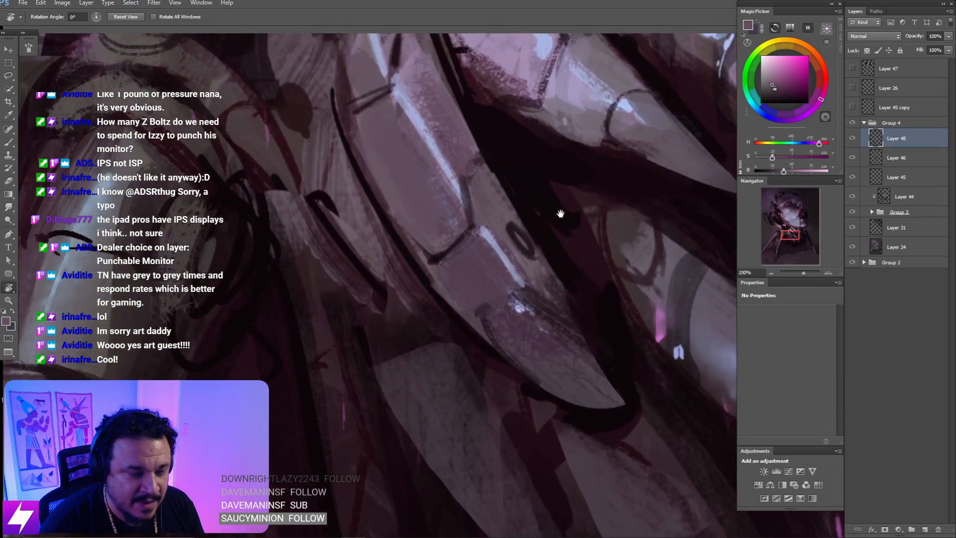
key("l")
mouse_move(466, 182)
left_mouse_down()
mouse_move(490, 157)
mouse_move(540, 251)
mouse_move(530, 281)
mouse_move(496, 228)
mouse_move(487, 185)
left_mouse_up()
key("b")
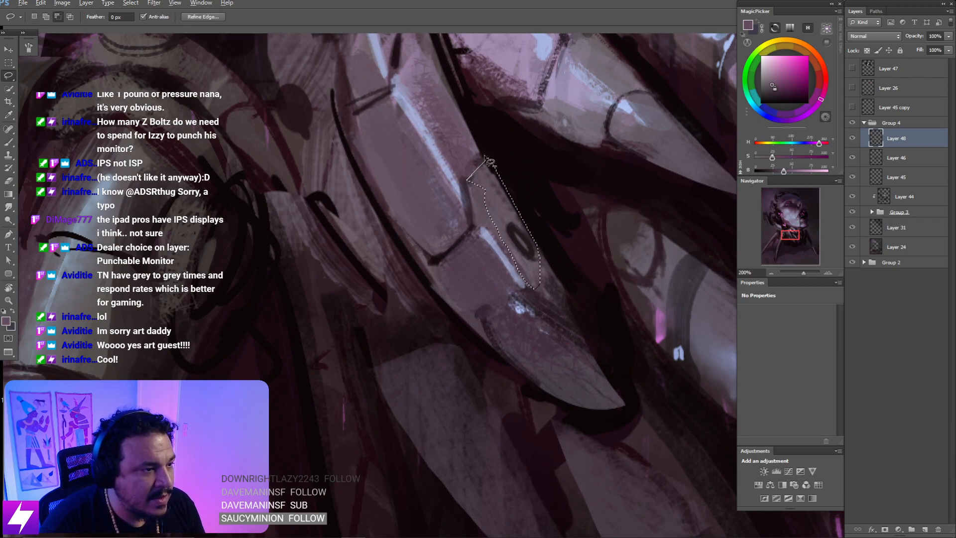
key("[")
left_click(465, 161, "alt")
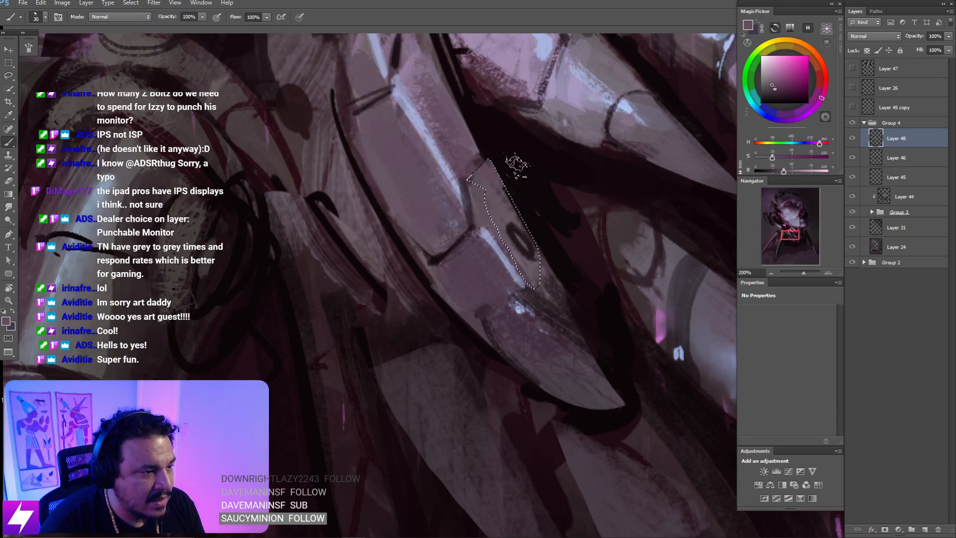
key("l")
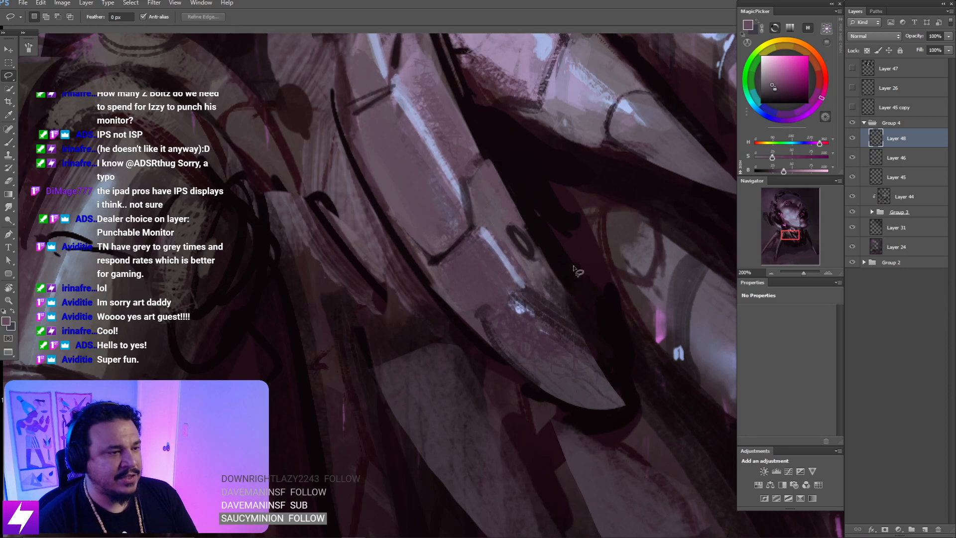
- Mirror the canvas horizontally and outline the long neck plate in sampled near-black with a 15 px brush
key("ctrl+minus")
key("ctrl+minus")
key("ctrl+minus")
key("ctrl+minus")
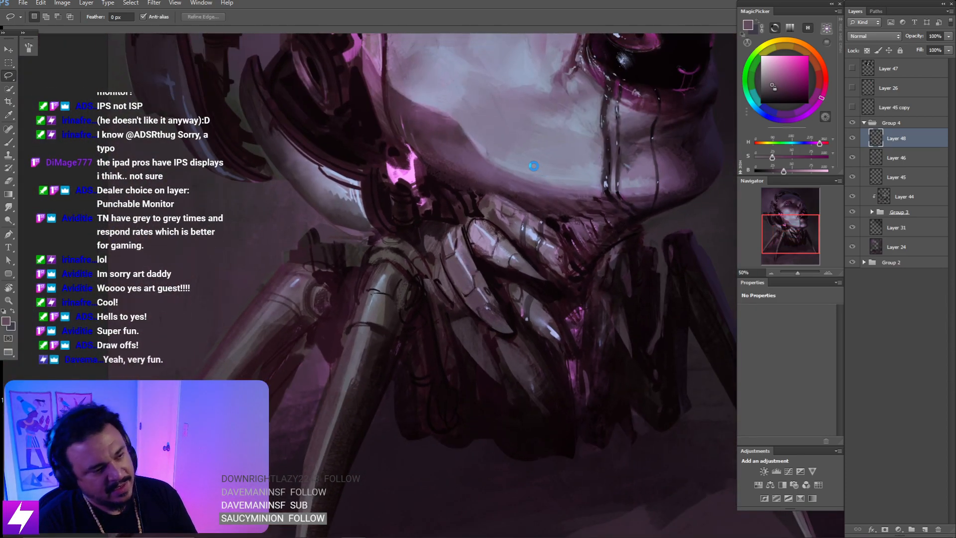
key("ctrl+shift+h")
key("ctrl+plus")
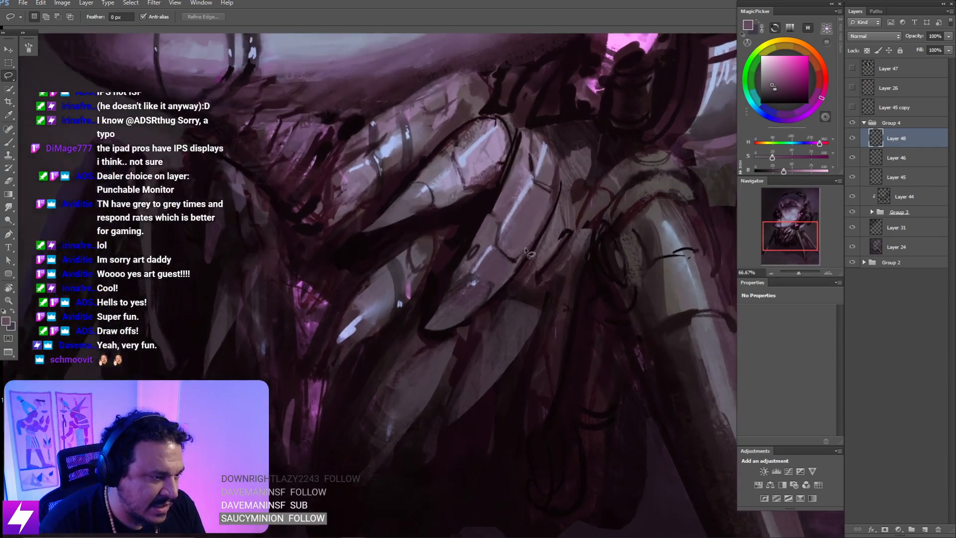
key("ctrl+plus")
key("b")
left_click(512, 219, "alt")
left_click_drag(544, 113, 540, 144)
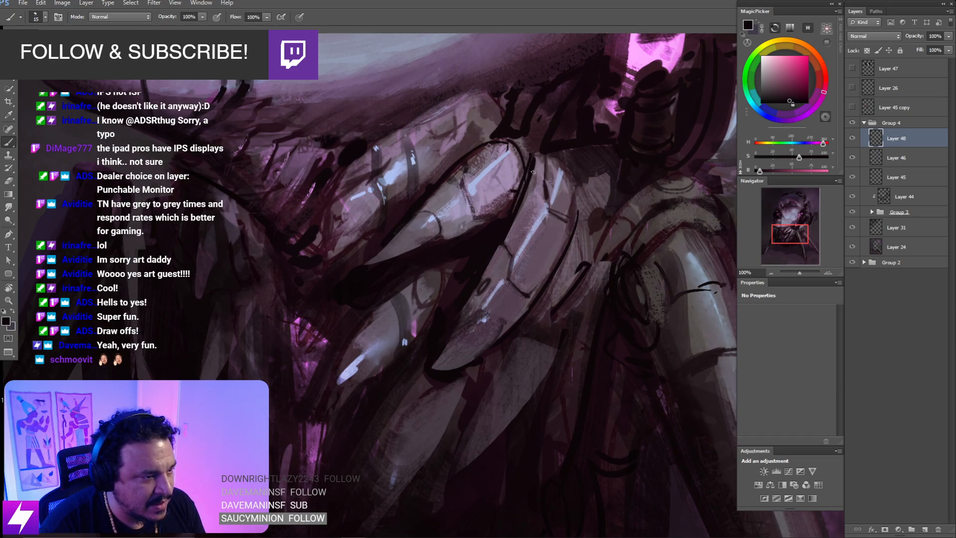
- Rotate the canvas and draw a thin near-black panel seam across the upper end of the long neck plate
key("r")
mouse_move(512, 206)
left_mouse_down()
mouse_move(559, 235)
mouse_move(524, 221)
mouse_move(537, 239)
left_mouse_up()
key("b")
left_click_drag(495, 192, 538, 219)
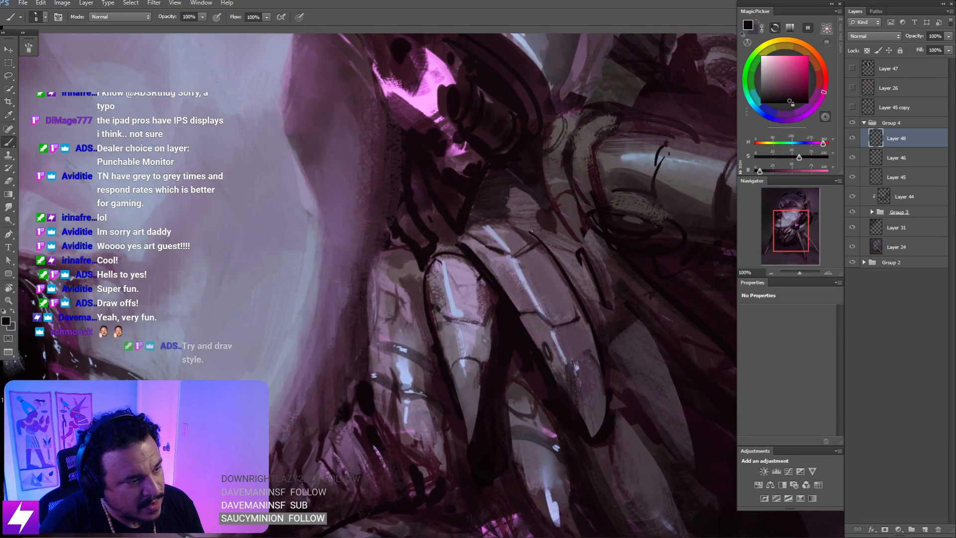
- Clean up the long plate's surface with sampled muted purple at 10 to 15 px and refine its edge in dark maroon
left_click(543, 254, "alt")
key("bracketright")
key("bracketright")
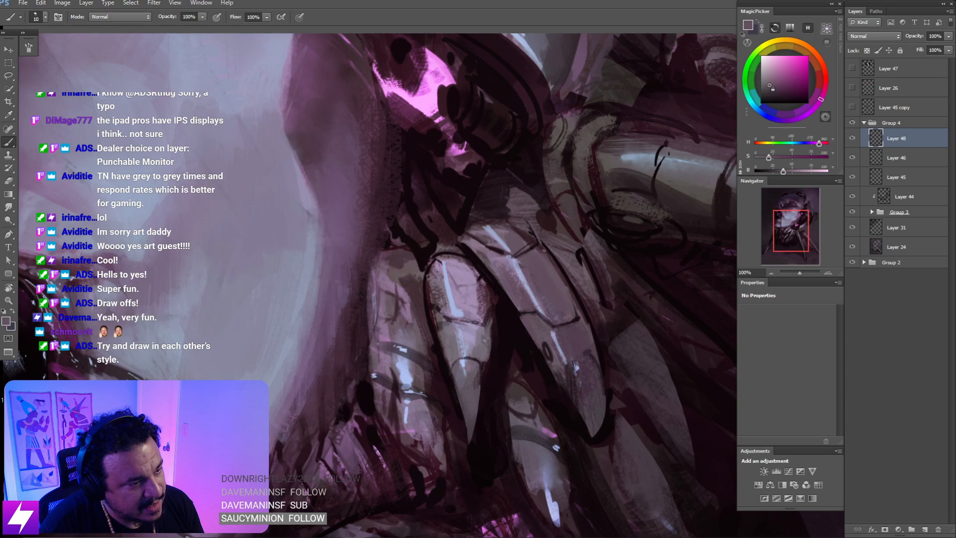
key("bracketright")
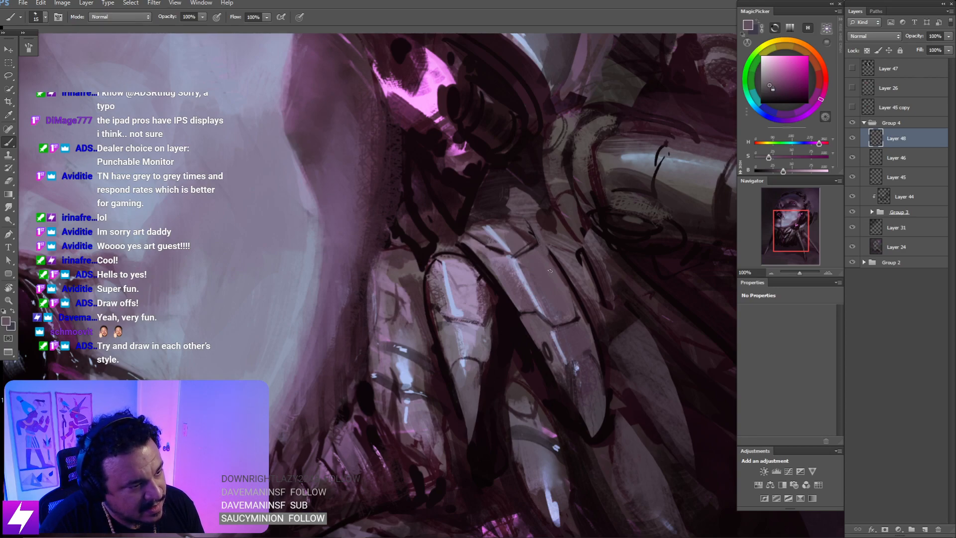
left_click(575, 294, "alt")
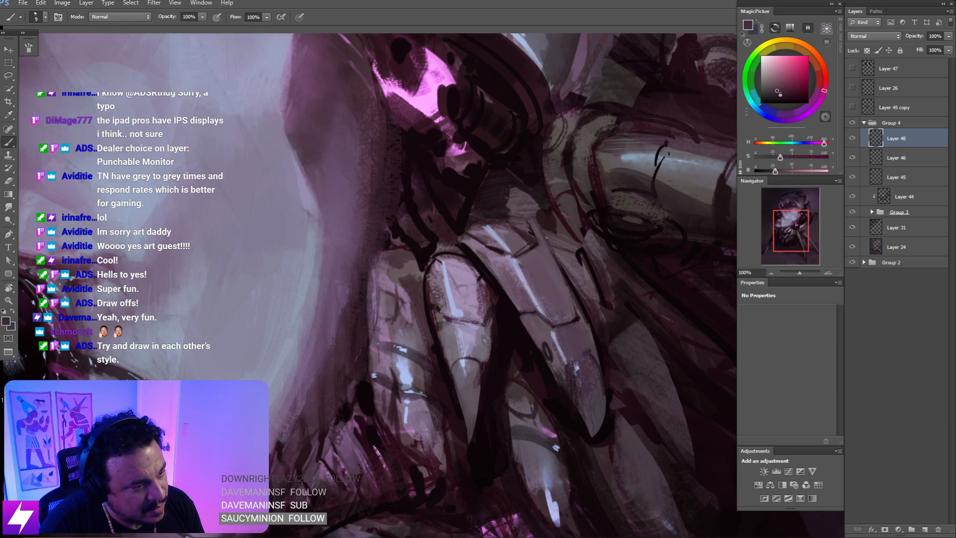
- Shape the upper end of the long neck plate with sampled near-black using a 15 to 20 px brush
left_click(545, 219, "alt")
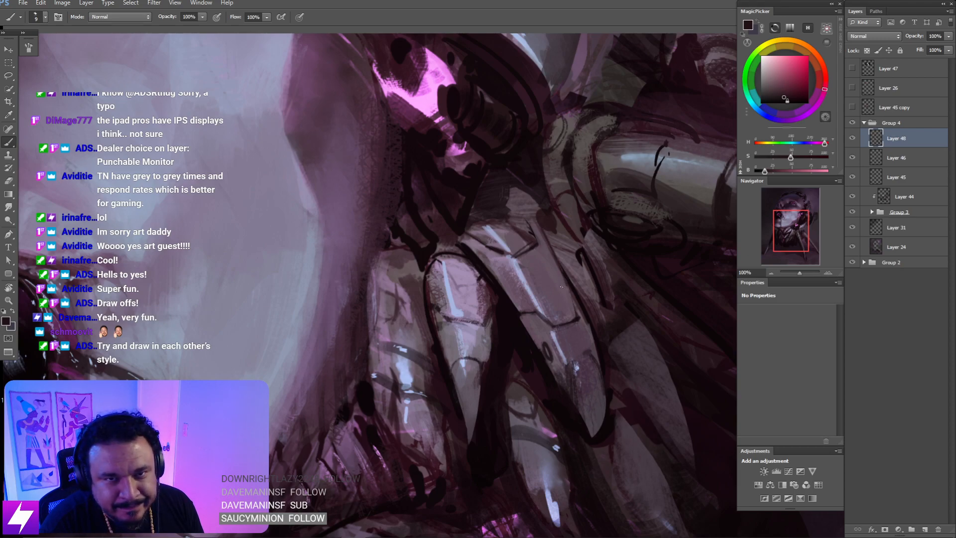
key("bracketright")
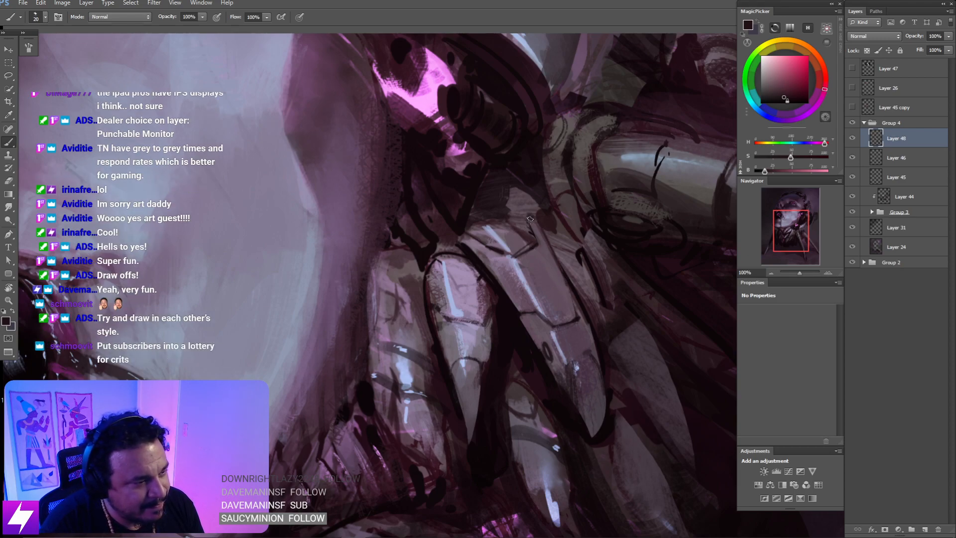
left_click_drag(514, 201, 531, 227)
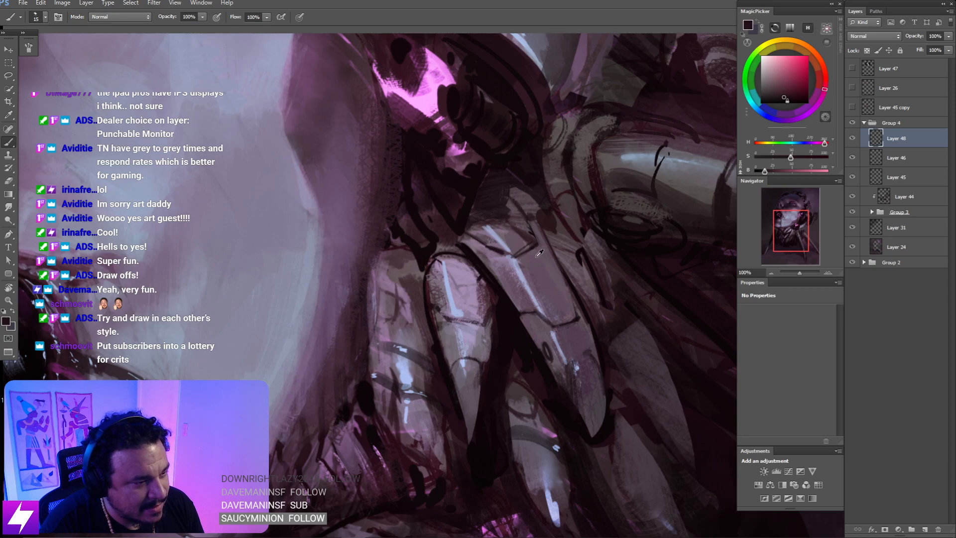
- Shade the long neck plate's upper segment with sampled muted purple and dark maroon, using a 30 to 50 px brush
left_click(526, 240, "alt")
key("bracketright")
key("bracketright")
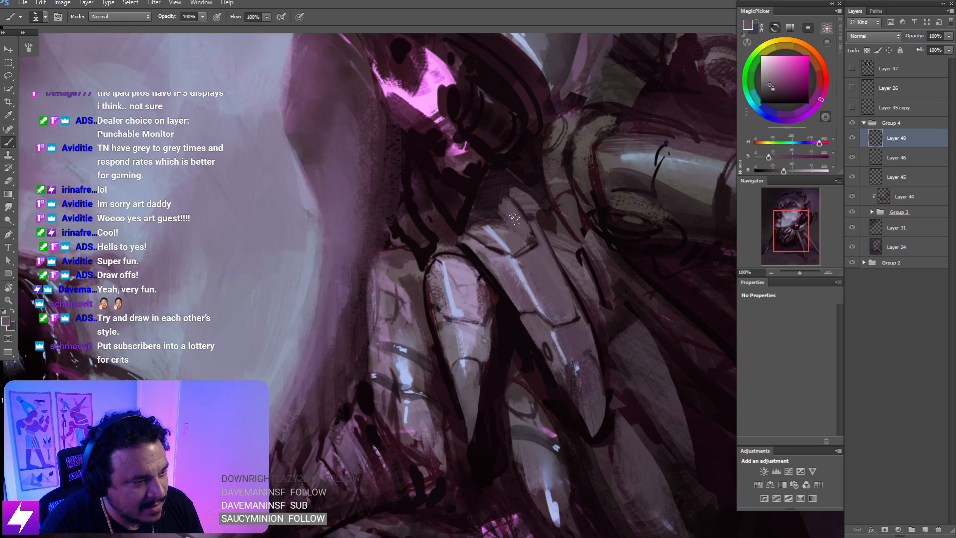
left_click(536, 242, "alt")
key("bracketright")
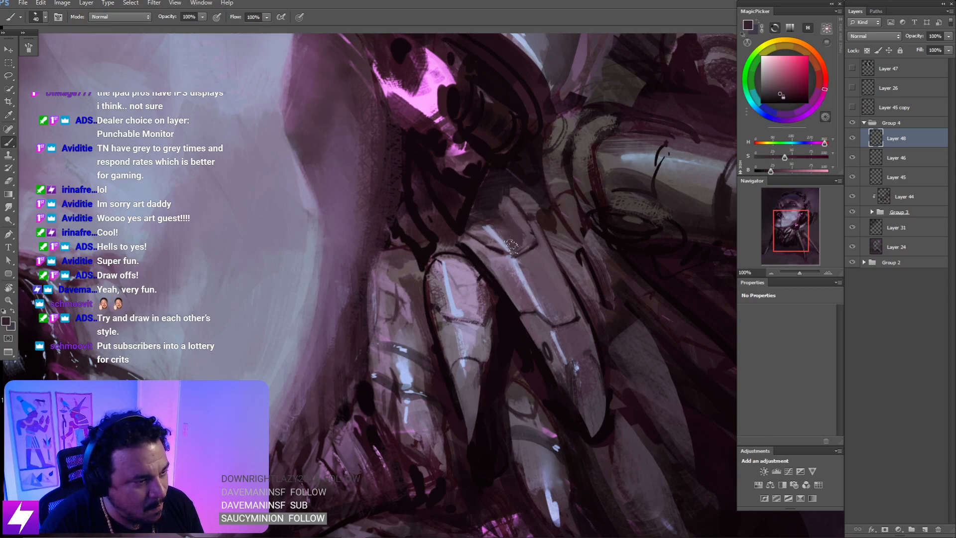
left_click_drag(518, 206, 512, 246)
key("ctrl+alt+z")
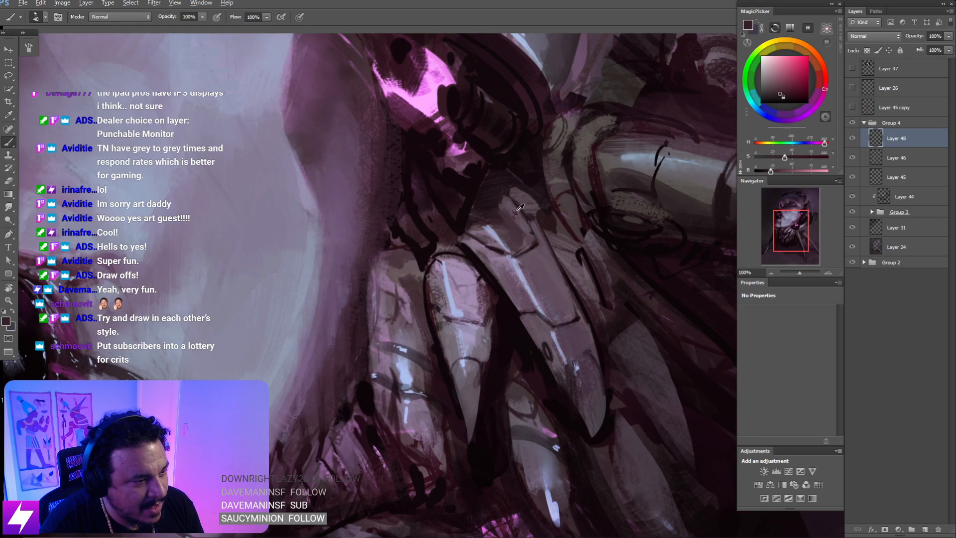
left_click(518, 199, "alt")
key("bracketright")
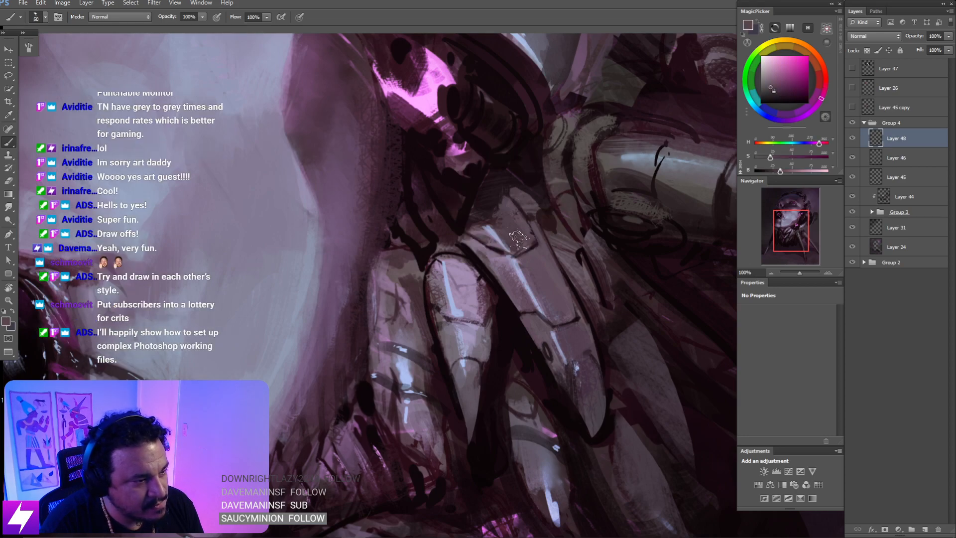
- Toggle Layer 48's visibility to compare the neck plates before and after, and examine the whole painting
key("ctrl+minus")
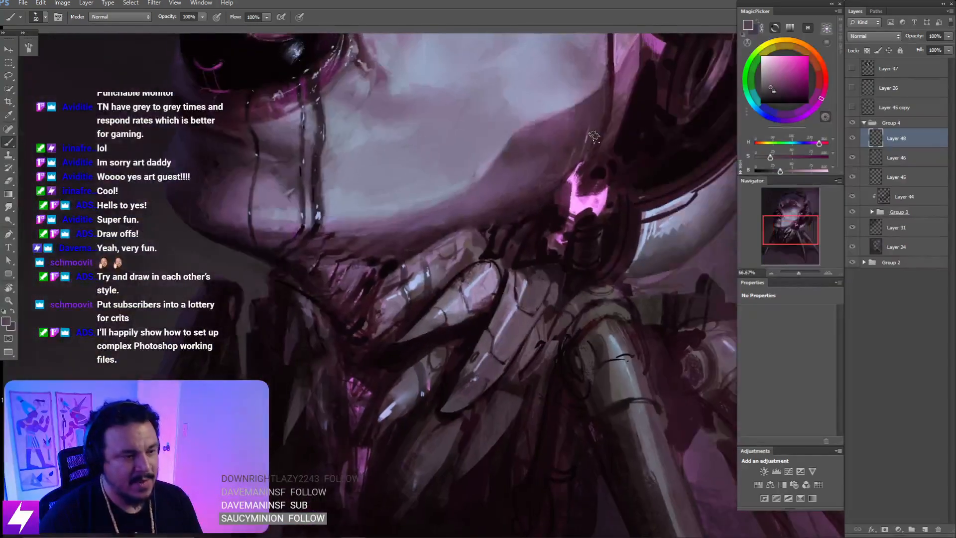
key("ctrl+minus")
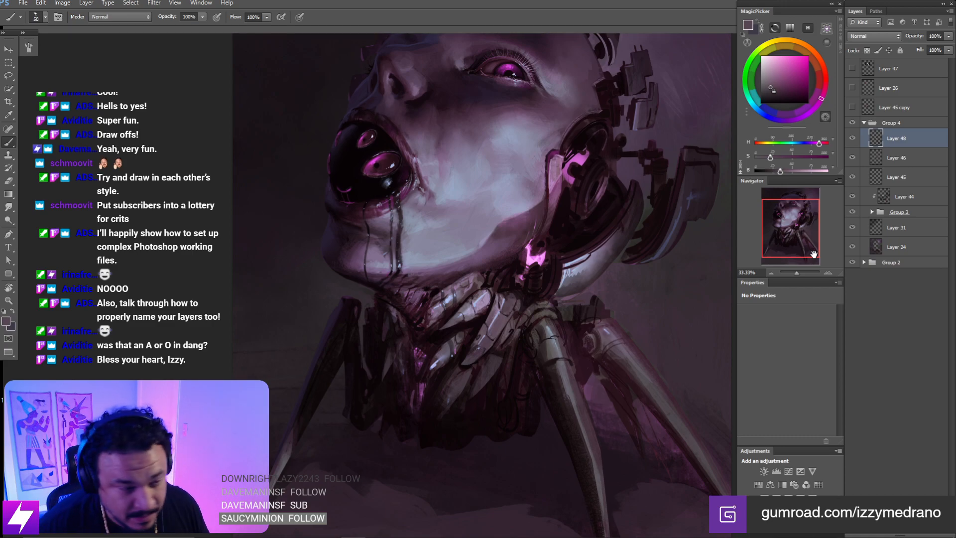
left_click(854, 140)
left_click(853, 140)
key("ctrl+minus")
key("ctrl+minus")
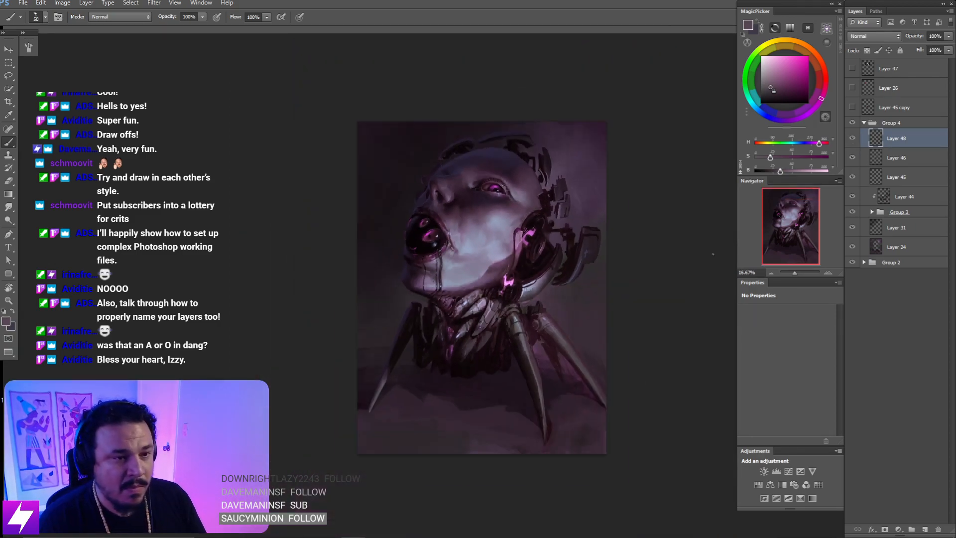
- Lasso the upper segment of the long neck plate below the ear and fill it with sampled purple using a 60 px brush
key("ctrl+plus")
key("ctrl+plus")
key("ctrl+plus")
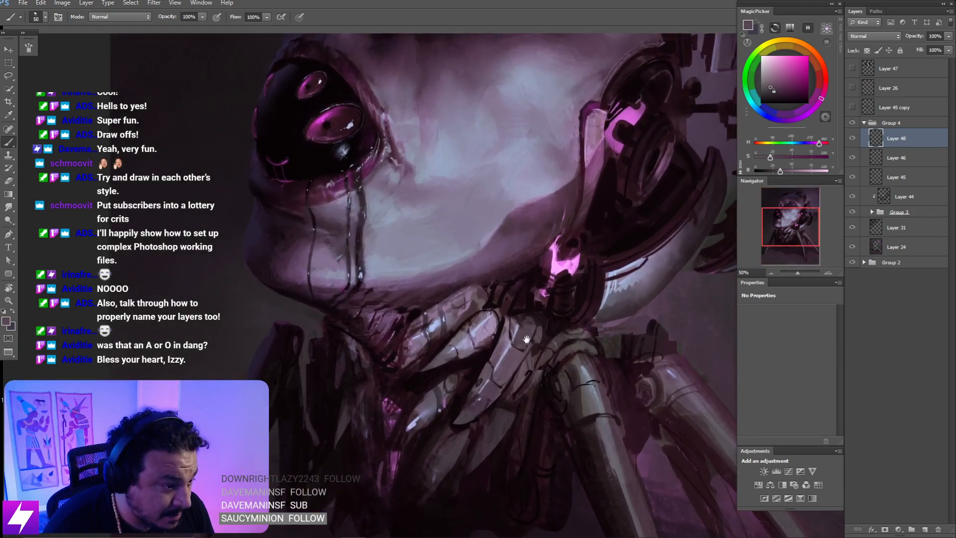
key("l")
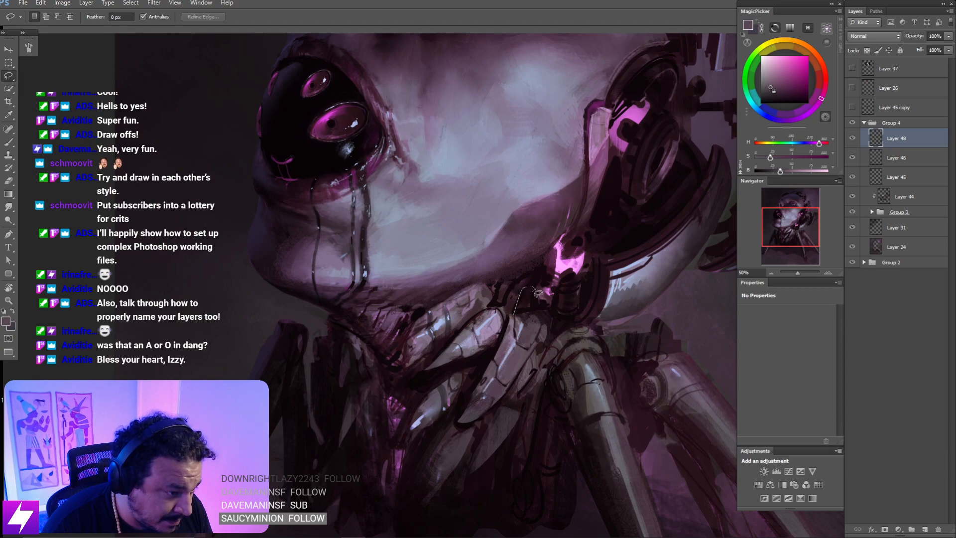
left_click_drag(546, 334, 520, 356)
key("b")
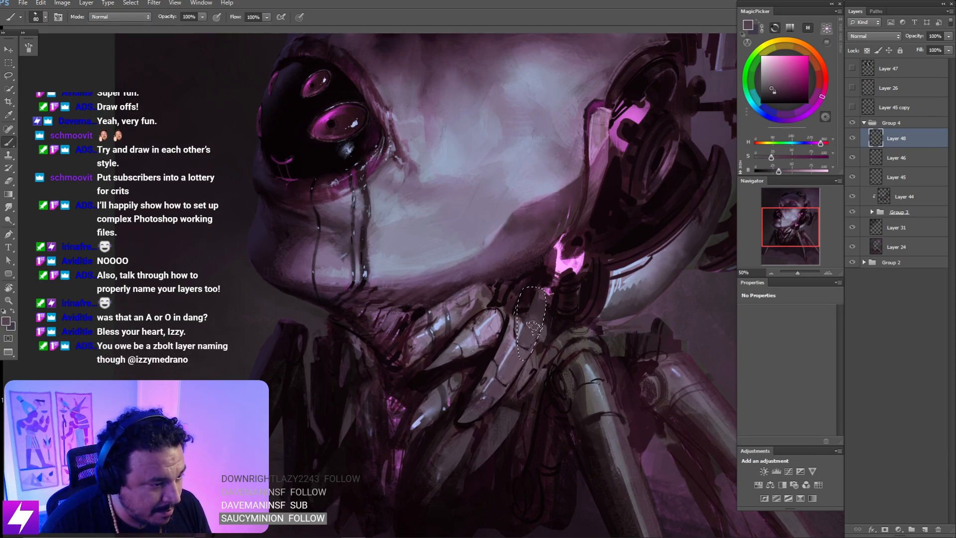
left_click(524, 315, "alt")
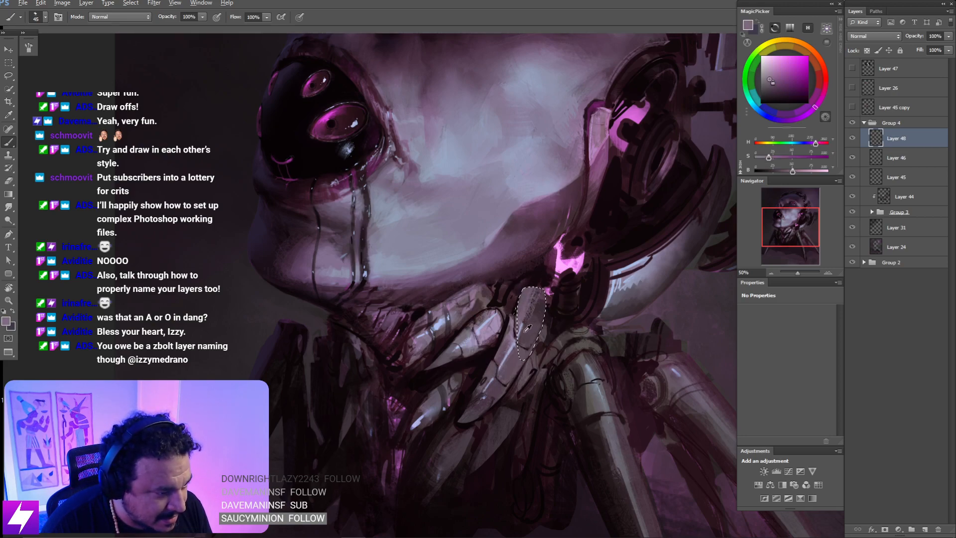
- Add a thin pale blue highlight to the selected upper plate segment with a small brush and clear the selection
left_click(517, 347, "alt")
key("bracketleft")
key("bracketleft")
key("bracketleft")
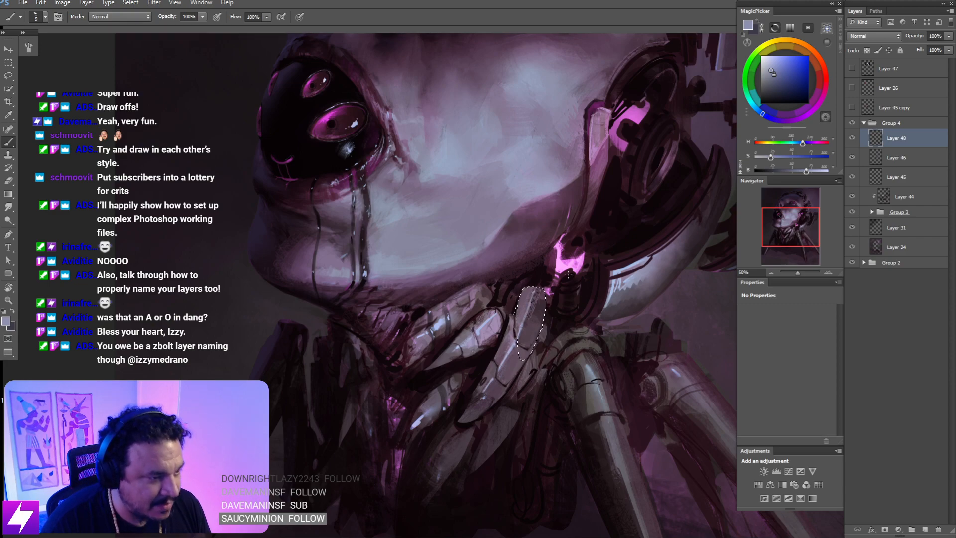
key("l")
left_click(576, 326)
key("Return")
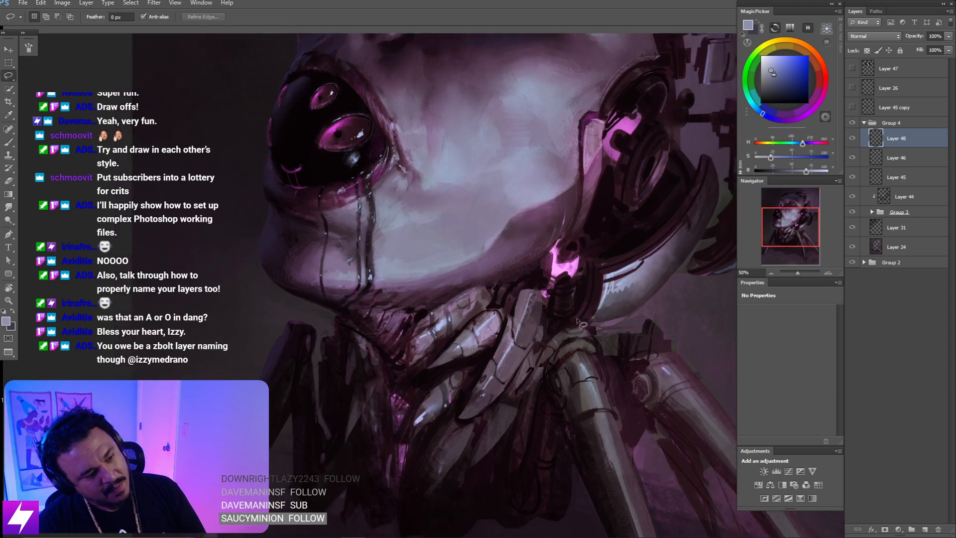
- Mirror the canvas horizontally and check the whole painting and the reworked neck plates in that orientation
key("ctrl+minus")
key("ctrl+minus")
key("ctrl+minus")
key("ctrl+shift+h")
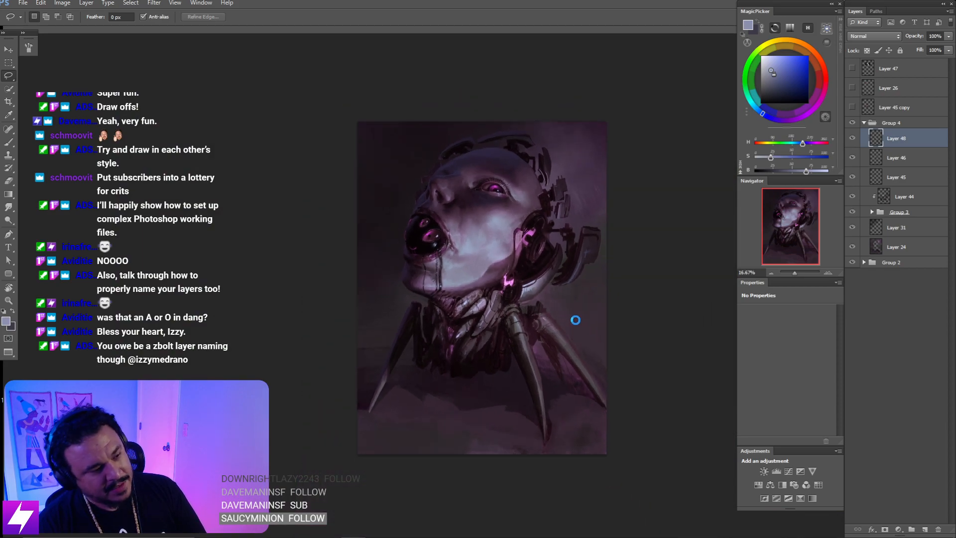
key("b")
key("ctrl+plus")
key("ctrl+plus")
key("ctrl+plus")
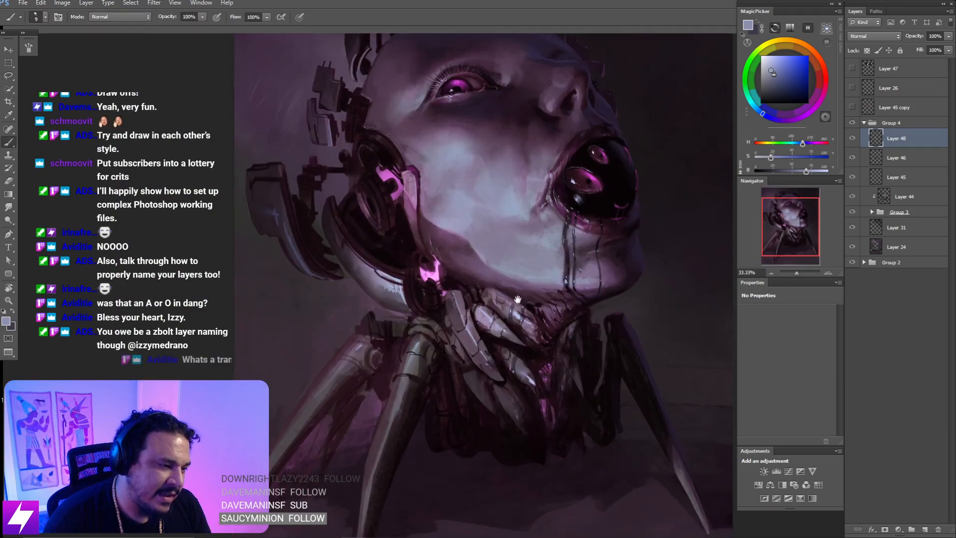
- Paint a rounded cap around the long neck plate's upper end in sampled muted purple with a 35 px brush
key("e")
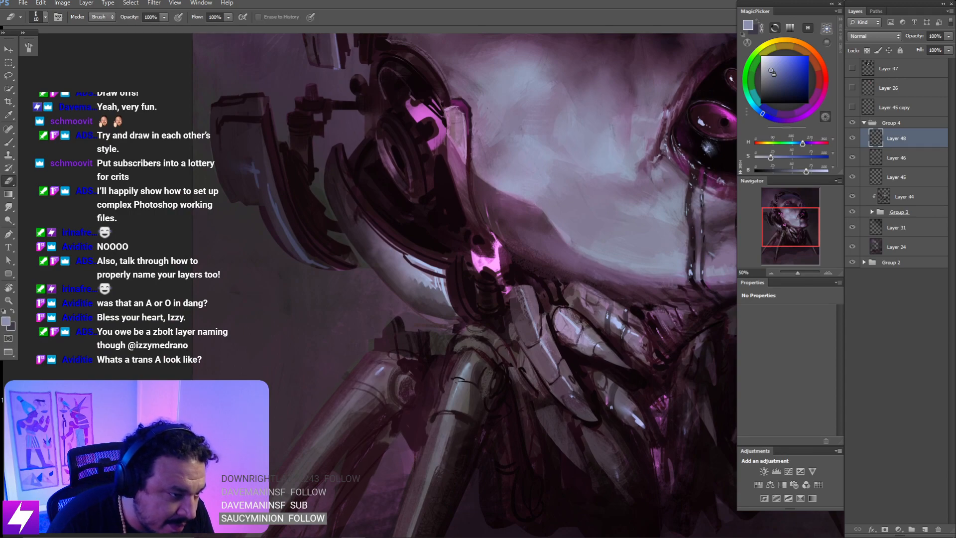
key("b")
left_click(540, 304, "alt")
left_click(530, 302, "alt")
left_click(512, 285, "alt")
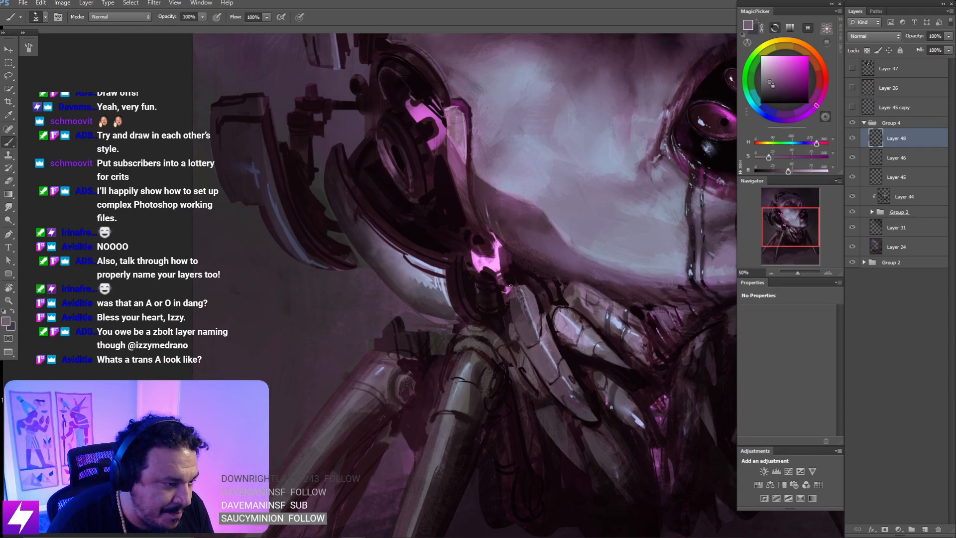
key("bracketright")
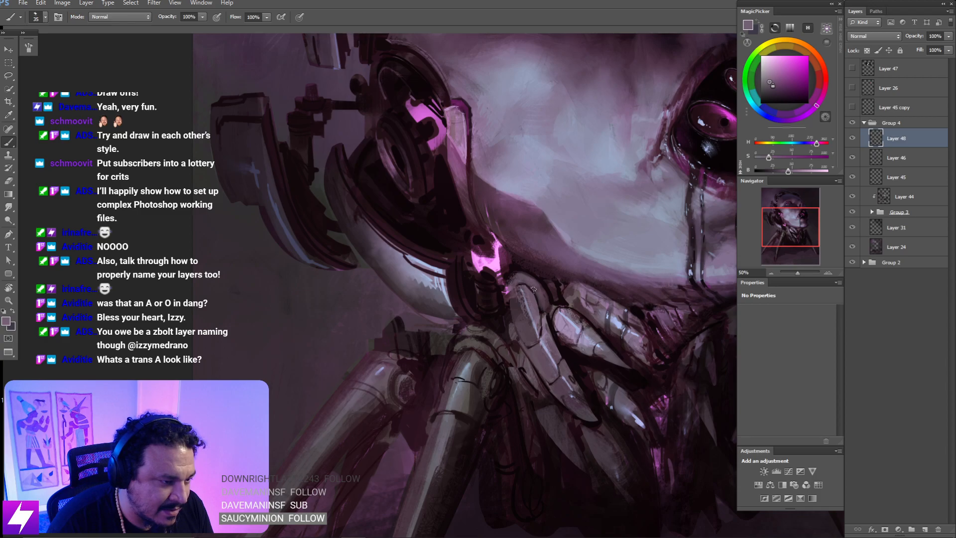
- Outline the rounded cap at the long neck plate's upper end with thin lines in a sampled near-black
key("ctrl+minus")
key("r")
left_click_drag(555, 374, 527, 238)
key("ctrl+plus")
key("ctrl+plus")
key("b")
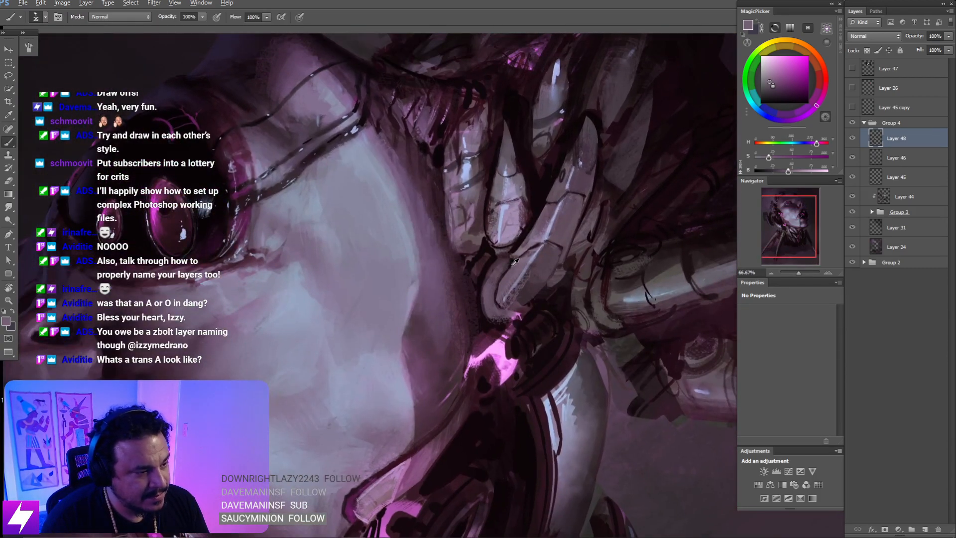
left_click(515, 258, "alt")
key("bracketleft")
key("bracketleft")
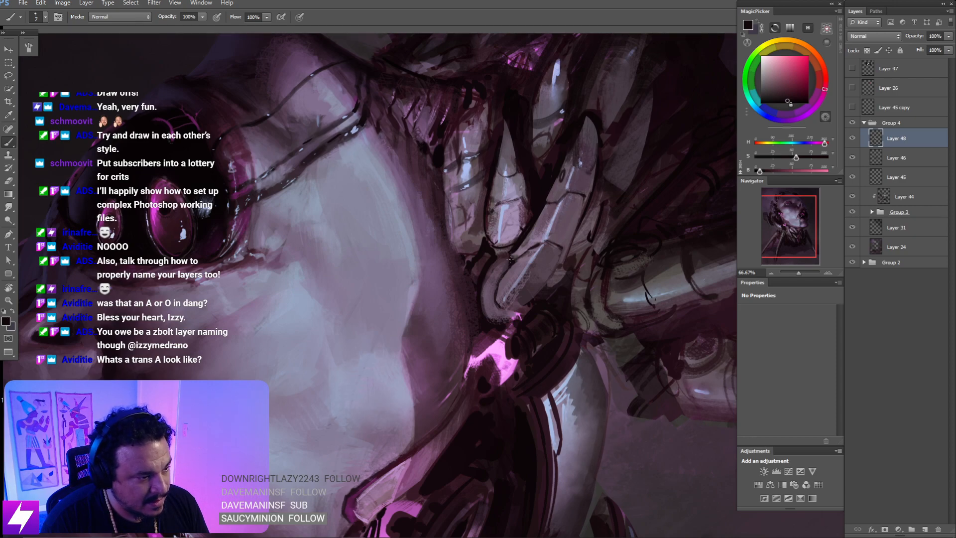
left_click_drag(501, 268, 499, 317)
key("ctrl+z")
mouse_move(501, 266)
left_mouse_down()
mouse_move(500, 313)
mouse_move(510, 308)
left_mouse_up()
key("bracketright")
left_click_drag(501, 305, 507, 312)
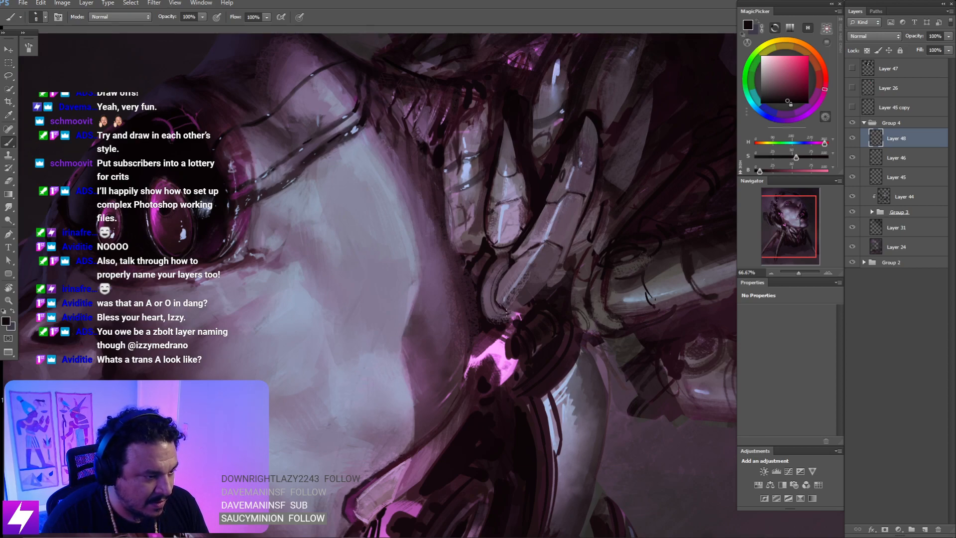
key("Escape")
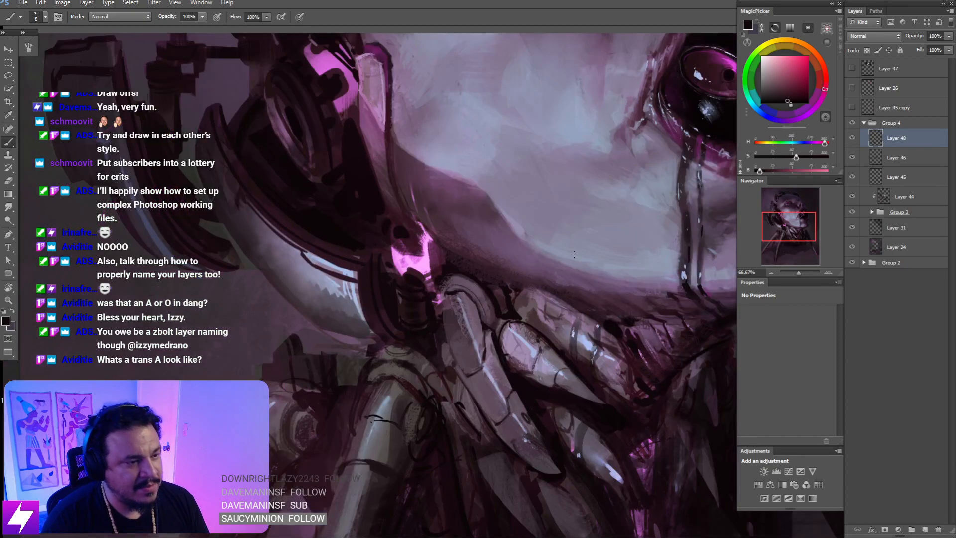
- Shade the long plate's upper end below the glowing joint in sampled dark grey-purple with a 25 px brush
left_click_drag(508, 288, 516, 258)
key("r")
left_click_drag(523, 222, 517, 267)
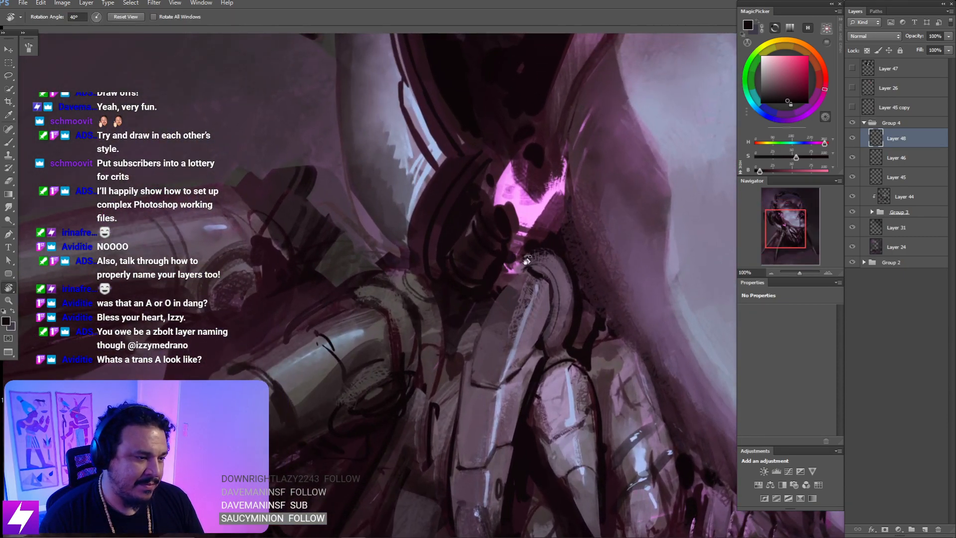
key("b")
left_click(522, 262, "alt")
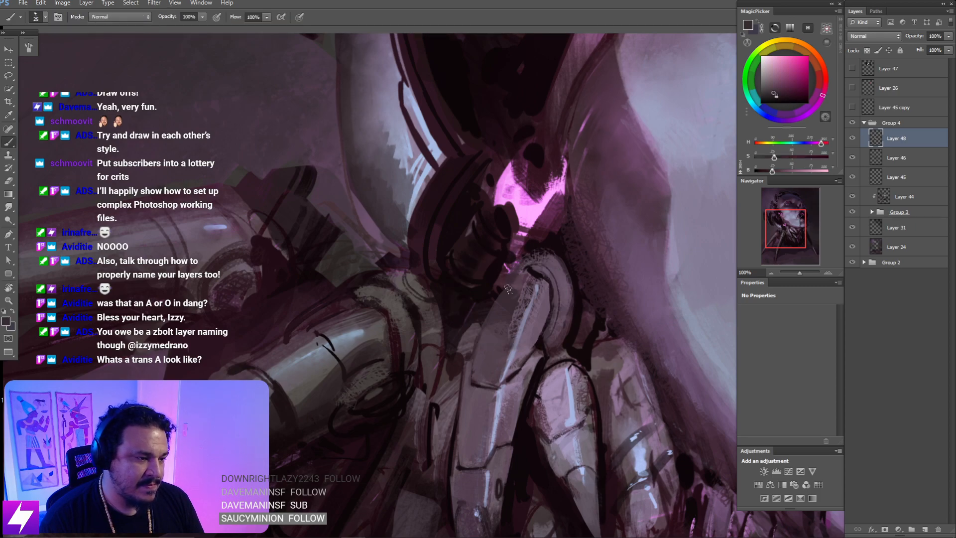
key("bracketright")
- Examine the whole painting to judge the reworked neck plates against the head and legs
key("ctrl+minus")
key("ctrl+minus")
key("ctrl+minus")
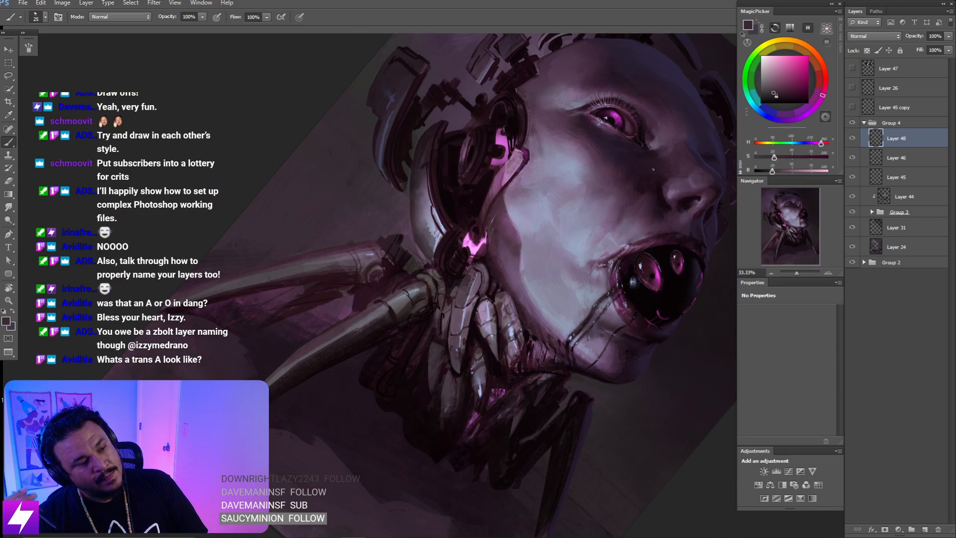
key("Escape")
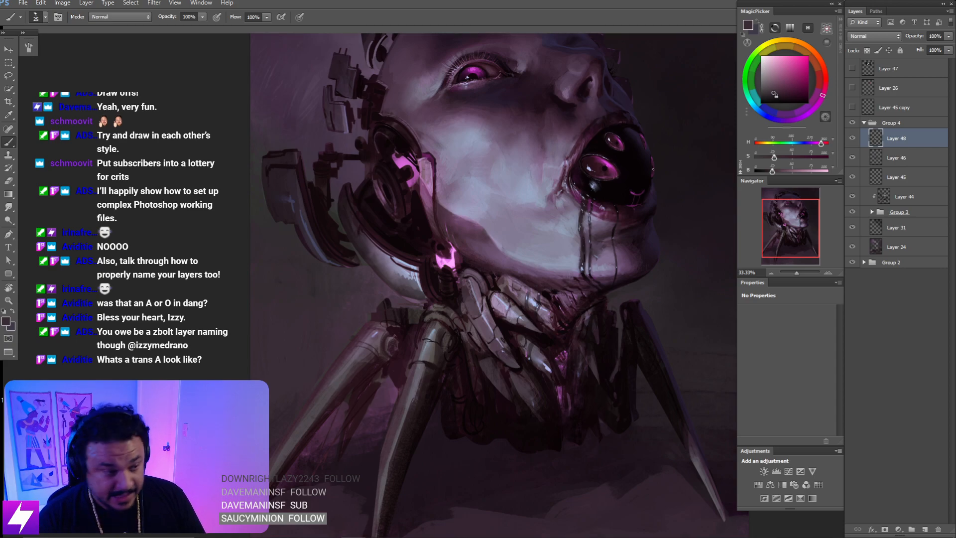
key("ctrl+minus")
left_click_drag(563, 293, 536, 269)
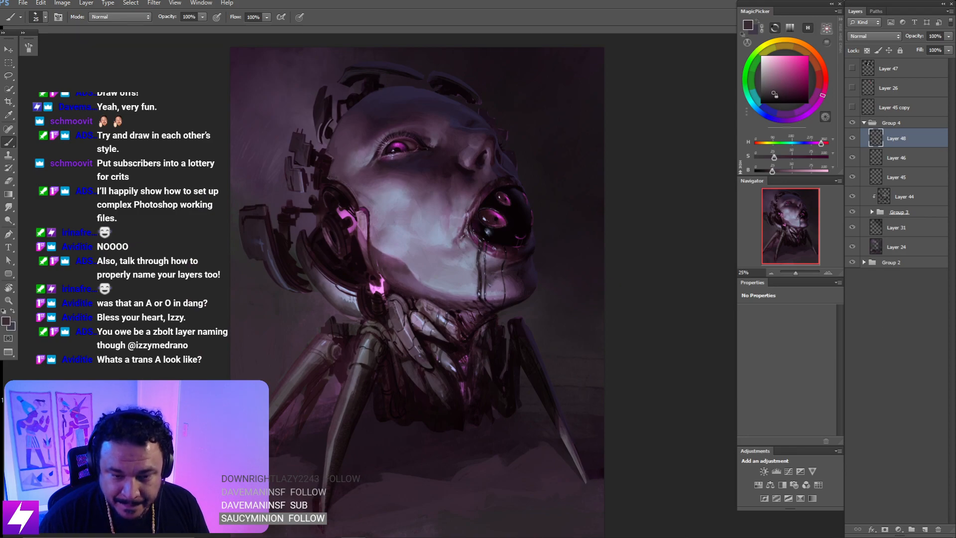
left_click_drag(451, 358, 462, 354)
left_click_drag(496, 293, 487, 308)
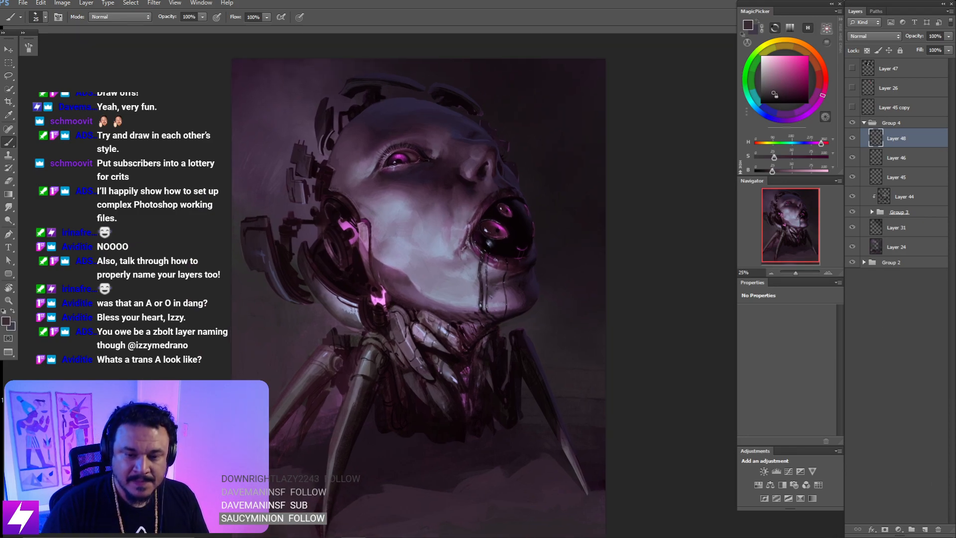
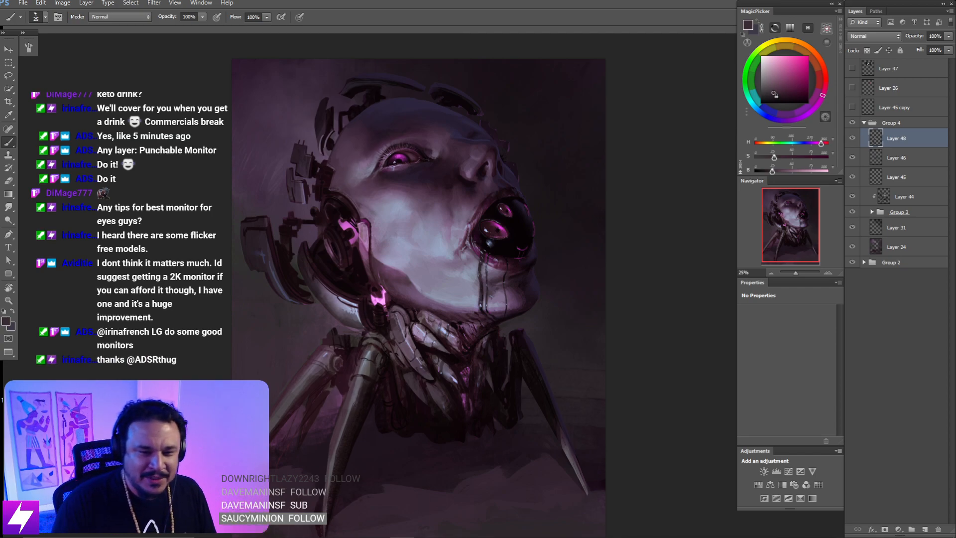
- Rename Layer 48 as "Punchable Monitor"
double_click(897, 138)
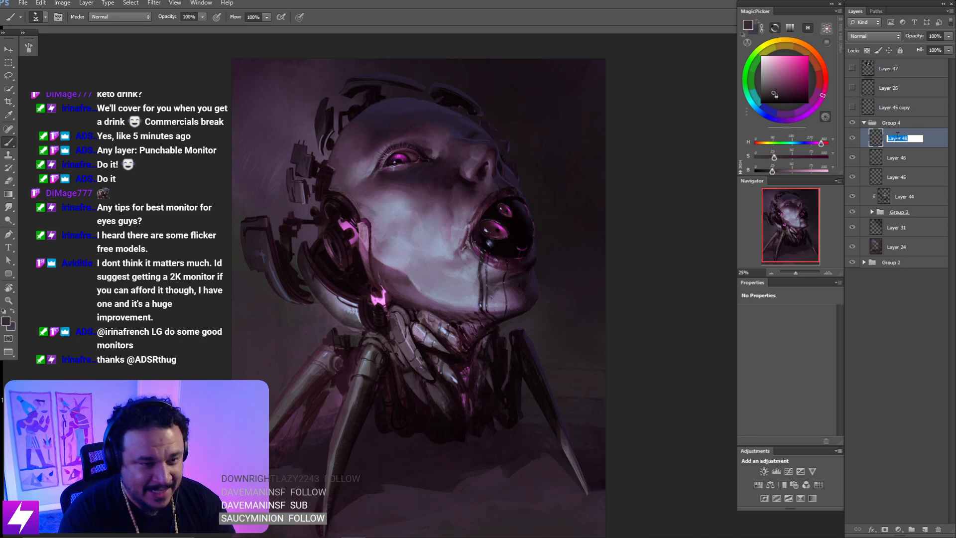
type("Punchable M")
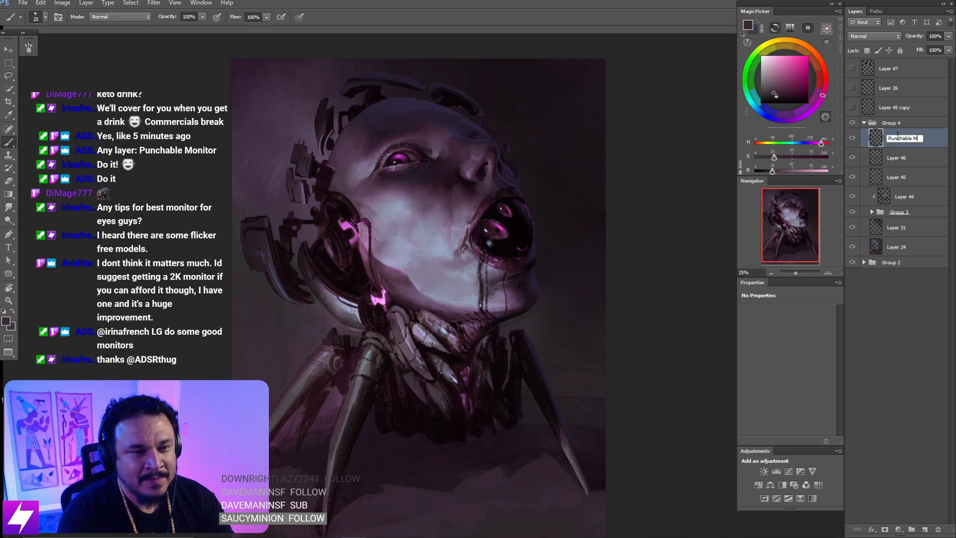
type("onitor")
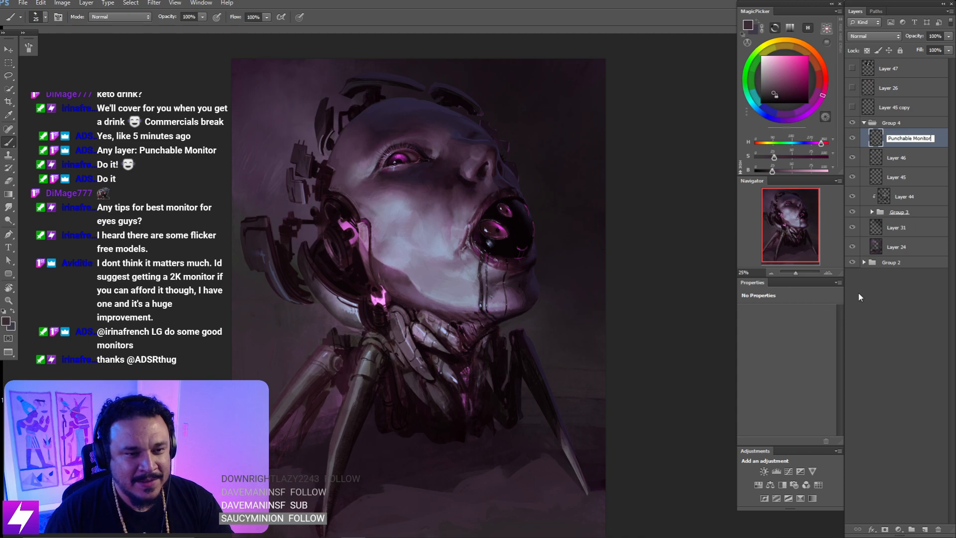
left_click(916, 332)
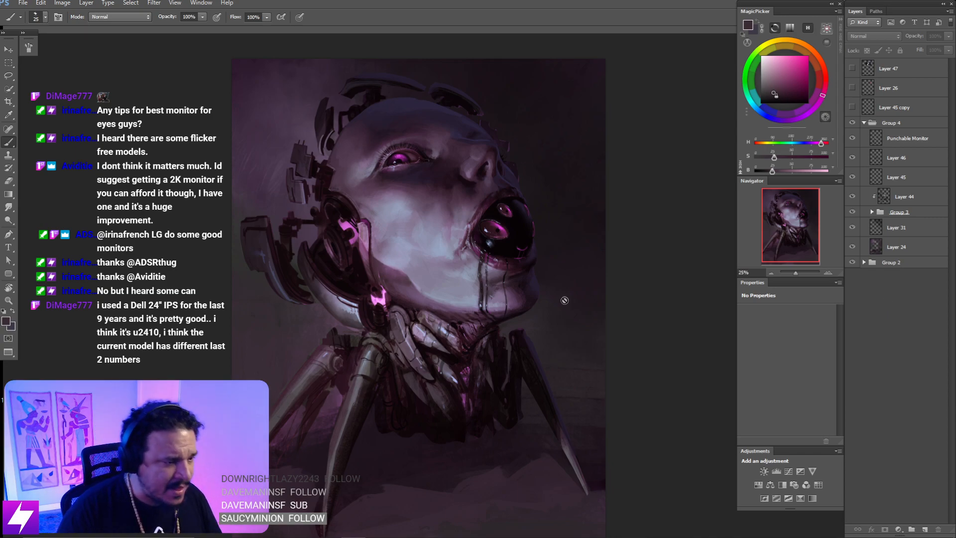
- Toggle the Punchable Monitor layer's visibility to compare the neck plates before and after, and inspect them up close
left_click(852, 138)
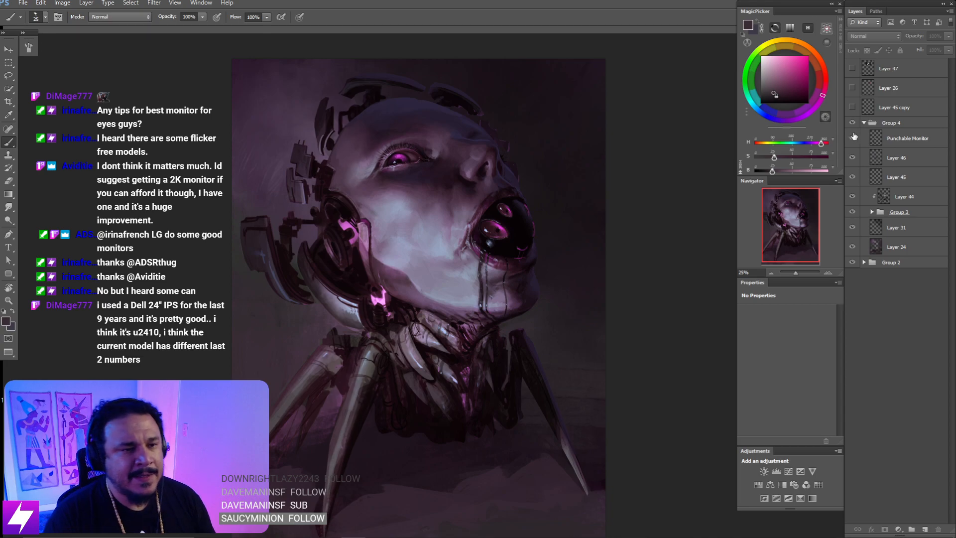
left_click(853, 139)
left_click(853, 139)
left_click(852, 138)
key("ctrl+plus")
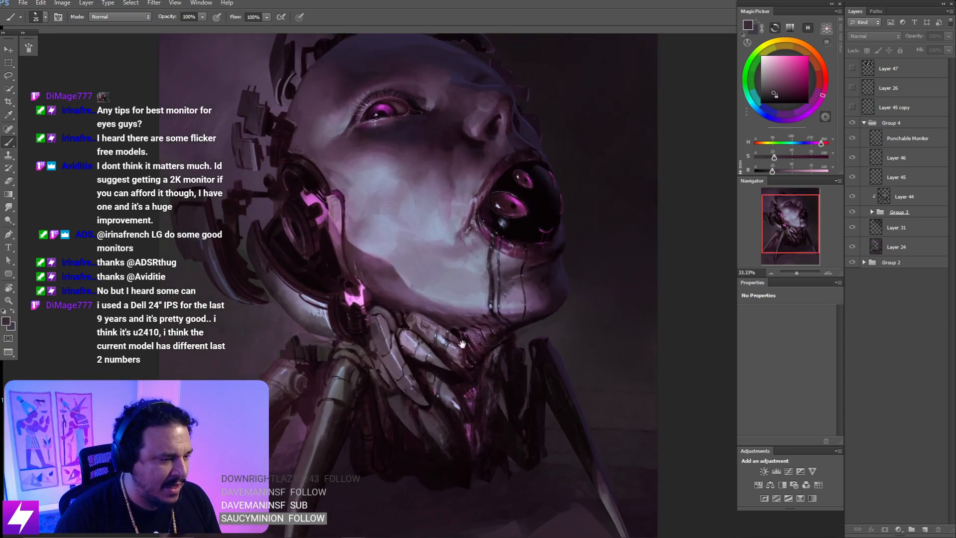
left_click_drag(418, 380, 495, 338)
key("ctrl+minus")
key("ctrl+plus")
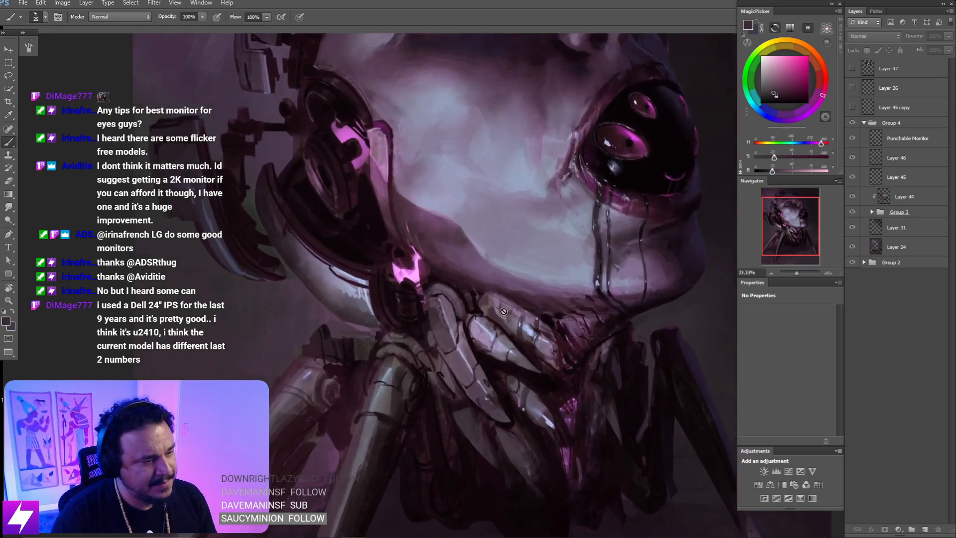
- On the Punchable Monitor layer, paint light purple sampled from the short neck plate along its edge with a small textured brush
left_click(464, 295)
key("Return")
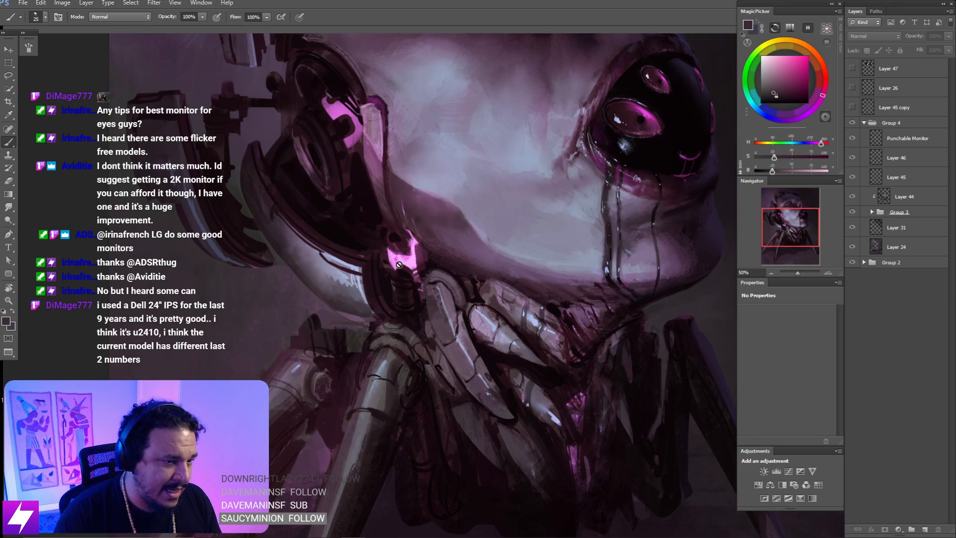
left_click(879, 145)
left_click_drag(480, 305, 438, 277)
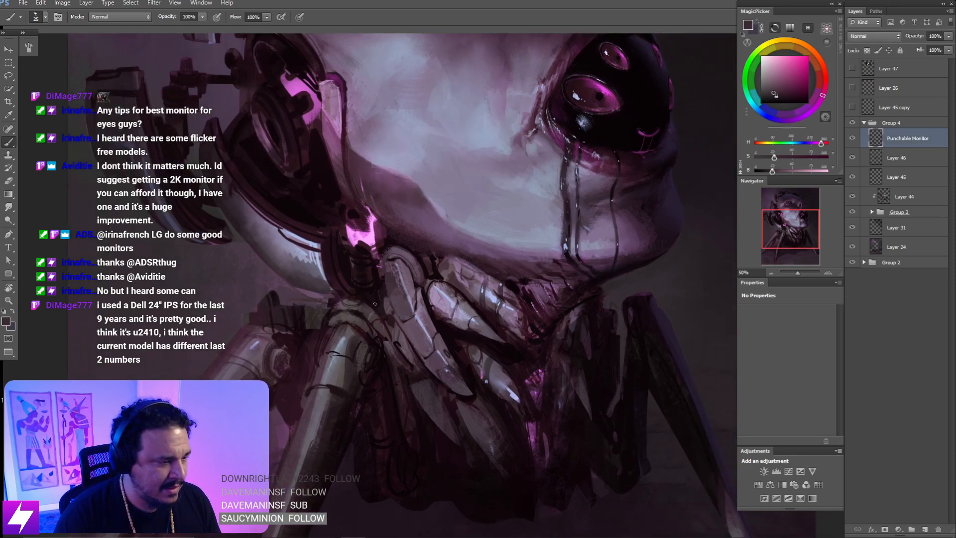
right_click(438, 277)
double_click(66, 243)
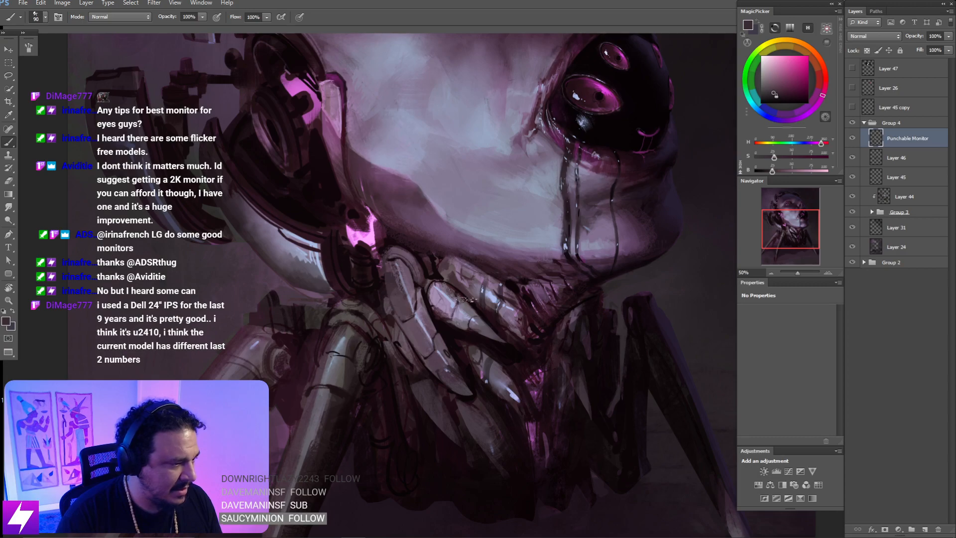
left_click(462, 310, "alt")
scroll(465, 317, "up", 1)
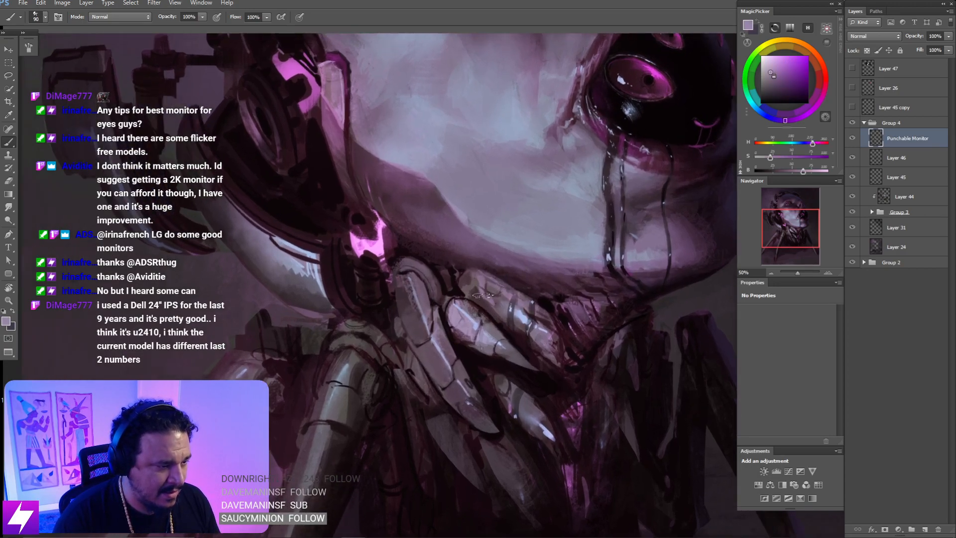
key("bracketleft")
key("bracketleft")
key("bracketleft")
key("bracketleft")
key("bracketleft")
key("bracketleft")
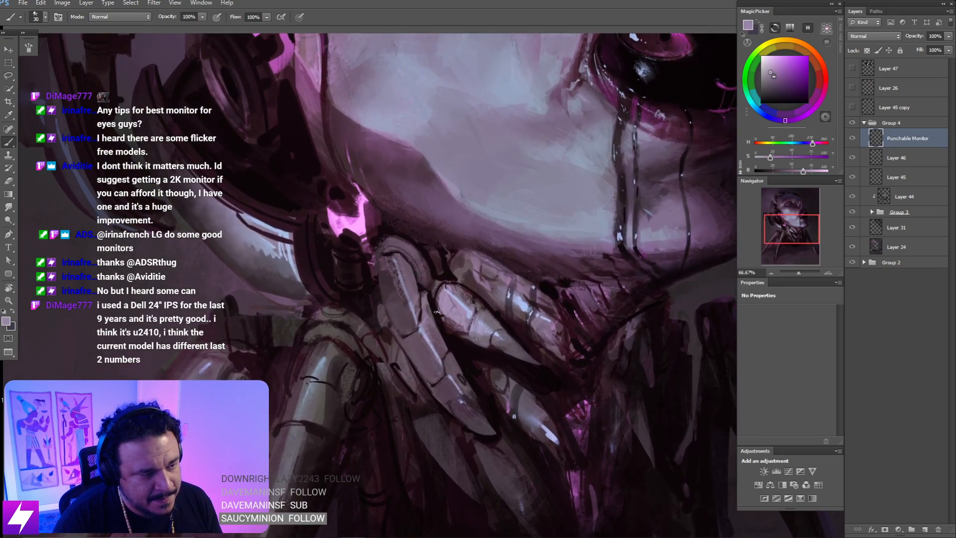
left_click_drag(439, 312, 459, 323)
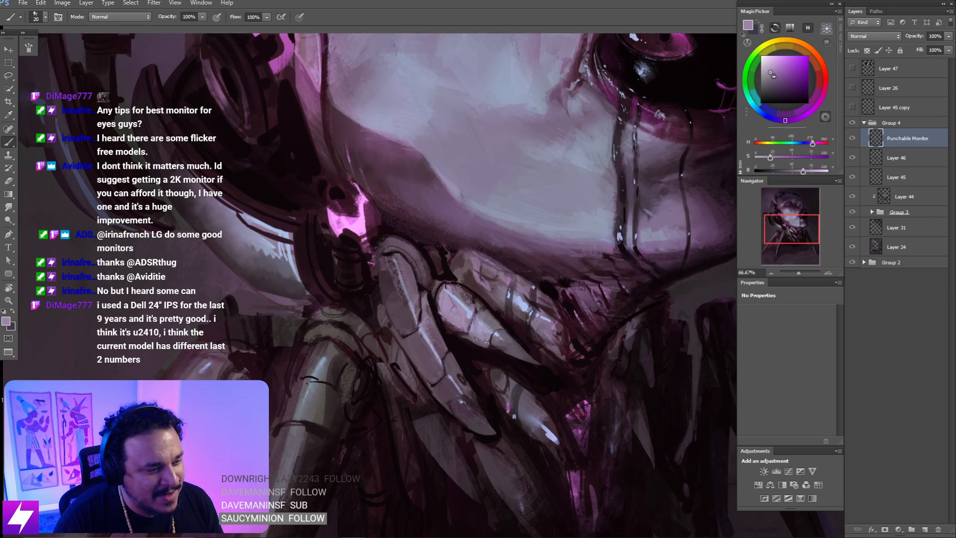
- Add a small light purple highlight near the pointed tip of the long neck plate
key("r")
left_click_drag(499, 317, 463, 318)
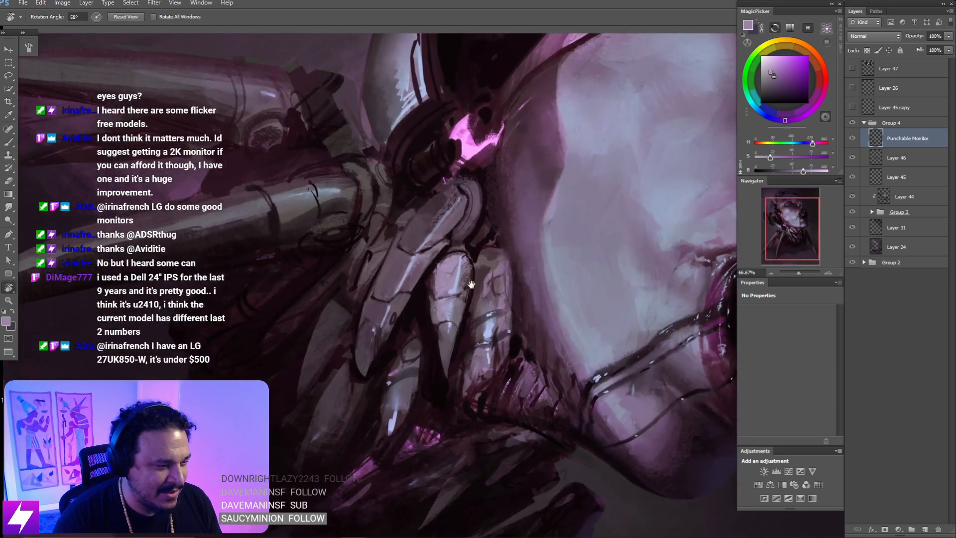
left_click_drag(434, 350, 469, 303)
mouse_move(470, 239)
left_mouse_down()
mouse_move(480, 287)
mouse_move(462, 284)
left_mouse_up()
key("b")
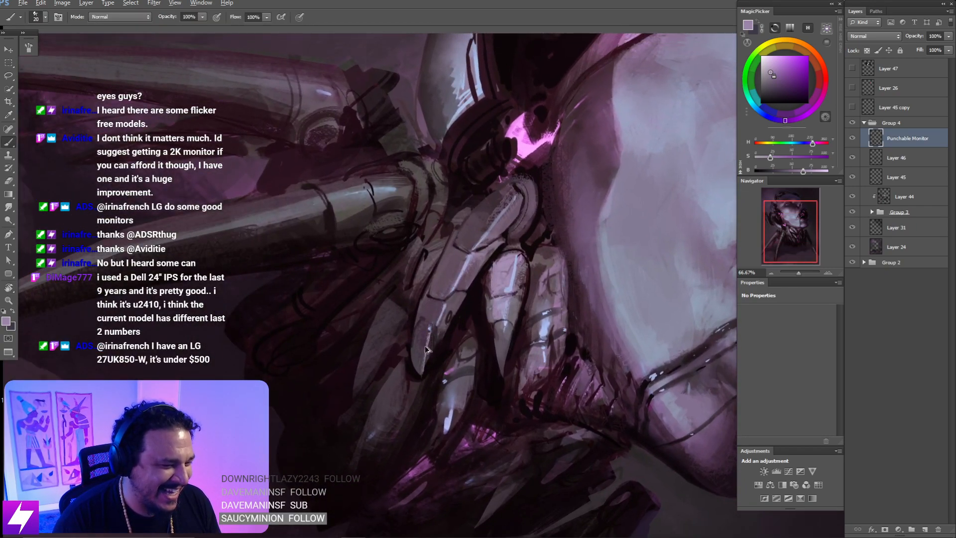
left_click_drag(427, 335, 425, 348)
left_click_drag(504, 242, 486, 269)
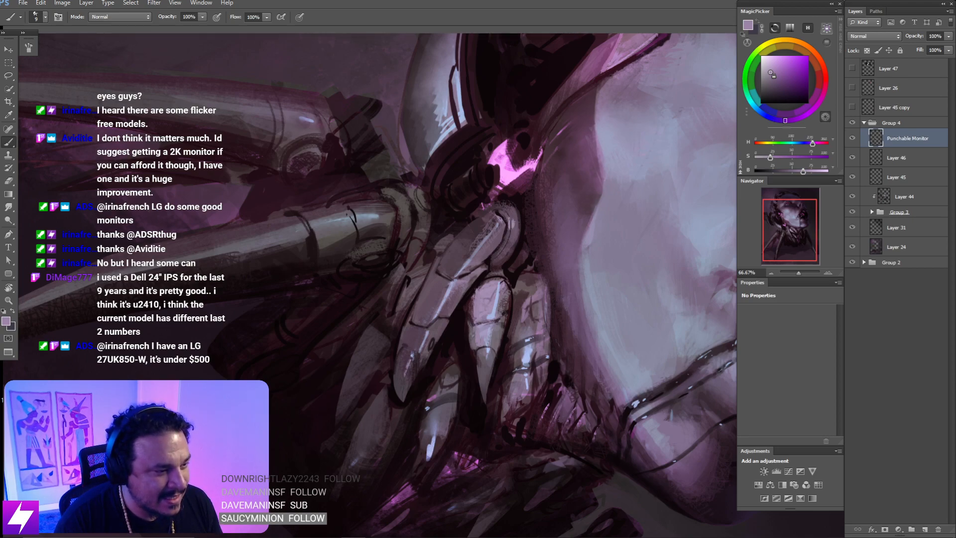
- Examine the overlapping neck plates below the ear from several rotated and enlarged views
key("r")
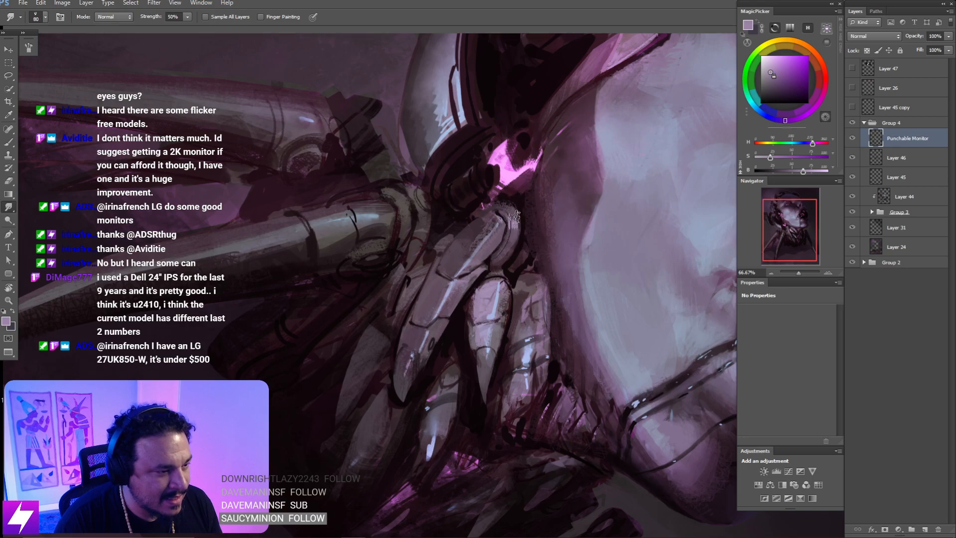
key("Escape")
key("ctrl+minus")
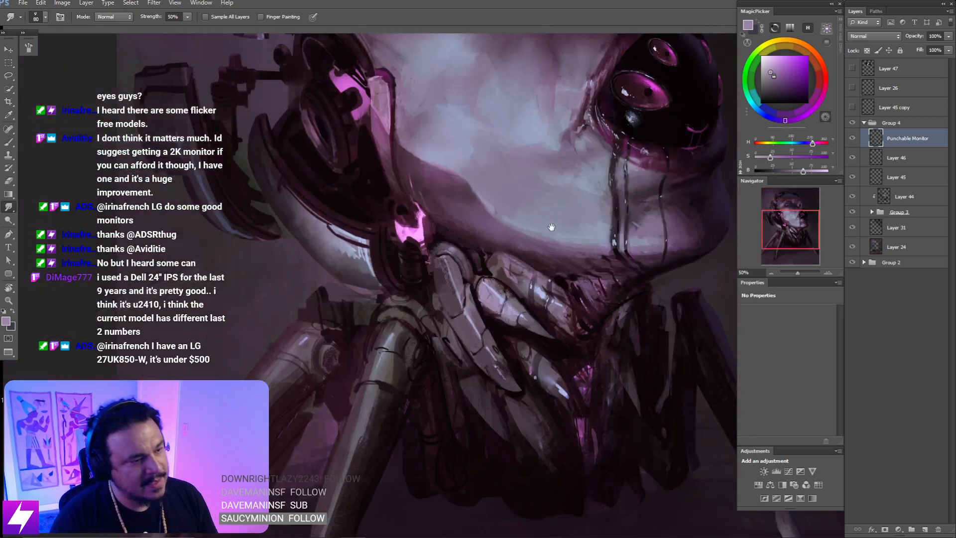
left_click_drag(520, 233, 543, 244)
key("r")
left_click_drag(544, 244, 432, 232)
key("ctrl+plus")
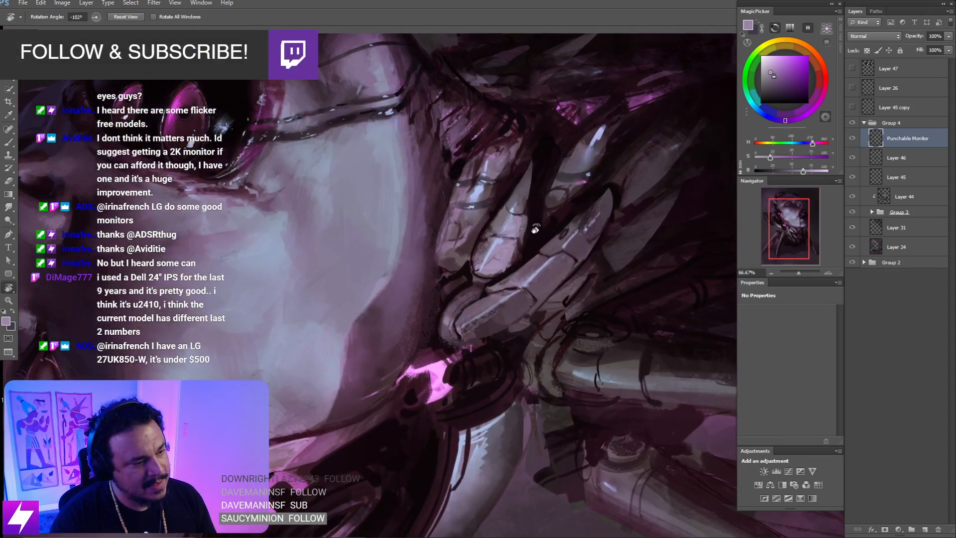
mouse_move(513, 278)
left_mouse_down()
mouse_move(508, 244)
mouse_move(498, 254)
mouse_move(482, 240)
mouse_move(512, 239)
mouse_move(529, 282)
left_mouse_up()
key("b")
key("Escape")
key("r")
left_click_drag(502, 208, 538, 243)
left_click_drag(434, 266, 471, 231)
left_click_drag(447, 275, 454, 308)
key("ctrl+plus")
left_click_drag(484, 239, 491, 199)
left_click_drag(446, 268, 430, 275)
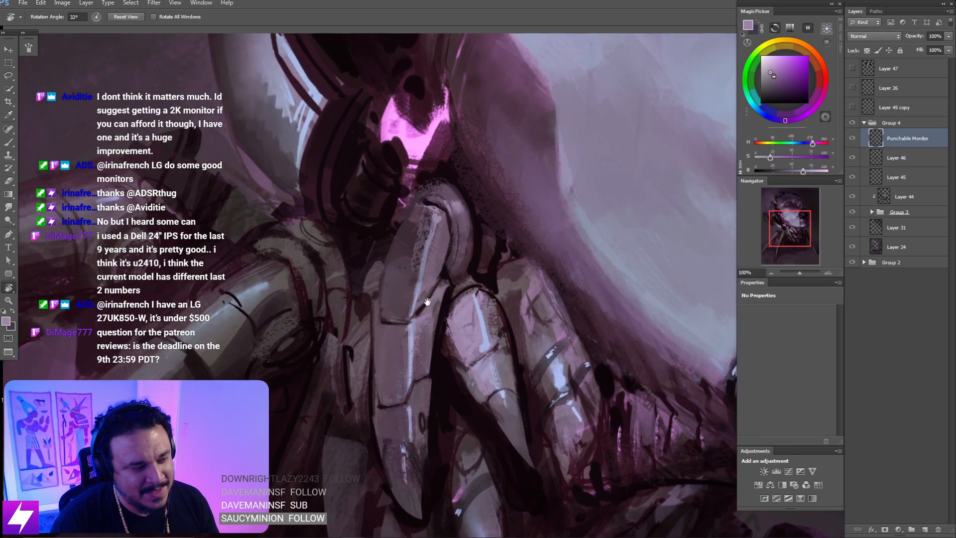
- Paint greyish purple sampled from the short neck plate along that plate's edge with a small 15 px brush
key("b")
left_click(507, 350, "alt")
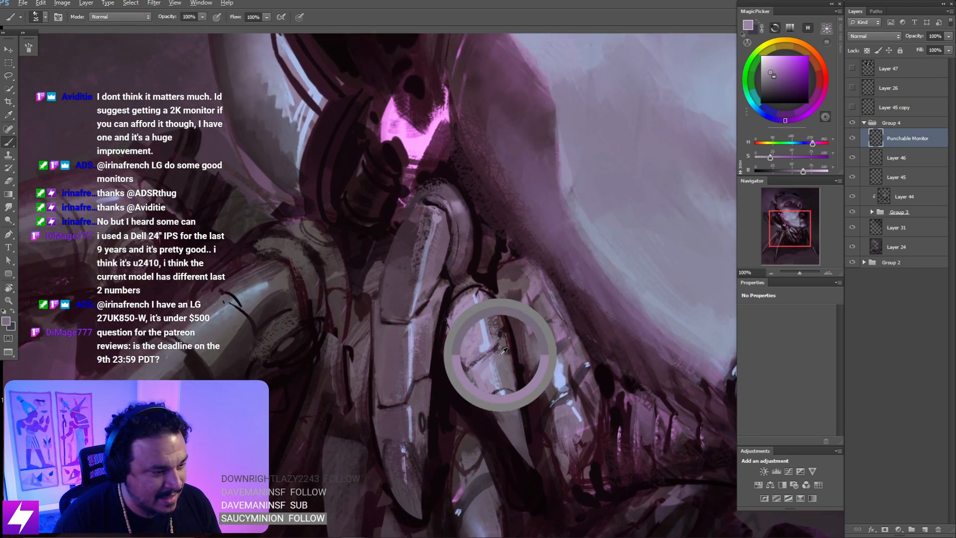
key("bracketleft")
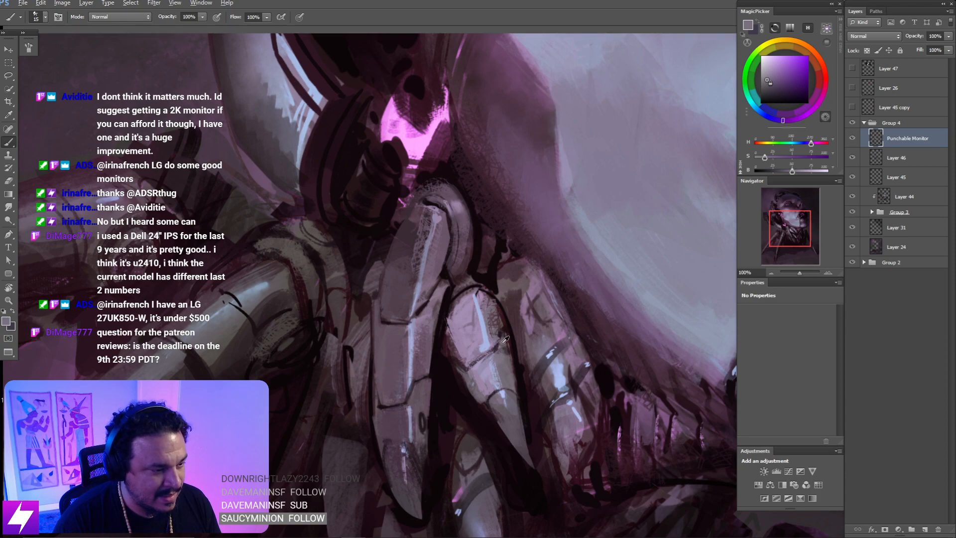
left_click_drag(475, 288, 506, 346)
left_click(510, 377, "alt")
left_click_drag(450, 268, 458, 286)
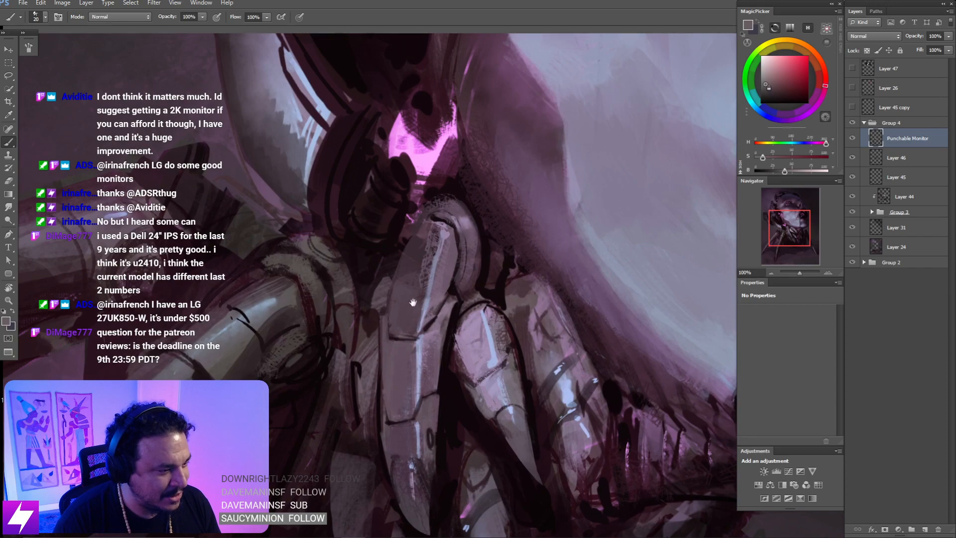
- Paint the upper segment of the long neck plate in dark mauve sampled beside it with a 35 px brush
left_click(426, 253, "alt")
key("bracketright")
key("bracketright")
key("bracketright")
mouse_move(421, 241)
left_mouse_down()
mouse_move(420, 275)
mouse_move(418, 228)
mouse_move(426, 246)
left_mouse_up()
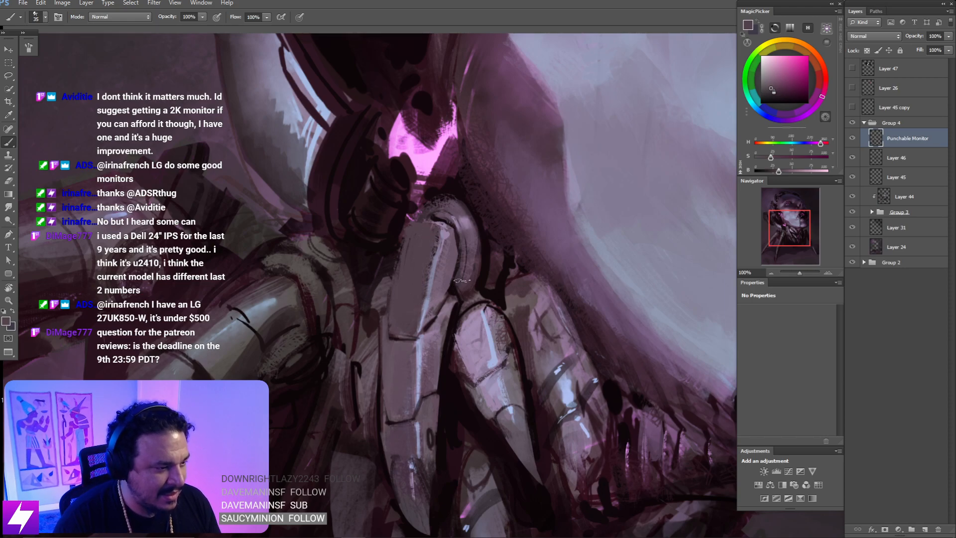
- View the whole painting and flip the canvas horizontally to check the head, neck plates and legs in mirror image
key("Escape")
key("ctrl+minus")
key("ctrl+minus")
key("ctrl+minus")
key("ctrl+minus")
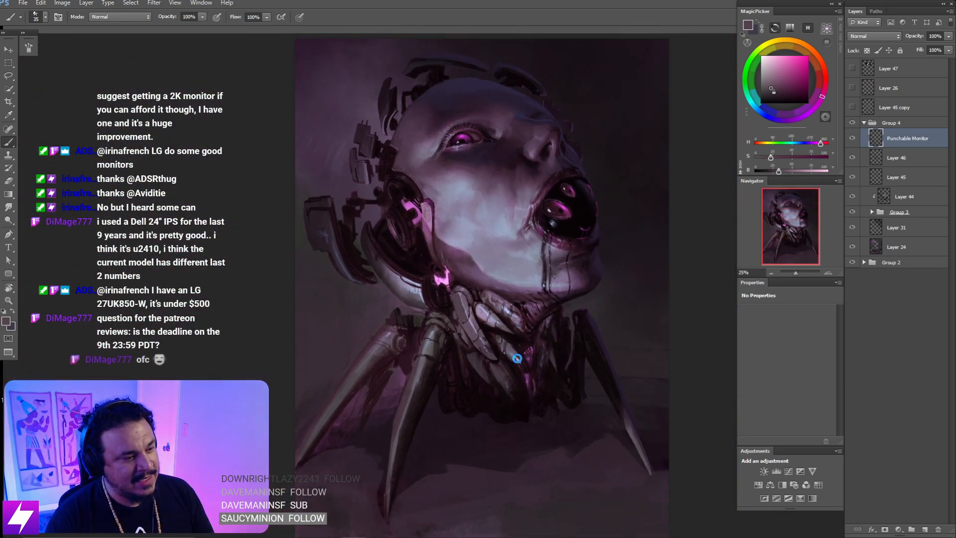
key("ctrl+shift+h")
left_click_drag(514, 347, 520, 309)
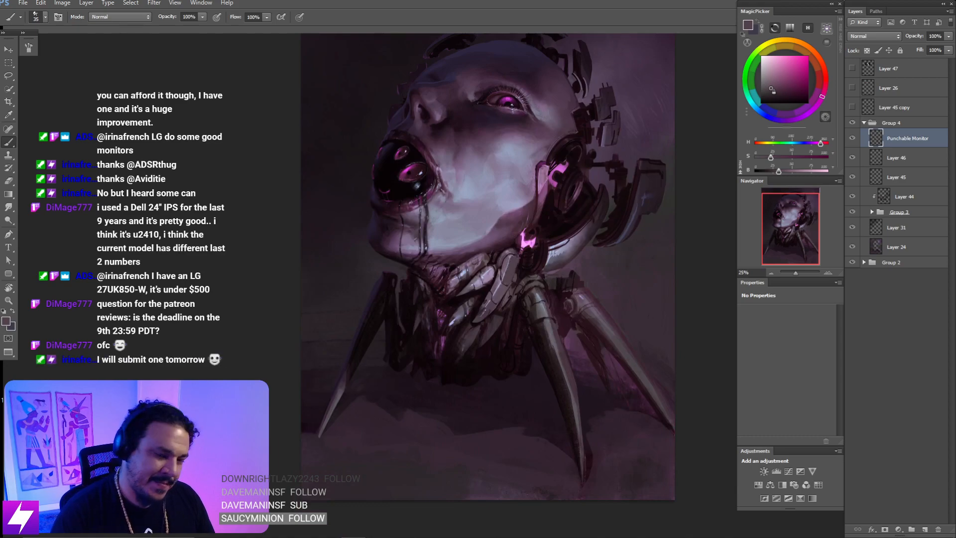
right_click(290, 267)
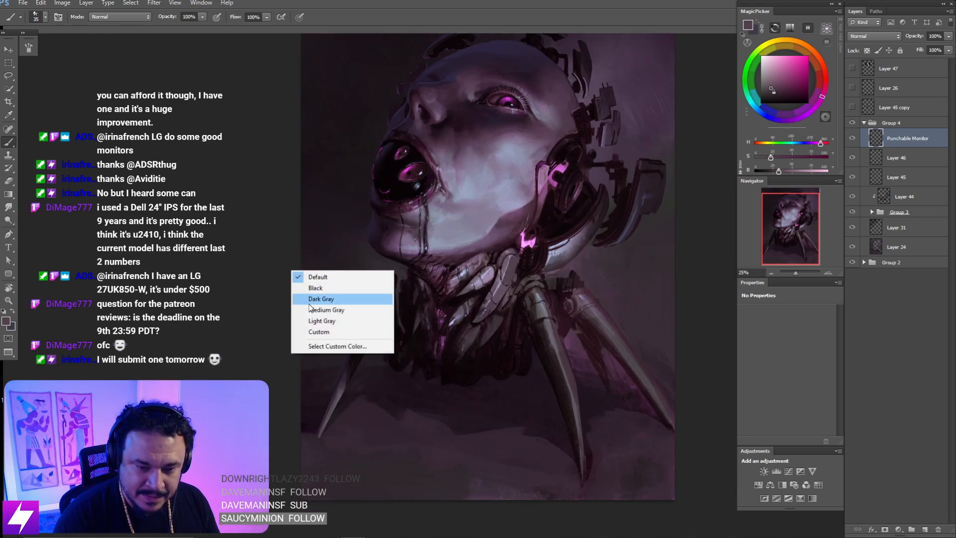
left_click(199, 198)
left_click_drag(402, 281, 298, 280)
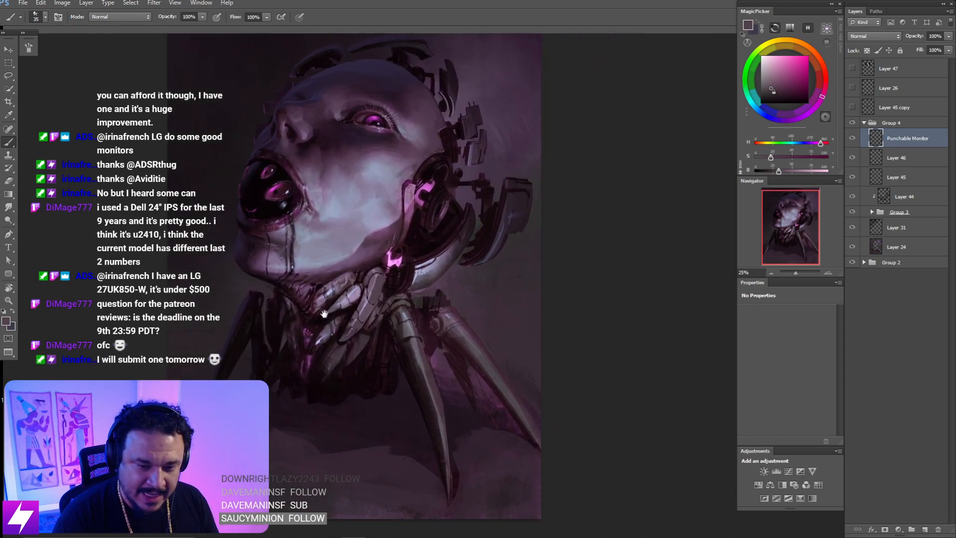
- Choose a different textured brush preset and paint near-black strokes along the long neck plate at 70 to 50 px
right_click(193, 253)
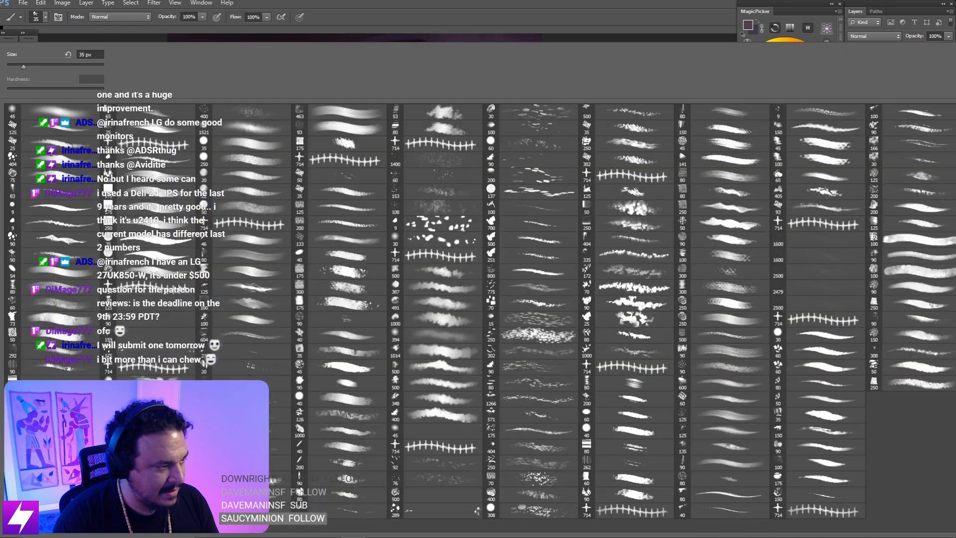
double_click(65, 298)
scroll(468, 321, "up", 2)
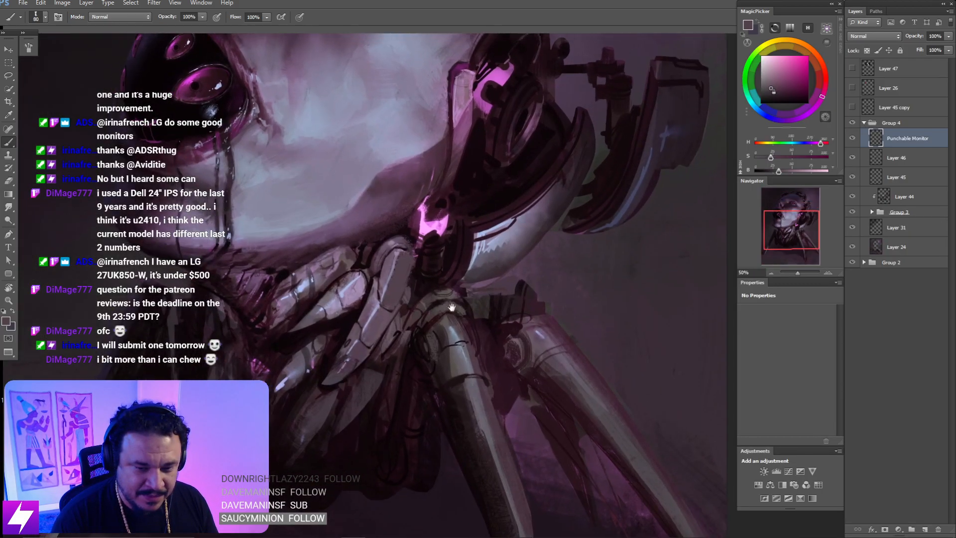
mouse_move(452, 308)
left_mouse_down()
mouse_move(502, 317)
mouse_move(473, 284)
mouse_move(471, 264)
left_mouse_up()
left_click(460, 304, "alt")
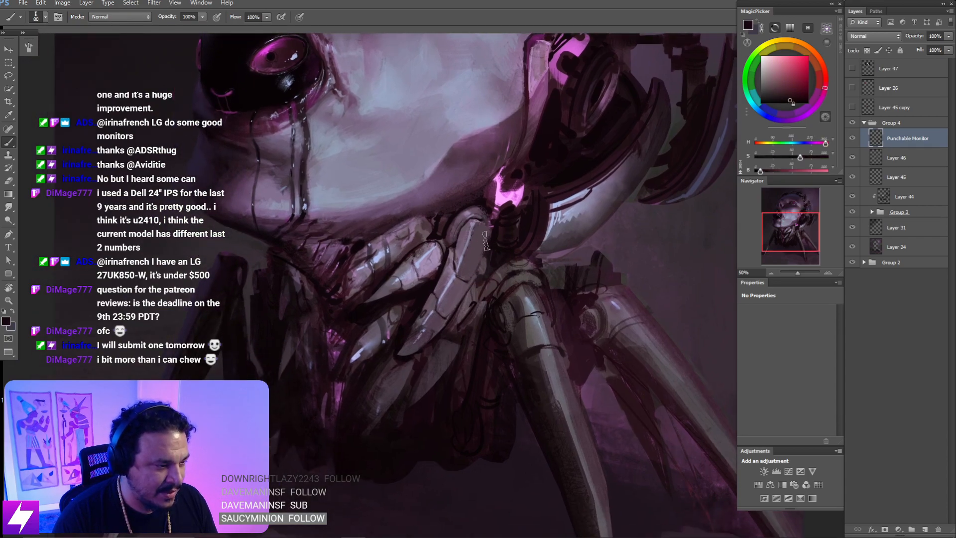
key("bracketleft")
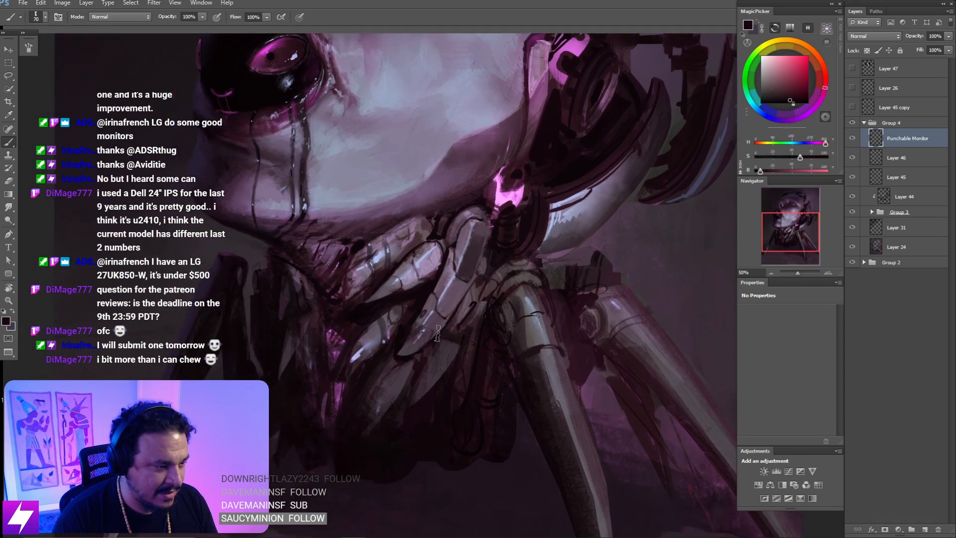
left_click_drag(472, 242, 441, 319)
left_click_drag(461, 288, 429, 338)
key("bracketleft")
key("bracketleft")
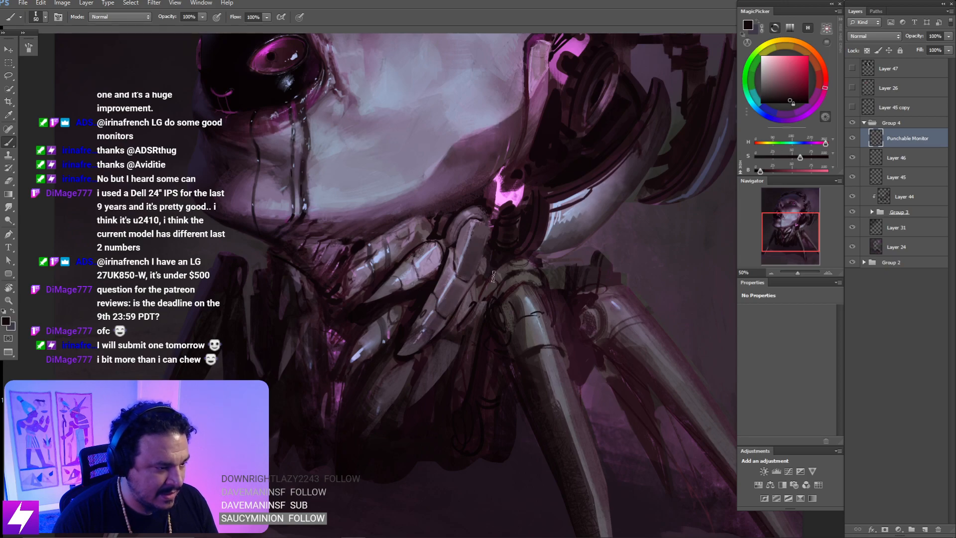
key("ctrl+minus")
key("ctrl+minus")
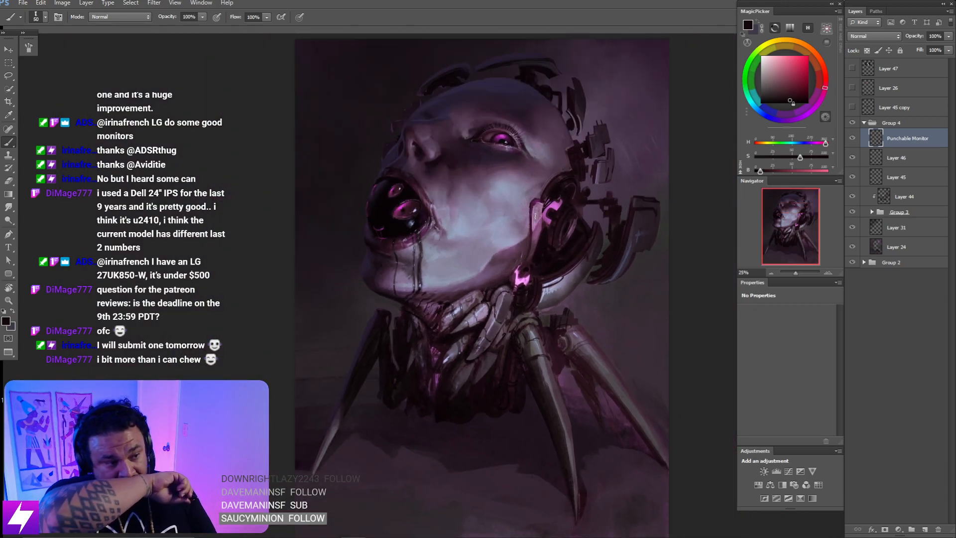
- Paint muted purple sampled near the neck plates across the throat beneath the jaw, enlarging the brush to 90 px
key("ctrl+plus")
scroll(483, 263, "down", 3)
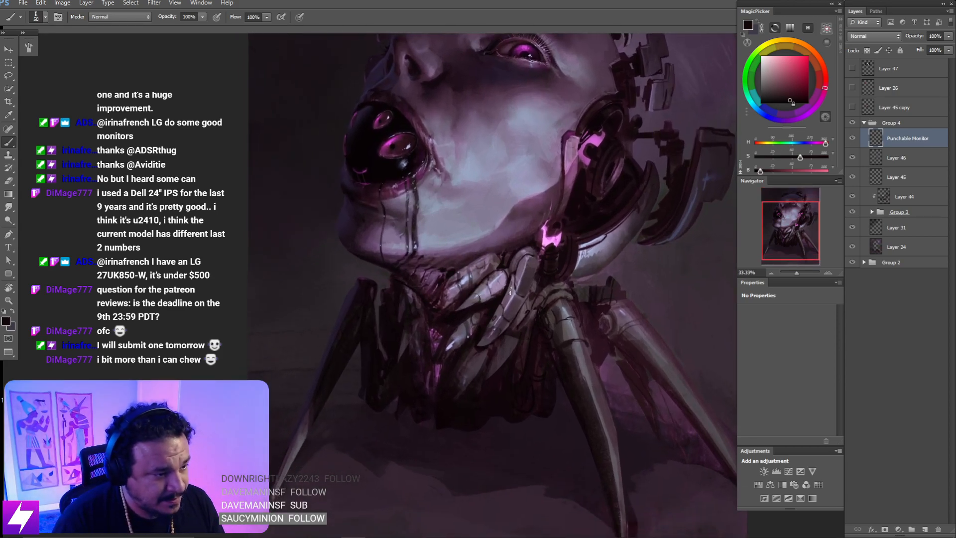
mouse_move(473, 295)
left_mouse_down()
mouse_move(496, 271)
mouse_move(483, 290)
left_mouse_up()
left_click(498, 259, "ctrl")
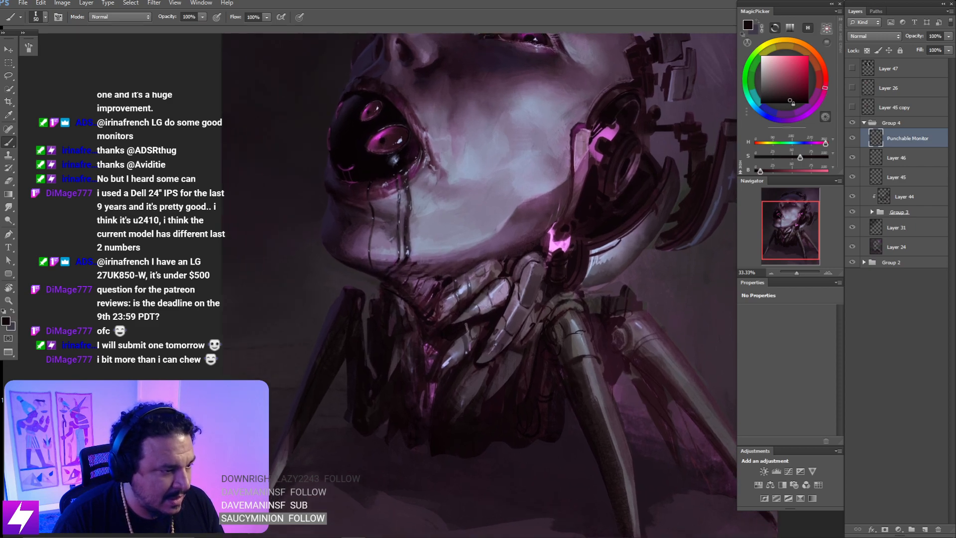
mouse_move(463, 347)
left_mouse_down()
mouse_move(479, 298)
mouse_move(479, 332)
mouse_move(521, 294)
mouse_move(516, 269)
mouse_move(476, 326)
left_mouse_up()
key("r")
key("b")
left_click(481, 309, "alt")
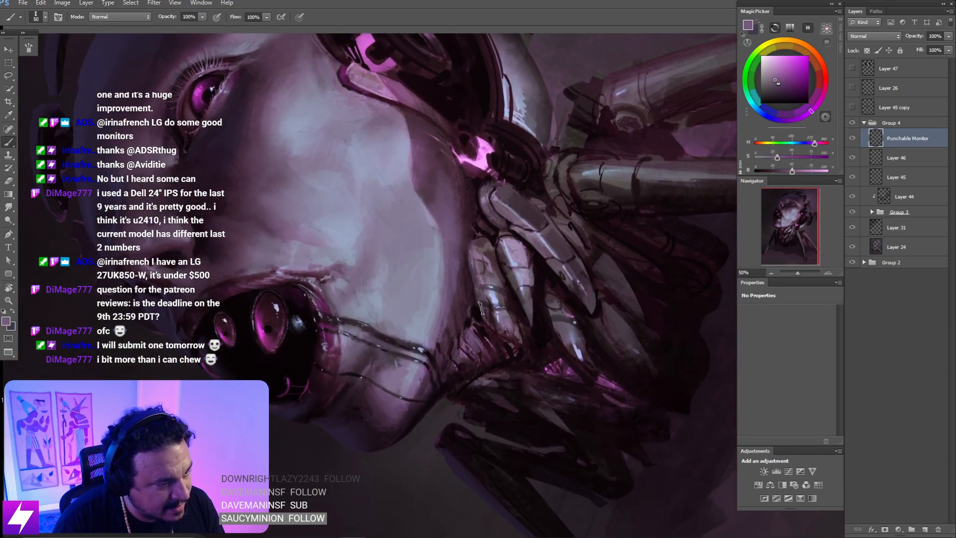
left_click_drag(491, 323, 481, 345)
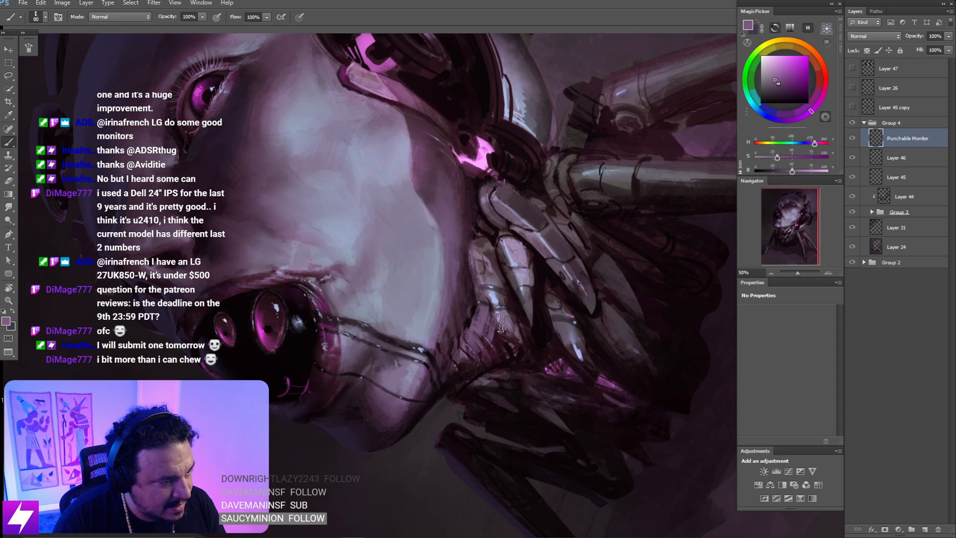
key("bracketright")
key("bracketright")
key("bracketright")
key("r")
key("Escape")
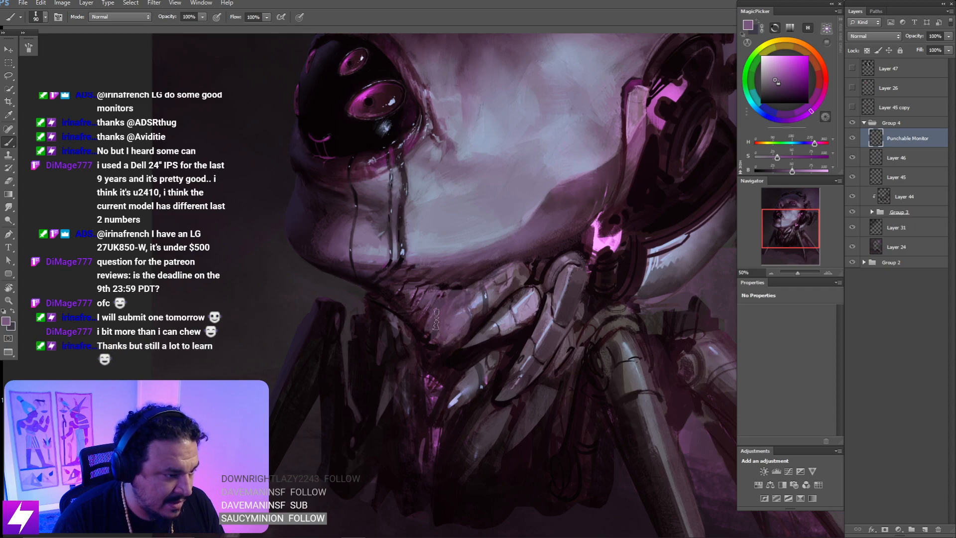
- Flip the canvas horizontally again and review the throat against the whole painting
key("ctrl+minus")
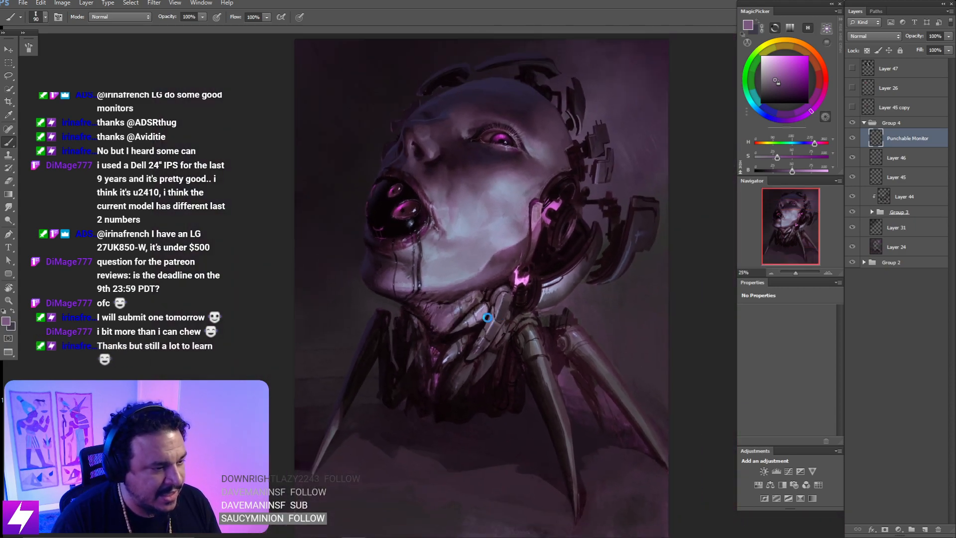
key("ctrl+shift+h")
key("ctrl+plus")
left_click_drag(562, 308, 559, 279)
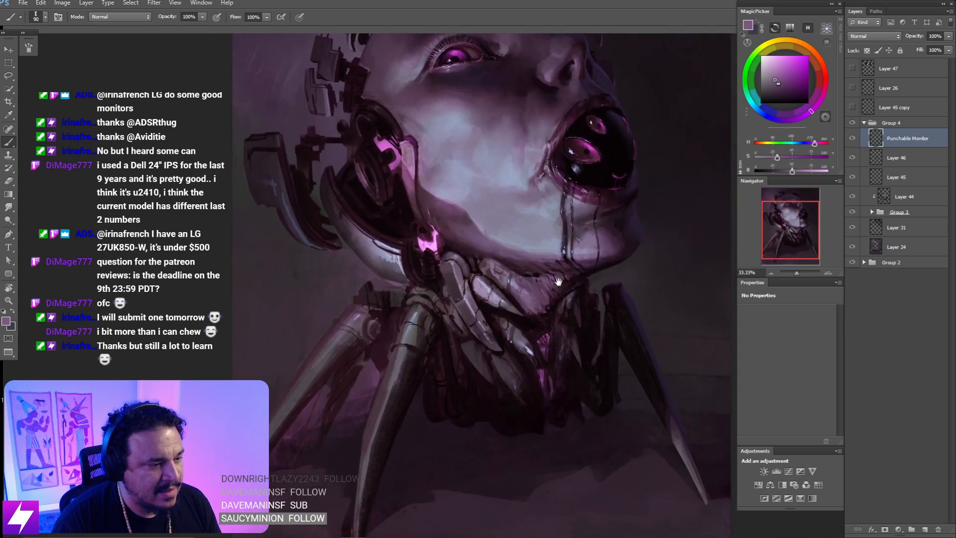
- Darken the lower tip of the throat with sampled dark maroon using the 90 px textured brush
key("r")
mouse_move(544, 216)
left_mouse_down()
mouse_move(553, 225)
mouse_move(548, 298)
left_mouse_up()
key("ctrl+plus")
left_click_drag(502, 347, 502, 284)
key("b")
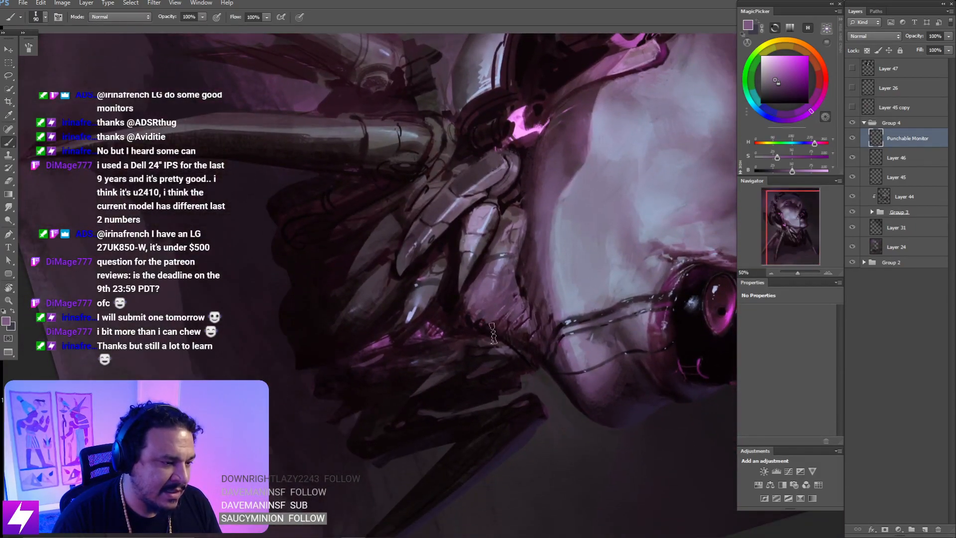
left_click(489, 326, "alt")
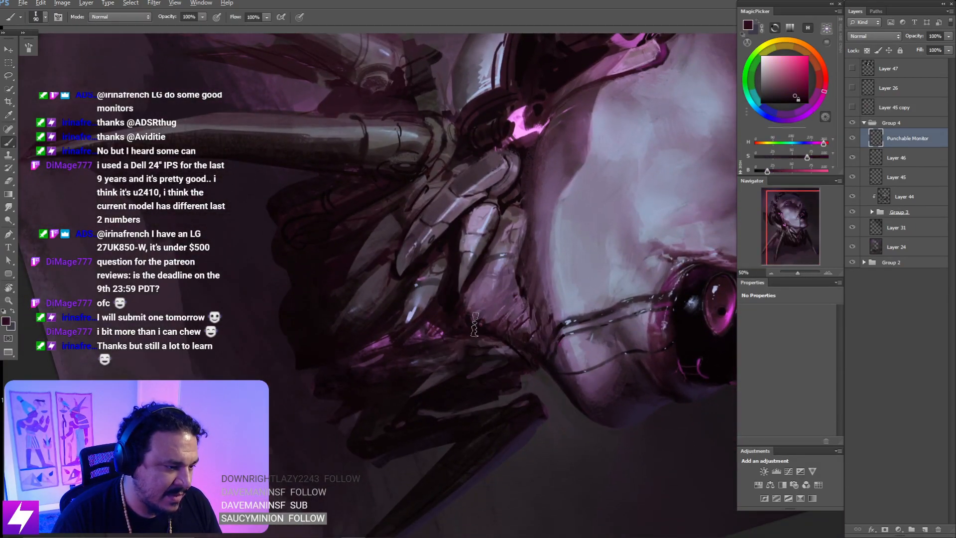
mouse_move(484, 341)
left_mouse_down()
mouse_move(514, 341)
mouse_move(528, 322)
mouse_move(499, 344)
left_mouse_up()
key("Escape")
- Paint a near-black shadow beside the throat's lower tip with a 60 px brush
left_click(547, 233, "alt")
key("bracketleft")
key("bracketleft")
key("bracketleft")
key("bracketleft")
key("bracketleft")
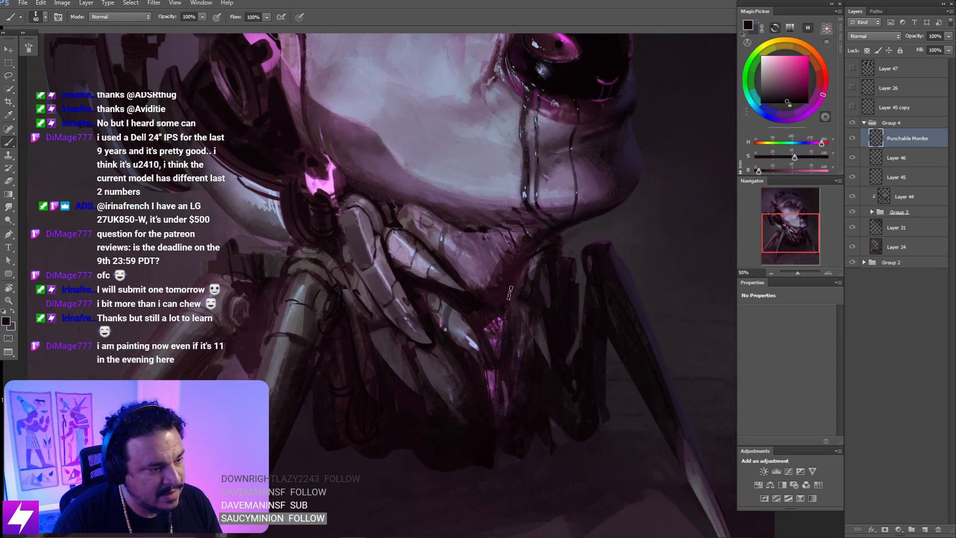
mouse_move(524, 269)
left_mouse_down()
mouse_move(502, 322)
mouse_move(519, 304)
left_mouse_up()
- Cover the throat below the jaw with sampled dark maroon tones, enlarging the brush to 100 px
key("ctrl+minus")
key("r")
key("ctrl+plus")
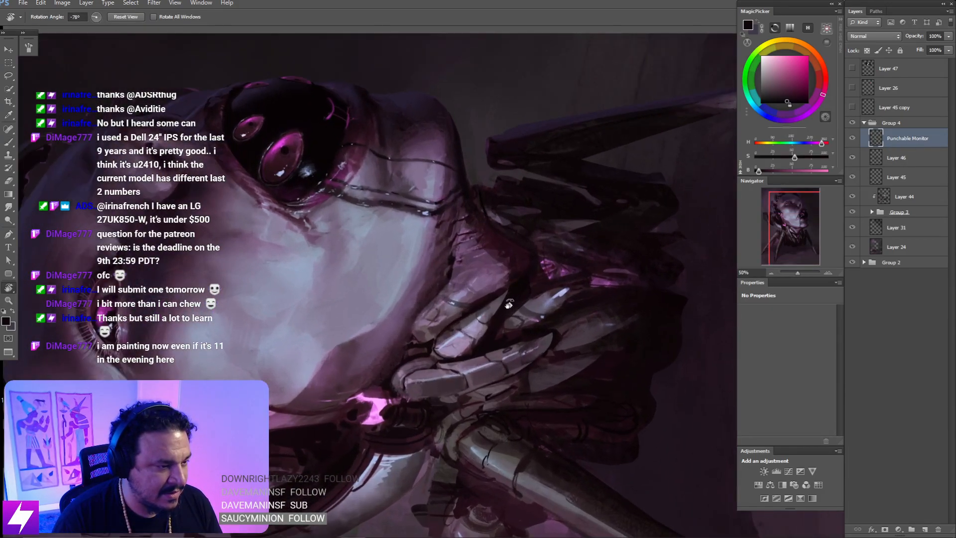
mouse_move(505, 267)
left_mouse_down()
mouse_move(510, 306)
mouse_move(486, 300)
mouse_move(514, 300)
left_mouse_up()
key("b")
left_click(489, 275, "alt")
key("bracketright")
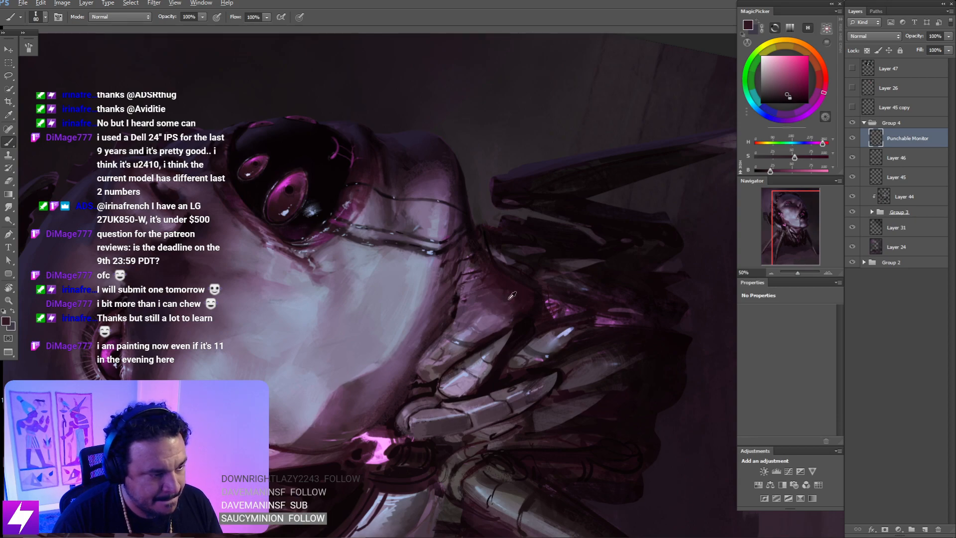
left_click(497, 299, "alt")
key("bracketright")
key("bracketright")
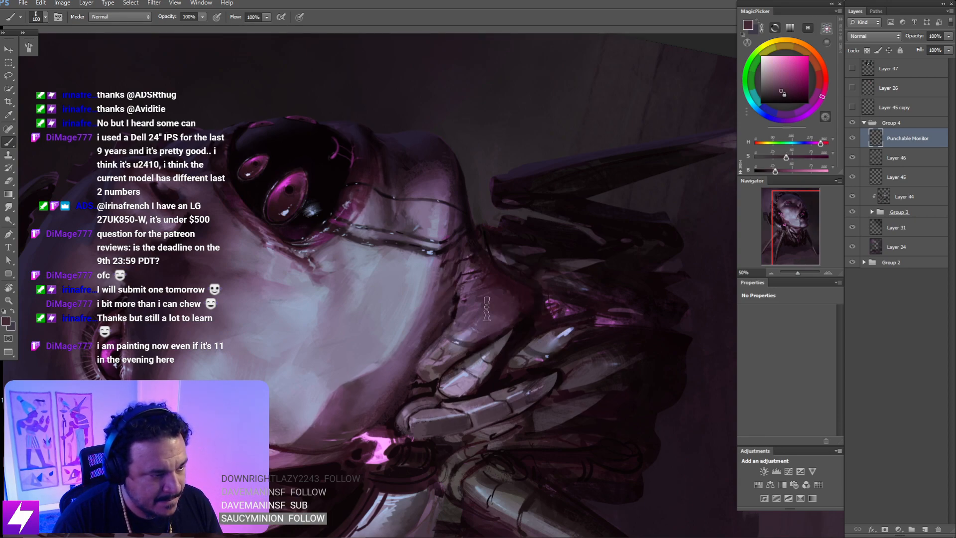
mouse_move(477, 315)
left_mouse_down()
mouse_move(482, 288)
mouse_move(467, 344)
left_mouse_up()
key("Escape")
left_click_drag(474, 283, 513, 302)
- Touch up the plate beneath the jaw in greyish purple, and shade the jaw's underside with dark maroon at 60 px
left_click(457, 290, "alt")
key("bracketleft")
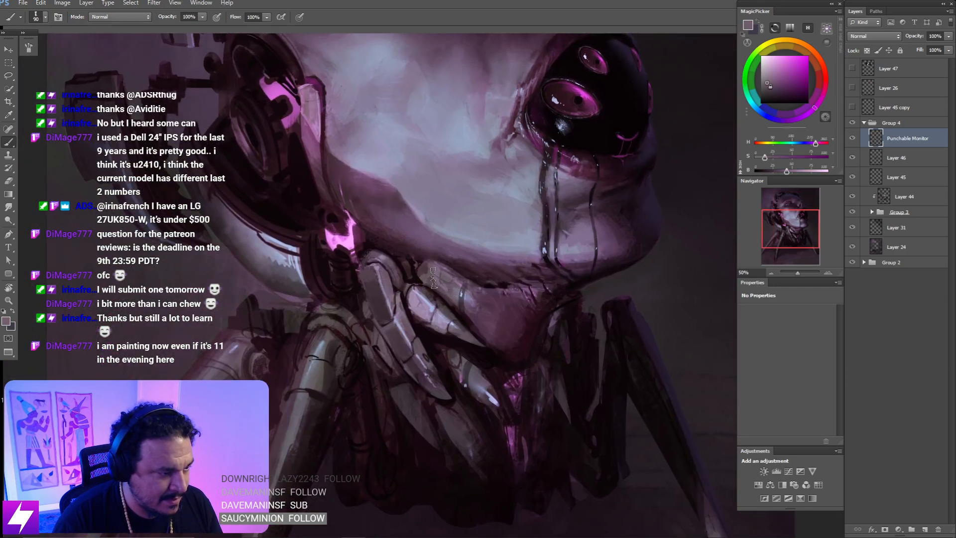
left_click(478, 272, "alt")
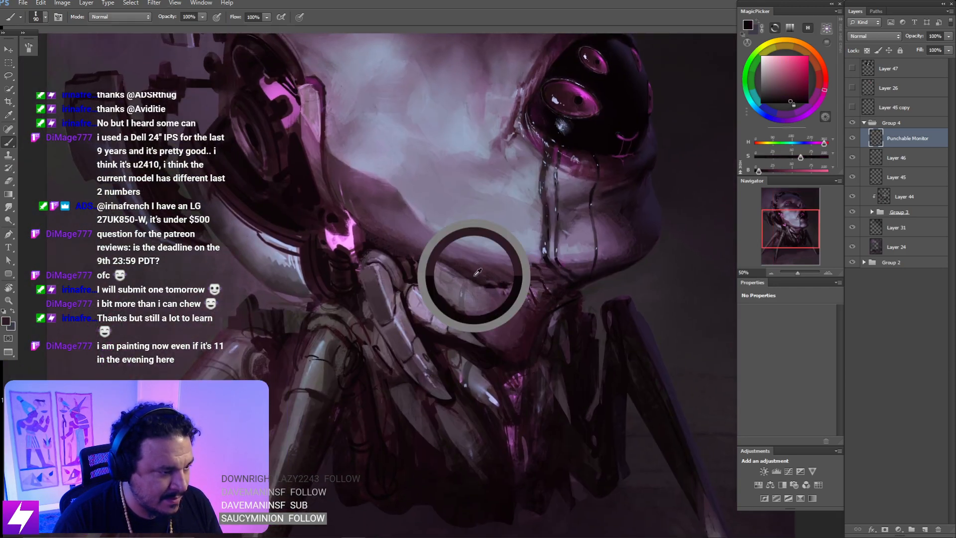
key("bracketleft")
key("bracketleft")
key("bracketleft")
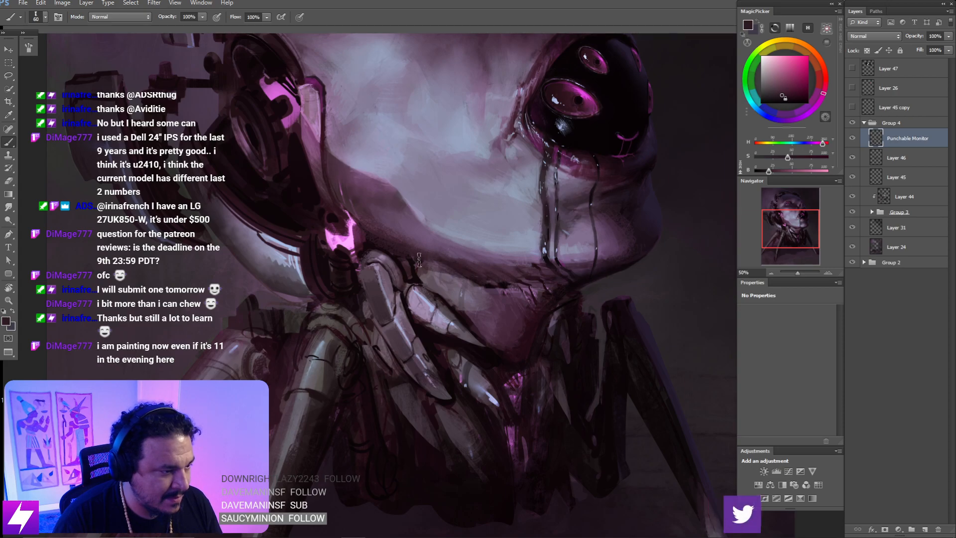
left_click_drag(427, 272, 472, 278)
key("ctrl+minus")
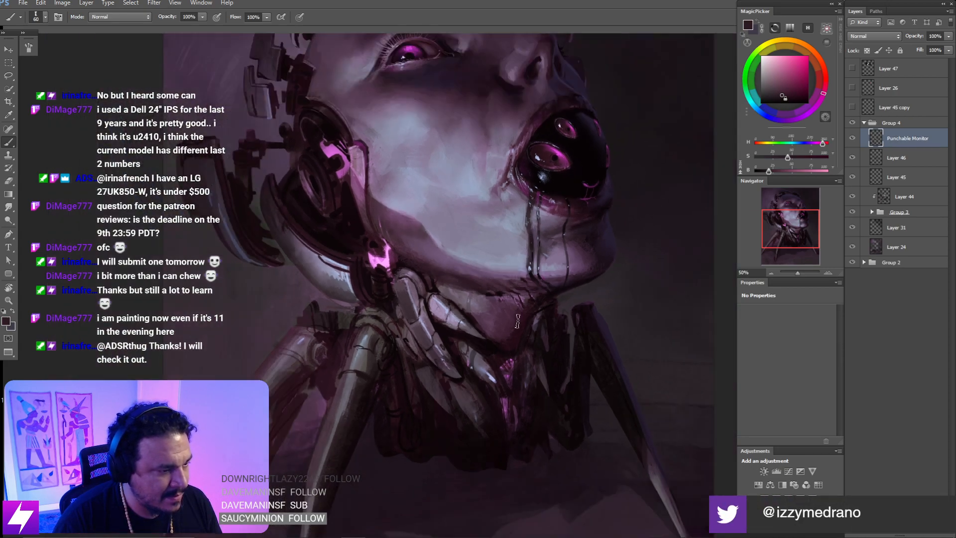
- Shade the throat below the jaw with sampled dark maroon, enlarging the textured brush to 125 px
key("r")
mouse_move(518, 321)
left_mouse_down()
mouse_move(445, 157)
mouse_move(374, 135)
left_mouse_up()
left_click(506, 282, "alt")
key("bracketright")
key("bracketright")
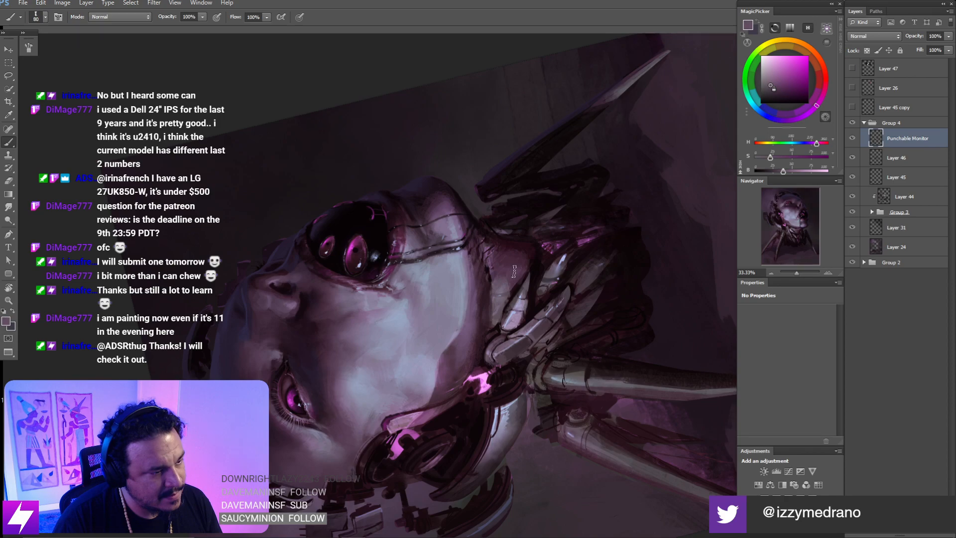
key("bracketright")
key("bracketright")
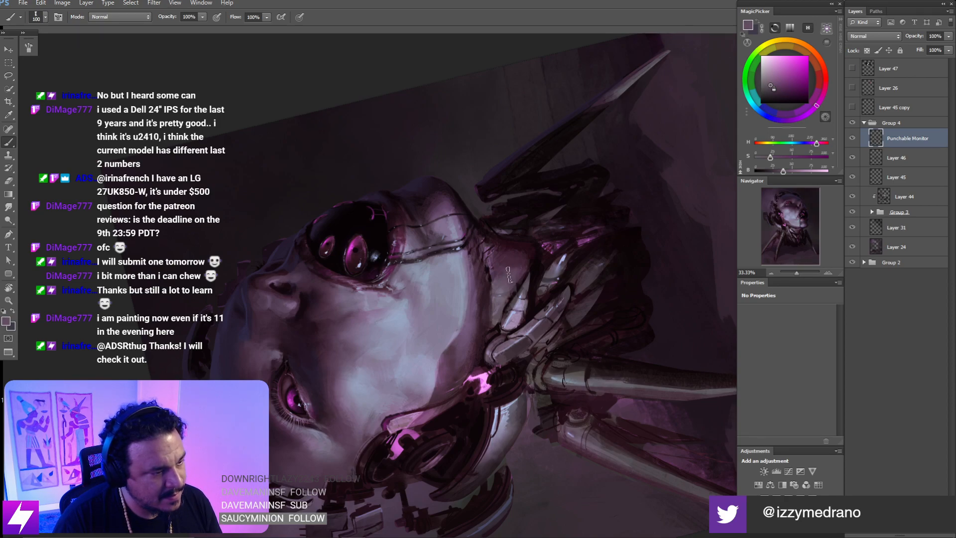
key("bracketright")
left_click(493, 264, "alt")
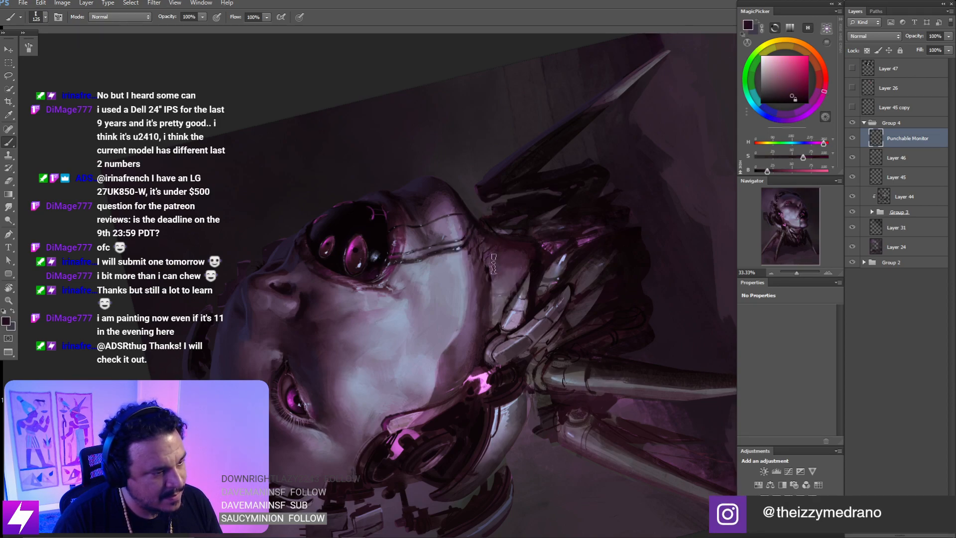
mouse_move(493, 264)
left_mouse_down()
mouse_move(521, 265)
mouse_move(505, 275)
mouse_move(513, 278)
mouse_move(527, 253)
mouse_move(505, 279)
left_mouse_up()
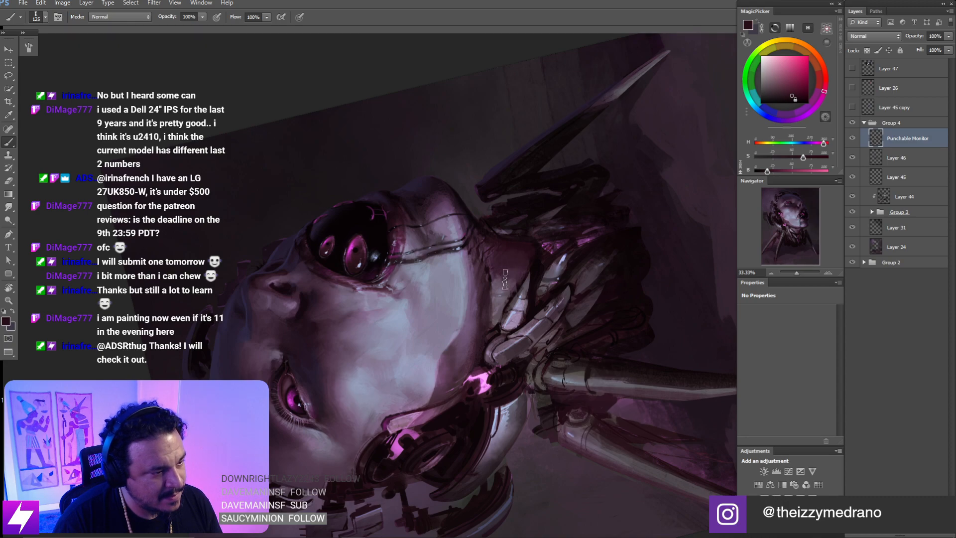
- Check the whole painting with the canvas mirrored, and compare it with the Punchable Monitor layer hidden and shown
key("Escape")
key("ctrl+minus")
key("ctrl+minus")
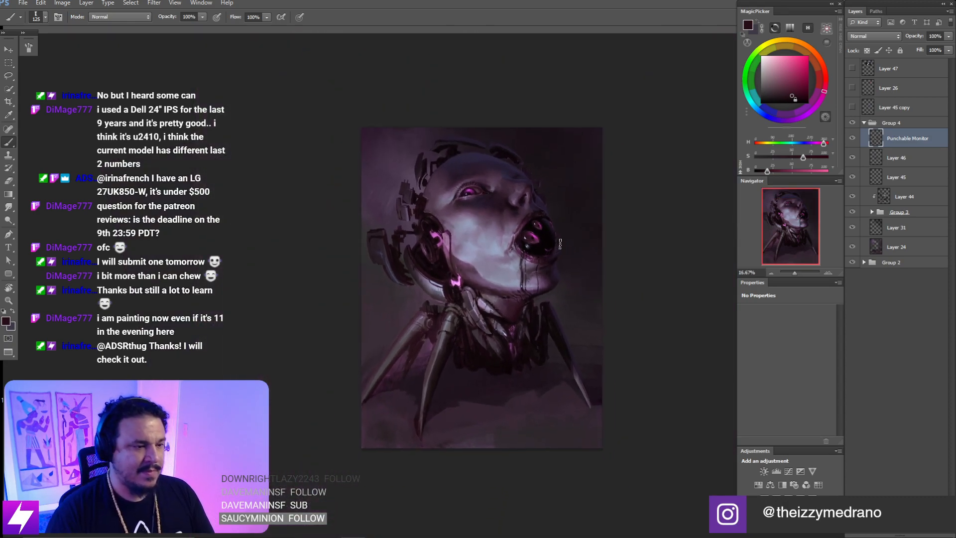
key("ctrl+minus")
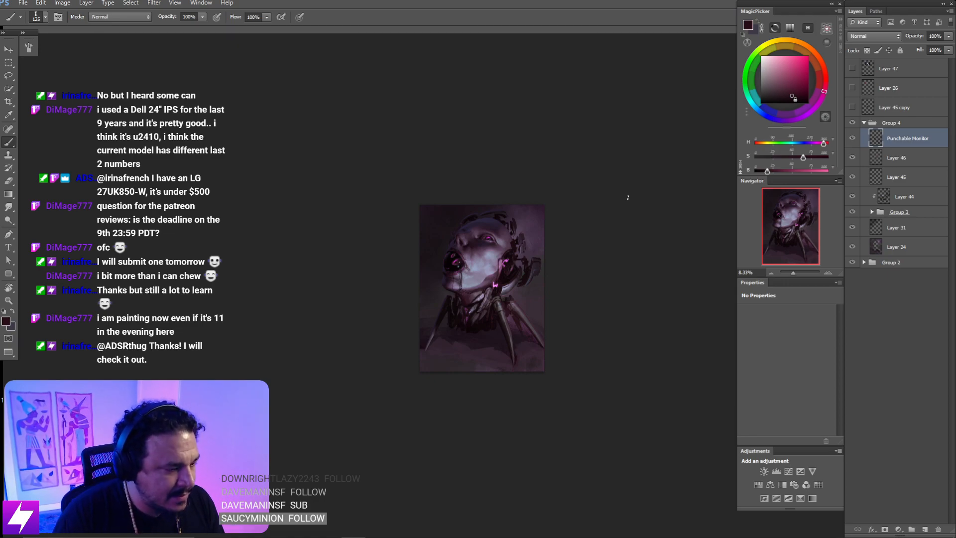
key("ctrl+plus")
key("ctrl+plus")
key("ctrl+plus")
key("ctrl+plus")
key("ctrl+shift+h")
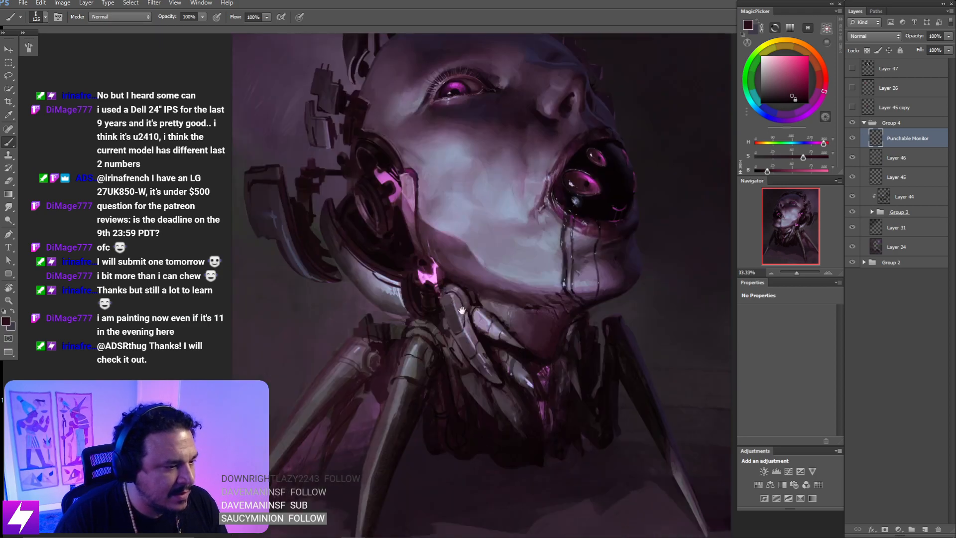
key("ctrl+shift+h")
left_click_drag(456, 336, 476, 273)
left_click(853, 138)
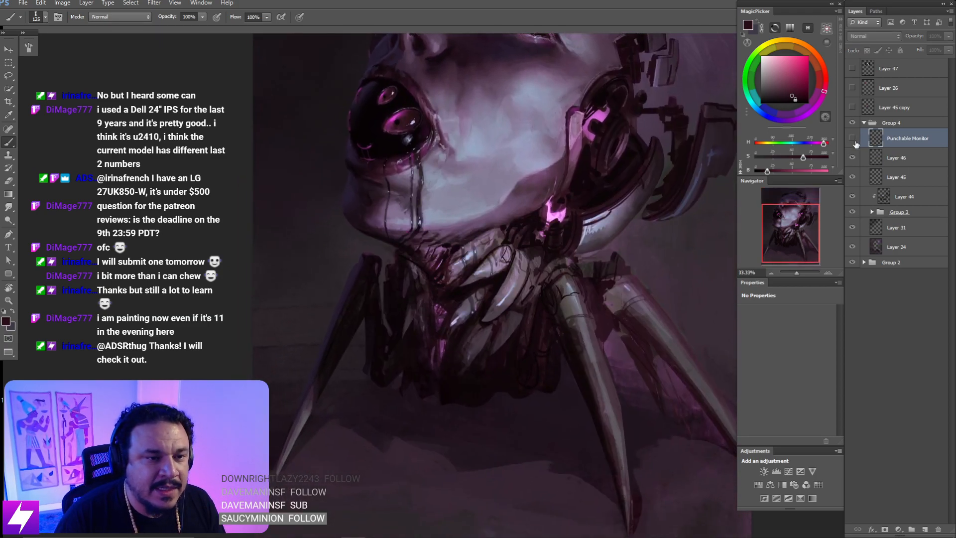
left_click(853, 139)
- Paint a thin dark crease on the throat with sampled near-black, reducing the brush to 20 px
left_click_drag(582, 227, 601, 235)
key("r")
left_click_drag(554, 340, 555, 243)
key("ctrl+plus")
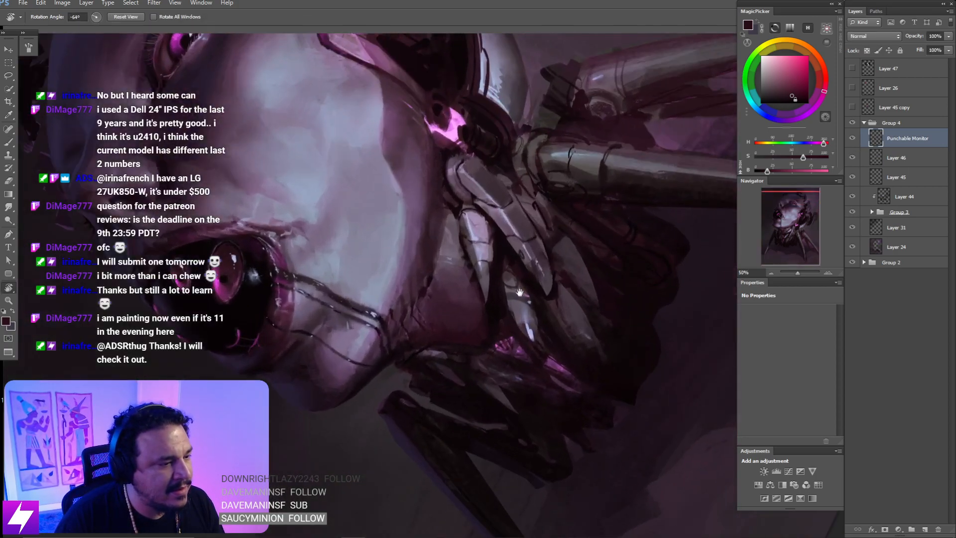
mouse_move(491, 301)
left_mouse_down()
mouse_move(513, 293)
mouse_move(492, 276)
left_mouse_up()
key("b")
left_click(480, 280, "alt")
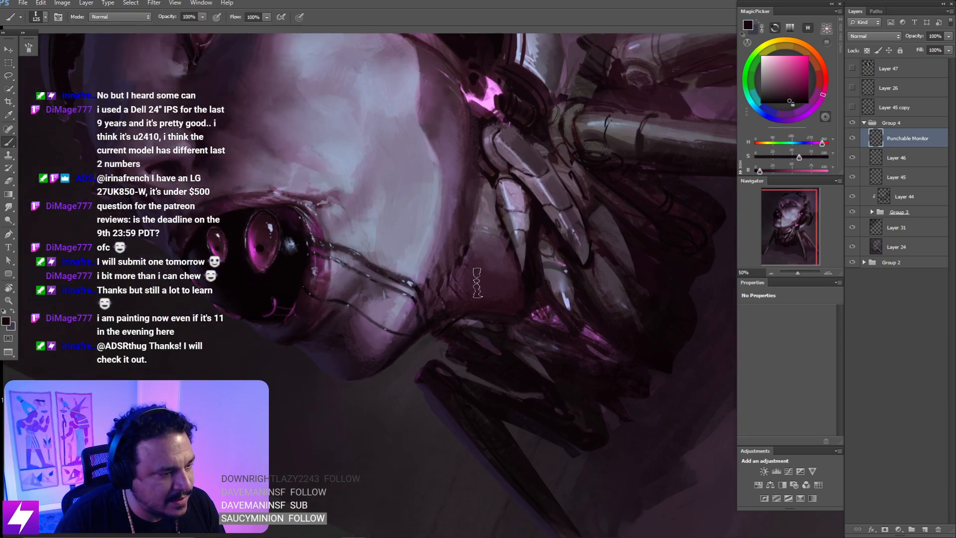
key("bracketleft")
key("bracketleft")
key("bracketleft")
key("bracketleft")
key("bracketleft")
key("bracketleft")
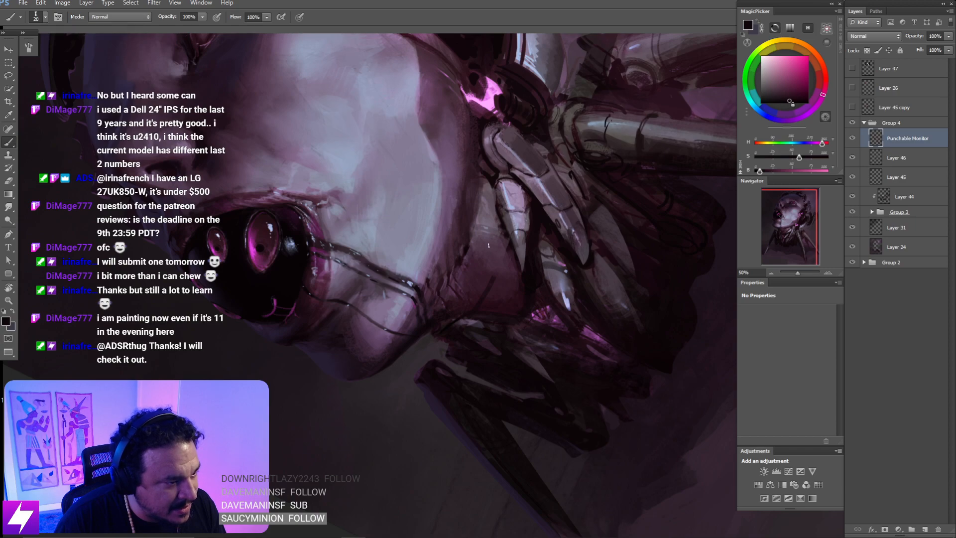
- Draw thin near-black panel lines across the throat beneath the jaw with a finer brush
key("Escape")
mouse_move(487, 239)
left_mouse_down()
mouse_move(495, 274)
mouse_move(470, 270)
left_mouse_up()
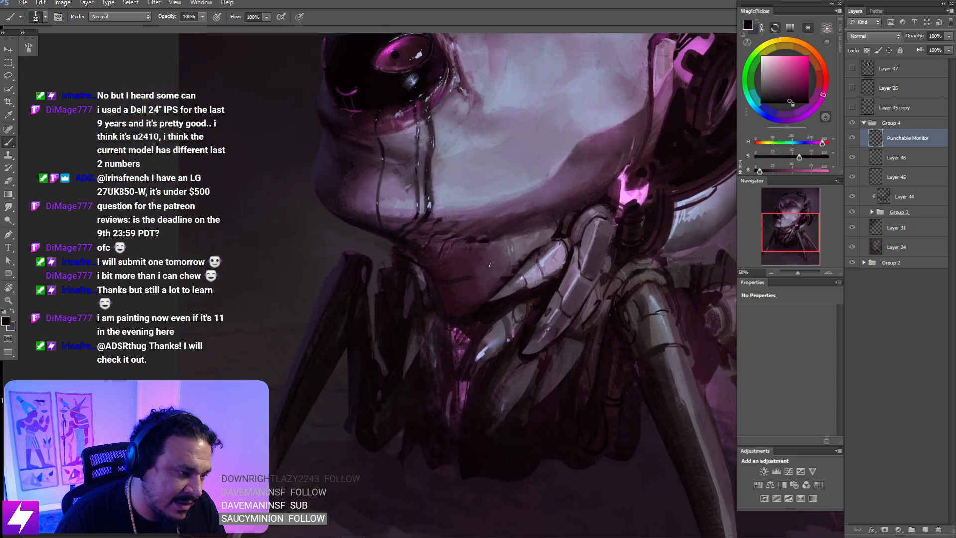
left_click_drag(449, 282, 476, 269)
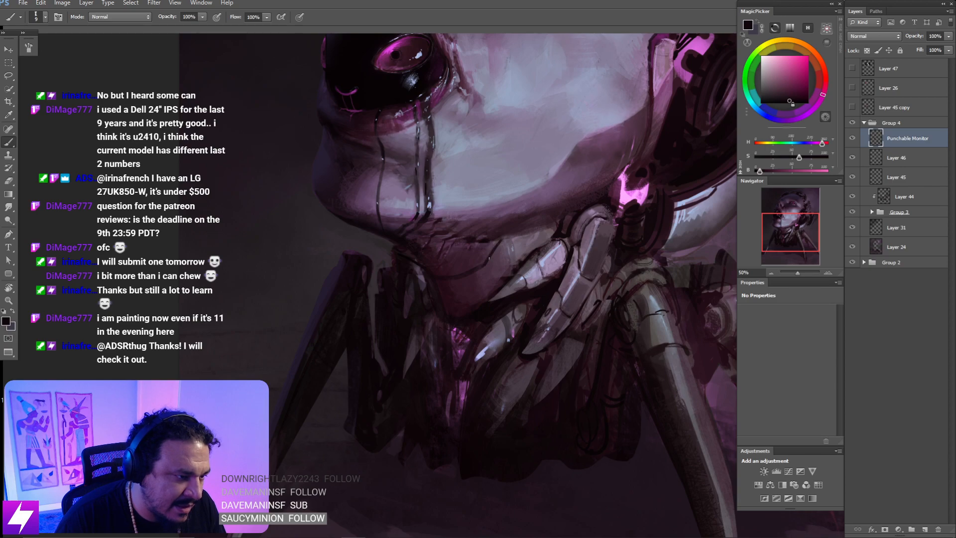
key("ctrl+minus")
key("ctrl+minus")
left_click_drag(515, 219, 496, 126)
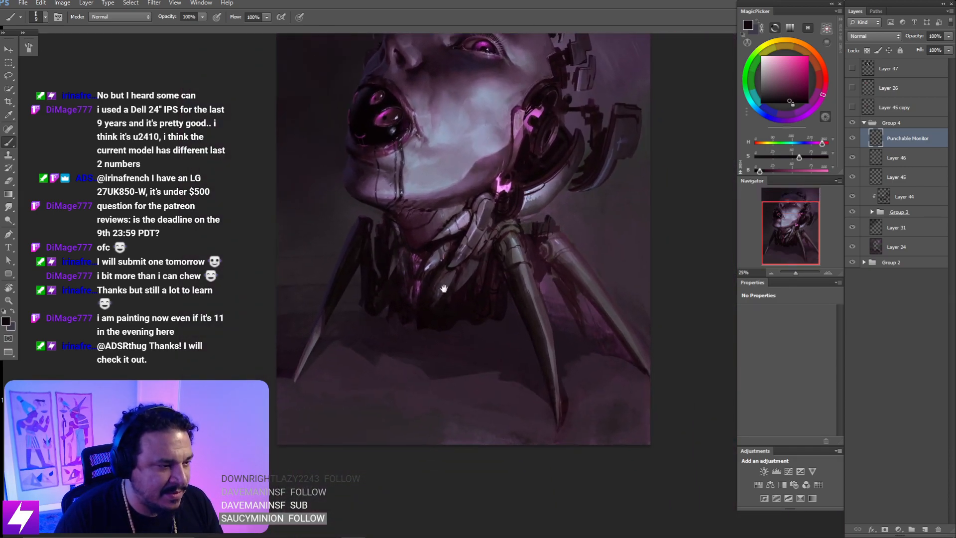
left_click_drag(516, 281, 510, 317)
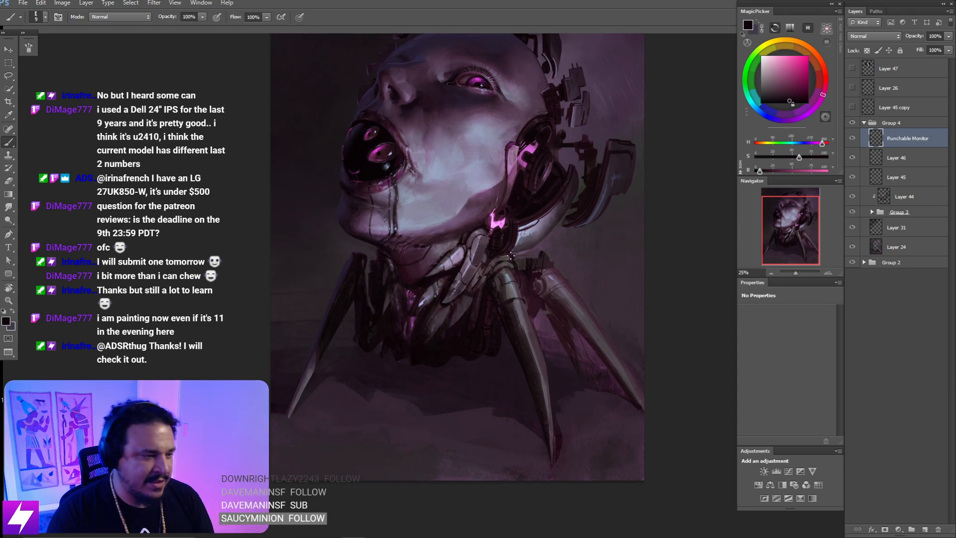
- Extend the thin near-black seam lines over the overlapping neck plates and the upper joint of the front leg
key("ctrl+plus")
key("r")
left_click_drag(441, 324, 482, 337)
key("ctrl+plus")
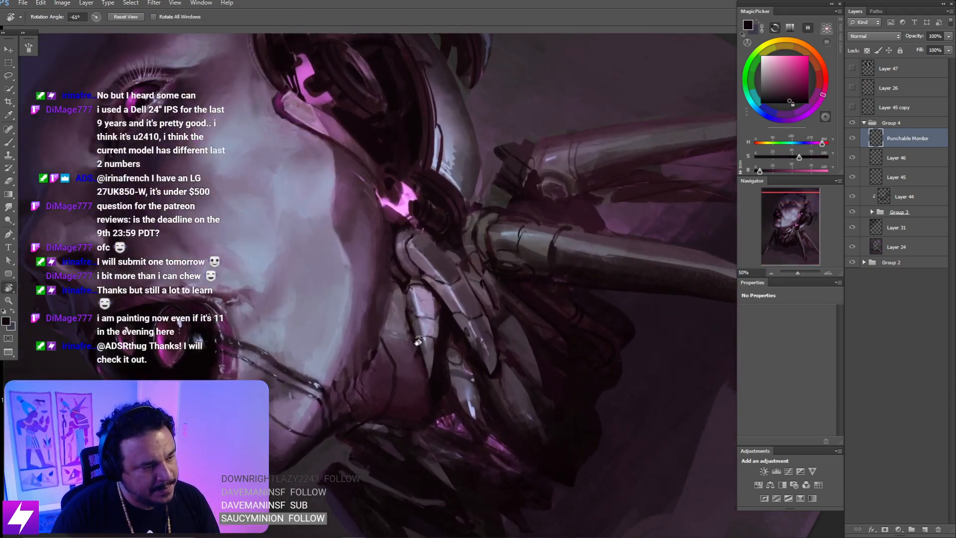
left_click_drag(419, 342, 449, 338)
key("b")
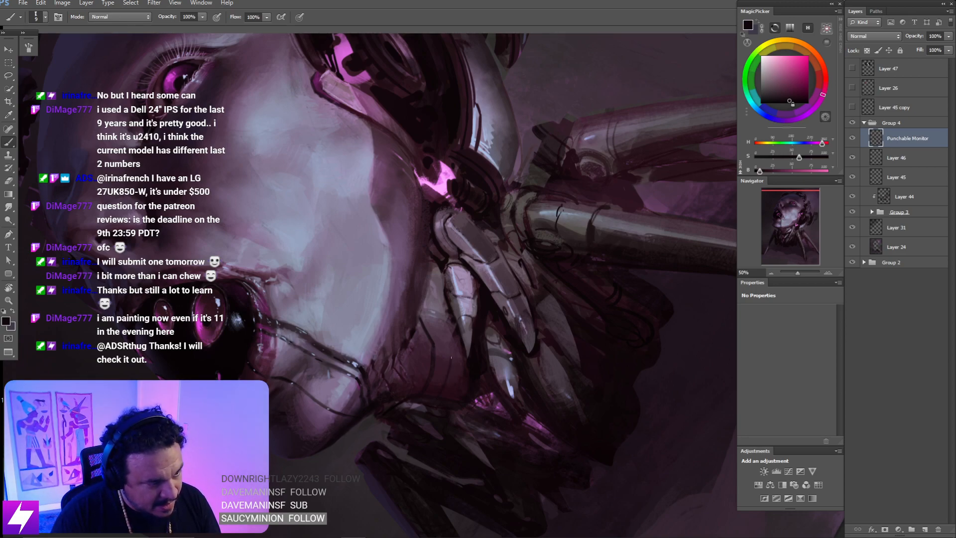
left_click_drag(454, 344, 441, 331)
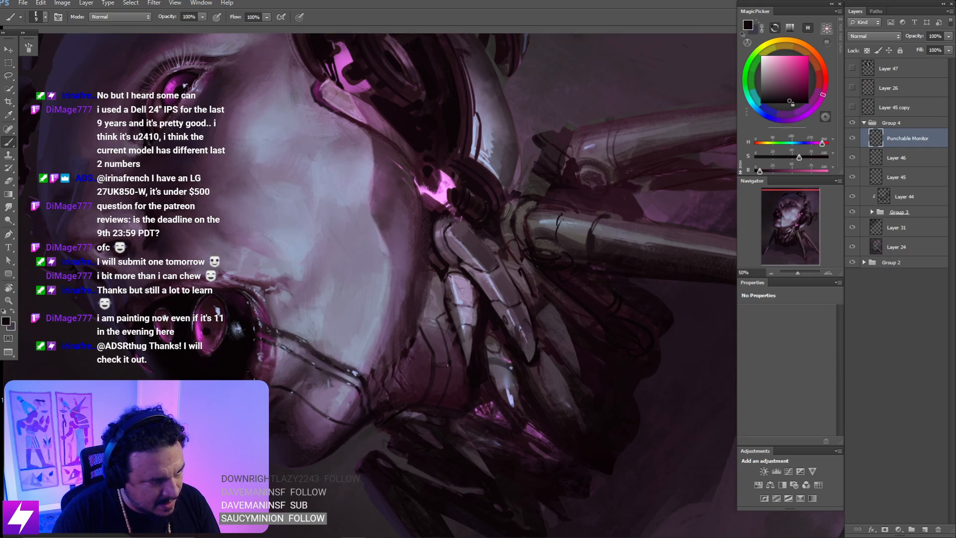
key("Escape")
- Examine the new seam lines on the neck and leg within the upright, whole composition
key("ctrl+minus")
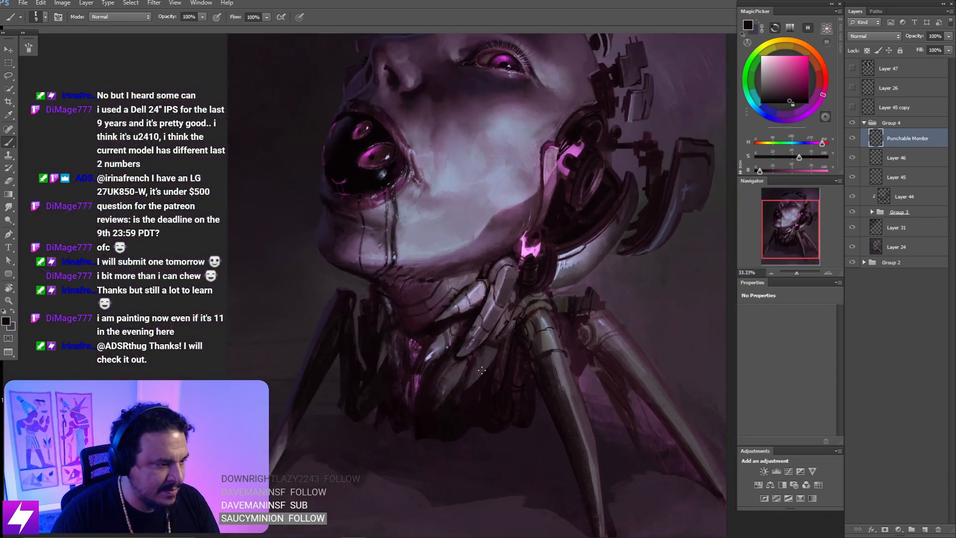
key("ctrl+minus")
key("r")
left_click_drag(465, 268, 497, 271)
left_click_drag(482, 324, 500, 290)
key("ctrl+plus")
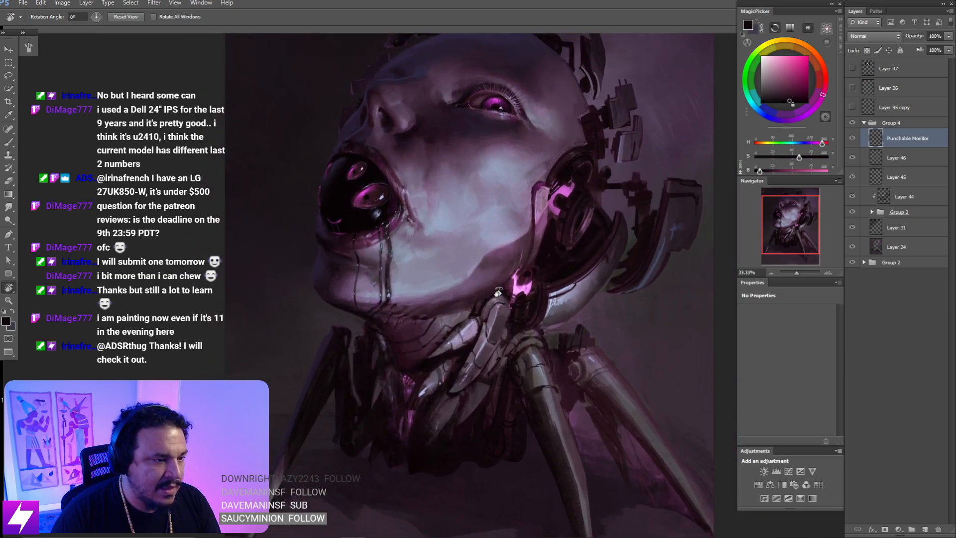
key("ctrl+minus")
key("ctrl+minus")
key("Escape")
key("ctrl+plus")
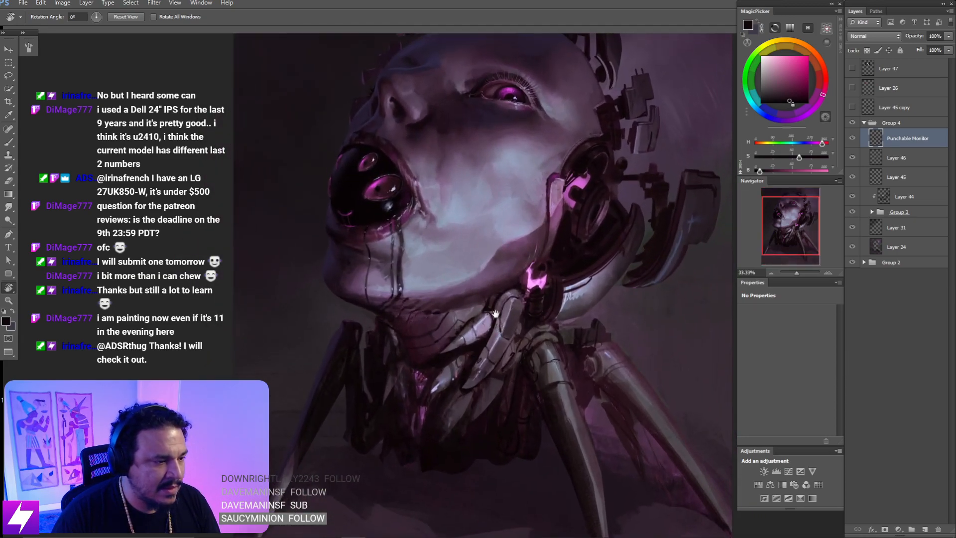
- Darken the jaw's lower edge above the throat with sampled dark maroon, using a 10 to 15 px brush
key("b")
left_click(419, 313, "alt")
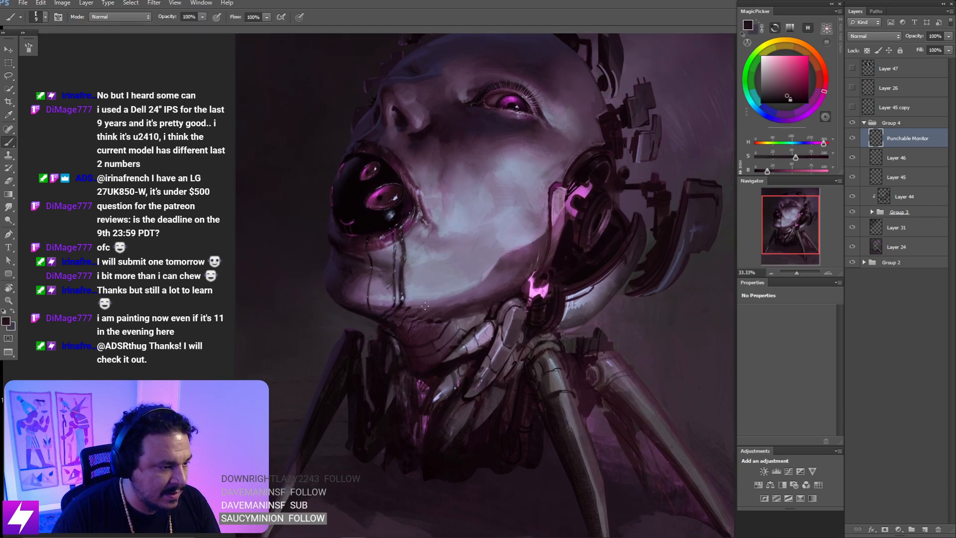
key("r")
left_click(434, 306)
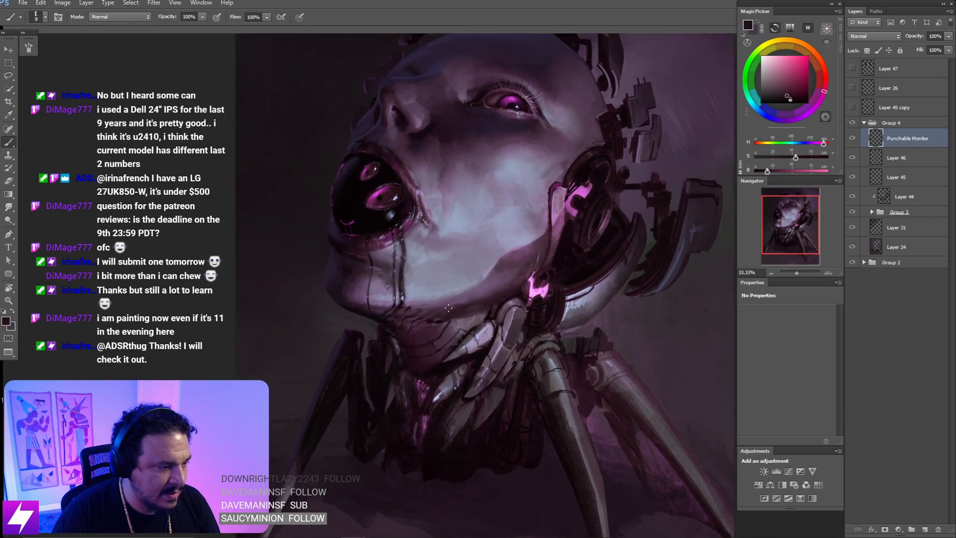
mouse_move(457, 300)
left_mouse_down()
mouse_move(516, 313)
mouse_move(498, 327)
left_mouse_up()
key("b")
left_click(497, 328, "alt")
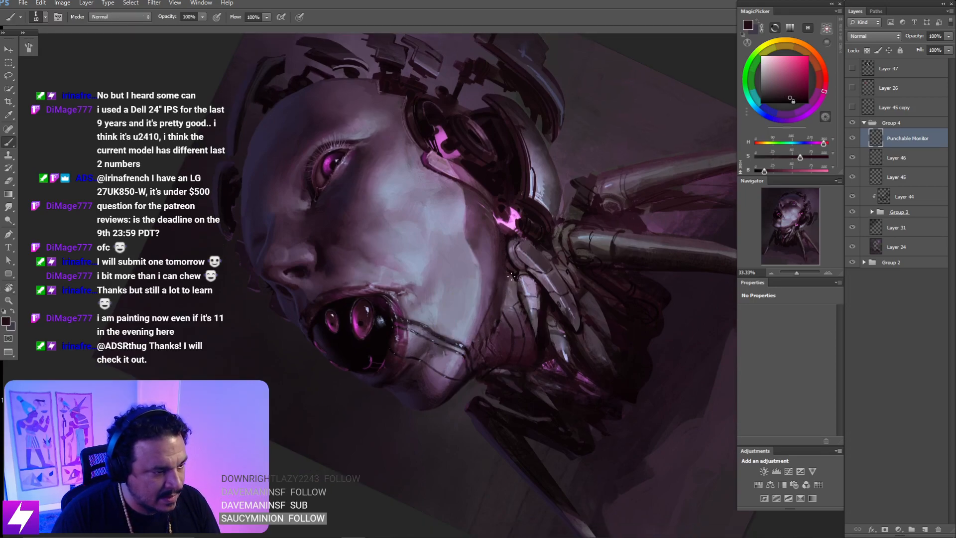
left_click_drag(498, 303, 490, 311)
key("Escape")
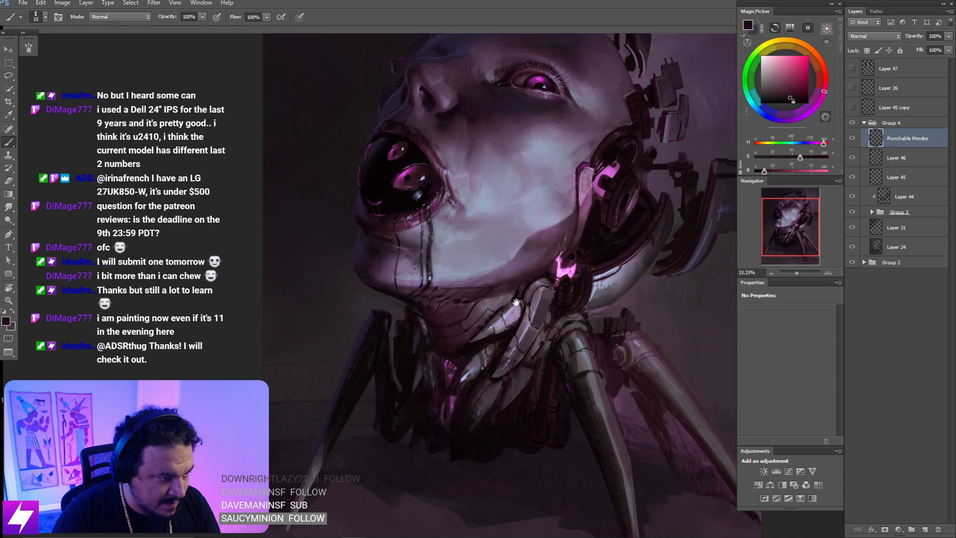
- Add near-black line work between the jaw and the neck plates with sampled colour at 10 px
left_click_drag(515, 302, 501, 270)
key("r")
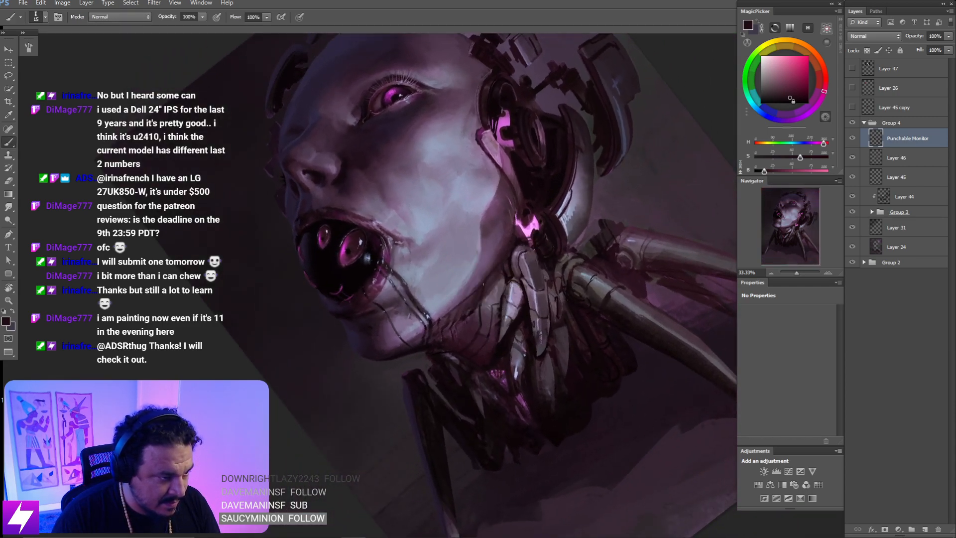
left_click(510, 262, "alt")
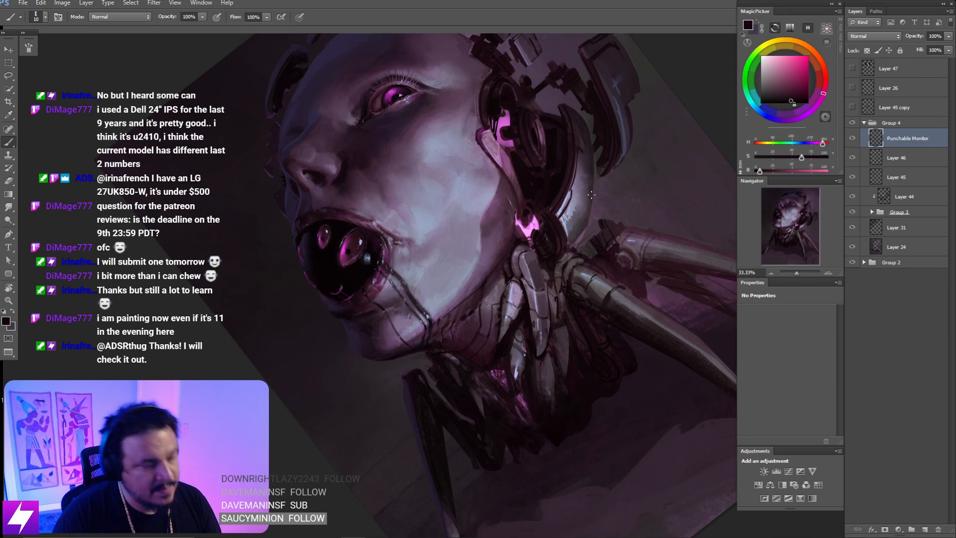
key("Escape")
- Mirror the canvas and refine the dark crease along the jaw's underside in near-black with the 10 px brush
mouse_move(544, 277)
left_mouse_down()
mouse_move(538, 298)
mouse_move(554, 282)
left_mouse_up()
key("ctrl+minus")
key("ctrl+shift+h")
key("ctrl+plus")
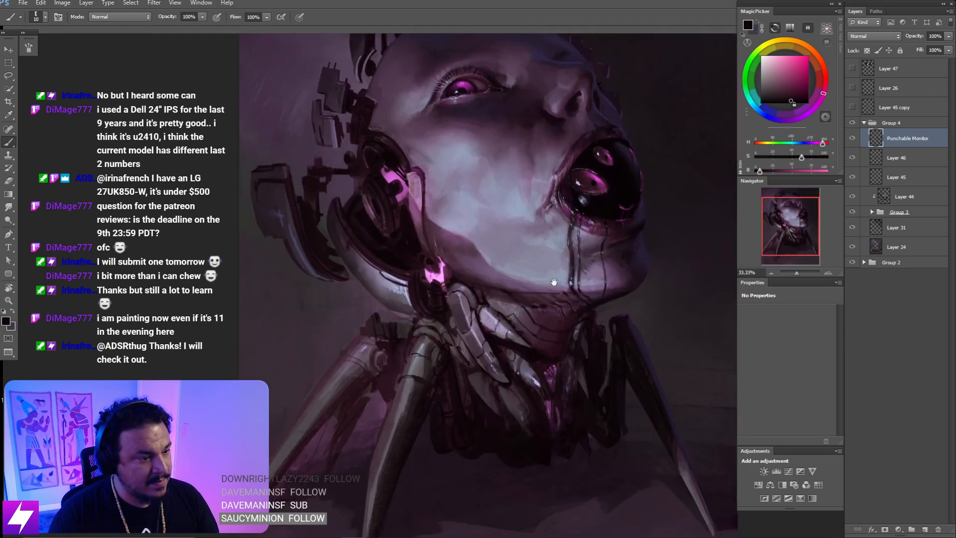
key("ctrl+plus")
key("r")
left_click_drag(610, 223, 580, 350)
left_click_drag(528, 305, 520, 288)
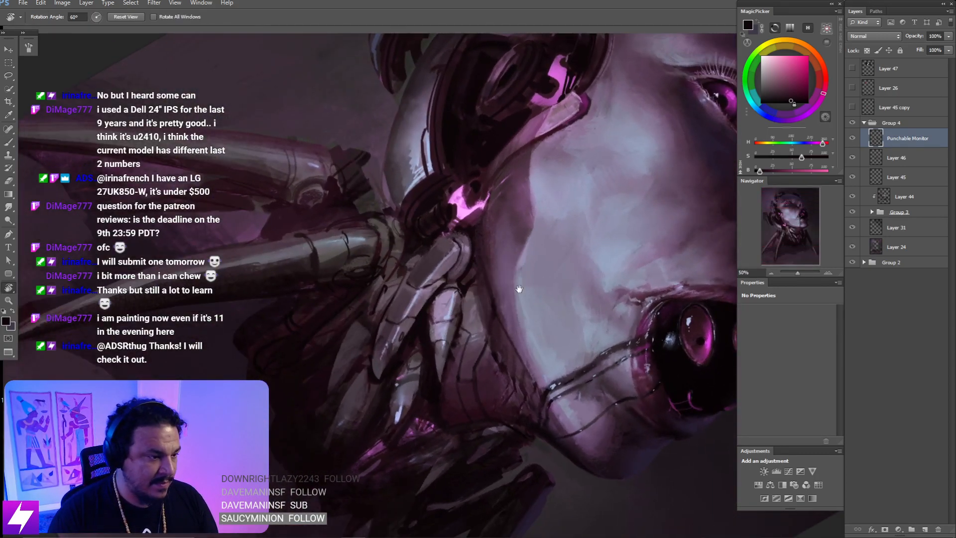
key("b")
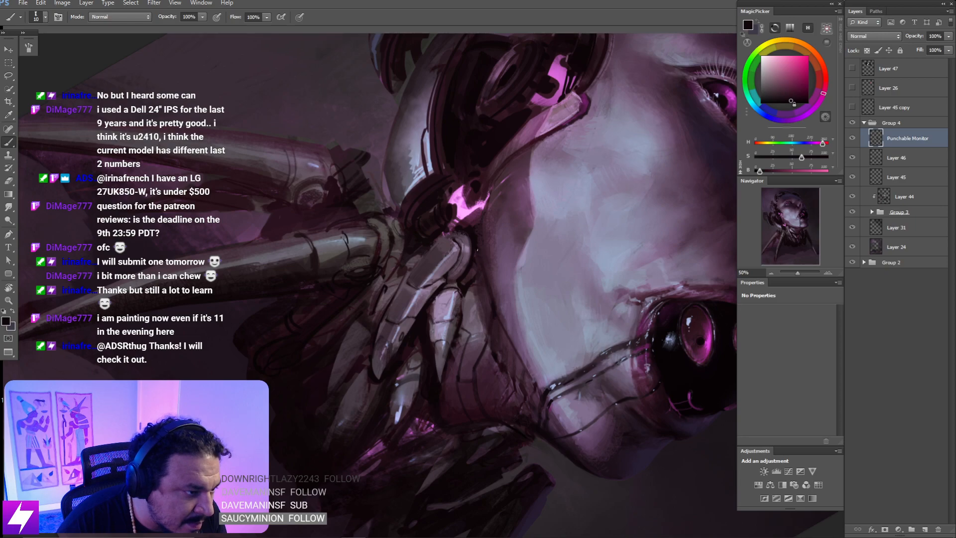
left_click_drag(510, 354, 493, 321)
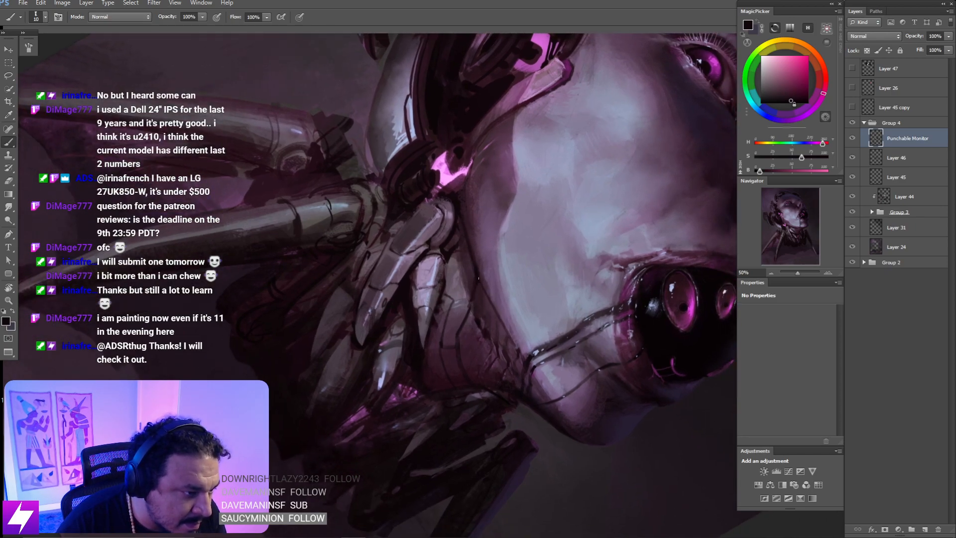
- Soften the jaw's underside beside the throat with sampled dark purple, using a 35 px brush
key("Escape")
key("ctrl+minus")
key("ctrl+minus")
key("r")
left_click_drag(524, 335, 491, 251)
key("ctrl+plus")
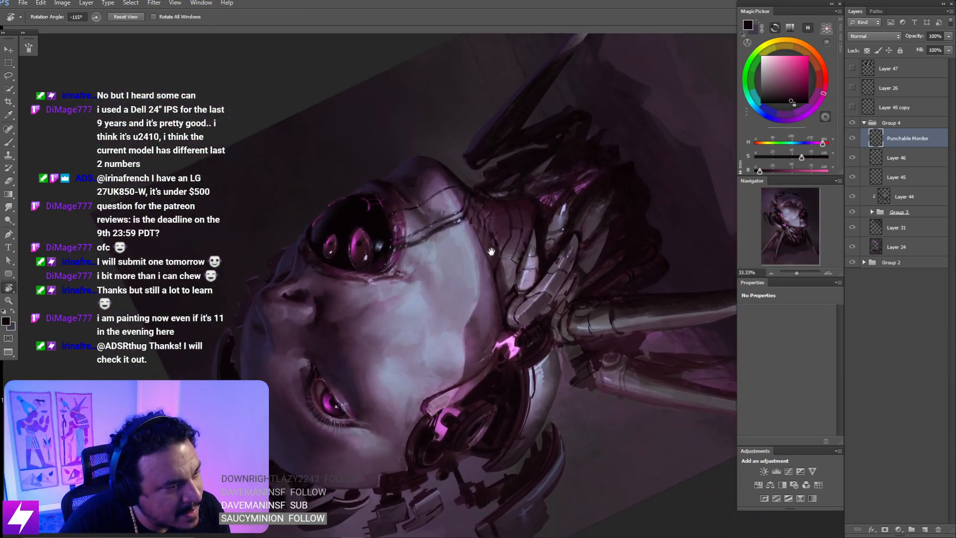
key("ctrl+plus")
key("b")
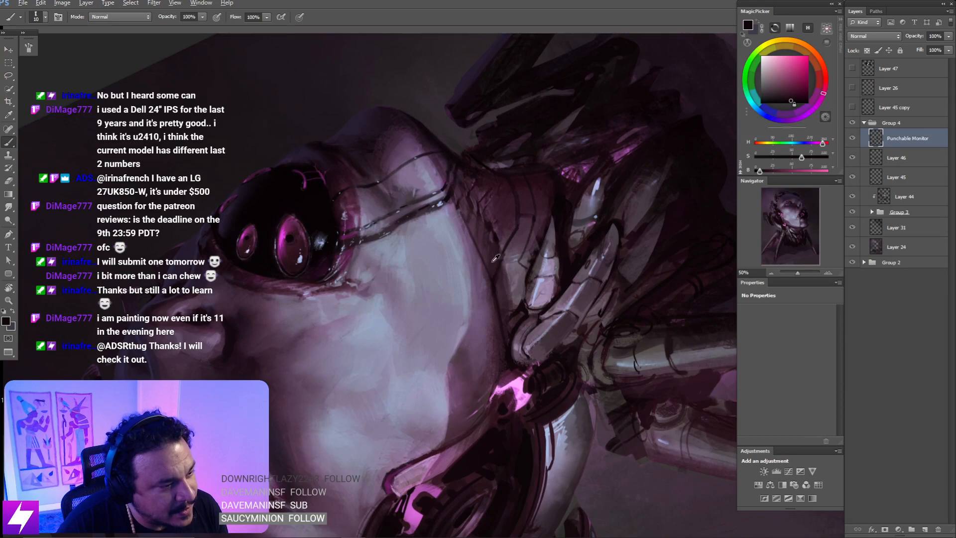
left_click(493, 262, "alt")
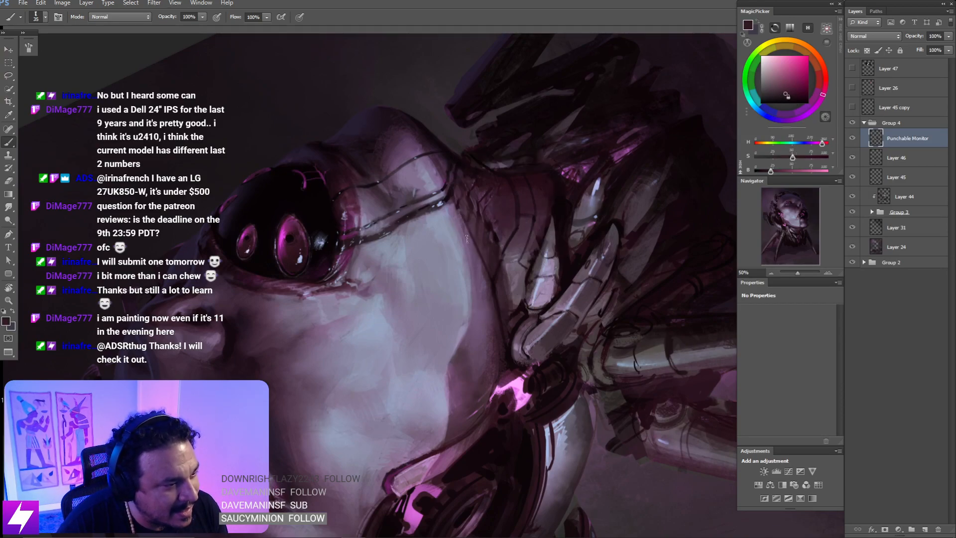
left_click_drag(465, 226, 487, 284)
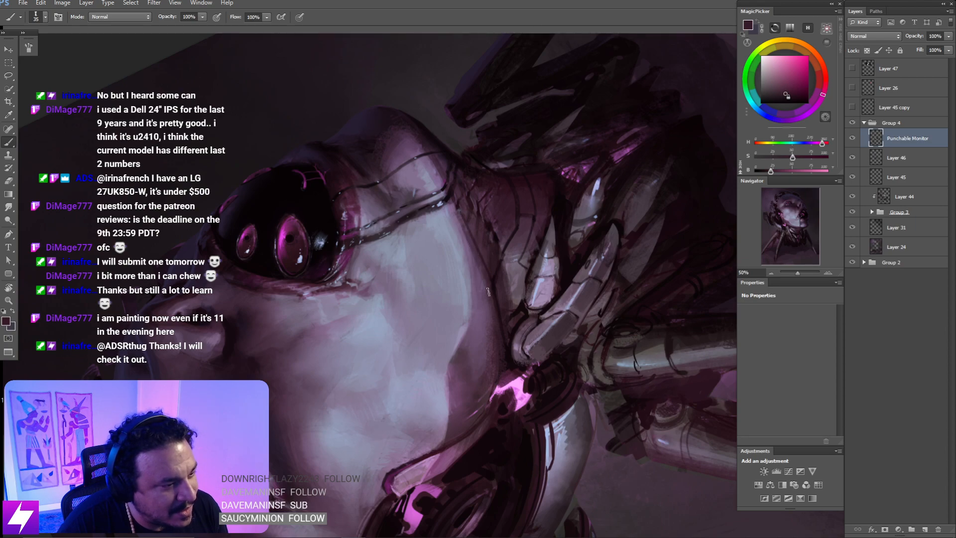
- Smudge the jaw's underside beside the throat at 50% strength and save the painting
key("r")
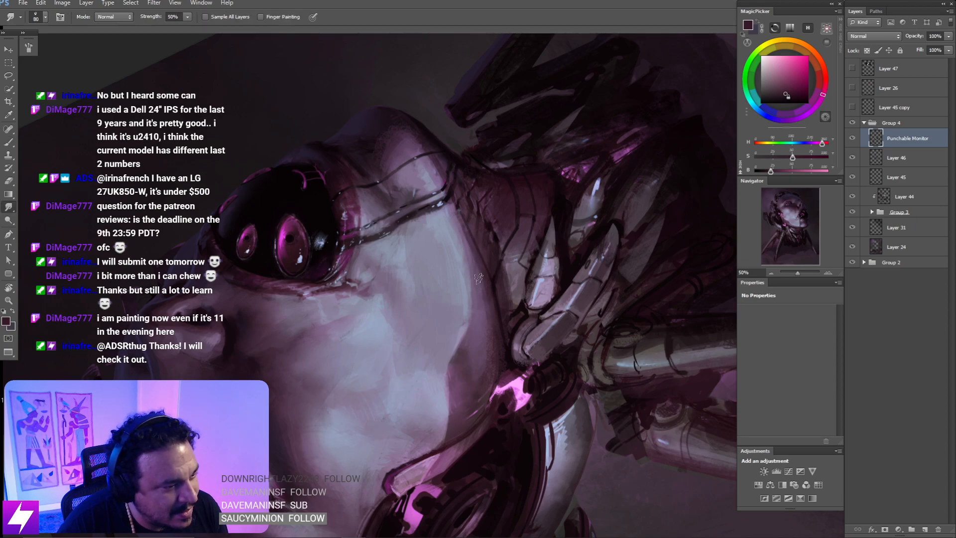
key("Escape")
key("ctrl+minus")
key("ctrl+minus")
key("ctrl+minus")
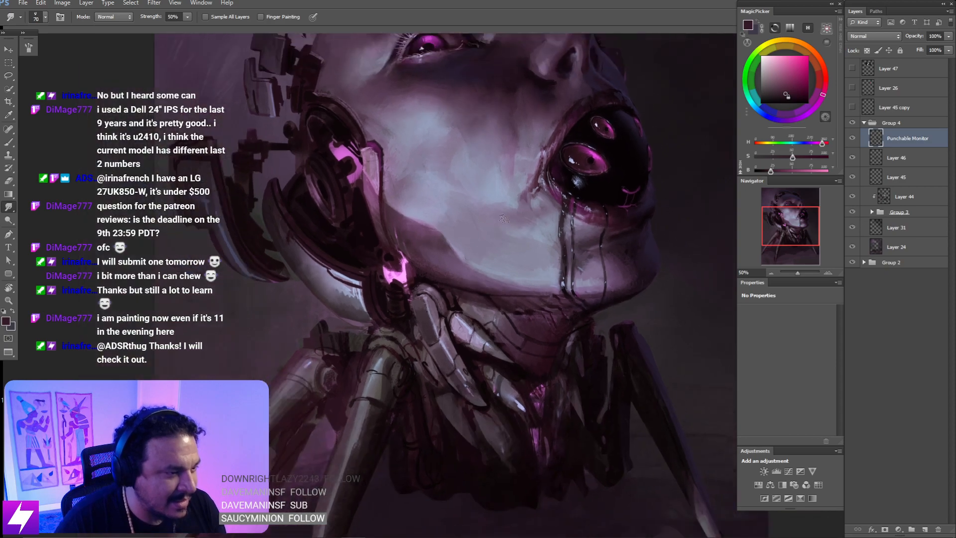
key("ctrl+s")
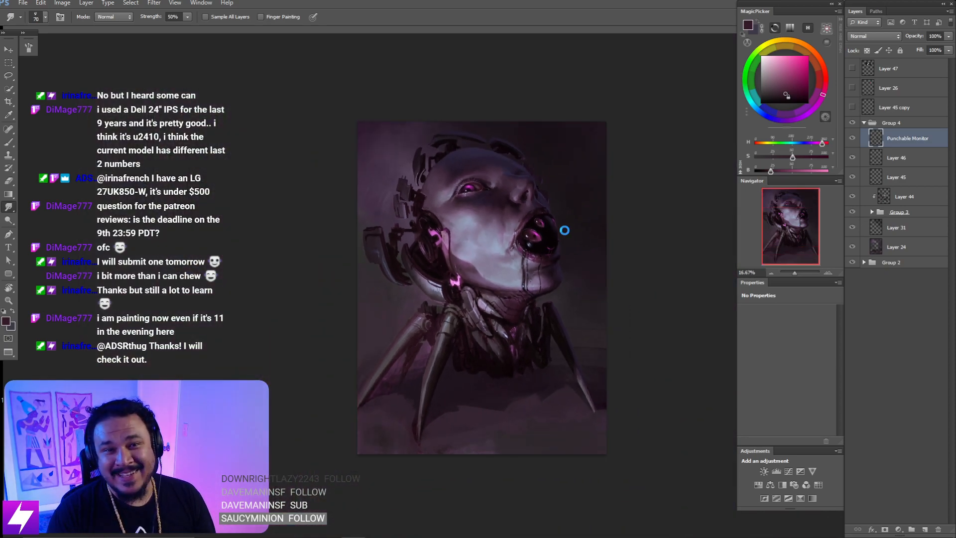
- Mirror the canvas and soften the jaw's shadow edge with a sampled muted purple, using a 35 px brush
key("ctrl+shift+h")
left_click_drag(488, 271, 461, 241)
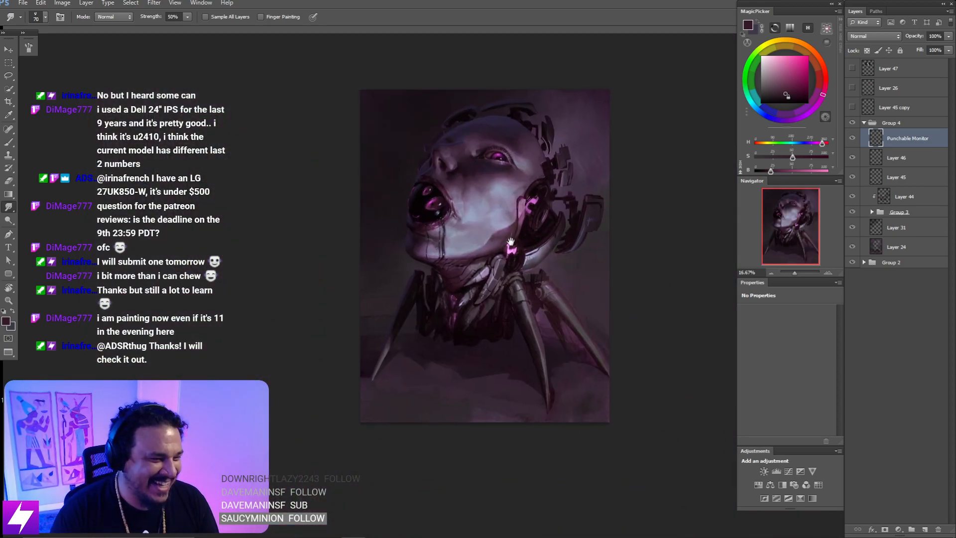
key("r")
left_click_drag(511, 342, 530, 241)
key("ctrl+plus")
key("ctrl+plus")
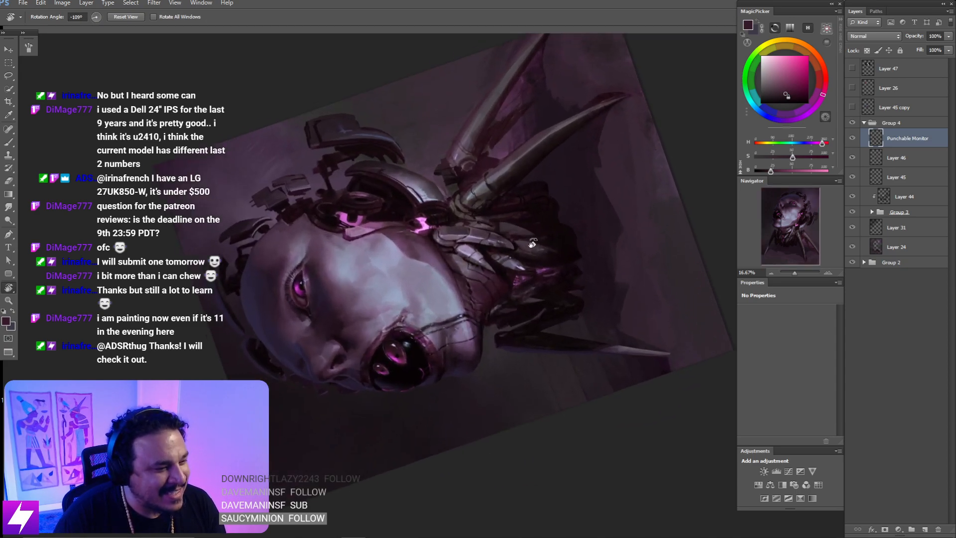
left_click_drag(487, 331, 515, 286)
key("ctrl+plus")
key("b")
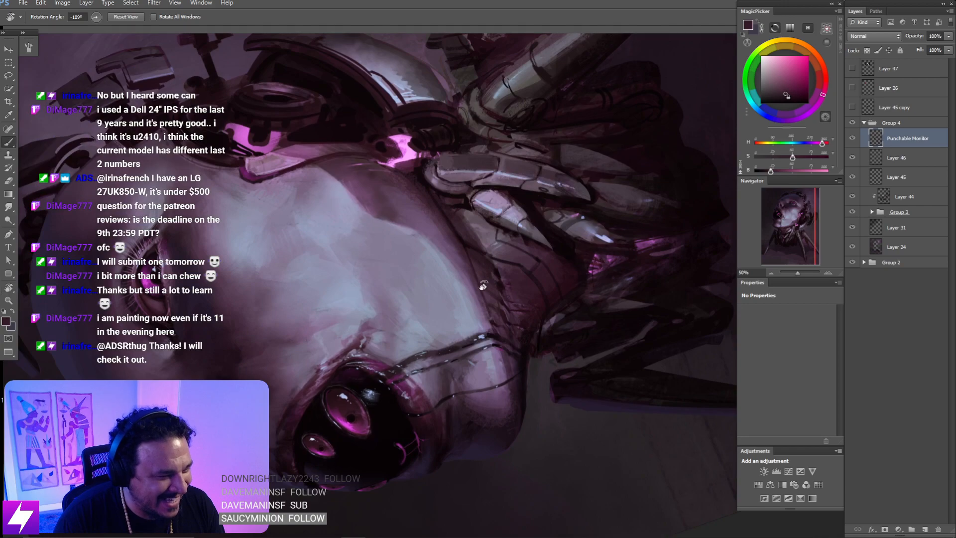
left_click(466, 259, "alt")
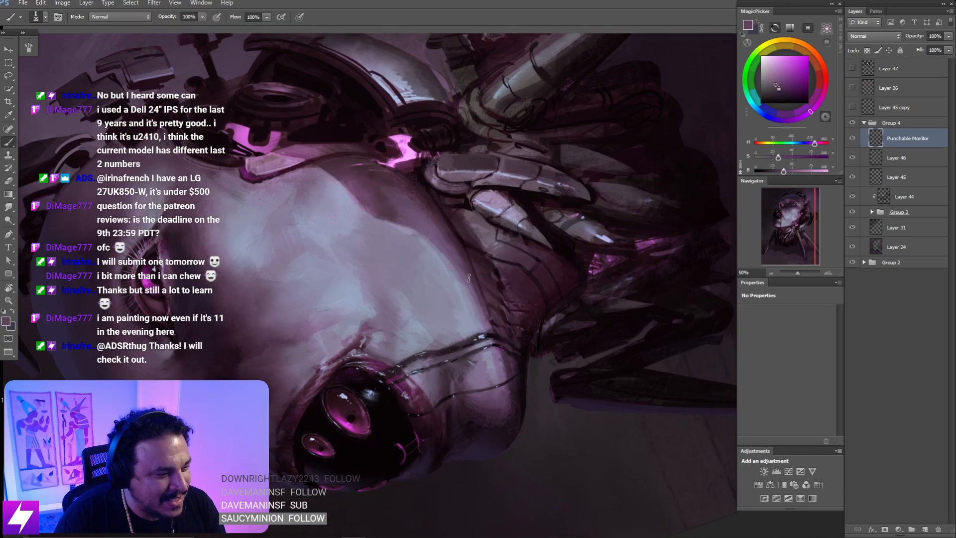
left_click_drag(504, 390, 500, 344)
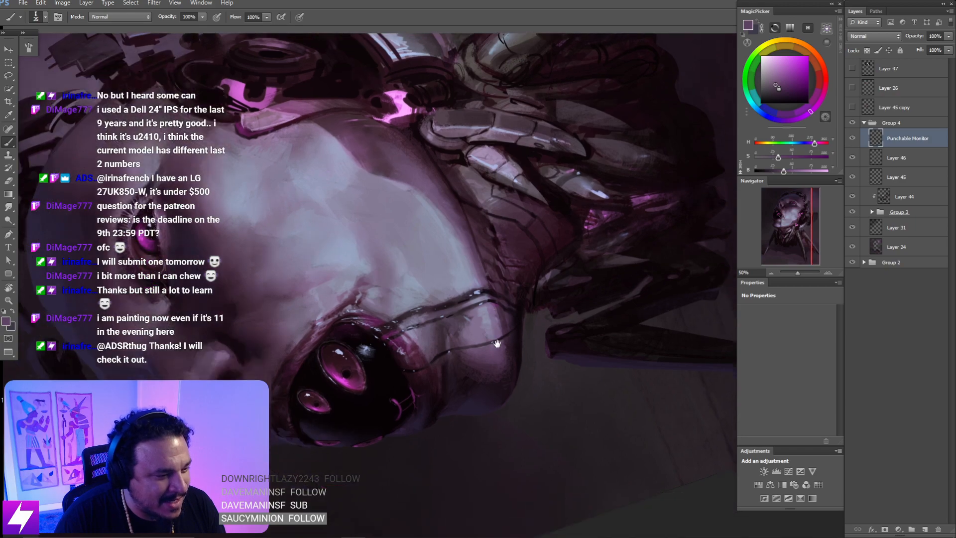
- Tint the chin below the black drip lines with sampled dark and richer purples, using a 40 px brush
left_click(500, 319, "alt")
key("bracketright")
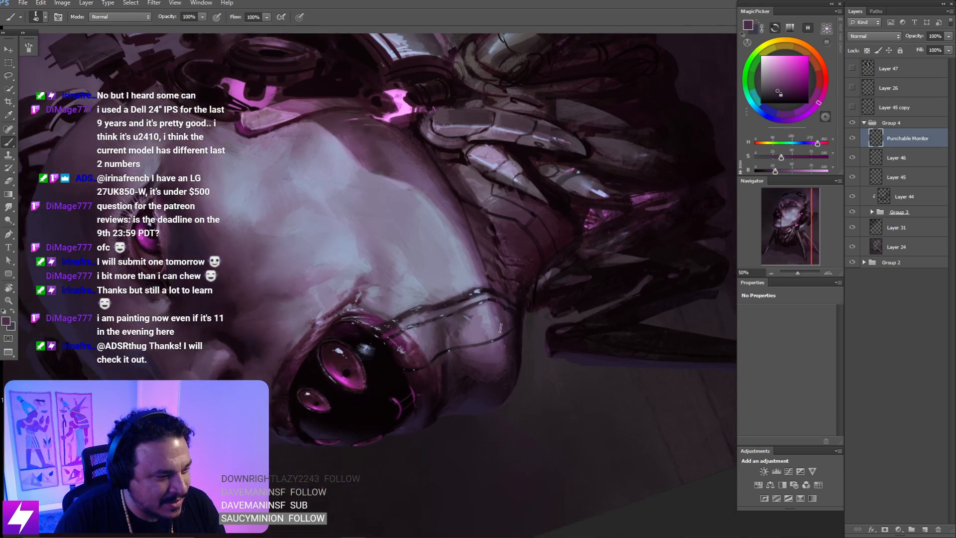
left_click(501, 299, "alt")
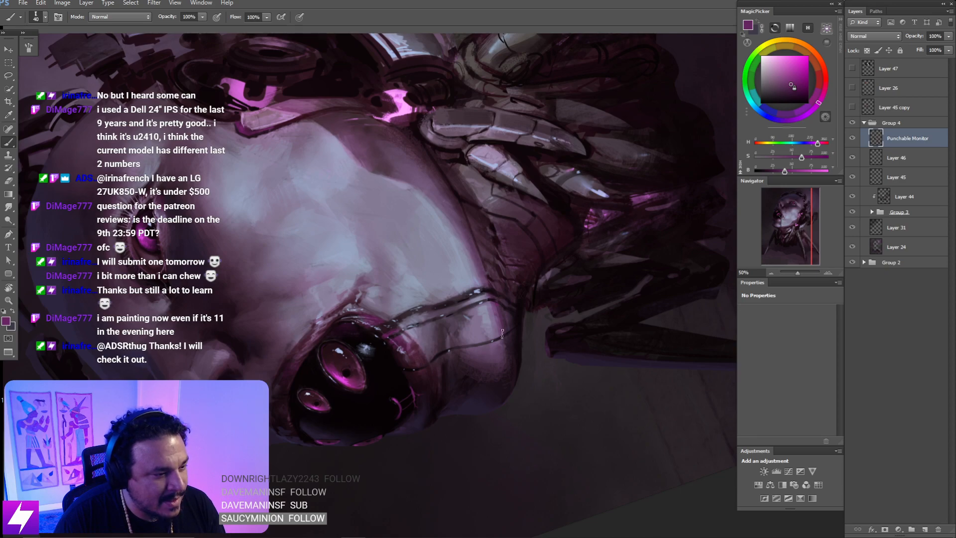
left_click_drag(502, 333, 494, 322)
- Check the whole painting's balance in mirrored and unmirrored view
key("ctrl+minus")
key("ctrl+minus")
key("ctrl+minus")
key("ctrl+minus")
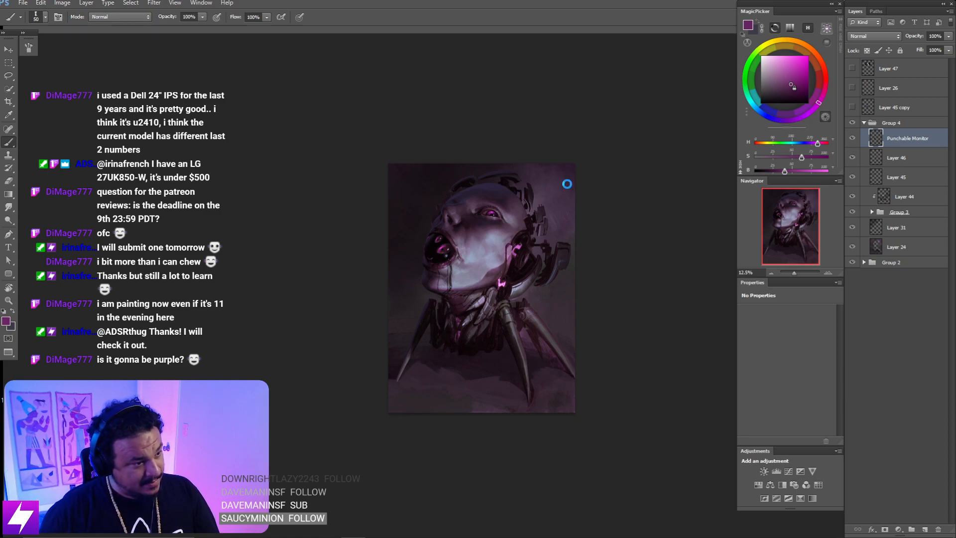
key("ctrl+shift+h")
key("ctrl+shift+h")
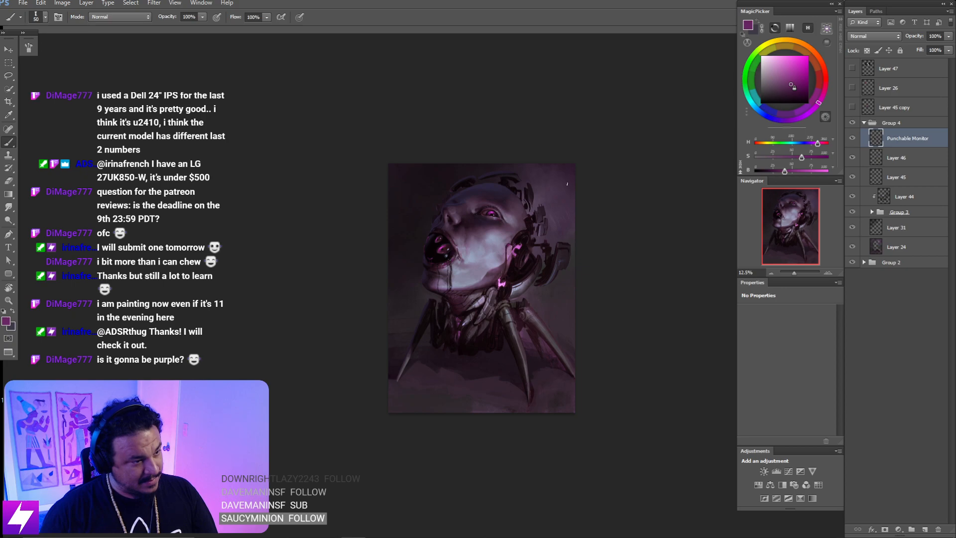
- Shade the temple behind the eye with sampled greyish purple, using a 60 to 100 px brush, and smudge it
key("ctrl+plus")
key("ctrl+plus")
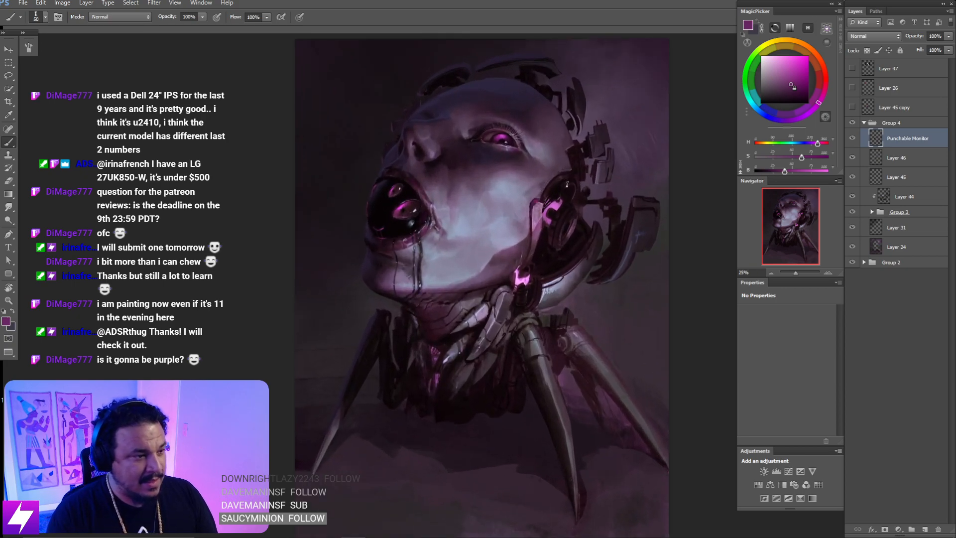
left_click_drag(373, 192, 364, 216)
key("ctrl+plus")
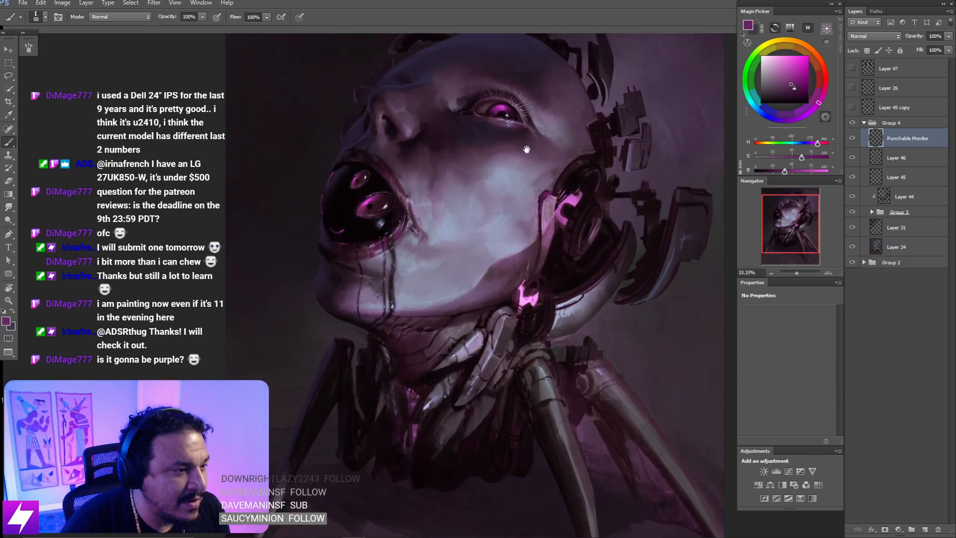
left_click(495, 180, "alt")
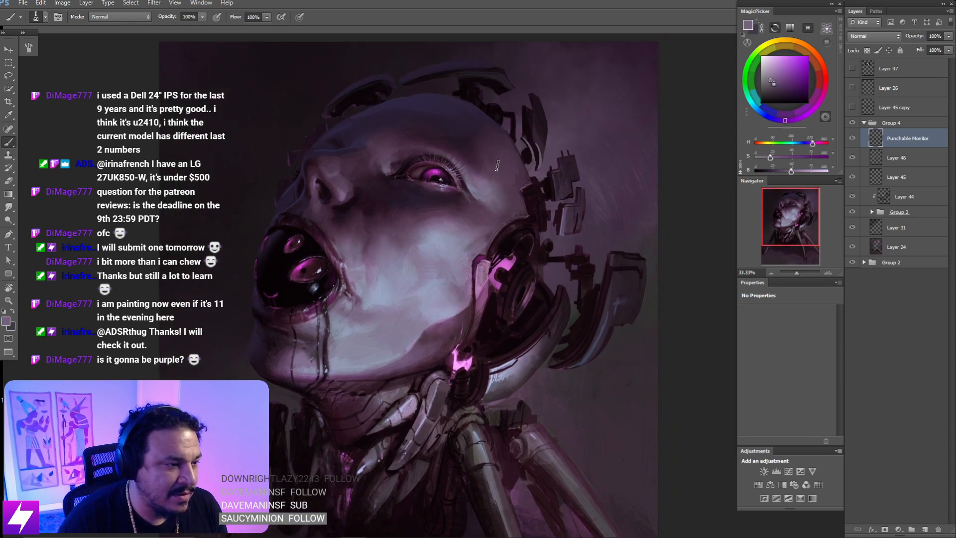
key("bracketright")
key("bracketright")
key("bracketright")
key("bracketright")
key("bracketright")
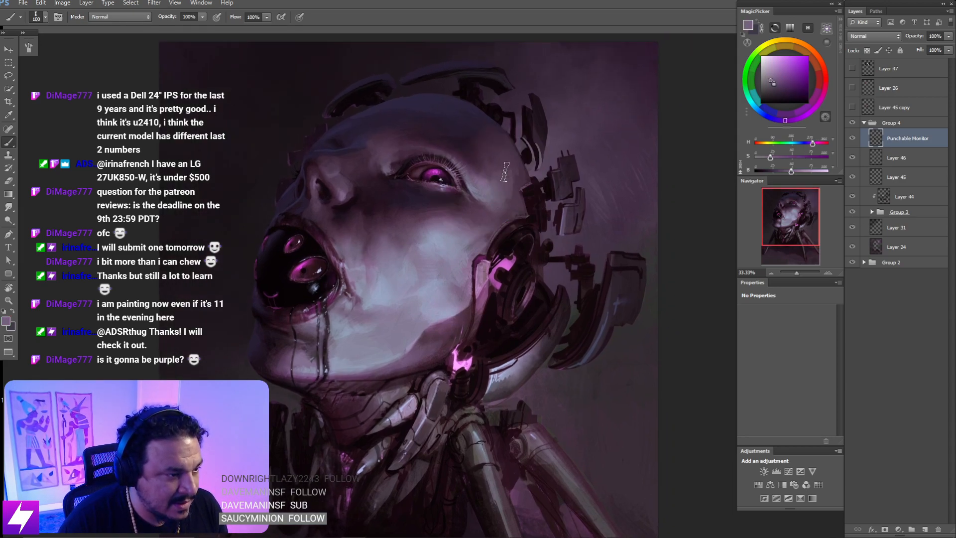
key("bracketright")
key("r")
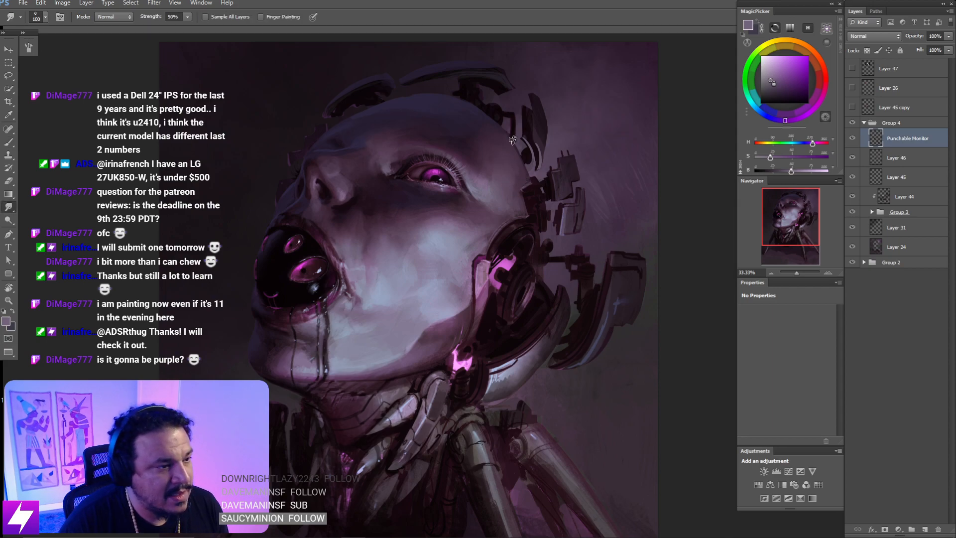
- Lighten the temple beside the ear ring with a sampled blue-grey, using a 125 px brush
key("ctrl+minus")
key("r")
left_click_drag(562, 221, 527, 188)
left_click_drag(519, 185, 546, 187)
left_click_drag(578, 183, 558, 168)
key("ctrl+plus")
mouse_move(525, 114)
left_mouse_down()
mouse_move(515, 171)
mouse_move(497, 184)
mouse_move(498, 154)
mouse_move(507, 172)
left_mouse_up()
key("b")
left_click(507, 199, "alt")
left_click_drag(538, 137, 526, 167)
- Lasso the temple strip beside the ear ring and paint its edge with sampled mauve and blue-grey, using a 70 to 60 px brush
key("l")
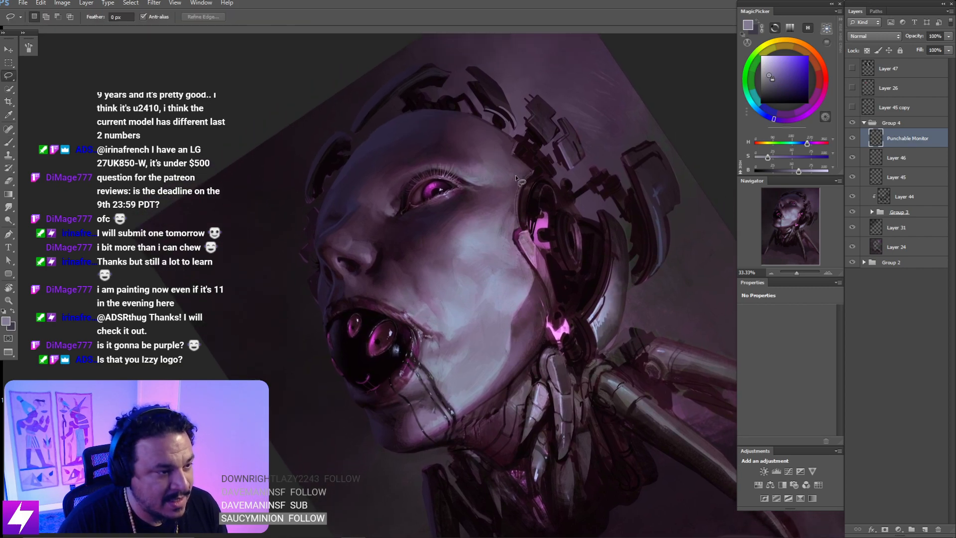
left_click_drag(525, 248, 520, 166)
key("b")
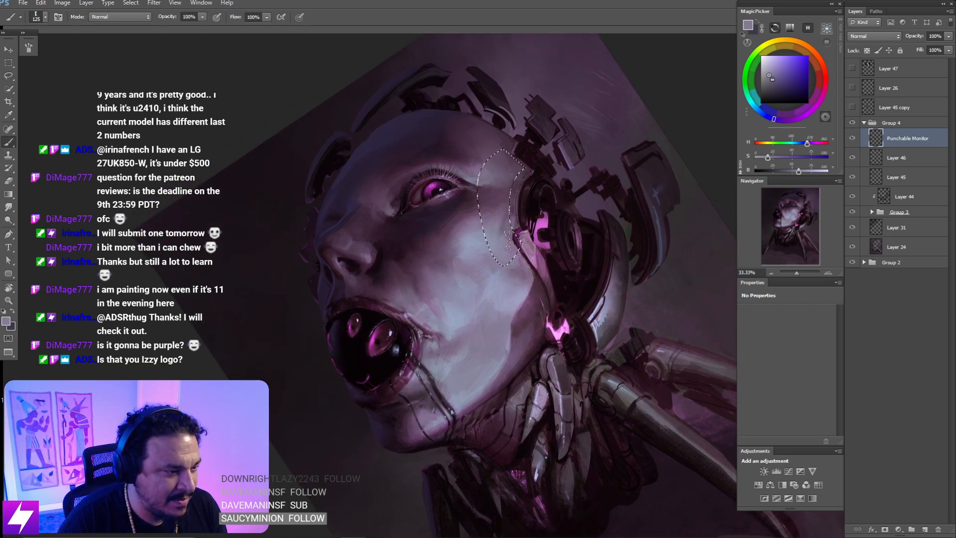
left_click(513, 248, "alt")
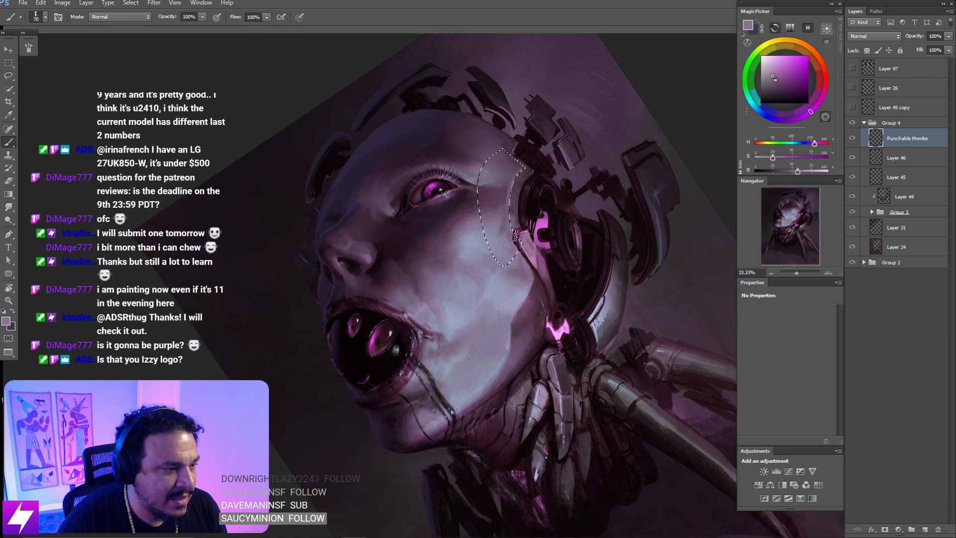
left_click(497, 223, "alt")
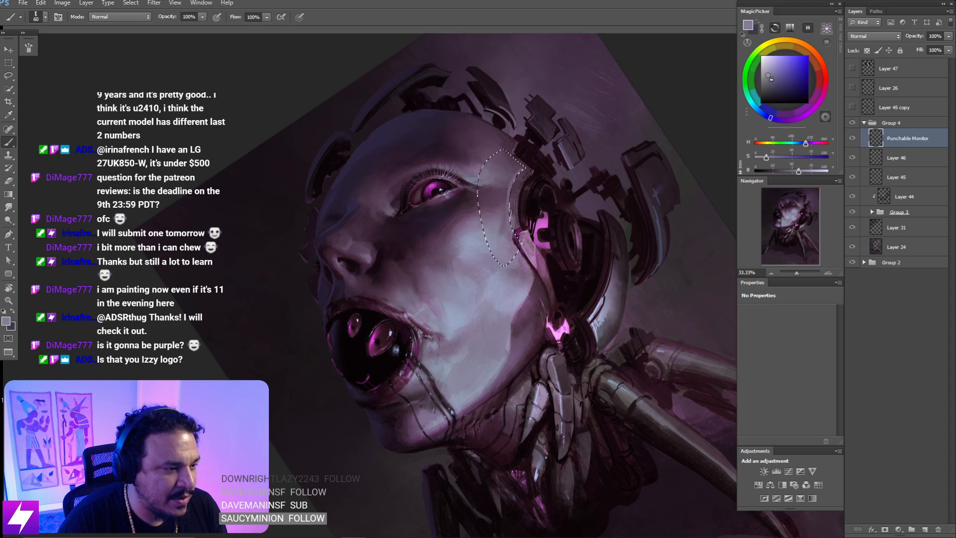
- Refine the thin light rim along the selected temple edge with a 25 px blue-grey brush, and deselect
key("e")
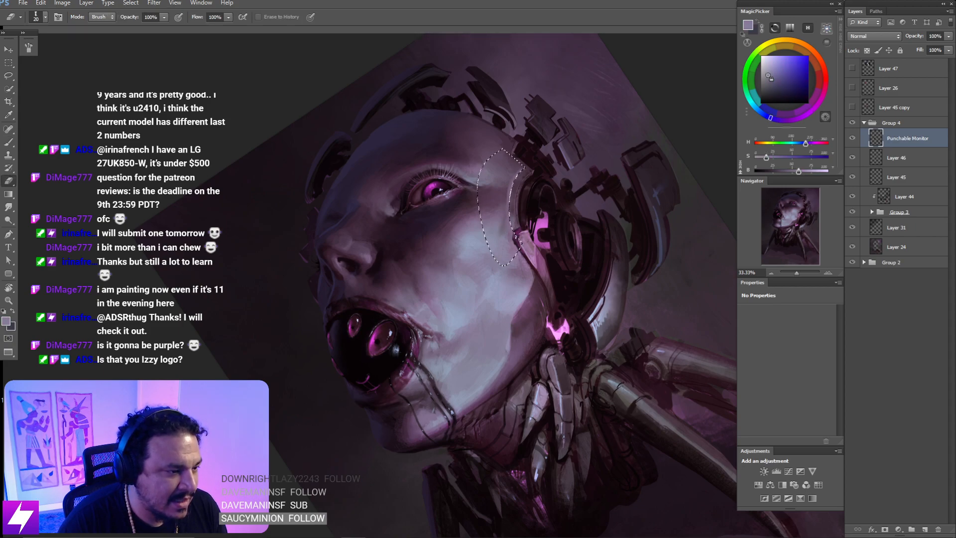
key("b")
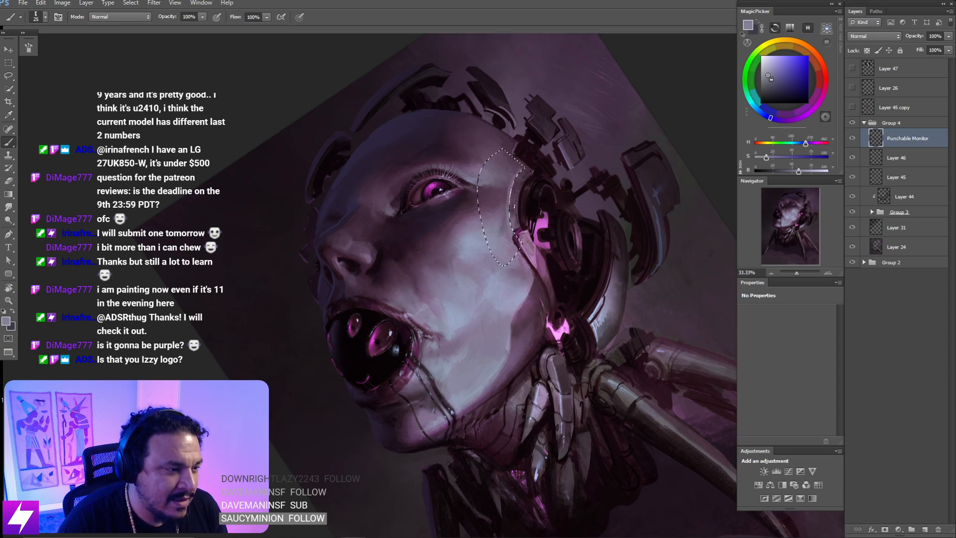
left_click_drag(517, 187, 517, 196)
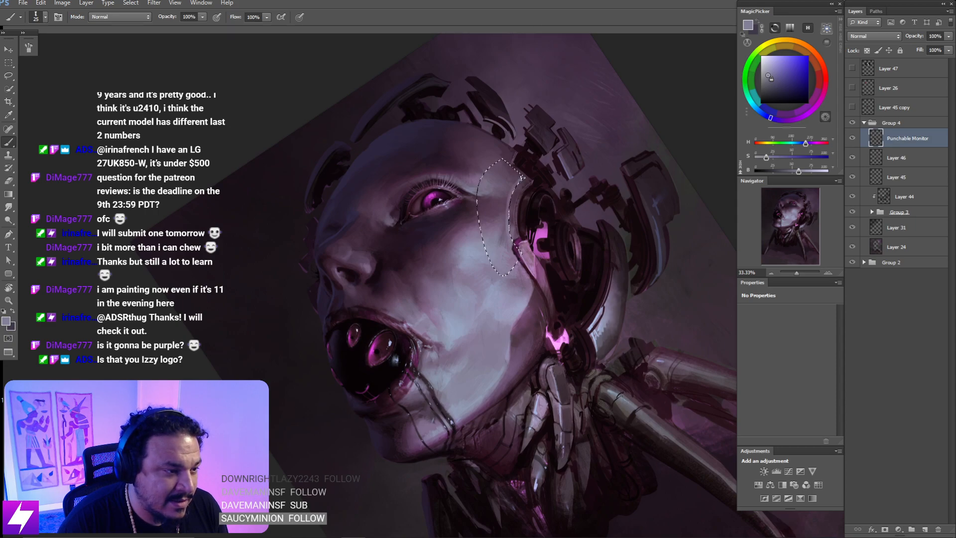
key("ctrl+d")
key("Escape")
key("ctrl+minus")
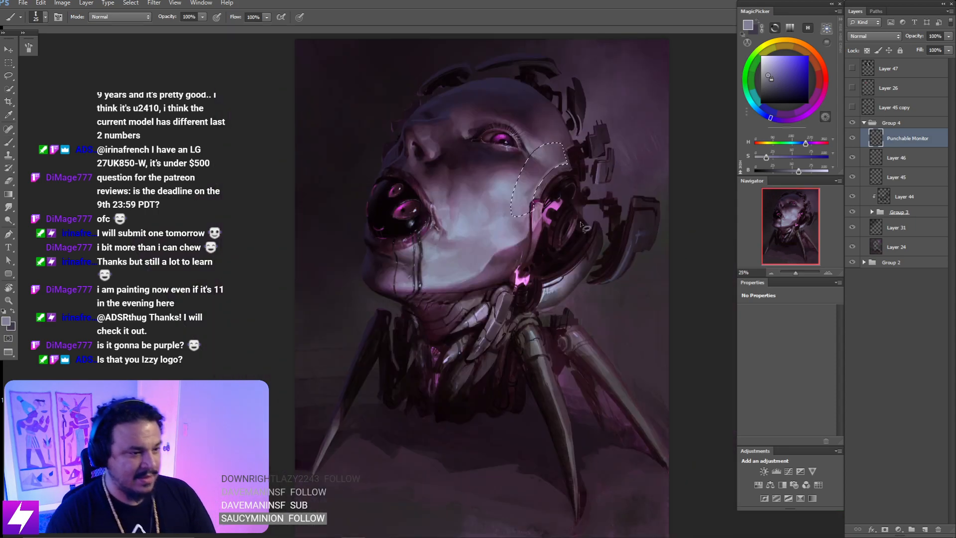
key("l")
key("ctrl+minus")
key("ctrl+minus")
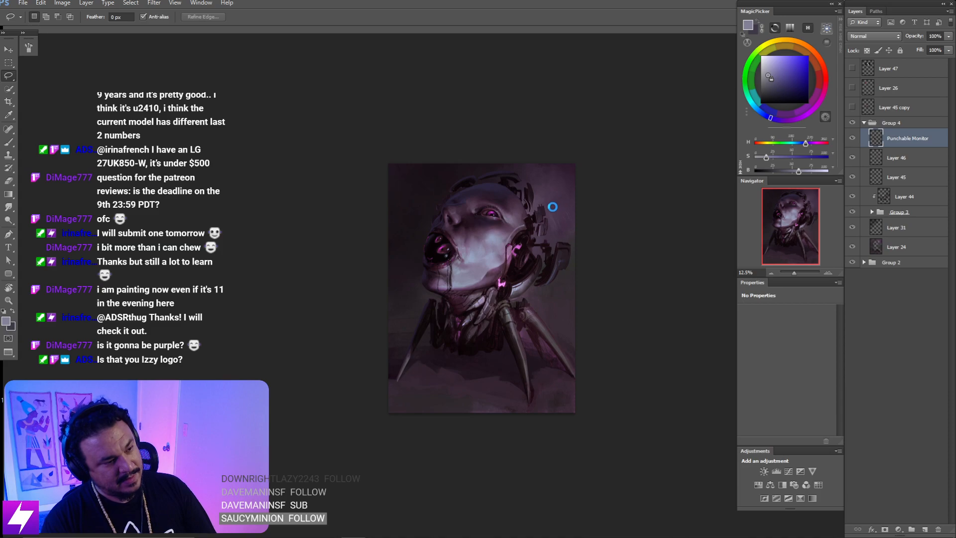
- Mirror the canvas and examine the head and ear machinery from rotated views
key("ctrl+shift+h")
key("ctrl+plus")
key("ctrl+plus")
key("r")
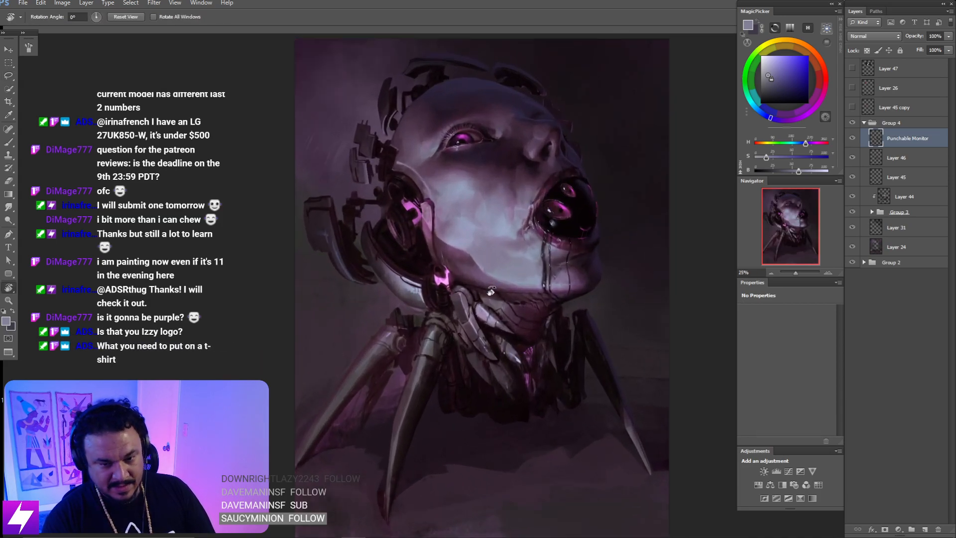
mouse_move(491, 294)
left_mouse_down()
mouse_move(557, 237)
mouse_move(540, 183)
mouse_move(497, 112)
left_mouse_up()
key("ctrl+plus")
left_click_drag(492, 173, 482, 192)
left_click_drag(428, 293, 433, 184)
left_click_drag(415, 249, 458, 194)
key("b")
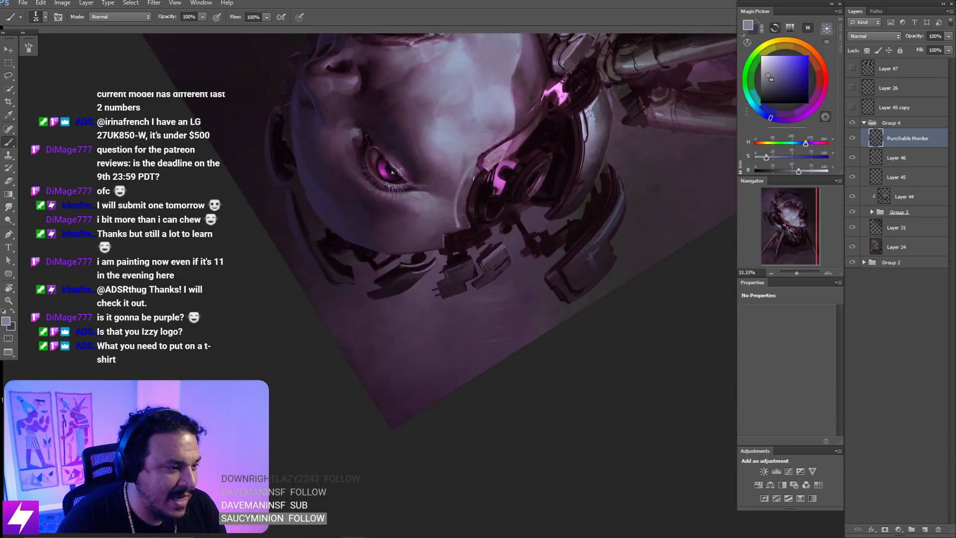
key("l")
key("ctrl+0")
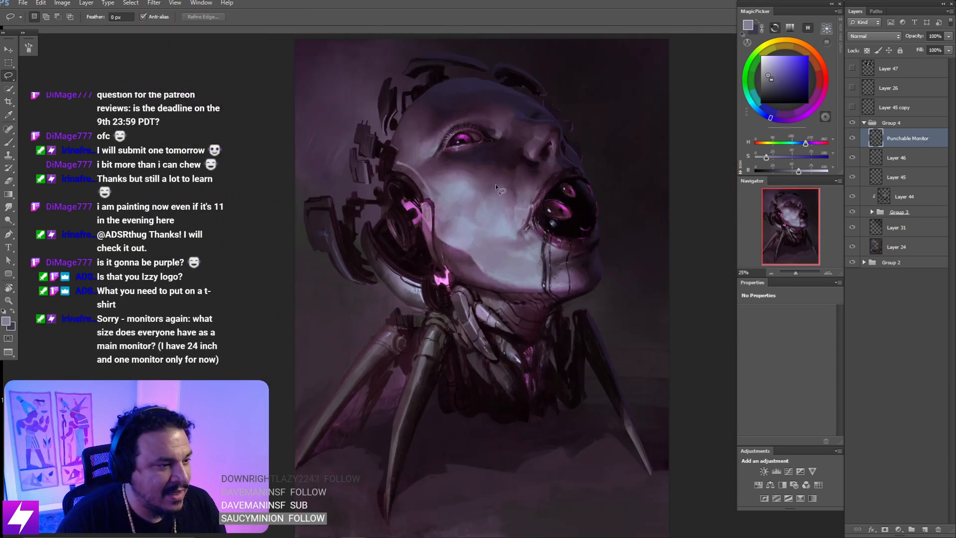
- Extend the thin rim around the temple above the ear ring with sampled mauve, using a 15 px brush
left_click_drag(441, 192, 498, 230)
key("r")
mouse_move(434, 163)
left_mouse_down()
mouse_move(492, 152)
mouse_move(505, 160)
mouse_move(501, 176)
left_mouse_up()
key("ctrl+plus")
key("b")
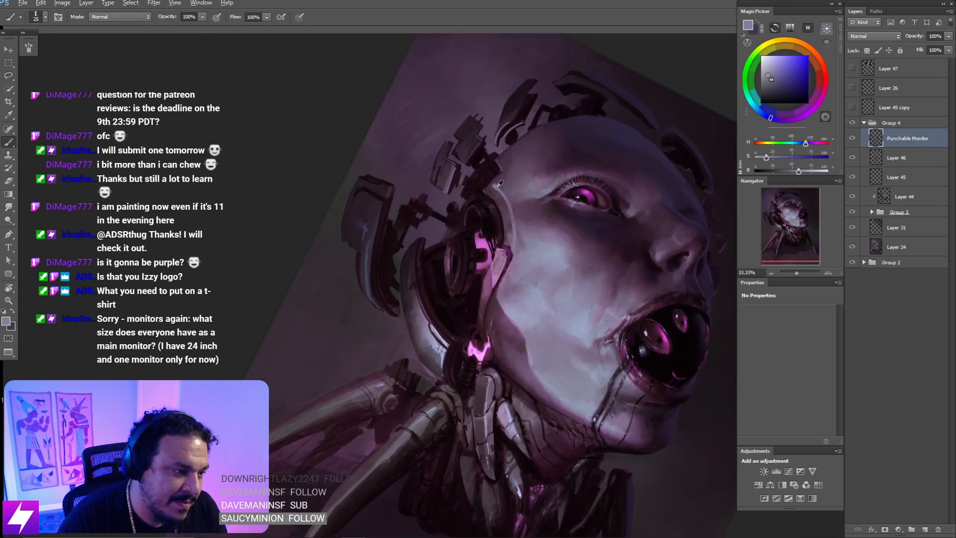
left_click(498, 184, "alt")
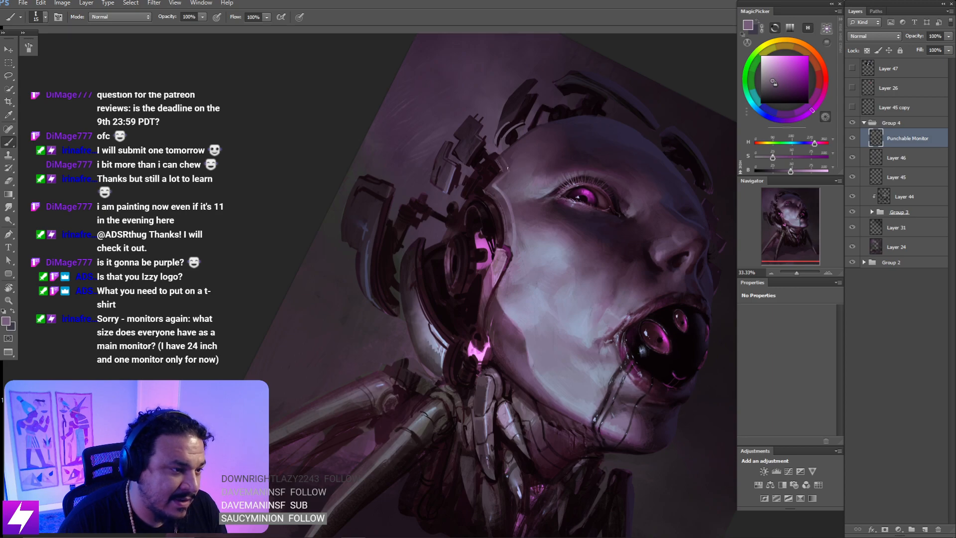
- Review the whole painting and switch to a different brush preset for detailing the temple and ear machinery
key("ctrl+minus")
key("ctrl+minus")
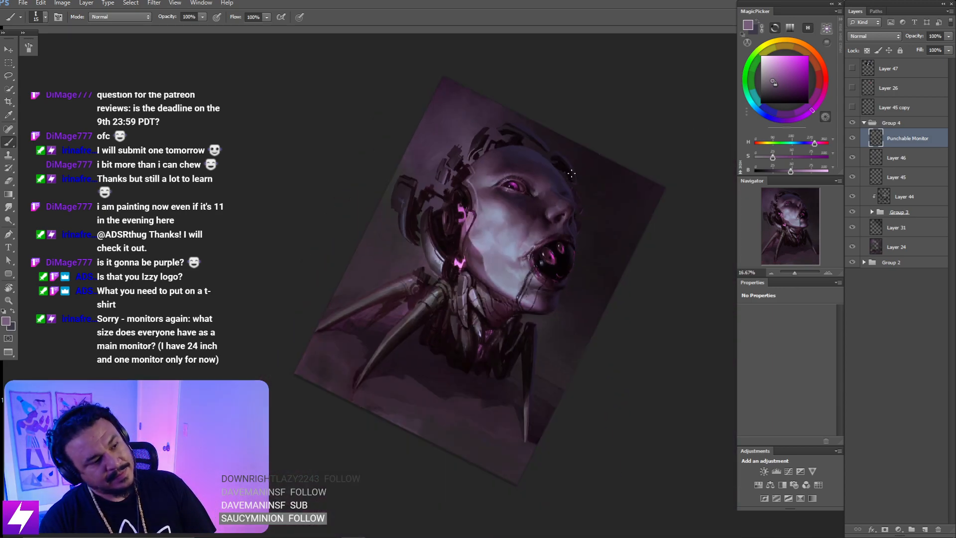
key("Escape")
key("r")
left_click_drag(531, 211, 481, 250)
key("ctrl+plus")
key("b")
right_click(324, 189)
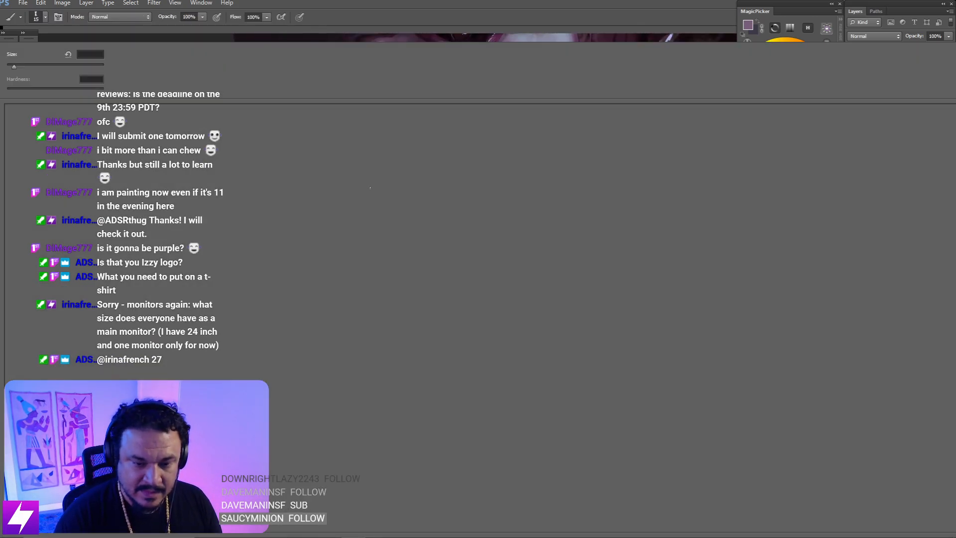
double_click(55, 236)
left_click_drag(487, 173, 418, 172)
- Clean up the pointed corner of the pink panel beside the ear ring with a 20 px eraser
key("r")
left_click_drag(498, 236, 508, 144)
left_click_drag(481, 115, 515, 142)
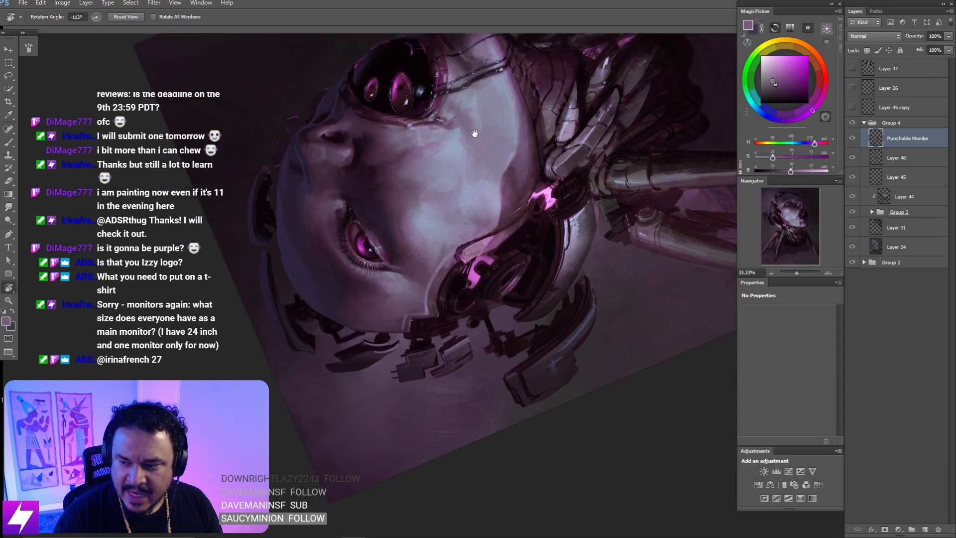
left_click_drag(517, 187, 507, 186)
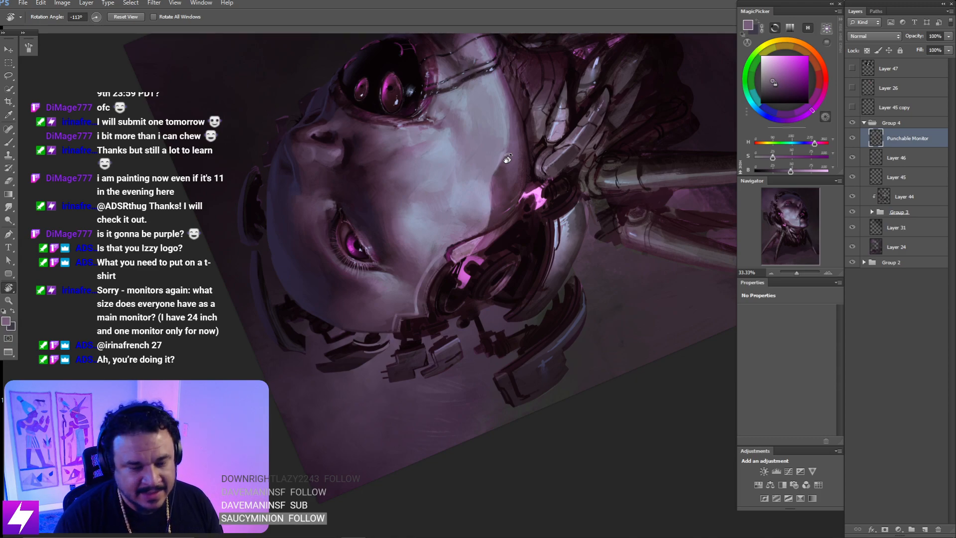
left_click_drag(449, 284, 481, 315)
left_click_drag(645, 234, 604, 180)
key("ctrl+plus")
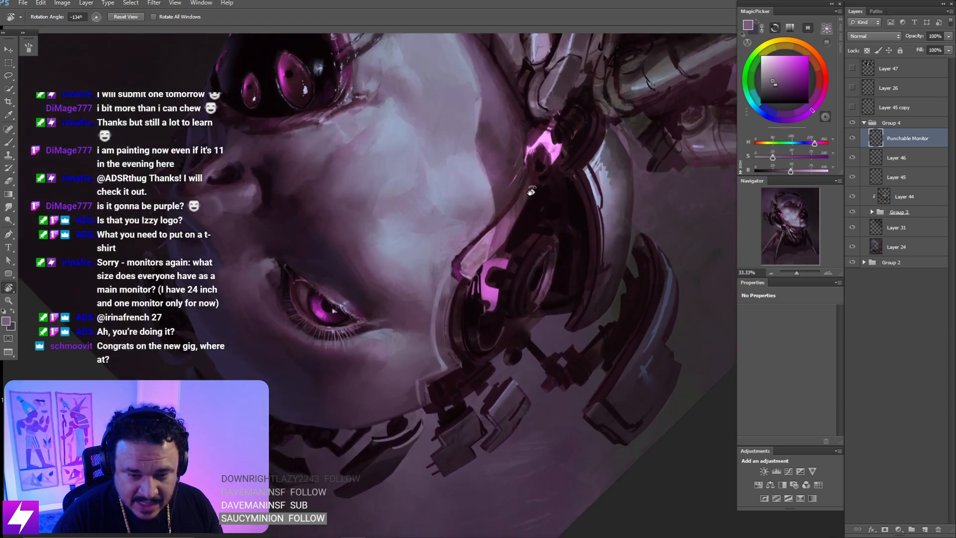
mouse_move(540, 228)
left_mouse_down()
mouse_move(537, 246)
mouse_move(544, 229)
mouse_move(535, 236)
left_mouse_up()
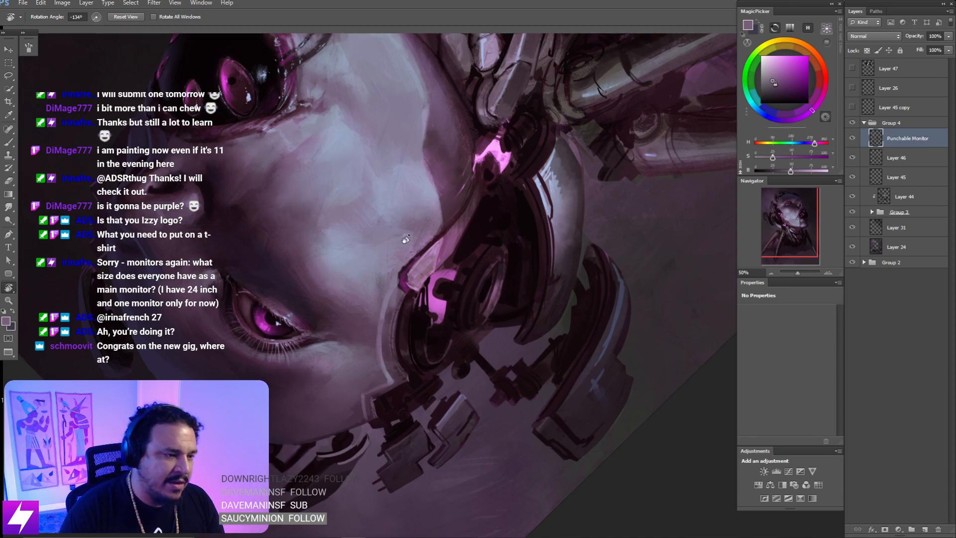
left_click_drag(410, 282, 406, 282)
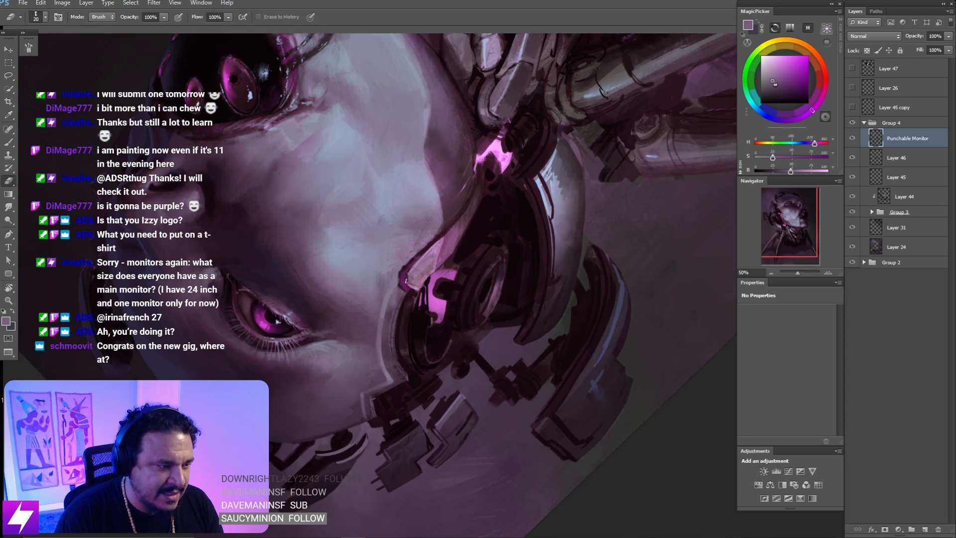
key("Escape")
key("ctrl+minus")
key("ctrl+minus")
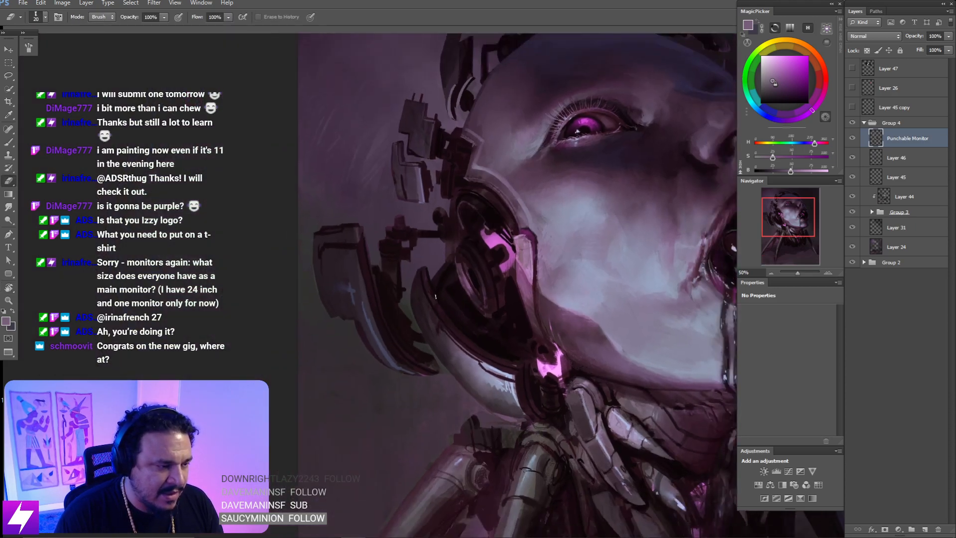
- Sample dark maroon beside the temple rim and touch up the rim's edge along the ear ring with a 30 px brush
key("r")
left_click_drag(438, 196, 472, 196)
key("Escape")
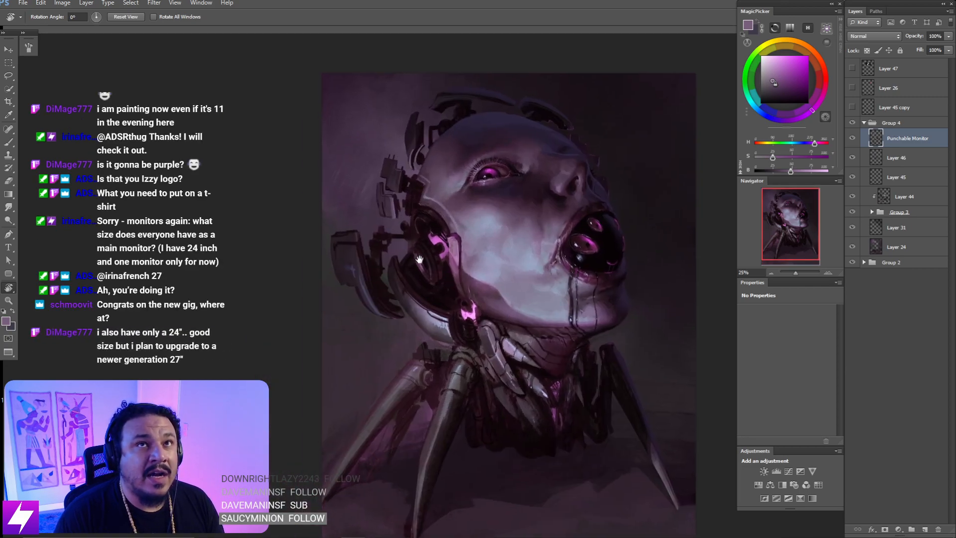
left_click_drag(405, 245, 563, 244)
key("ctrl+=")
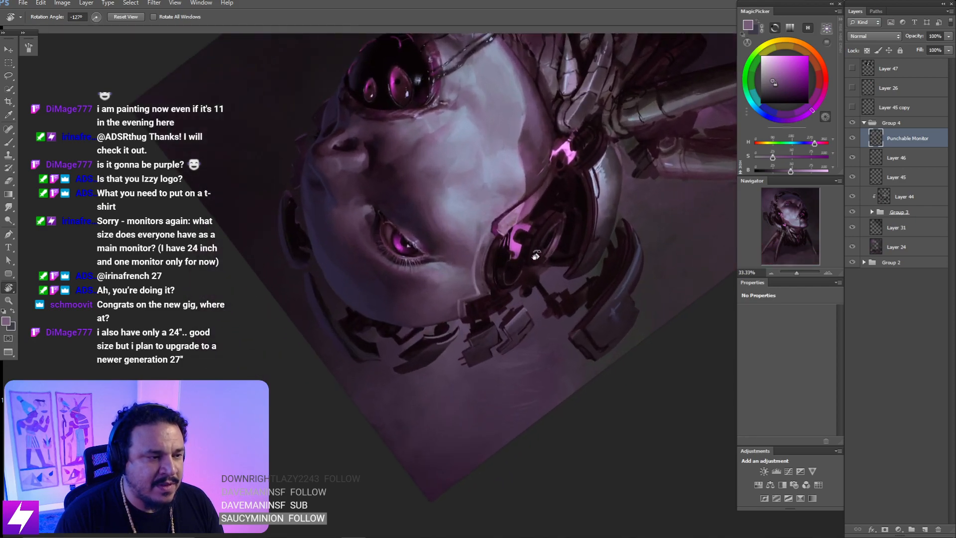
left_click_drag(512, 267, 545, 231)
key("ctrl+=")
left_click_drag(502, 260, 522, 224)
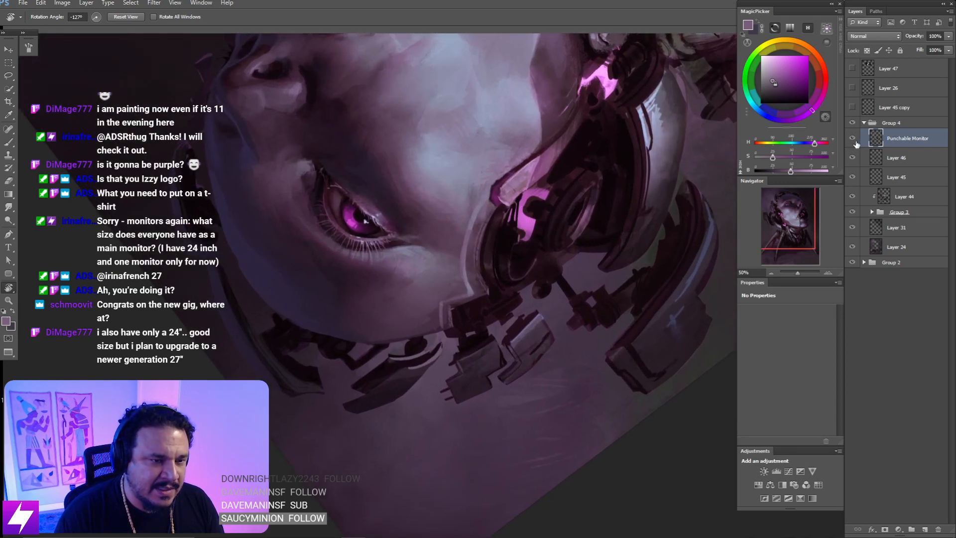
key("b")
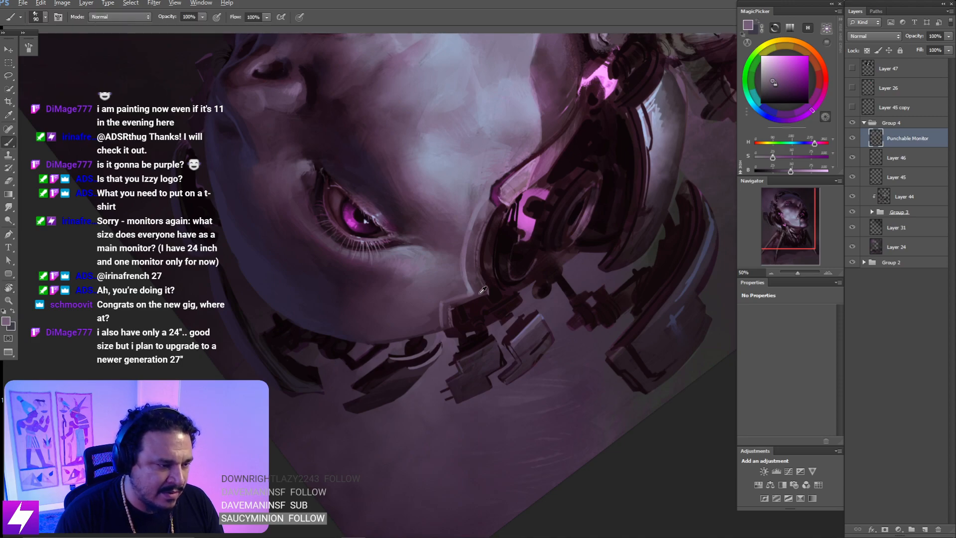
left_click(470, 255, "alt")
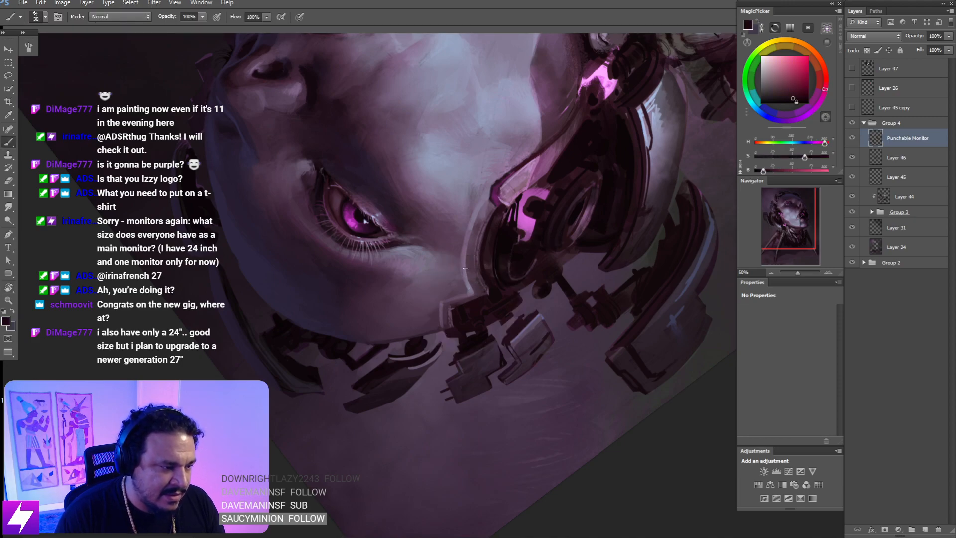
key("Escape")
key("ctrl+minus")
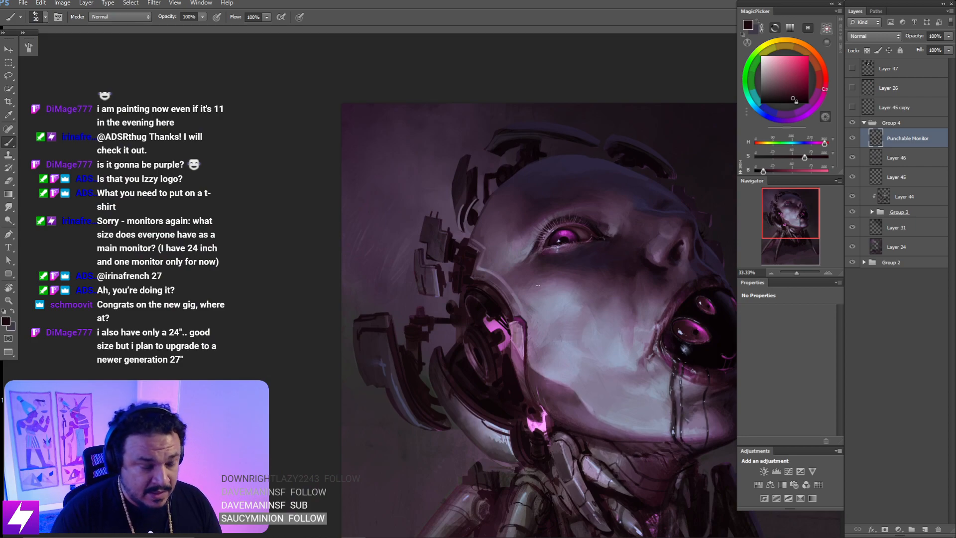
- Sample dark mauve at the temple rim's upper corner and refine that corner with a 20 px brush
left_click_drag(477, 283, 515, 255)
left_click(516, 247, "alt")
key("bracketleft")
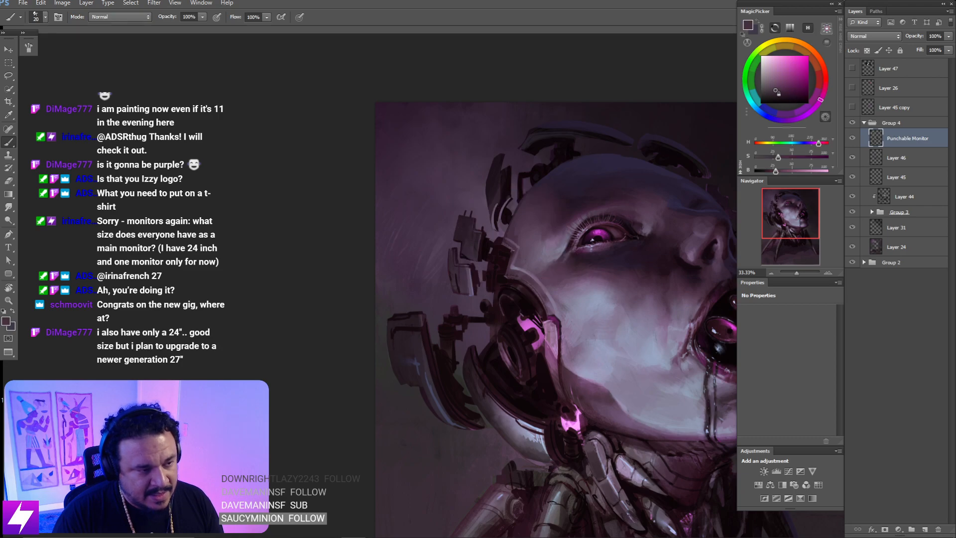
key("ctrl+minus")
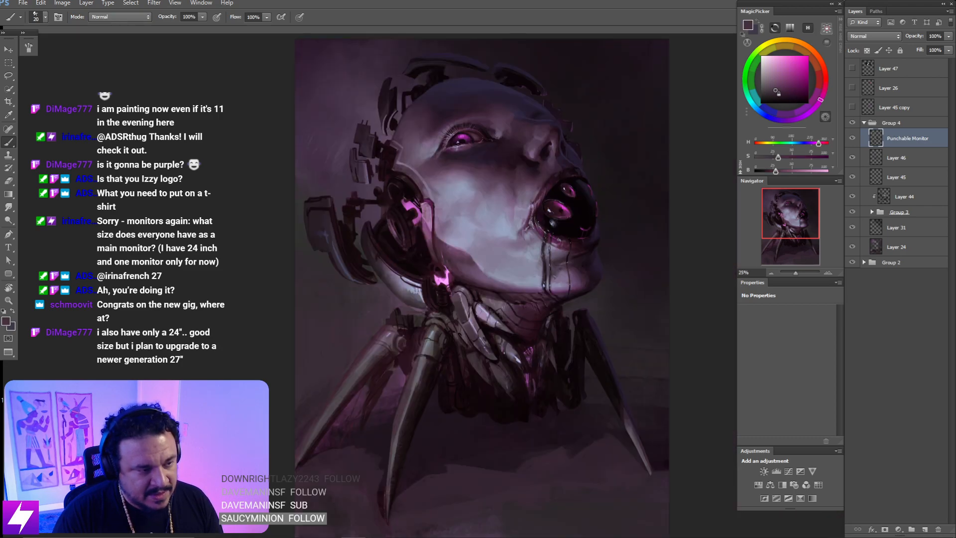
- Sample deep purple from the pointed corner of the pink panel beside the ear ring for the 20 px brush
key("r")
left_click_drag(508, 241, 436, 257)
left_click_drag(455, 311, 546, 264)
mouse_move(538, 321)
left_mouse_down()
mouse_move(546, 300)
mouse_move(516, 233)
left_mouse_up()
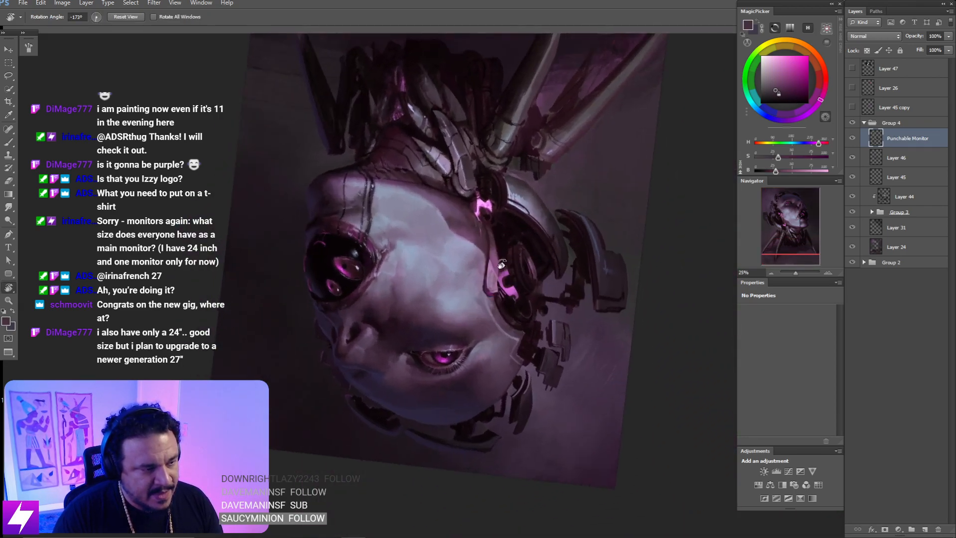
key("ctrl+plus")
key("ctrl+plus")
left_click_drag(514, 279, 503, 248)
key("b")
left_click(492, 275, "alt")
left_click(497, 273, "alt")
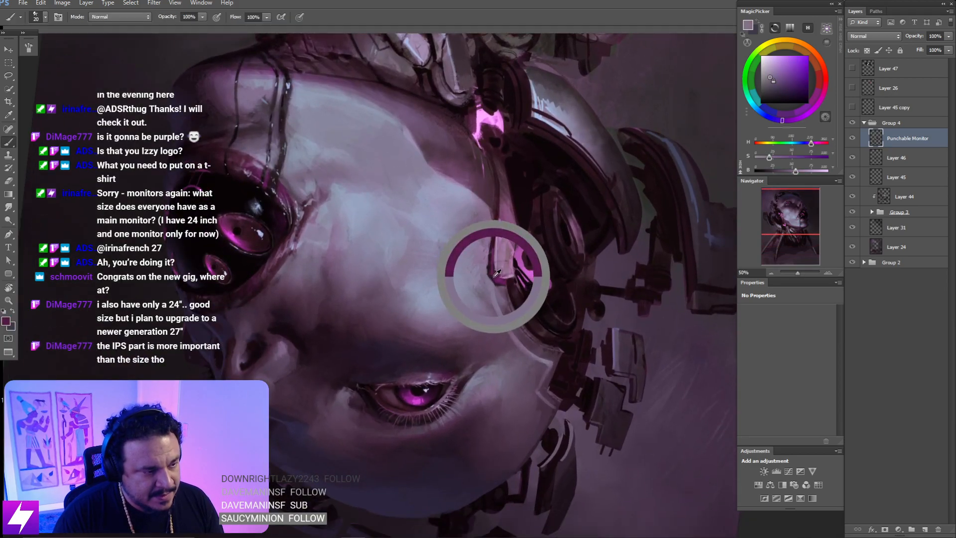
- Undo the last brush stroke around the temple rim beside the ear ring
key("h")
left_click(500, 241)
key("r")
left_click_drag(507, 379, 459, 140)
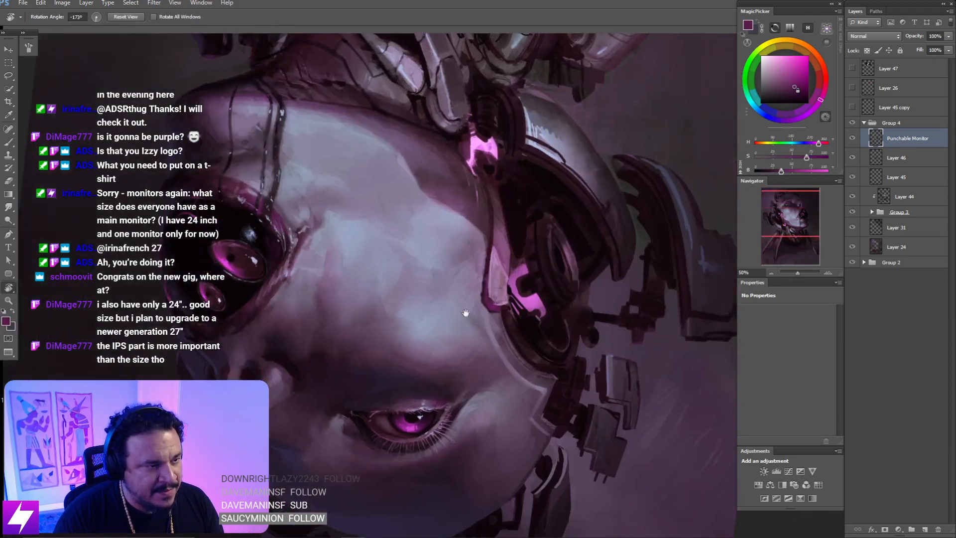
left_click_drag(465, 314, 427, 226)
left_click_drag(568, 147, 498, 189)
key("b")
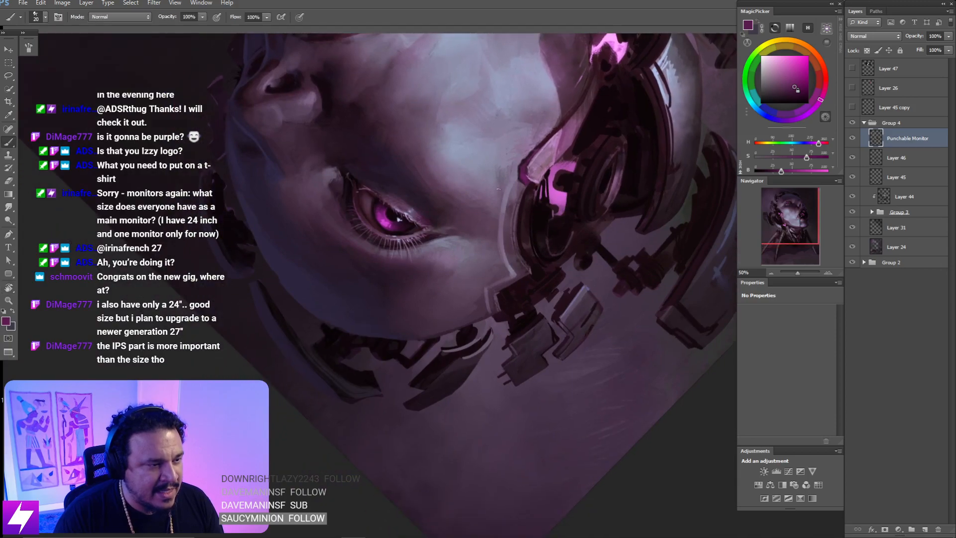
key("ctrl+alt+z")
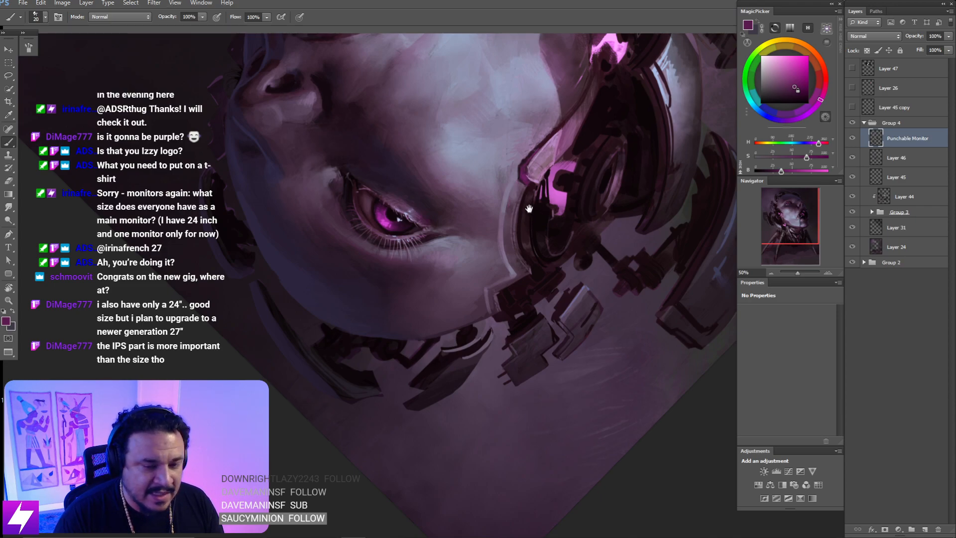
left_click_drag(529, 209, 545, 181)
key("b")
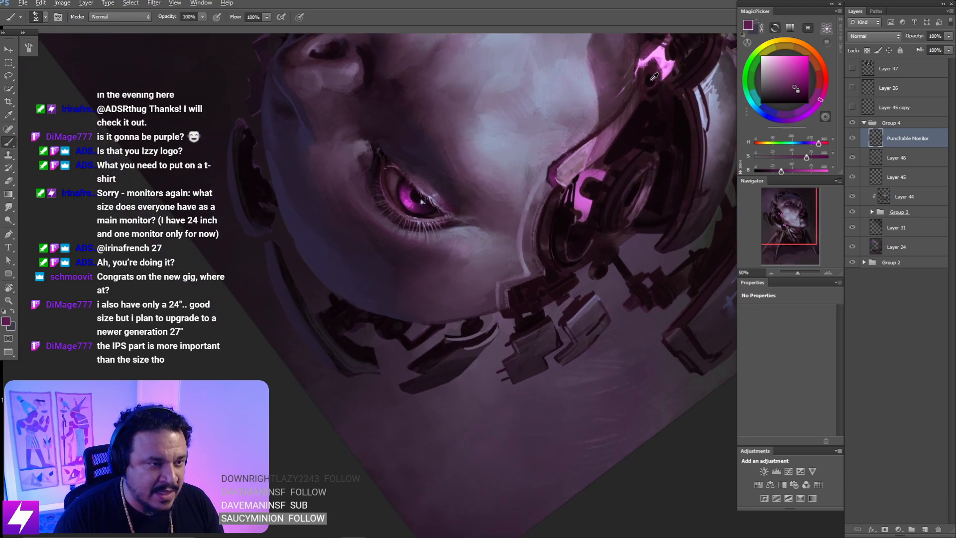
- Sample muted magenta and paint along the temple rim beside the ear ring with a 30 px brush
left_click_drag(654, 76, 658, 72)
left_click_drag(525, 248, 539, 209)
left_click_drag(587, 233, 536, 198)
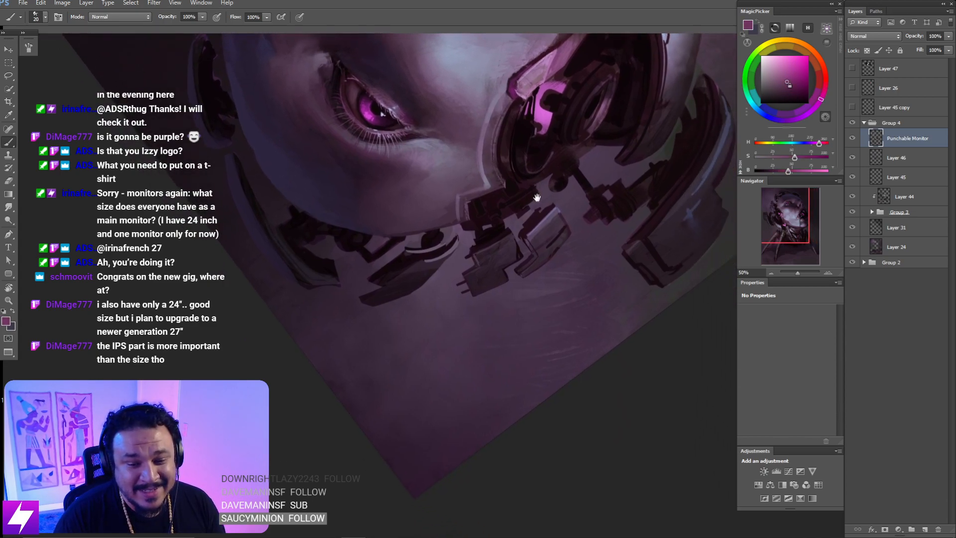
mouse_move(485, 172)
left_mouse_down()
mouse_move(512, 231)
mouse_move(511, 266)
left_mouse_up()
left_click_drag(505, 229, 513, 221)
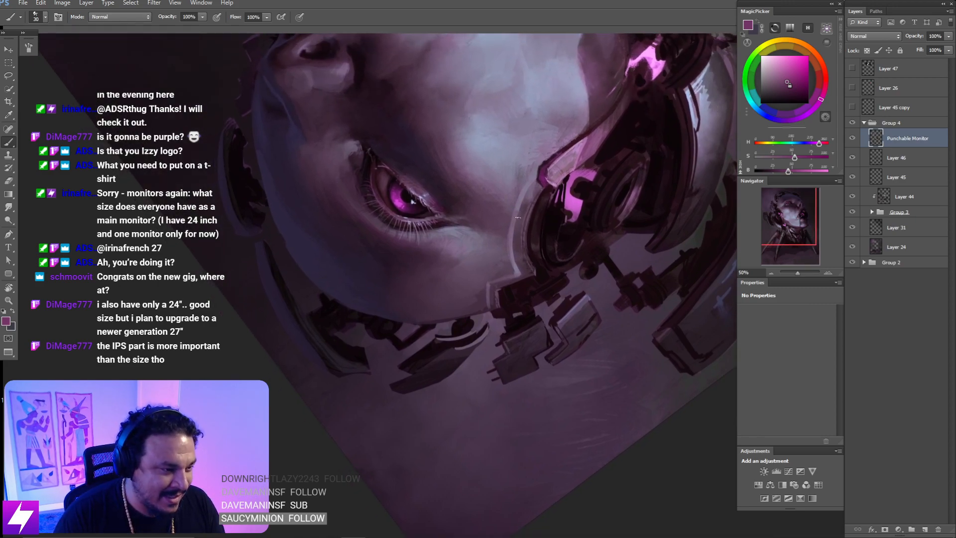
left_click_drag(518, 222, 518, 195)
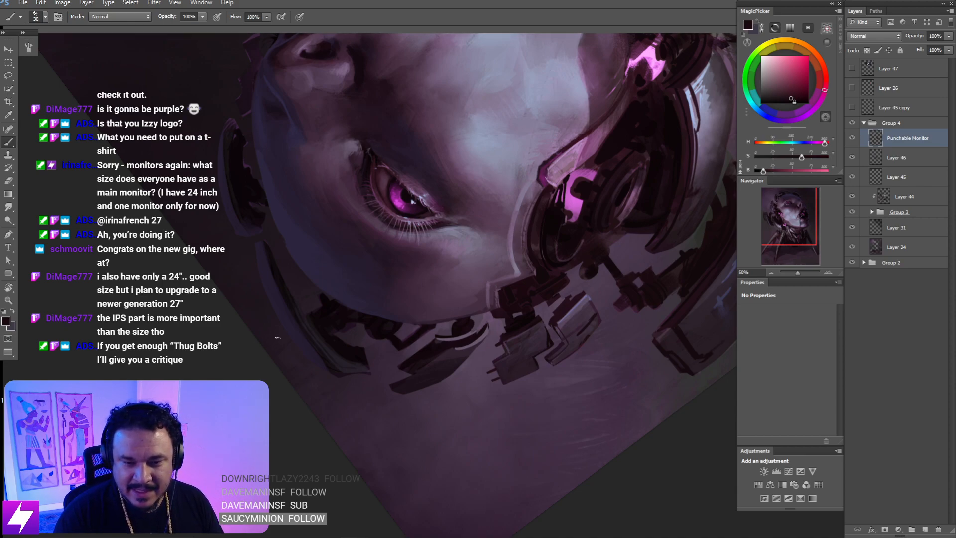
- Reduce the brush size and paint a short dark line on the ear plate's rim beside the pink panel
key("space")
left_click_drag(508, 224, 460, 267)
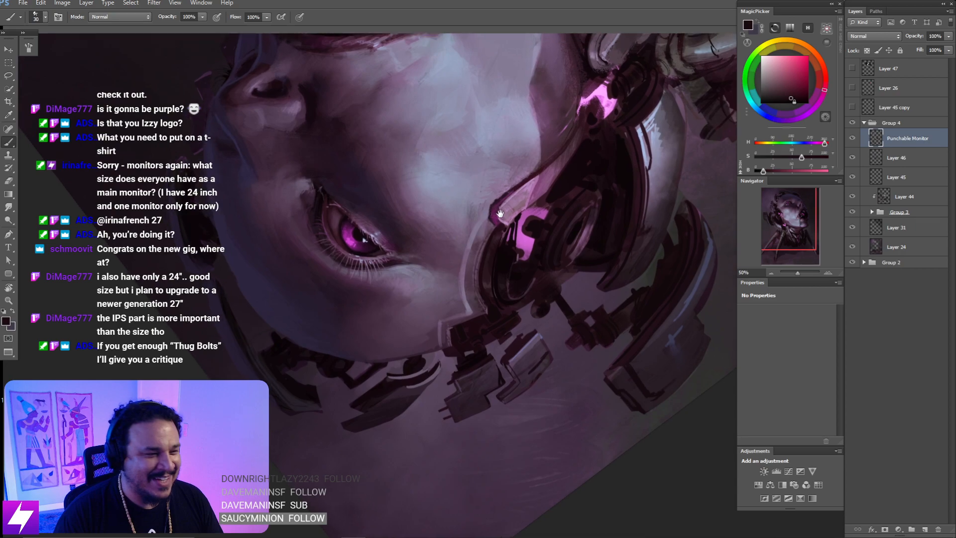
left_click_drag(466, 224, 505, 190)
key("r")
left_click_drag(591, 211, 589, 147)
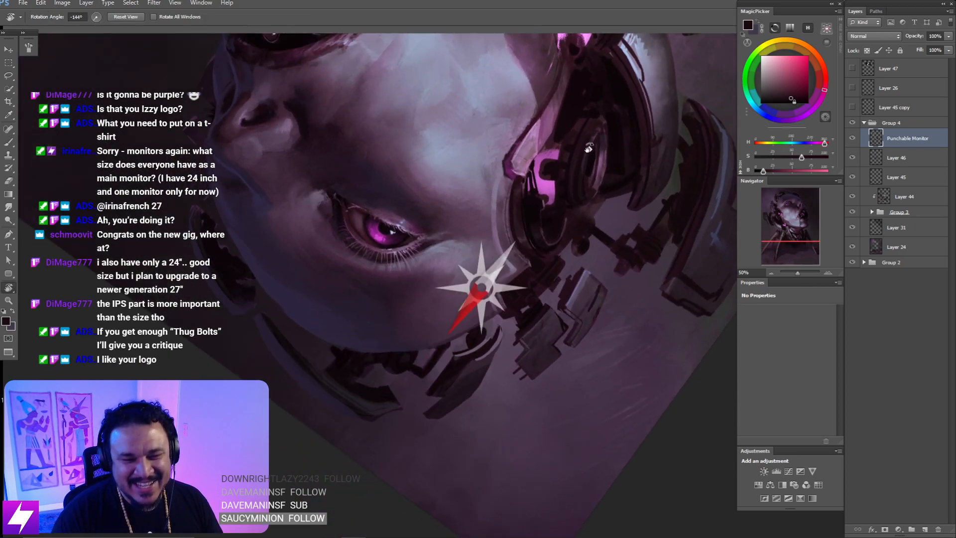
key("space")
left_click_drag(602, 187, 580, 237)
left_click_drag(499, 233, 537, 215)
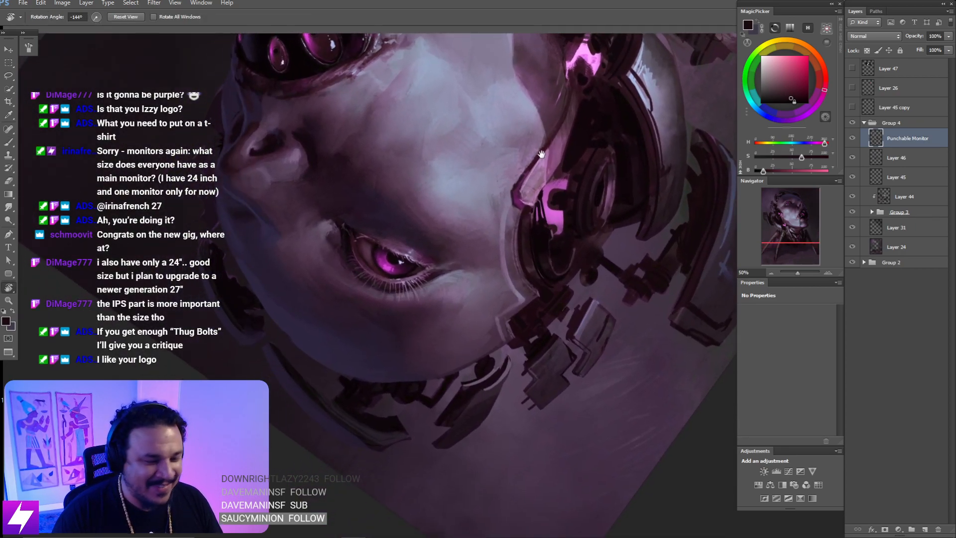
left_click(579, 222, "ctrl")
left_click_drag(547, 249, 578, 205)
mouse_move(625, 174)
left_mouse_down()
mouse_move(563, 203)
mouse_move(543, 198)
mouse_move(561, 191)
left_mouse_up()
left_click_drag(509, 225, 478, 214)
key("b")
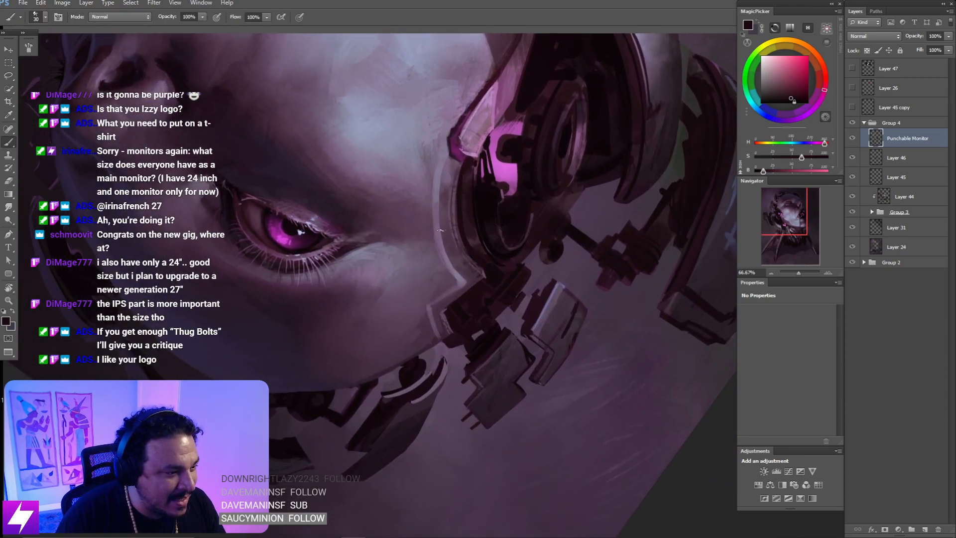
key("bracketleft")
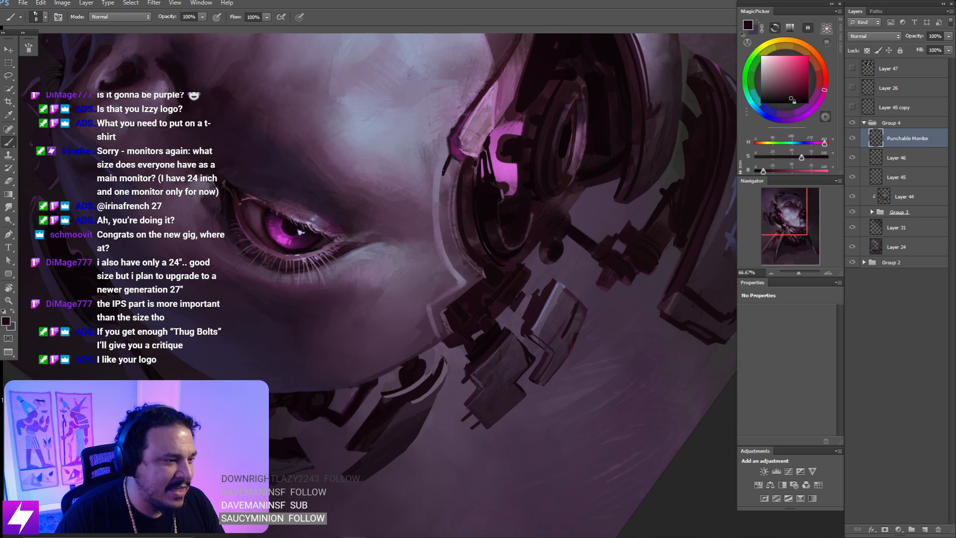
- Examine the whole painting for overall balance in both its normal and mirrored orientations
key("Escape")
key("ctrl+minus")
key("ctrl+minus")
key("ctrl+minus")
key("ctrl+minus")
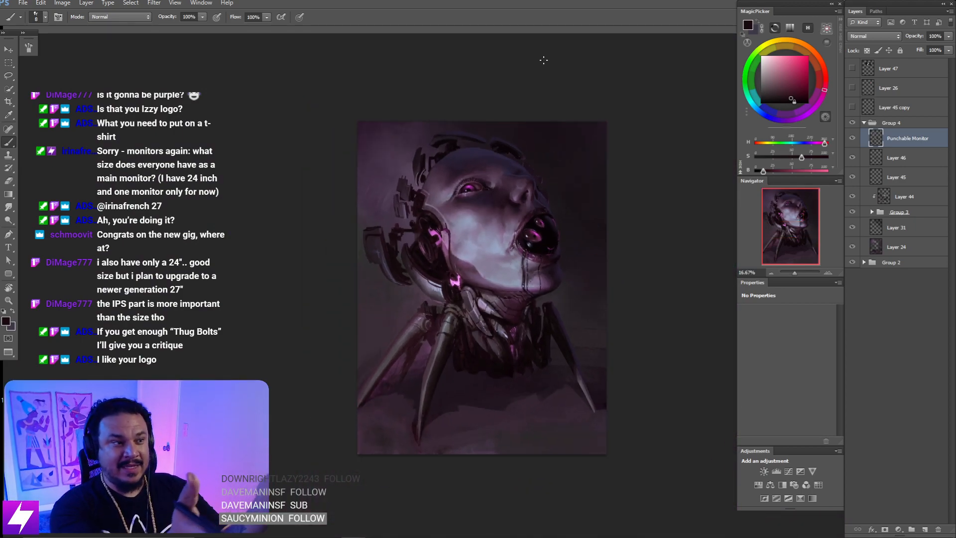
key("ctrl+plus")
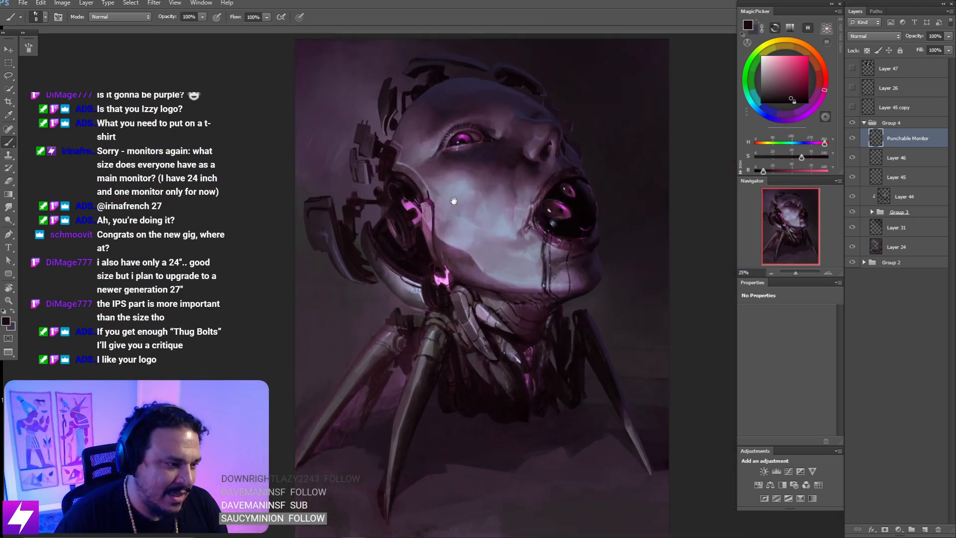
key("r")
left_click_drag(483, 226, 506, 232)
key("Escape")
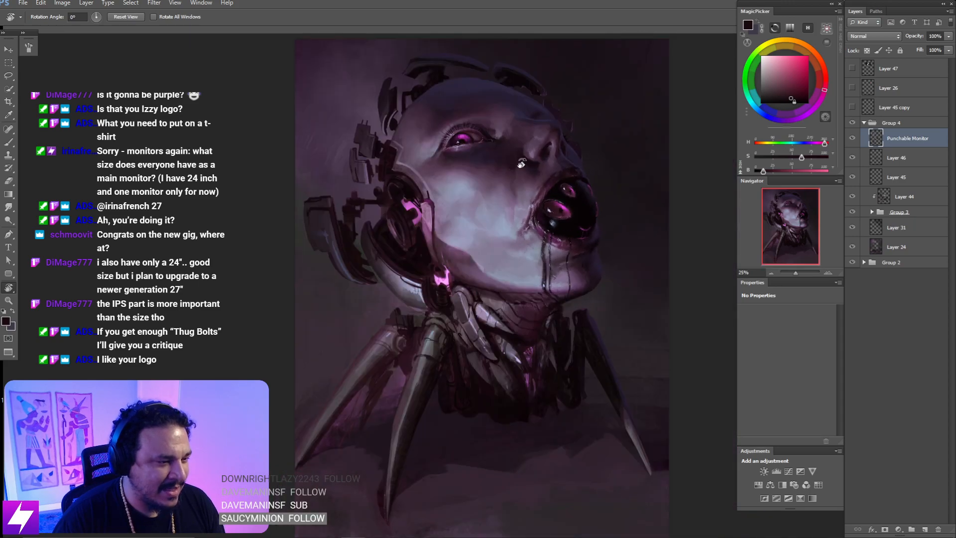
key("ctrl+minus")
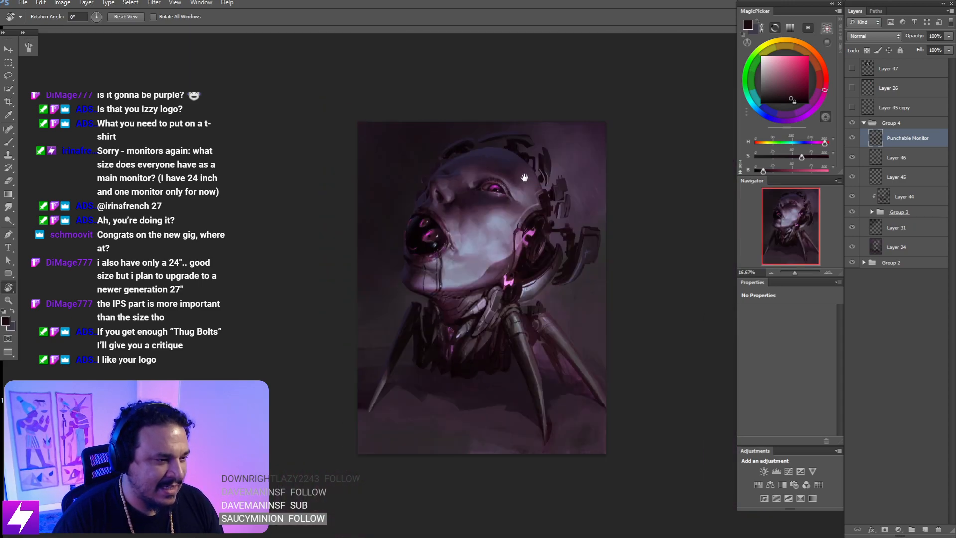
- Paint a dark notch line on the ear plate's rim just above the pale pink panel
left_click_drag(517, 177, 501, 144)
key("ctrl+plus")
key("ctrl+plus")
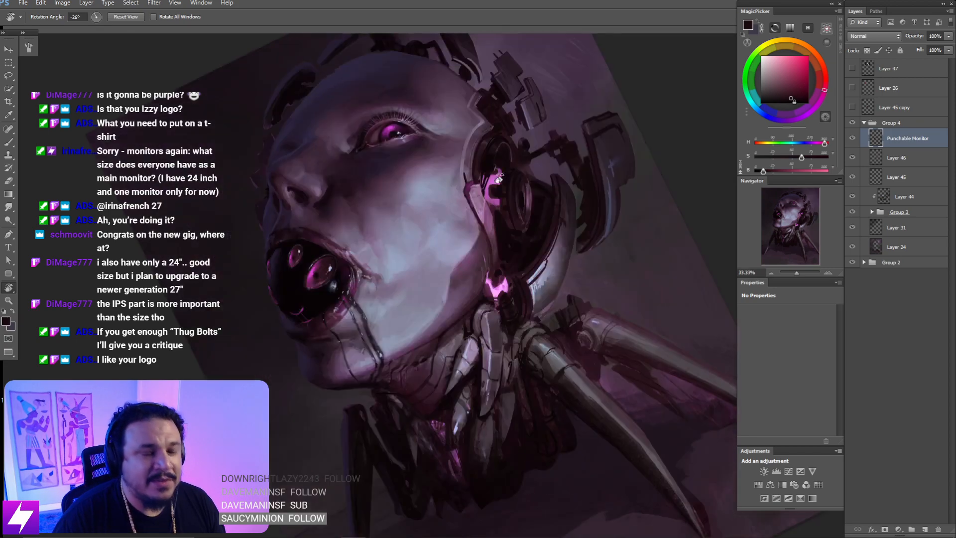
mouse_move(498, 179)
left_mouse_down()
mouse_move(501, 192)
mouse_move(482, 188)
mouse_move(525, 174)
mouse_move(489, 164)
mouse_move(461, 193)
mouse_move(471, 194)
left_mouse_up()
key("ctrl+plus")
key("b")
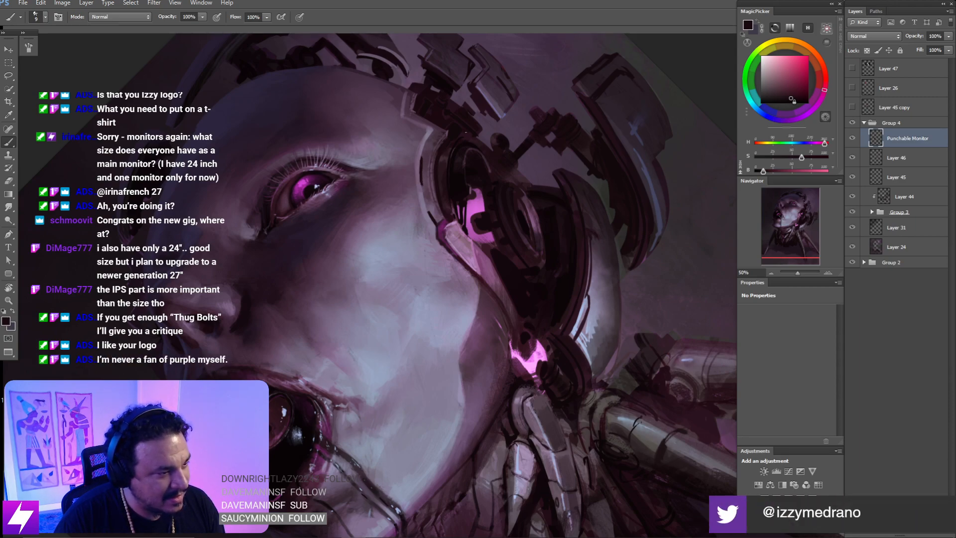
key("r")
mouse_move(466, 132)
left_mouse_down()
mouse_move(463, 152)
mouse_move(487, 167)
mouse_move(455, 128)
mouse_move(531, 220)
mouse_move(499, 173)
mouse_move(487, 184)
left_mouse_up()
key("ctrl+plus")
key("b")
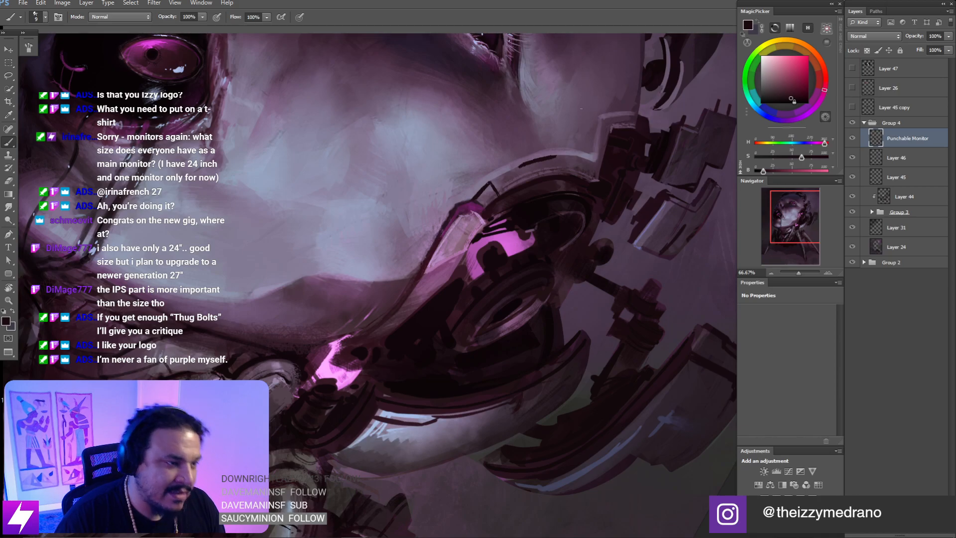
- Add dark panel cut lines along the curved rim of the ear plate
key("Escape")
key("r")
left_click_drag(557, 124, 630, 212)
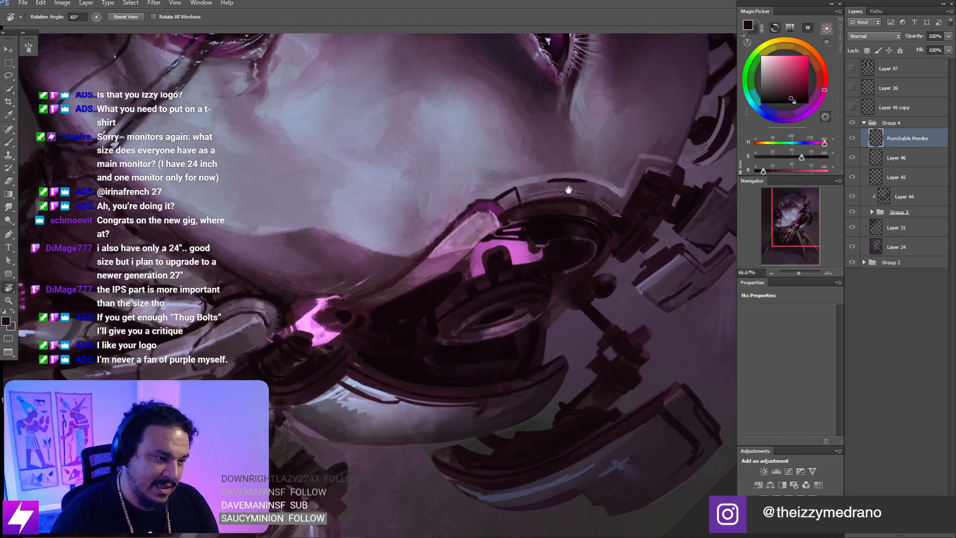
key("space")
mouse_move(568, 189)
left_mouse_down()
mouse_move(559, 198)
mouse_move(589, 185)
left_mouse_up()
key("space")
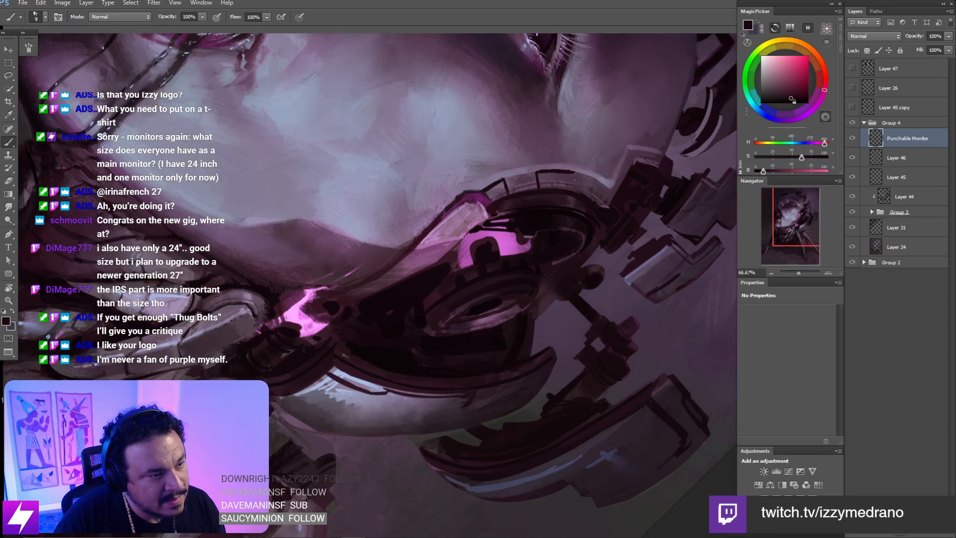
- Examine the full portrait and the ear mechanism from mirrored and rotated views
key("ctrl+0")
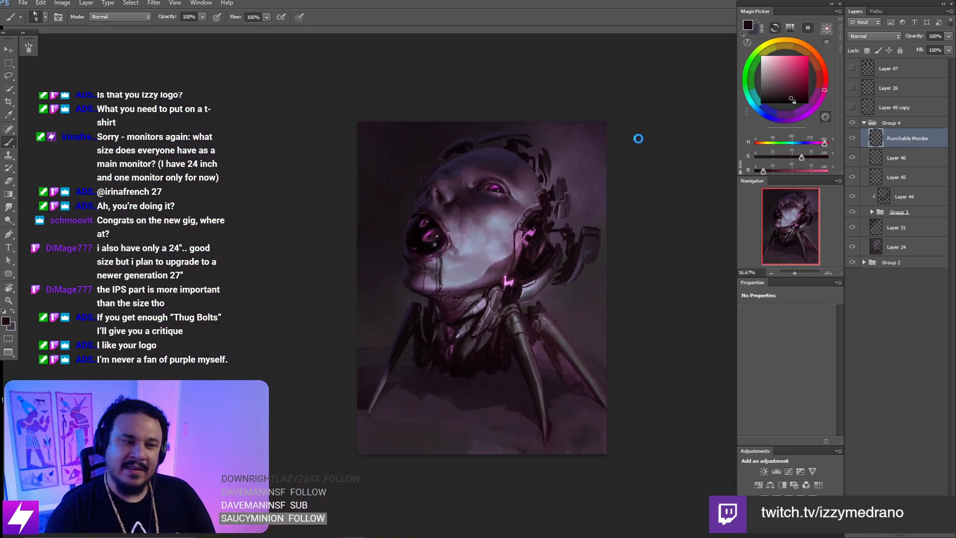
key("ctrl+shift+h")
key("space")
mouse_move(500, 204)
left_mouse_down()
mouse_move(597, 222)
mouse_move(566, 220)
mouse_move(547, 234)
mouse_move(598, 198)
mouse_move(565, 216)
mouse_move(545, 256)
left_mouse_up()
key("r")
left_click_drag(562, 299, 570, 230)
key("ctrl+plus")
key("space")
left_click_drag(502, 298, 531, 210)
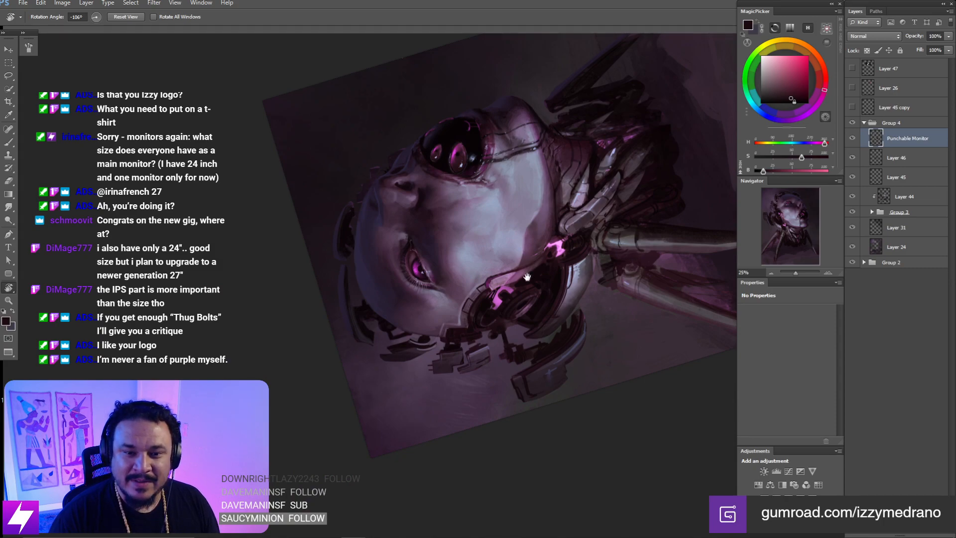
left_click_drag(527, 277, 559, 224)
left_click_drag(497, 188, 518, 183)
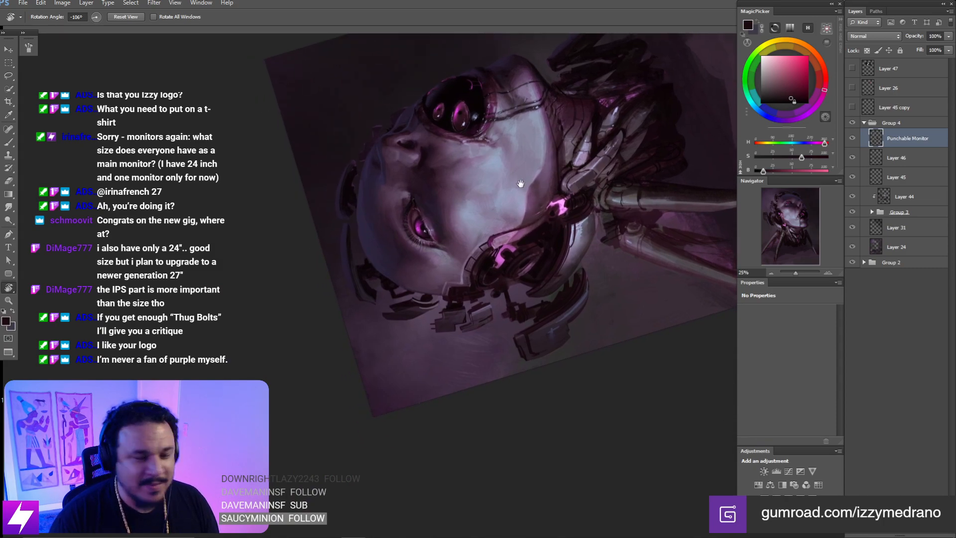
left_click_drag(524, 121, 542, 149)
key("ctrl+plus")
key("ctrl+shift+h")
key("ctrl+shift+h")
mouse_move(537, 249)
left_mouse_down()
mouse_move(485, 240)
mouse_move(454, 183)
left_mouse_up()
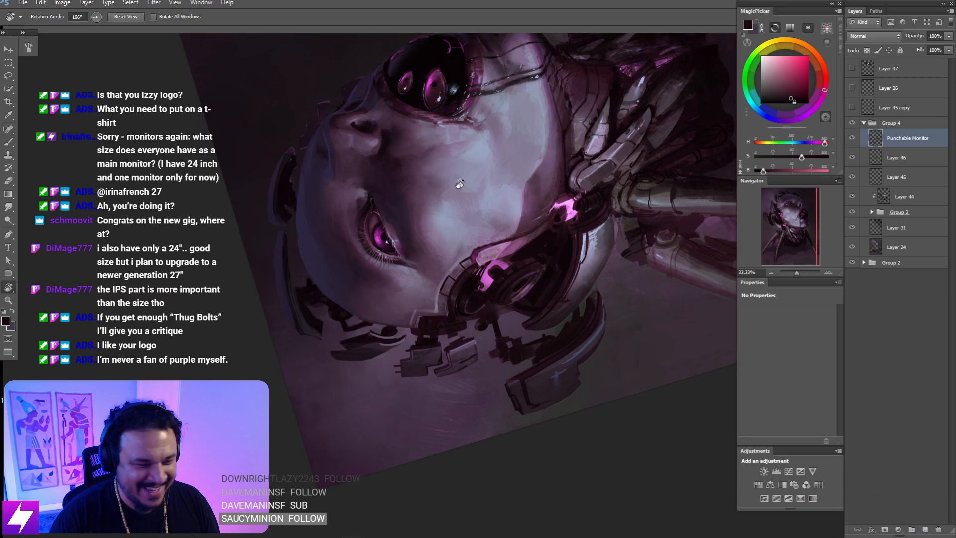
- Sample the light purple skin colour beside the ear plate and refine the panel segments along its rim
key("ctrl+plus")
key("b")
left_click(475, 222, "alt")
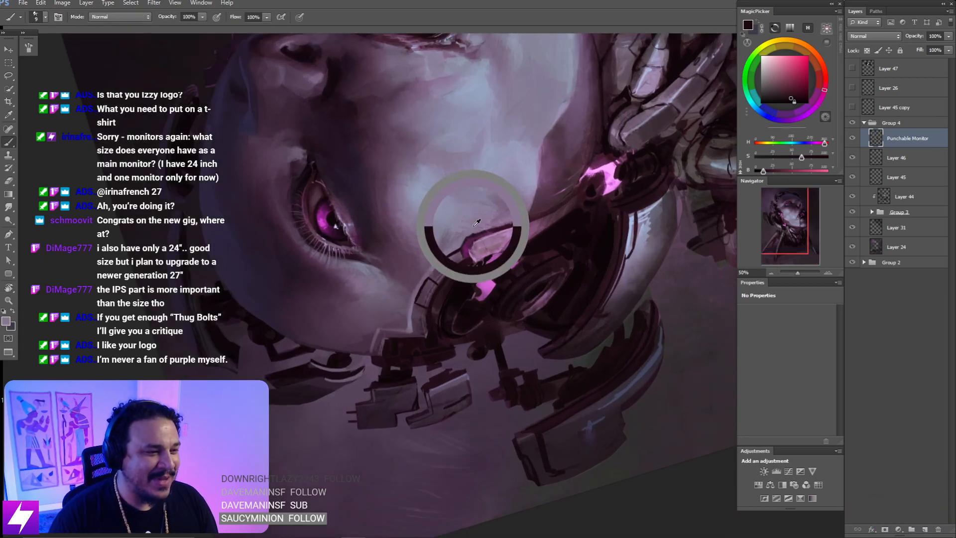
mouse_move(476, 220)
left_mouse_down()
mouse_move(423, 292)
mouse_move(414, 448)
left_mouse_up()
key("r")
mouse_move(426, 341)
left_mouse_down()
mouse_move(462, 171)
mouse_move(471, 187)
left_mouse_up()
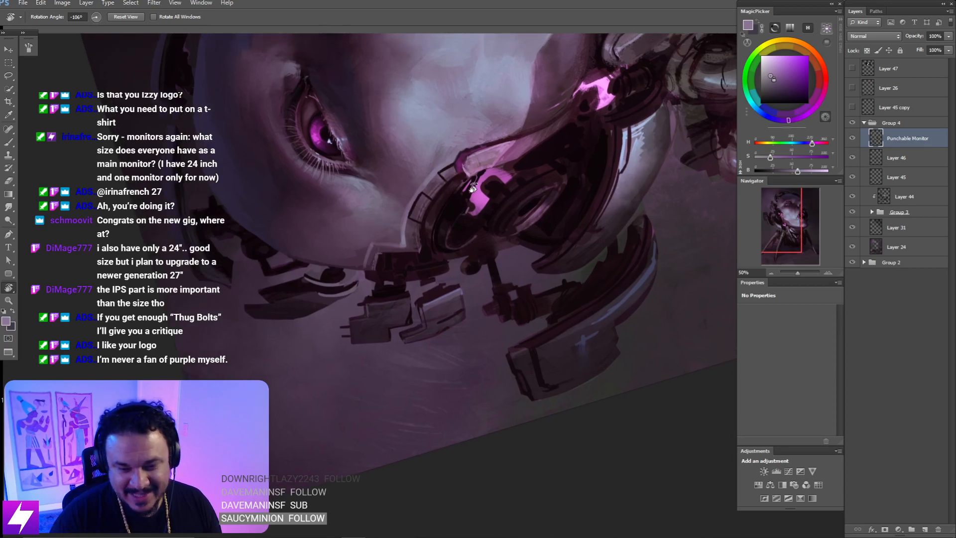
key("ctrl+plus")
left_click_drag(440, 234, 457, 234)
key("b")
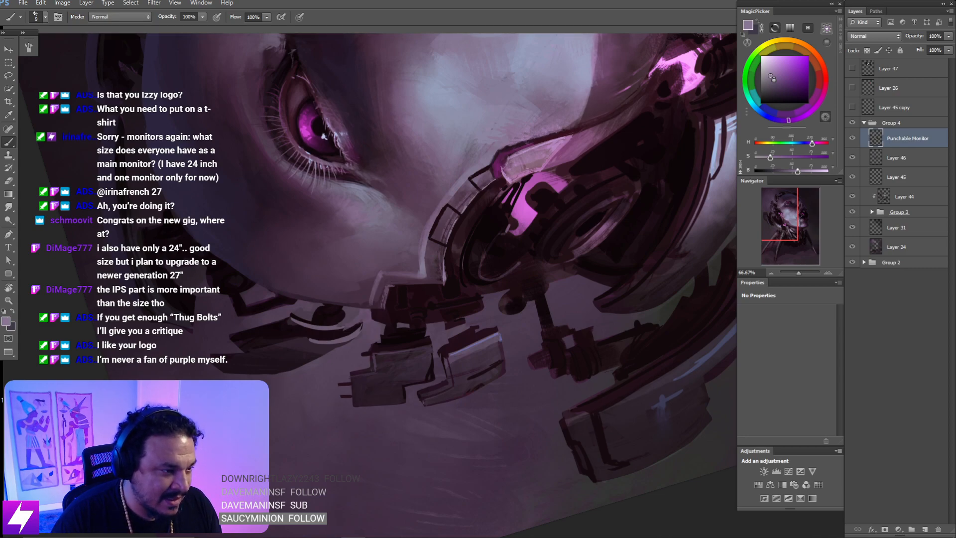
- Sample a bluish light purple from the cheek and touch up the skin-side edge of the ear plate's rim
scroll(534, 59, "down", 3)
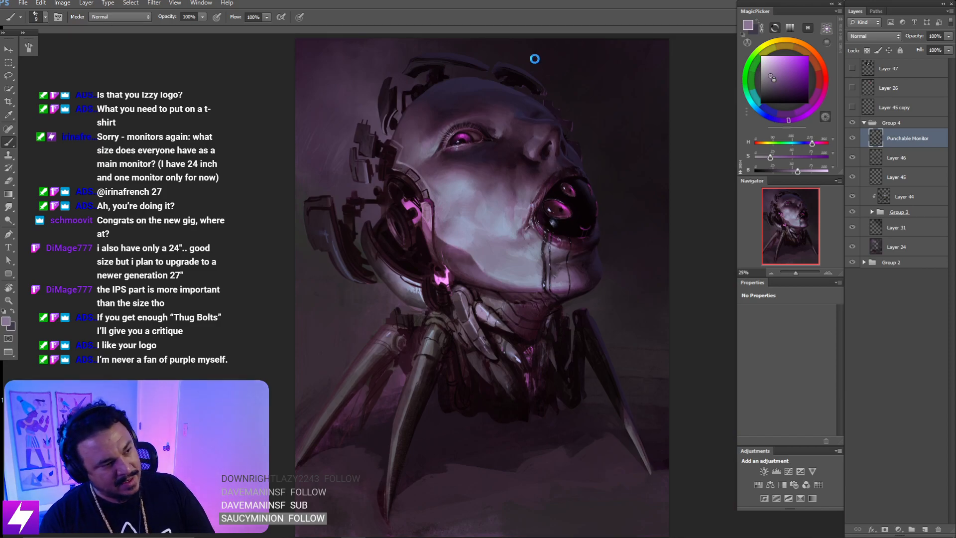
key("ctrl+shift+f")
key("ctrl+plus")
left_click_drag(603, 130, 502, 251)
key("r")
key("ctrl+plus")
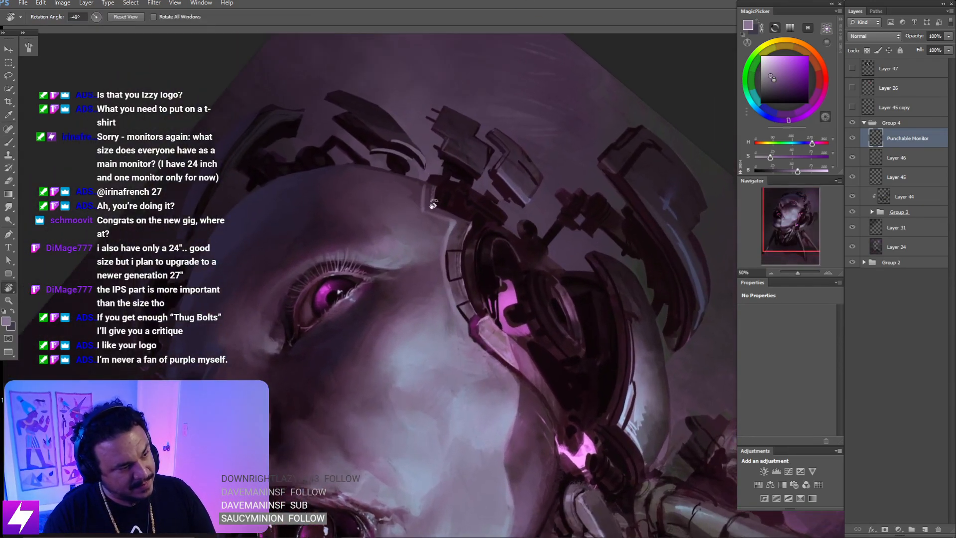
key("ctrl+plus")
key("b")
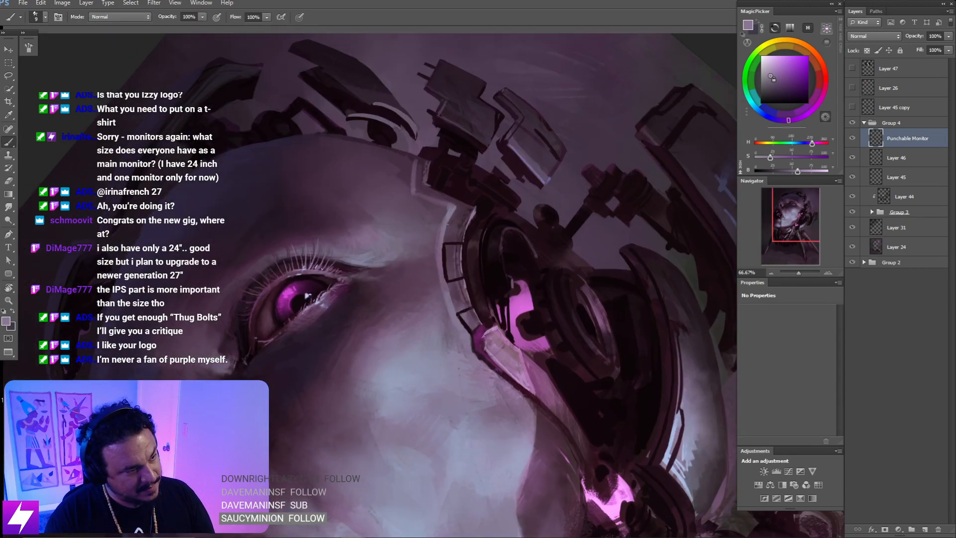
left_click(451, 360, "alt")
left_click_drag(454, 241, 459, 222)
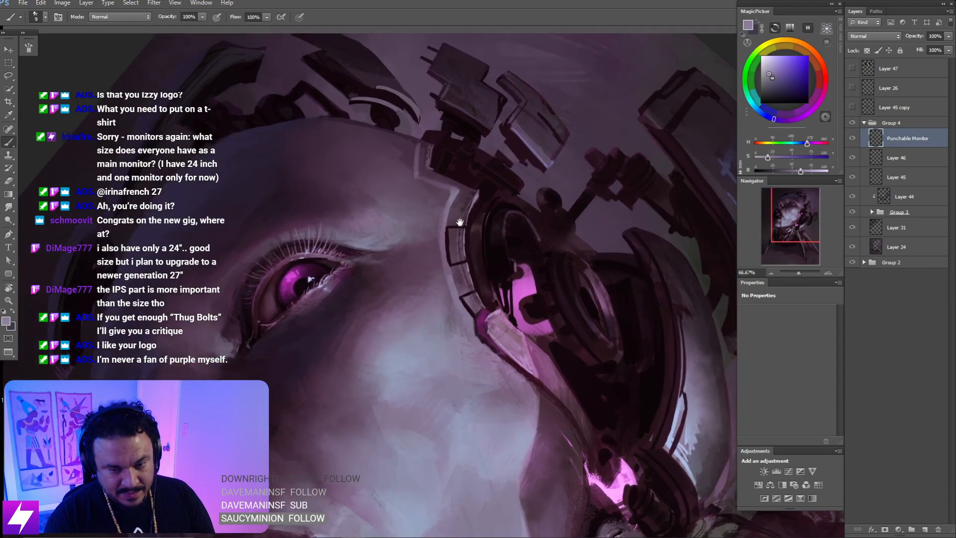
left_click_drag(468, 189, 464, 212)
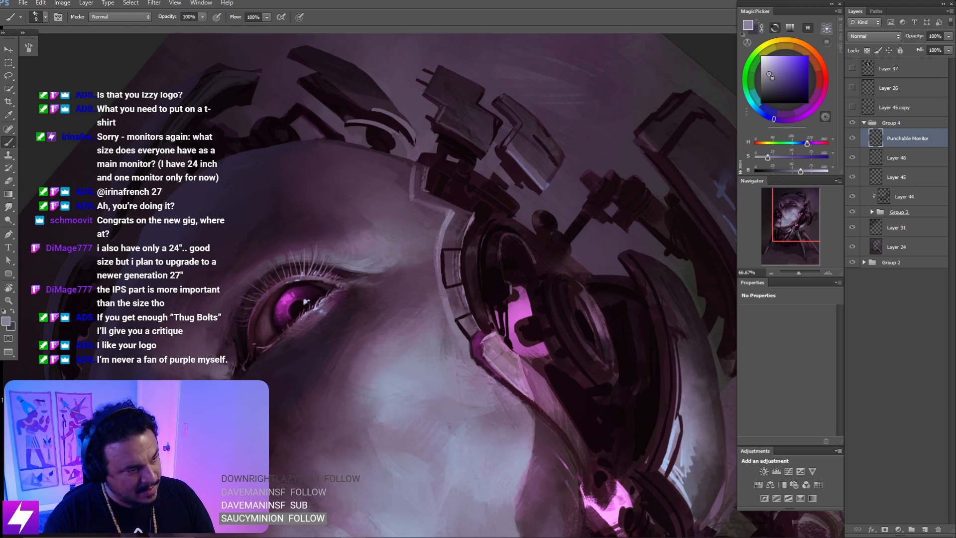
- Refine the stepped corner of the ear plate at the temple with muted purples sampled from the surrounding skin
mouse_move(487, 212)
left_mouse_down()
mouse_move(498, 137)
mouse_move(541, 225)
mouse_move(533, 224)
left_mouse_up()
key("r")
key("b")
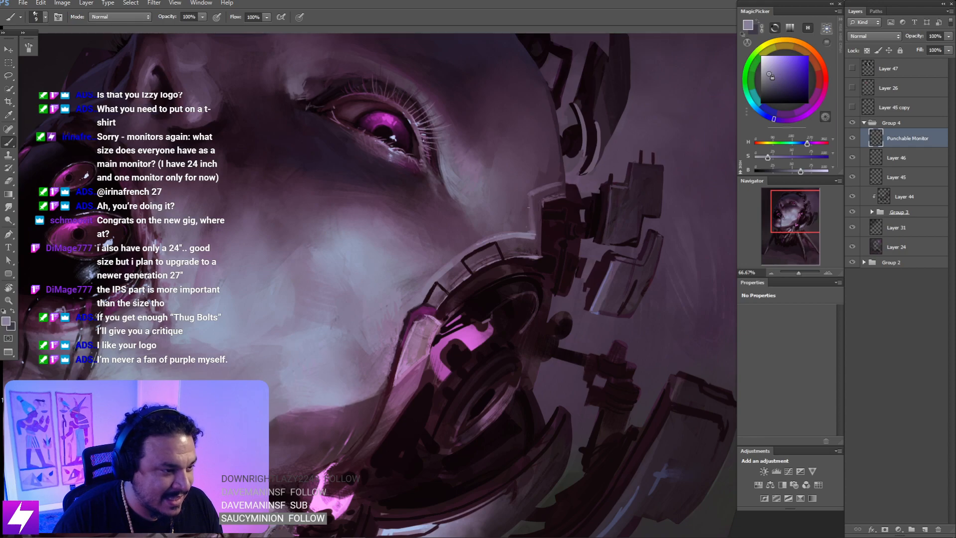
left_click(531, 219, "alt")
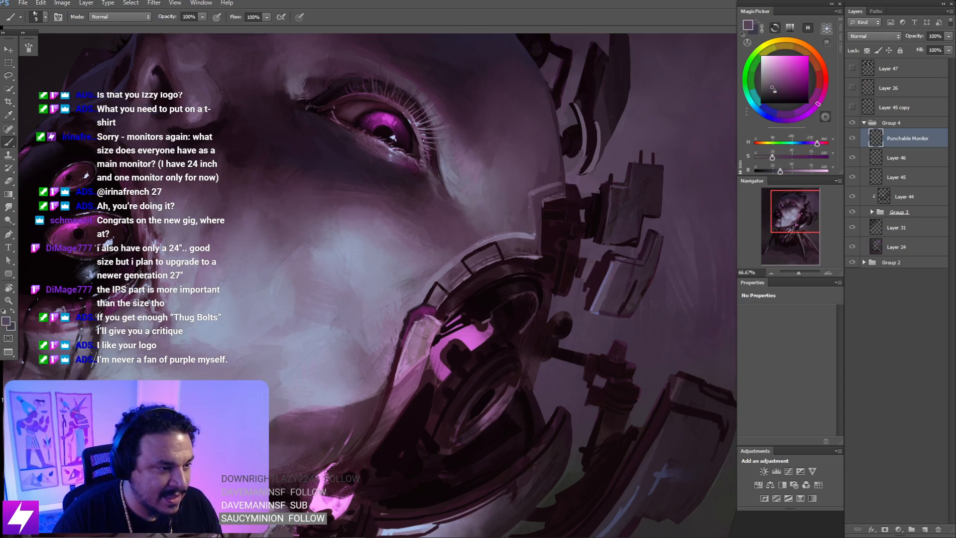
left_click(548, 182, "alt")
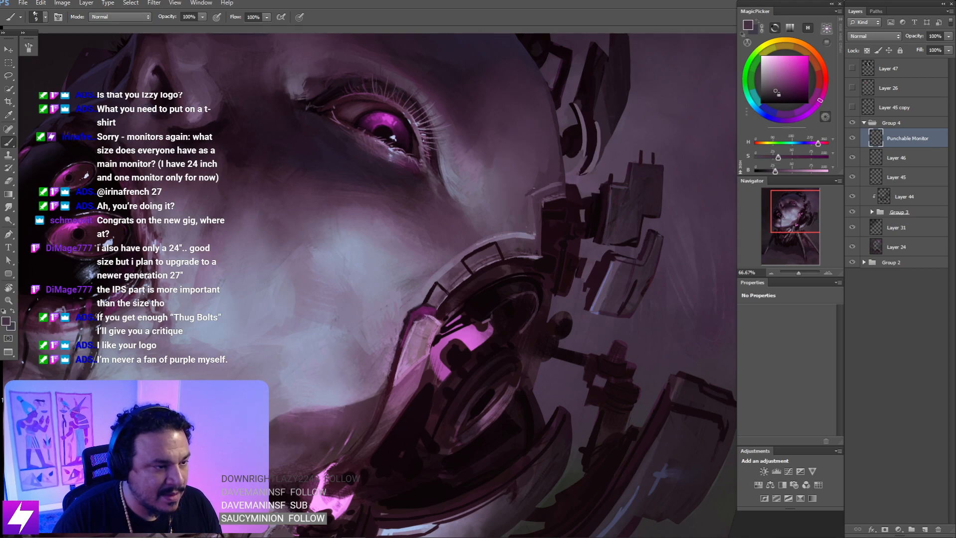
key("r")
mouse_move(530, 188)
left_mouse_down()
mouse_move(523, 194)
mouse_move(536, 183)
left_mouse_up()
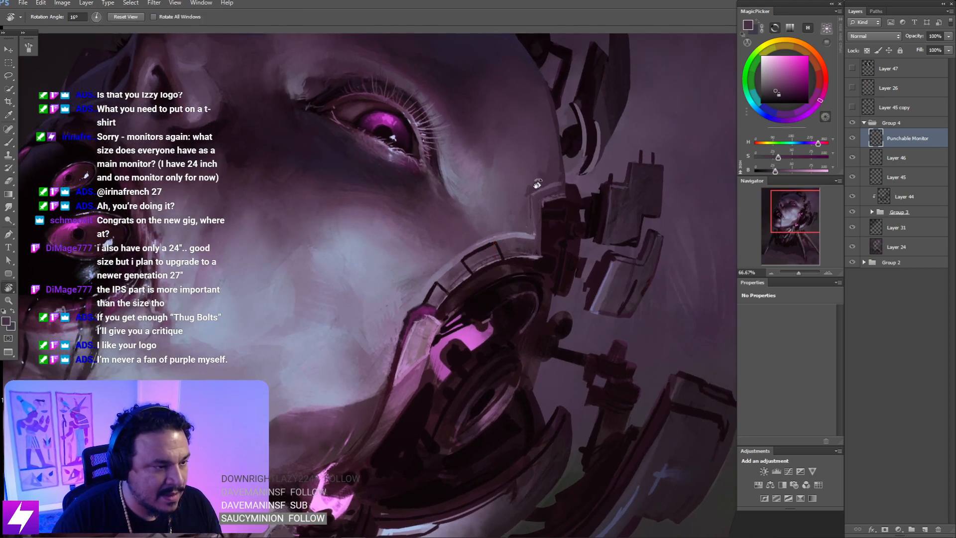
key("s")
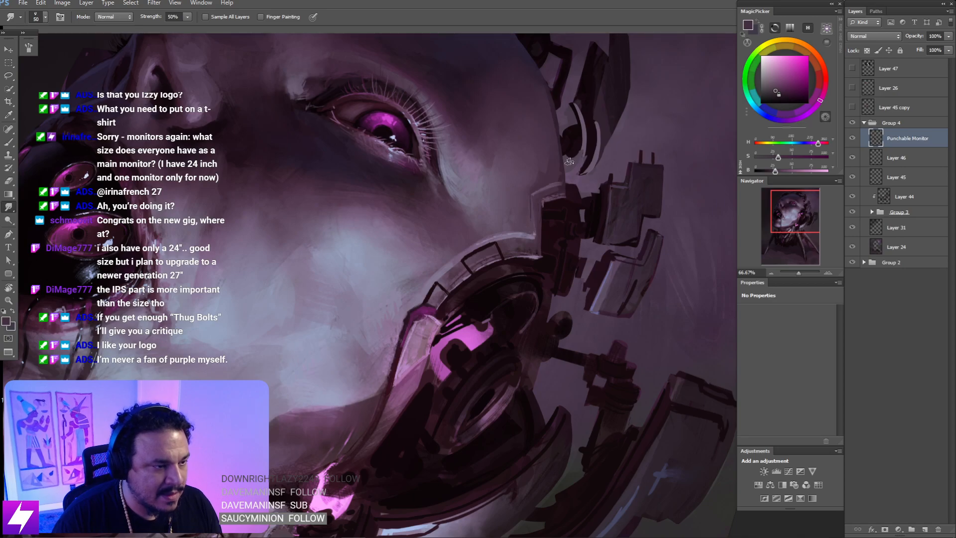
- Switch back to the Brush tool and choose the 75 px textured brush preset
key("ctrl+minus")
key("ctrl+minus")
key("ctrl+minus")
key("ctrl+plus")
key("ctrl+plus")
key("r")
left_click_drag(569, 249, 520, 198)
key("Escape")
key("b")
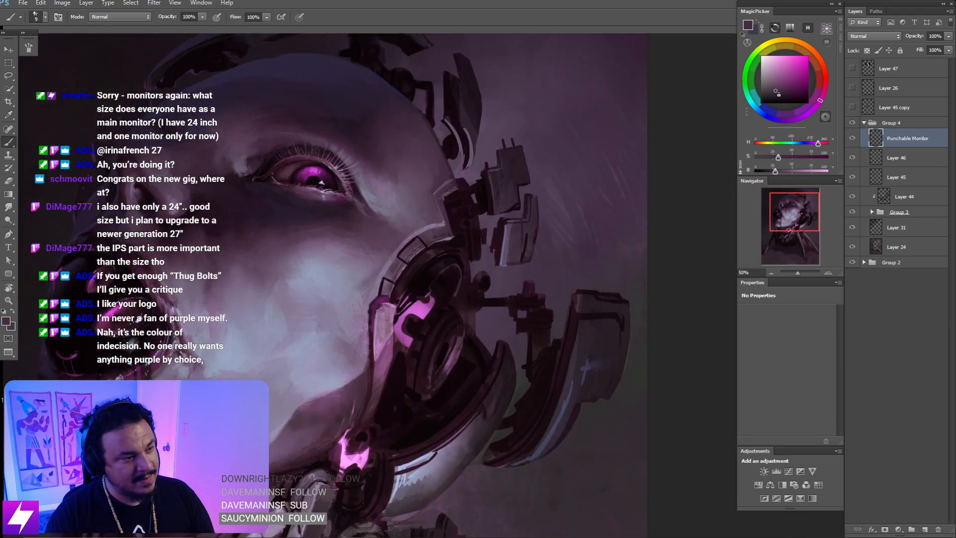
right_click(349, 224)
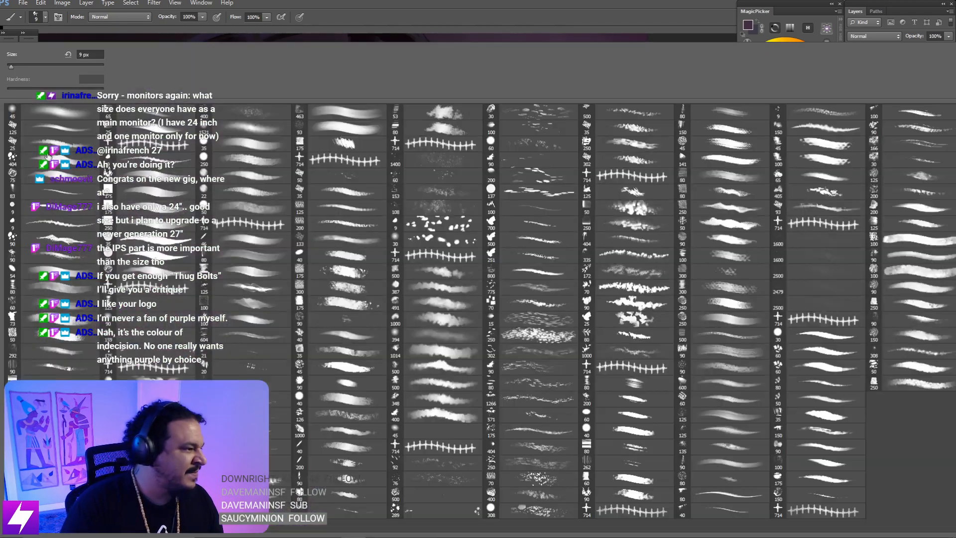
double_click(72, 178)
- Sample the dark plum of the mechanical block beside the temple and shrink the brush to a fine detail size
key("ctrl+plus")
key("ctrl+plus")
mouse_move(448, 157)
left_mouse_down()
mouse_move(471, 213)
mouse_move(477, 272)
left_mouse_up()
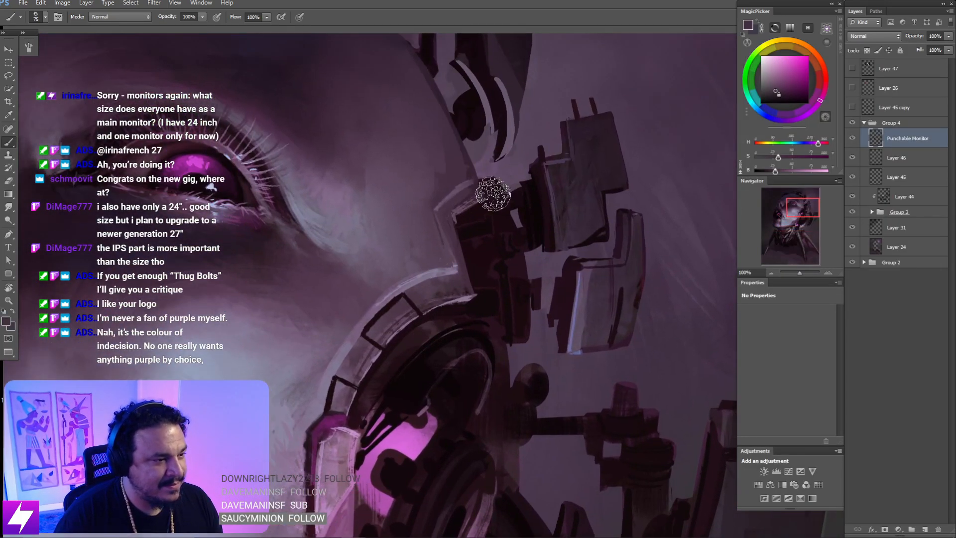
left_click(487, 189, "alt")
key("[")
key("[")
key("[")
key("[")
key("bracketleft")
key("bracketleft")
key("bracketleft")
key("bracketleft")
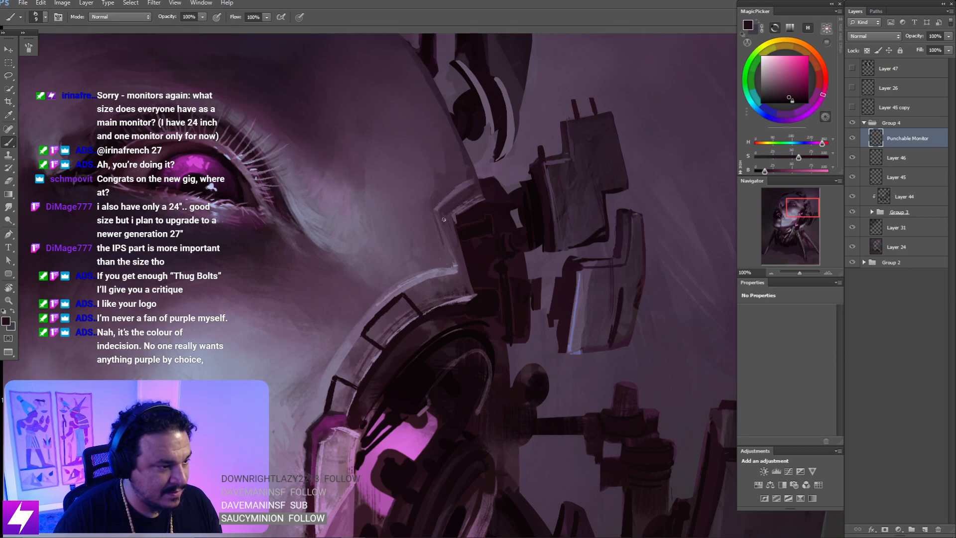
- Enlarge the brush and darken the inner edge of the stepped temple corner beside the mechanical block with dark plum
key("bracketright")
key("bracketright")
key("bracketright")
key("bracketright")
left_click_drag(447, 215, 458, 260)
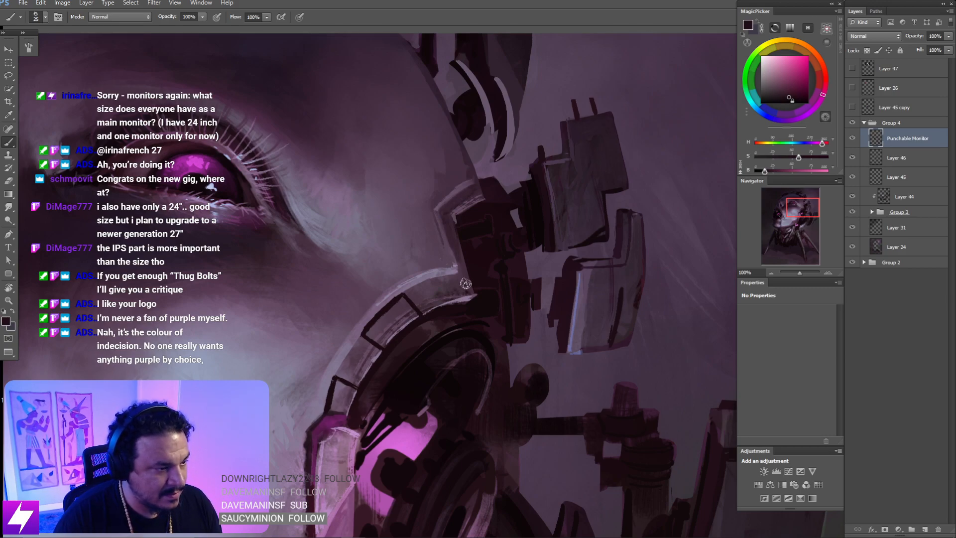
left_click_drag(465, 305, 462, 275)
- Sample two muted purples from the upper end of the ear plate's rim and touch up its segmented panels in a rotated view
key("ctrl+minus")
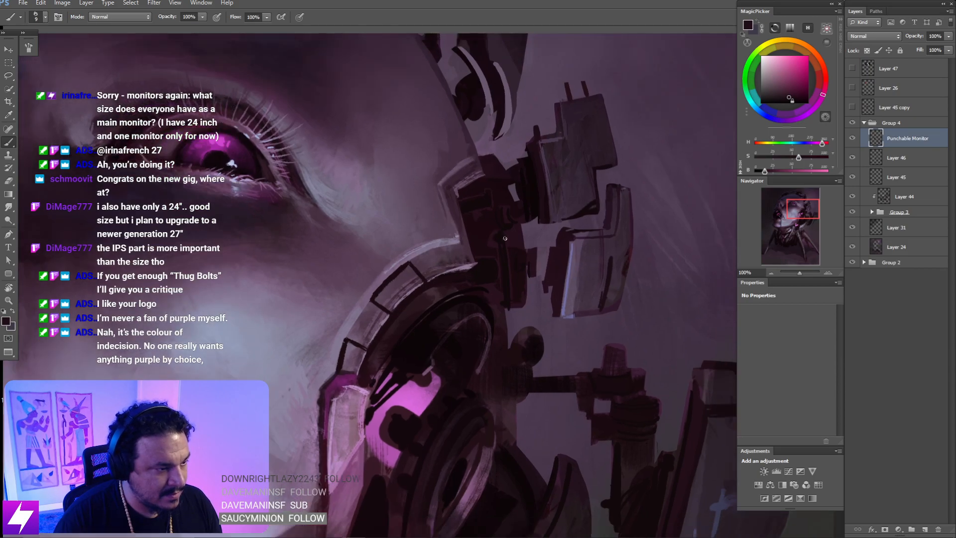
key("r")
left_click_drag(569, 343, 525, 187)
left_click_drag(501, 272, 476, 218)
key("b")
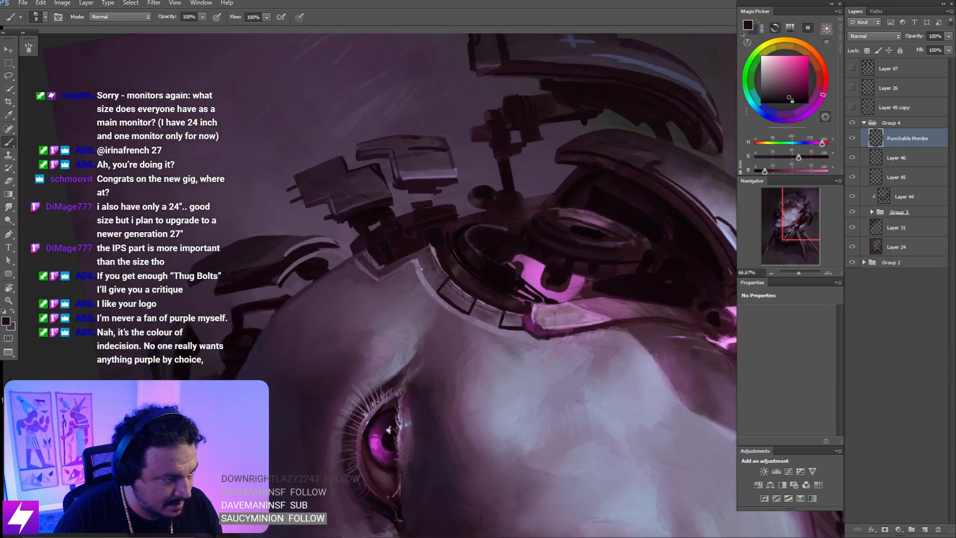
left_click_drag(439, 289, 412, 264)
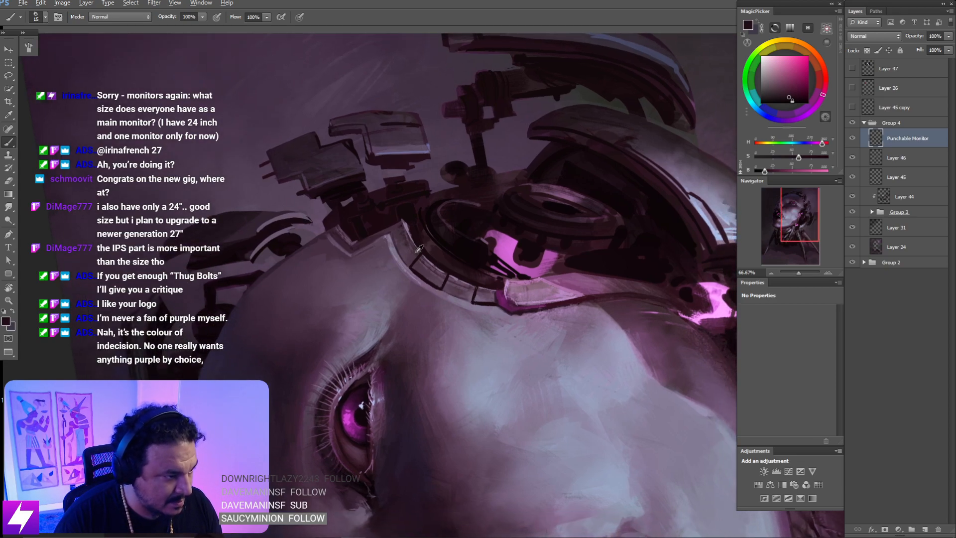
left_click(410, 230, "alt")
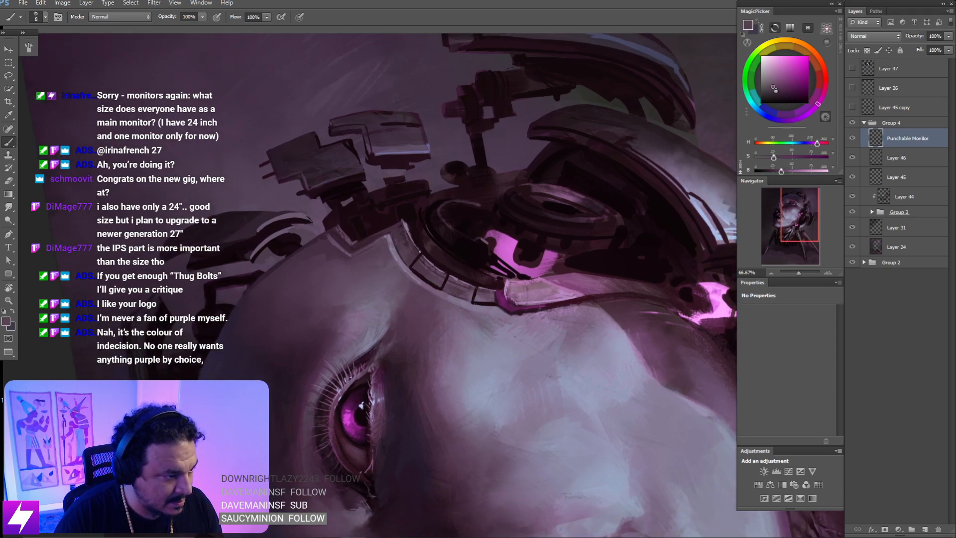
left_click(405, 239, "alt")
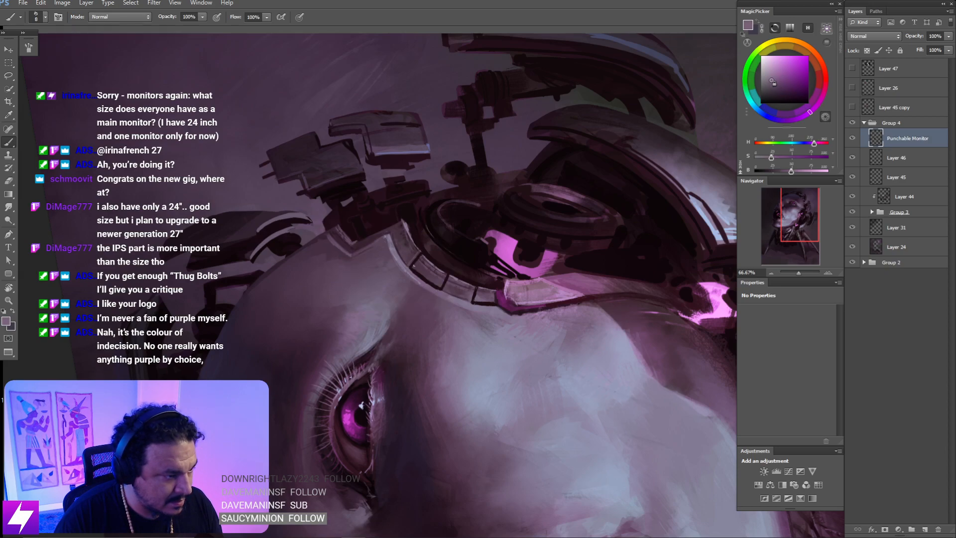
left_click_drag(451, 302, 434, 278)
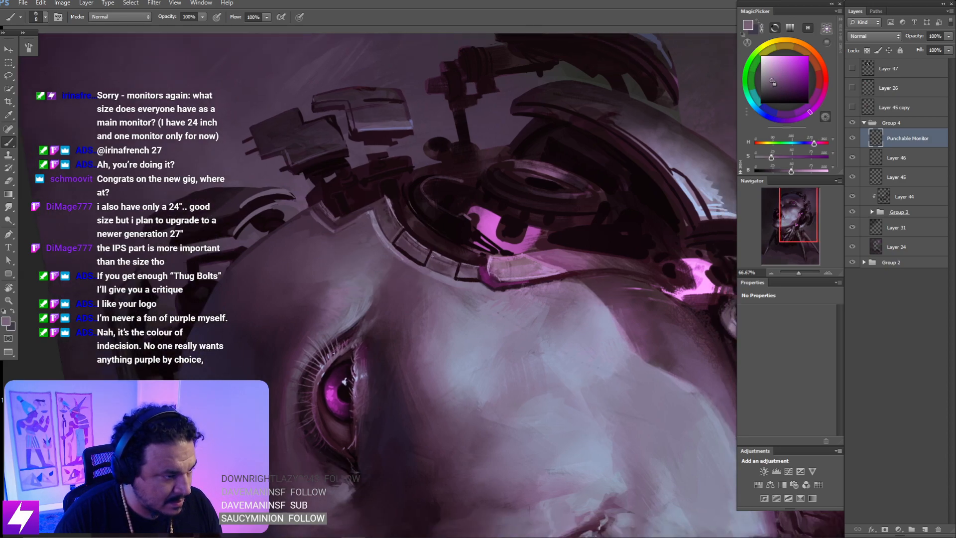
left_click_drag(458, 285, 451, 271)
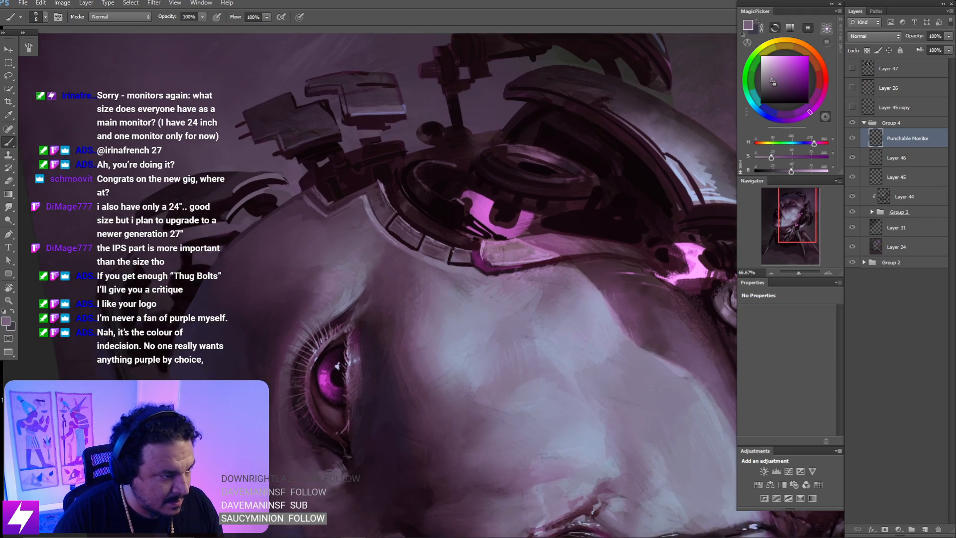
key("Escape")
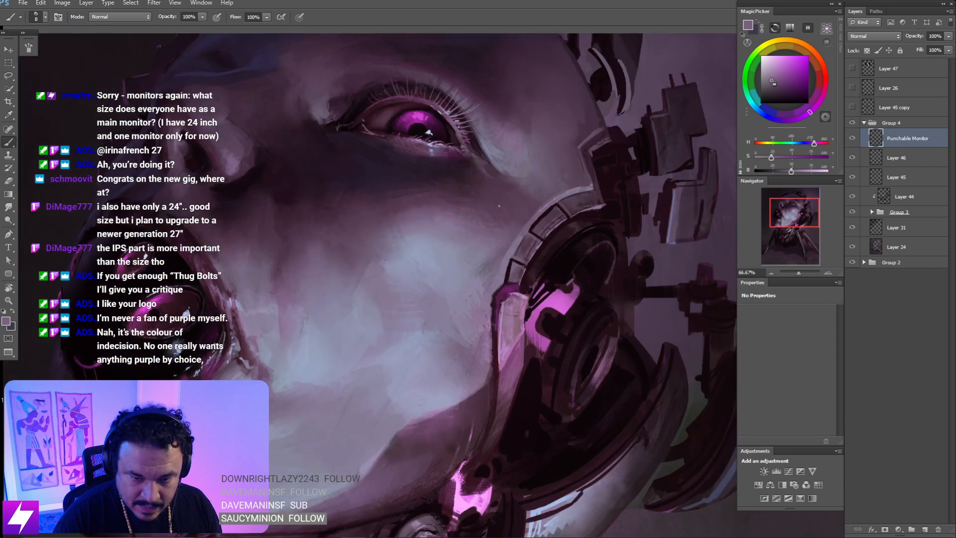
- Sample a dusky mauve beside the ear plate, enlarge the brush and shade the skin along the rim's lower end
key("ctrl+minus")
key("ctrl+minus")
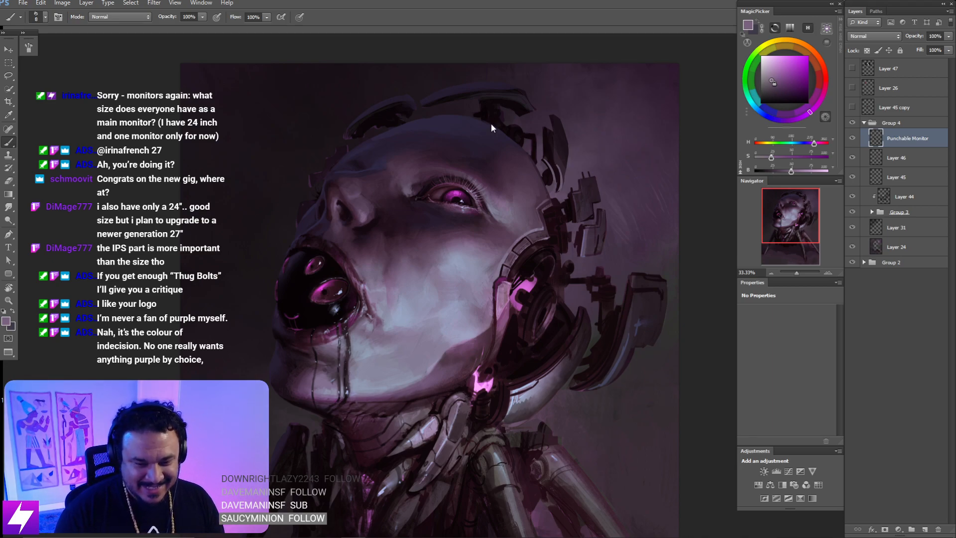
key("ctrl+plus")
left_click_drag(563, 276, 499, 225)
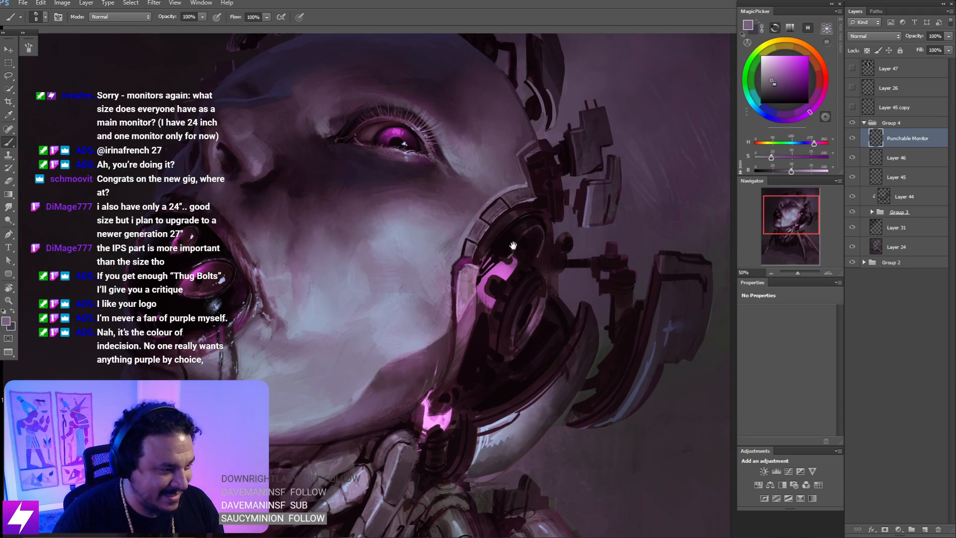
left_click_drag(513, 246, 489, 288)
key("r")
left_click_drag(540, 353, 567, 300)
key("ctrl+plus")
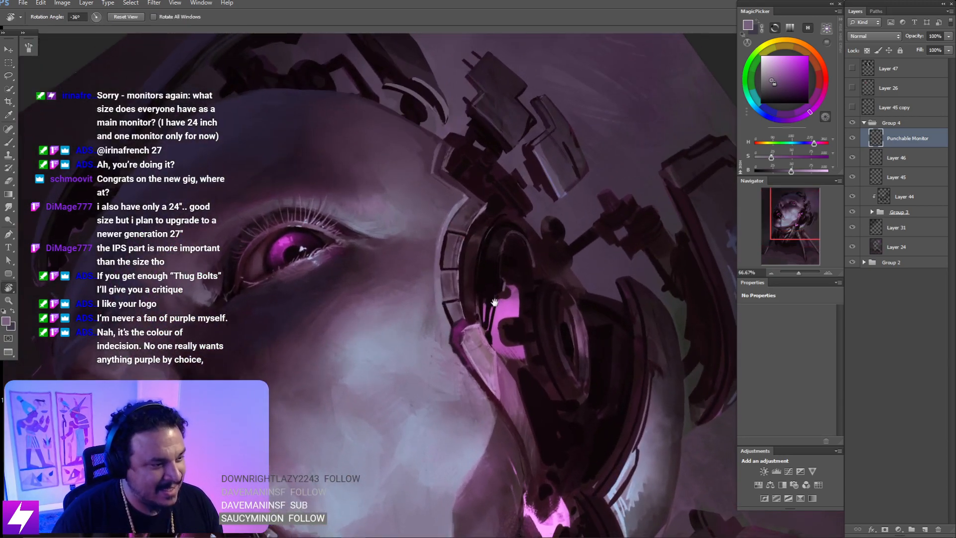
key("b")
left_click(430, 244, "alt")
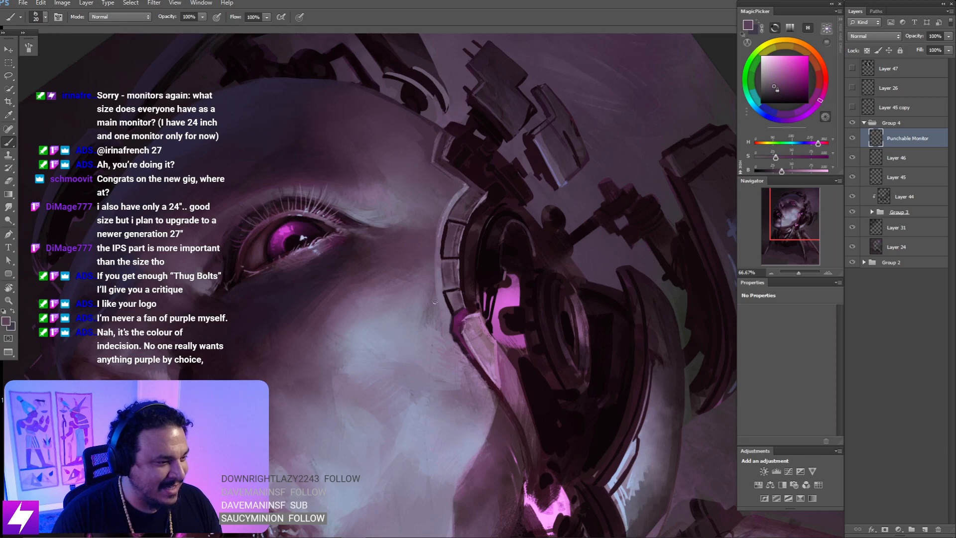
key("bracketright")
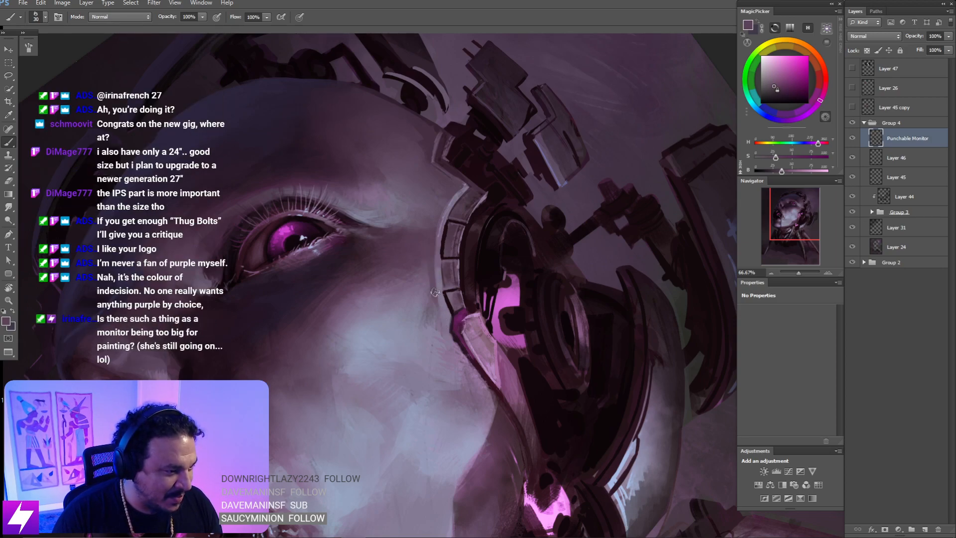
key("bracketright")
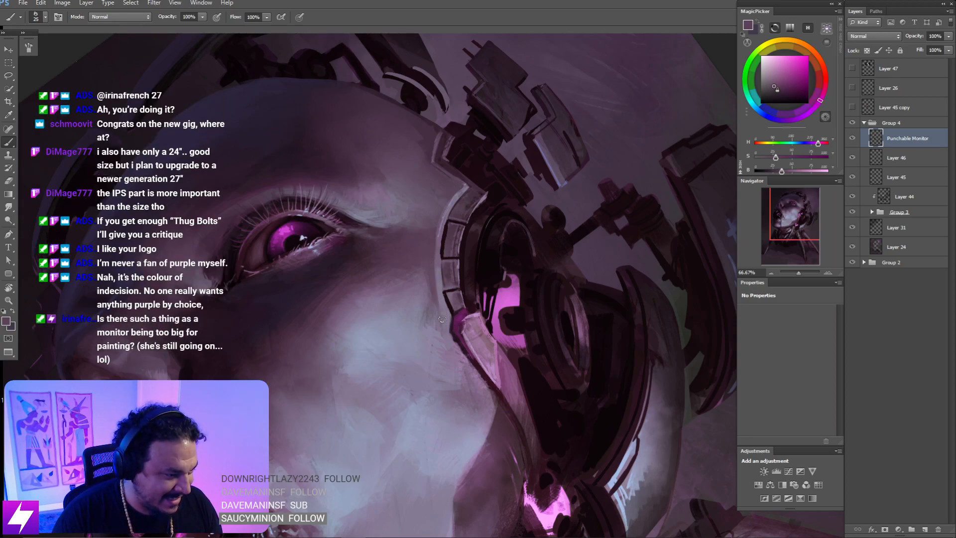
left_click_drag(435, 281, 451, 331)
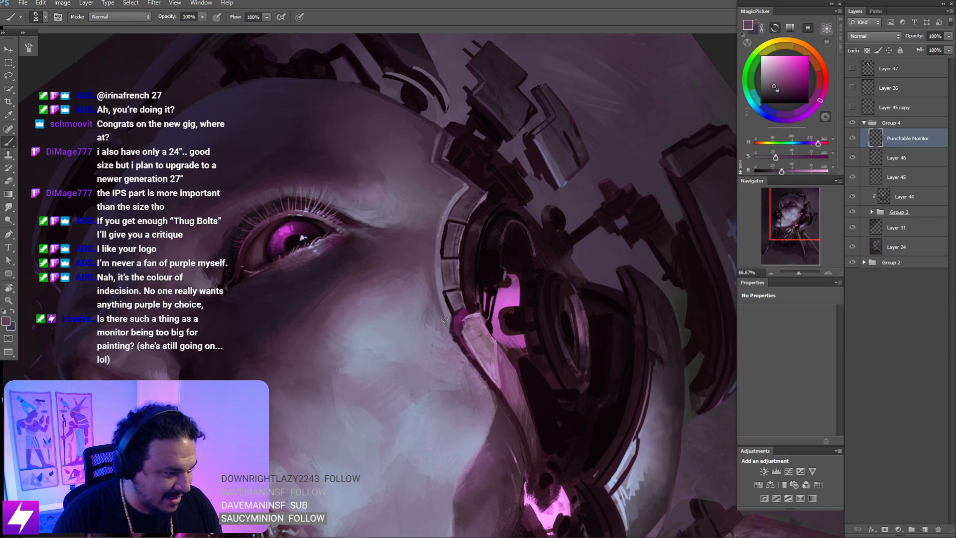
- Mirror the canvas horizontally and examine the head's overall shapes and ear machinery in the full painting
key("r")
key("ctrl+minus")
key("ctrl+minus")
key("ctrl+minus")
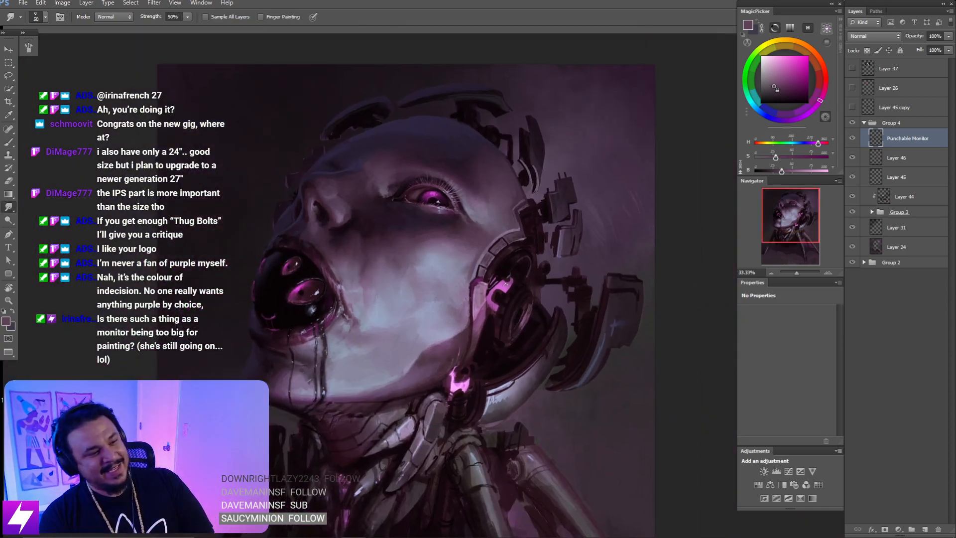
key("ctrl+minus")
key("ctrl+shift+h")
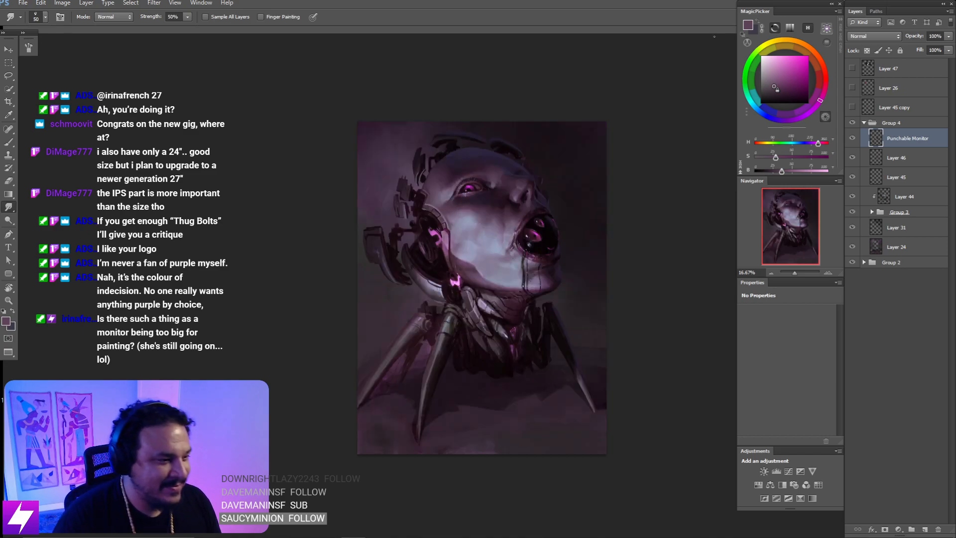
left_click_drag(489, 253, 533, 253)
key("ctrl+plus")
key("ctrl+plus")
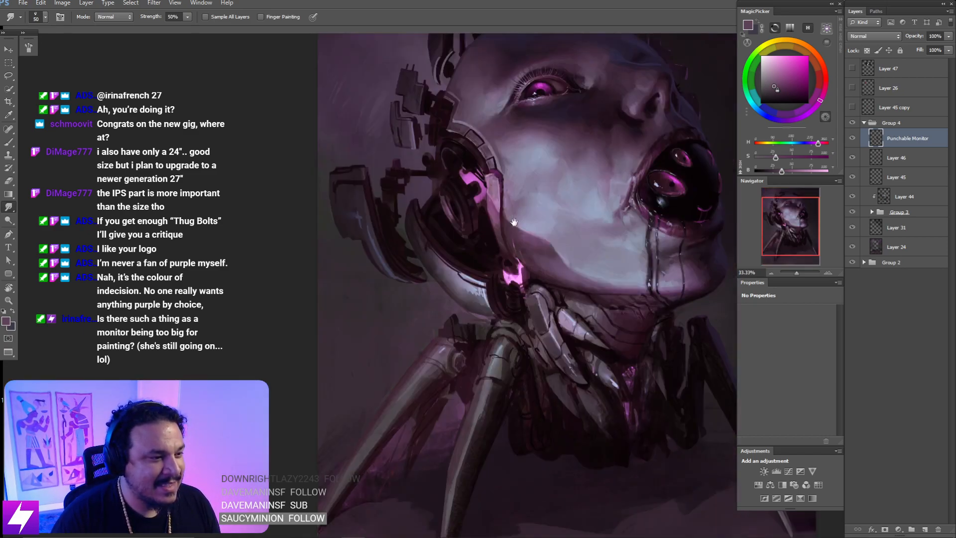
mouse_move(534, 193)
left_mouse_down()
mouse_move(519, 224)
mouse_move(465, 250)
left_mouse_up()
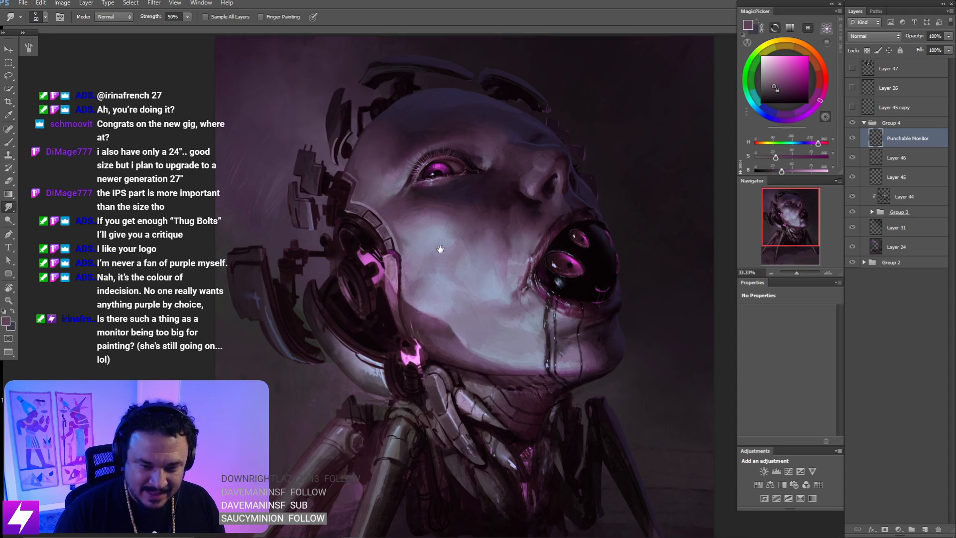
left_click_drag(480, 225, 414, 219)
key("ctrl+minus")
left_click_drag(351, 241, 393, 215)
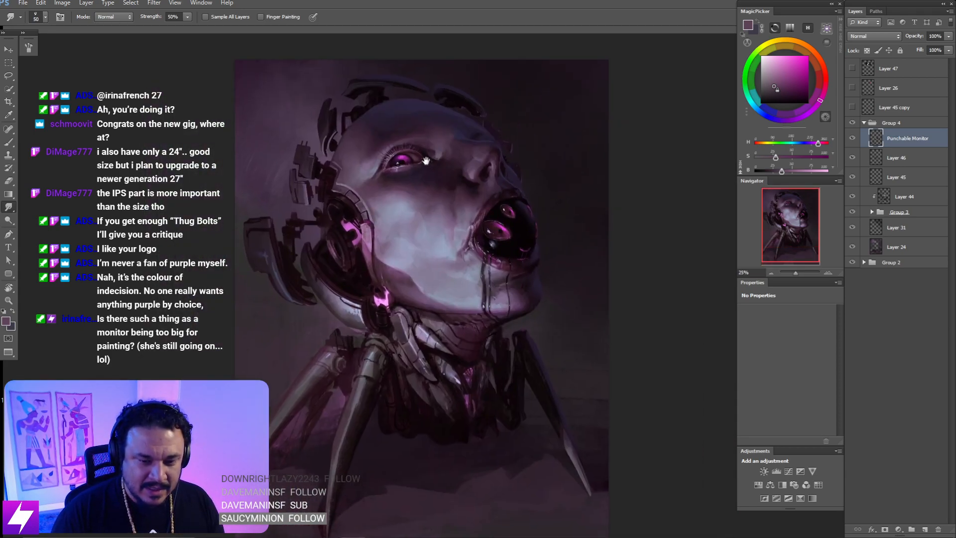
left_click_drag(426, 161, 437, 182)
left_click_drag(381, 166, 402, 155)
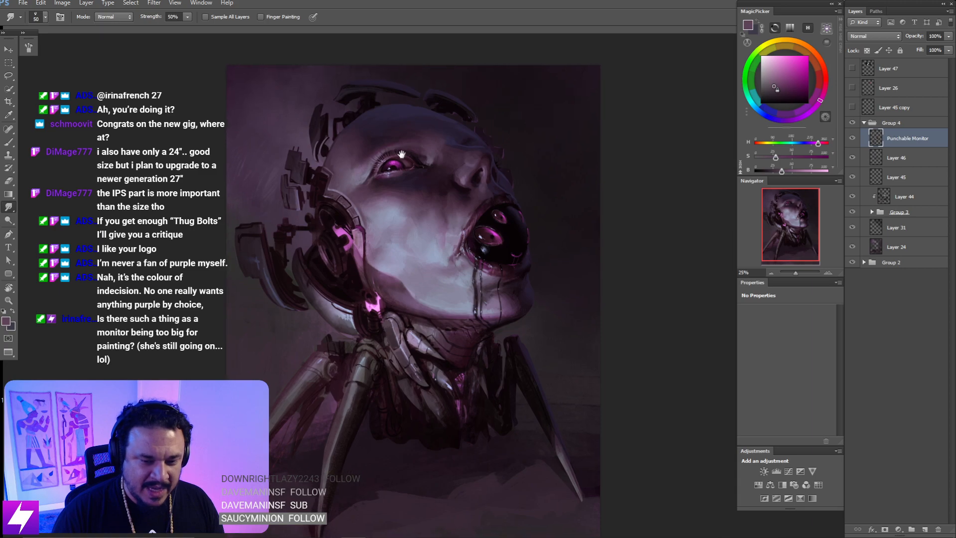
key("ctrl+plus")
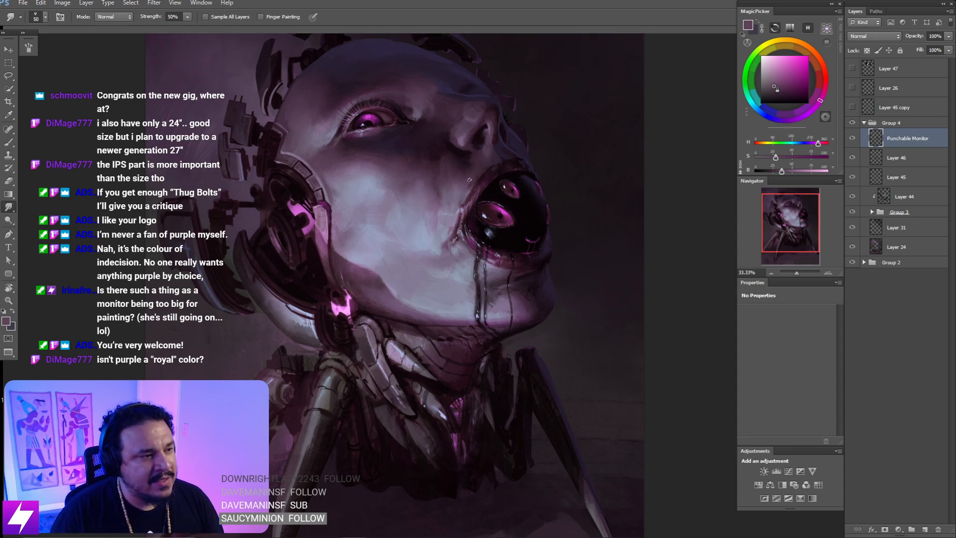
- Examine the eye, nose and mouth of the mirrored head up close, and compare them with the whole head
mouse_move(468, 240)
left_mouse_down()
mouse_move(432, 269)
mouse_move(563, 229)
mouse_move(493, 278)
mouse_move(330, 260)
mouse_move(207, 295)
mouse_move(121, 219)
mouse_move(154, 200)
mouse_move(136, 189)
mouse_move(192, 172)
mouse_move(511, 182)
mouse_move(503, 204)
mouse_move(511, 194)
mouse_move(554, 212)
mouse_move(536, 222)
left_mouse_up()
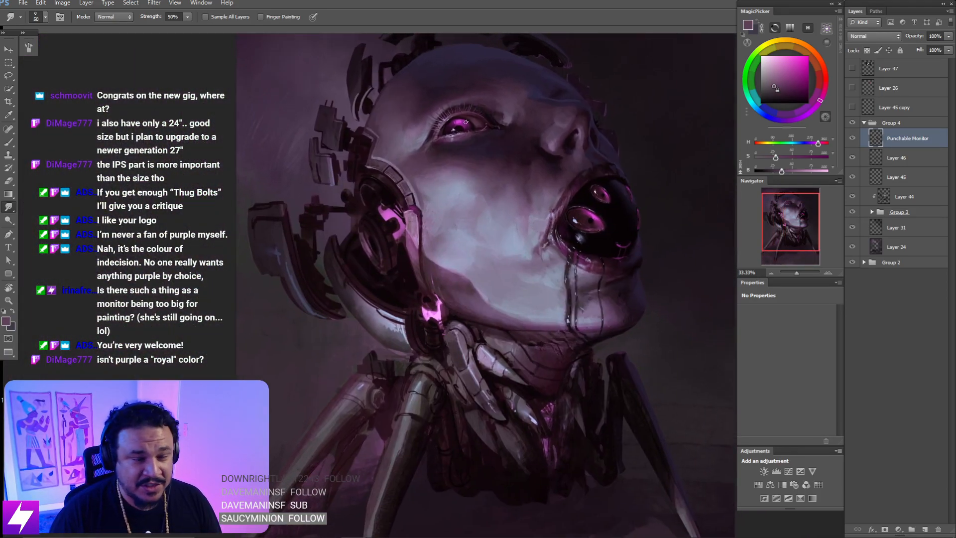
key("ctrl+plus")
left_click_drag(519, 119, 489, 205)
mouse_move(483, 164)
left_mouse_down()
mouse_move(506, 154)
mouse_move(499, 159)
left_mouse_up()
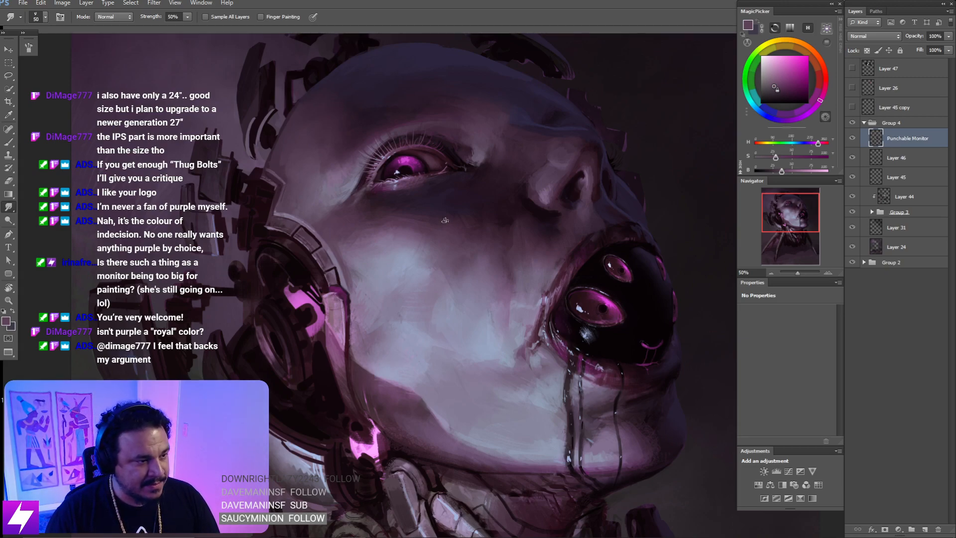
left_click(877, 343)
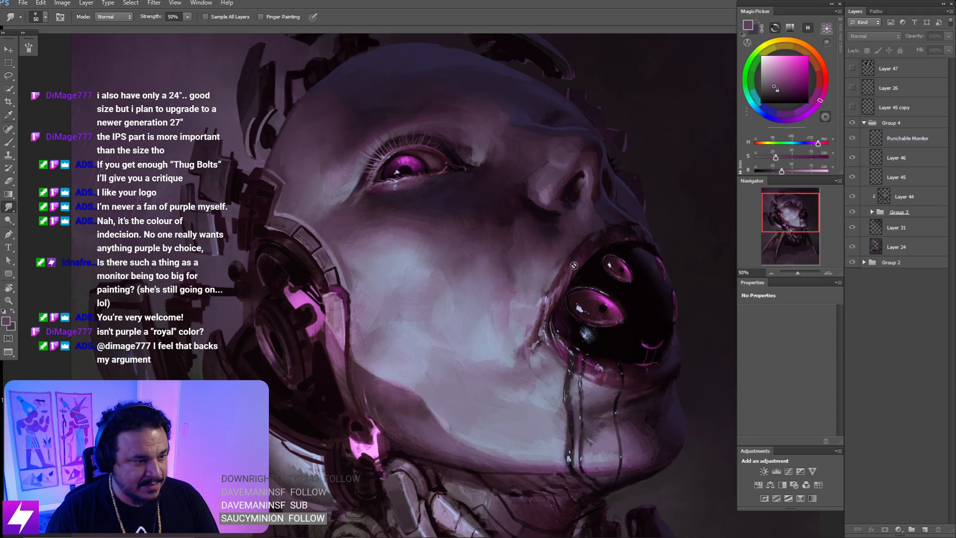
left_click_drag(649, 315, 641, 329)
mouse_move(602, 265)
left_mouse_down()
mouse_move(620, 235)
mouse_move(602, 238)
left_mouse_up()
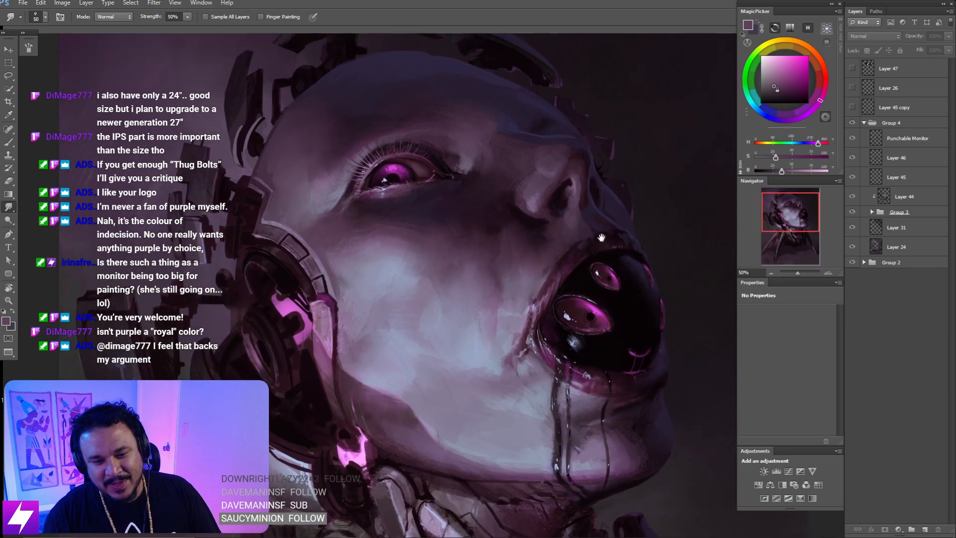
left_click_drag(564, 178, 582, 175)
mouse_move(518, 239)
left_mouse_down()
mouse_move(496, 224)
mouse_move(518, 246)
mouse_move(480, 230)
left_mouse_up()
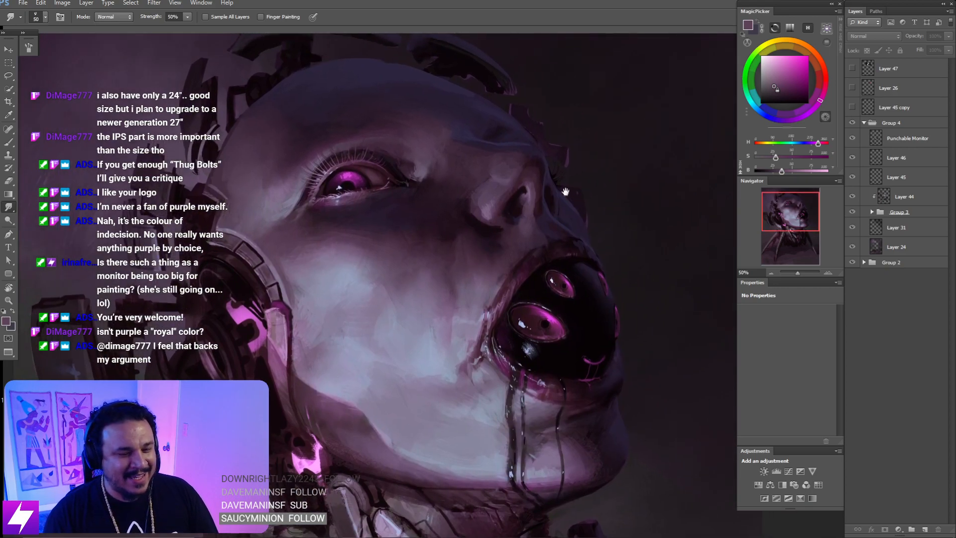
key("ctrl+minus")
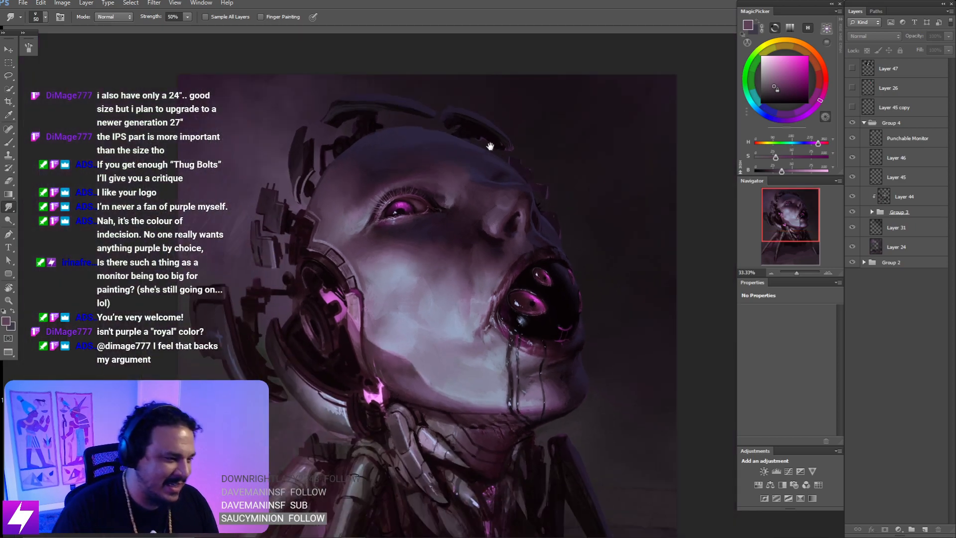
mouse_move(397, 244)
left_mouse_down()
mouse_move(385, 233)
mouse_move(407, 203)
left_mouse_up()
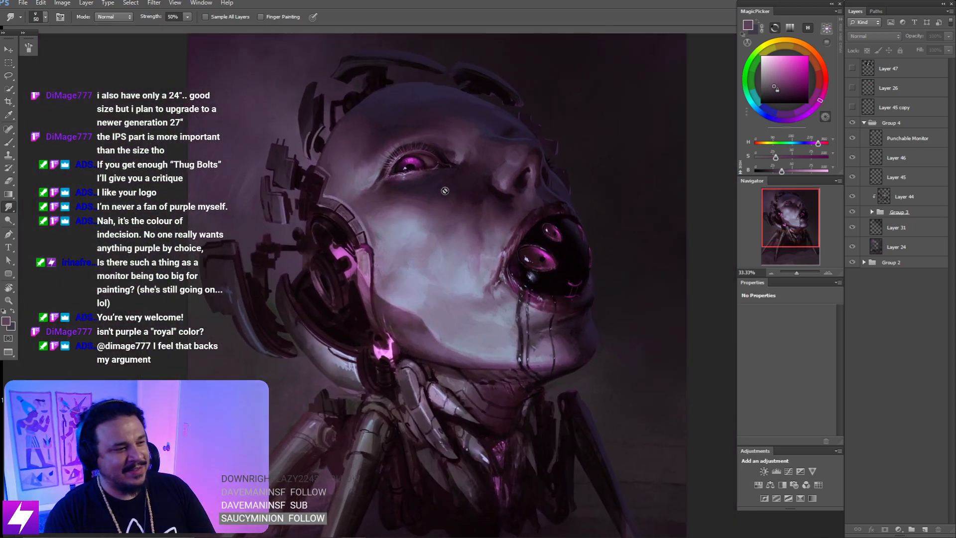
- Mirror the canvas back to its original orientation and toggle the Punchable Monitor layer off and on to compare the ear plate edits
key("ctrl+shift+h")
left_click_drag(415, 290, 396, 310)
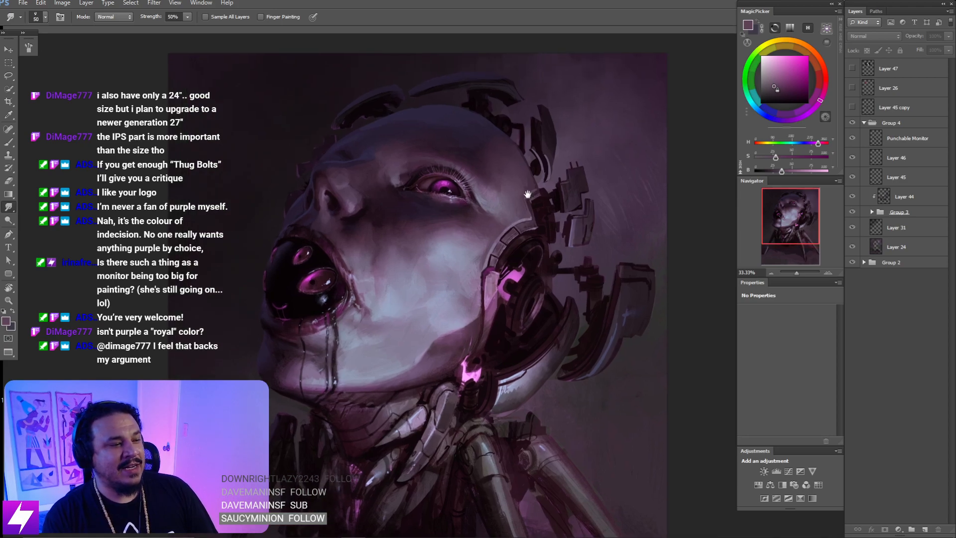
left_click(853, 138)
left_click(854, 137)
key("ctrl+plus")
left_click_drag(563, 236, 520, 302)
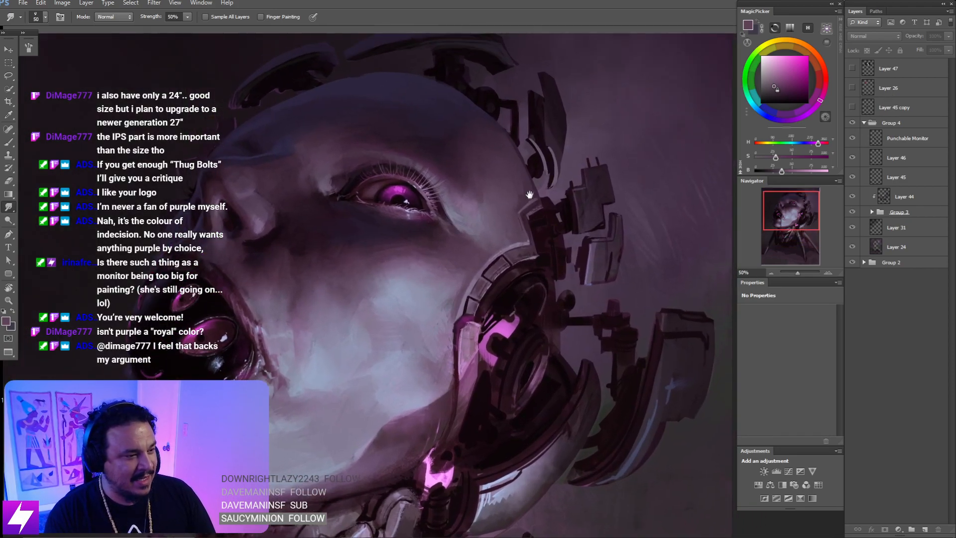
- Return to the Brush tool with a very dark purple and select the Punchable Monitor layer for work on the ear plate
key("b")
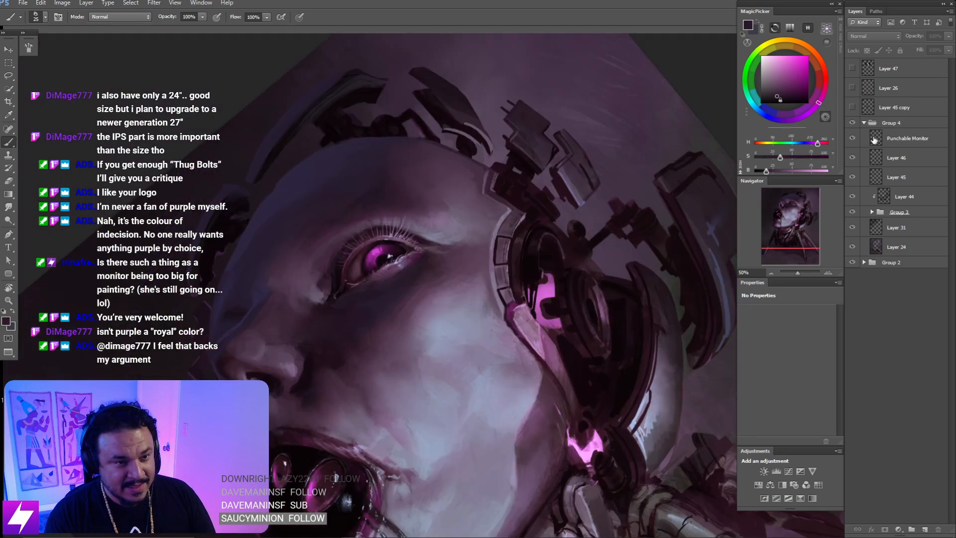
left_click(872, 140)
mouse_move(532, 253)
left_mouse_down()
mouse_move(524, 250)
mouse_move(539, 241)
mouse_move(532, 246)
left_mouse_up()
key("ctrl+plus")
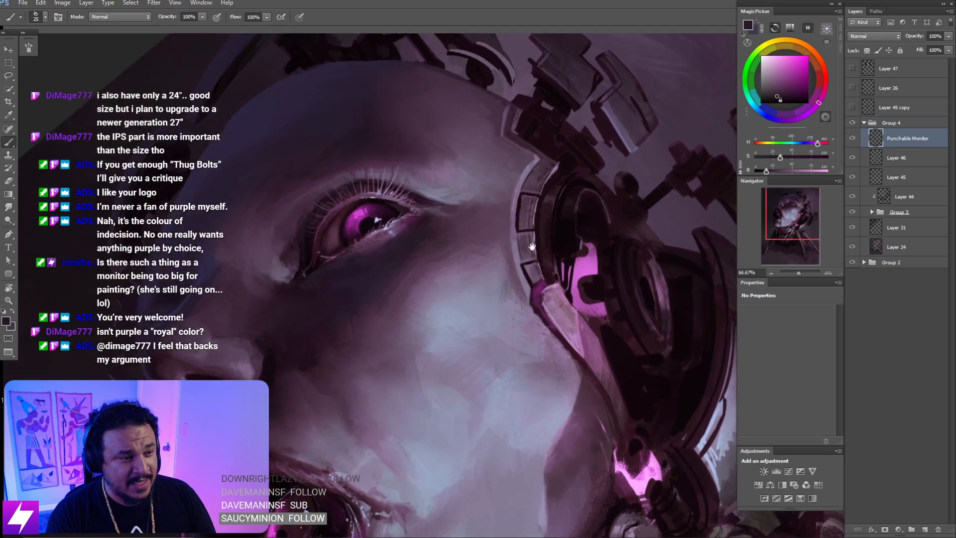
left_click_drag(549, 184, 549, 230)
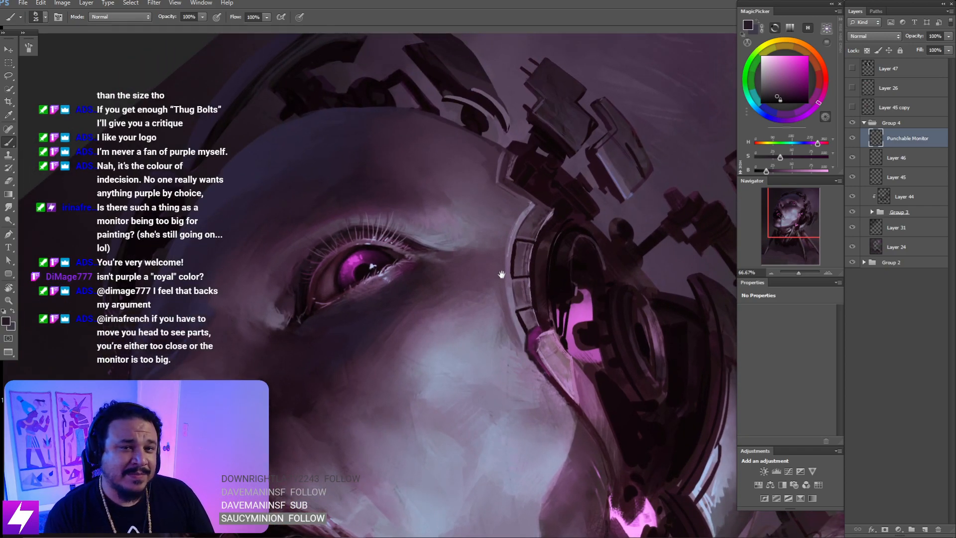
- Paint the skin edge beside the segmented ear rim on the Punchable Monitor layer with a dark purple sampled from the temple, brush size 20
left_click_drag(489, 288, 491, 252)
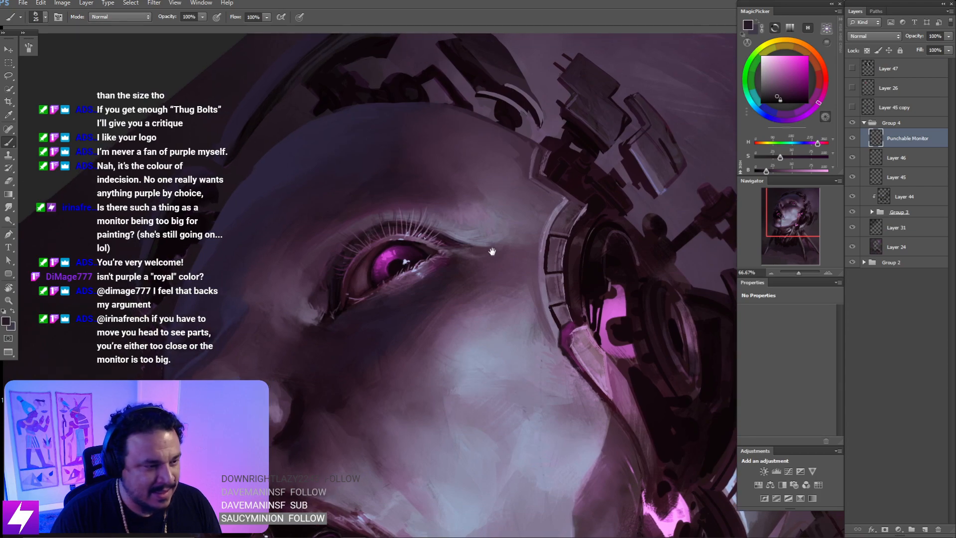
key("bracketright")
key("bracketright")
left_click(518, 272, "ctrl")
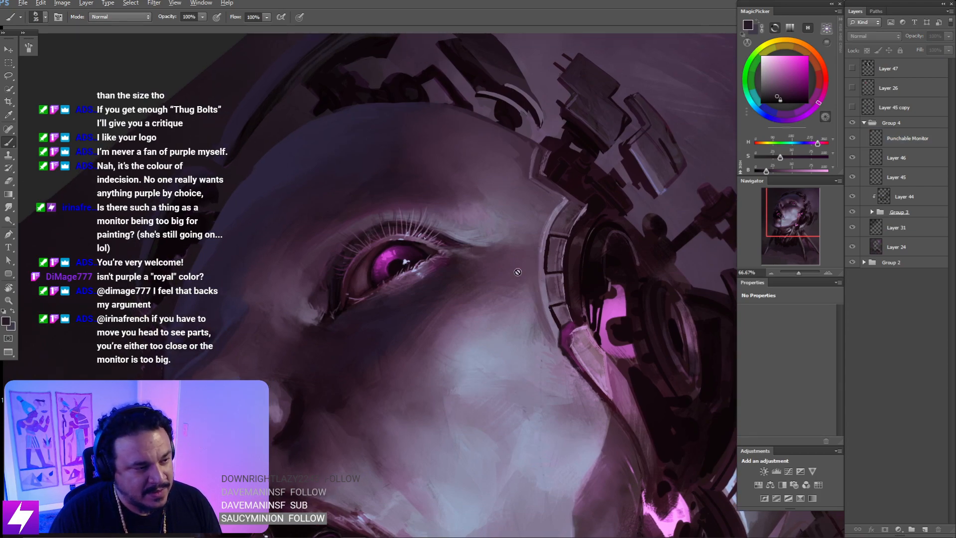
left_click(478, 270, "alt")
left_click(875, 140)
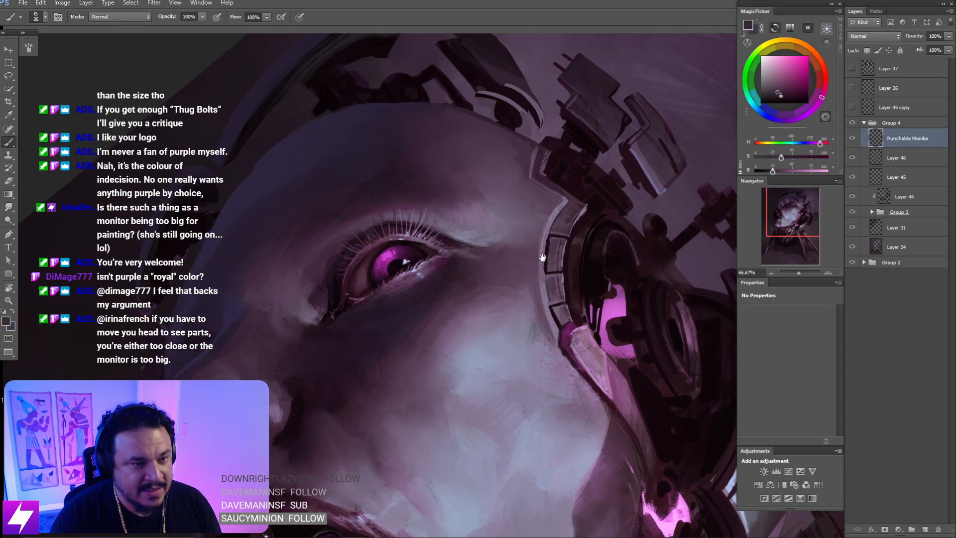
left_click_drag(542, 259, 526, 264)
key("bracketleft")
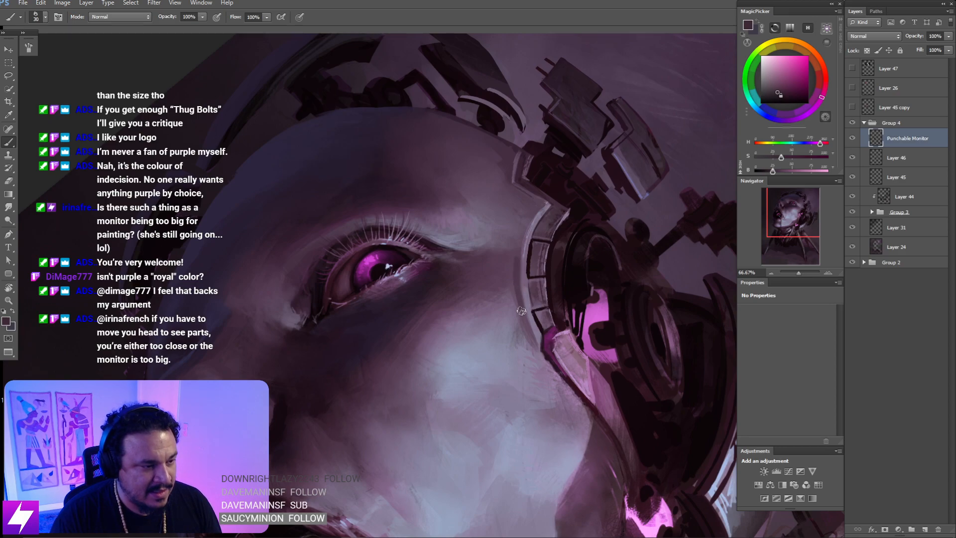
key("bracketleft")
key("bracketleft")
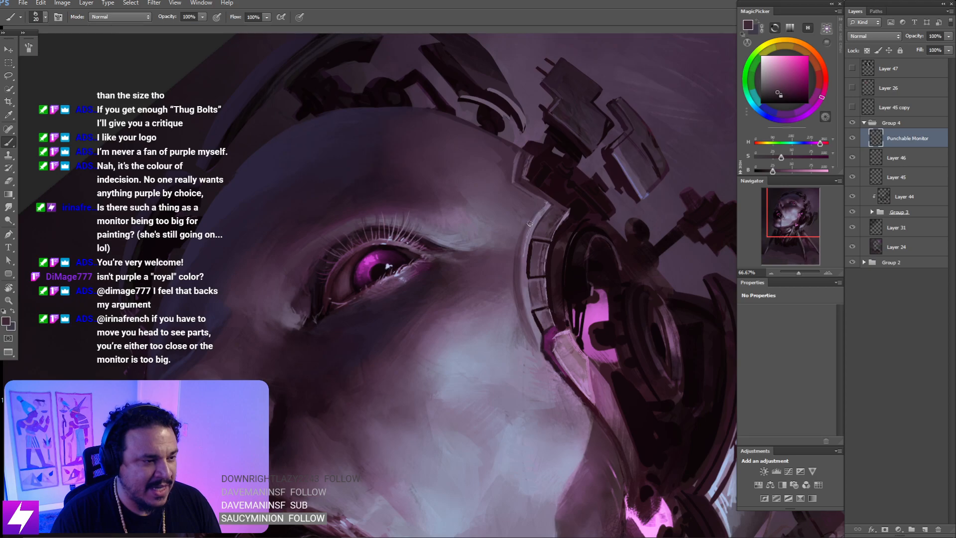
- Examine the full painting to judge how the ear rim edits fit the whole head
key("r")
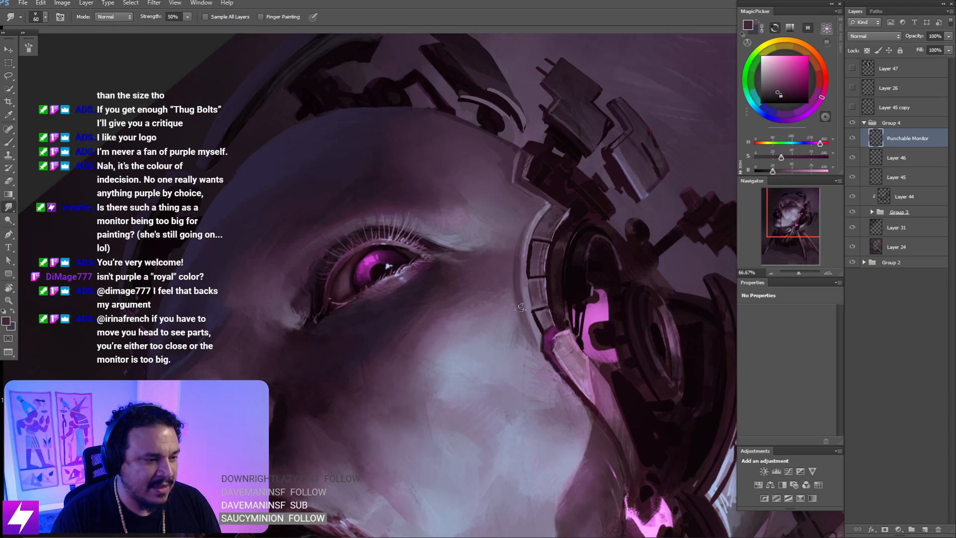
key("Escape")
key("ctrl+minus")
key("ctrl+minus")
key("ctrl+shift+h")
key("ctrl+shift+h")
key("ctrl+0")
- Refine the cheek edge along the narrow lower ear plate with purple tones sampled from the adjoining skin
key("r")
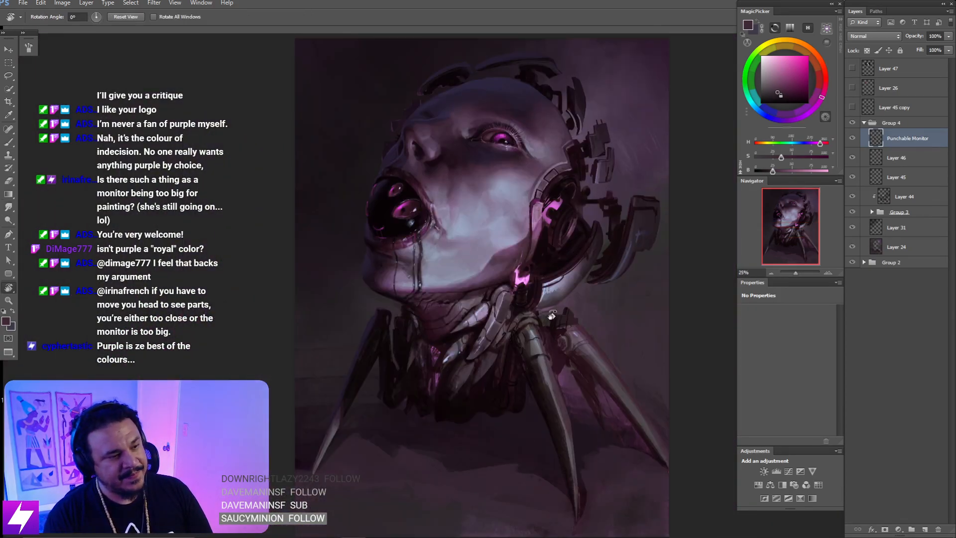
left_click_drag(552, 315, 516, 297)
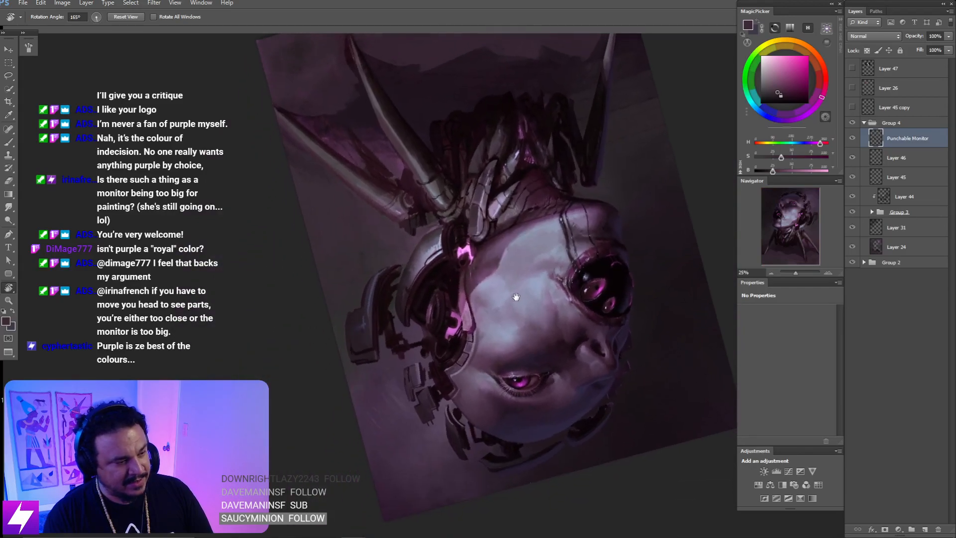
key("ctrl+plus")
key("ctrl+plus")
key("b")
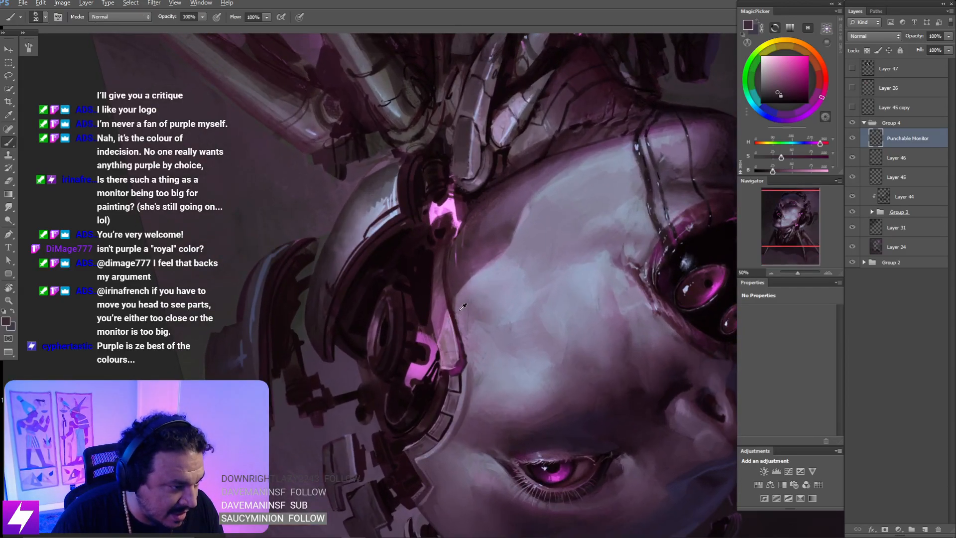
left_click(463, 310, "alt")
key("bracketleft")
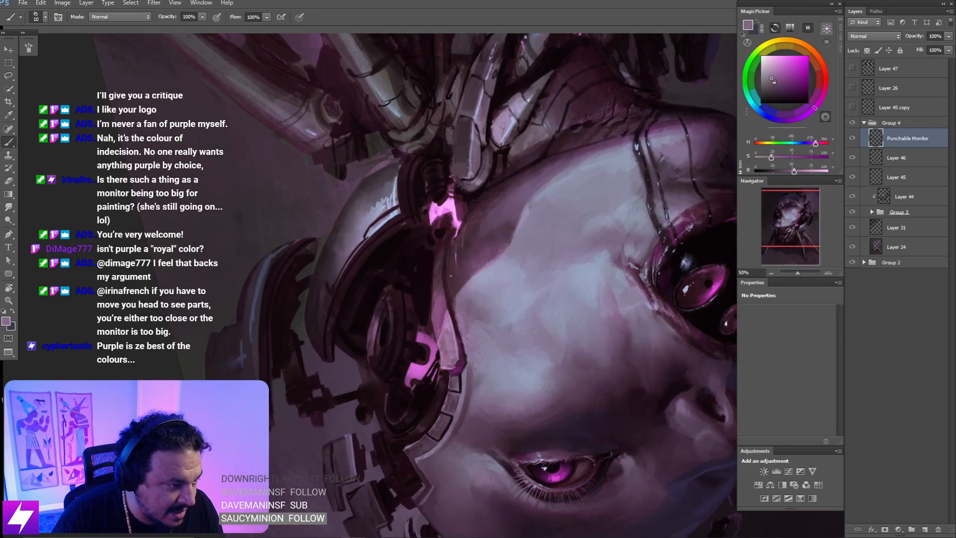
left_click(459, 309, "alt")
key("bracketright")
key("bracketright")
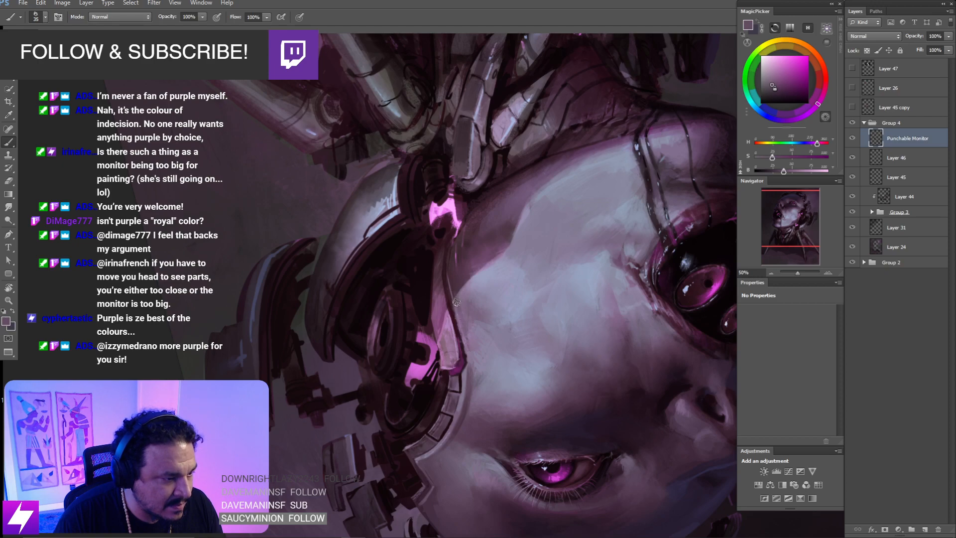
left_click(458, 303, "alt")
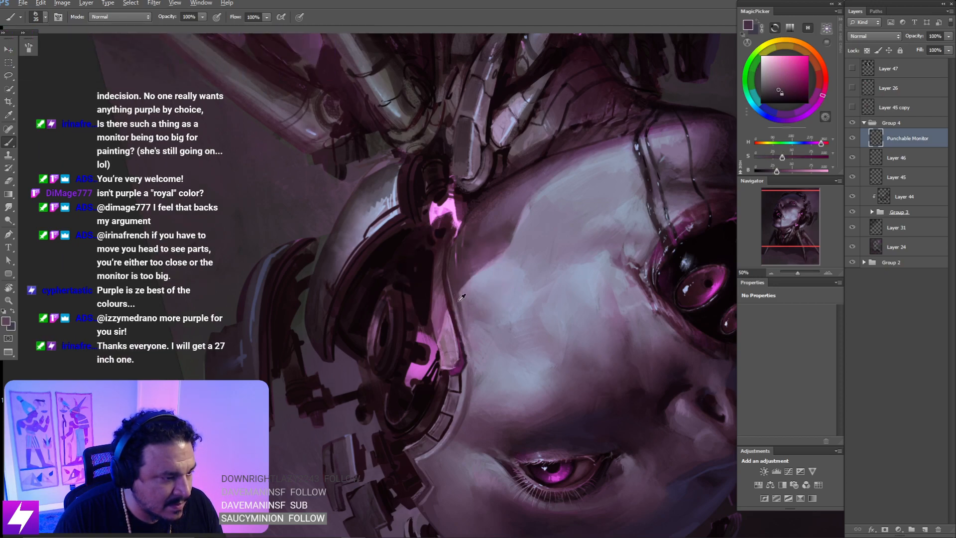
left_click(458, 301, "alt")
left_click_drag(464, 326, 469, 367)
key("Escape")
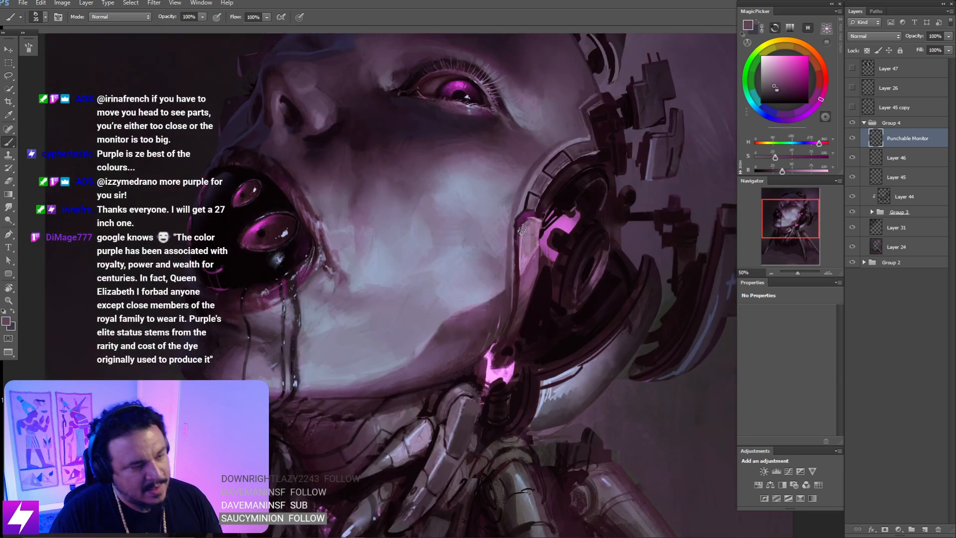
- Examine the whole head and its ear machinery, comparing the refined cheek edge with the surrounding forms
key("ctrl+minus")
key("ctrl+minus")
mouse_move(535, 282)
left_mouse_down()
mouse_move(557, 249)
mouse_move(541, 246)
left_mouse_up()
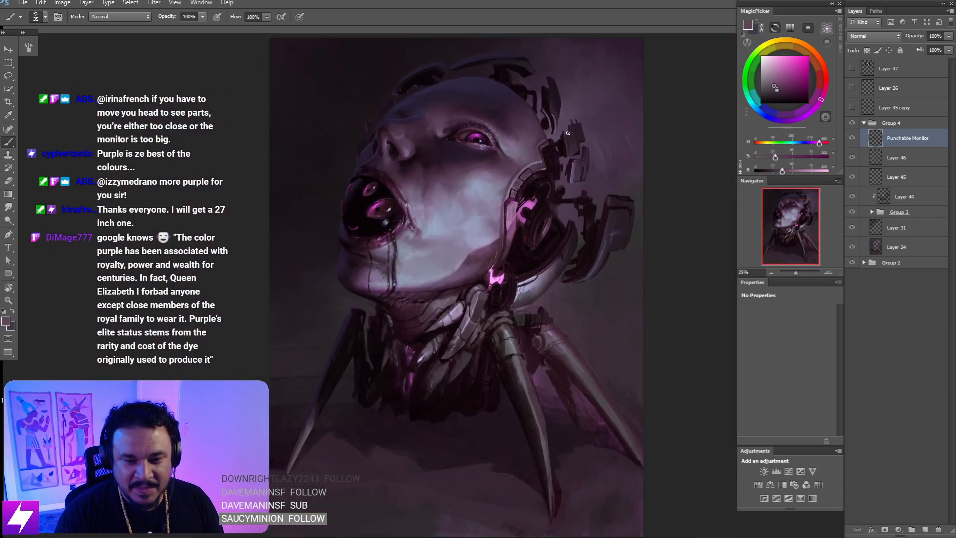
key("ctrl+plus")
mouse_move(577, 170)
left_mouse_down()
mouse_move(559, 177)
mouse_move(531, 219)
mouse_move(492, 247)
mouse_move(498, 272)
left_mouse_up()
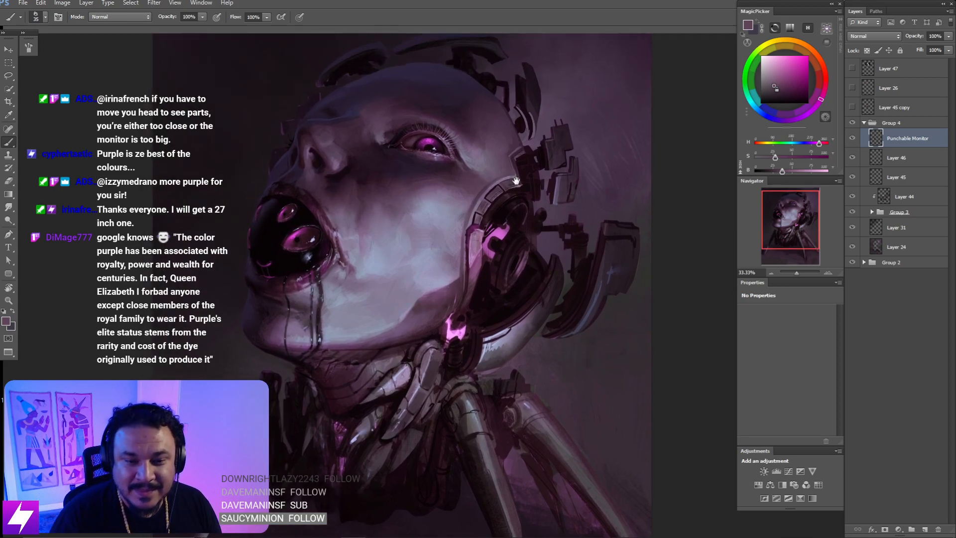
mouse_move(516, 181)
left_mouse_down()
mouse_move(518, 239)
mouse_move(506, 231)
mouse_move(508, 258)
mouse_move(521, 269)
mouse_move(545, 255)
left_mouse_up()
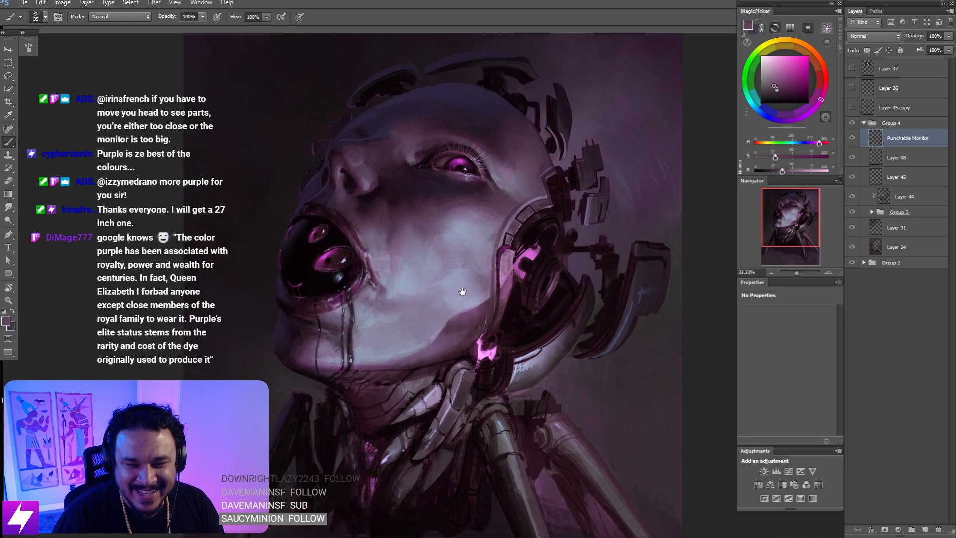
mouse_move(463, 291)
left_mouse_down()
mouse_move(444, 285)
mouse_move(418, 294)
left_mouse_up()
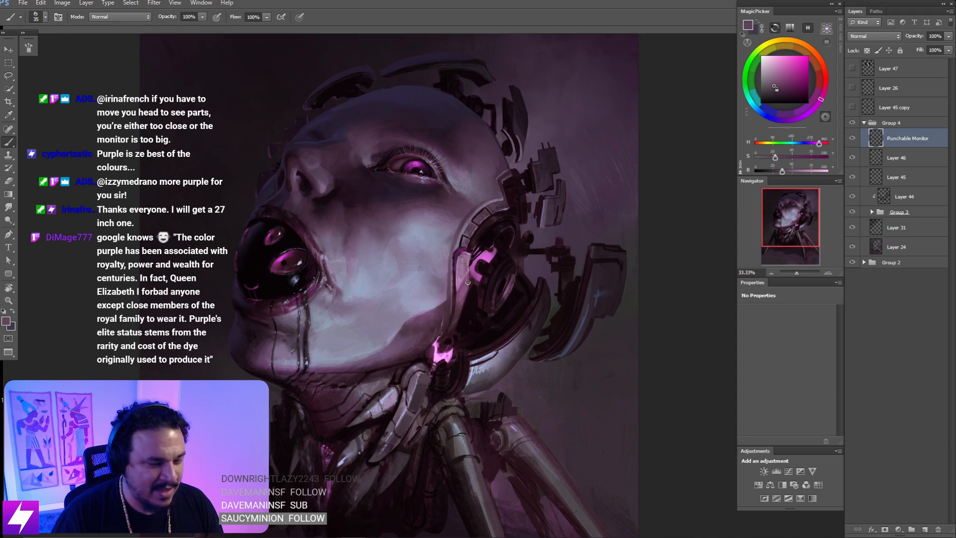
left_click_drag(493, 267, 490, 252)
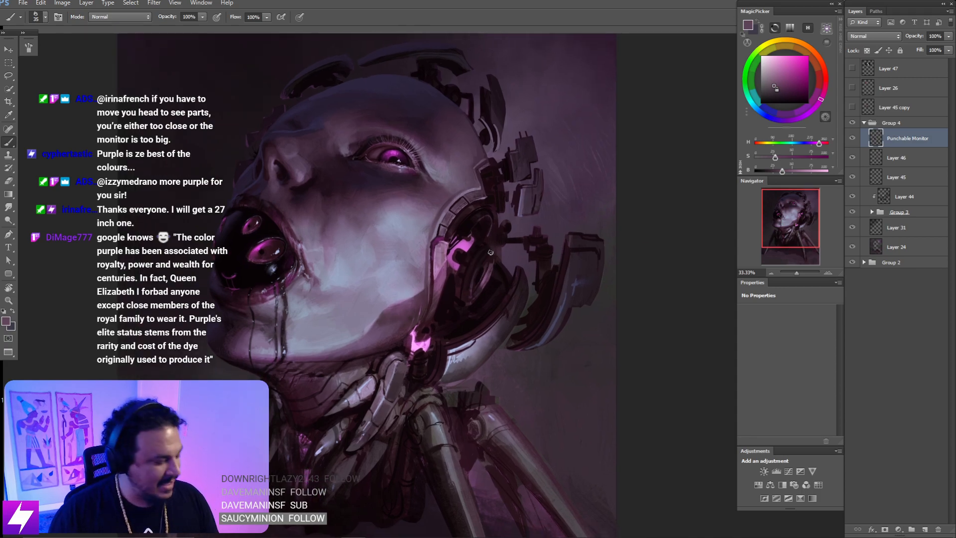
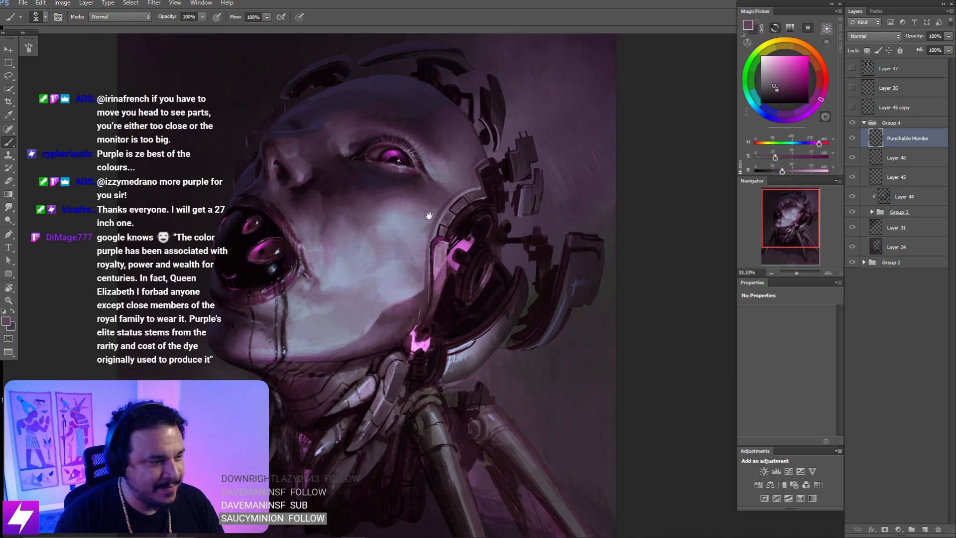
- Lasso a narrow curved strip along the cheek edge, from the bottom of the segmented rim down beside the ear plate
mouse_move(429, 215)
left_mouse_down()
mouse_move(412, 214)
mouse_move(432, 187)
mouse_move(474, 205)
mouse_move(431, 222)
left_mouse_up()
key("r")
key("ctrl+plus")
mouse_move(350, 180)
left_mouse_down()
mouse_move(369, 184)
mouse_move(386, 207)
left_mouse_up()
key("l")
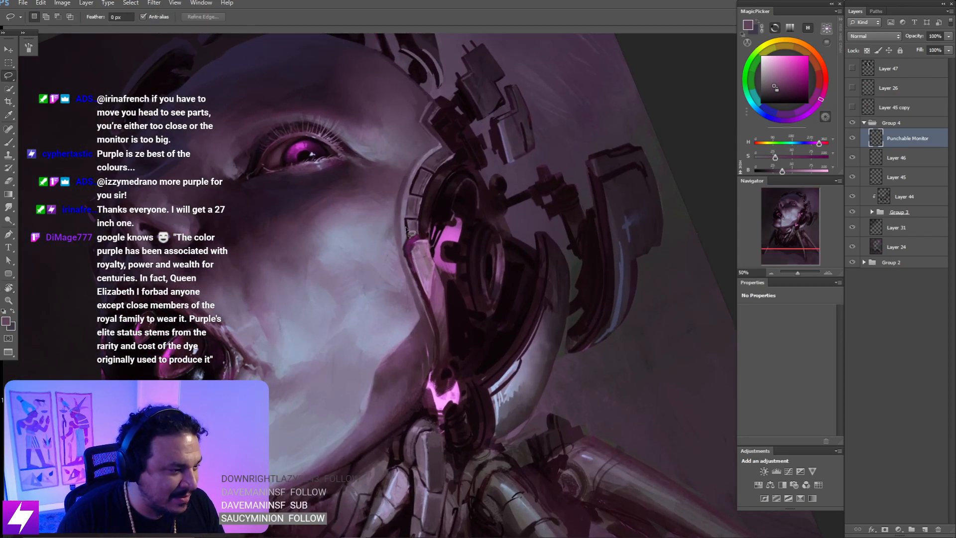
left_click_drag(405, 228, 406, 240)
key("Return")
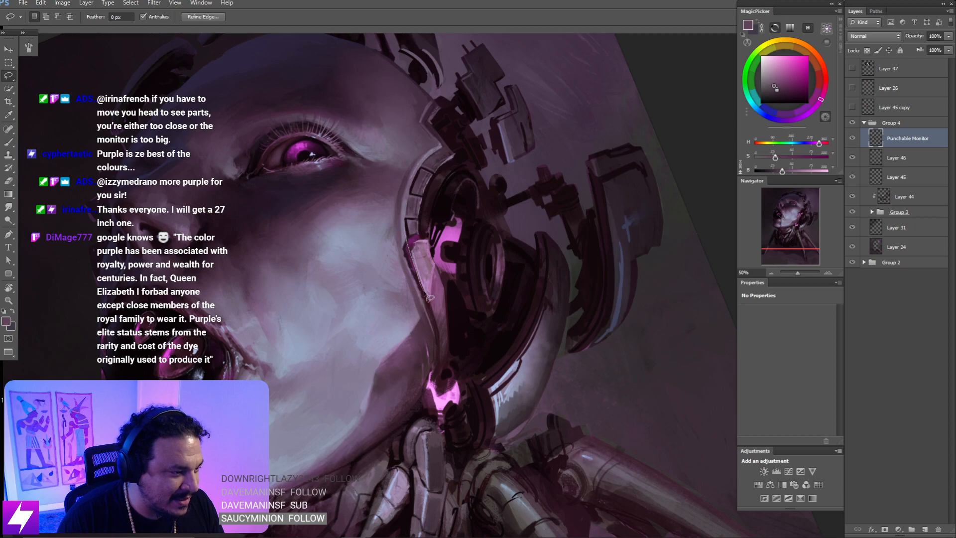
- Brush a pale lavender sampled from the cheek into the selected strip at size 15, and check it against the whole head
key("b")
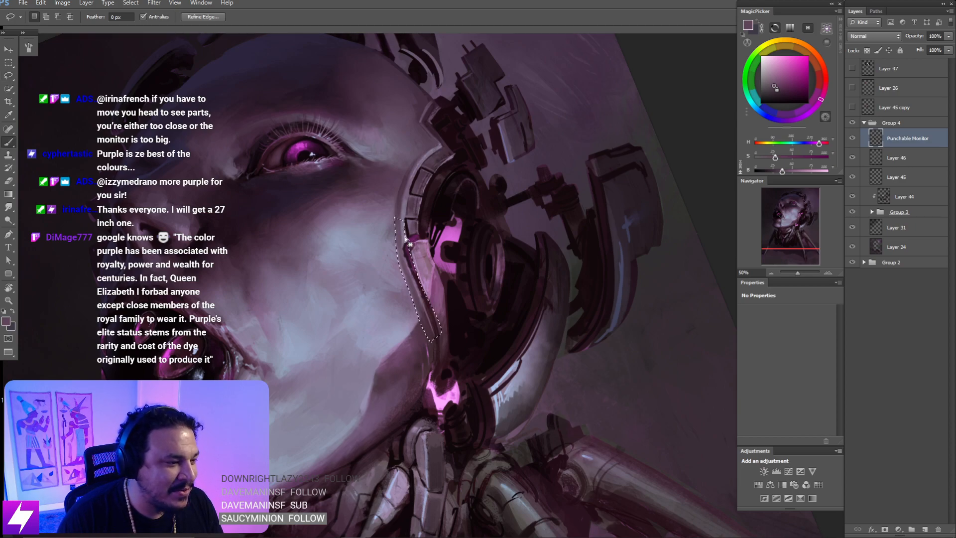
left_click(394, 300, "alt")
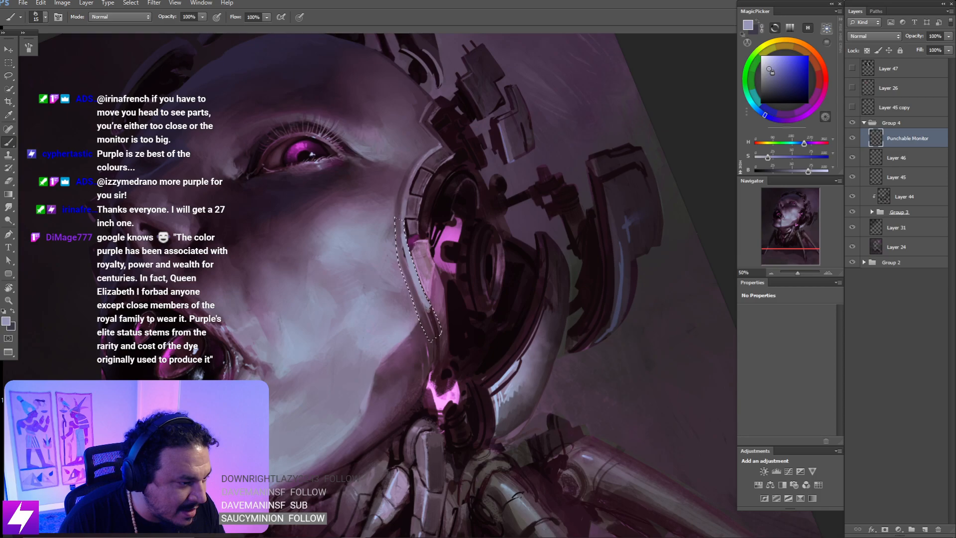
key("ctrl+minus")
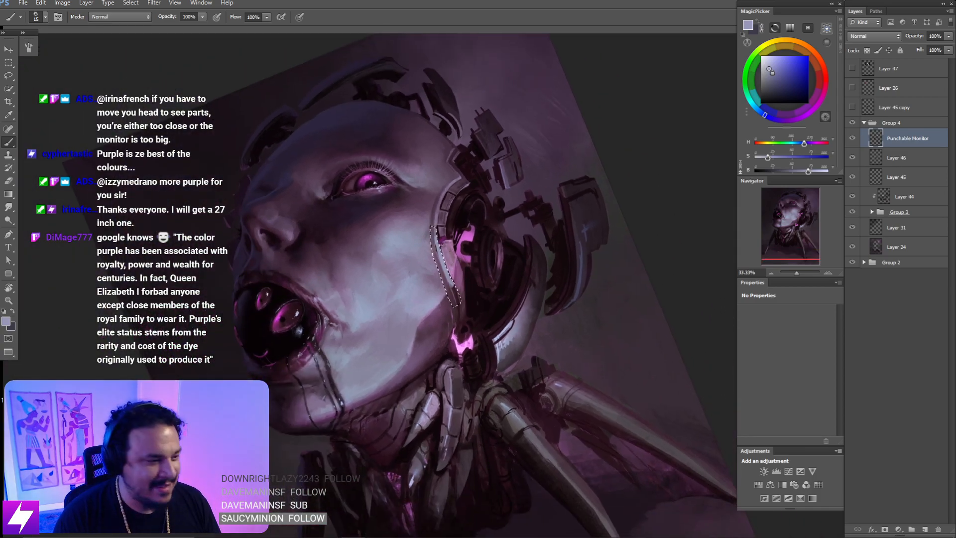
key("Escape")
left_click_drag(515, 205, 465, 211)
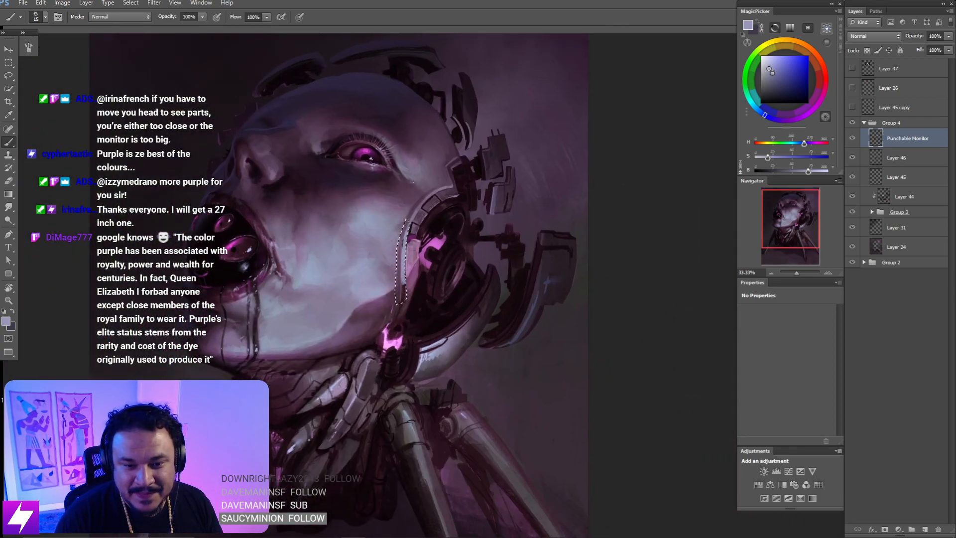
key("ctrl+plus")
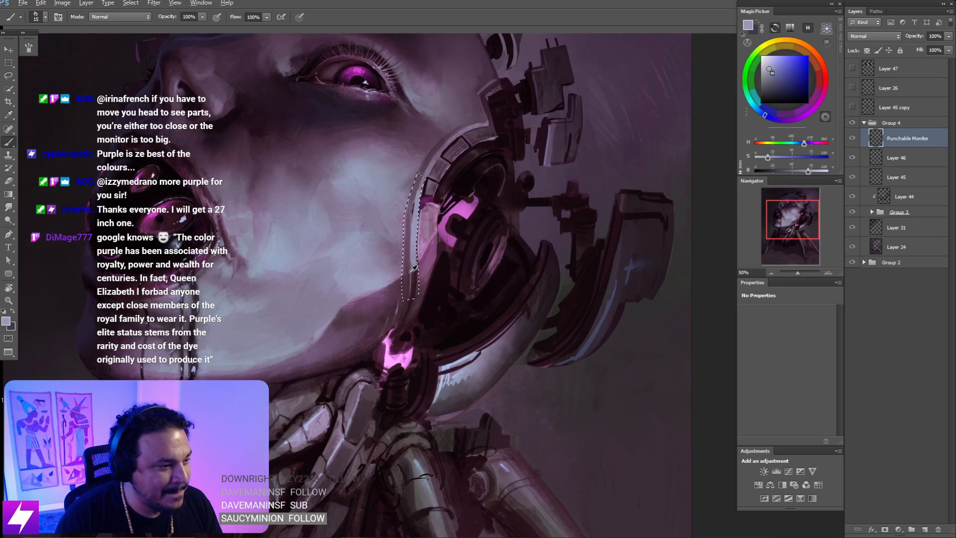
- Tone the selected strip with a muted purple sampled from its upper part, and check the result on the upright head
left_click(413, 198, "alt")
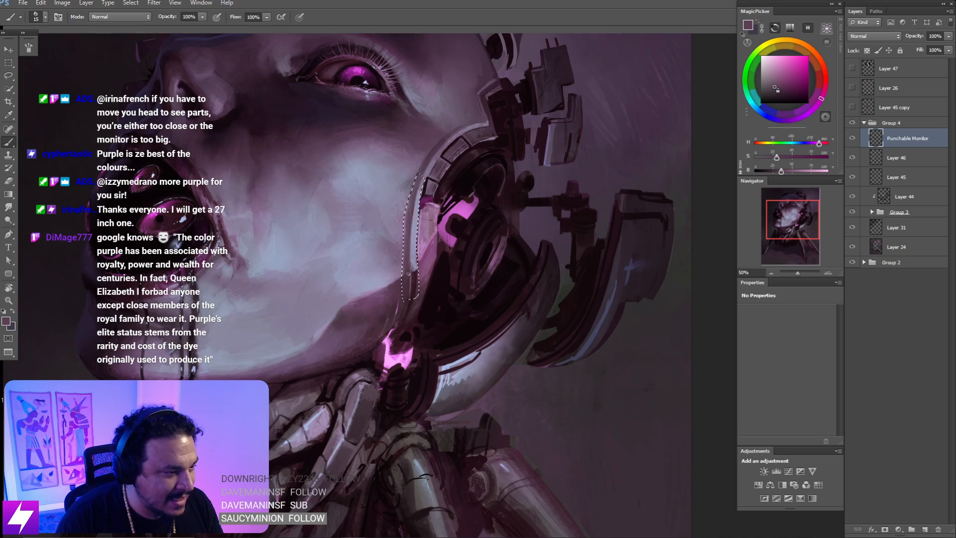
key("ctrl+minus")
key("r")
left_click_drag(423, 290, 500, 250)
key("Escape")
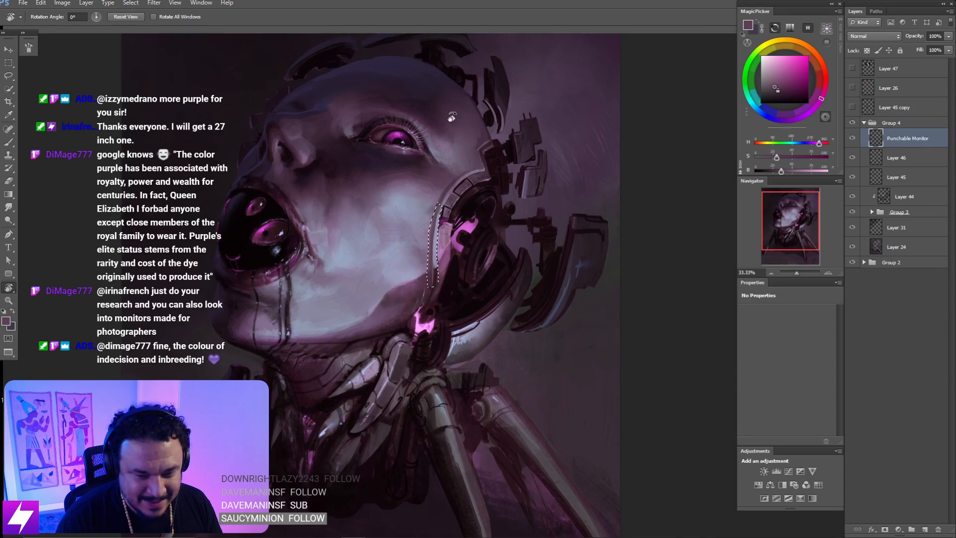
- Shade the selected strip with a sampled dark purple at brush size 35, and clear the selection
key("ctrl+plus")
key("b")
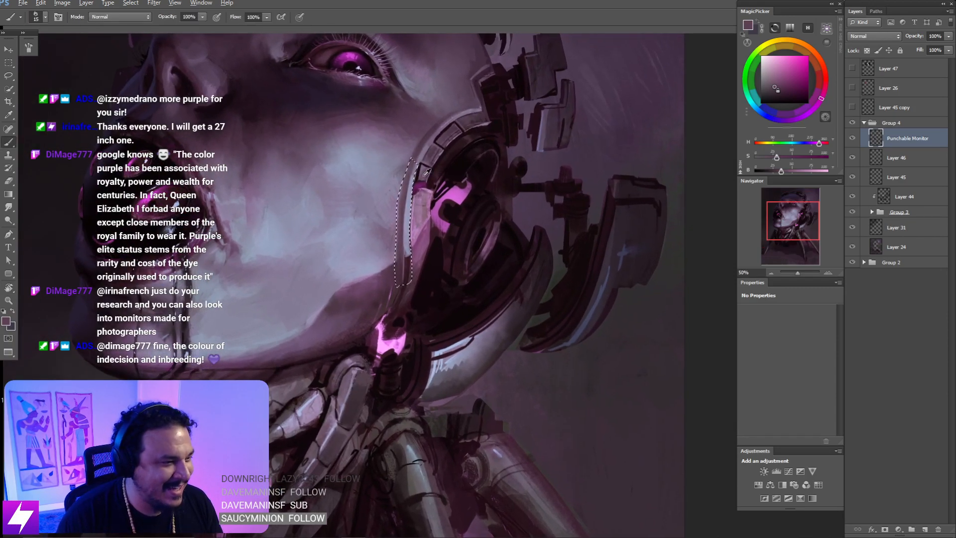
left_click(408, 263, "alt")
key("bracketright")
key("bracketright")
key("bracketright")
key("bracketright")
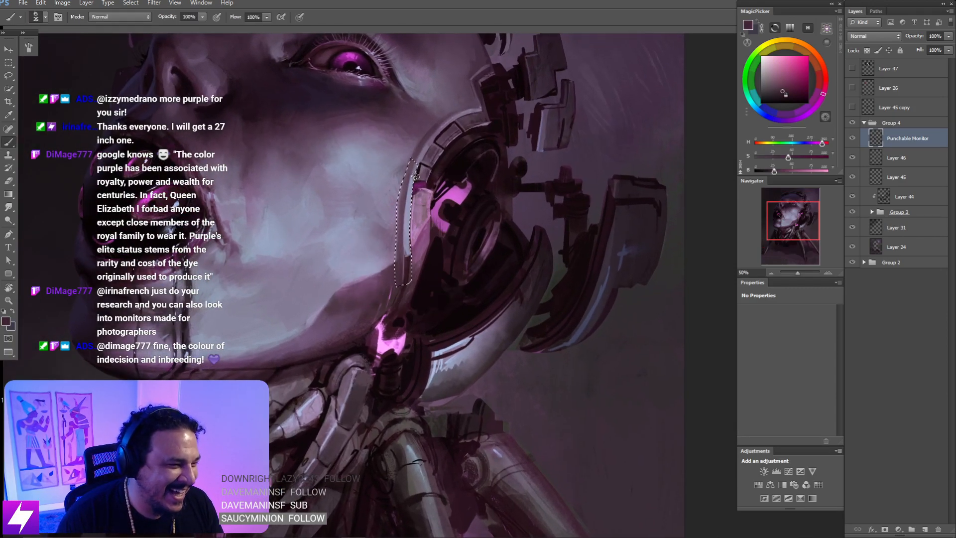
left_click_drag(414, 178, 408, 254)
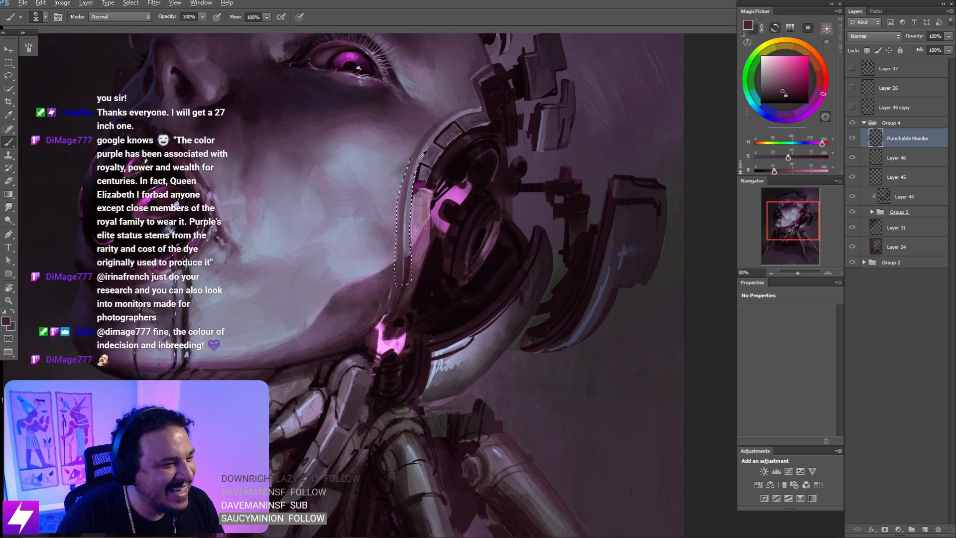
key("l")
key("ctrl+d")
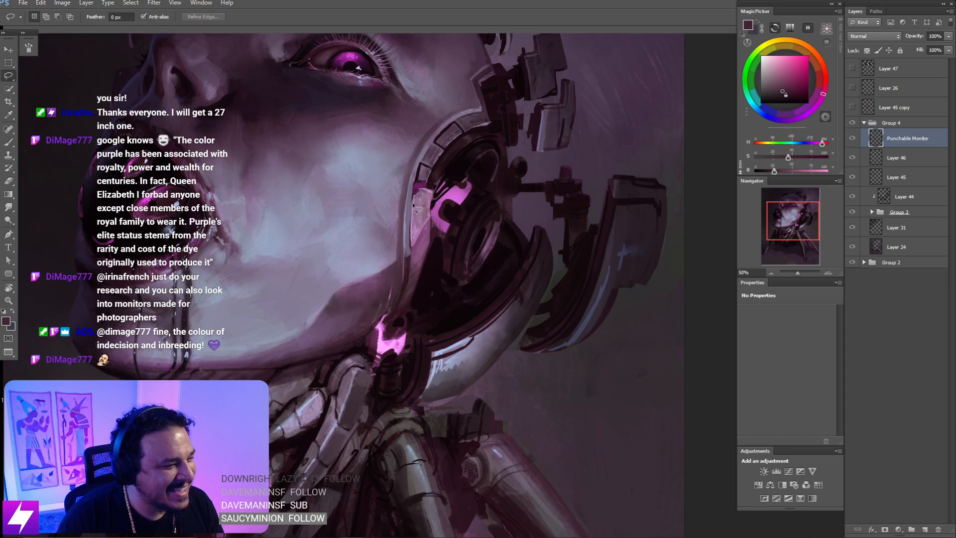
- Rotate the canvas nearly upside down and brush a pale lavender sampled from the cheek onto the cheek-edge strip at size 10
key("ctrl+minus")
key("ctrl+minus")
key("r")
mouse_move(457, 319)
left_mouse_down()
mouse_move(474, 326)
mouse_move(514, 229)
left_mouse_up()
key("ctrl+plus")
key("ctrl+plus")
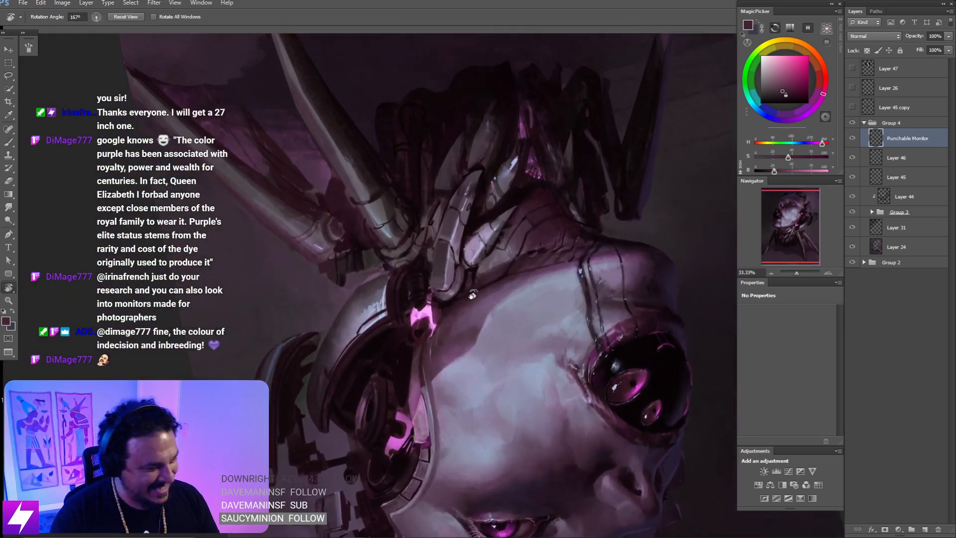
left_click_drag(438, 426, 473, 313)
key("b")
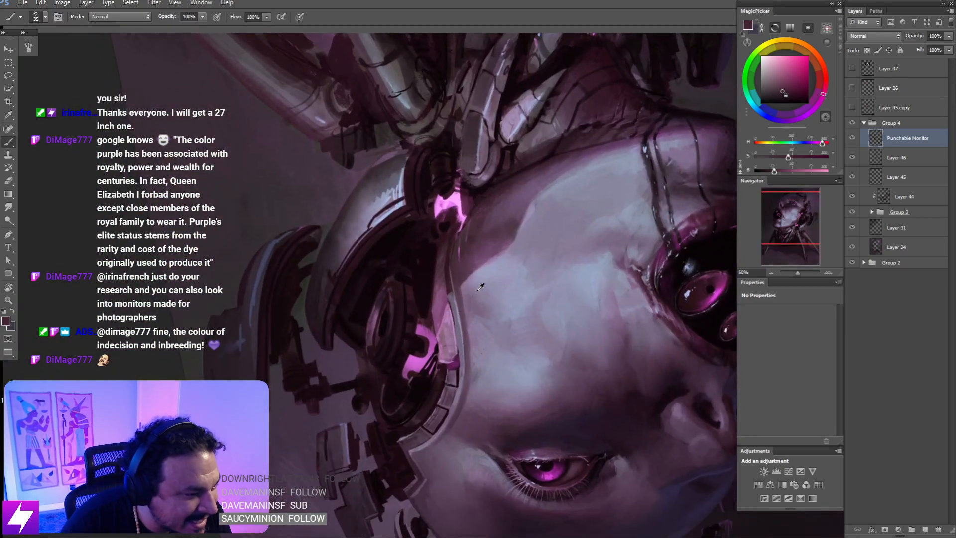
left_click(481, 285, "alt")
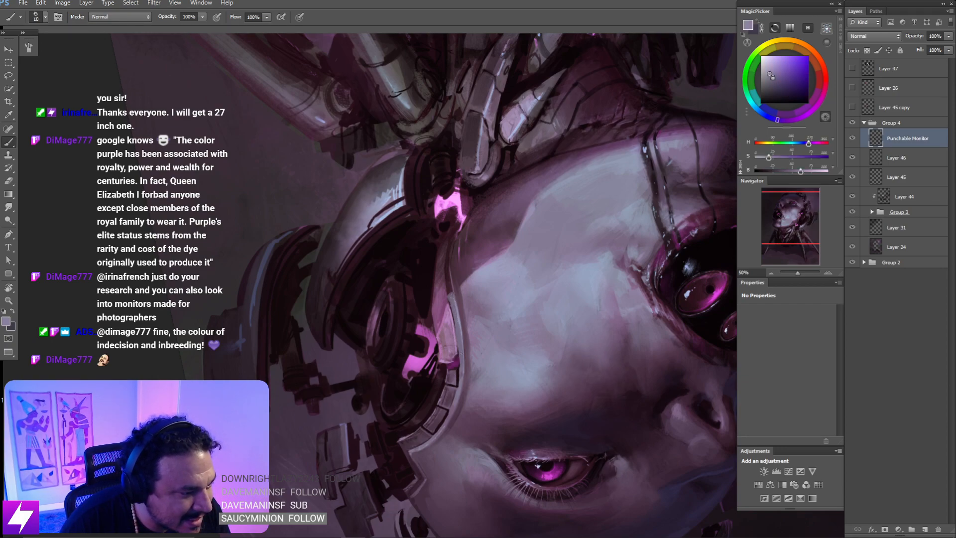
left_click_drag(457, 297, 454, 307)
- Soften the narrow end of the cheek-edge strip at brush size 25 with muted purples sampled beside it
key("bracketright")
key("bracketright")
key("bracketright")
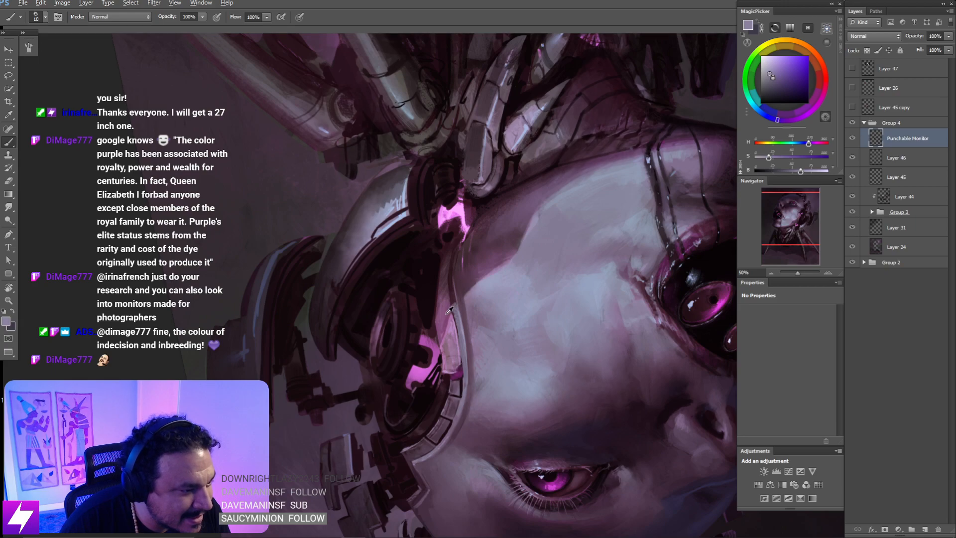
left_click(453, 304, "alt")
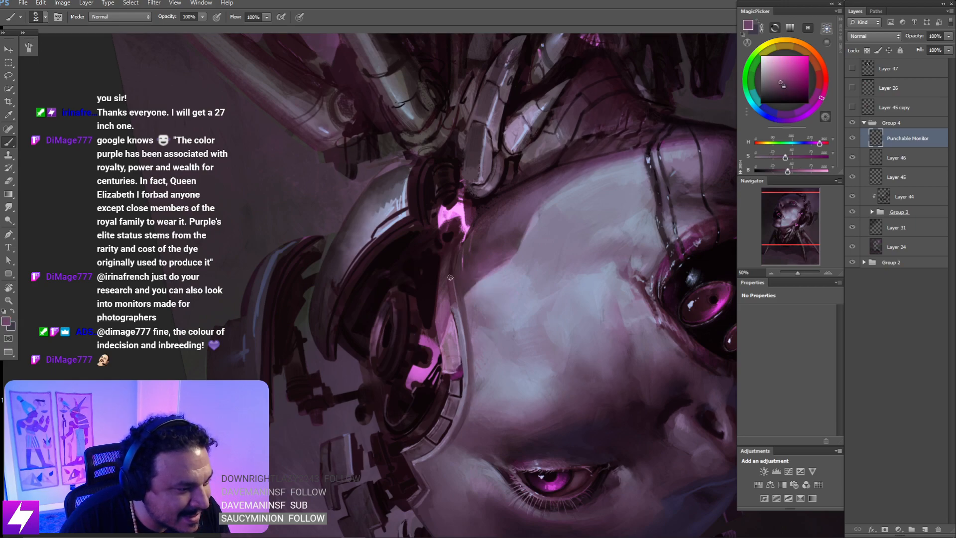
left_click(459, 315, "alt")
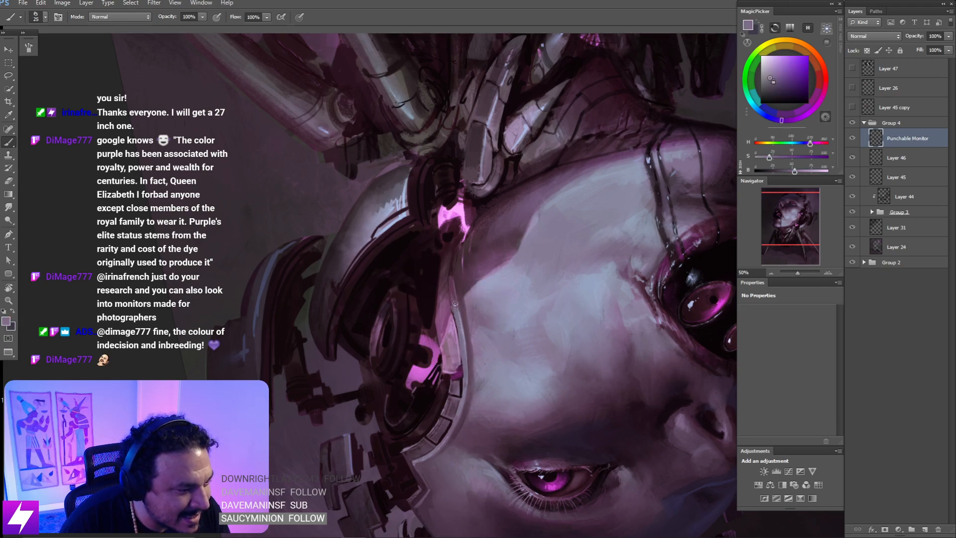
- Return the canvas upright, mirror it horizontally, and examine the whole head and the ear plate in the flipped composition
key("ctrl+minus")
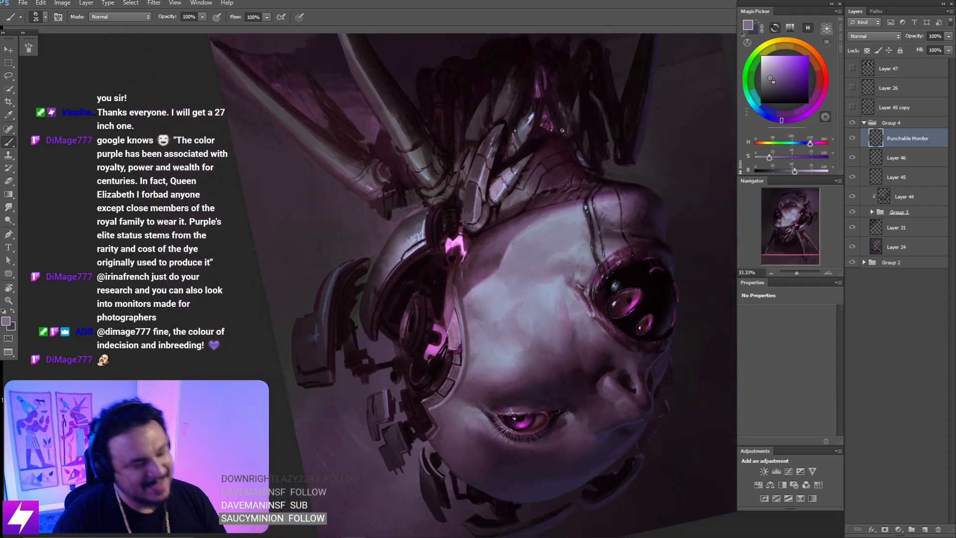
key("Escape")
key("ctrl+minus")
key("ctrl+minus")
key("ctrl+minus")
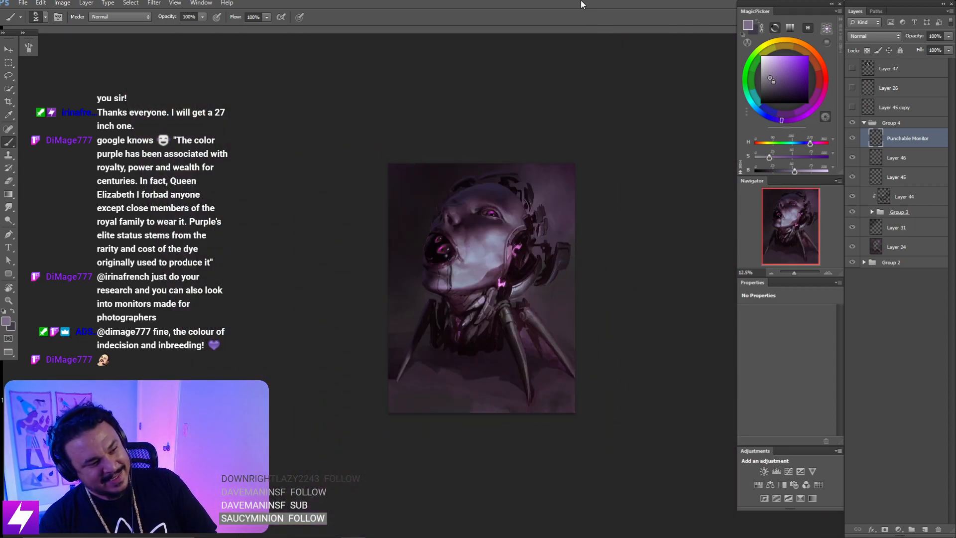
key("F2")
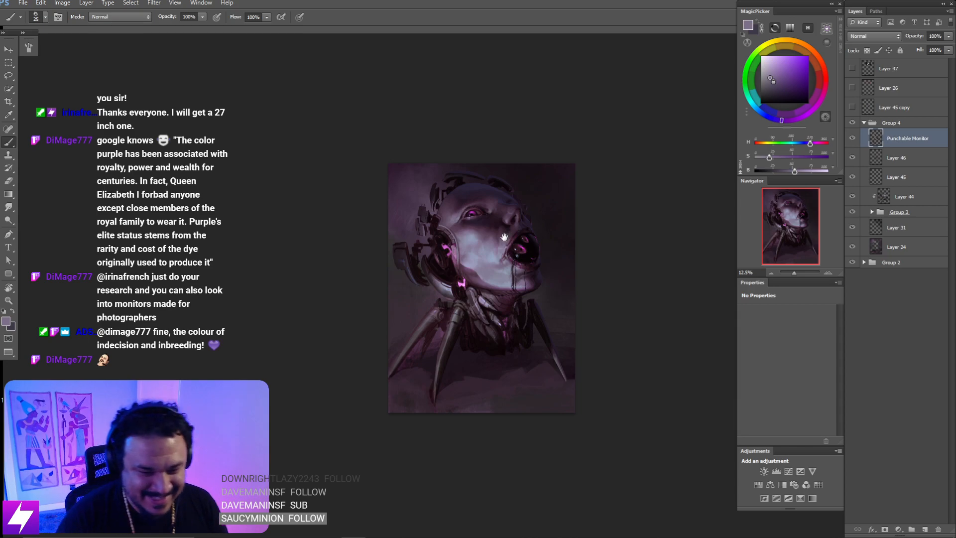
key("ctrl+plus")
key("ctrl+plus")
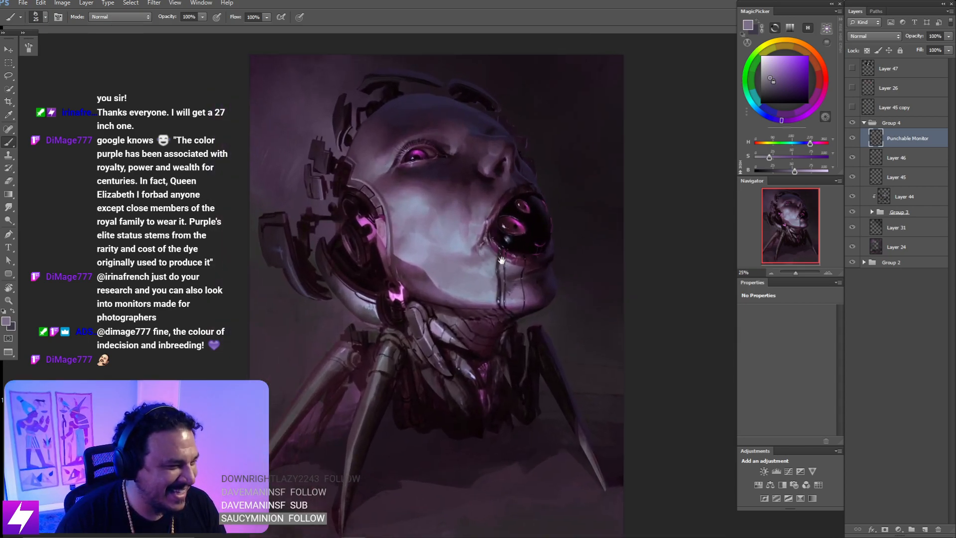
key("ctrl+plus")
key("ctrl+plus")
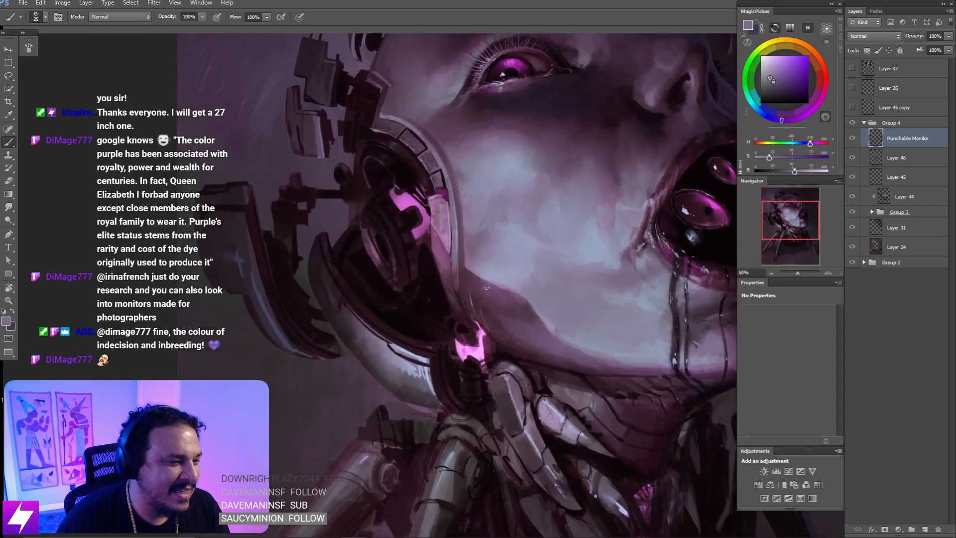
mouse_move(475, 244)
left_mouse_down()
mouse_move(495, 304)
mouse_move(486, 290)
left_mouse_up()
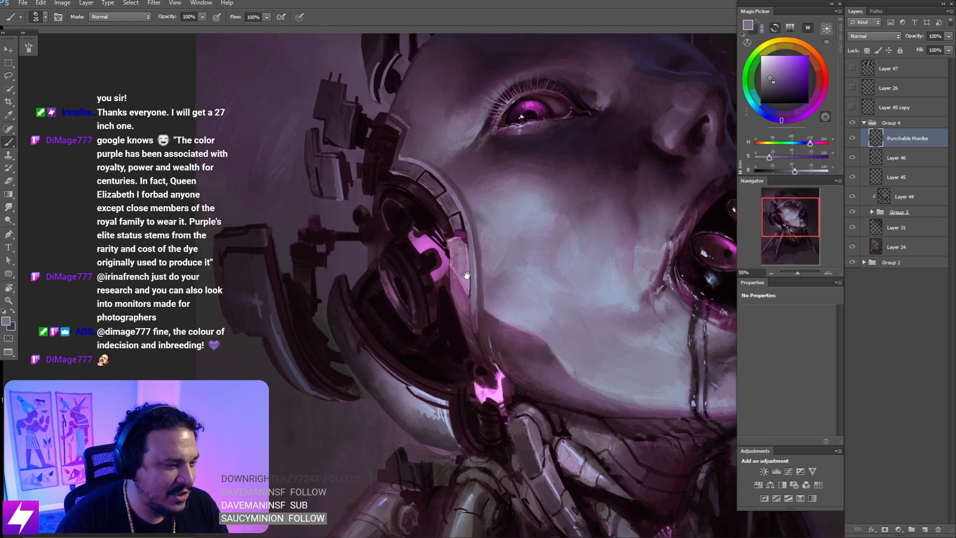
mouse_move(458, 253)
left_mouse_down()
mouse_move(397, 272)
mouse_move(460, 264)
left_mouse_up()
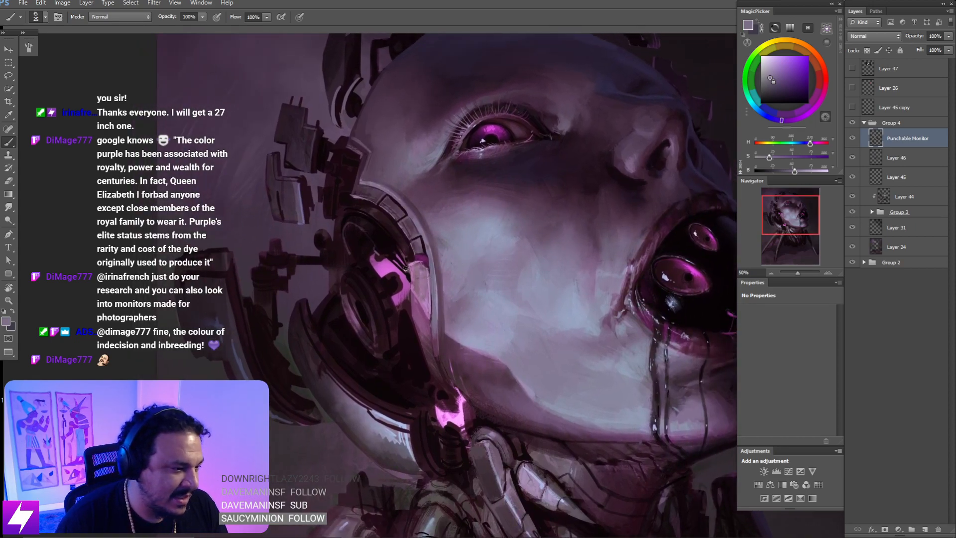
key("ctrl+minus")
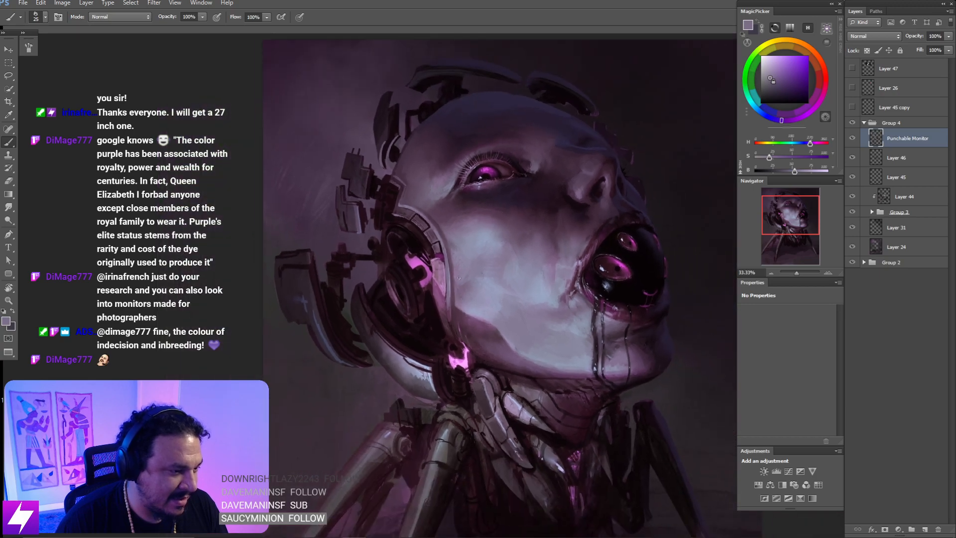
- Lasso the lower part of the pink strip beside the cheek edge, darken it with the default near-black, and clear the selection
key("ctrl+minus")
key("r")
left_click_drag(443, 285, 543, 308)
mouse_move(530, 353)
left_mouse_down()
mouse_move(544, 254)
mouse_move(511, 275)
left_mouse_up()
key("ctrl+plus")
key("l")
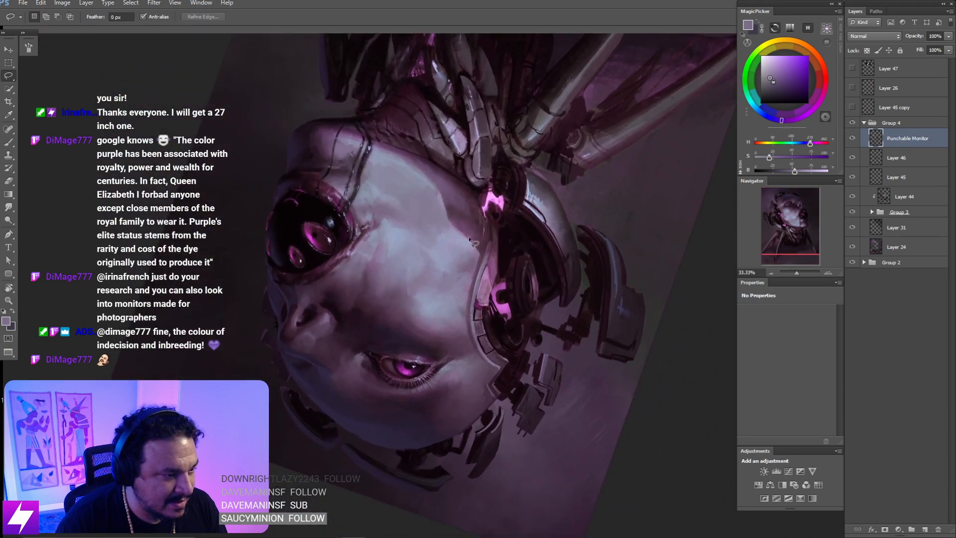
key("ctrl+plus")
mouse_move(503, 195)
left_mouse_down()
mouse_move(488, 269)
mouse_move(506, 272)
mouse_move(501, 201)
left_mouse_up()
key("b")
key("d")
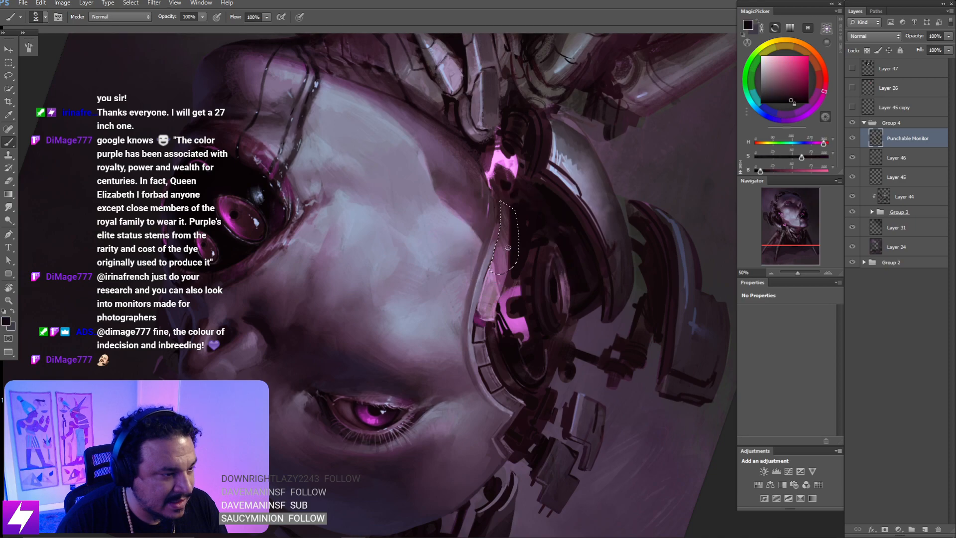
mouse_move(513, 234)
left_mouse_down()
mouse_move(502, 206)
mouse_move(507, 266)
mouse_move(506, 252)
mouse_move(549, 278)
left_mouse_up()
key("l")
key("Return")
- Rotate the canvas and break up the pale pink panel at the segmented rim's lower end with near-black mechanical shapes
key("r")
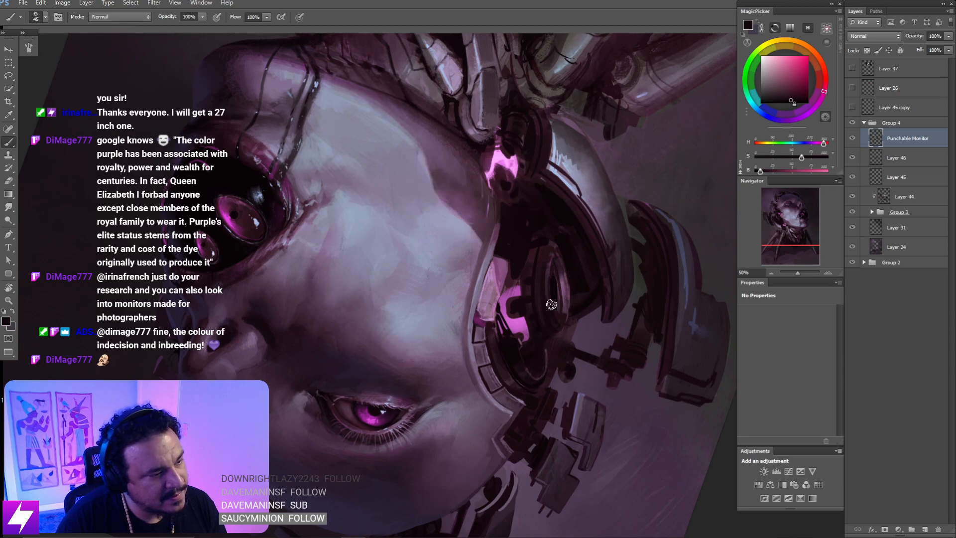
mouse_move(533, 366)
left_mouse_down()
mouse_move(518, 271)
mouse_move(495, 259)
left_mouse_up()
key("l")
key("b")
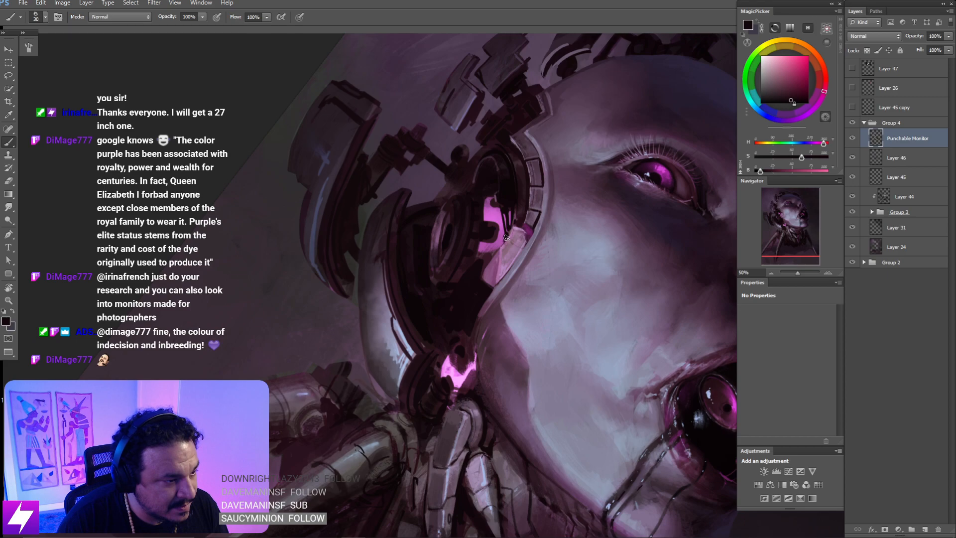
key("bracketright")
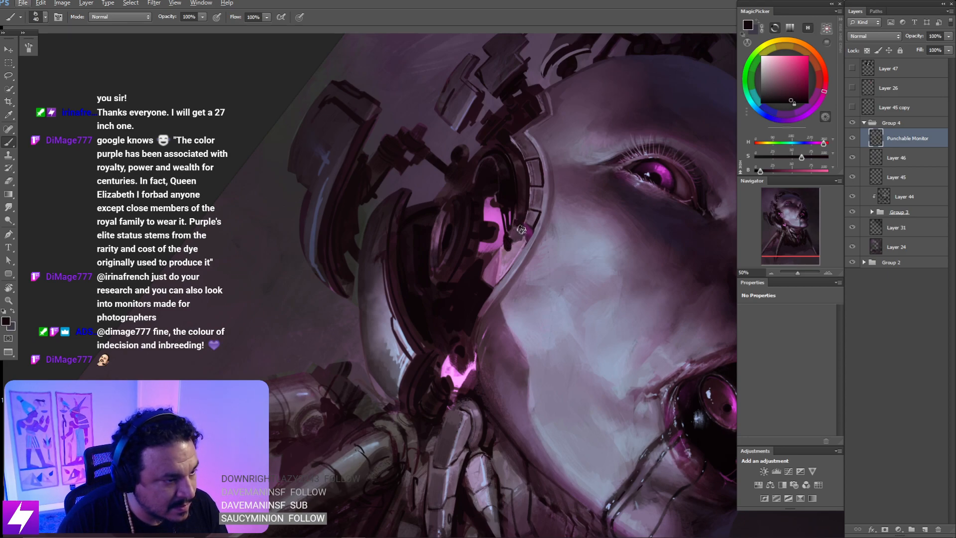
key("bracketleft")
key("bracketleft")
key("bracketleft")
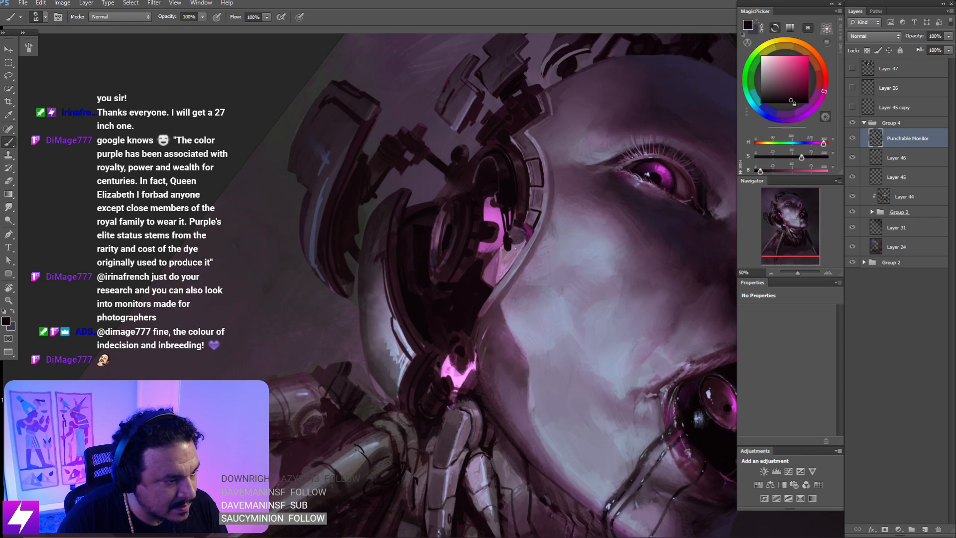
- Lasso the remaining pink panel inside the cheek edge, cover its outer part with near-black, and clear the selection
key("l")
key("r")
mouse_move(583, 240)
left_mouse_down()
mouse_move(506, 224)
mouse_move(490, 327)
mouse_move(459, 252)
left_mouse_up()
key("alt")
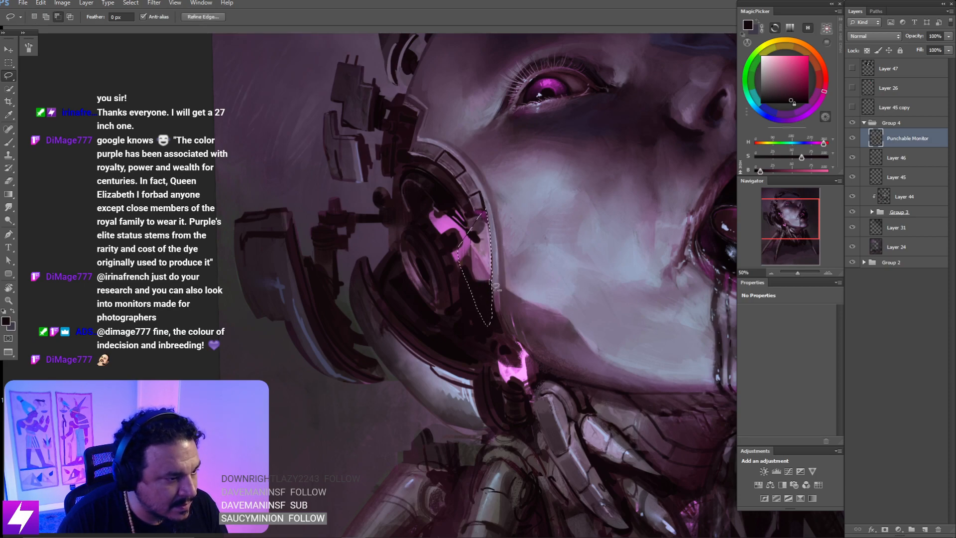
left_click_drag(473, 238, 503, 230)
key("b")
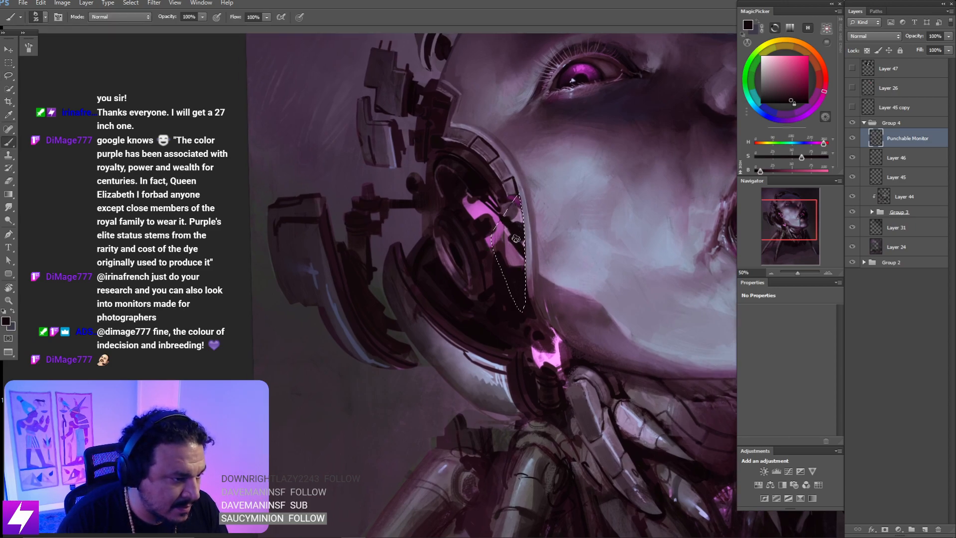
key("bracketright")
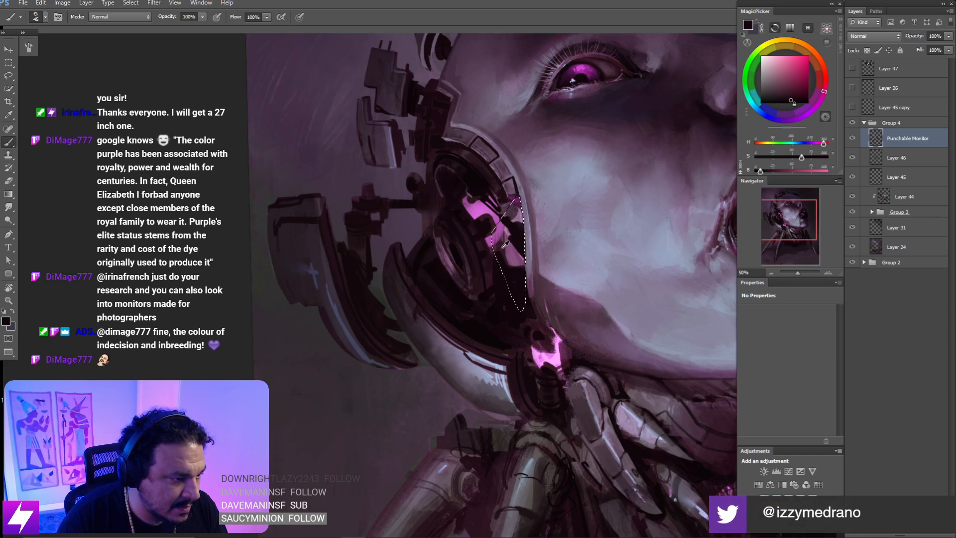
key("bracketright")
left_click(514, 255, "alt")
left_click(506, 248, "alt")
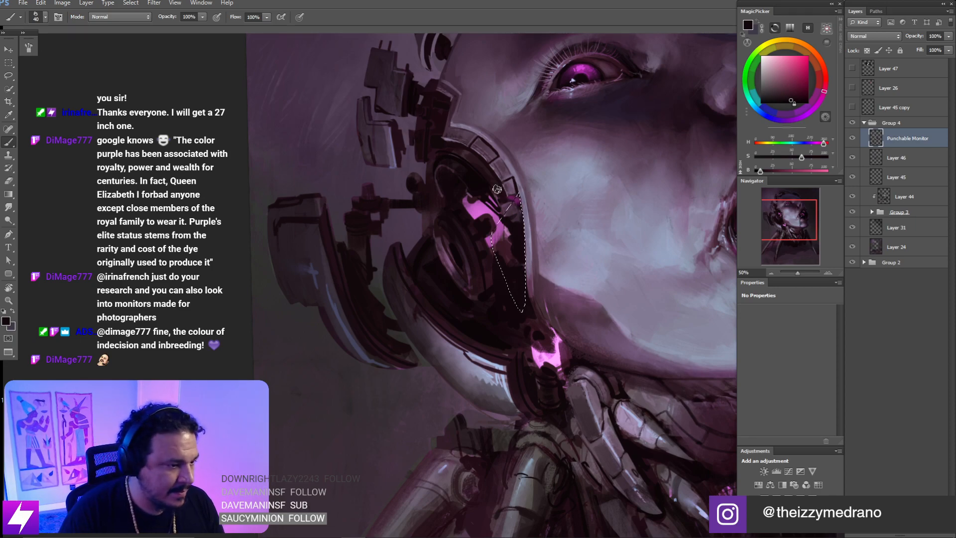
key("l")
key("ctrl+d")
key("ctrl+minus")
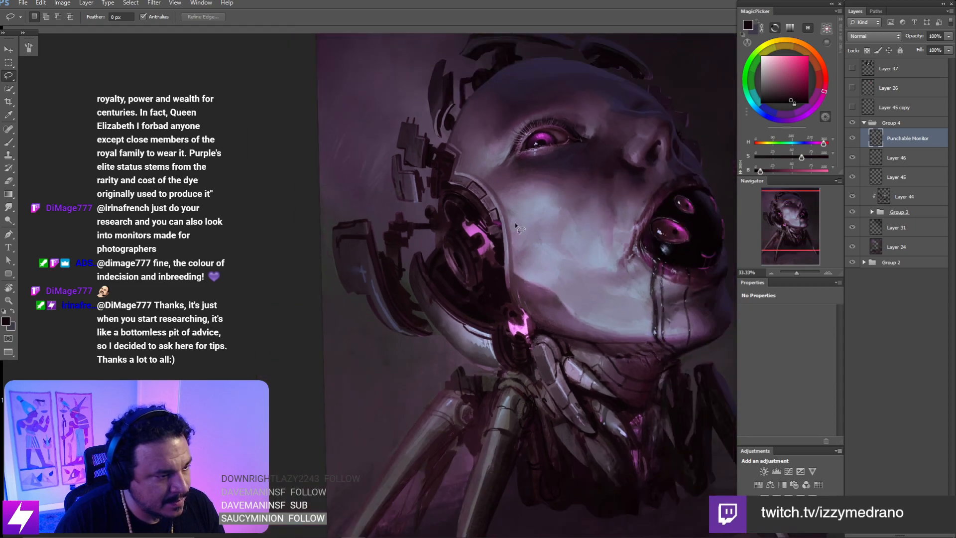
- Extend the ear plate's pink glow downward with a dark magenta sampled from the segmented rim's lower end, using brush size 20
key("ctrl+plus")
left_click_drag(483, 212, 500, 242)
key("b")
left_click(517, 214, "alt")
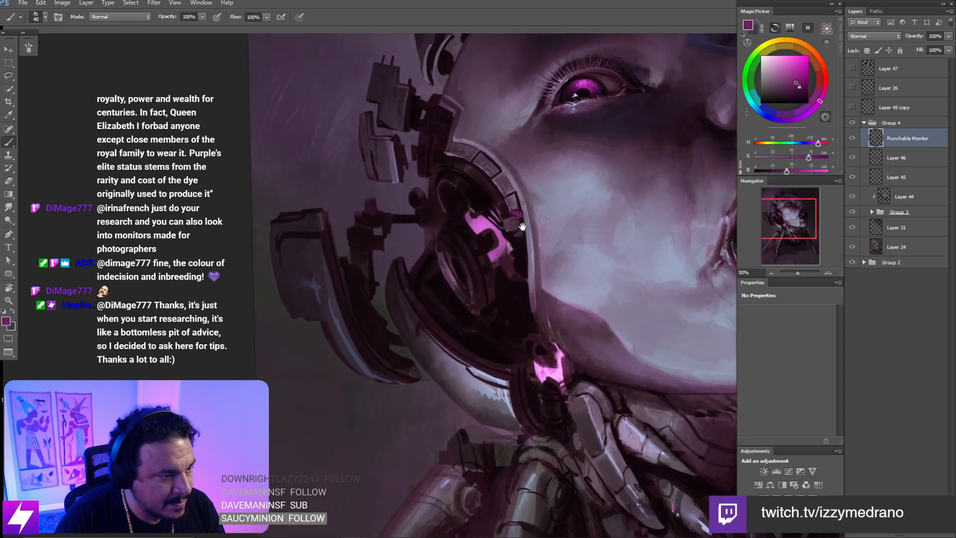
mouse_move(535, 278)
left_mouse_down()
mouse_move(515, 258)
mouse_move(492, 260)
left_mouse_up()
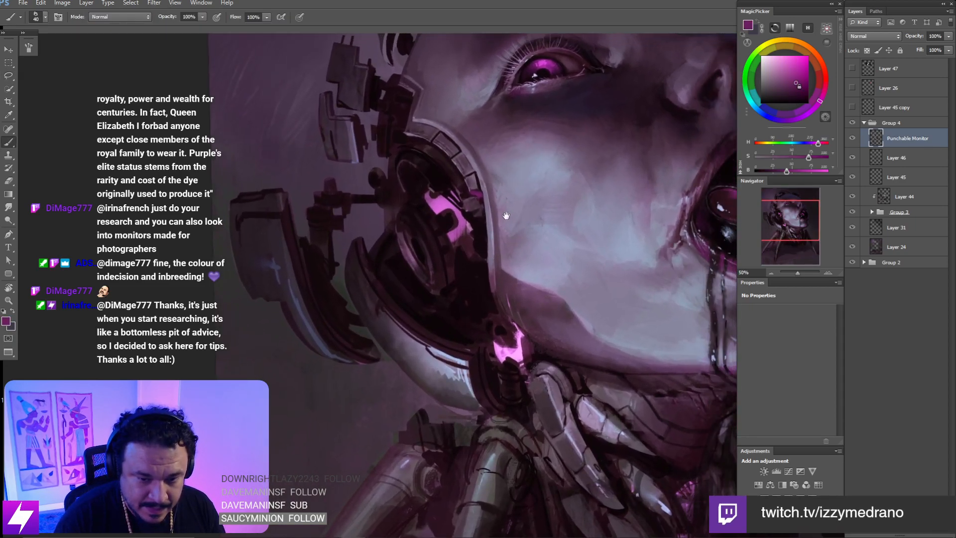
mouse_move(506, 214)
left_mouse_down()
mouse_move(492, 218)
mouse_move(513, 202)
left_mouse_up()
key("r")
scroll(487, 214, "down", 3)
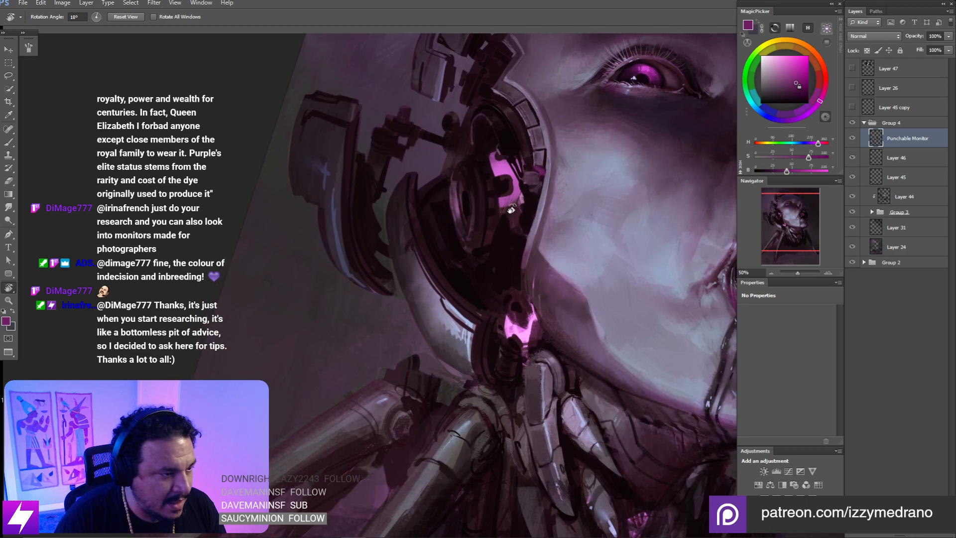
key("b")
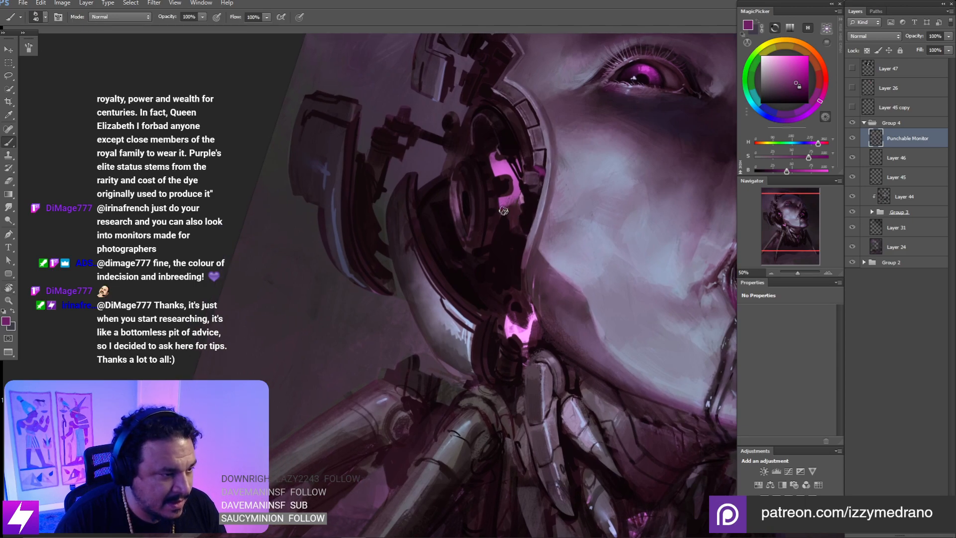
key("bracketleft")
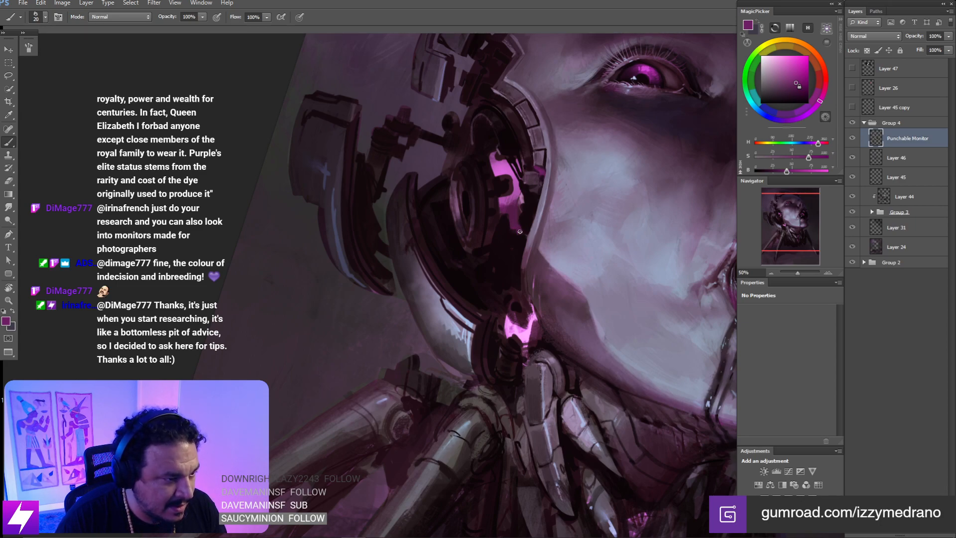
key("bracketright")
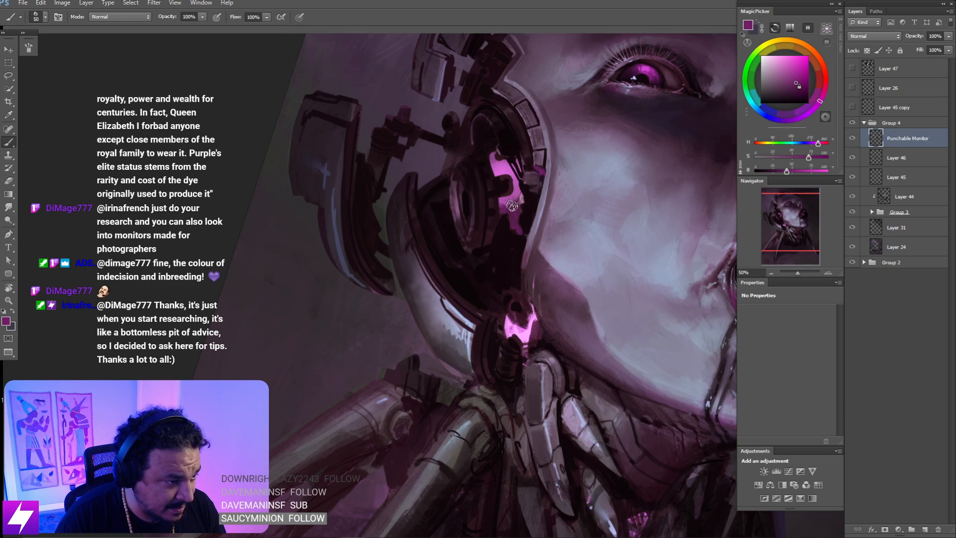
- Refine the lower part of the ear plate's pink glow with magenta tones sampled from the glow
left_click(505, 205, "alt")
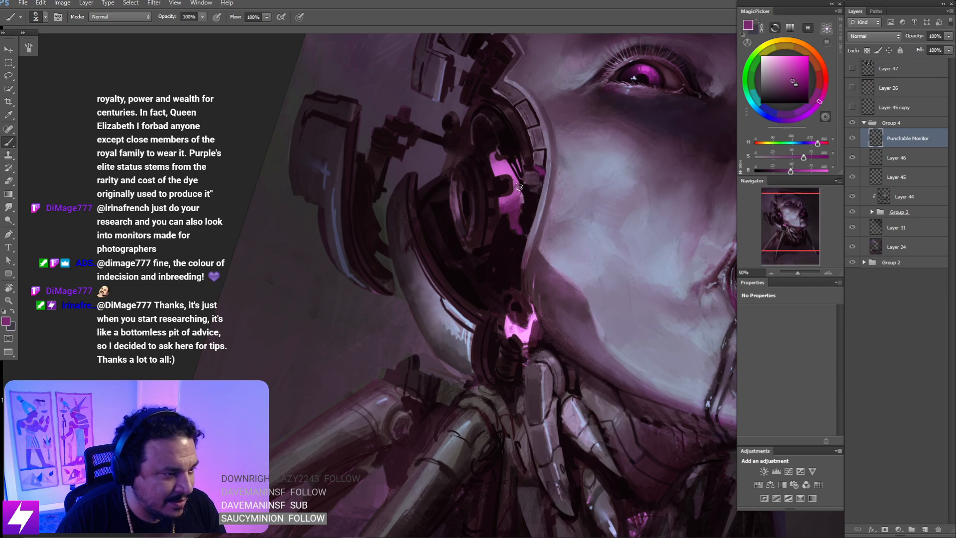
left_click_drag(519, 189, 509, 189)
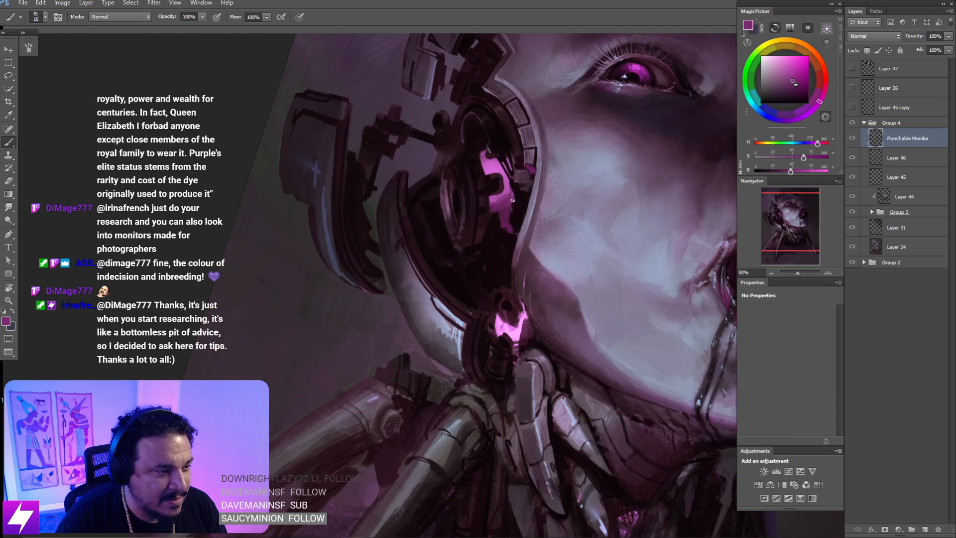
left_click(504, 189, "alt")
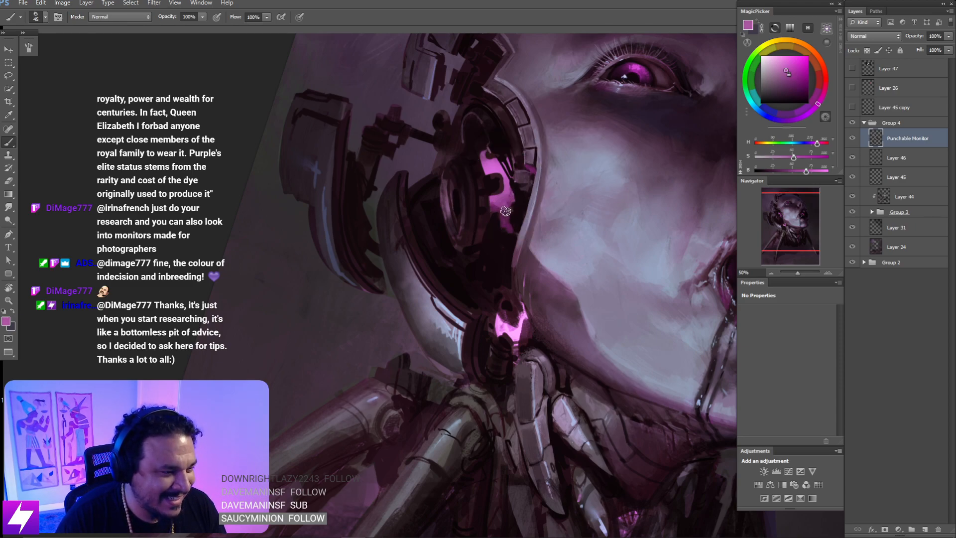
left_click(504, 217, "alt")
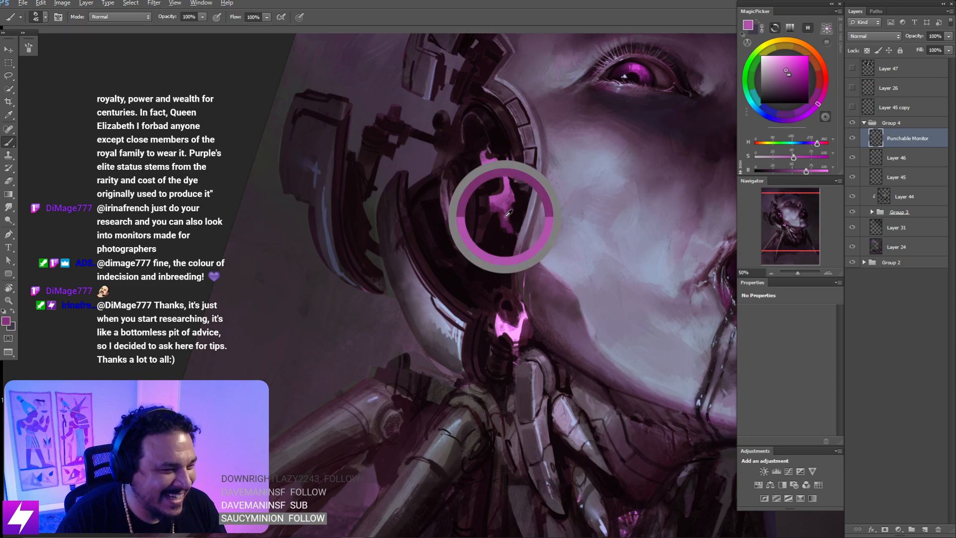
key("bracketleft")
- Mirror the canvas horizontally and touch up the ear glow's lower edge and the segmented rim's lower end with sampled purple
key("ctrl+minus")
key("ctrl+minus")
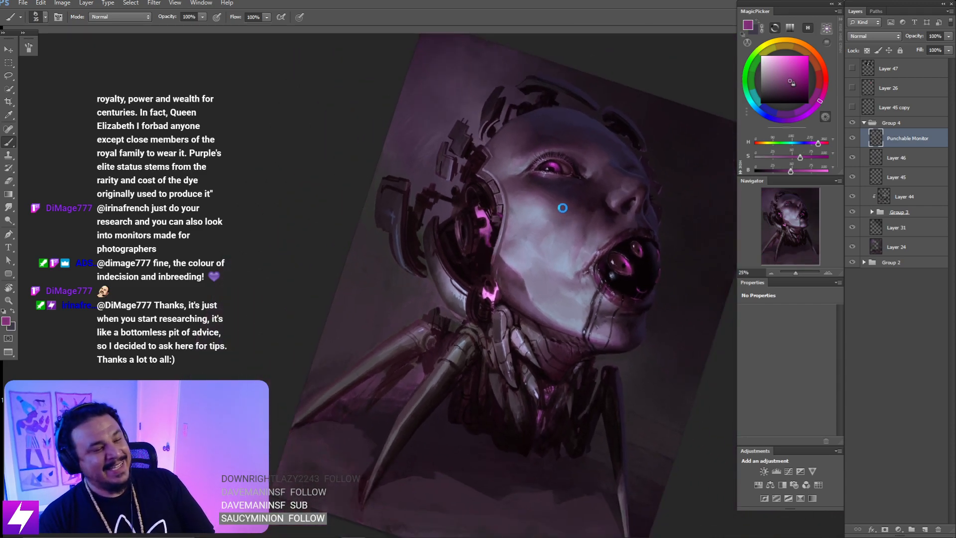
key("ctrl+shift+h")
key("Escape")
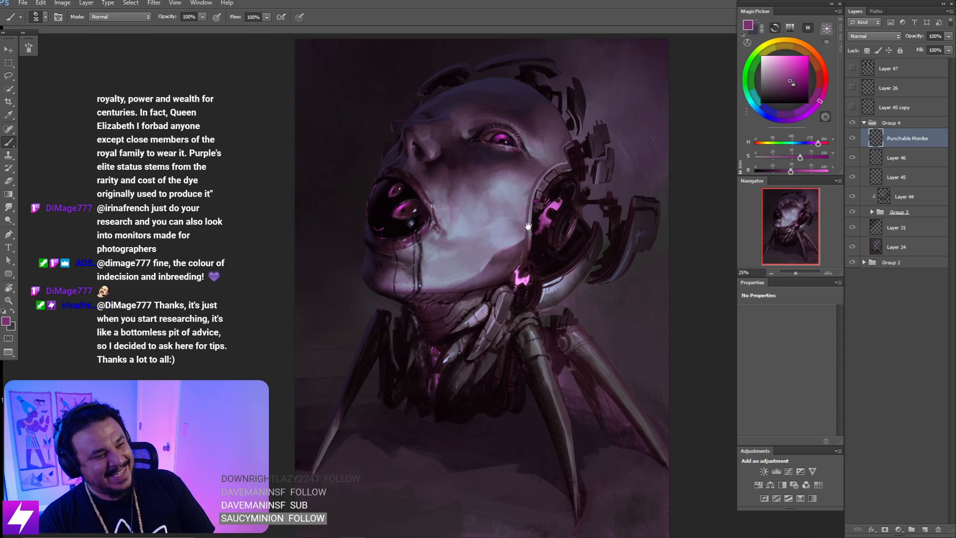
left_click_drag(561, 150, 540, 172)
key("ctrl+plus")
key("ctrl+plus")
key("ctrl+plus")
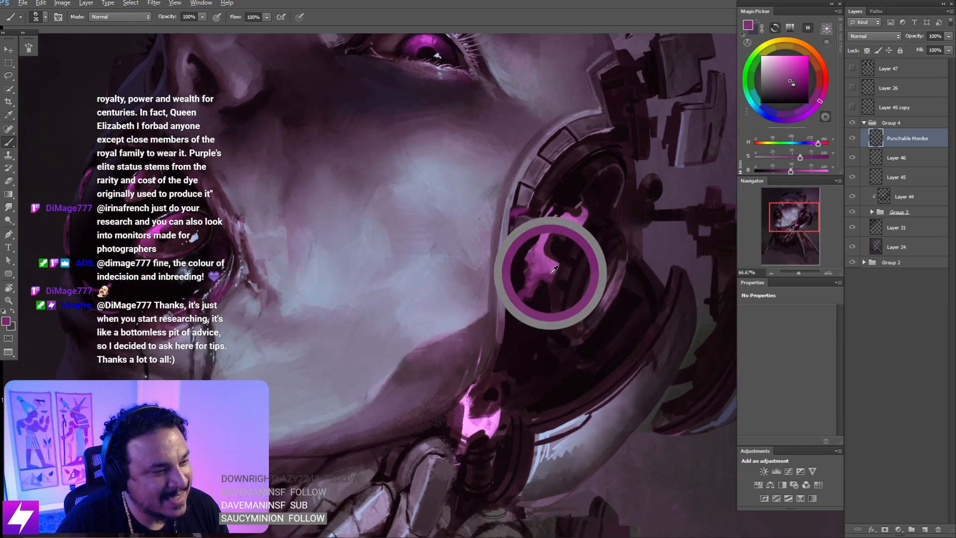
key("r")
mouse_move(587, 271)
left_mouse_down()
mouse_move(534, 207)
mouse_move(559, 246)
left_mouse_up()
key("b")
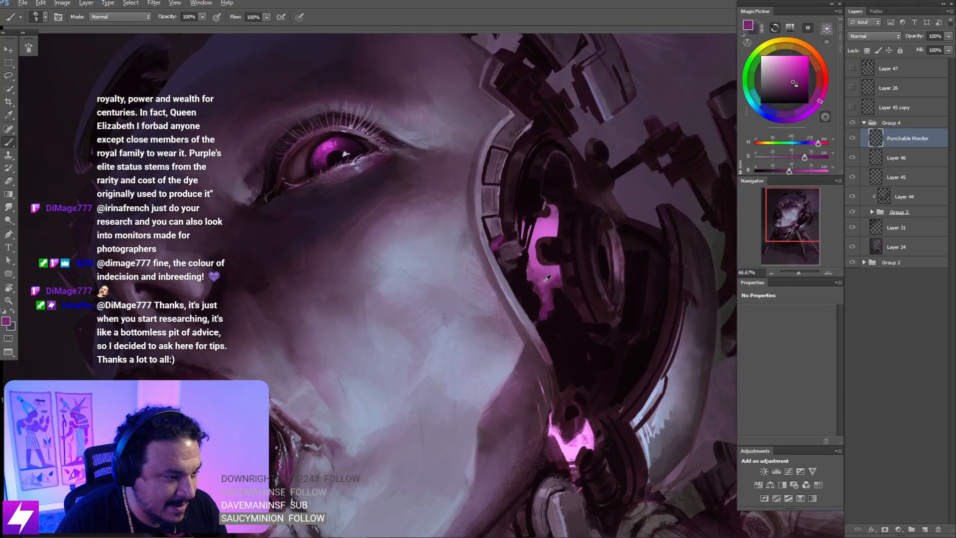
mouse_move(547, 278)
left_mouse_down()
mouse_move(512, 267)
mouse_move(497, 244)
left_mouse_up()
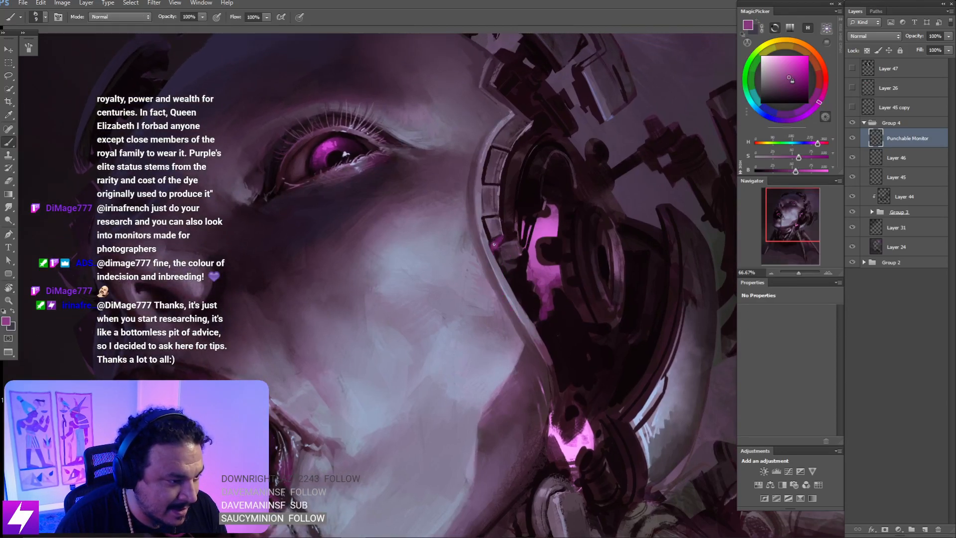
- Mirror the canvas back and examine the whole head, comparing the ear plate's glow with the overall composition
key("Escape")
key("ctrl+minus")
key("ctrl+minus")
key("ctrl+minus")
key("ctrl+minus")
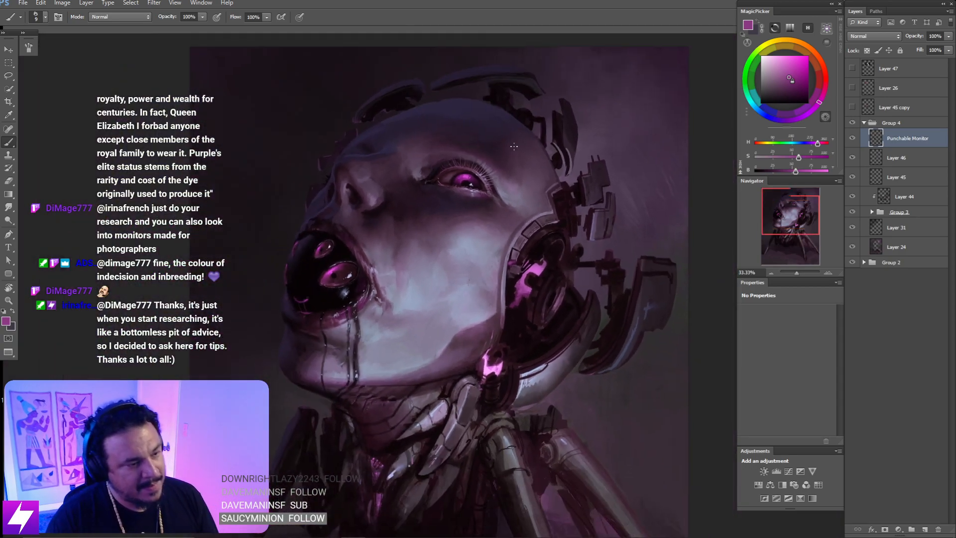
key("ctrl+shift+h")
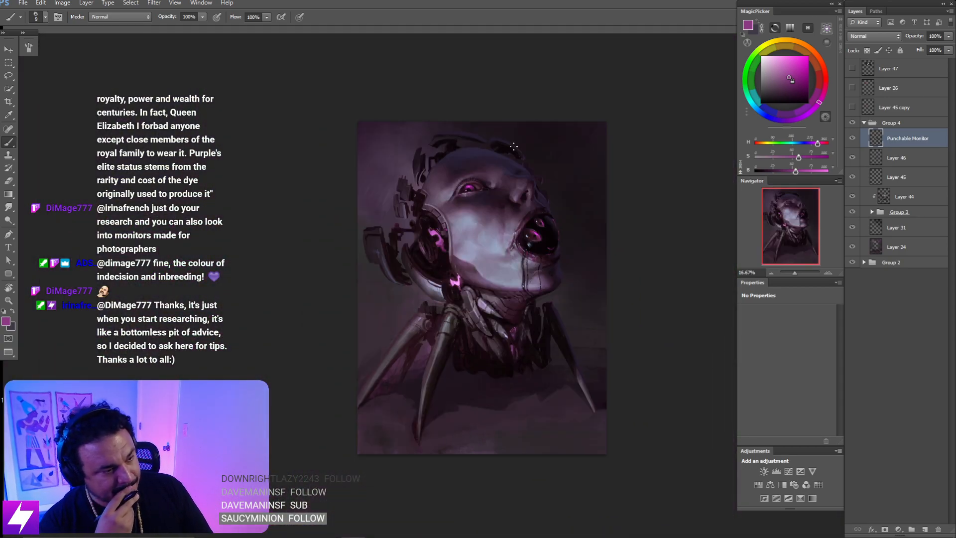
key("ctrl+plus")
key("ctrl+plus")
left_click_drag(399, 180, 413, 191)
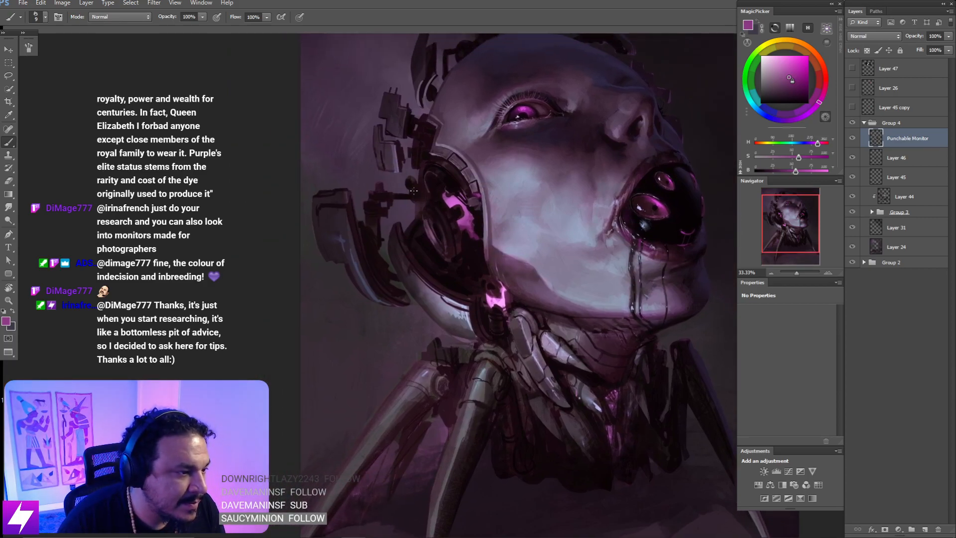
- Carry purple sampled from the glow into the ear plate's upper ring with brush size 50, ready for erasing at size 10
left_click(463, 230, "alt")
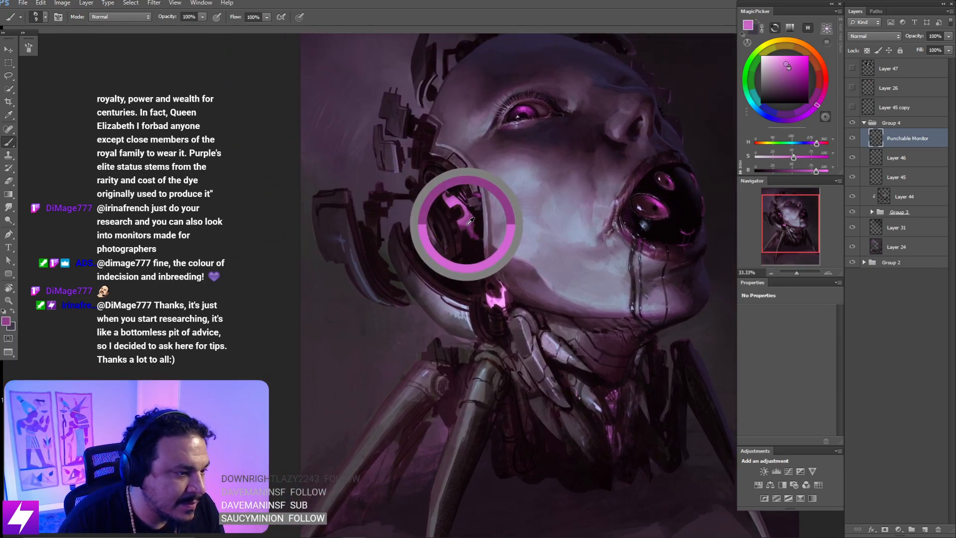
mouse_move(435, 188)
left_mouse_down()
mouse_move(447, 203)
mouse_move(418, 214)
left_mouse_up()
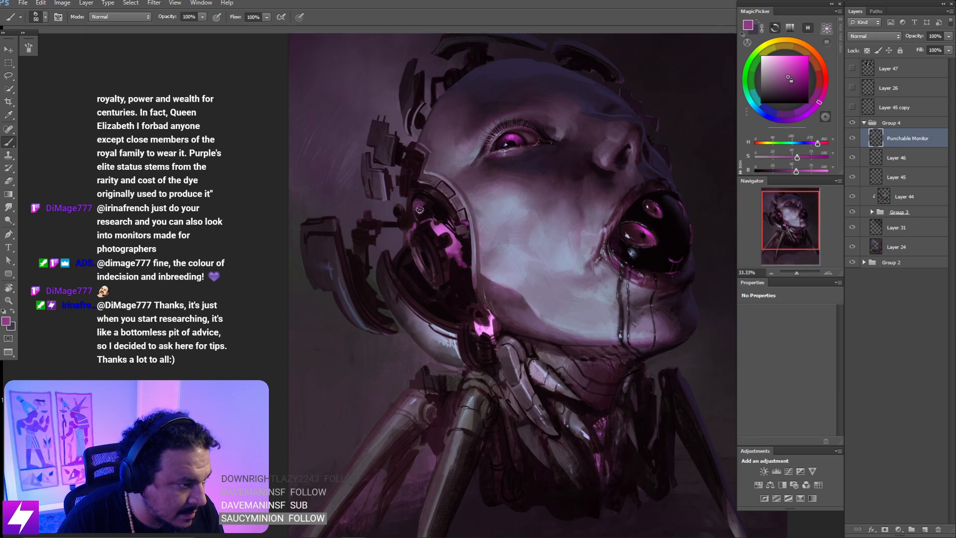
key("r")
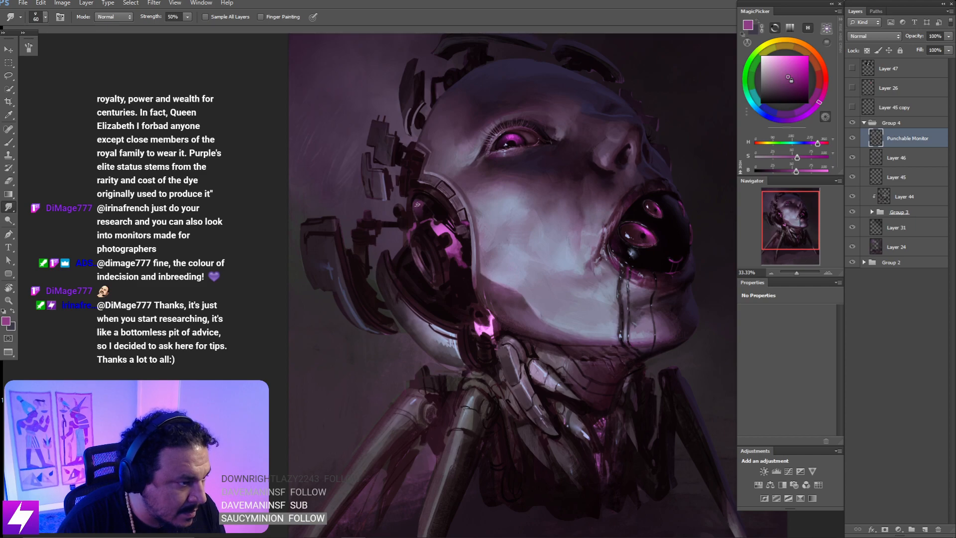
key("e")
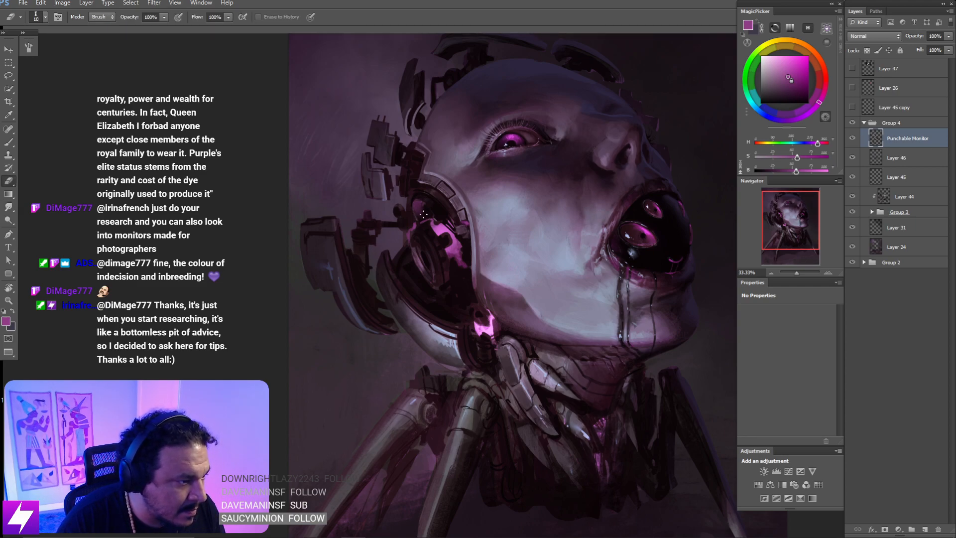
- Rotate the canvas nearly upside down and paint purple glow around the ear plate's central disc and dark notch at brush size 15, reduced to 10
key("ctrl+minus")
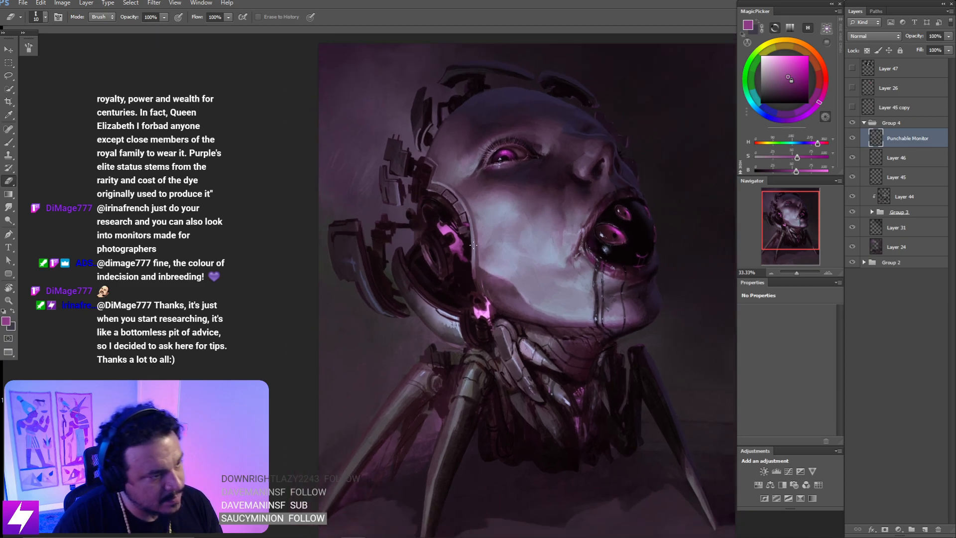
left_click_drag(500, 249, 458, 209)
key("r")
left_click_drag(477, 321, 504, 274)
left_click_drag(489, 306, 482, 215)
left_click_drag(493, 324, 474, 214)
key("ctrl+plus")
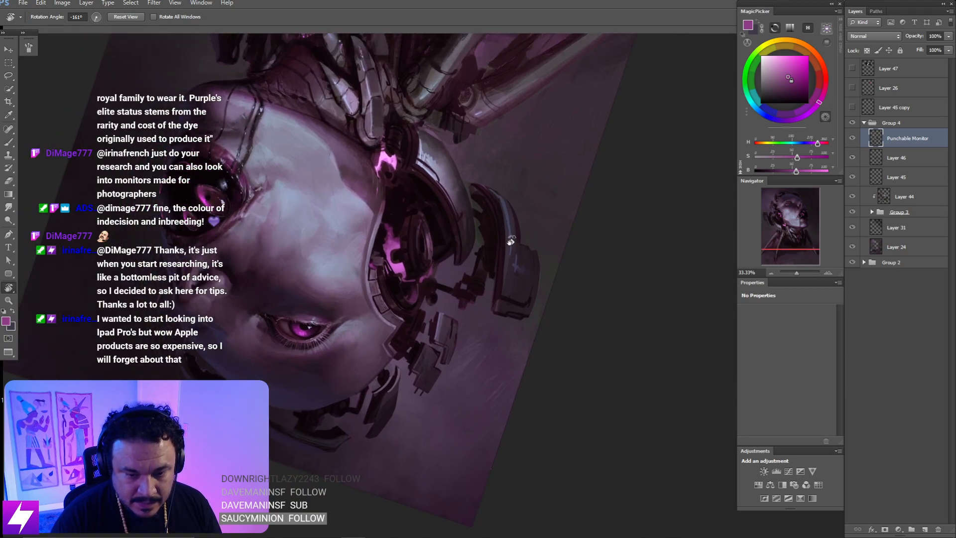
mouse_move(511, 241)
left_mouse_down()
mouse_move(504, 207)
mouse_move(450, 218)
mouse_move(478, 231)
mouse_move(457, 228)
left_mouse_up()
key("ctrl+plus")
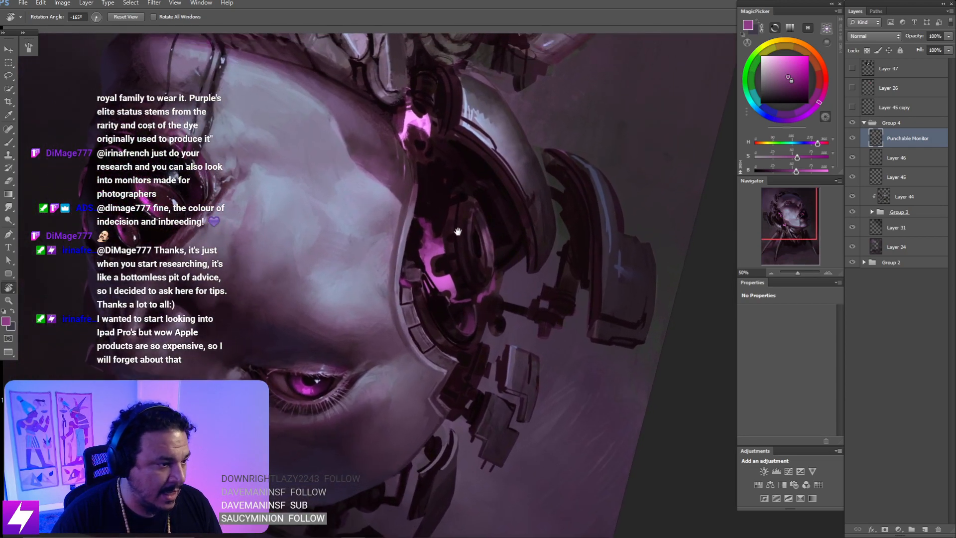
key("b")
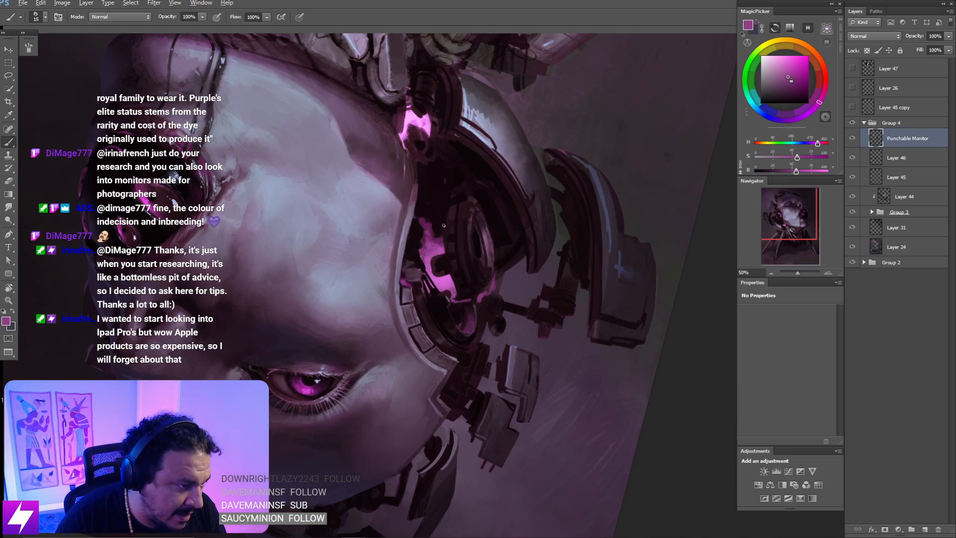
left_click_drag(447, 198, 444, 244)
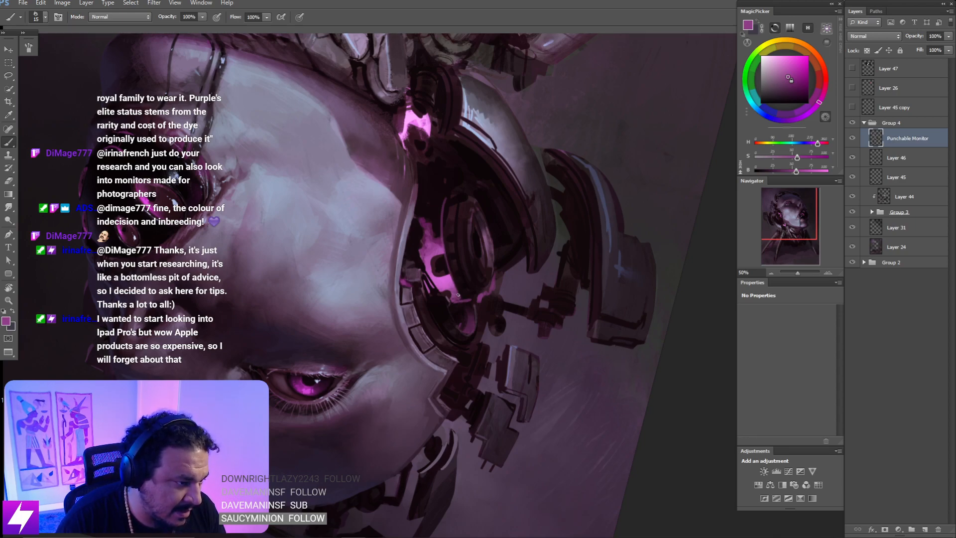
mouse_move(466, 277)
left_mouse_down()
mouse_move(459, 252)
mouse_move(503, 199)
mouse_move(455, 216)
mouse_move(470, 202)
left_mouse_up()
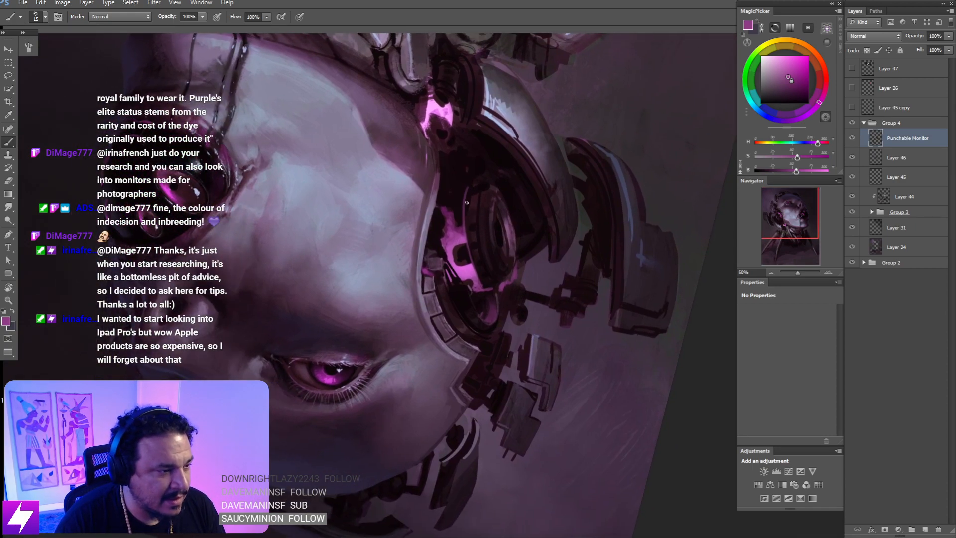
key("bracketleft")
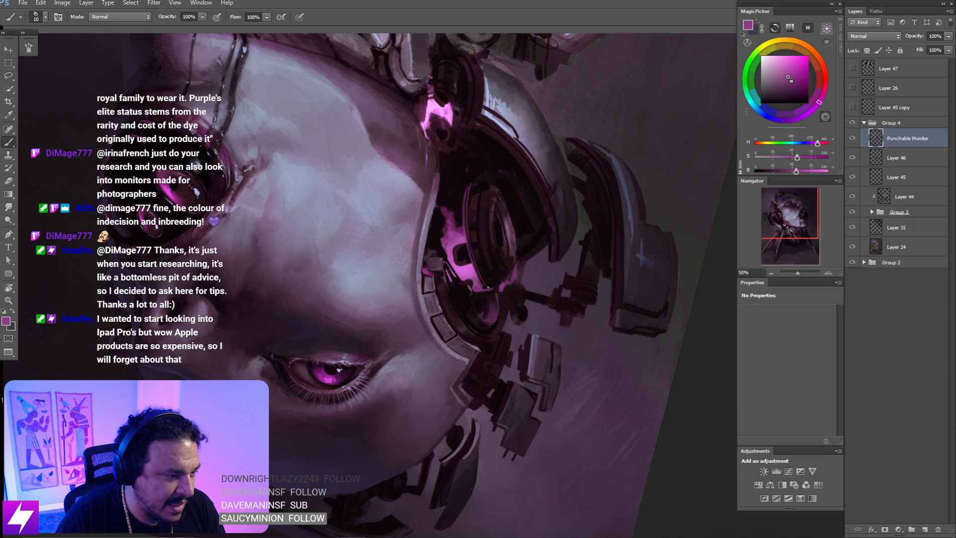
- Restore the upright view and darken the face of the ear plate's central disc with a sampled near-black at brush size 70
key("ctrl+minus")
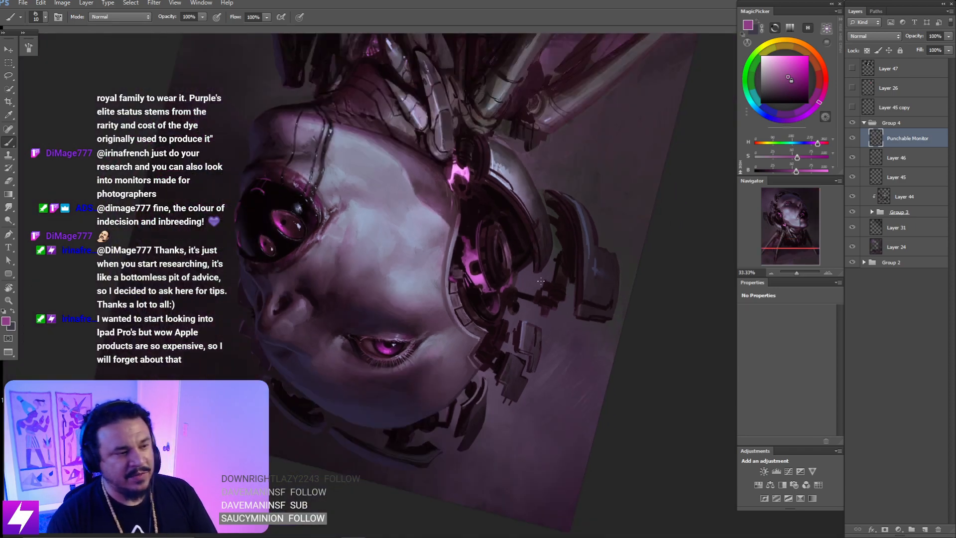
key("Escape")
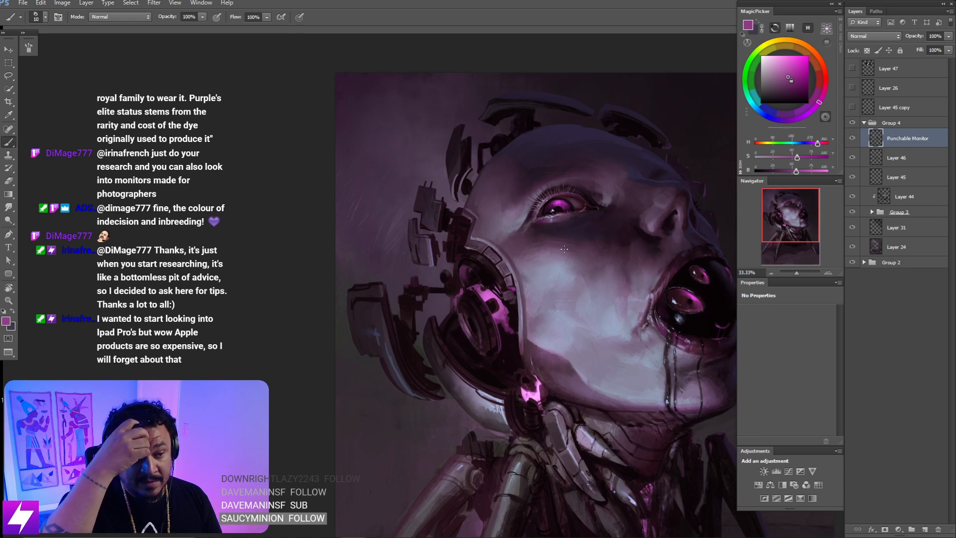
left_click_drag(419, 334, 392, 305)
mouse_move(431, 333)
left_mouse_down()
mouse_move(402, 305)
mouse_move(447, 293)
mouse_move(443, 303)
left_mouse_up()
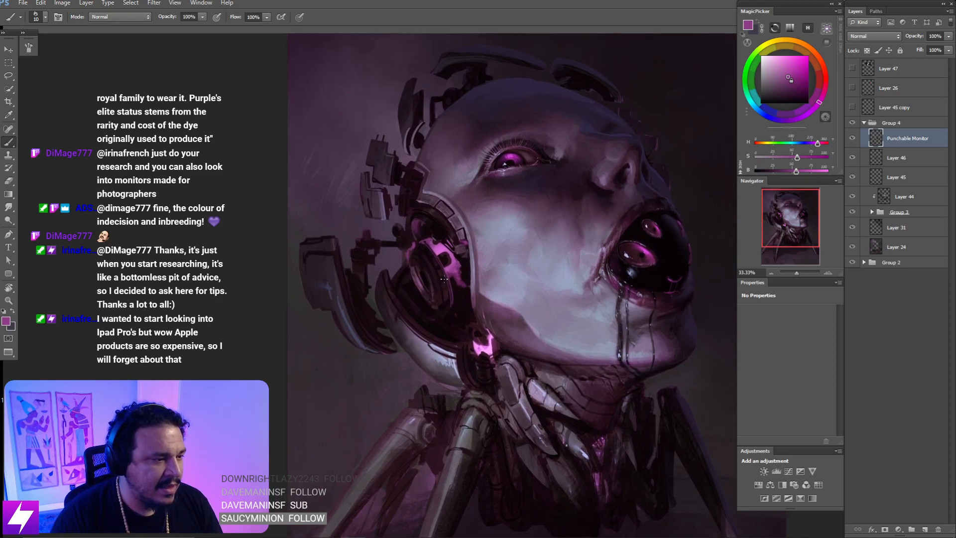
key("ctrl+plus")
left_click_drag(428, 259, 456, 252)
left_click(416, 237, "alt")
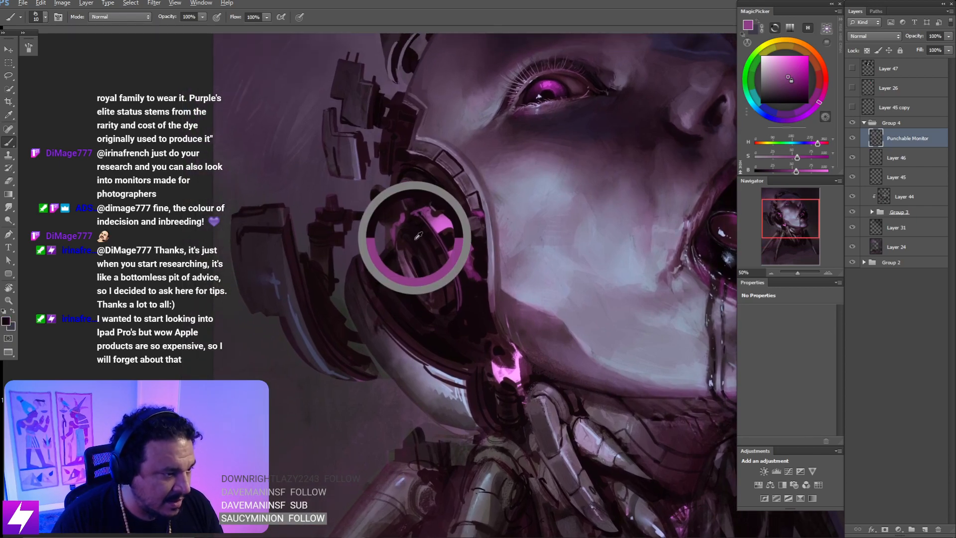
key("bracketright")
key("bracketright")
key("bracketright")
key("bracketright")
key("bracketright")
key("bracketright")
left_click_drag(406, 251, 428, 297)
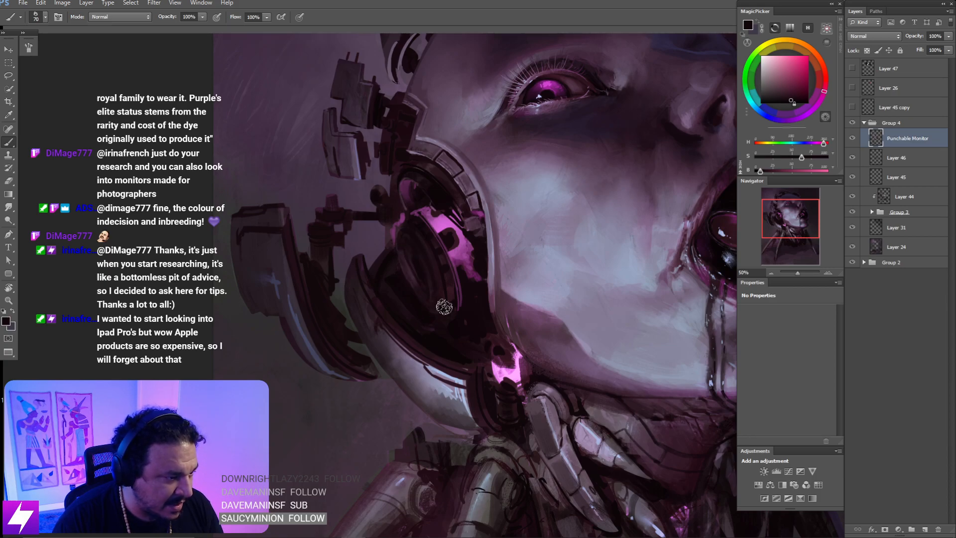
- Rotate the canvas and add fine details to the dark notch and disc edge with a dark magenta sampled from the glow, using a small brush
key("ctrl+minus")
key("r")
left_click_drag(485, 353, 519, 306)
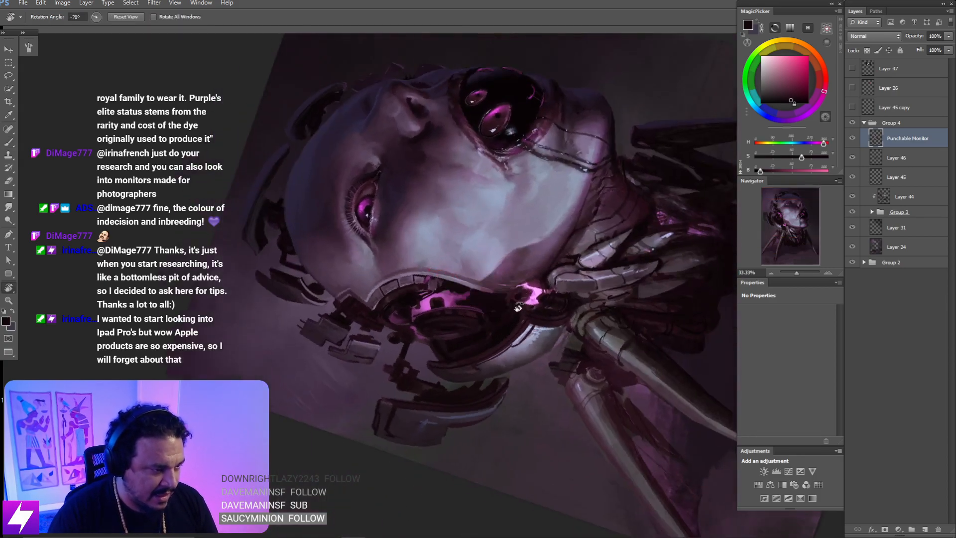
left_click_drag(487, 339, 520, 286)
mouse_move(517, 362)
left_mouse_down()
mouse_move(548, 333)
mouse_move(556, 247)
mouse_move(620, 155)
left_mouse_up()
key("ctrl+plus")
left_click_drag(550, 331, 562, 251)
key("ctrl+plus")
left_click_drag(511, 144, 491, 177)
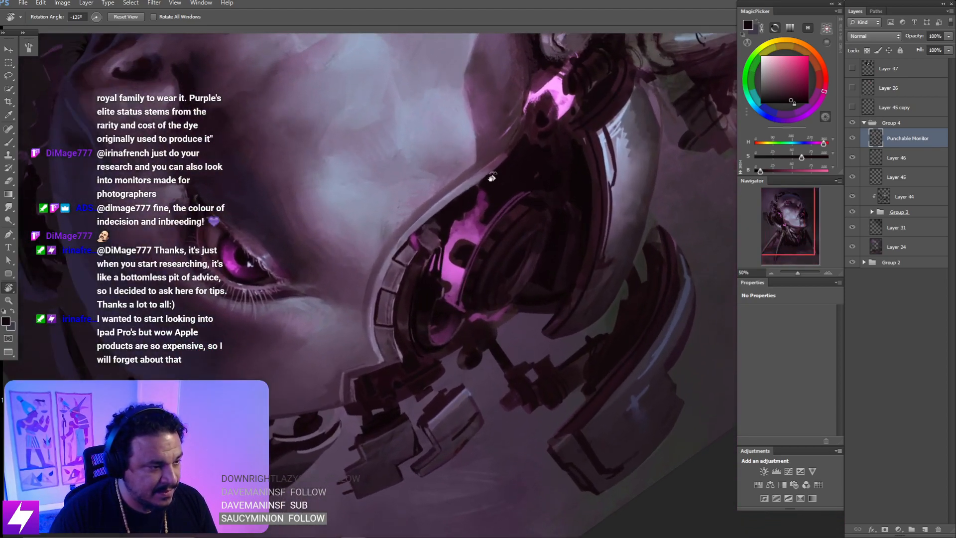
key("b")
left_click(470, 215, "alt")
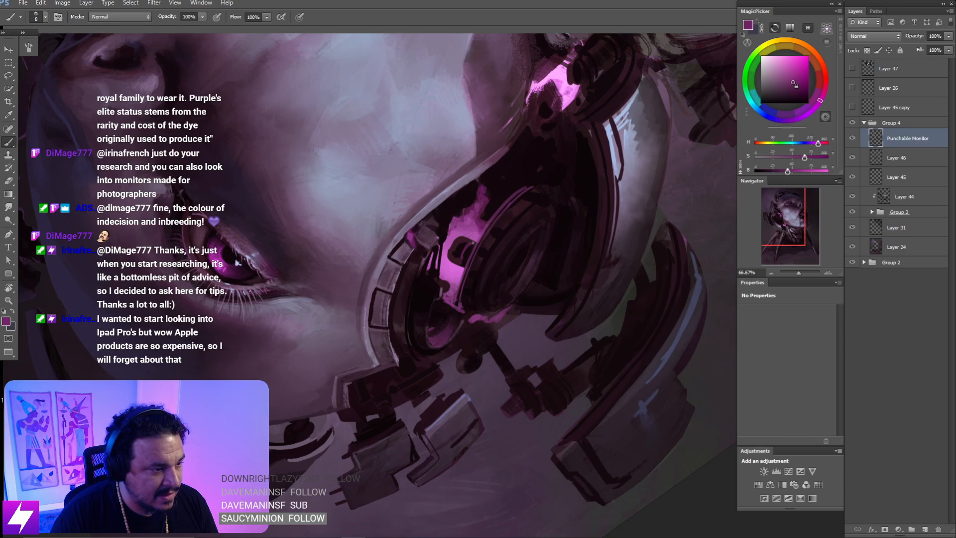
key("bracketright")
key("bracketright")
key("bracketright")
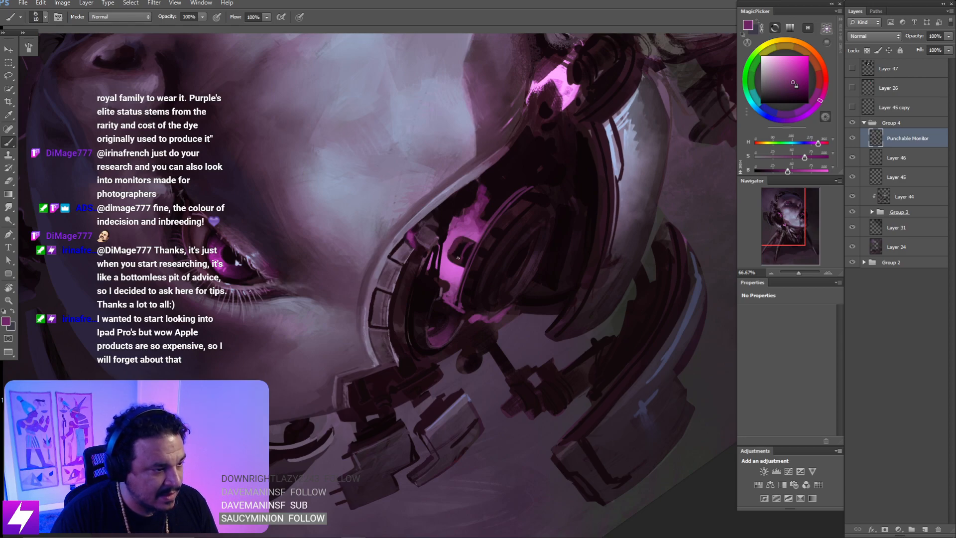
key("bracketleft")
key("bracketleft")
key("bracketleft")
key("bracketleft")
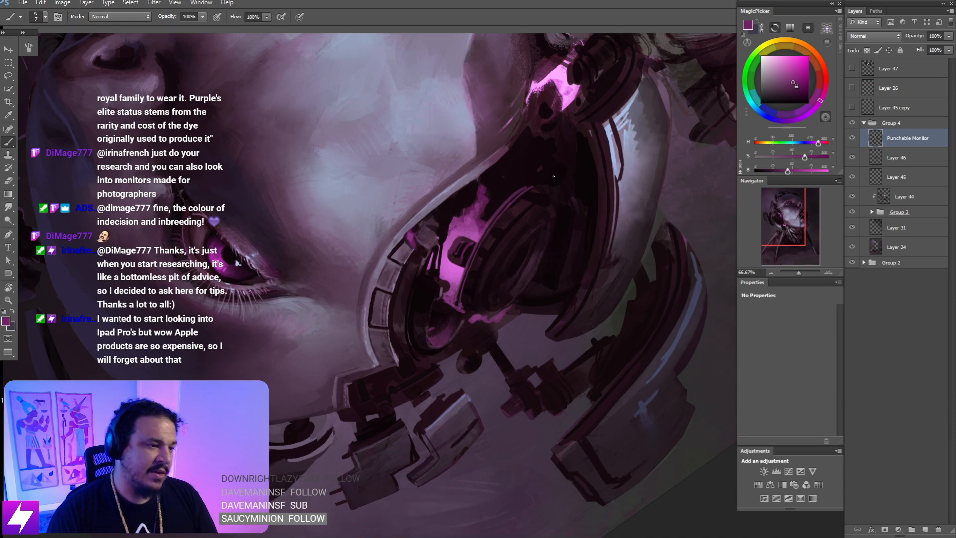
- Rotate the canvas to about 31° and touch up the ear plate's glow with a brighter purple sampled from it, using a small brush
key("Escape")
key("ctrl+minus")
key("ctrl+minus")
mouse_move(522, 267)
left_mouse_down()
mouse_move(511, 255)
mouse_move(541, 229)
mouse_move(526, 242)
mouse_move(523, 220)
left_mouse_up()
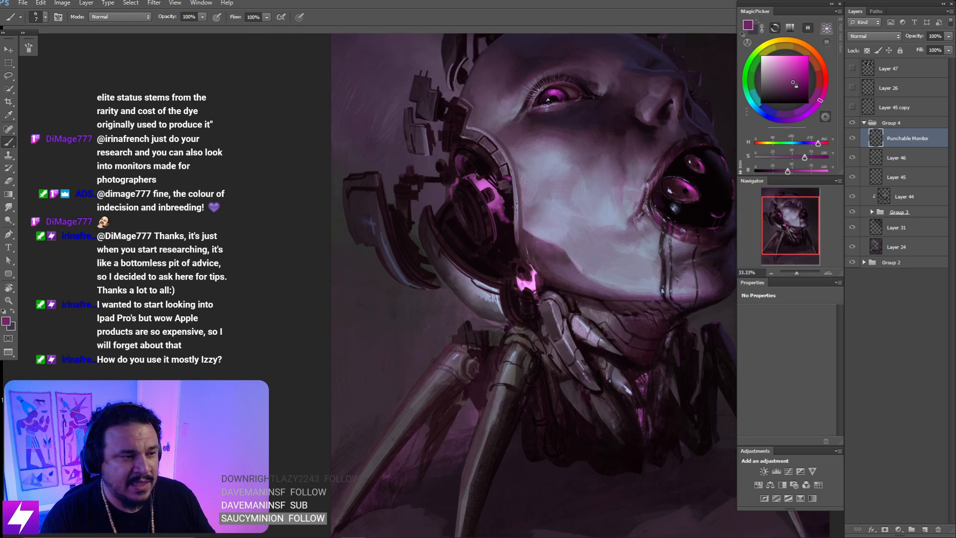
key("ctrl+plus")
mouse_move(553, 175)
left_mouse_down()
mouse_move(550, 224)
mouse_move(547, 202)
mouse_move(528, 188)
left_mouse_up()
key("r")
key("b")
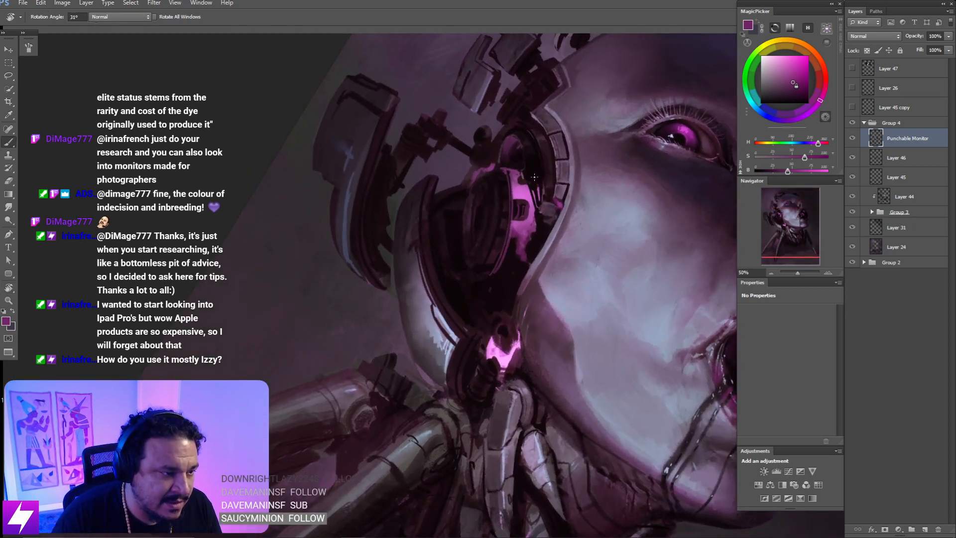
left_click(517, 222, "alt")
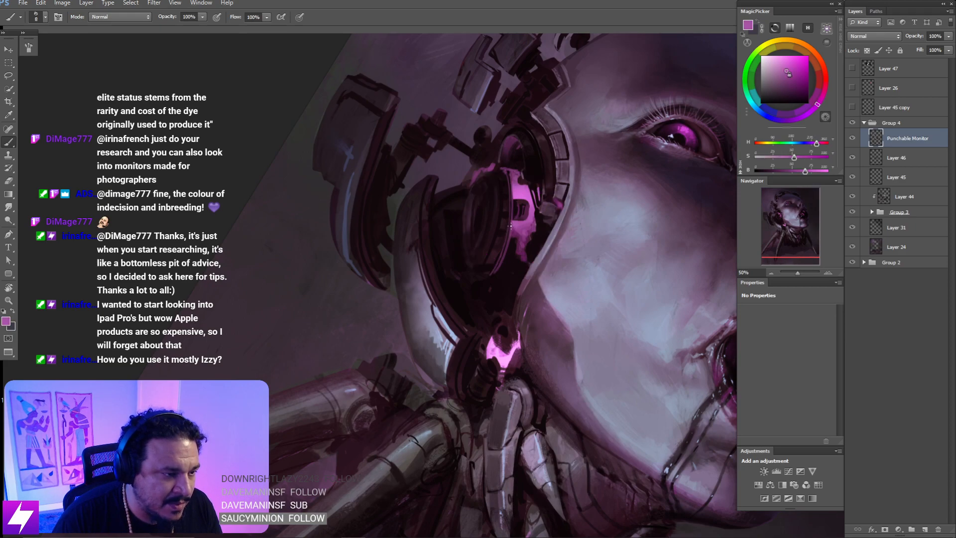
key("bracketright")
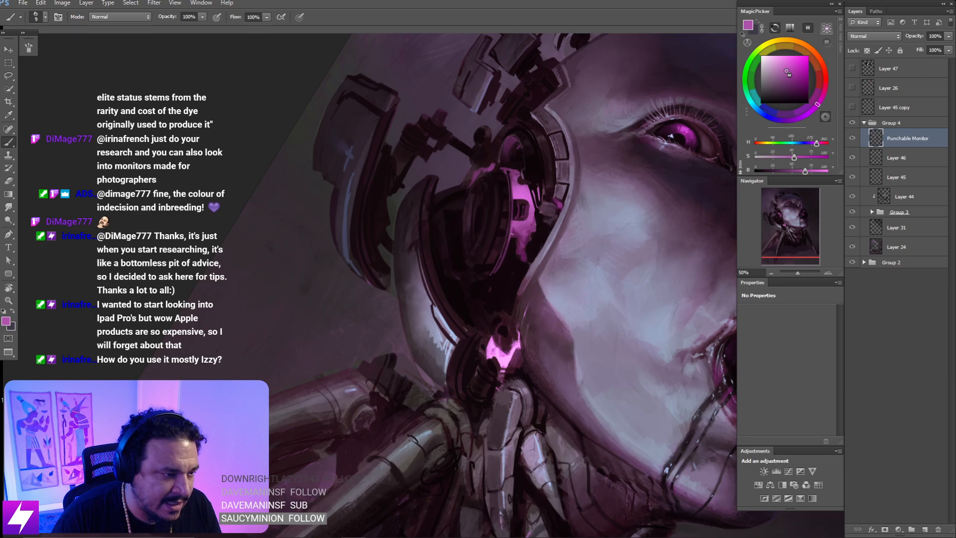
- Examine the ear plate and its glow with the canvas turned nearly upside down, upright and slightly tilted
key("ctrl+minus")
left_click_drag(534, 215, 458, 380)
key("r")
key("ctrl+plus")
left_click_drag(487, 225, 563, 259)
left_click_drag(562, 260, 568, 180)
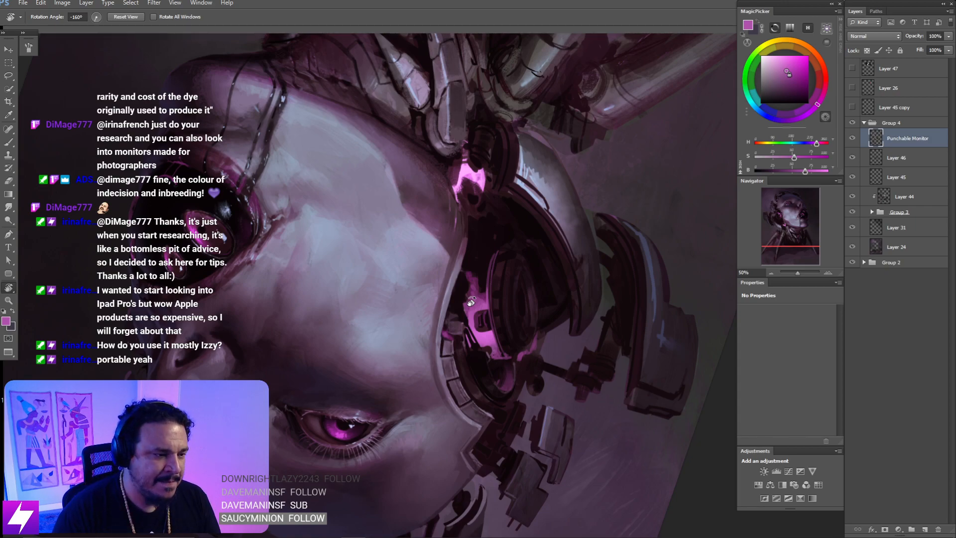
key("Escape")
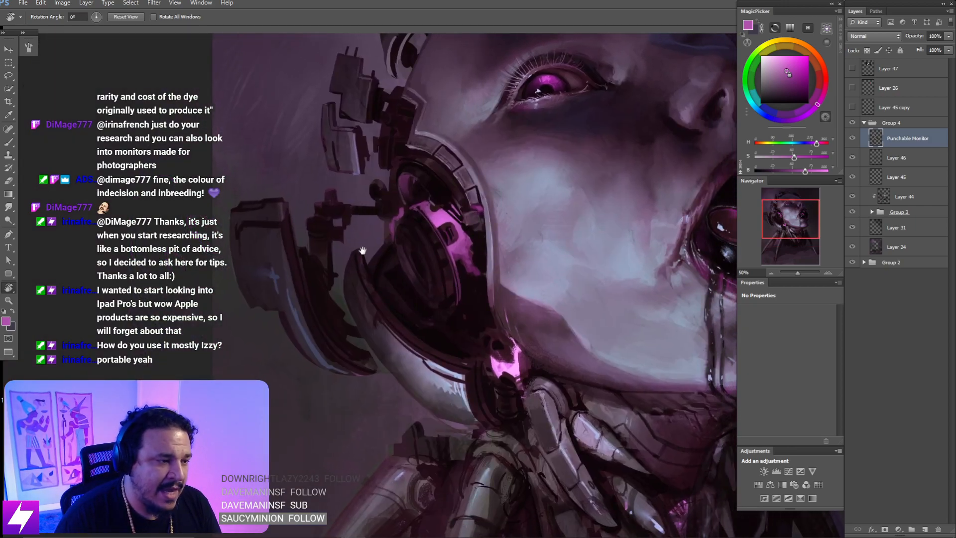
left_click_drag(422, 186, 453, 172)
left_click_drag(409, 230, 405, 253)
left_click_drag(416, 182, 410, 200)
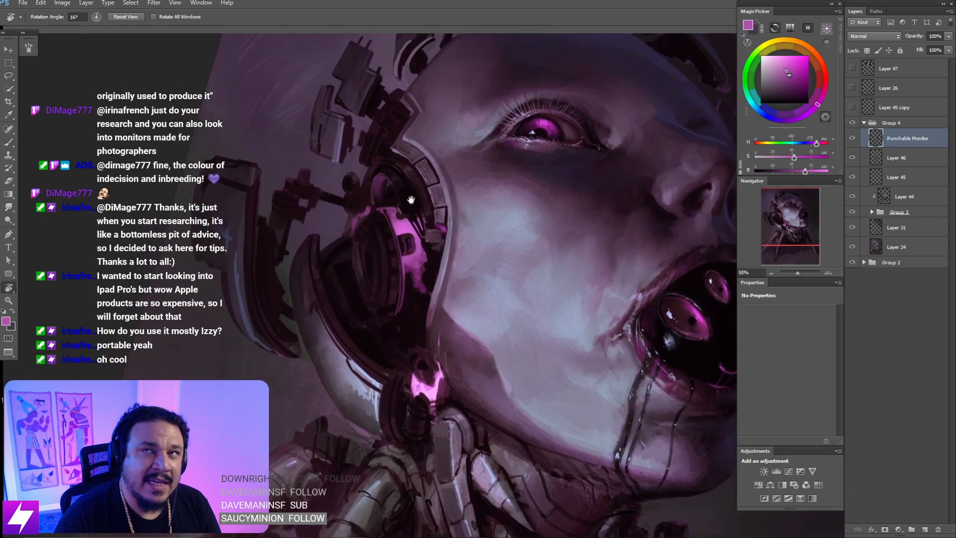
- Add fine purple accents around the ear plate's upper ring and segmented rim at brush size 10, reduced to 7
mouse_move(431, 257)
left_mouse_down()
mouse_move(421, 204)
mouse_move(414, 220)
mouse_move(403, 218)
mouse_move(418, 249)
mouse_move(431, 235)
mouse_move(460, 128)
mouse_move(468, 156)
mouse_move(438, 160)
left_mouse_up()
key("ctrl+plus")
key("b")
key("r")
key("b")
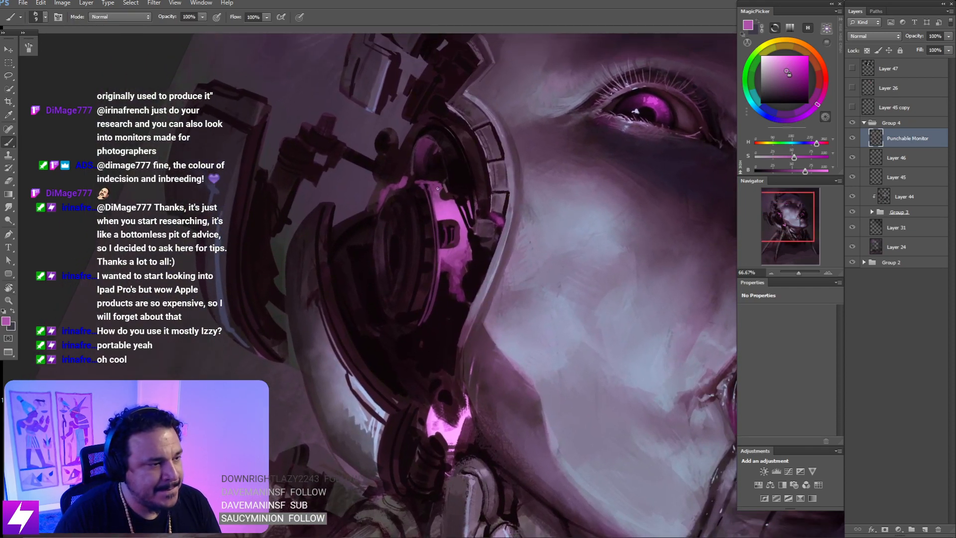
key("bracketleft")
key("bracketleft")
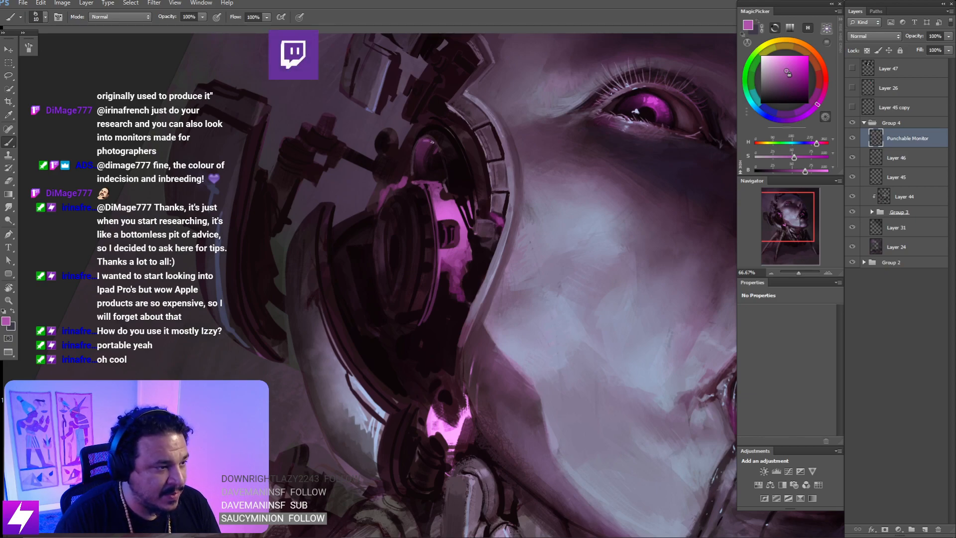
key("bracketright")
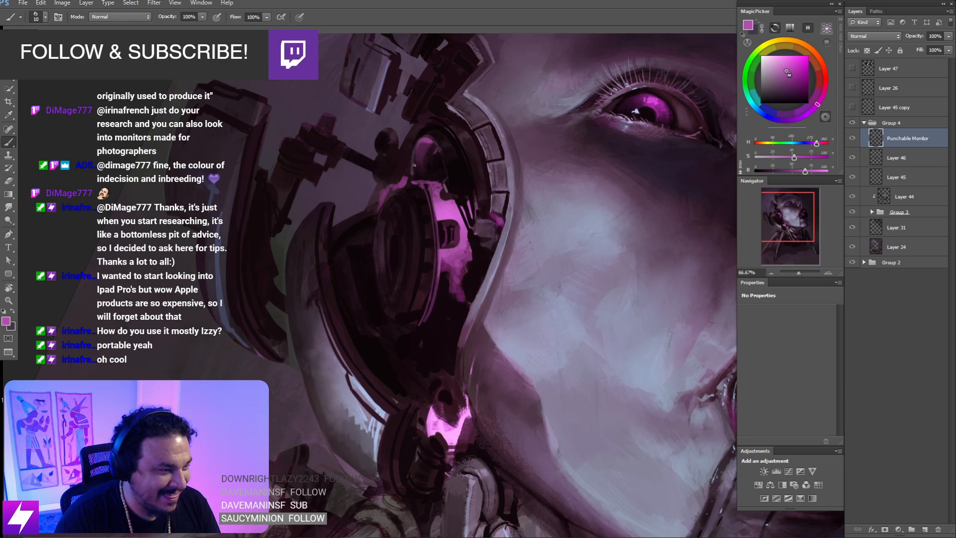
key("bracketleft")
key("bracketleft")
key("bracketleft")
key("bracketleft")
key("bracketleft")
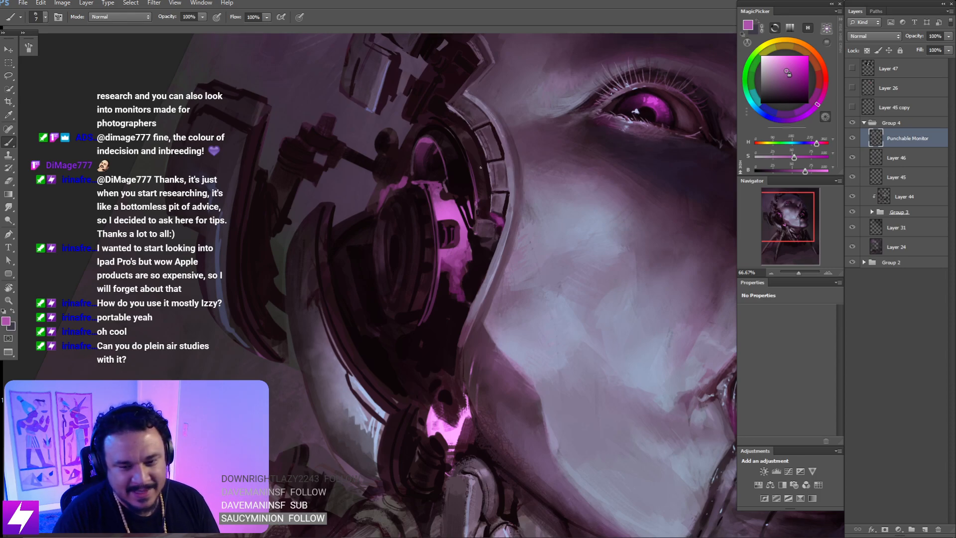
- Compare the whole upright painting with the Punchable Monitor layer hidden and shown
key("ctrl+minus")
key("ctrl+minus")
key("Escape")
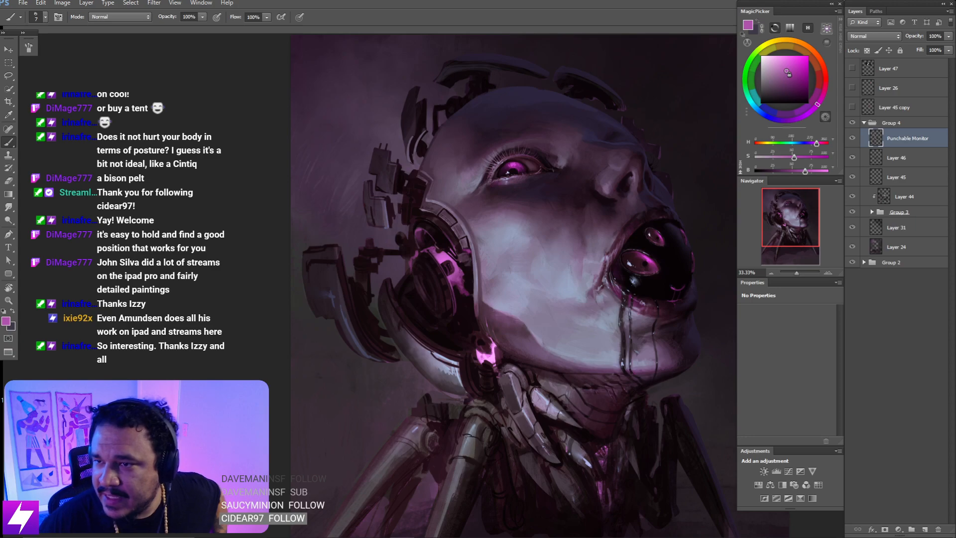
left_click(853, 140)
left_click(853, 140)
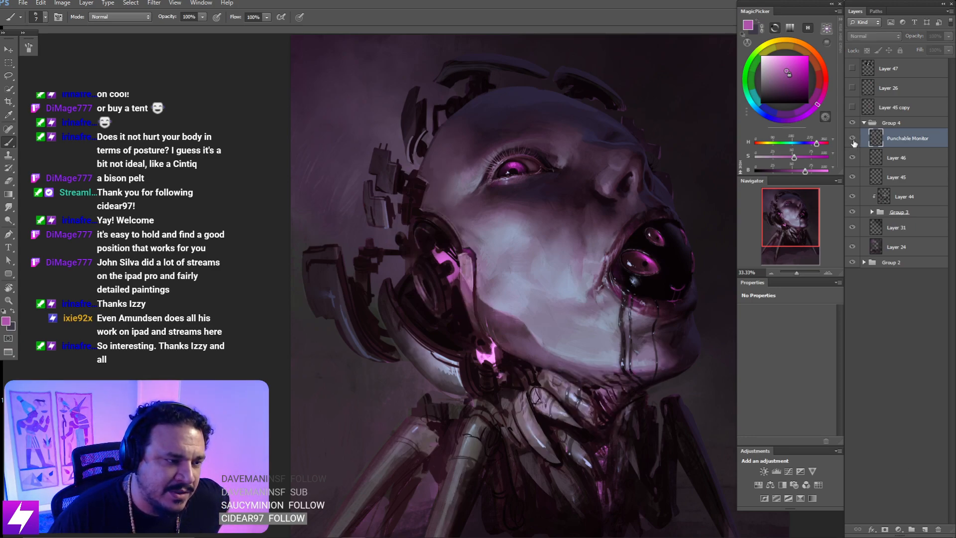
left_click(853, 141)
left_click(853, 140)
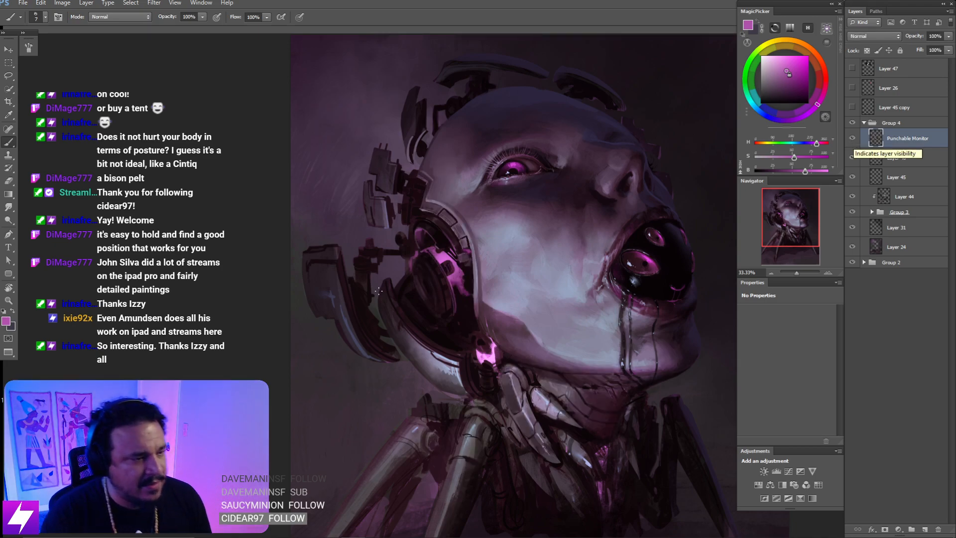
key("ctrl+minus")
key("ctrl+minus")
- Mirror the painting, rotate the canvas to 157° and darken the cheek edge beside the lower glow with a sampled dark purple, reducing the brush to 30
key("ctrl+shift+h")
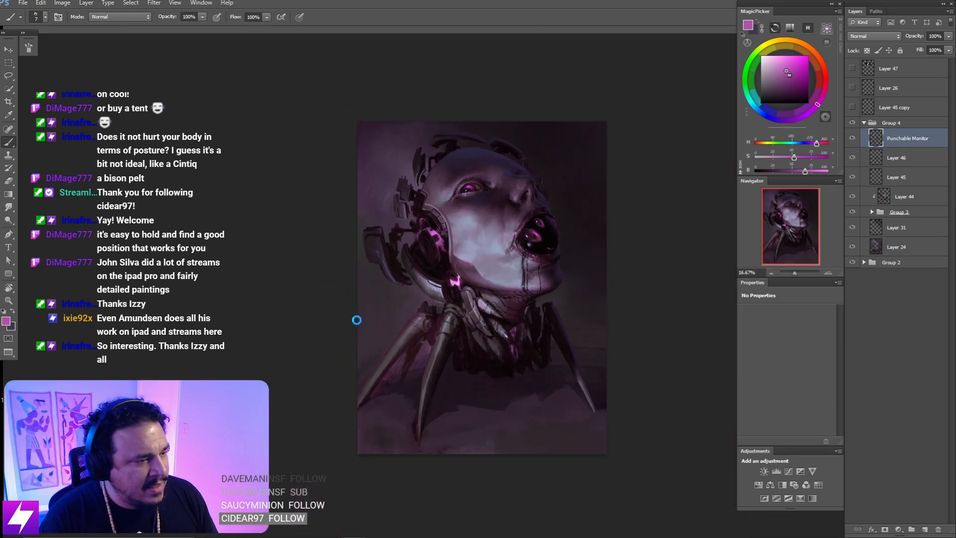
key("ctrl+plus")
key("ctrl+plus")
left_click_drag(403, 308, 339, 359)
key("r")
mouse_move(419, 369)
left_mouse_down()
mouse_move(476, 309)
mouse_move(452, 302)
mouse_move(445, 271)
left_mouse_up()
left_click_drag(486, 313, 527, 271)
key("ctrl+plus")
key("ctrl+plus")
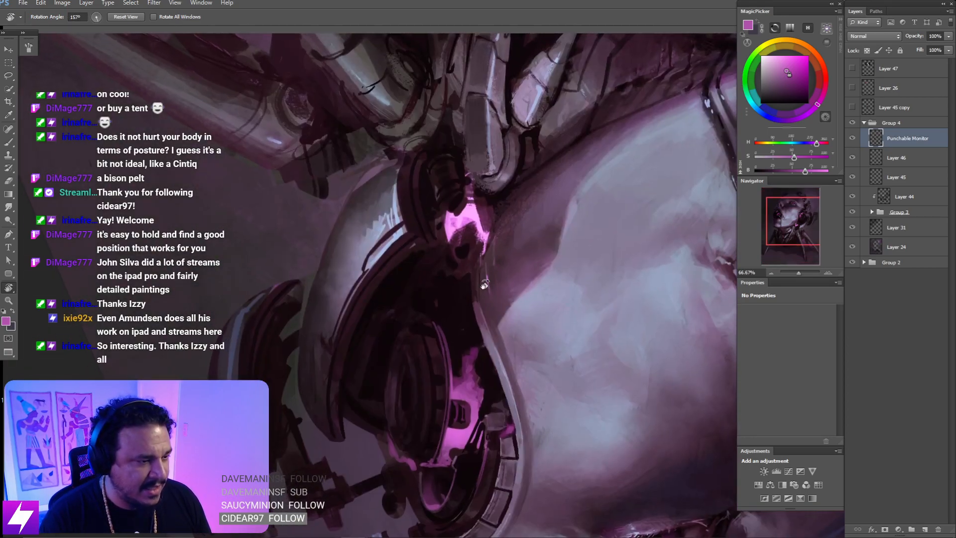
key("b")
left_click(512, 209, "alt")
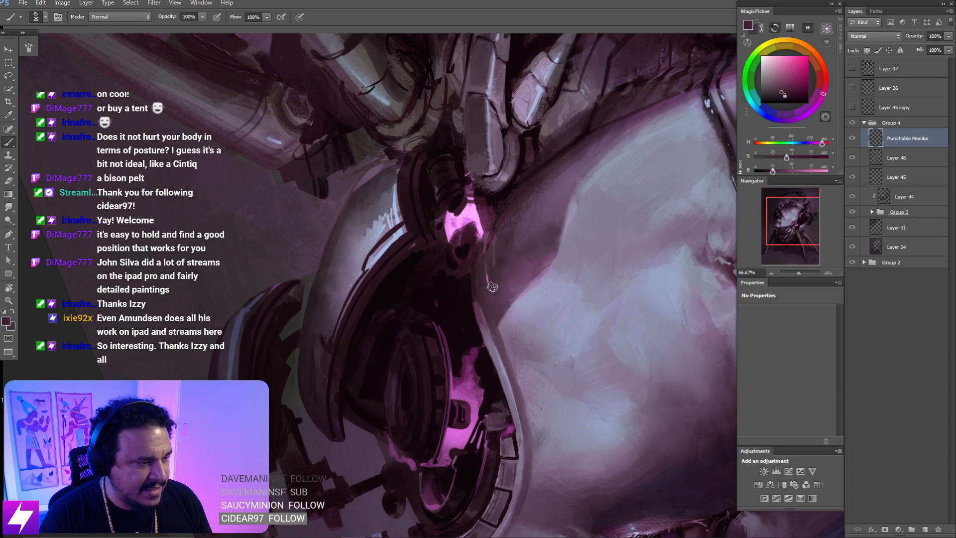
left_click(853, 138)
left_click(853, 138)
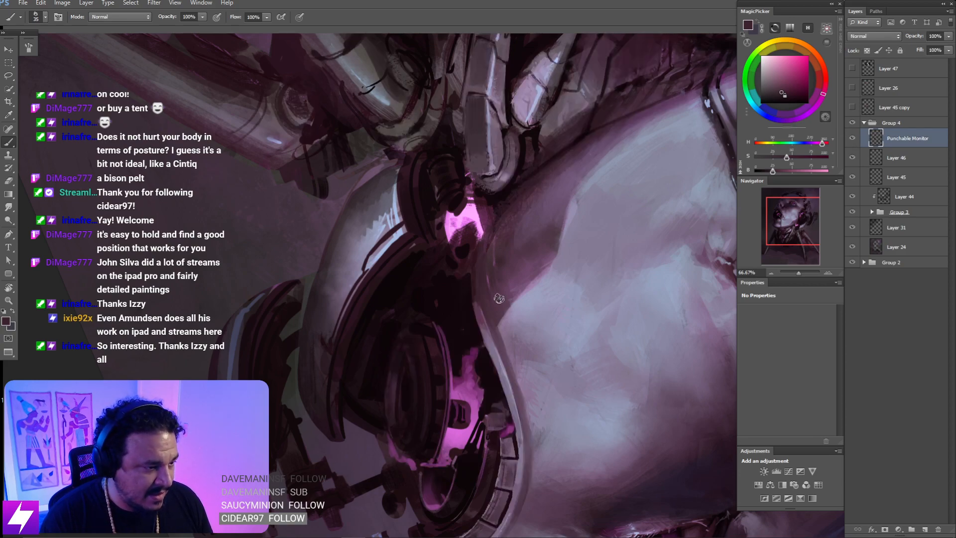
key("bracketleft")
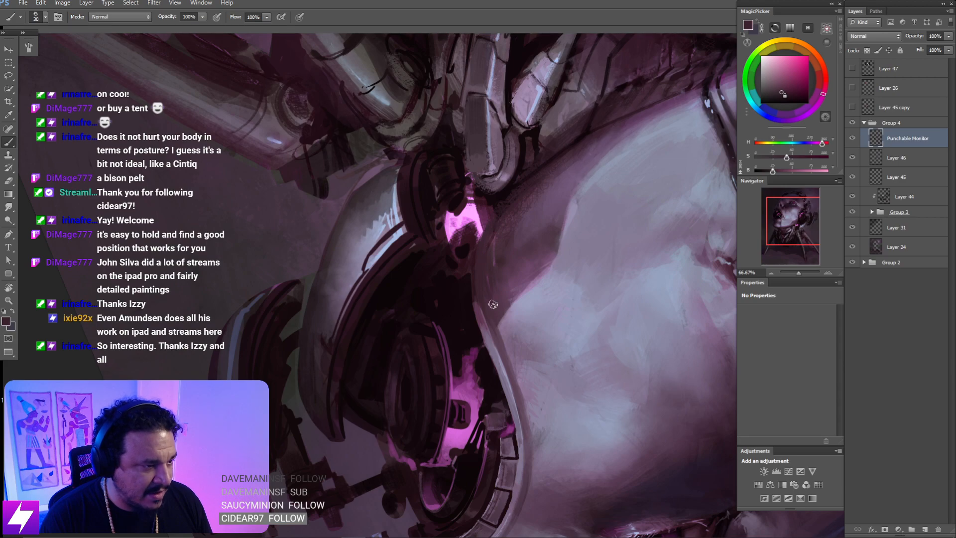
- Lasso the shadowed cheek edge beside the lower glow, paint inside it with a sampled mauve at brush size 40, and deselect
left_click(508, 273, "alt")
key("l")
mouse_move(533, 212)
left_mouse_down()
mouse_move(492, 237)
mouse_move(534, 269)
mouse_move(505, 286)
left_mouse_up()
key("b")
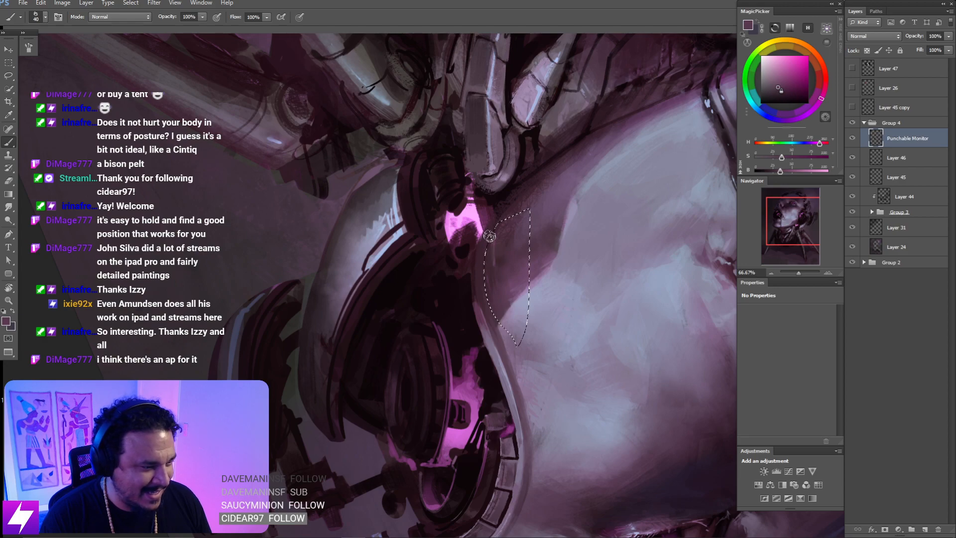
key("r")
mouse_move(488, 255)
left_mouse_down()
mouse_move(489, 309)
mouse_move(490, 280)
left_mouse_up()
key("l")
left_click(559, 243)
- Tilt the canvas slightly and refine the shadowed cheek edge with a freshly sampled mauve and a much smaller brush
key("r")
left_click_drag(502, 243, 516, 228)
key("b")
left_click(506, 246, "alt")
key("bracketleft")
key("bracketleft")
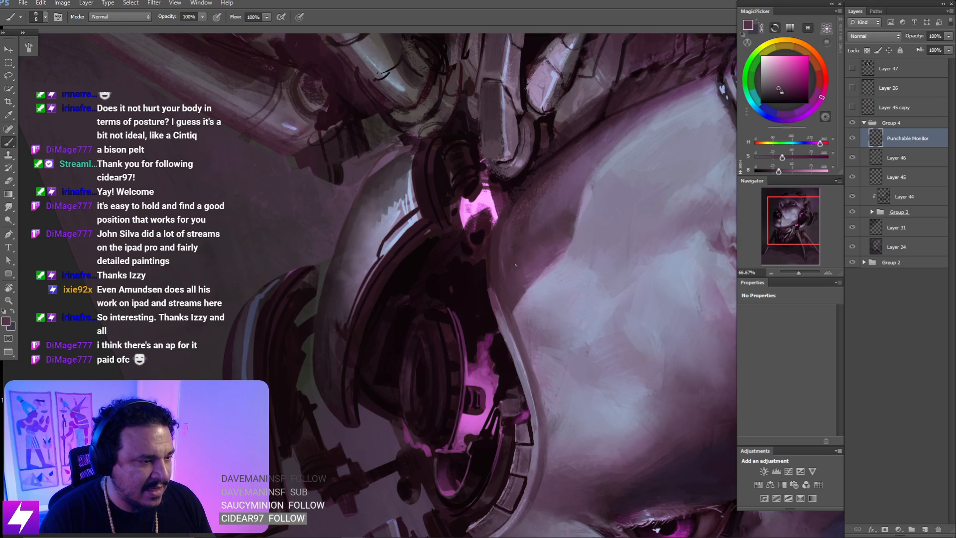
- Reset the canvas rotation and mirror the painting back to its original direction with most of the head in view
key("r")
key("Escape")
key("ctrl+minus")
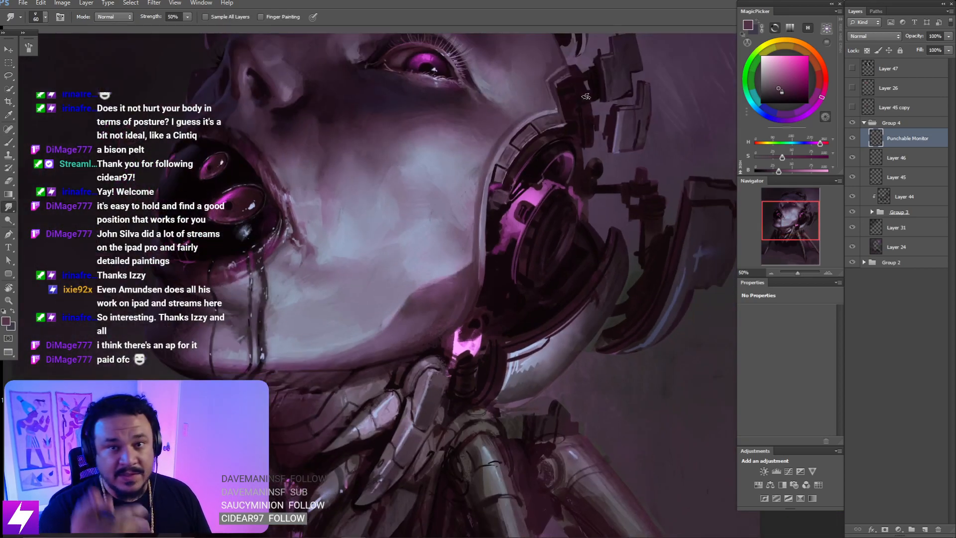
key("ctrl+minus")
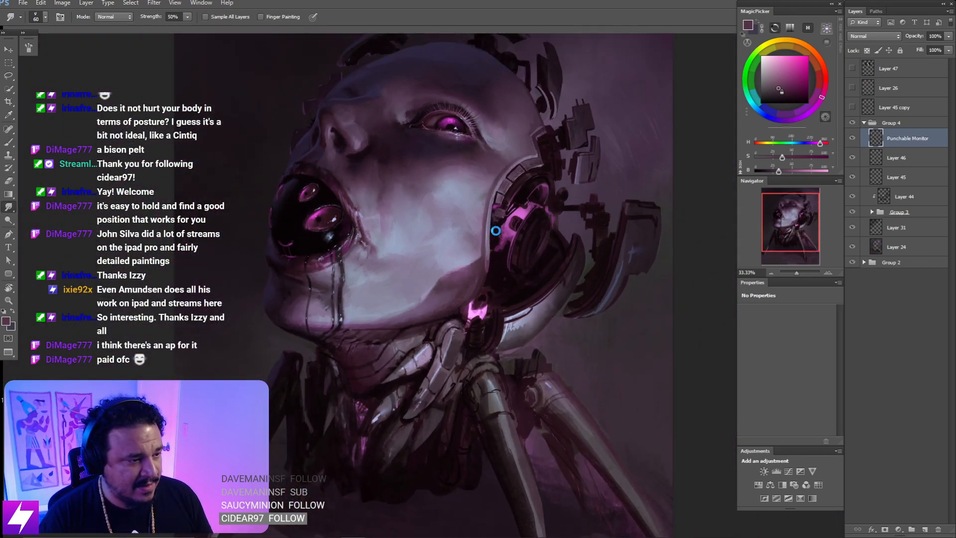
key("ctrl+shift+h")
left_click_drag(410, 253, 529, 241)
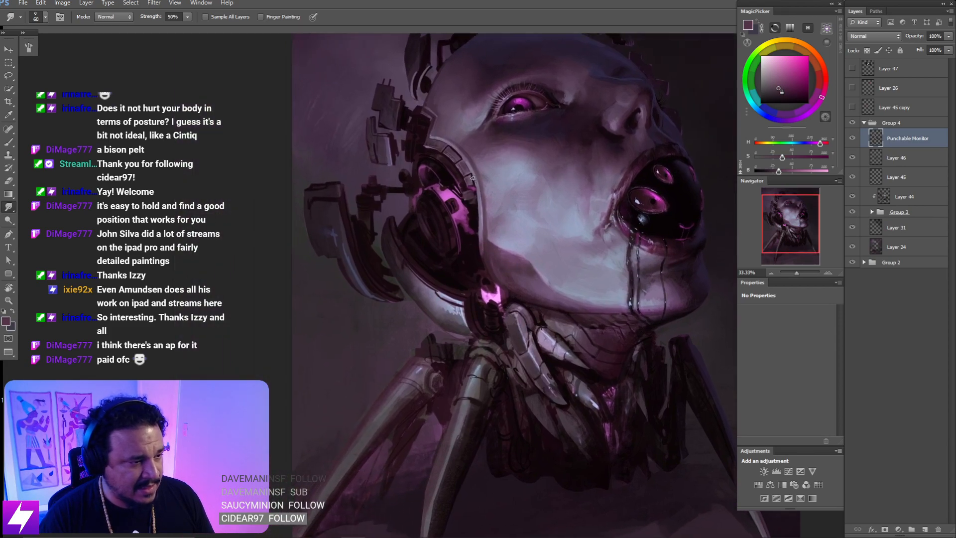
- Rotate the canvas and paint the cheek and jaw edge beside the lower glow with a sampled mauve, raising the brush to size 20
key("ctrl+plus")
key("r")
left_click_drag(491, 175, 528, 212)
key("b")
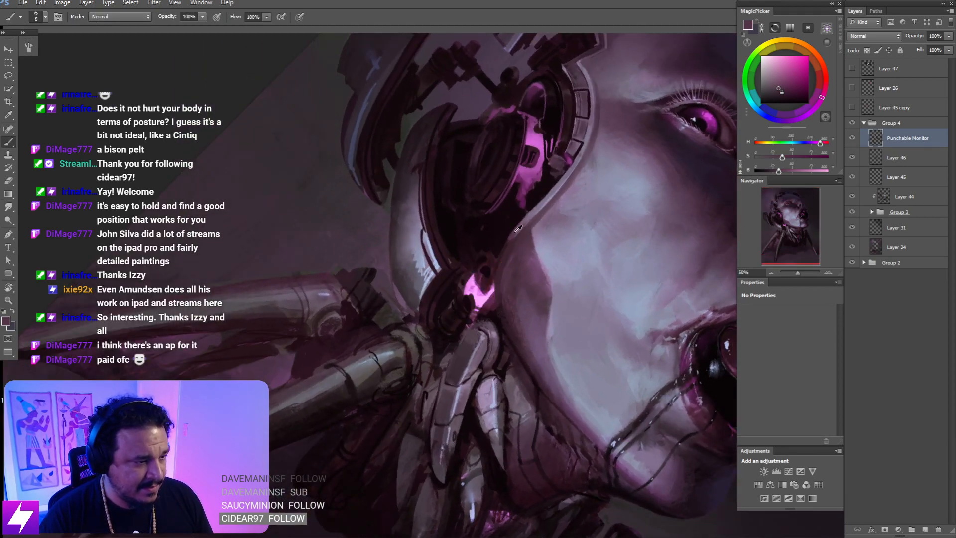
left_click(506, 246, "alt")
key("bracketright")
key("bracketright")
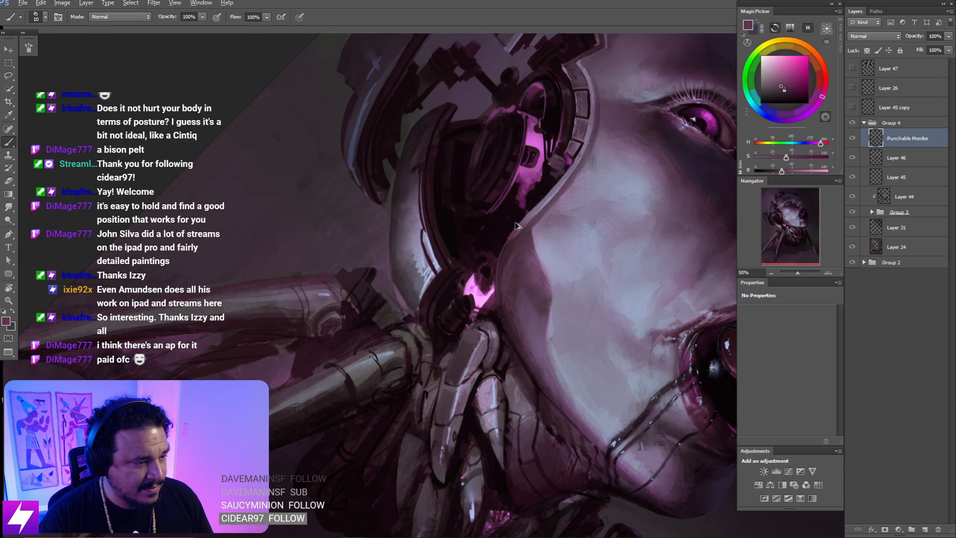
key("bracketright")
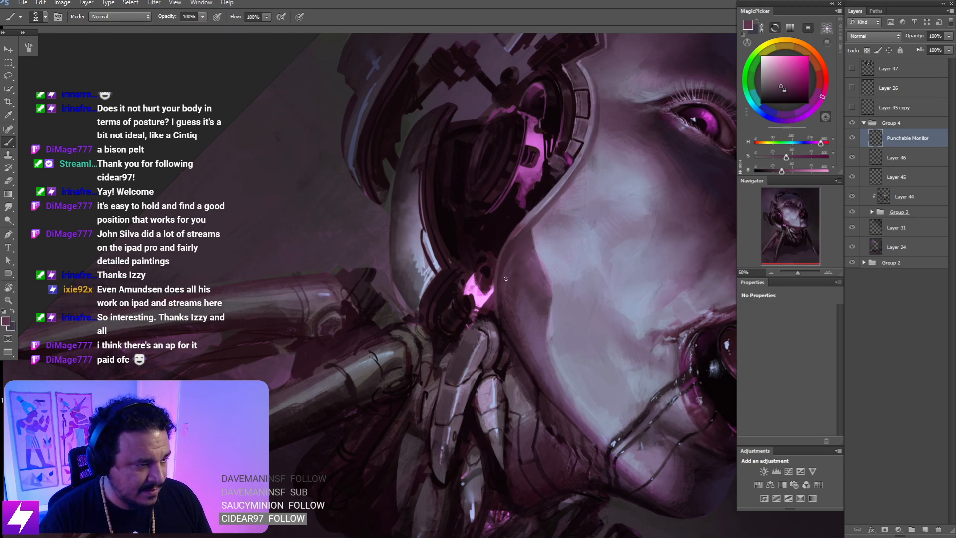
mouse_move(496, 318)
left_mouse_down()
mouse_move(511, 234)
mouse_move(507, 335)
left_mouse_up()
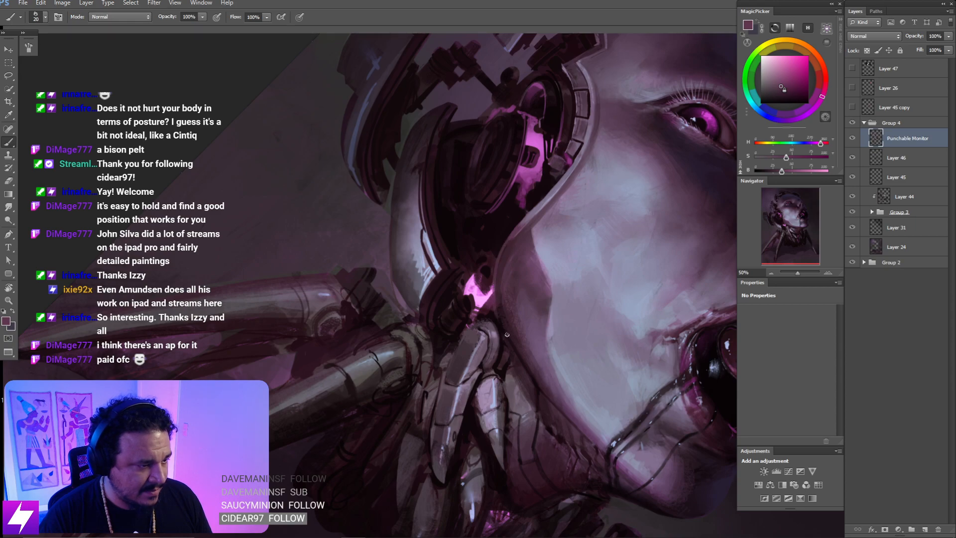
- Paint purple light accents on the mechanical joint beside the lower glow with a sampled purple, turning the canvas to -155° and using a small brush
left_click(537, 172, "alt")
key("bracketleft")
key("bracketleft")
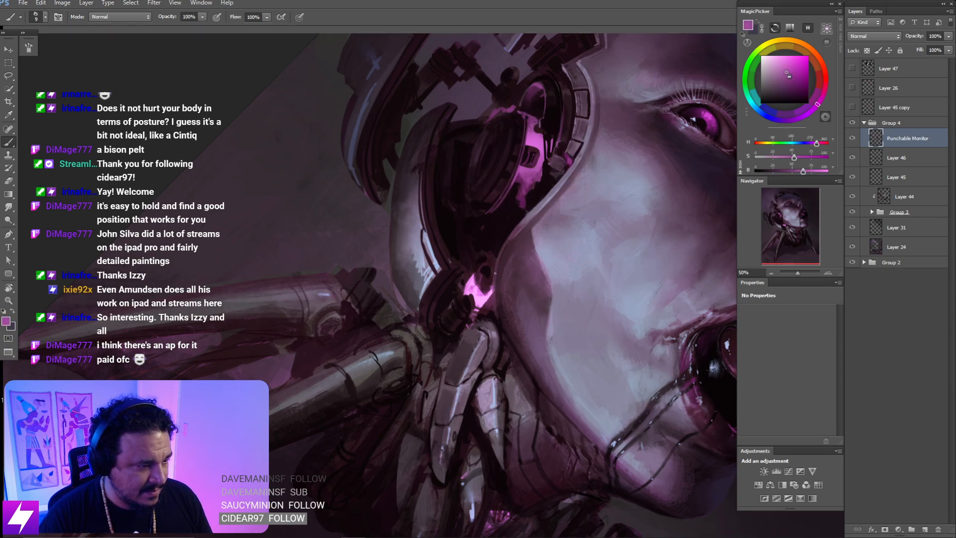
mouse_move(495, 273)
left_mouse_down()
mouse_move(503, 332)
mouse_move(503, 319)
mouse_move(540, 305)
mouse_move(535, 356)
mouse_move(557, 339)
mouse_move(576, 257)
mouse_move(567, 247)
mouse_move(550, 266)
mouse_move(515, 225)
mouse_move(504, 277)
left_mouse_up()
key("ctrl+z")
key("bracketright")
key("r")
key("b")
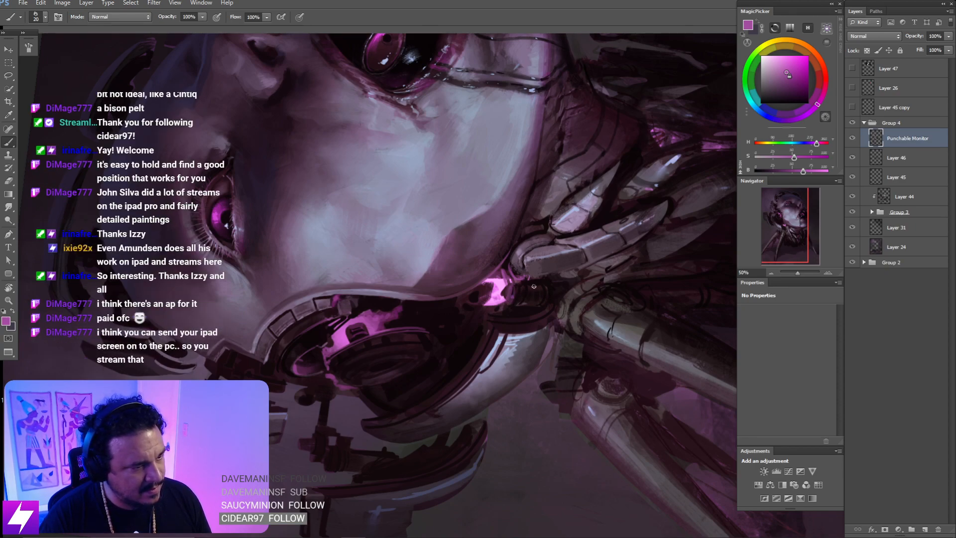
key("r")
left_click_drag(543, 279, 519, 239)
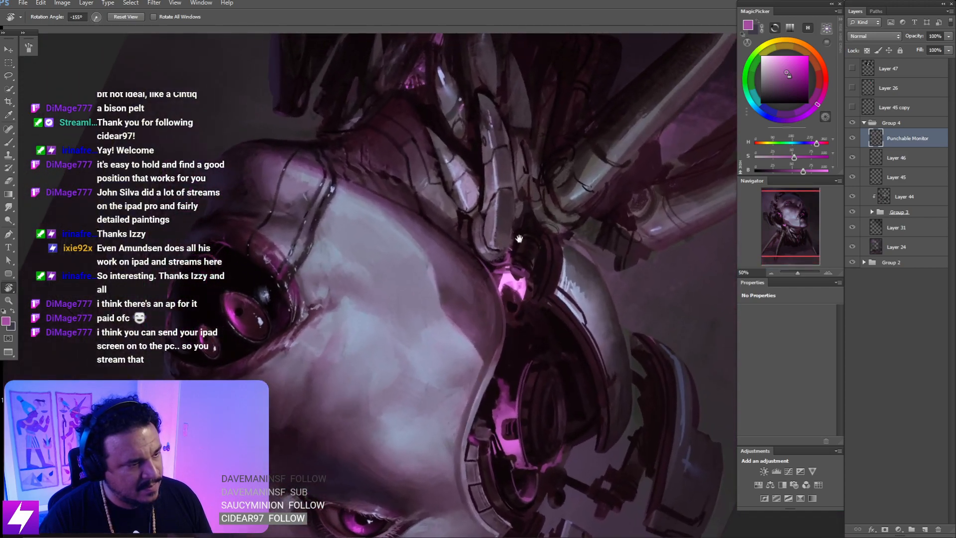
key("b")
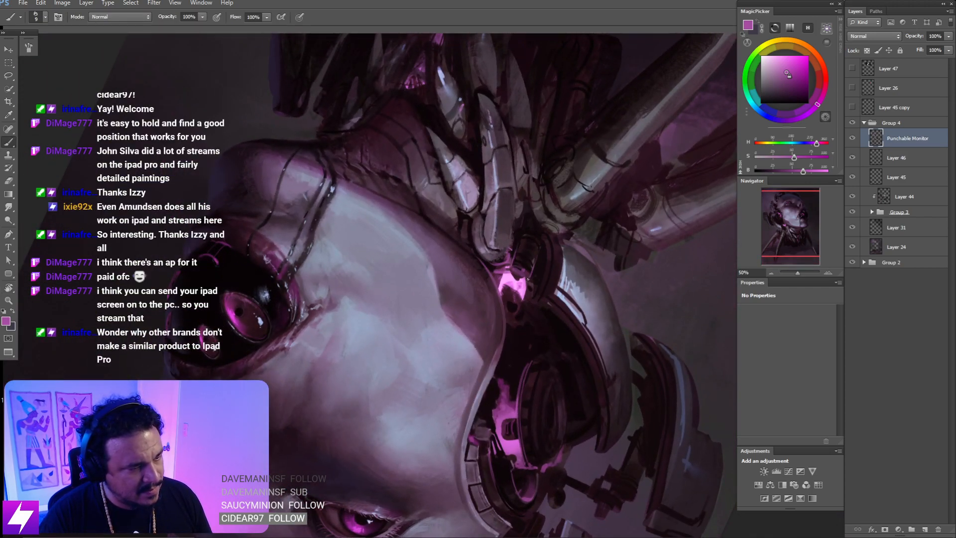
- Check the overall composition in the upright view, mirrored and unmirrored, at several zoom levels
key("Escape")
key("ctrl+shift+h")
key("ctrl+minus")
key("ctrl+minus")
key("ctrl+minus")
key("ctrl+shift+h")
left_click_drag(476, 258, 495, 313)
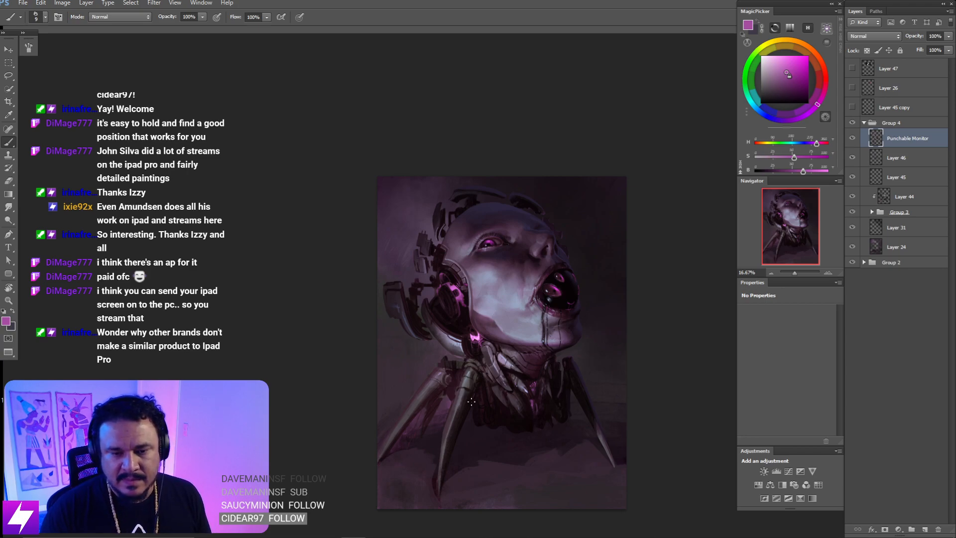
key("ctrl+minus")
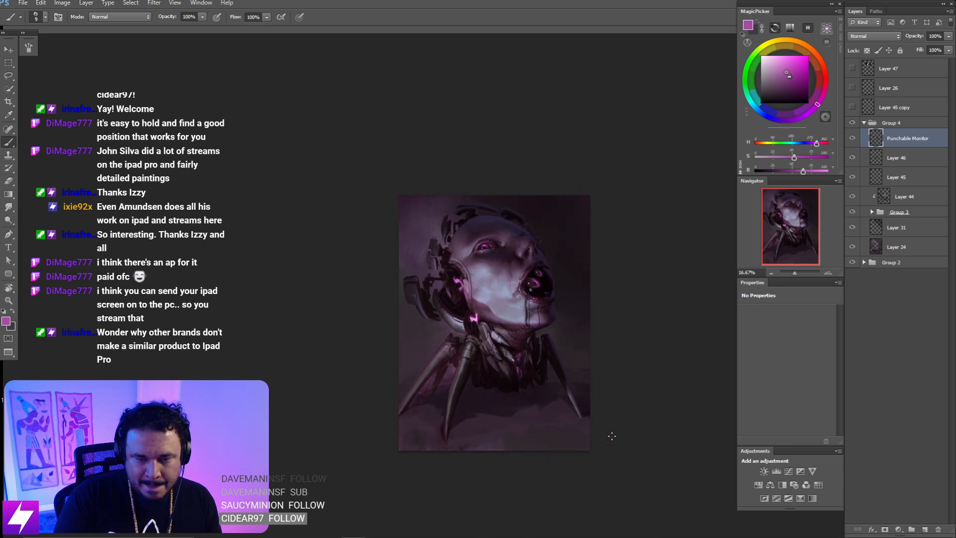
key("ctrl+plus")
key("ctrl+plus")
left_click_drag(593, 411, 543, 414)
left_click_drag(585, 369, 566, 364)
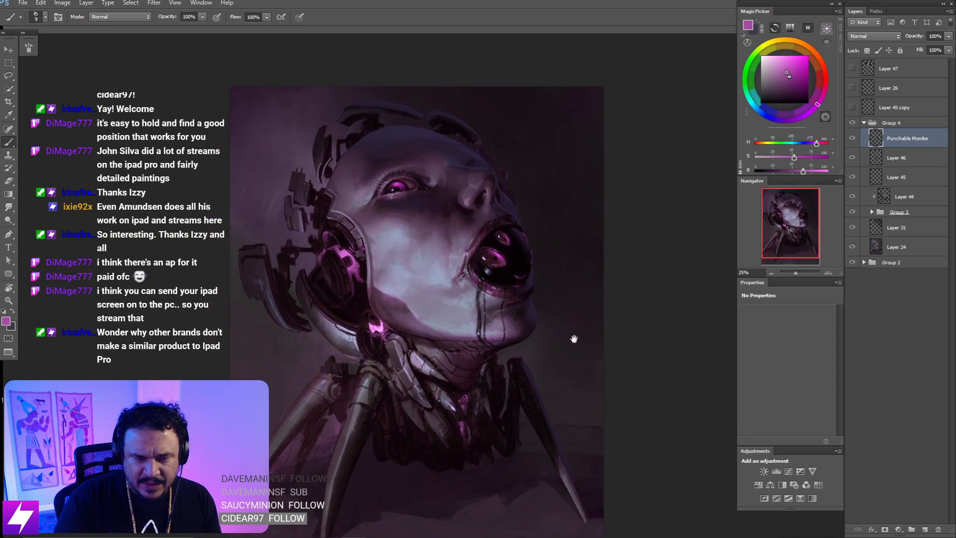
- Compare the painting with and without the Punchable Monitor layer, both at full view and close up on the ear plate
key("ctrl+minus")
left_click_drag(585, 405, 608, 385)
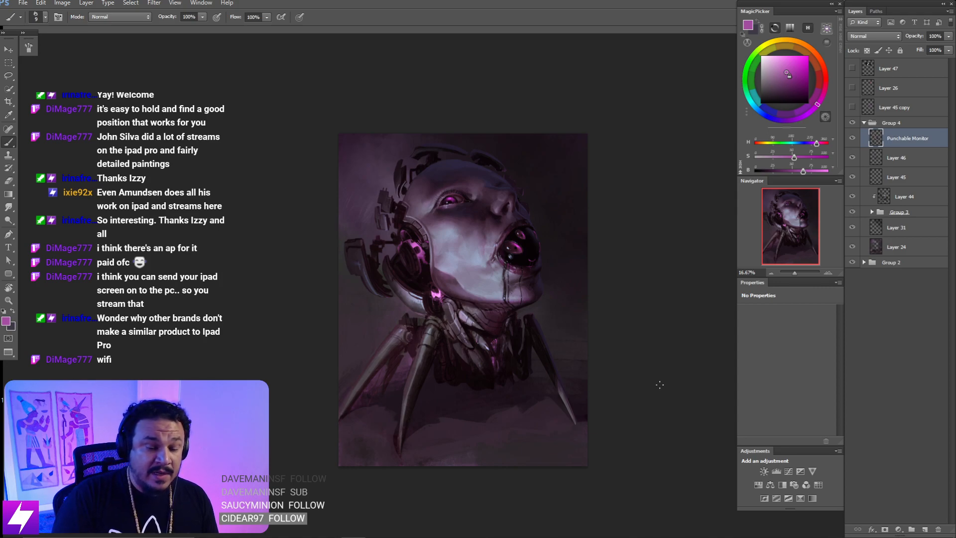
key("ctrl+plus")
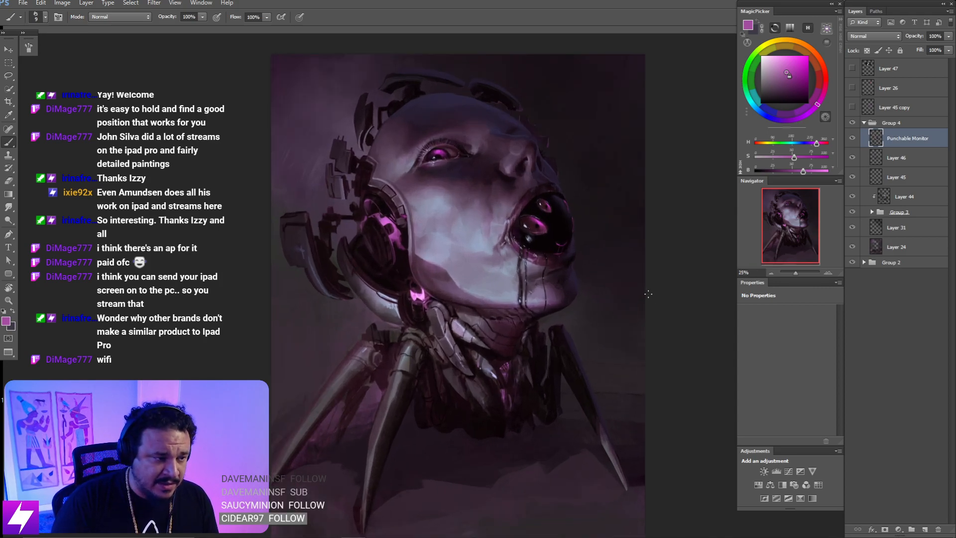
mouse_move(649, 294)
left_mouse_down()
mouse_move(636, 300)
mouse_move(625, 286)
left_mouse_up()
mouse_move(638, 250)
left_mouse_down()
mouse_move(632, 262)
mouse_move(617, 240)
left_mouse_up()
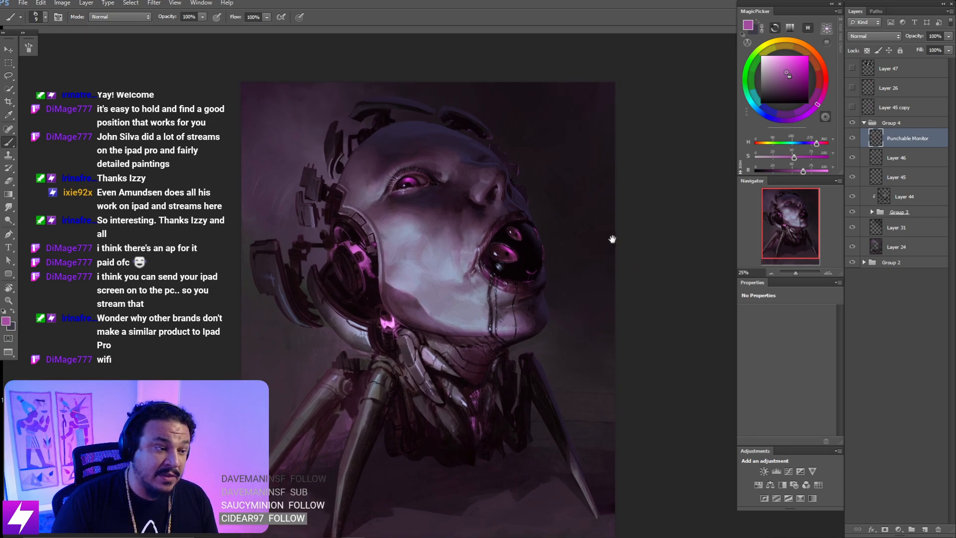
left_click(853, 138)
left_click(853, 138)
key("ctrl+plus")
key("ctrl+plus")
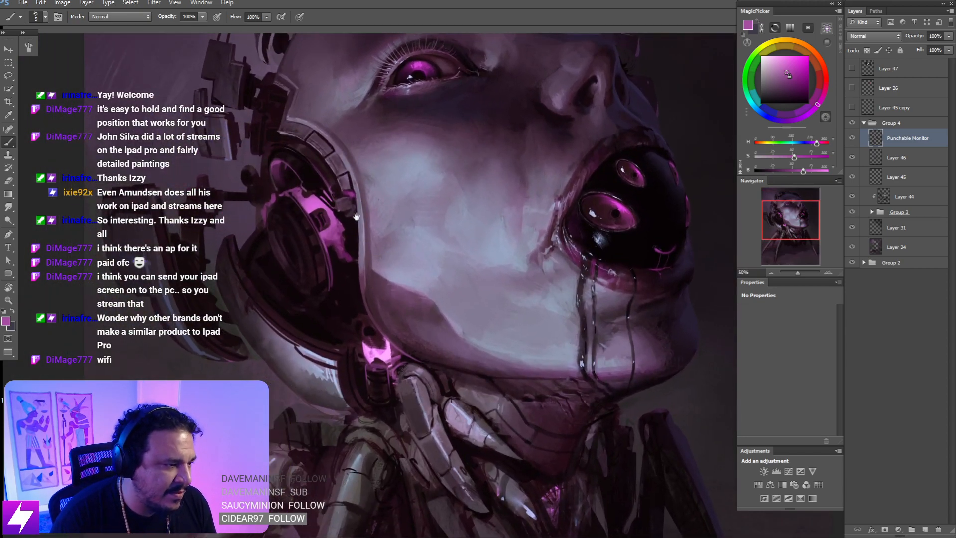
left_click_drag(375, 265, 424, 271)
left_click(852, 137)
left_click(852, 138)
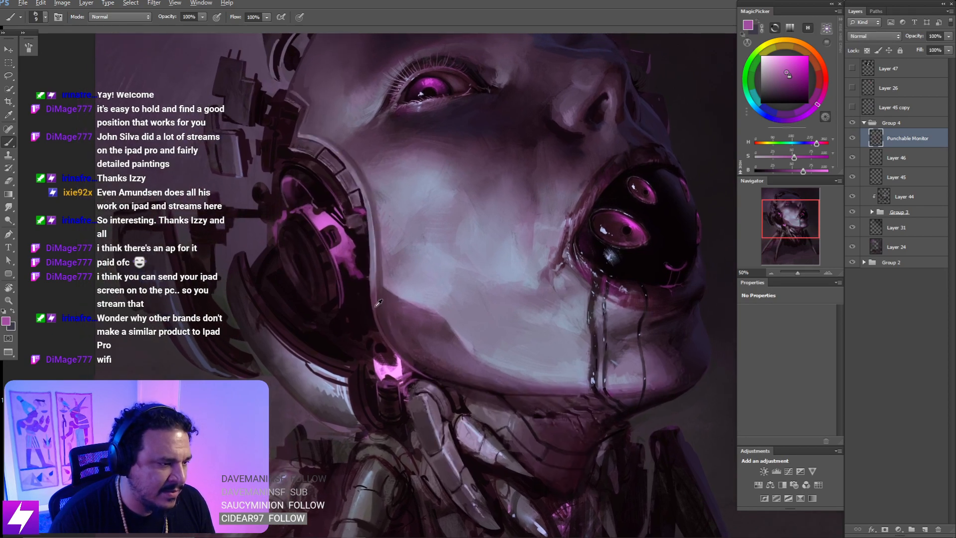
- Refine the cheek edge along the ear plate with sampled mauve tones, reducing the brush to size 15 and smudging the transition
left_click(380, 305, "alt")
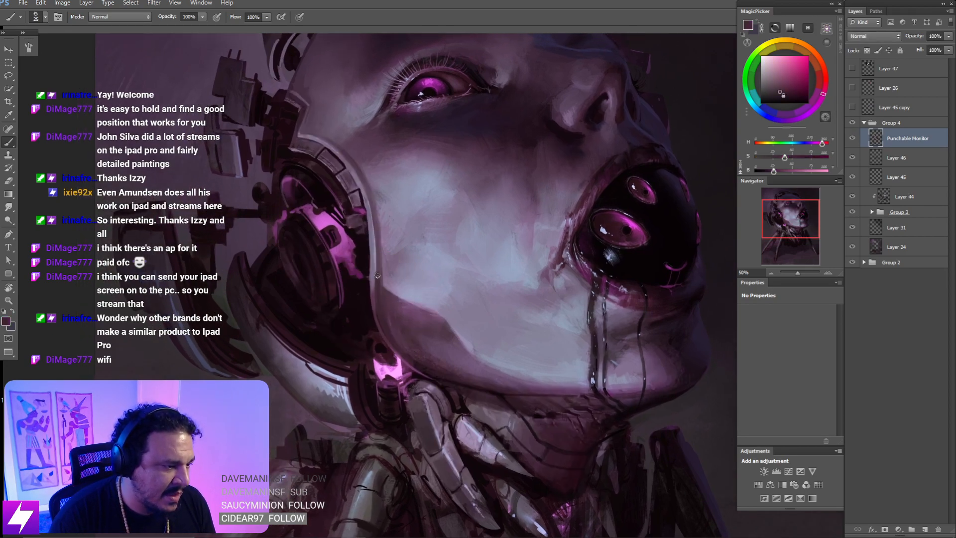
left_click(382, 276, "alt")
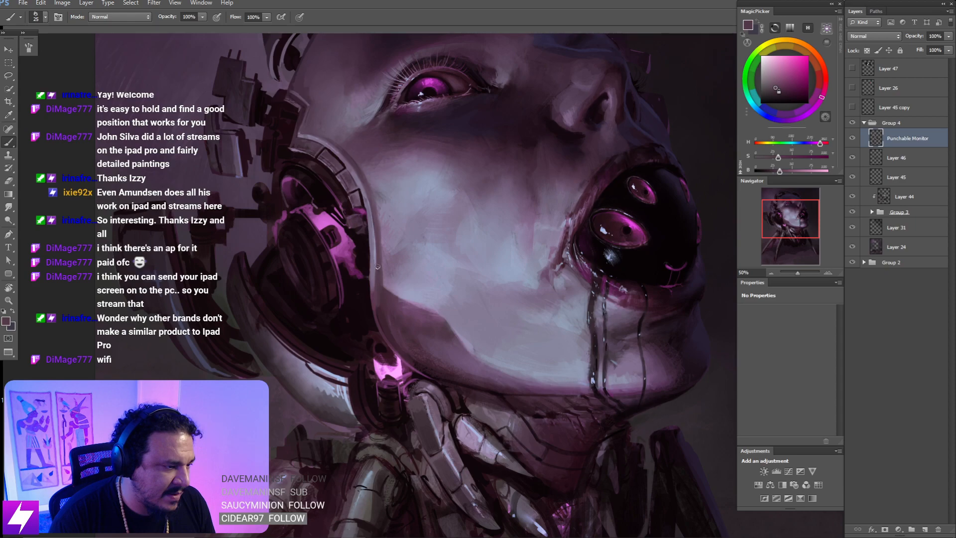
left_click(382, 297, "alt")
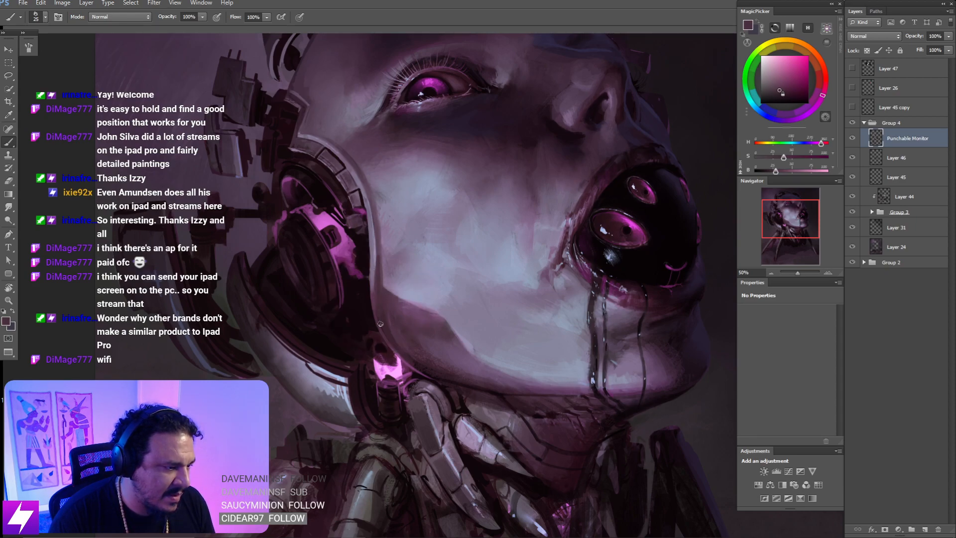
left_click(378, 243, "alt")
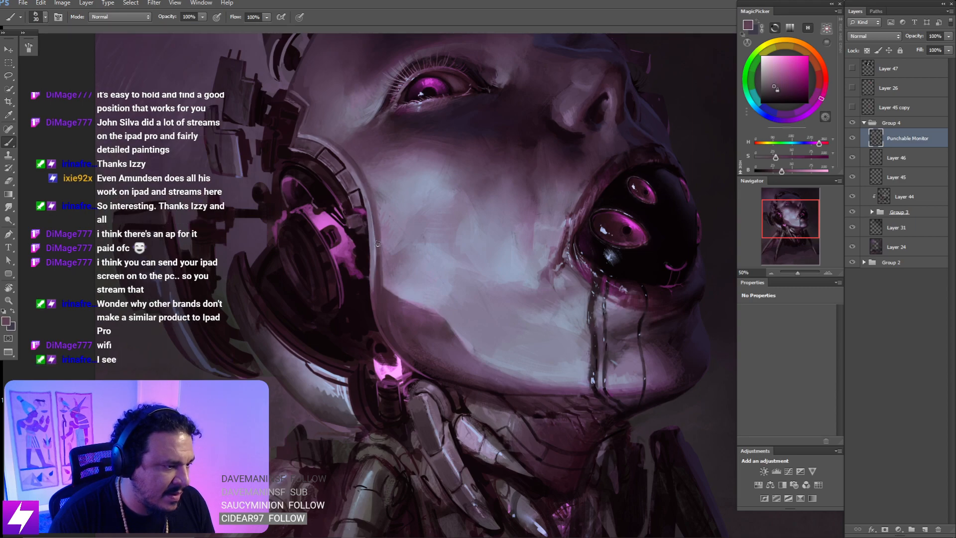
key("bracketleft")
key("bracketleft")
key("bracketleft")
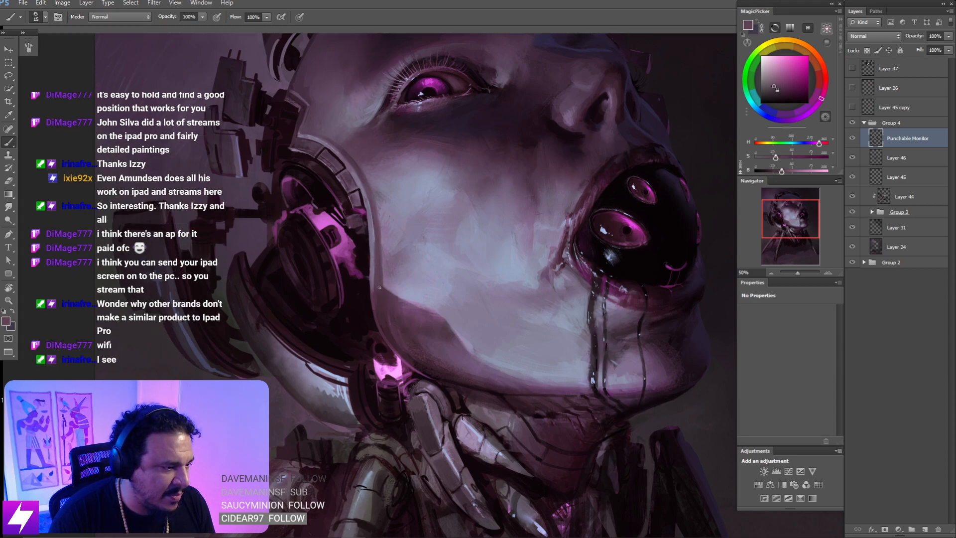
key("r")
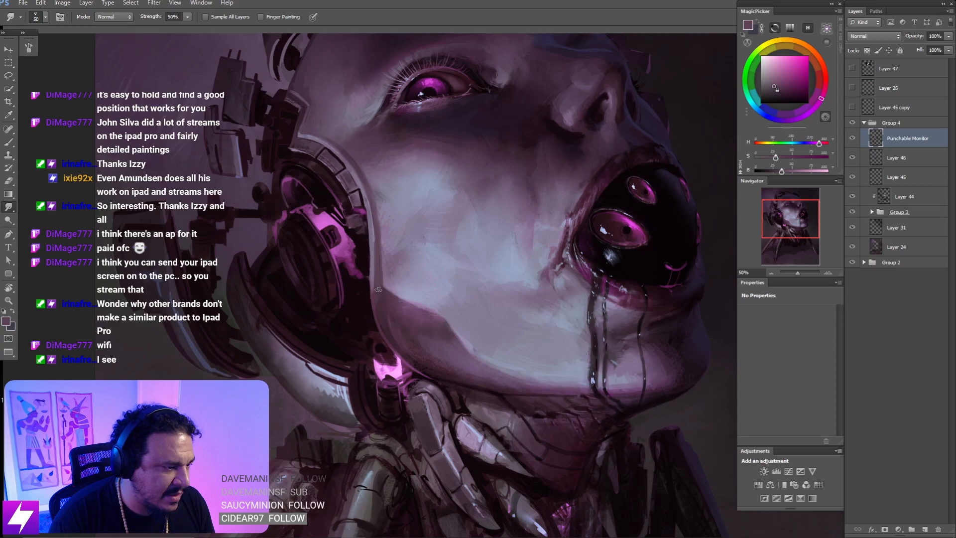
key("ctrl+minus")
key("ctrl+minus")
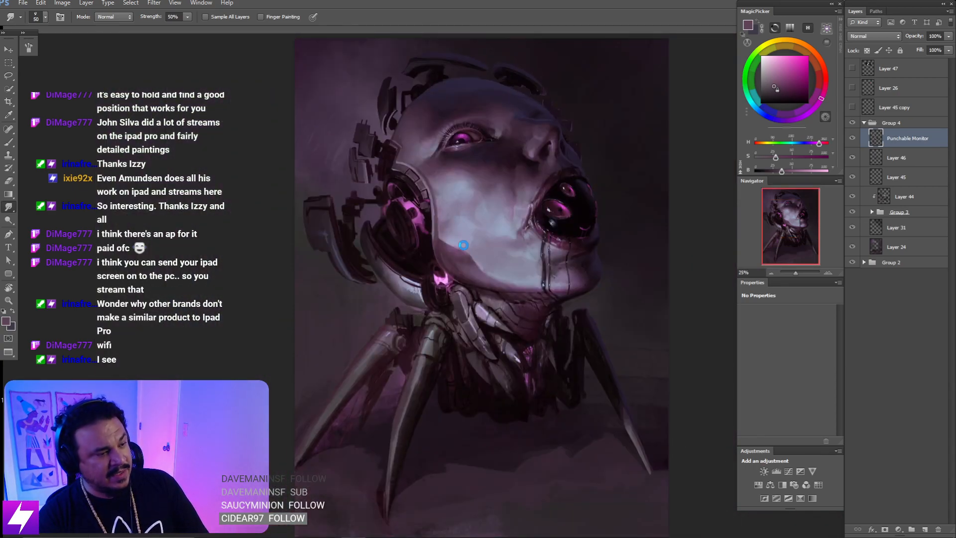
- Mirror the painting and paint the cheek beside the ear plate's rim with a sampled lighter mauve at brush size 25
key("ctrl+shift+h")
key("ctrl+plus")
key("ctrl+plus")
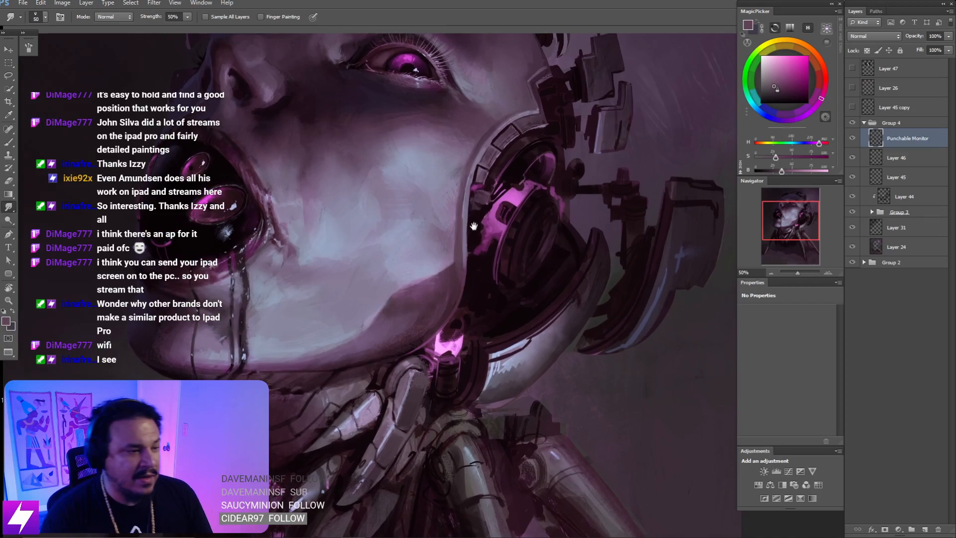
left_click_drag(474, 227, 426, 245)
key("b")
left_click(433, 221, "alt")
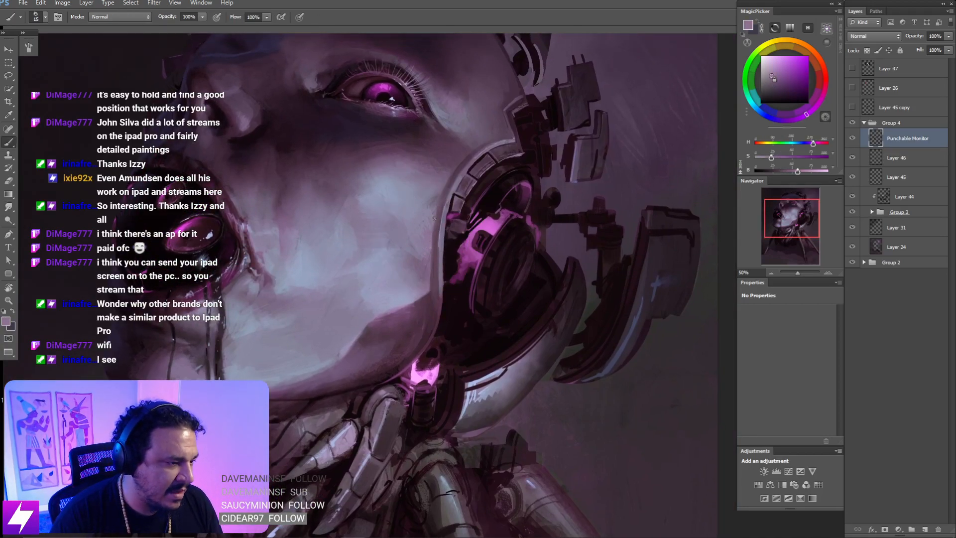
key("bracketright")
key("bracketright")
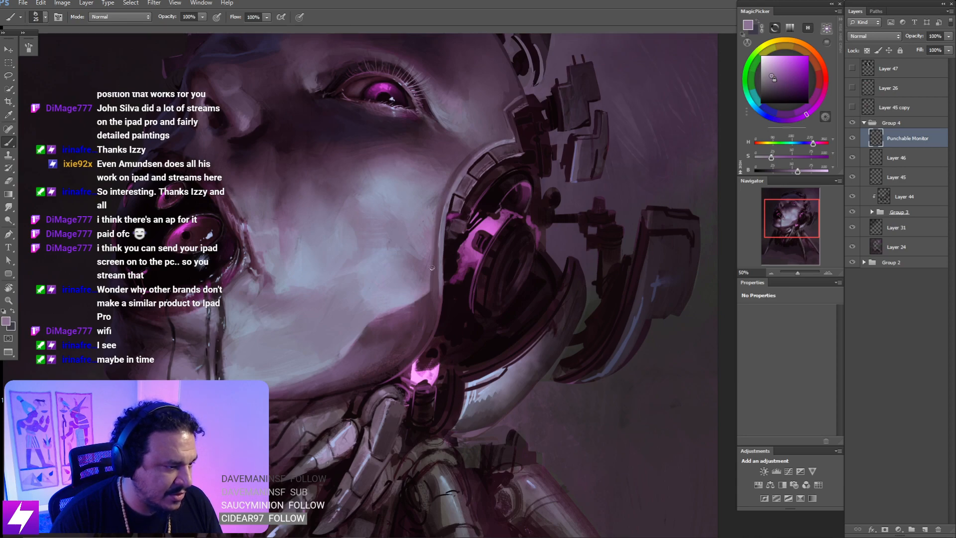
left_click_drag(432, 257, 432, 292)
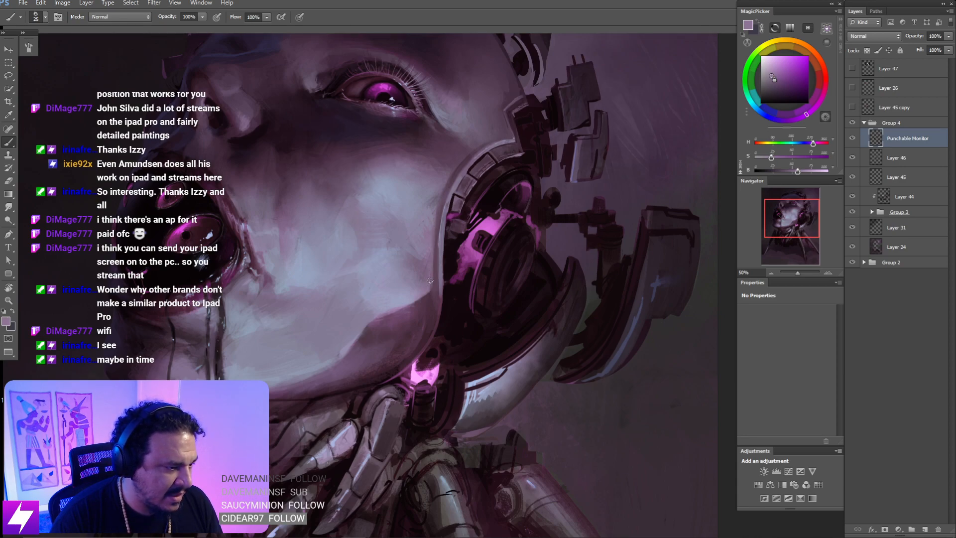
- Check the cheek edge within the whole composition, flipping between the mirrored and original directions
key("ctrl+minus")
key("ctrl+minus")
key("ctrl+minus")
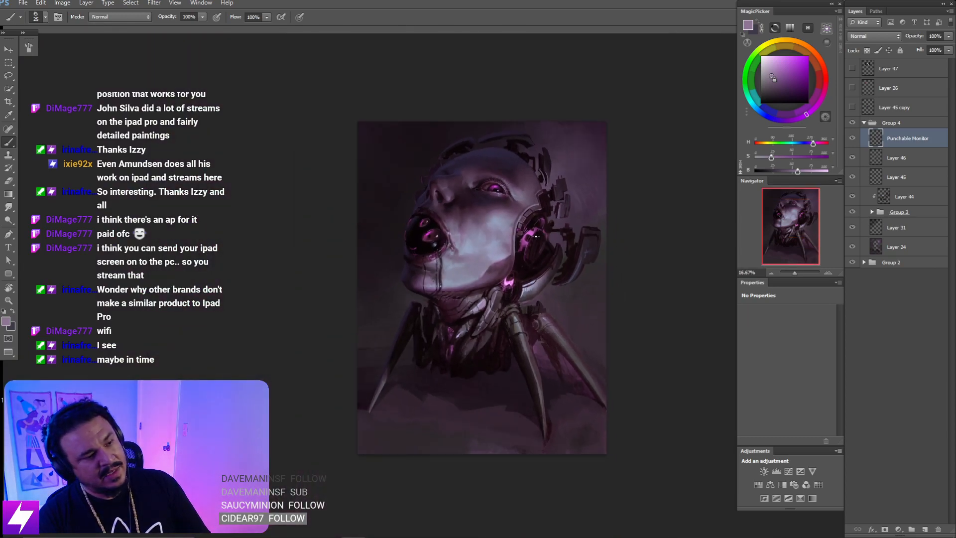
key("F2")
key("ctrl+plus")
key("ctrl+plus")
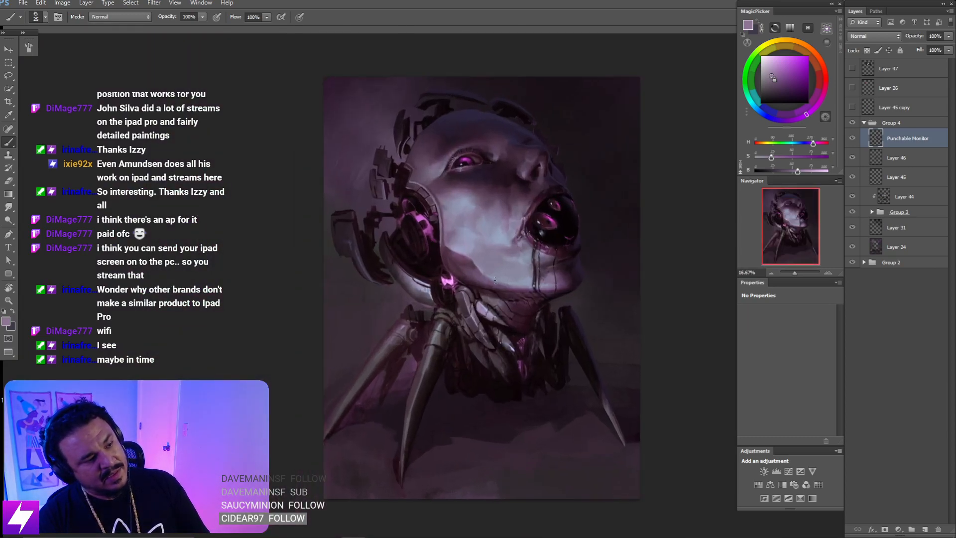
key("F2")
key("F2")
key("ctrl+plus")
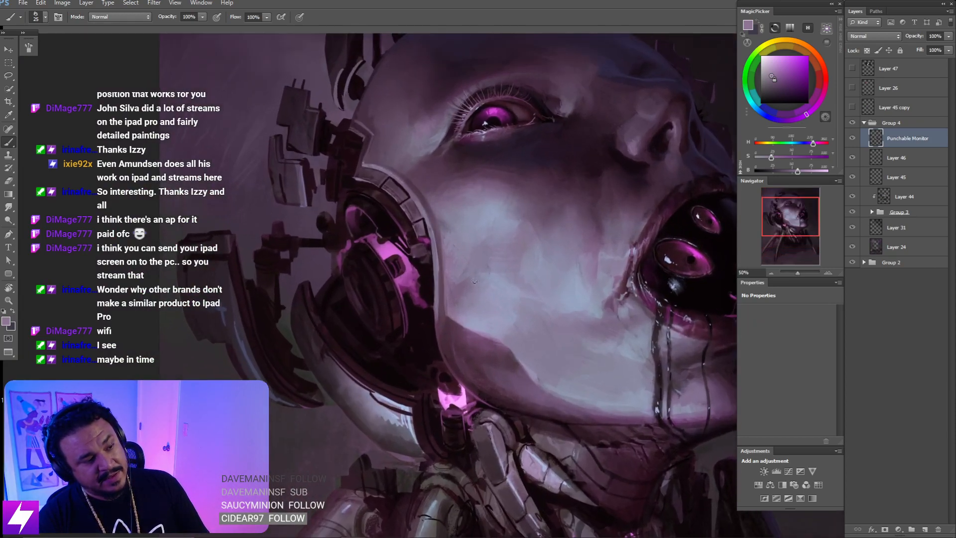
- Touch up the cheek edge from the ear plate's rim downward with sampled mauves and smudge it at 50% strength
left_click(438, 244, "alt")
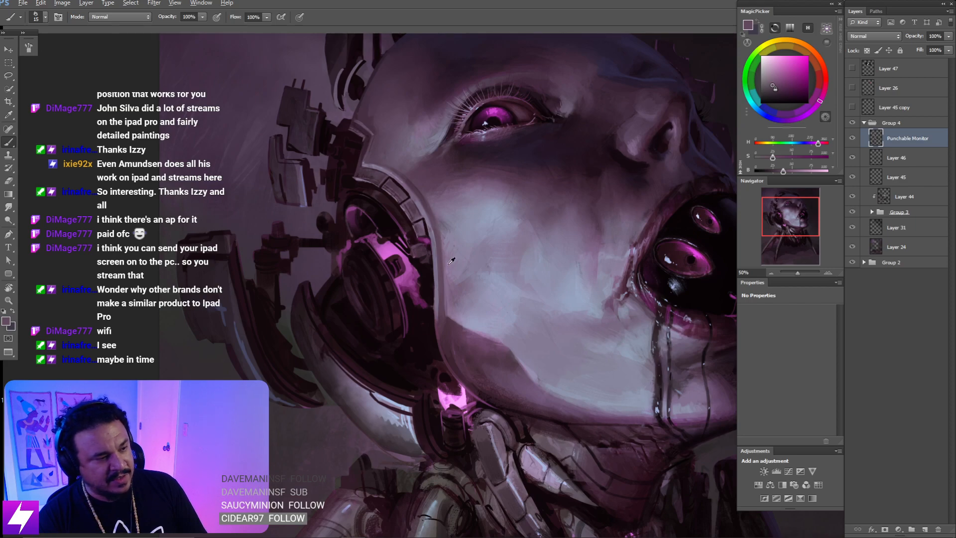
left_click(451, 261, "alt")
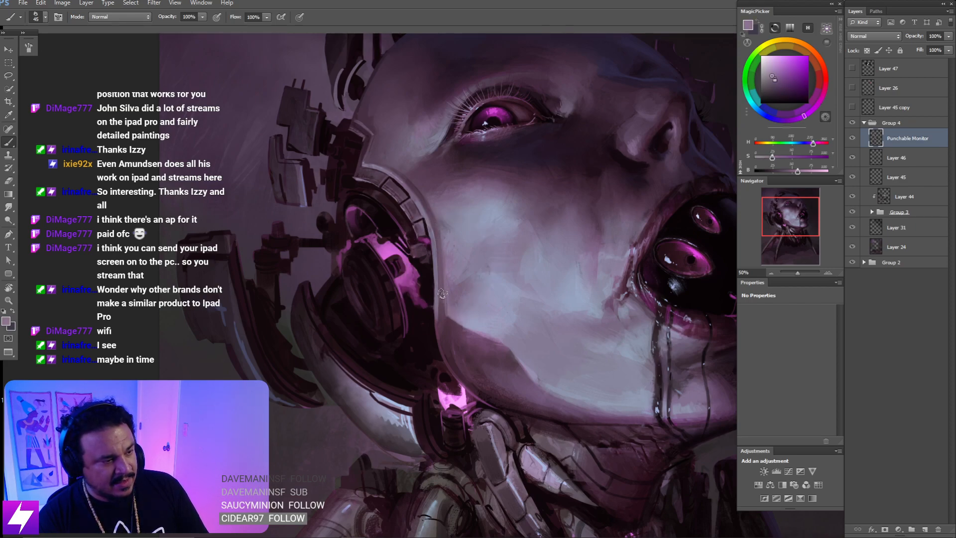
key("r")
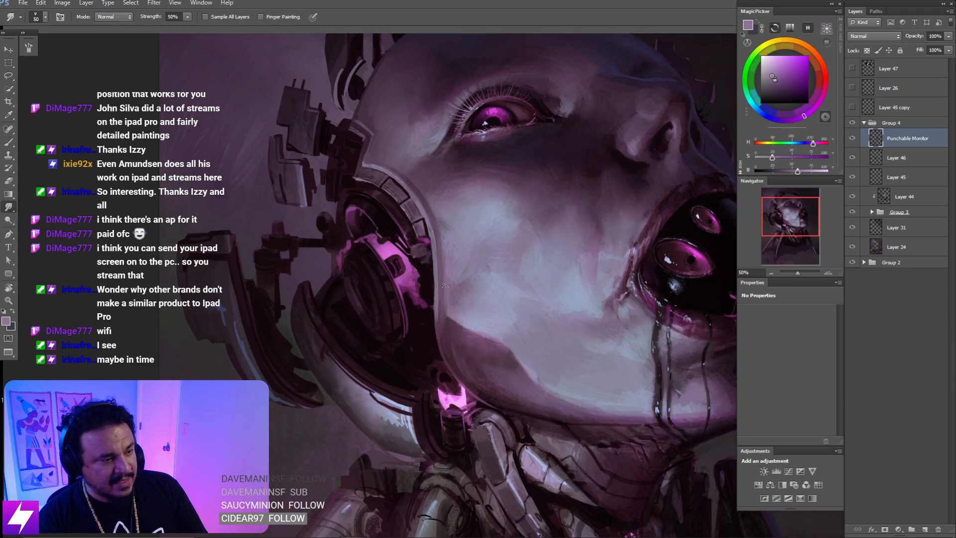
scroll(446, 286, "up", 2)
key("b")
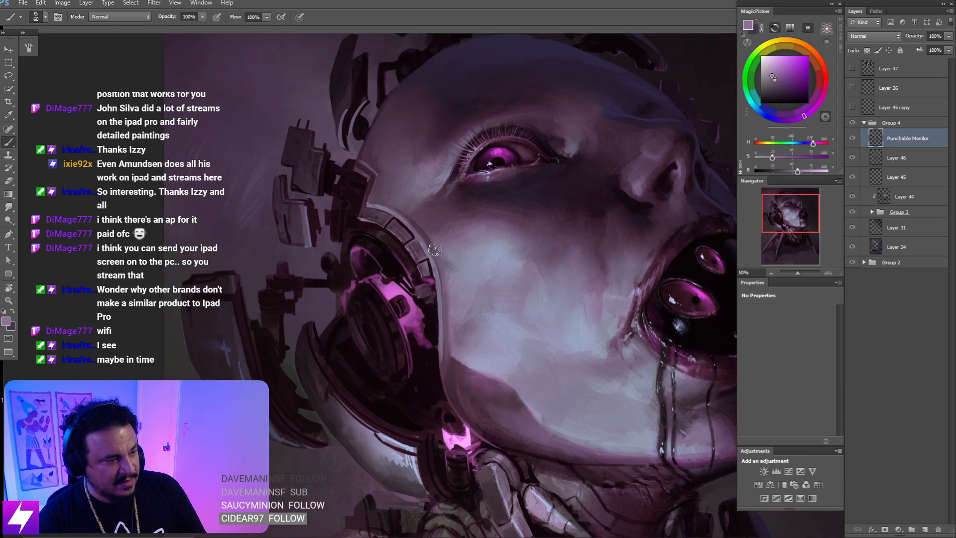
key("r")
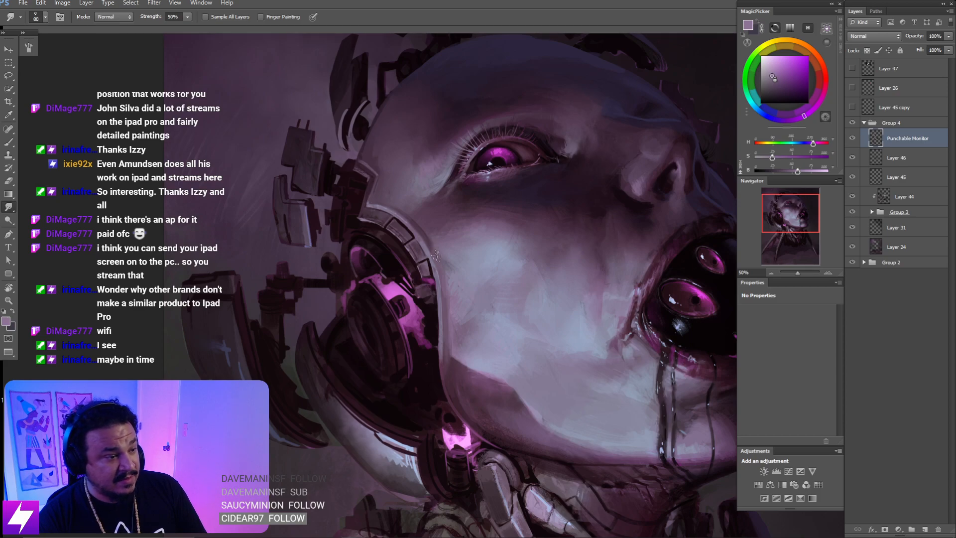
- Examine the full painting in both original and mirrored directions at several zoom levels
key("ctrl+minus")
key("ctrl+minus")
key("ctrl+minus")
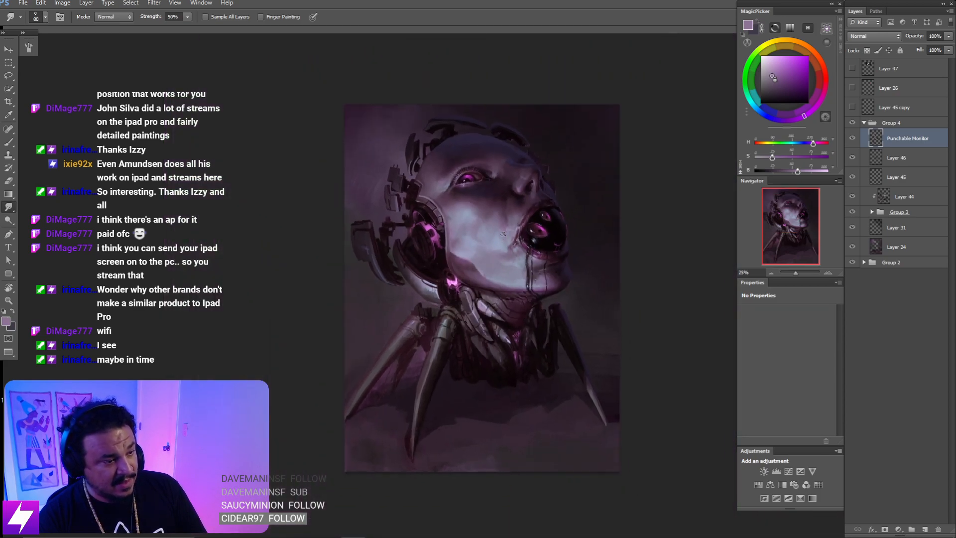
left_click_drag(552, 263, 513, 233)
scroll(513, 233, "down", 2)
key("ctrl+minus")
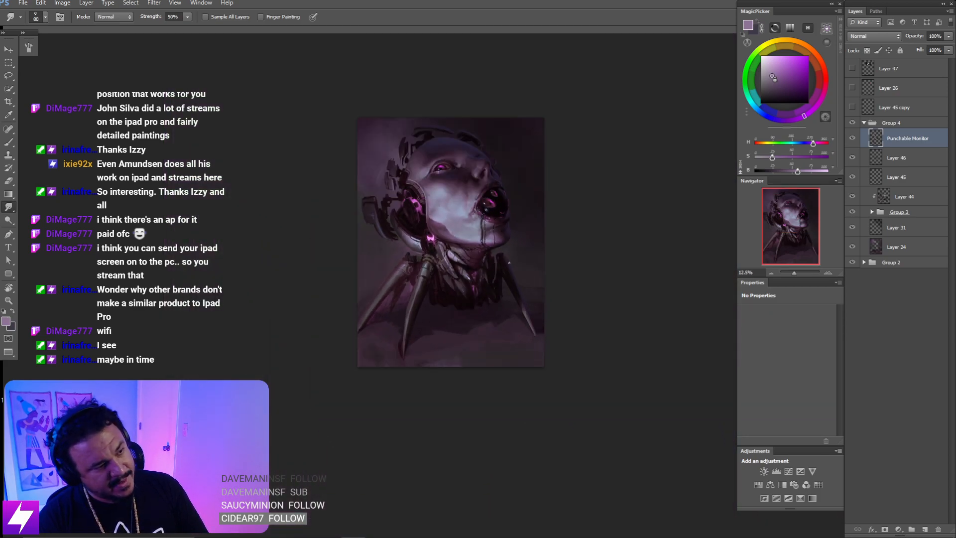
key("ctrl+shift+h")
key("ctrl+plus")
left_click_drag(506, 244, 487, 244)
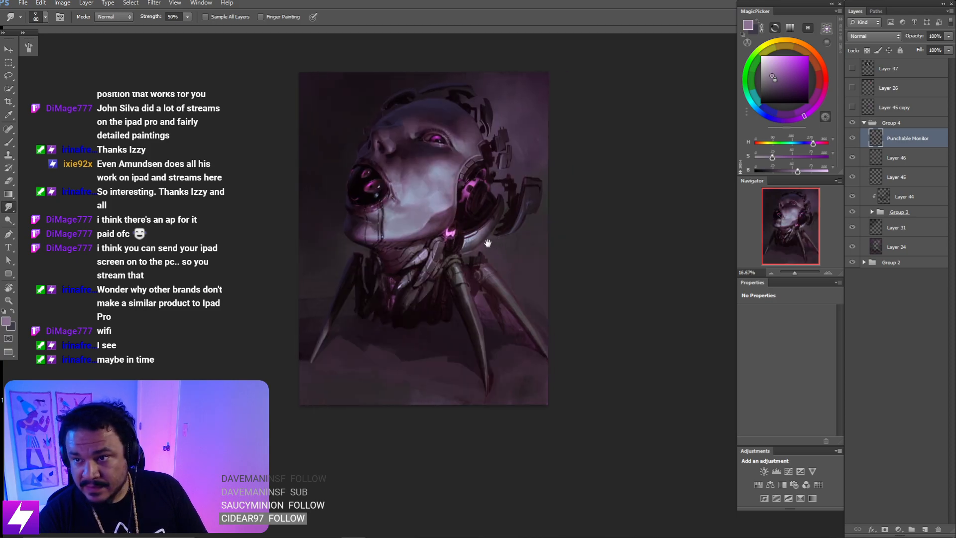
left_click_drag(546, 246, 501, 226)
key("ctrl+plus")
left_click_drag(441, 146, 486, 232)
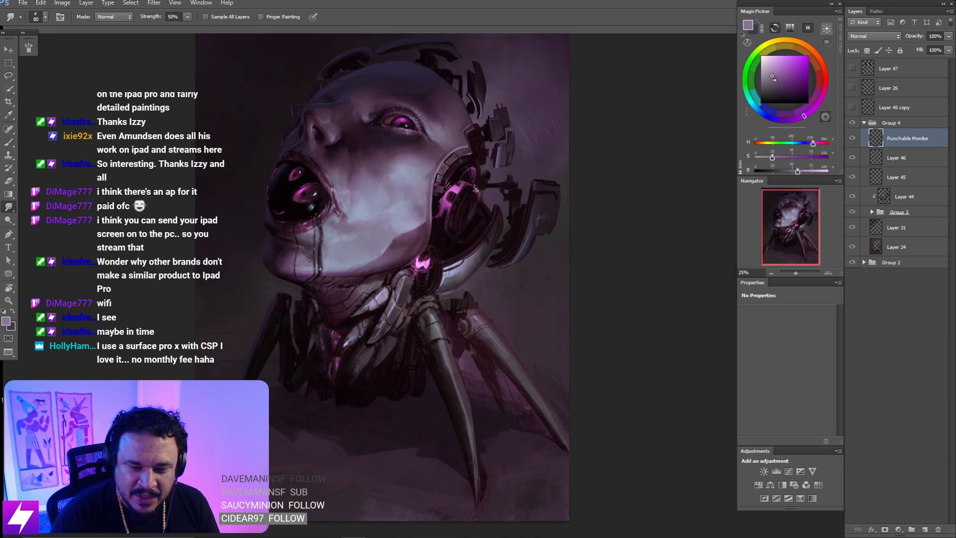
- Paint the temple edge above the ear plate with a sampled dark mauve, reducing the brush to size 25
left_click_drag(470, 201, 451, 209)
mouse_move(497, 185)
left_mouse_down()
mouse_move(459, 211)
mouse_move(444, 202)
mouse_move(474, 170)
mouse_move(448, 194)
mouse_move(441, 178)
mouse_move(412, 197)
mouse_move(439, 160)
mouse_move(450, 194)
left_mouse_up()
scroll(443, 174, "up", 1)
scroll(450, 194, "up", 1)
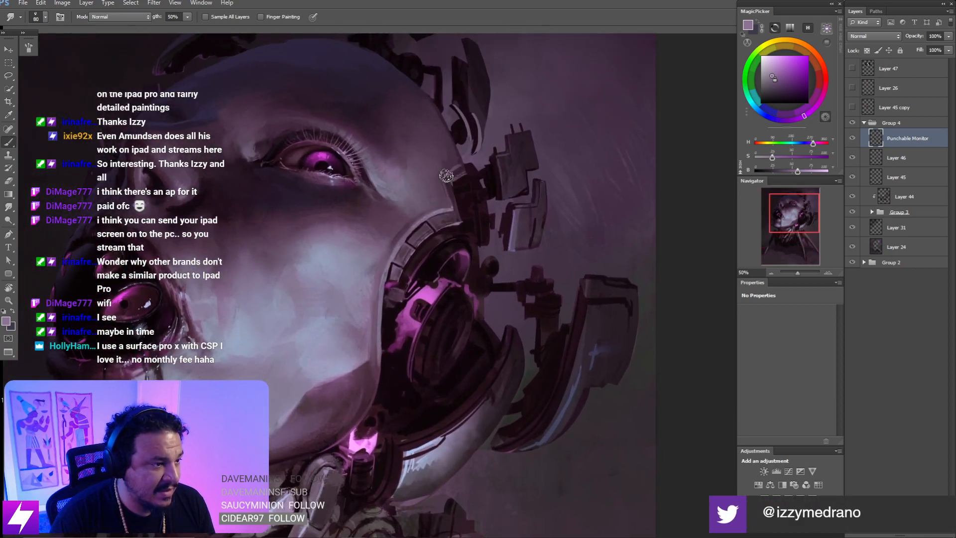
key("b")
left_click(445, 170, "alt")
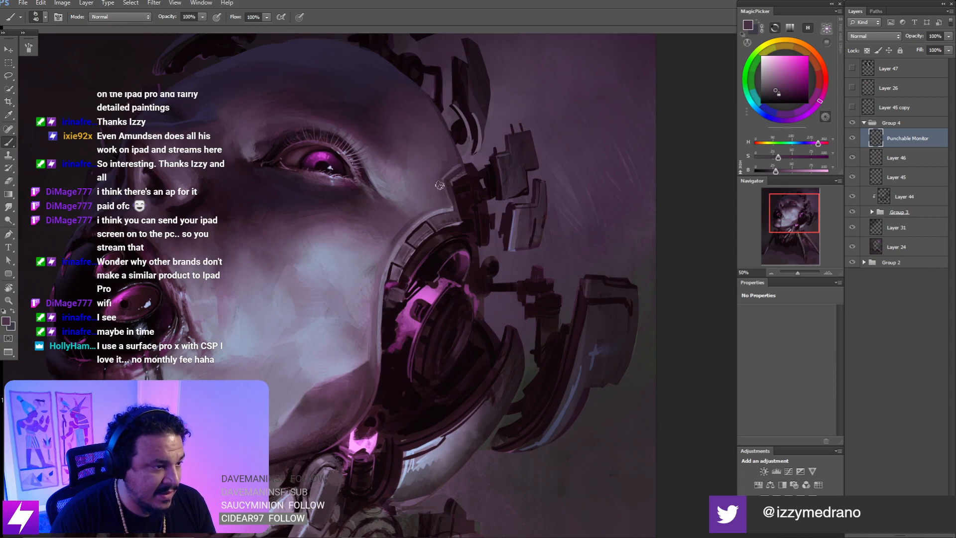
left_click(444, 170, "alt")
key("[")
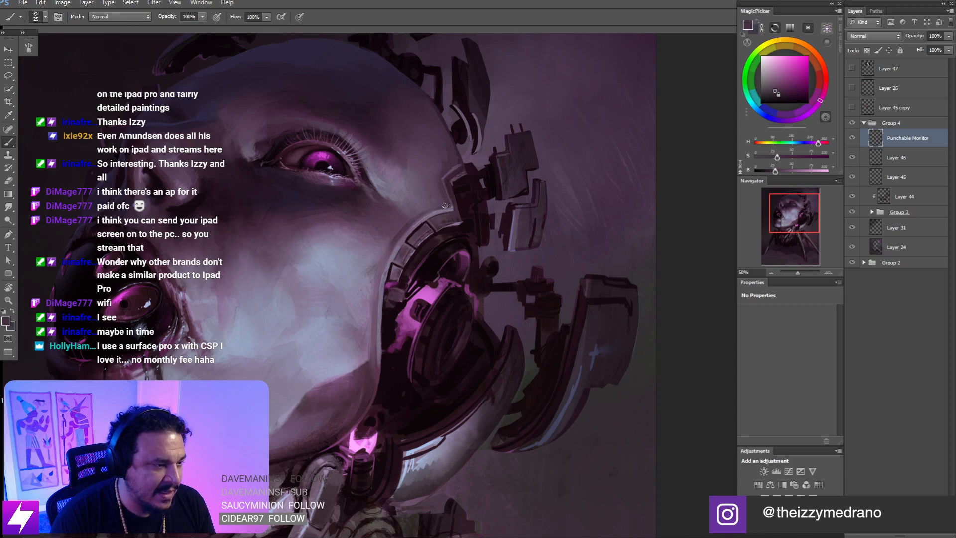
- Rotate the canvas and refine the cheek edge beside the ear plate with a sampled mauve, raising the brush from size 15 to 30
key("ctrl+minus")
mouse_move(492, 231)
left_mouse_down()
mouse_move(498, 190)
mouse_move(479, 120)
mouse_move(472, 149)
left_mouse_up()
key("ctrl+plus")
key("ctrl+plus")
key("b")
left_click(472, 148, "alt")
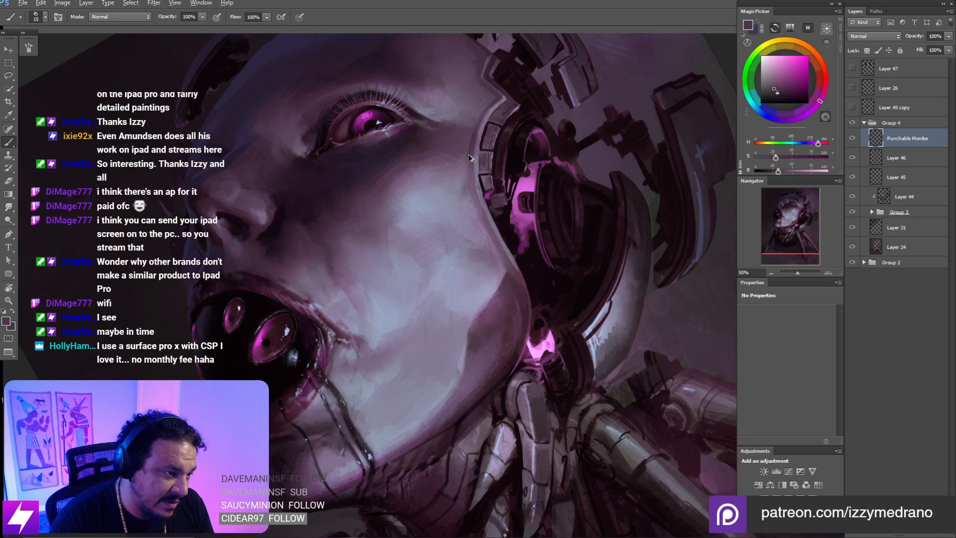
left_click_drag(483, 220, 469, 212)
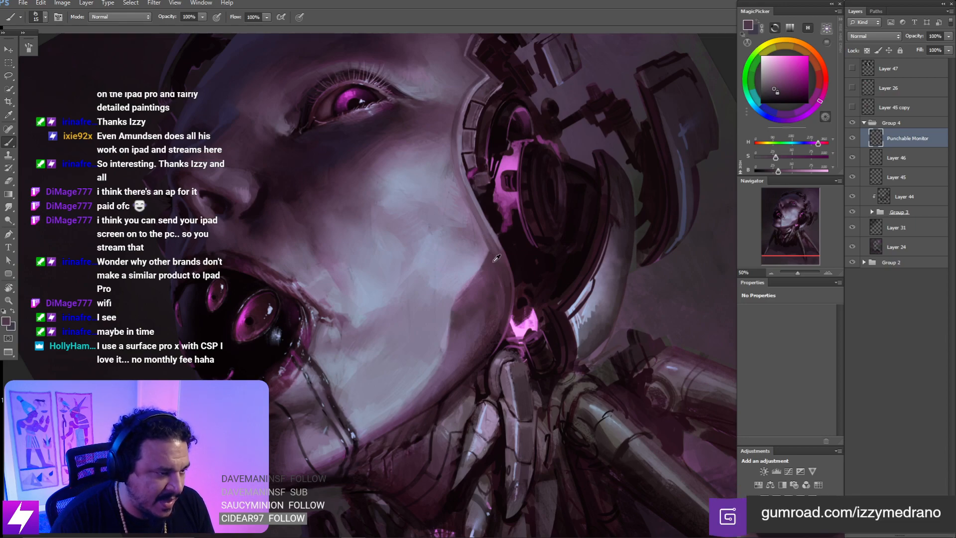
key("bracketright")
key("bracketright")
key("bracketright")
- Reset the canvas rotation and flip the painting horizontally with the whole composition in view
key("ctrl+minus")
key("ctrl+minus")
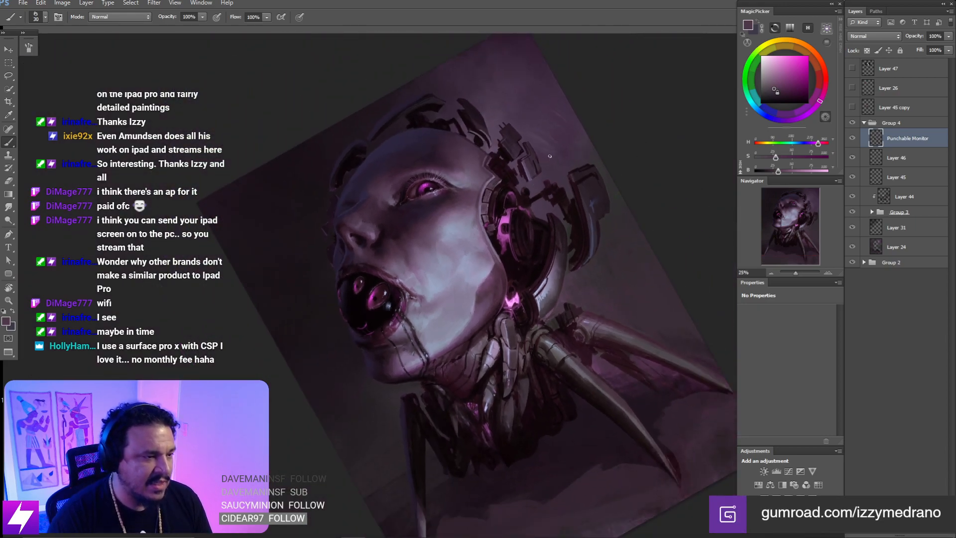
key("Escape")
key("ctrl+minus")
key("ctrl+minus")
key("ctrl+shift+h")
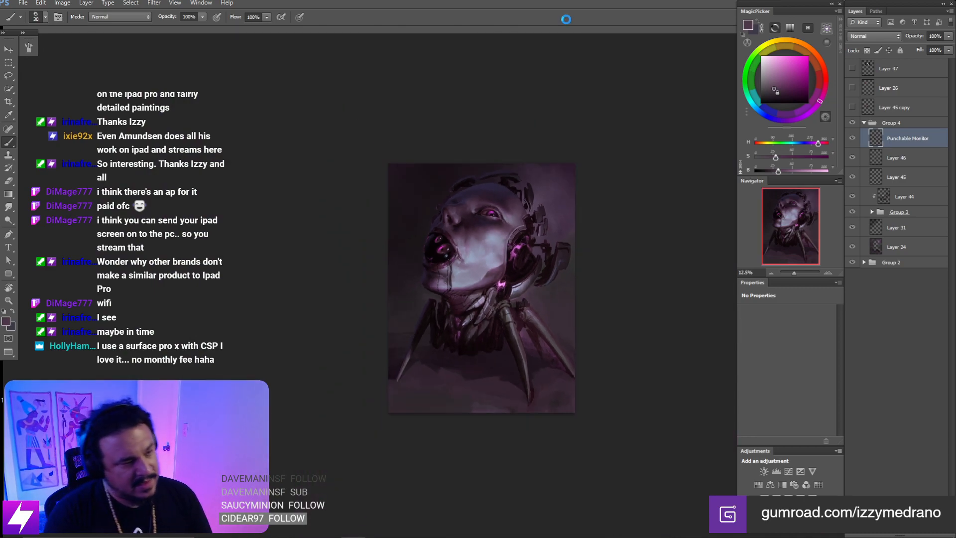
- Rotate the canvas and refine the segmented rim of the ear plate beside the temple with sampled mauves at brush sizes 15 and 20
key("ctrl+plus")
key("ctrl+plus")
left_click_drag(477, 242, 525, 288)
key("r")
left_click_drag(520, 334, 507, 223)
key("ctrl+plus")
mouse_move(509, 310)
left_mouse_down()
mouse_move(553, 178)
mouse_move(477, 126)
left_mouse_up()
key("ctrl+plus")
mouse_move(485, 121)
left_mouse_down()
mouse_move(442, 166)
mouse_move(448, 146)
left_mouse_up()
key("b")
left_click(417, 148, "alt")
key("r")
left_click_drag(492, 139, 565, 166)
key("b")
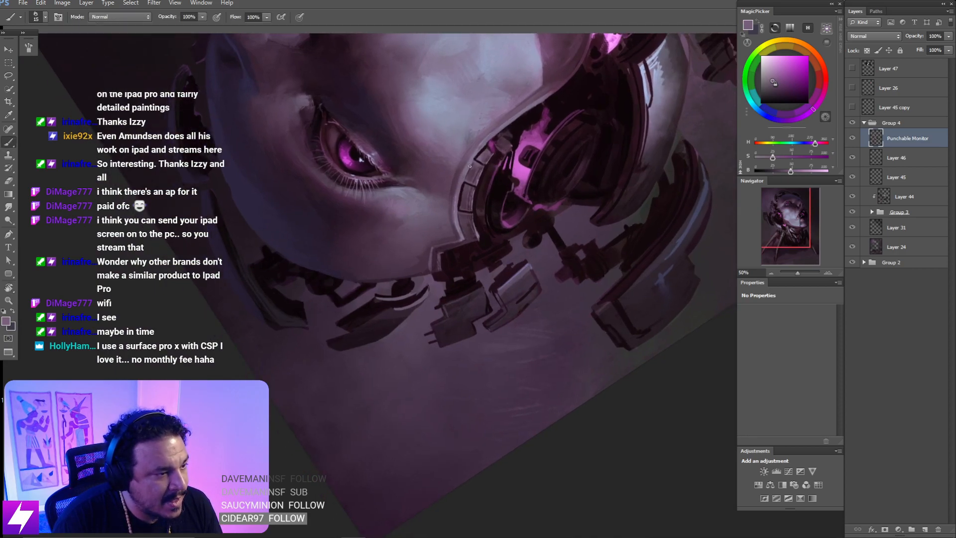
left_click(454, 188, "alt")
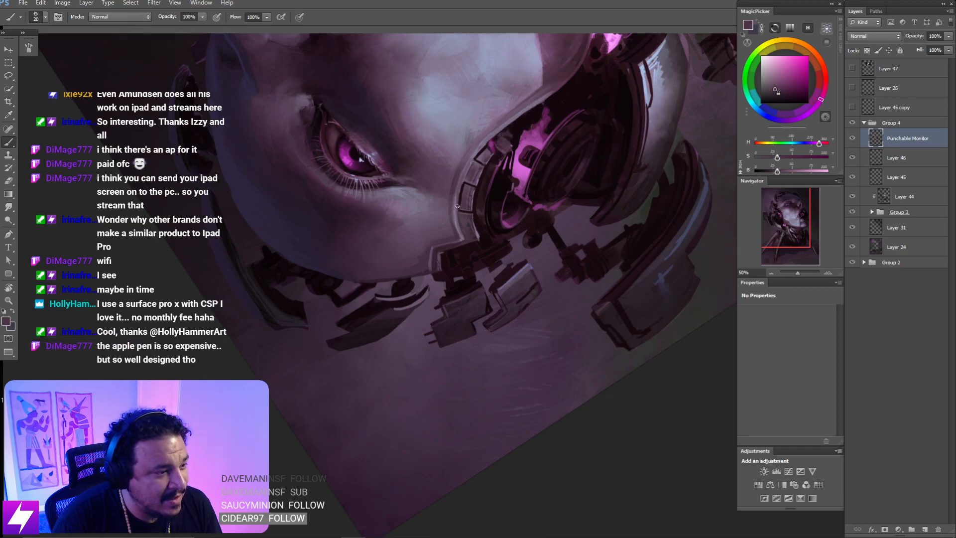
- Reset the canvas rotation and flip the painting horizontally to check the head and ear plate
key("r")
left_click_drag(488, 152, 487, 172)
key("ctrl+minus")
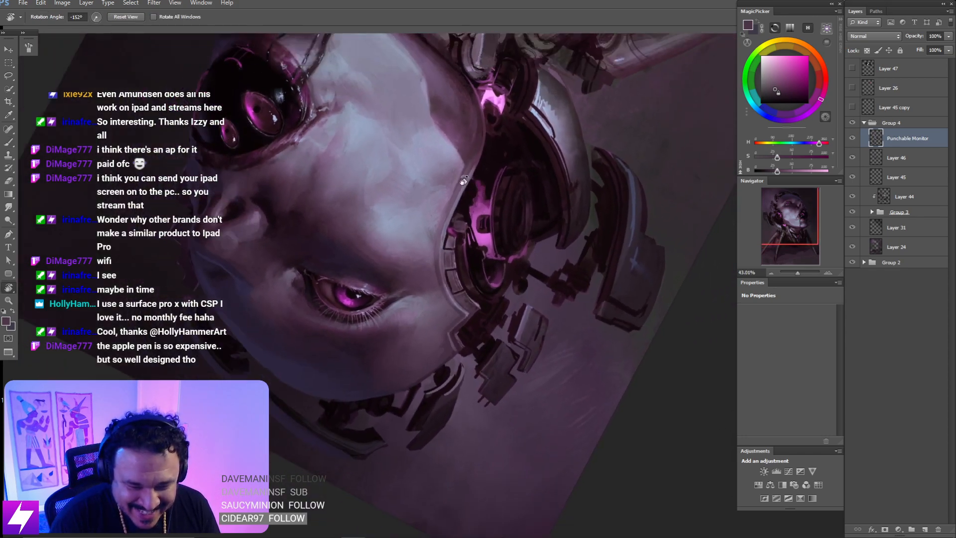
key("Escape")
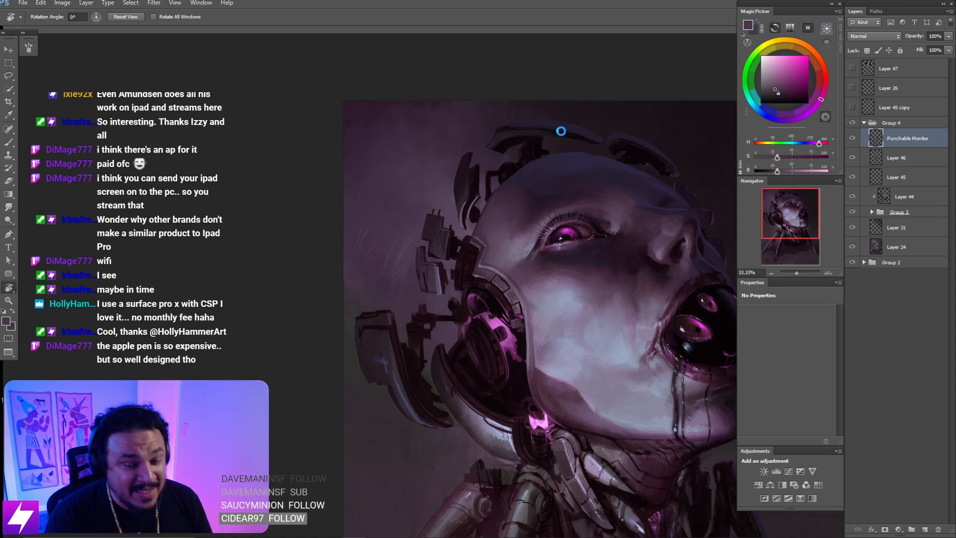
key("ctrl+shift+h")
left_click_drag(574, 250, 518, 237)
left_click_drag(677, 238, 507, 239)
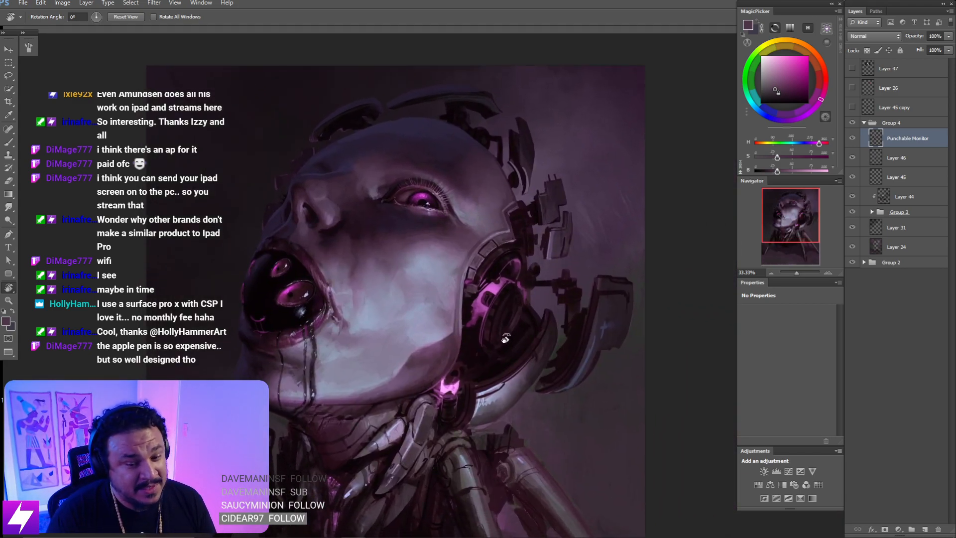
- Rotate the canvas and detail the ear plate rim and the mechanical parts above the temple with a sampled dark mauve at brush size 10
left_click_drag(554, 323, 564, 280)
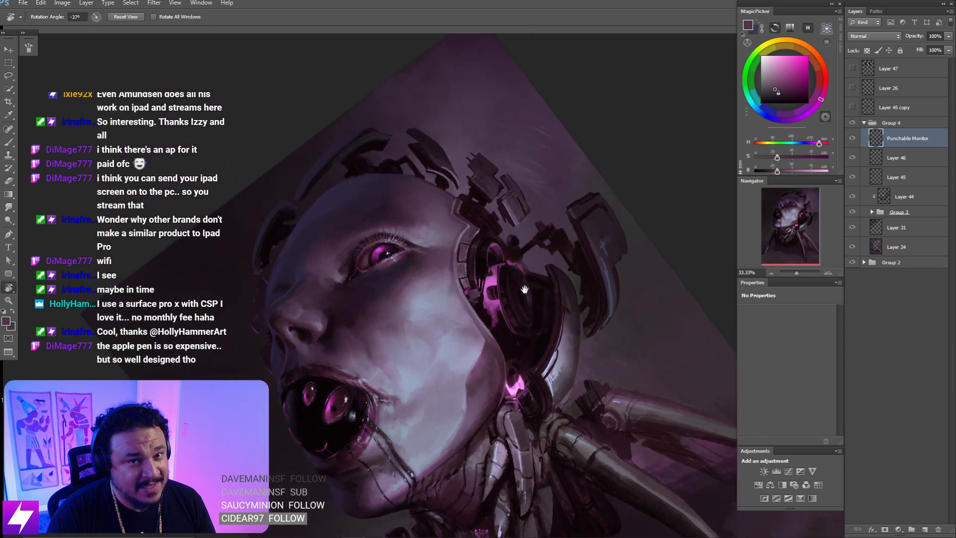
mouse_move(529, 322)
left_mouse_down()
mouse_move(518, 290)
mouse_move(550, 245)
mouse_move(523, 301)
left_mouse_up()
key("b")
key("ctrl+plus")
key("ctrl+plus")
left_click_drag(515, 212, 529, 282)
left_click(469, 273, "alt")
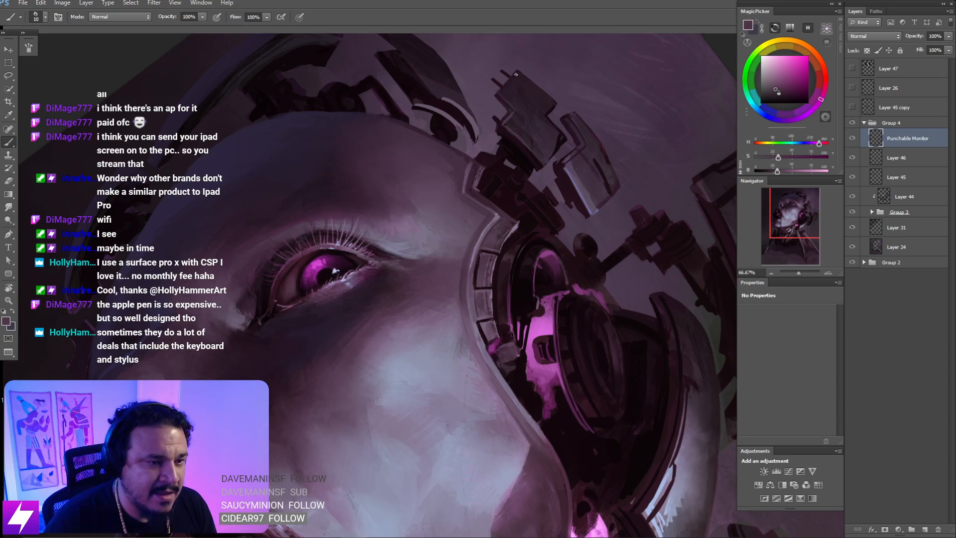
- Save the painting and flip it horizontally, unrotated and with the whole composition in view
scroll(516, 75, "down", 4)
key("Escape")
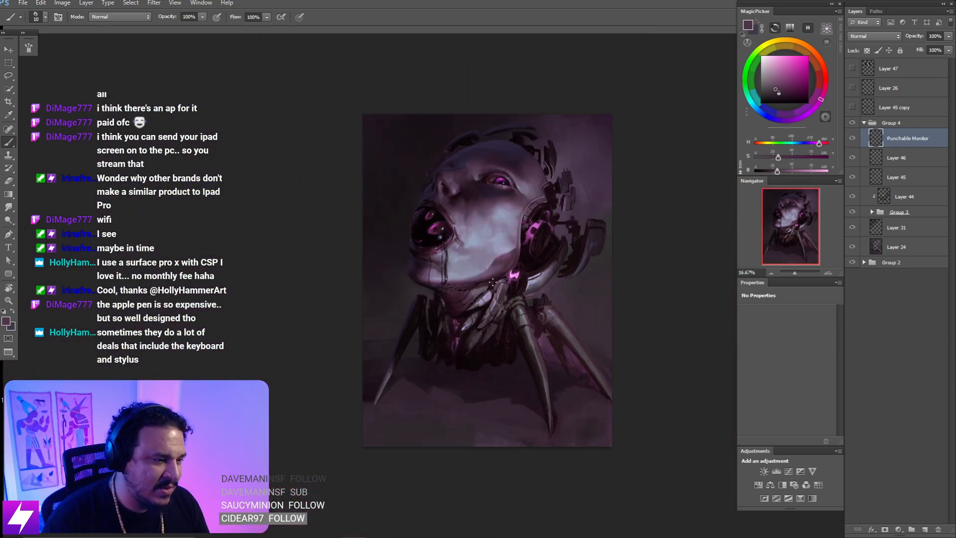
key("ctrl+minus")
key("ctrl+s")
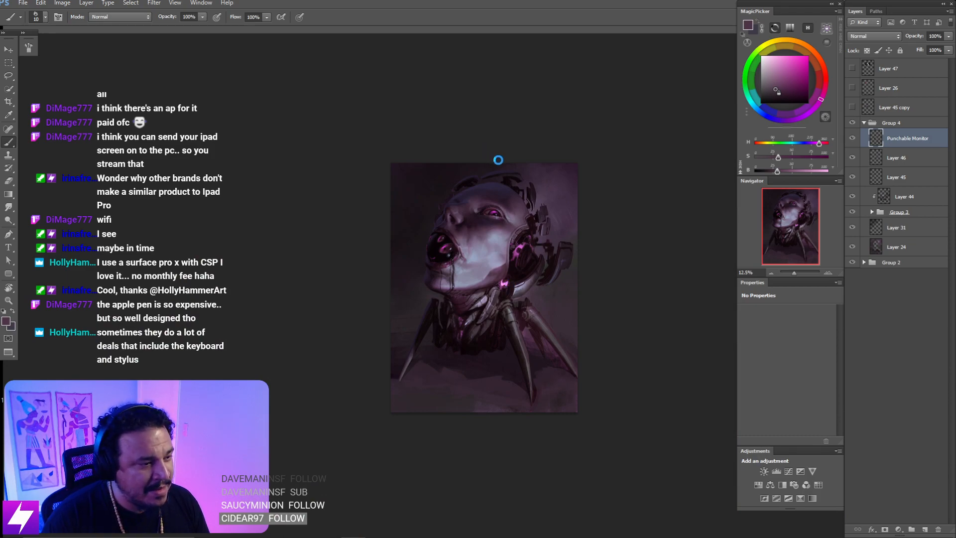
key("F2")
- Soften the cheek edge beside the ear plate with sampled greyish violet and blue-grey tones, raising the brush to size 35
key("ctrl+plus")
key("ctrl+plus")
key("ctrl+plus")
left_click_drag(439, 153, 452, 184)
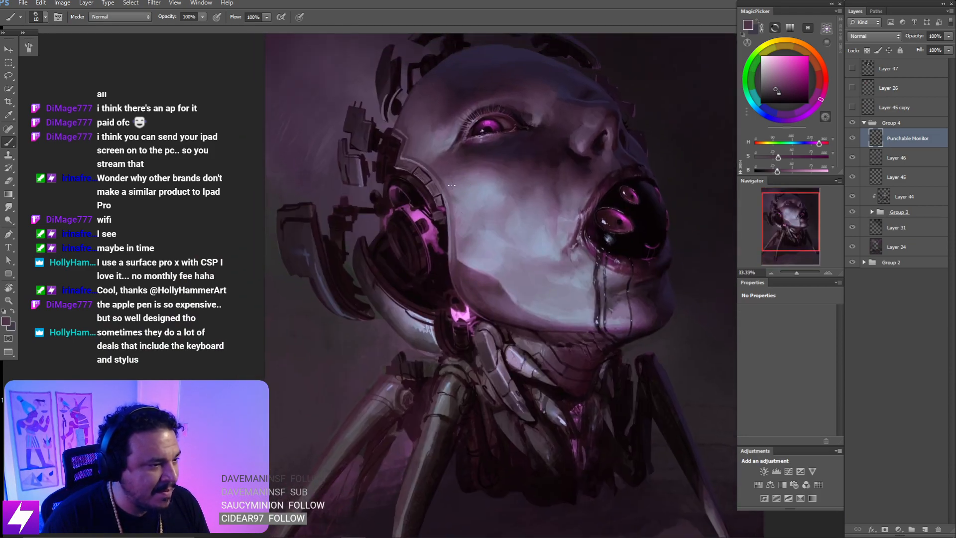
left_click(459, 184, "alt")
key("bracketright")
key("bracketright")
key("bracketright")
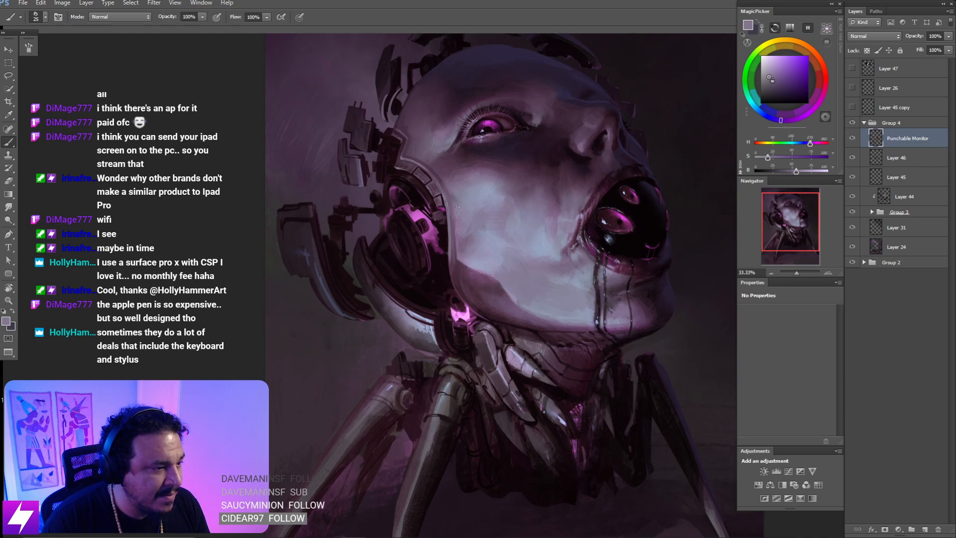
left_click(469, 195, "alt")
key("bracketright")
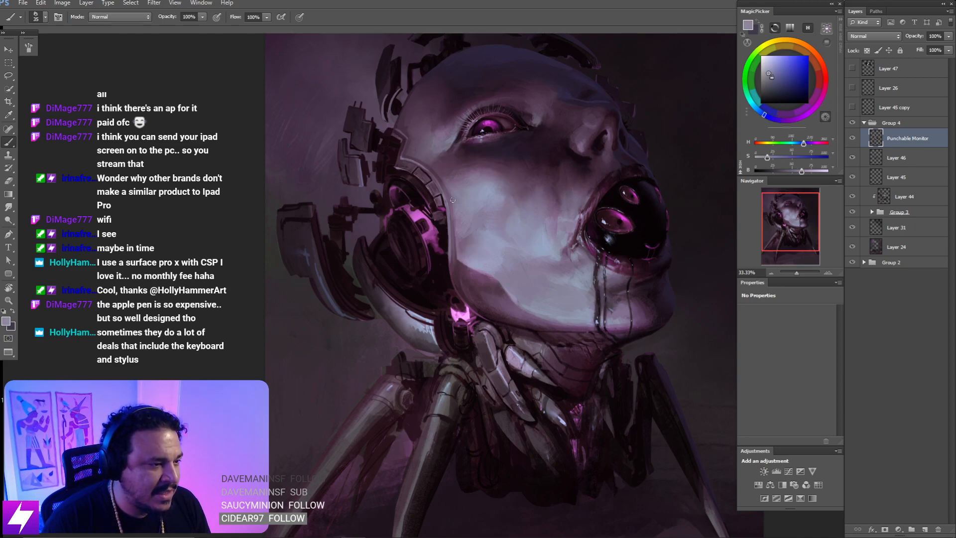
- Check the full composition and rotate the canvas to 52° around the cheek and jaw
key("ctrl+minus")
key("ctrl+minus")
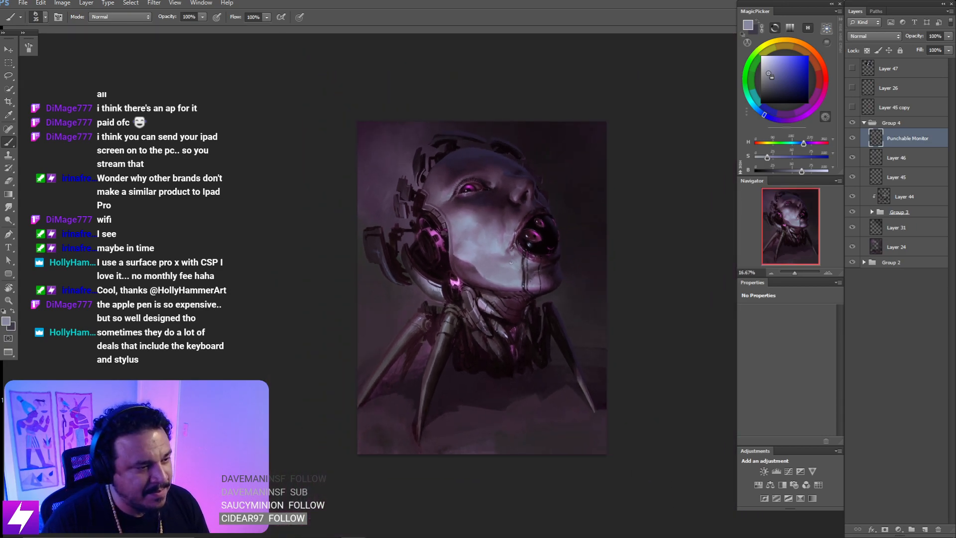
key("ctrl+plus")
key("ctrl+plus")
left_click_drag(534, 275, 513, 247)
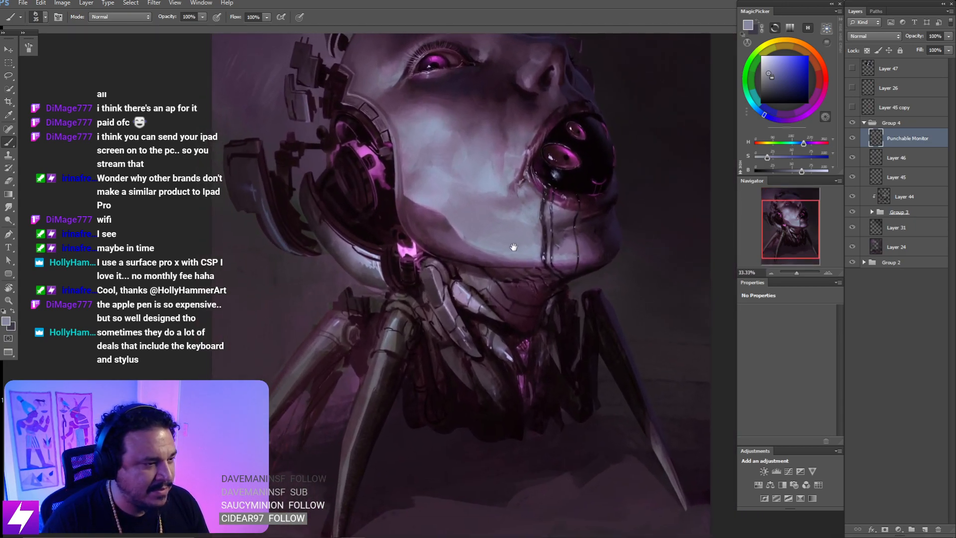
key("r")
left_click_drag(420, 87, 521, 87)
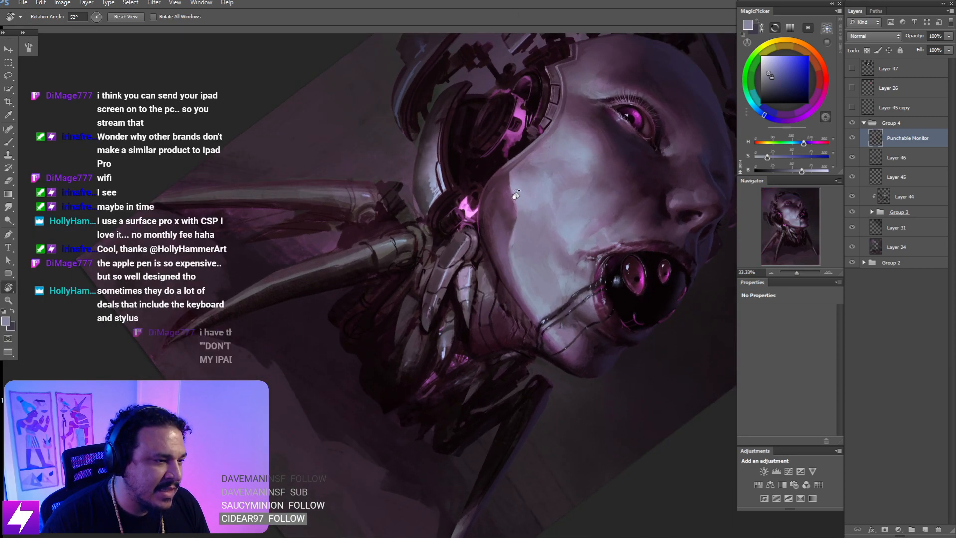
key("b")
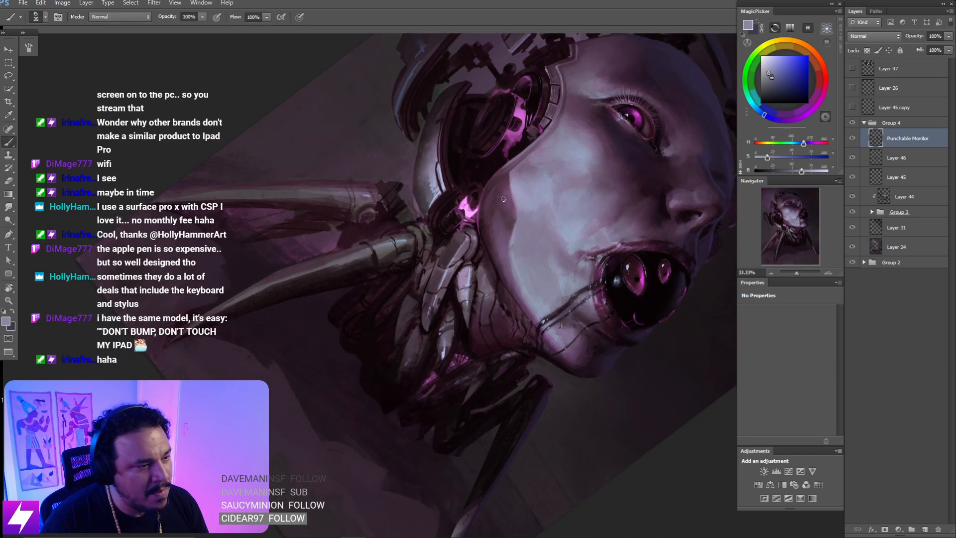
- Toggle the visibility of the Punchable Monitor layer repeatedly to compare the painting with and without it
left_click(853, 139)
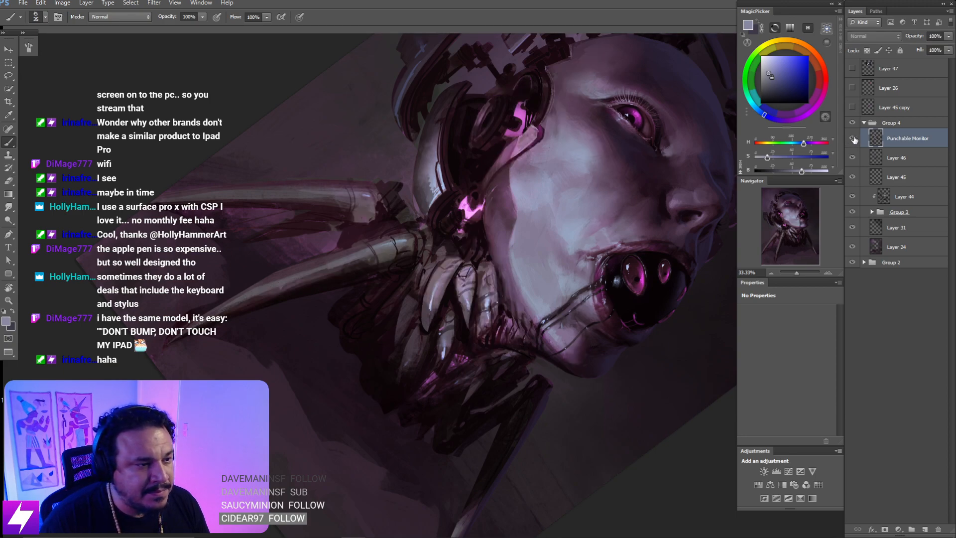
left_click(853, 139)
left_click(854, 140)
left_click(854, 140)
left_click(854, 140)
left_click(854, 140)
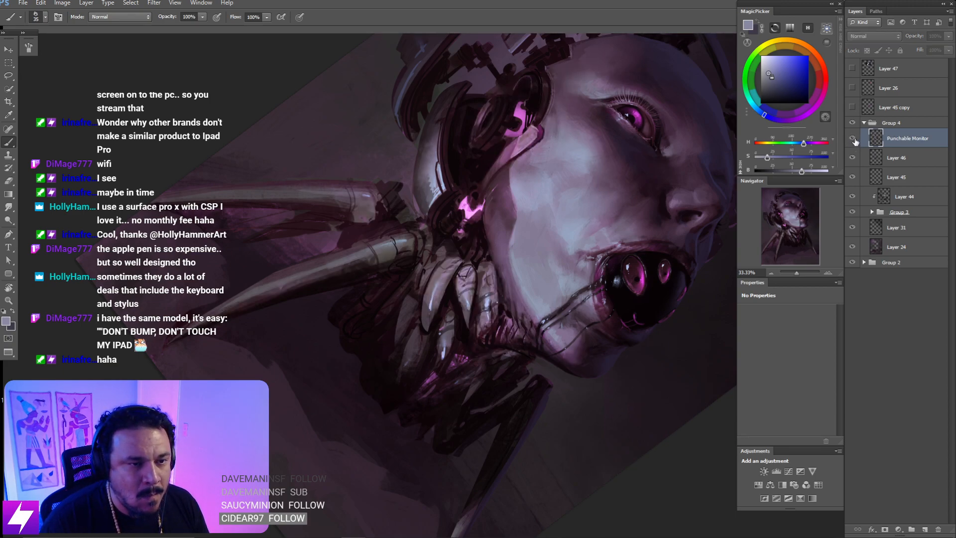
- Add a new layer and start covering the dark jaw patch beside the glowing ear joint with a sampled greyish violet at brush size 60
key("ctrl+alt+shift+n")
mouse_move(515, 268)
left_mouse_down()
mouse_move(480, 280)
mouse_move(513, 269)
mouse_move(474, 271)
mouse_move(490, 267)
mouse_move(492, 251)
mouse_move(461, 183)
left_mouse_up()
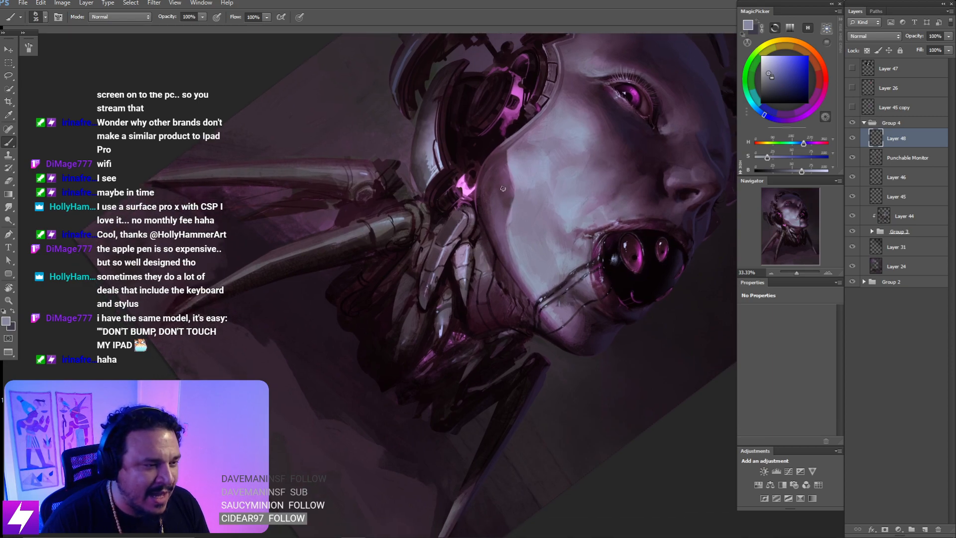
left_click(527, 225, "alt")
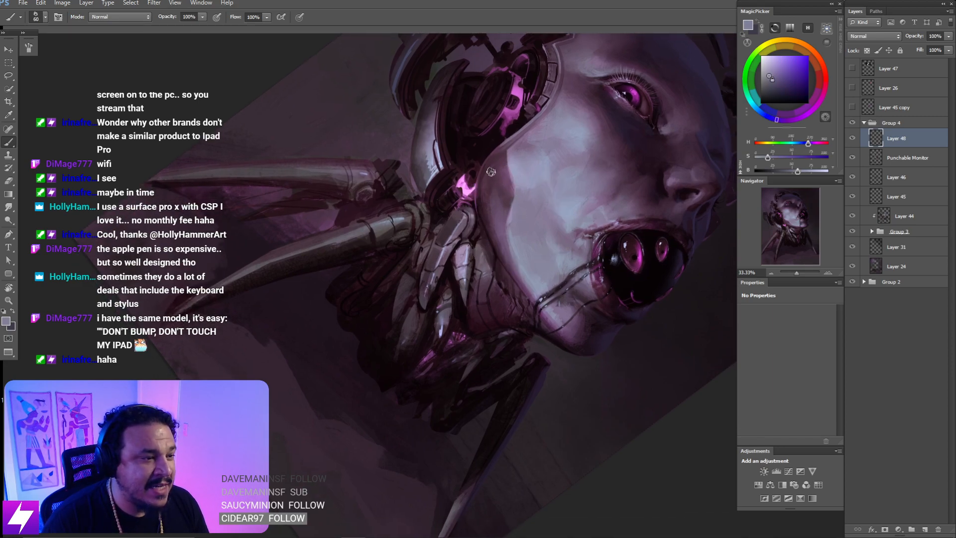
left_click_drag(488, 168, 514, 203)
left_click(520, 193, "alt")
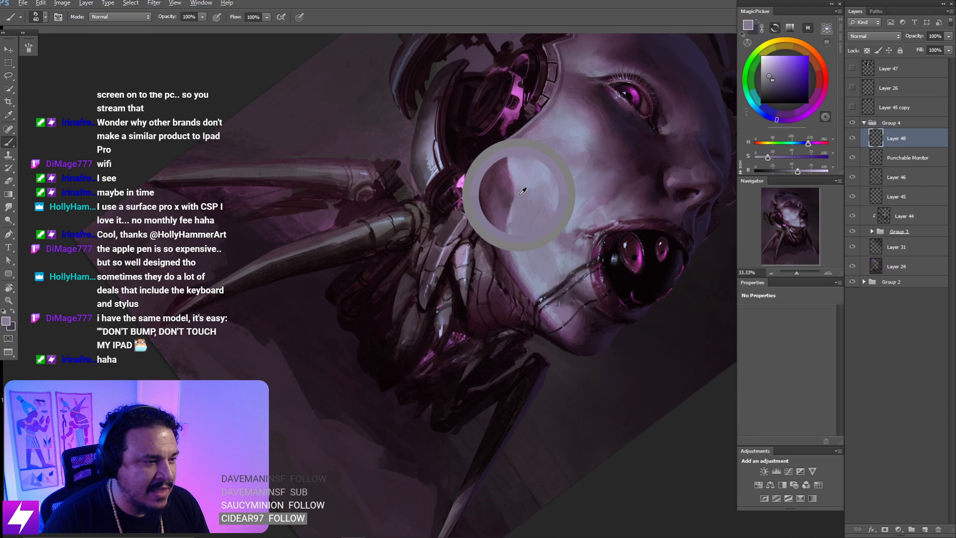
- Lighten the upper jaw patch with a sampled pale blue-lavender, raising the brush to size 100
left_click(517, 182, "alt")
key("bracketright")
key("bracketright")
mouse_move(505, 166)
left_mouse_down()
mouse_move(499, 182)
mouse_move(513, 189)
mouse_move(510, 213)
mouse_move(526, 201)
mouse_move(507, 205)
left_mouse_up()
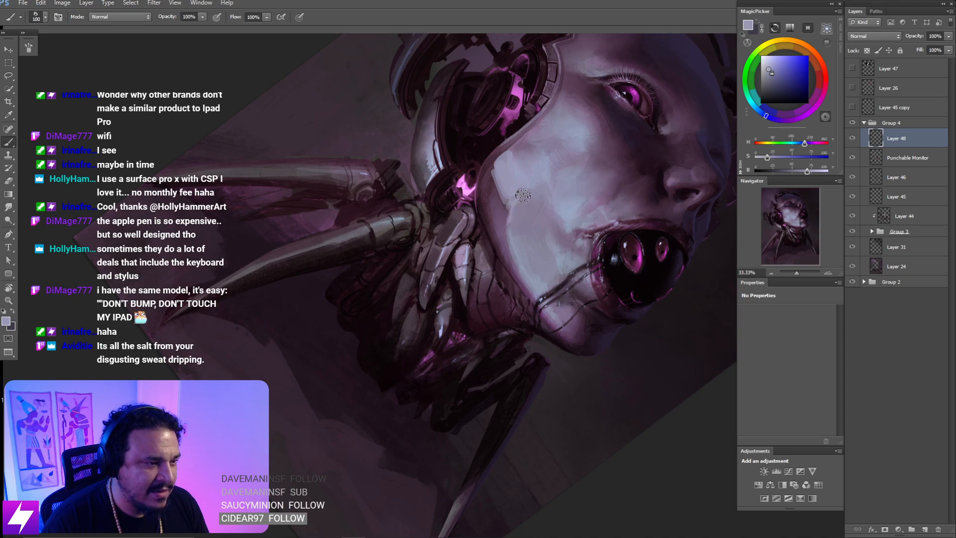
- Extend the light skin tone down along the jaw edge with a sampled greyish violet at brush size 100
key("bracketright")
key("bracketright")
key("bracketright")
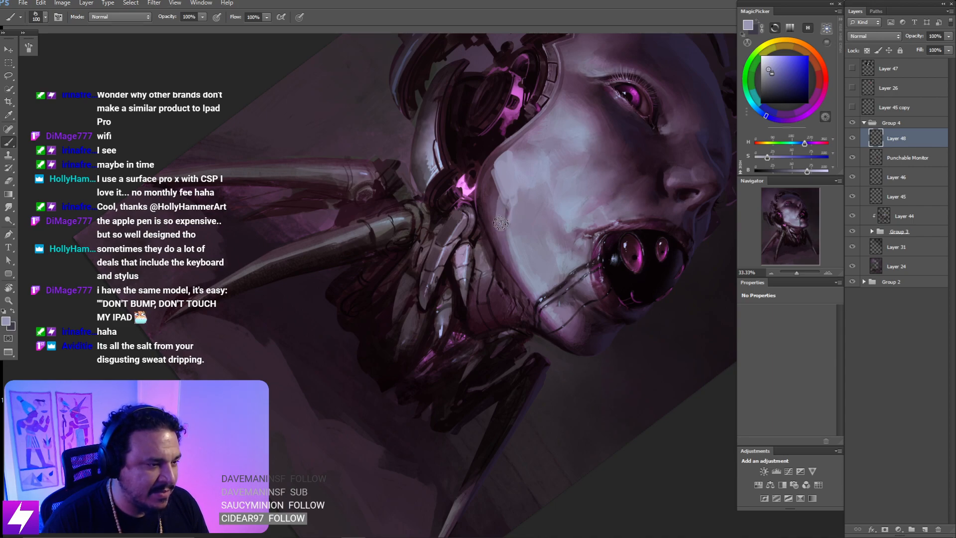
key("bracketleft")
left_click(519, 226, "alt")
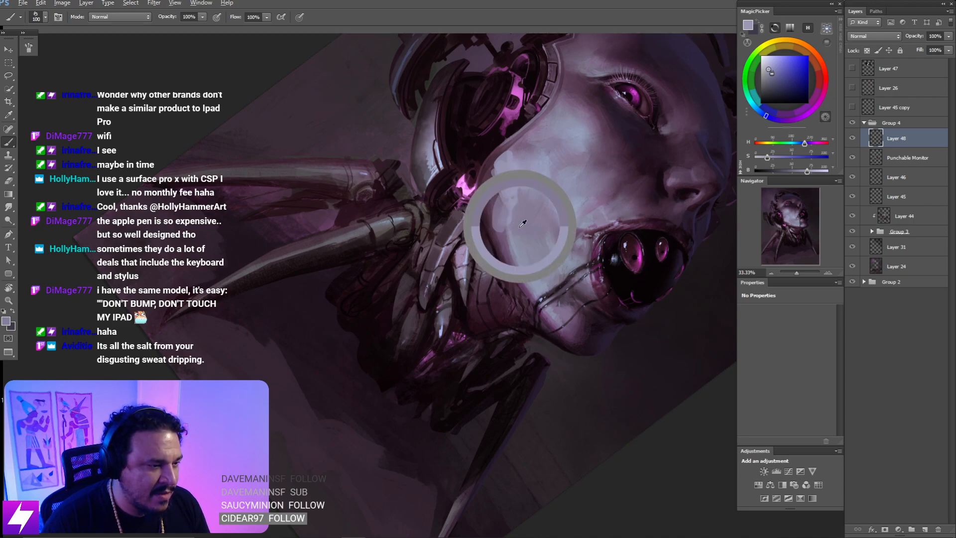
left_click_drag(509, 234, 525, 266)
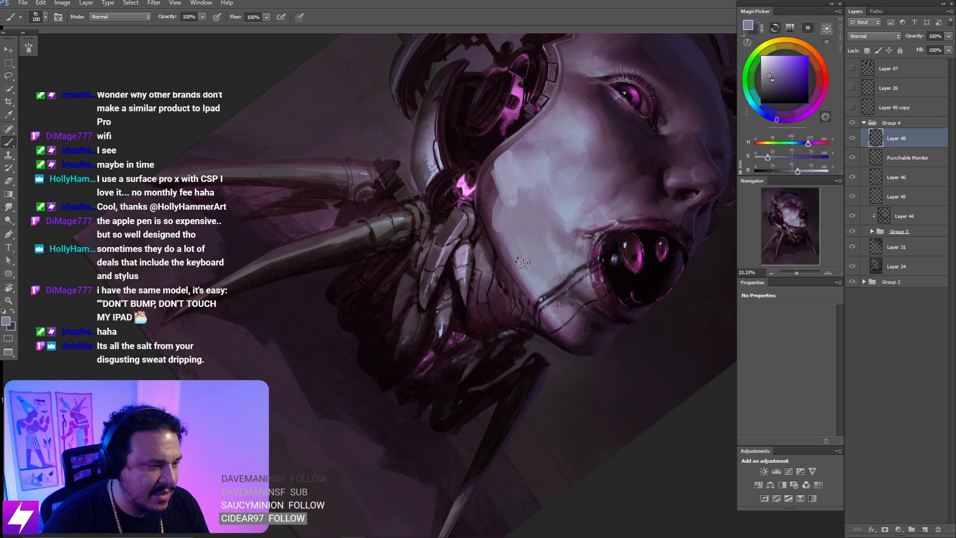
- Reset the canvas rotation and flip the painting horizontally to judge the lightened jaw
key("ctrl+minus")
key("ctrl+minus")
key("Escape")
key("ctrl+minus")
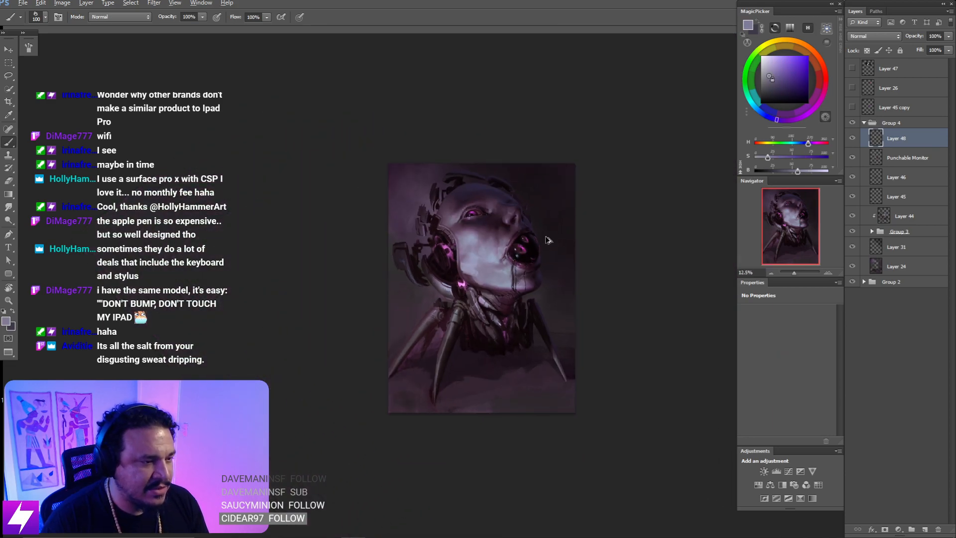
key("ctrl+shift+h")
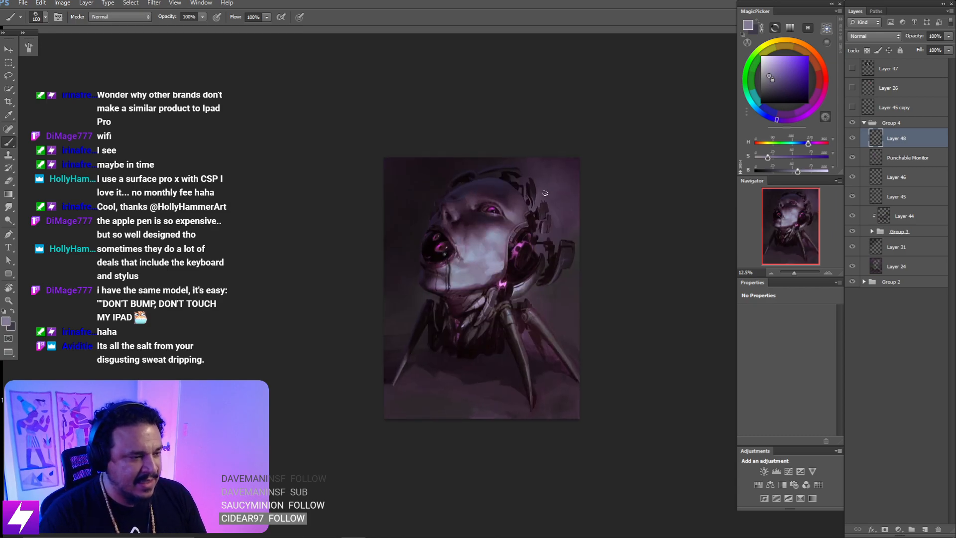
- Rotate the canvas and blend the lightened cheek and jaw area with a sampled blue-grey, raising the brush to size 150
key("ctrl+plus")
key("ctrl+plus")
key("r")
left_click_drag(517, 230, 483, 269)
key("b")
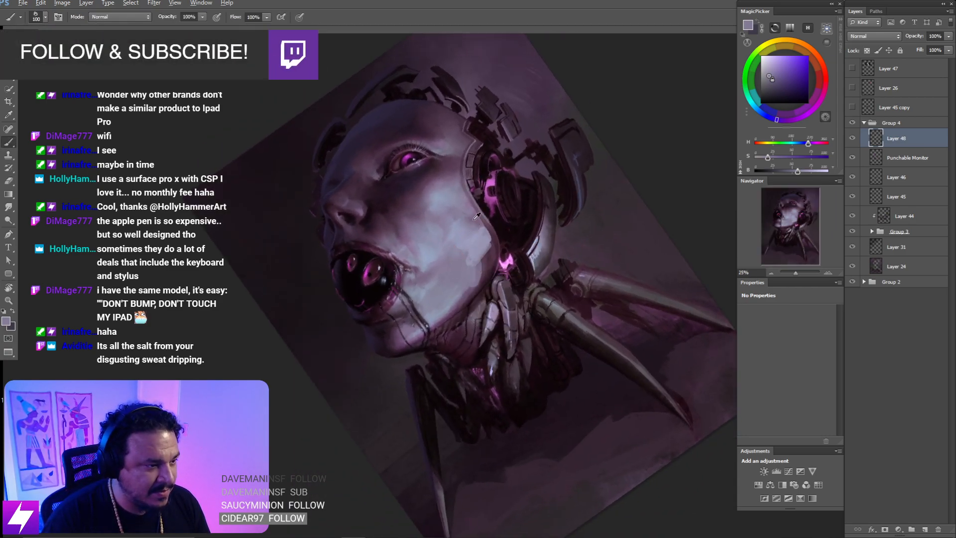
key("bracketright")
key("bracketright")
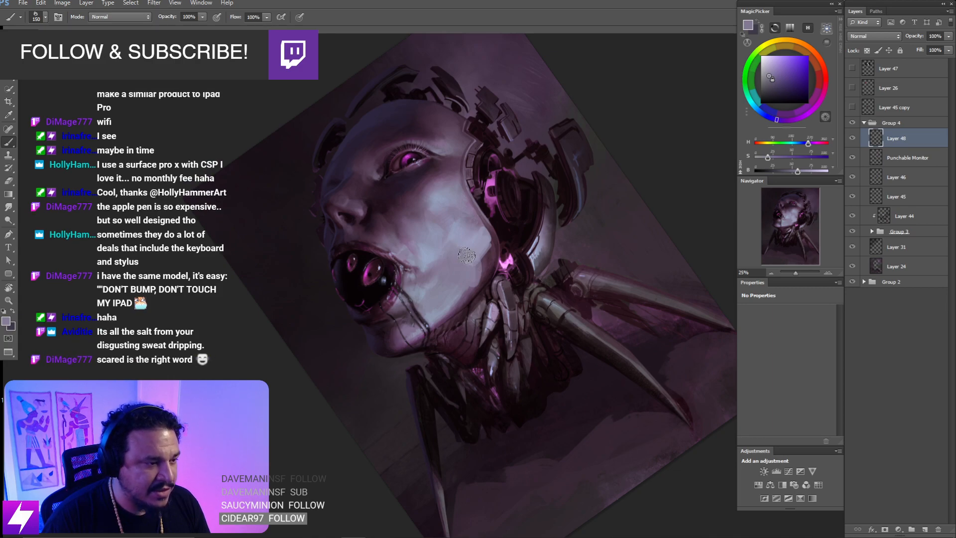
left_click(455, 289, "alt")
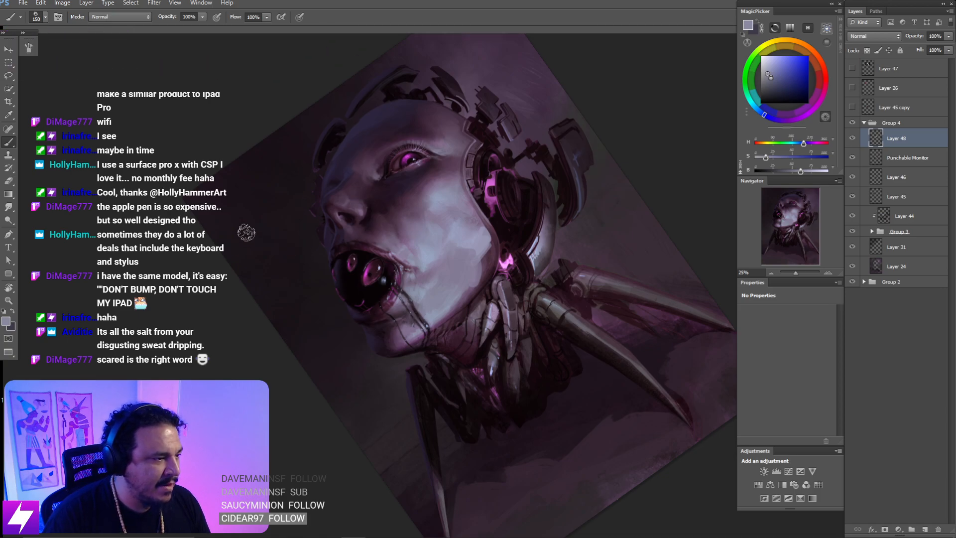
- Choose a different brush preset and rework the cheek patch beside the ear joint with a sampled violet-grey at size 80
right_click(148, 158)
left_click(71, 298)
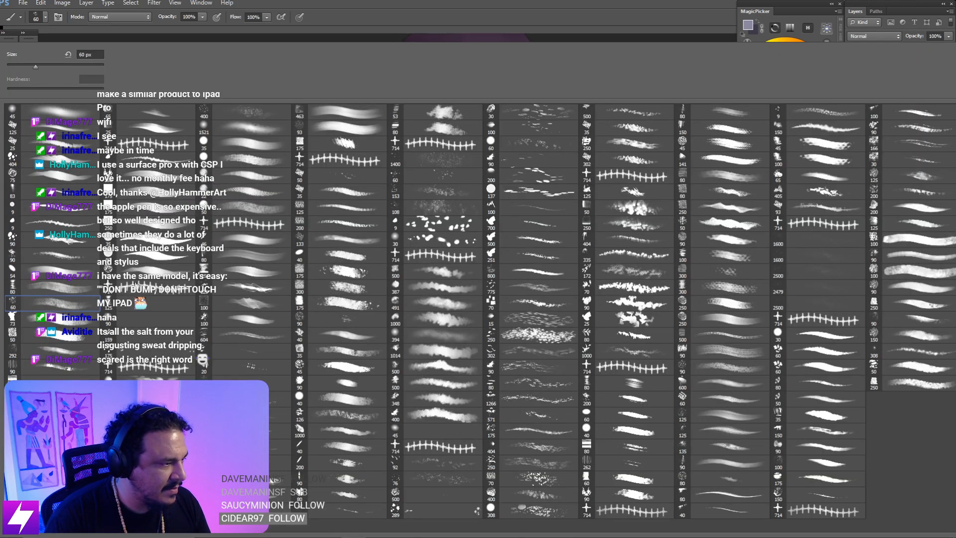
double_click(72, 287)
left_click_drag(477, 170, 471, 255)
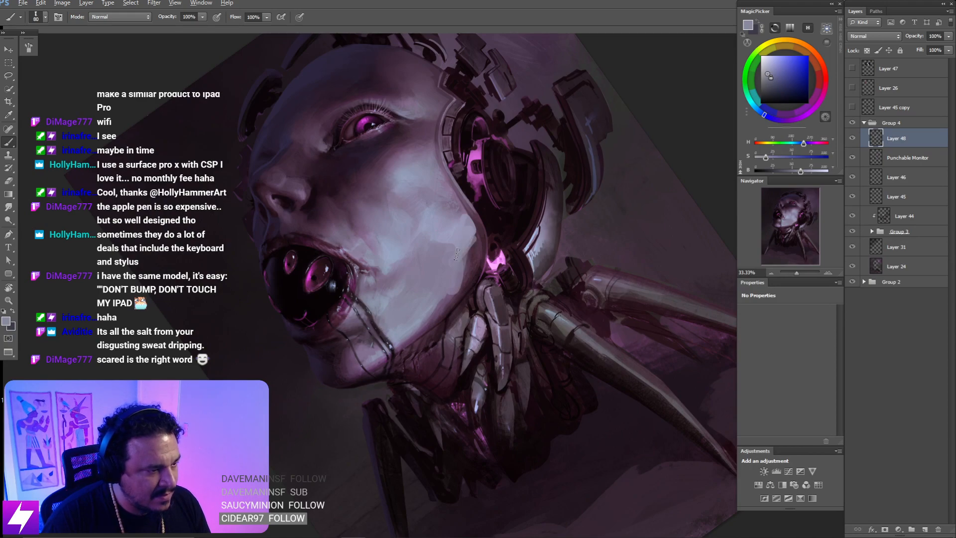
left_click(439, 235, "alt")
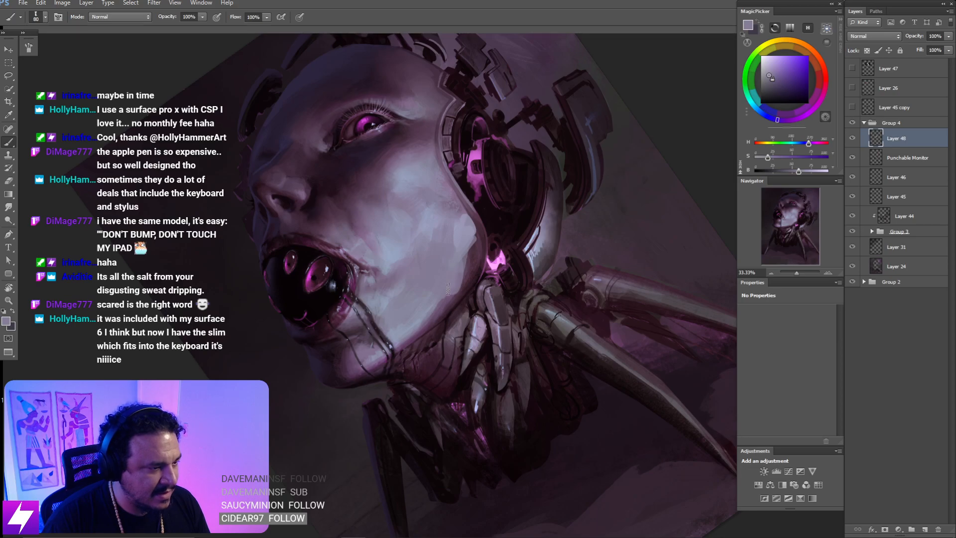
- Rotate the canvas and paint the cheek edge beside the glowing ear joint with a sampled blue-grey at brush size 60
key("r")
mouse_move(464, 337)
left_mouse_down()
mouse_move(503, 301)
mouse_move(473, 294)
left_mouse_up()
key("space")
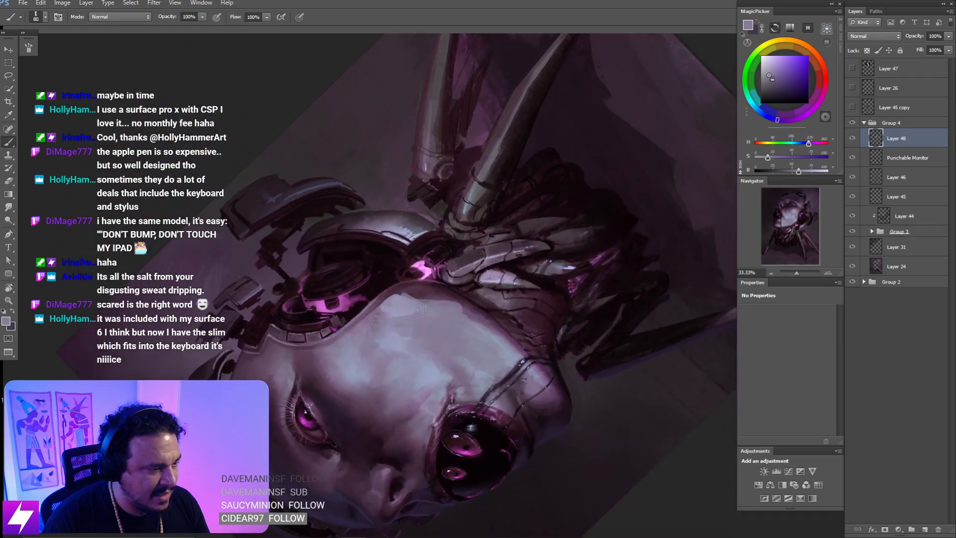
left_click(495, 329, "alt")
key("r")
left_click_drag(496, 330, 497, 234)
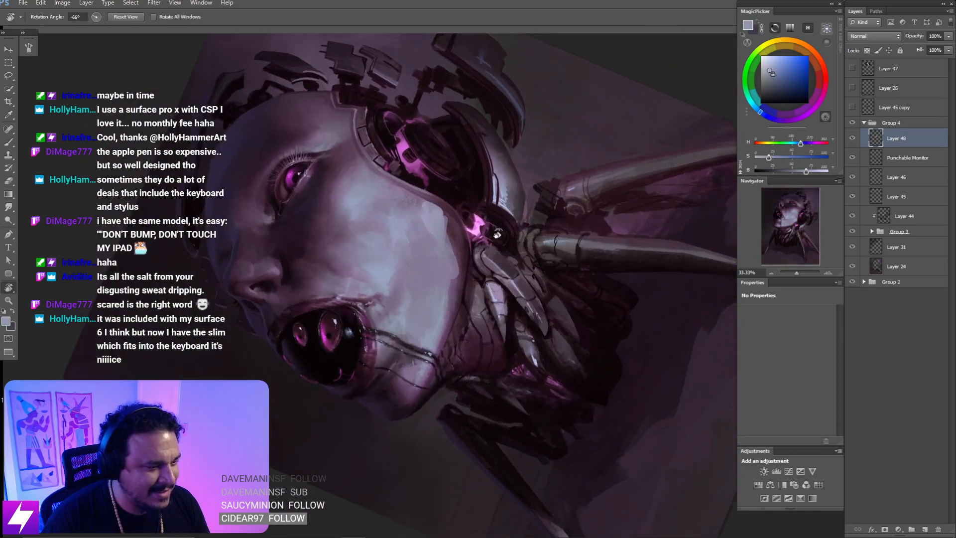
key("b")
left_click_drag(457, 266, 448, 326)
mouse_move(446, 318)
left_mouse_down()
mouse_move(457, 261)
mouse_move(442, 330)
left_mouse_up()
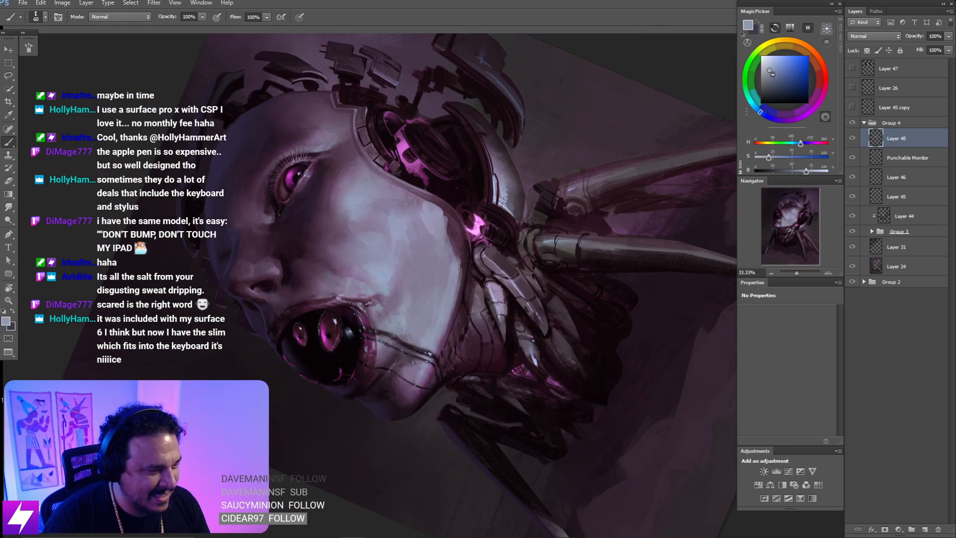
key("r")
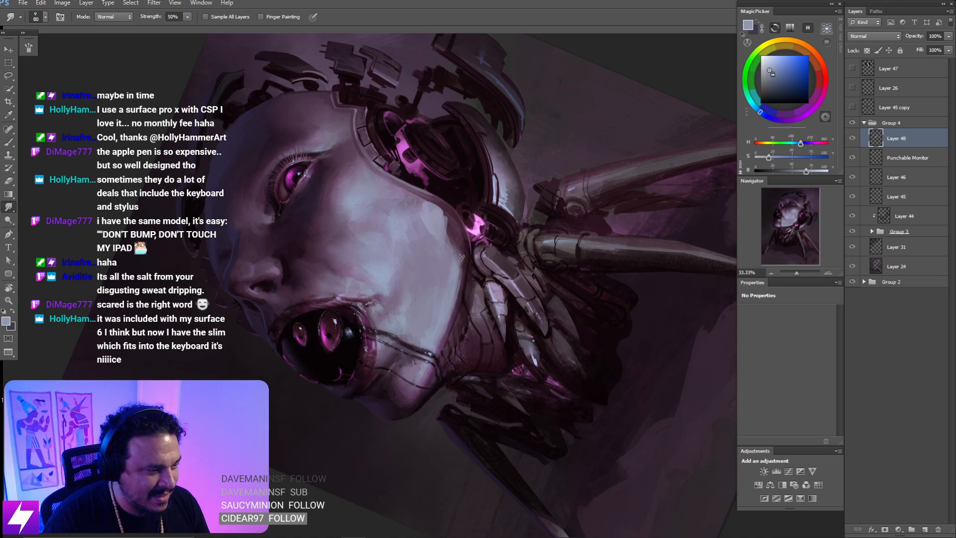
- Reset the canvas rotation and compare the whole painting with Layer 48 hidden and shown
key("Escape")
key("ctrl+minus")
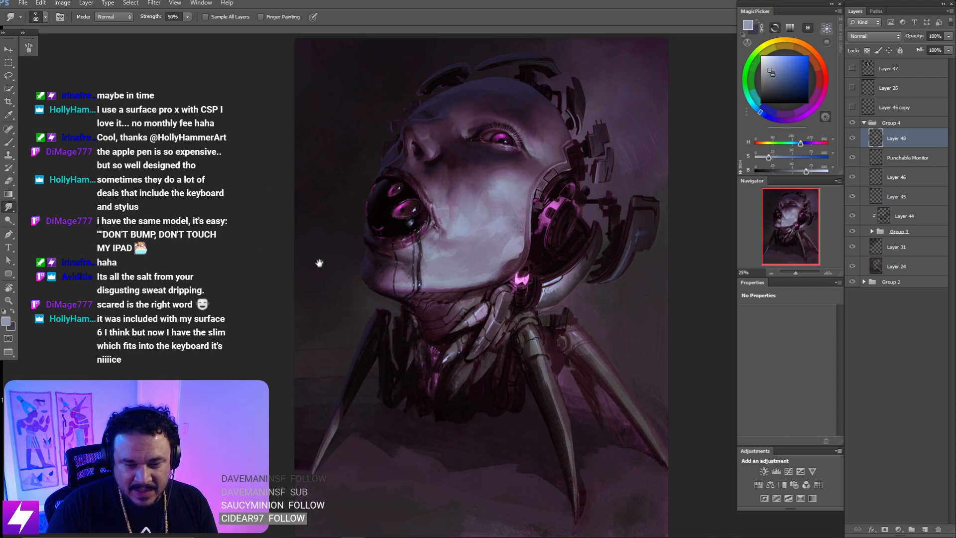
mouse_move(387, 256)
left_mouse_down()
mouse_move(341, 254)
mouse_move(362, 215)
left_mouse_up()
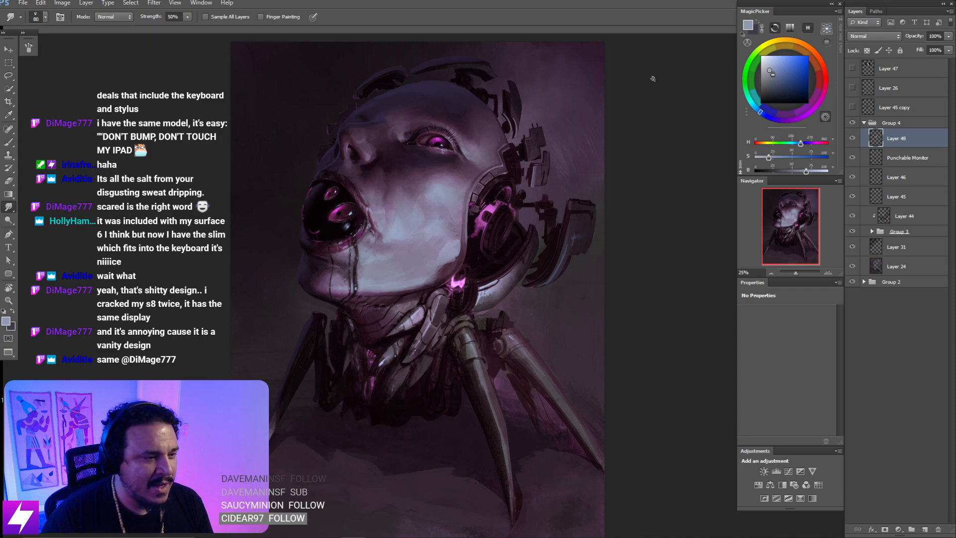
left_click(854, 139)
left_click(853, 139)
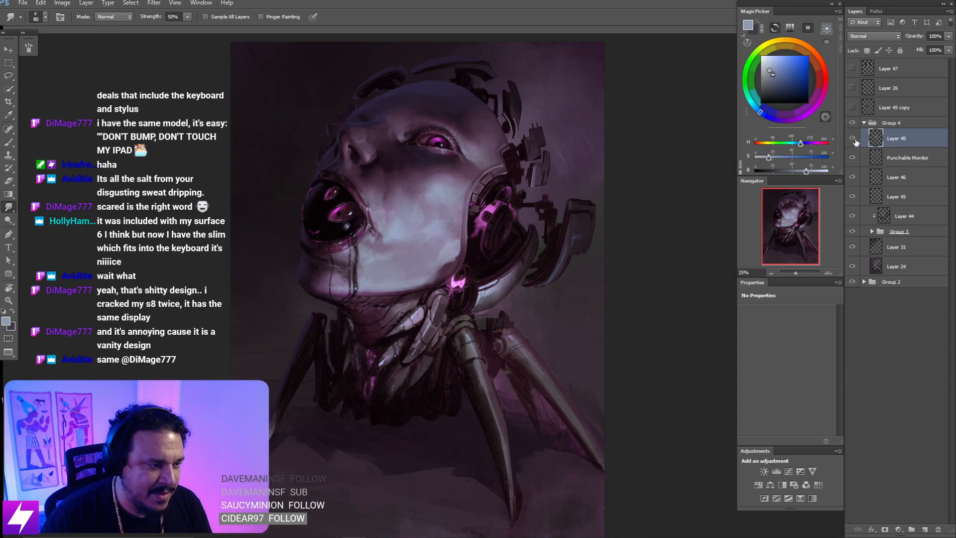
- Even out the lower cheek near the jaw corner on Layer 48 with sampled violet-greys at brush size 60
key("ctrl+plus")
left_click_drag(471, 248, 498, 269)
key("b")
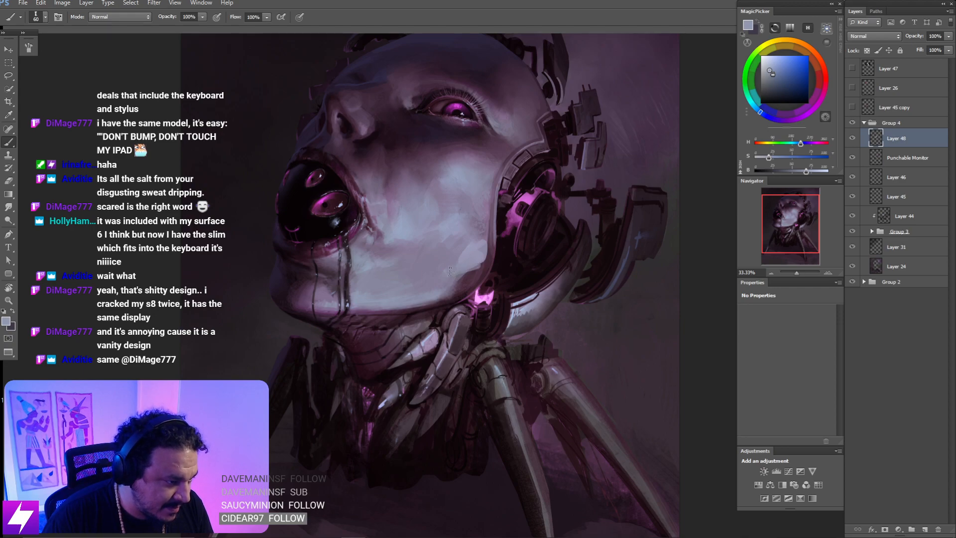
left_click(449, 273, "alt")
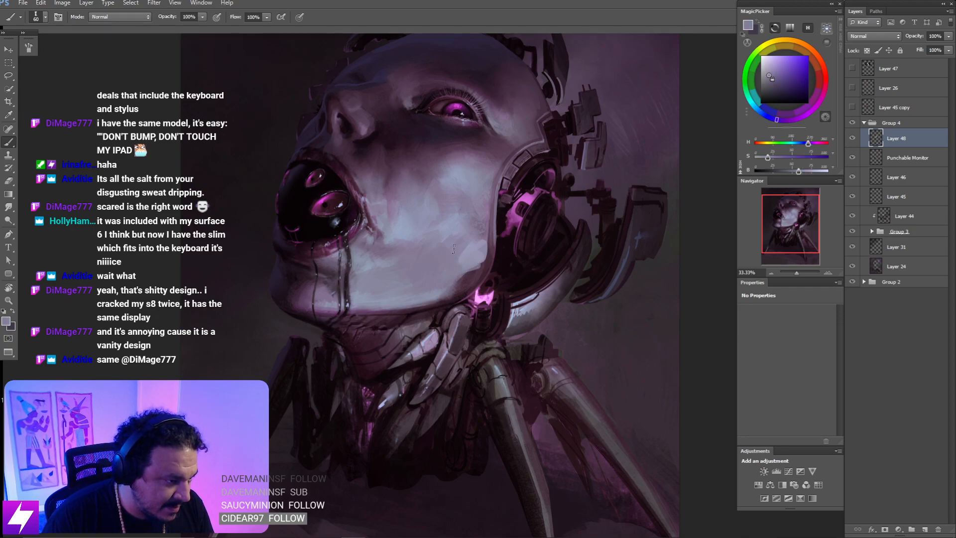
left_click(465, 258, "alt")
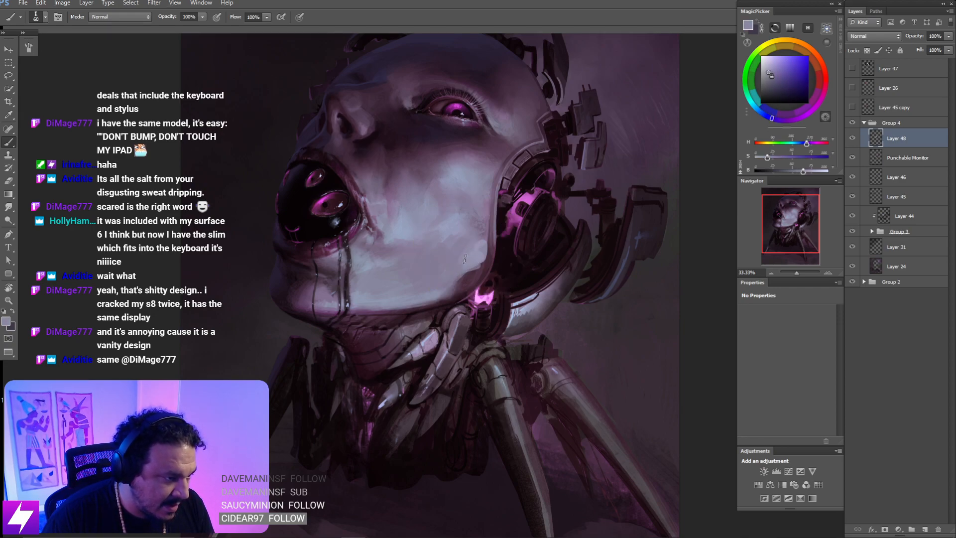
- Flip the painting horizontally and judge the reworked cheek at a small scale
key("ctrl+minus")
key("ctrl+minus")
key("ctrl+minus")
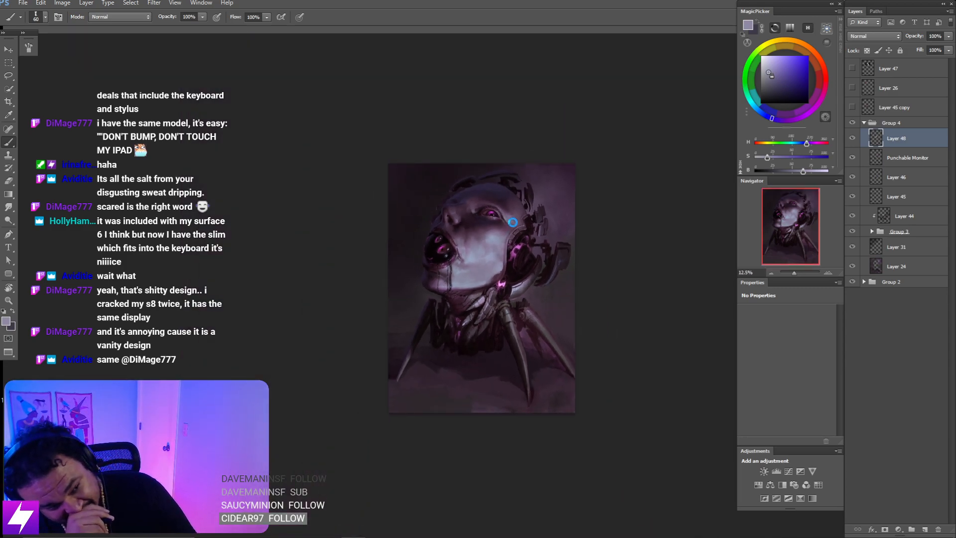
key("ctrl+shift+h")
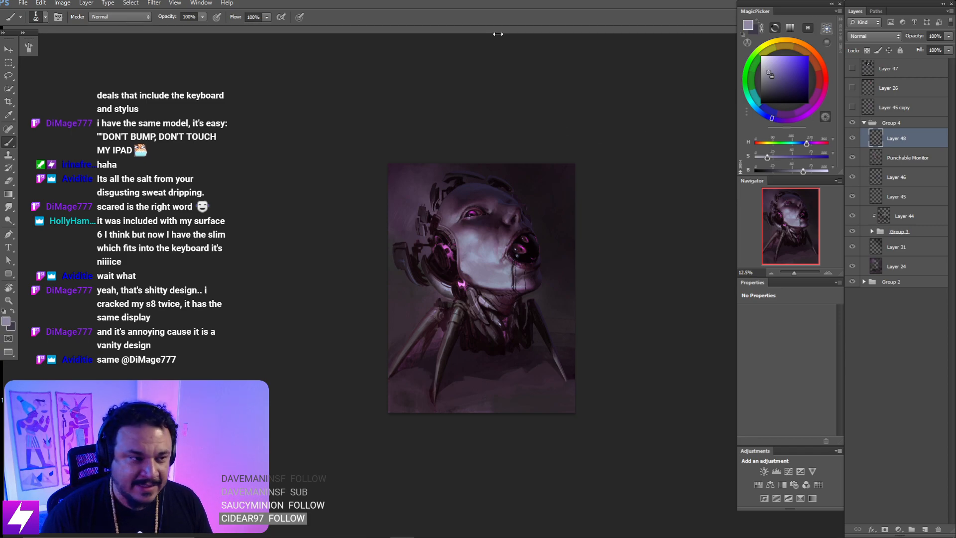
key("ctrl+plus")
key("ctrl+plus")
key("ctrl+plus")
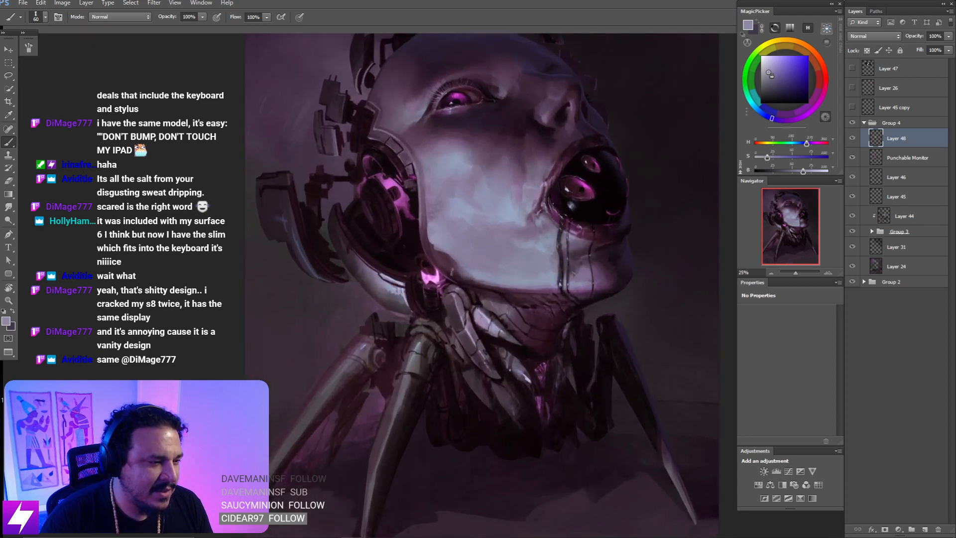
- Rework the jaw corner beside the ear joint with sampled mauve and violet-grey tones, reducing the brush to size 35
mouse_move(447, 236)
left_mouse_down()
mouse_move(466, 267)
mouse_move(455, 252)
left_mouse_up()
left_click(463, 157, "alt")
key("bracketleft")
key("bracketleft")
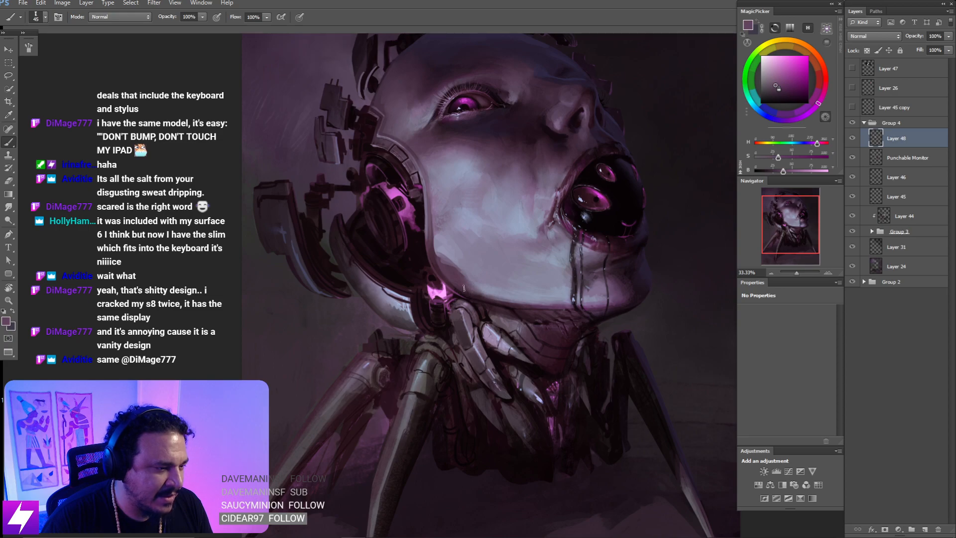
left_click(447, 255, "alt")
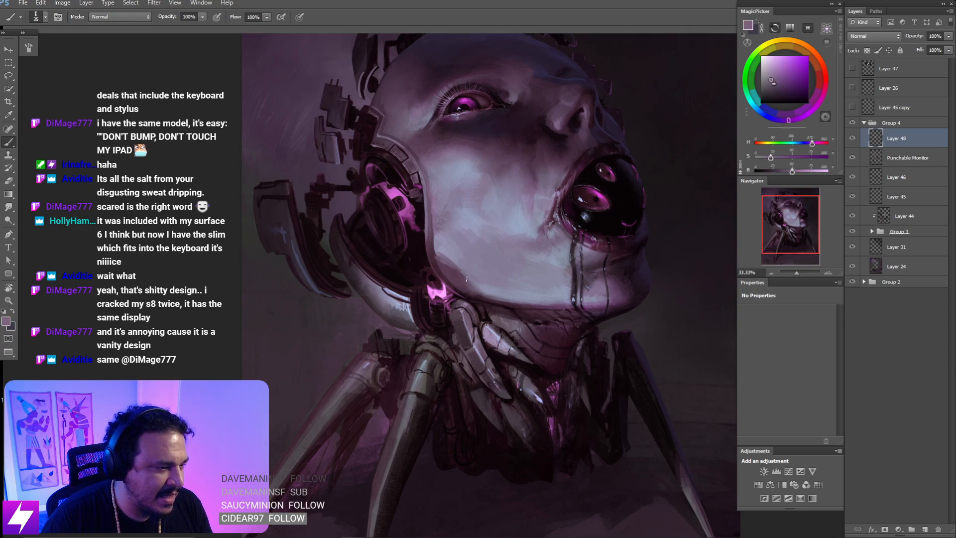
left_click(443, 253, "alt")
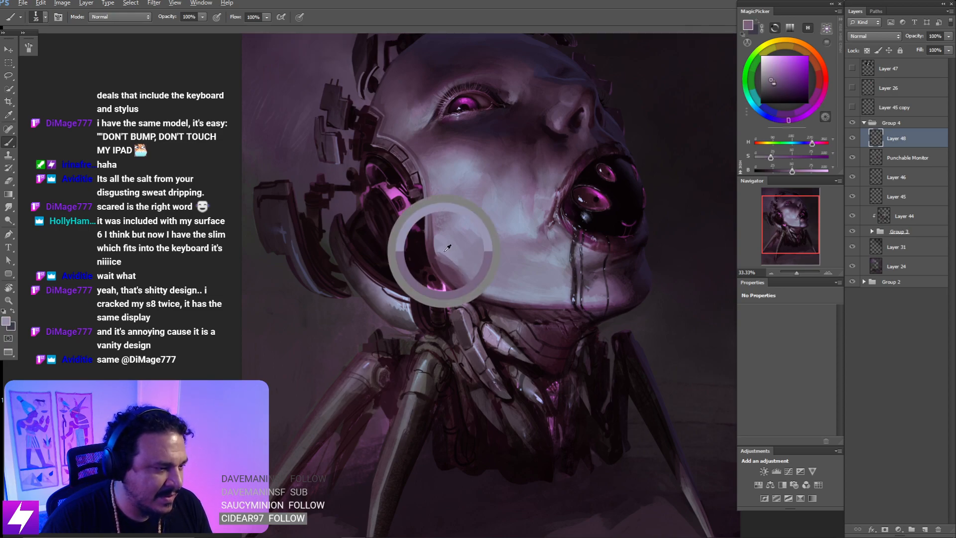
left_click(464, 272, "alt")
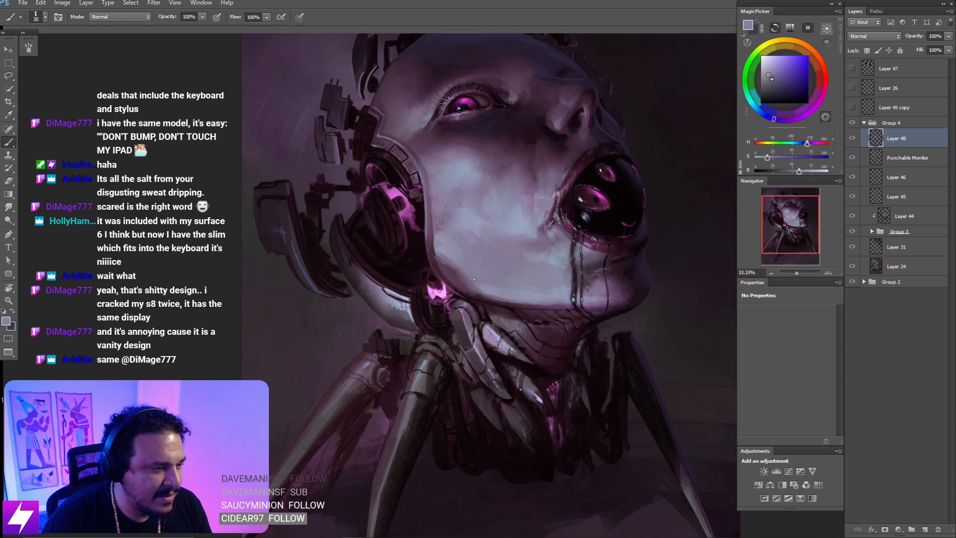
- Rotate the canvas and refine the cheek contour around the glowing ear joint up close with sampled violet-greys at brush size 20
key("ctrl+minus")
key("r")
left_click_drag(466, 329, 501, 186)
key("ctrl+plus")
mouse_move(525, 281)
left_mouse_down()
mouse_move(464, 211)
mouse_move(474, 249)
mouse_move(450, 252)
left_mouse_up()
key("ctrl+plus")
key("ctrl+plus")
key("b")
left_click(480, 278, "alt")
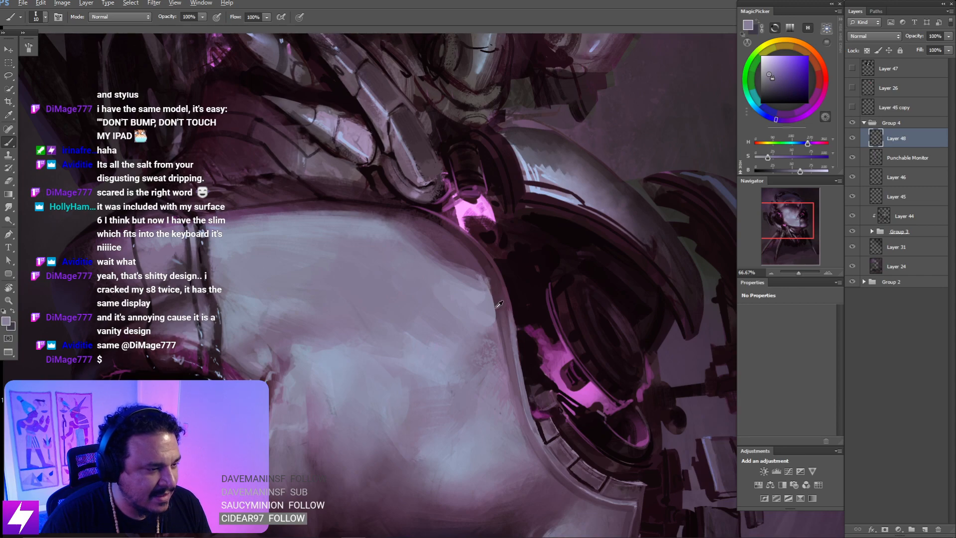
left_click(474, 269, "alt")
key("bracketright")
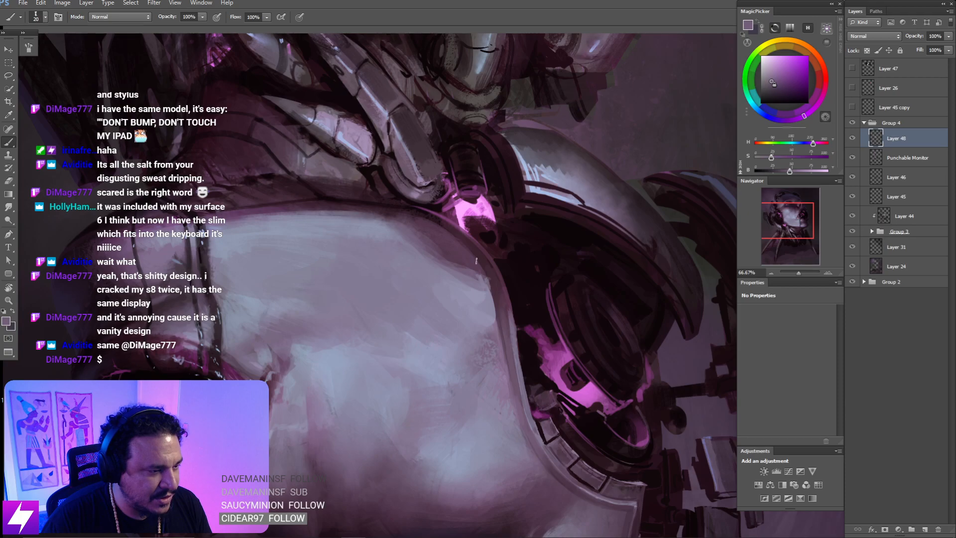
key("Escape")
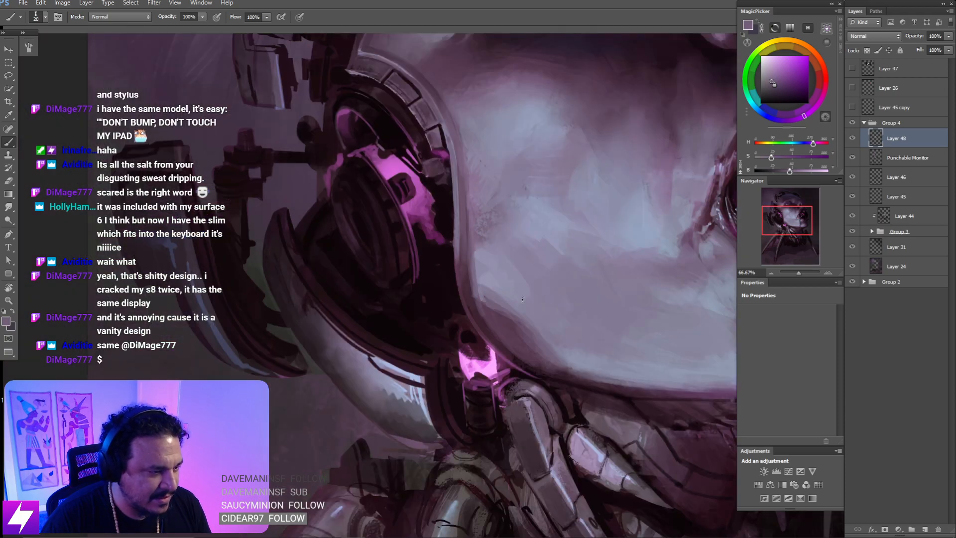
key("ctrl+minus")
key("ctrl+minus")
key("ctrl+minus")
key("ctrl+minus")
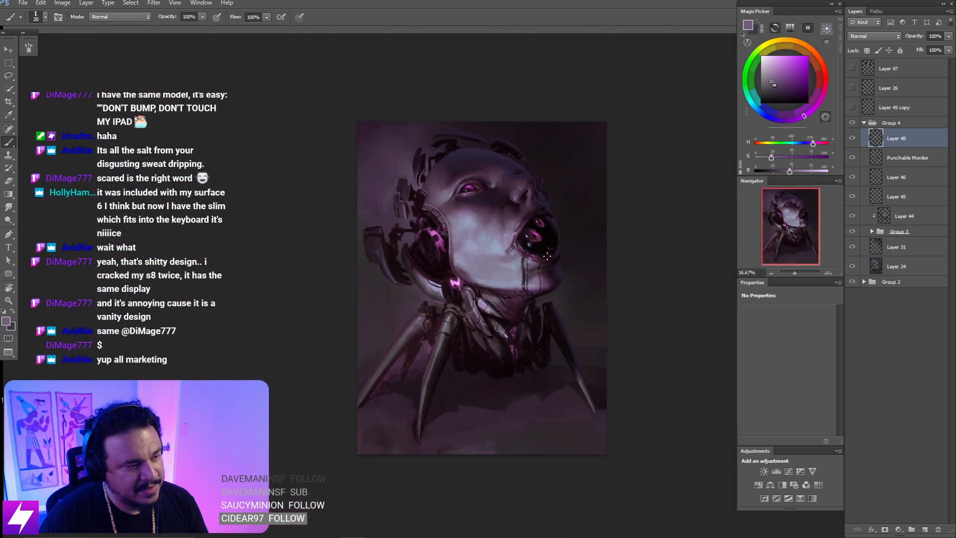
- Rotate the canvas and blend the middle of the cheek with a sampled light blue-grey, raising the brush to size 100
key("ctrl+plus")
key("ctrl+plus")
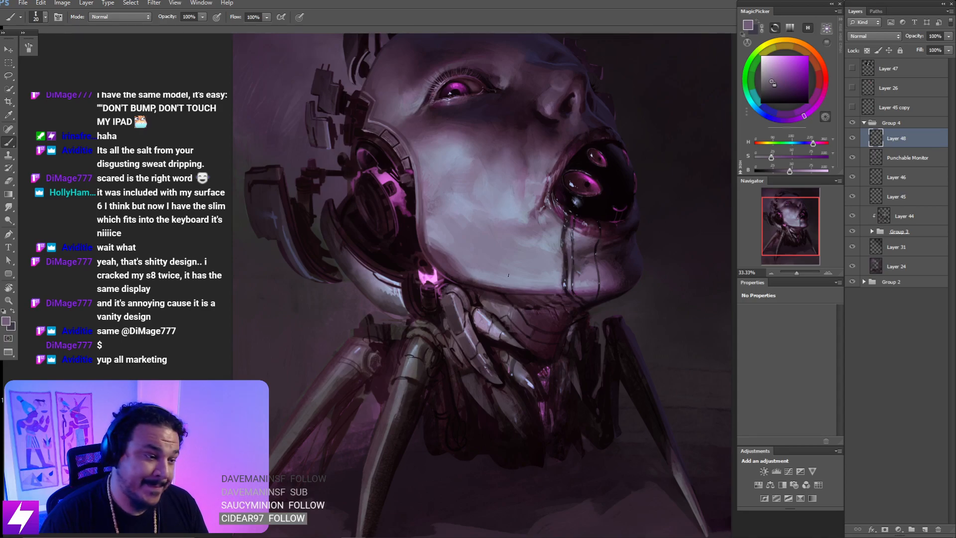
key("r")
left_click_drag(507, 121, 601, 192)
mouse_move(497, 267)
left_mouse_down()
mouse_move(510, 235)
mouse_move(531, 229)
mouse_move(516, 225)
left_mouse_up()
key("b")
left_click(553, 217, "alt")
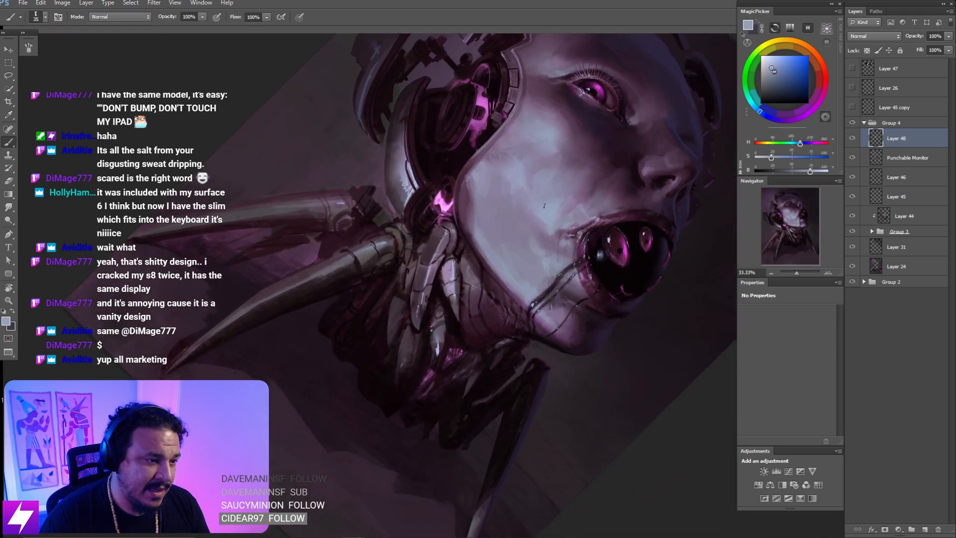
key("bracketright")
key("bracketright")
key("bracketright")
key("bracketright")
key("bracketright")
key("bracketright")
key("bracketright")
key("bracketright")
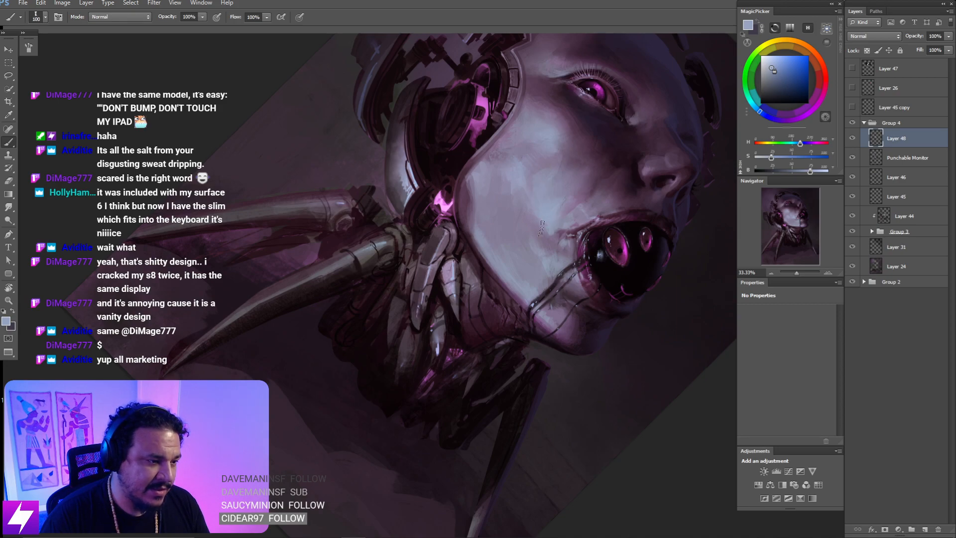
- Turn the canvas to about -88° and tone the cheek by the mouth corner with sampled violet-greys at brush size 100
key("ctrl+minus")
key("r")
left_click_drag(616, 282, 582, 176)
left_click_drag(454, 186, 451, 194)
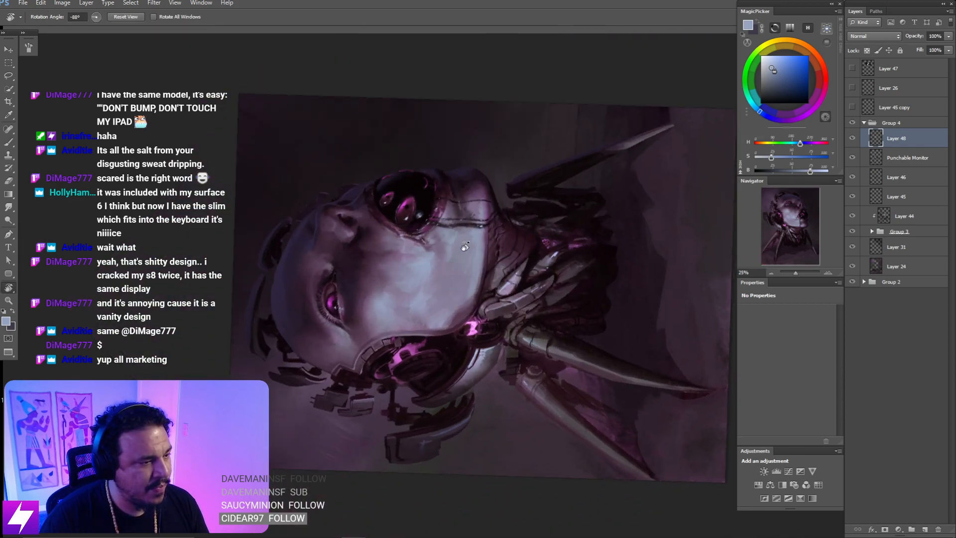
key("b")
key("ctrl+plus")
left_click(440, 228, "alt")
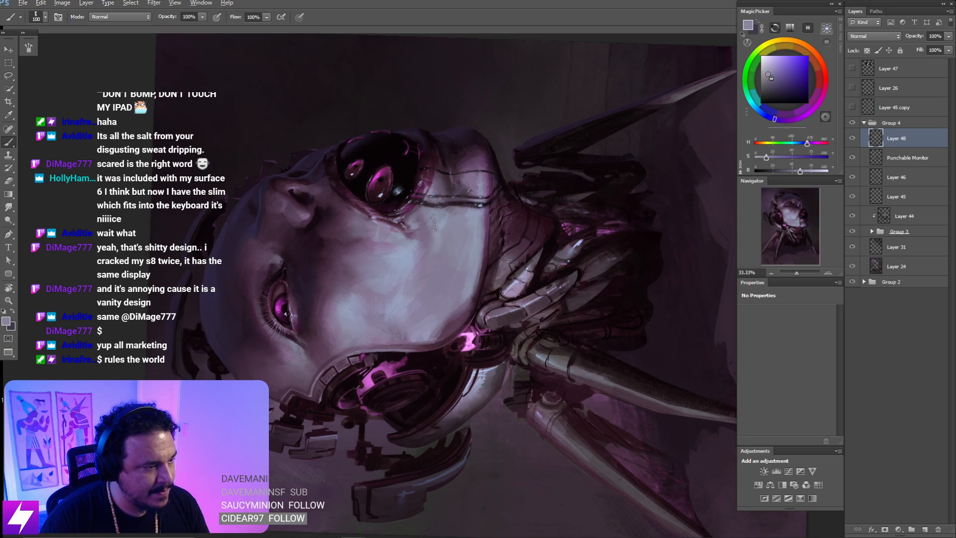
left_click(425, 225, "alt")
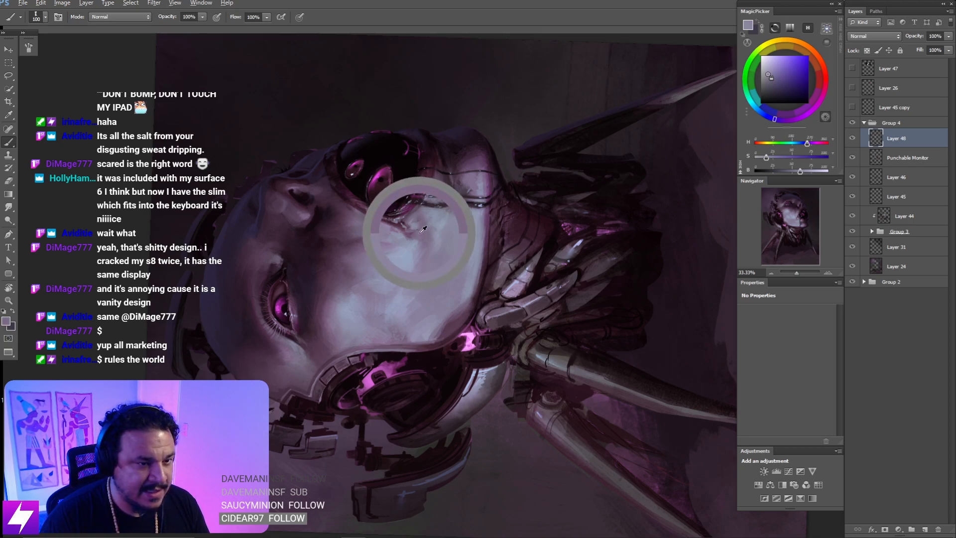
left_click(421, 232, "alt")
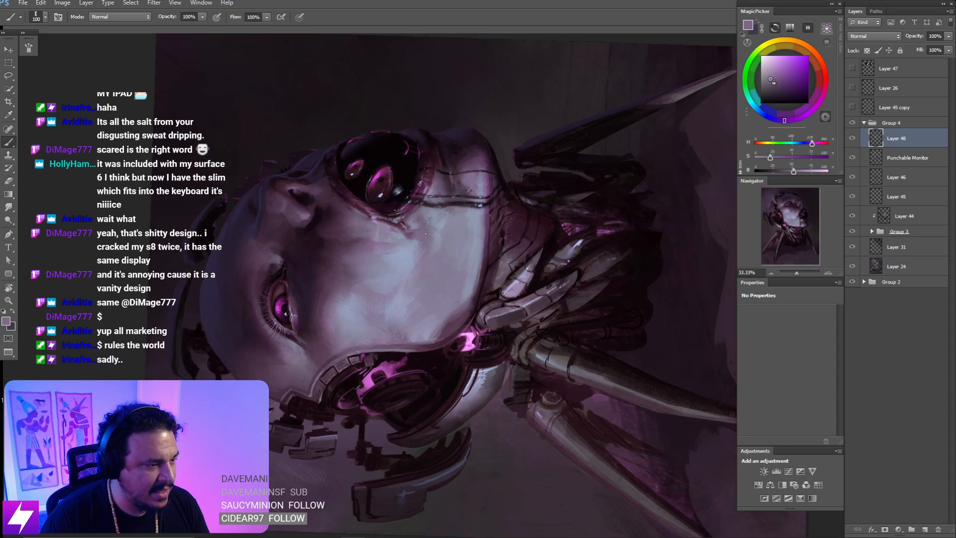
- Soften the cheek between the mouth corner and the jaw with a sampled greyish violet, reducing the brush to size 80
left_click(433, 227, "alt")
left_click_drag(439, 220, 436, 266)
key("bracketleft")
key("bracketleft")
mouse_move(430, 215)
left_mouse_down()
mouse_move(441, 235)
mouse_move(438, 267)
left_mouse_up()
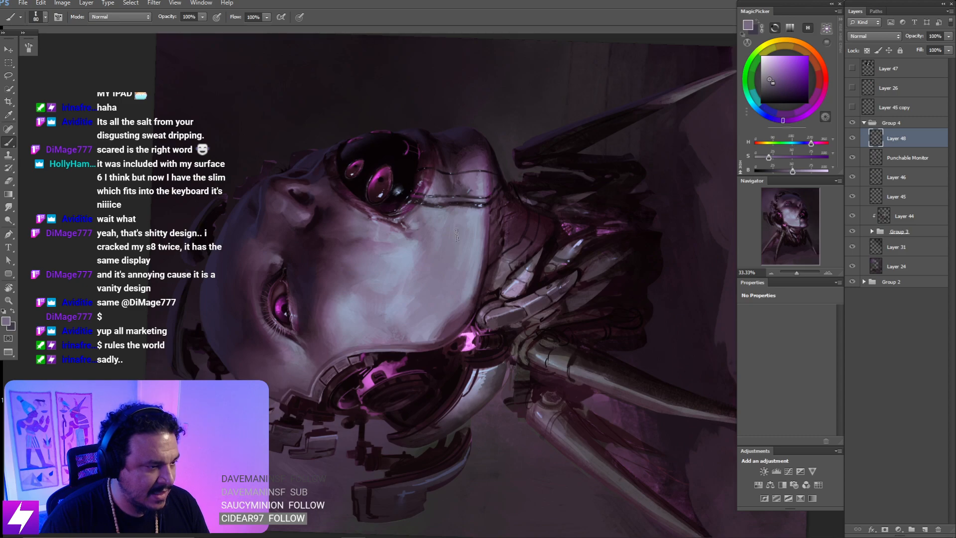
key("r")
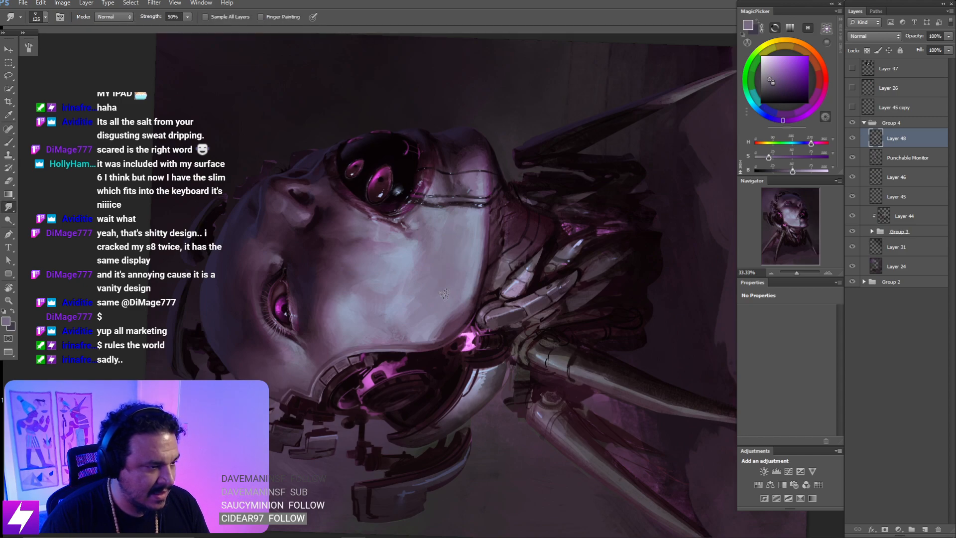
- Reset the canvas rotation and mirror the painting horizontally to check the softened cheek against the whole head
key("Escape")
key("ctrl+minus")
key("ctrl+minus")
key("ctrl+minus")
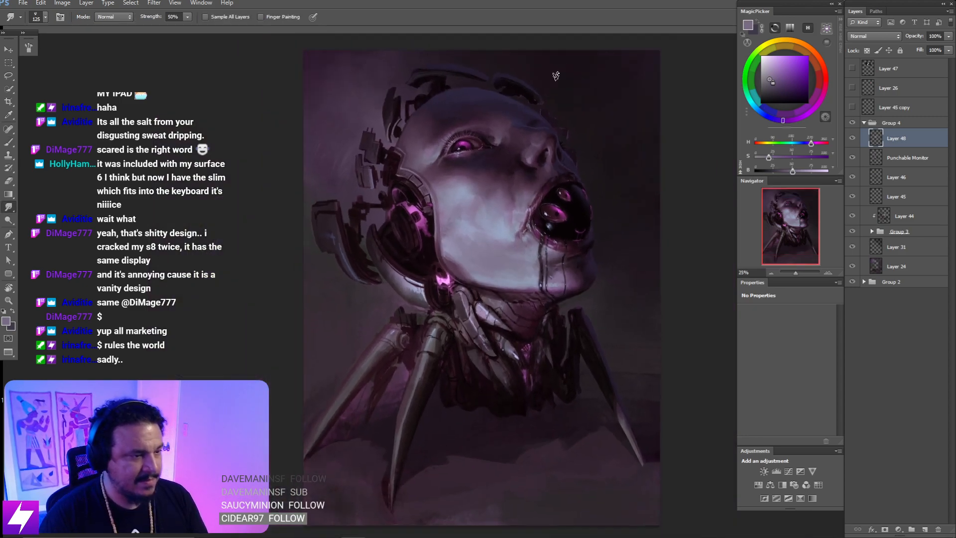
key("ctrl+shift+h")
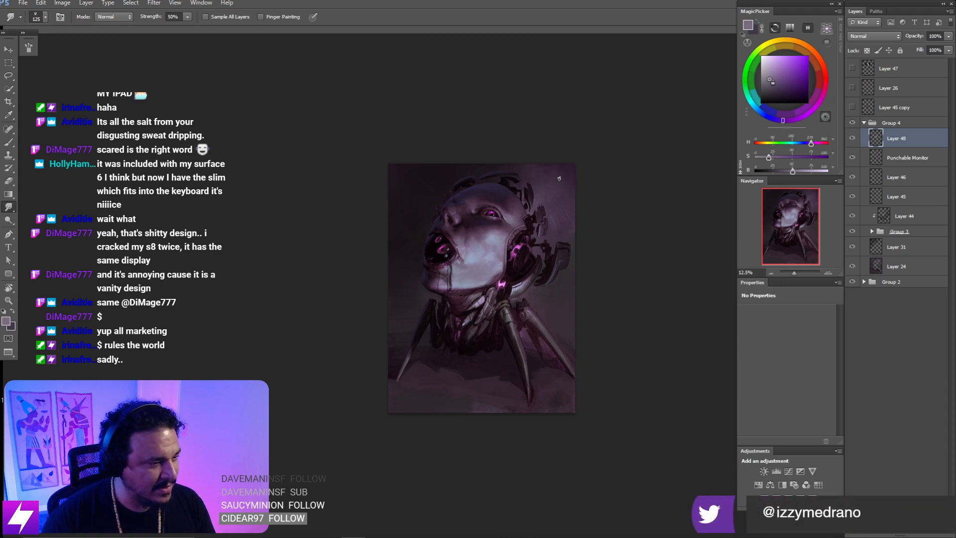
key("ctrl+plus")
key("ctrl+plus")
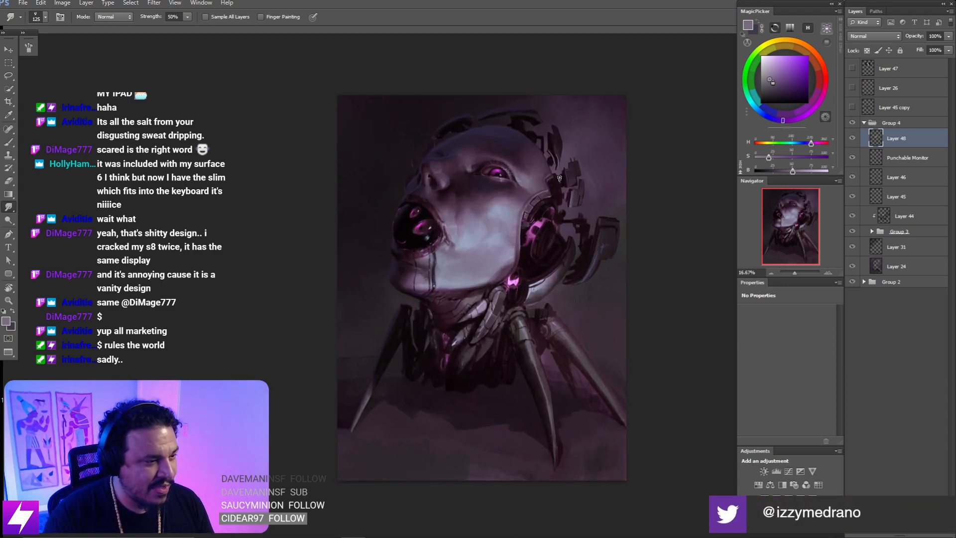
- Blend the upper cheek below the eye with sampled greyish violets, returning to the Smudge tool at size 150
left_click_drag(469, 186, 461, 190)
key("b")
left_click(490, 219, "alt")
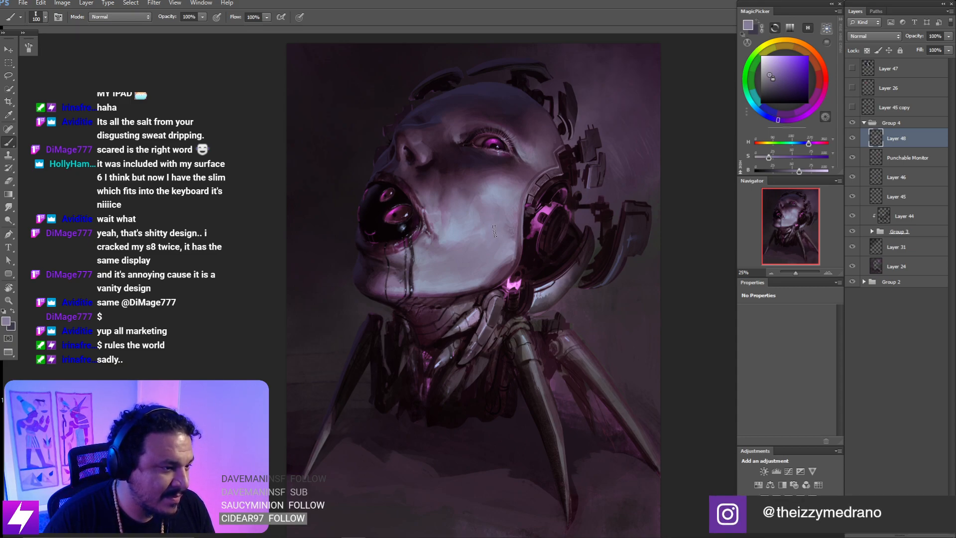
left_click(481, 187, "alt")
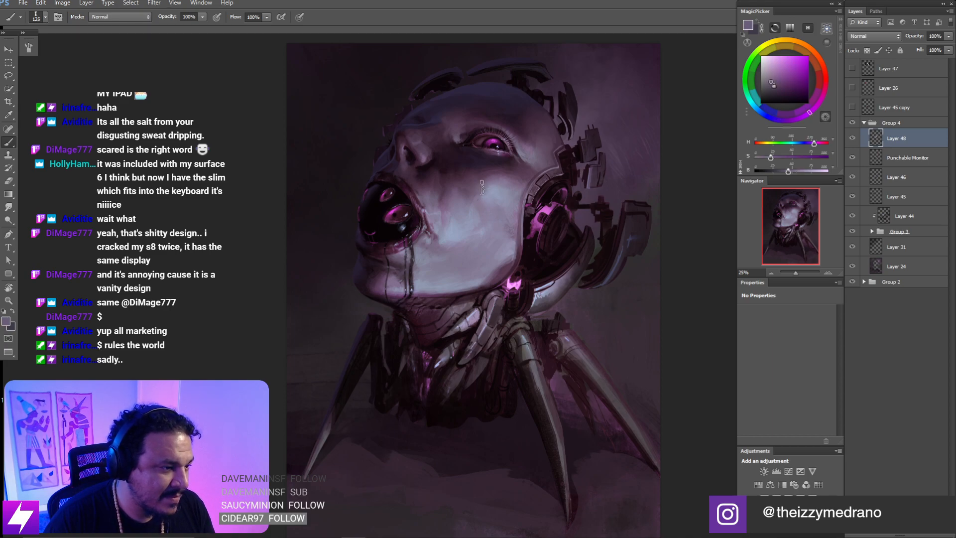
key("r")
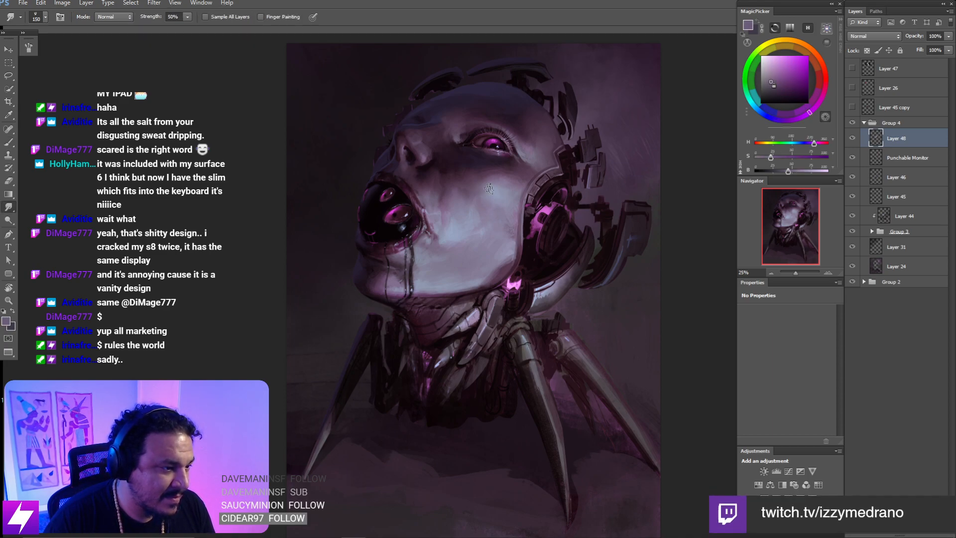
- Mirror the painting horizontally and check the softened cheek against the whole head
key("ctrl+minus")
key("ctrl+minus")
key("ctrl+minus")
key("ctrl+minus")
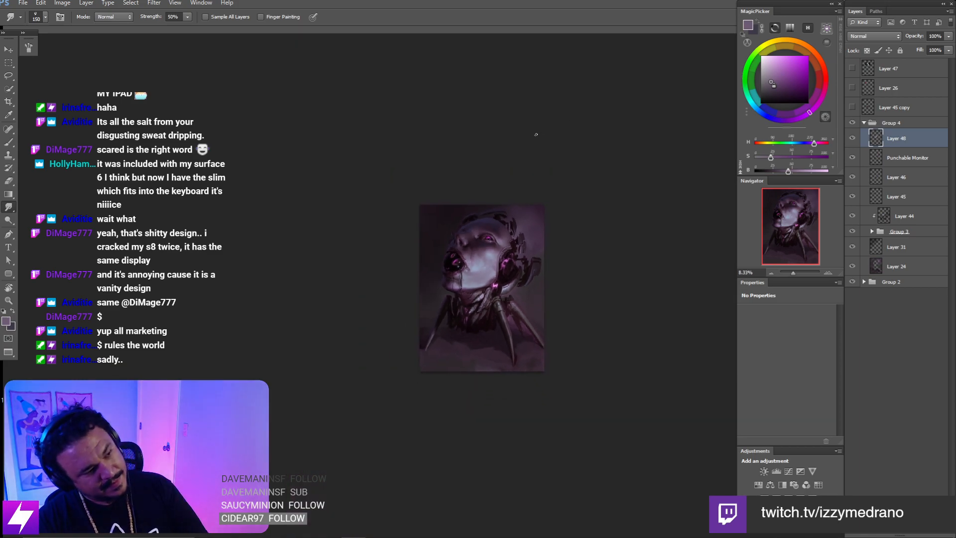
key("ctrl+shift+h")
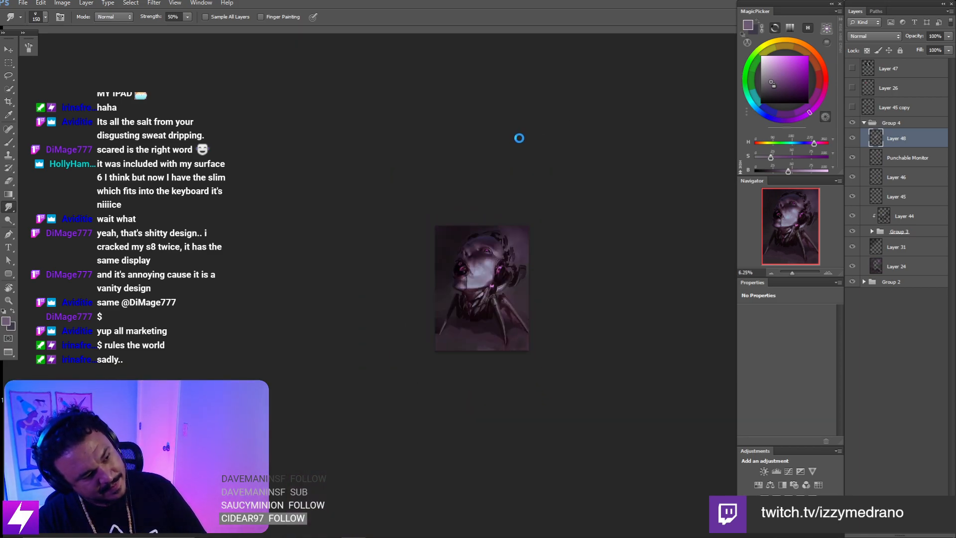
key("ctrl+plus")
key("ctrl+plus")
key("ctrl+plus")
key("ctrl+plus")
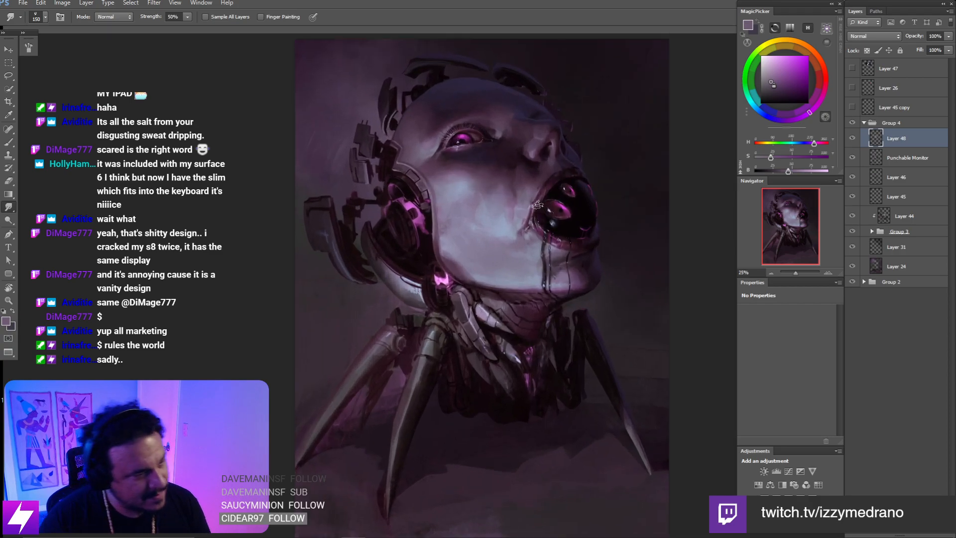
- Refine the cheek beside the mouth corner with a sampled light blue-grey, reducing the brush size and smudging the transition
left_click_drag(535, 200, 525, 196)
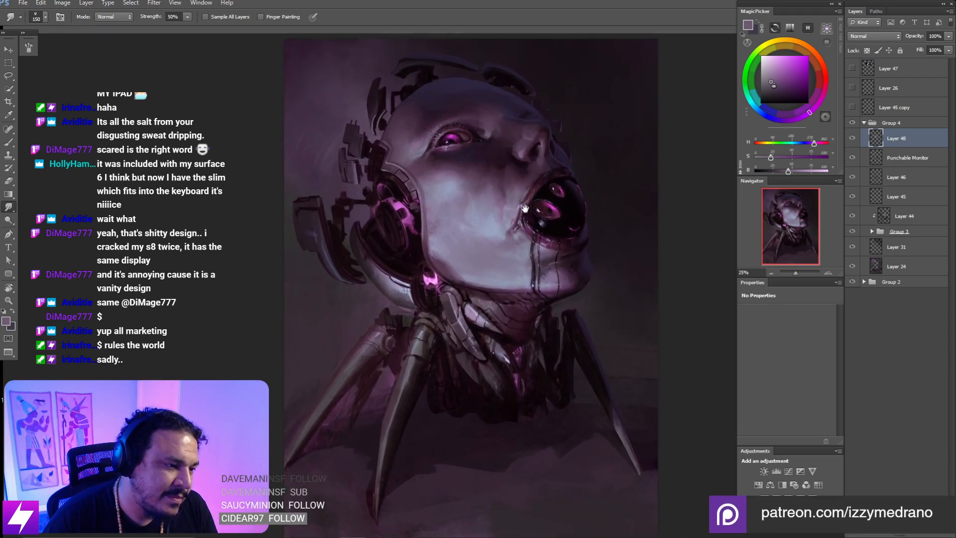
key("b")
key("bracketleft")
key("bracketleft")
key("bracketleft")
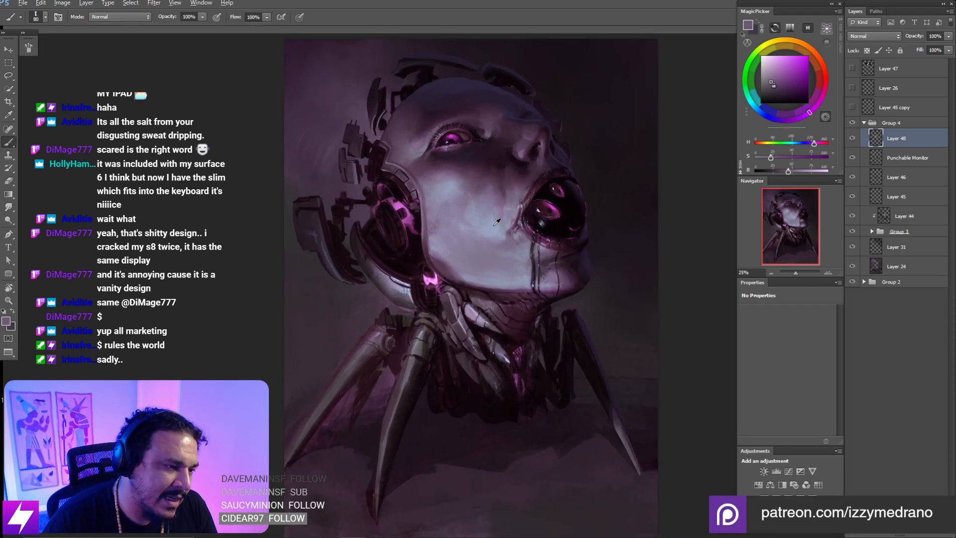
left_click(496, 206, "alt")
key("bracketleft")
key("bracketleft")
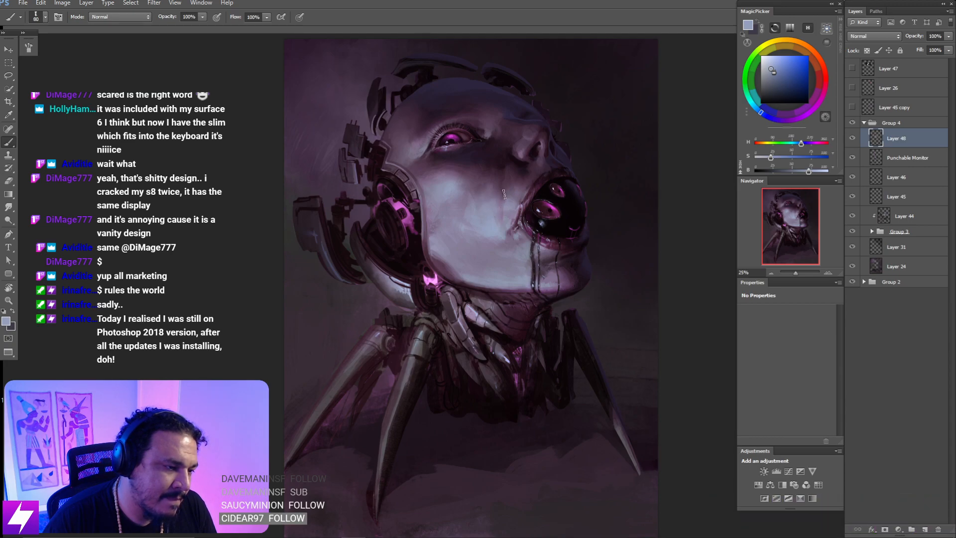
key("r")
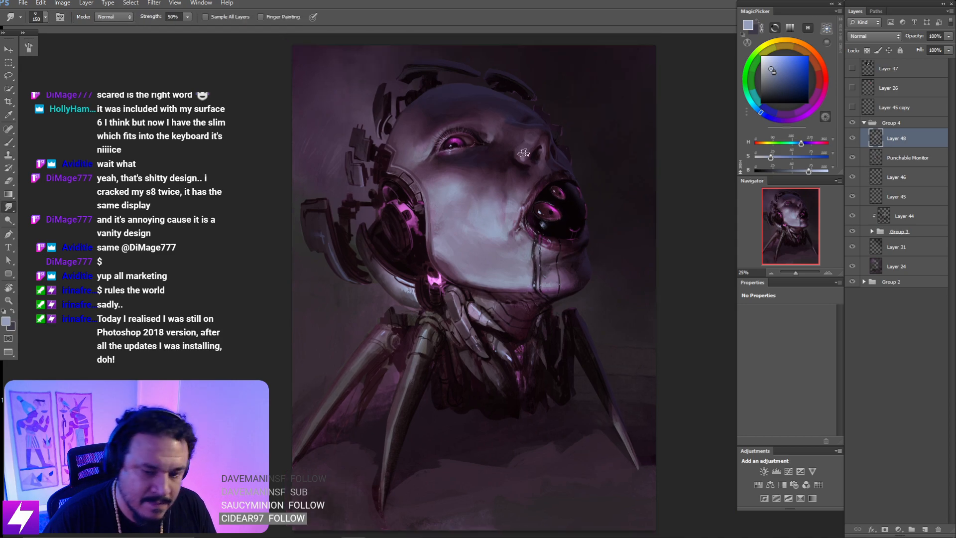
- Flip the painting back horizontally and examine the cheek and mouth area within the full composition
key("ctrl+minus")
key("ctrl+minus")
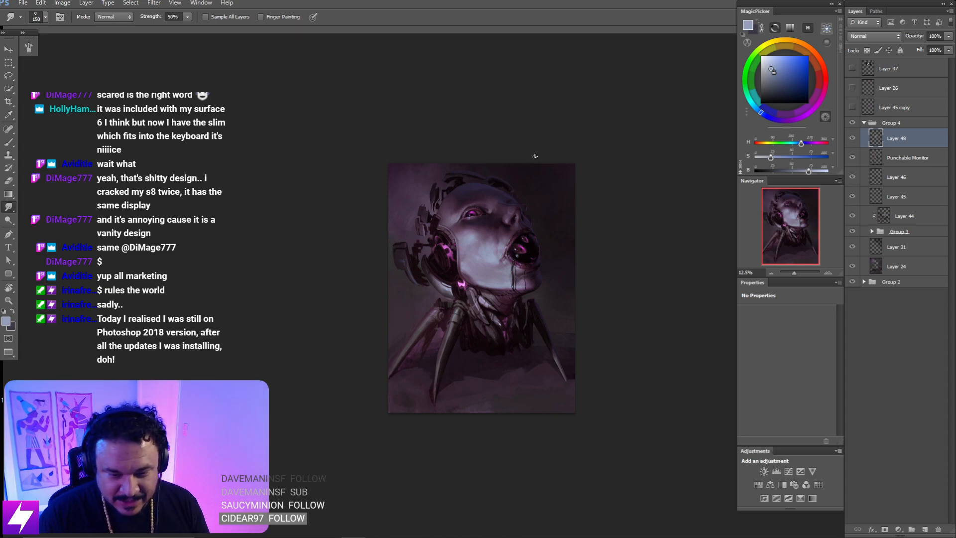
key("ctrl+plus")
key("ctrl+minus")
key("ctrl+shift+h")
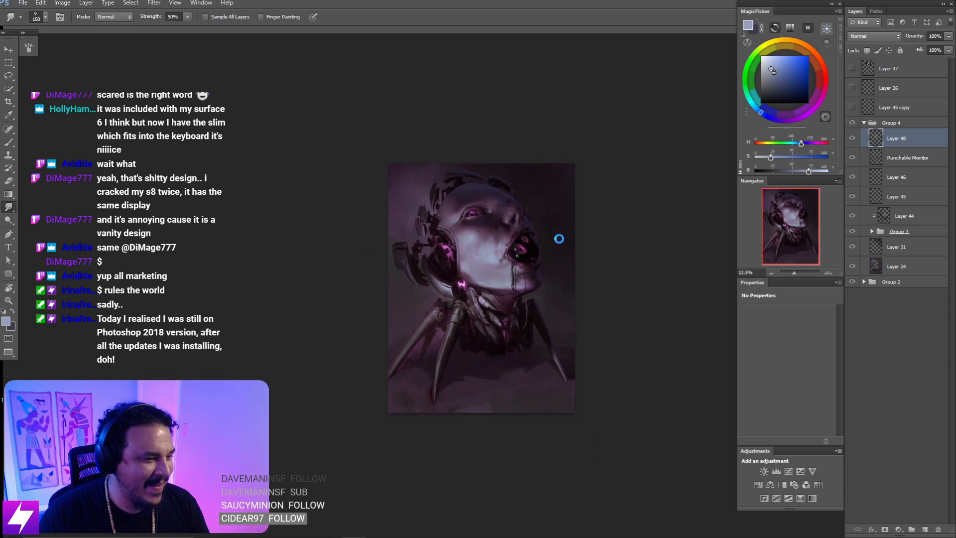
key("ctrl+plus")
left_click_drag(502, 258, 509, 196)
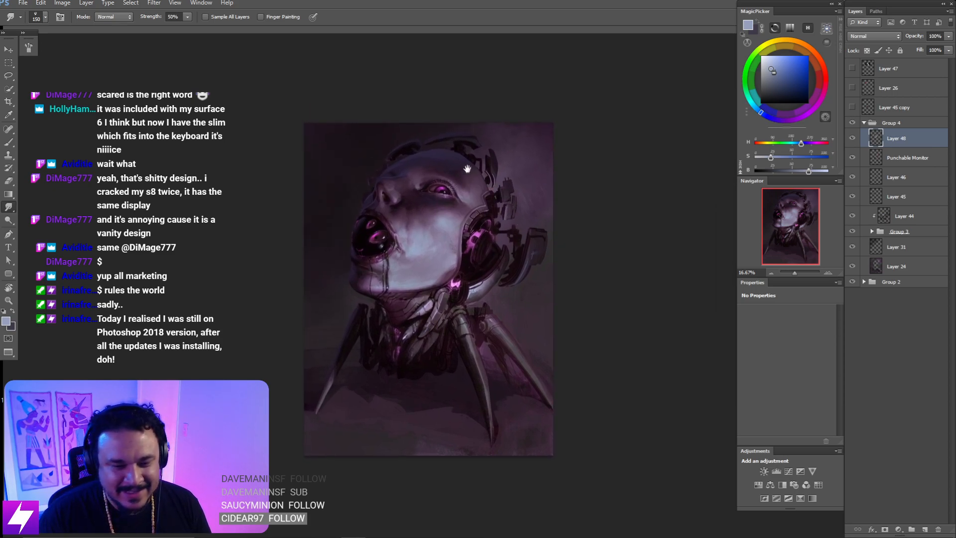
key("ctrl+plus")
left_click_drag(373, 213, 392, 191)
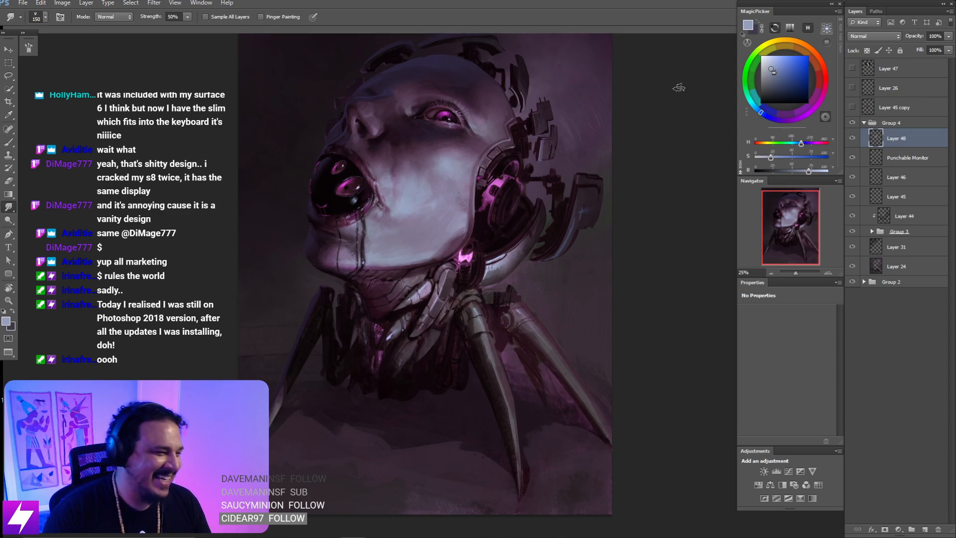
mouse_move(566, 238)
left_mouse_down()
mouse_move(575, 228)
mouse_move(573, 249)
left_mouse_up()
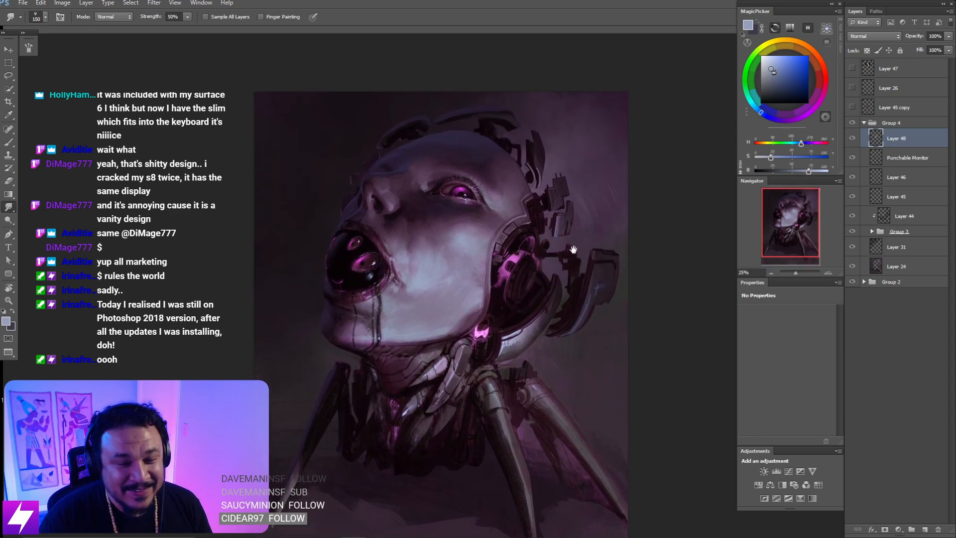
left_click_drag(510, 292, 533, 264)
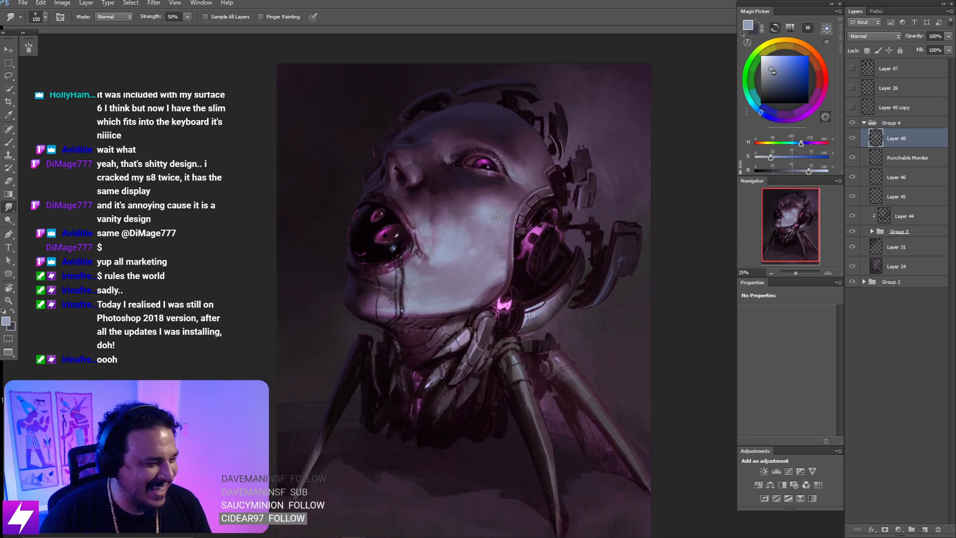
- Turn the canvas to about -82° and paint along the jaw edge with a sampled dark violet at brush size 70
key("ctrl+plus")
left_click_drag(496, 217, 519, 215)
key("r")
left_click_drag(493, 368, 570, 294)
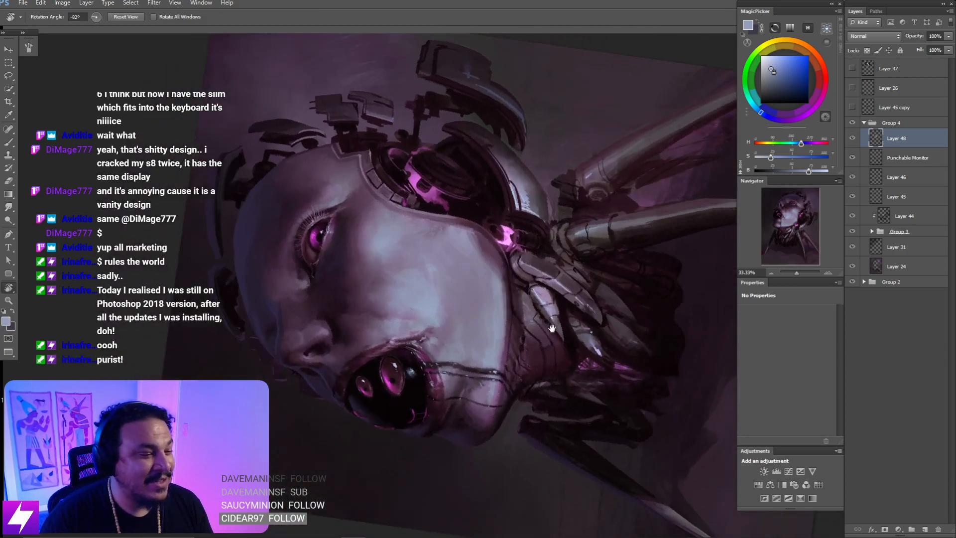
left_click_drag(552, 328, 536, 274)
key("ctrl+plus")
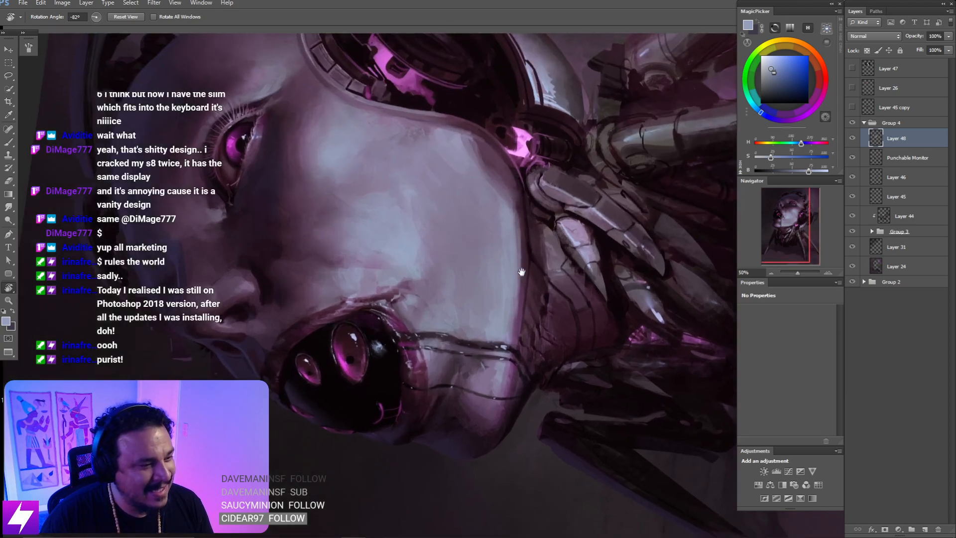
key("b")
left_click(526, 327, "alt")
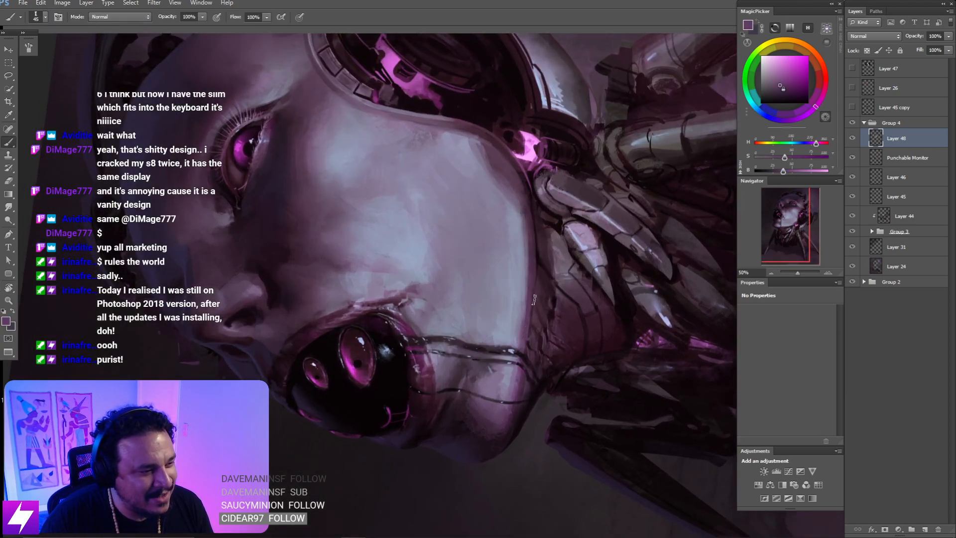
key("bracketright")
key("bracketright")
key("bracketright")
left_click_drag(529, 195, 533, 247)
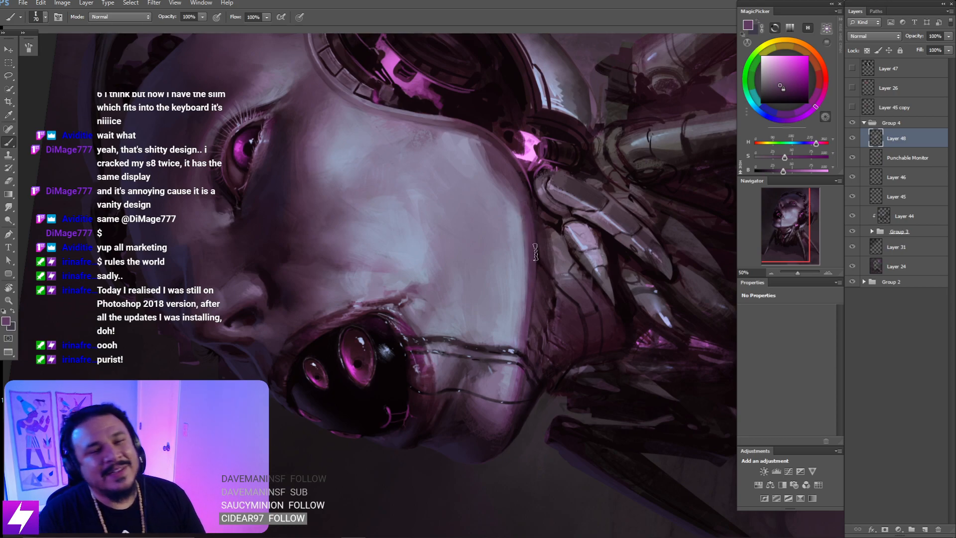
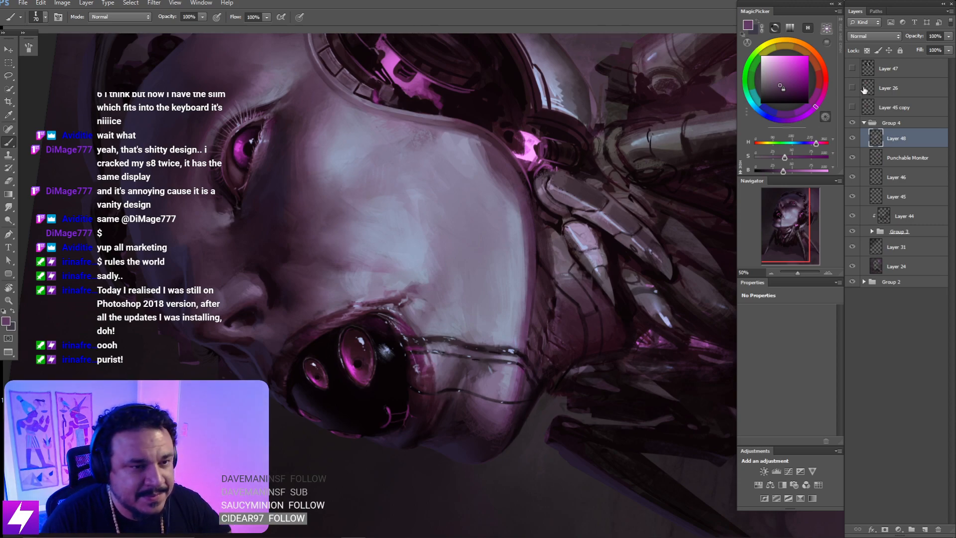
- Check Layer 48's effect on the whole portrait by toggling its visibility and viewing the painting mirrored
left_click(852, 140)
left_click(852, 140)
key("ctrl+minus")
key("ctrl+minus")
key("ctrl+minus")
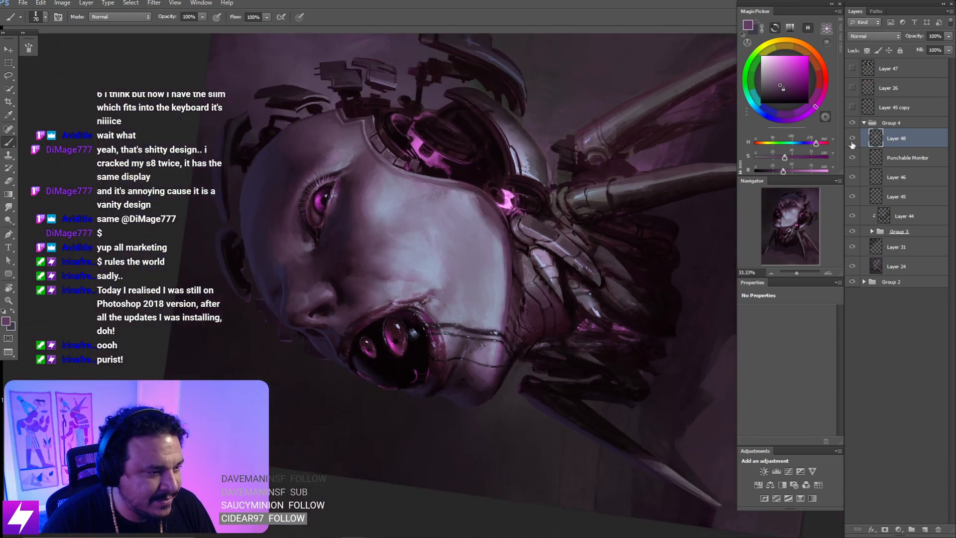
key("Escape")
left_click_drag(539, 242, 537, 261)
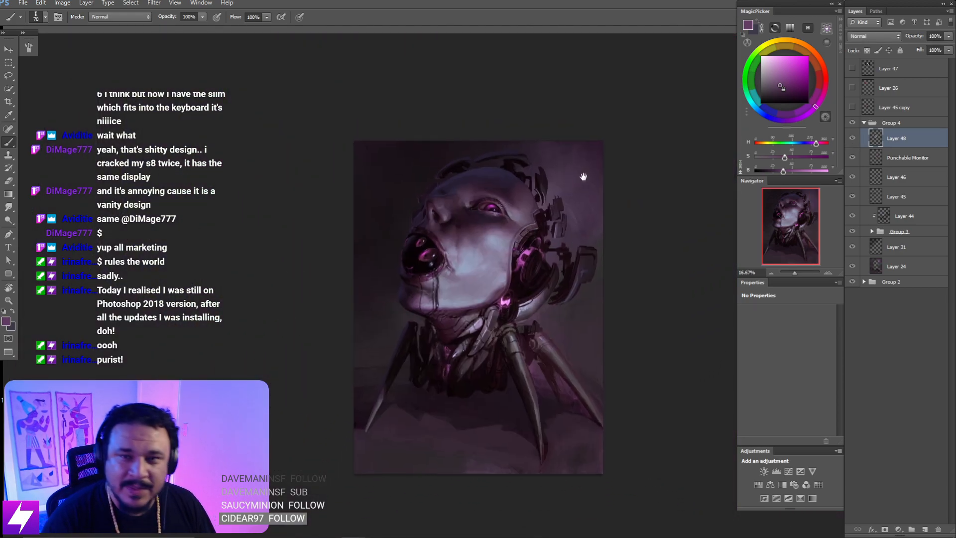
key("ctrl+plus")
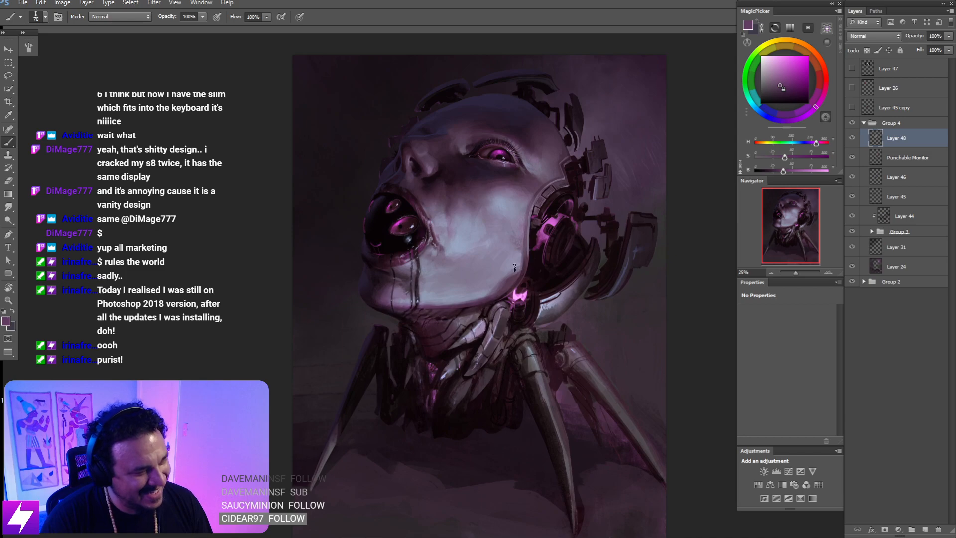
key("ctrl+minus")
key("ctrl+s")
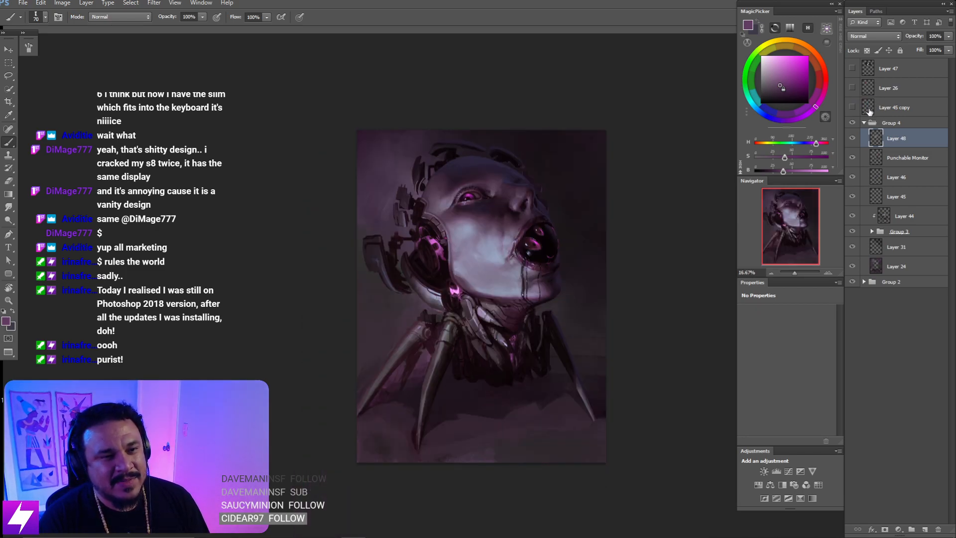
left_click(854, 140)
left_click(853, 139)
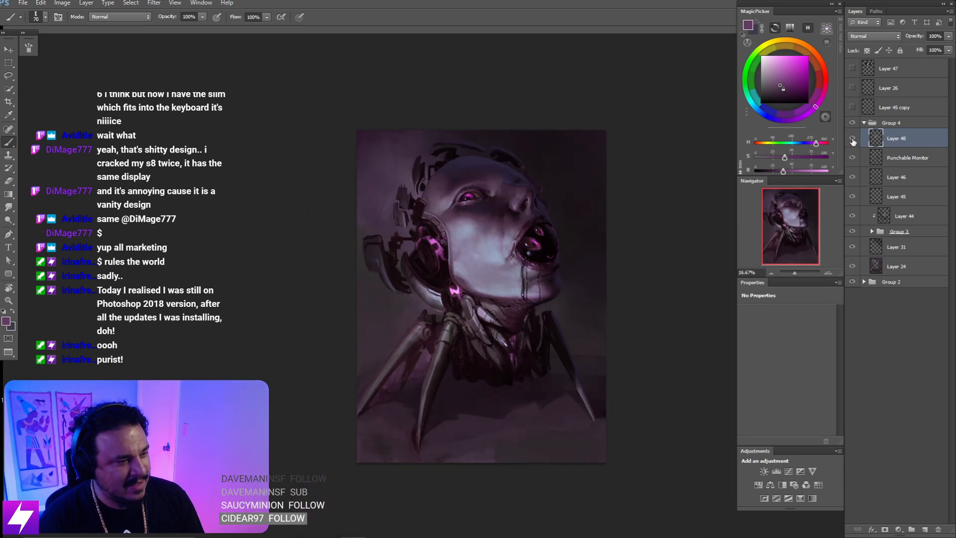
- Recheck Layer 48 at the neck, and lighten the upper armour plate beneath the jaw hinge with sampled mauve tones at brush size 40
key("ctrl+plus")
key("ctrl+shift+h")
key("ctrl+plus")
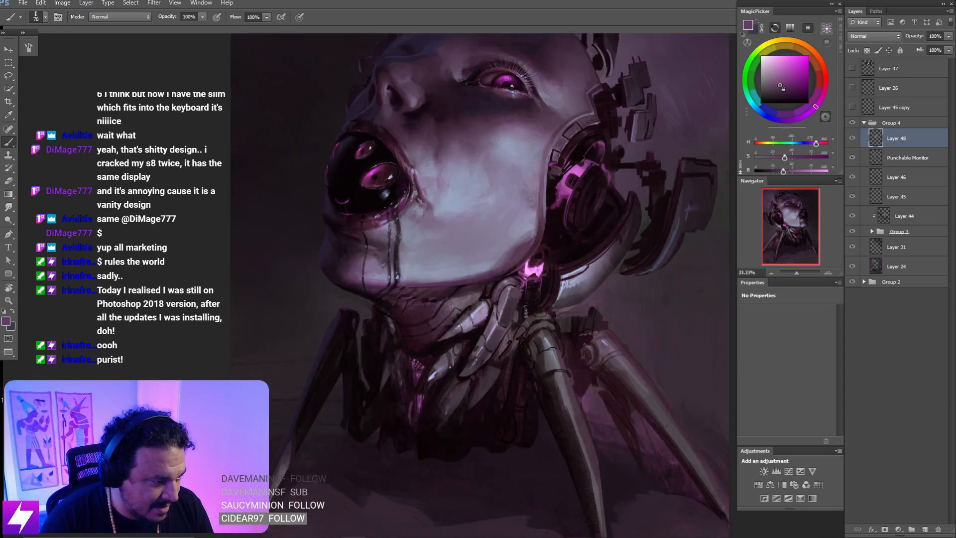
key("ctrl+plus")
key("ctrl+shift+h")
left_click_drag(500, 172, 543, 132)
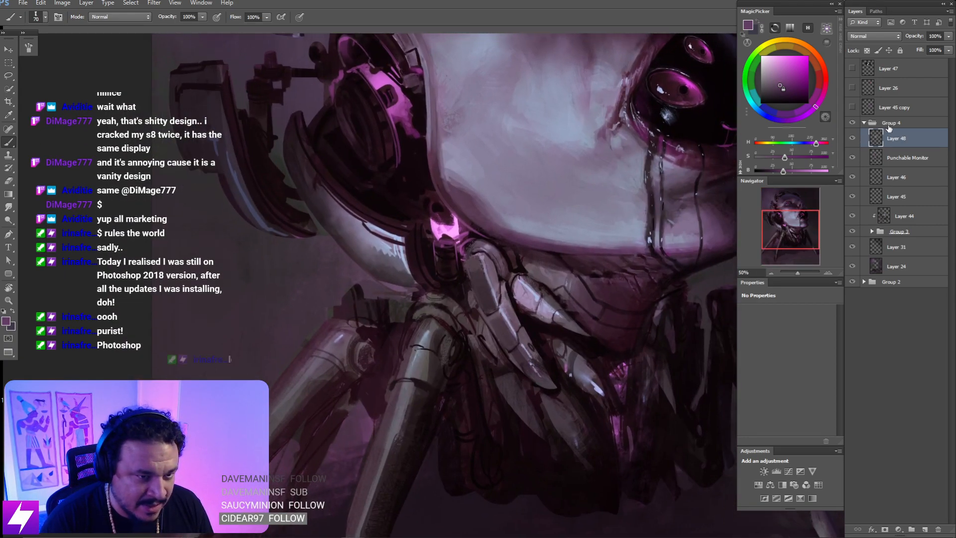
left_click(854, 139)
left_click(854, 139)
left_click_drag(530, 291, 546, 300)
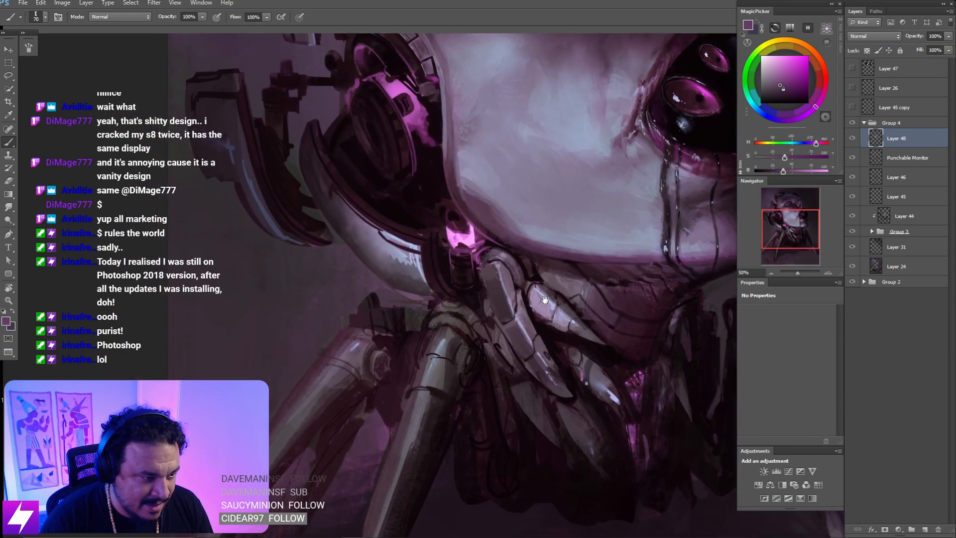
left_click(507, 277, "alt")
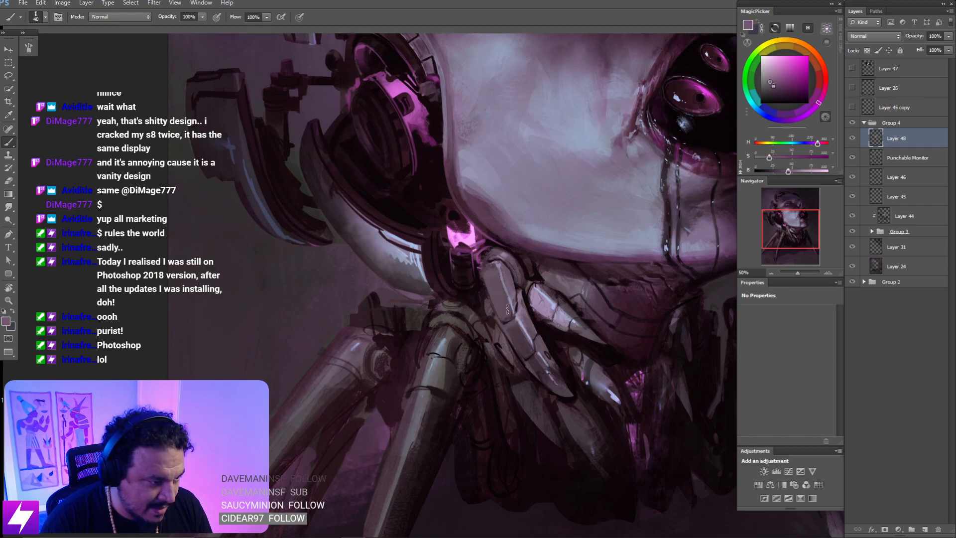
left_click(493, 270, "alt")
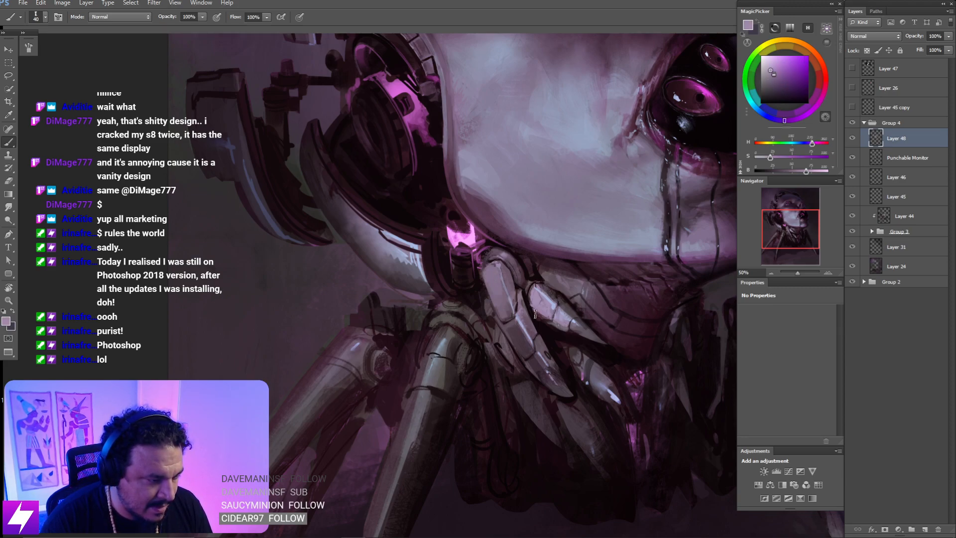
- Touch up the seam of the upper neck plate with a sampled dark purple at brush size 20
key("r")
mouse_move(536, 314)
left_mouse_down()
mouse_move(548, 379)
mouse_move(478, 279)
mouse_move(518, 191)
mouse_move(507, 257)
left_mouse_up()
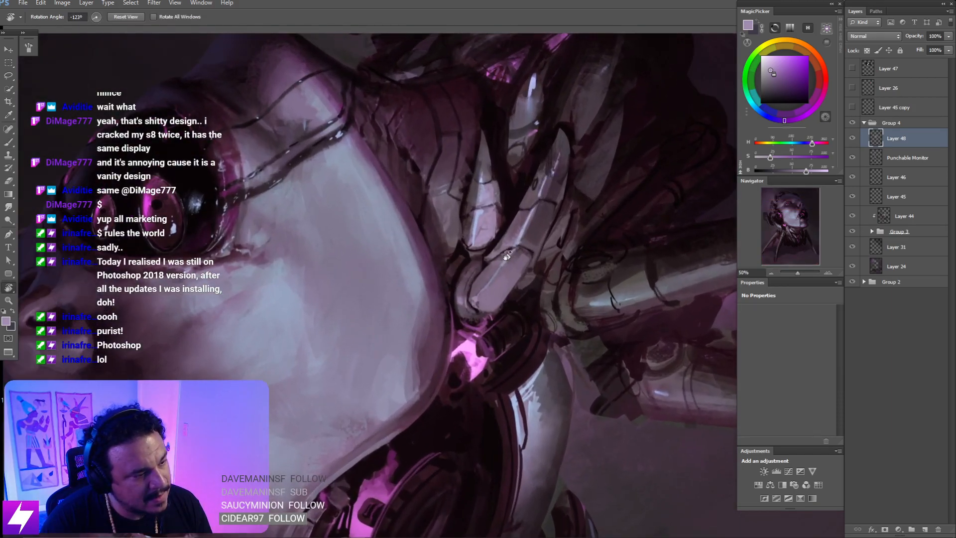
key("b")
left_click(507, 257, "alt")
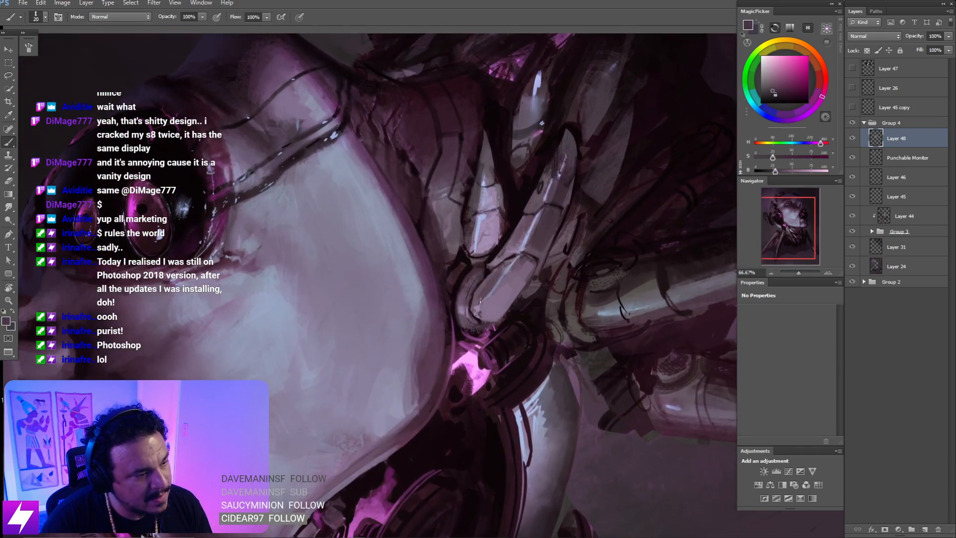
left_click_drag(510, 245, 511, 251)
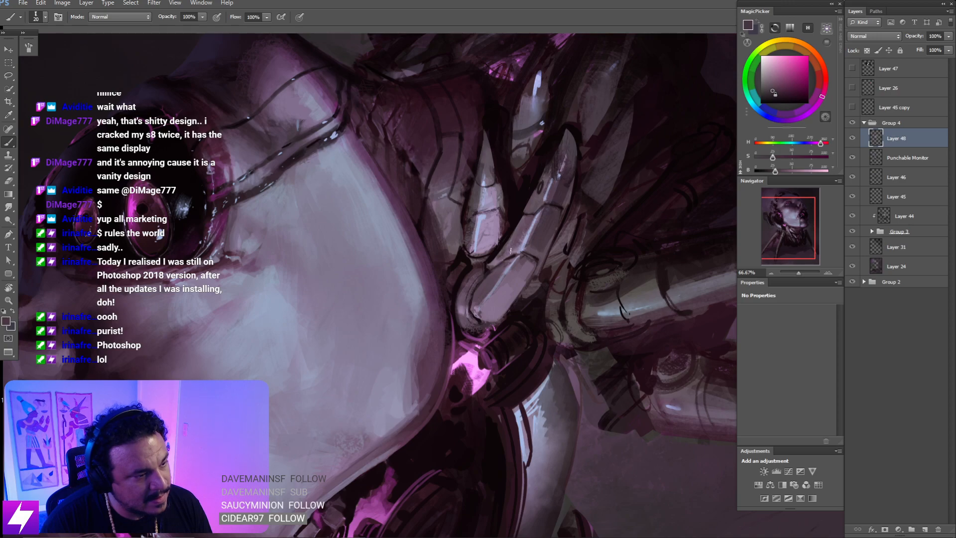
key("Escape")
key("ctrl+minus")
key("ctrl+minus")
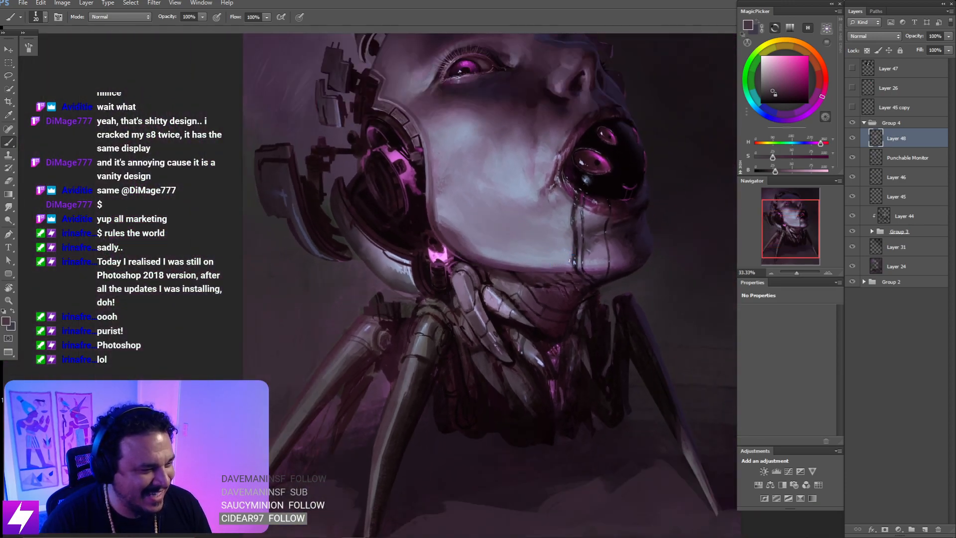
- Refine the lower edge of the jaw with a grey-lavender sampled from the cheek at brush size 25
key("ctrl+plus")
left_click_drag(561, 274, 604, 212)
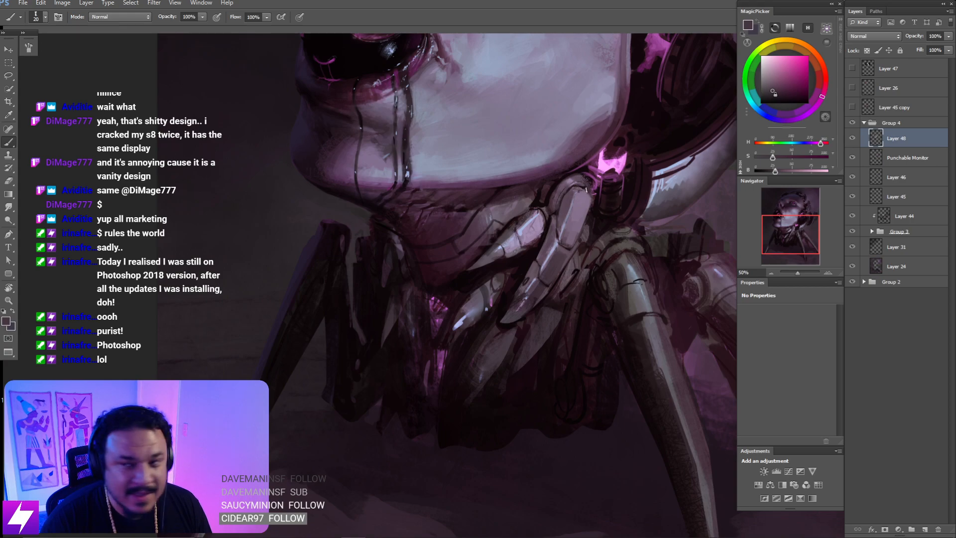
left_click_drag(580, 230, 592, 208)
left_click_drag(558, 211, 582, 242)
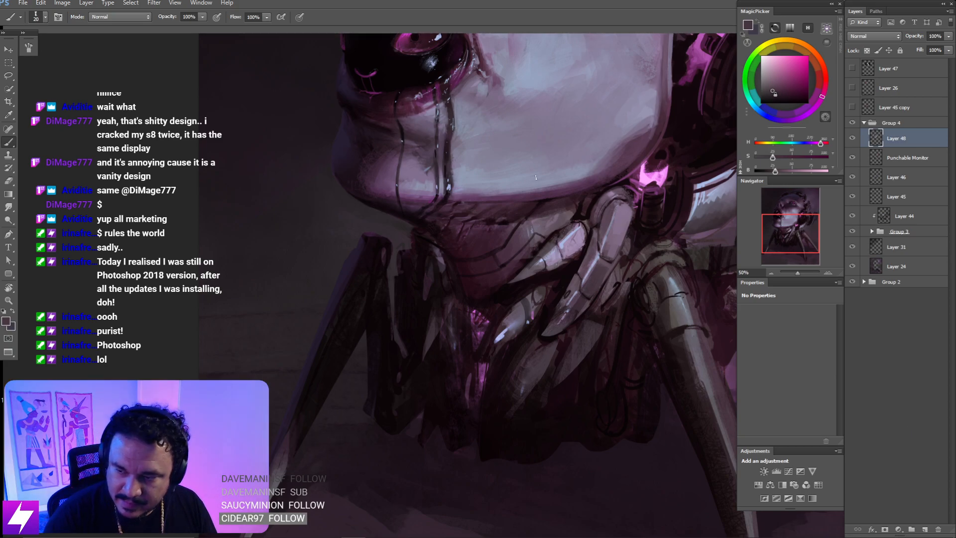
key("ctrl+plus")
left_click_drag(523, 239, 513, 267)
mouse_move(486, 223)
left_mouse_down()
mouse_move(528, 227)
mouse_move(424, 301)
left_mouse_up()
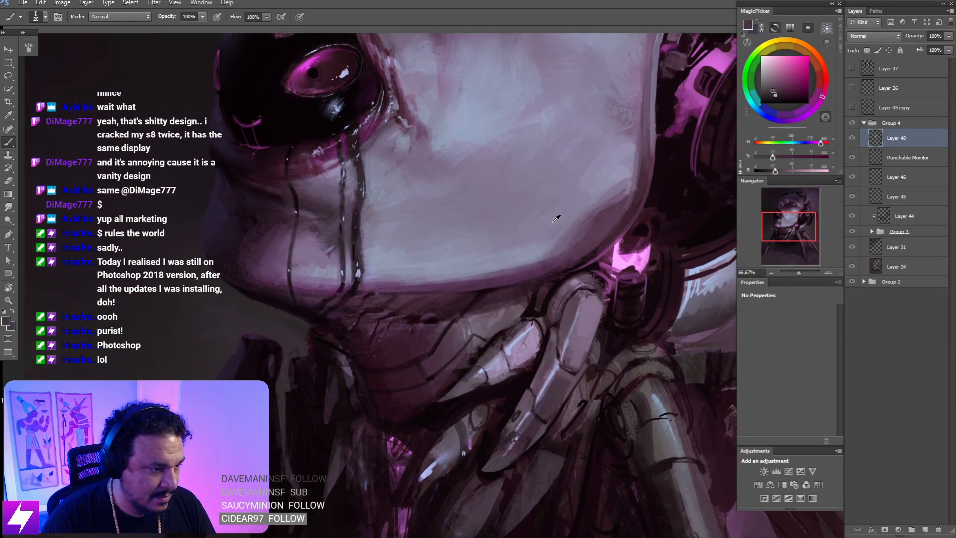
left_click(557, 217, "alt")
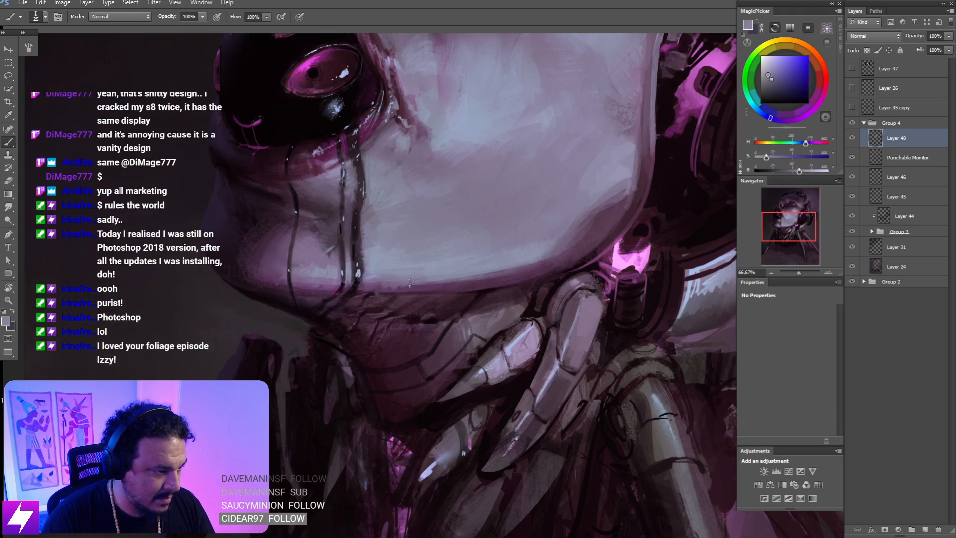
key("ctrl+minus")
key("ctrl+minus")
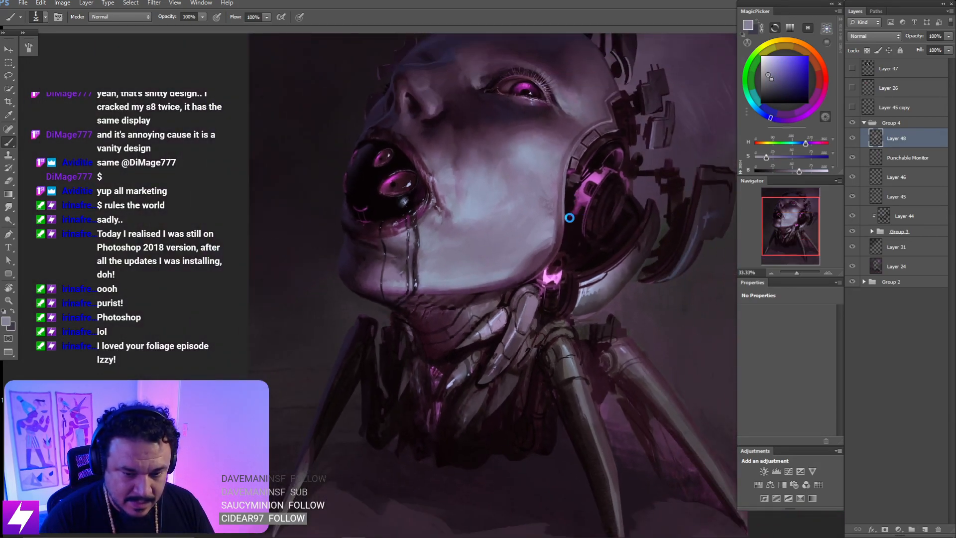
- Blend the cheek beside the ear mechanism with lavender tones sampled nearby, enlarging the brush to 100
key("ctrl+shift+h")
key("ctrl+plus")
mouse_move(570, 248)
left_mouse_down()
mouse_move(529, 265)
mouse_move(508, 314)
left_mouse_up()
left_click_drag(474, 223, 566, 261)
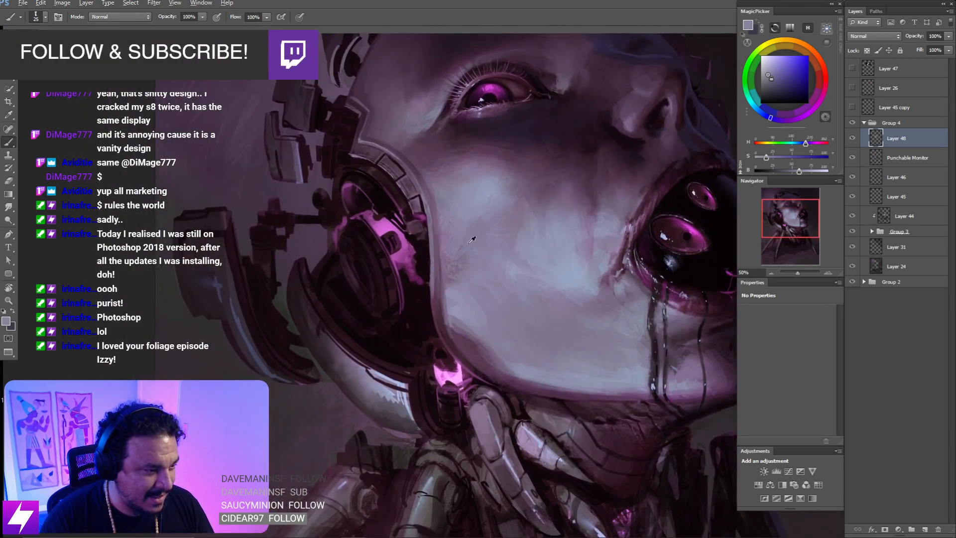
left_click(455, 262, "alt")
key("bracketright")
key("bracketright")
key("bracketright")
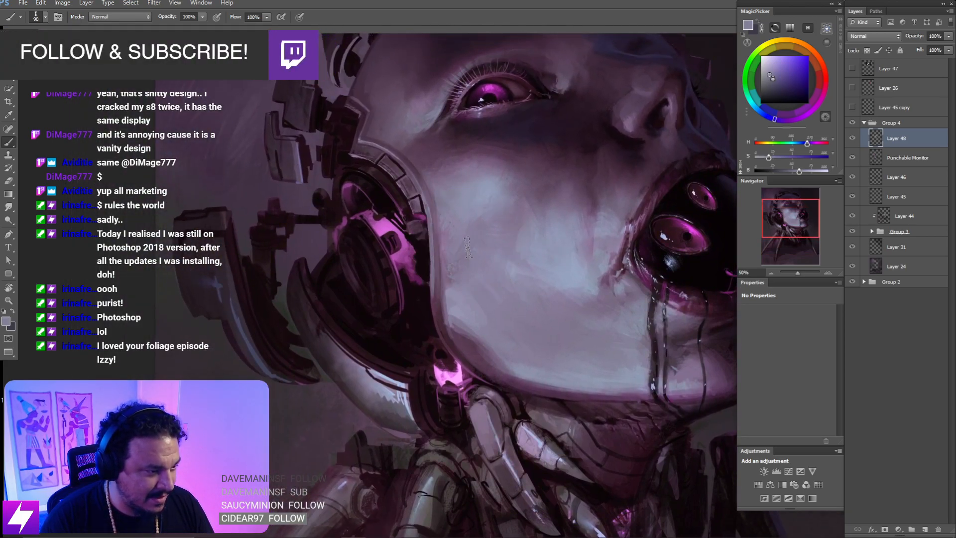
left_click(466, 242, "alt")
left_click(460, 263, "alt")
key("bracketright")
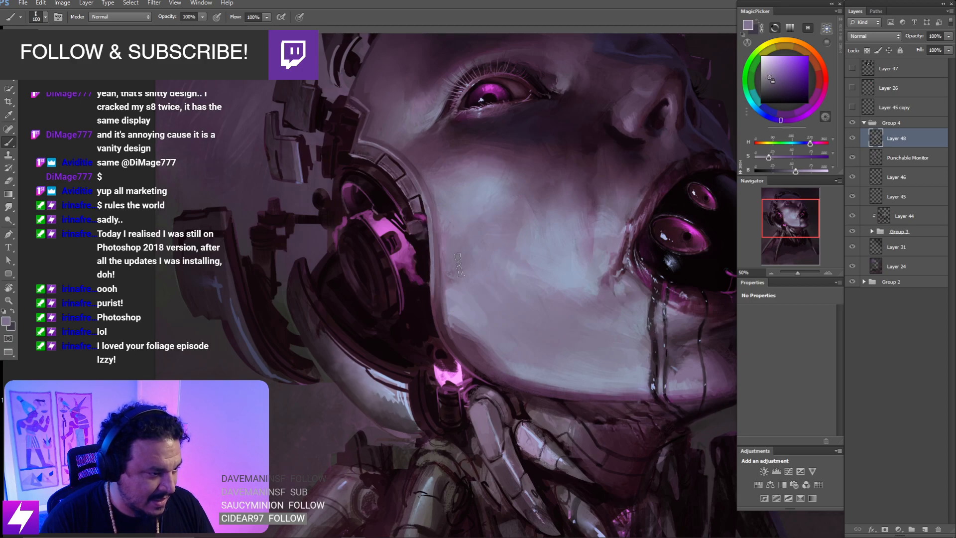
- Review the whole portrait's values and silhouette at several zoom levels
scroll(557, 205, "down", 4)
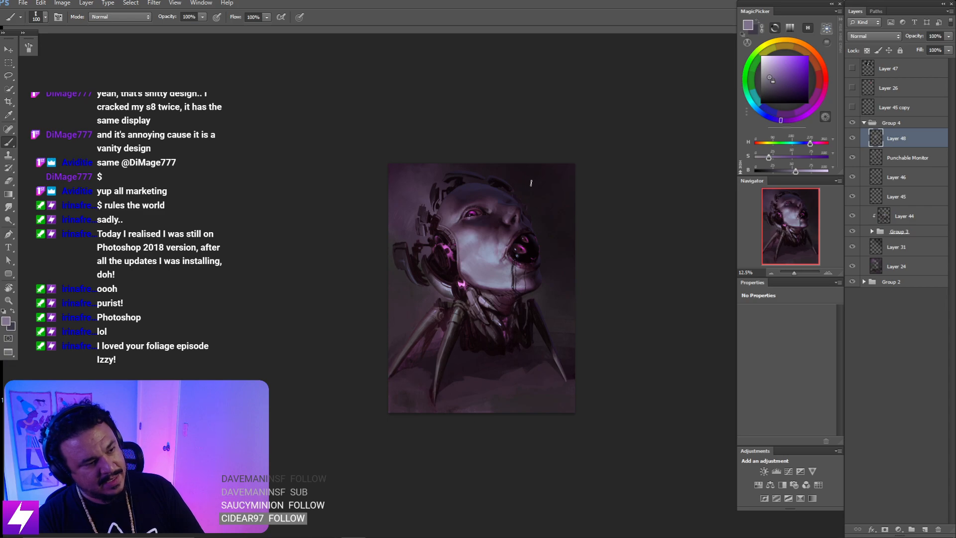
scroll(557, 205, "up", 1)
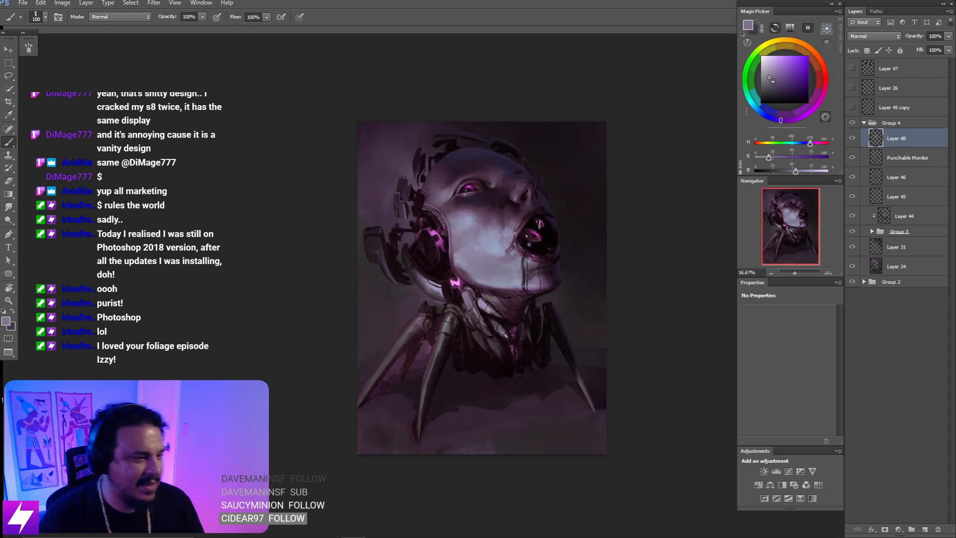
left_click_drag(510, 263, 466, 264)
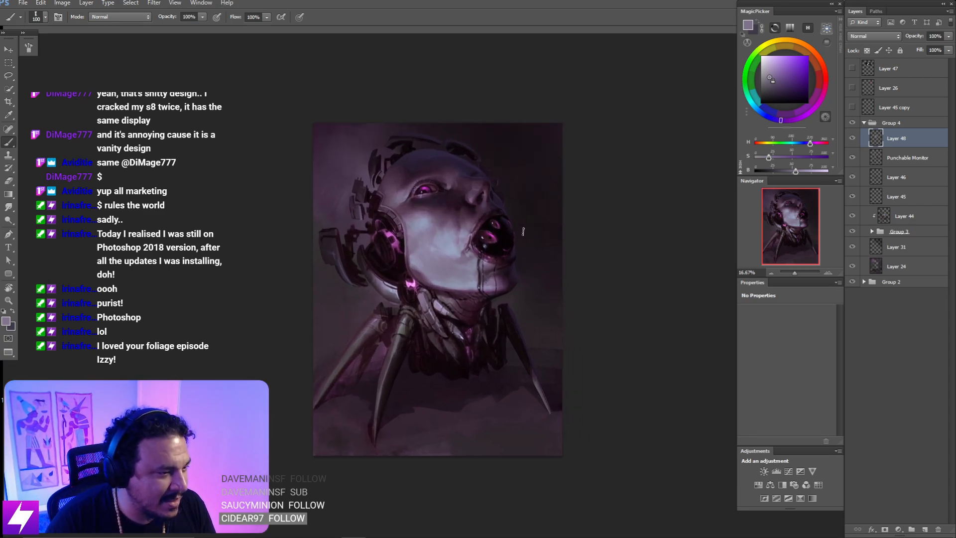
key("ctrl+plus")
left_click_drag(504, 234, 523, 248)
left_click_drag(521, 277, 491, 265)
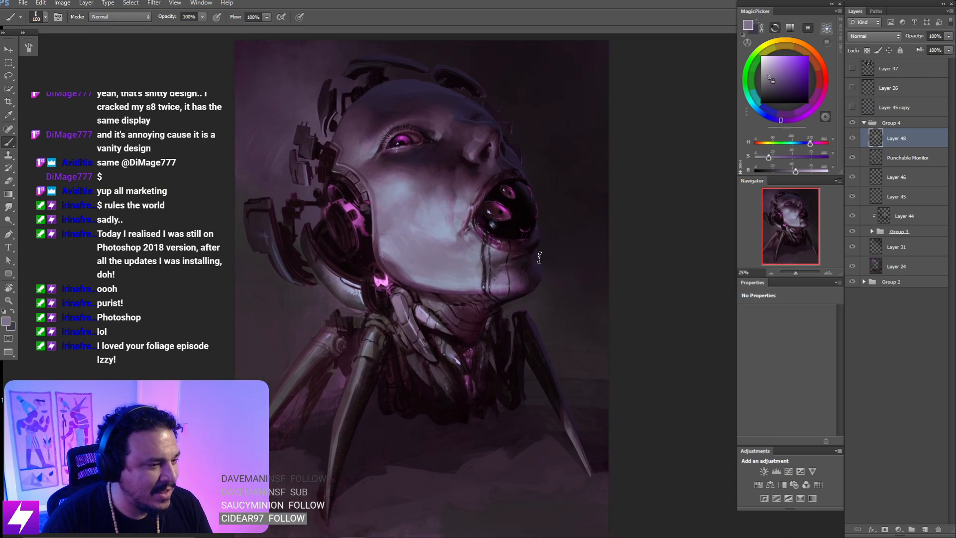
scroll(507, 297, "down", 2)
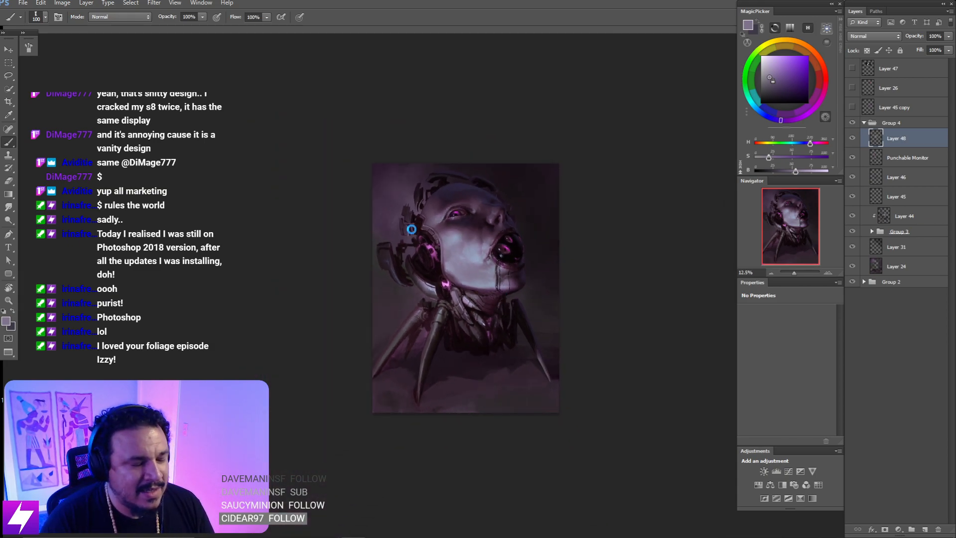
- Paint the neck plates under the jaw with a muted purple sampled from them at brush size 35
key("ctrl+plus")
key("ctrl+plus")
mouse_move(479, 328)
left_mouse_down()
mouse_move(504, 294)
mouse_move(530, 283)
mouse_move(542, 297)
mouse_move(528, 240)
mouse_move(491, 242)
mouse_move(507, 255)
left_mouse_up()
key("r")
key("ctrl+plus")
key("b")
left_click(517, 204, "alt")
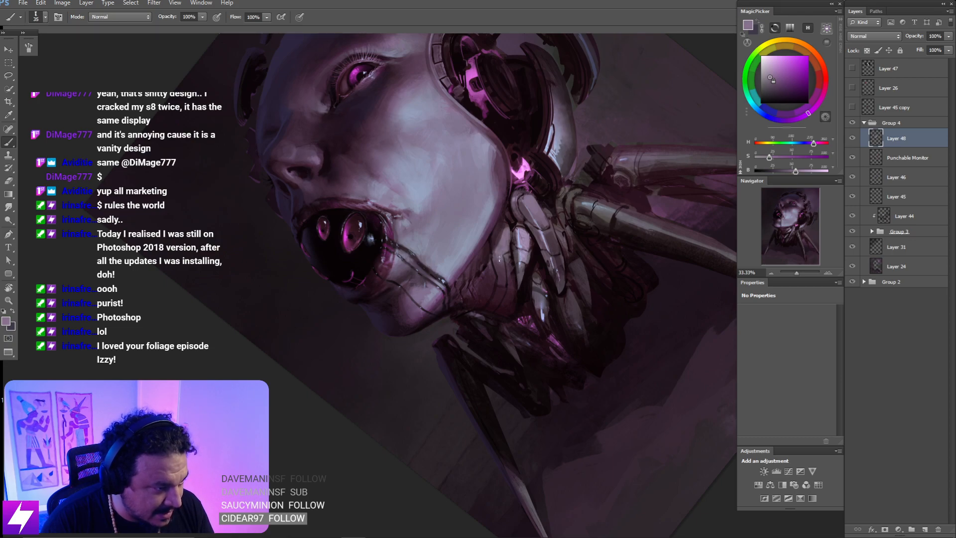
key("Escape")
left_click_drag(511, 294, 482, 302)
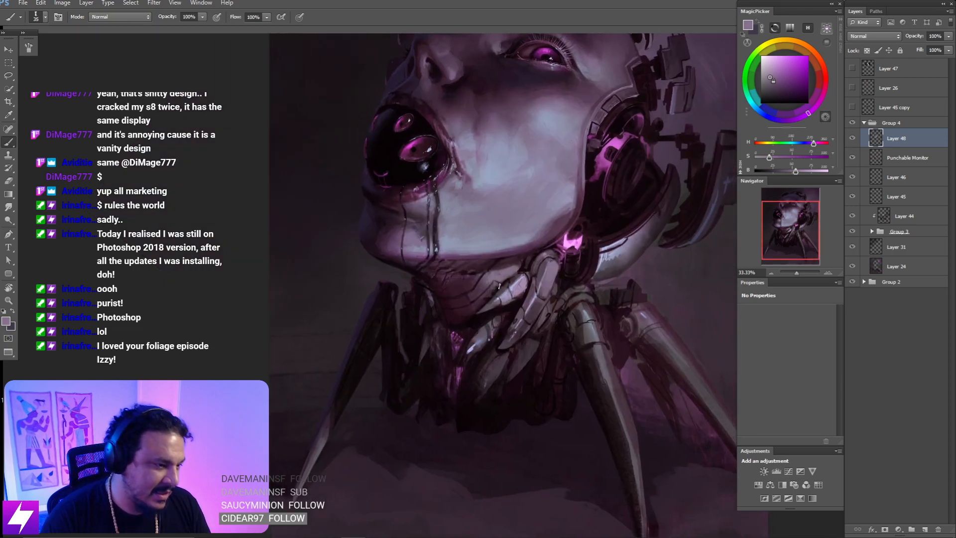
- Refine the neck surface beside the narrow pointed plate with a sampled dark purple at brush size 40
key("ctrl+plus")
key("r")
mouse_move(533, 340)
left_mouse_down()
mouse_move(553, 276)
mouse_move(546, 257)
left_mouse_up()
key("ctrl+plus")
key("b")
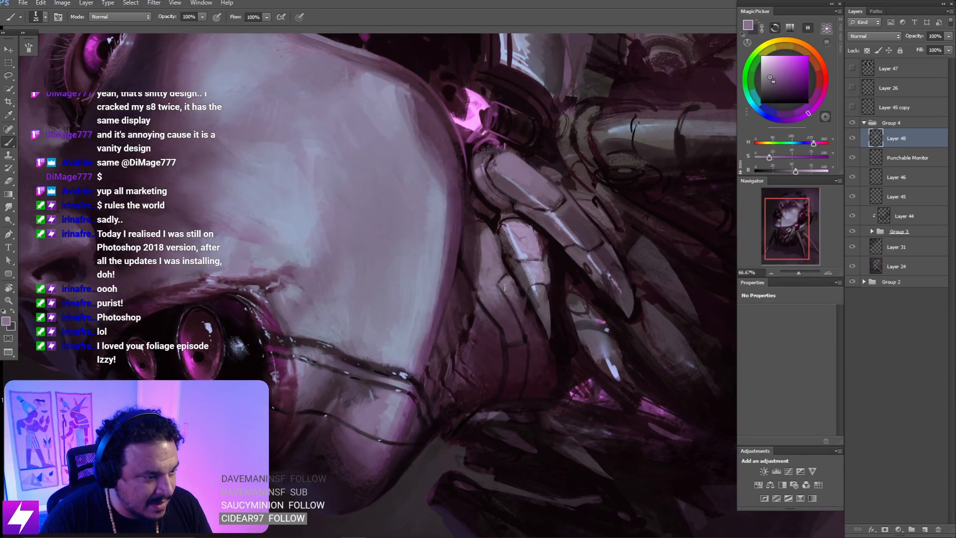
left_click(525, 312, "alt")
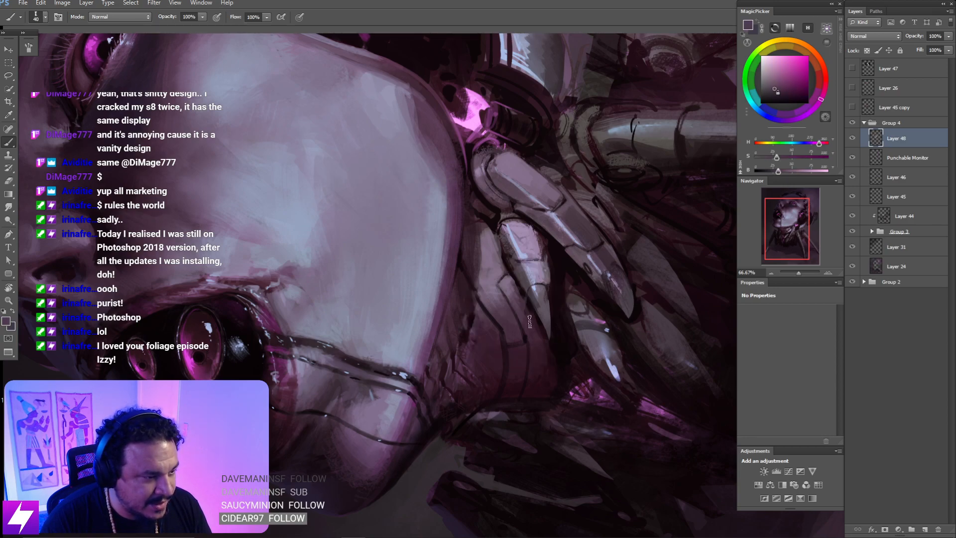
key("Escape")
key("ctrl+minus")
key("ctrl+minus")
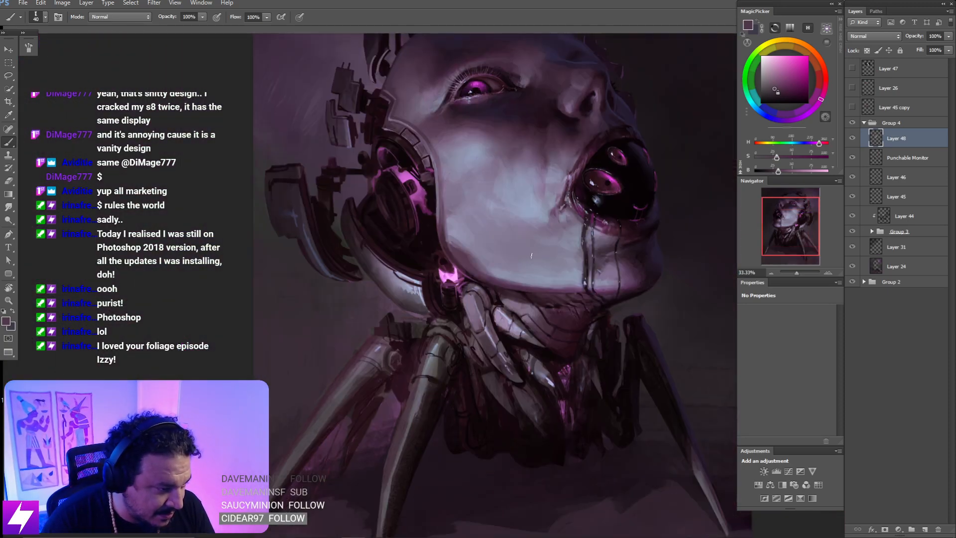
- Paint the neck segment between the pointed plates and the jaw with a sampled greyish purple at brush size 35
key("ctrl+plus")
left_click_drag(585, 274, 571, 263)
left_click_drag(571, 302, 574, 209)
key("r")
mouse_move(557, 160)
left_mouse_down()
mouse_move(569, 163)
mouse_move(589, 215)
mouse_move(552, 258)
left_mouse_up()
key("ctrl+plus")
key("ctrl+plus")
key("b")
left_click(565, 192, "alt")
key("r")
key("b")
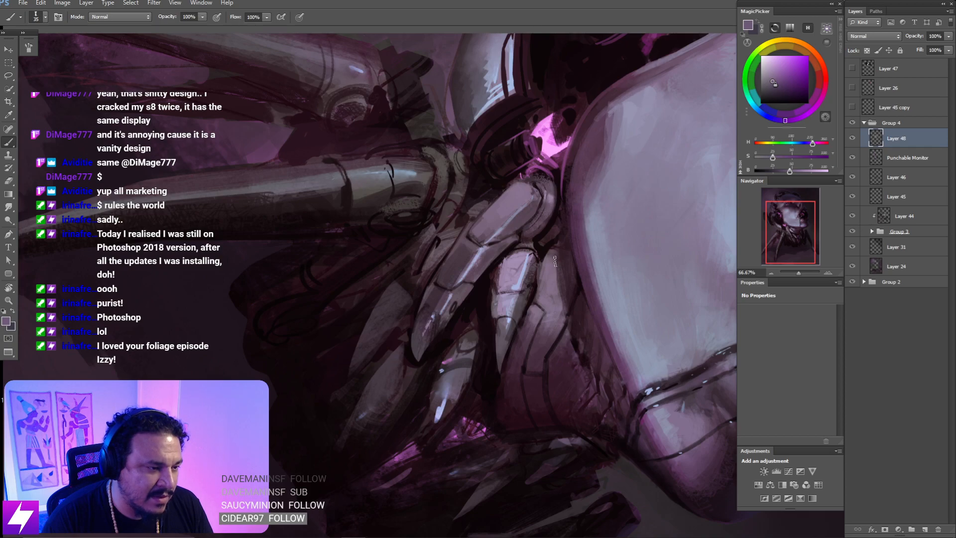
- Reduce the brush to 25 and refine the neck where it meets the underside of the jaw
left_click_drag(558, 304, 554, 260)
key("bracketleft")
key("bracketleft")
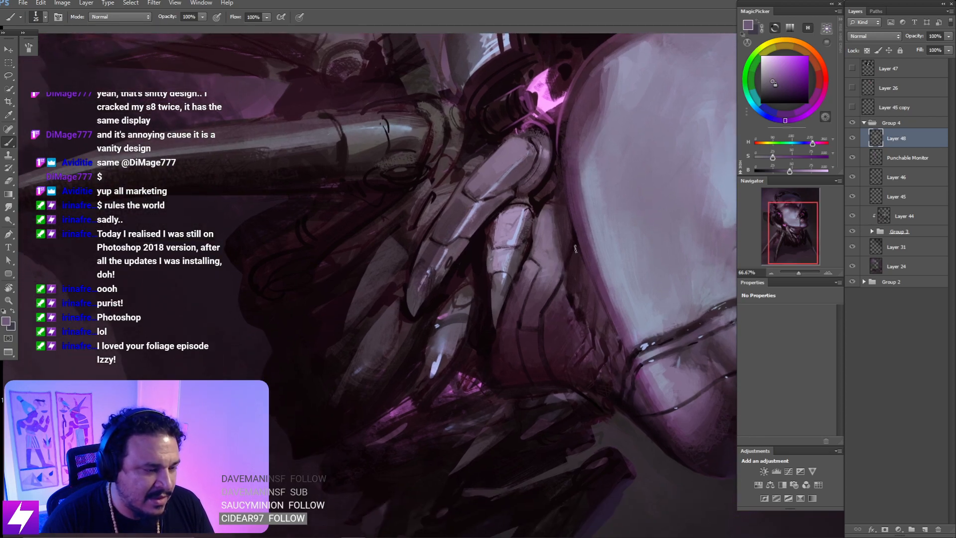
key("Escape")
key("ctrl+minus")
key("ctrl+minus")
key("ctrl+minus")
- Sample a muted purple from the neck plates beside the jaw and blend the neck surface with the Smudge tool at 50% strength
key("F2")
key("F2")
key("r")
mouse_move(555, 341)
left_mouse_down()
mouse_move(593, 267)
mouse_move(538, 223)
mouse_move(562, 219)
mouse_move(563, 302)
left_mouse_up()
key("ctrl+plus")
key("Escape")
key("ctrl+plus")
left_click_drag(498, 346, 549, 258)
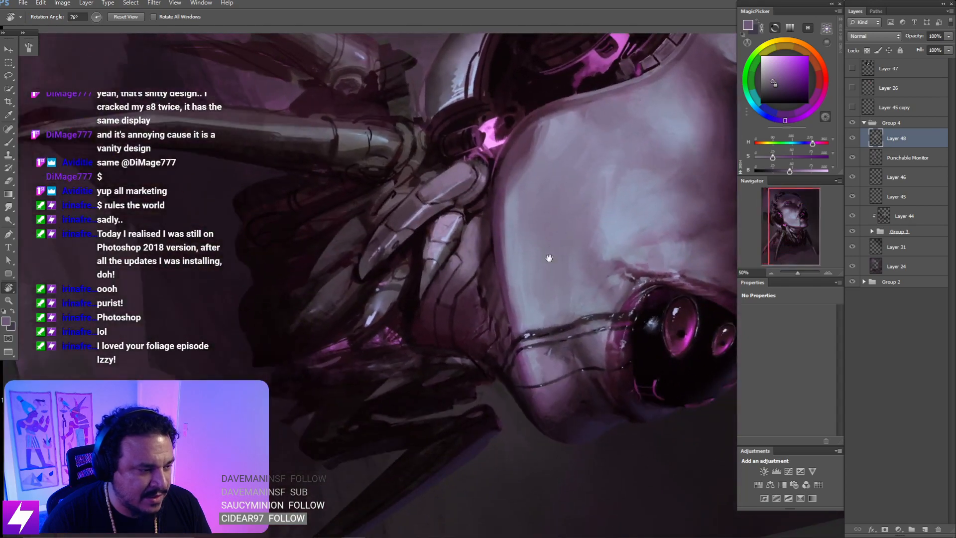
left_click_drag(482, 275, 556, 230)
key("b")
left_click(533, 223, "alt")
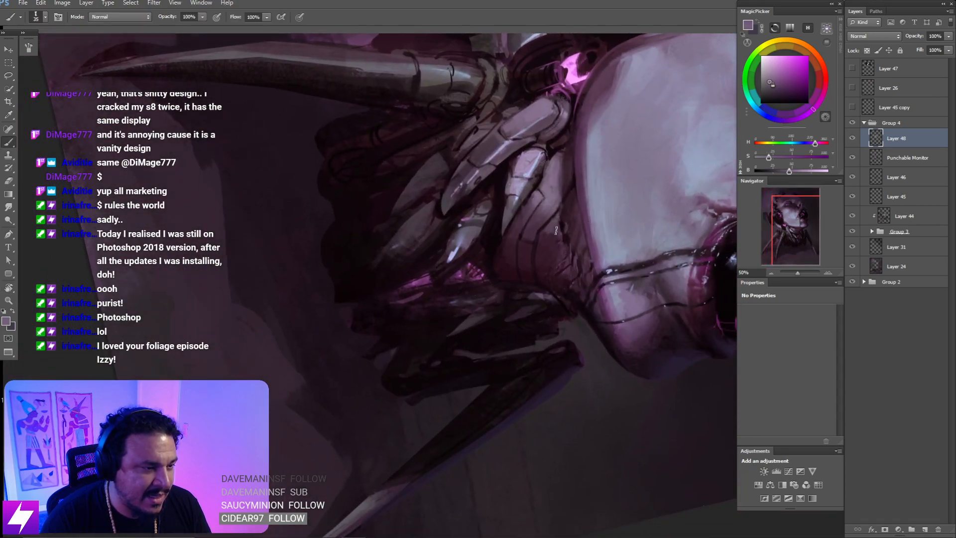
key("r")
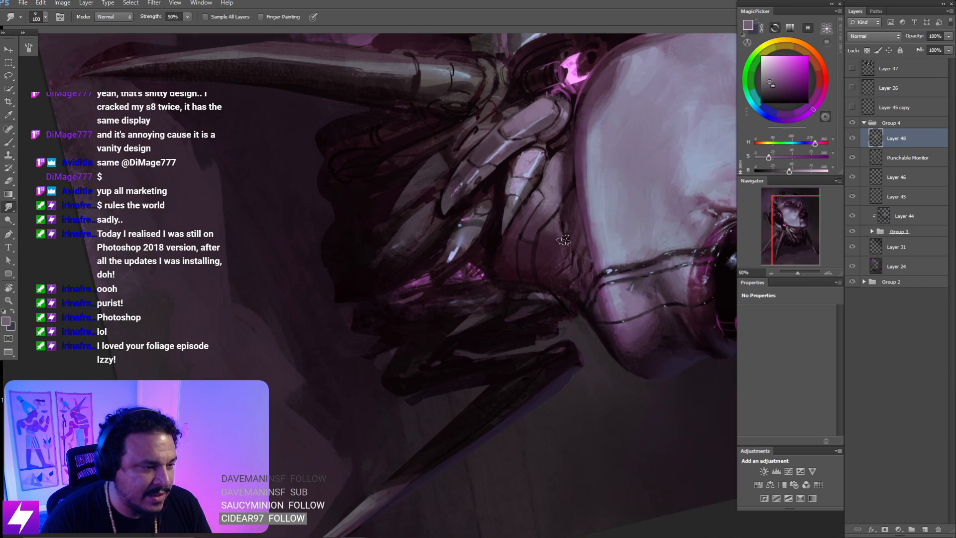
- Sample a darker purple from the neck and refine the plate seams under the jaw with a much smaller brush
key("ctrl+minus")
key("ctrl+minus")
key("ctrl+minus")
key("Escape")
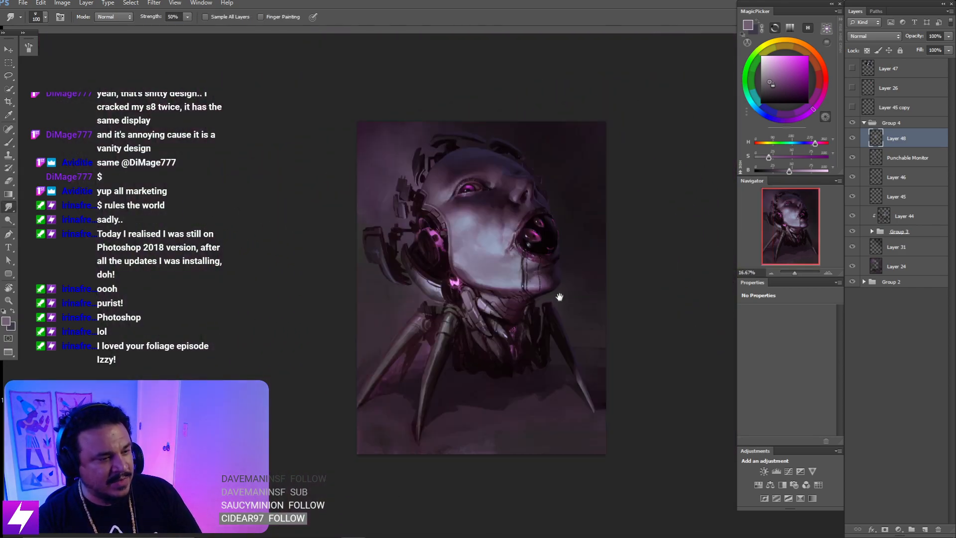
left_click_drag(527, 321, 495, 199)
key("r")
key("ctrl+plus")
key("ctrl+plus")
key("ctrl+plus")
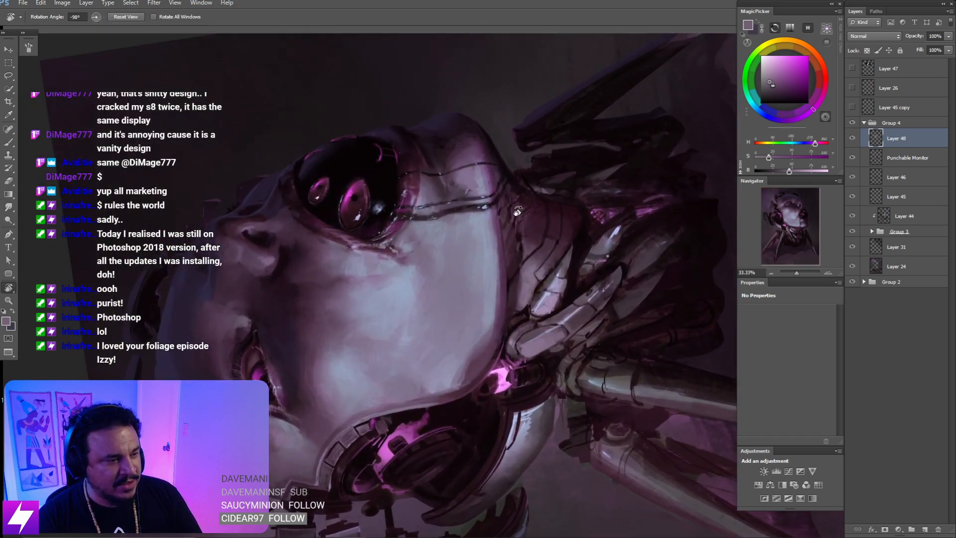
key("b")
left_click(533, 241, "alt")
key("bracketleft")
key("bracketleft")
key("bracketleft")
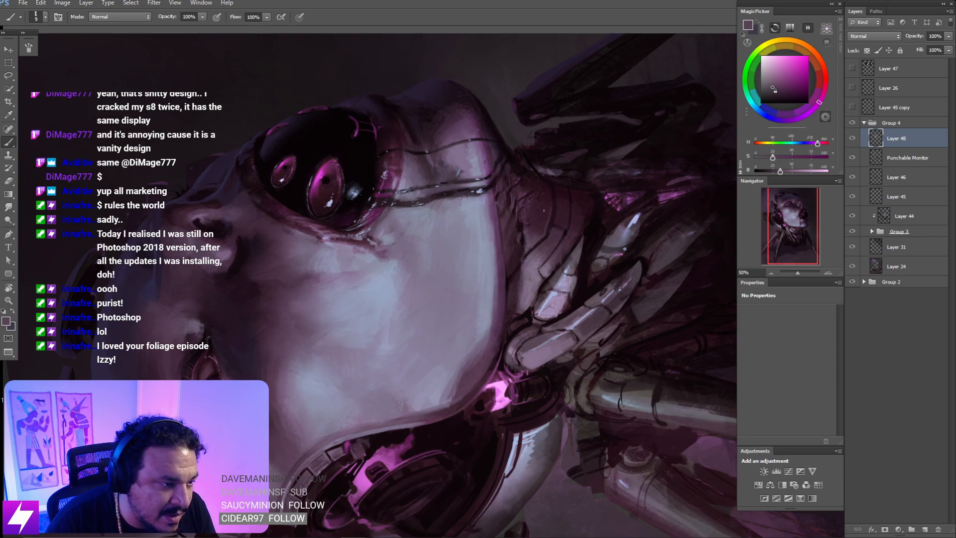
- Paint fine edges along the neck plate seams with a lighter greyish purple sampled from the plates, using a small brush
key("Escape")
left_click_drag(553, 304, 511, 203)
key("r")
left_click_drag(486, 158, 560, 234)
left_click_drag(506, 291, 521, 269)
key("b")
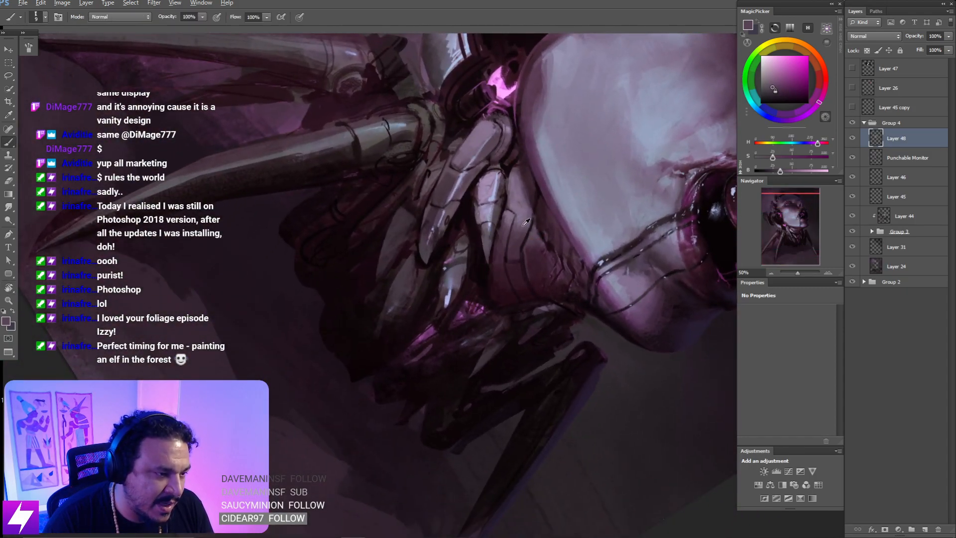
left_click(527, 222, "alt")
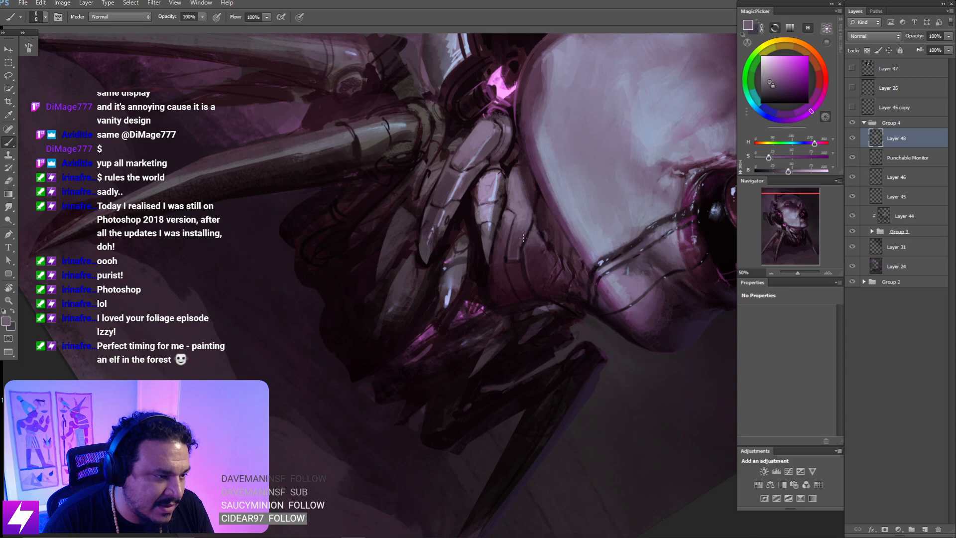
left_click_drag(510, 249, 529, 214)
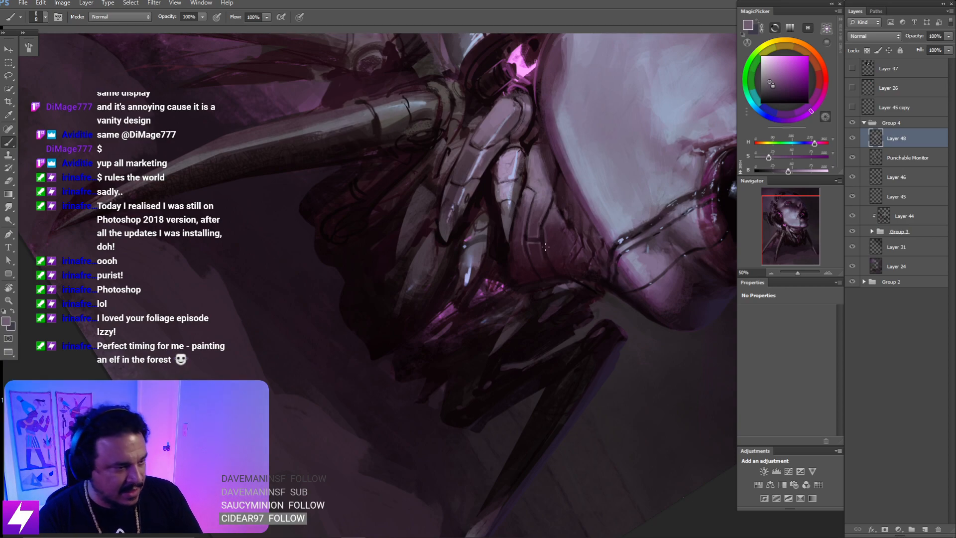
- Refine the neck right beside the jaw edge with a dark purple sampled from the neck
key("ctrl+minus")
key("ctrl+minus")
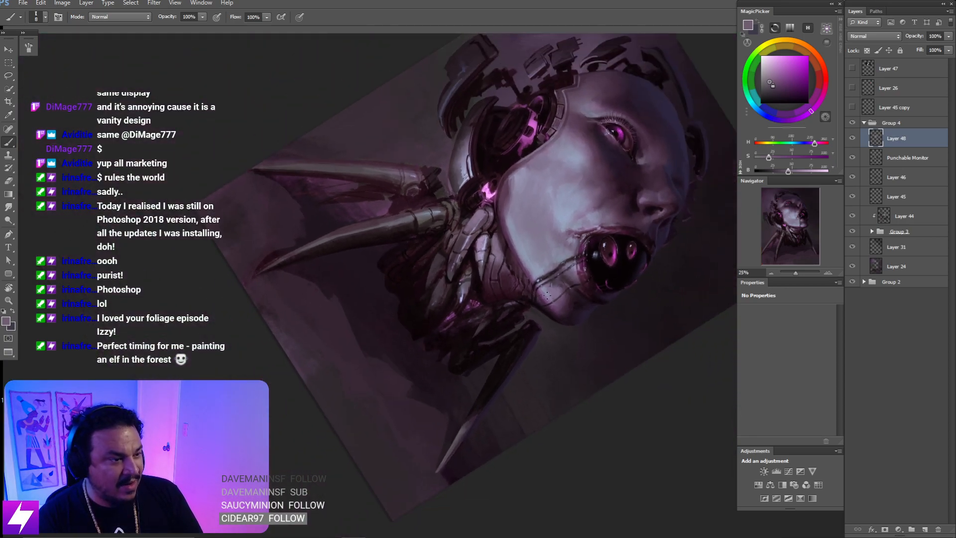
mouse_move(550, 290)
left_mouse_down()
mouse_move(527, 316)
mouse_move(521, 301)
mouse_move(512, 314)
mouse_move(533, 291)
left_mouse_up()
key("r")
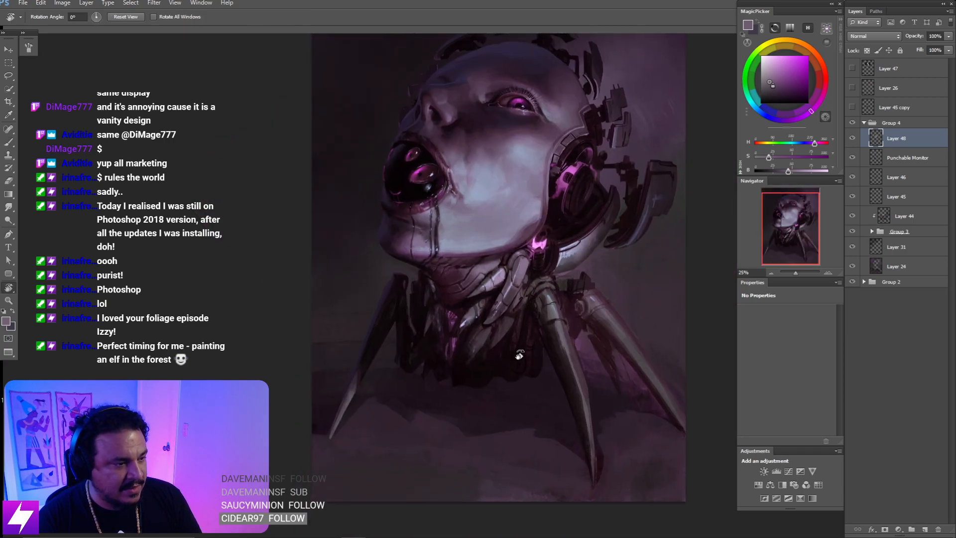
left_click_drag(520, 353, 536, 283)
key("ctrl+plus")
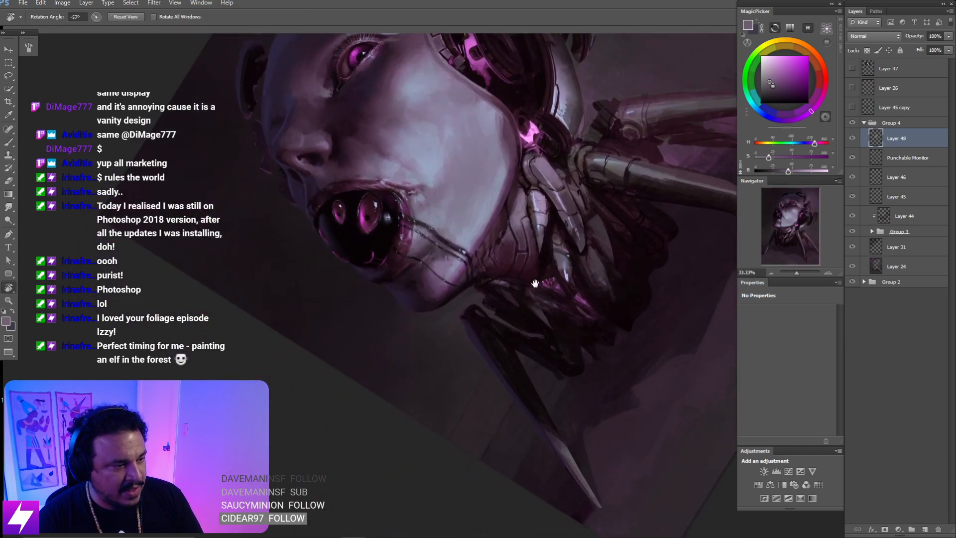
key("ctrl+plus")
mouse_move(525, 216)
left_mouse_down()
mouse_move(534, 230)
mouse_move(503, 214)
left_mouse_up()
key("b")
left_click(506, 243, "alt")
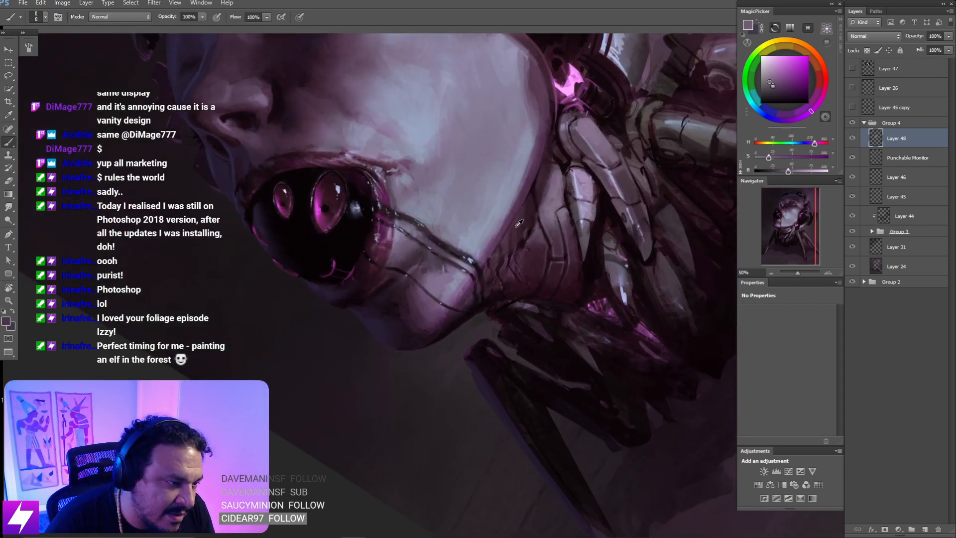
- Hide and reshow Layer 48 to compare the neck with and without the new paint
key("r")
mouse_move(575, 210)
left_mouse_down()
mouse_move(546, 230)
mouse_move(521, 222)
left_mouse_up()
left_click(853, 138)
left_click(853, 137)
key("b")
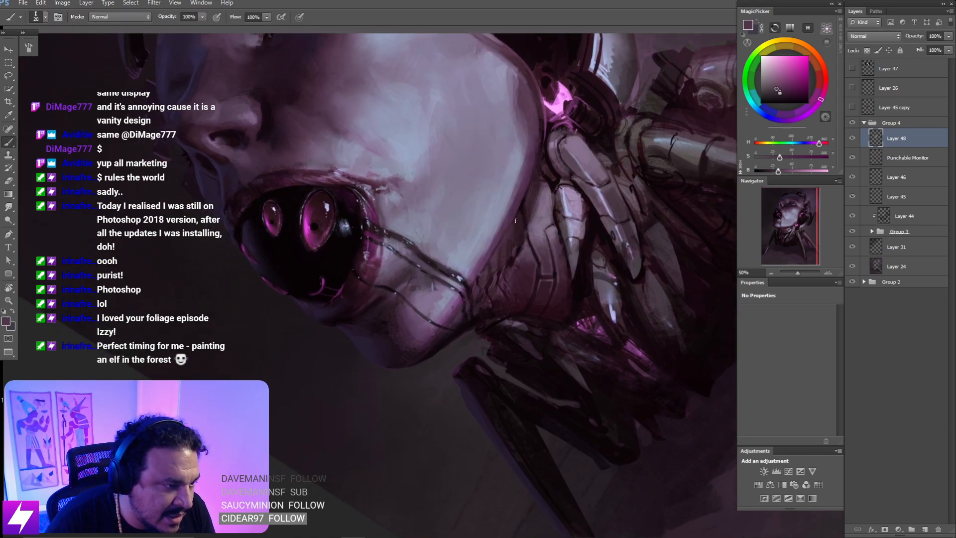
- Lasso a narrow strip of neck along the jaw edge, paint and smudge inside it, and clear the selection
key("l")
left_click_drag(534, 199, 535, 198)
key("b")
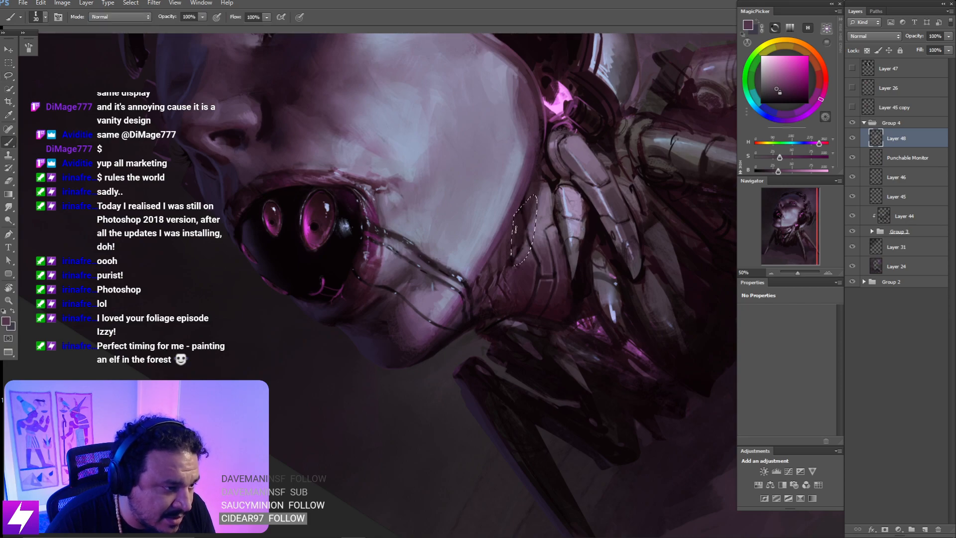
key("r")
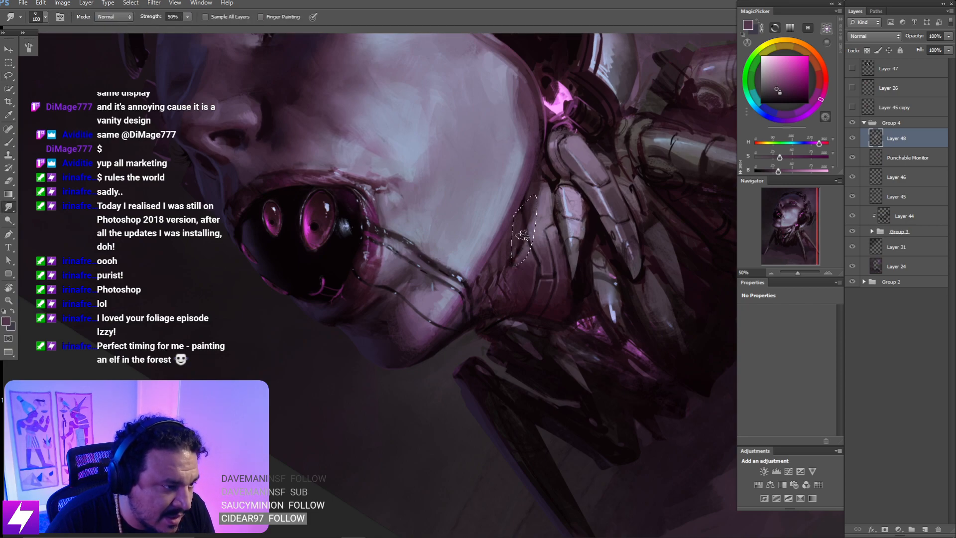
key("[")
key("Escape")
key("ctrl+minus")
left_click_drag(485, 305, 393, 318)
key("l")
key("ctrl+d")
- Paint thin dark creases on the neck along the jaw with sampled near-black tones and a small brush
key("ctrl+plus")
left_click_drag(522, 264, 439, 304)
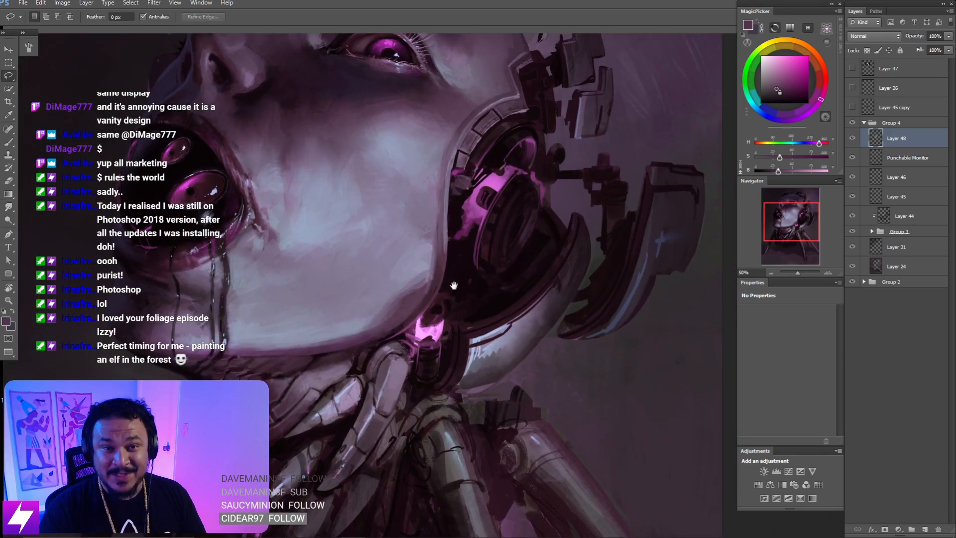
mouse_move(406, 339)
left_mouse_down()
mouse_move(422, 311)
mouse_move(497, 274)
left_mouse_up()
mouse_move(418, 299)
left_mouse_down()
mouse_move(487, 297)
mouse_move(471, 305)
mouse_move(478, 292)
mouse_move(490, 310)
left_mouse_up()
key("r")
key("b")
left_click(472, 288, "alt")
key("bracketleft")
key("bracketleft")
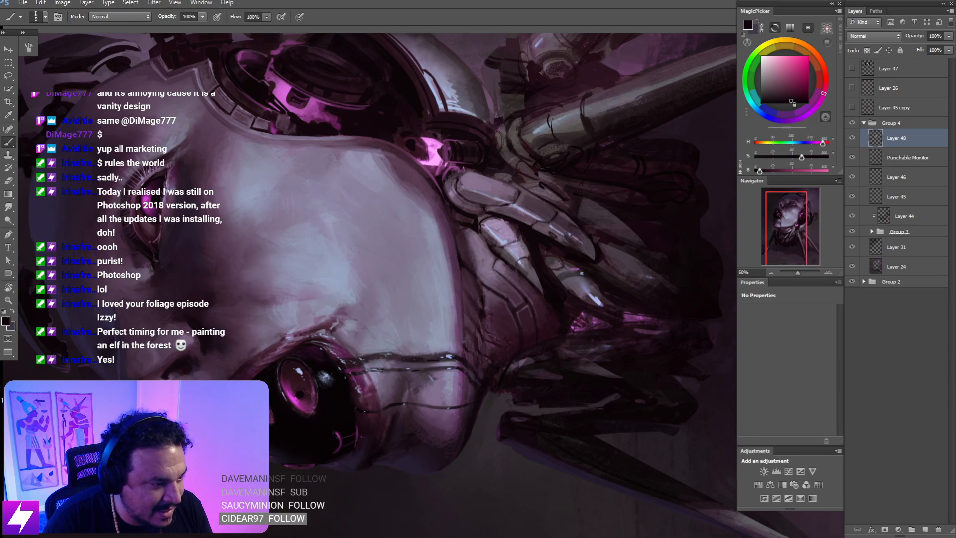
left_click_drag(482, 337, 476, 326)
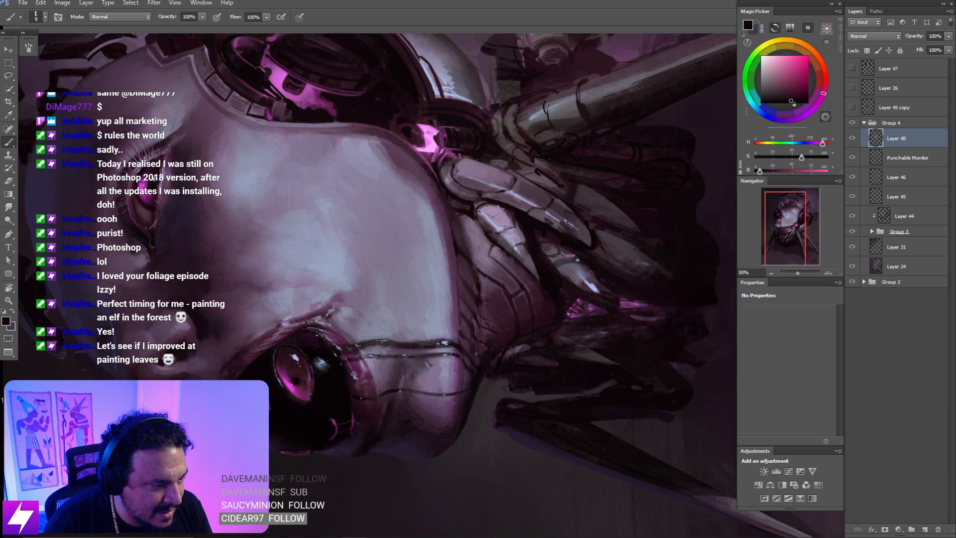
left_click(476, 353, "alt")
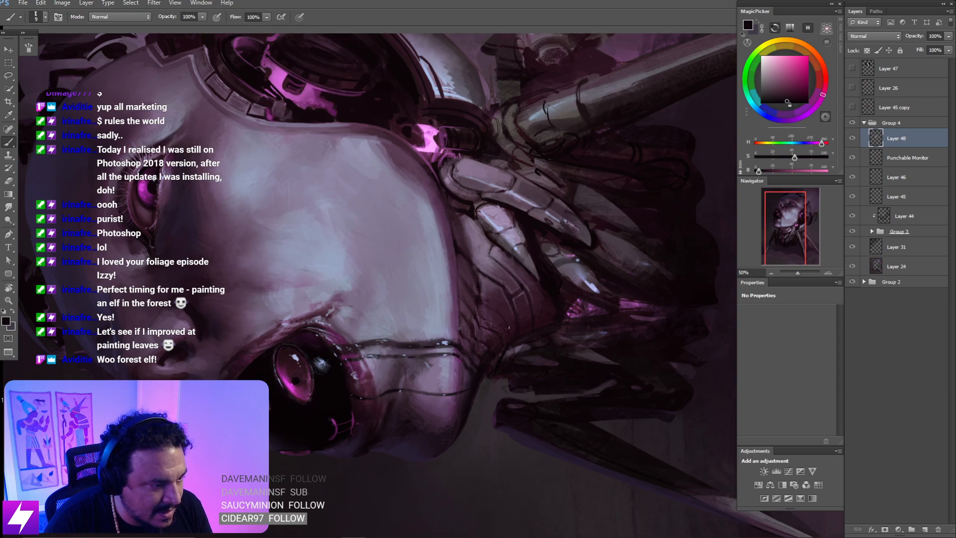
- Mirror the canvas view, sample a dark purple from the painting and enlarge the brush to 25
key("Escape")
key("ctrl+minus")
key("ctrl+minus")
key("ctrl+minus")
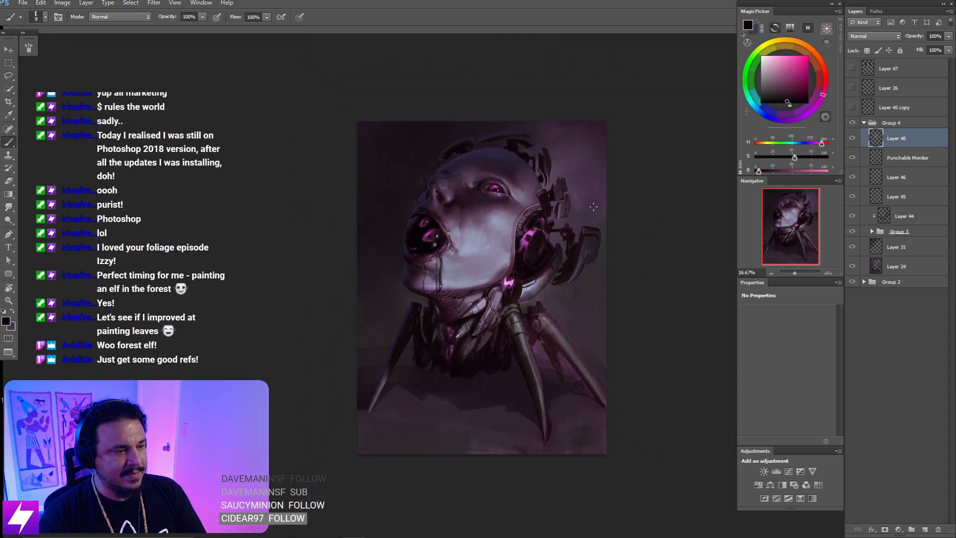
key("ctrl+shift+h")
key("ctrl+plus")
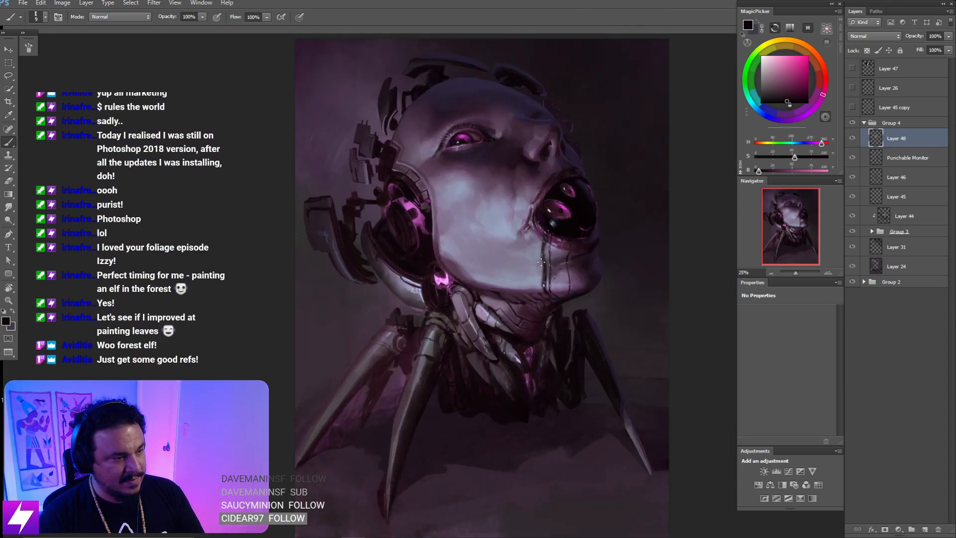
left_click_drag(529, 220, 531, 245)
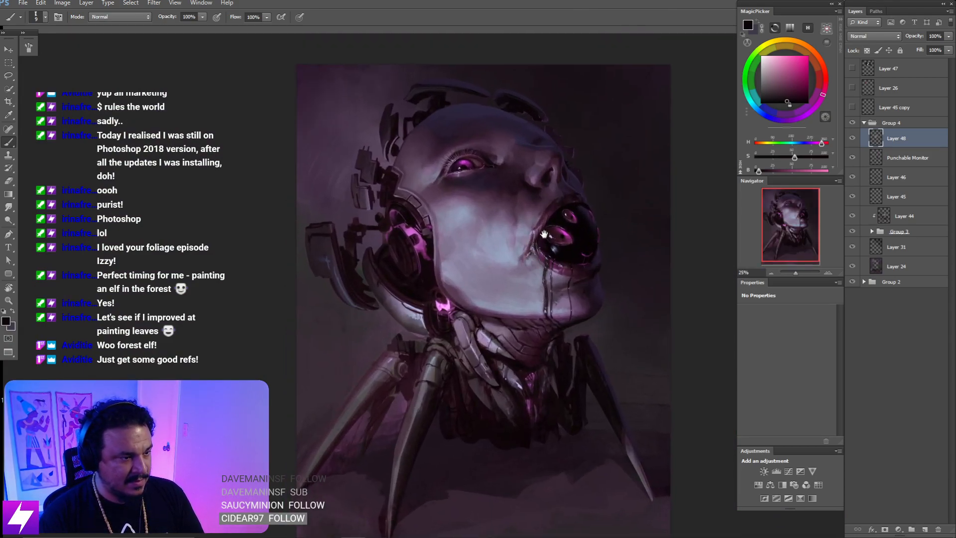
key("r")
mouse_move(552, 194)
left_mouse_down()
mouse_move(570, 181)
mouse_move(602, 260)
mouse_move(595, 219)
left_mouse_up()
key("b")
left_click(500, 242, "alt")
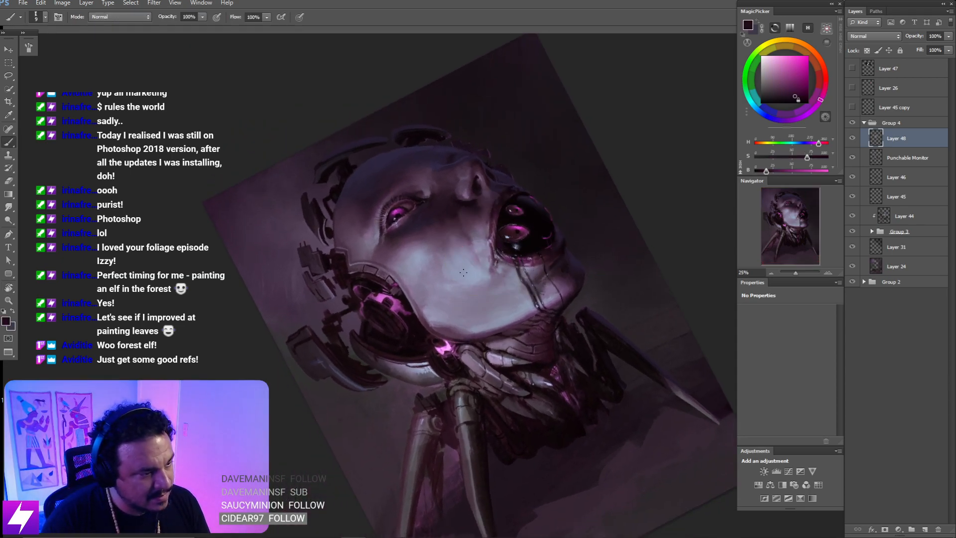
key("bracketright")
key("bracketright")
key("bracketright")
key("bracketright")
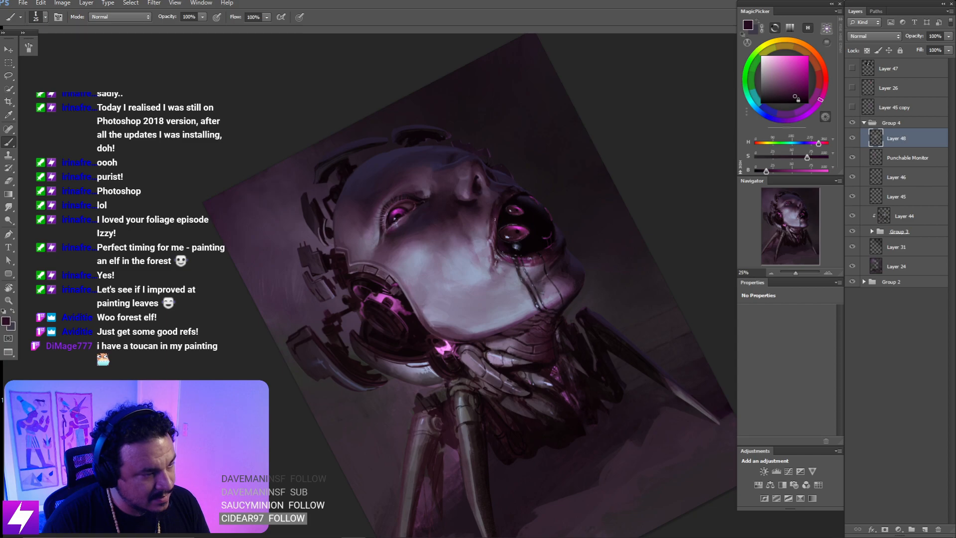
- Add a new layer above Layer 48 and draw an angular panel line in straight segments from beside the mouth across the cheek
left_click_drag(505, 296, 489, 231)
key("ctrl+shift+alt+n")
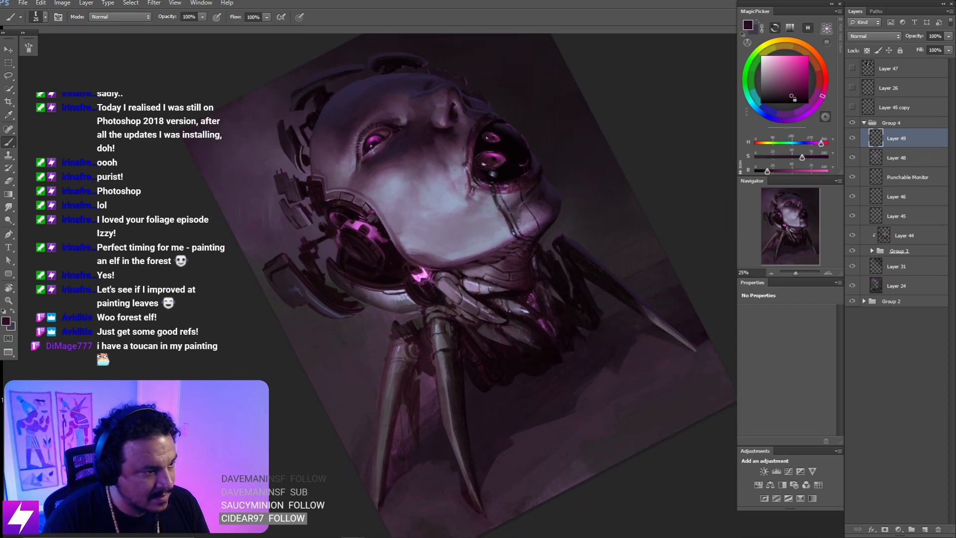
key("ctrl+z")
left_click(427, 225, "shift")
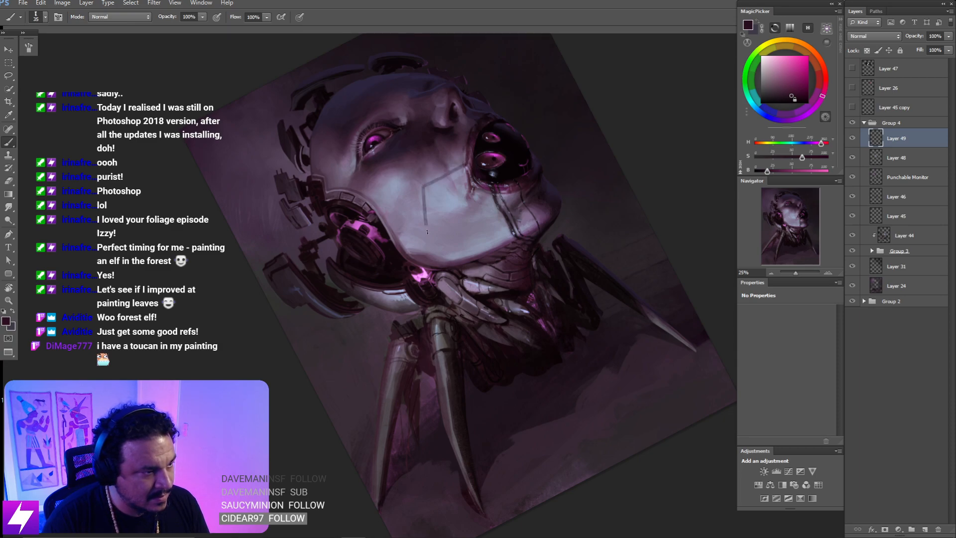
left_click(461, 245, "shift")
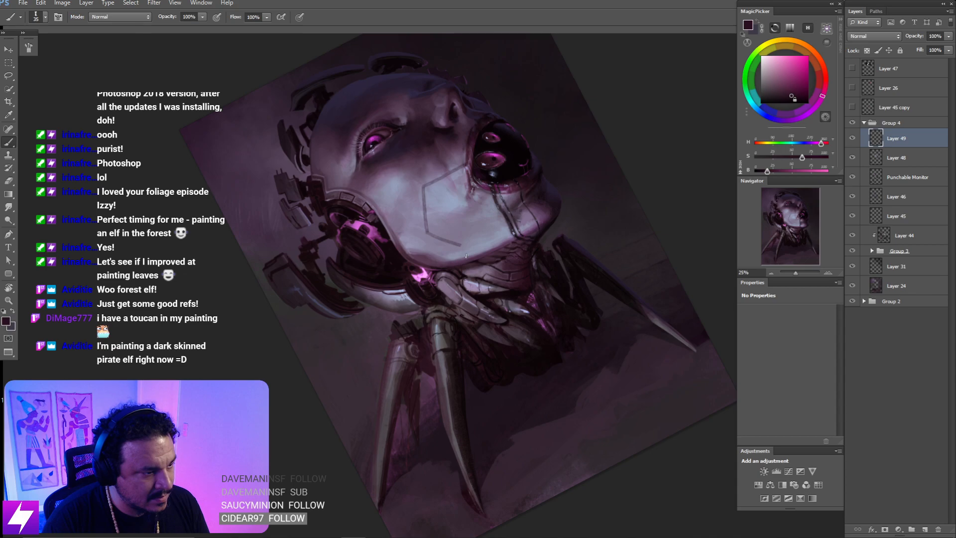
- Extend the cheek panel line with a straight segment from its upper corner towards the eye at brush size 20
key("ctrl+0")
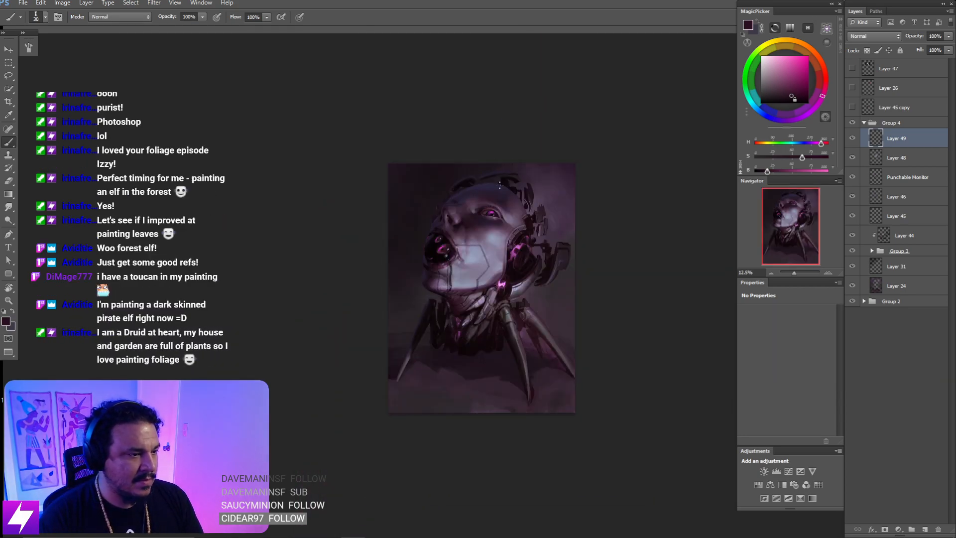
key("ctrl+plus")
key("ctrl+plus")
left_click_drag(544, 162, 495, 186)
key("r")
scroll(494, 186, "up", 1)
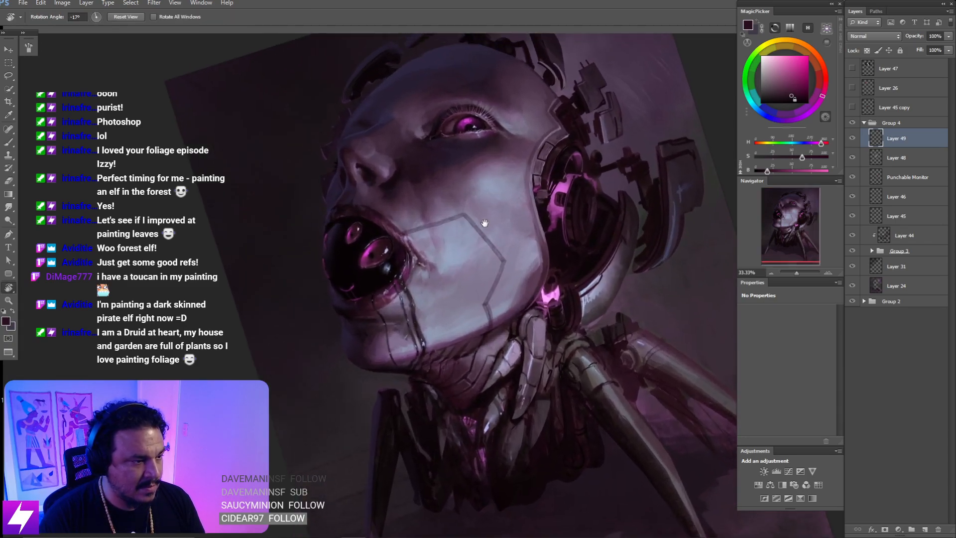
key("b")
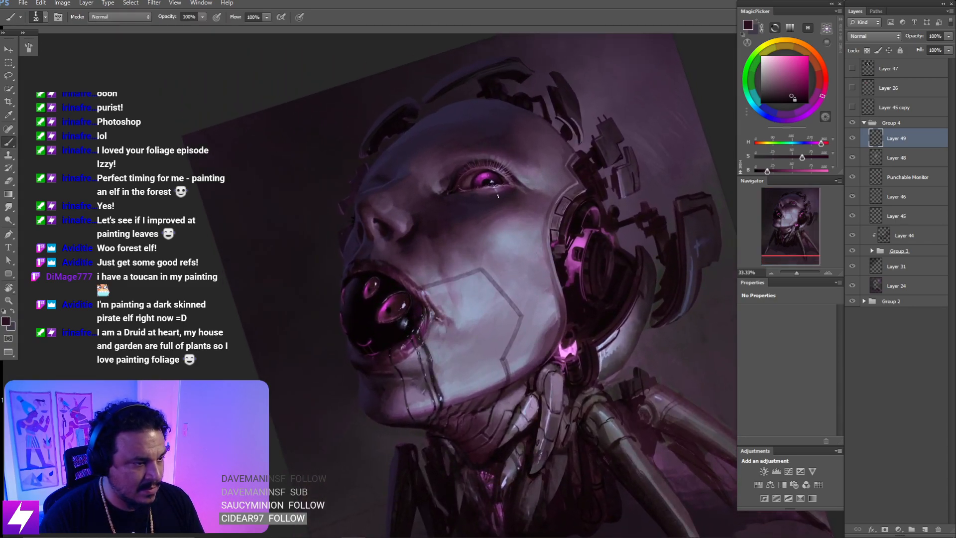
left_click_drag(481, 243, 481, 267)
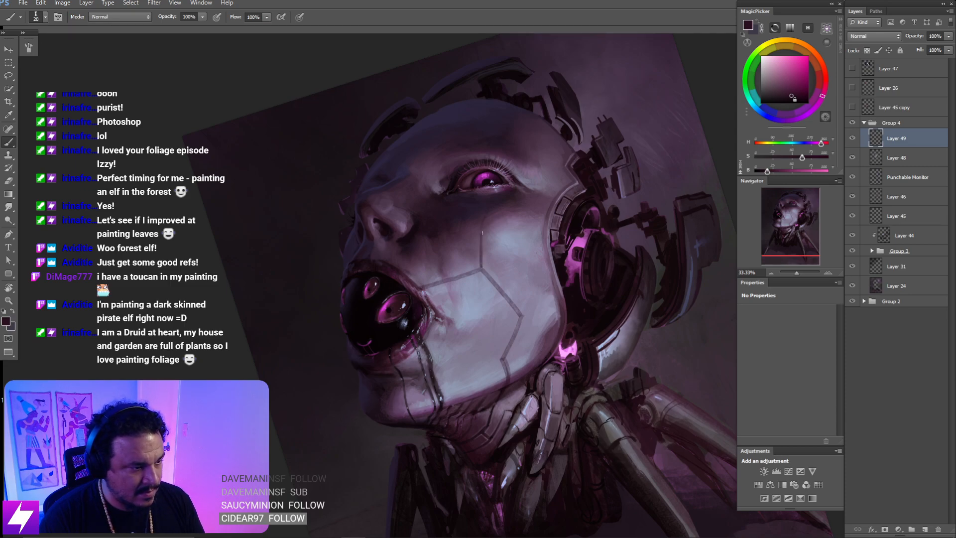
scroll(505, 207, "up", 2)
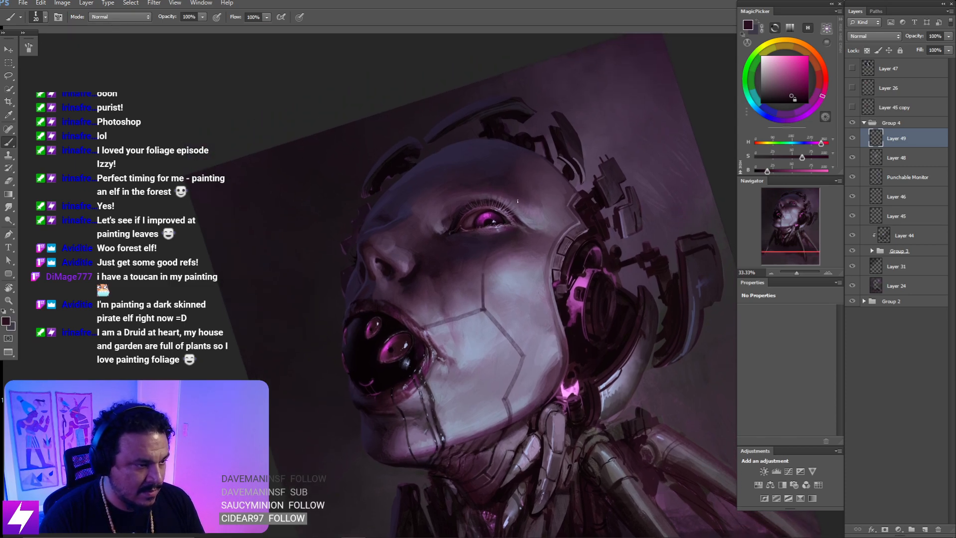
- Sample a near-black tone beside the forehead, reset the canvas rotation to 0° and mirror the canvas view
left_click(549, 155, "alt")
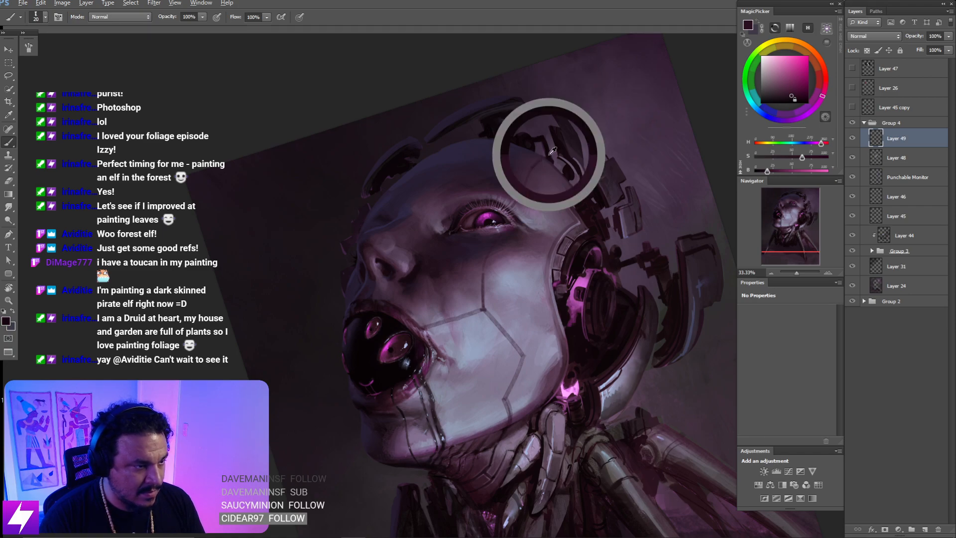
key("ctrl+minus")
key("ctrl+minus")
key("r")
left_click_drag(492, 310, 518, 294)
key("Escape")
key("ctrl+plus")
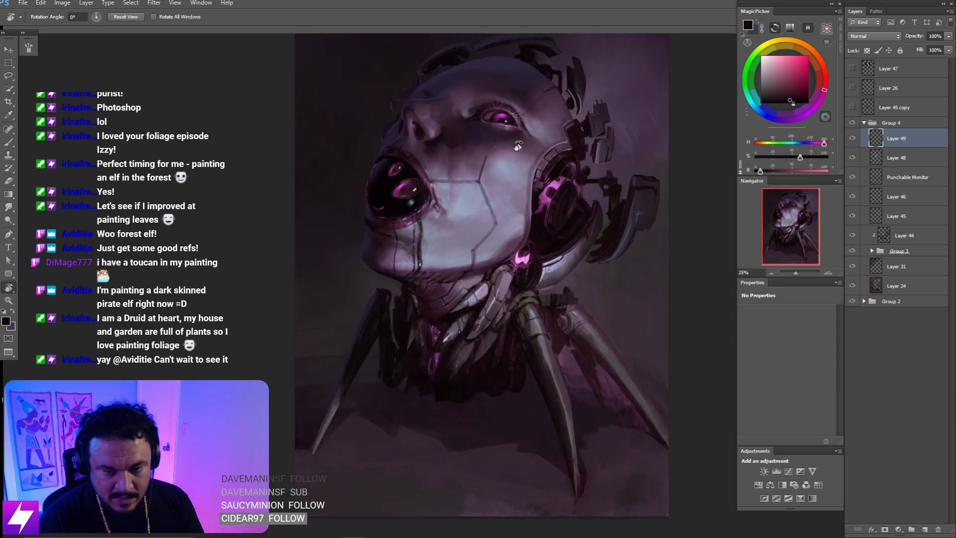
key("ctrl+shift+h")
left_click_drag(474, 241, 496, 305)
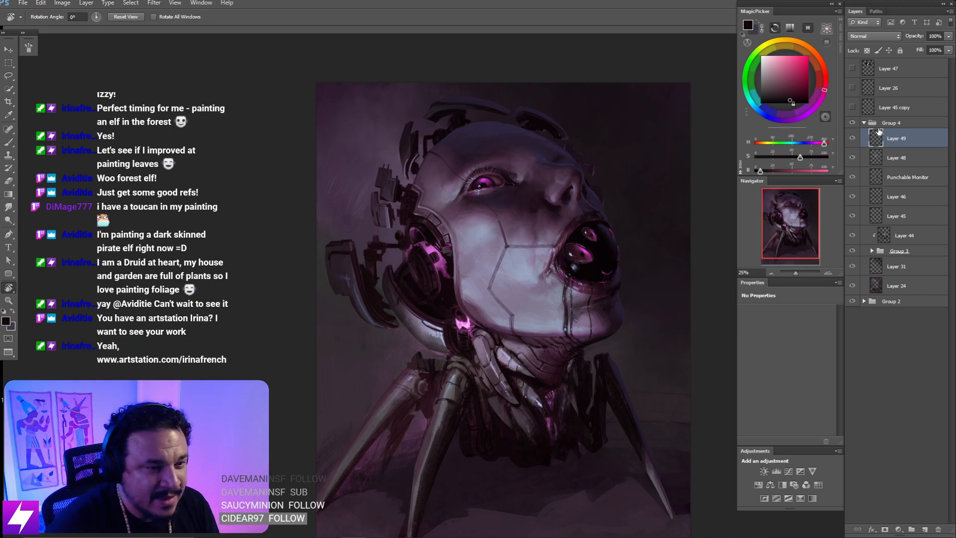
- Toggle Layer 49's visibility to compare the face with and without the cheek panel lines
left_click(853, 139)
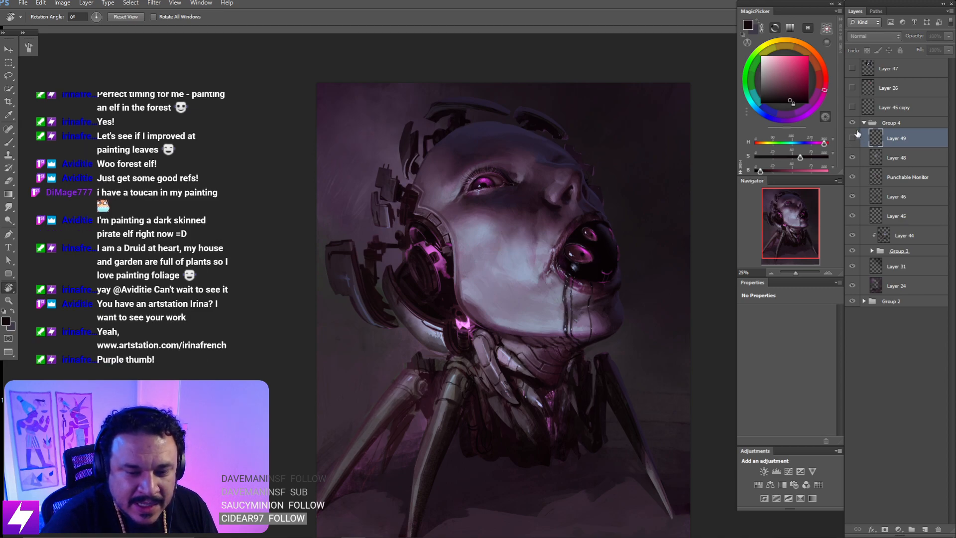
left_click(853, 139)
left_click(853, 140)
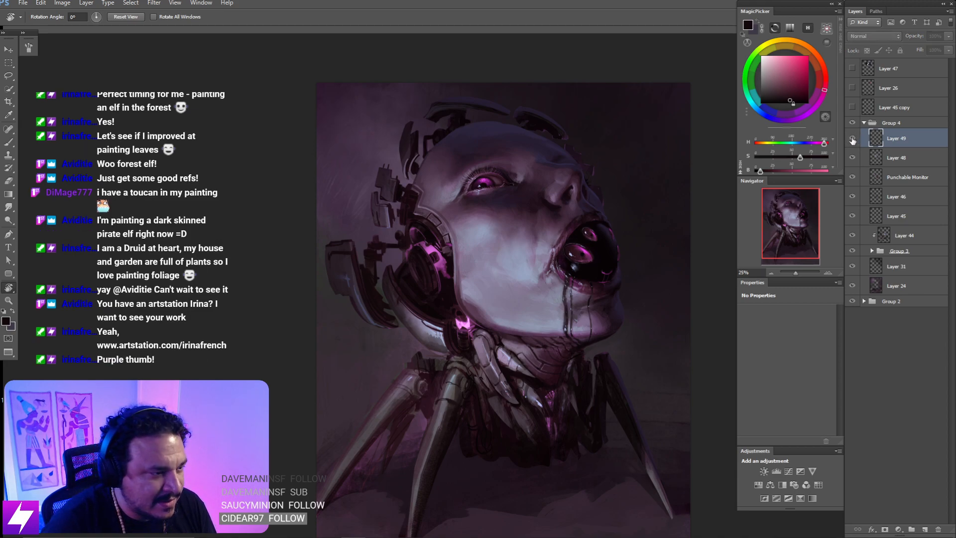
left_click(853, 140)
left_click(851, 141)
left_click(851, 141)
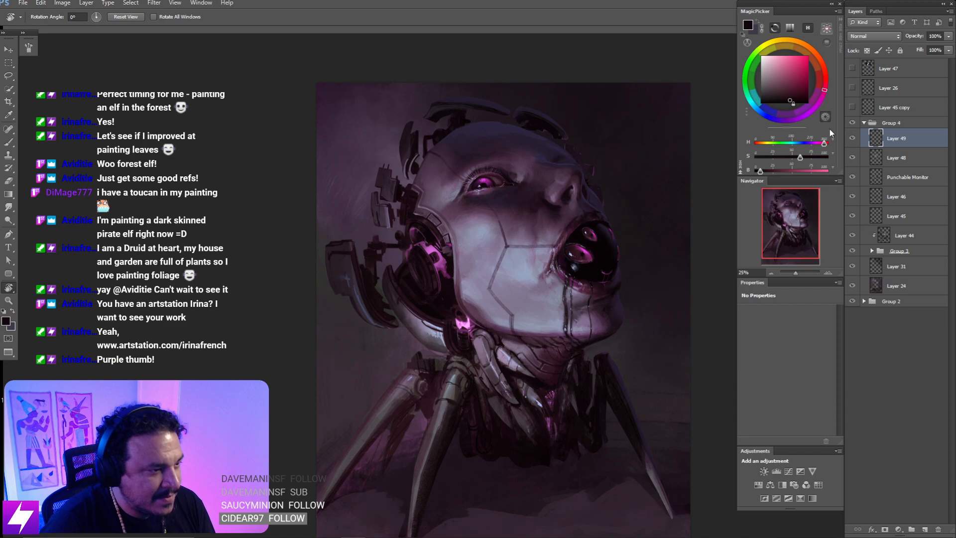
- Select the panel-line segment beside the mouth on Layer 49 and rotate it so its mouth end sits lower
key("ctrl+minus")
key("ctrl+minus")
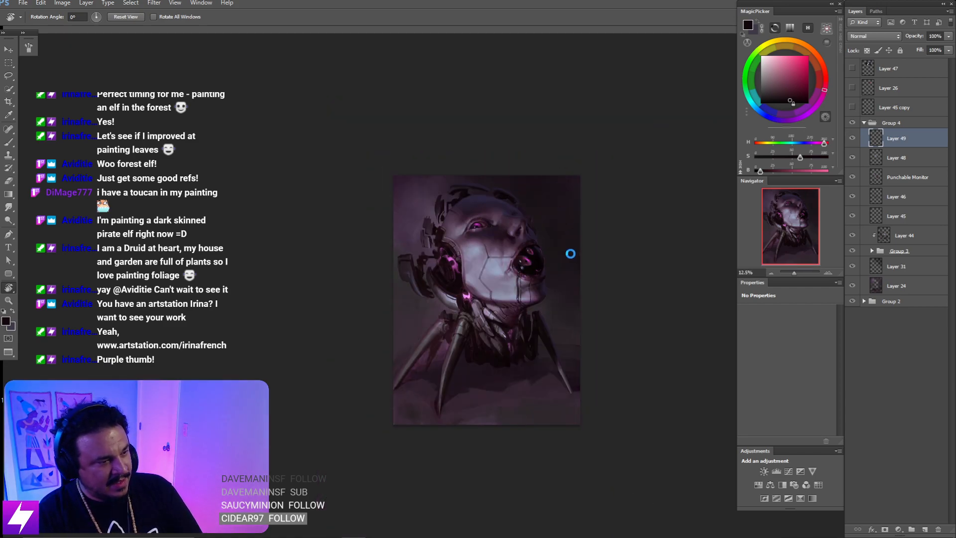
key("ctrl+plus")
left_click_drag(550, 189, 551, 209)
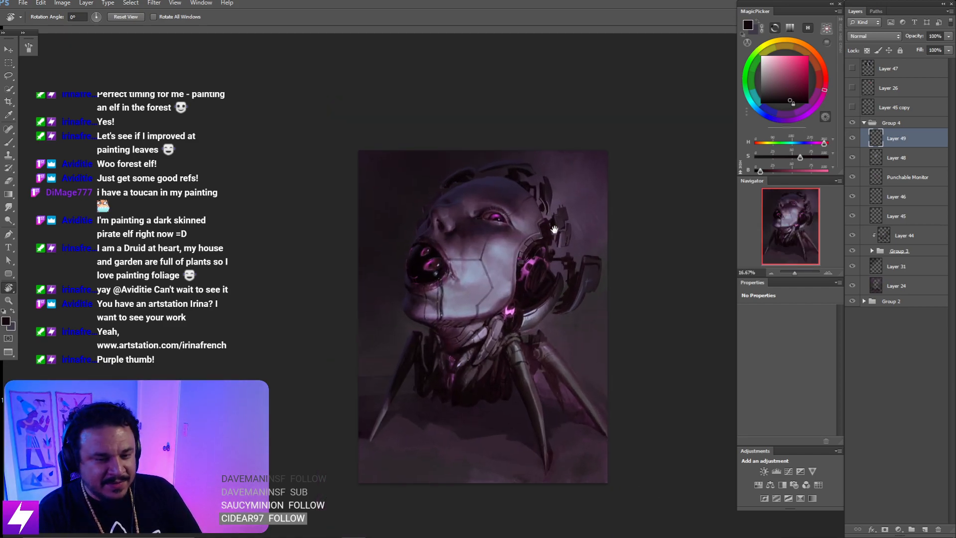
key("ctrl+plus")
key("ctrl+plus")
left_click_drag(475, 253, 490, 254)
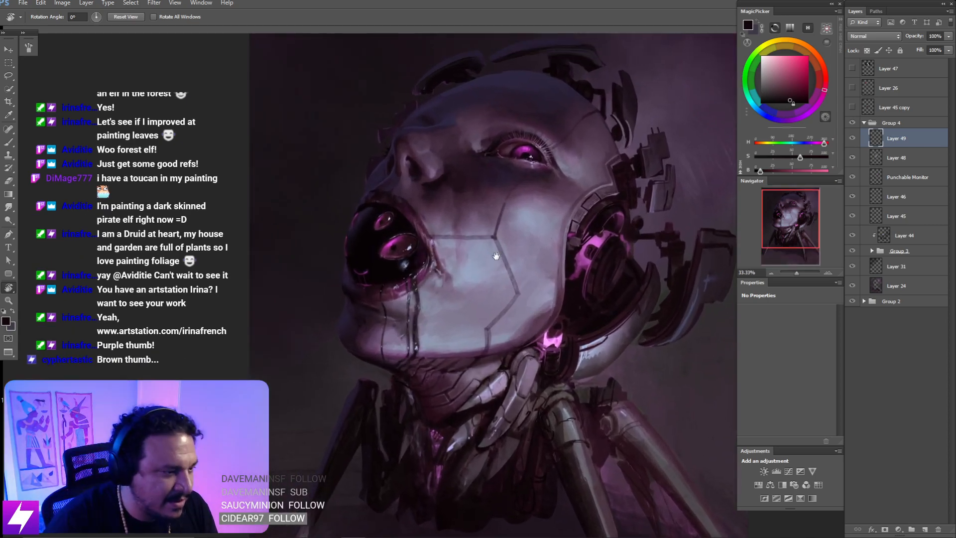
key("l")
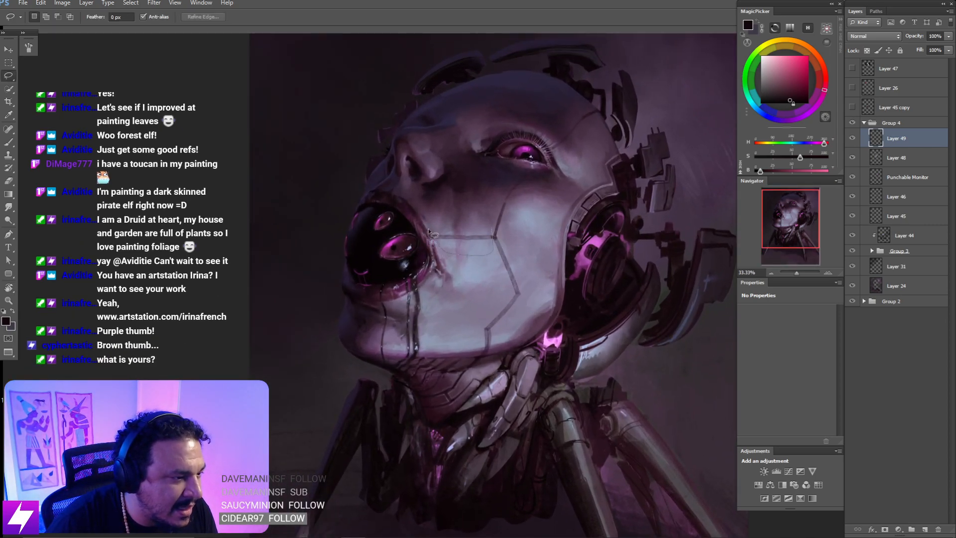
key("ctrl+t")
left_click_drag(430, 251, 432, 266)
key("Return")
key("ctrl+d")
key("e")
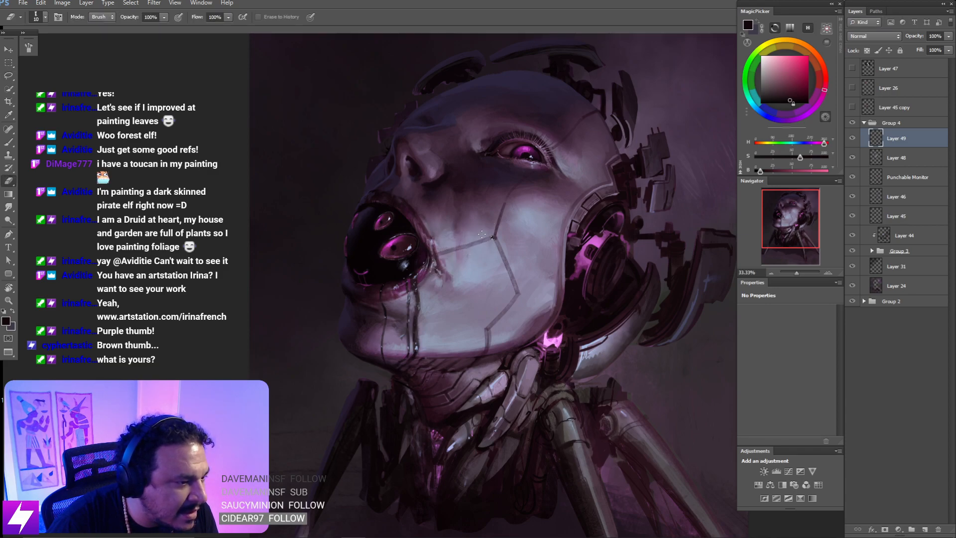
key("bracketright")
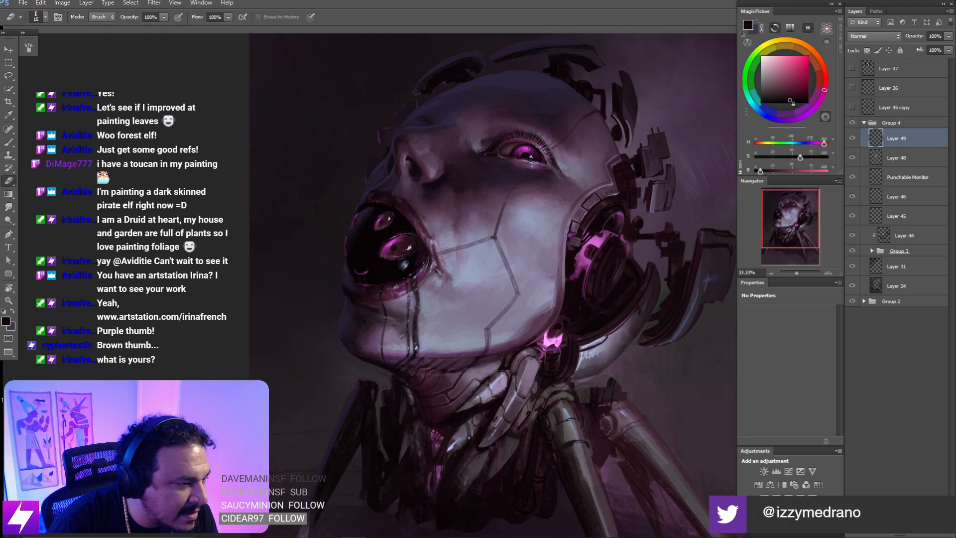
- Try a short second panel line on the cheek, parallel to the segment beside the mouth, at brush size 20
key("ctrl+minus")
key("ctrl+minus")
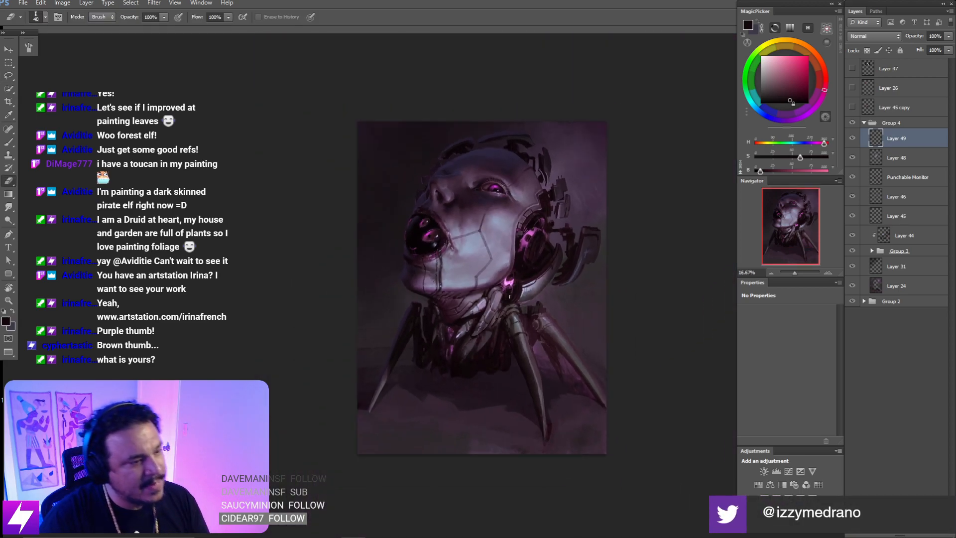
key("r")
left_click_drag(472, 356, 532, 325)
key("Escape")
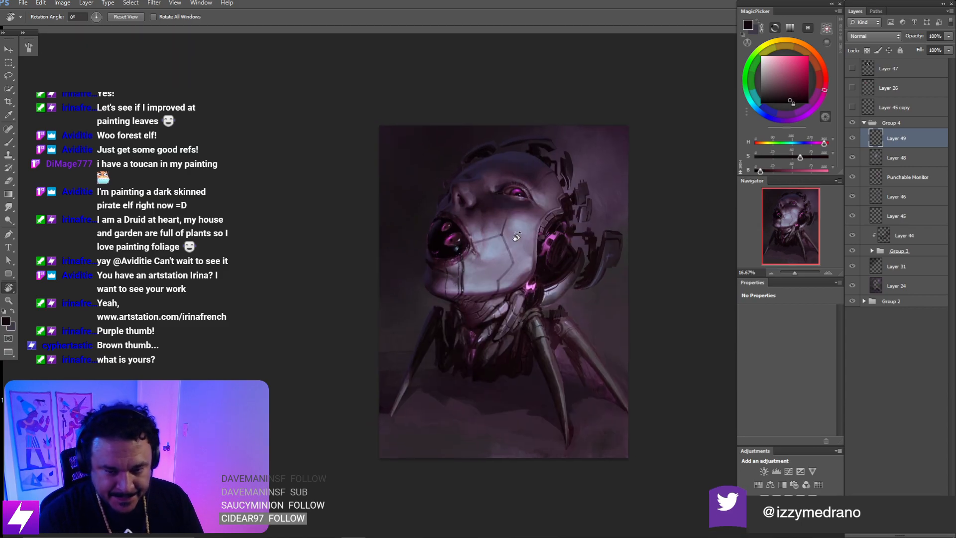
key("b")
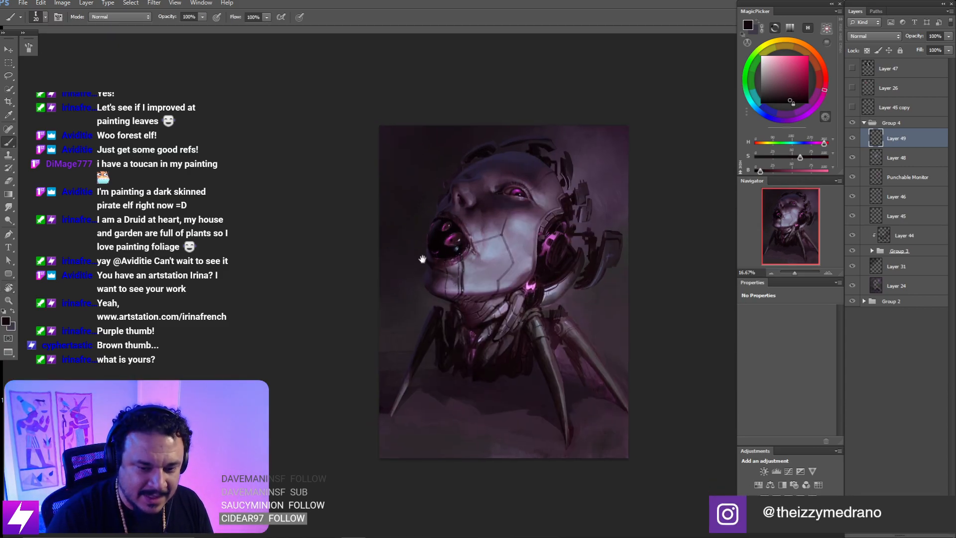
mouse_move(422, 258)
left_mouse_down()
mouse_move(366, 269)
mouse_move(423, 261)
left_mouse_up()
key("ctrl+plus")
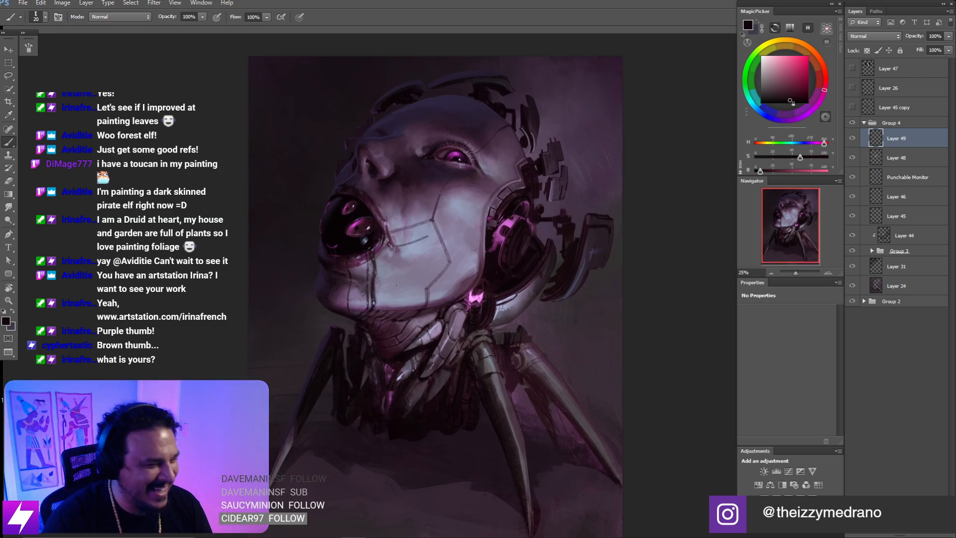
left_click_drag(432, 276, 406, 285)
left_click_drag(481, 256, 476, 255)
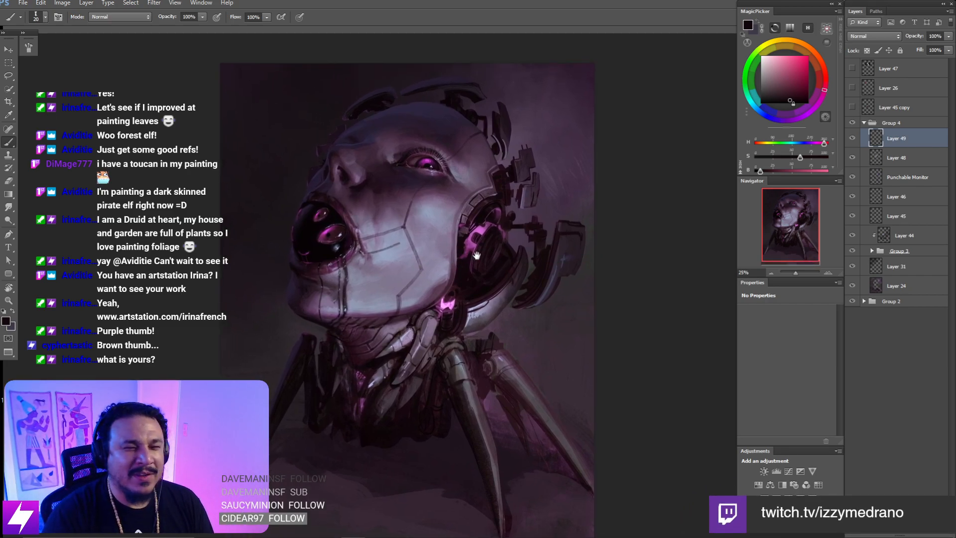
key("ctrl+plus")
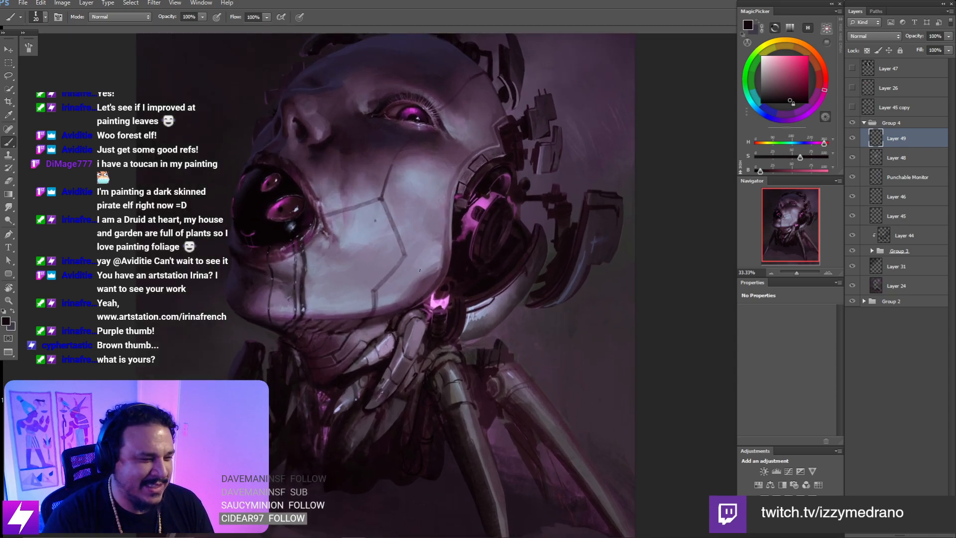
left_click_drag(405, 254, 414, 308)
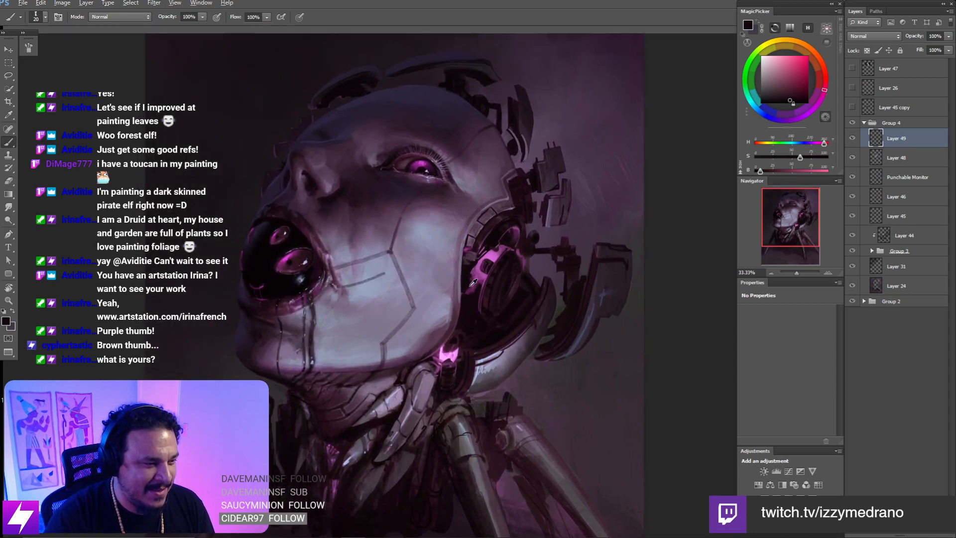
left_click_drag(478, 316, 469, 342)
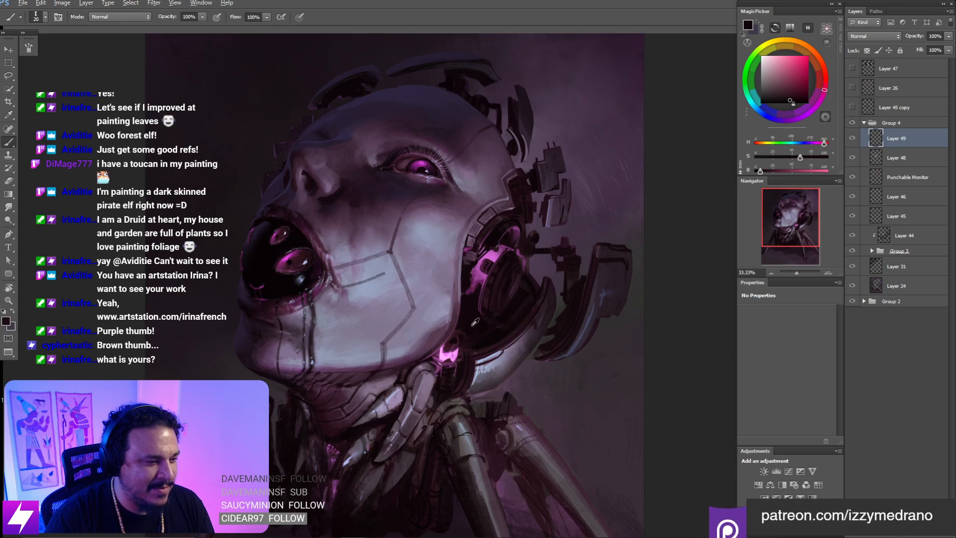
left_click_drag(415, 315, 423, 312)
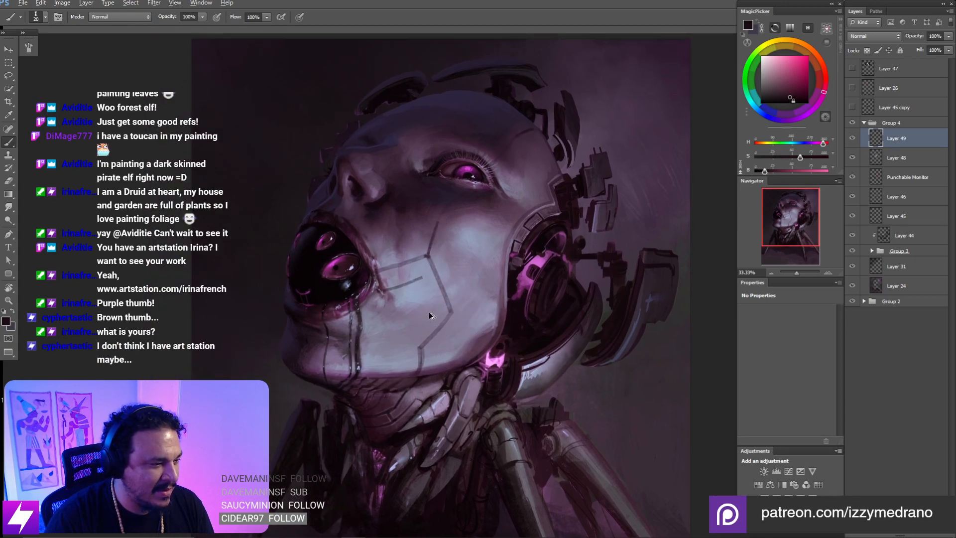
- Lasso the short parallel line on the cheek, delete it and deselect
key("e")
key("l")
mouse_move(424, 273)
left_mouse_down()
mouse_move(423, 306)
mouse_move(424, 272)
left_mouse_up()
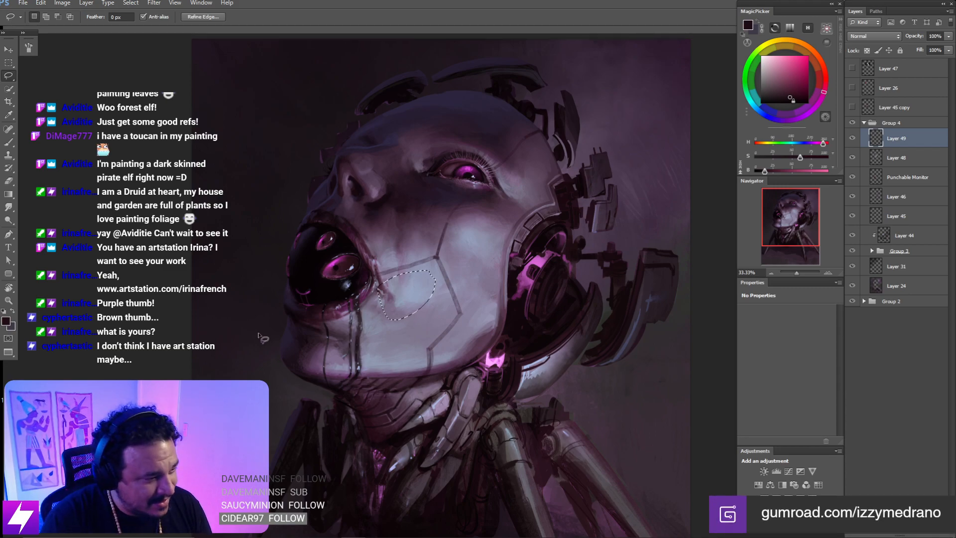
key("ctrl+d")
left_click_drag(455, 316, 442, 315)
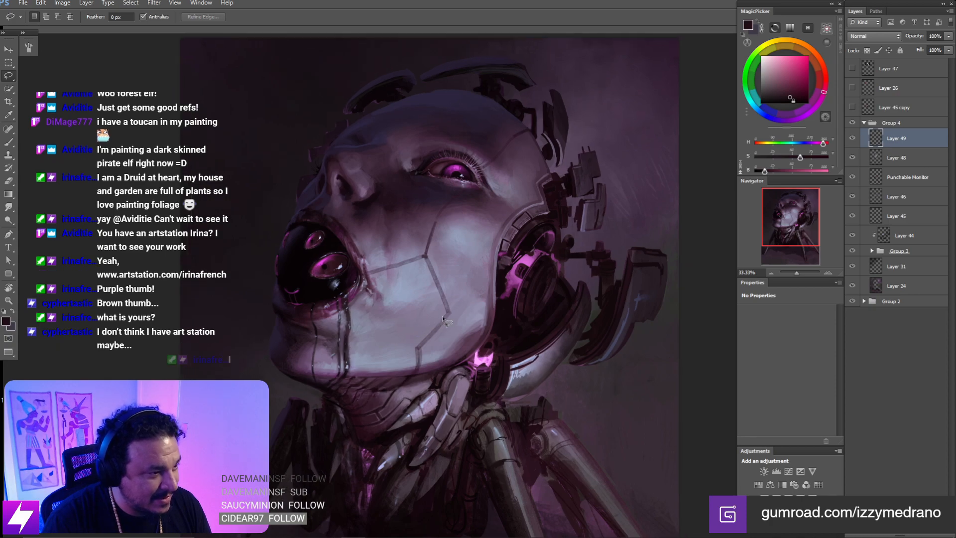
- Switch to the 83 px brush preset and check the whole painting in normal and mirrored view
key("b")
right_click(397, 307)
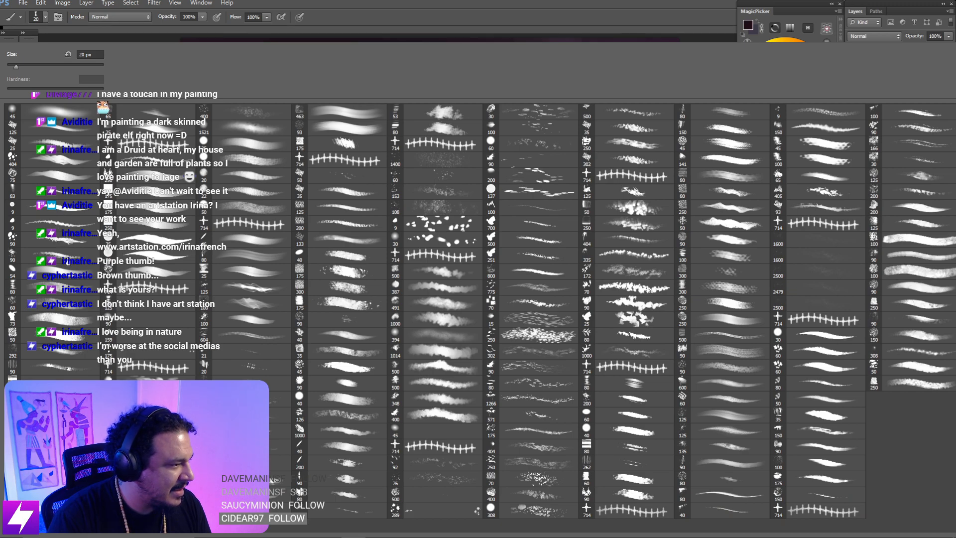
double_click(62, 191)
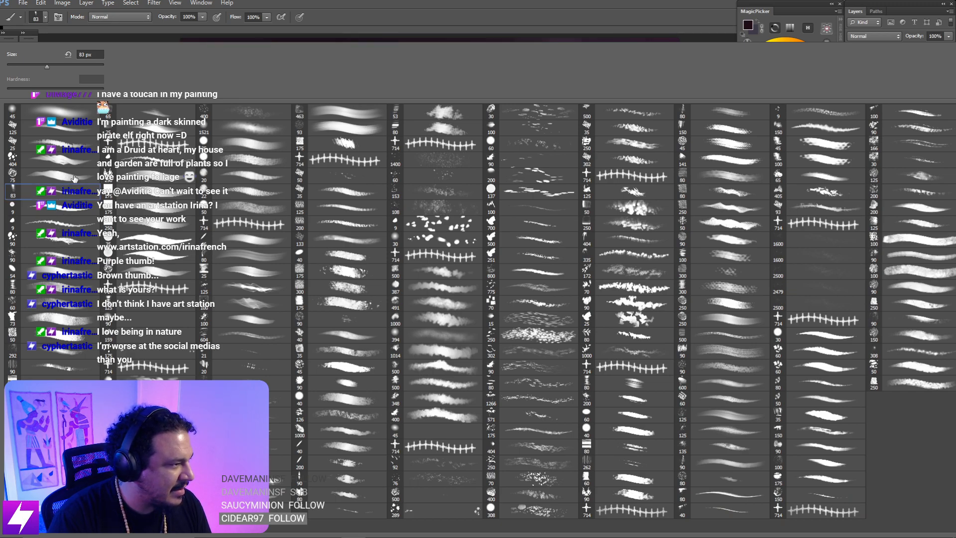
key("ctrl+minus")
key("ctrl+shift+h")
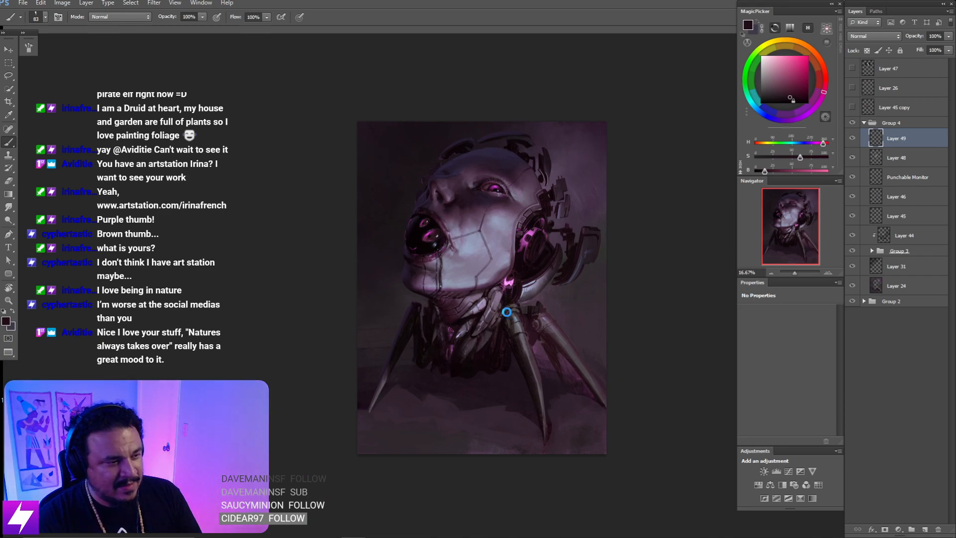
key("ctrl+plus")
key("ctrl+plus")
key("ctrl+shift+h")
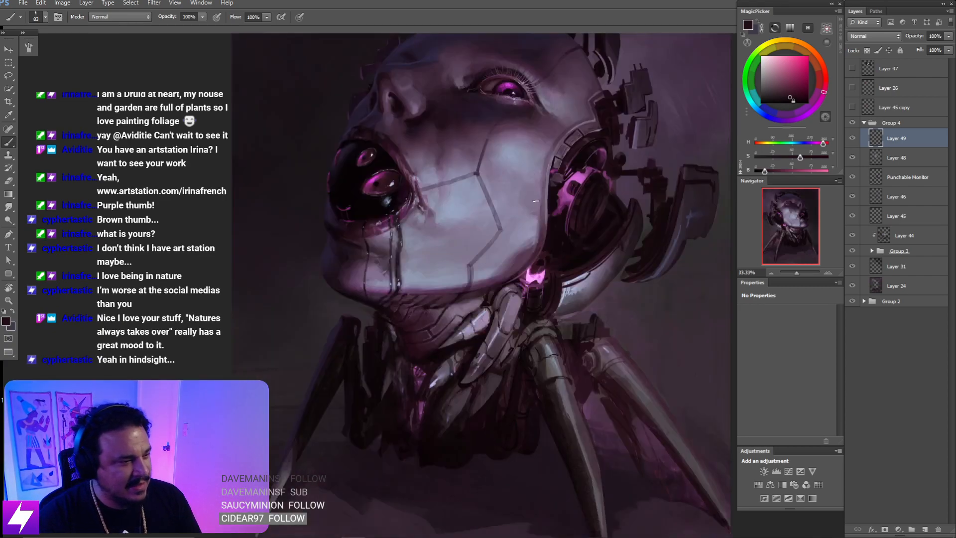
- Sample a muted purple from the cheek panel line's upper corner and paint along the segment below it at brush size 45
key("ctrl+shift+h")
left_click_drag(519, 205, 515, 241)
key("ctrl+plus")
left_click_drag(505, 209, 525, 236)
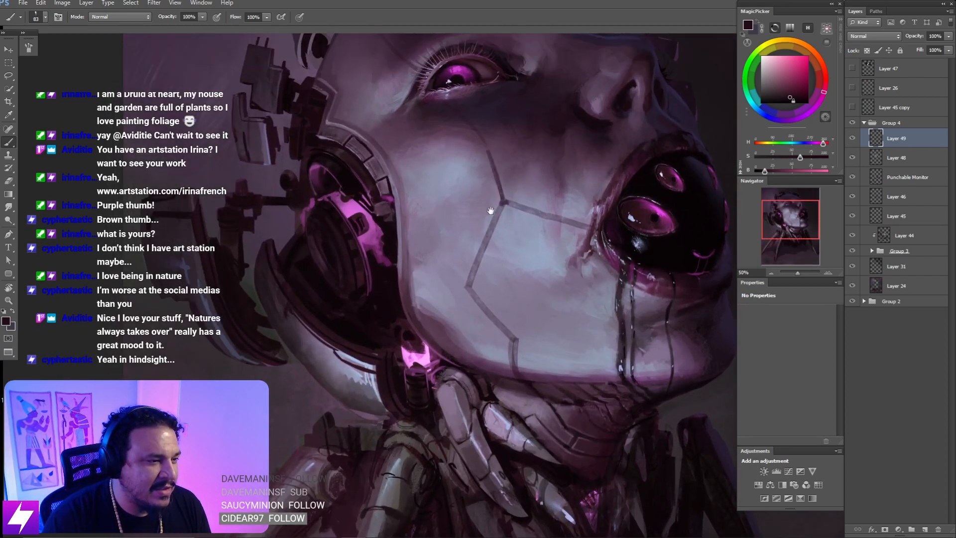
left_click(504, 201, "alt")
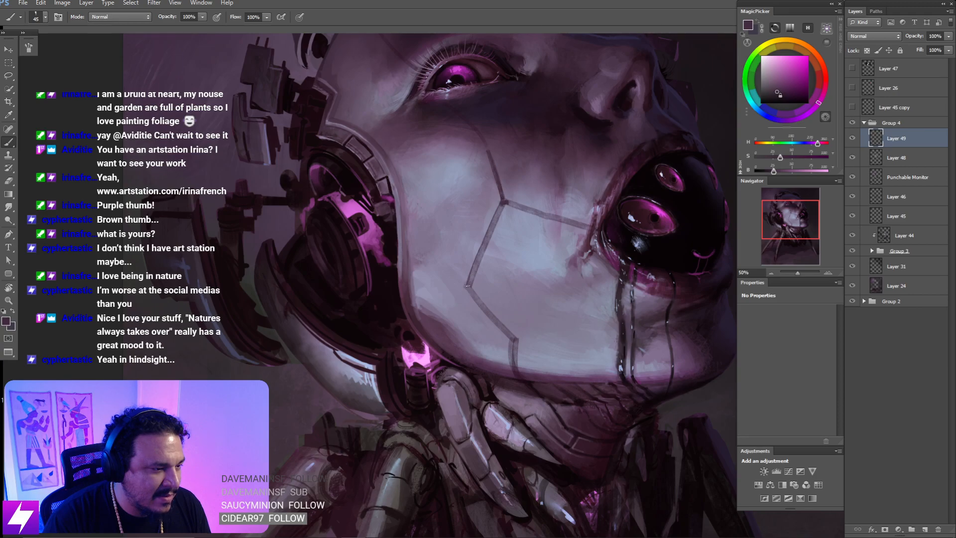
- Rotate the canvas and paint over the cheek panel line's lower segments down to the jaw at brush size 50
key("r")
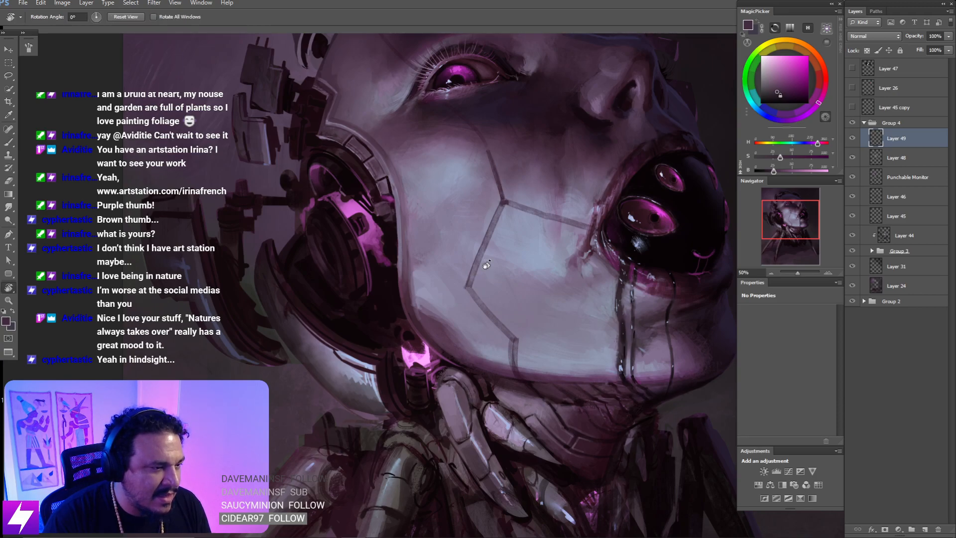
left_click_drag(482, 262, 519, 234)
mouse_move(462, 299)
left_mouse_down()
mouse_move(496, 249)
mouse_move(502, 270)
left_mouse_up()
mouse_move(507, 227)
left_mouse_down()
mouse_move(498, 289)
mouse_move(547, 246)
mouse_move(513, 274)
mouse_move(511, 290)
left_mouse_up()
key("r")
key("e")
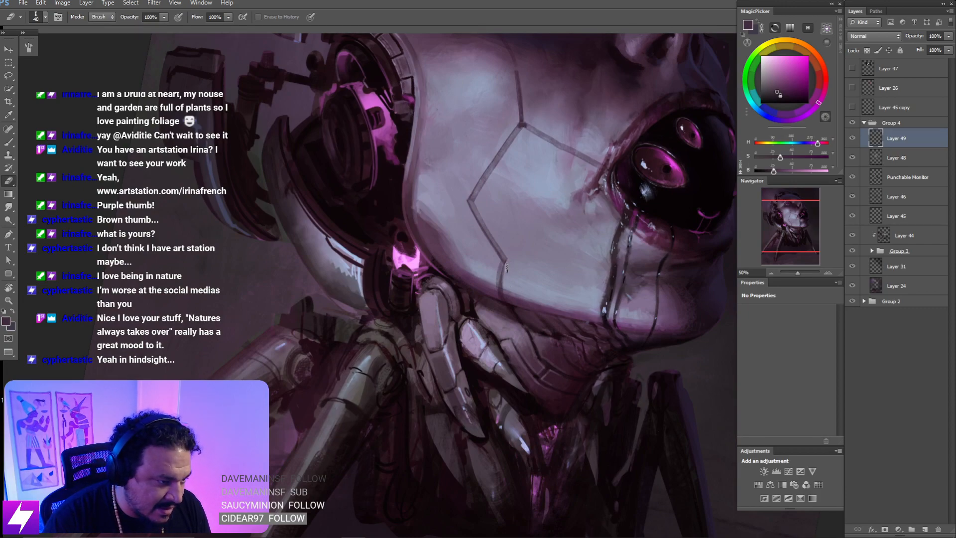
key("b")
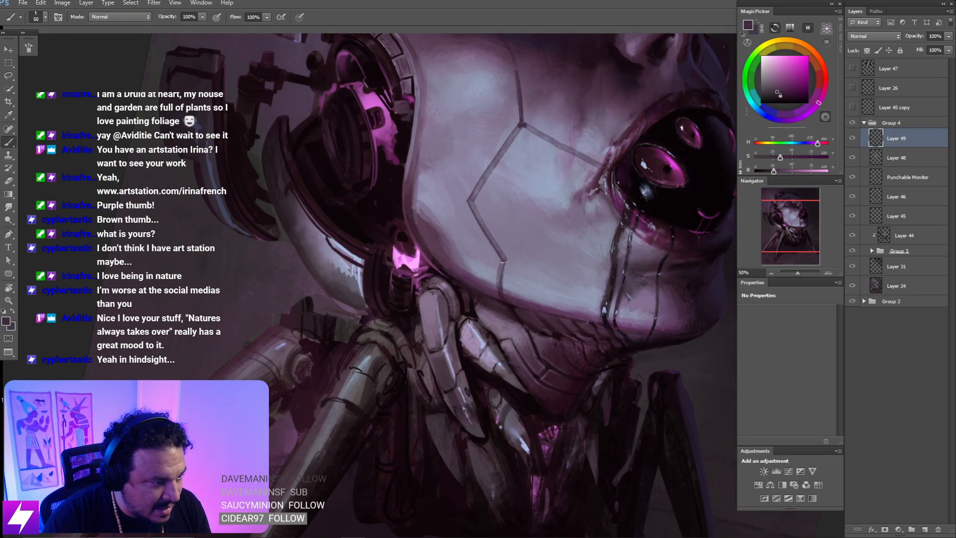
left_click_drag(502, 277, 504, 263)
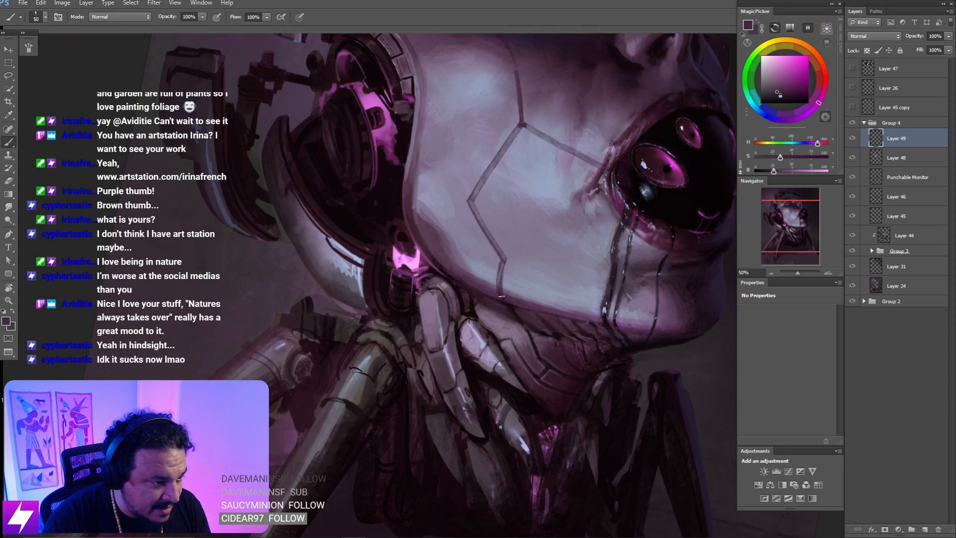
- Sample a near-black tone from the shadow beside the nose for the brush at size 70
key("ctrl+minus")
left_click_drag(550, 220, 533, 270)
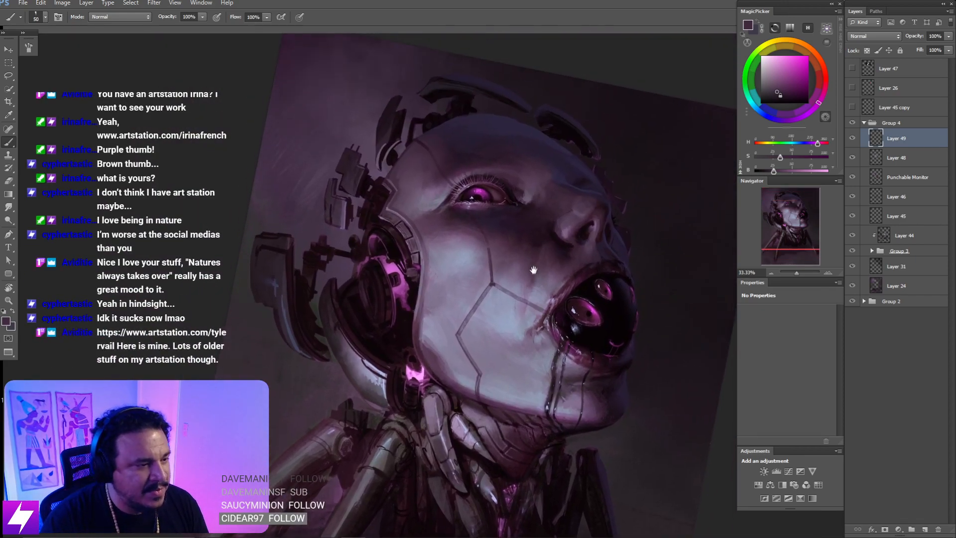
key("ctrl+plus")
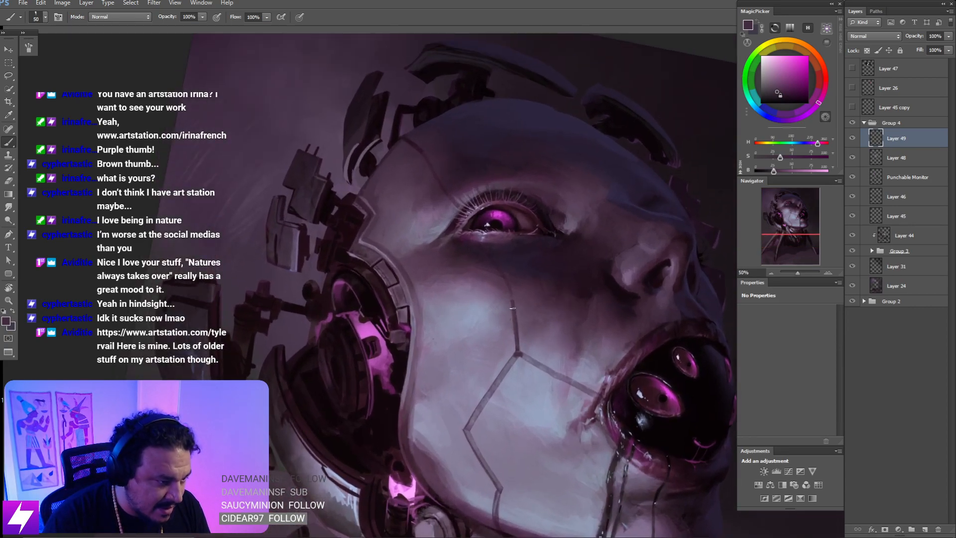
key("bracketright")
key("bracketright")
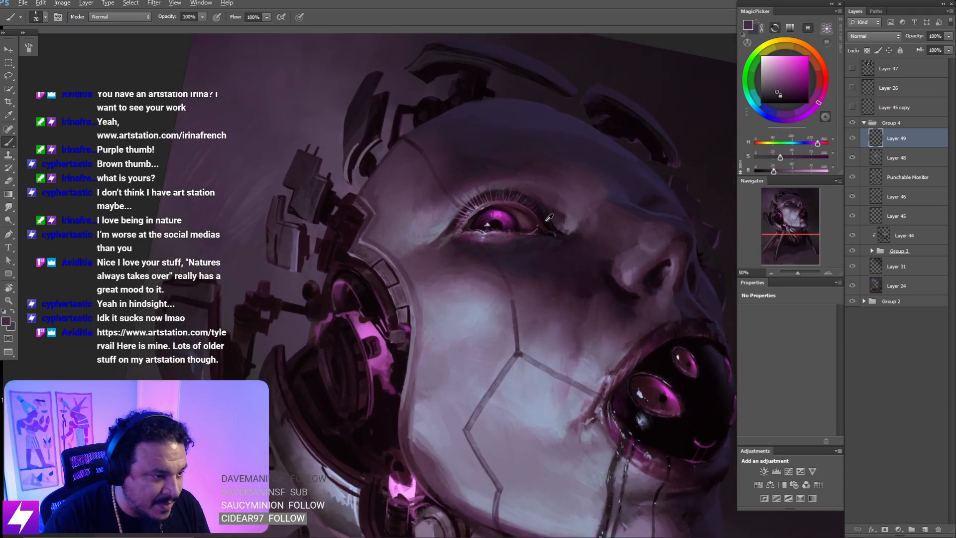
left_click(548, 218, "alt")
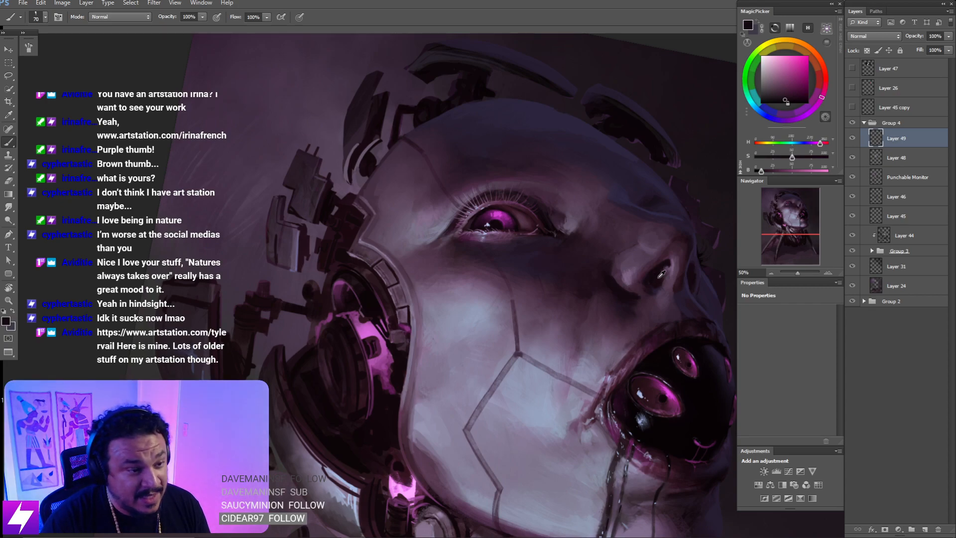
left_click(635, 279, "alt")
left_click_drag(534, 323, 549, 315)
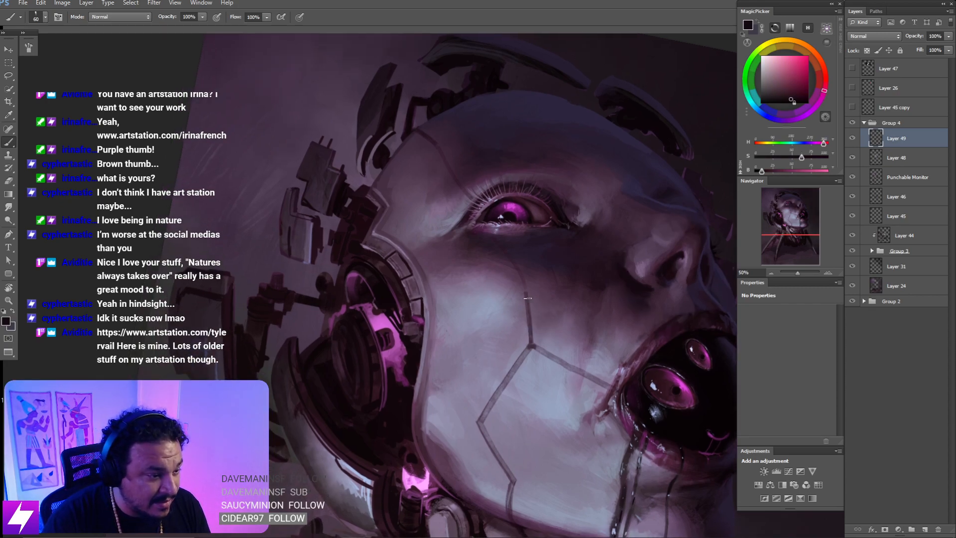
key("bracketright")
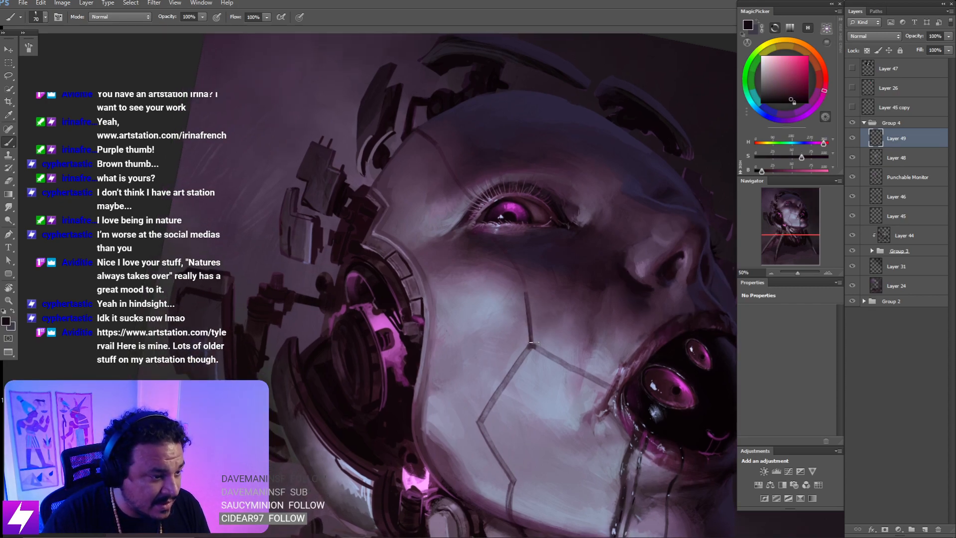
- Rotate the canvas and paint the cheek panel line's upper segment toward the eye in near-black at brush size 70
key("ctrl+z")
left_click_drag(527, 298, 532, 343)
key("ctrl+z")
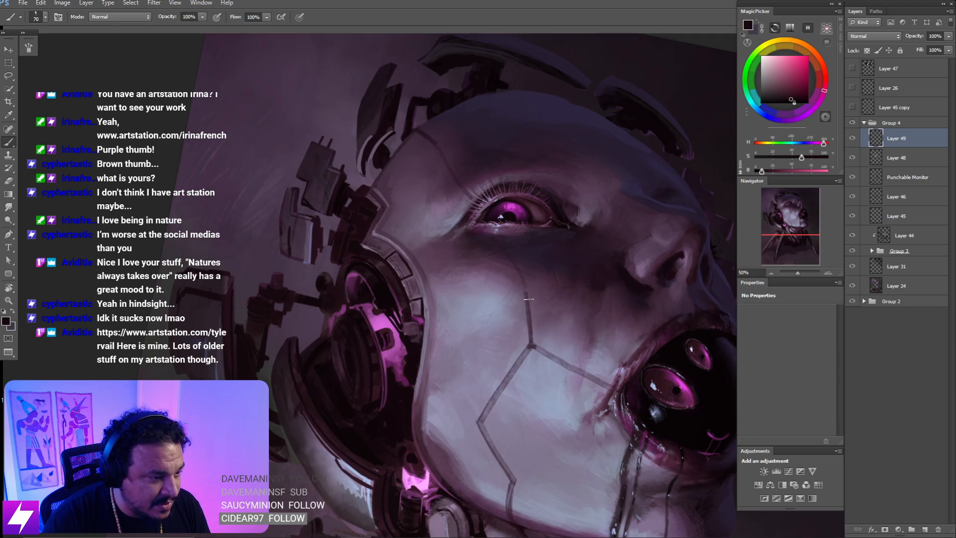
mouse_move(525, 294)
left_mouse_down()
mouse_move(561, 262)
mouse_move(600, 266)
mouse_move(513, 223)
mouse_move(533, 209)
mouse_move(463, 240)
mouse_move(456, 228)
mouse_move(470, 262)
left_mouse_up()
key("r")
key("ctrl+plus")
key("b")
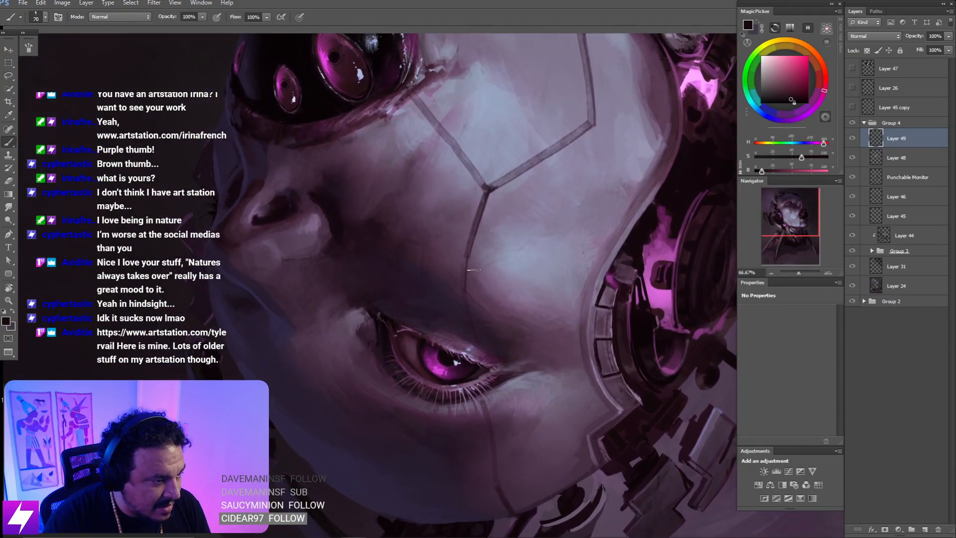
key("ctrl+z")
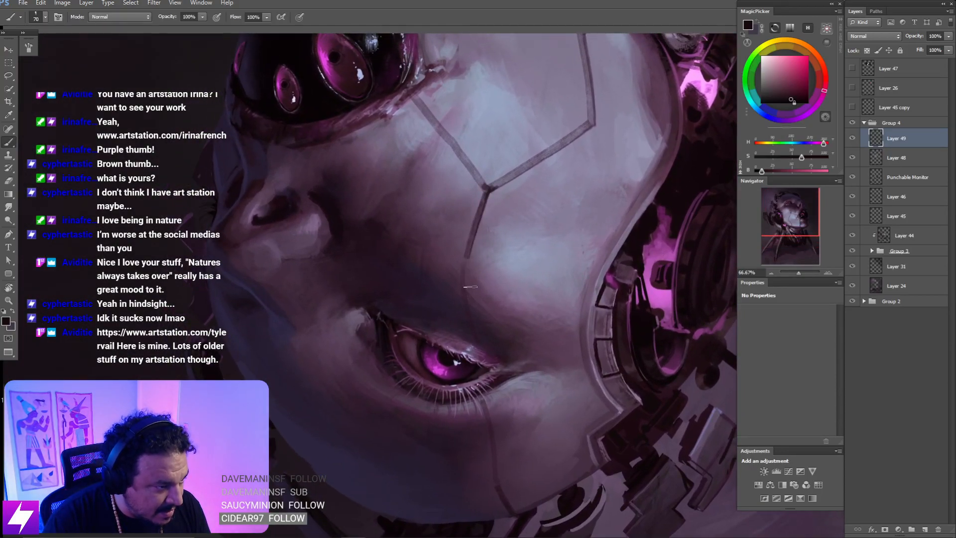
left_click_drag(467, 255, 470, 295)
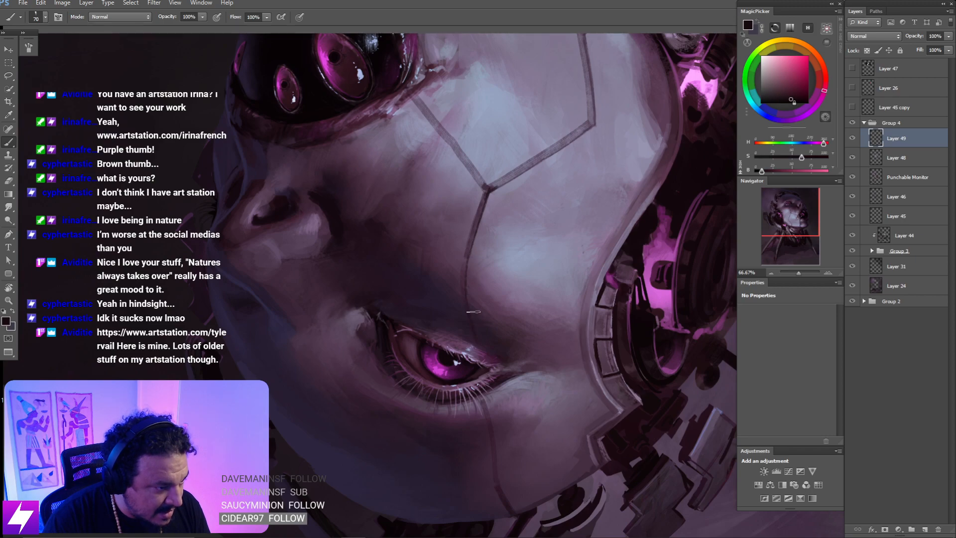
- Rotate the canvas the other way and darken the forehead panel line above the eye at brush size 60
key("ctrl+minus")
key("ctrl+minus")
key("ctrl+minus")
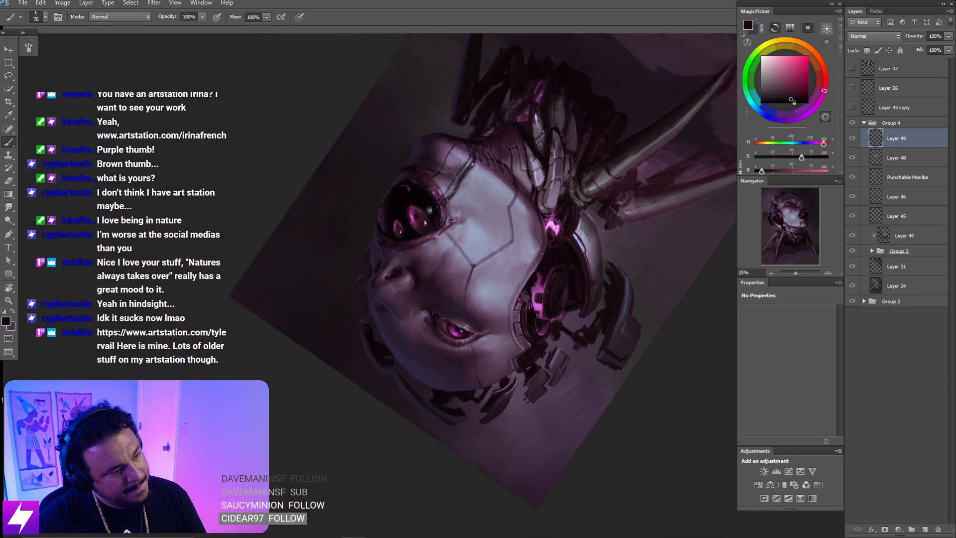
key("Escape")
scroll(572, 154, "up", 3)
key("r")
left_click_drag(524, 130, 632, 279)
key("ctrl+plus")
left_click_drag(650, 147, 519, 240)
key("ctrl+plus")
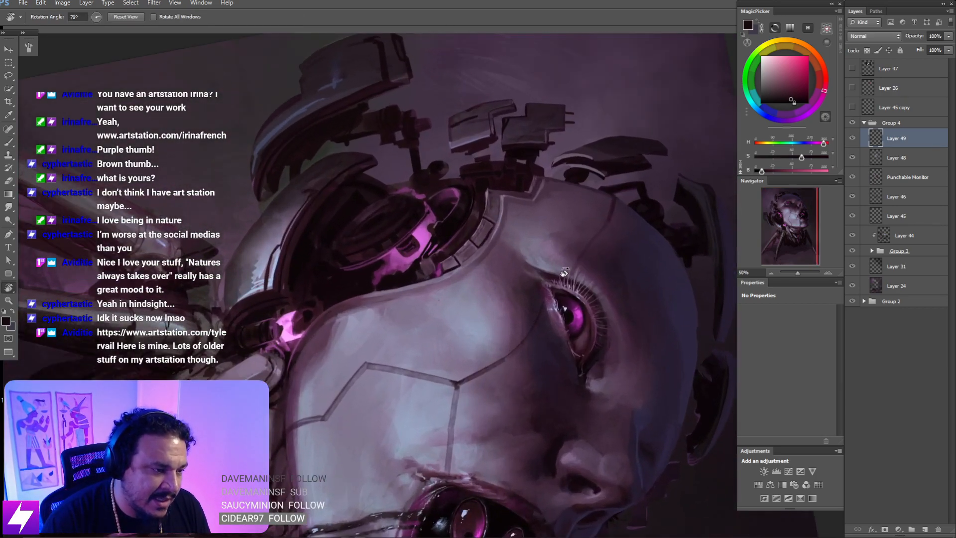
key("b")
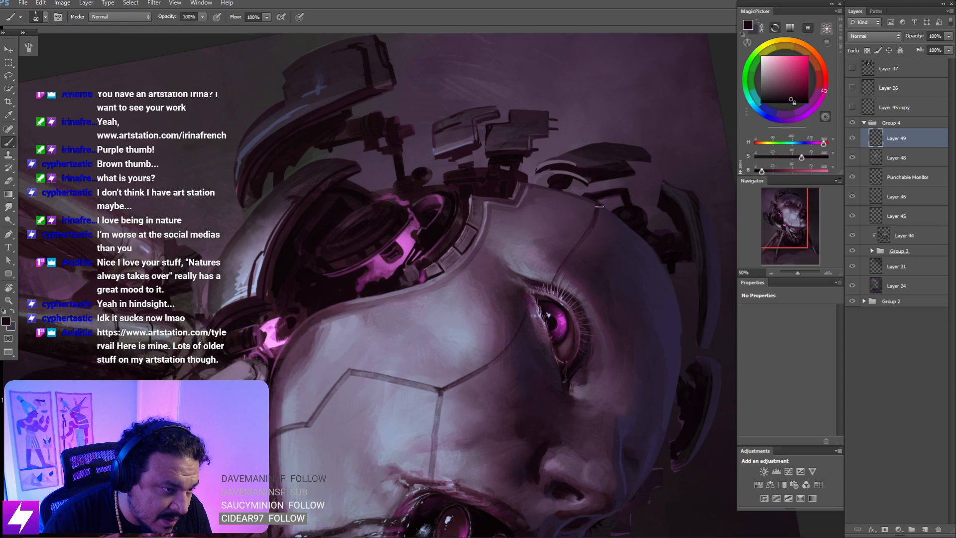
- Check the panel lines on the whole painting in upright and rotated views
key("ctrl+minus")
key("ctrl+minus")
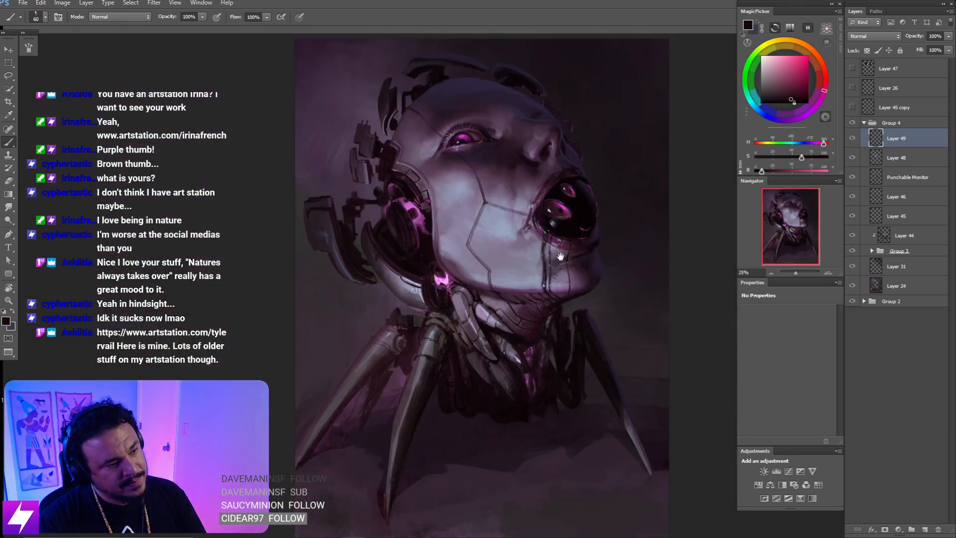
left_click_drag(561, 257, 540, 299)
left_click_drag(570, 242, 570, 262)
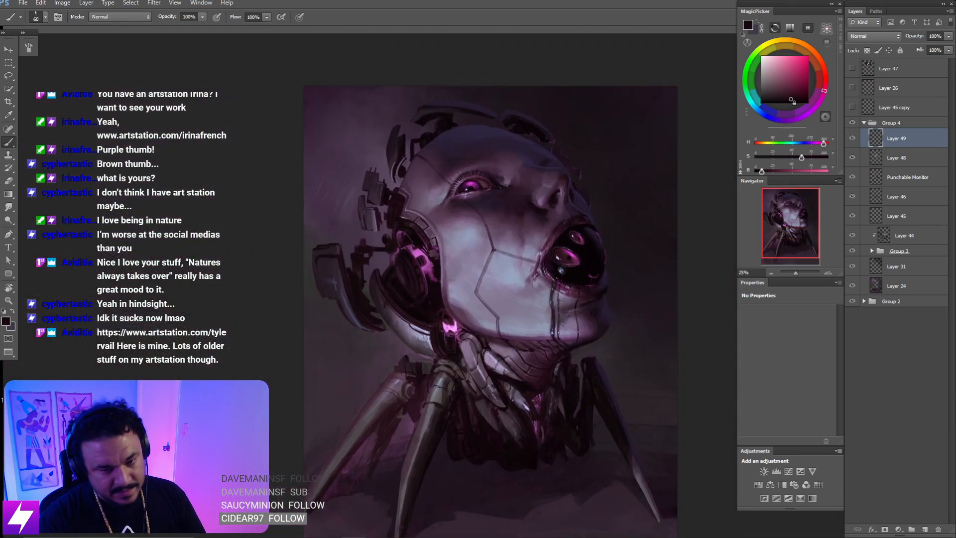
key("r")
left_click_drag(541, 396, 567, 284)
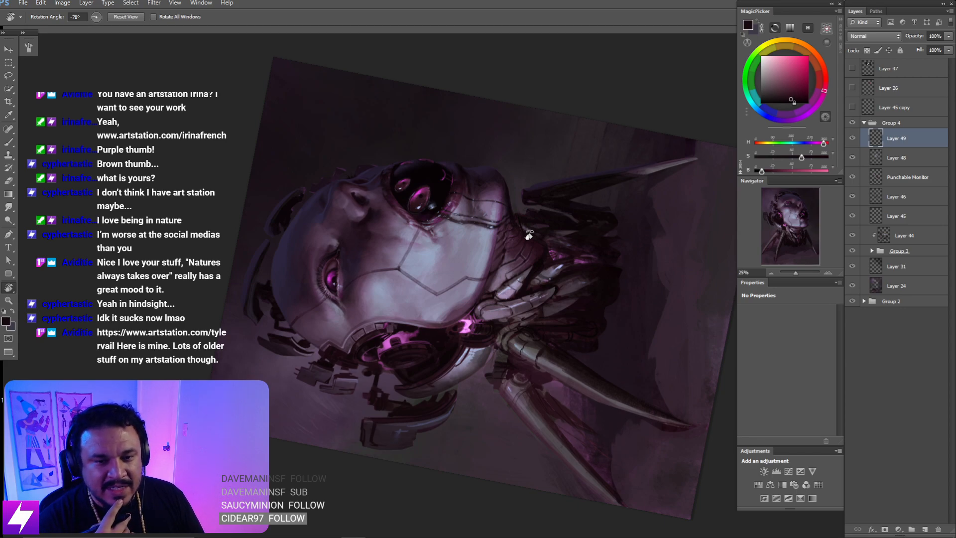
key("Escape")
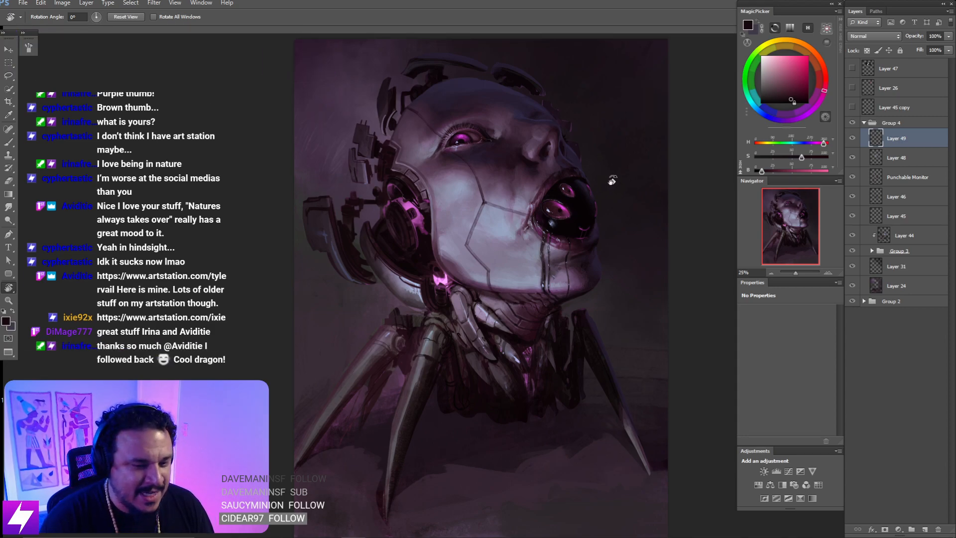
mouse_move(572, 204)
left_mouse_down()
mouse_move(579, 188)
mouse_move(564, 194)
left_mouse_up()
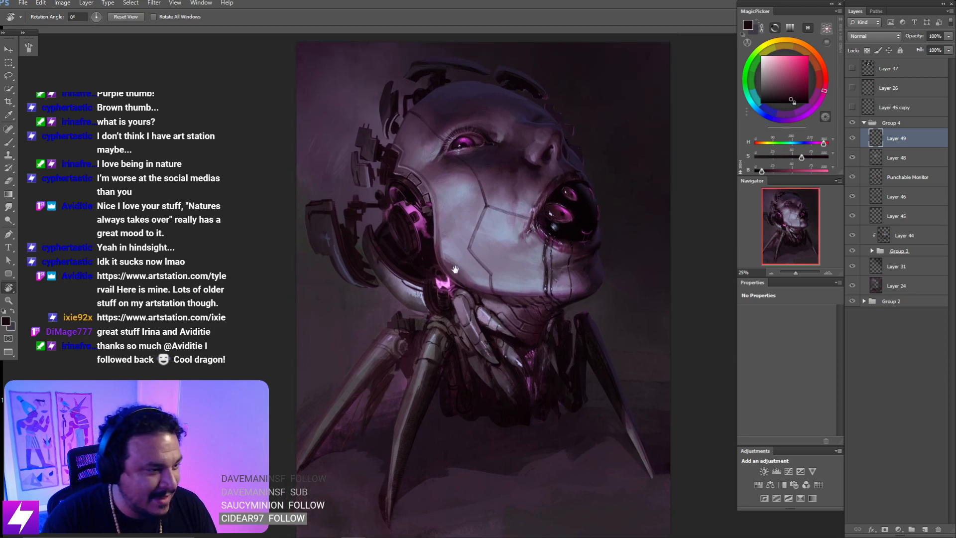
- Darken the cheek panel line's segment that runs from the upper corner to the mouth at brush size 60
scroll(486, 228, "up", 2)
mouse_move(487, 228)
left_mouse_down()
mouse_move(525, 143)
mouse_move(541, 248)
mouse_move(519, 252)
mouse_move(538, 228)
mouse_move(545, 233)
left_mouse_up()
key("b")
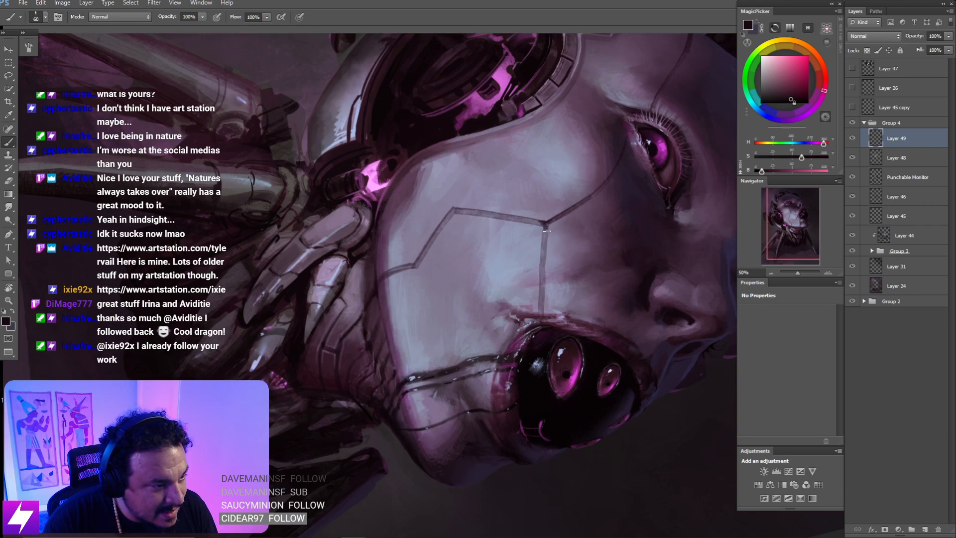
mouse_move(539, 295)
left_mouse_down()
mouse_move(546, 258)
mouse_move(547, 282)
left_mouse_up()
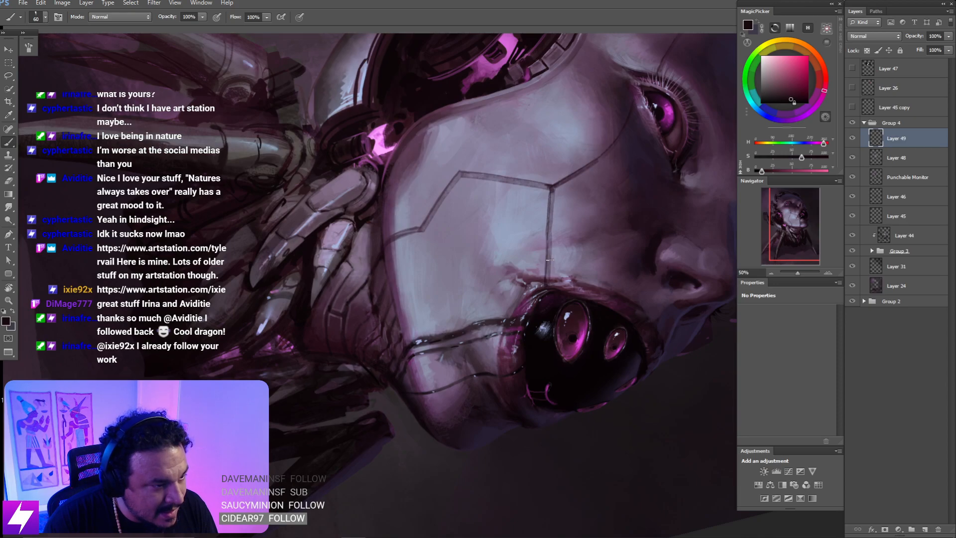
left_click_drag(550, 209, 557, 252)
- Rotate the canvas and paint a short dark line extending from the eye's outer corner at brush size 60
key("r")
left_click_drag(632, 215, 588, 147)
mouse_move(575, 107)
left_mouse_down()
mouse_move(563, 230)
mouse_move(542, 243)
mouse_move(505, 227)
left_mouse_up()
key("Escape")
key("b")
key("r")
left_click_drag(491, 228, 571, 225)
key("b")
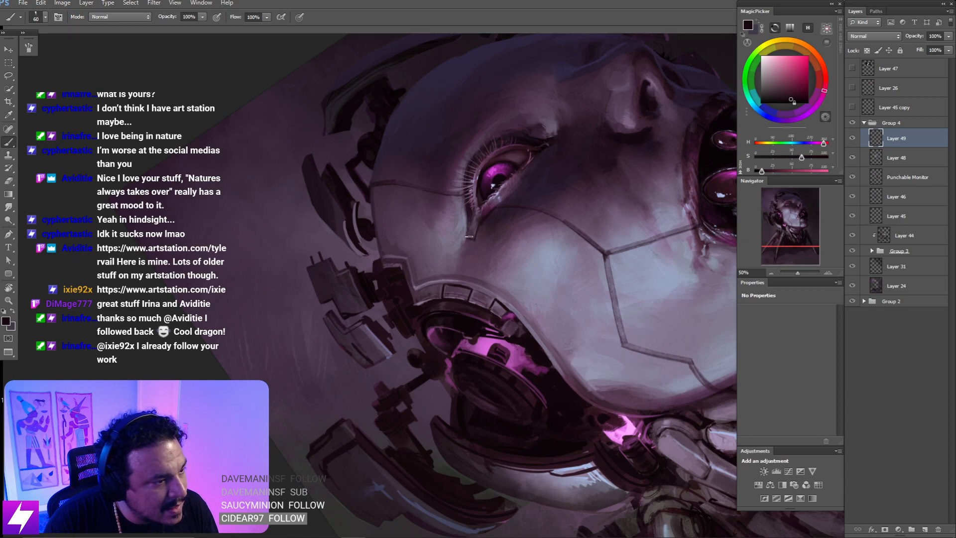
key("ctrl+minus")
key("ctrl+minus")
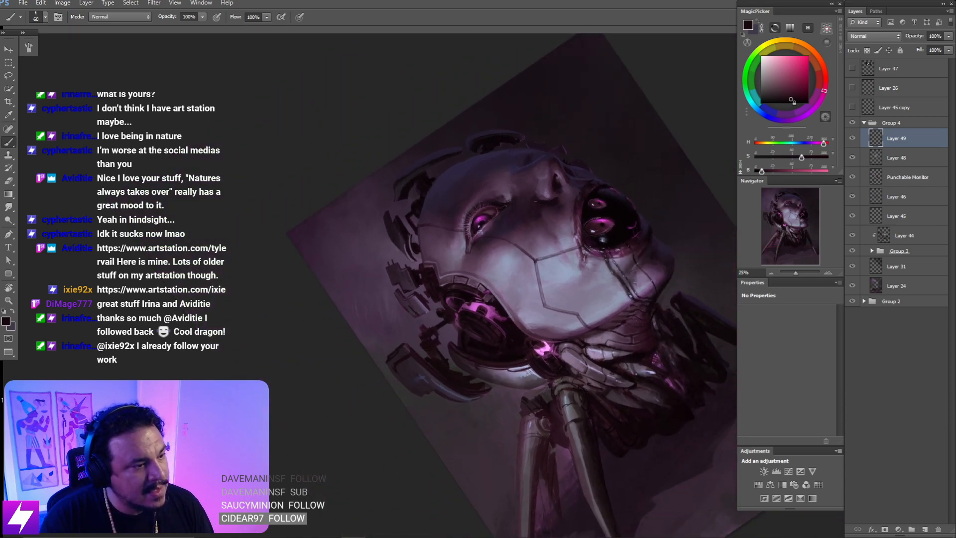
- Darken the cheek panel line's segment below the upper corner at brush size 100
key("Escape")
mouse_move(542, 192)
left_mouse_down()
mouse_move(547, 220)
mouse_move(547, 197)
mouse_move(495, 213)
left_mouse_up()
key("r")
left_click_drag(568, 290, 441, 194)
key("Escape")
left_click_drag(451, 268, 542, 181)
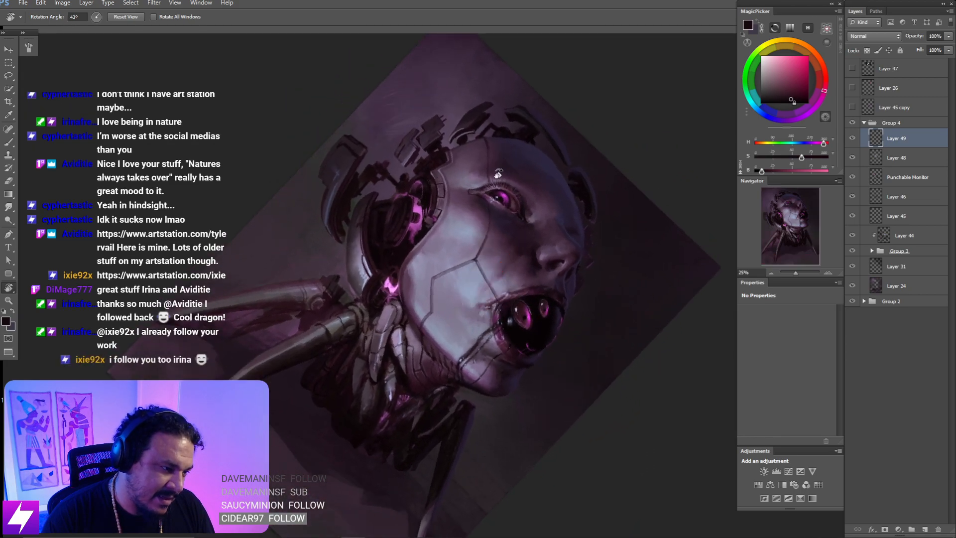
key("ctrl+plus")
key("ctrl+plus")
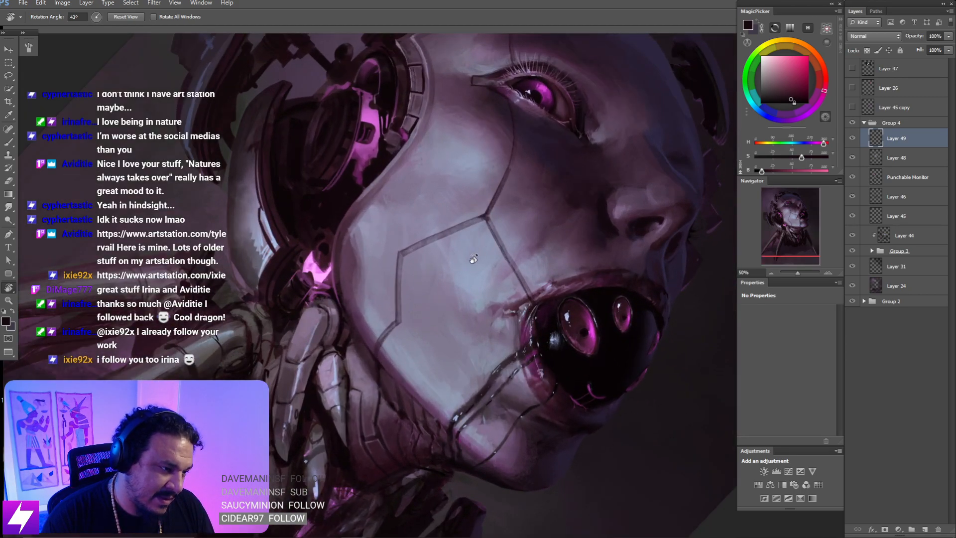
mouse_move(473, 259)
left_mouse_down()
mouse_move(465, 261)
mouse_move(517, 219)
mouse_move(482, 271)
mouse_move(496, 233)
mouse_move(482, 232)
left_mouse_up()
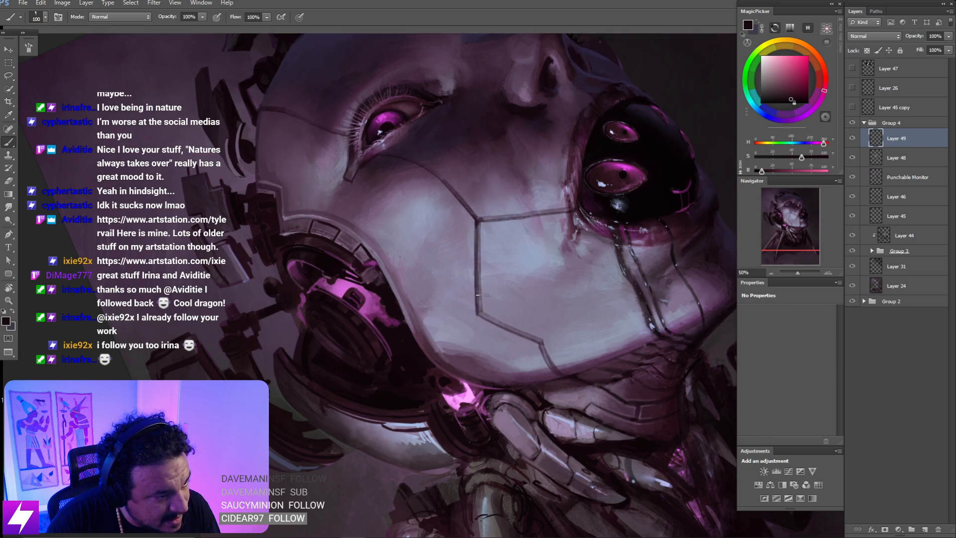
- Rotate the canvas and darken the cheek panel line's lower segments down to the jaw at brush size 90
key("r")
left_click_drag(485, 312, 536, 260)
mouse_move(535, 218)
left_mouse_down()
mouse_move(534, 287)
mouse_move(539, 218)
left_mouse_up()
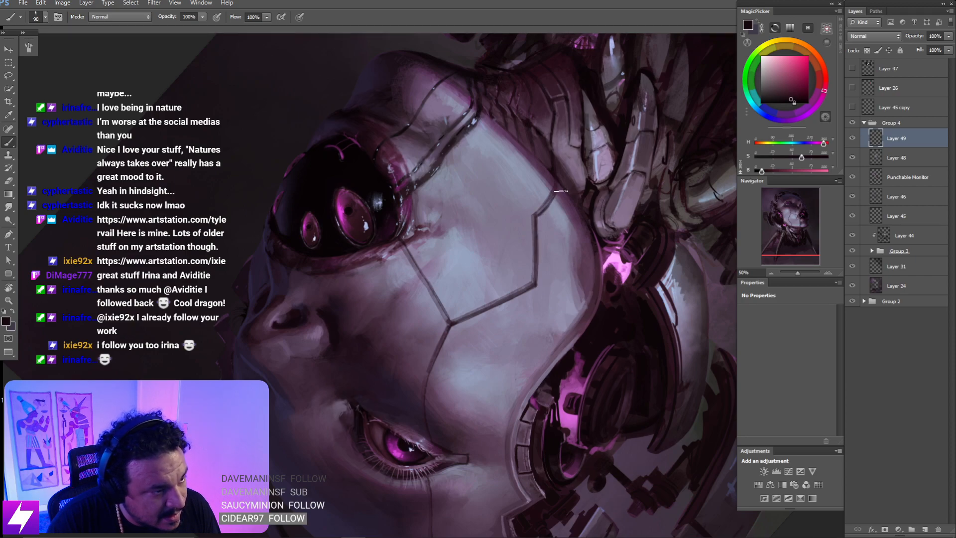
- Rotate the canvas back and strengthen the cheek panel line between its upper corner and the eye at brush size 90
key("Escape")
key("ctrl+minus")
key("ctrl+minus")
key("r")
left_click_drag(500, 157, 548, 210)
key("ctrl+plus")
mouse_move(553, 137)
left_mouse_down()
mouse_move(533, 197)
mouse_move(553, 184)
left_mouse_up()
key("ctrl+plus")
key("b")
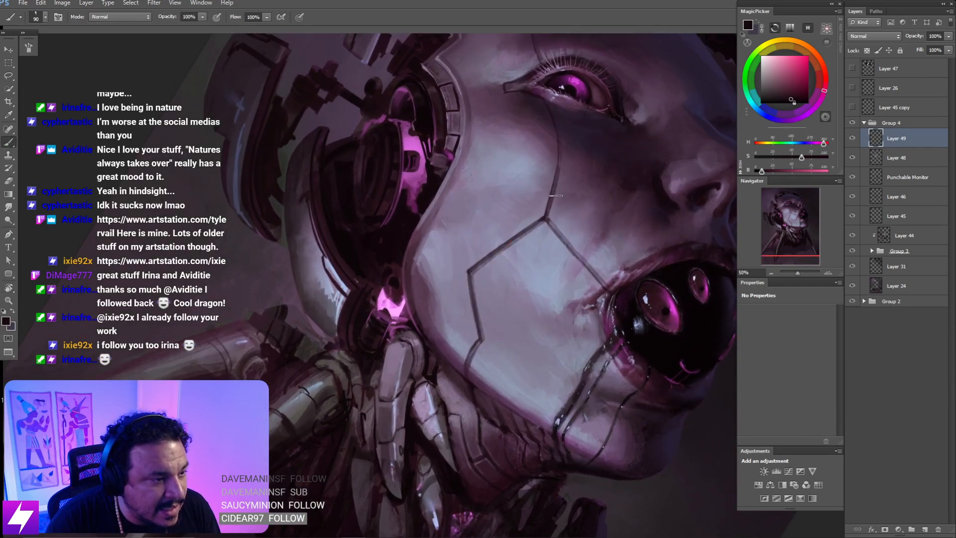
scroll(554, 207, "up", 3)
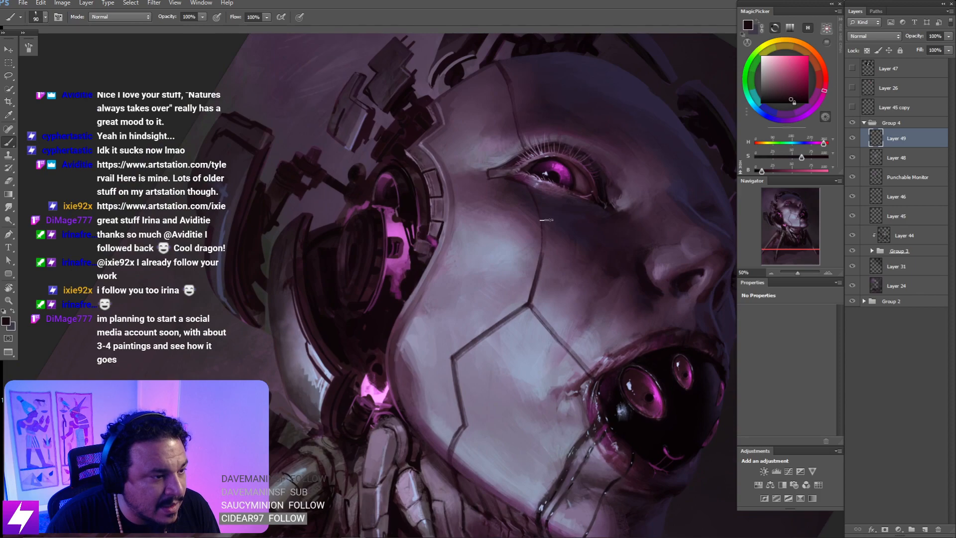
- Paint over the forehead panel line above the eye at brush size 100
scroll(545, 201, "up", 3)
key("bracketright")
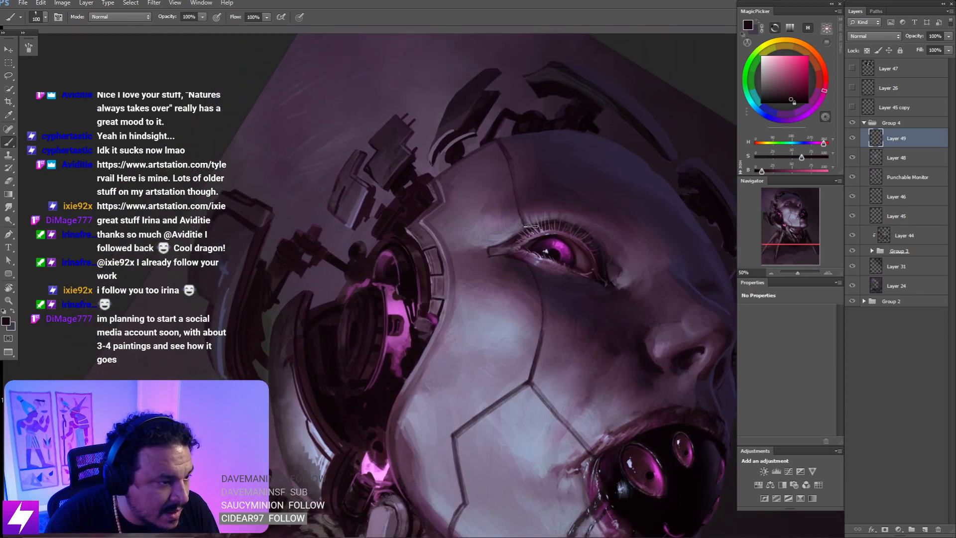
scroll(528, 219, "up", 1)
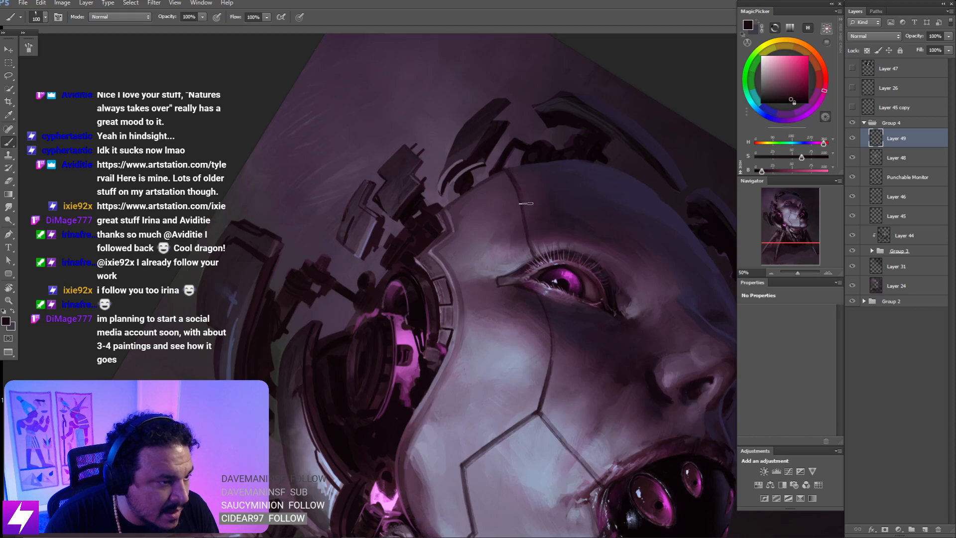
scroll(537, 260, "down", 9)
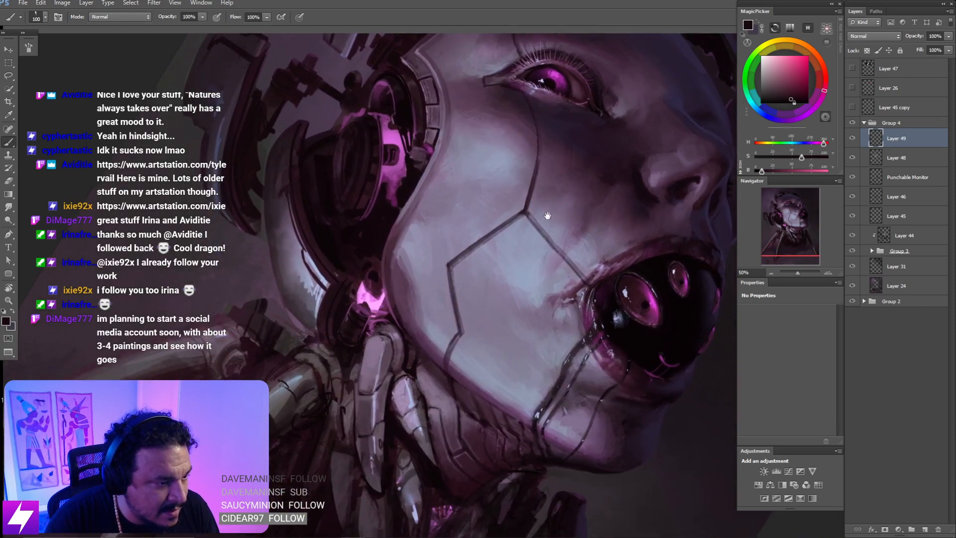
- Rotate the canvas and thicken the panel line segment between the mouth and the cheek corner at brush size 125
key("r")
mouse_move(598, 259)
left_mouse_down()
mouse_move(568, 209)
mouse_move(513, 199)
mouse_move(497, 249)
mouse_move(465, 222)
left_mouse_up()
key("b")
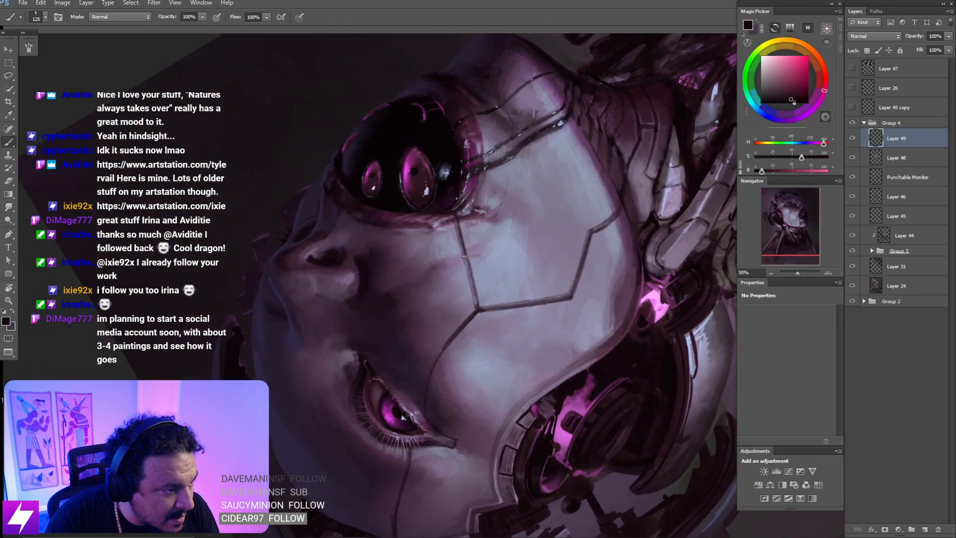
left_click_drag(475, 263, 485, 306)
left_click_drag(479, 273, 486, 301)
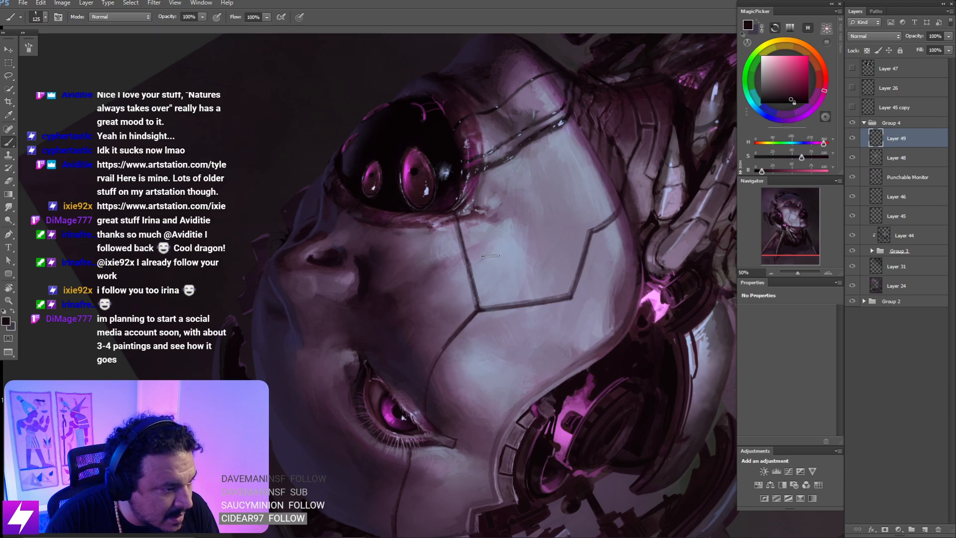
key("Escape")
key("ctrl+minus")
key("ctrl+minus")
key("ctrl+minus")
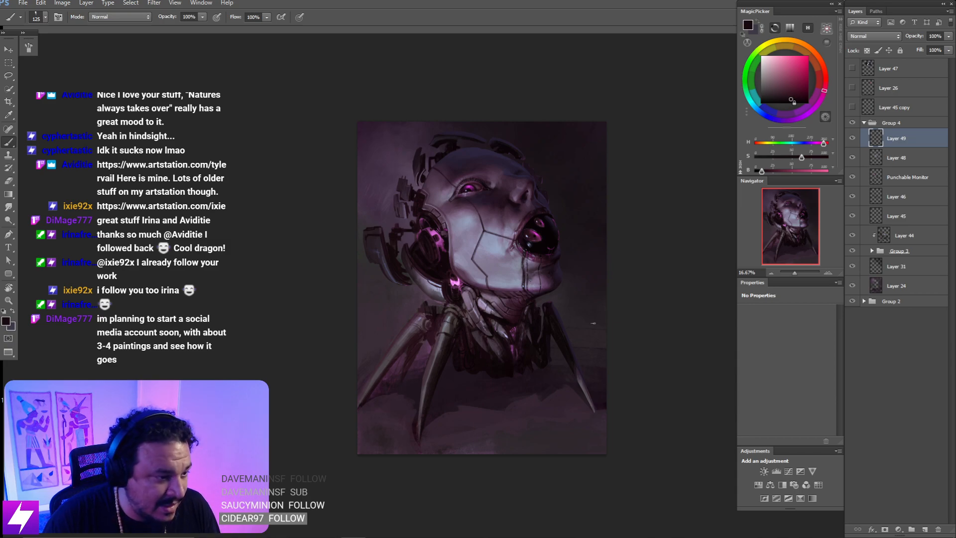
key("ctrl+plus")
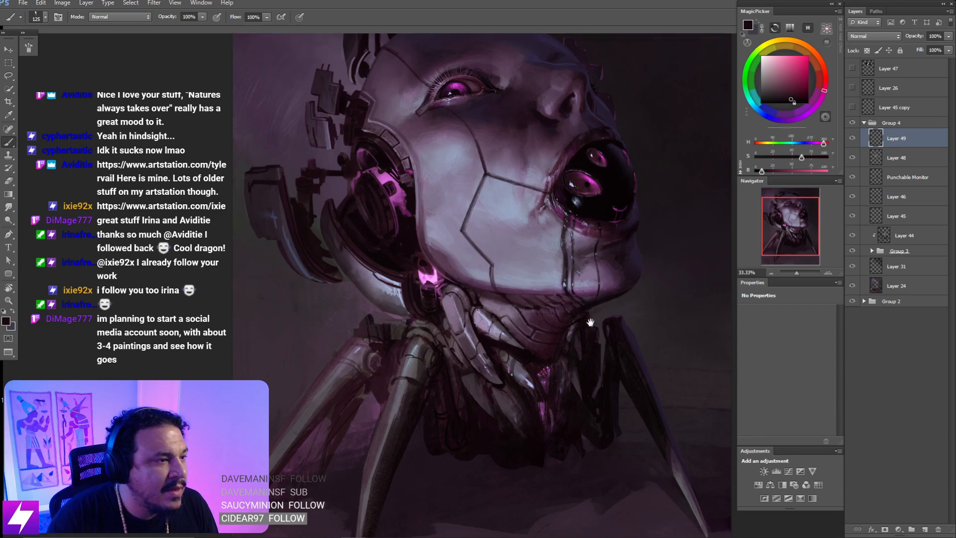
- Sample the light bluish tone of the cheek plate and add a new layer directly above Layer 49
scroll(501, 197, "up", 3)
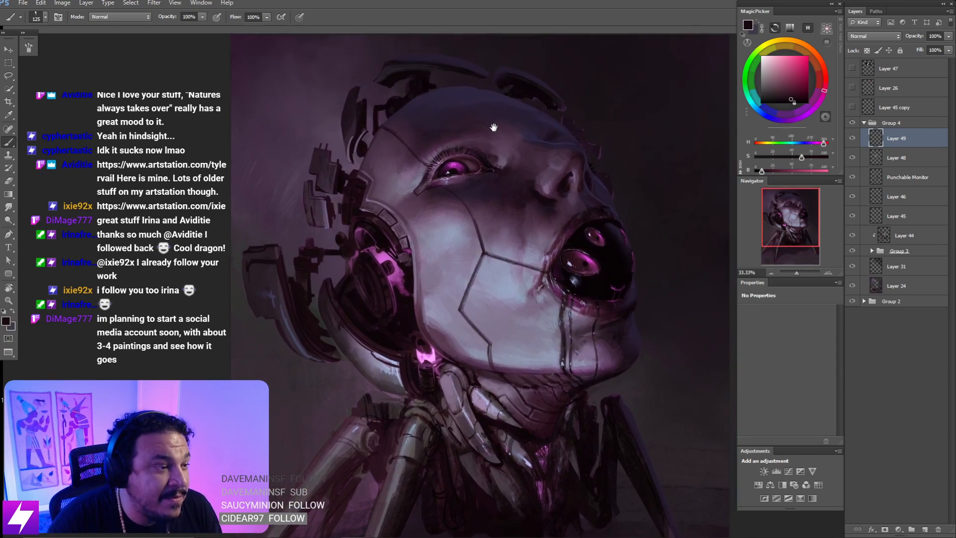
key("r")
mouse_move(533, 130)
left_mouse_down()
mouse_move(559, 221)
mouse_move(558, 192)
mouse_move(574, 215)
left_mouse_up()
key("ctrl+plus")
key("b")
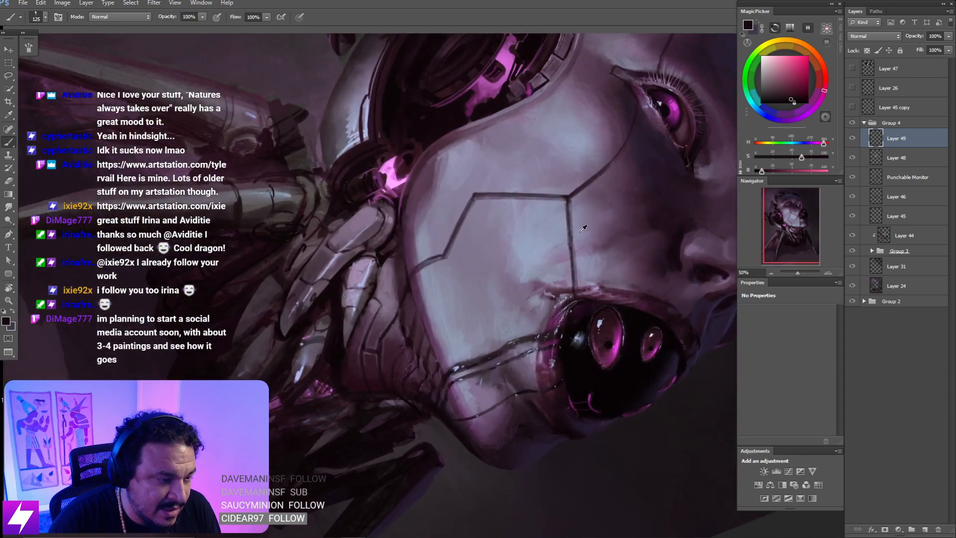
left_click(530, 253, "alt")
key("r")
left_click_drag(602, 108, 566, 226)
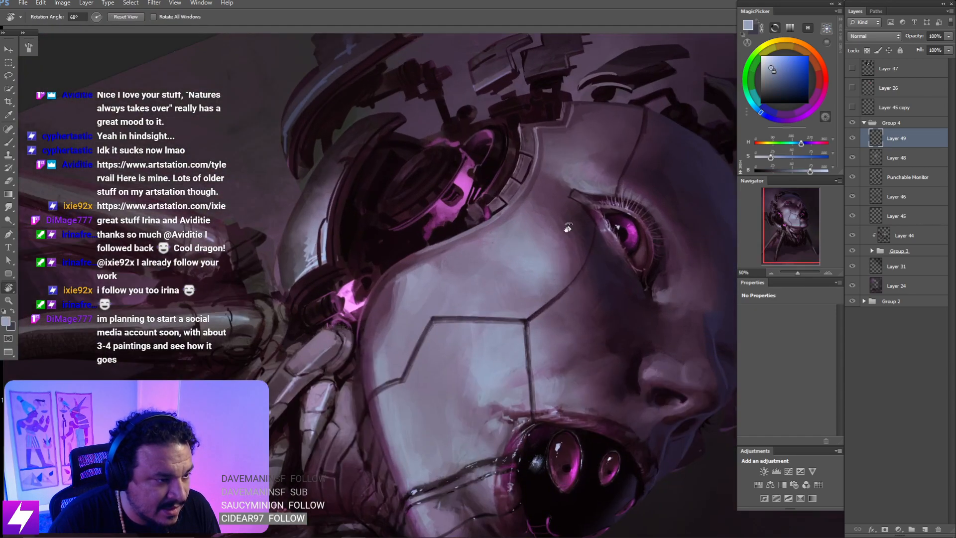
mouse_move(513, 337)
left_mouse_down()
mouse_move(569, 182)
mouse_move(516, 202)
mouse_move(521, 252)
mouse_move(561, 203)
mouse_move(600, 220)
mouse_move(619, 243)
left_mouse_up()
key("ctrl+shift+alt+n")
left_click(894, 148, "alt")
key("b")
left_click_drag(537, 228, 543, 314)
key("ctrl+z")
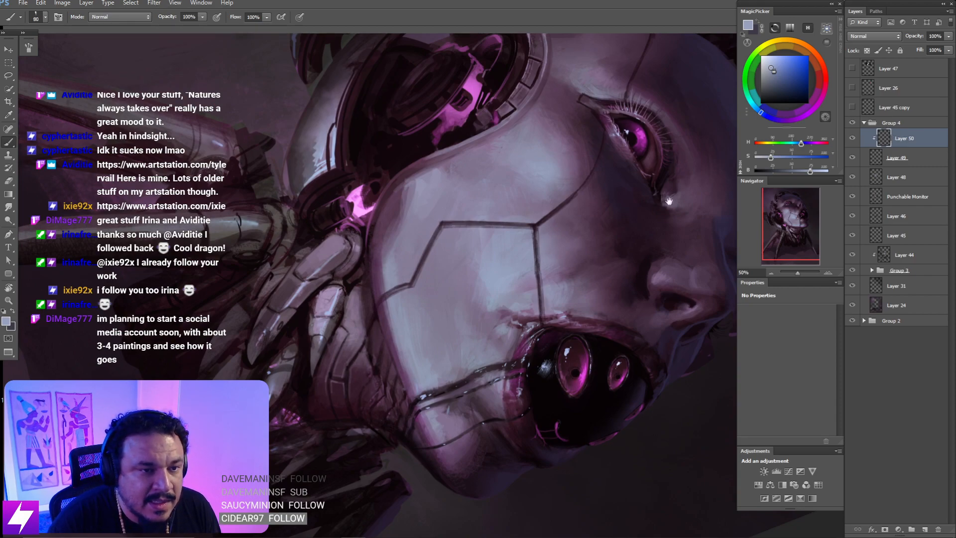
left_click_drag(630, 237, 614, 228)
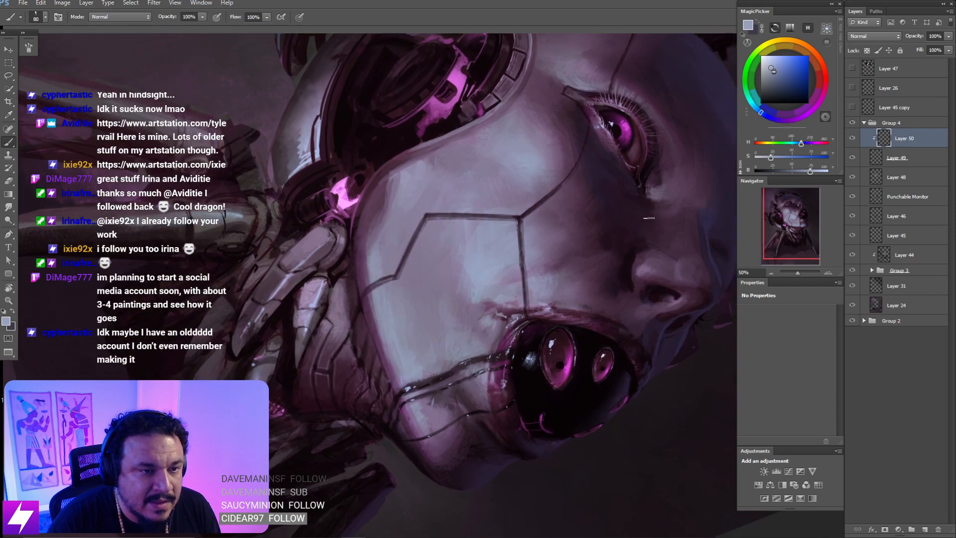
left_click(905, 148, "alt")
- Resample the light cheek tone, brighten it slightly, reduce the brush to size 60 and test a highlight beside the panel line
left_click_drag(535, 241, 567, 224)
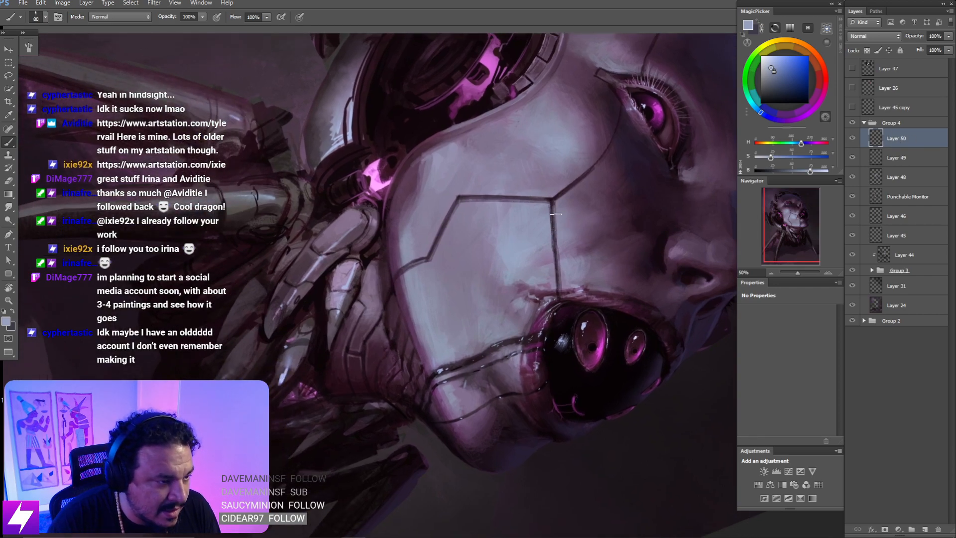
left_click(517, 262, "alt")
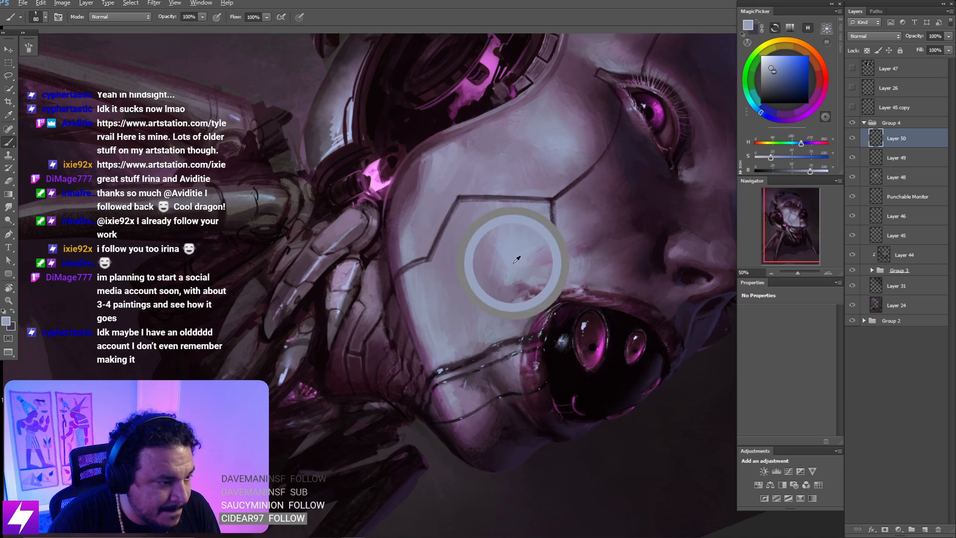
key("bracketleft")
key("bracketleft")
left_click_drag(556, 211, 558, 240)
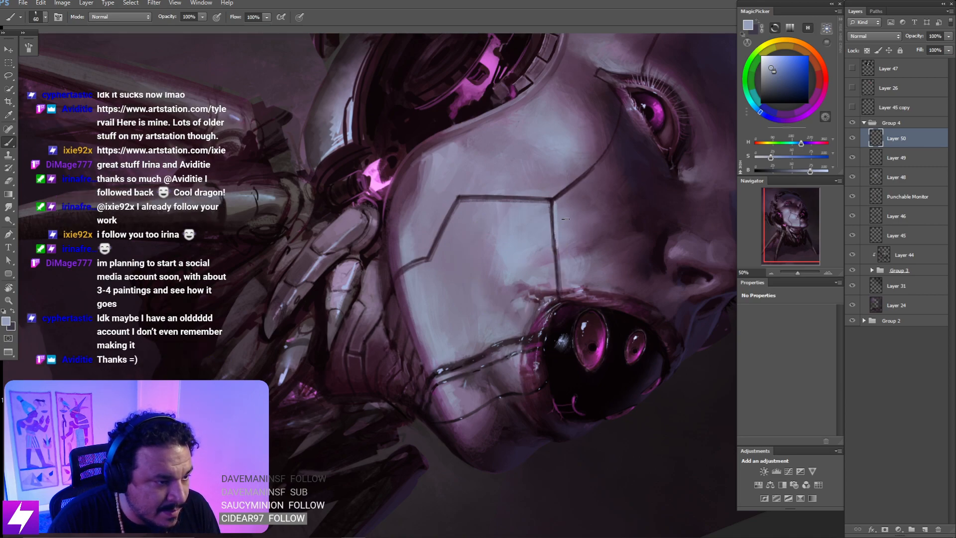
key("ctrl+z")
left_click_drag(811, 172, 812, 172)
- Paint a thin light highlight along the panel line segment between the cheek corner and the mouth, and refine it with the Eraser
mouse_move(552, 265)
left_mouse_down()
mouse_move(510, 252)
mouse_move(510, 239)
mouse_move(518, 261)
left_mouse_up()
left_click_drag(526, 200, 533, 220)
left_click_drag(550, 173, 543, 228)
key("r")
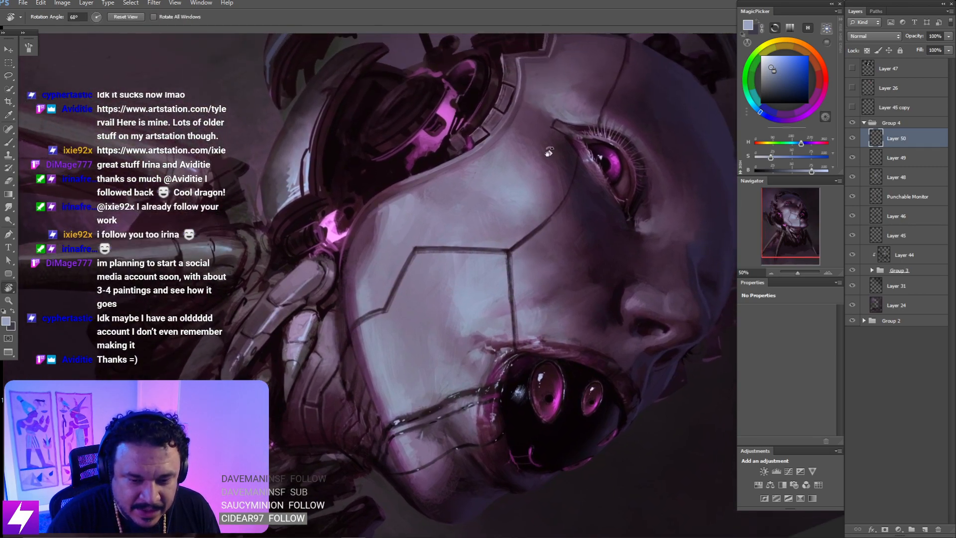
left_click_drag(549, 152, 545, 144)
left_click_drag(517, 284, 543, 231)
key("b")
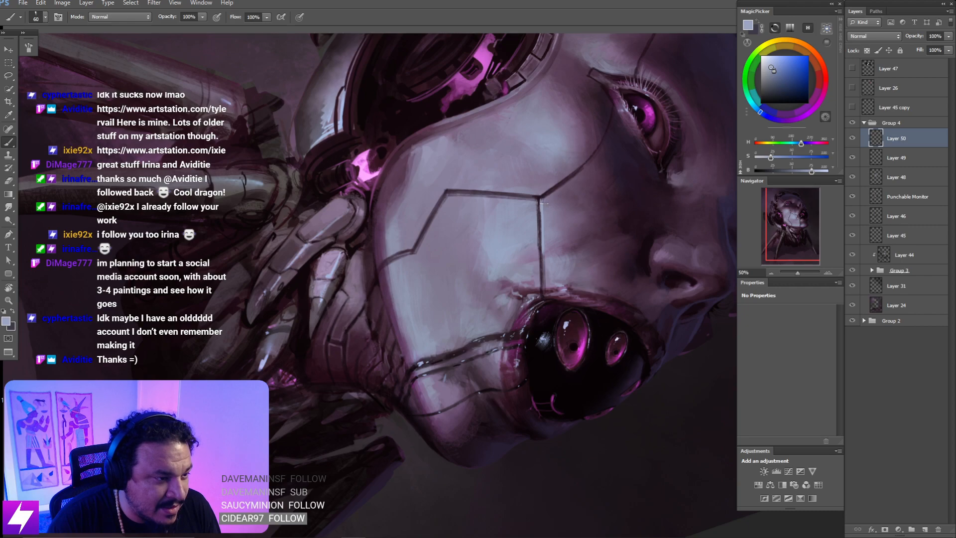
left_click_drag(544, 203, 543, 248)
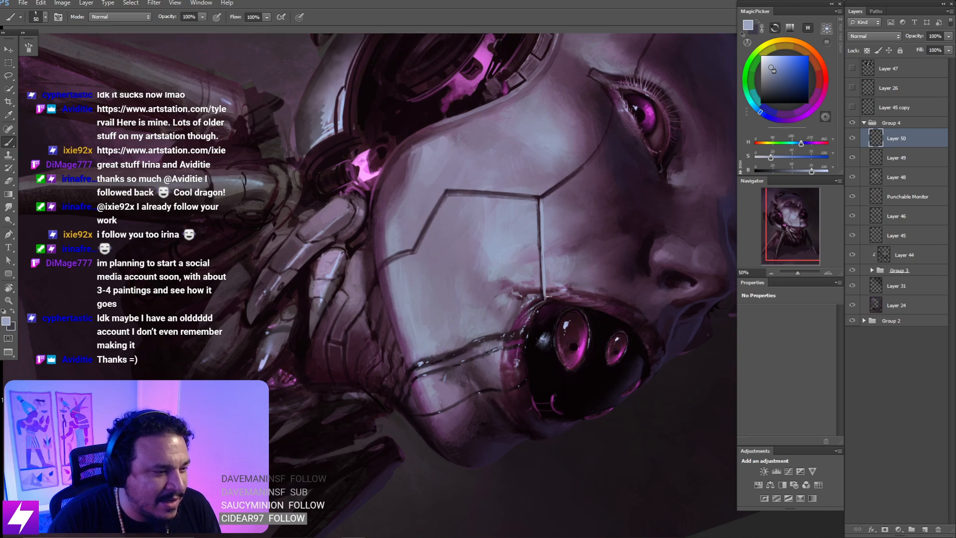
key("e")
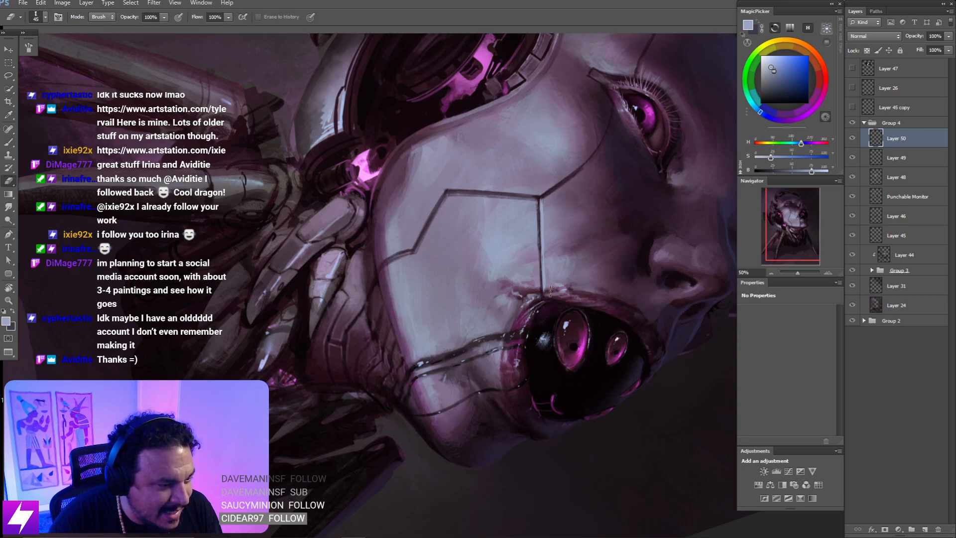
- Examine the whole painting upright and rotated, comparing the face with Layer 50 hidden and shown
key("ctrl+minus")
key("ctrl+minus")
key("ctrl+minus")
key("Escape")
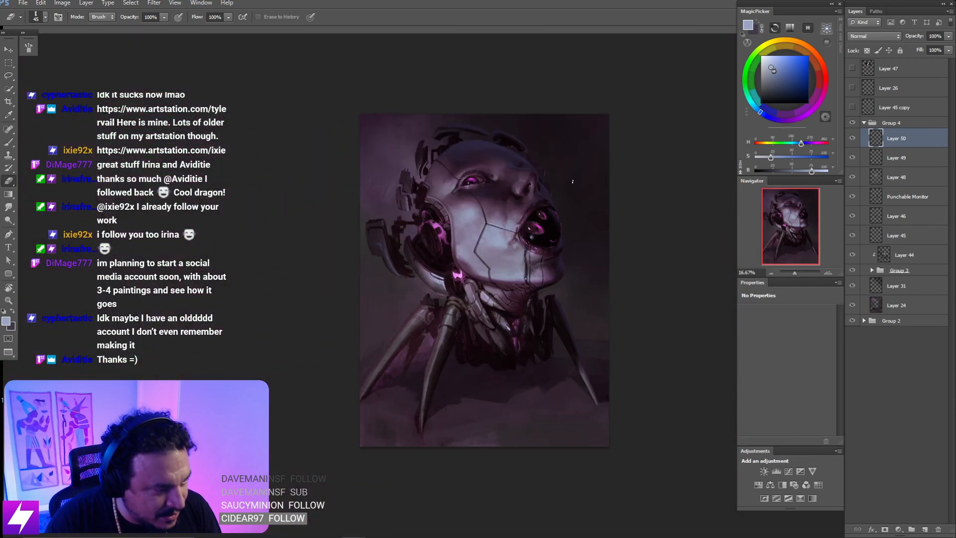
mouse_move(495, 203)
left_mouse_down()
mouse_move(550, 250)
mouse_move(504, 239)
left_mouse_up()
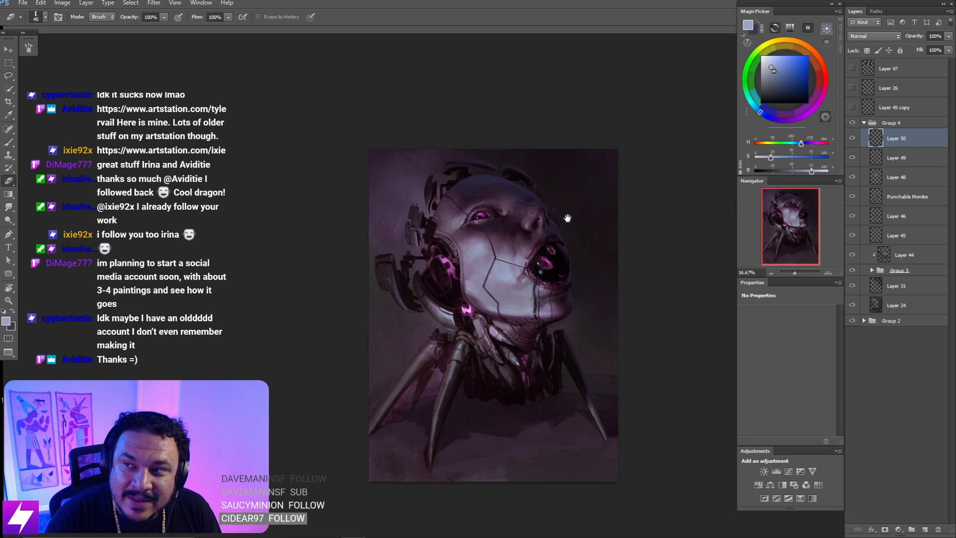
left_click_drag(568, 218, 491, 174)
key("r")
scroll(521, 239, "up", 2)
left_click_drag(494, 235, 568, 213)
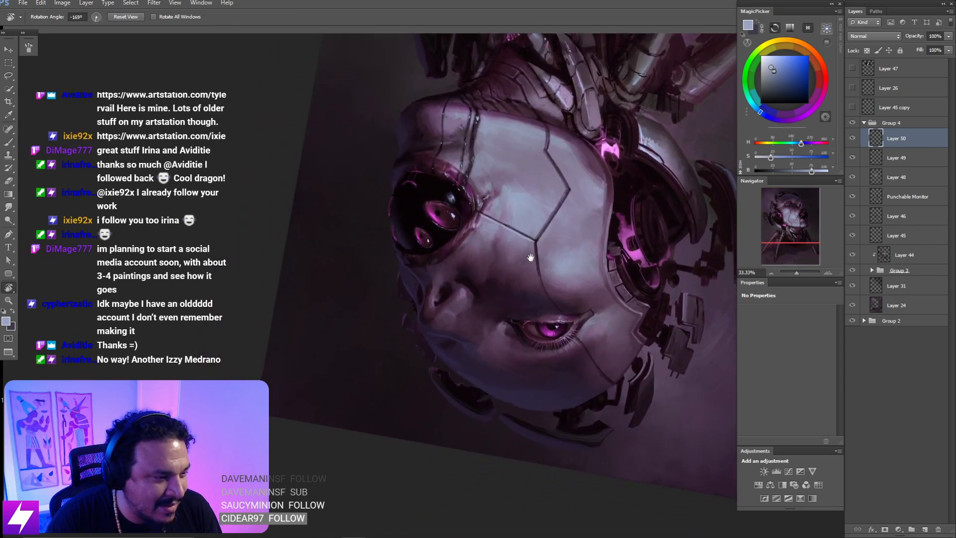
left_click_drag(566, 286, 532, 265)
left_click_drag(529, 222, 567, 223)
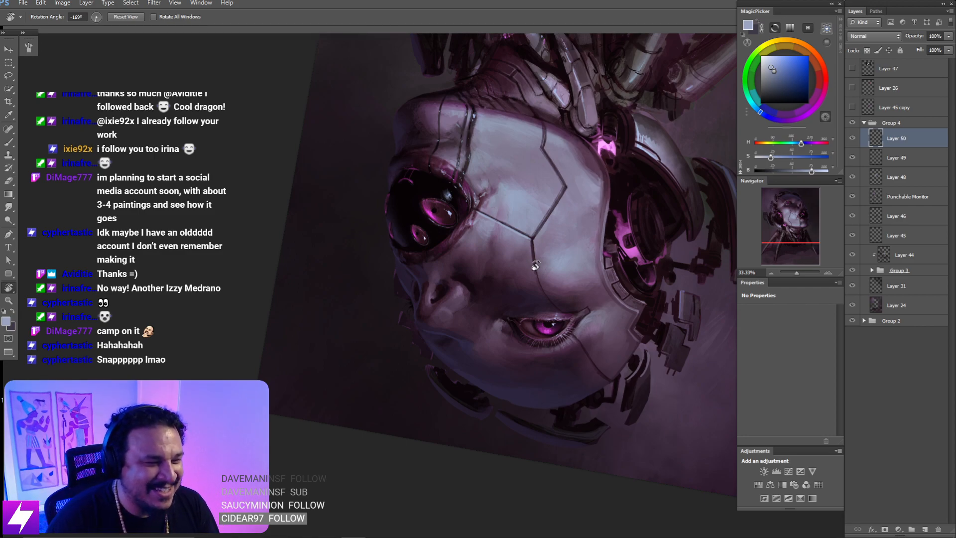
left_click(853, 139)
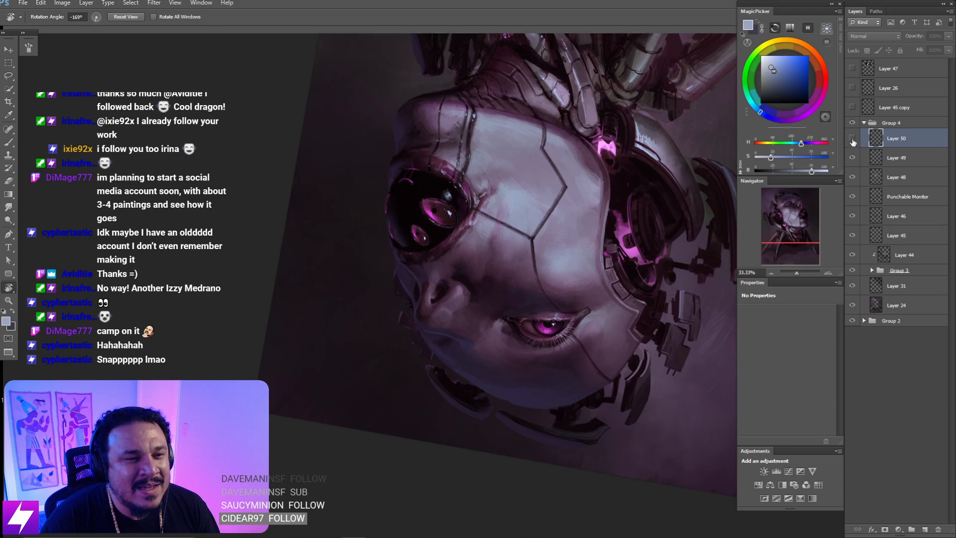
left_click(853, 139)
- Paint a light highlight along the cheek panel line from its upper corner towards the eye at brush size 60
mouse_move(667, 206)
left_mouse_down()
mouse_move(573, 150)
mouse_move(390, 217)
mouse_move(391, 305)
mouse_move(428, 331)
mouse_move(491, 292)
left_mouse_up()
key("ctrl+plus")
key("ctrl+plus")
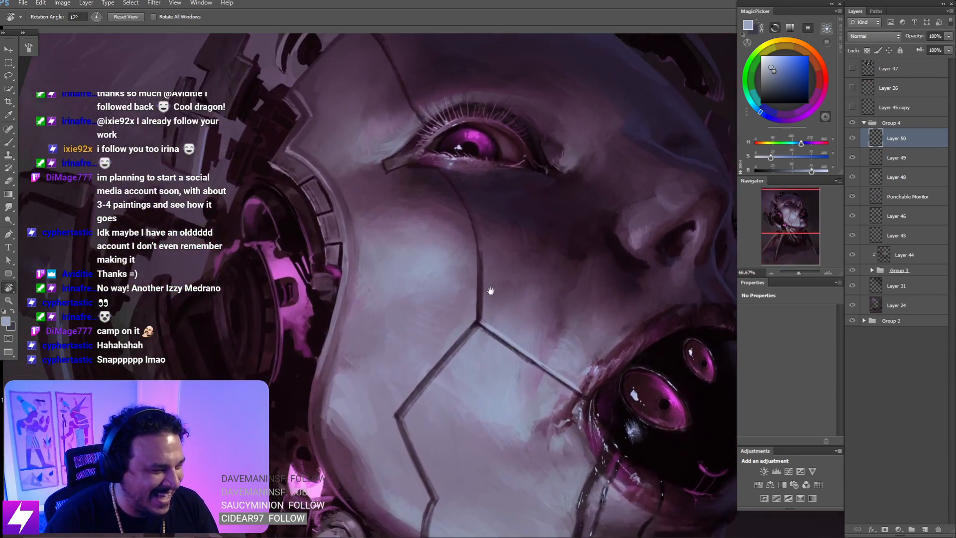
key("b")
key("bracketright")
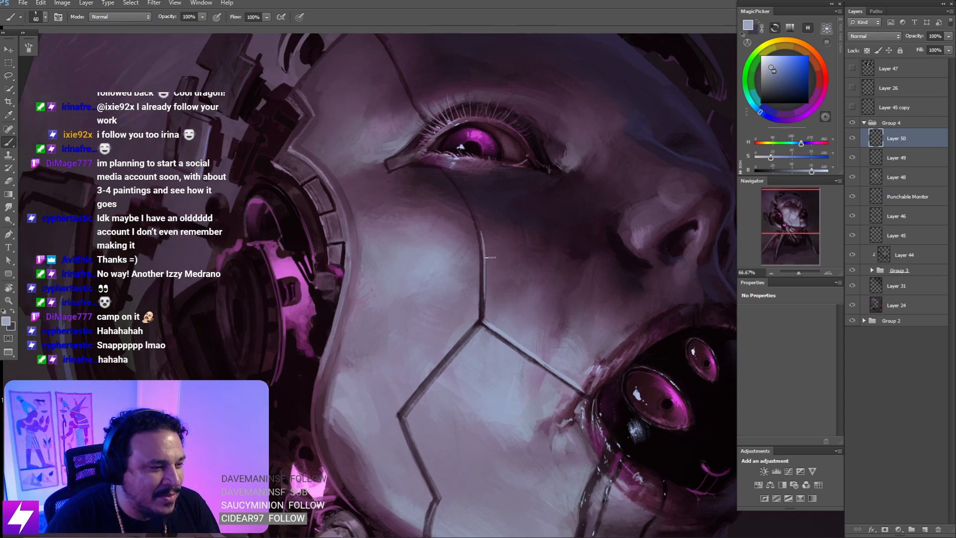
mouse_move(485, 252)
left_mouse_down()
mouse_move(483, 320)
mouse_move(484, 281)
mouse_move(487, 320)
left_mouse_up()
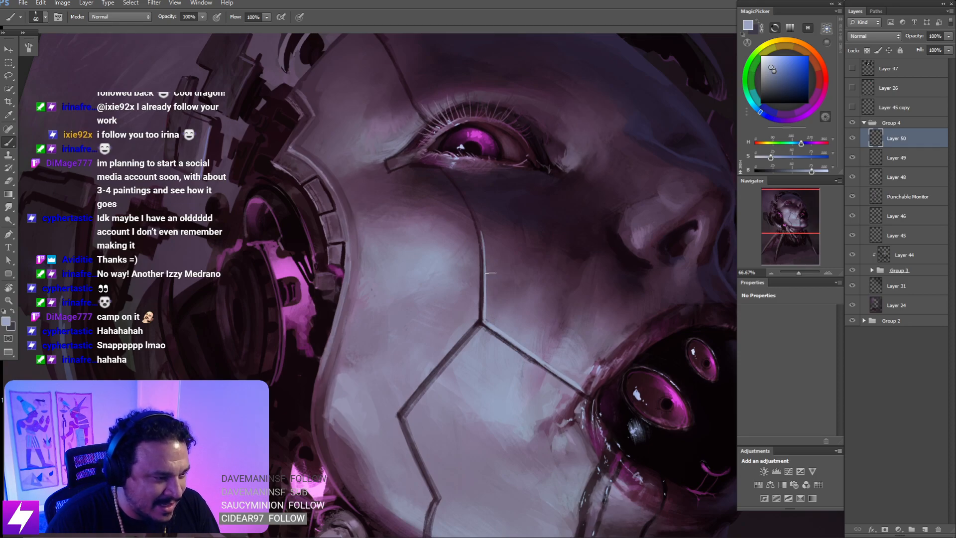
- Sample a darker purplish skin tone and extend the panel line highlight up to the eye at brush size 60, refining it with the Eraser
key("r")
left_click_drag(491, 272, 496, 238)
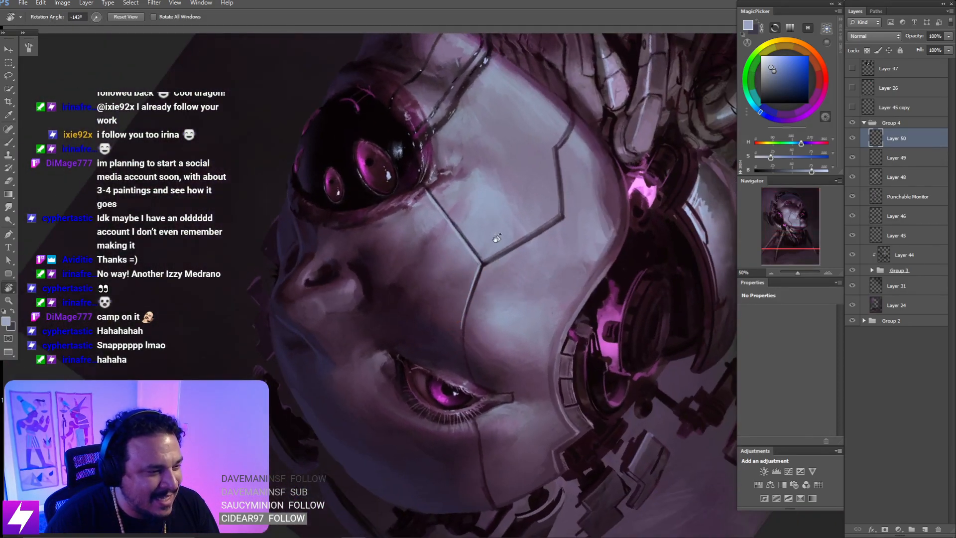
mouse_move(465, 277)
left_mouse_down()
mouse_move(480, 313)
mouse_move(478, 252)
left_mouse_up()
key("b")
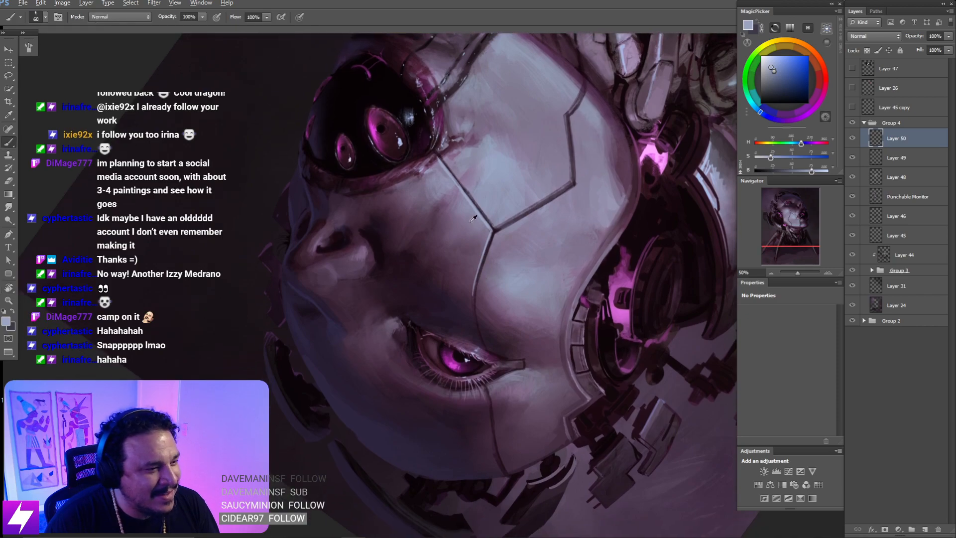
left_click(468, 224, "alt")
key("ctrl+plus")
mouse_move(501, 314)
left_mouse_down()
mouse_move(472, 289)
mouse_move(484, 332)
left_mouse_up()
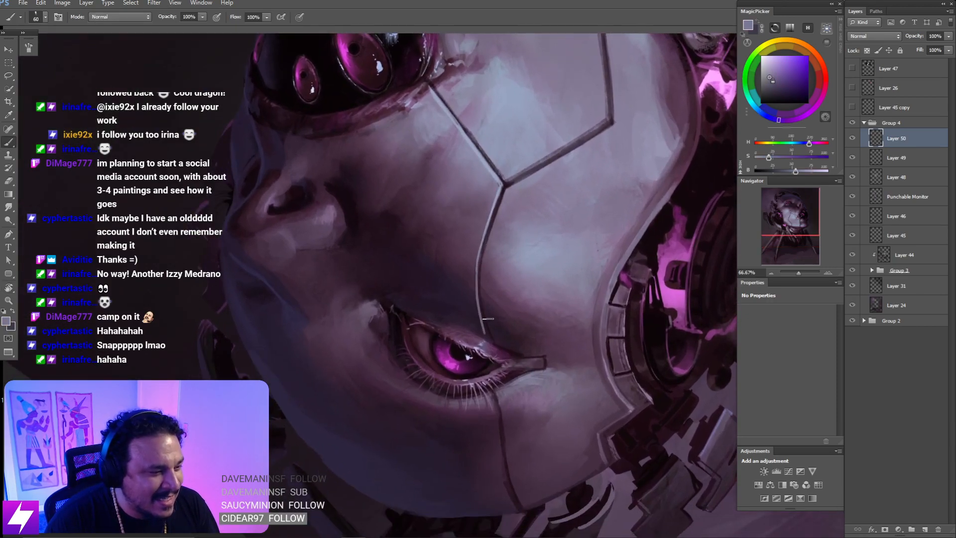
key("ctrl+z")
left_click_drag(481, 261, 488, 338)
key("ctrl+z")
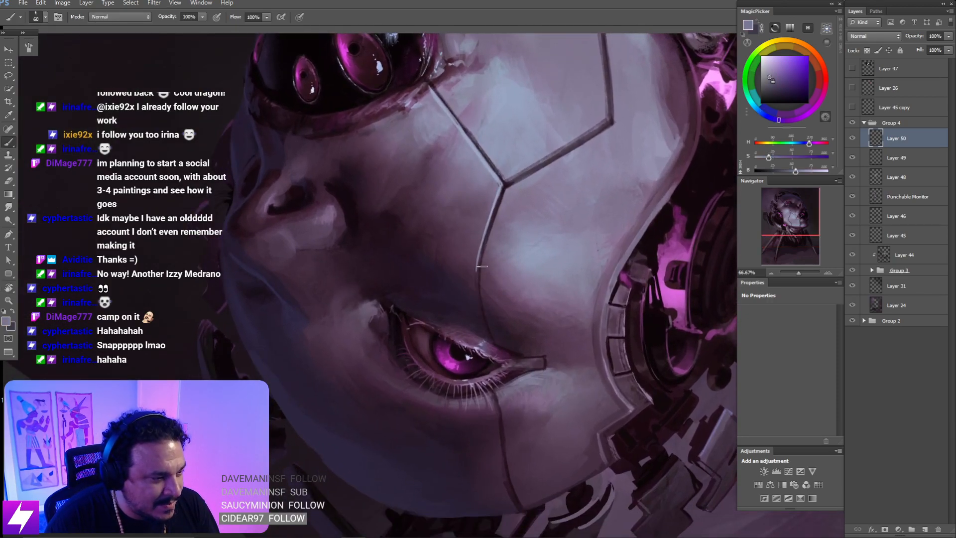
left_click_drag(482, 264, 497, 353)
key("ctrl+z")
left_click_drag(482, 269, 500, 351)
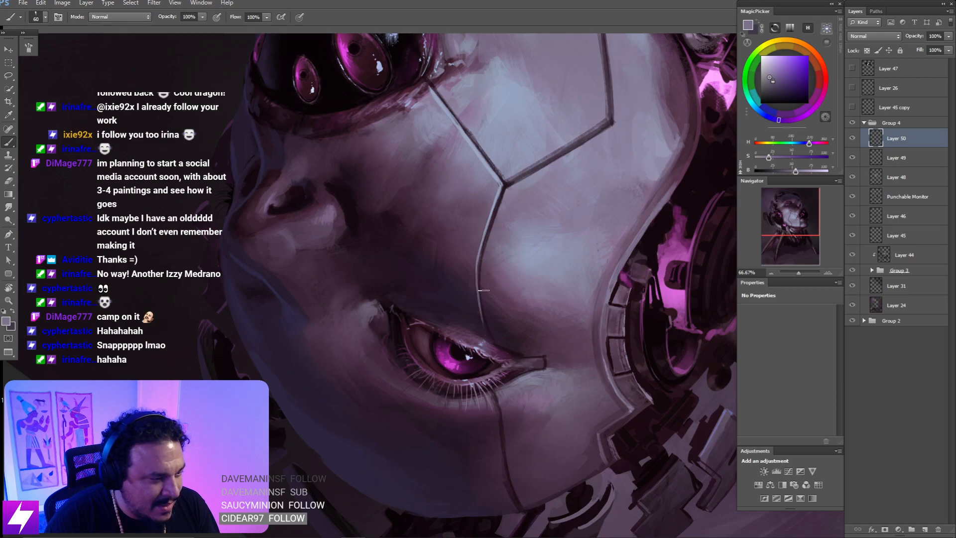
key("e")
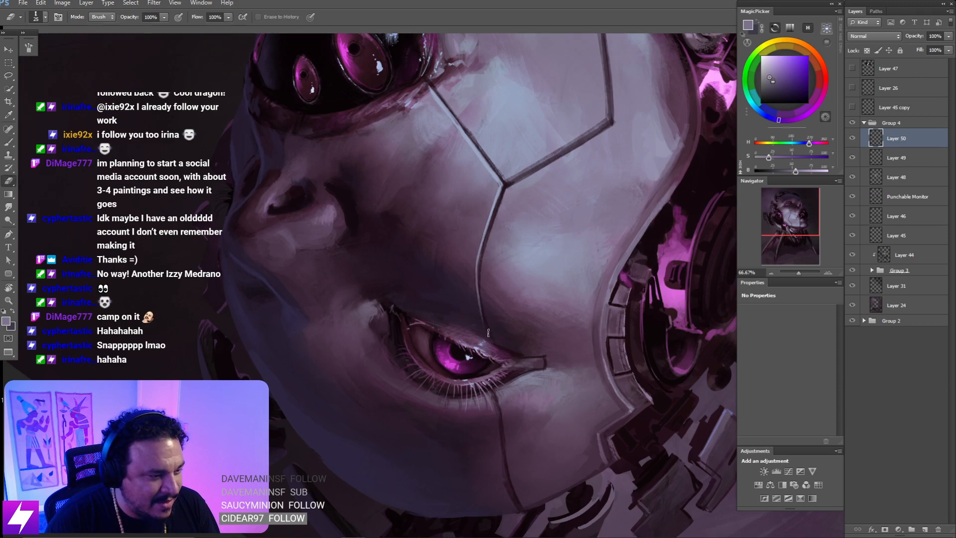
- Return the canvas to its upright orientation and flip the painting horizontally
key("Escape")
key("ctrl+minus")
key("ctrl+minus")
key("ctrl+minus")
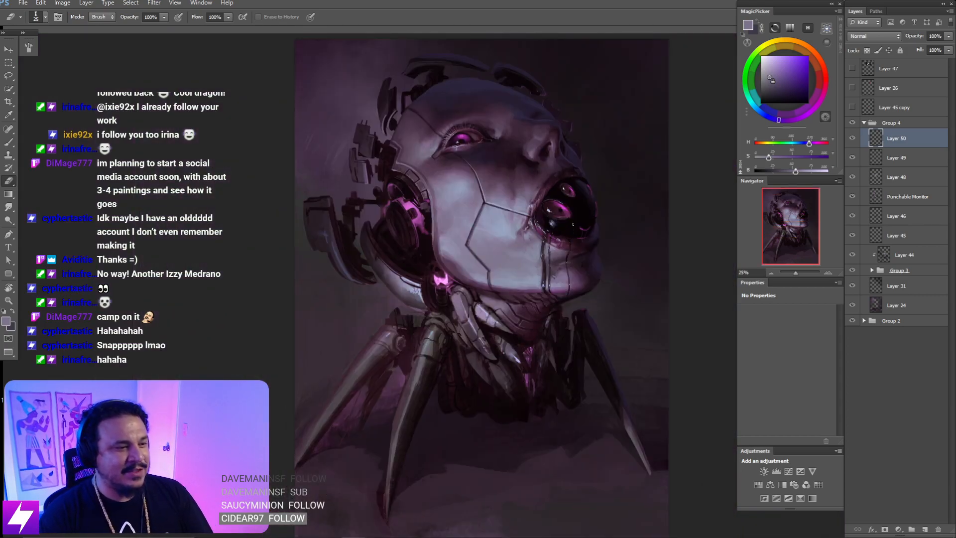
key("r")
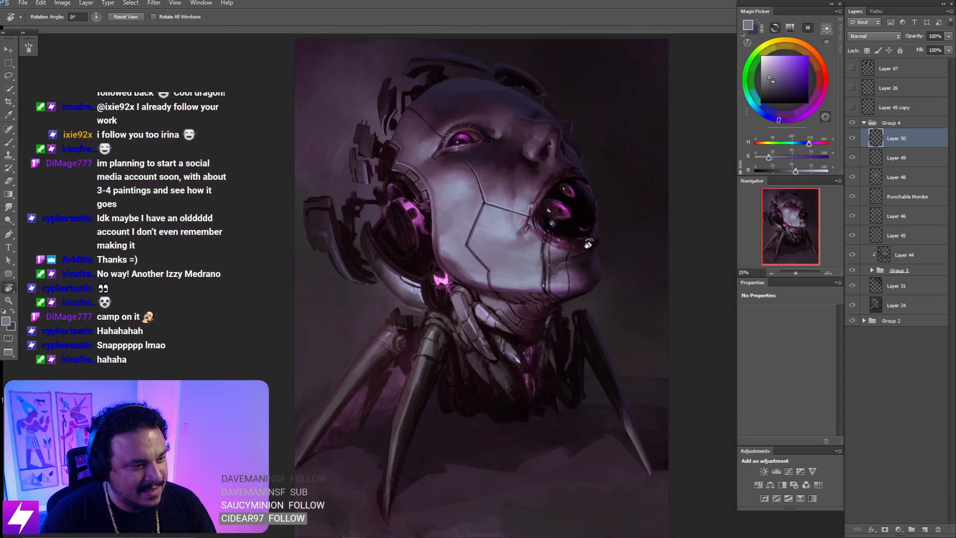
key("ctrl+shift+h")
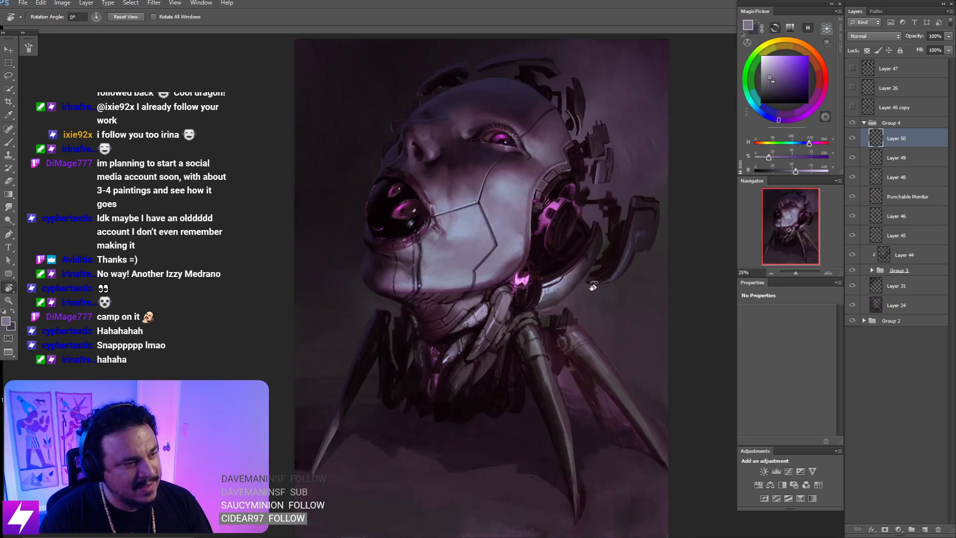
- Sample a purplish skin tone and paint a light edge highlight along the forehead panel line at brush size 60
mouse_move(593, 286)
left_mouse_down()
mouse_move(560, 243)
mouse_move(514, 232)
mouse_move(500, 241)
left_mouse_up()
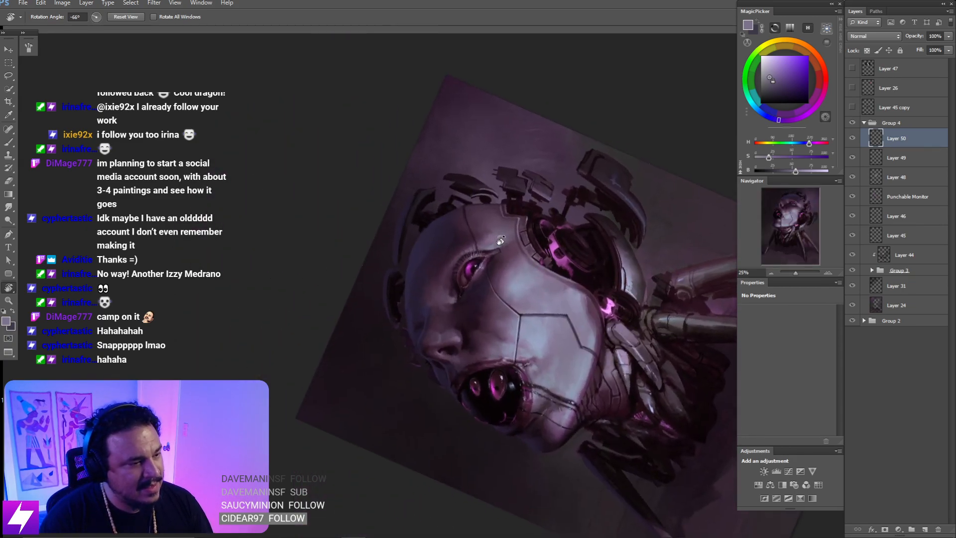
key("b")
key("ctrl+plus")
left_click(500, 273, "alt")
key("ctrl+plus")
left_click_drag(441, 167, 474, 252)
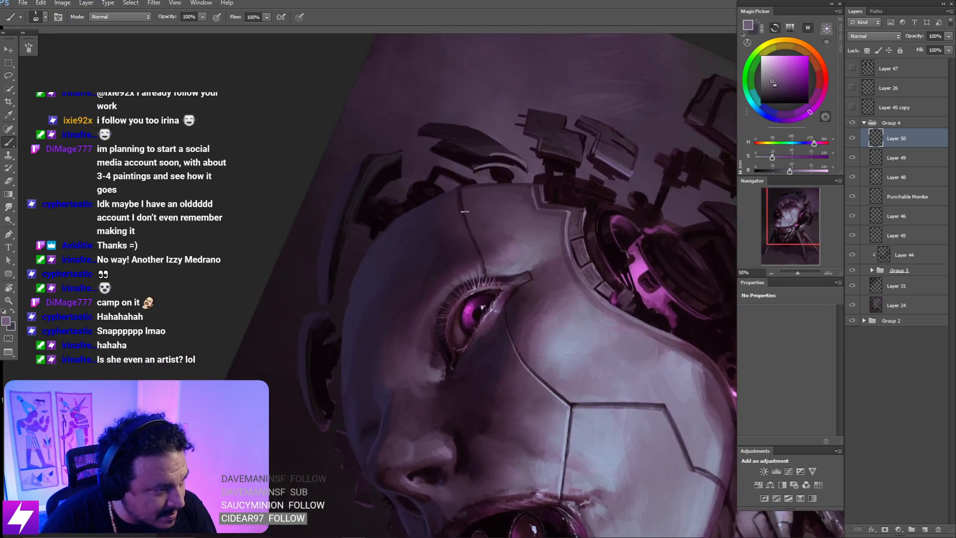
- Sample darker purple skin tones near the brow and refine the forehead panel line down to the eyelashes
left_click(477, 264, "alt")
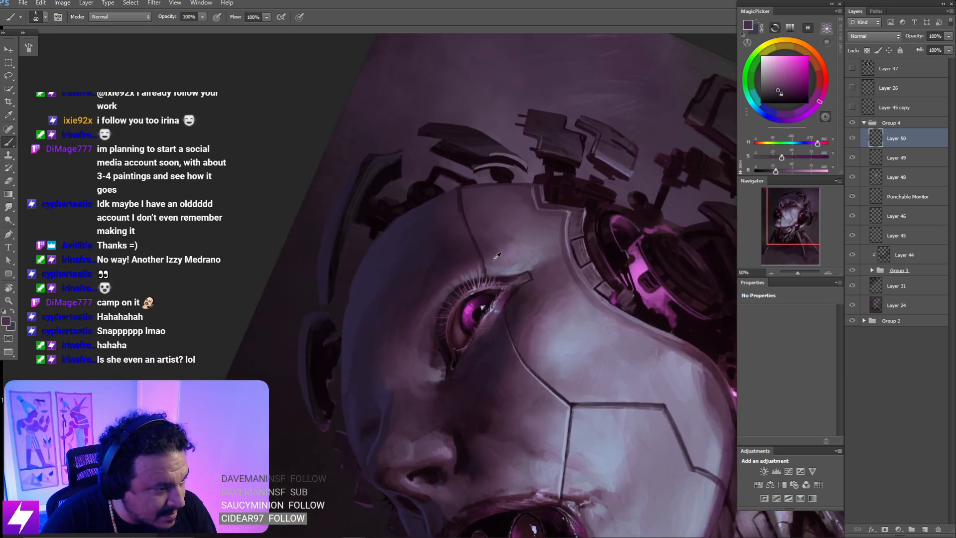
left_click(489, 262, "alt")
left_click_drag(491, 212, 469, 214)
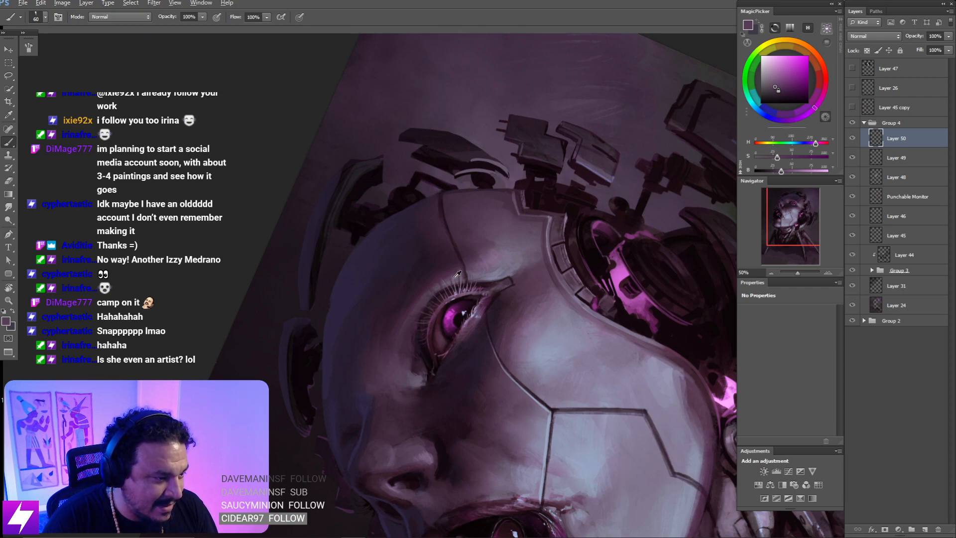
left_click_drag(442, 283, 415, 305)
left_click_drag(443, 200, 445, 213)
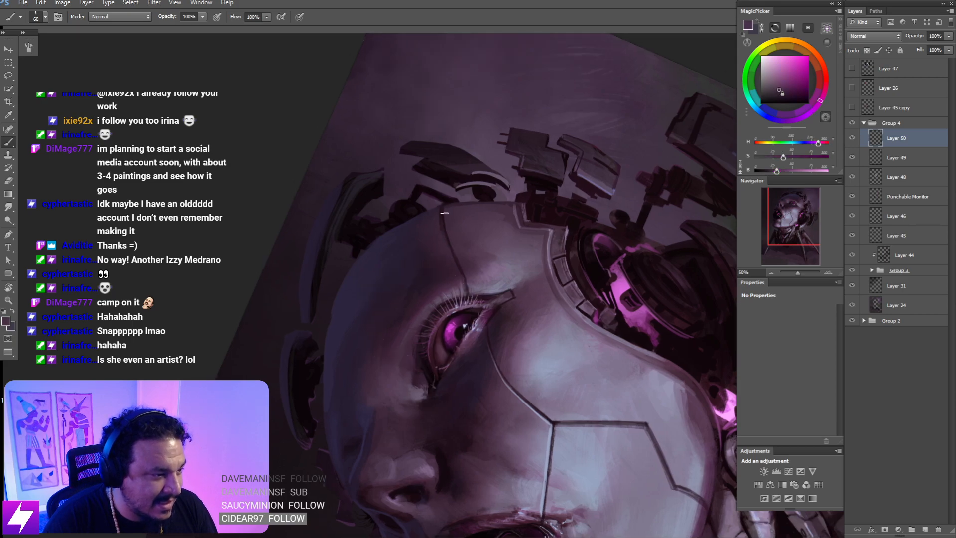
left_click_drag(462, 275, 463, 276)
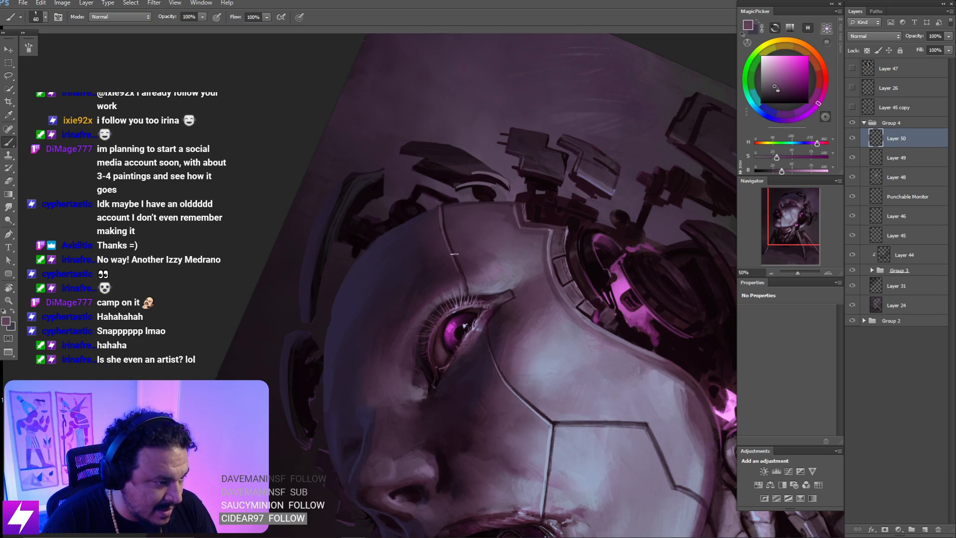
- Clean up the forehead panel line with the Eraser at size 20 and check the whole upright painting
key("e")
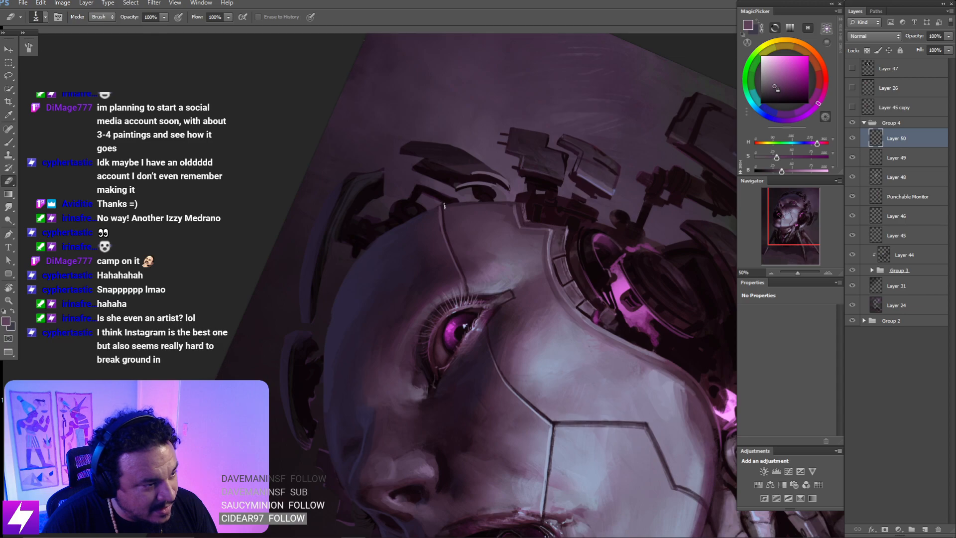
key("Escape")
key("ctrl+minus")
key("ctrl+minus")
key("ctrl+minus")
key("ctrl+minus")
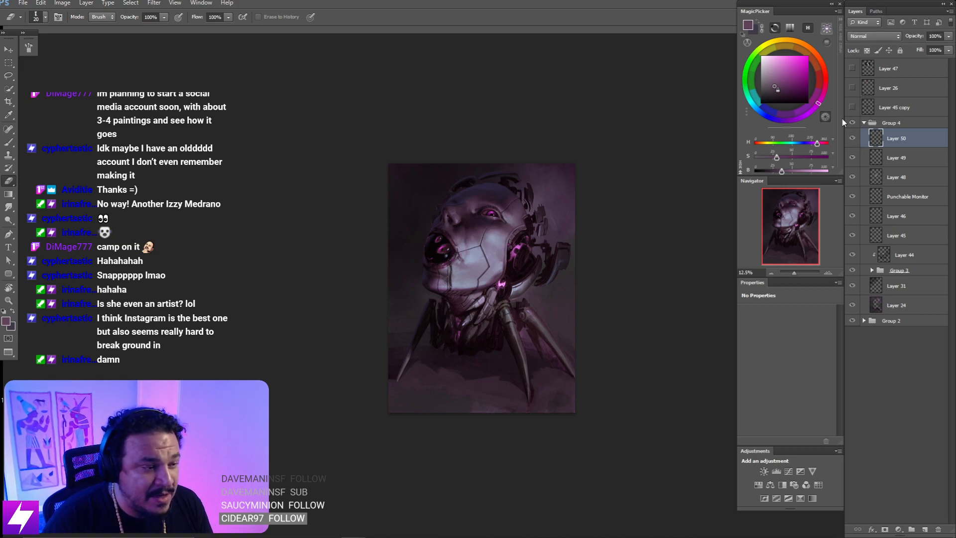
- Sample a light blue-grey skin tone from the cheek and compare the face with Layer 50 hidden and shown
left_click_drag(579, 248, 615, 251)
key("r")
left_click_drag(597, 353, 553, 128)
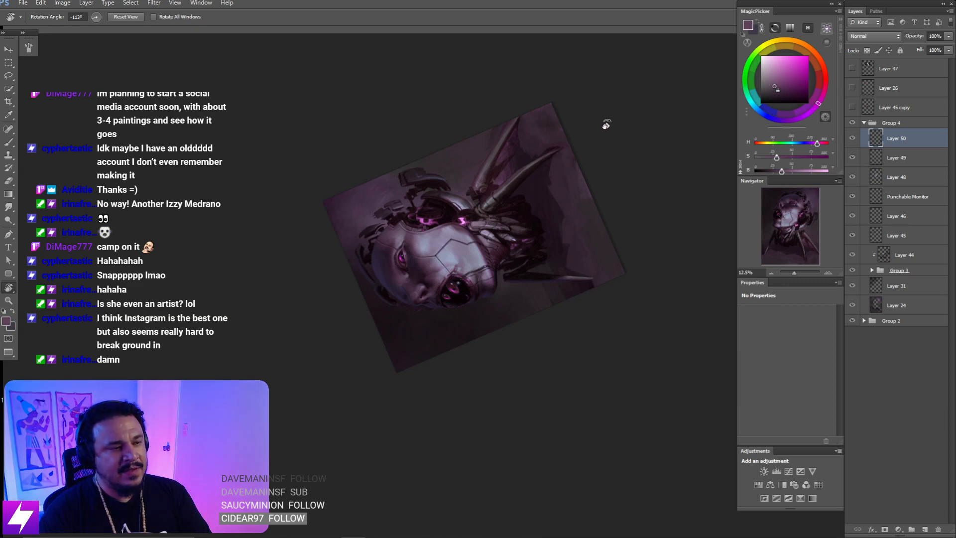
left_click_drag(454, 250, 513, 219)
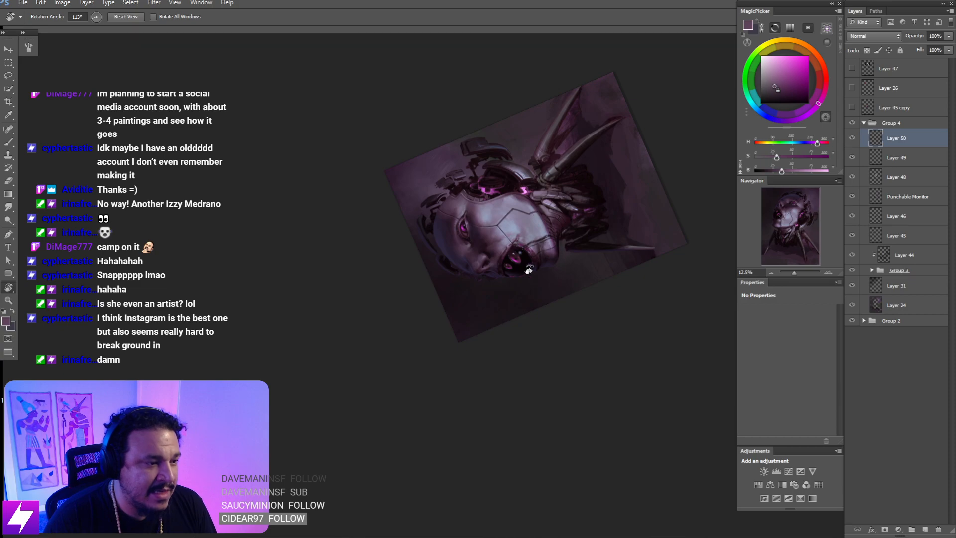
left_click_drag(529, 268, 499, 184)
scroll(499, 184, "up", 1)
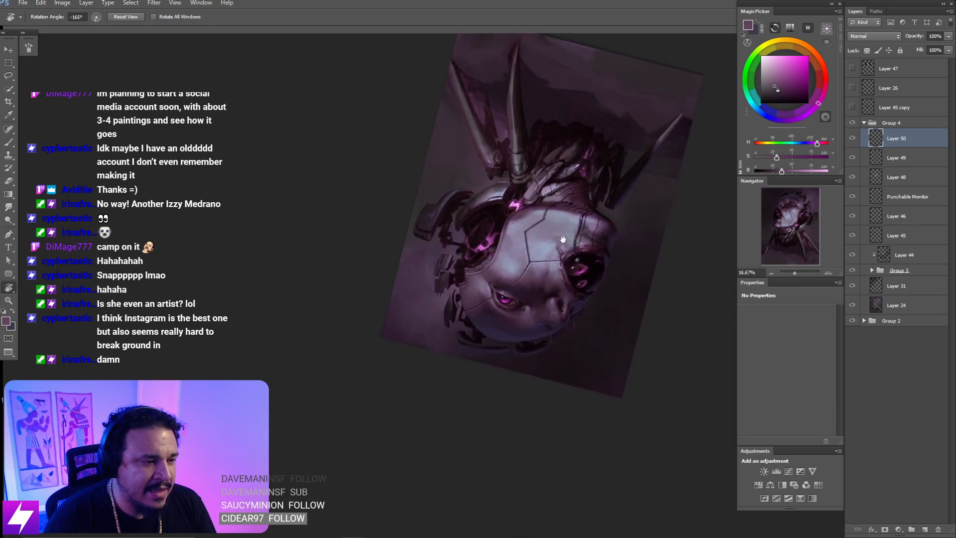
scroll(498, 161, "up", 2)
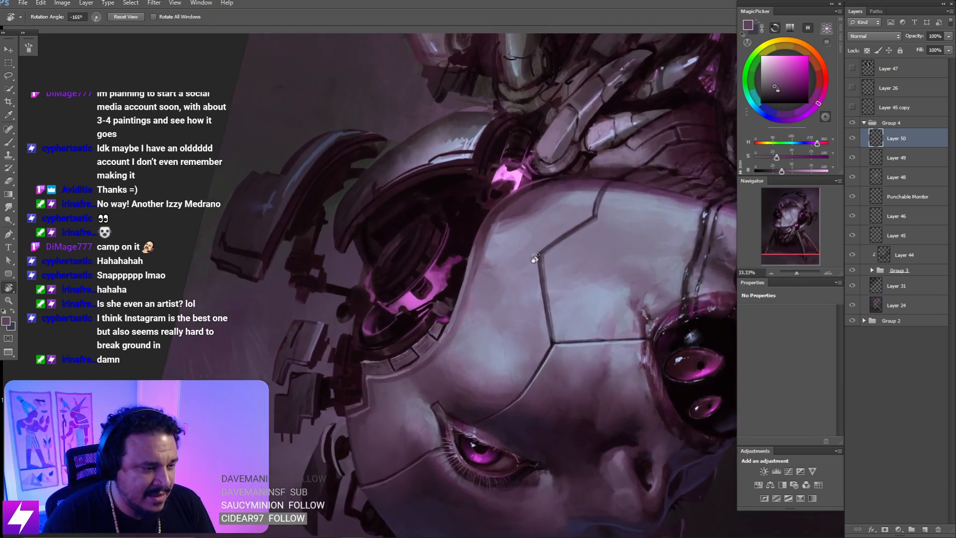
scroll(534, 259, "up", 1)
key("b")
left_click(565, 275, "alt")
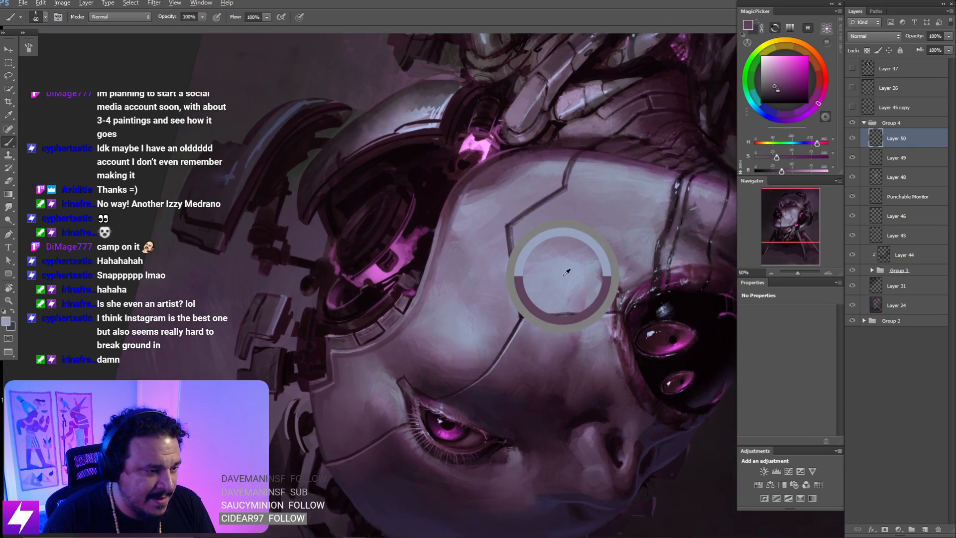
left_click(852, 138)
left_click(852, 138)
left_click_drag(553, 260, 568, 277)
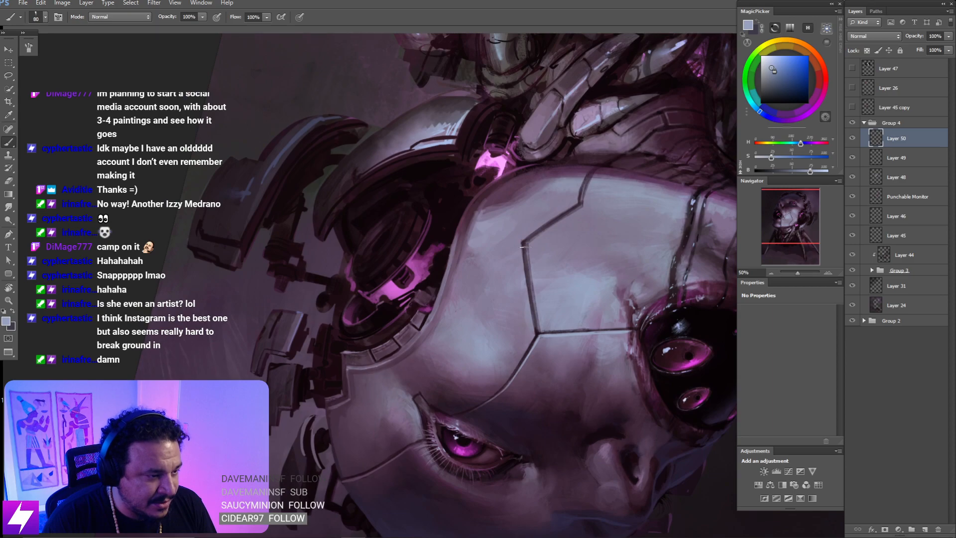
- Select a narrow strip with the Lasso along the cheek panel line segment between its upper junction and rear corner
key("l")
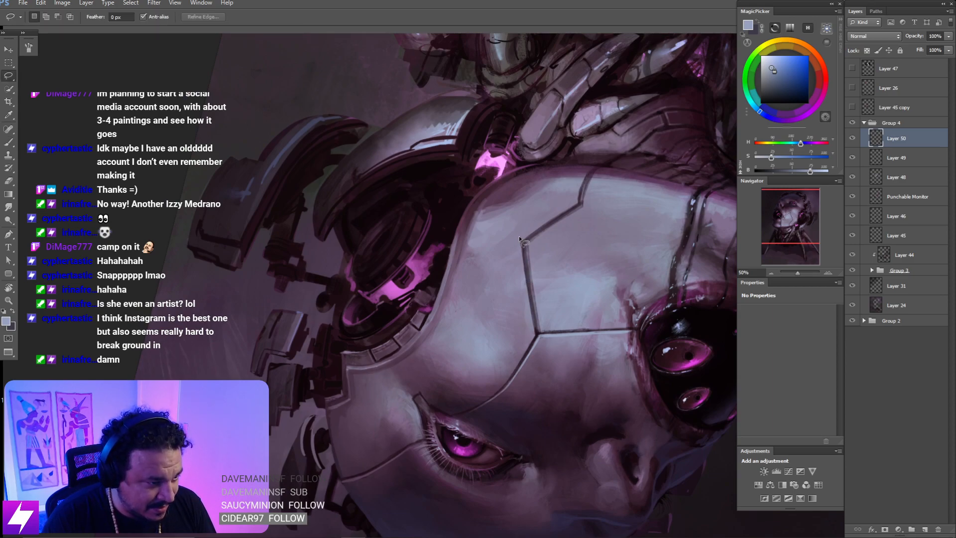
mouse_move(527, 246)
left_mouse_down()
mouse_move(535, 336)
mouse_move(521, 239)
mouse_move(538, 327)
left_mouse_up()
key("b")
key("l")
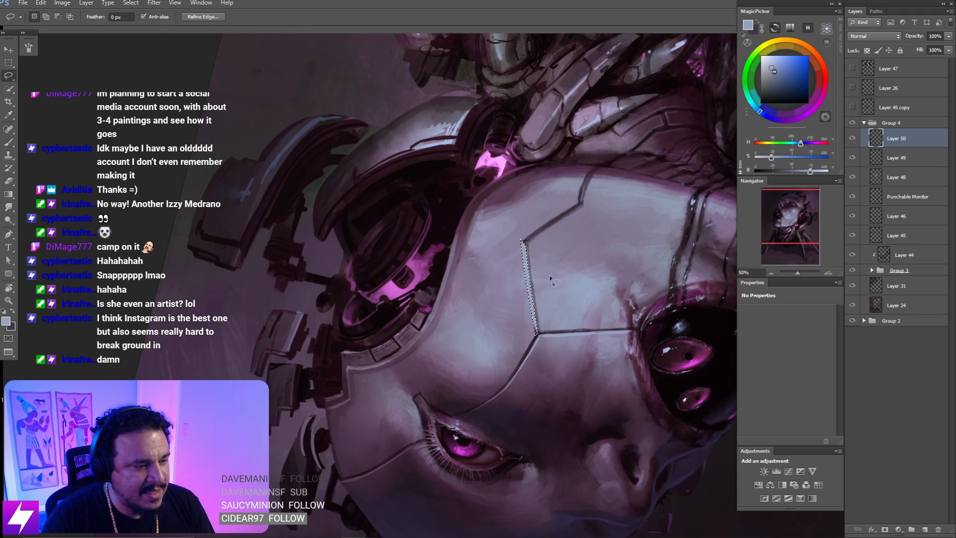
key("ctrl+d")
key("ctrl+minus")
key("ctrl+minus")
key("Escape")
left_click_drag(551, 216, 560, 258)
key("ctrl+shift+d")
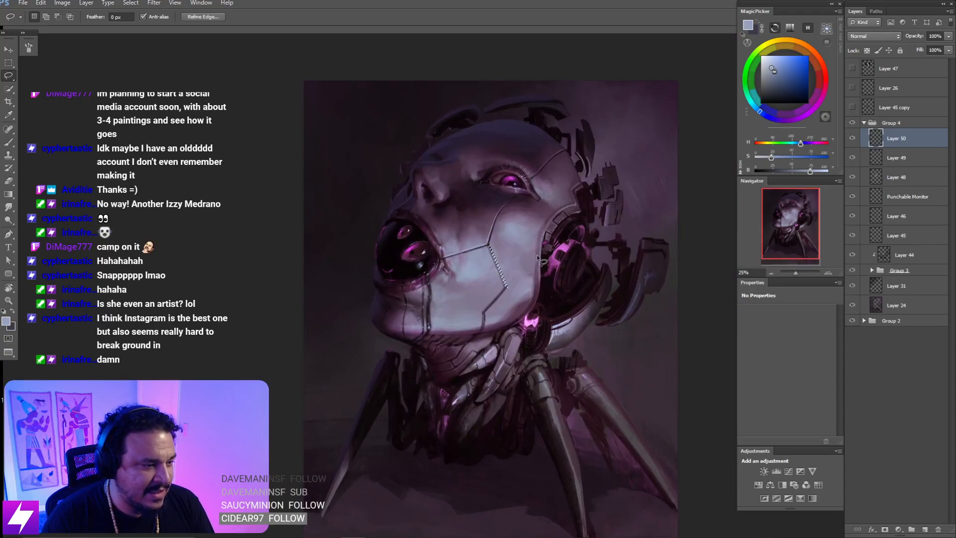
- Paint a light blue-grey highlight inside the selected strip of the cheek panel line and clear the selection
key("ctrl+plus")
key("ctrl+plus")
key("ctrl+plus")
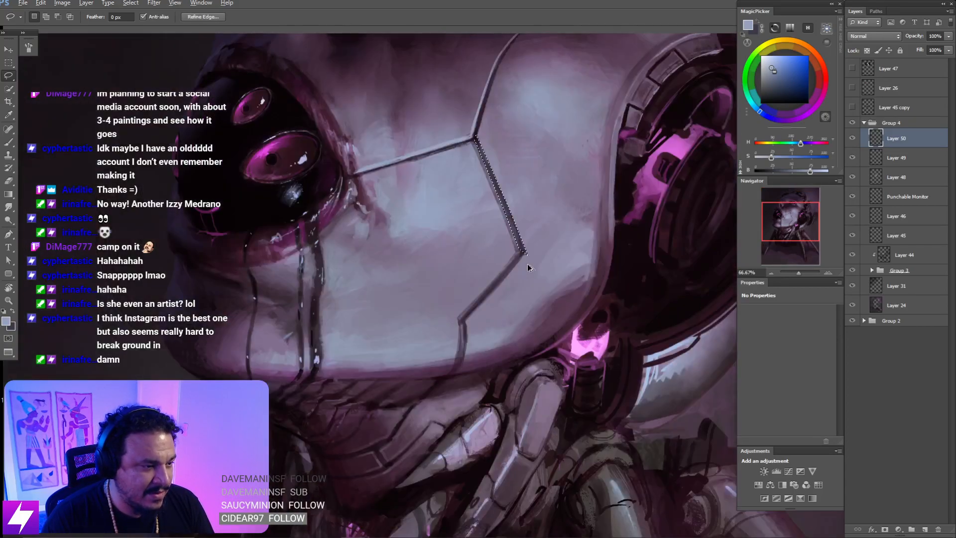
left_click_drag(527, 263, 536, 308)
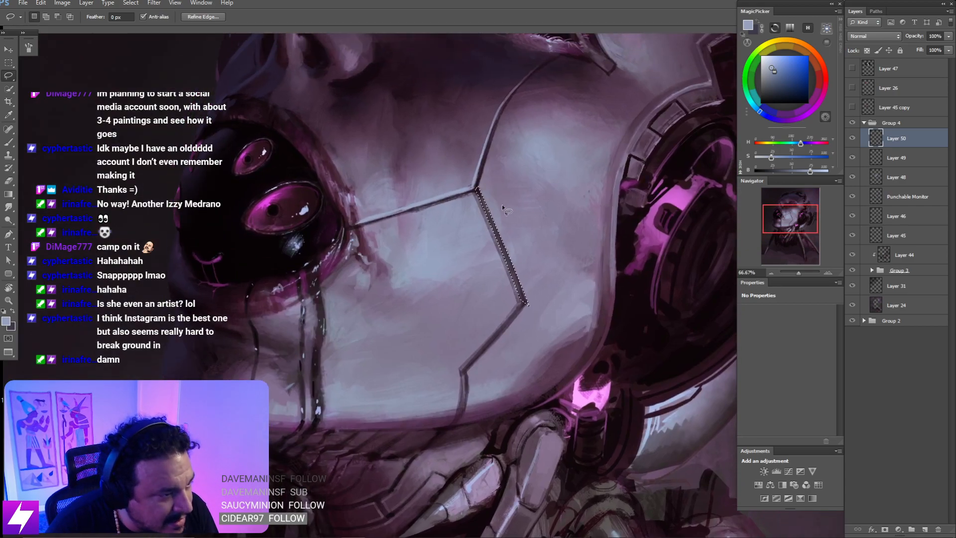
key("b")
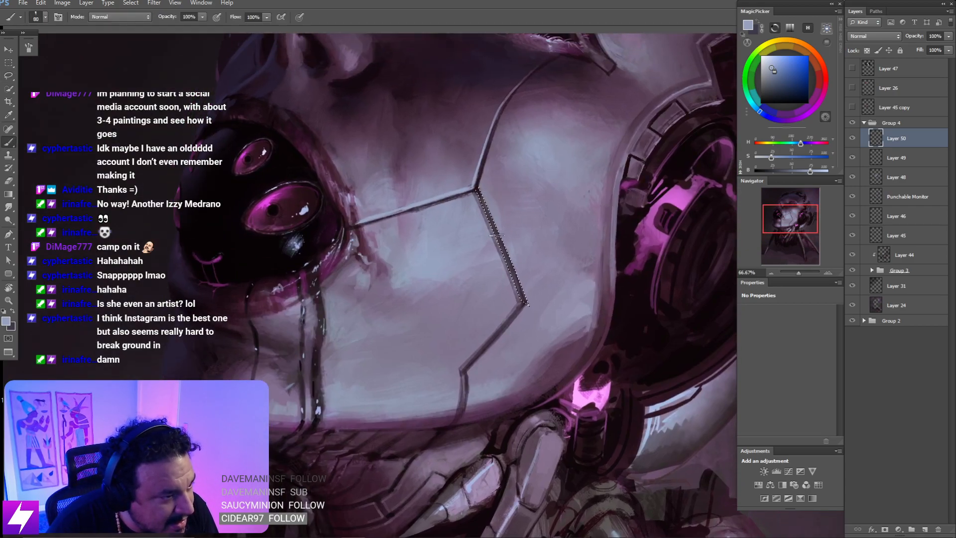
left_click_drag(502, 243, 525, 303)
key("l")
left_click(523, 237)
key("b")
key("ctrl+minus")
key("ctrl+minus")
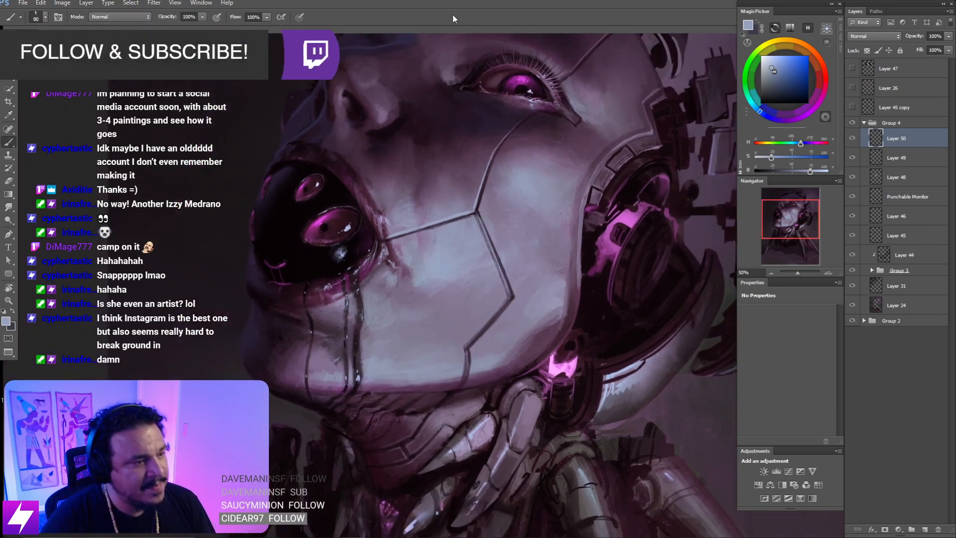
- Touch up the light highlights around the cheek panel line's upper junction at brush size 40
key("r")
left_click_drag(446, 316, 509, 255)
key("ctrl+plus")
key("ctrl+plus")
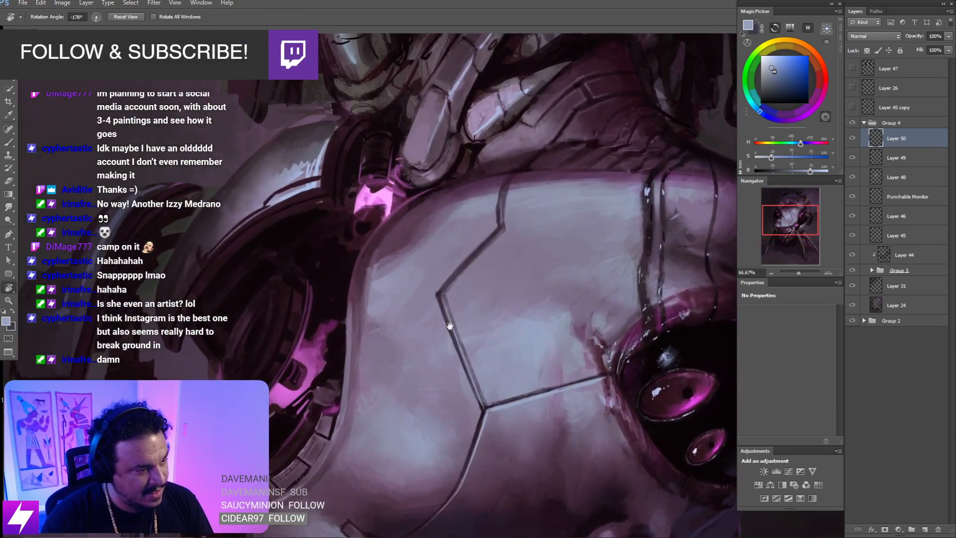
key("b")
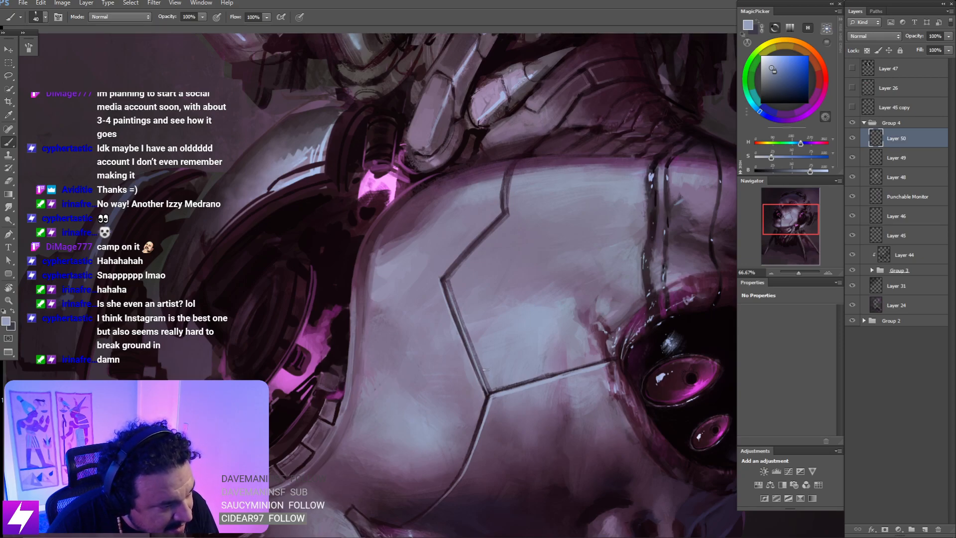
key("ctrl+minus")
left_click_drag(486, 370, 531, 228)
left_click_drag(542, 194, 534, 169)
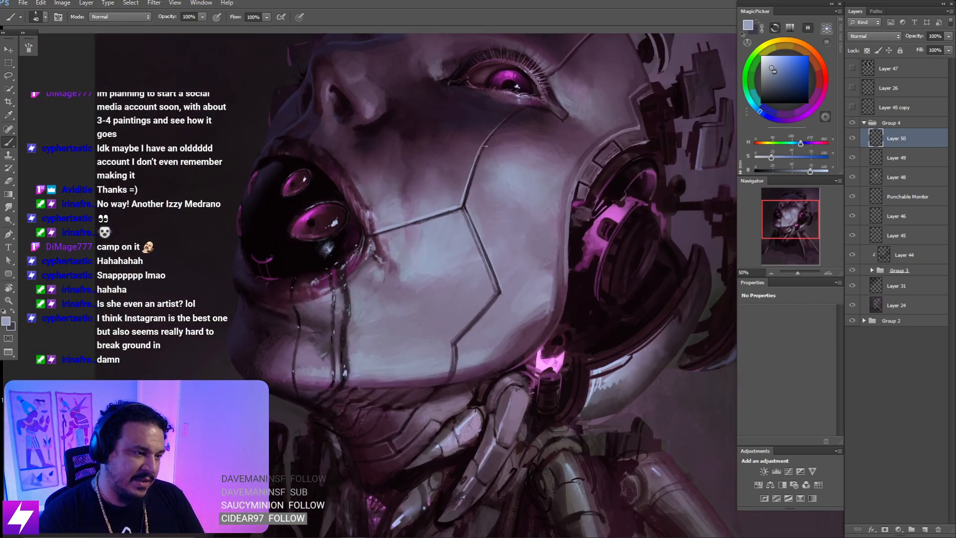
key("ctrl+plus")
left_click_drag(496, 122, 476, 198)
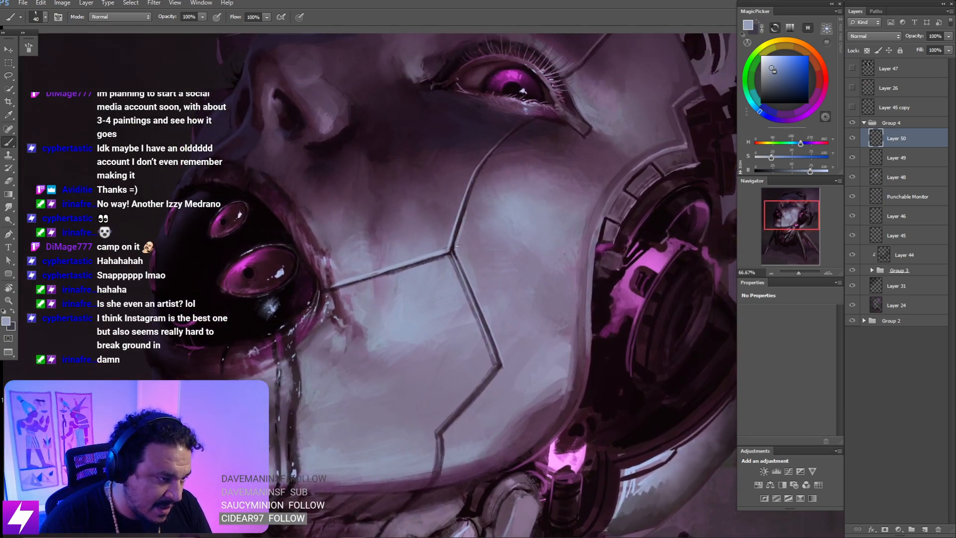
- Extend the light highlight along the cheek panel line's lower diagonal and end segments to the jaw at brush size 30
key("ctrl+minus")
key("ctrl+minus")
key("r")
mouse_move(454, 357)
left_mouse_down()
mouse_move(478, 363)
mouse_move(540, 239)
mouse_move(491, 216)
mouse_move(438, 117)
left_mouse_up()
key("ctrl+plus")
key("ctrl+plus")
left_click_drag(426, 181, 445, 214)
key("b")
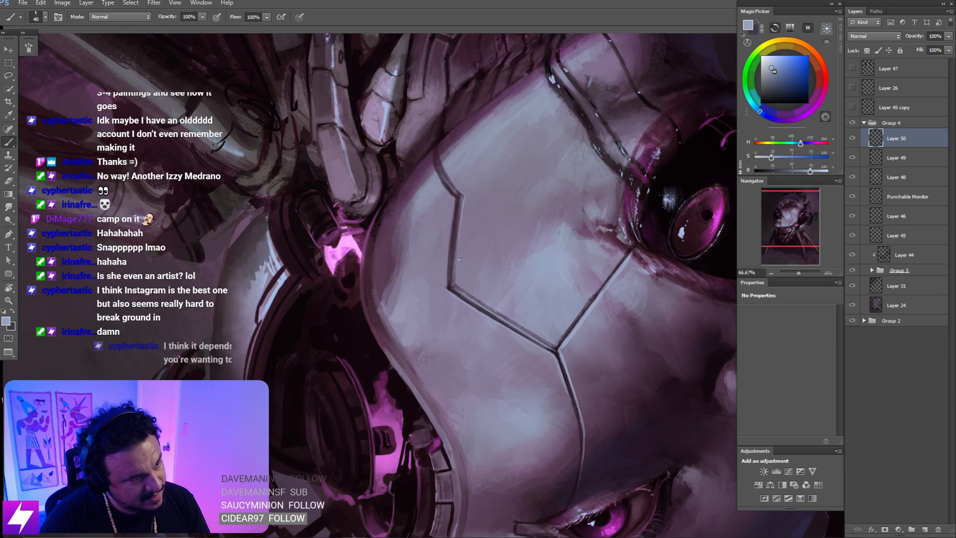
key("Escape")
mouse_move(495, 250)
left_mouse_down()
mouse_move(481, 253)
mouse_move(474, 194)
left_mouse_up()
left_click_drag(456, 312, 475, 216)
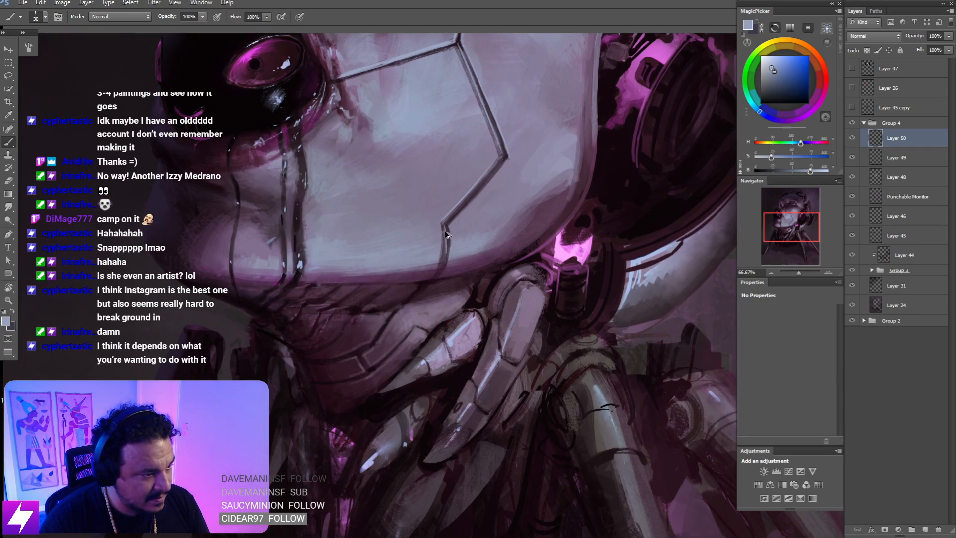
left_click_drag(446, 234, 446, 268)
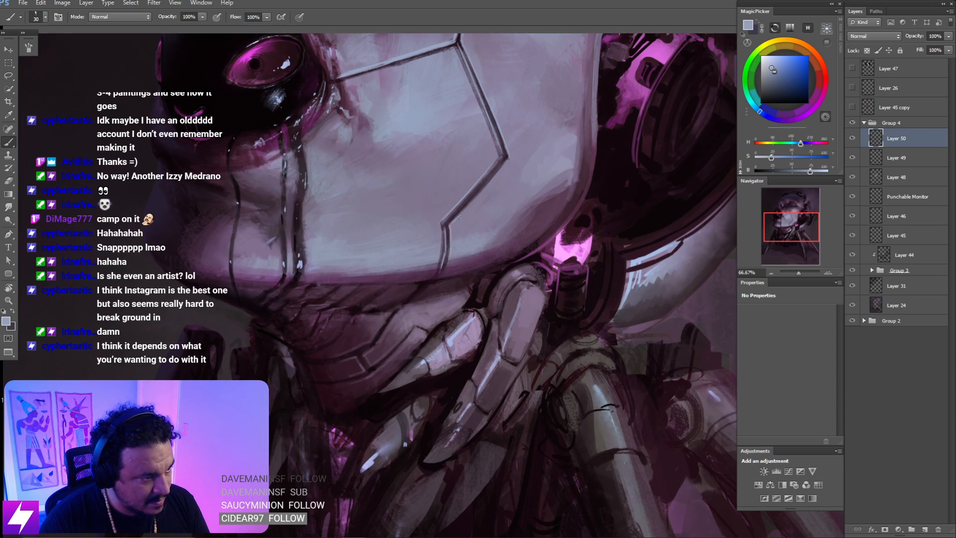
- Examine the whole upright painting at several magnifications to judge the highlighted cheek panel lines
key("ctrl+minus")
key("ctrl+minus")
key("r")
left_click_drag(469, 326, 526, 178)
key("Escape")
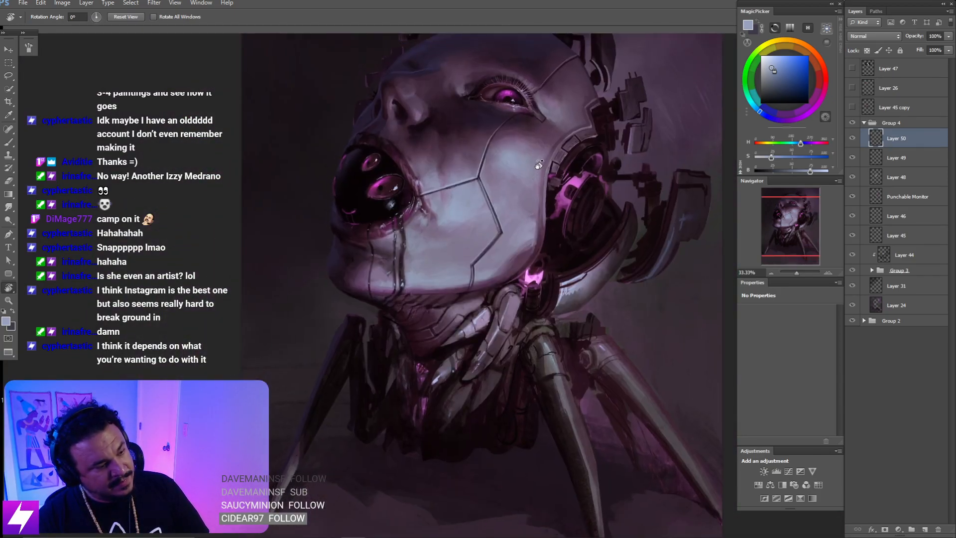
key("ctrl+minus")
key("ctrl+minus")
key("ctrl+minus")
key("ctrl+plus")
key("ctrl+plus")
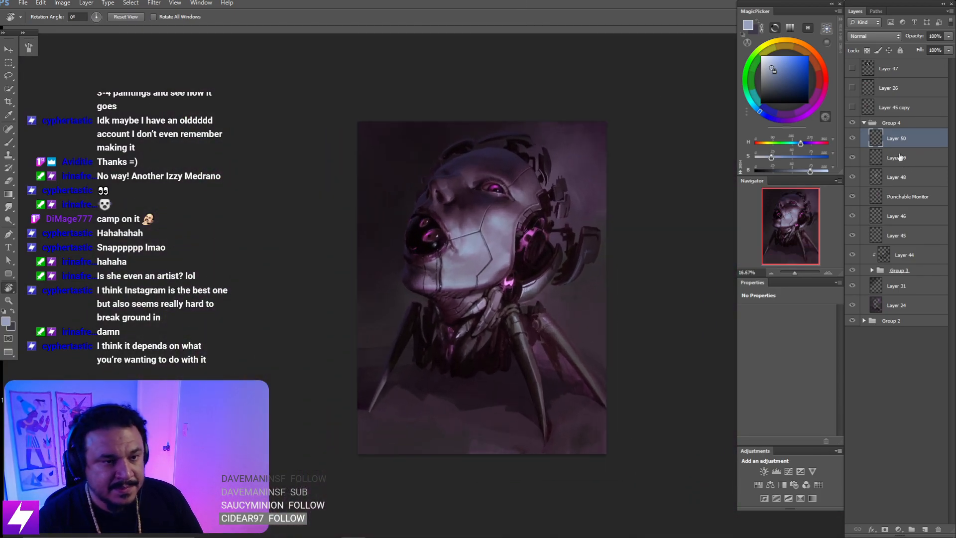
- Compare the face with Layer 49 hidden and shown, and set that layer's opacity to 80%
left_click(870, 158)
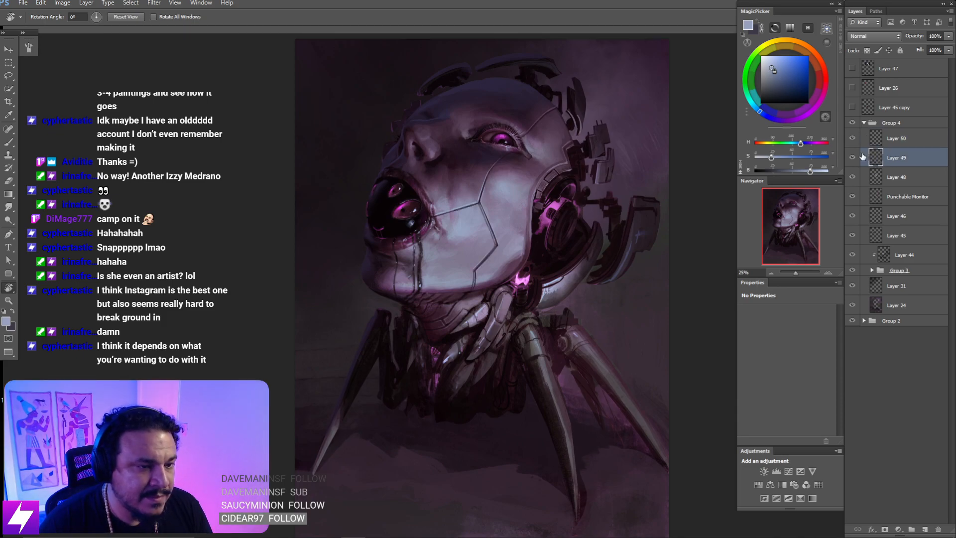
left_click(852, 158)
left_click(852, 158)
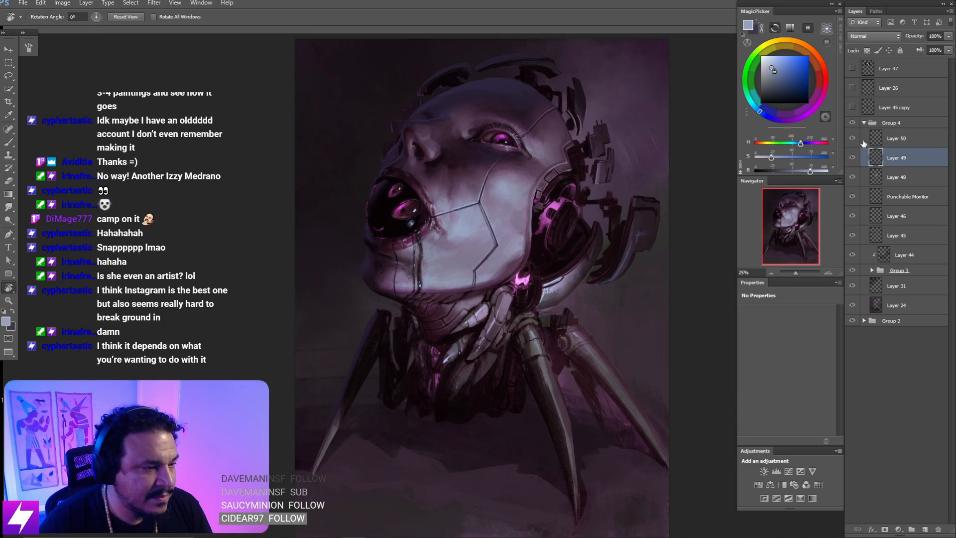
left_click(949, 39)
left_click_drag(945, 48, 939, 48)
key("ctrl+plus")
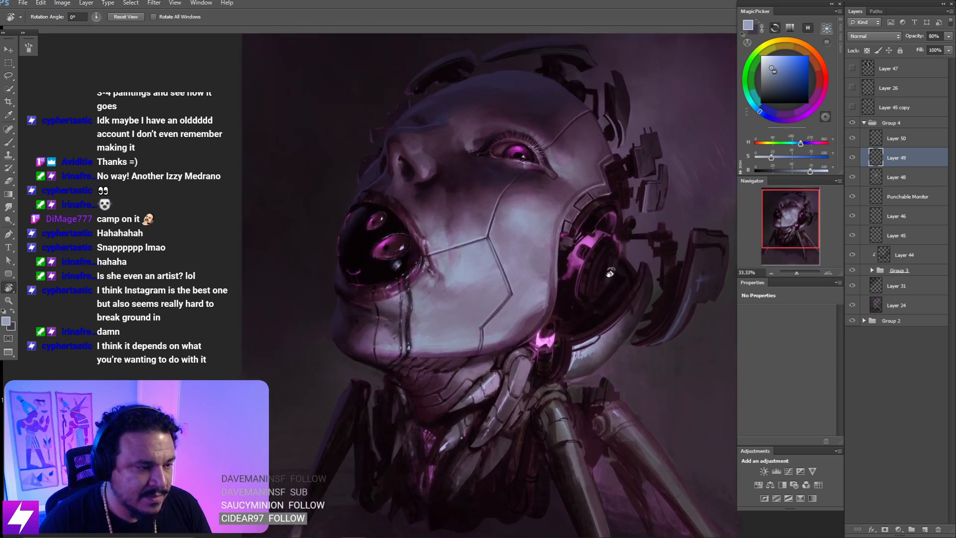
- Lock Layer 49's transparent pixels and set up a soft textured brush at size 90 with dark maroon sampled near the neck glow for its lines
key("slash")
key("b")
left_click(547, 330, "alt")
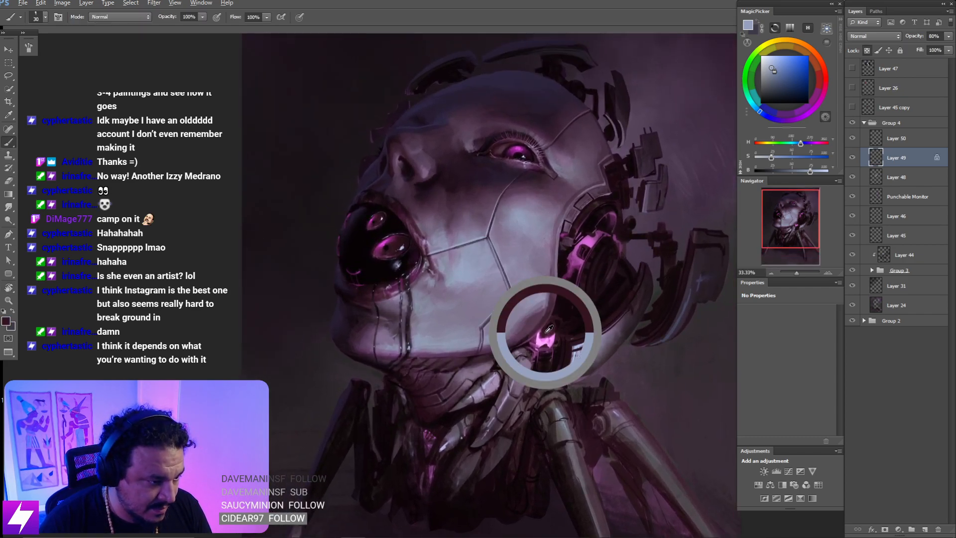
left_click_drag(547, 329, 520, 341)
right_click(350, 252)
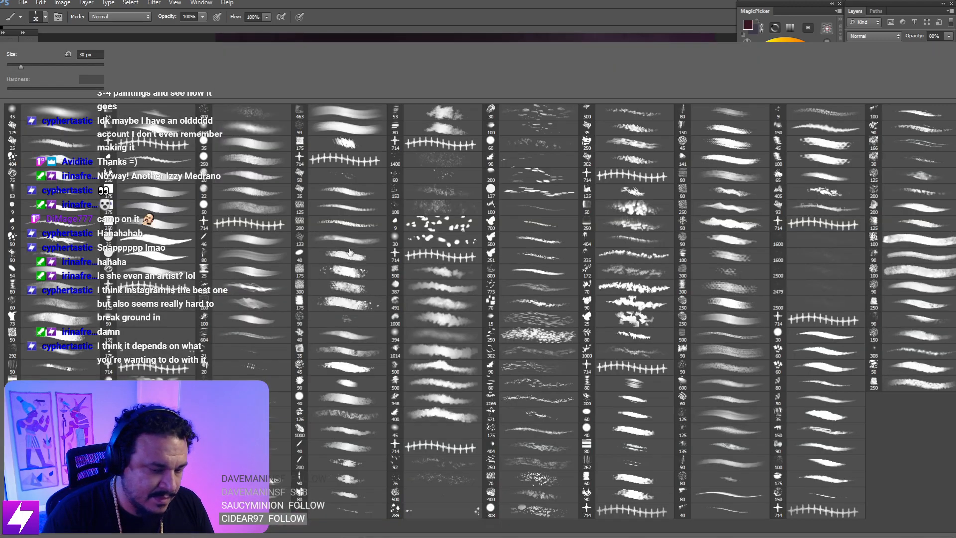
double_click(93, 176)
left_click_drag(472, 242, 448, 259)
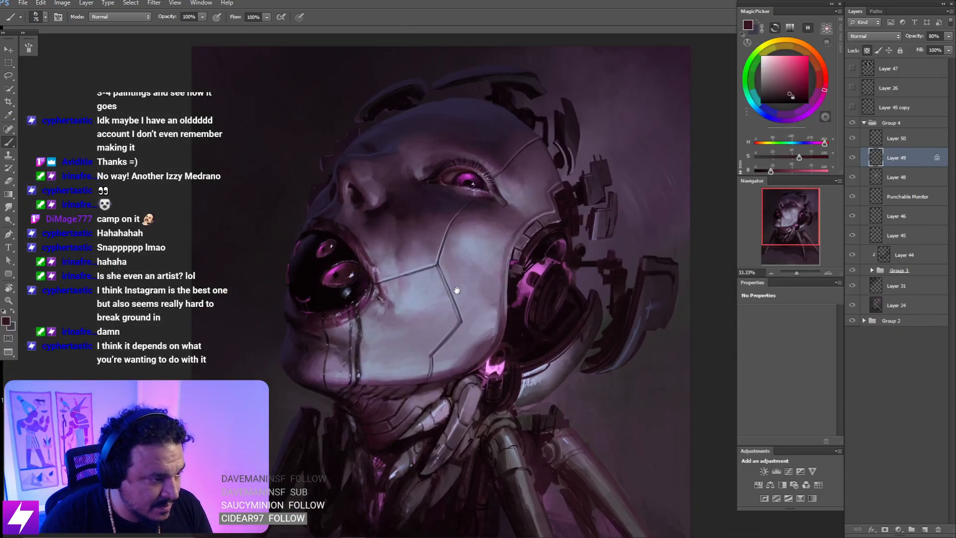
key("bracketright")
key("bracketright")
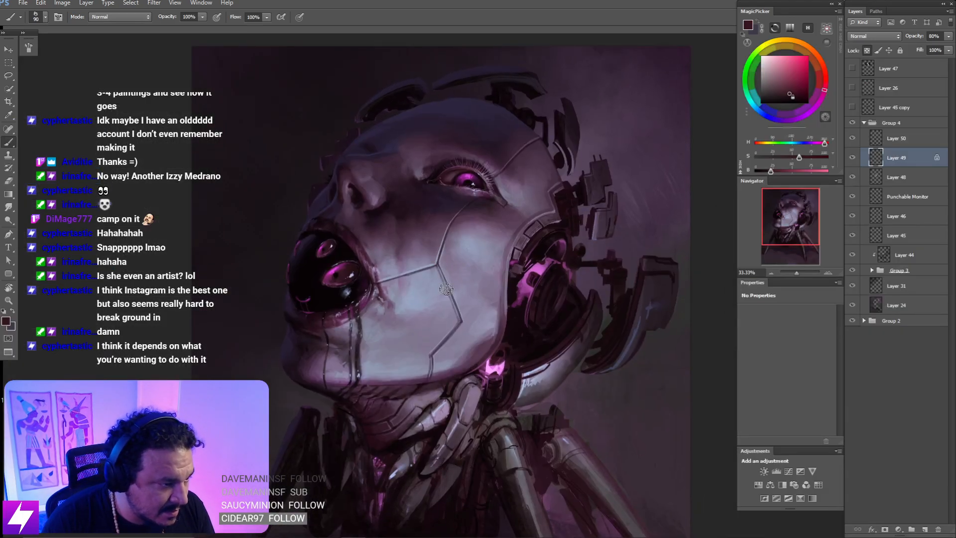
- Tint the cheek panel lines on Layer 49 with deep purple sampled from the eye, enlarging the brush to 125
left_click(474, 175, "alt")
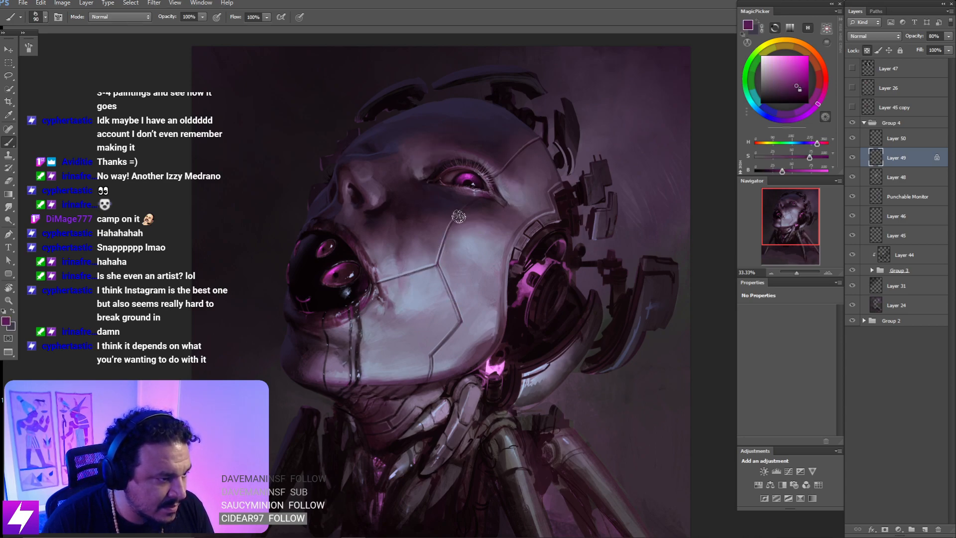
left_click_drag(519, 227, 524, 199)
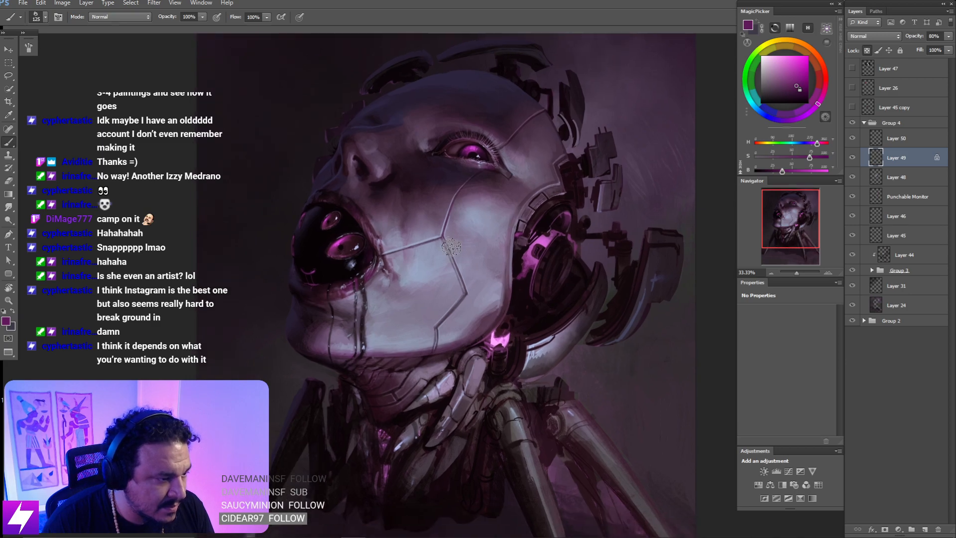
key("bracketright")
key("bracketright")
left_click_drag(441, 346, 440, 328)
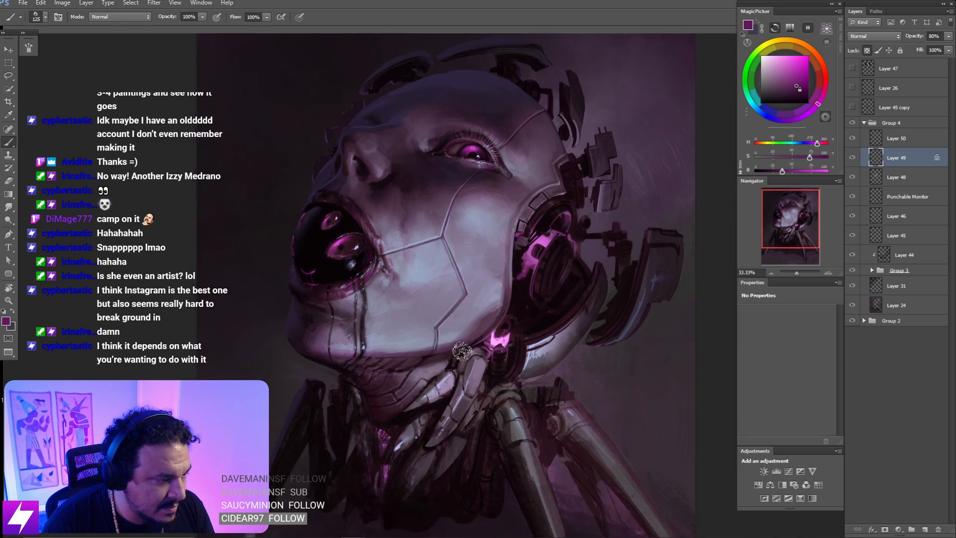
- Mirror the painting horizontally and examine the whole composition at reduced magnification
key("ctrl+minus")
mouse_move(573, 391)
left_mouse_down()
mouse_move(611, 349)
mouse_move(504, 391)
left_mouse_up()
key("l")
key("ctrl+minus")
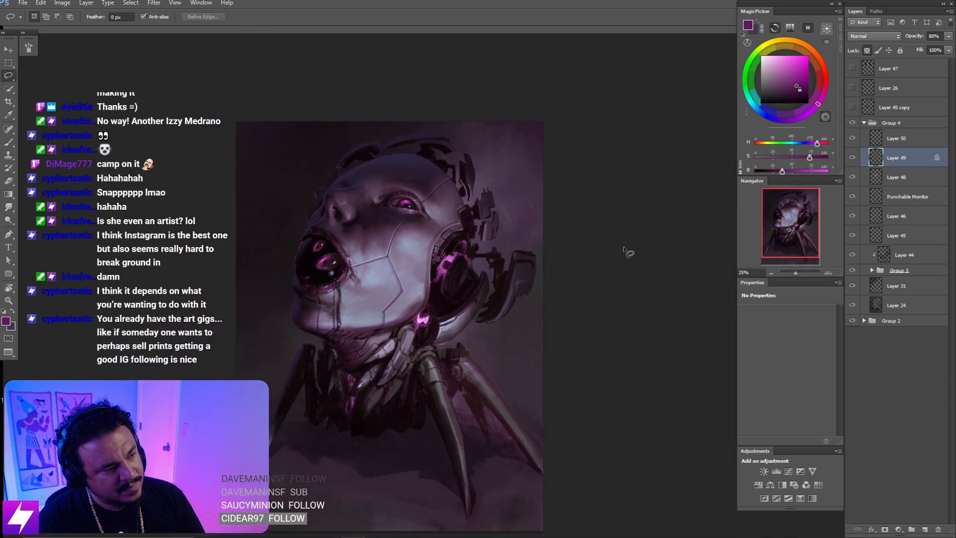
key("ctrl+shift+h")
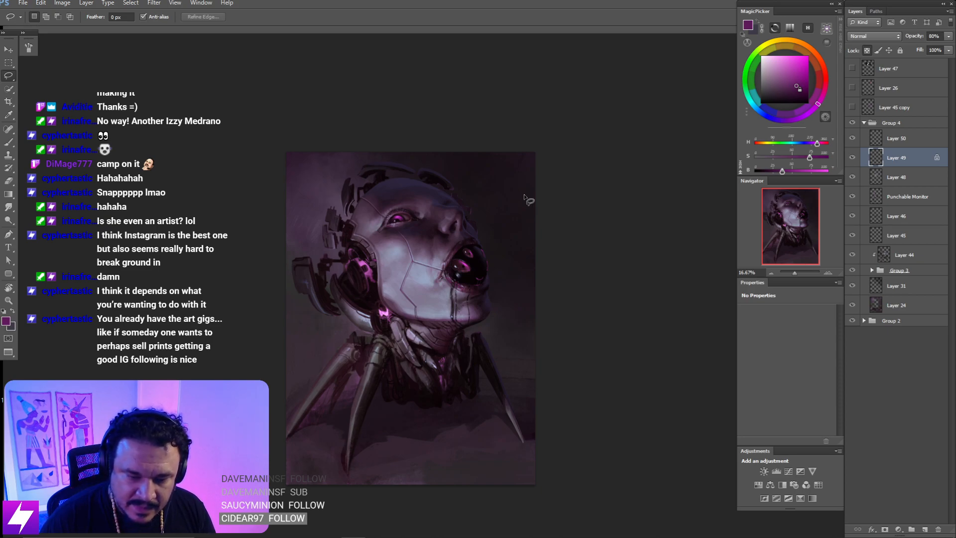
key("ctrl+plus")
left_click_drag(464, 262, 503, 244)
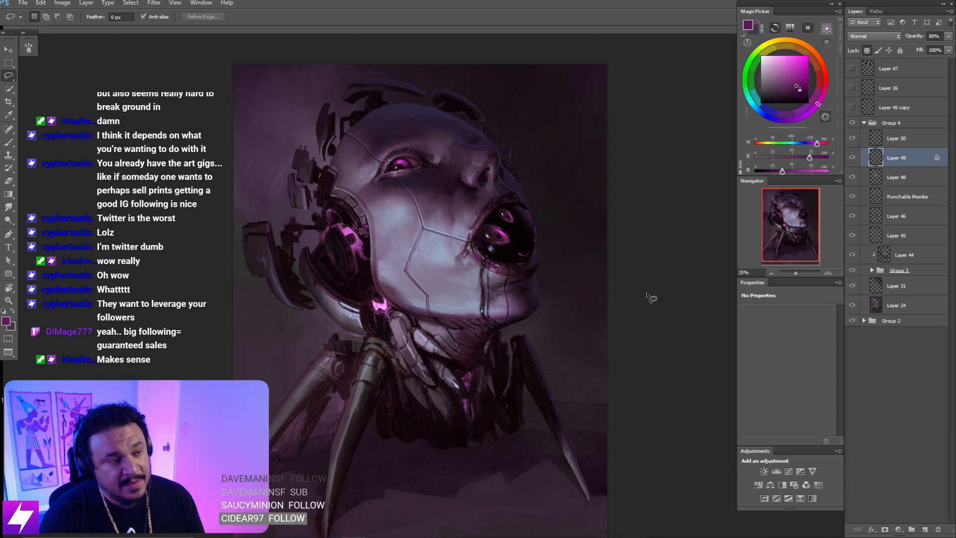
- Compare the cheek panel lines with Layer 49 and Layer 50 each hidden and shown
left_click(854, 159)
left_click(855, 159)
left_click(854, 139)
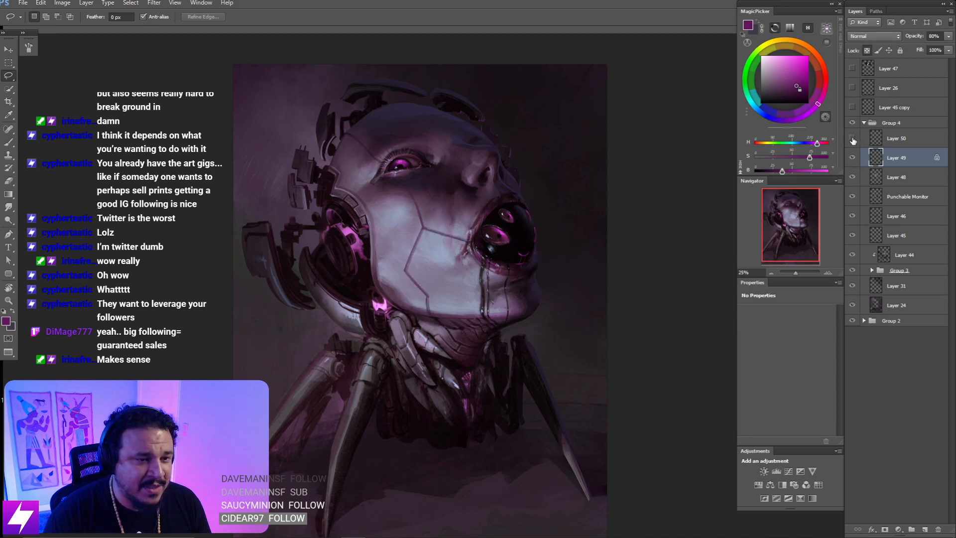
left_click(853, 140)
left_click(881, 142)
left_click(853, 140)
left_click(853, 140)
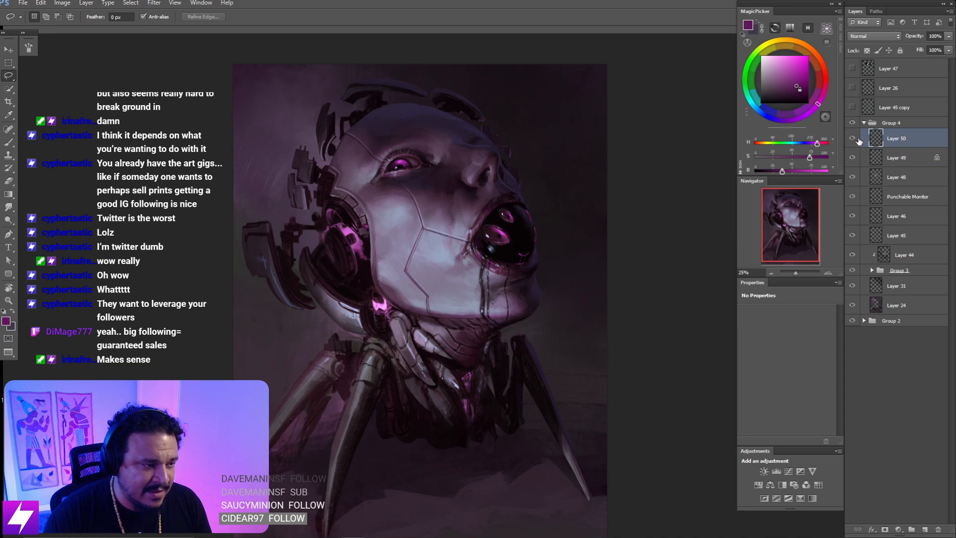
- Add a new layer above Layer 50, tilt the canvas, and dab deep purple beneath the eye at brush size 125
key("ctrl+shift+alt+n")
mouse_move(589, 275)
left_mouse_down()
mouse_move(603, 273)
mouse_move(602, 252)
mouse_move(592, 335)
left_mouse_up()
key("r")
key("ctrl+plus")
left_click_drag(526, 307, 531, 292)
key("b")
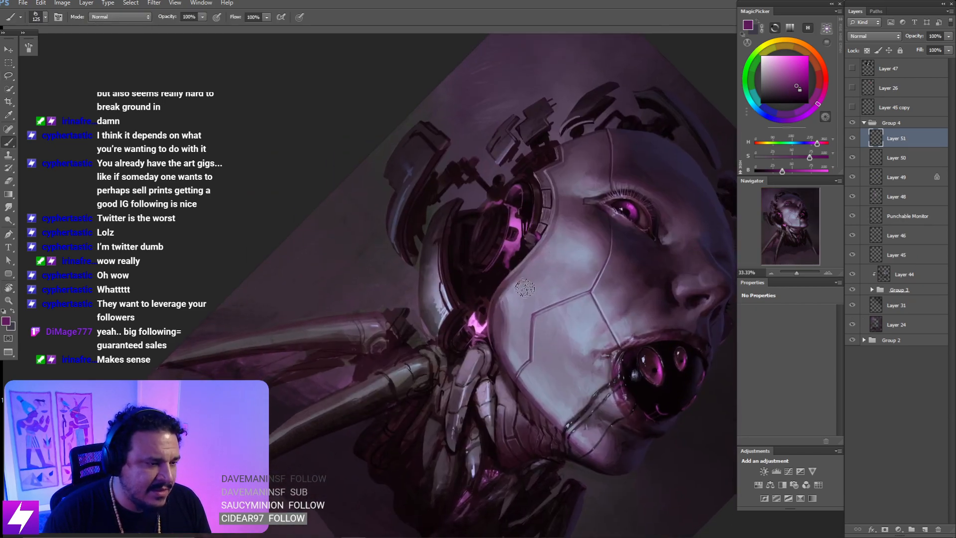
left_click(625, 259)
left_click_drag(624, 259, 613, 259)
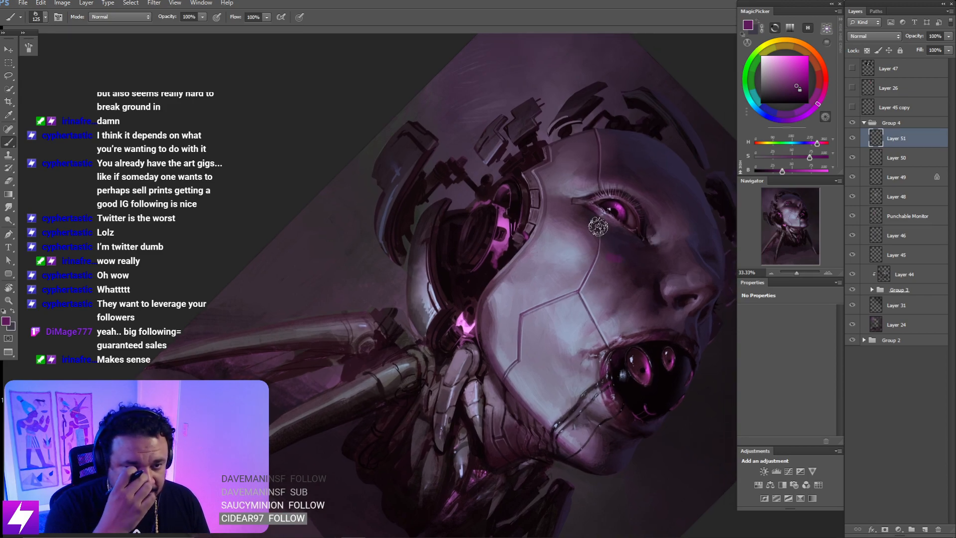
left_click_drag(530, 268, 559, 250)
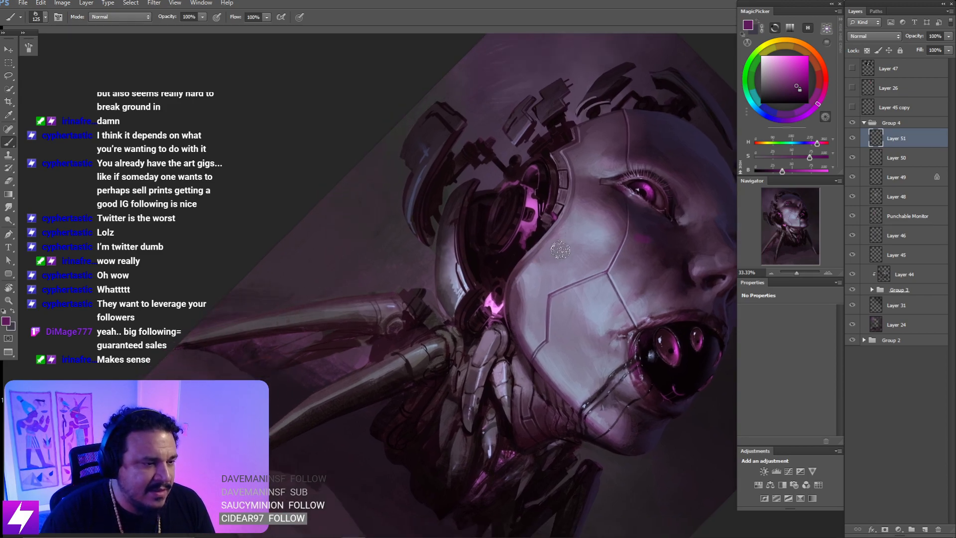
- Paint a pale lavender highlight along the face plate's rim from the jaw hinge past the ear toward the temple at brush sizes 40 to 45
left_click(583, 229, "alt")
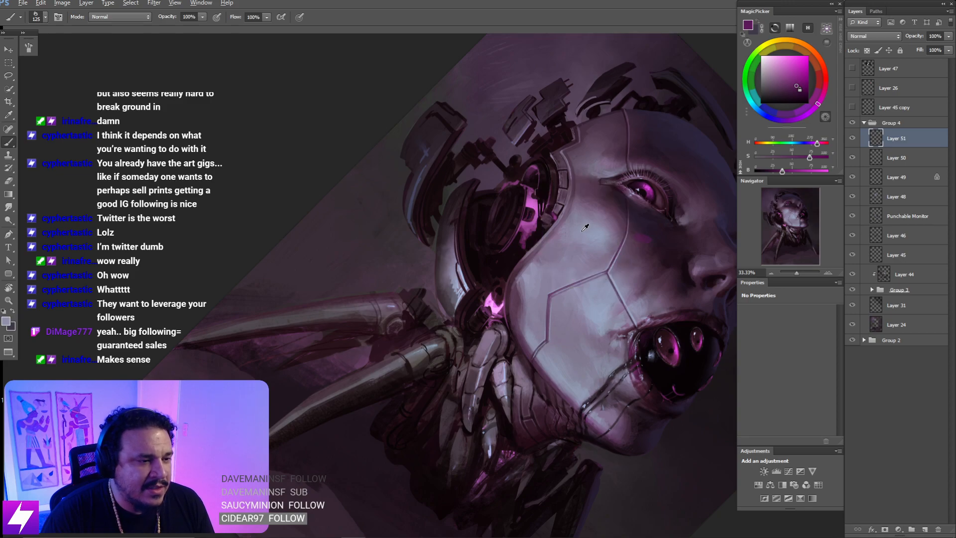
key("bracketleft")
key("bracketleft")
key("bracketleft")
key("bracketleft")
key("bracketleft")
key("bracketleft")
key("bracketleft")
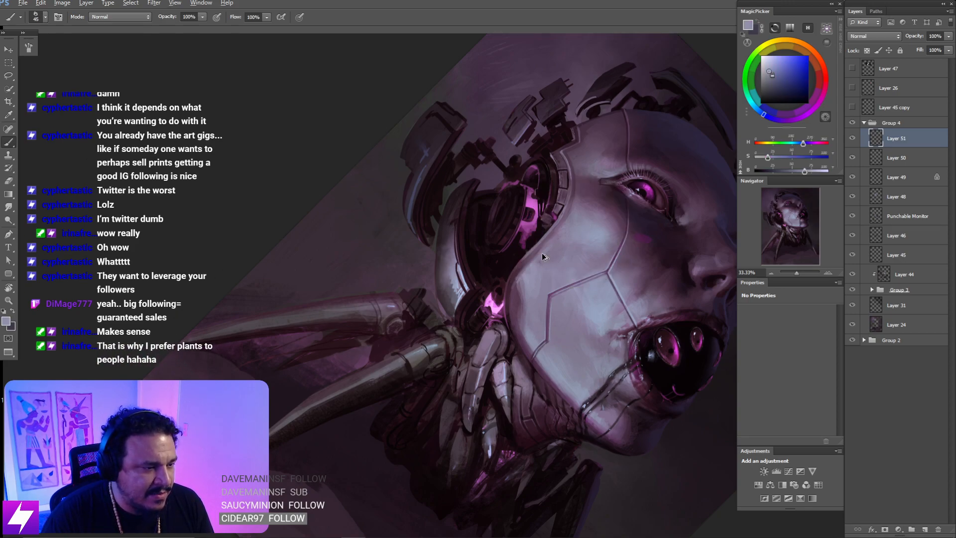
key("bracketleft")
left_click_drag(555, 237, 524, 269)
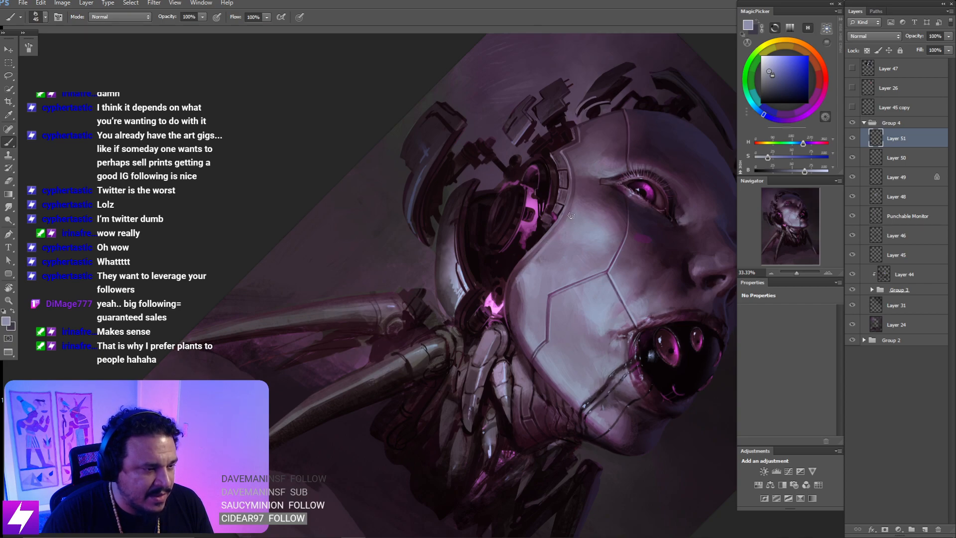
key("bracketleft")
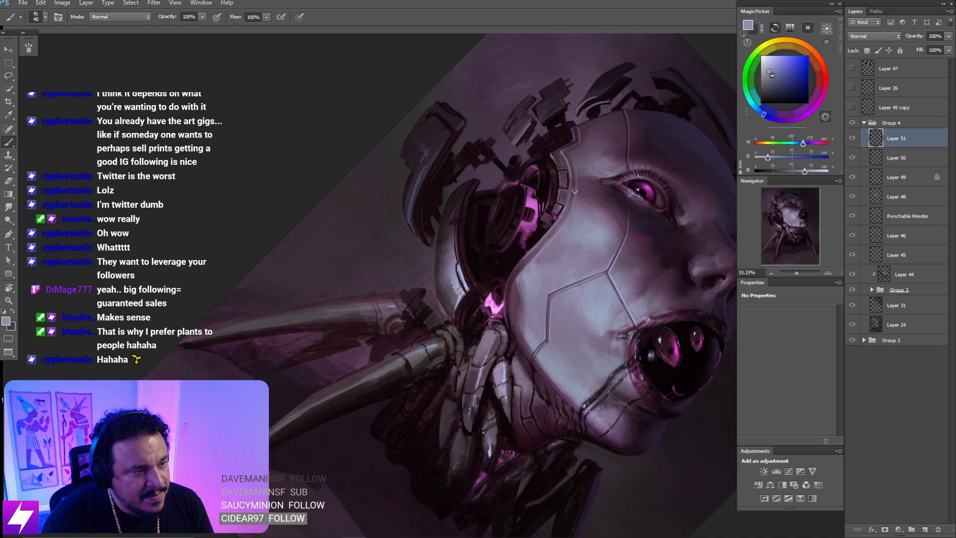
left_click(588, 142, "alt")
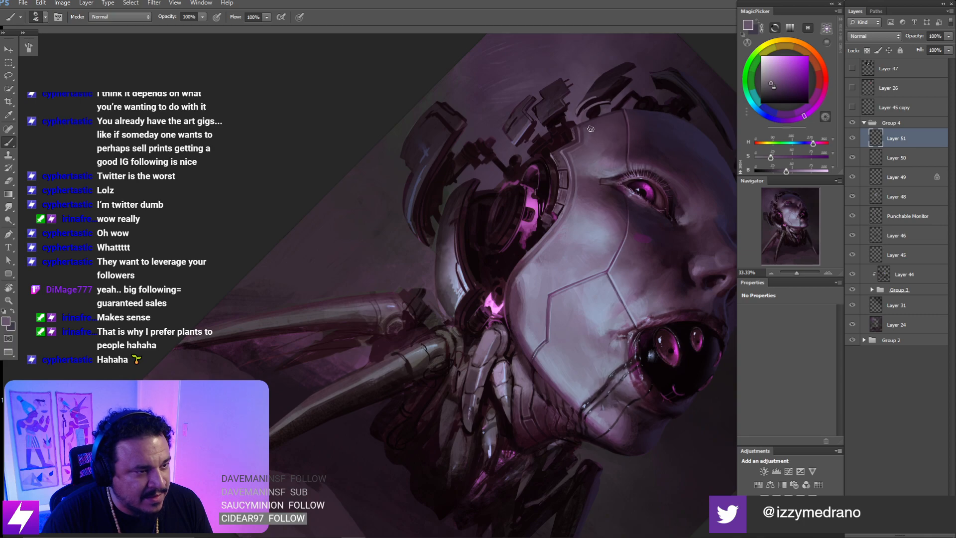
- View the whole upright painting at thumbnail size and flip it back horizontally
key("r")
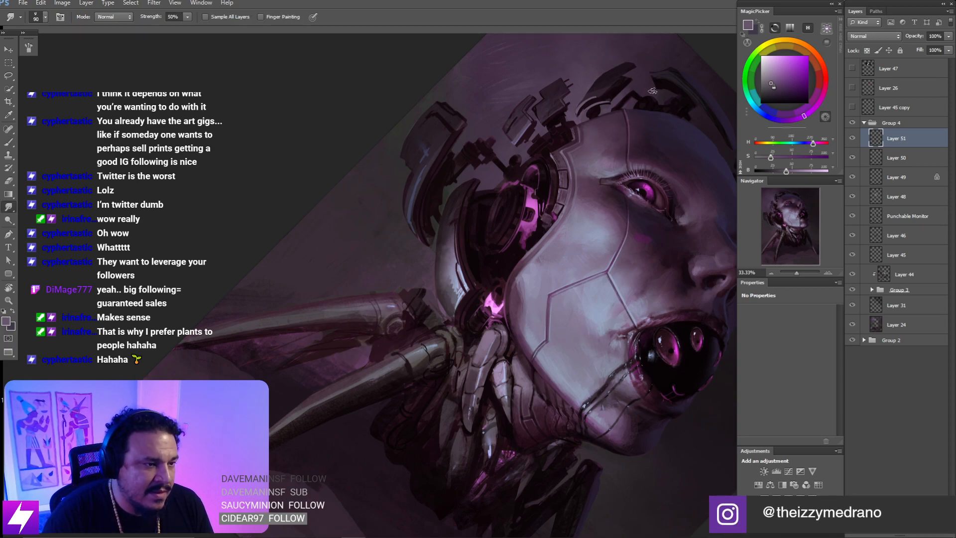
key("ctrl+minus")
key("ctrl+minus")
key("Escape")
key("ctrl+minus")
key("ctrl+minus")
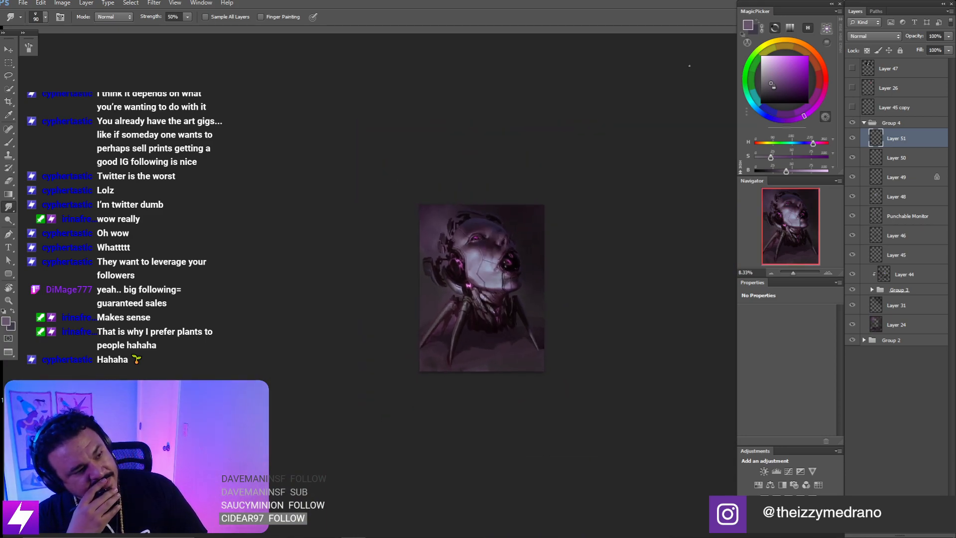
key("ctrl+shift+h")
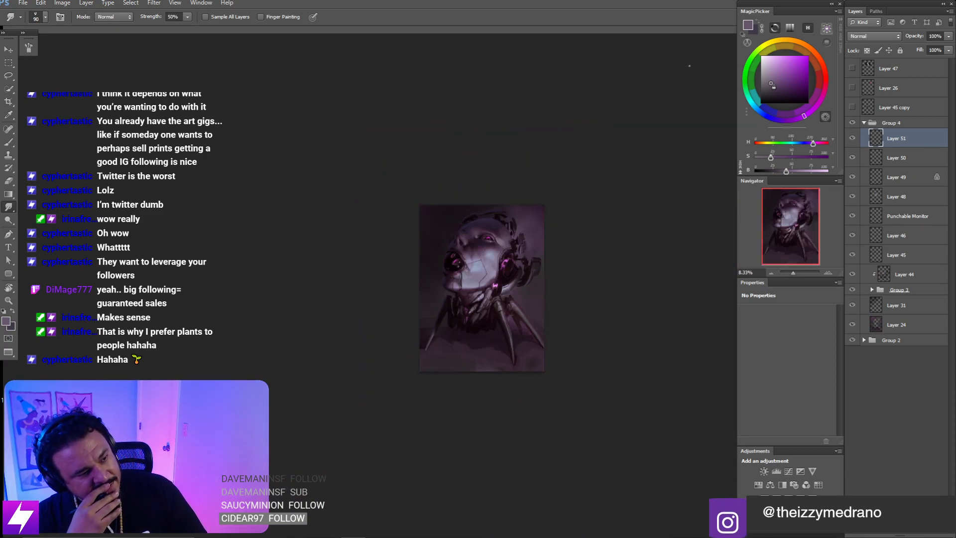
- Examine the face plate's highlighted rim and the full figure at several magnifications
key("ctrl+plus")
key("ctrl+plus")
left_click_drag(535, 276, 632, 309)
key("ctrl+plus")
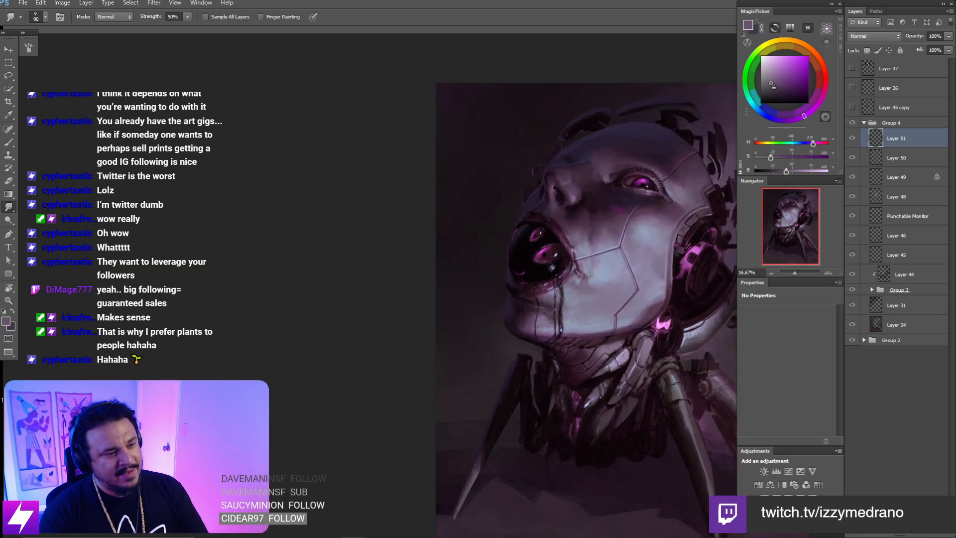
key("ctrl+plus")
left_click_drag(643, 268, 500, 289)
left_click_drag(538, 253, 563, 276)
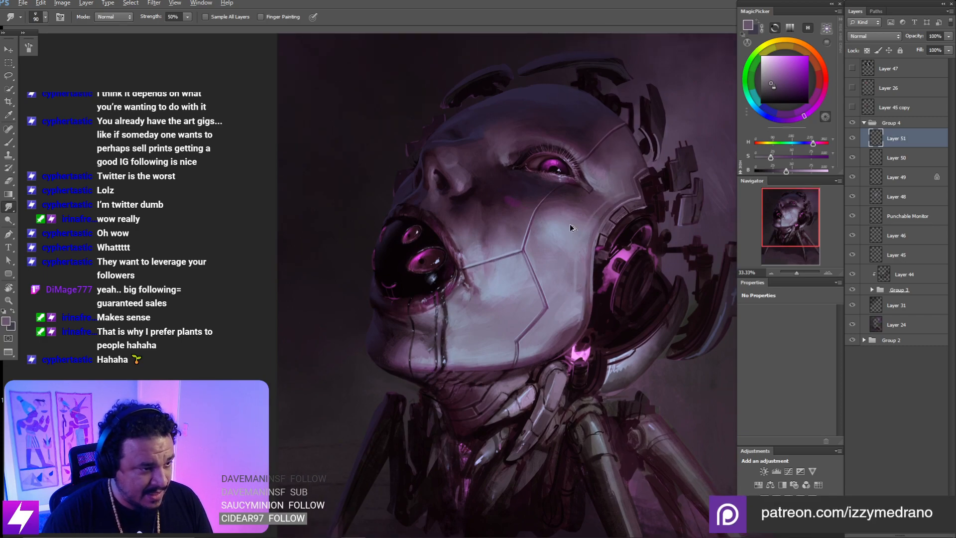
key("e")
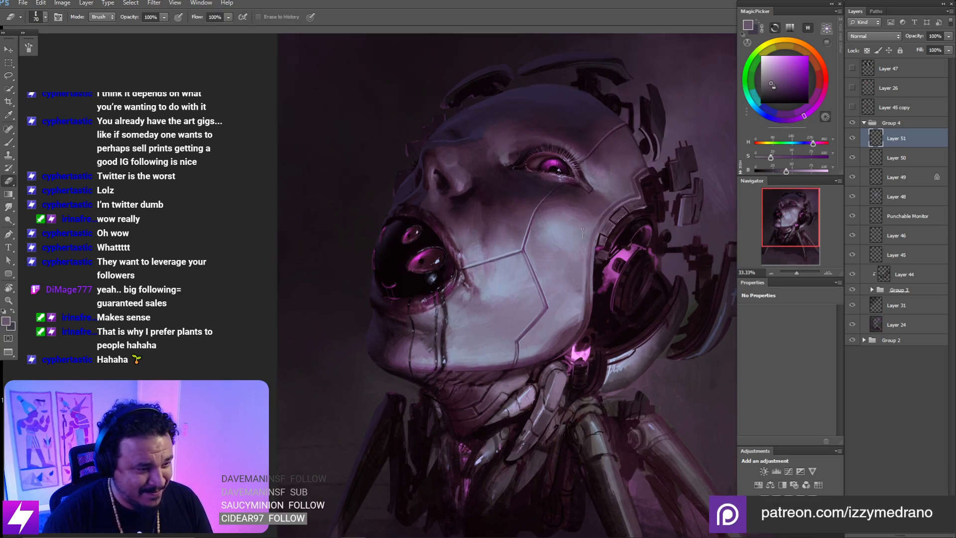
left_click_drag(548, 303, 514, 250)
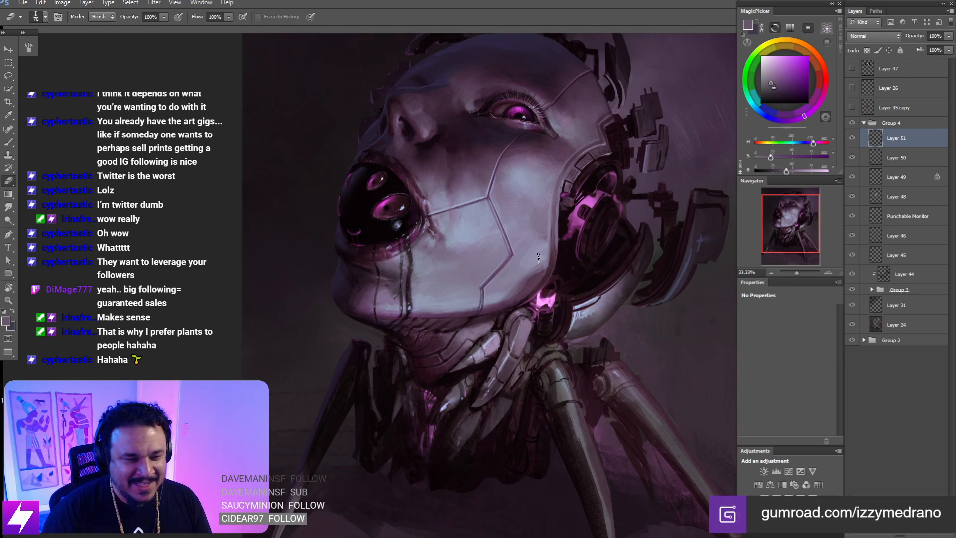
key("ctrl+minus")
left_click_drag(510, 292, 520, 282)
left_click_drag(519, 213, 526, 245)
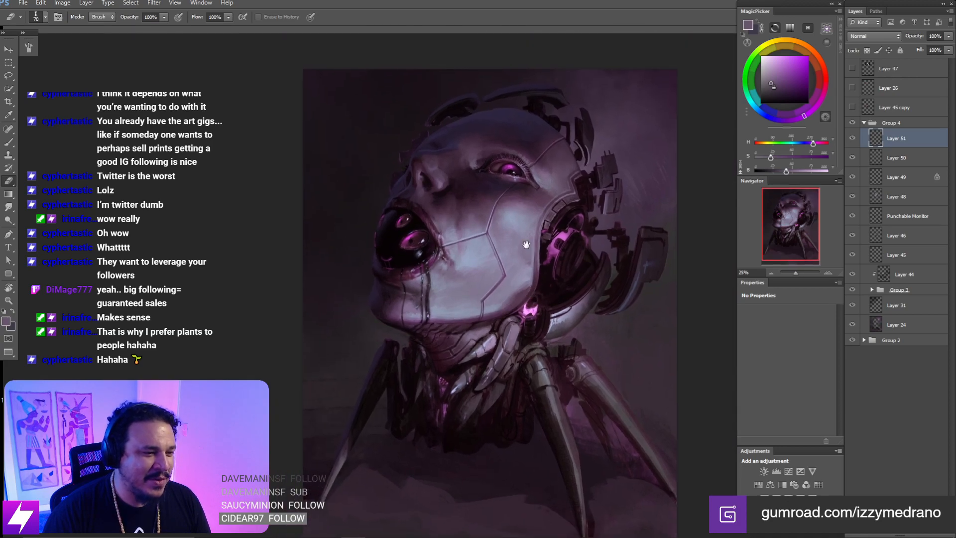
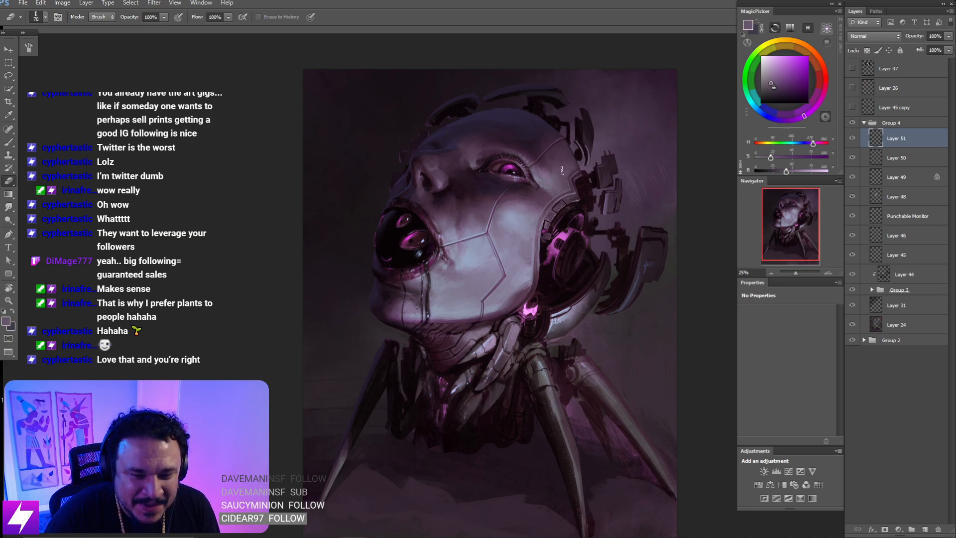
- Rotate the canvas to about -116° and compare the face with Layer 51 hidden and shown
key("ctrl+plus")
left_click_drag(526, 270, 529, 237)
key("r")
left_click_drag(477, 327, 545, 255)
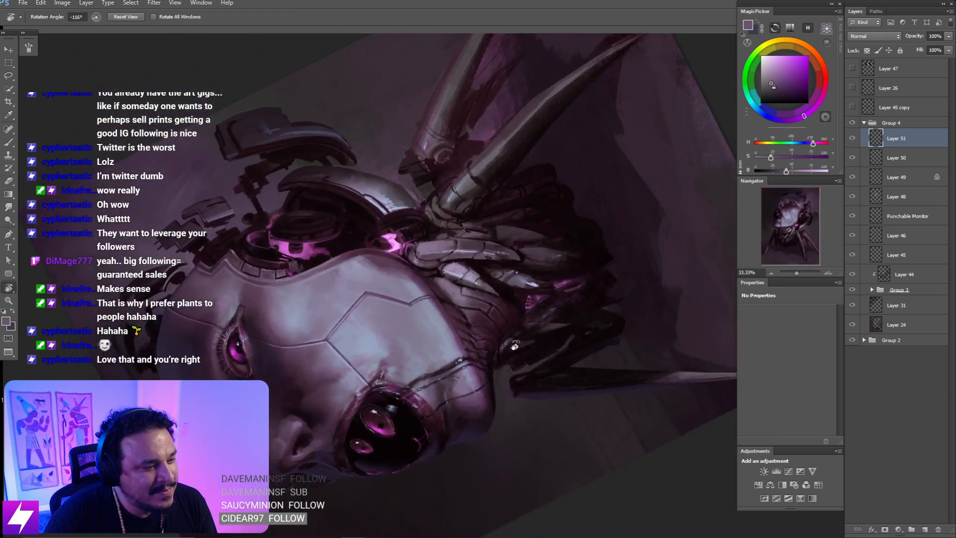
key("ctrl+plus")
left_click_drag(486, 376, 534, 287)
left_click(851, 140)
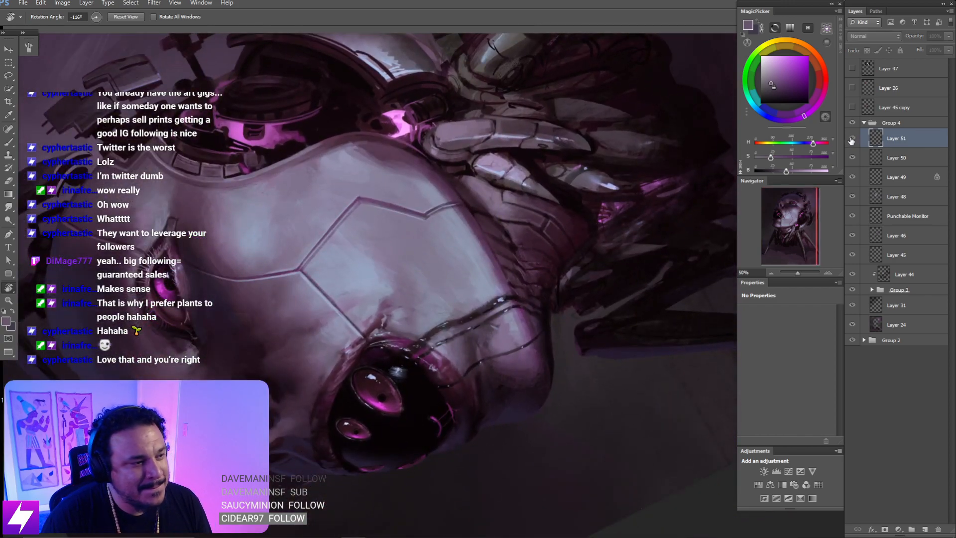
left_click(852, 140)
- Brush muted lavender sampled from the chin over the area beside the dark chin cable on Layer 51 at size 70
key("ctrl+minus")
mouse_move(432, 353)
left_mouse_down()
mouse_move(495, 336)
mouse_move(486, 322)
mouse_move(496, 314)
left_mouse_up()
key("b")
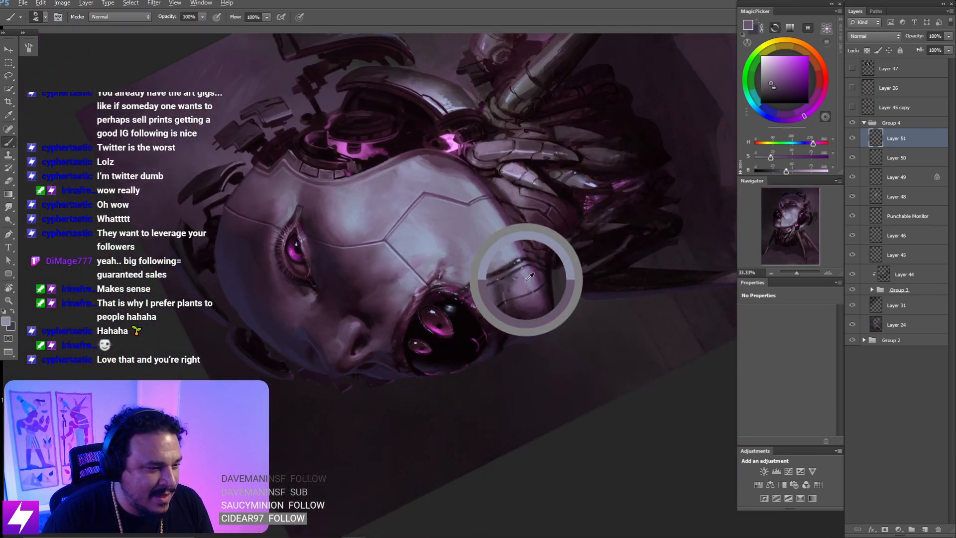
left_click(528, 280, "alt")
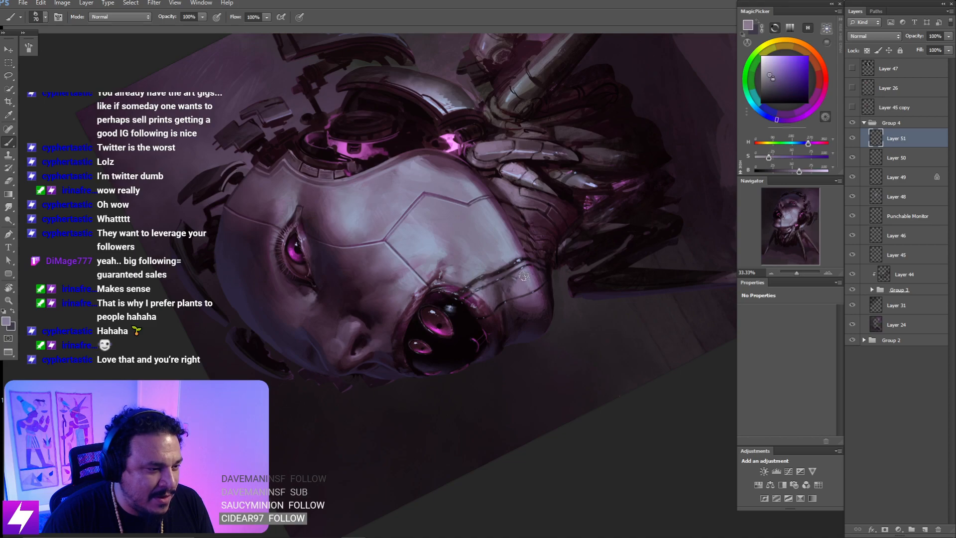
left_click_drag(521, 285, 530, 267)
left_click(528, 269, "alt")
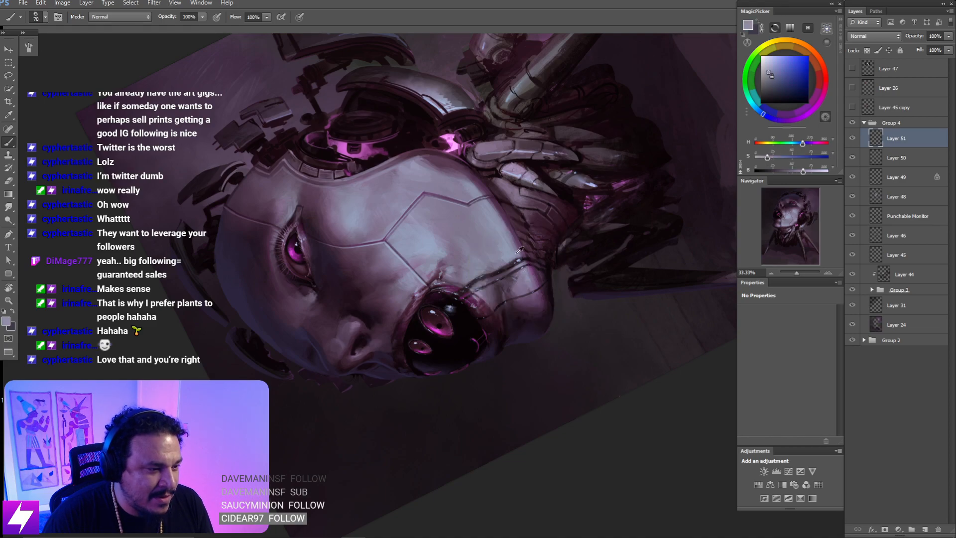
- Touch up the area beside the dark chin cable on Layer 51 with sampled bluish lavender and muted purple, and blend it with the Smudge tool
left_click(517, 250, "alt")
key("bracketleft")
key("bracketleft")
key("bracketleft")
key("bracketleft")
key("bracketleft")
key("bracketleft")
key("bracketleft")
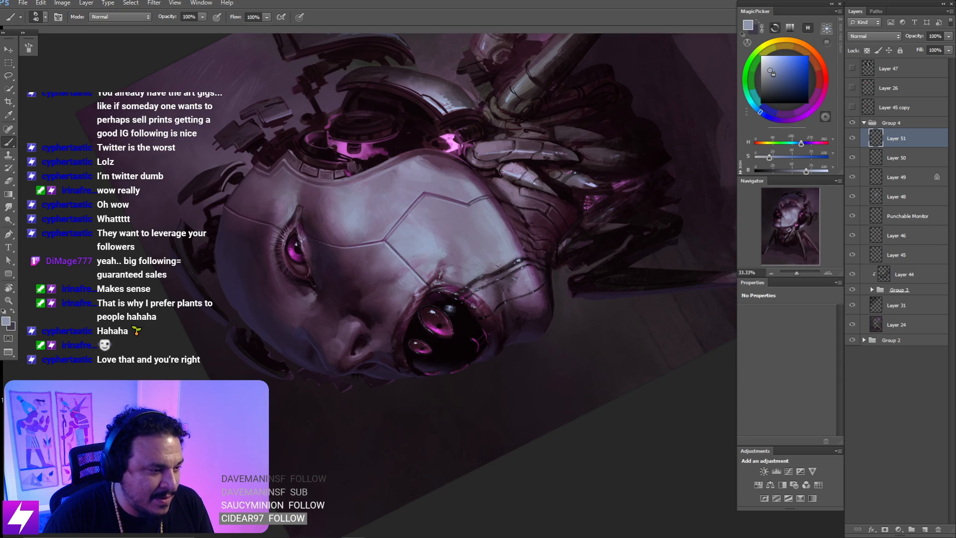
key("bracketright")
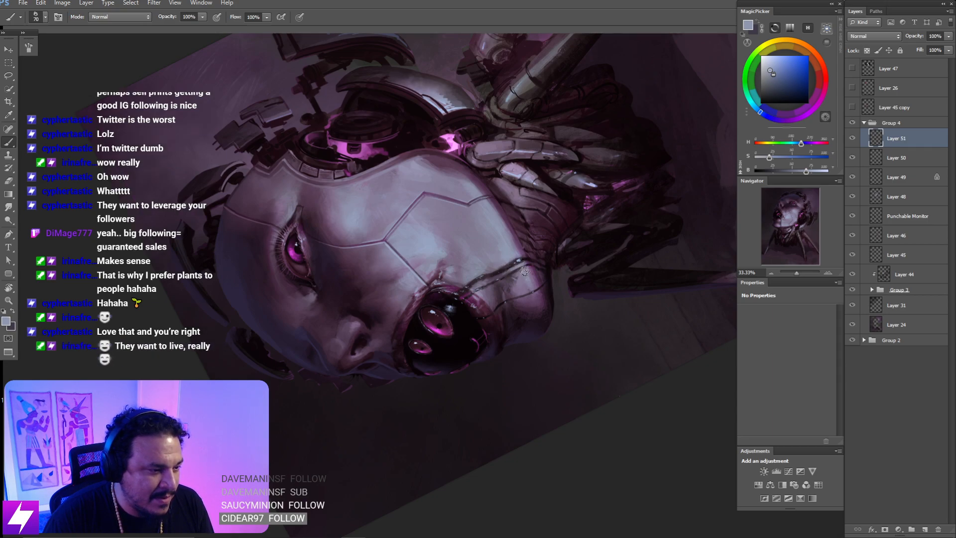
left_click(509, 280, "alt")
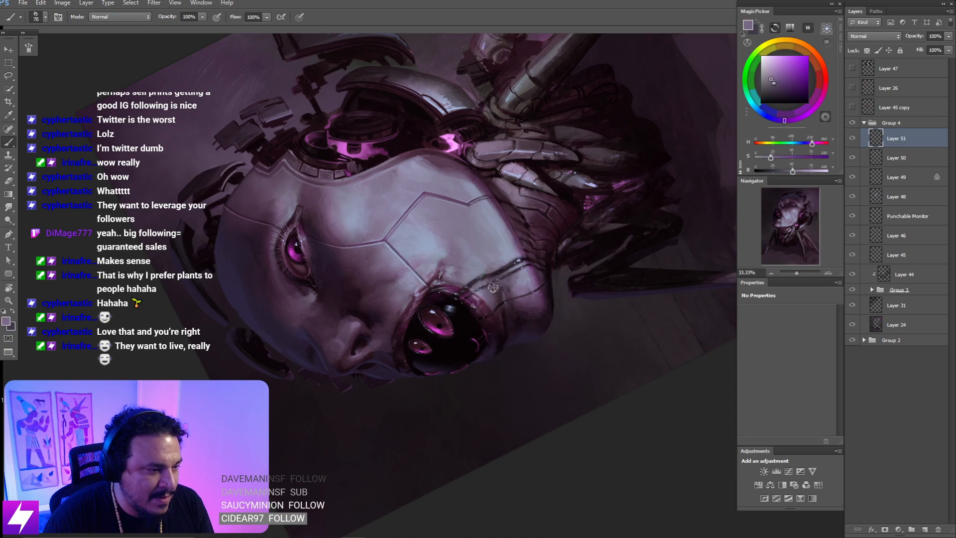
key("s")
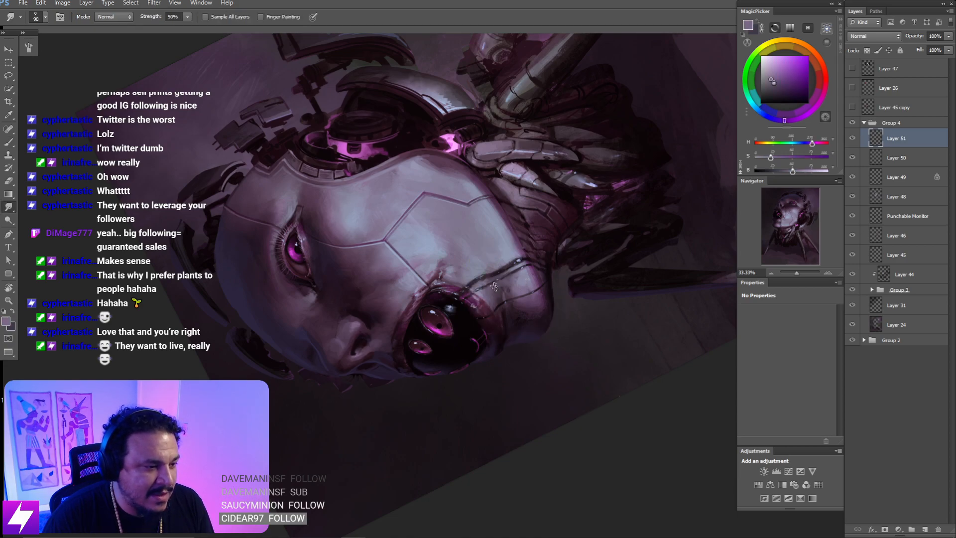
- Reset the canvas rotation and examine the whole upright painting at reduced magnification
key("Escape")
key("ctrl+minus")
key("ctrl+minus")
left_click_drag(565, 259, 530, 246)
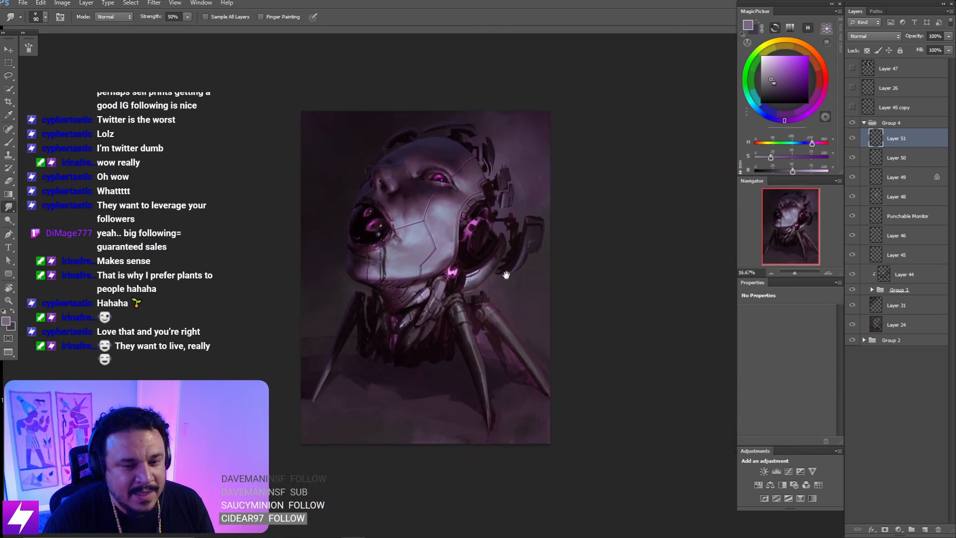
left_click_drag(473, 270, 496, 255)
left_click_drag(473, 245, 485, 229)
left_click_drag(560, 242, 537, 247)
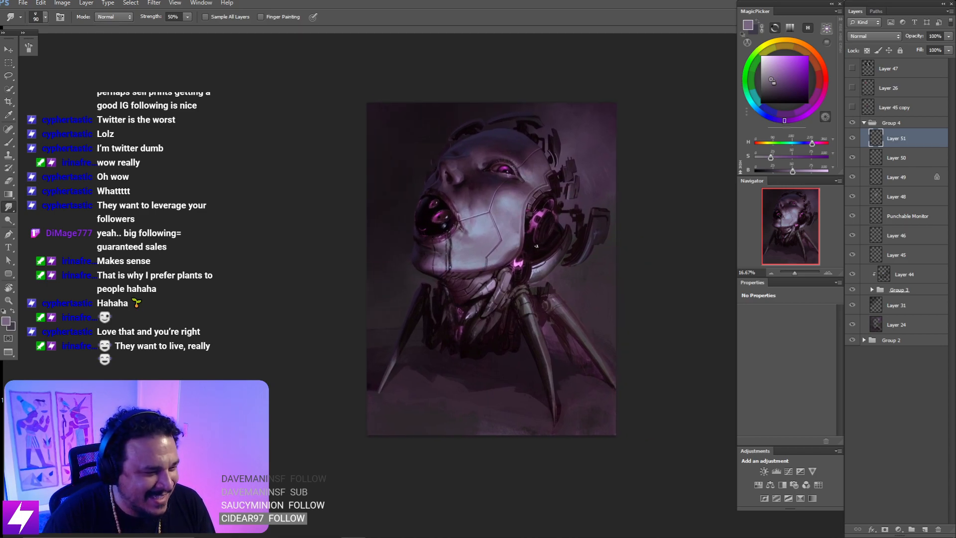
- Brush muted purple sampled beside the jaw edge along the face plate's lower rim on Layer 51 at size 60
scroll(498, 273, "up", 2)
key("r")
left_click_drag(495, 319, 549, 259)
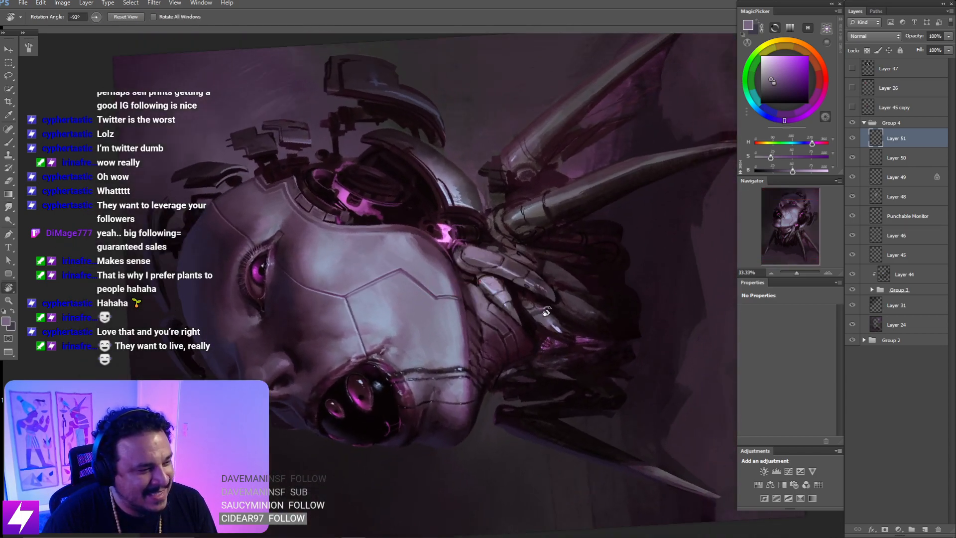
scroll(506, 327, "up", 1)
left_click_drag(463, 324, 468, 342)
left_click_drag(473, 266, 485, 319)
key("b")
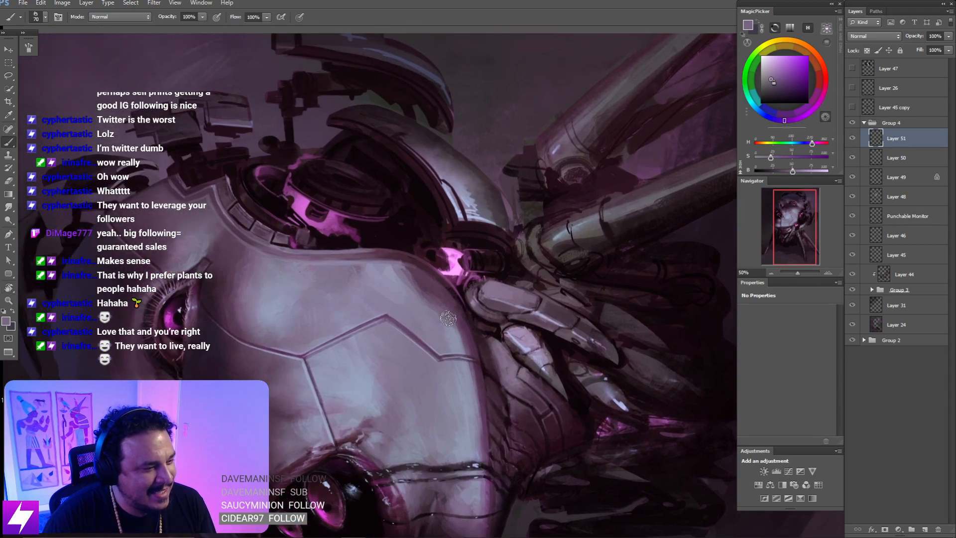
left_click(443, 309, "alt")
key("bracketleft")
key("bracketleft")
left_click_drag(468, 353, 461, 322)
left_click_drag(473, 394, 479, 312)
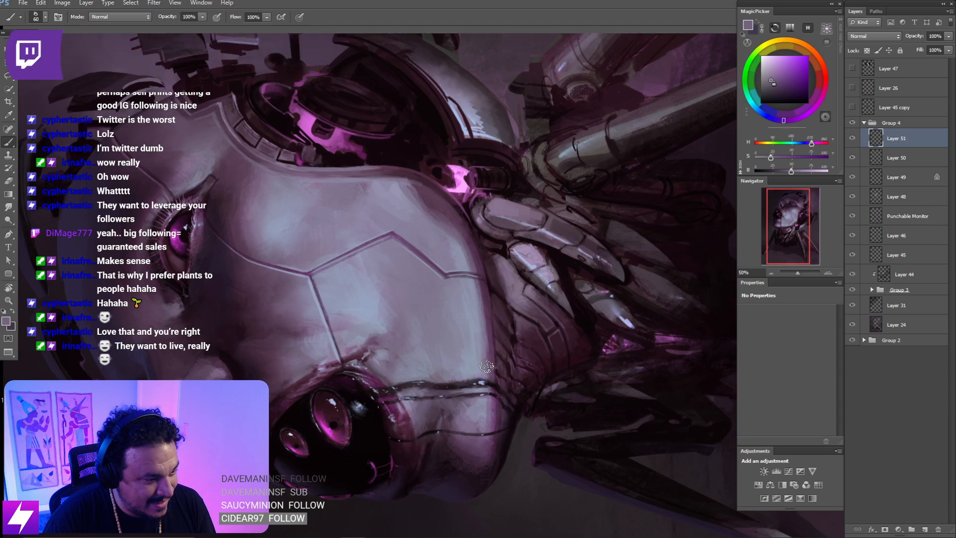
key("bracketright")
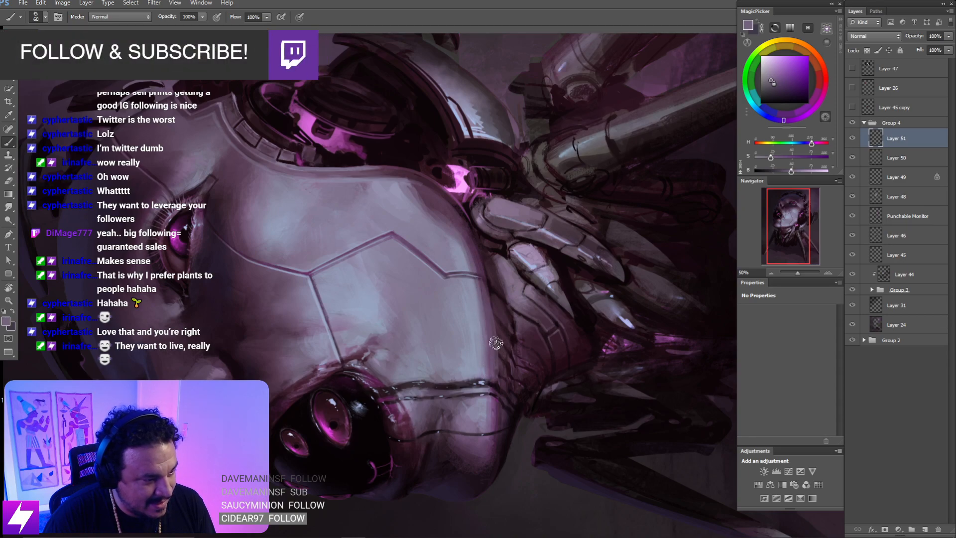
left_click_drag(483, 290, 486, 343)
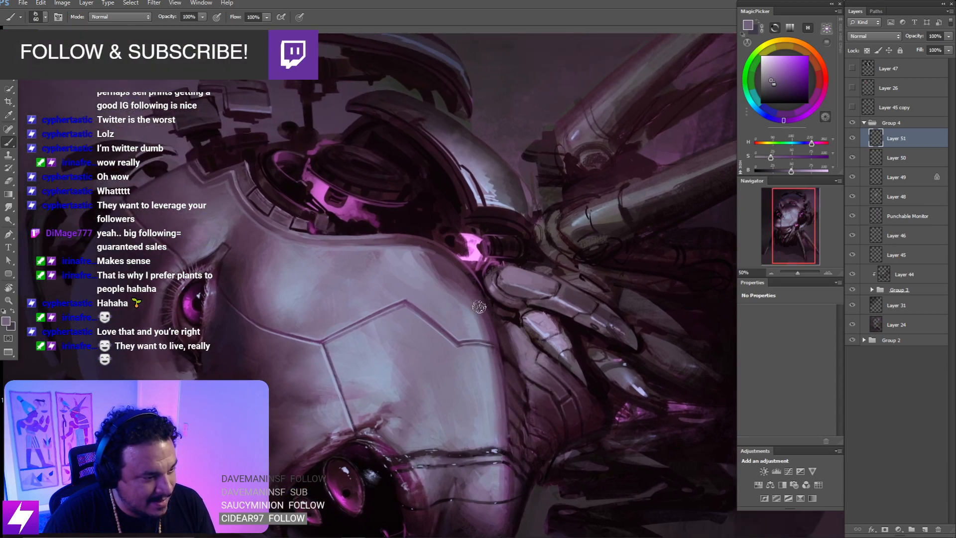
mouse_move(492, 375)
left_mouse_down()
mouse_move(472, 294)
mouse_move(476, 234)
left_mouse_up()
key("bracketleft")
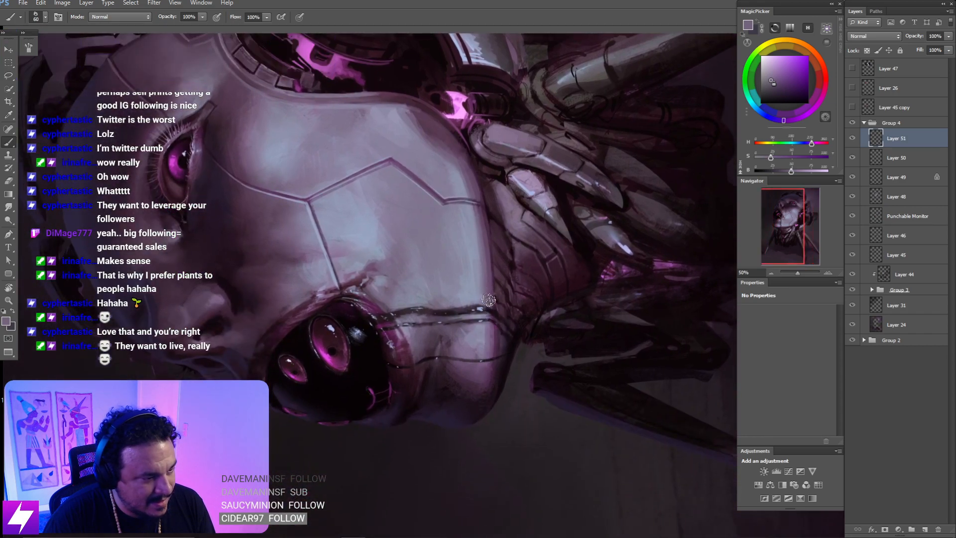
- View the upright painting at thumbnail size, flip it horizontally and compare it with Layer 51 hidden
key("Escape")
key("ctrl+minus")
key("ctrl+minus")
key("ctrl+minus")
key("ctrl+minus")
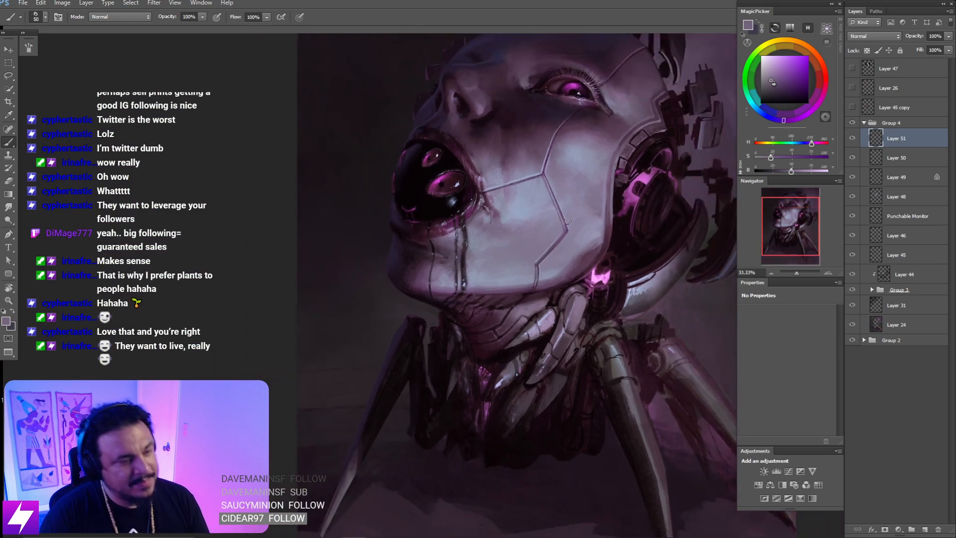
key("ctrl+minus")
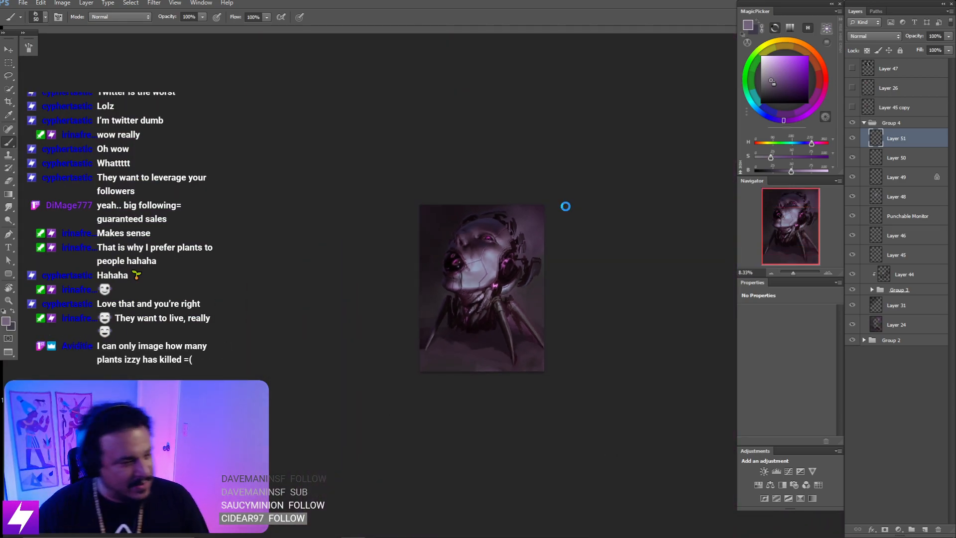
key("ctrl+plus")
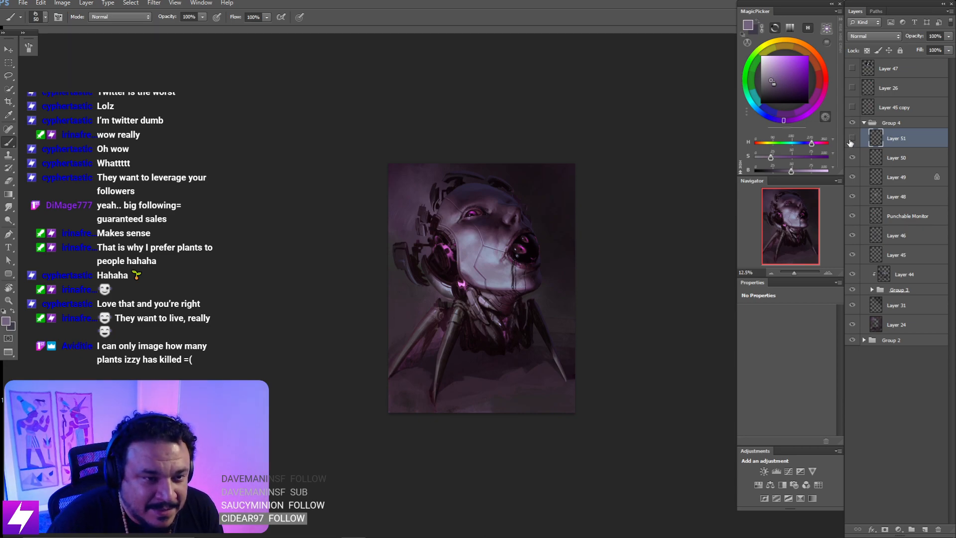
- Paint a small round cylinder end with an inner ring beneath the neck cables on Layer 51, using dark mauve sampled from the neck
key("ctrl+plus")
key("ctrl+plus")
left_click_drag(491, 299, 538, 292)
key("r")
left_click_drag(523, 291, 580, 193)
left_click_drag(548, 271, 561, 258)
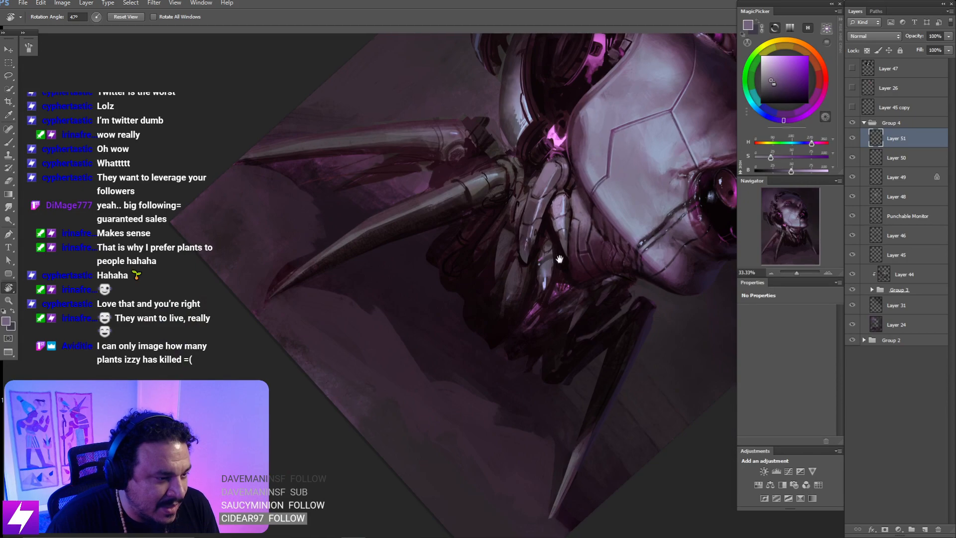
left_click_drag(581, 295, 580, 244)
key("ctrl+plus")
left_click_drag(555, 276, 536, 271)
key("b")
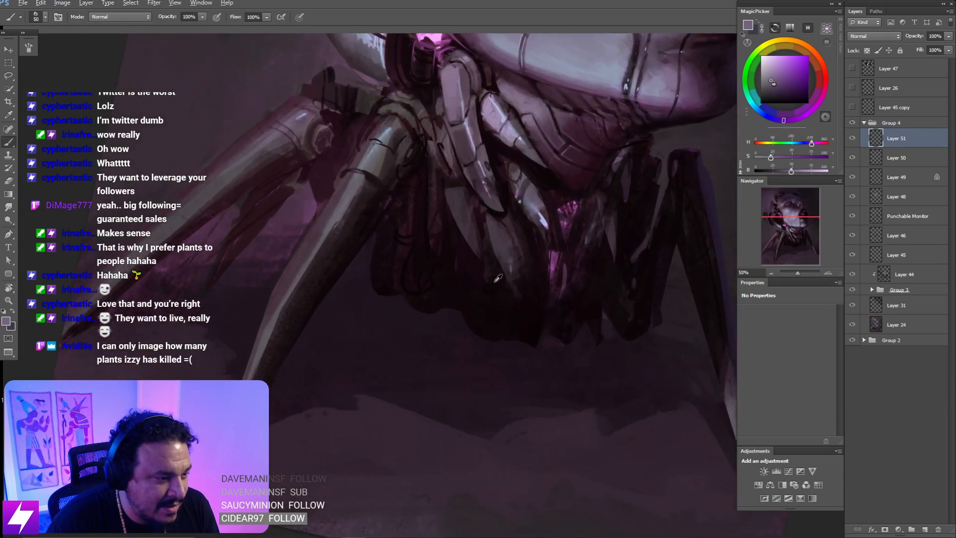
left_click(505, 247, "alt")
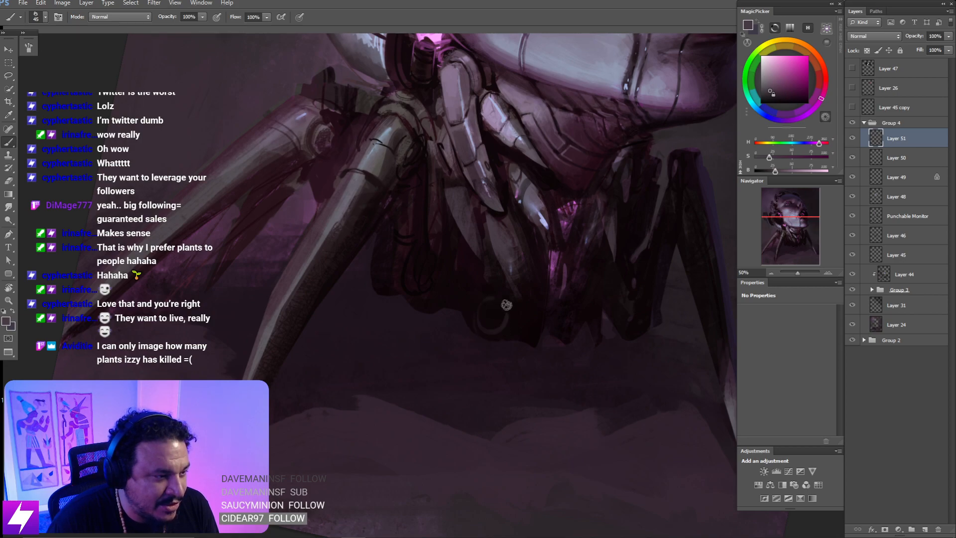
left_click_drag(504, 308, 493, 339)
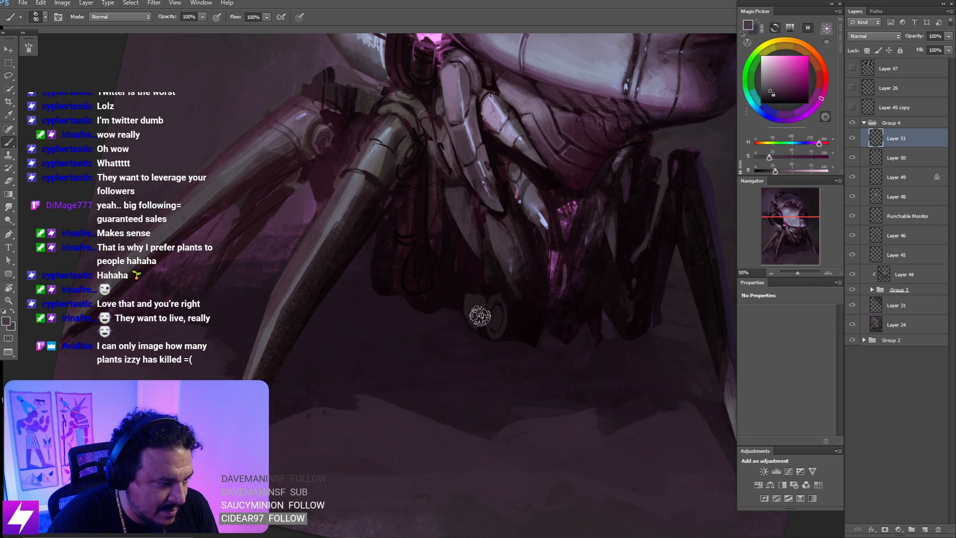
key("r")
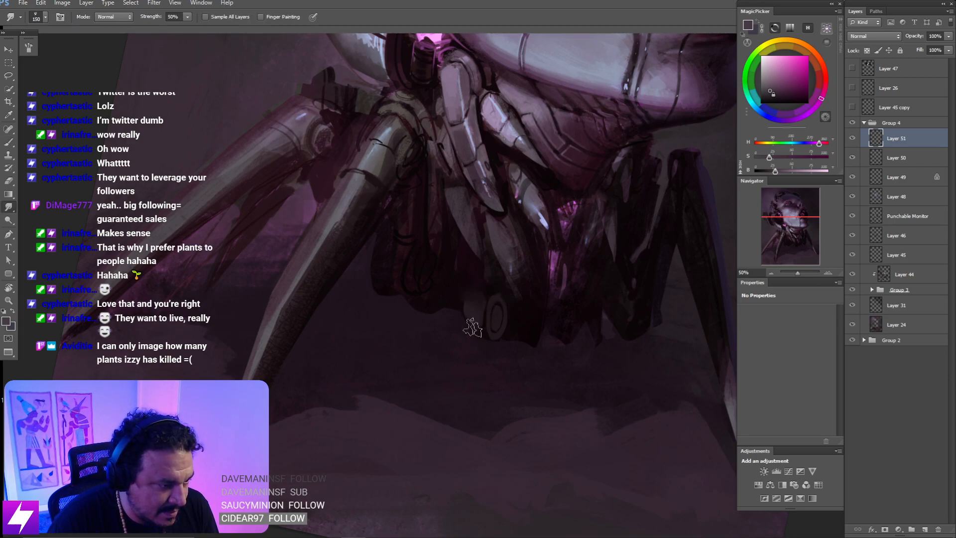
key("e")
key("ctrl+minus")
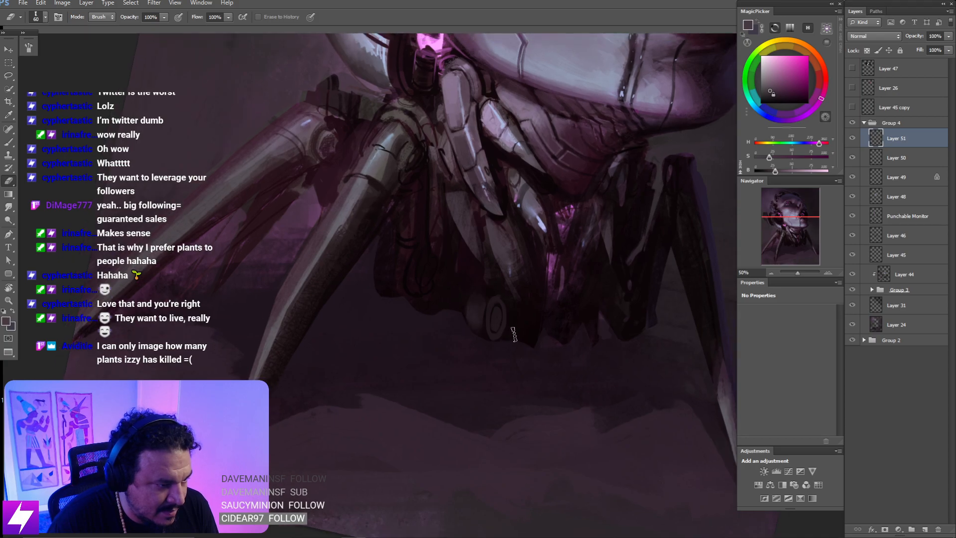
- Refine the round face and side of the small cylinder beneath the neck with dark mauve at brush size 35
key("r")
mouse_move(532, 368)
left_mouse_down()
mouse_move(542, 361)
mouse_move(540, 262)
left_mouse_up()
key("ctrl+plus")
key("b")
left_click_drag(684, 255, 512, 261)
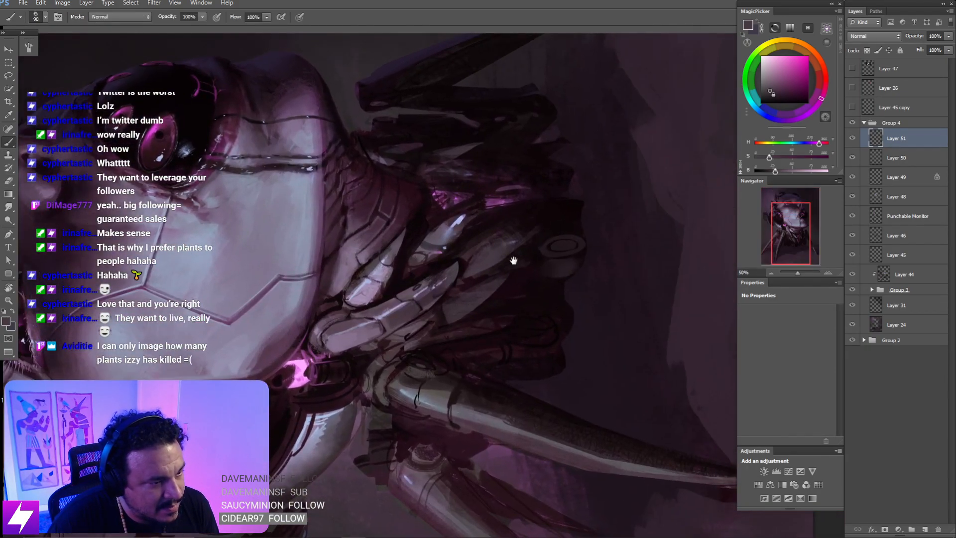
key("bracketleft")
key("bracketleft")
key("bracketleft")
key("bracketleft")
key("bracketleft")
key("bracketleft")
key("bracketleft")
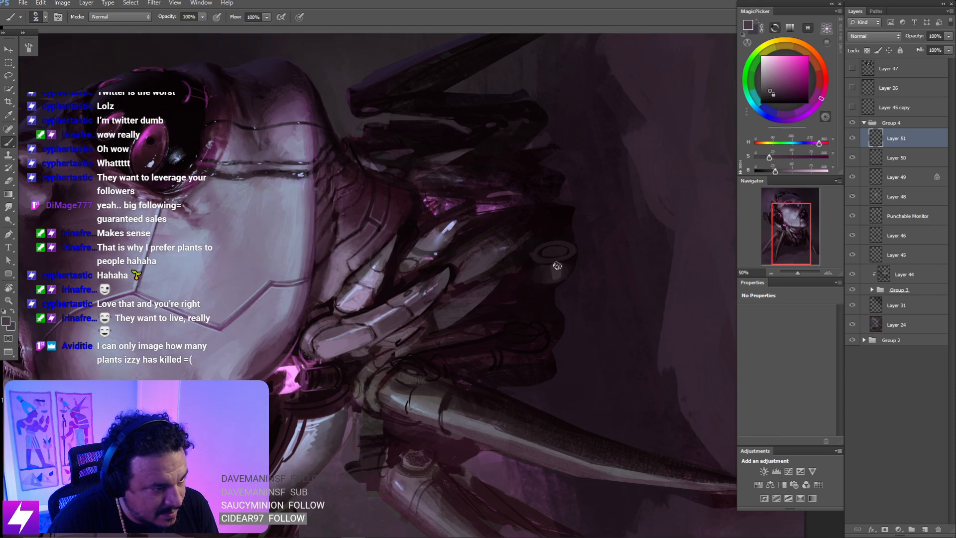
- Turn the canvas nearly upside down and add fine bands and edge highlights to the small cylinder's side, cleaning up with the Eraser
key("r")
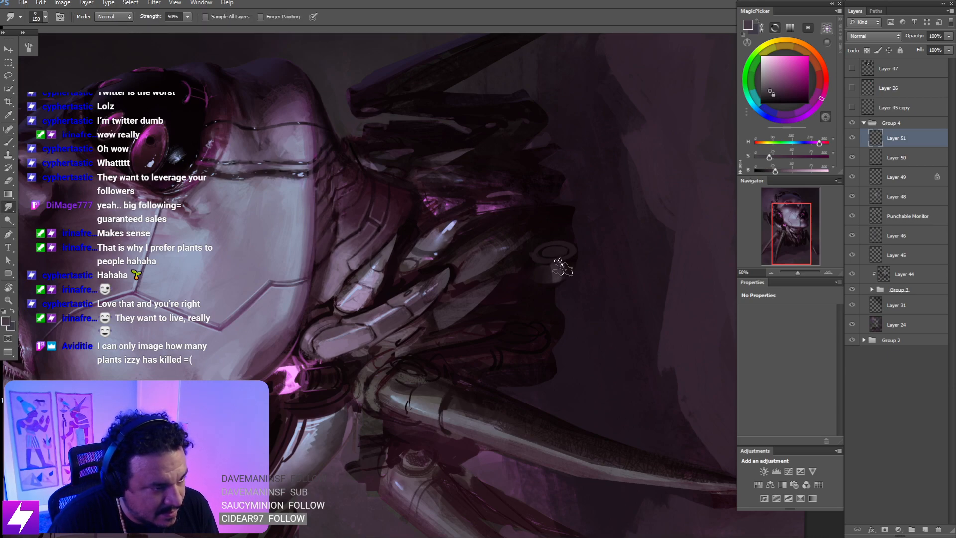
key("r")
mouse_move(558, 268)
left_mouse_down()
mouse_move(597, 245)
mouse_move(512, 224)
mouse_move(548, 281)
mouse_move(563, 255)
left_mouse_up()
key("b")
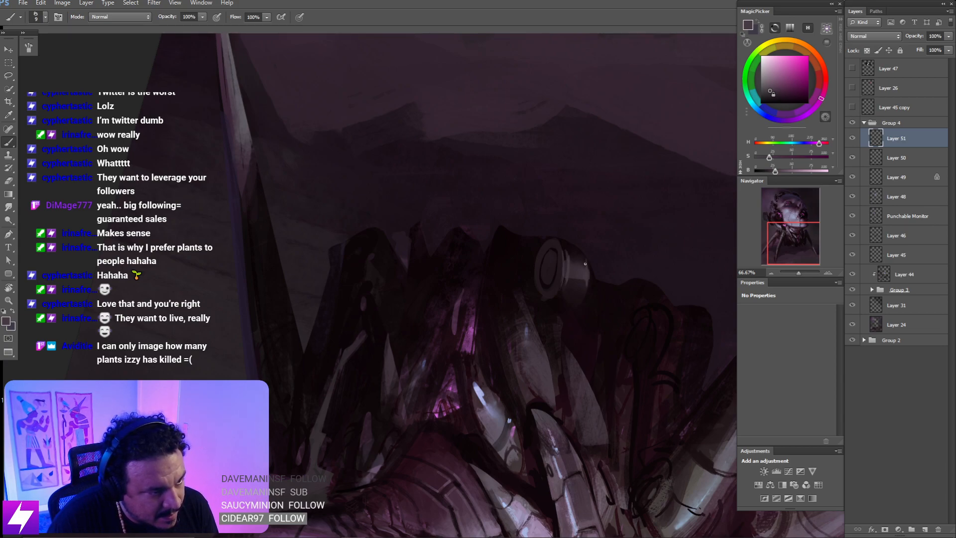
key("e")
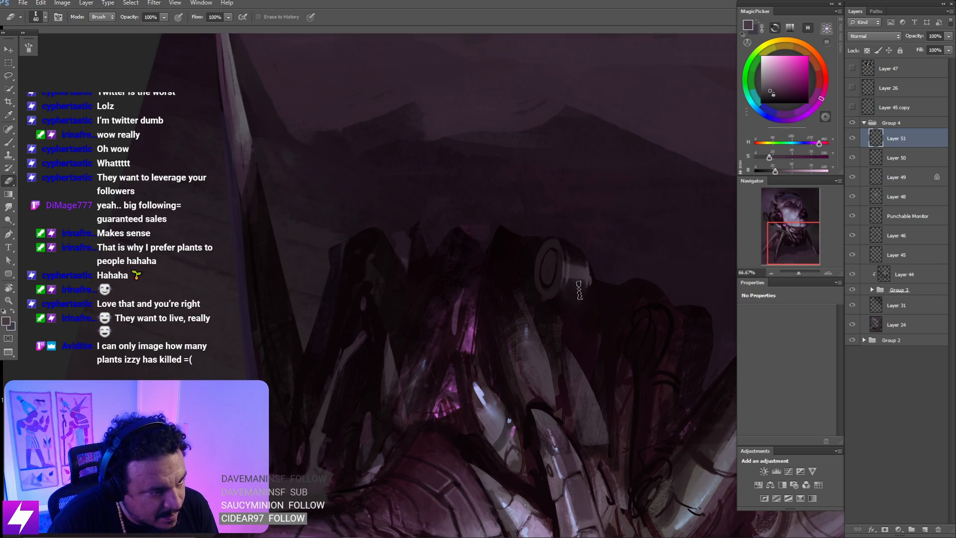
key("Escape")
key("ctrl+minus")
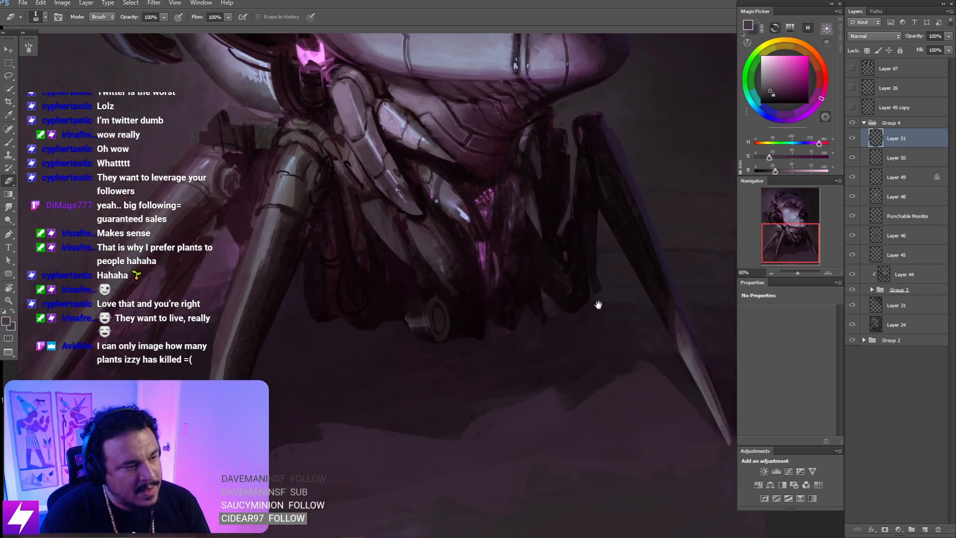
- Lasso the small cylinder beneath the neck, skew it vertically by 9.61° and erase along its upper edge
mouse_move(598, 303)
left_mouse_down()
mouse_move(571, 281)
mouse_move(529, 315)
mouse_move(567, 326)
mouse_move(589, 302)
mouse_move(589, 274)
left_mouse_up()
key("l")
key("ctrl+t")
left_click_drag(526, 291, 528, 294)
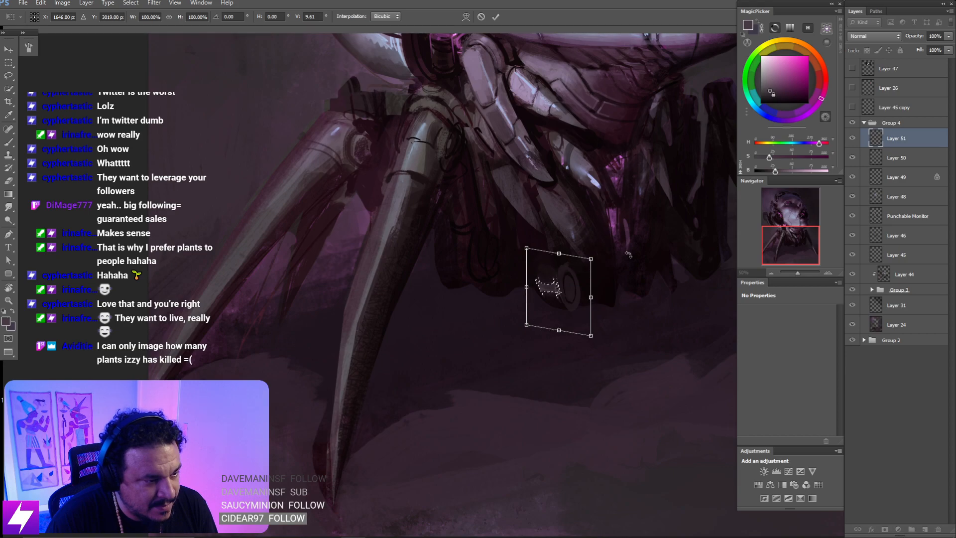
key("Return")
key("ctrl+d")
key("e")
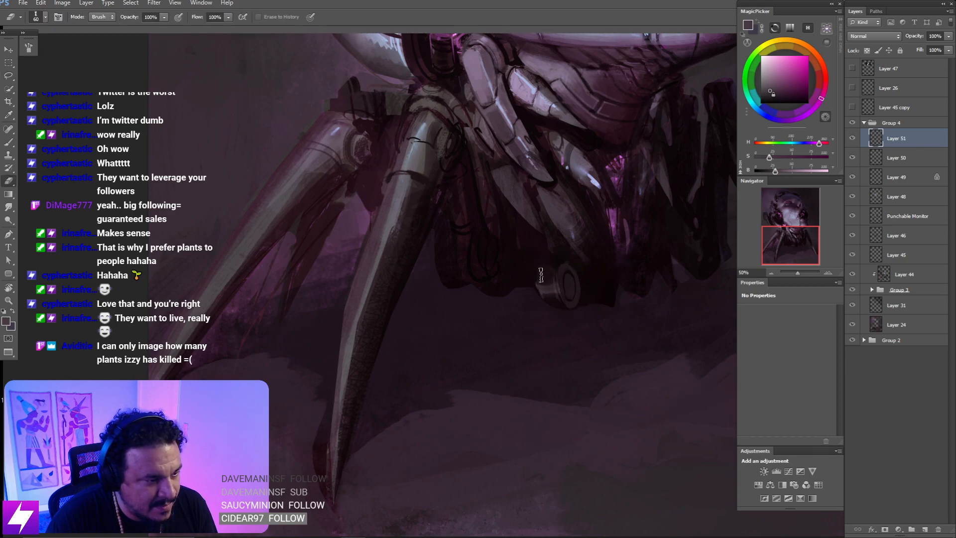
mouse_move(540, 261)
left_mouse_down()
mouse_move(551, 296)
mouse_move(544, 267)
mouse_move(549, 293)
mouse_move(553, 262)
left_mouse_up()
- View the full figure at reduced magnification and flip it back horizontally
key("ctrl+0")
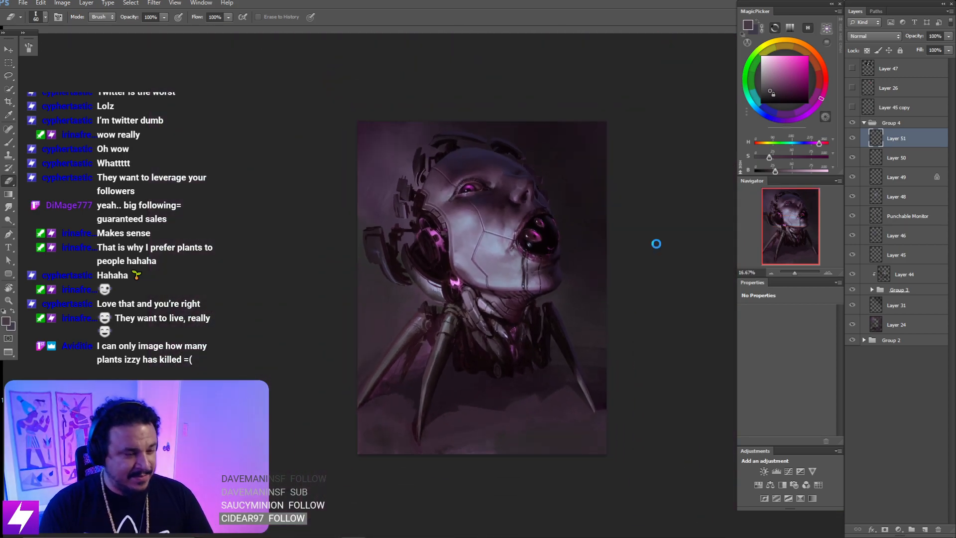
key("ctrl+shift+h")
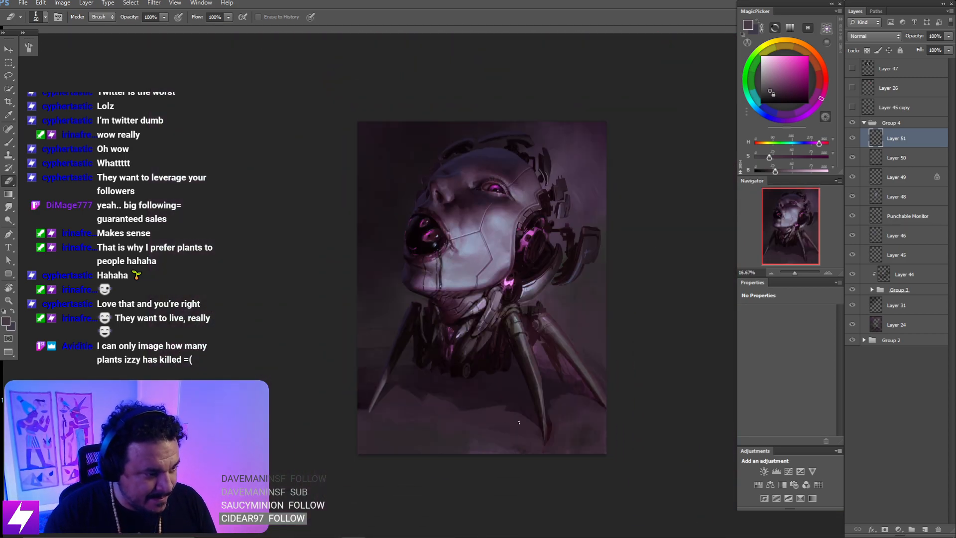
key("ctrl+plus")
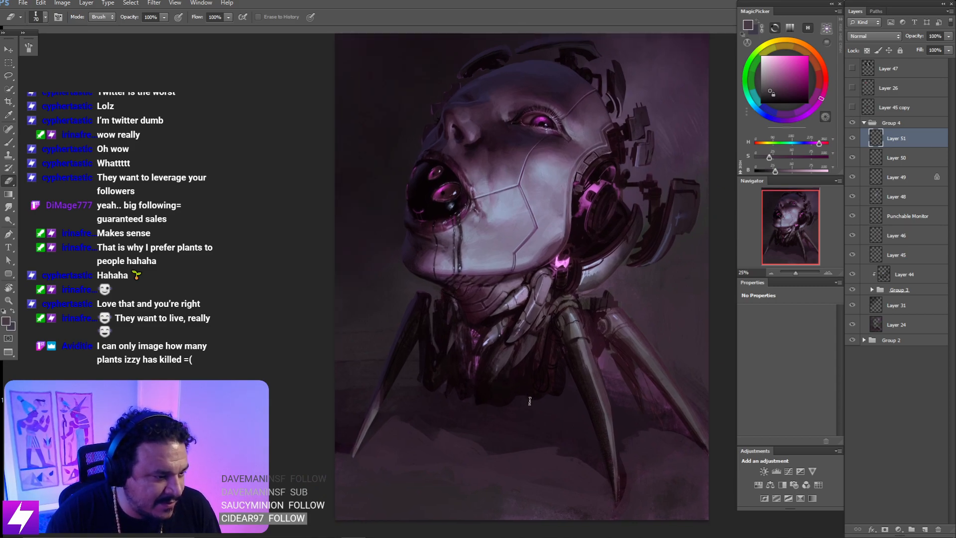
- Deepen the dark underside of the neck machinery with near-black at brush size 40 and clean its edge with the Eraser
key("b")
mouse_move(528, 388)
left_mouse_down()
mouse_move(525, 399)
mouse_move(541, 378)
mouse_move(531, 299)
mouse_move(535, 358)
left_mouse_up()
left_click(478, 403, "alt")
key("ctrl+plus")
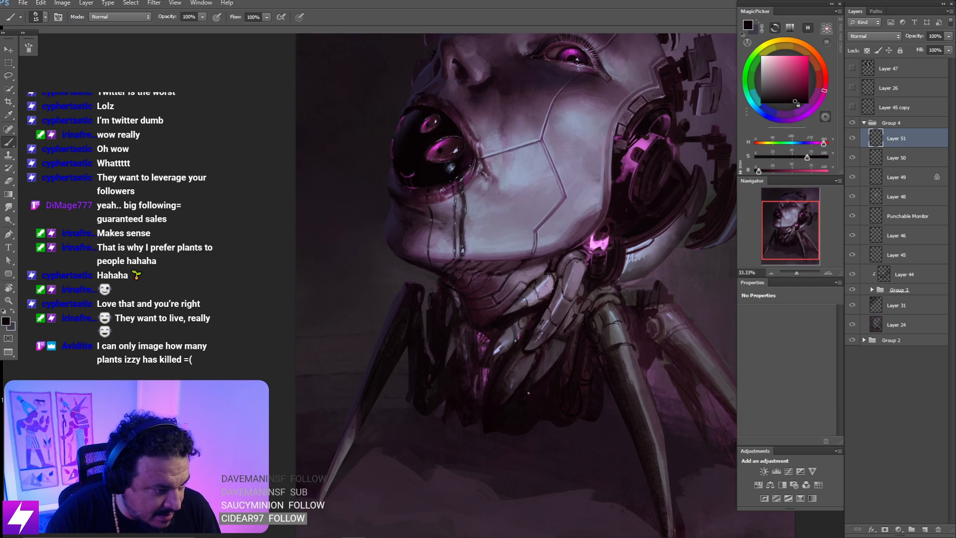
key("]")
mouse_move(556, 378)
left_mouse_down()
mouse_move(562, 359)
mouse_move(569, 370)
left_mouse_up()
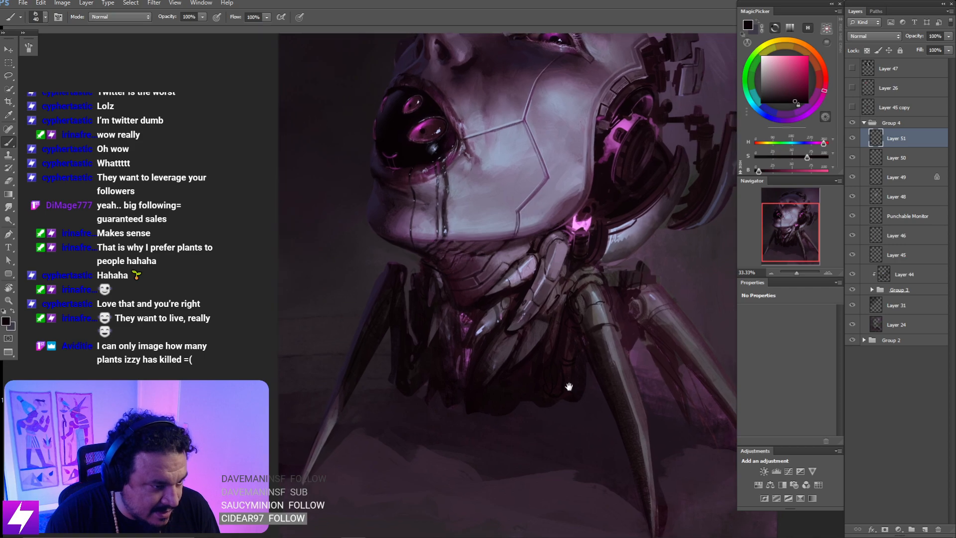
key("]")
left_click(602, 308, "alt")
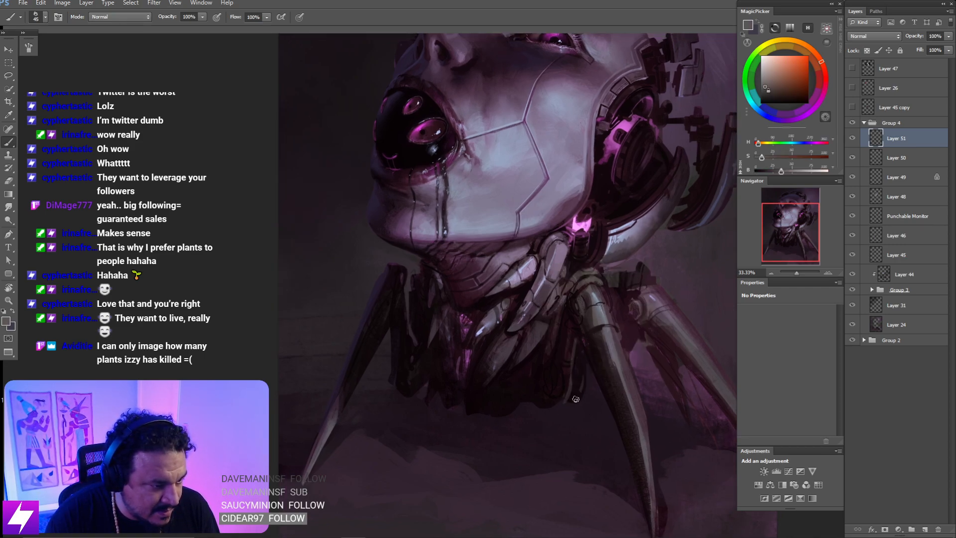
key("e")
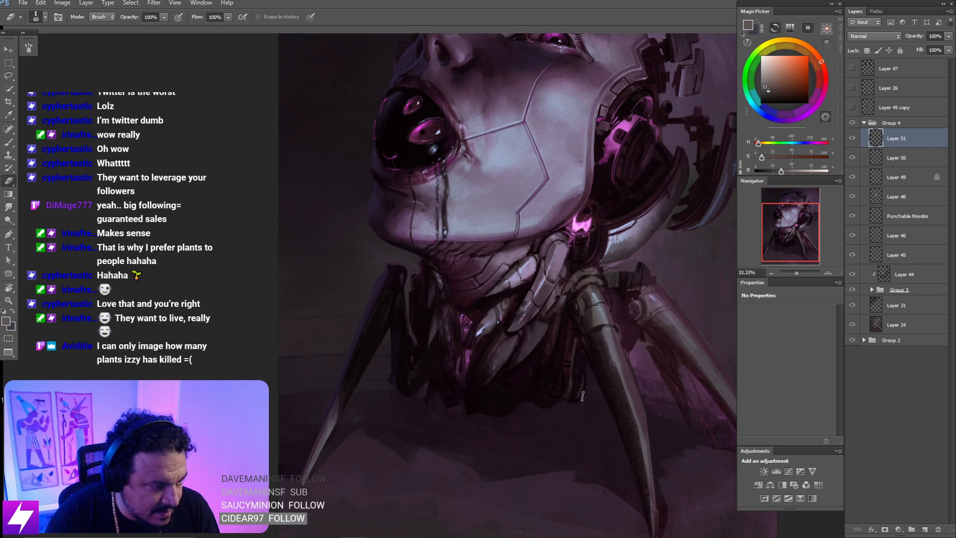
left_click_drag(573, 379, 608, 369)
- Paint a small ring-shaped part at the bottom of the neck machinery in grey-brown at brush sizes 20 and 35, cleaning up with the Eraser
key("b")
key("]")
key("]")
key("]")
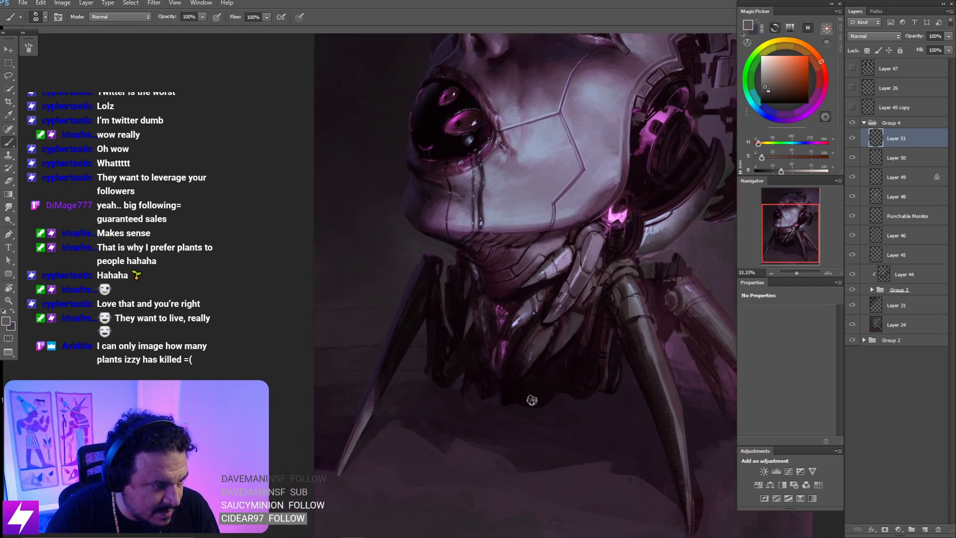
left_click_drag(533, 400, 557, 378)
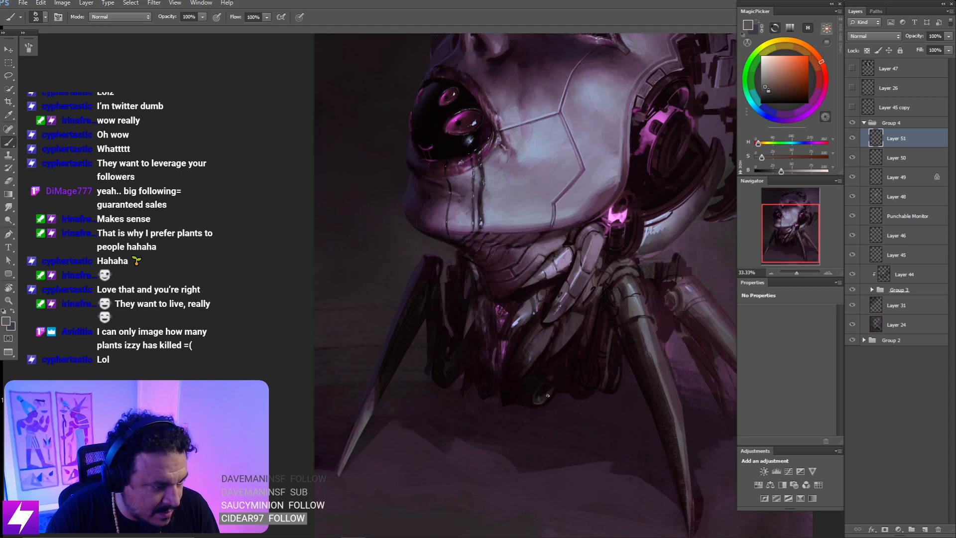
key("r")
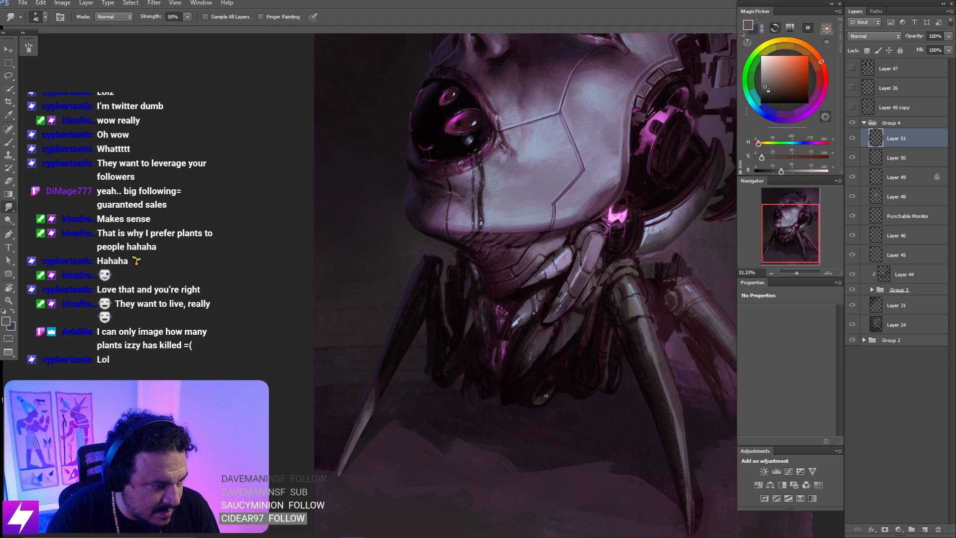
key("b")
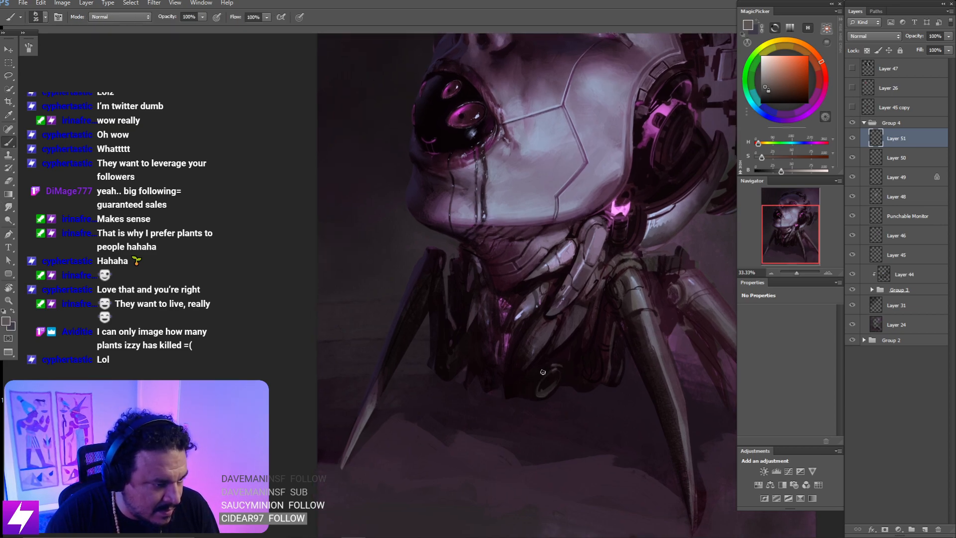
key("e")
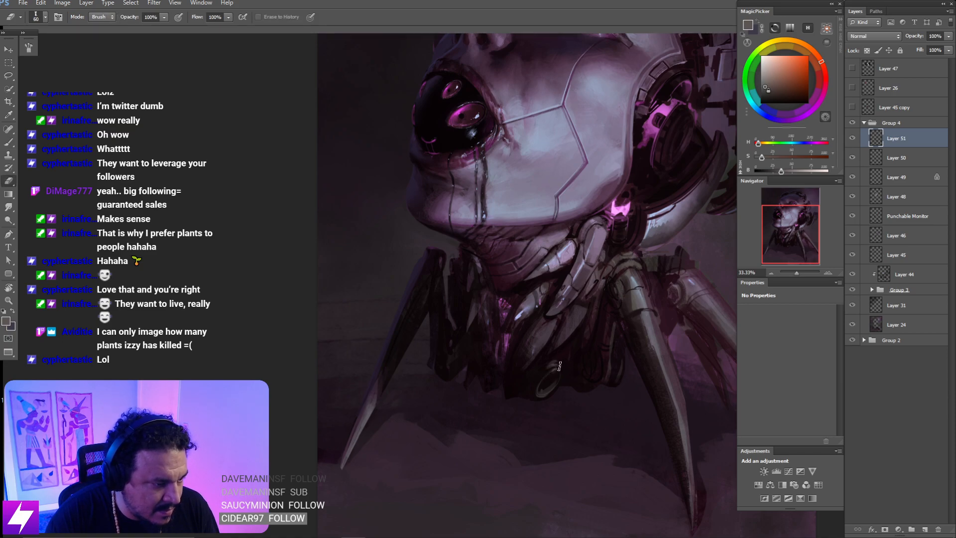
key("b")
- Flip the canvas horizontally, rotate it and paint fine near-black seams on the plates beneath the neck at brush size 10
left_click(555, 277, "alt")
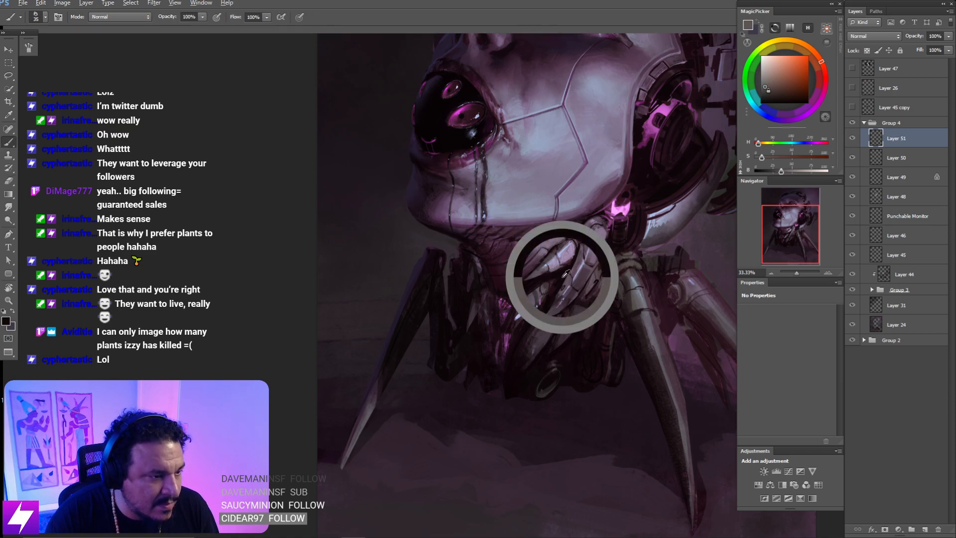
key("ctrl+minus")
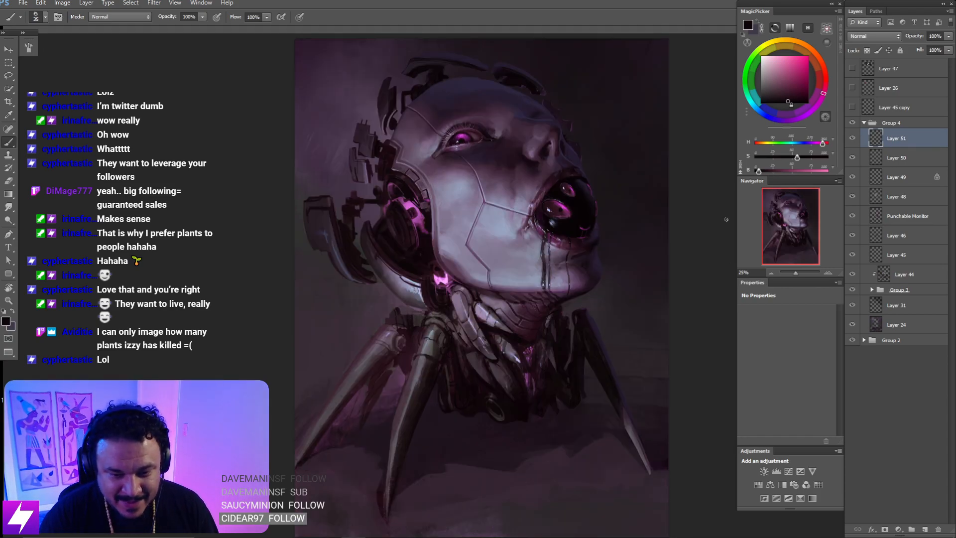
key("F2")
key("ctrl+plus")
key("F2")
left_click_drag(537, 325, 517, 314)
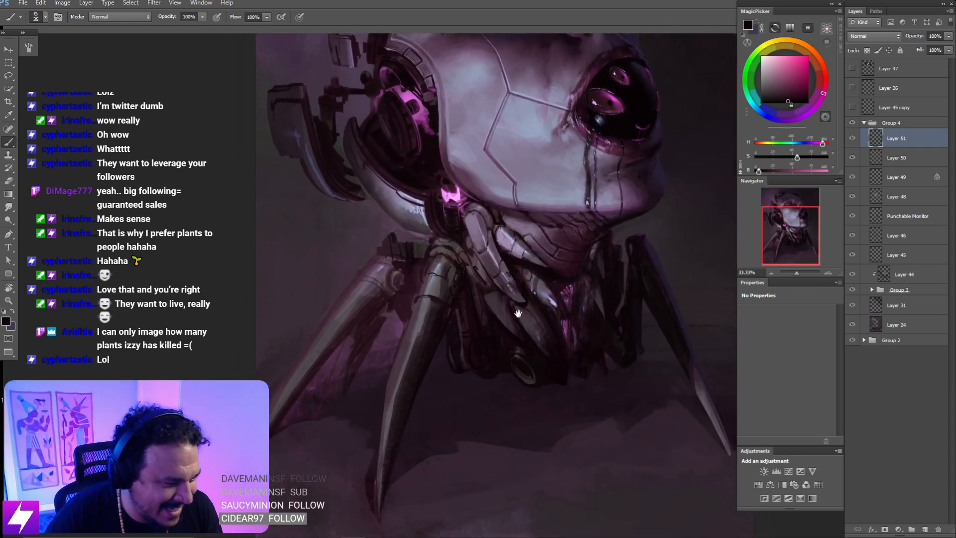
left_click_drag(579, 324, 513, 332)
key("ctrl+plus")
key("r")
mouse_move(522, 244)
left_mouse_down()
mouse_move(566, 260)
mouse_move(551, 281)
left_mouse_up()
key("bracketleft")
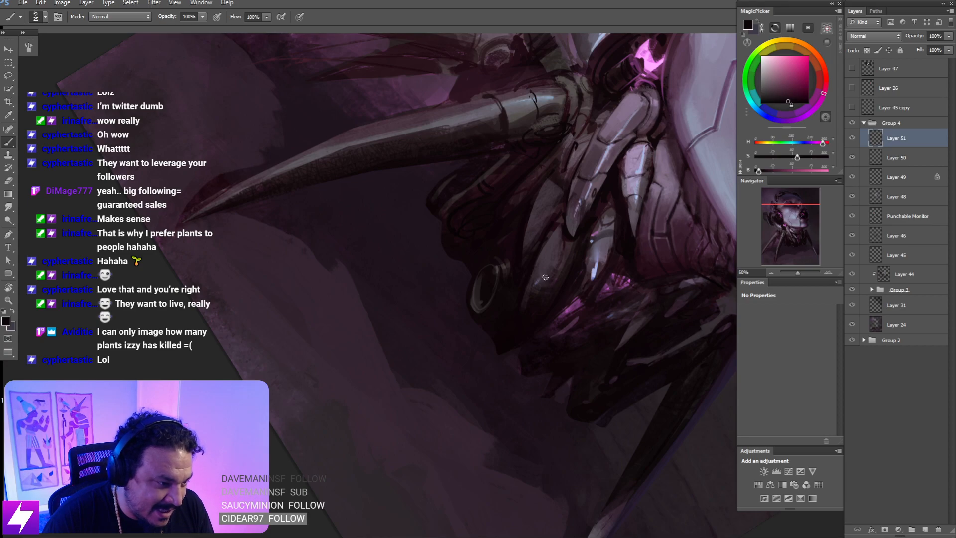
key("bracketleft")
key("bracketleft")
key("bracketleft")
left_click_drag(546, 283, 551, 289)
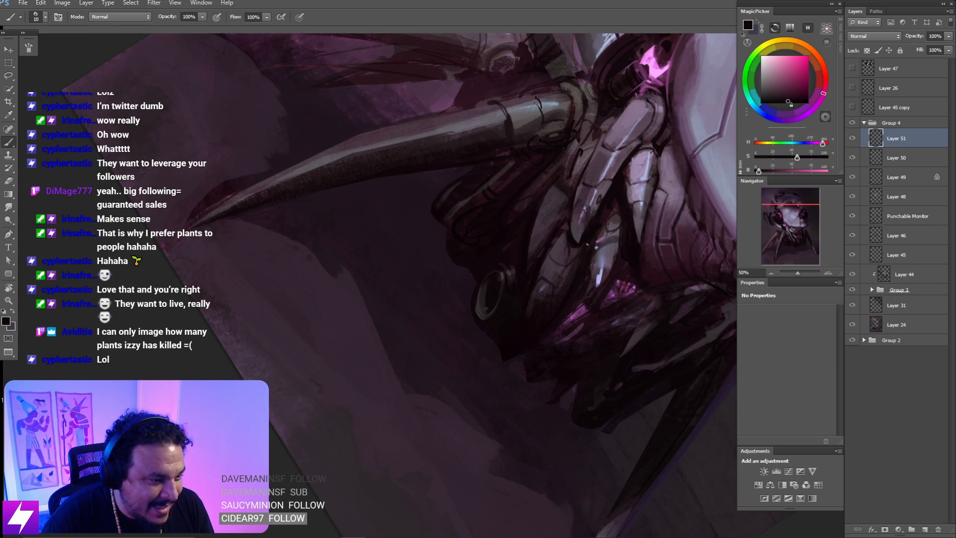
left_click_drag(565, 218, 544, 255)
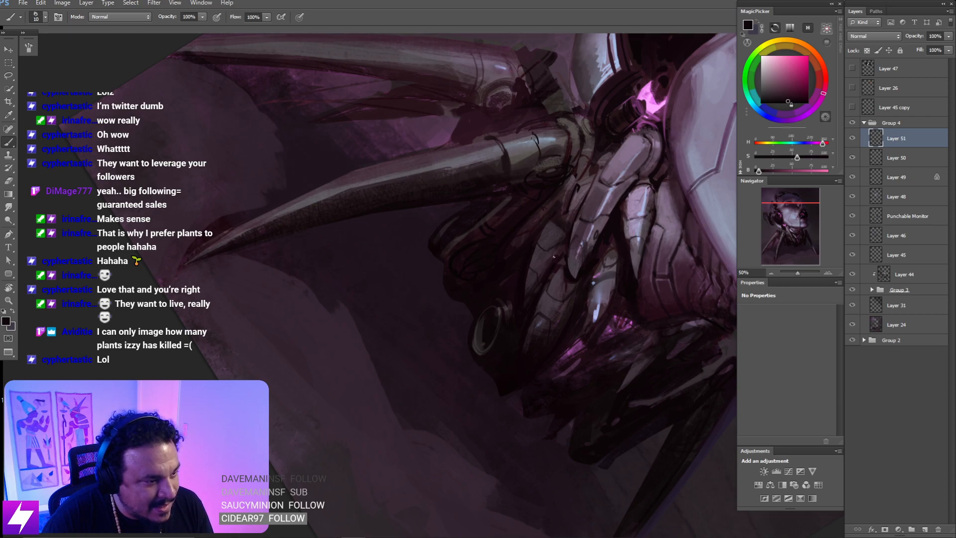
- Straighten the canvas and darken the lower part of the far front leg with dark mauve at brush size 50, switching to the Eraser
key("ctrl+minus")
key("ctrl+minus")
key("Escape")
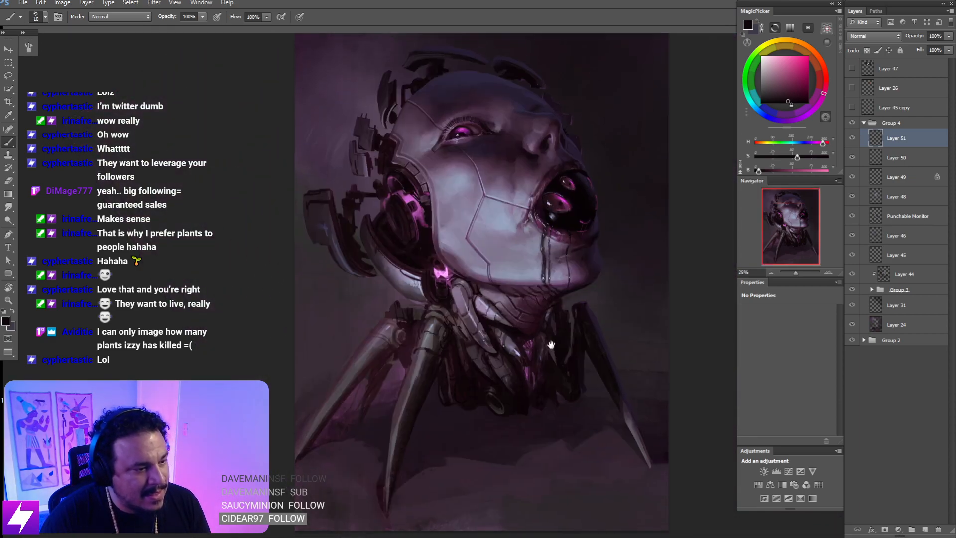
left_click_drag(551, 344, 537, 299)
left_click_drag(603, 382, 573, 350)
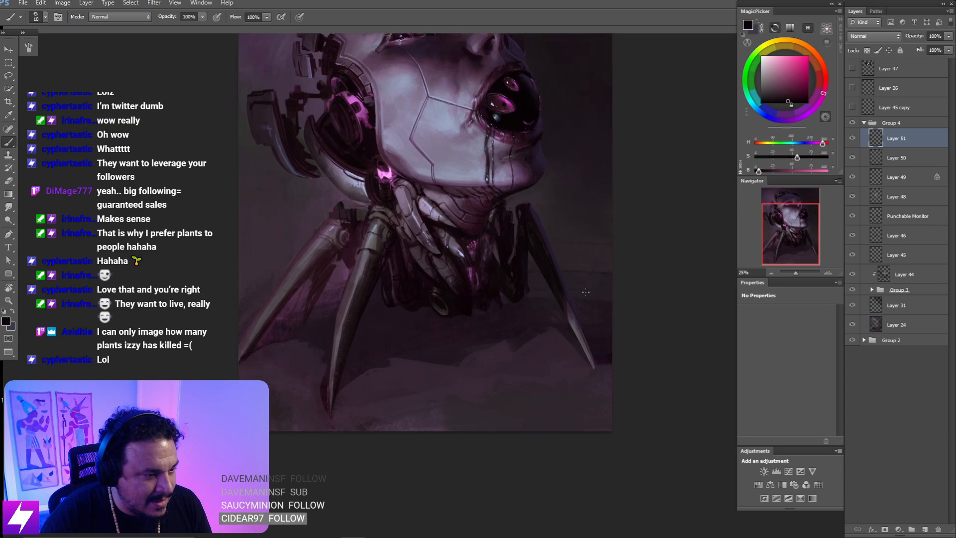
left_click(575, 333, "alt")
key("bracketright")
key("bracketright")
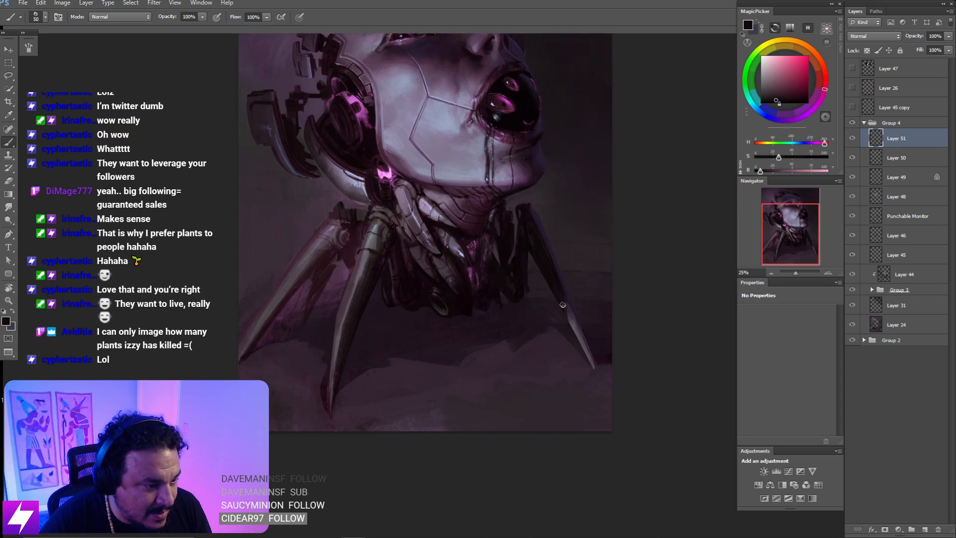
mouse_move(562, 305)
left_mouse_down()
mouse_move(593, 365)
mouse_move(579, 340)
mouse_move(589, 357)
left_mouse_up()
key("e")
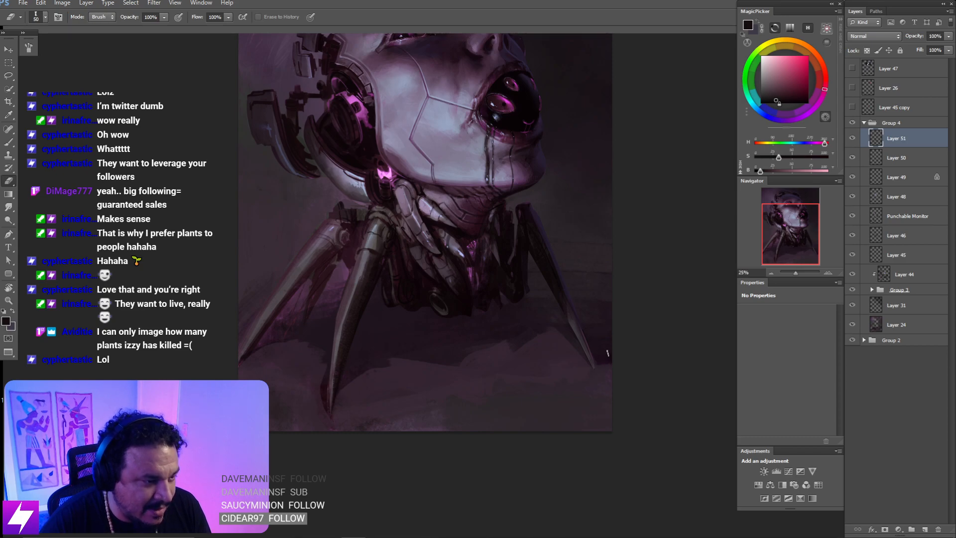
- Flip the canvas back horizontally and add near-black accents around the magenta-lit cavity beneath the neck at brush size 25
scroll(608, 352, "down", 3)
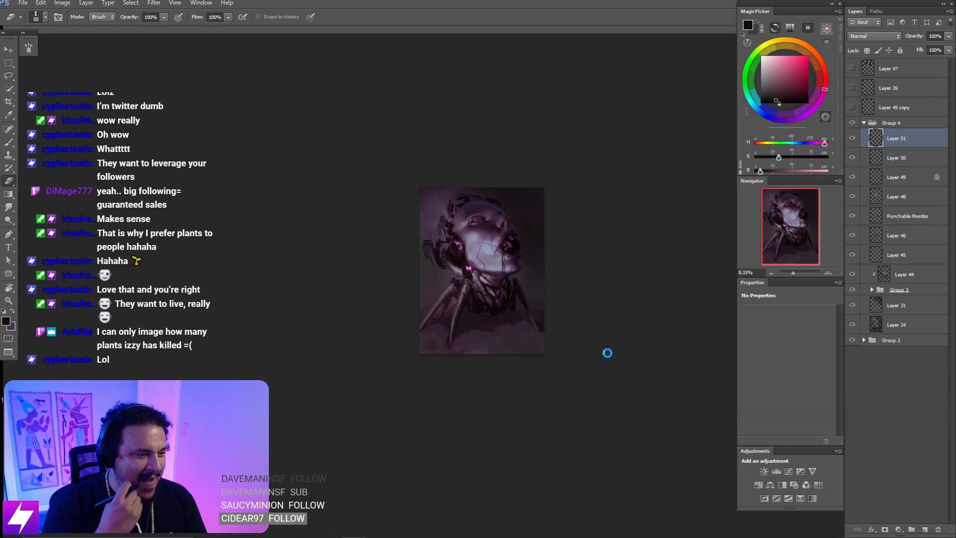
key("F2")
key("ctrl+plus")
key("ctrl+plus")
mouse_move(516, 370)
left_mouse_down()
mouse_move(545, 329)
mouse_move(550, 338)
mouse_move(561, 306)
mouse_move(596, 322)
mouse_move(573, 314)
mouse_move(636, 274)
left_mouse_up()
key("ctrl+plus")
key("b")
left_click(639, 233, "alt")
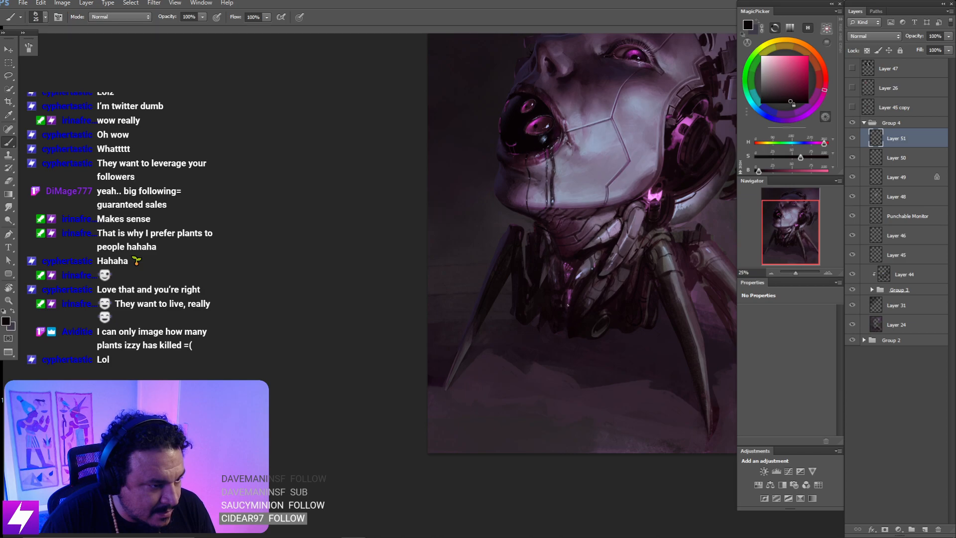
left_click_drag(574, 292, 576, 294)
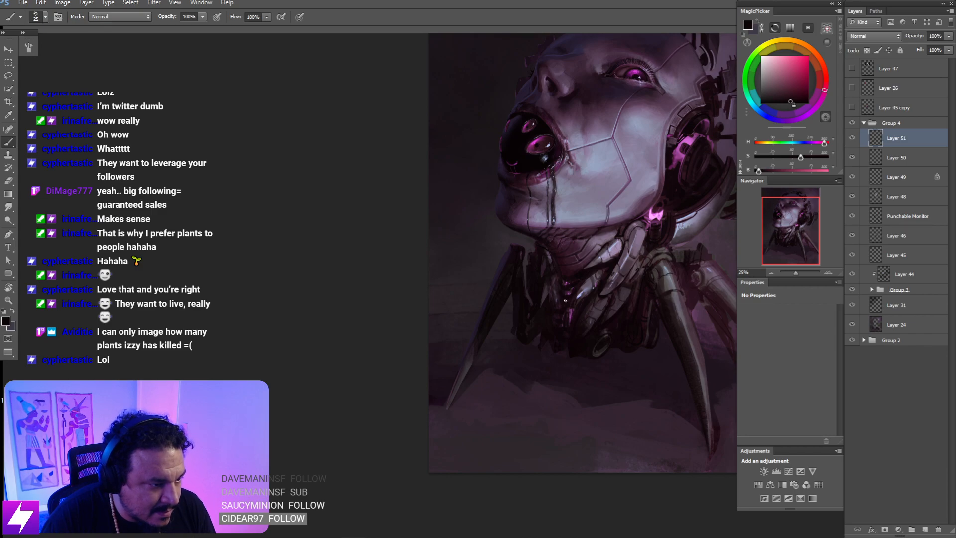
- Tilt the canvas and deepen the shadows between the neck machinery and the leg joints with near-black at brush sizes 20 to 30
mouse_move(620, 278)
left_mouse_down()
mouse_move(607, 292)
mouse_move(603, 275)
mouse_move(624, 261)
mouse_move(605, 279)
left_mouse_up()
key("bracketleft")
key("bracketleft")
key("r")
key("b")
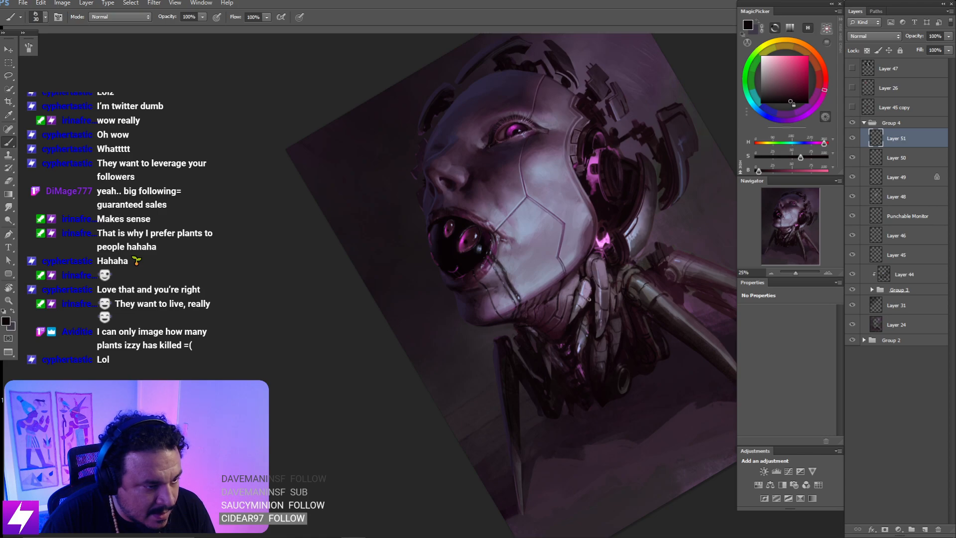
left_click_drag(644, 271, 632, 284)
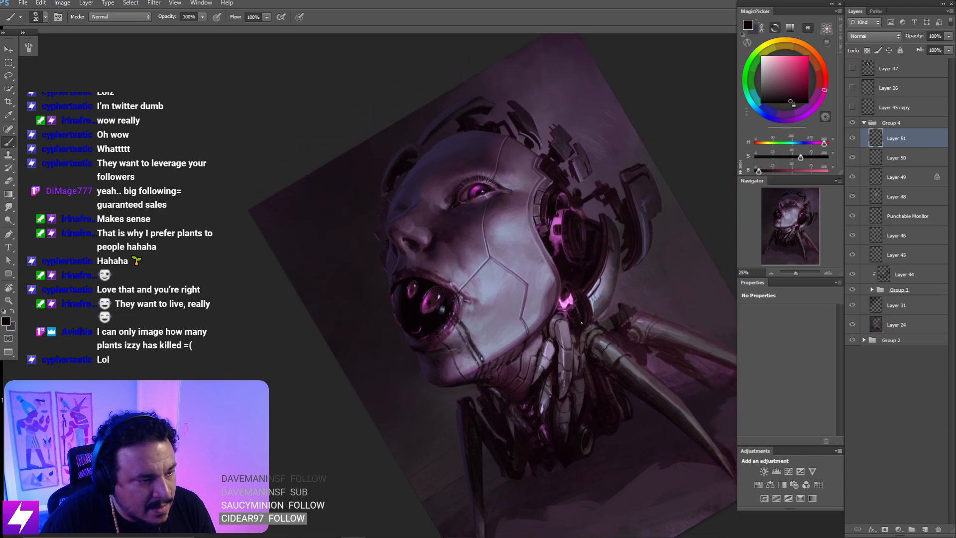
left_click_drag(595, 358, 588, 344)
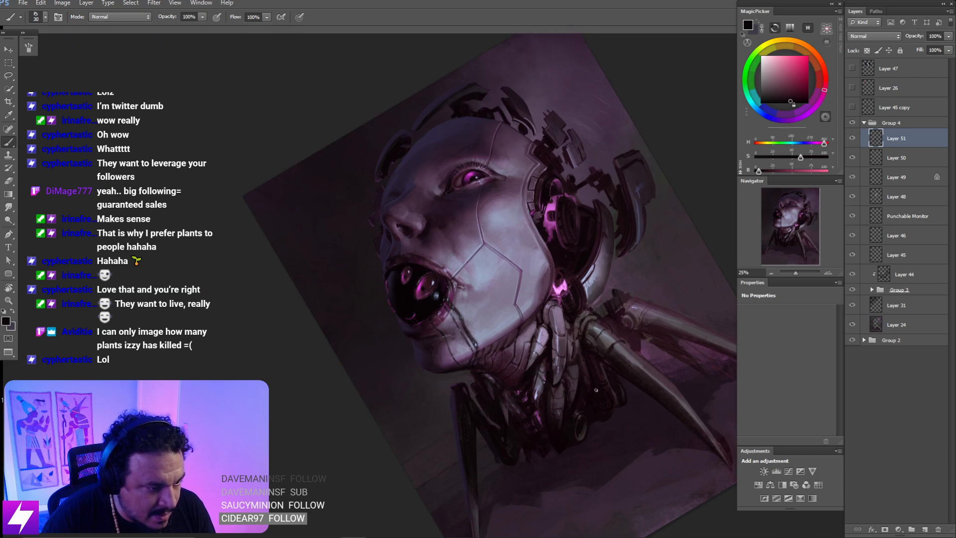
left_click_drag(648, 336, 637, 348)
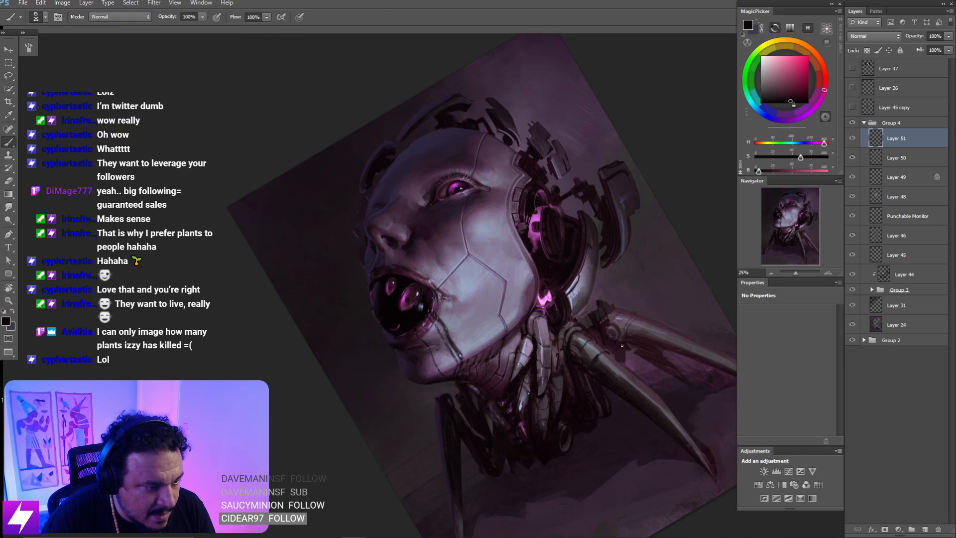
- Straighten the canvas, lasso the rear leg's upper joint, paint inside it with sampled mauve at brush size 40 and deselect
key("Escape")
left_click_drag(651, 353, 670, 335)
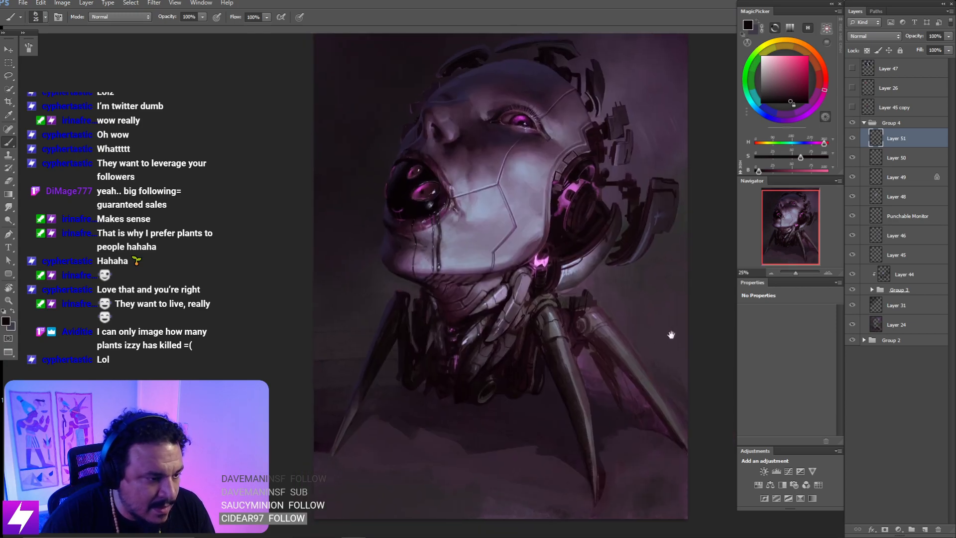
left_click(612, 314, "alt")
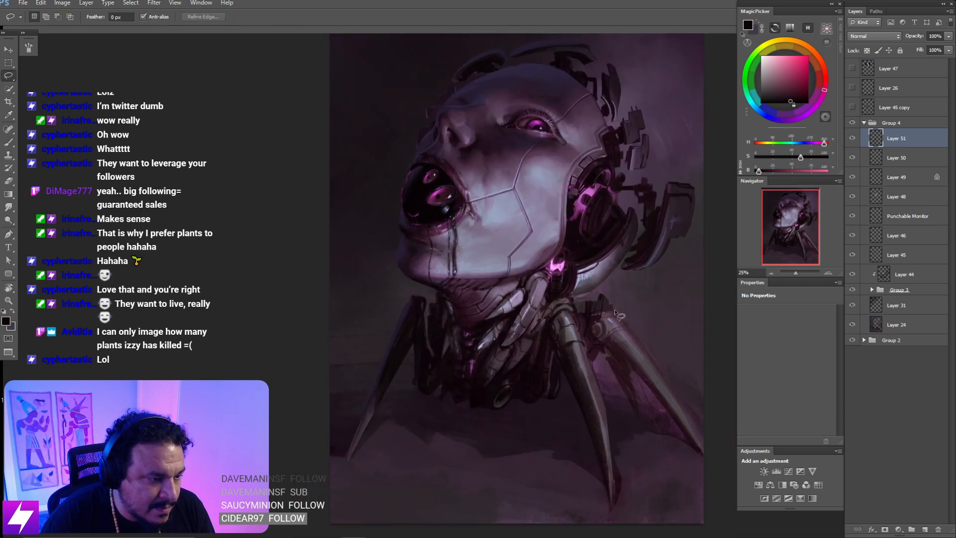
key("bracketright")
key("bracketright")
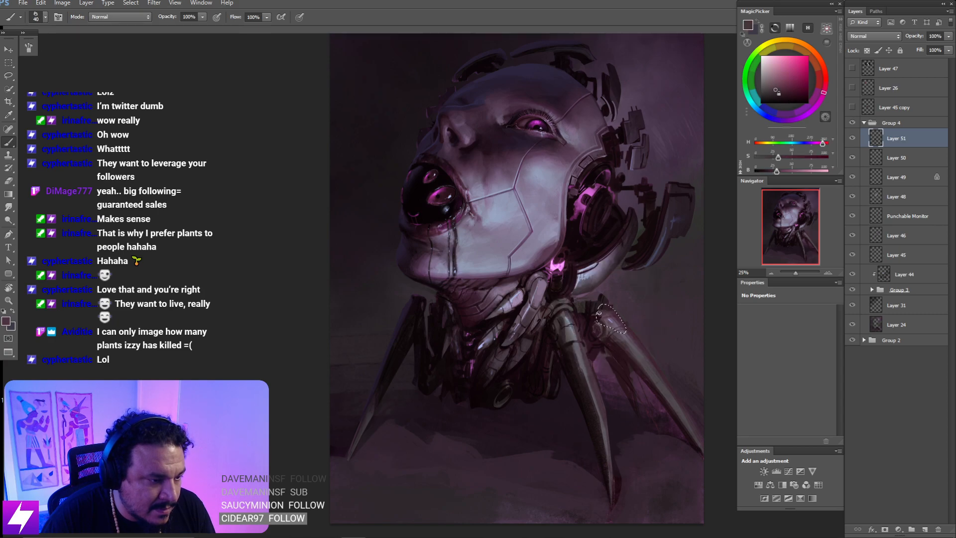
left_click(610, 317, "alt")
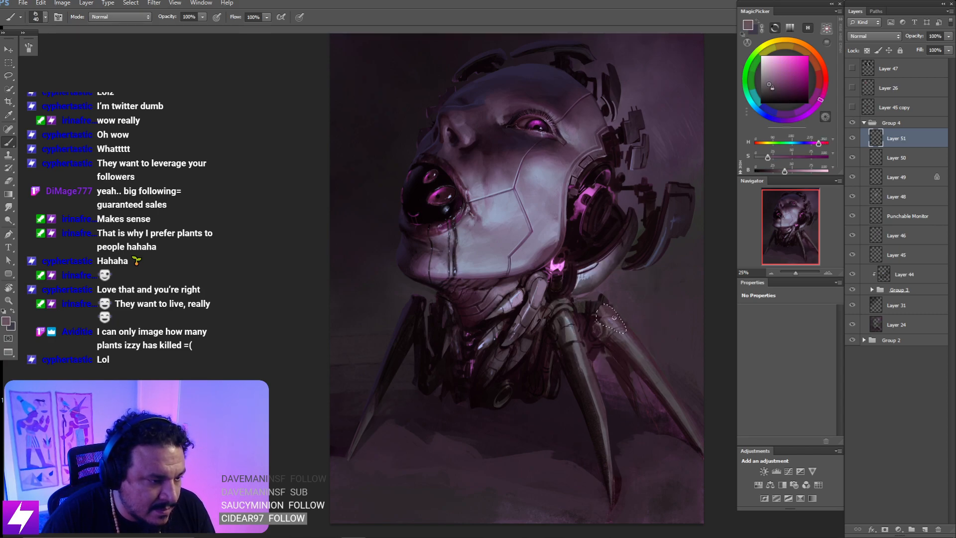
key("ctrl+d")
- Check the full figure with Layer 51 hidden, show it again and add a new layer above it
key("ctrl+minus")
key("ctrl+minus")
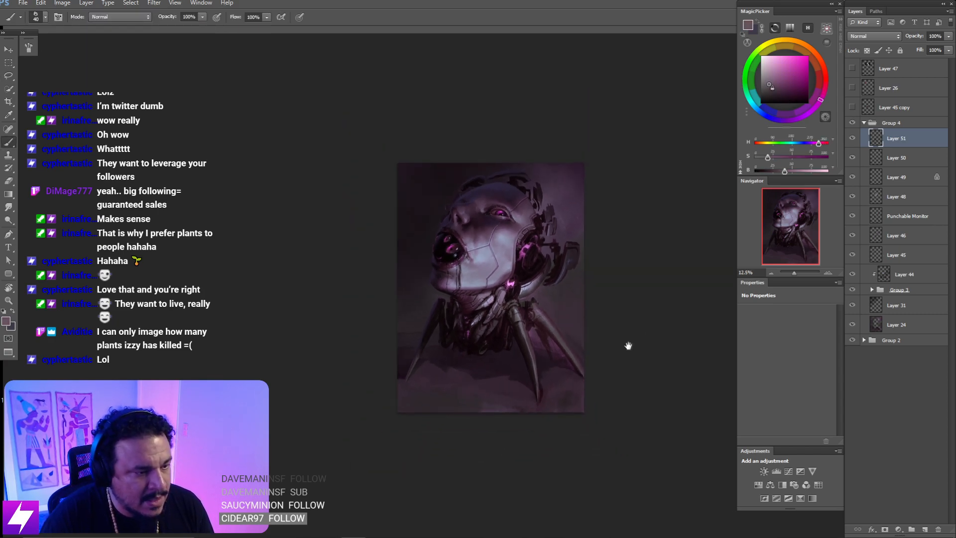
left_click_drag(553, 312, 597, 345)
key("ctrl+plus")
key("ctrl+plus")
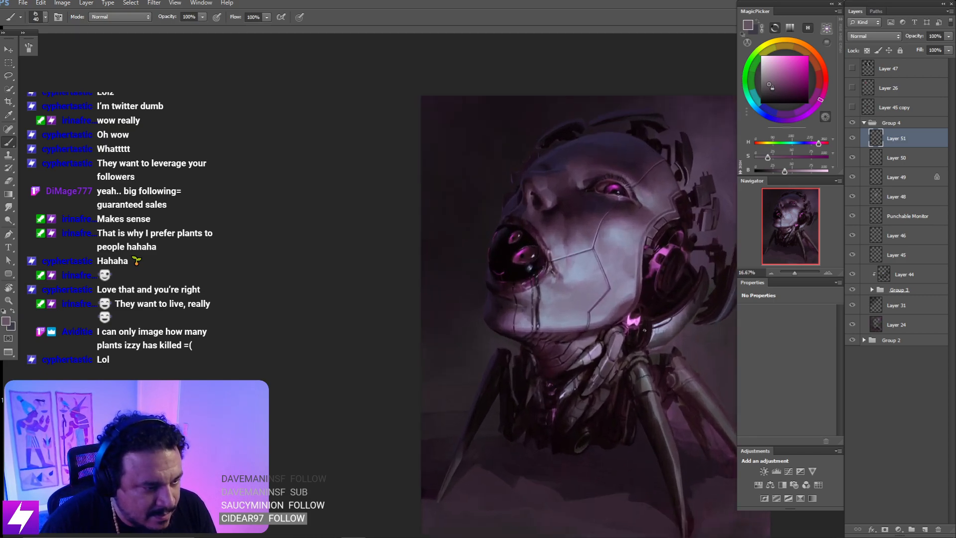
left_click_drag(734, 256, 558, 279)
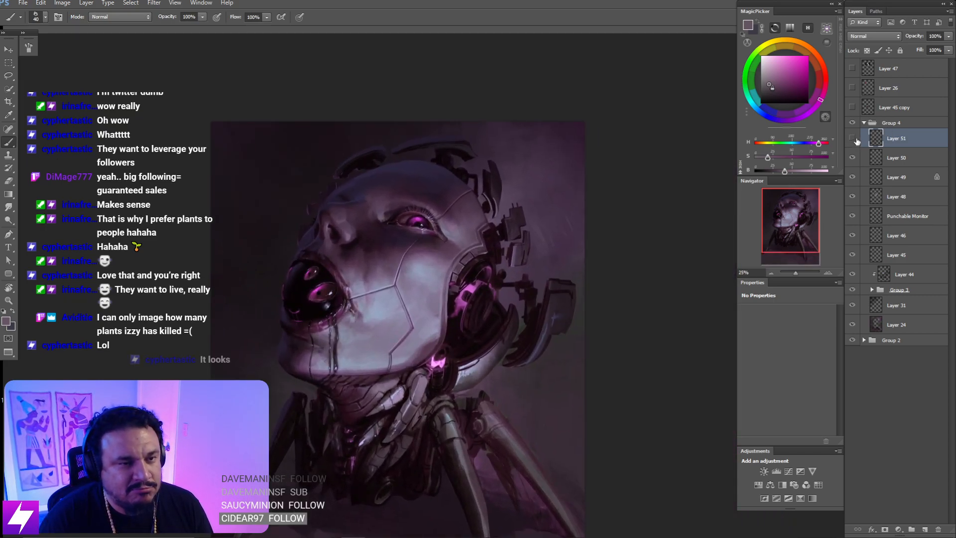
key("ctrl+shift+alt+n")
- Check the full figure, flip the canvas horizontally and tilt it to frame the ear machinery for painting on Layer 52
left_click_drag(527, 313, 576, 330)
key("ctrl+minus")
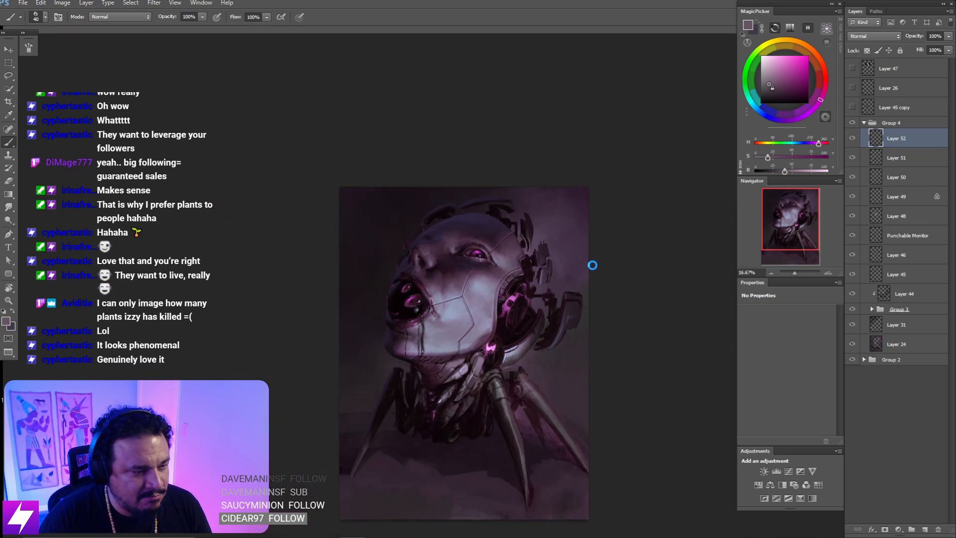
left_click_drag(578, 270, 630, 286)
key("r")
left_click_drag(630, 199, 645, 300)
key("ctrl+plus")
left_click_drag(474, 352, 601, 283)
key("ctrl+plus")
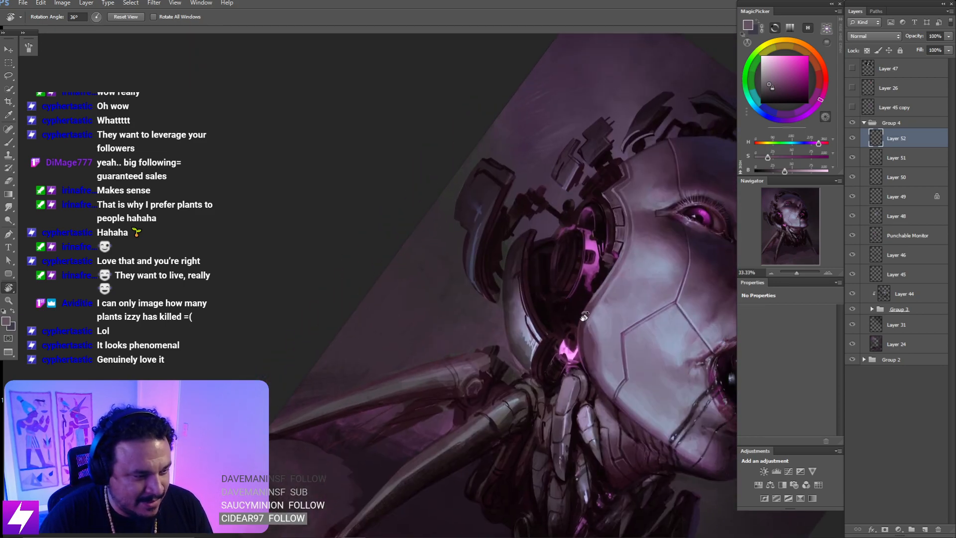
left_click_drag(576, 250, 590, 280)
key("b")
- Sample purple-magenta from the glow in the ear cavity, try glow accents around it at brush size 25 and undo the last one
left_click(603, 296, "alt")
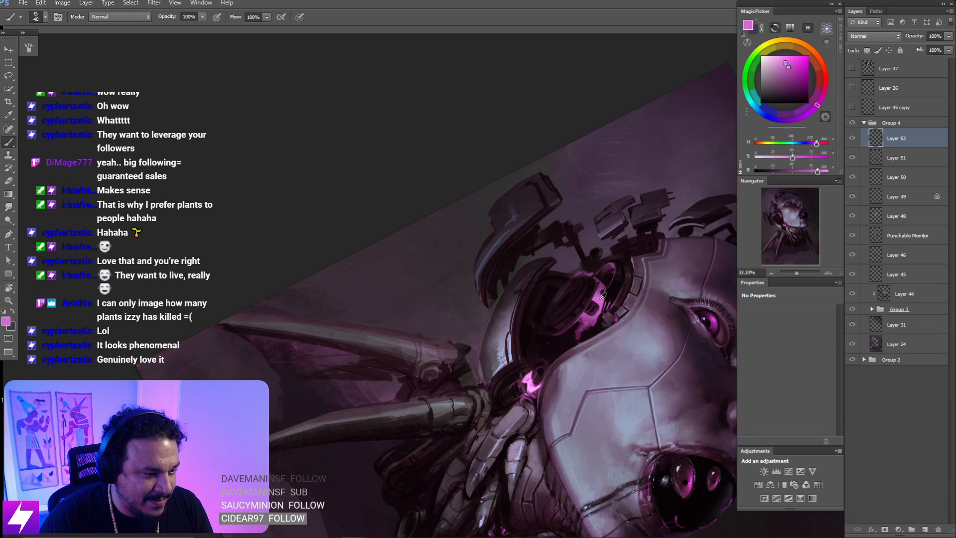
left_click(596, 300, "alt")
left_click_drag(504, 326, 530, 289)
key("bracketright")
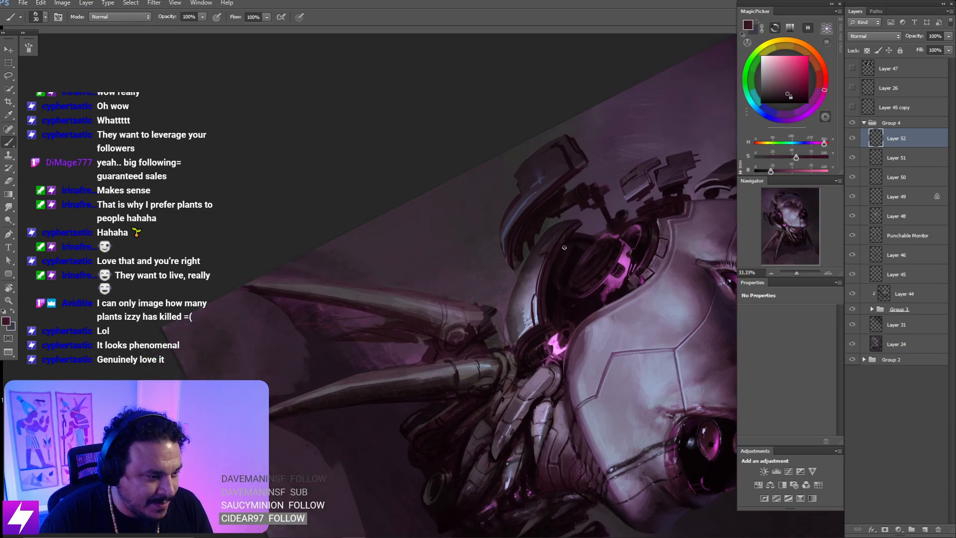
left_click(618, 277, "alt")
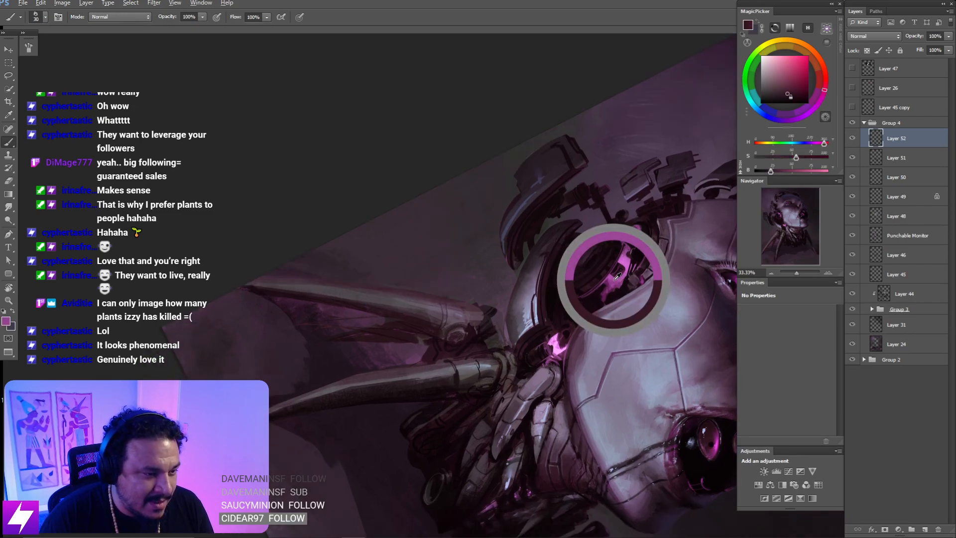
left_click_drag(584, 292, 556, 272)
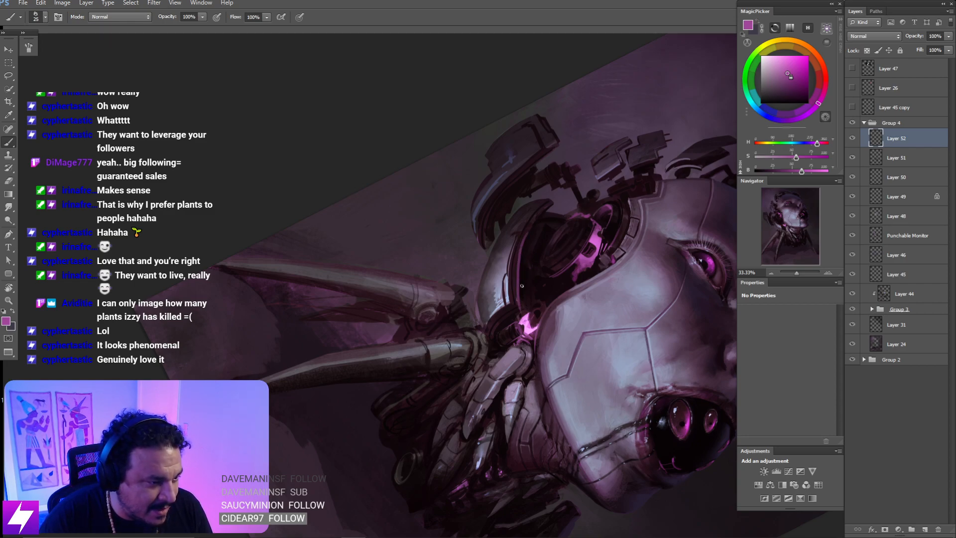
key("ctrl+z")
key("ctrl+minus")
key("ctrl+plus")
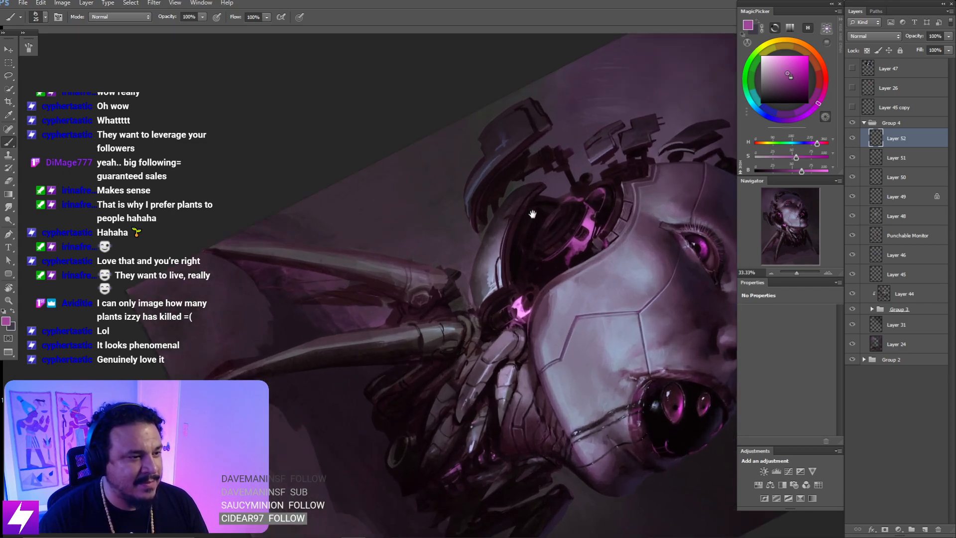
- Lasso a narrow crescent along the inner rim of the curved ear plate and brush purple-magenta light into it at size 35
key("ctrl+plus")
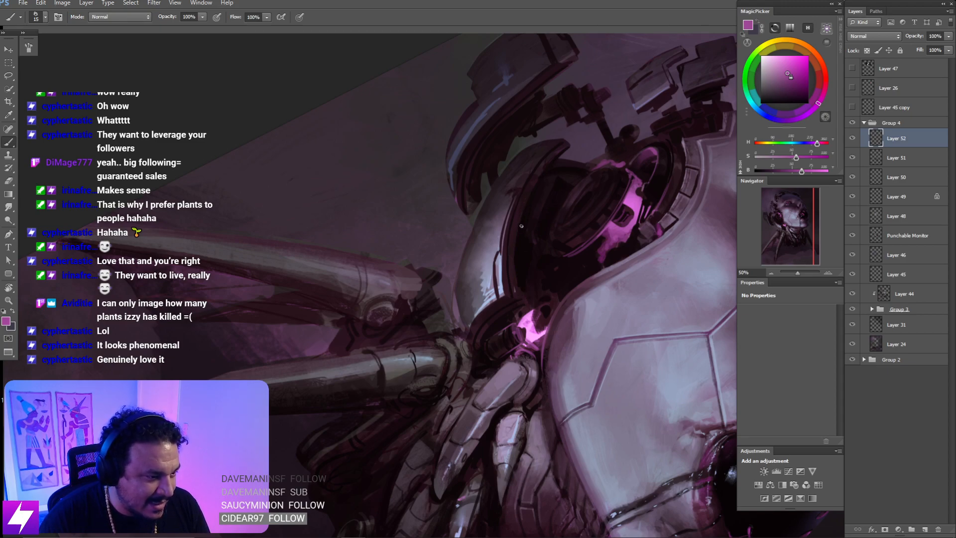
key("l")
mouse_move(534, 175)
left_mouse_down()
mouse_move(543, 324)
mouse_move(521, 234)
left_mouse_up()
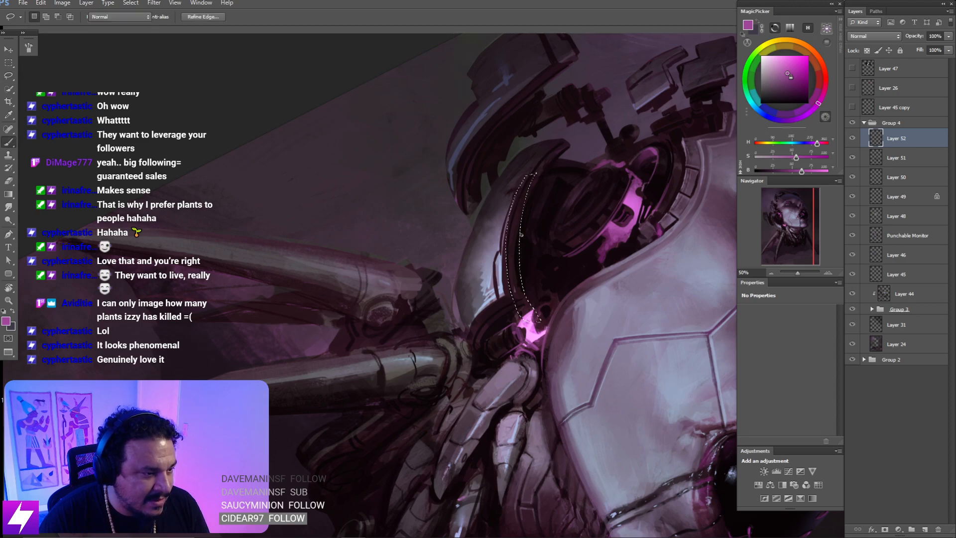
key("b")
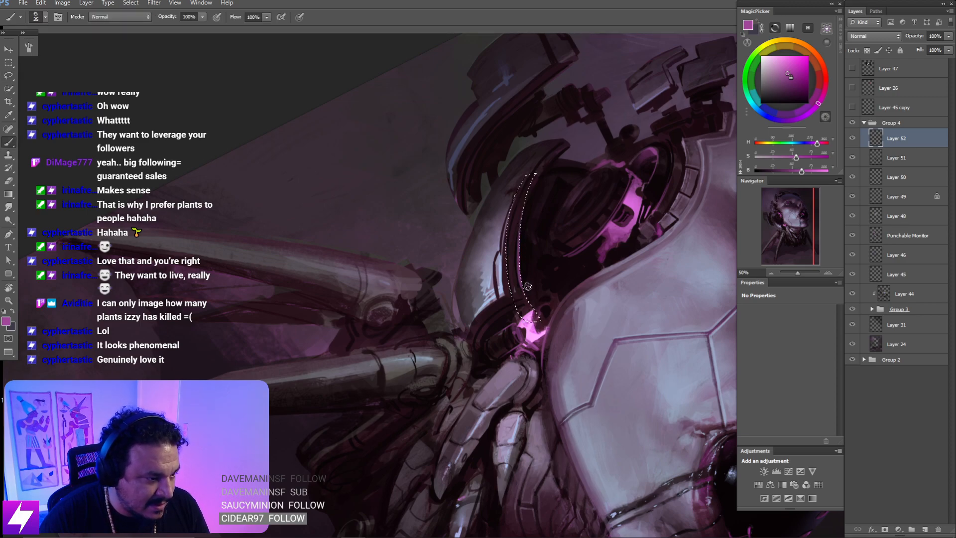
- Rotate the canvas to about -114°, lasso around the magenta rim highlight and rotate it slightly to follow the plate's curve
key("ctrl+minus")
key("ctrl+minus")
key("r")
left_click_drag(547, 339, 422, 193)
key("ctrl+plus")
key("ctrl+plus")
left_click_drag(530, 431, 562, 250)
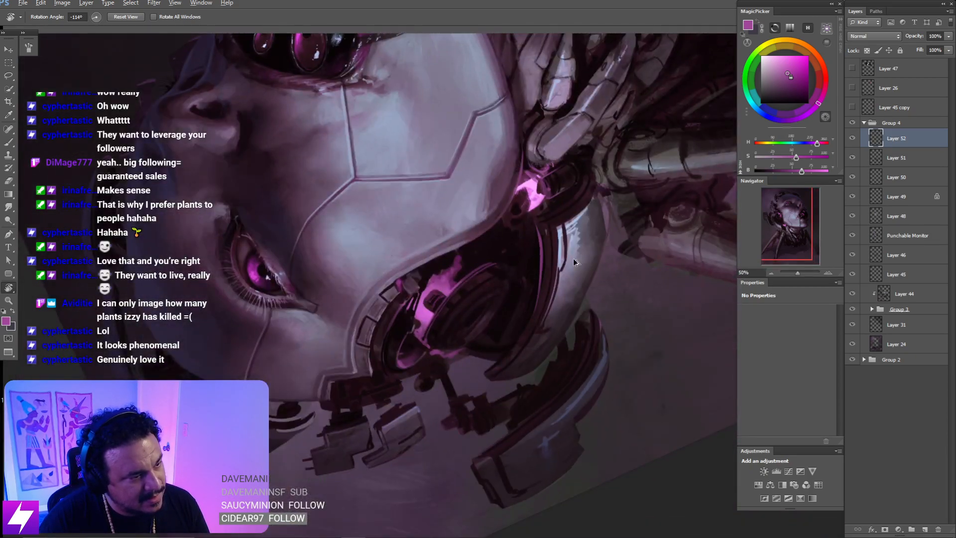
key("l")
left_click_drag(541, 216, 545, 281)
key("ctrl+t")
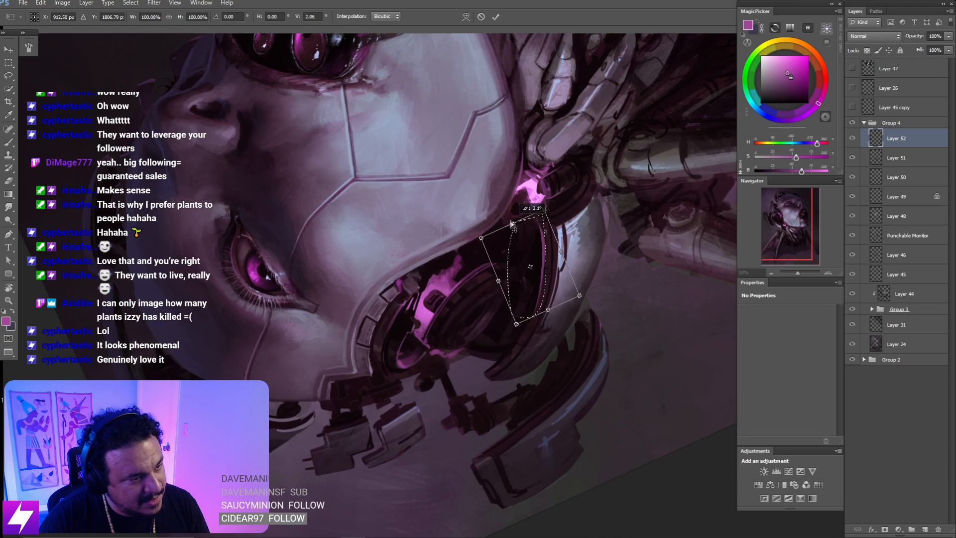
left_click_drag(513, 226, 516, 227)
key("Return")
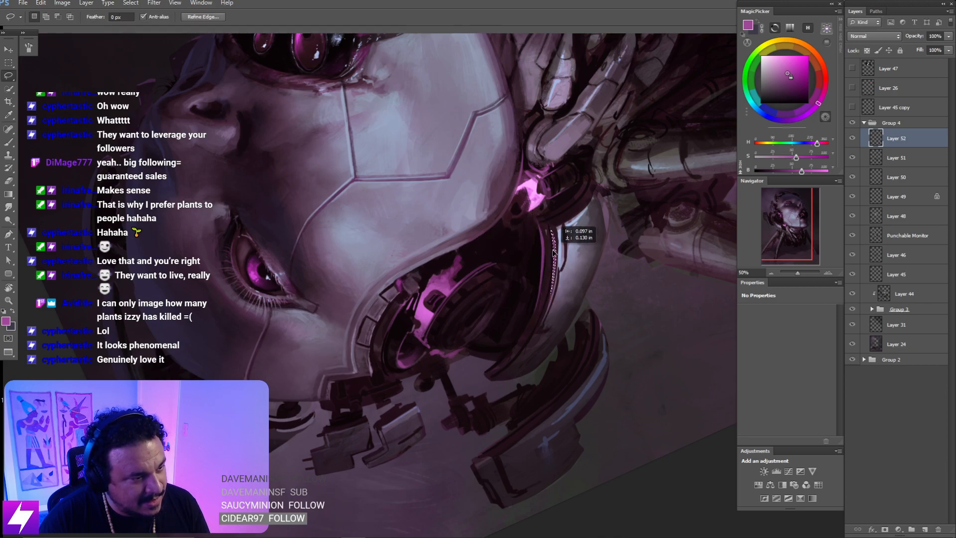
- Rotate the thin highlight strip slightly along the plate's outer rim, deselect it and straighten the canvas
key("ctrl+t")
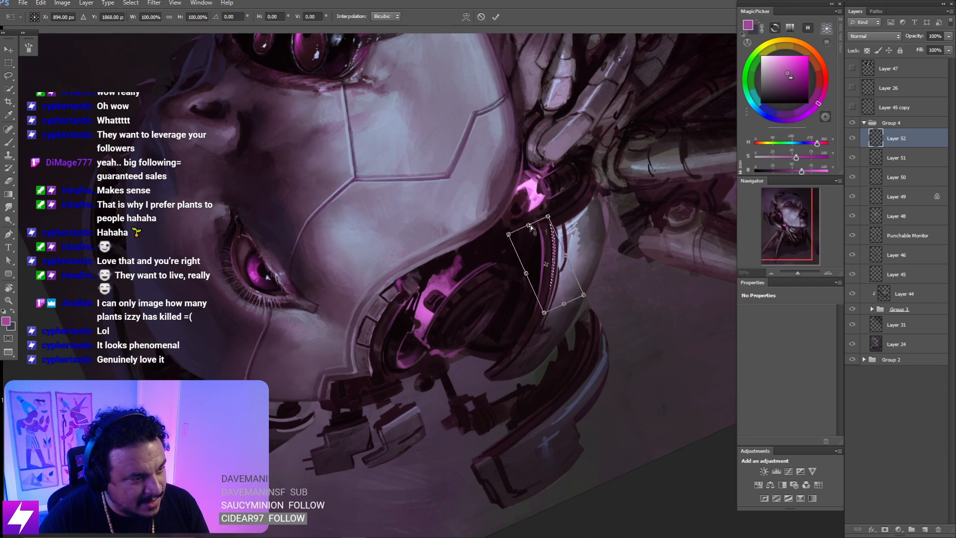
left_click_drag(531, 227, 532, 227)
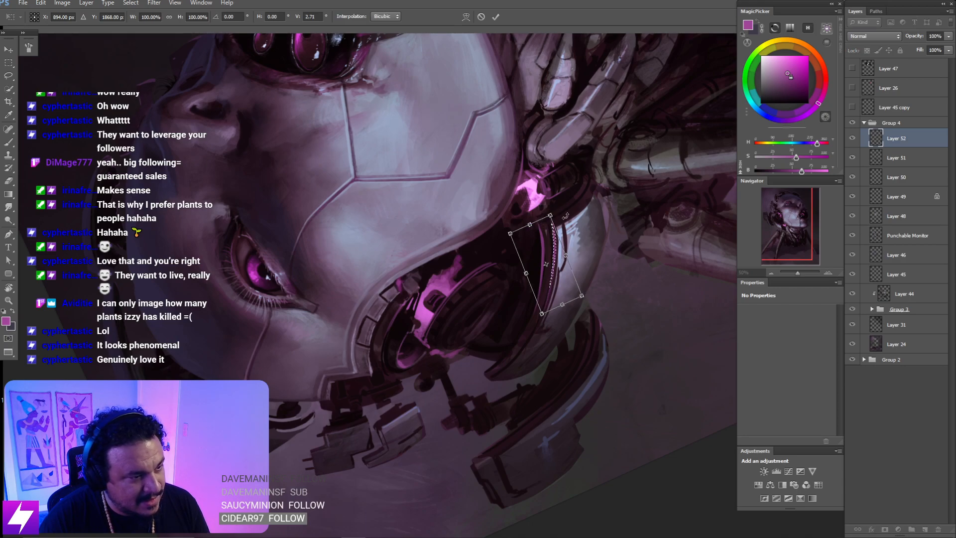
key("Return")
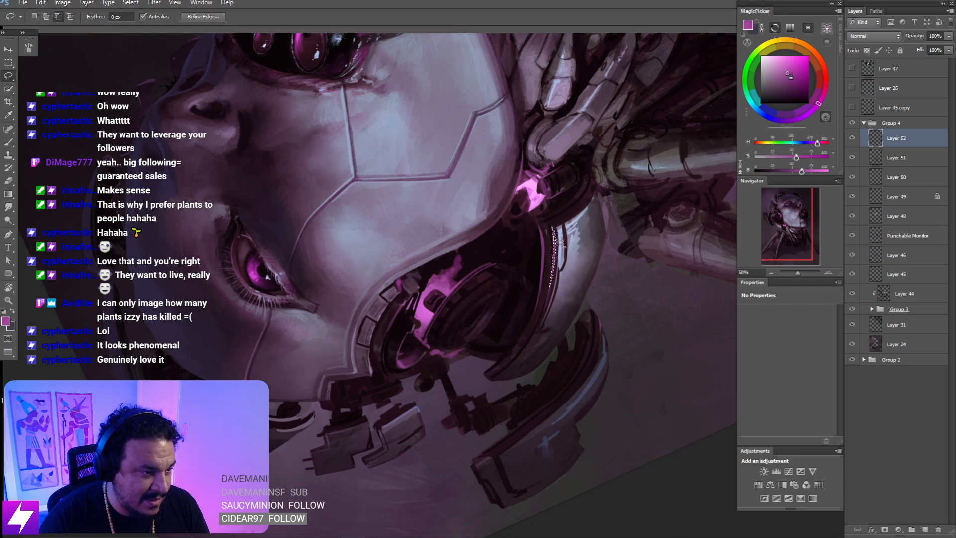
key("ctrl+d")
key("ctrl+minus")
key("ctrl+minus")
key("Escape")
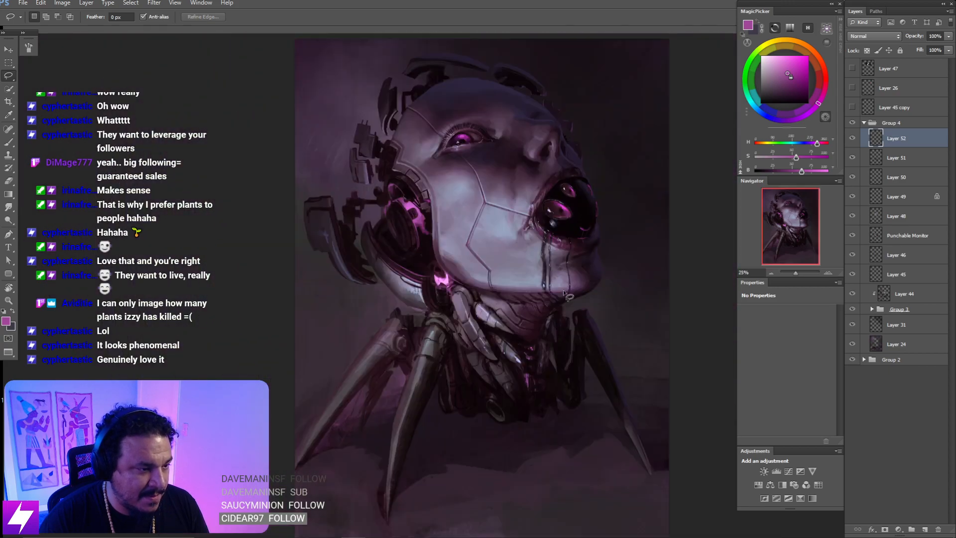
- Paint magenta rim light toward the curved plate's upper tip at brush size 20 and trim it with the Eraser at size 50
left_click_drag(516, 298, 548, 265)
key("ctrl+plus")
key("ctrl+plus")
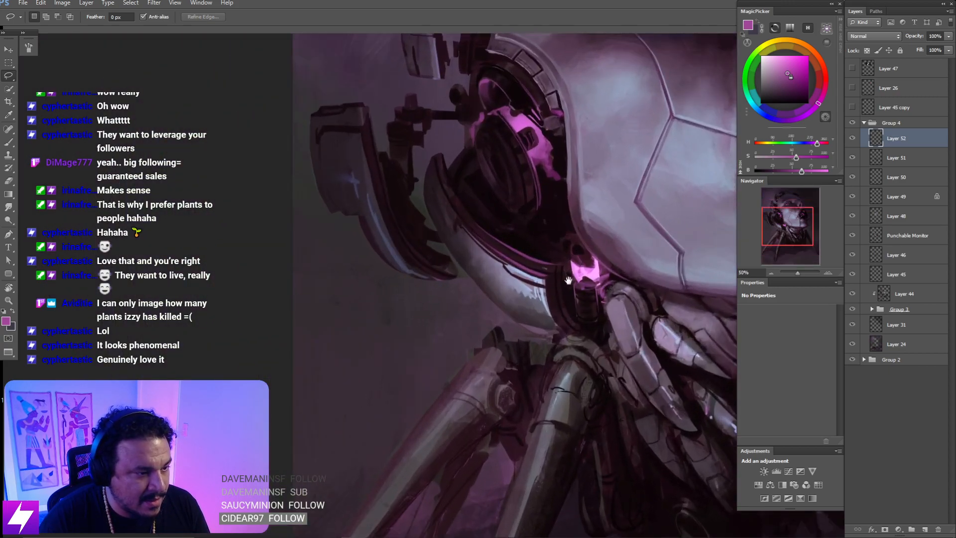
key("b")
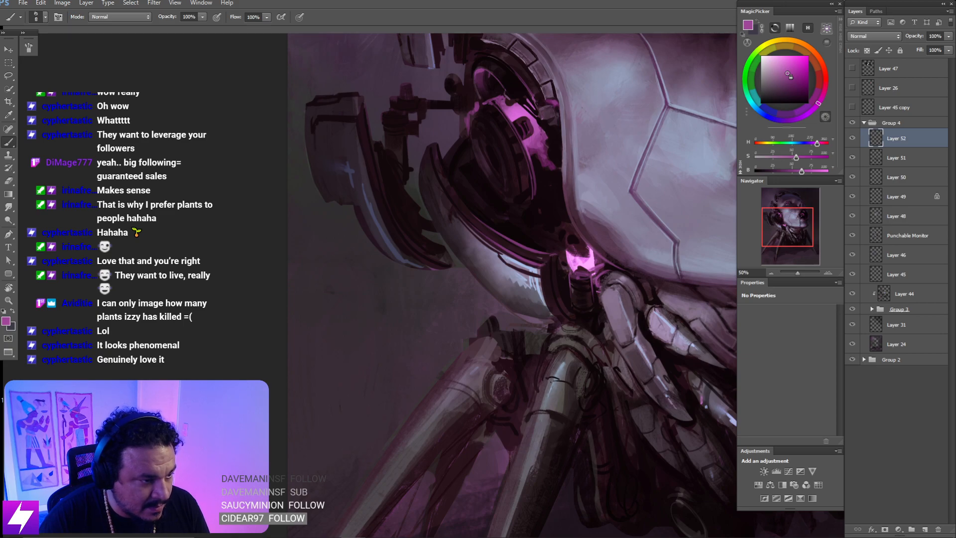
left_click_drag(585, 233, 600, 343)
key("r")
left_click_drag(574, 291, 608, 263)
key("b")
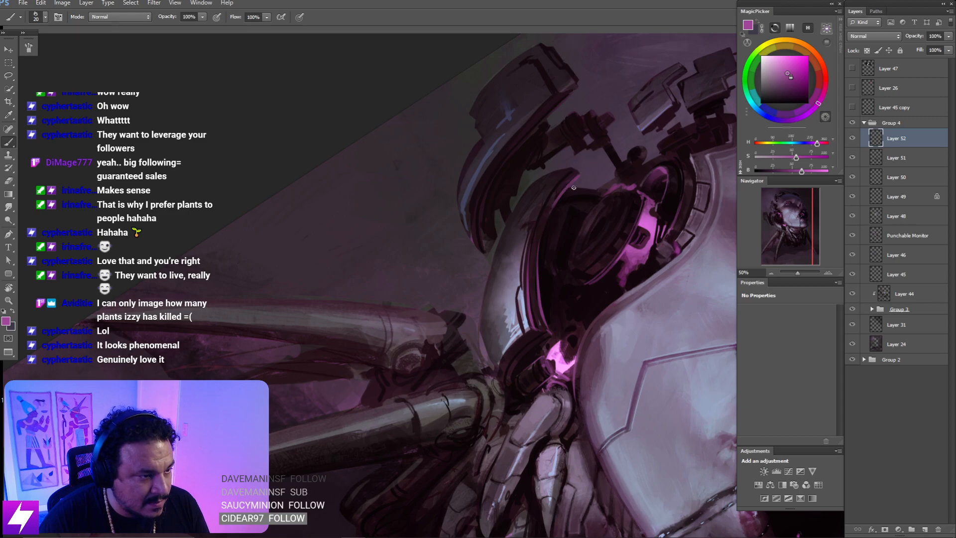
key("e")
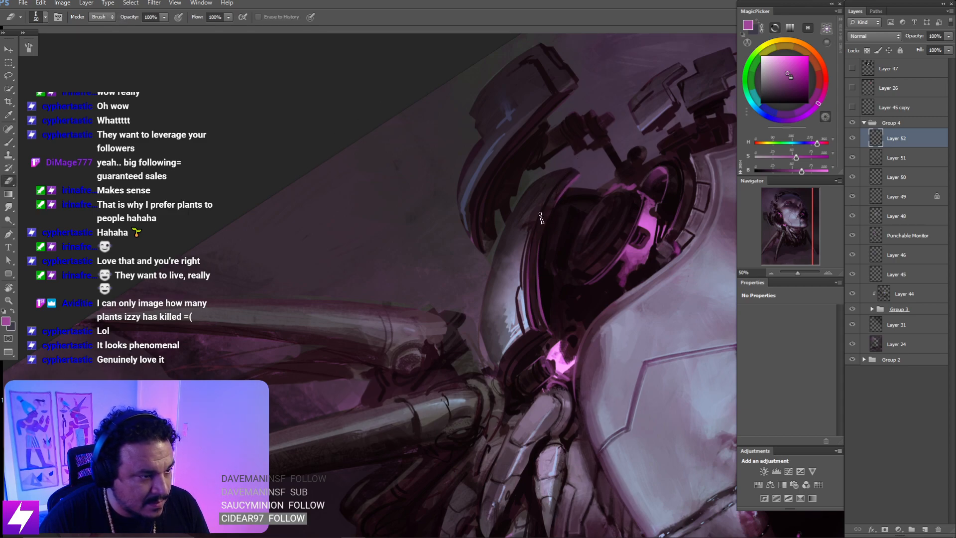
left_click_drag(576, 262, 560, 258)
key("b")
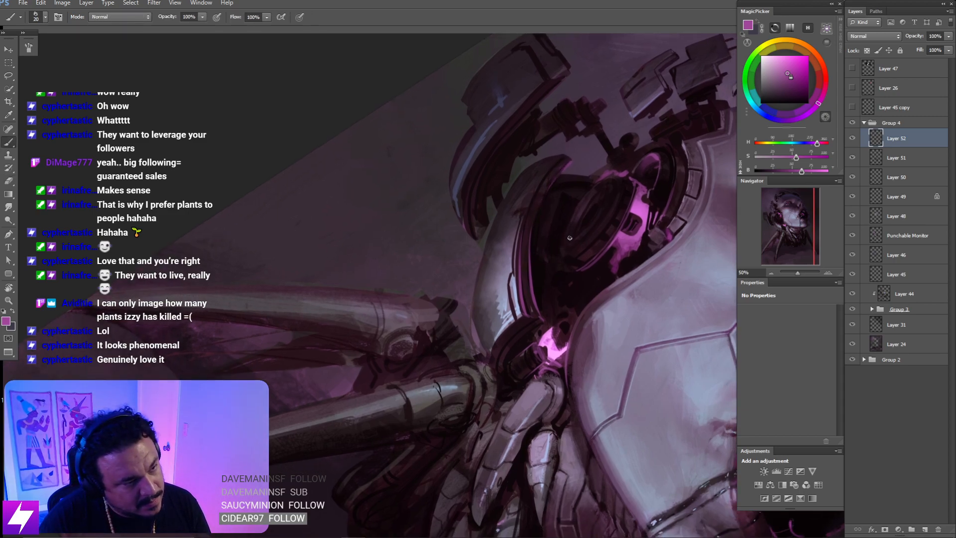
left_click_drag(604, 189, 562, 248)
key("ctrl+alt+z")
key("ctrl+alt+z")
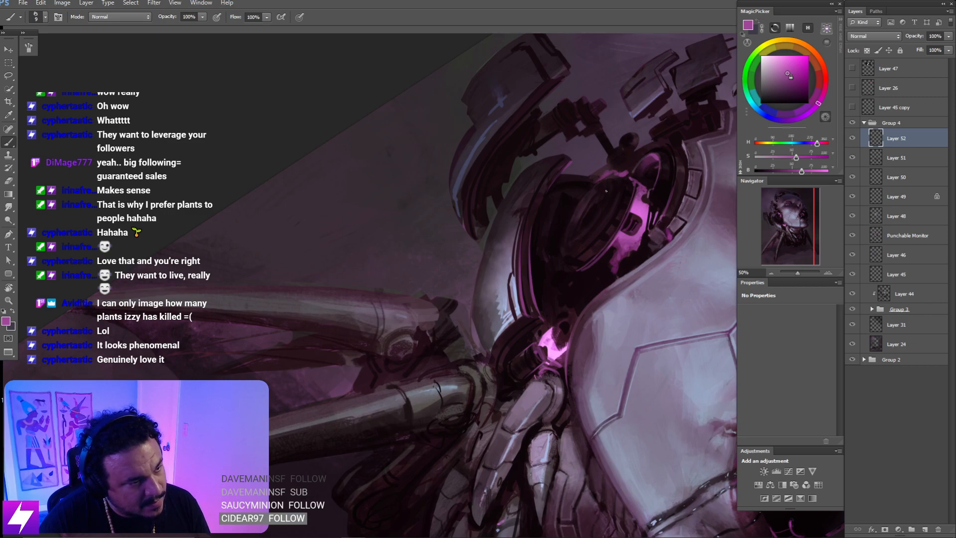
left_click_drag(584, 194, 561, 247)
left_click_drag(606, 183, 572, 240)
key("ctrl+alt+z")
key("ctrl+alt+z")
left_click_drag(584, 201, 564, 248)
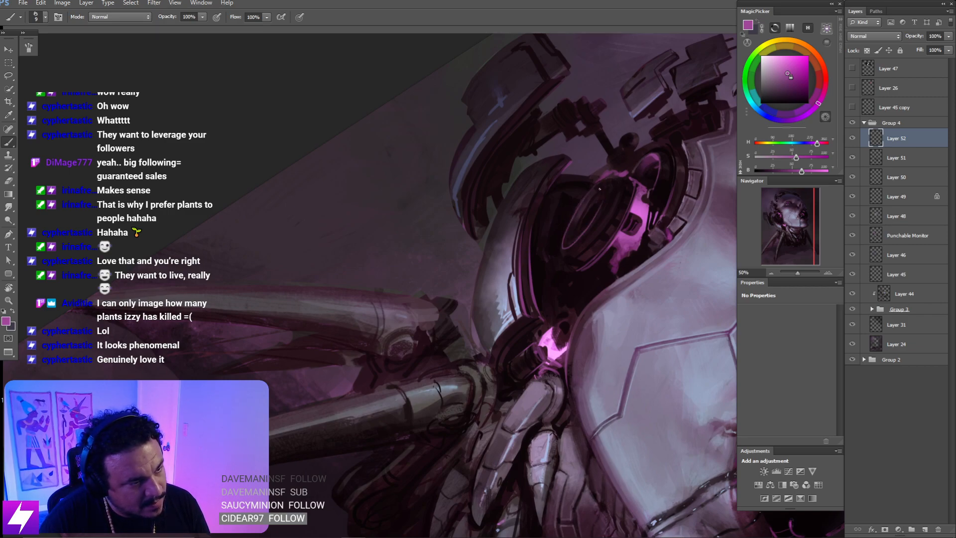
key("ctrl+alt+z")
- Paint thin magenta edge lines along the outer curve of the round disc inside the ear cavity at brush size 10
left_click_drag(582, 196, 561, 245)
left_click_drag(606, 179, 566, 222)
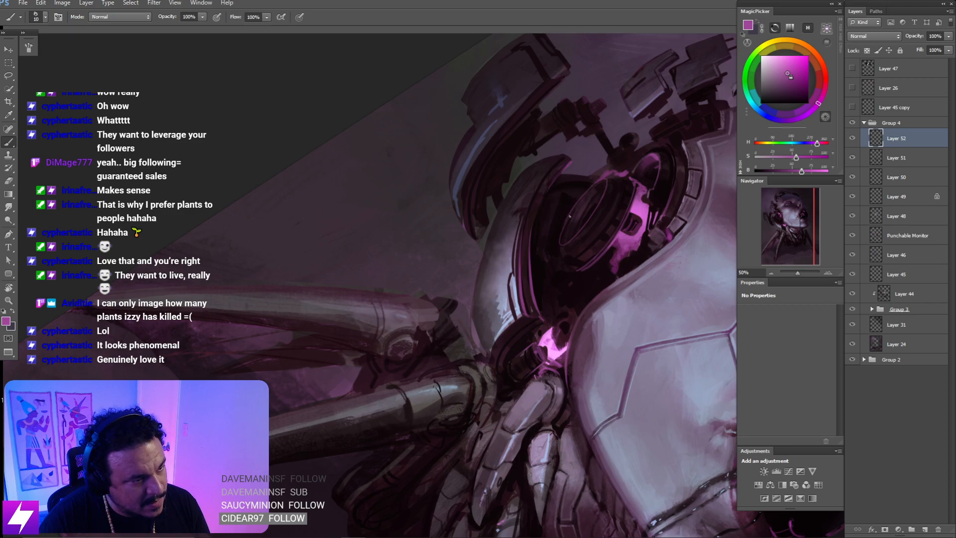
key("bracketleft")
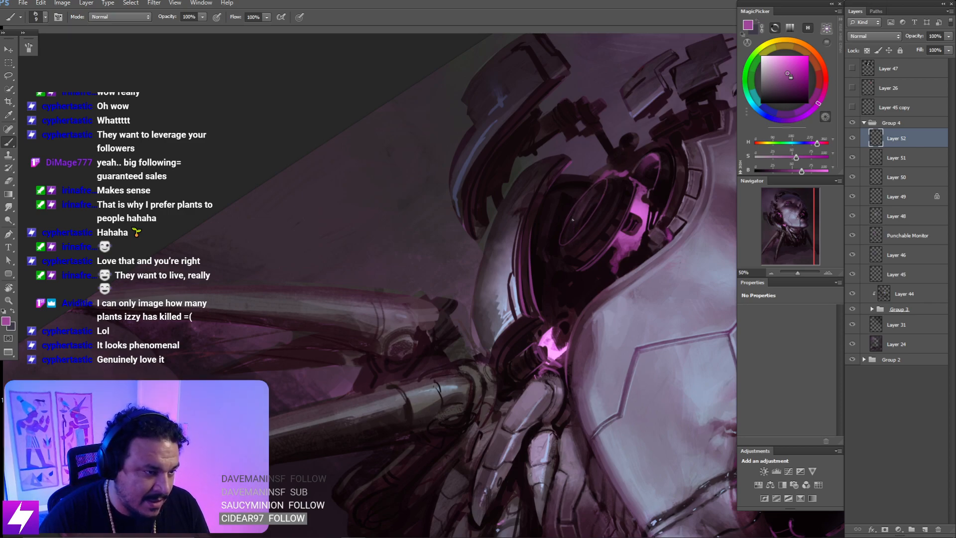
- Paint small purple accents on Layer 52 in the dark cavity beneath the ear disc, undoing the unwanted stroke
scroll(617, 216, "down", 3)
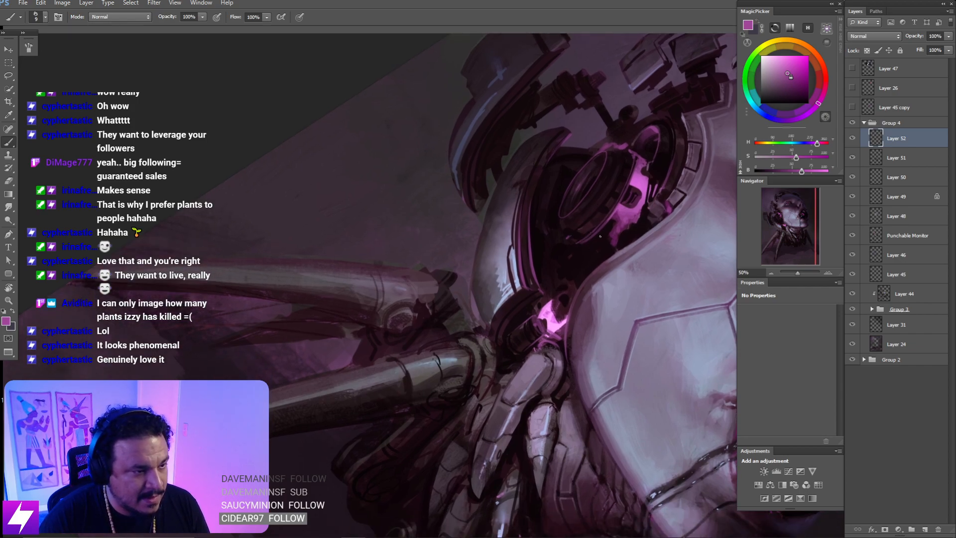
key("ctrl+minus")
key("r")
mouse_move(648, 329)
left_mouse_down()
mouse_move(506, 203)
mouse_move(520, 249)
mouse_move(494, 234)
mouse_move(532, 254)
left_mouse_up()
key("ctrl+plus")
key("Escape")
key("b")
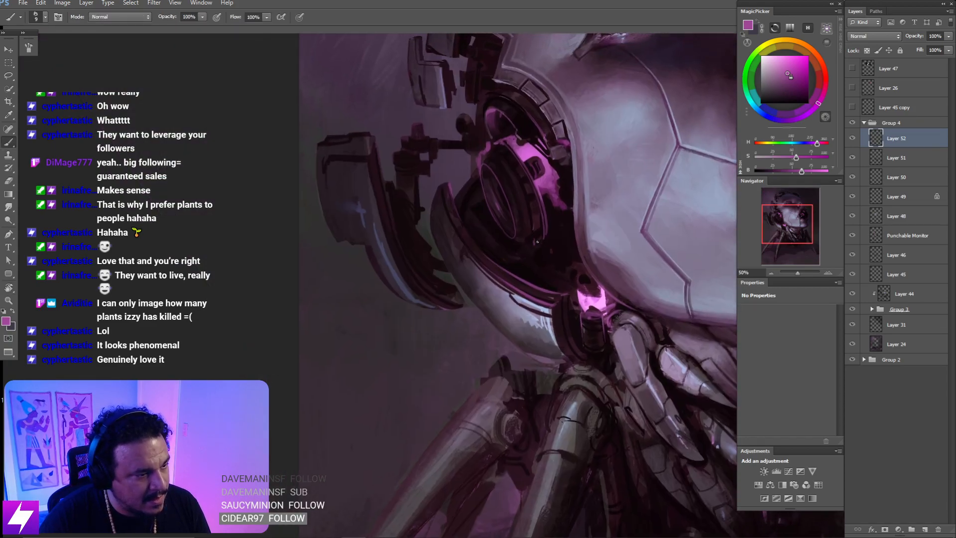
left_click_drag(600, 190, 617, 301)
key("r")
mouse_move(545, 286)
left_mouse_down()
mouse_move(564, 237)
mouse_move(587, 280)
left_mouse_up()
key("b")
key("ctrl+z")
key("bracketright")
key("bracketright")
key("bracketright")
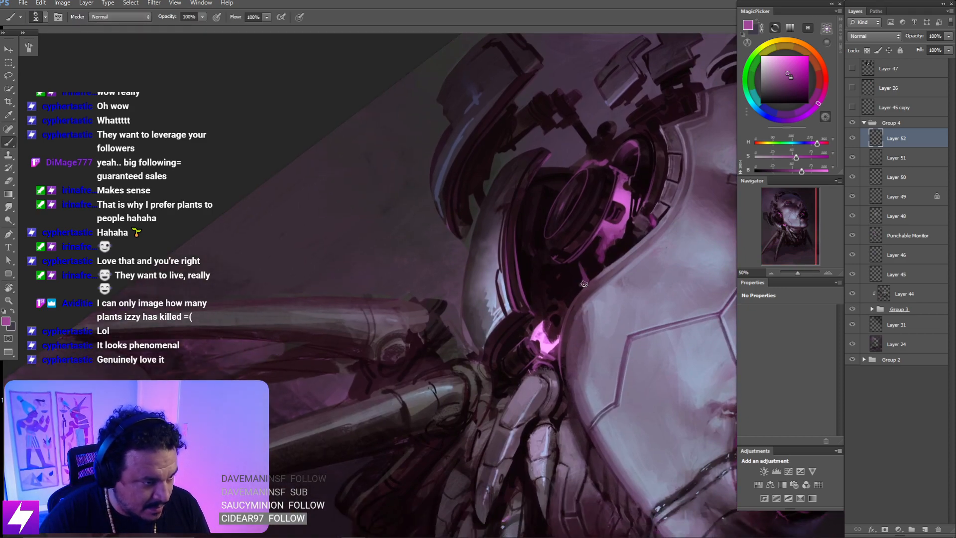
- Erase the excess paint around the new accents between the ear disc and the jaw edge
key("e")
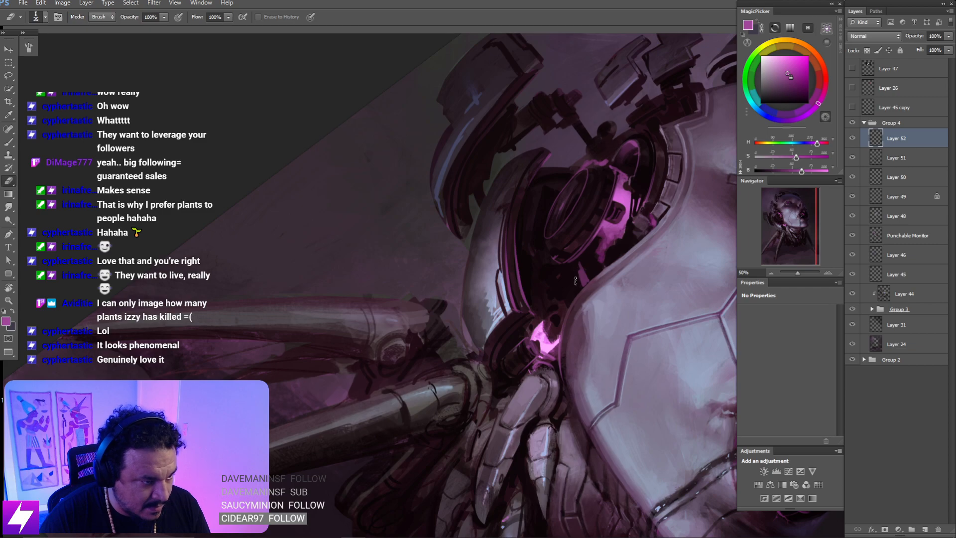
left_click_drag(577, 304, 592, 272)
key("bracketleft")
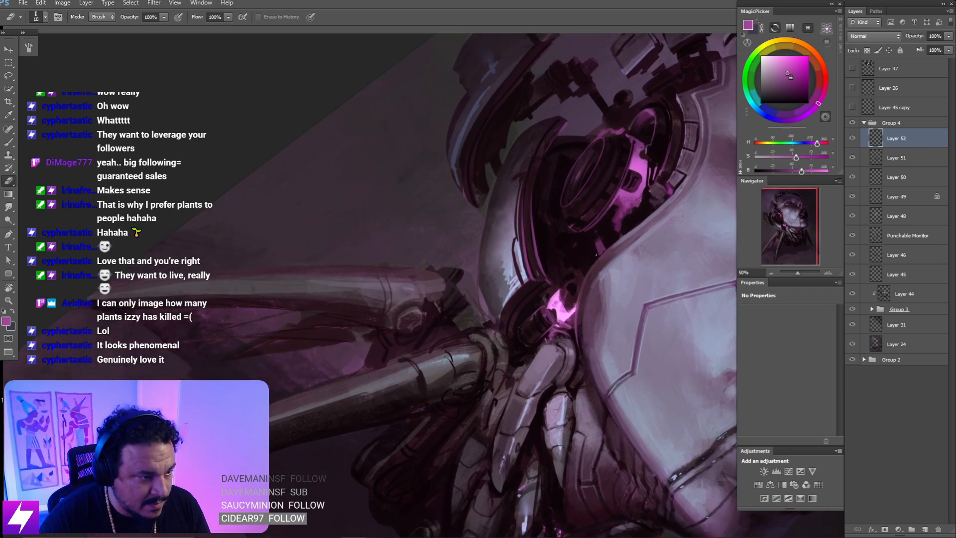
key("ctrl+minus")
key("ctrl+minus")
key("ctrl+minus")
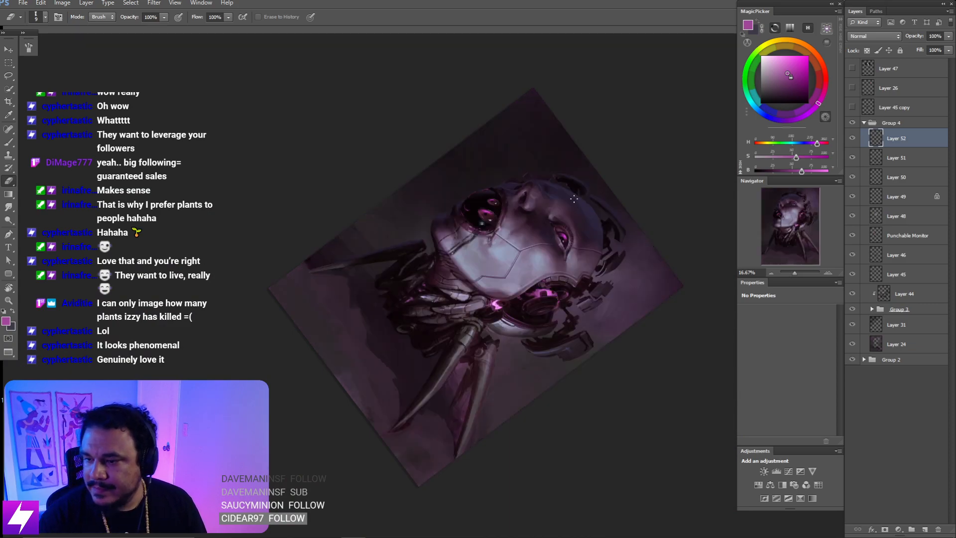
- Move Layer 51 below Layer 50 and compare the painting with Layer 52 hidden and shown
key("ctrl+plus")
left_click_drag(896, 157, 894, 188)
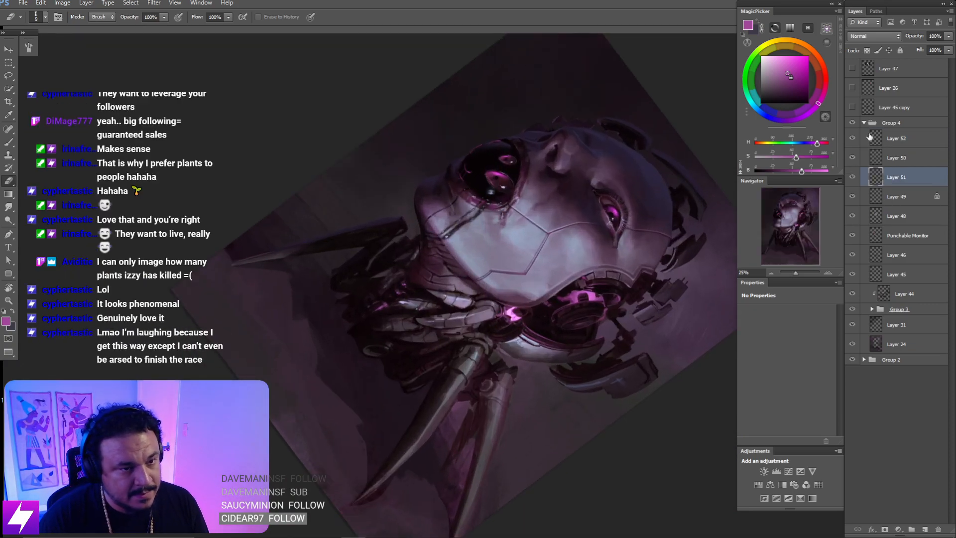
left_click(889, 138)
left_click(853, 140)
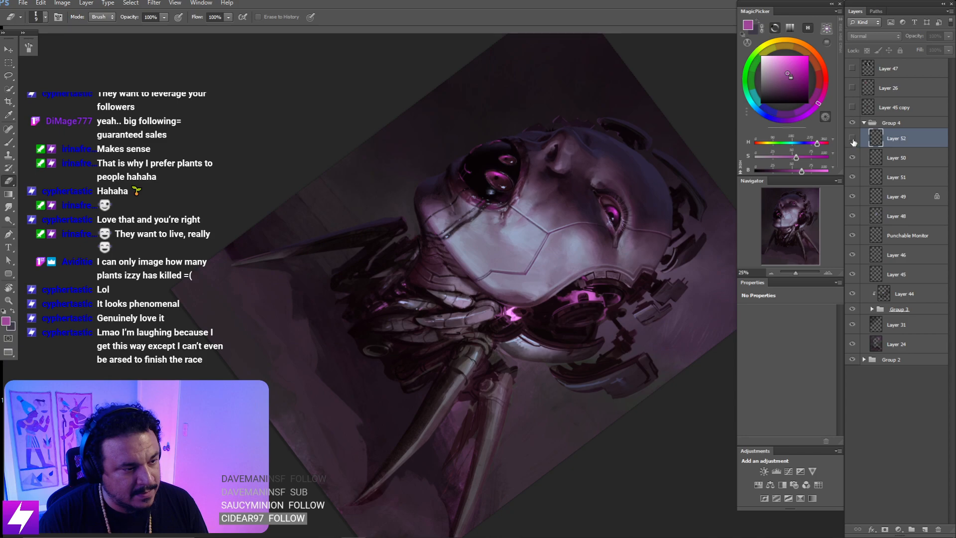
left_click(853, 141)
- Paint a thin purple edge line in the dark gap behind the ear disc and trim it with the Eraser
key("Escape")
left_click_drag(634, 278, 649, 328)
key("r")
left_click_drag(650, 331, 626, 281)
key("ctrl+plus")
key("ctrl+plus")
left_click_drag(593, 241, 576, 276)
key("b")
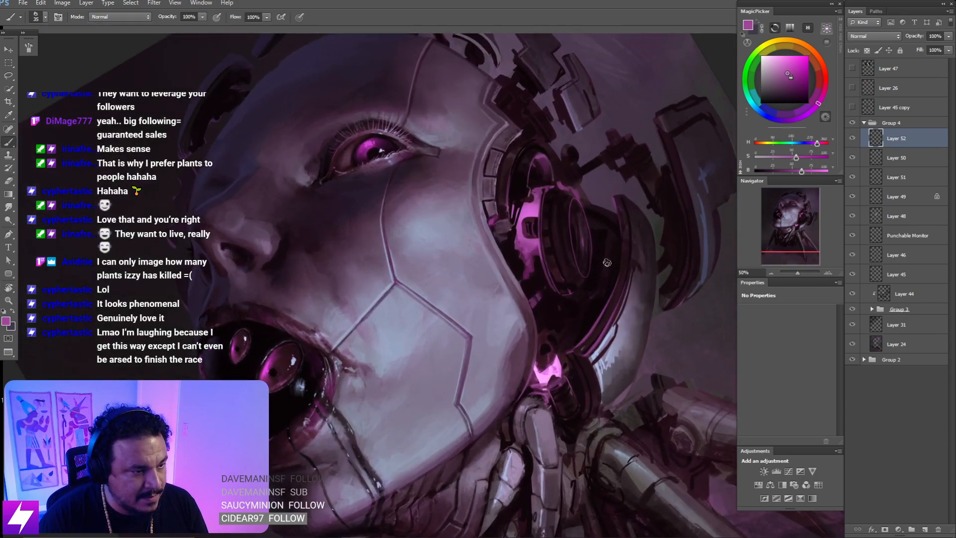
key("bracketleft")
key("bracketleft")
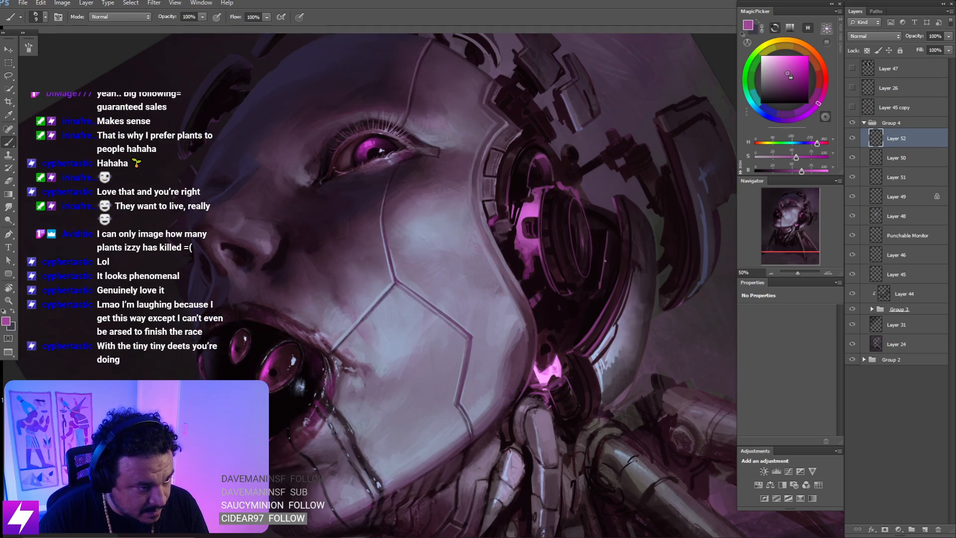
key("e")
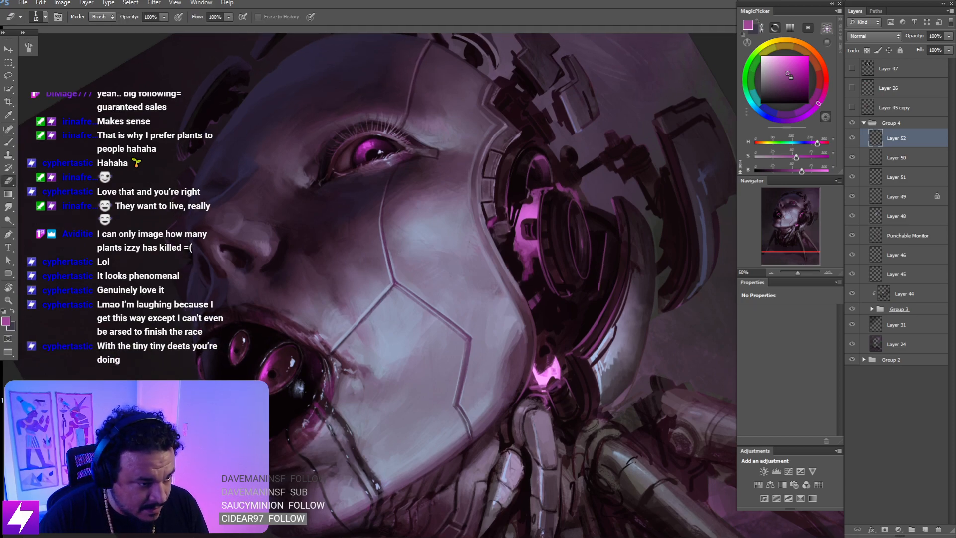
left_click_drag(609, 269, 628, 274)
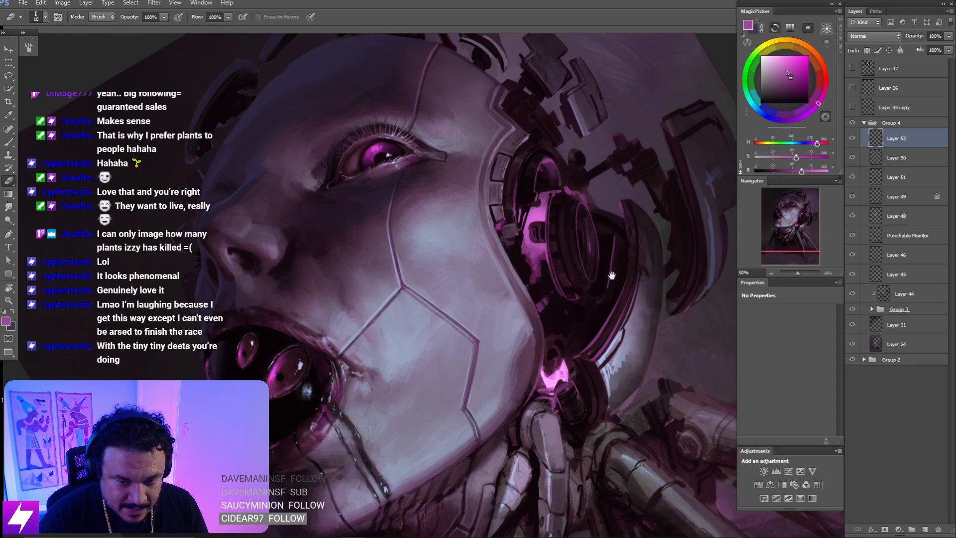
- Lasso a four-sided panel shape behind the ear disc, paint soft purple shading inside it, and deselect
key("l")
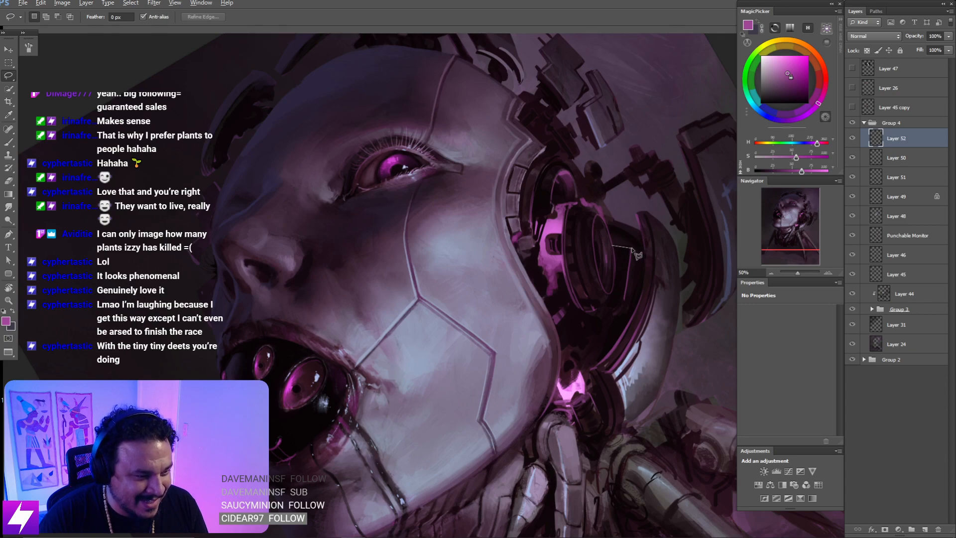
mouse_move(629, 267)
left_mouse_down()
mouse_move(625, 299)
mouse_move(602, 301)
left_mouse_up()
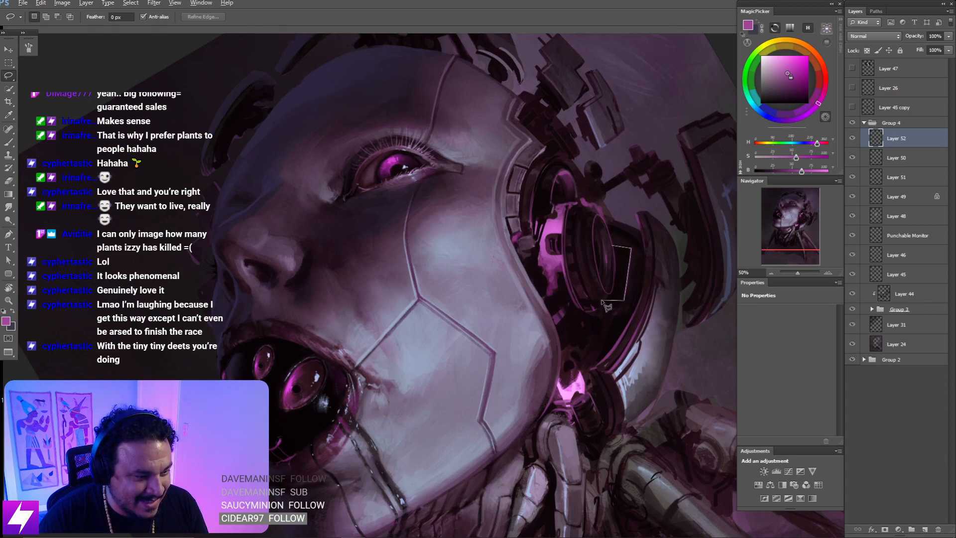
mouse_move(604, 241)
left_mouse_down()
mouse_move(625, 274)
mouse_move(615, 303)
left_mouse_up()
key("b")
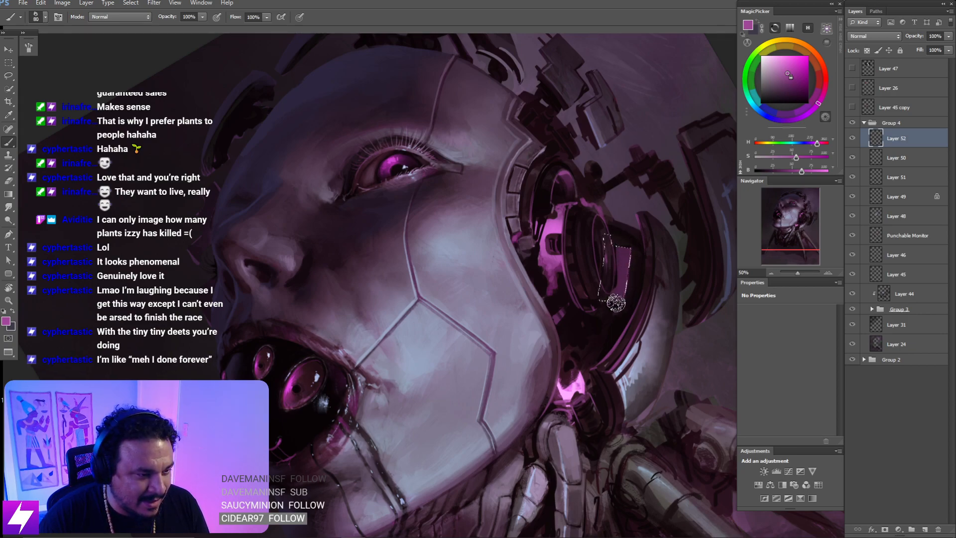
key("ctrl+z")
key("bracketright")
key("bracketright")
left_click_drag(631, 234, 621, 300)
key("r")
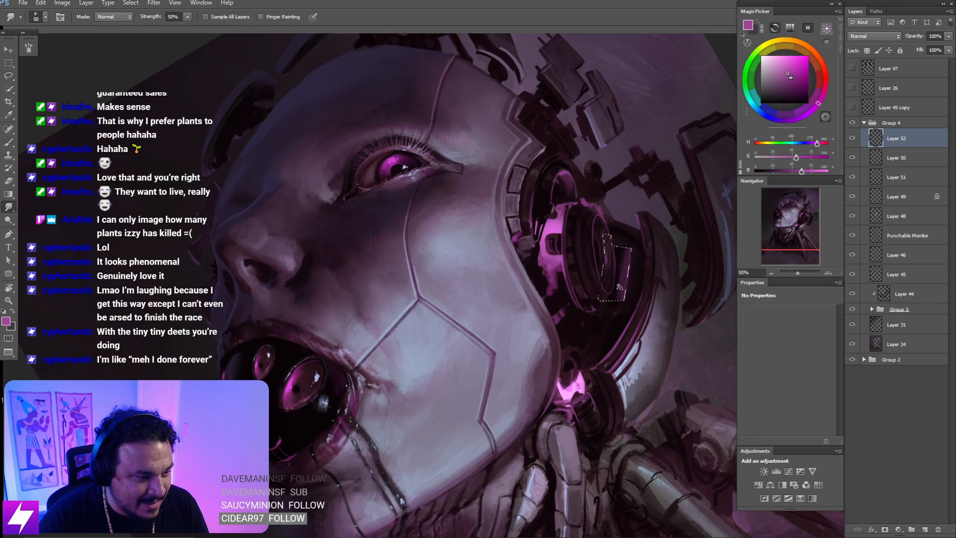
key("ctrl+d")
- Lasso a slanted panel shape below the ear disc, shade it with soft purple paint, and deselect
key("ctrl+minus")
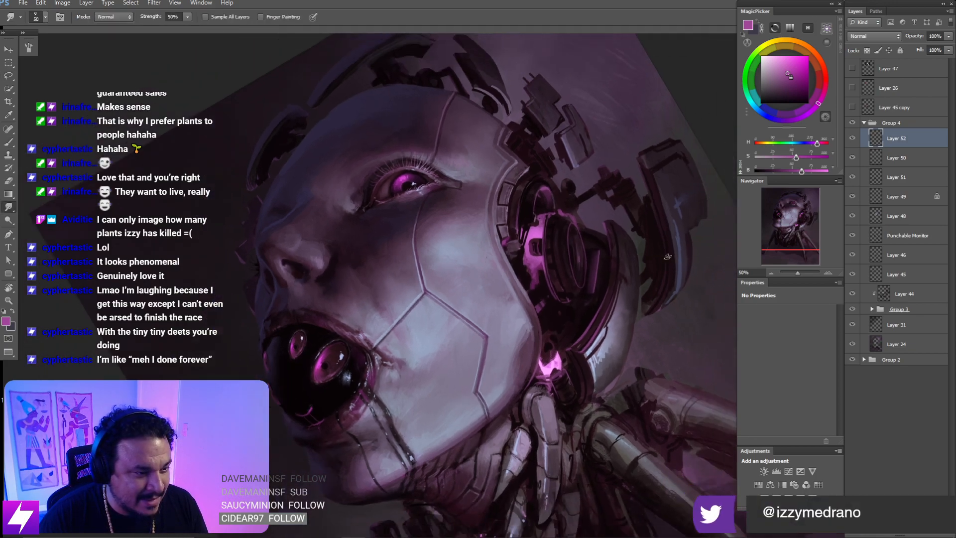
key("Escape")
mouse_move(606, 329)
left_mouse_down()
mouse_move(677, 229)
mouse_move(642, 157)
left_mouse_up()
key("ctrl+plus")
key("r")
mouse_move(642, 156)
left_mouse_down()
mouse_move(642, 239)
mouse_move(613, 272)
mouse_move(548, 305)
mouse_move(542, 290)
mouse_move(568, 262)
left_mouse_up()
key("l")
key("b")
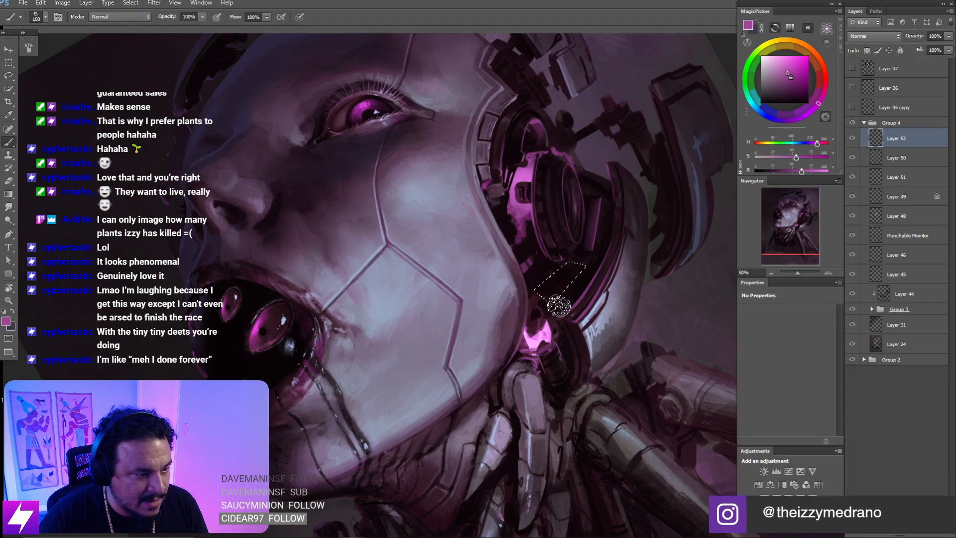
key("r")
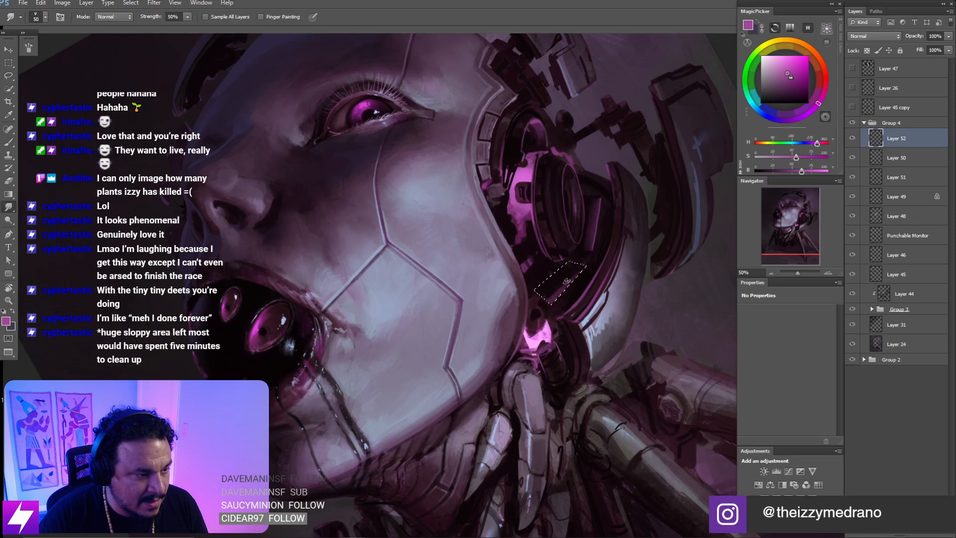
key("b")
left_click_drag(602, 254, 537, 320)
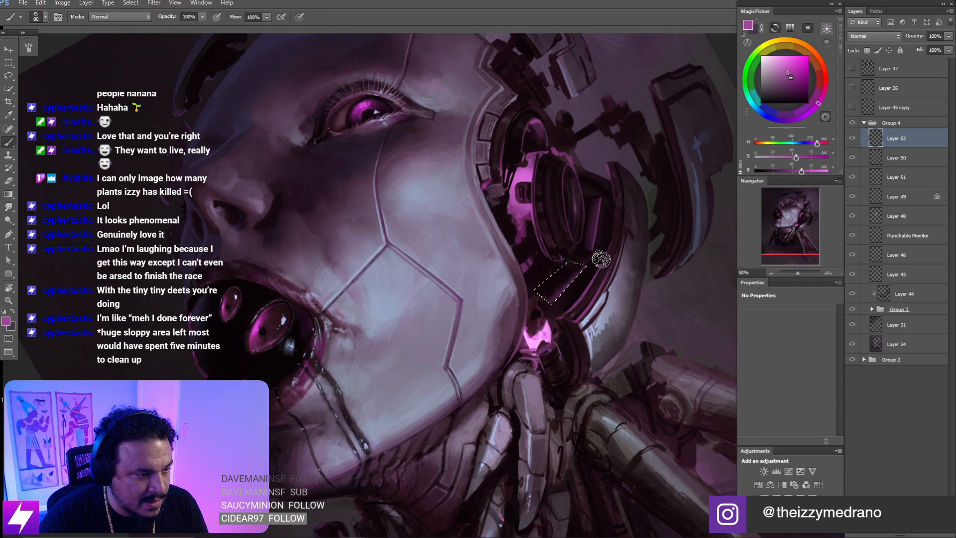
key("ctrl+d")
- Paint a thin purple highlight line along the edge of the panel beside the ear disc
key("ctrl+minus")
key("r")
left_click_drag(623, 348, 581, 207)
key("ctrl+plus")
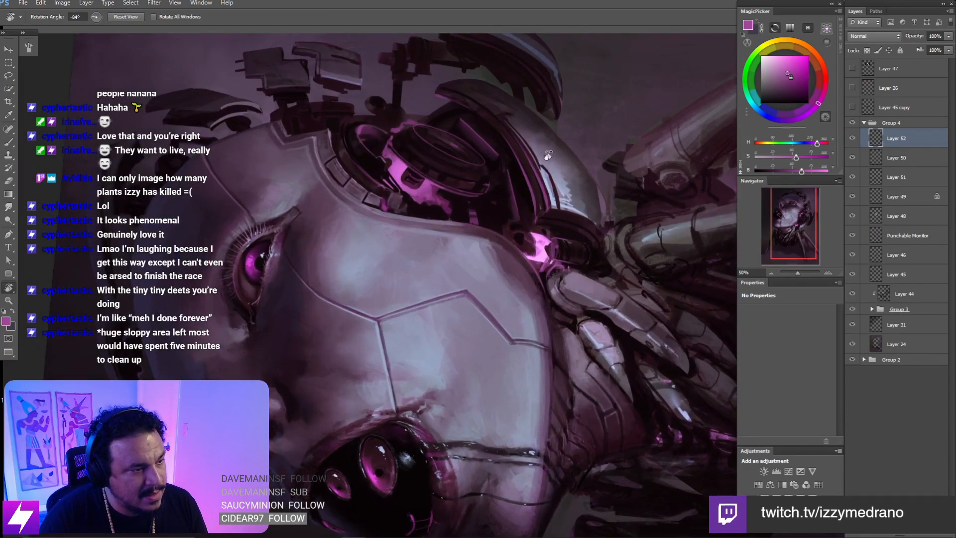
left_click_drag(513, 167, 521, 189)
key("b")
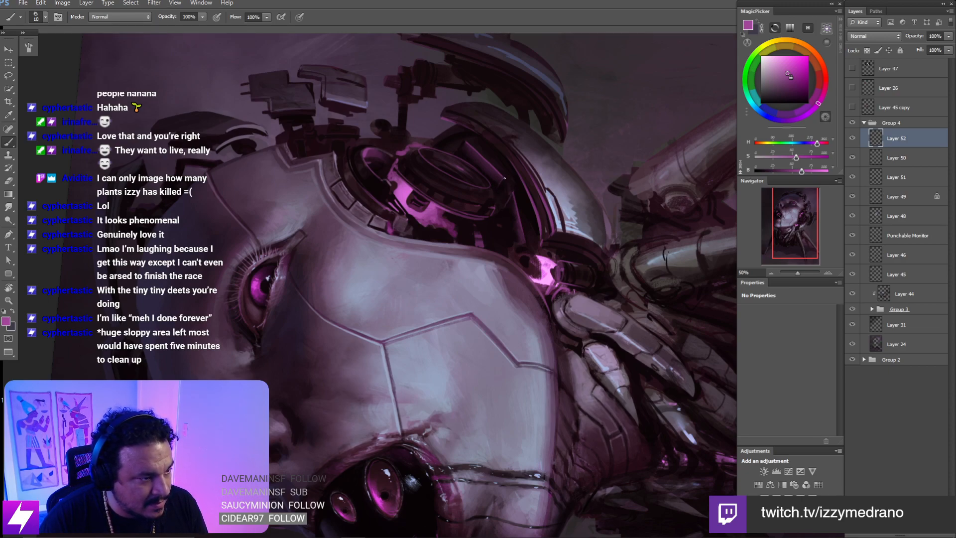
scroll(466, 190, "up", 3)
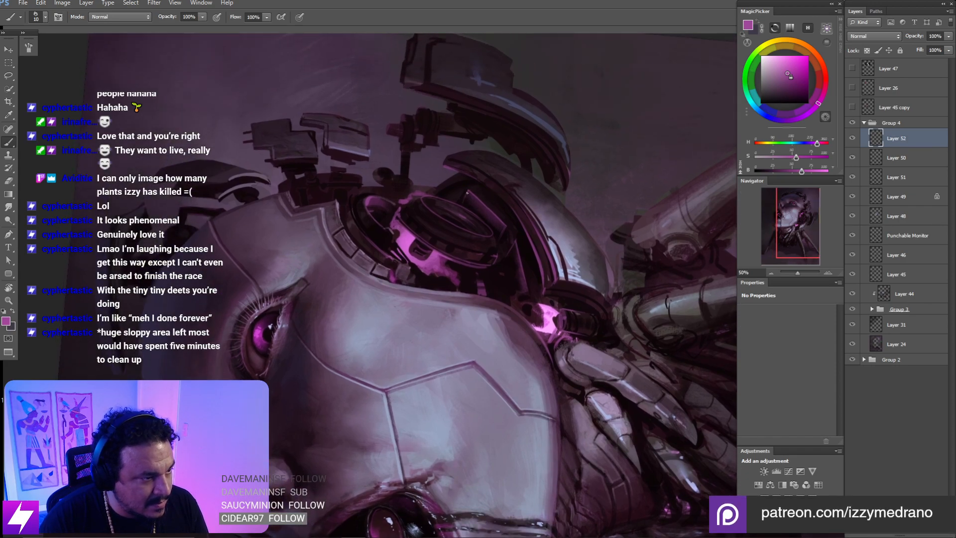
- Add purple strokes to the casing edge behind the ear disc and clean them up with the Eraser
key("Escape")
left_click_drag(535, 208, 552, 296)
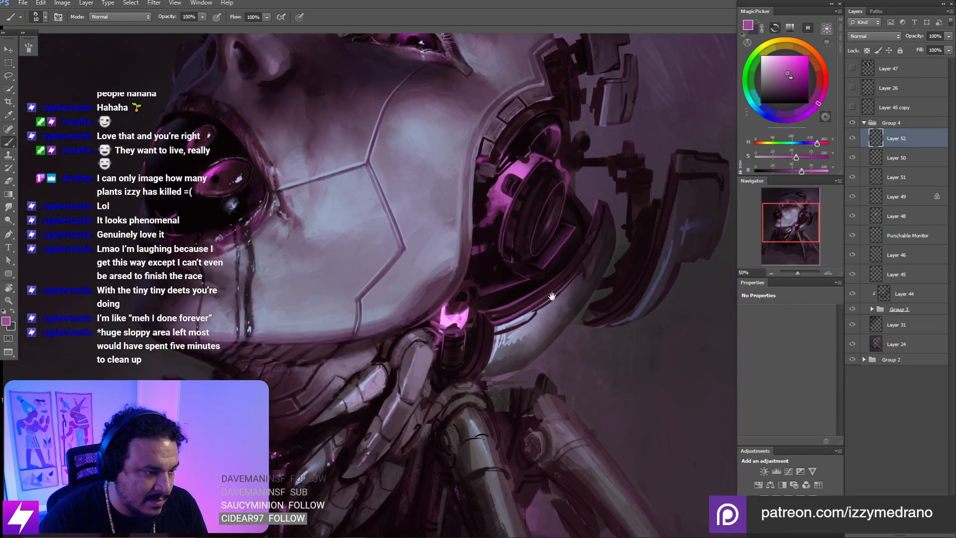
left_click_drag(582, 223, 578, 230)
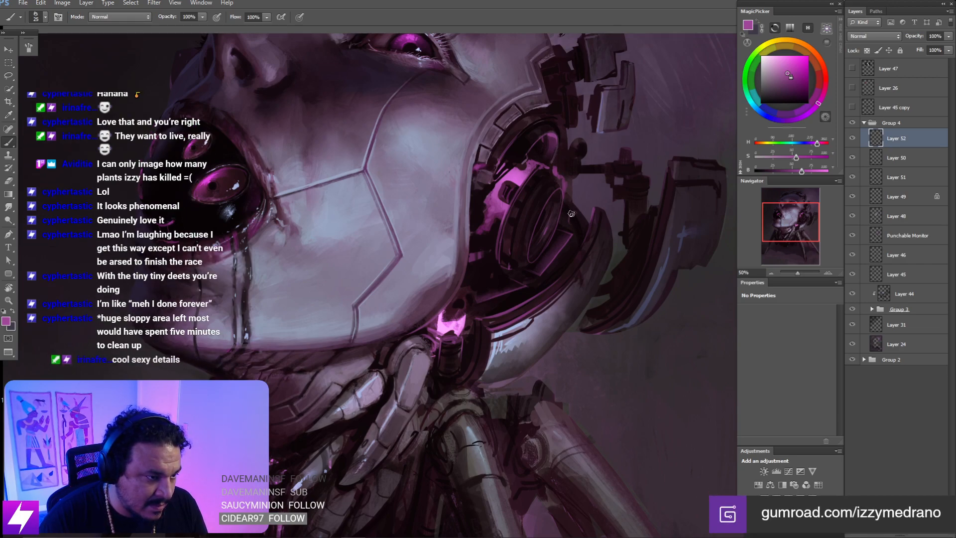
key("bracketright")
key("bracketright")
key("bracketright")
key("e")
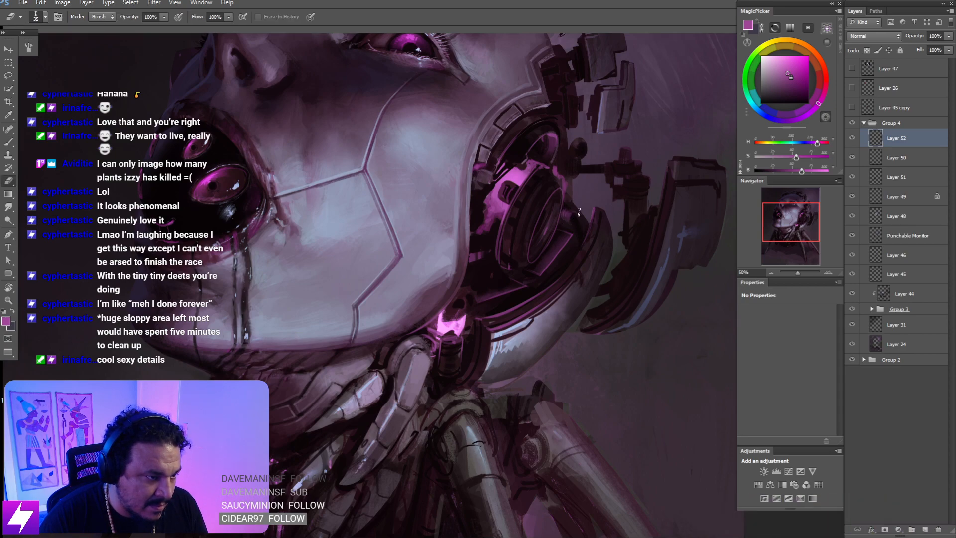
key("b")
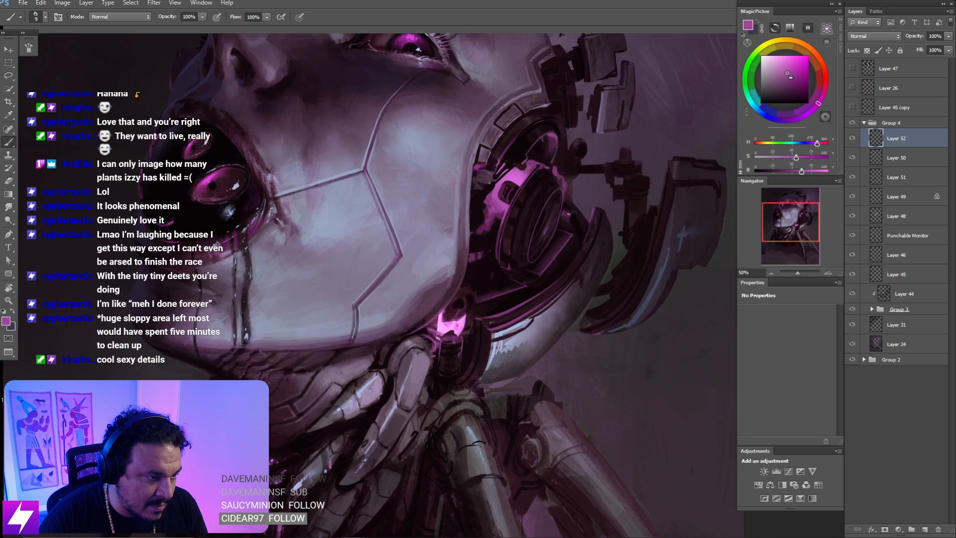
- Flip the canvas horizontally to check the whole portrait mirrored
scroll(574, 203, "down", 4)
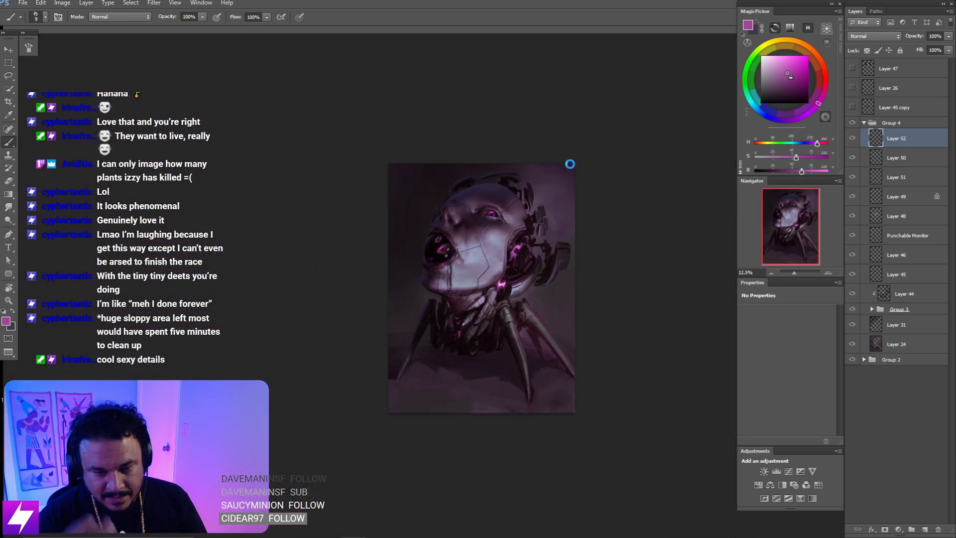
key("ctrl+shift+h")
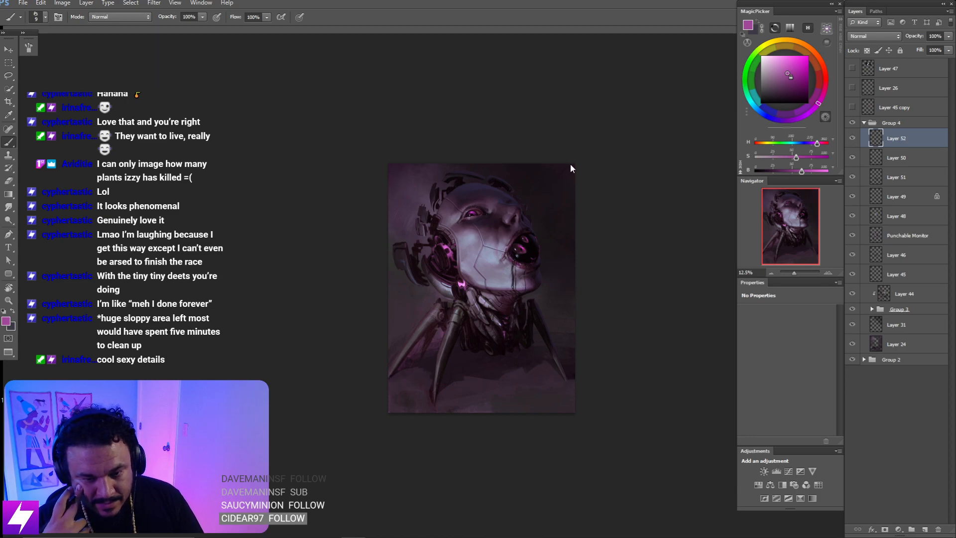
scroll(571, 169, "up", 2)
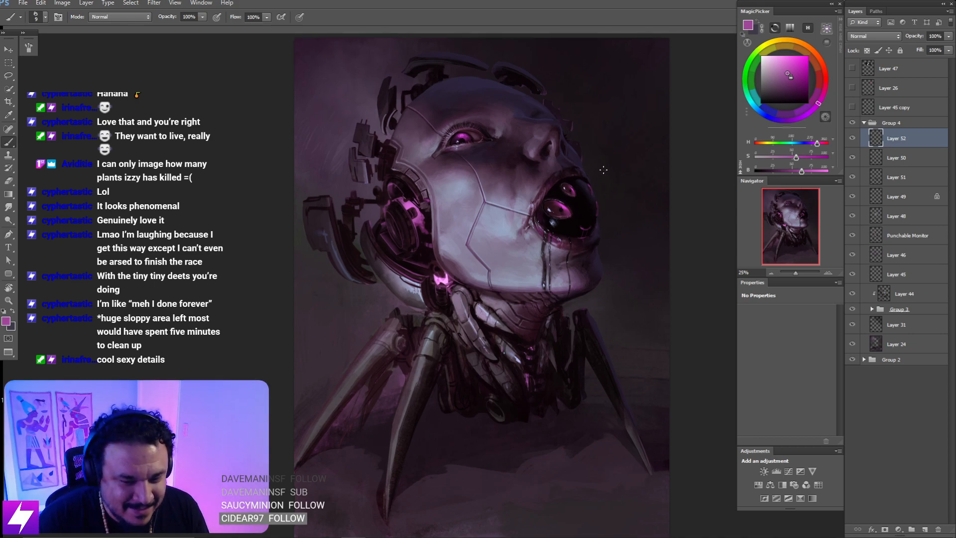
- Touch up the magenta glow between the ear disc and the cheek plate with small brush and eraser strokes
key("ctrl+plus")
left_click_drag(498, 174, 557, 186)
key("ctrl+plus")
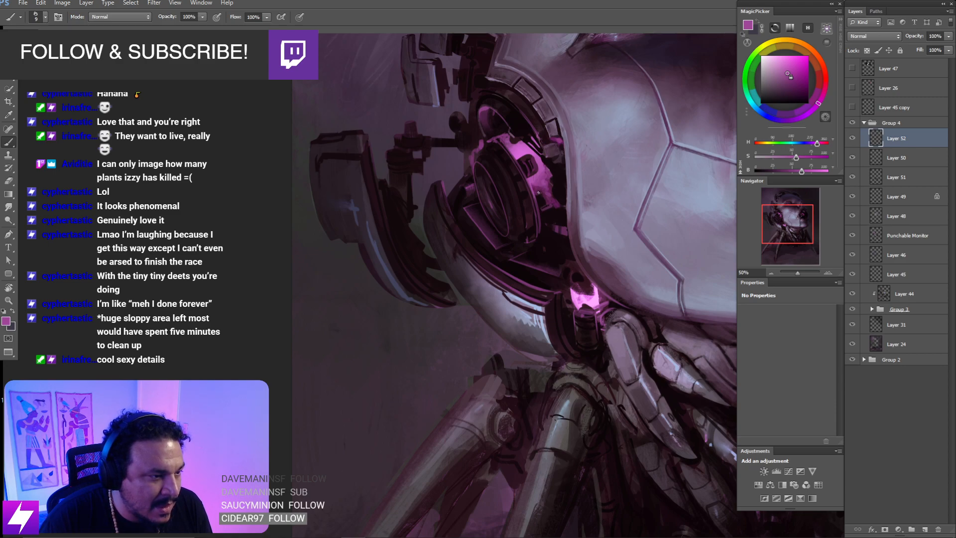
left_click_drag(558, 212, 548, 198)
key("bracketright")
key("bracketright")
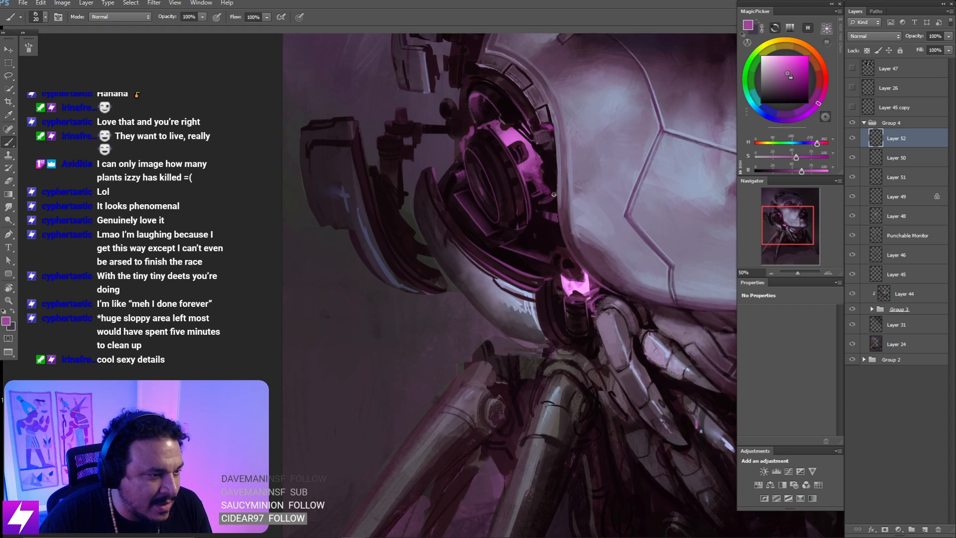
key("e")
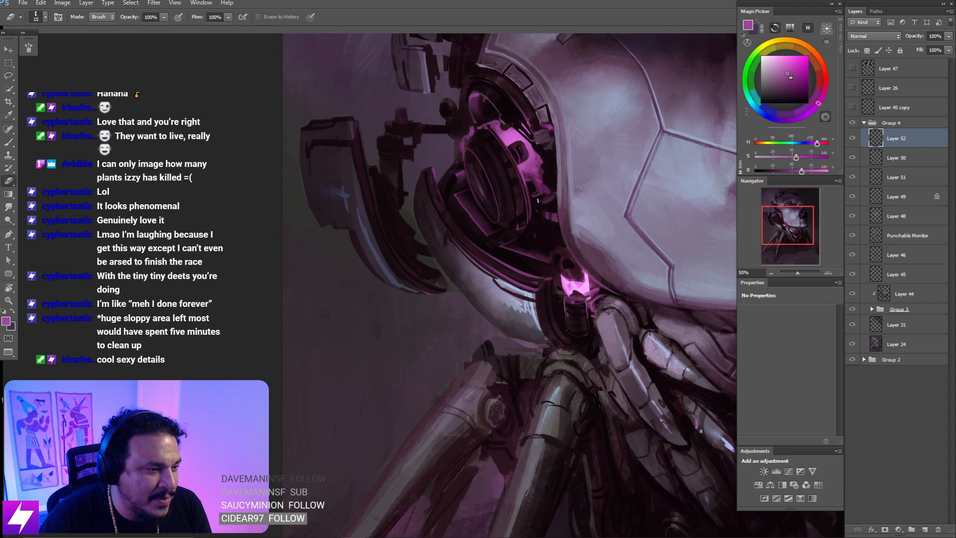
- Flip the canvas back to its original orientation with the whole portrait in view
key("ctrl+minus")
key("ctrl+minus")
key("ctrl+minus")
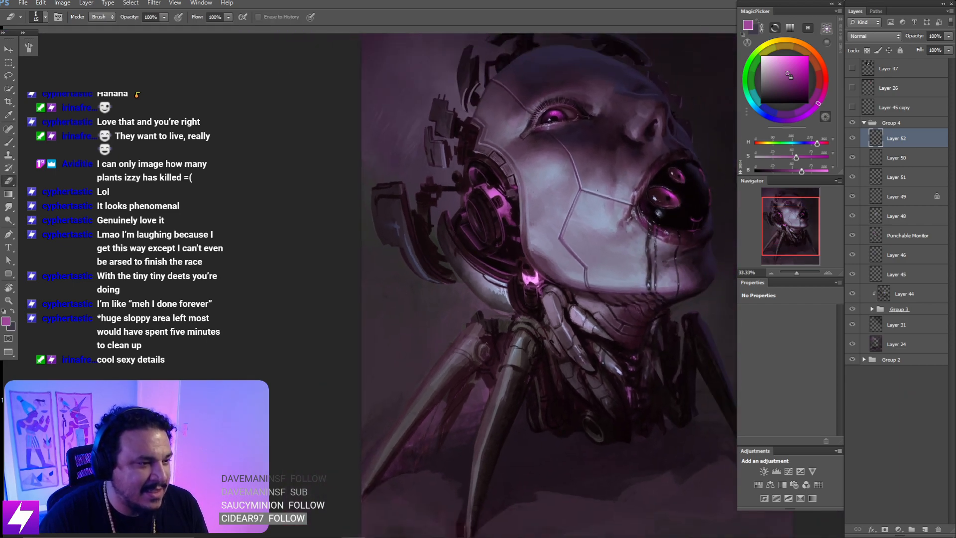
key("ctrl+shift+h")
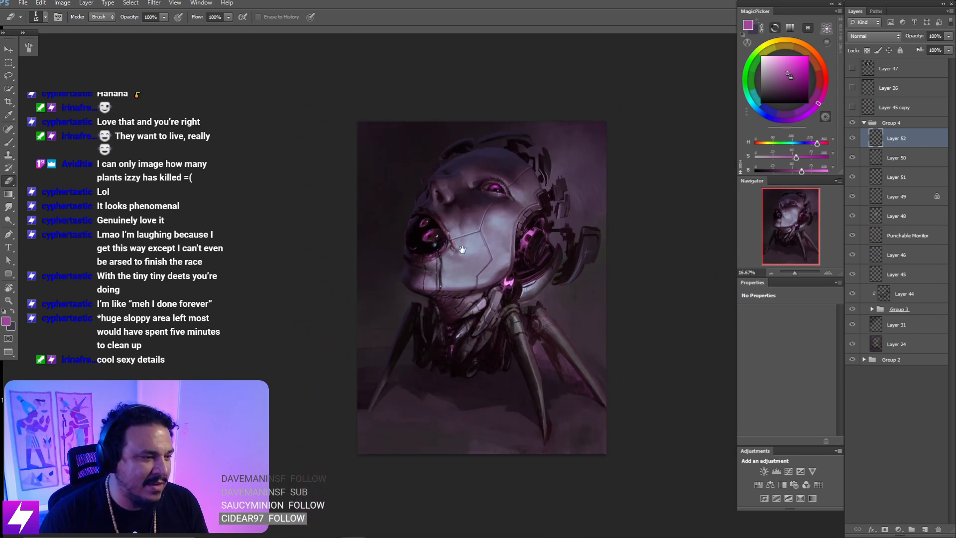
- Paint a thin purple rim line along the inner edge of the detached outer plate behind the ear with a size 15 brush
left_click_drag(481, 280, 463, 280)
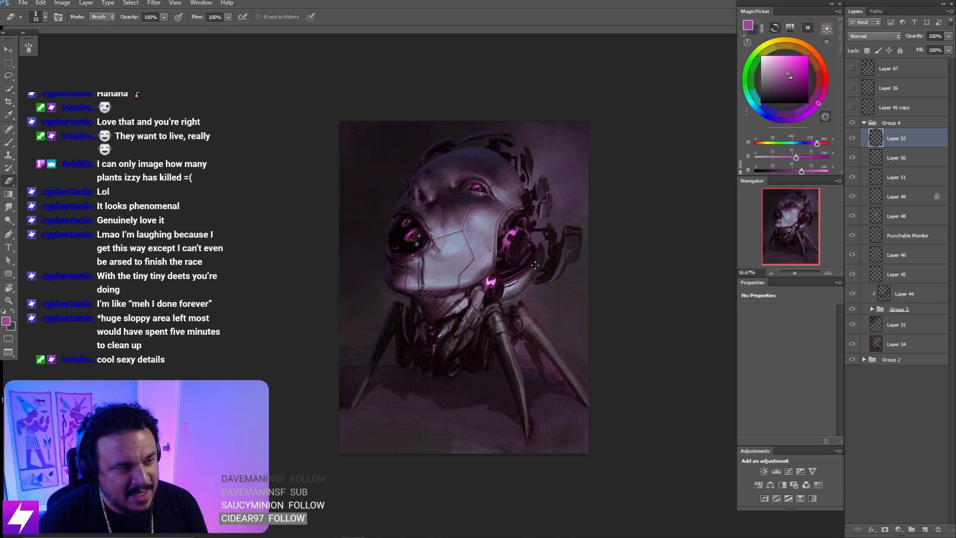
key("ctrl+plus")
key("ctrl+plus")
left_click_drag(576, 285, 540, 327)
left_click_drag(561, 245, 555, 272)
key("r")
mouse_move(567, 308)
left_mouse_down()
mouse_move(579, 286)
mouse_move(575, 298)
left_mouse_up()
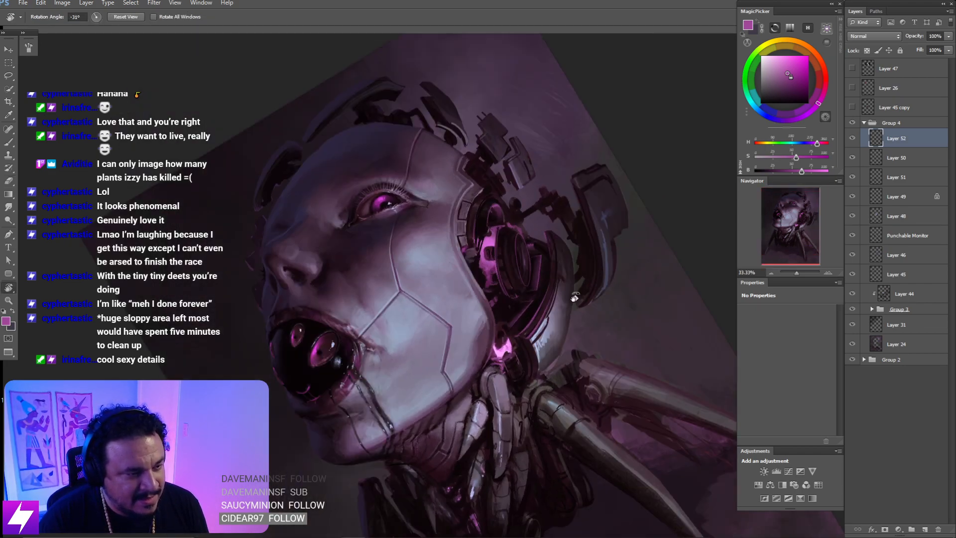
key("ctrl+plus")
left_click_drag(553, 363, 490, 228)
mouse_move(464, 198)
left_mouse_down()
mouse_move(563, 256)
mouse_move(548, 309)
mouse_move(495, 284)
mouse_move(433, 286)
left_mouse_up()
key("b")
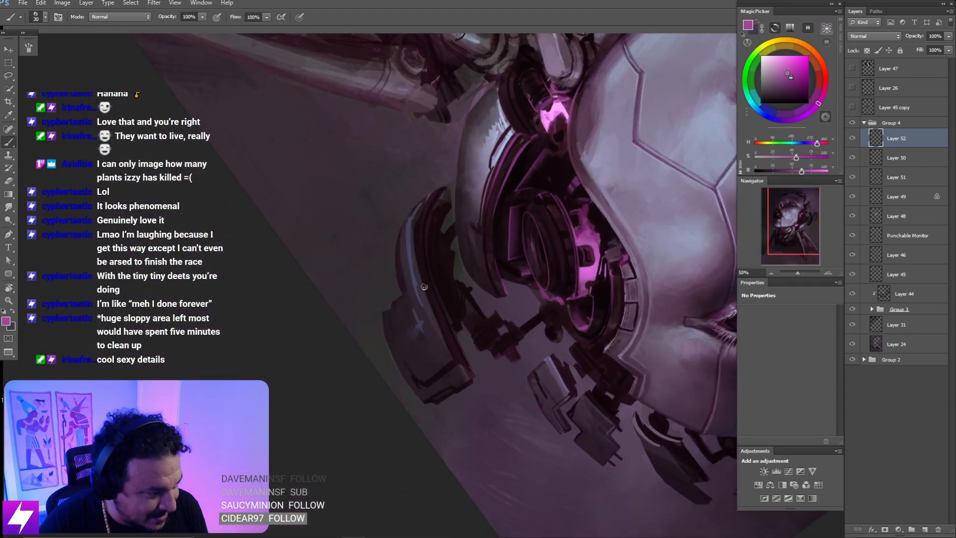
key("bracketleft")
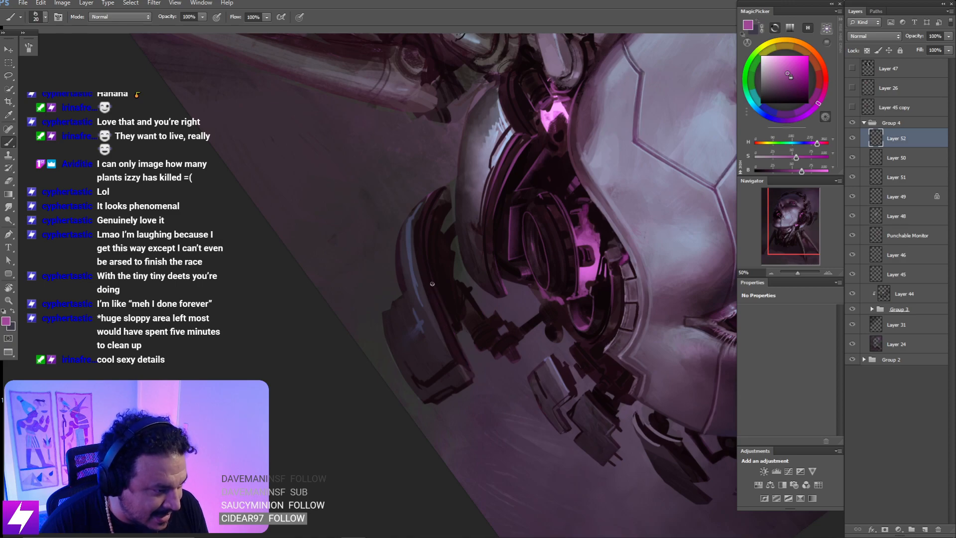
key("bracketleft")
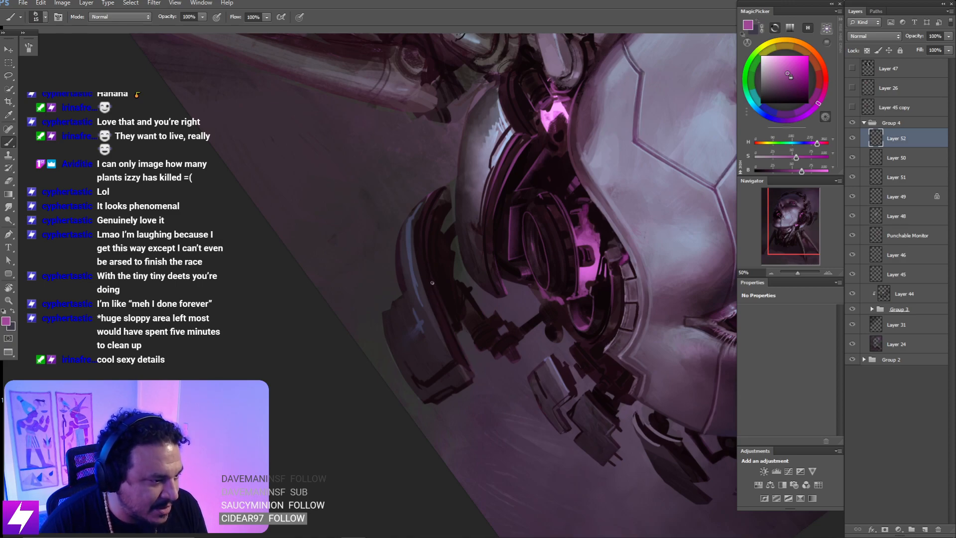
left_click_drag(432, 283, 451, 331)
key("ctrl+z")
left_click_drag(432, 282, 473, 377)
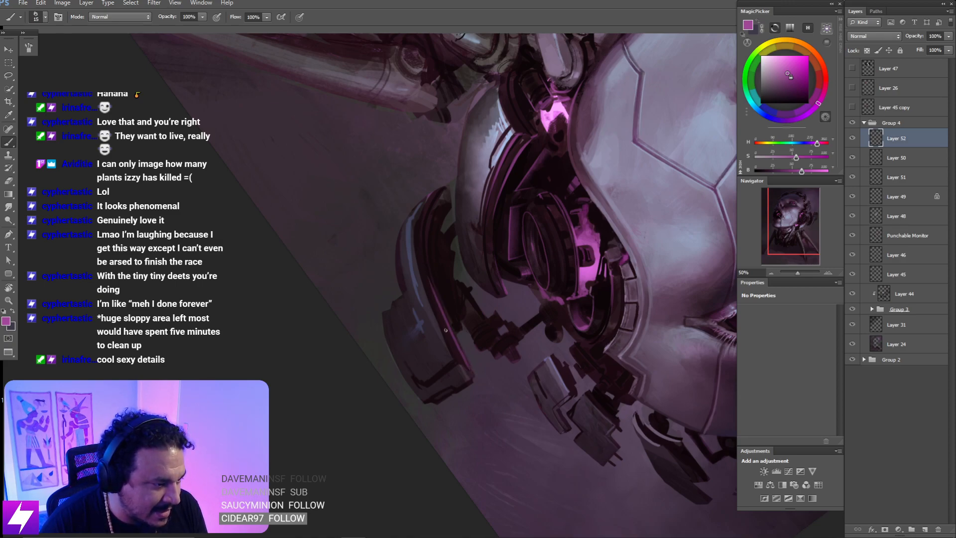
- Add a second purple stroke beside the rim line on the outer plate, undoing the first attempt and repainting it
left_click_drag(426, 287, 454, 351)
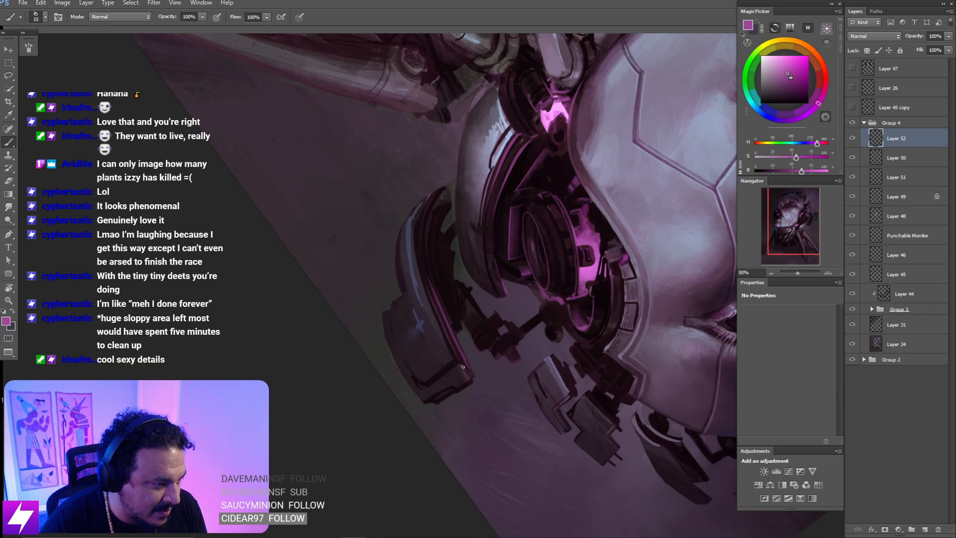
key("ctrl+z")
left_click_drag(427, 288, 459, 361)
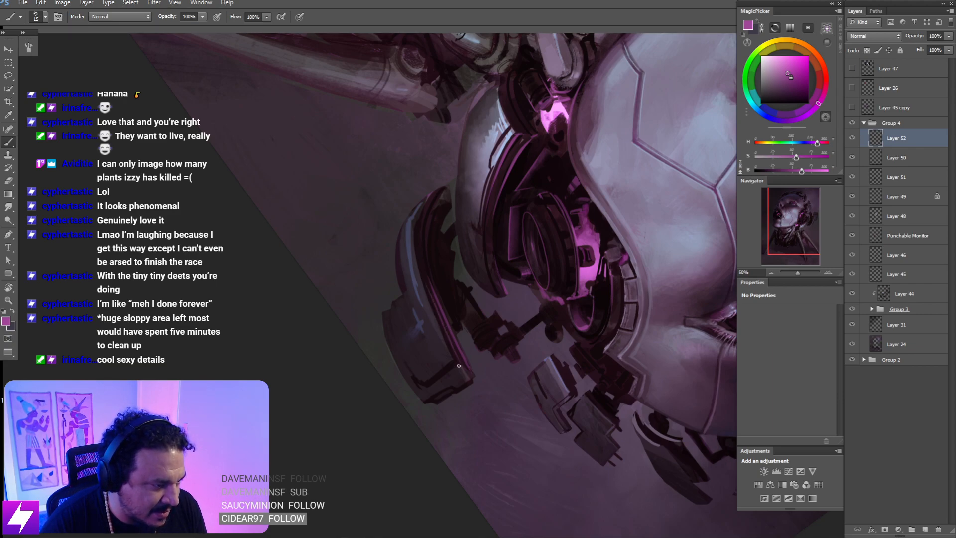
- Clean up the outer plate's inner rim with the Eraser at size 45 and touch up its top corner with the Brush
key("bracketright")
key("bracketright")
key("bracketright")
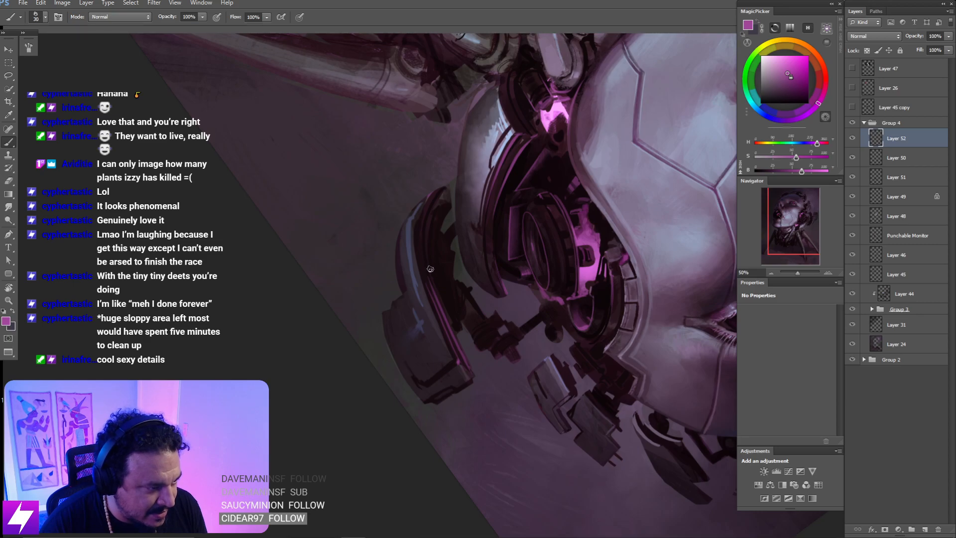
mouse_move(442, 288)
left_mouse_down()
mouse_move(483, 274)
mouse_move(512, 339)
left_mouse_up()
mouse_move(547, 300)
left_mouse_down()
mouse_move(554, 340)
mouse_move(565, 297)
left_mouse_up()
key("r")
key("e")
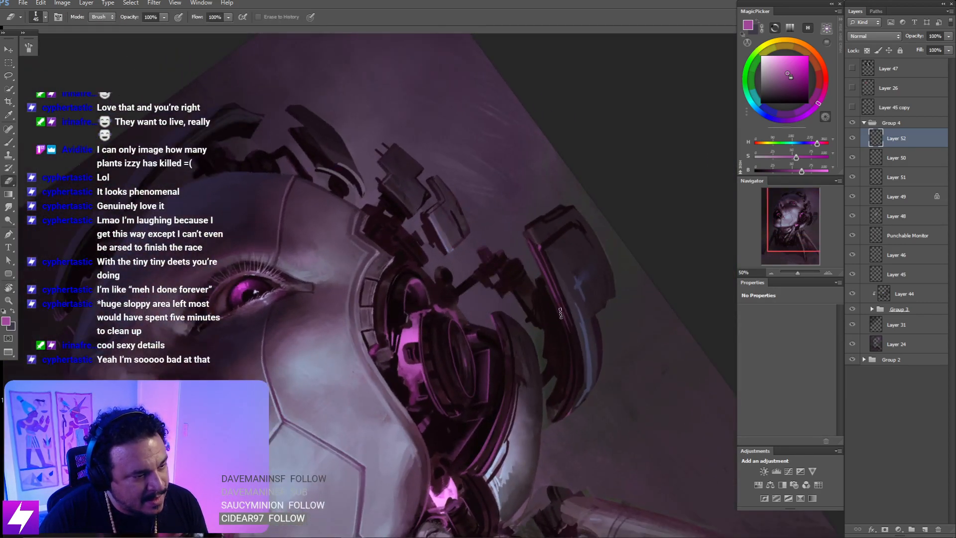
key("bracketright")
key("bracketright")
key("bracketright")
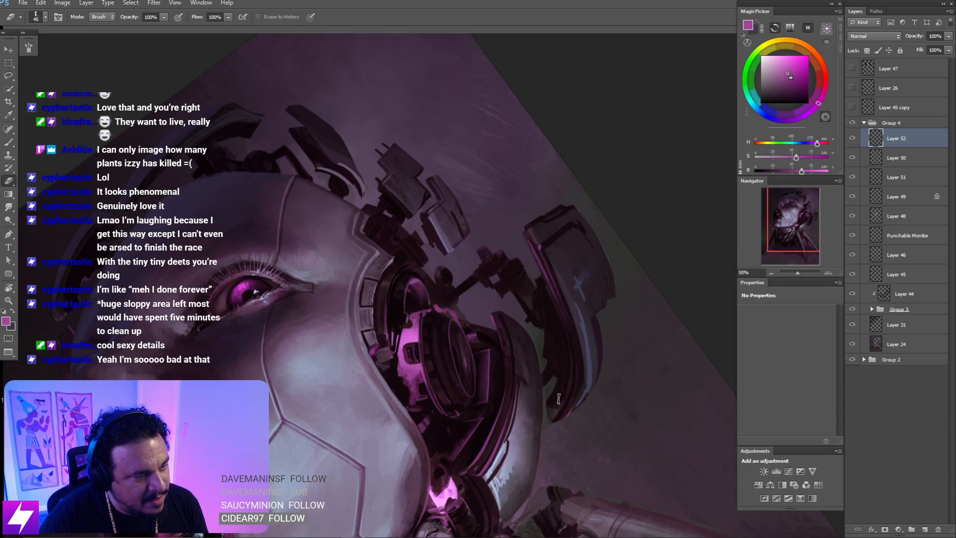
key("Escape")
key("b")
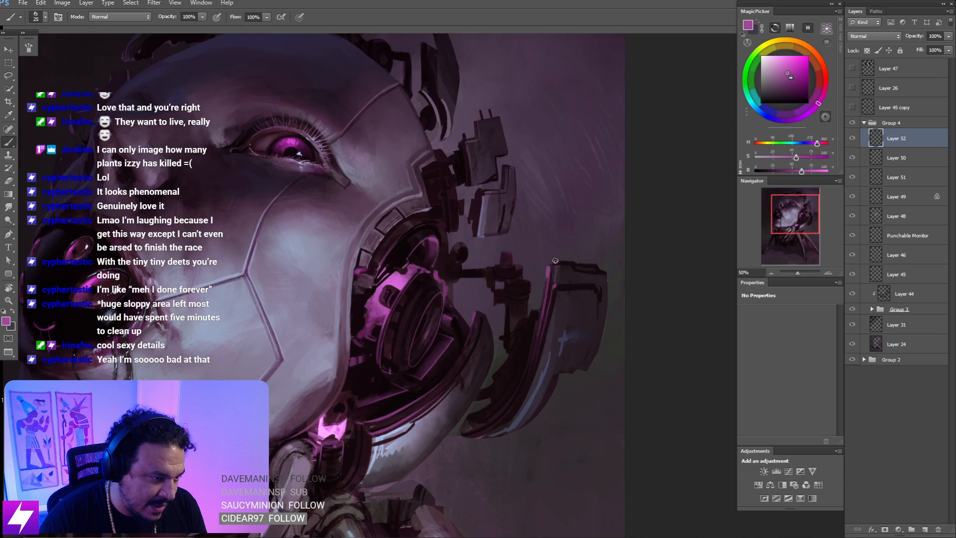
- Flip the canvas horizontally to check the whole portrait mirrored
key("ctrl+minus")
key("ctrl+minus")
key("ctrl+minus")
key("ctrl+minus")
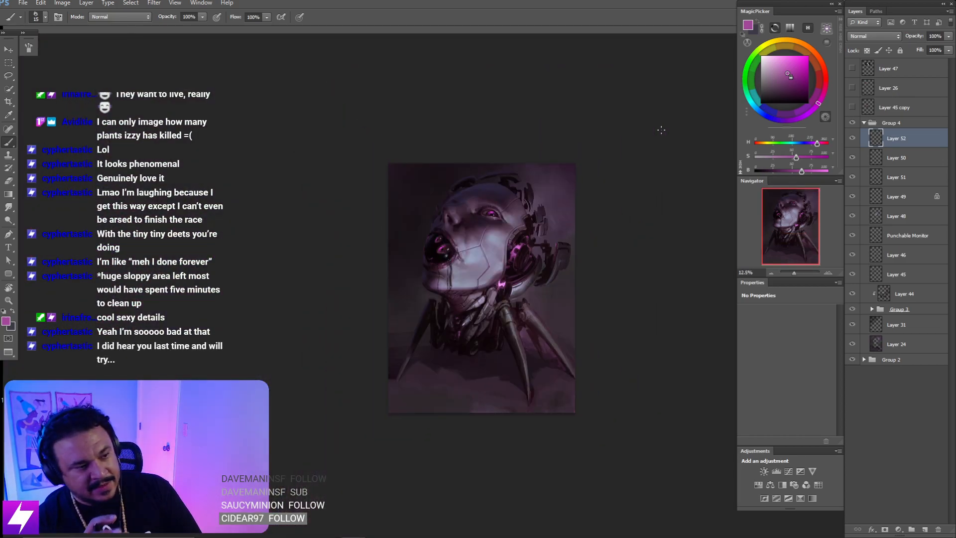
key("ctrl+shift+h")
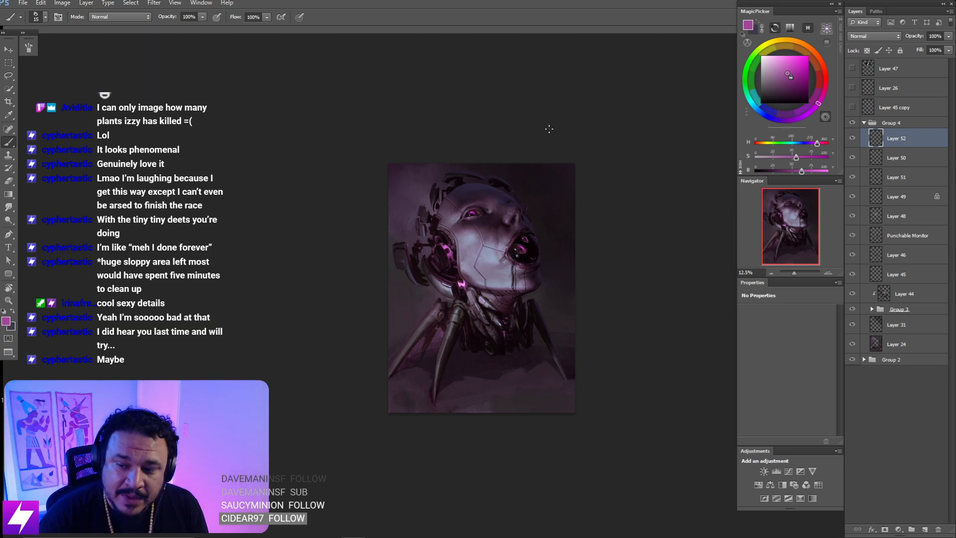
- Touch up the bracket between the outer plate and the ear with a size 25 brush and the Eraser
key("ctrl+plus")
left_click_drag(479, 234, 545, 303)
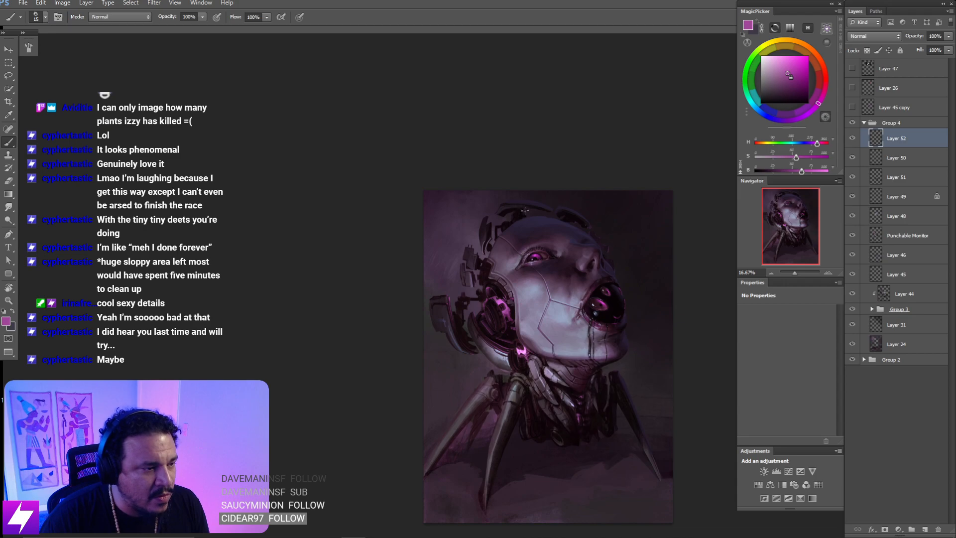
key("ctrl+plus")
key("ctrl+plus")
key("ctrl+plus")
key("ctrl+shift+h")
key("ctrl+shift+h")
mouse_move(386, 332)
left_mouse_down()
mouse_move(452, 286)
mouse_move(453, 276)
left_mouse_up()
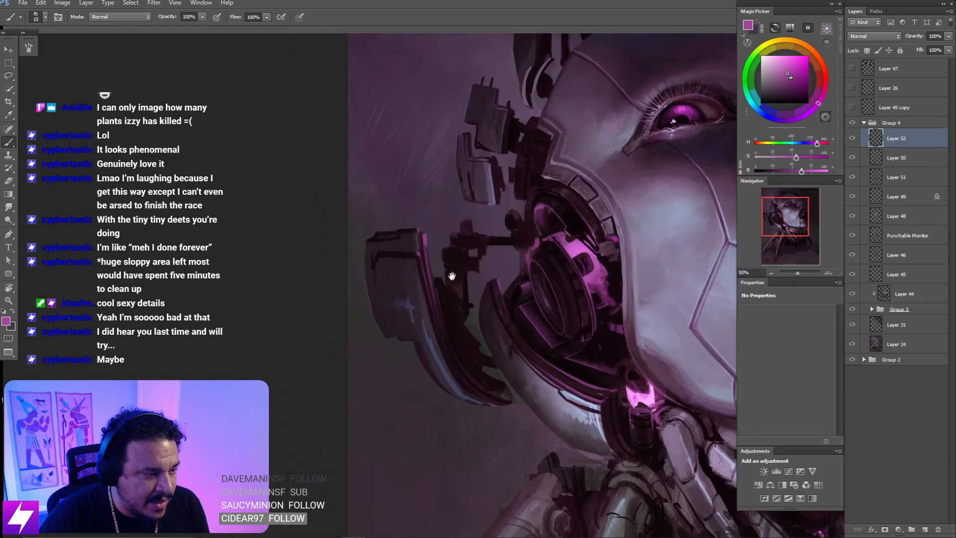
key("]")
key("]")
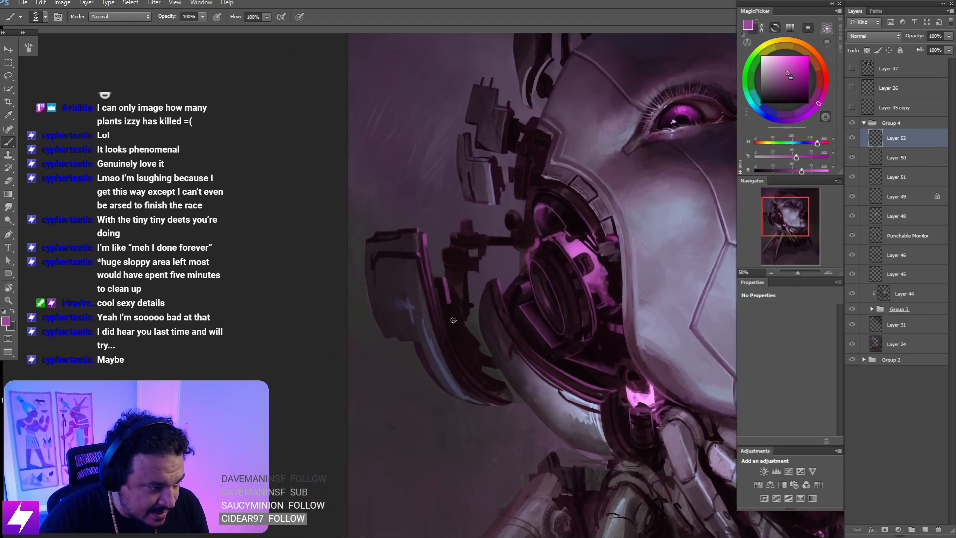
key("e")
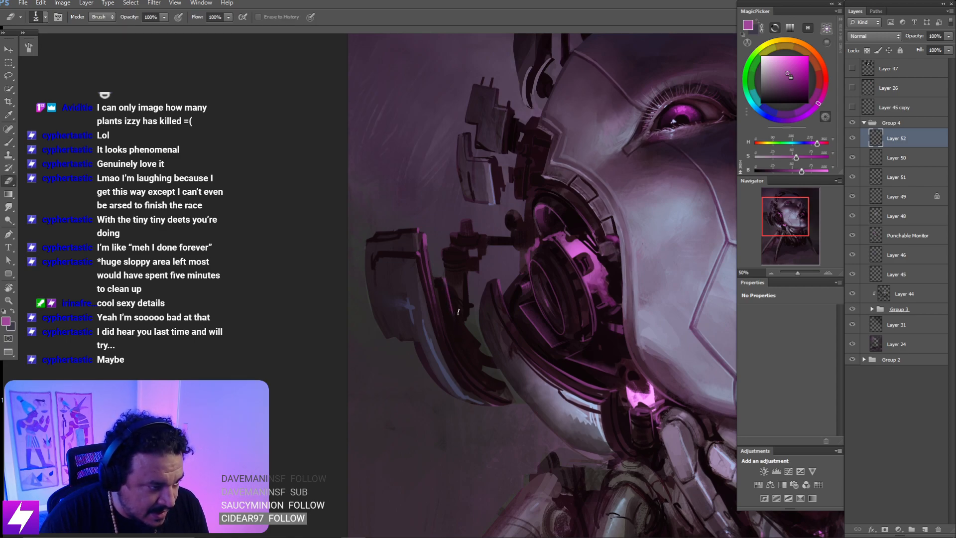
left_click_drag(469, 328, 471, 329)
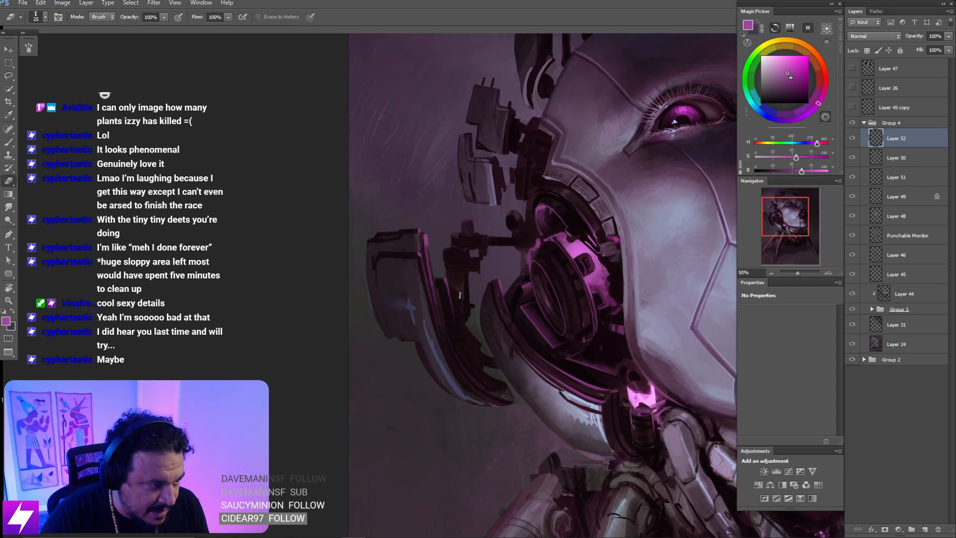
- Refine the bracket's vertical strut with small brush and eraser strokes at sizes 15 and 20
key("b")
key("bracketleft")
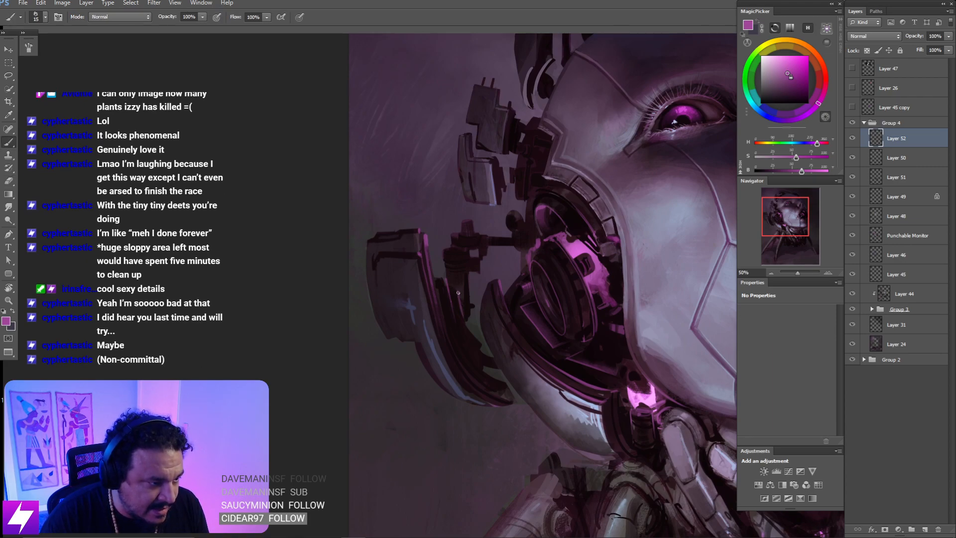
key("e")
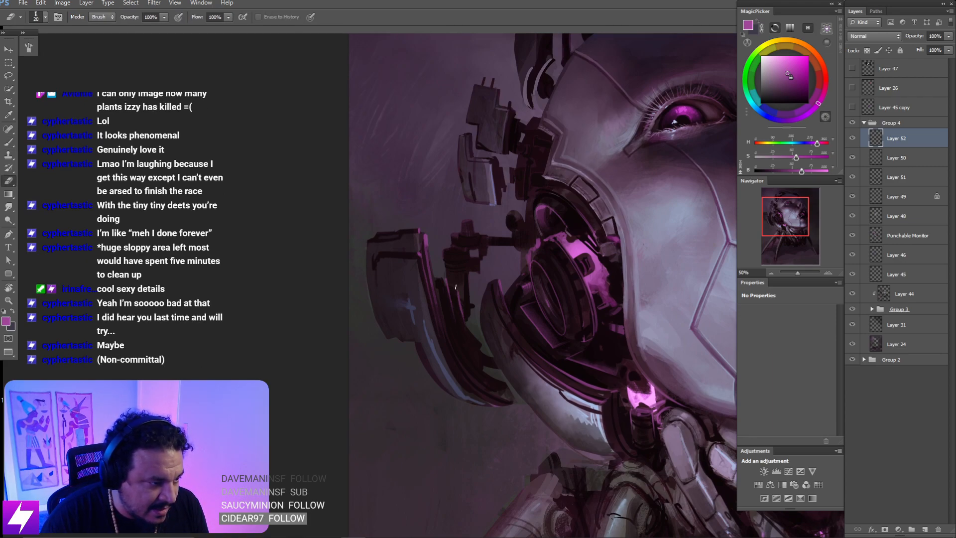
left_click_drag(460, 317, 465, 332)
key("b")
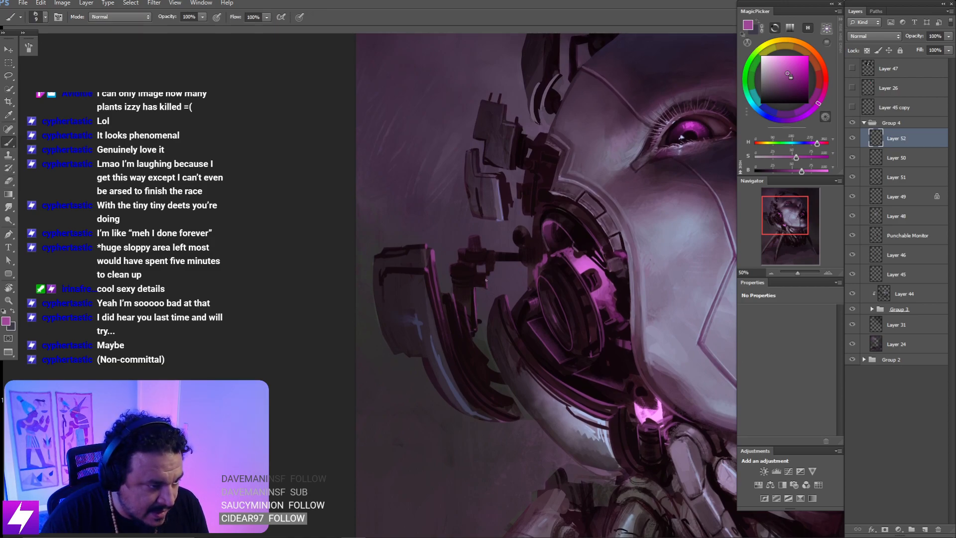
- Brush a purple glow onto the bracket's vertical strut at size 40 and trim it with the Eraser at size 25
key("bracketright")
key("bracketright")
key("bracketright")
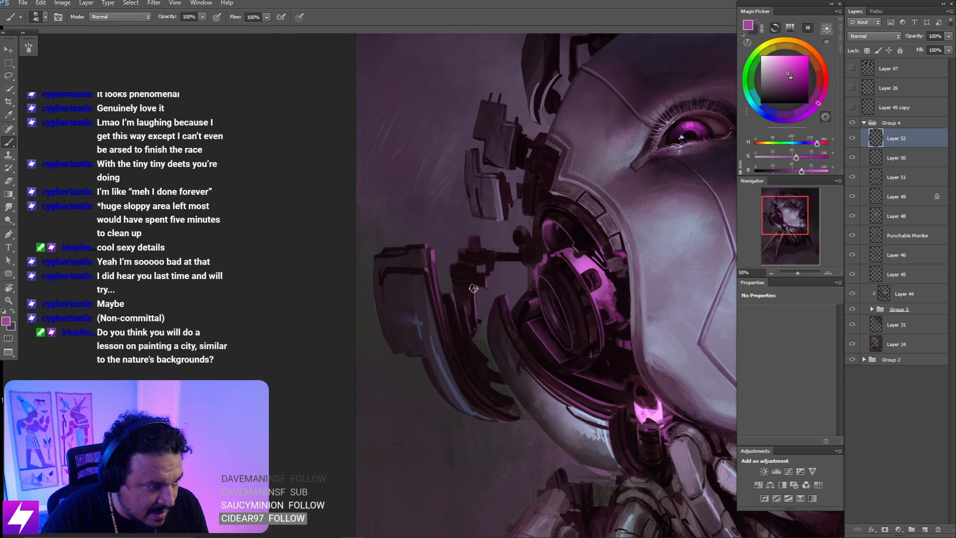
key("e")
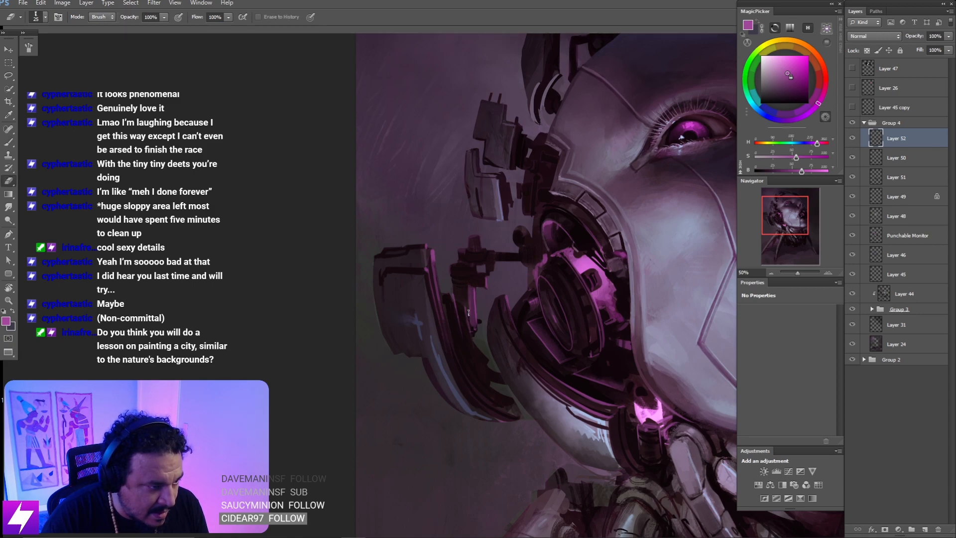
left_click_drag(498, 255, 515, 262)
key("b")
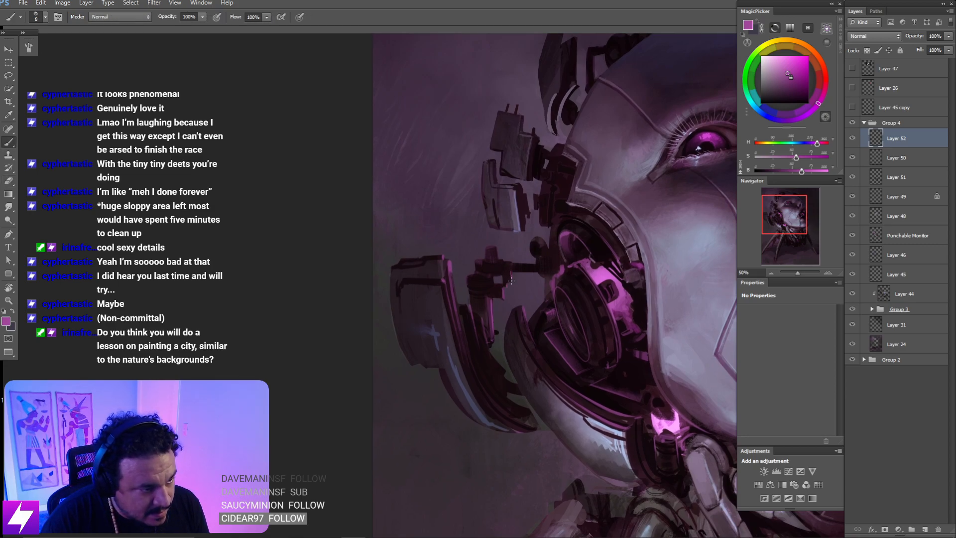
- Paint fine purple edge accents on the bracket's end block and strut with a small brush
key("ctrl+minus")
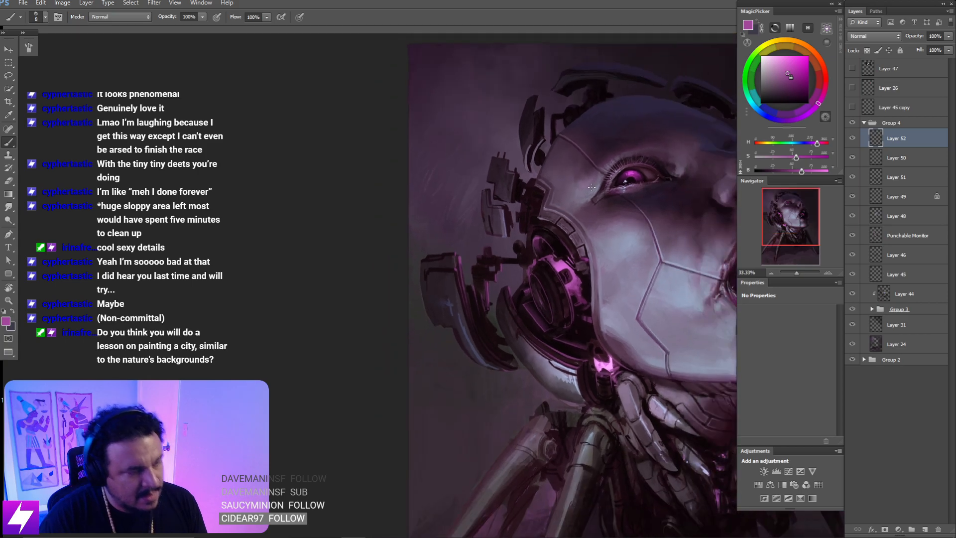
key("ctrl+minus")
key("r")
left_click_drag(448, 333, 591, 227)
key("ctrl+plus")
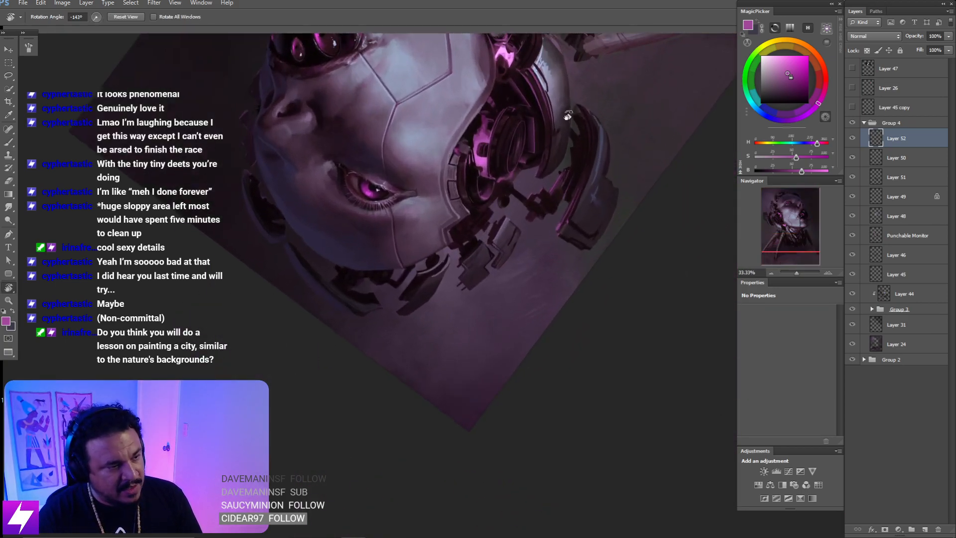
key("ctrl+plus")
key("ctrl+plus")
left_click_drag(566, 174, 558, 256)
key("b")
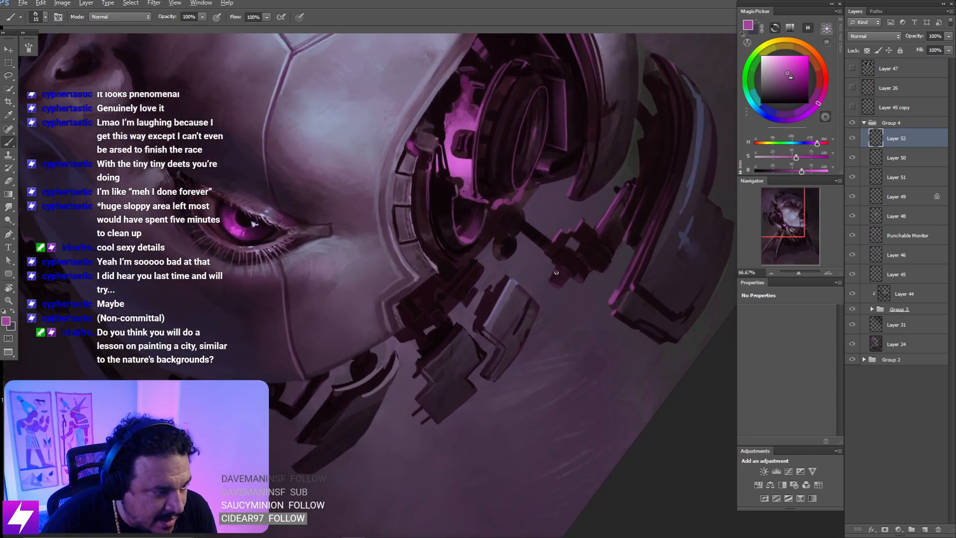
left_click_drag(557, 272, 553, 280)
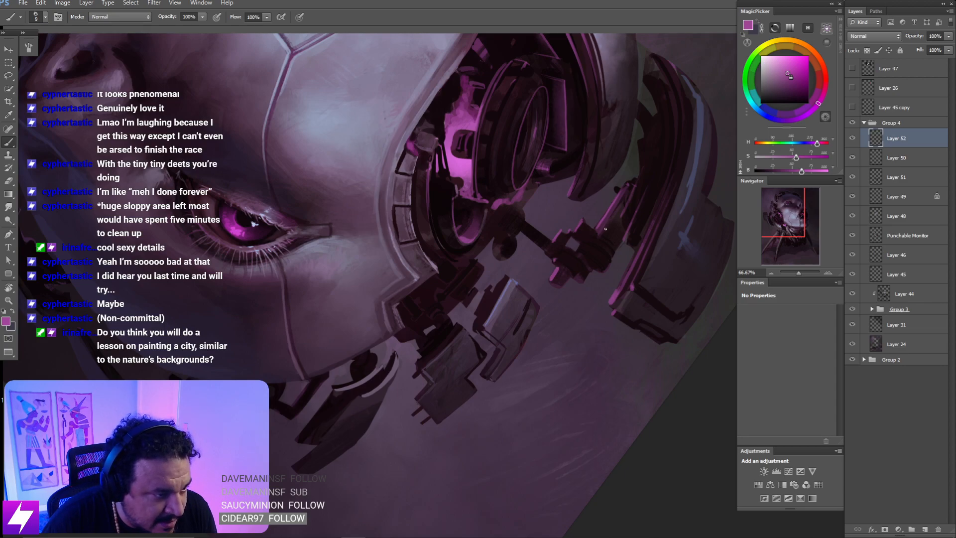
left_click_drag(621, 207, 581, 267)
- Review the whole portrait and flip the canvas back to its original orientation
key("Escape")
key("ctrl+minus")
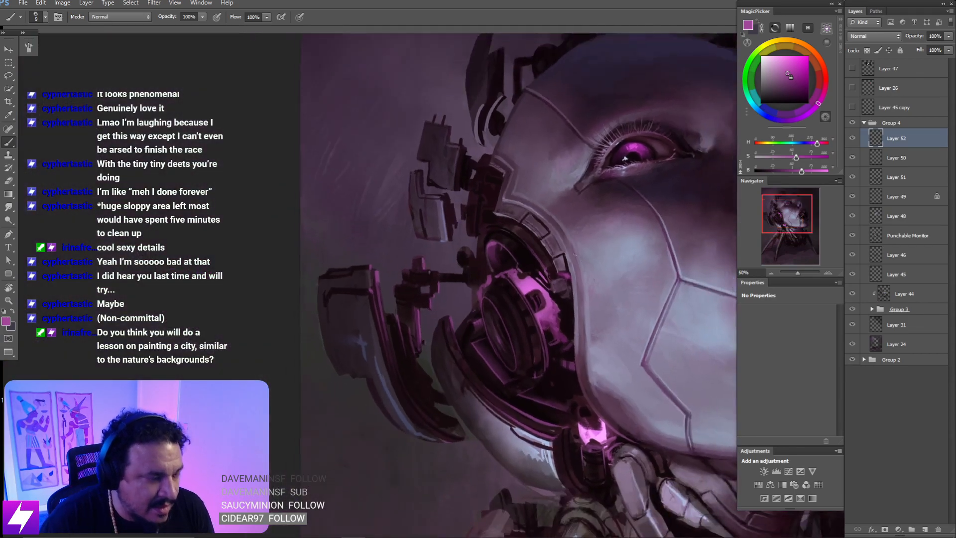
key("ctrl+minus")
key("ctrl+minus")
key("ctrl+minus")
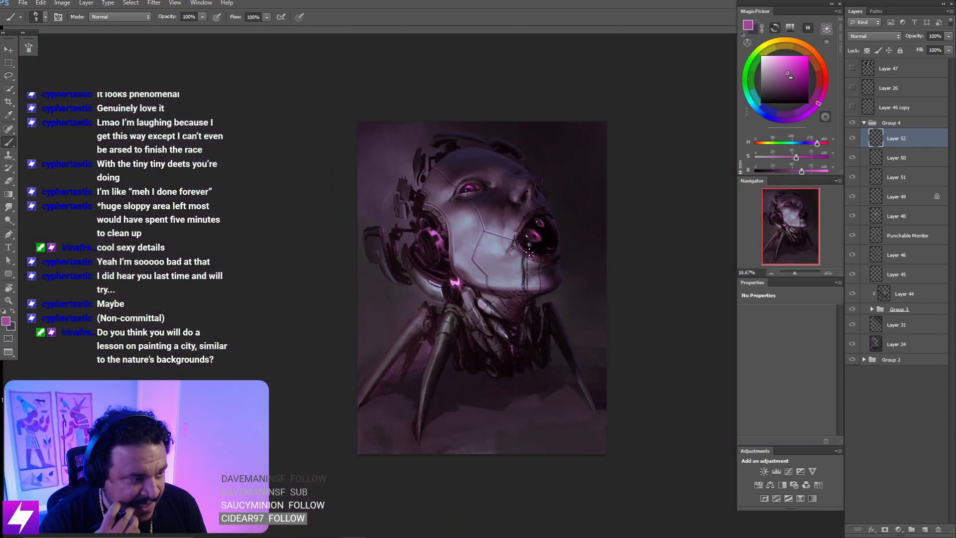
key("ctrl+shift+h")
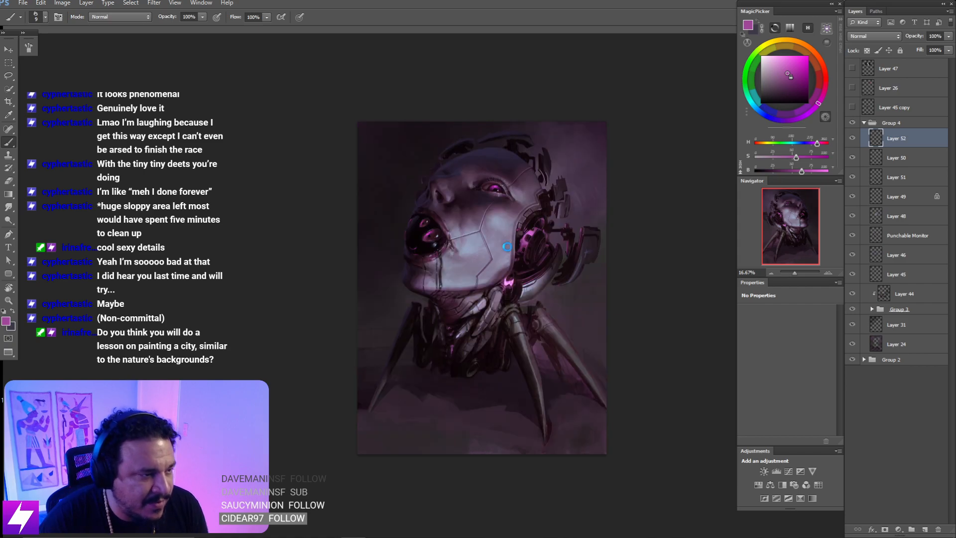
- Brush purple glow into the dark recess below the round ear disc with a size 50 brush
key("ctrl+plus")
left_click_drag(564, 247, 506, 271)
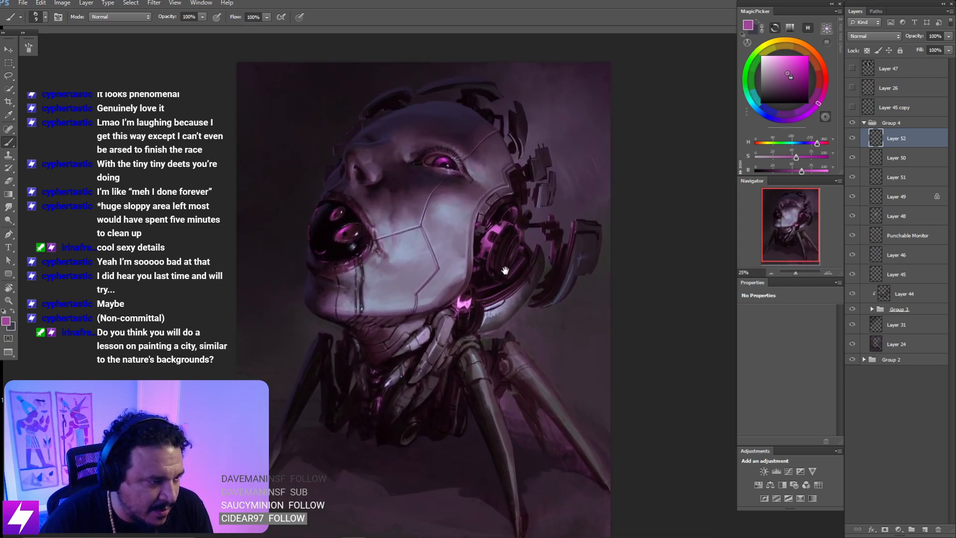
left_click_drag(587, 209, 551, 224)
key("ctrl+plus")
key("ctrl+shift+h")
key("ctrl+shift+h")
mouse_move(491, 271)
left_mouse_down()
mouse_move(519, 288)
mouse_move(499, 261)
left_mouse_up()
left_click_drag(516, 298, 512, 277)
left_click_drag(541, 308, 546, 301)
key("ctrl+plus")
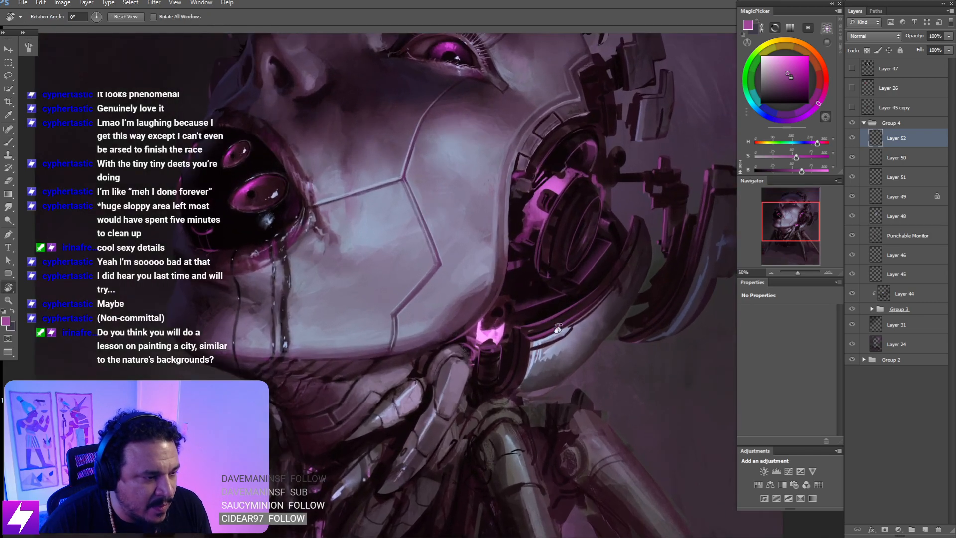
key("r")
mouse_move(573, 349)
left_mouse_down()
mouse_move(595, 264)
mouse_move(604, 268)
left_mouse_up()
key("bracketright")
key("bracketright")
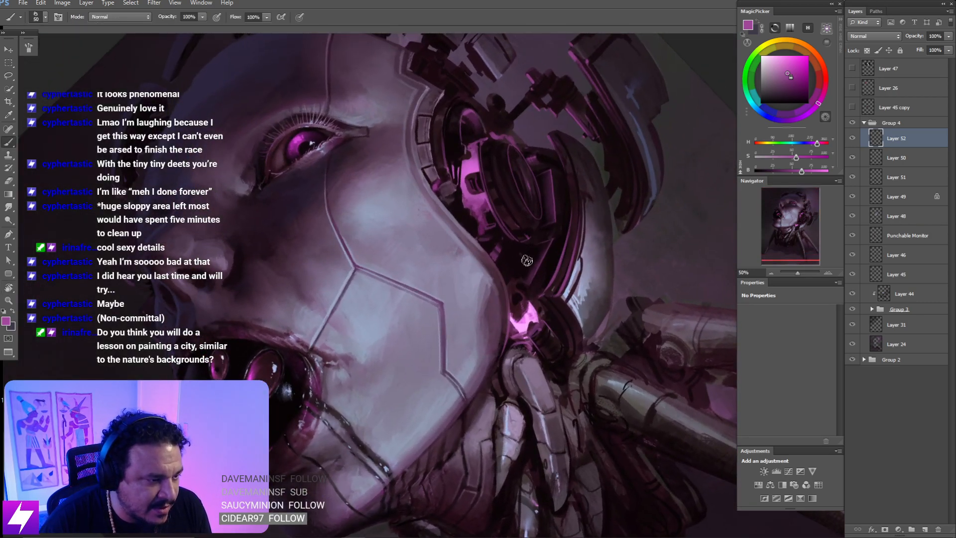
left_click_drag(535, 260, 549, 247)
- Smudge the glow in the recess below the ear disc at size 80 and 50% strength
key("s")
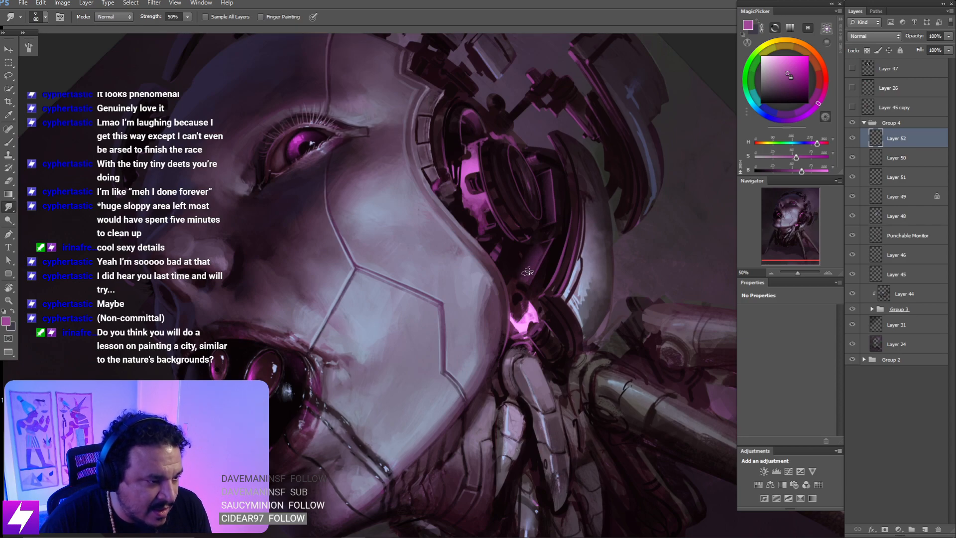
key("Escape")
left_click_drag(557, 236, 574, 226)
key("b")
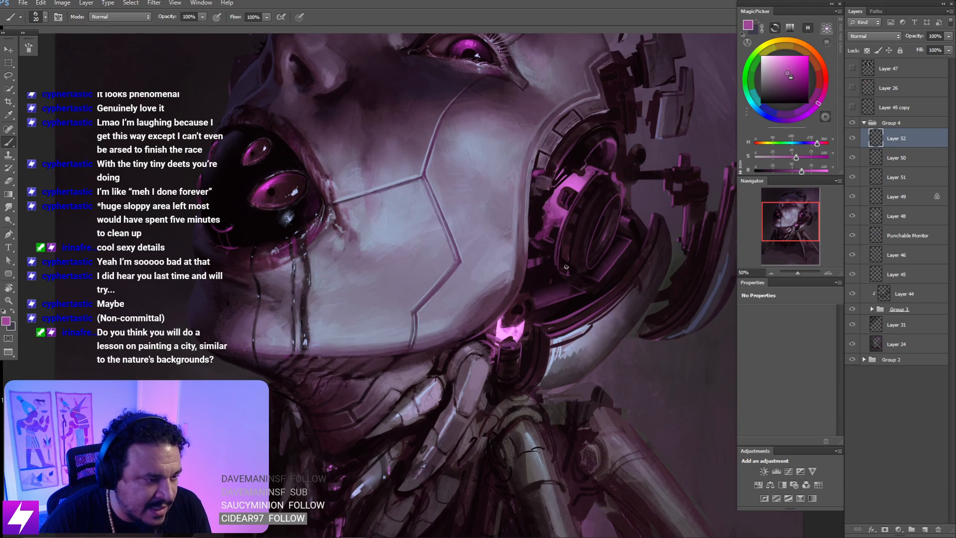
- Paint fine purple rim accents around the round ear disc with a size 10 brush
key("r")
mouse_move(583, 267)
left_mouse_down()
mouse_move(587, 197)
mouse_move(544, 234)
left_mouse_up()
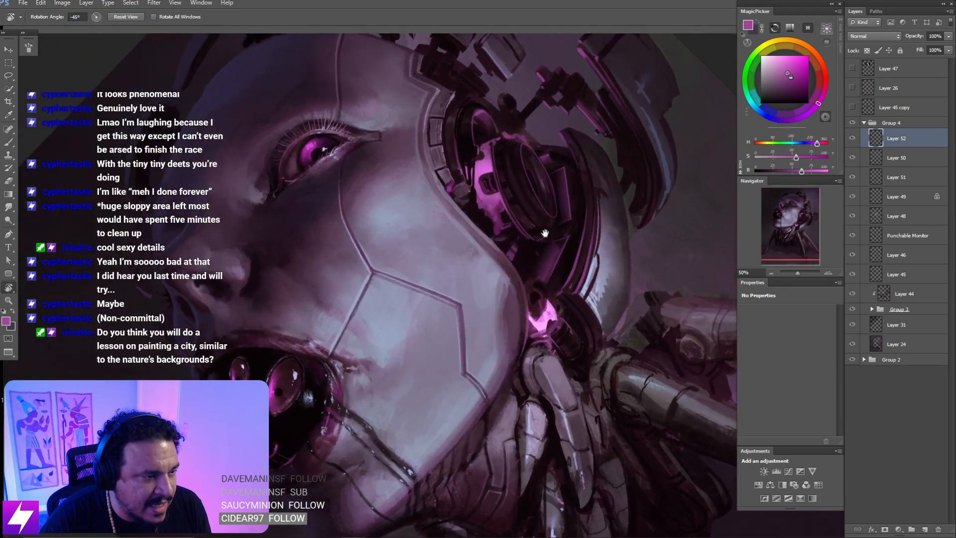
key("b")
key("[")
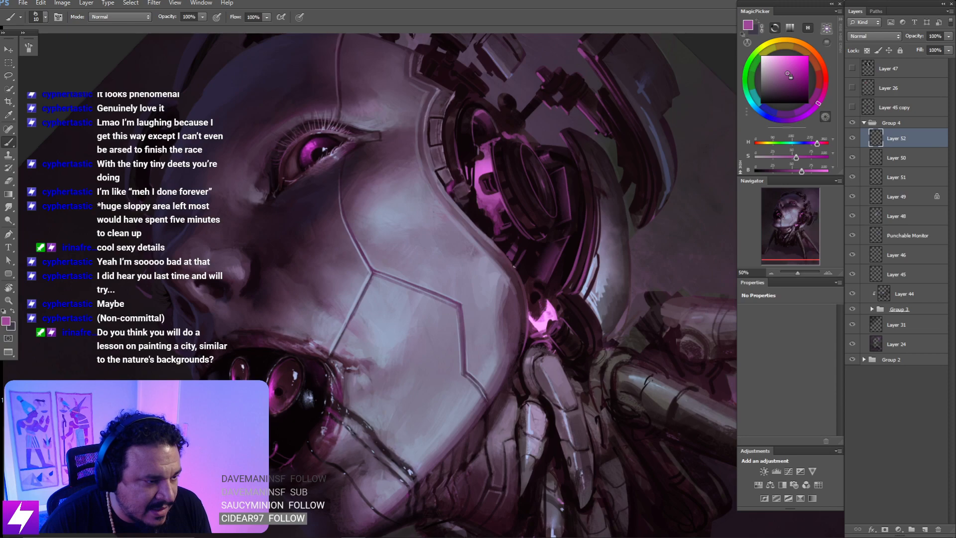
key("r")
left_click_drag(529, 166, 560, 223)
key("Escape")
key("b")
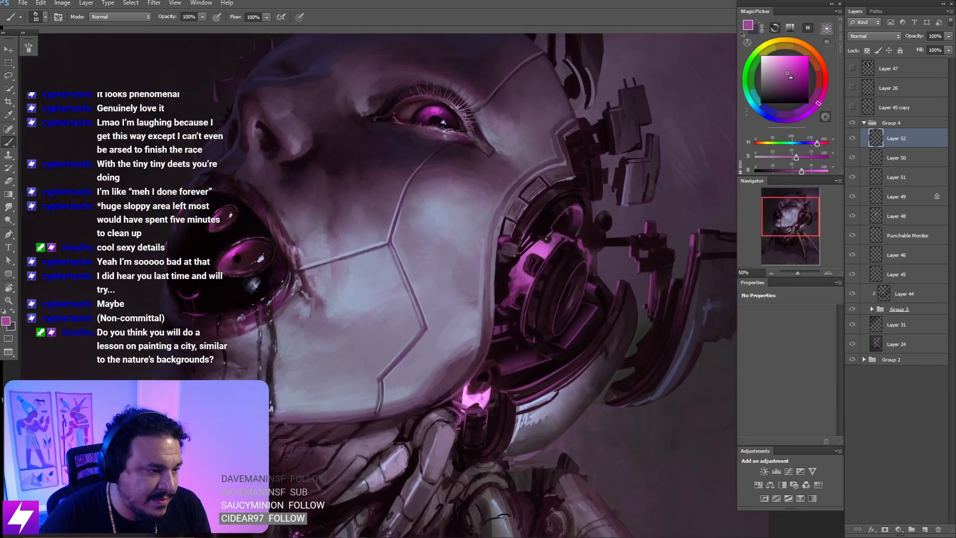
key("[")
key("[")
key("bracketright")
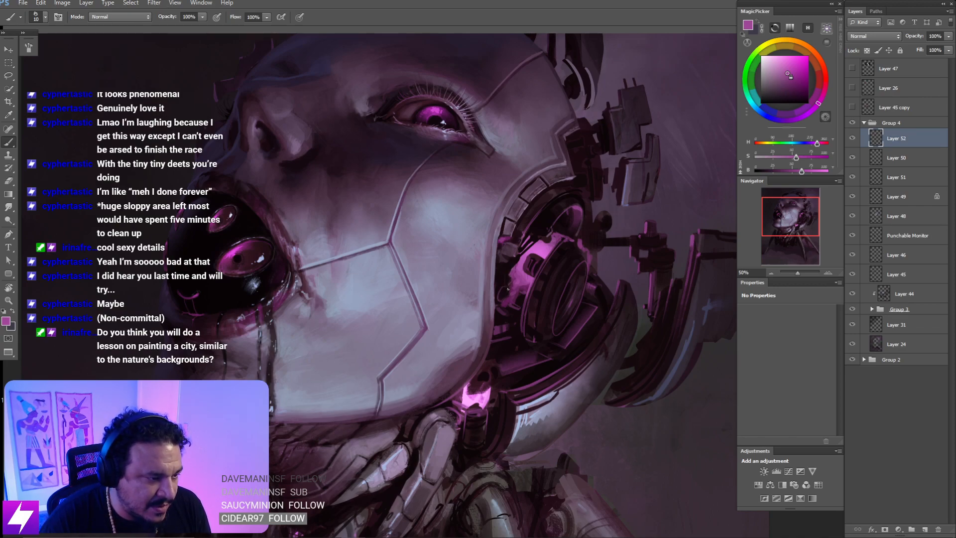
left_click_drag(549, 281, 490, 288)
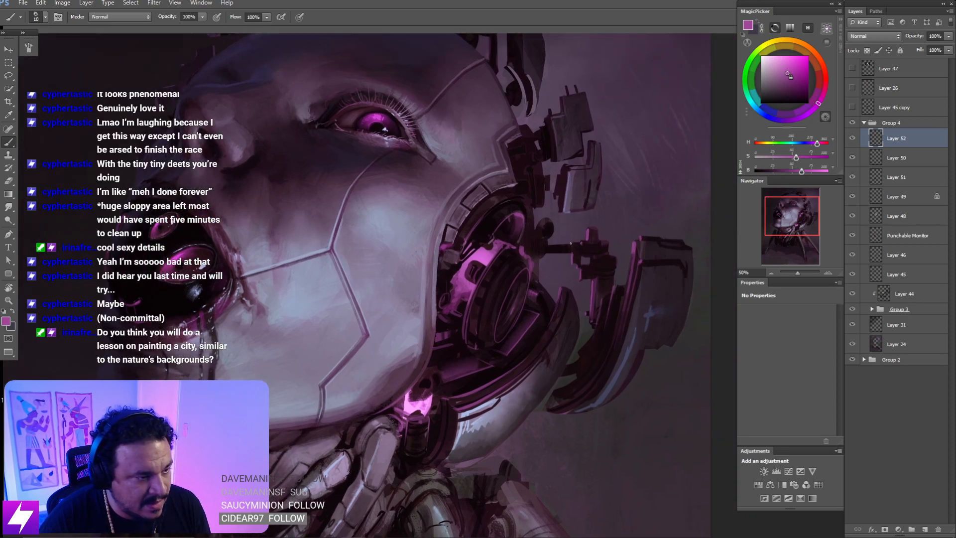
- Paint purple accents on the ball joint between the bracket's arm and the ear disc at size 15
key("r")
mouse_move(607, 304)
left_mouse_down()
mouse_move(596, 230)
mouse_move(522, 179)
left_mouse_up()
left_click_drag(513, 202, 563, 223)
key("r")
mouse_move(593, 275)
left_mouse_down()
mouse_move(488, 190)
mouse_move(462, 260)
left_mouse_up()
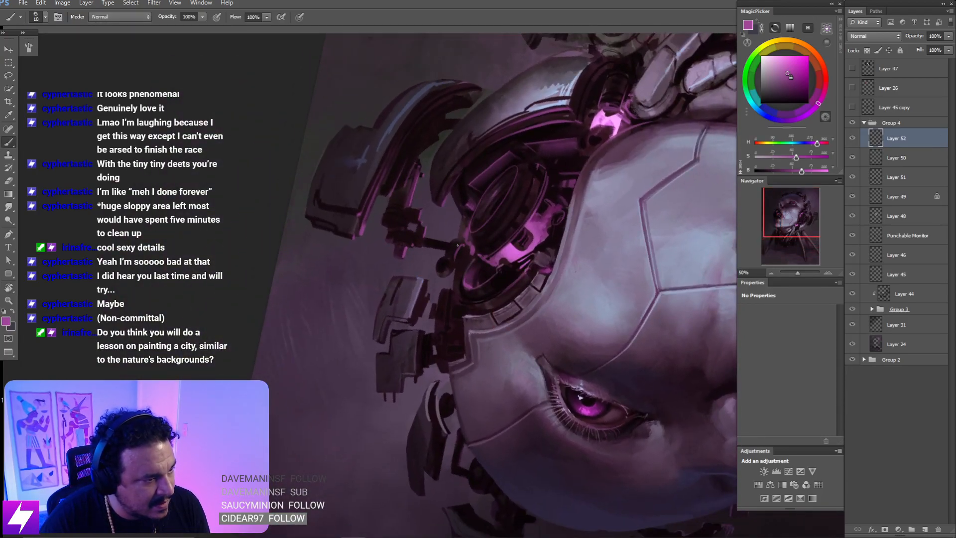
key("bracketright")
key("bracketright")
key("bracketright")
key("bracketright")
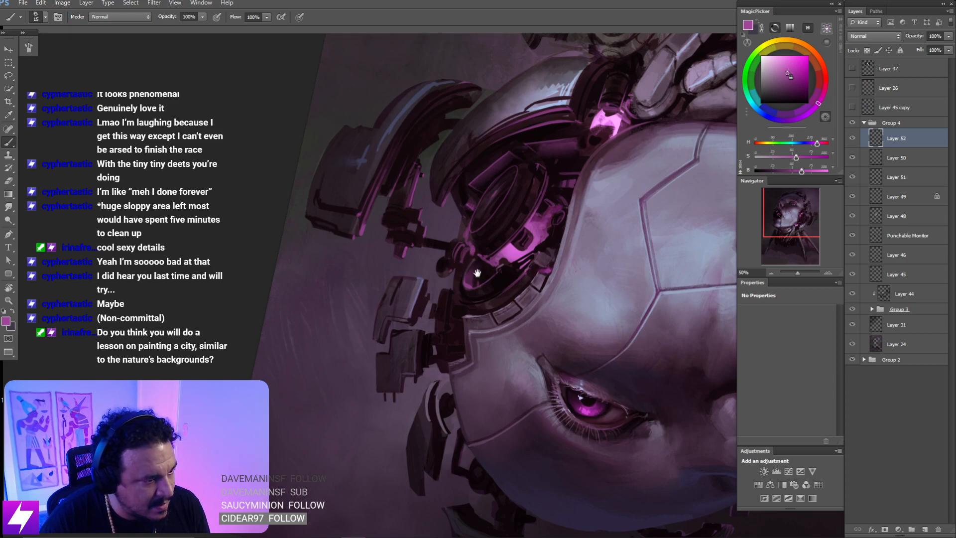
left_click_drag(478, 271, 475, 252)
key("Escape")
- Brush purple glow onto the lower end of the bracket's strut at size 35 and trim it with the Eraser at sizes 25 and 15
key("ctrl+minus")
key("ctrl+minus")
left_click_drag(433, 445, 468, 318)
left_click_drag(589, 223, 540, 296)
key("r")
left_click_drag(515, 407, 560, 278)
key("ctrl+plus")
key("ctrl+plus")
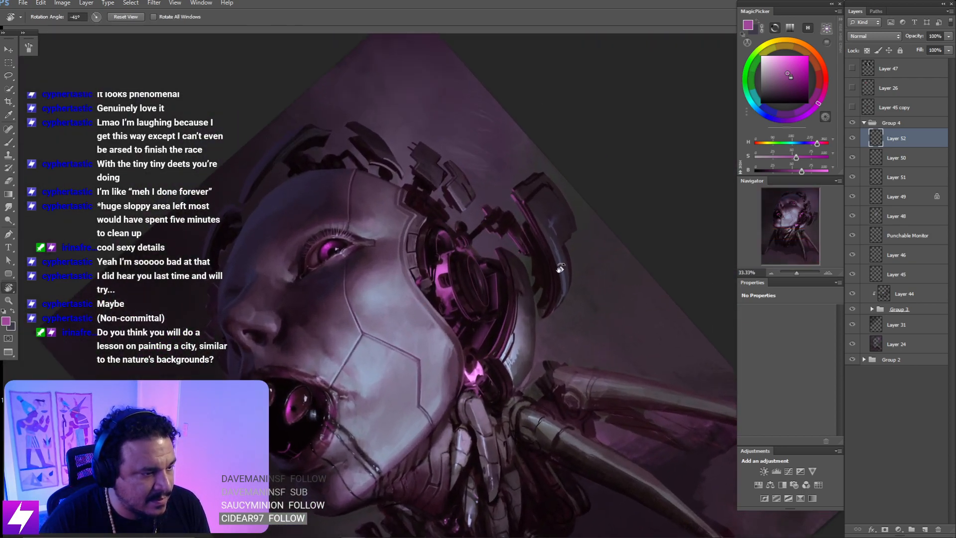
key("bracketright")
key("bracketright")
key("bracketright")
key("bracketright")
key("bracketright")
key("bracketright")
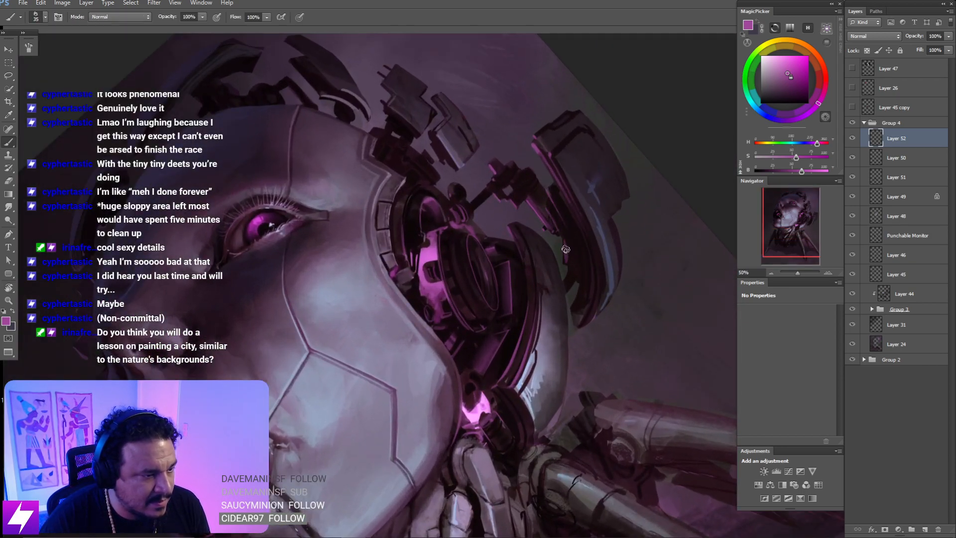
key("e")
key("bracketright")
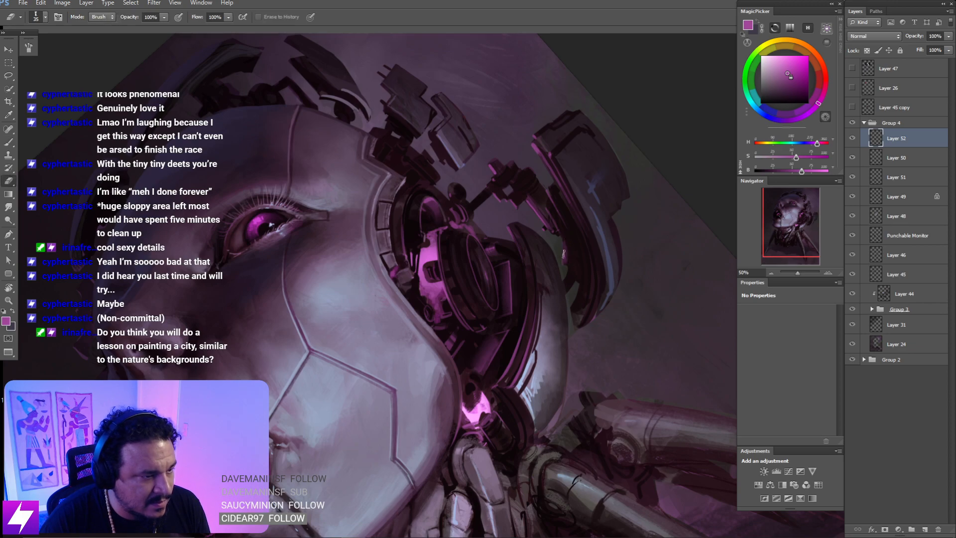
key("Escape")
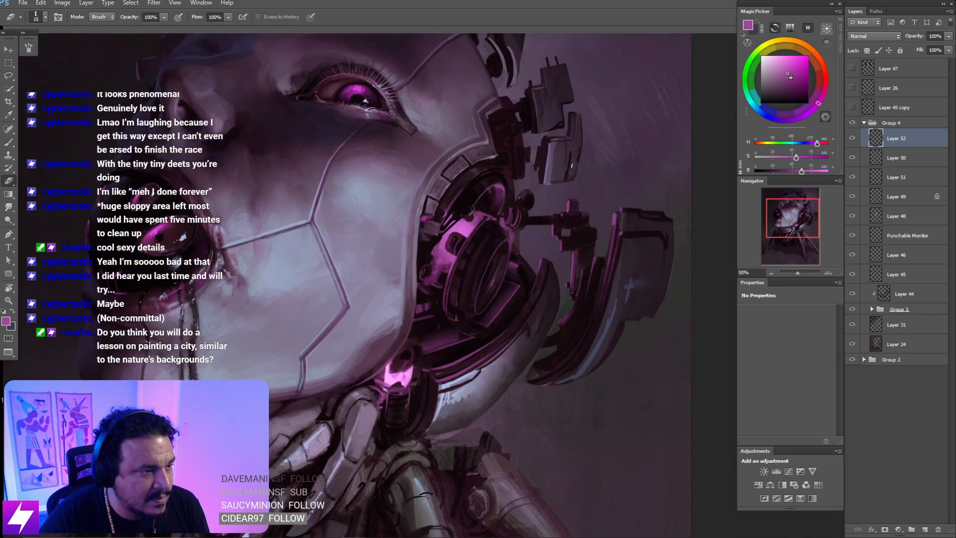
- Paint fine purple accents on the inner edge of the lower small plate behind the head with a size 7 brush
key("ctrl+minus")
left_click_drag(541, 191, 574, 207)
key("ctrl+plus")
key("b")
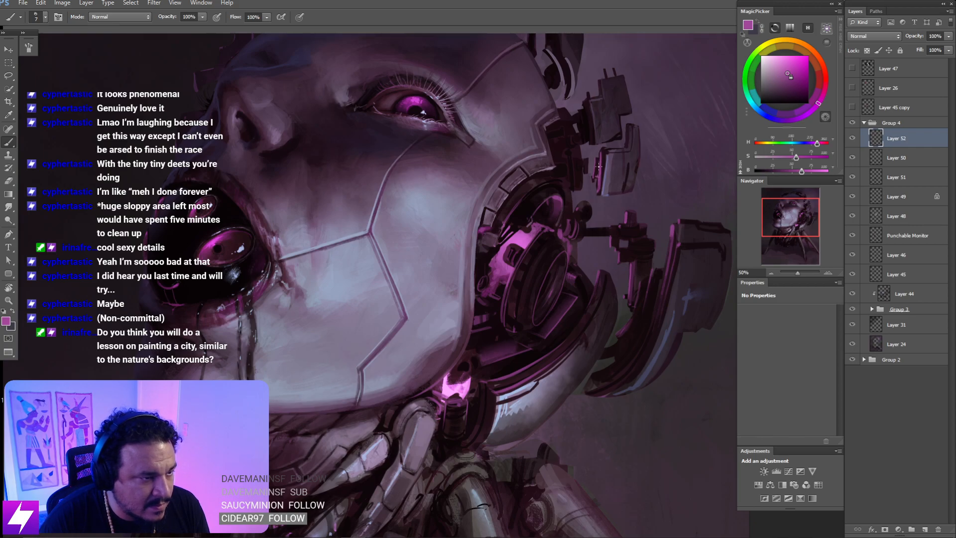
- Flip the canvas horizontally and add purple accents to the inner edges of the small plates behind the head
key("ctrl+minus")
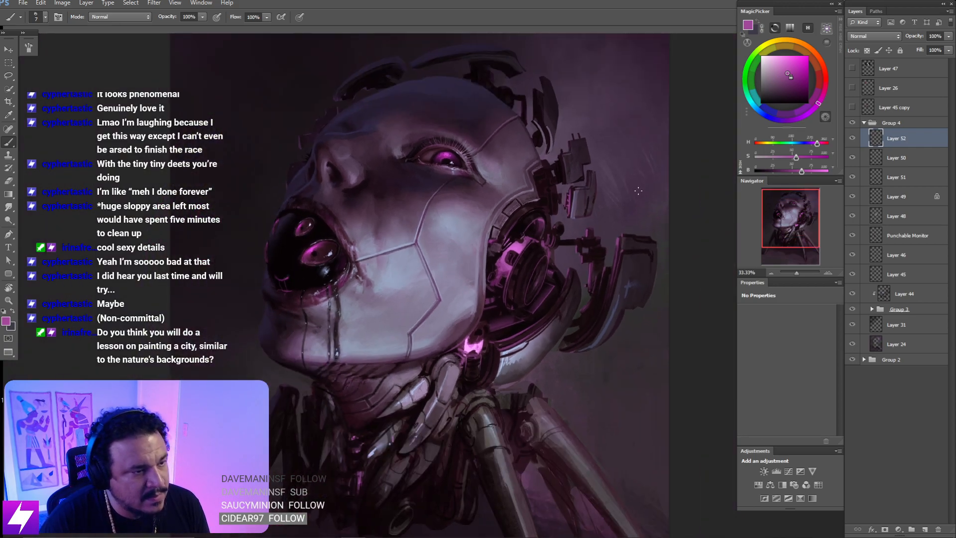
key("ctrl+shift+h")
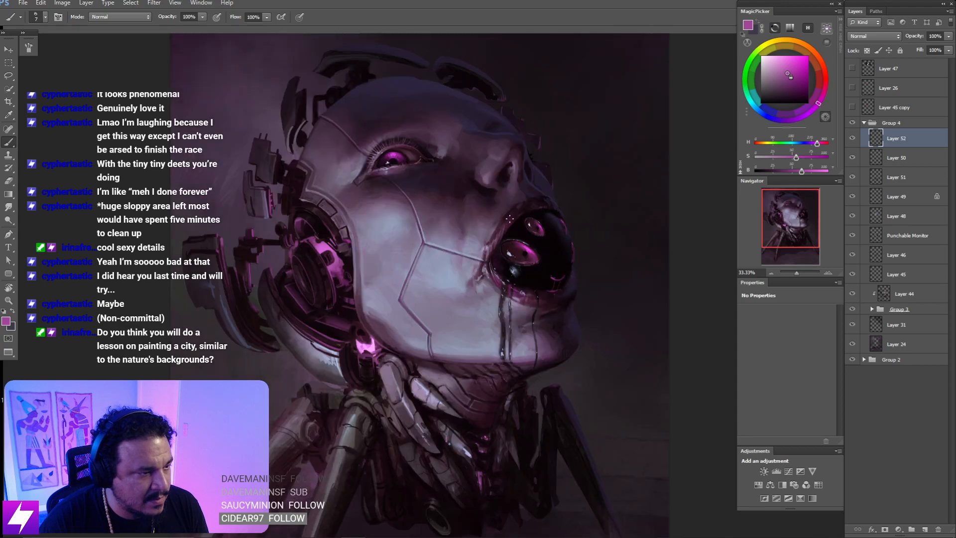
left_click_drag(401, 178, 573, 197)
key("ctrl+plus")
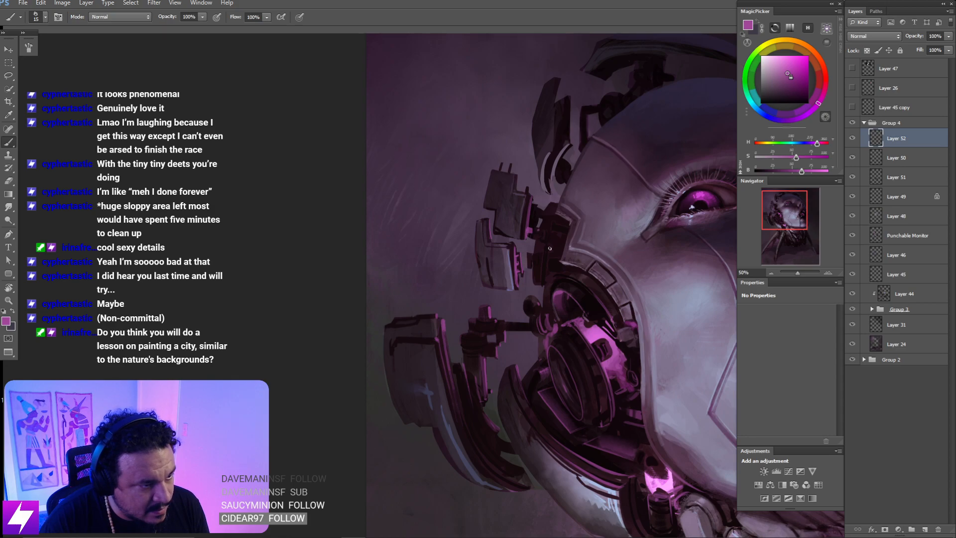
- Lasso the dark block beside the skull's edge, brush a purple glow inside it at size 35, smudge it and deselect
key("l")
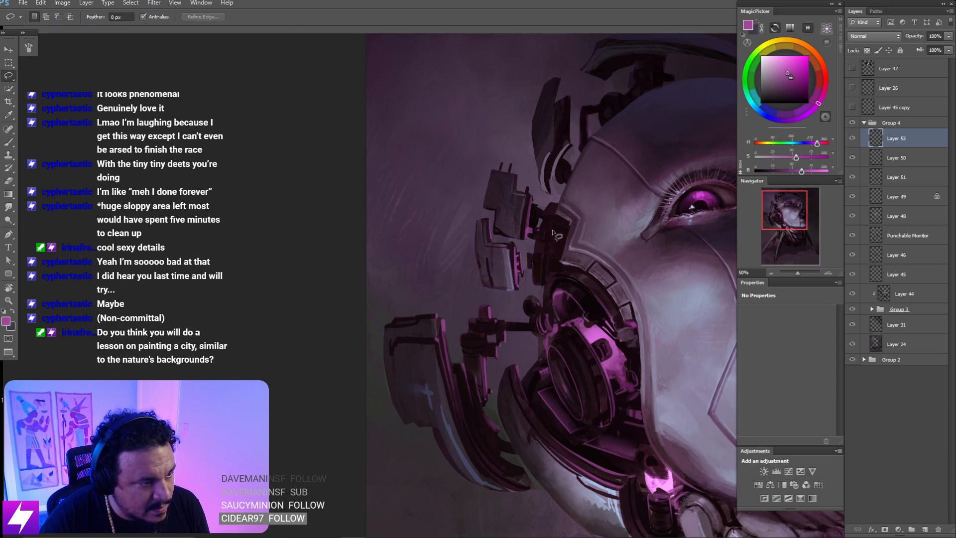
mouse_move(549, 243)
left_mouse_down()
mouse_move(546, 282)
mouse_move(568, 269)
mouse_move(574, 224)
mouse_move(552, 219)
left_mouse_up()
key("b")
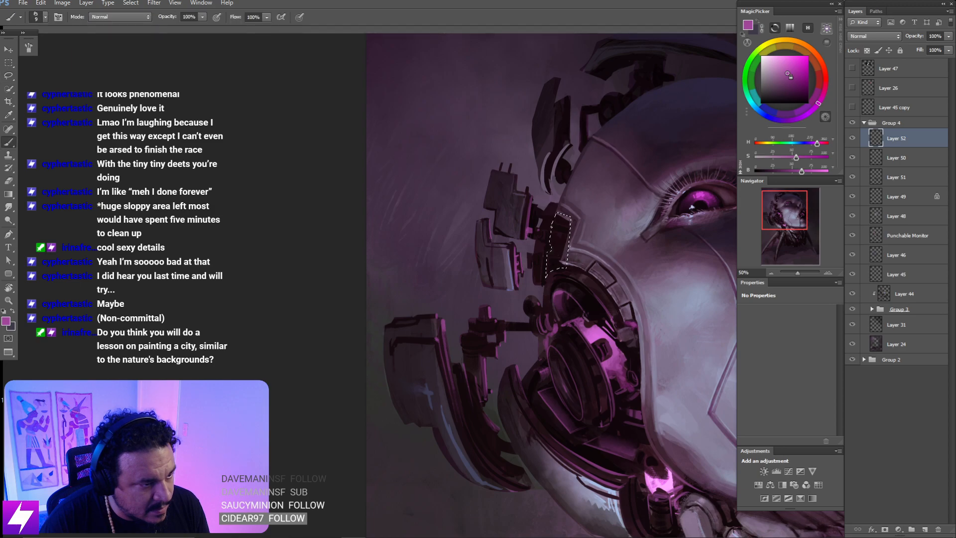
key("bracketright")
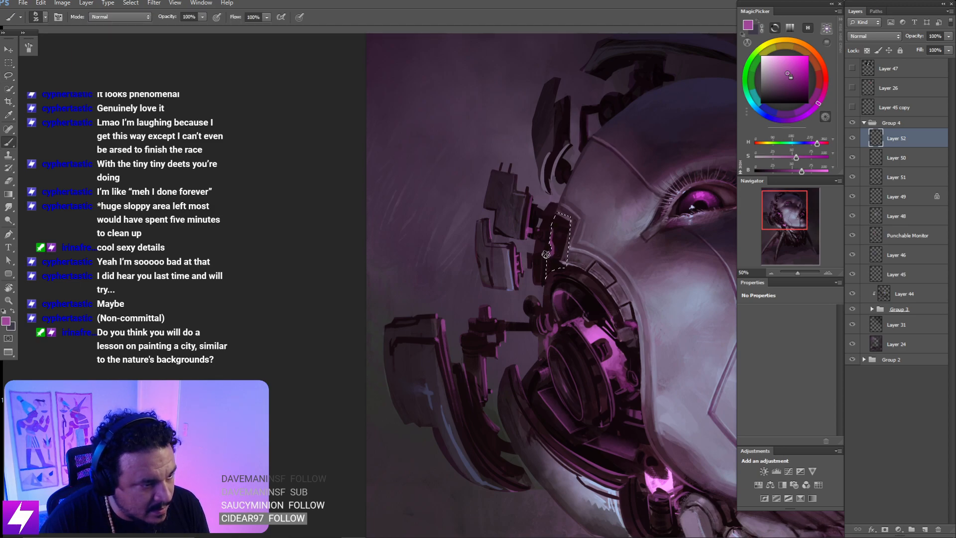
key("r")
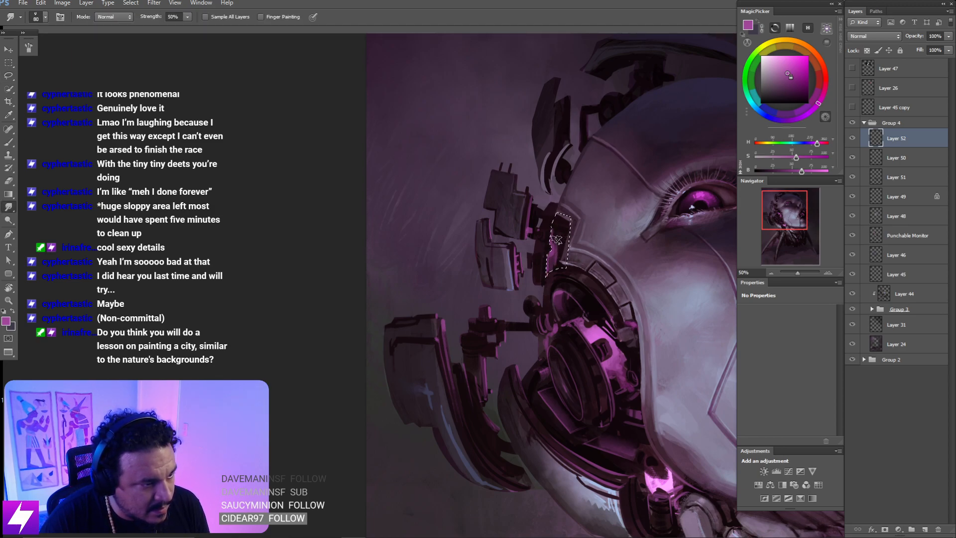
left_click_drag(554, 269, 562, 250)
key("ctrl+d")
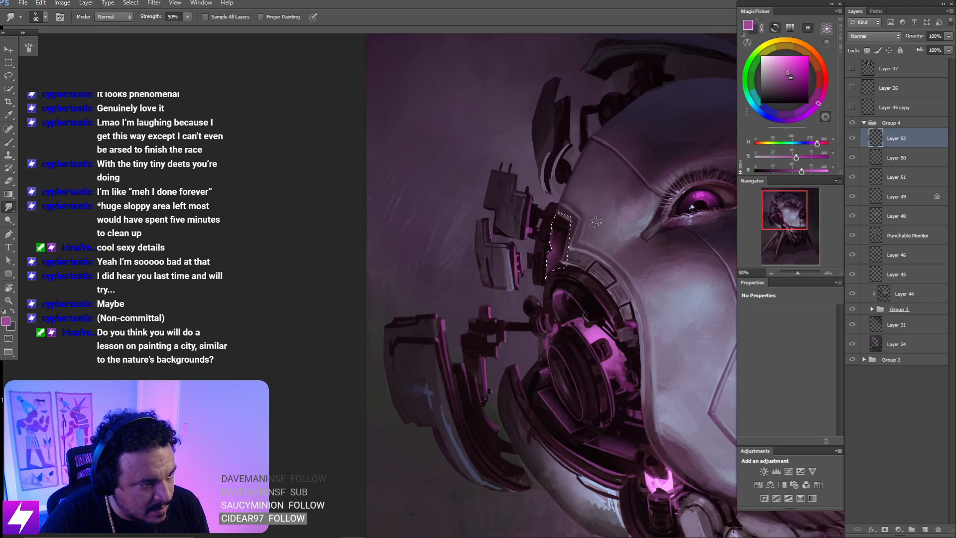
- Paint fine purple edge accents on the block and connectors between the skull and the small rear plates with a small brush
key("ctrl+minus")
key("r")
mouse_move(586, 299)
left_mouse_down()
mouse_move(576, 237)
mouse_move(440, 193)
mouse_move(498, 209)
left_mouse_up()
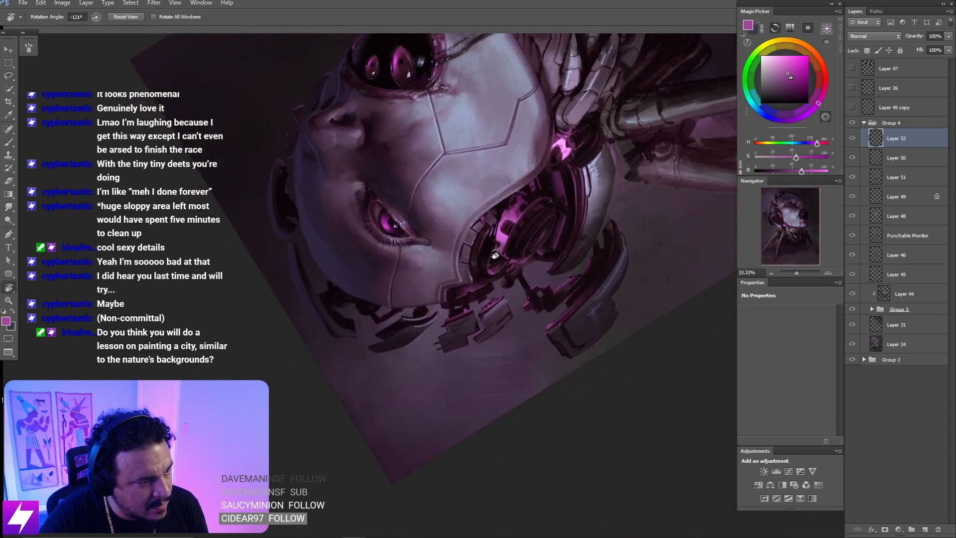
left_click_drag(543, 279, 493, 220)
key("ctrl+plus")
key("ctrl+plus")
key("ctrl+plus")
key("b")
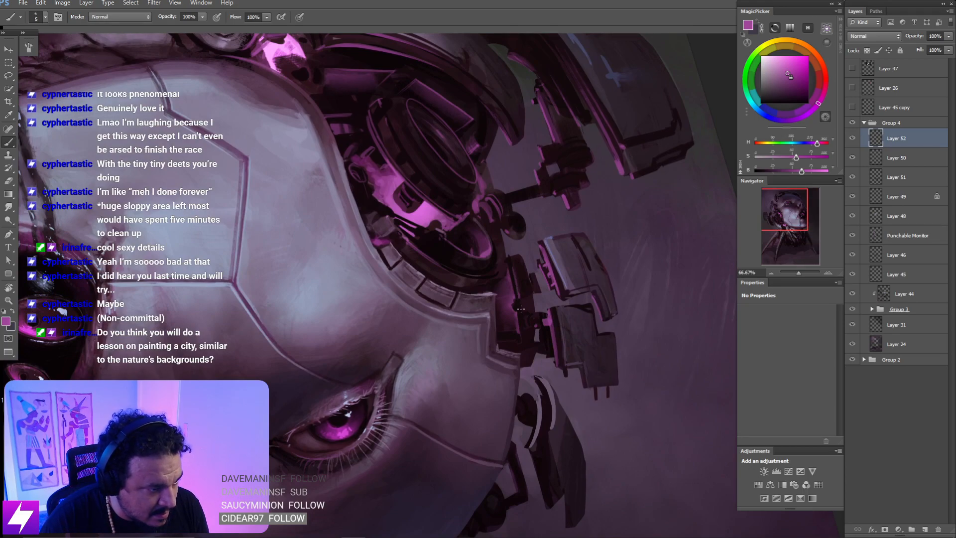
left_click_drag(520, 309, 542, 286)
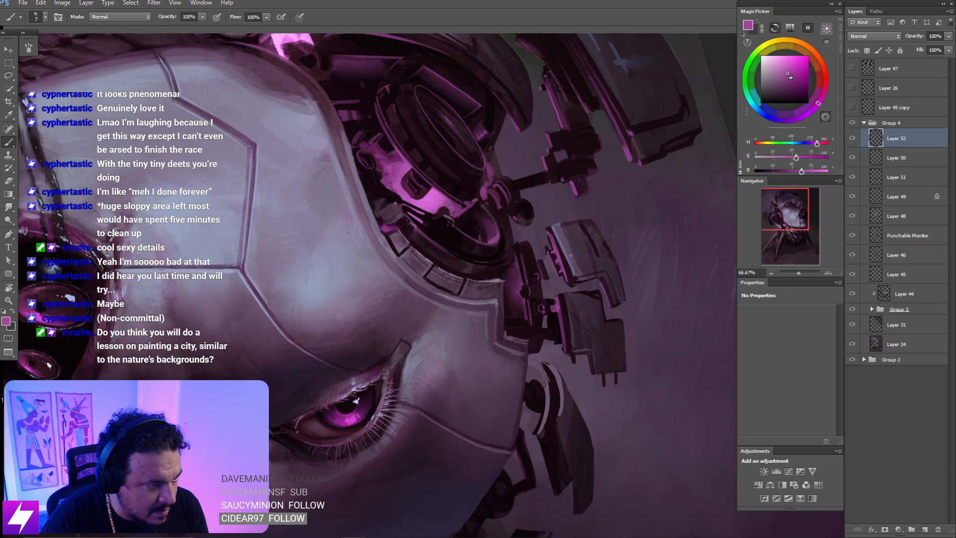
- Flip the canvas horizontally back and forth to review the whole portrait, ending in its original orientation
key("Escape")
key("ctrl+minus")
key("ctrl+minus")
key("ctrl+minus")
key("ctrl+shift+h")
key("ctrl+minus")
key("ctrl+shift+h")
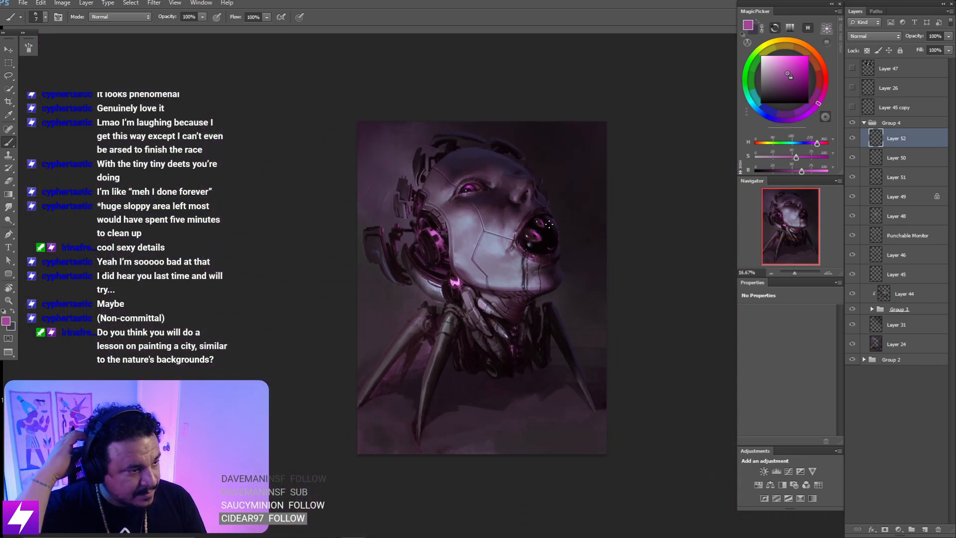
key("ctrl+shift+h")
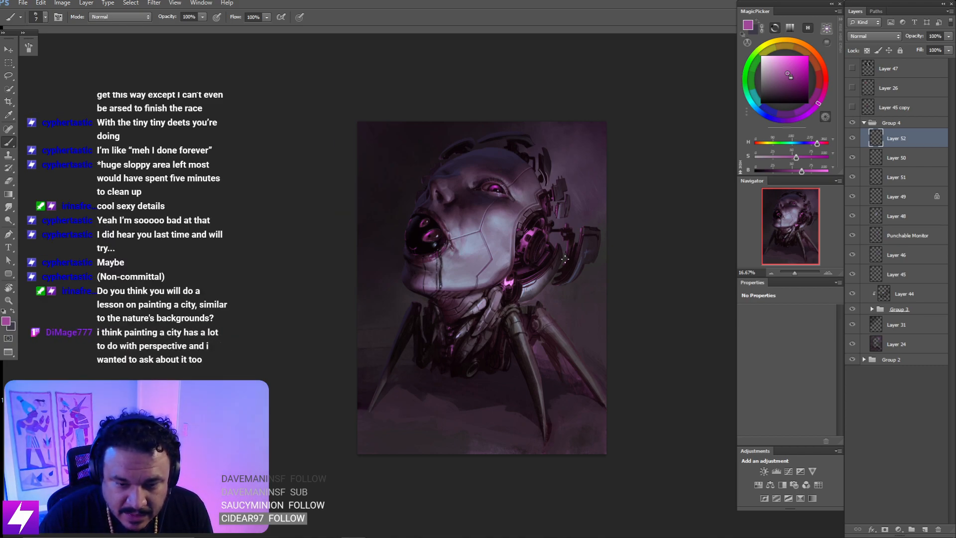
- Lasso the upper recess of the block beside the skull's edge, brush a soft purple glow inside it at size 30 and deselect
key("ctrl+plus")
mouse_move(562, 243)
left_mouse_down()
mouse_move(539, 271)
mouse_move(508, 282)
mouse_move(542, 282)
left_mouse_up()
left_click_drag(507, 252, 523, 236)
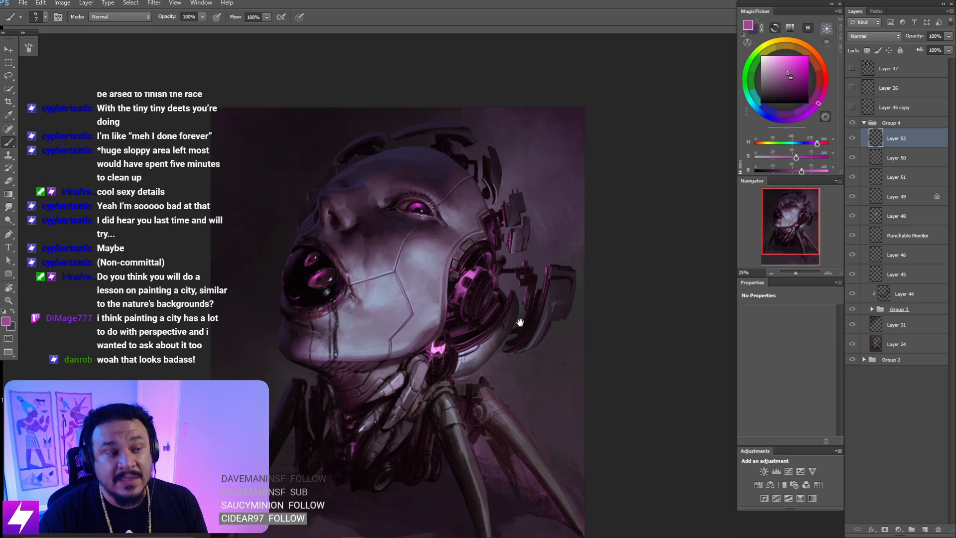
left_click_drag(517, 305, 522, 301)
key("ctrl+plus")
key("ctrl+plus")
left_click_drag(488, 259, 493, 294)
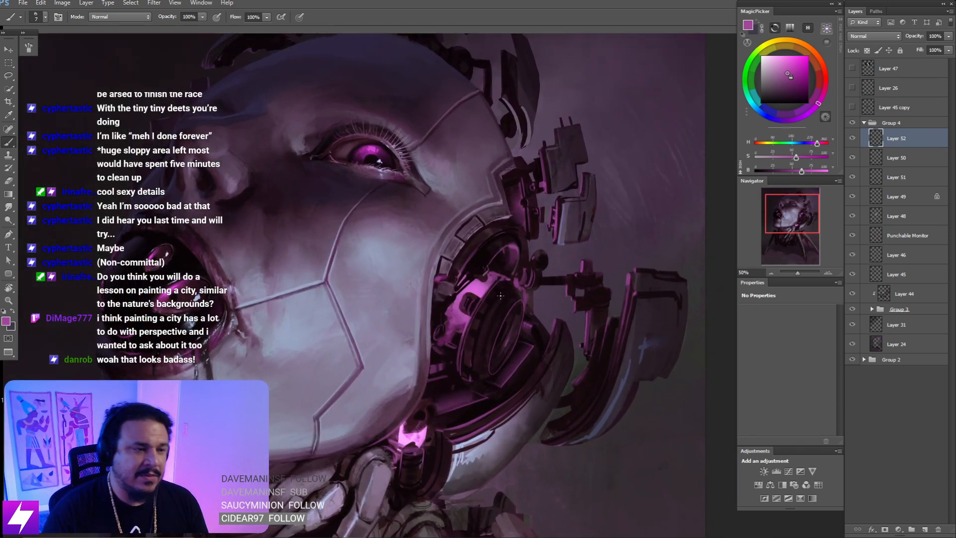
left_click_drag(500, 128, 538, 183)
mouse_move(551, 214)
left_mouse_down()
mouse_move(550, 179)
mouse_move(531, 188)
mouse_move(542, 222)
mouse_move(544, 210)
left_mouse_up()
key("ctrl+plus")
mouse_move(568, 245)
left_mouse_down()
mouse_move(561, 241)
mouse_move(542, 289)
left_mouse_up()
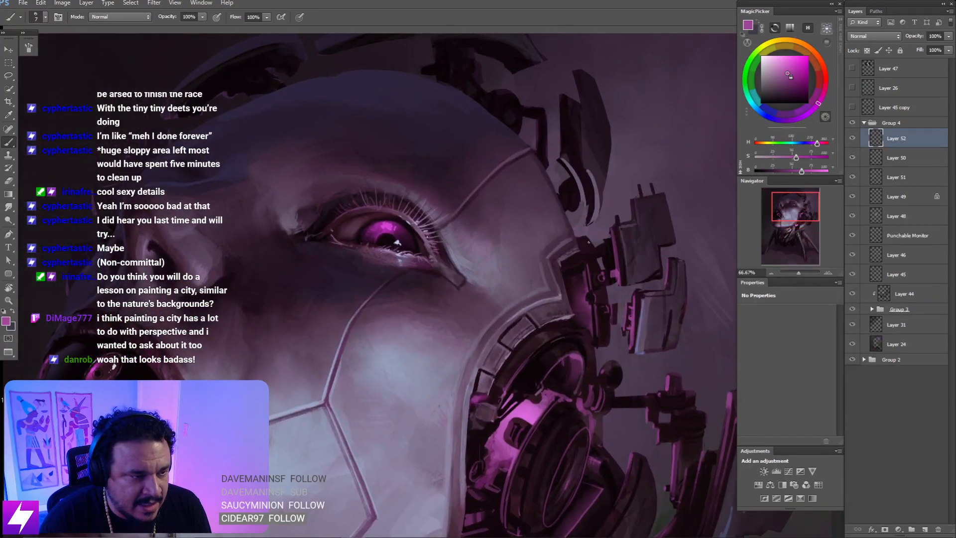
key("l")
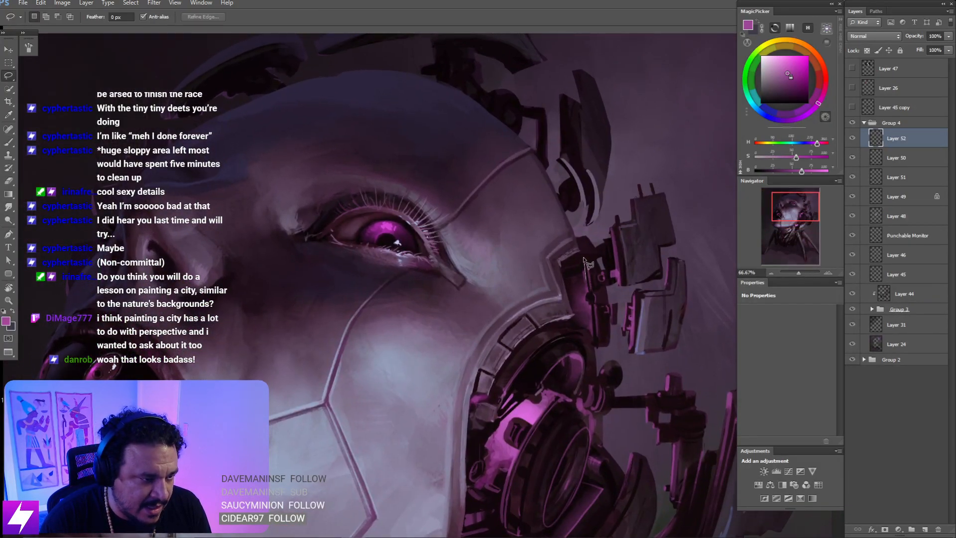
mouse_move(564, 258)
left_mouse_down()
mouse_move(558, 277)
mouse_move(583, 264)
left_mouse_up()
key("b")
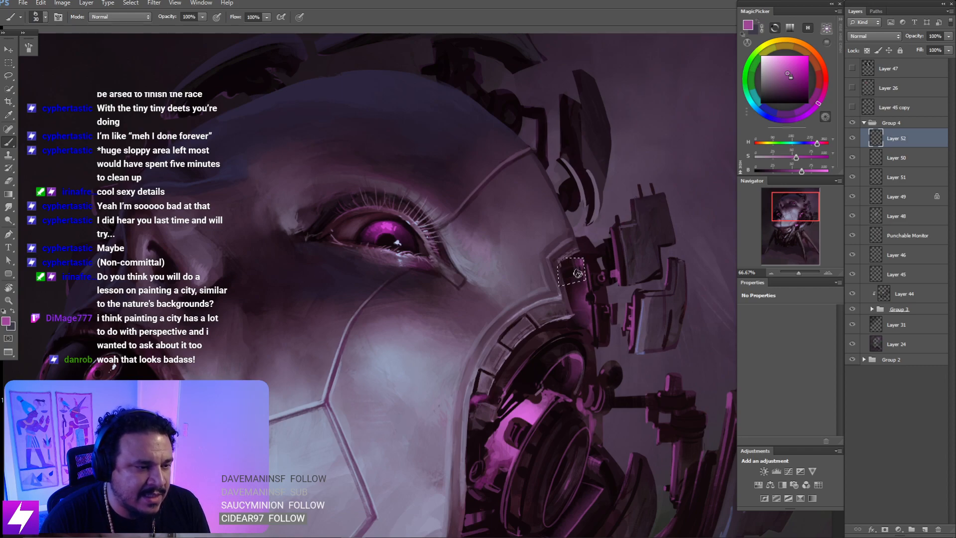
key("l")
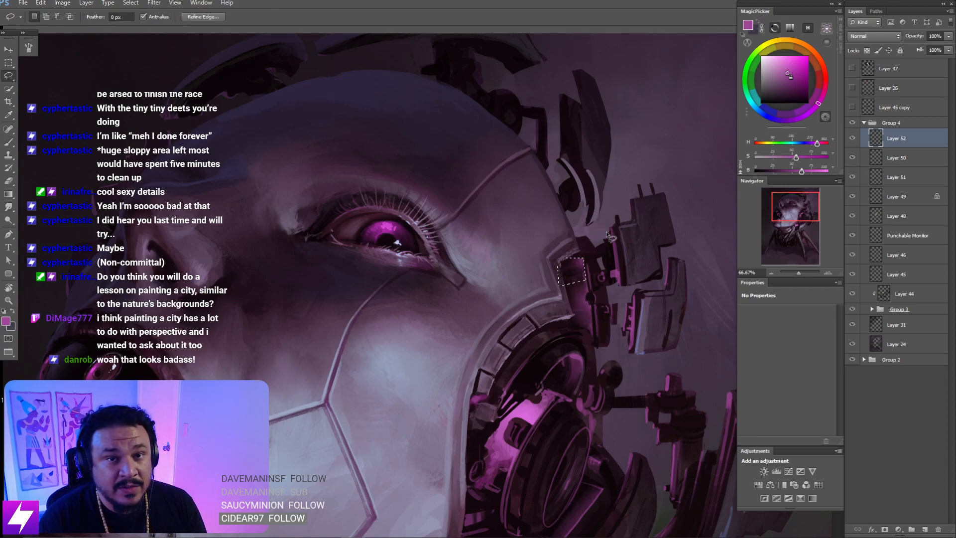
key("ctrl+d")
- Flip the canvas horizontally to check the head in mirrored view
key("ctrl+minus")
key("ctrl+minus")
key("ctrl+minus")
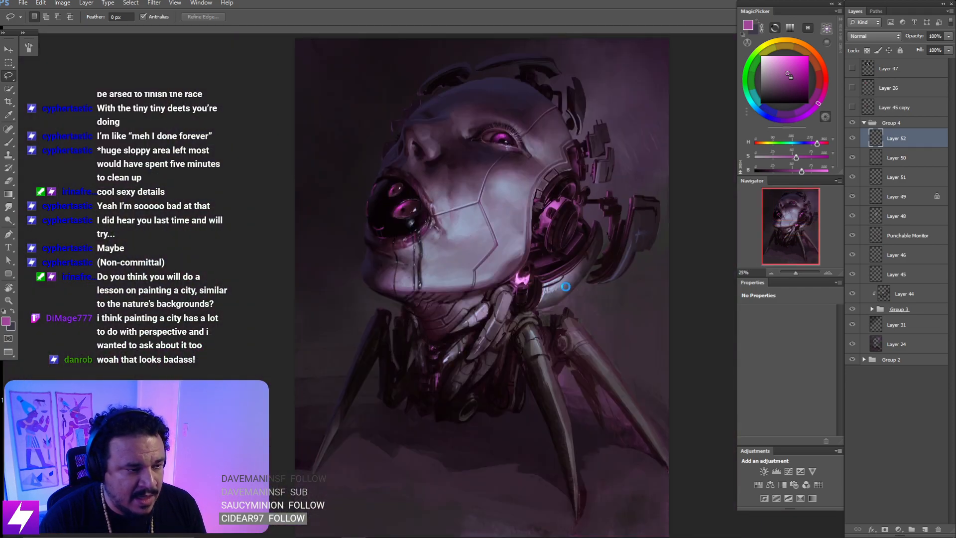
key("ctrl+shift+h")
left_click_drag(522, 249, 518, 219)
- Paint a purple rim on the small cap above the block at the skull's edge, undoing and redoing the first strokes
key("ctrl+plus")
key("ctrl+plus")
key("ctrl+plus")
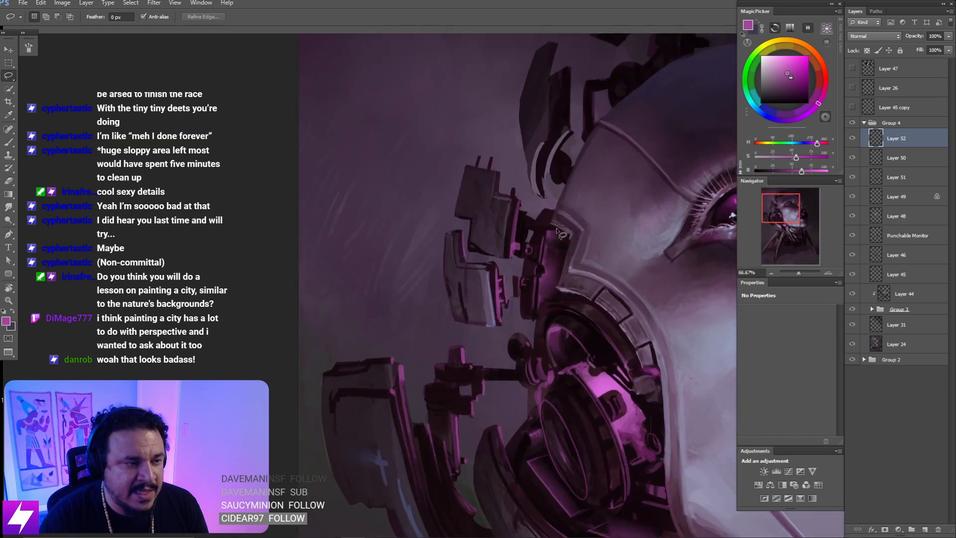
key("ctrl+plus")
key("e")
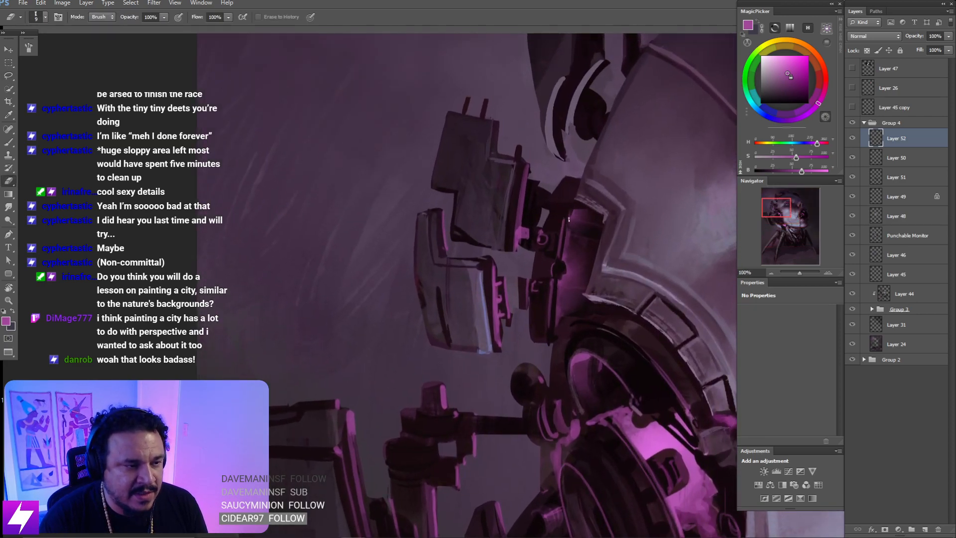
left_click_drag(569, 209, 561, 221)
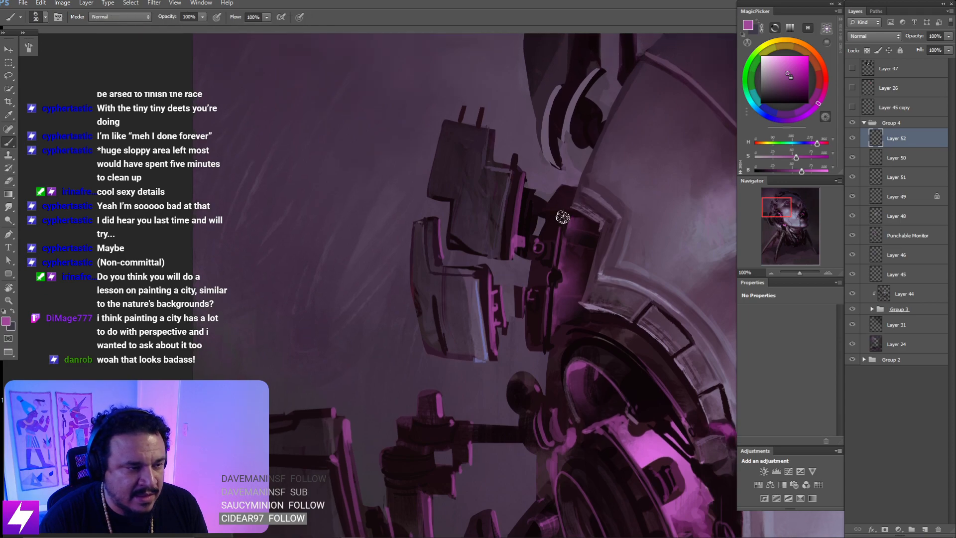
key("b")
left_click_drag(571, 185, 557, 221)
key("ctrl+z")
key("ctrl+z")
left_click_drag(570, 188, 555, 219)
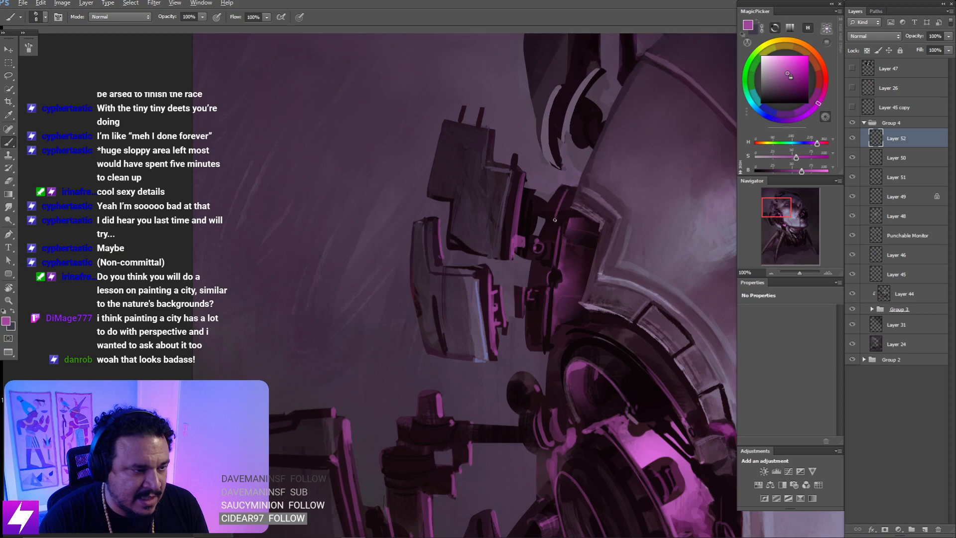
- Lasso the small cap above the block, brush purple inside it, smudge it softly and deselect
key("l")
mouse_move(571, 186)
left_mouse_down()
mouse_move(552, 224)
mouse_move(565, 225)
mouse_move(577, 188)
mouse_move(553, 224)
mouse_move(567, 193)
mouse_move(558, 224)
mouse_move(568, 201)
left_mouse_up()
key("b")
key("r")
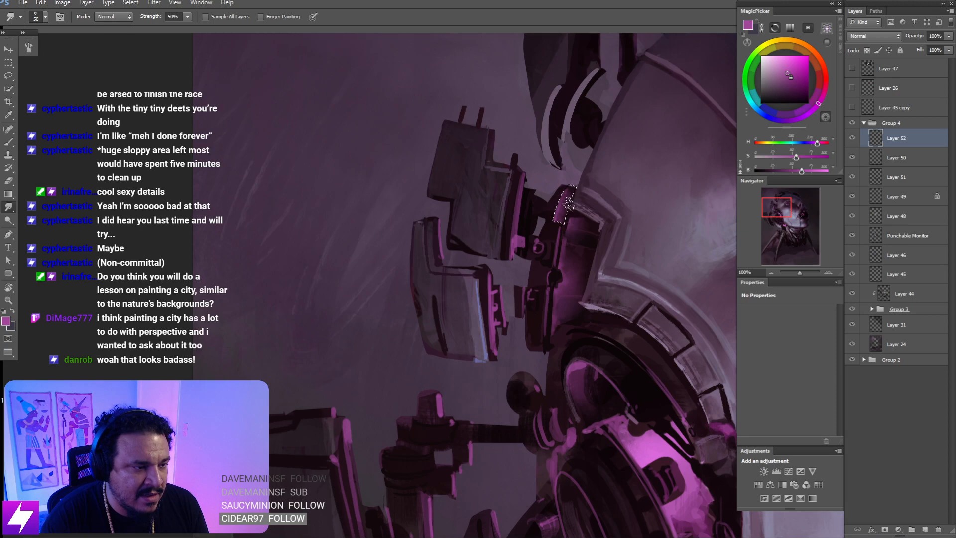
key("l")
key("ctrl+d")
- Rotate the view around the rear plates and trim the purple on the small cap with a size 4 eraser
key("ctrl+minus")
key("r")
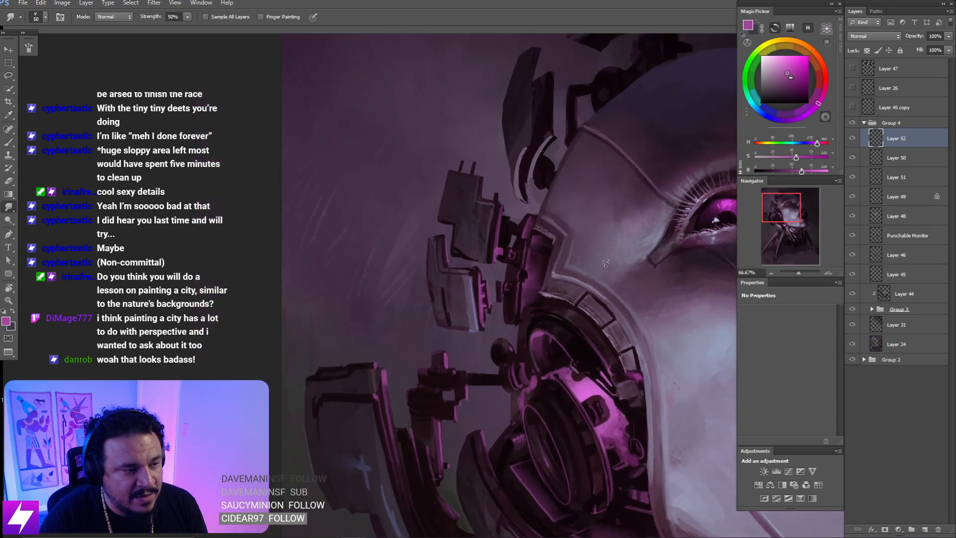
key("ctrl+minus")
key("ctrl+minus")
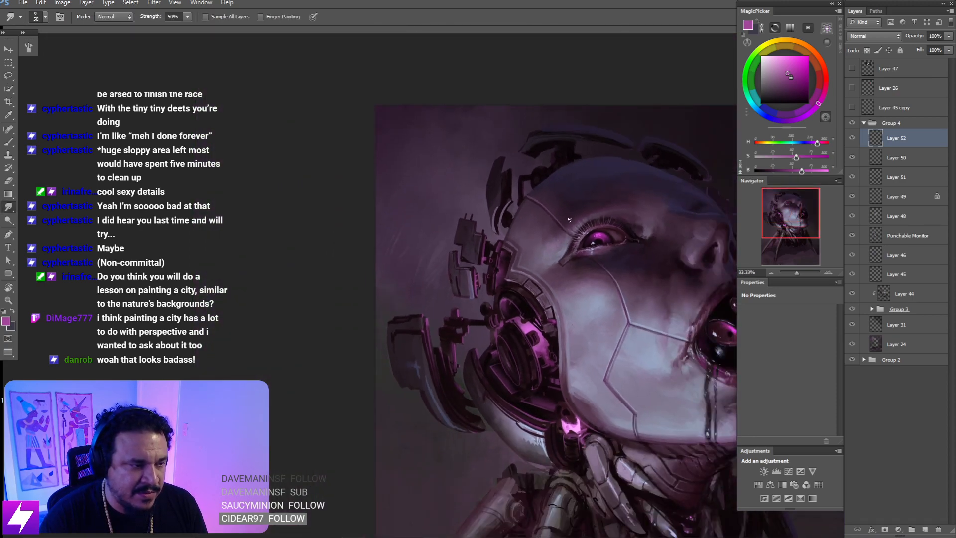
key("r")
left_click_drag(519, 168, 583, 274)
key("ctrl+plus")
key("ctrl+plus")
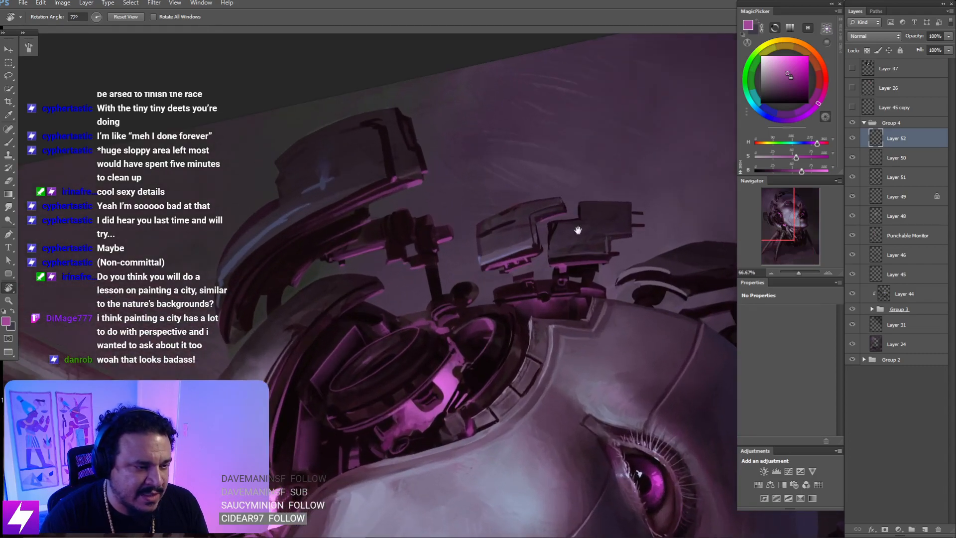
left_click_drag(577, 229, 548, 230)
mouse_move(593, 270)
left_mouse_down()
mouse_move(583, 265)
mouse_move(601, 261)
mouse_move(591, 232)
left_mouse_up()
key("ctrl+plus")
key("e")
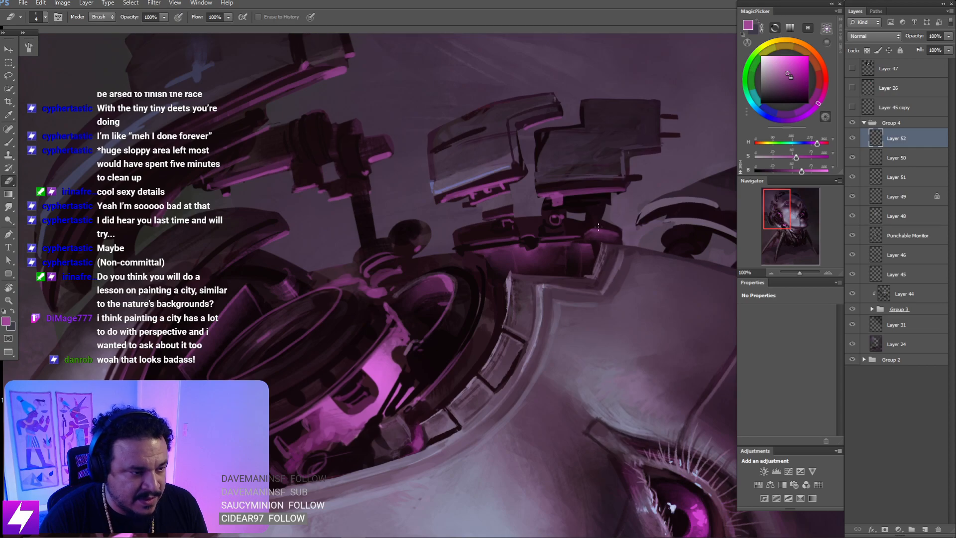
- Touch up the cap's purple glow with a size 10 brush and a size 4 eraser, undoing an eraser stroke
key("r")
mouse_move(599, 226)
left_mouse_down()
mouse_move(638, 169)
mouse_move(622, 255)
mouse_move(600, 209)
mouse_move(585, 215)
left_mouse_up()
key("ctrl+plus")
key("b")
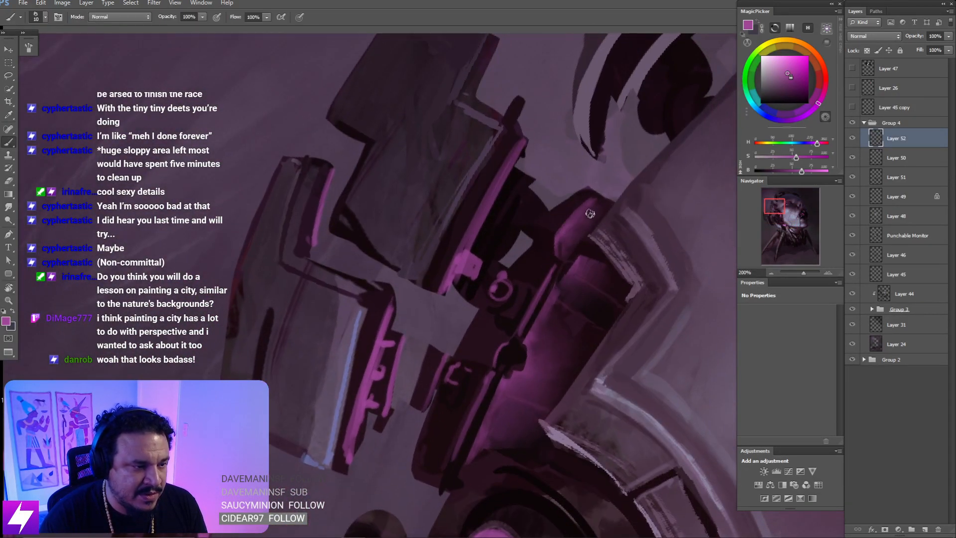
key("e")
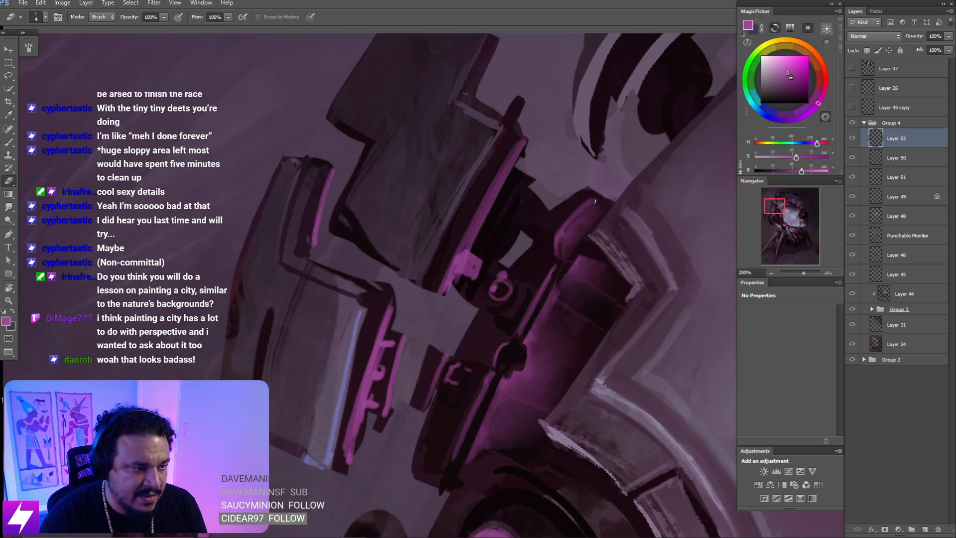
key("ctrl+z")
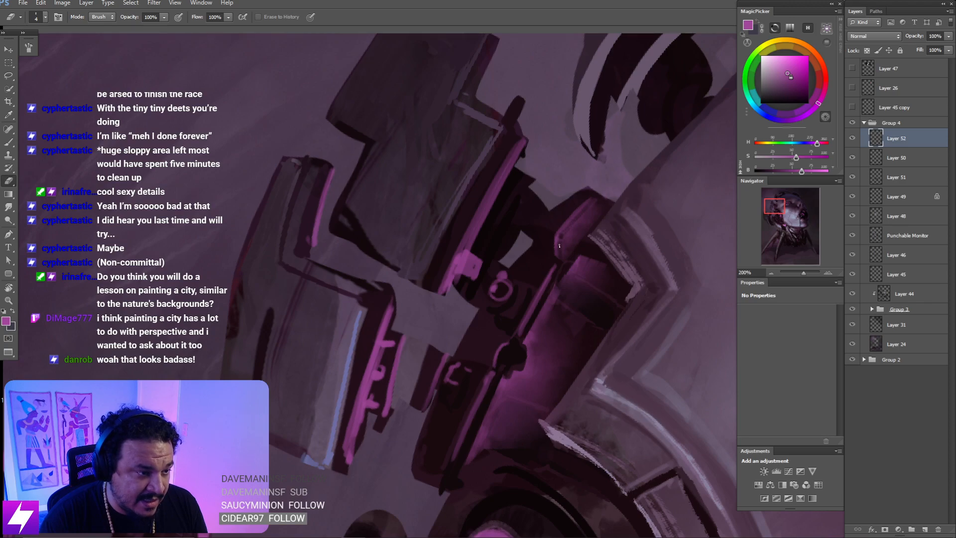
key("Escape")
- Rotate the view and clean up the purple edges where the block meets the skull panel with a fine eraser
key("ctrl+minus")
key("ctrl+minus")
key("ctrl+minus")
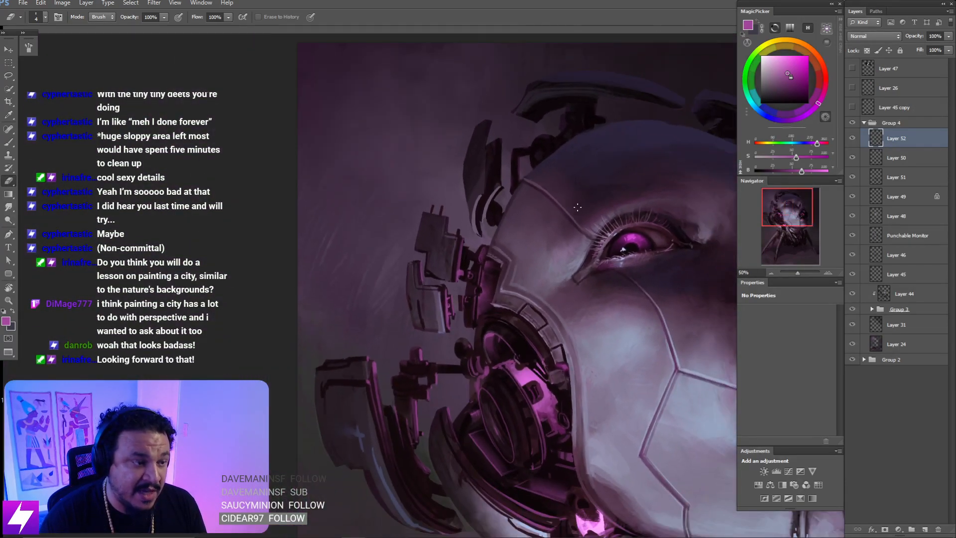
key("ctrl+minus")
left_click_drag(525, 256, 570, 247)
key("ctrl+plus")
key("ctrl+plus")
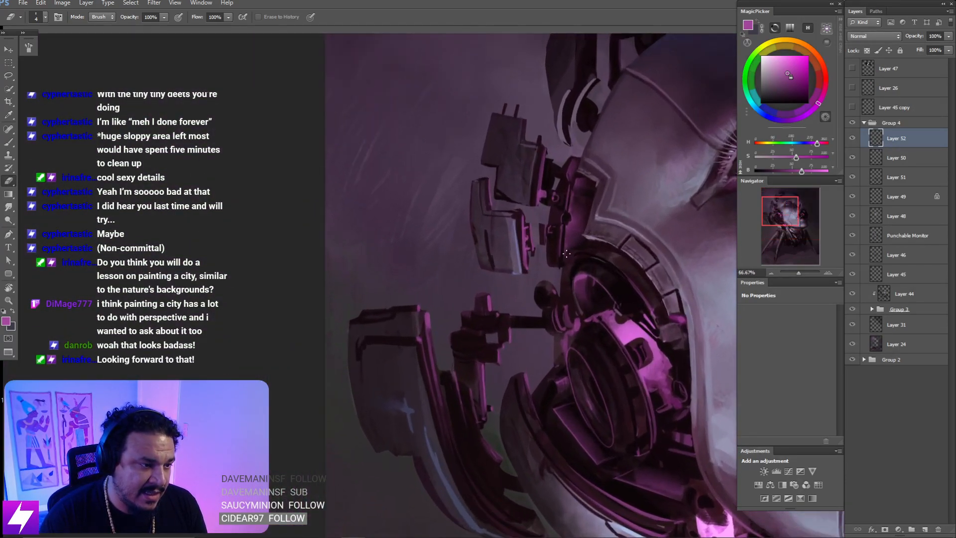
key("r")
left_click_drag(590, 303, 566, 198)
key("ctrl+plus")
left_click_drag(501, 158, 560, 228)
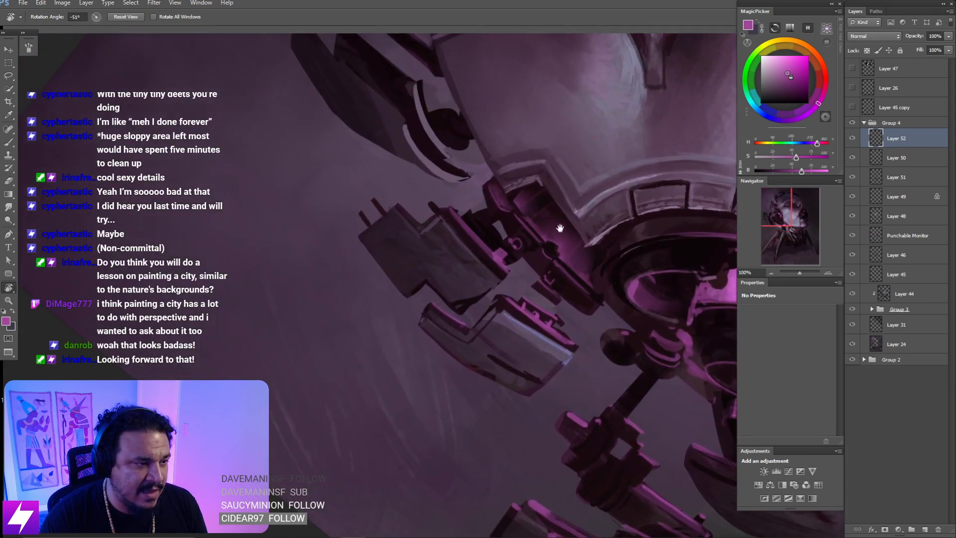
left_click_drag(565, 192, 577, 231)
key("e")
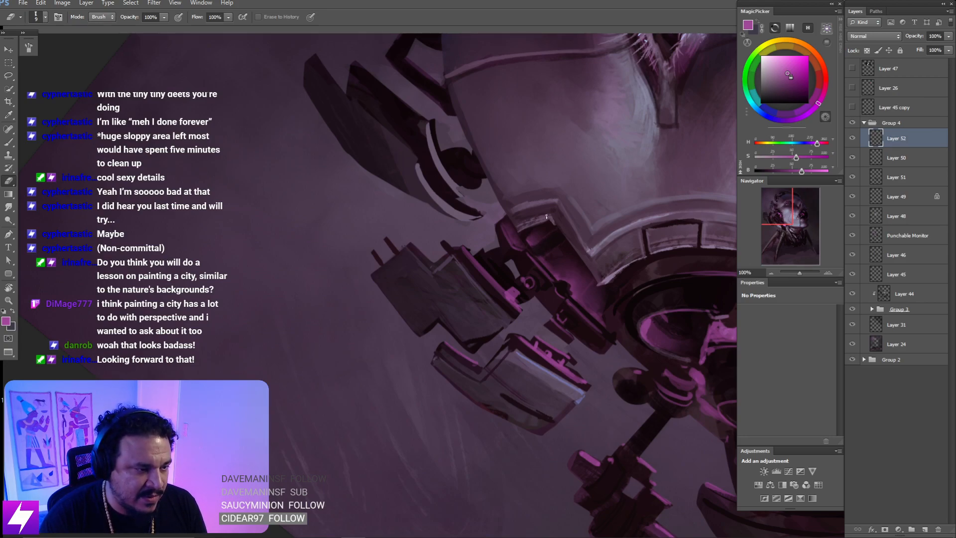
key("Escape")
- Flip the canvas horizontally and review the whole portrait and the head
key("ctrl+minus")
key("ctrl+minus")
key("ctrl+minus")
key("ctrl+minus")
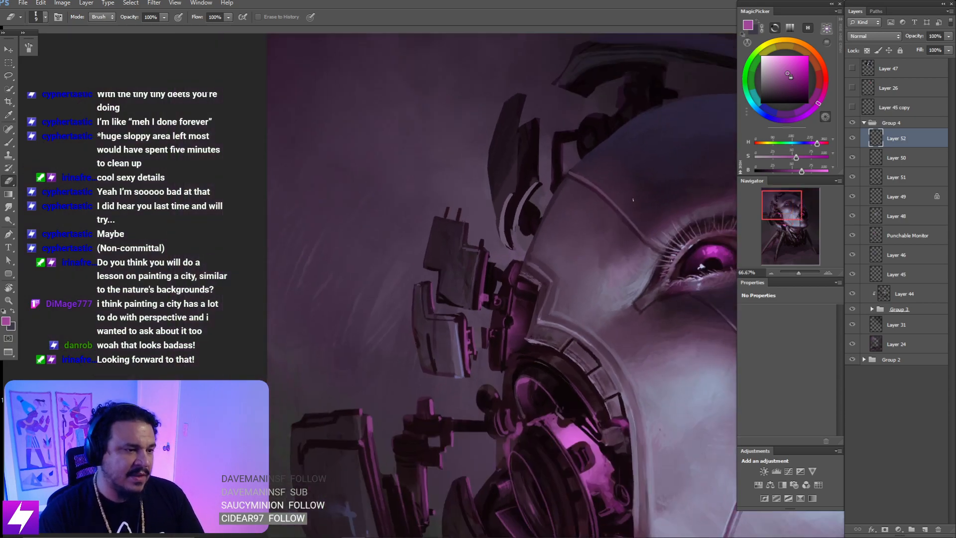
key("ctrl+minus")
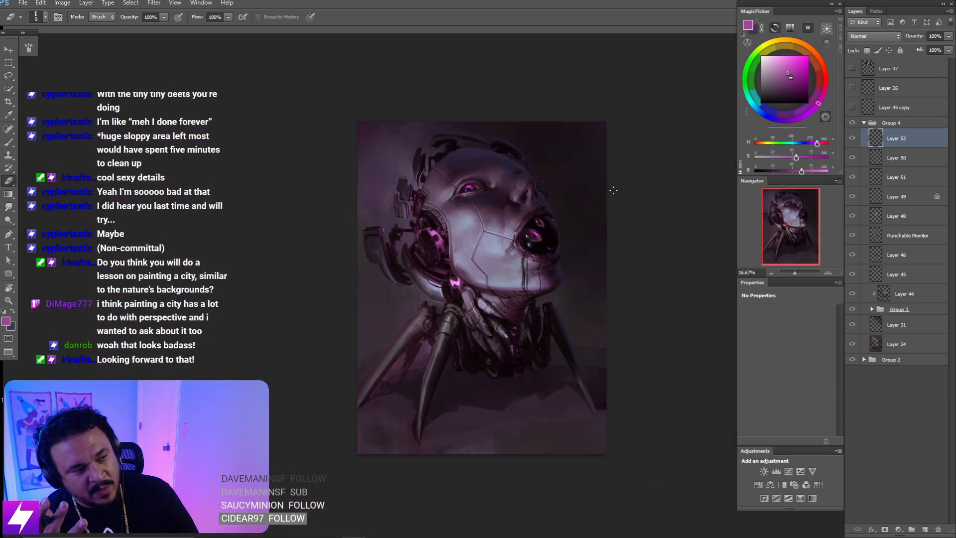
key("ctrl+shift+h")
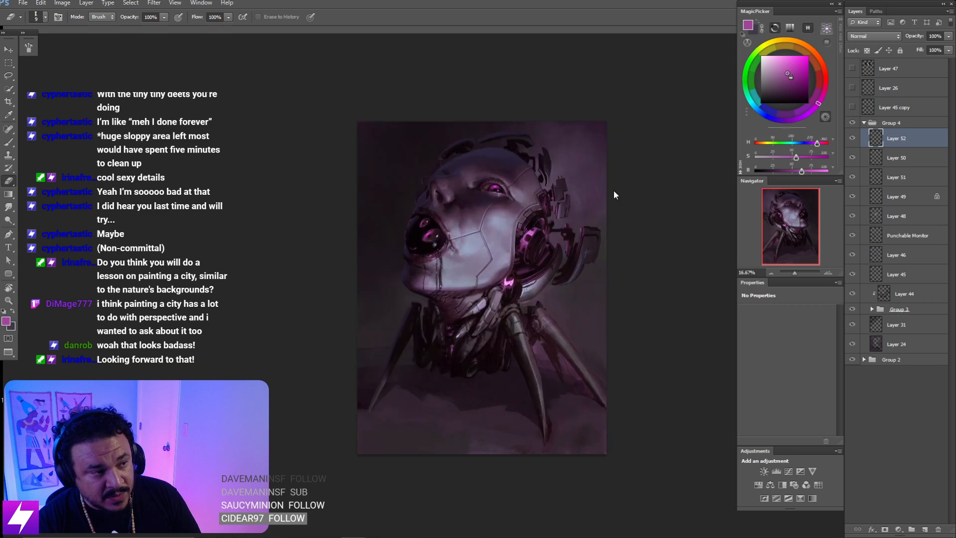
key("ctrl+plus")
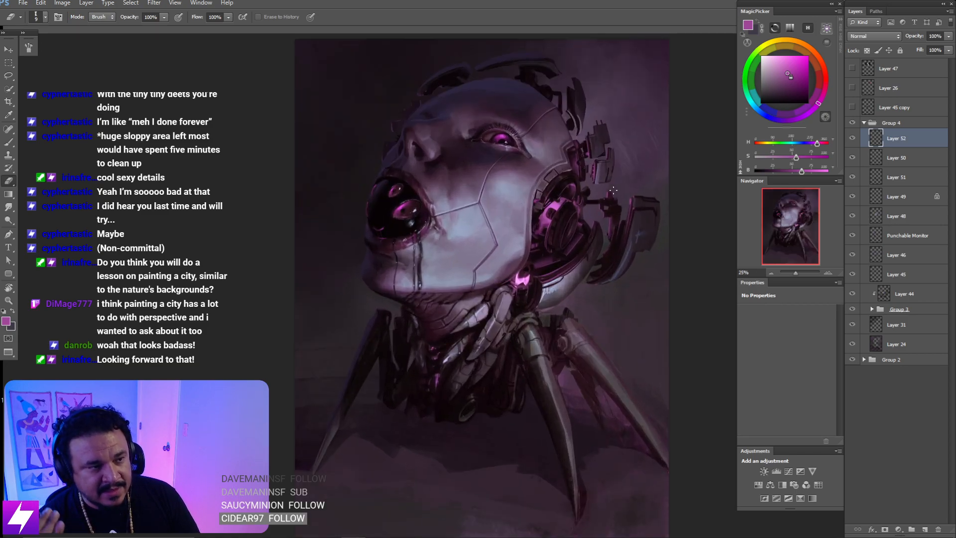
key("ctrl+plus")
left_click_drag(511, 228, 502, 297)
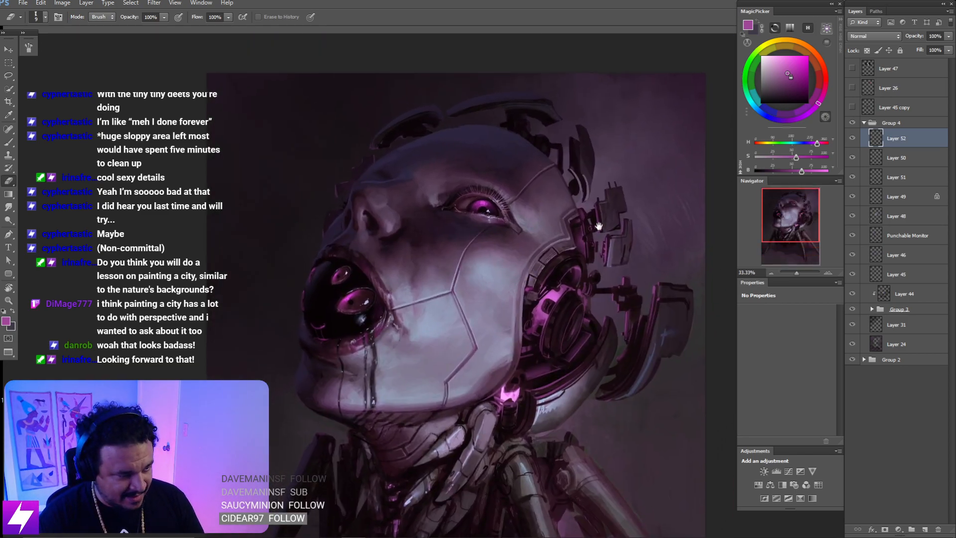
- Paint a purple glow on the round joint beneath the curved rear plate with a size 25 brush and soften it with the eraser
key("r")
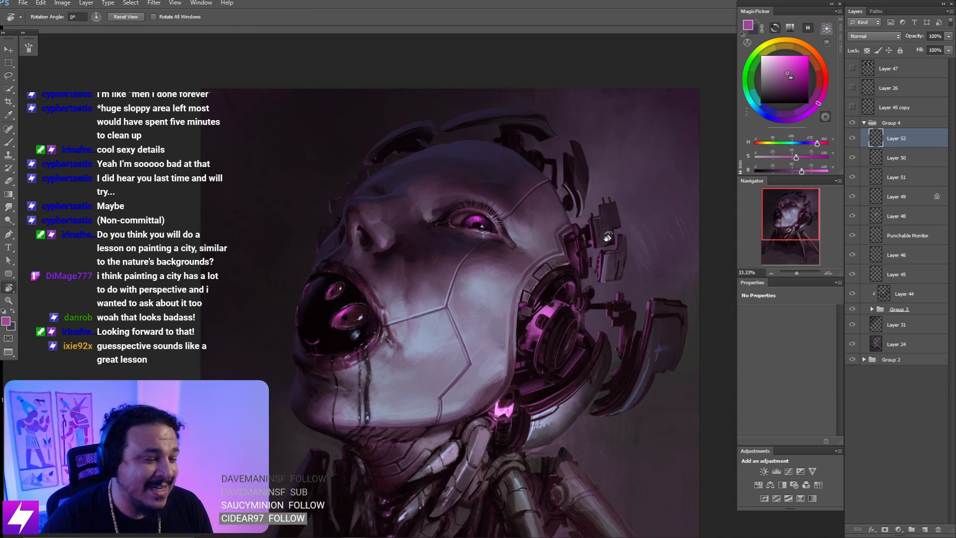
left_click_drag(598, 208, 595, 242)
left_click_drag(590, 369, 520, 289)
key("ctrl+plus")
left_click_drag(443, 246, 518, 292)
key("ctrl+plus")
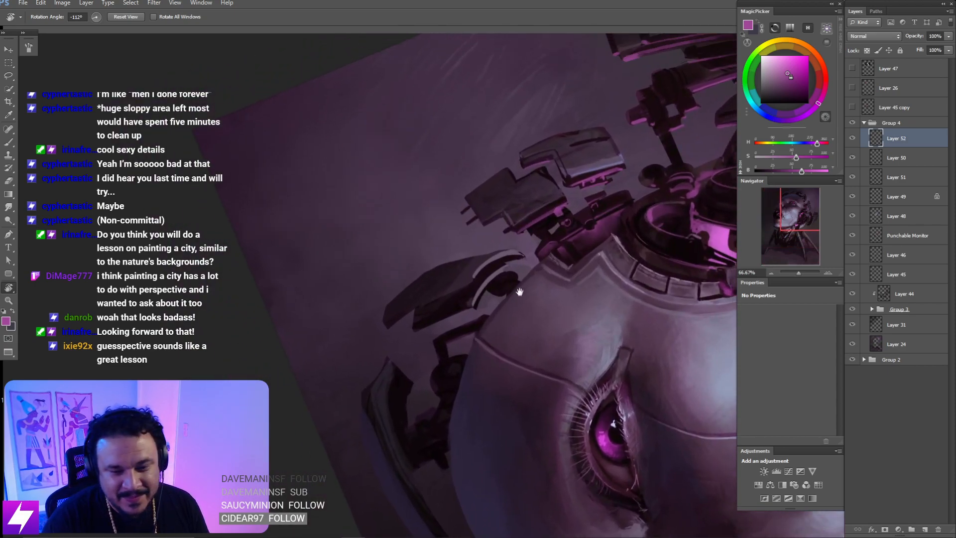
mouse_move(561, 269)
left_mouse_down()
mouse_move(512, 283)
mouse_move(527, 273)
mouse_move(507, 269)
mouse_move(542, 265)
mouse_move(484, 255)
mouse_move(480, 274)
mouse_move(541, 275)
left_mouse_up()
key("b")
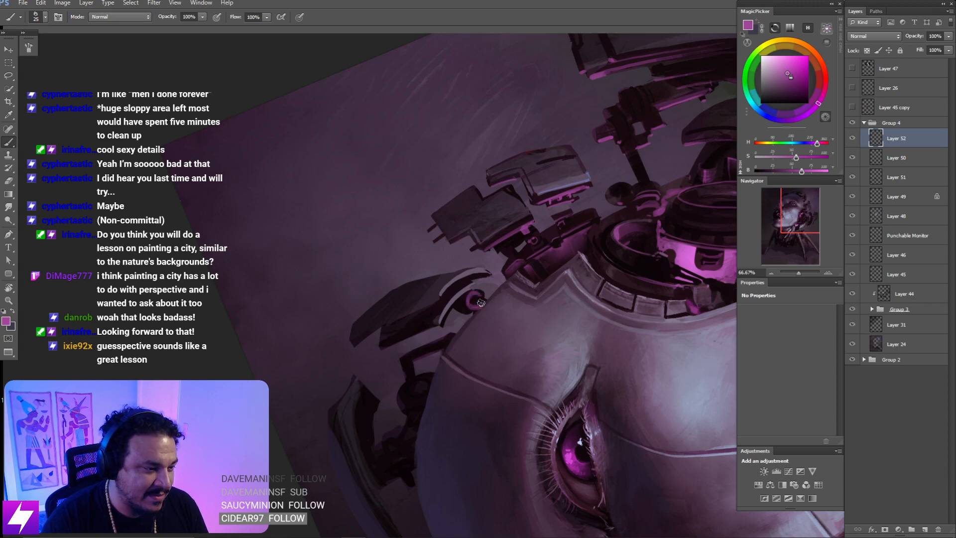
key("e")
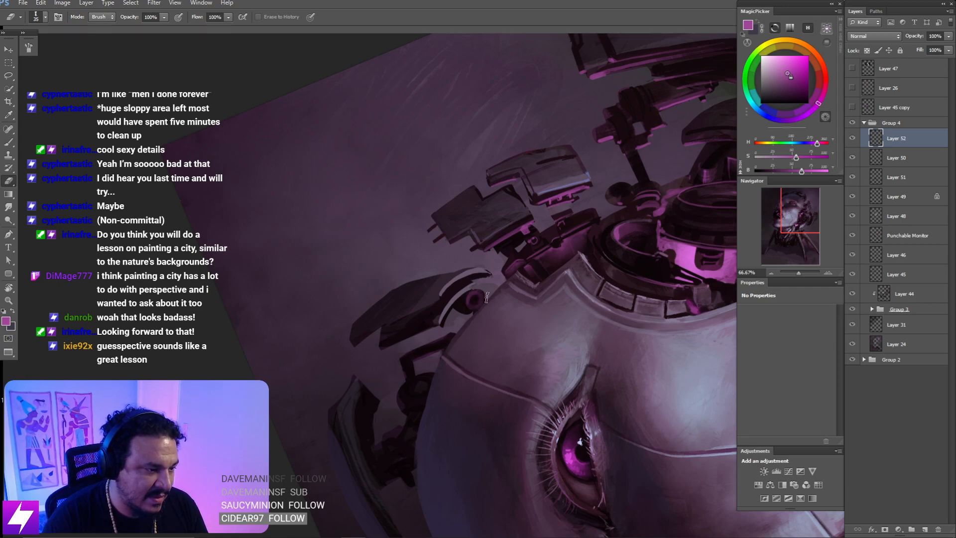
key("ctrl+minus")
key("ctrl+minus")
key("Escape")
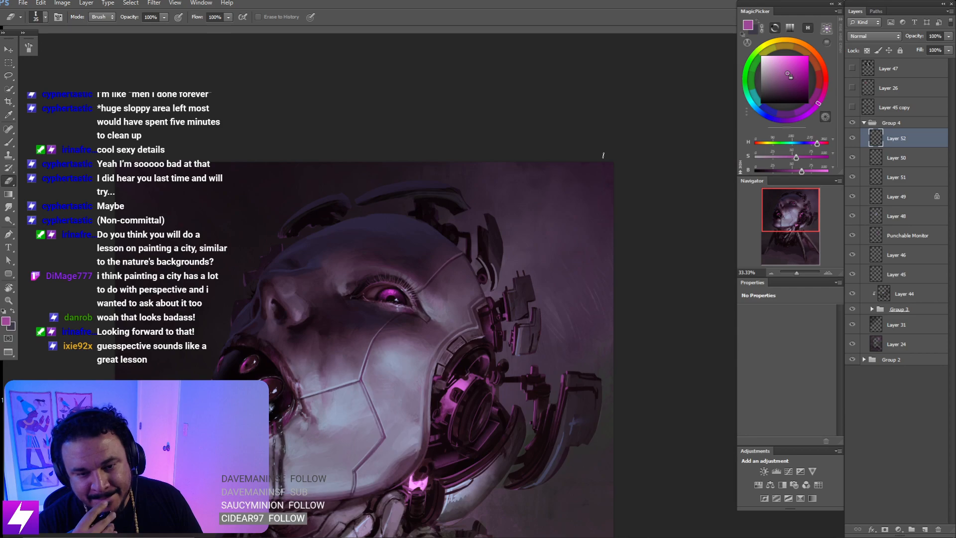
- Flip the canvas horizontally again and inspect the upper head and its rear plates in mirrored view
key("ctrl+minus")
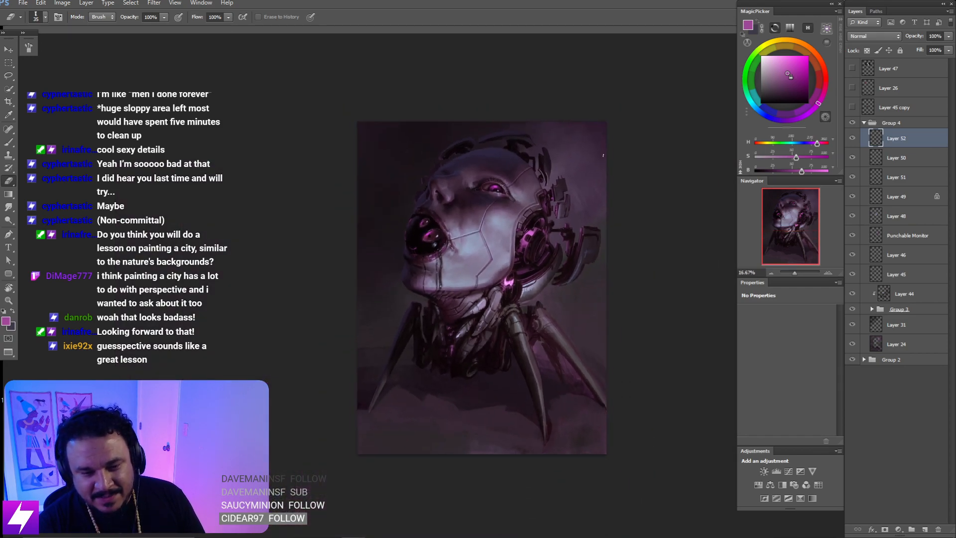
mouse_move(440, 237)
left_mouse_down()
mouse_move(450, 283)
mouse_move(462, 243)
left_mouse_up()
key("ctrl+shift+h")
mouse_move(484, 210)
left_mouse_down()
mouse_move(457, 229)
mouse_move(470, 218)
left_mouse_up()
key("ctrl+plus")
left_click_drag(459, 218, 448, 241)
left_click_drag(443, 164, 443, 252)
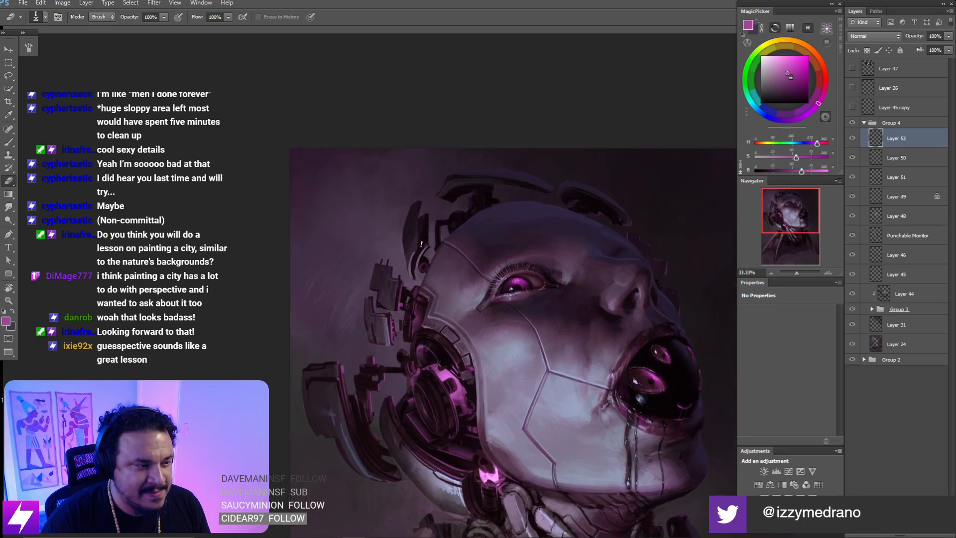
- Try a purple rim stroke along the small curved plate beside the upper rear joint with a size 20 brush
key("ctrl+plus")
left_click_drag(376, 233, 432, 247)
key("ctrl+plus")
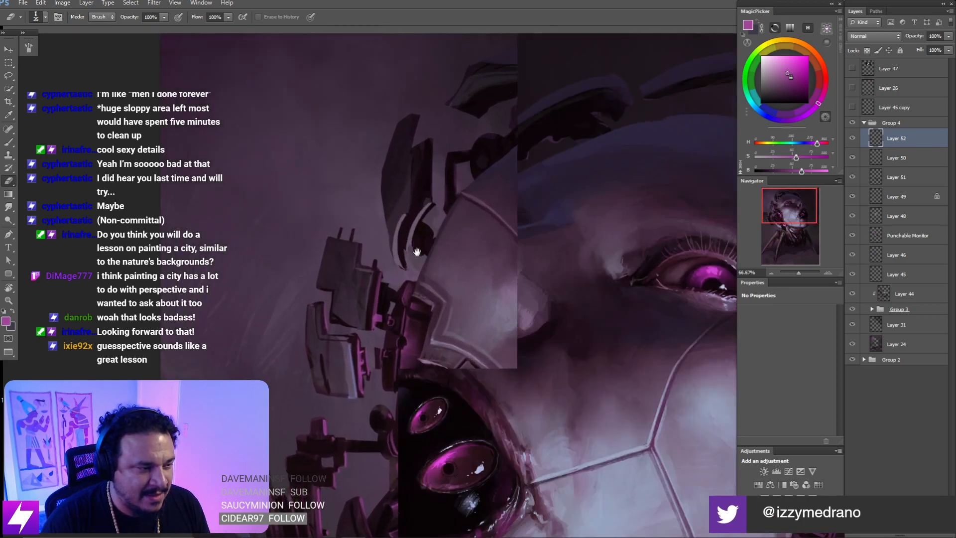
key("b")
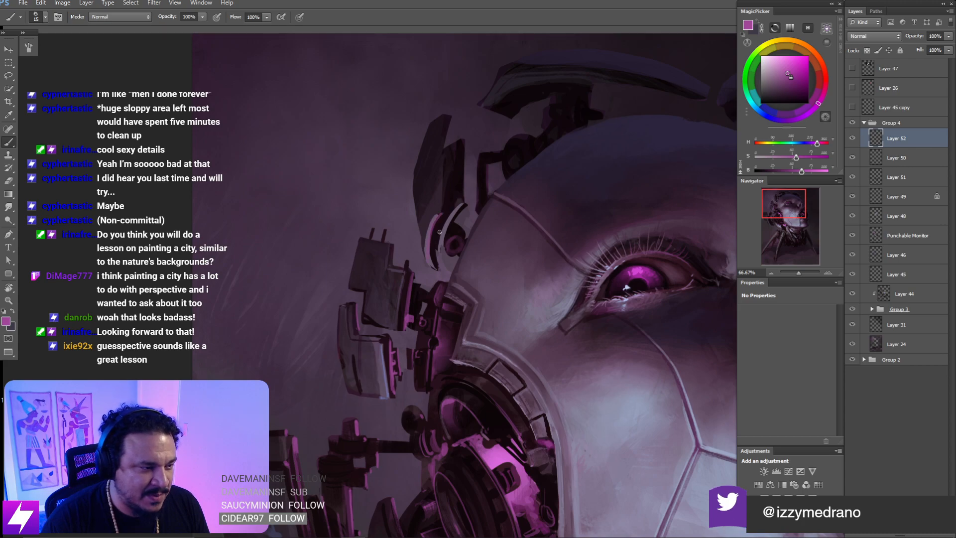
left_click_drag(433, 228, 441, 260)
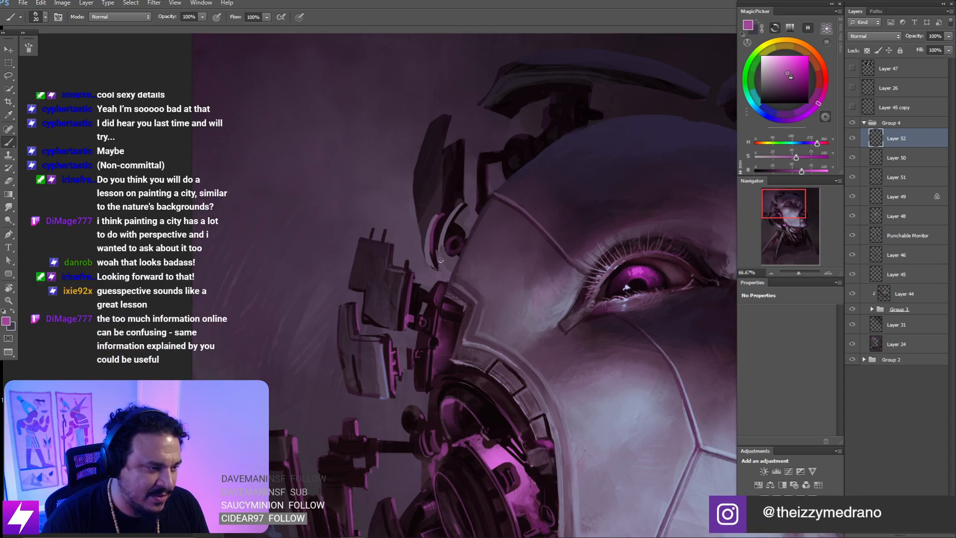
key("ctrl+z")
key("ctrl+z")
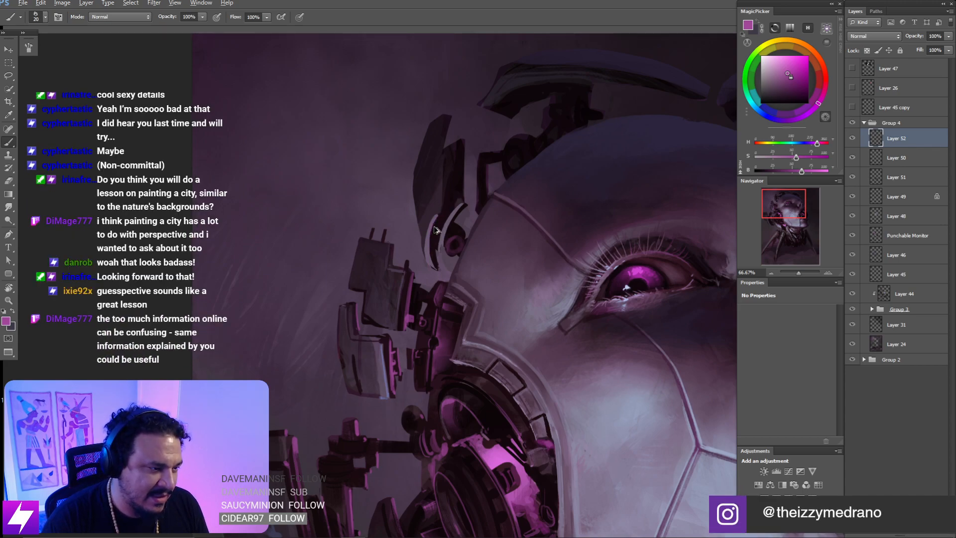
- Inspect the upper rear plates, flip the canvas horizontally and review the whole portrait
scroll(438, 256, "up", 3)
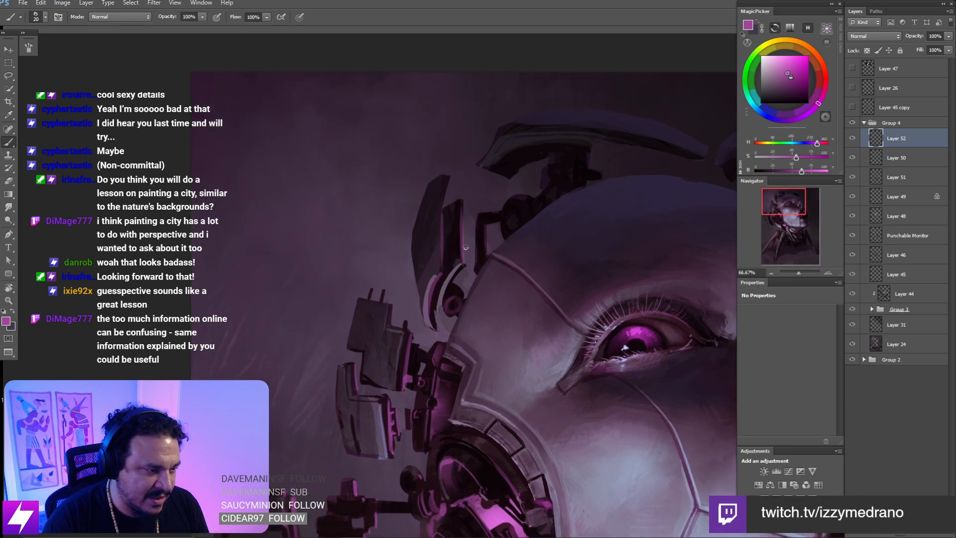
key("e")
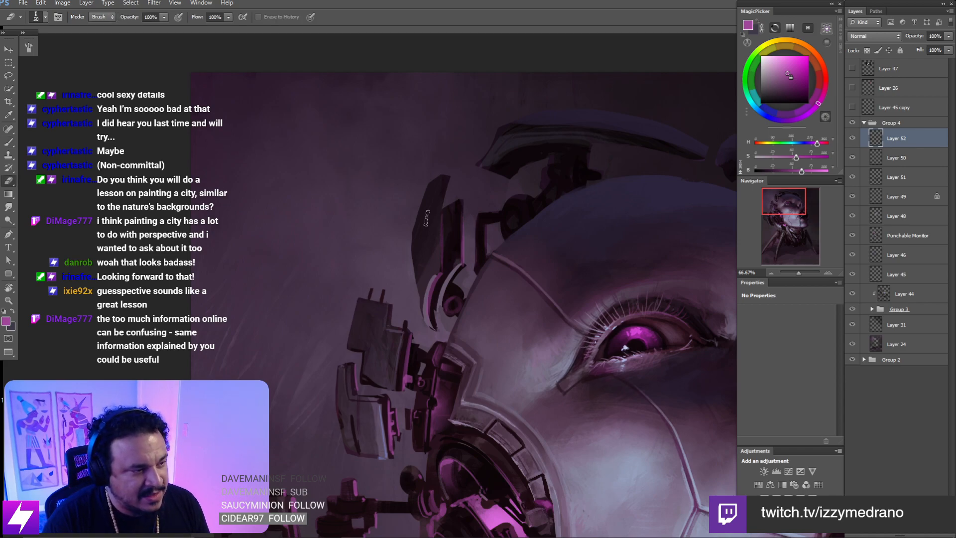
key("ctrl+minus")
key("ctrl+minus")
key("ctrl+minus")
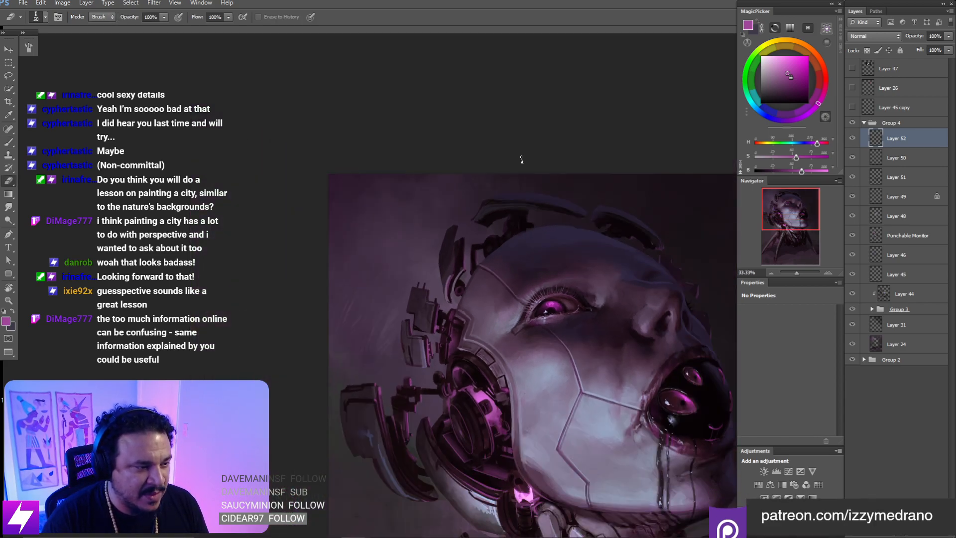
key("ctrl+minus")
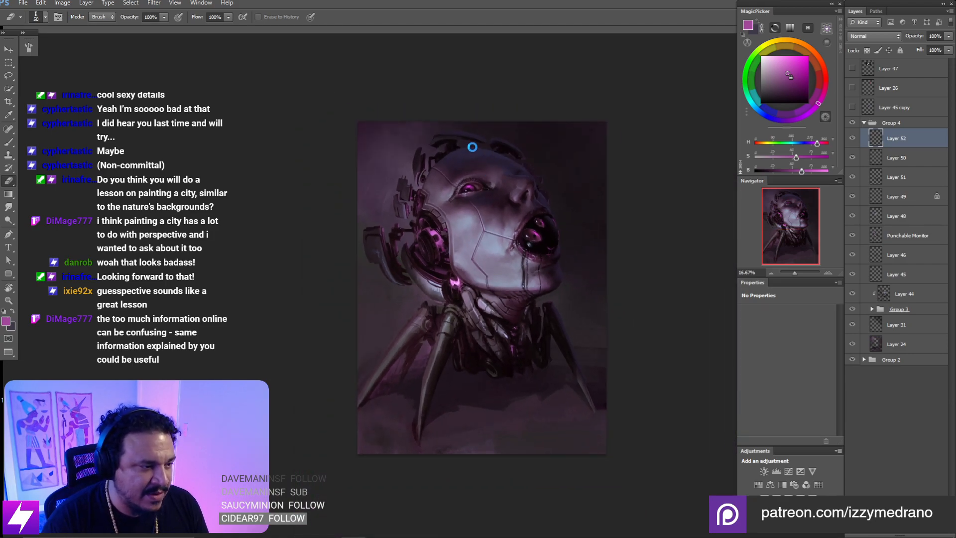
key("ctrl+shift+h")
left_click_drag(504, 185, 474, 227)
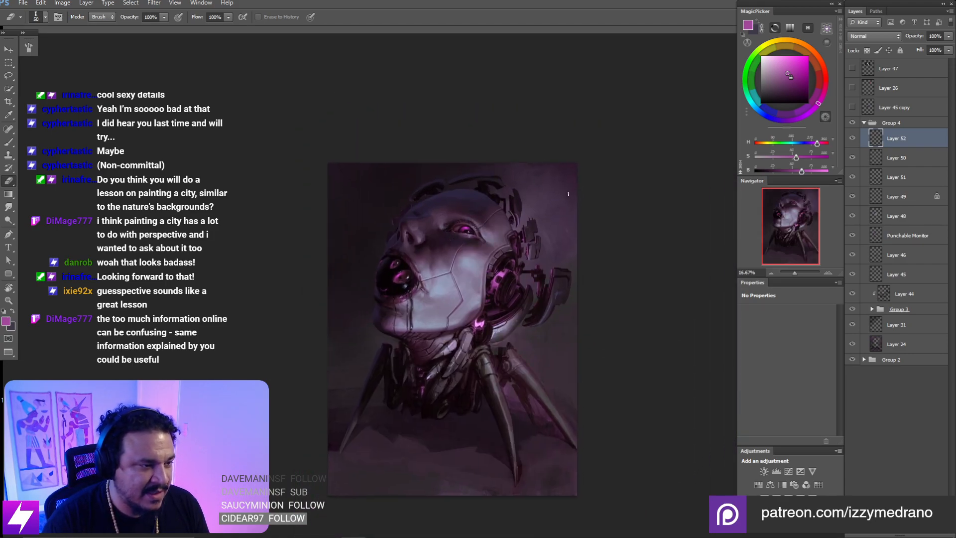
- Rotate the view and paint purple accents around the rear leg joint behind the neck, enlarging the brush from size 15 to 25
key("ctrl+plus")
left_click_drag(538, 218, 540, 160)
key("r")
left_click_drag(586, 204, 468, 159)
key("ctrl+plus")
mouse_move(518, 191)
left_mouse_down()
mouse_move(540, 197)
mouse_move(508, 184)
mouse_move(520, 147)
left_mouse_up()
key("b")
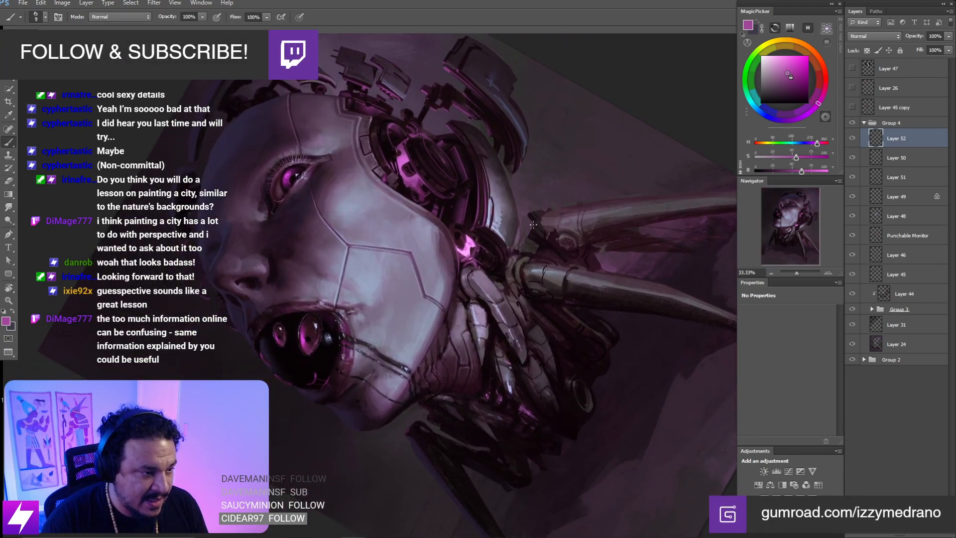
left_click_drag(554, 233, 548, 248)
key("bracketright")
key("bracketright")
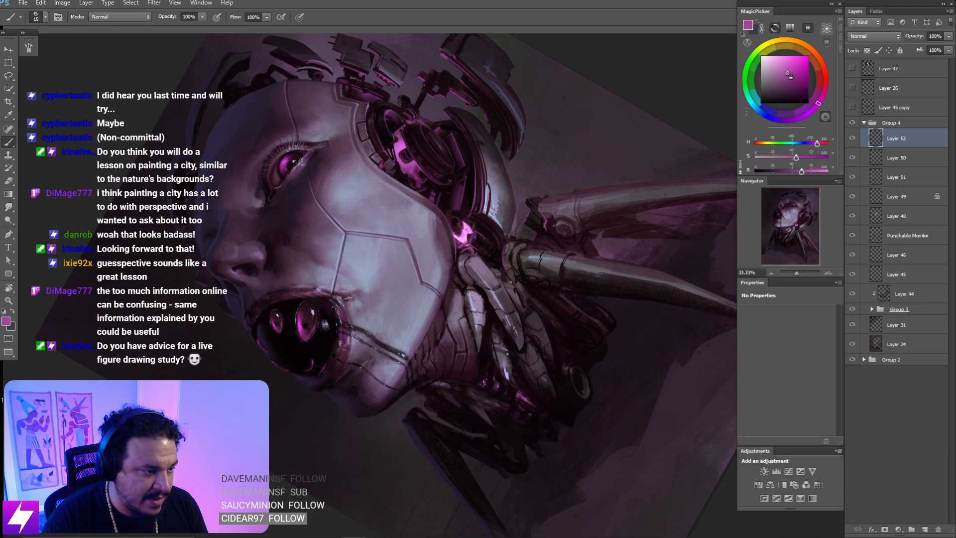
key("Escape")
mouse_move(510, 268)
left_mouse_down()
mouse_move(521, 250)
mouse_move(508, 249)
left_mouse_up()
key("r")
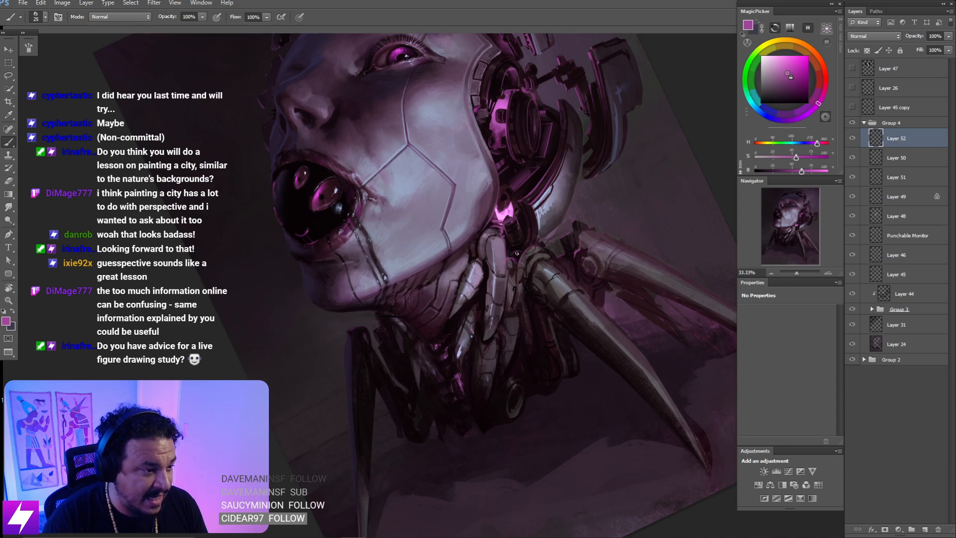
- Review the full portrait and flip the canvas horizontally
key("s")
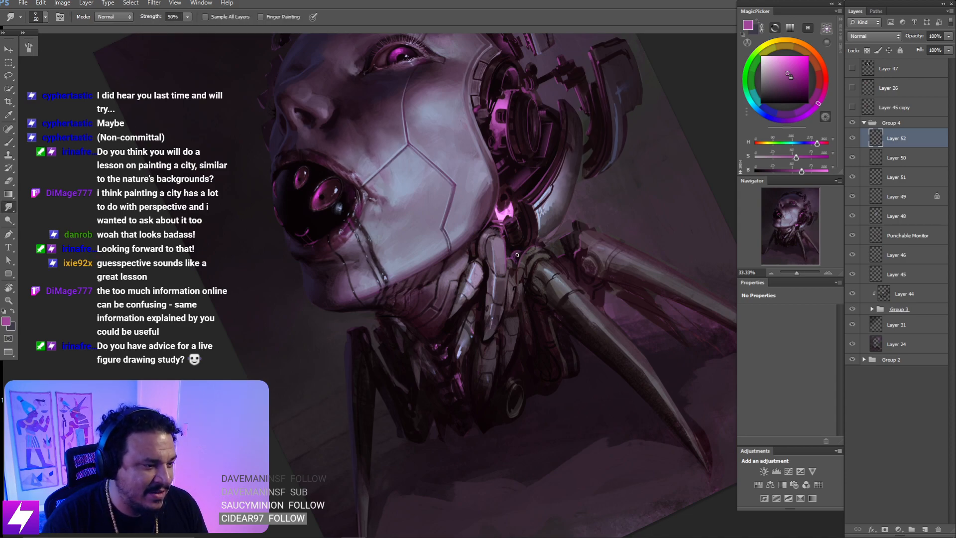
key("ctrl+minus")
key("ctrl+minus")
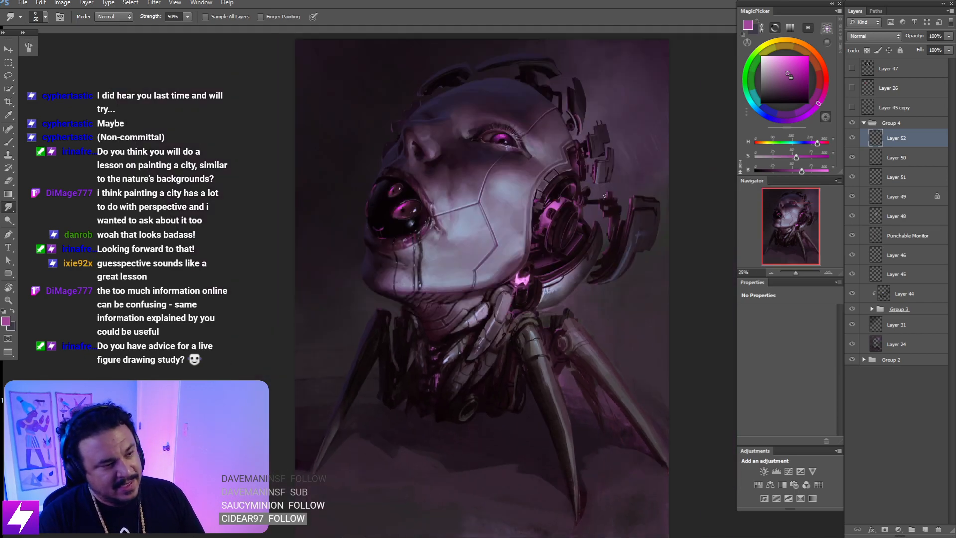
key("ctrl+shift+h")
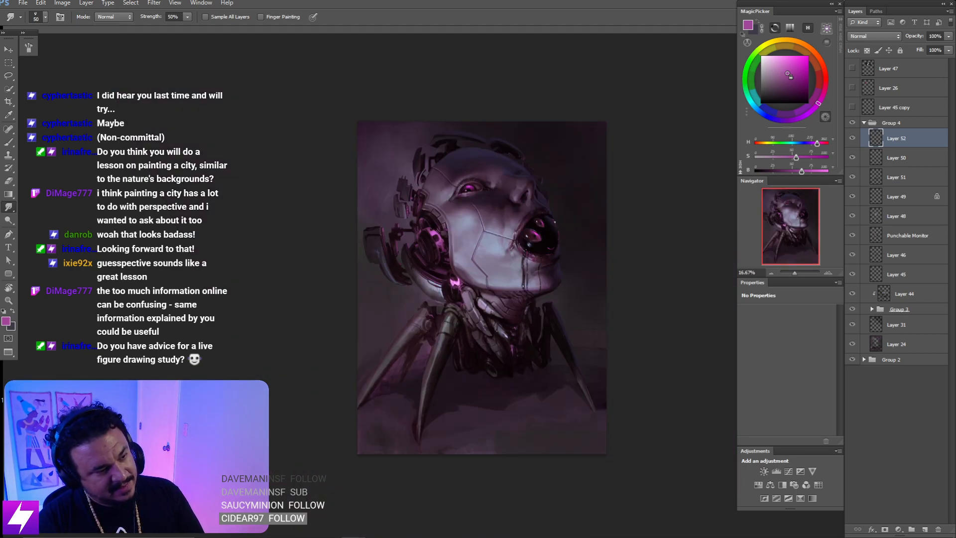
- Lasso the area around the curved casing beside the glowing jaw joint, brush purple into it at size 30 and deselect
key("ctrl+plus")
key("ctrl+plus")
left_click_drag(471, 279, 559, 262)
key("r")
key("ctrl+plus")
key("ctrl+plus")
key("ctrl+plus")
key("b")
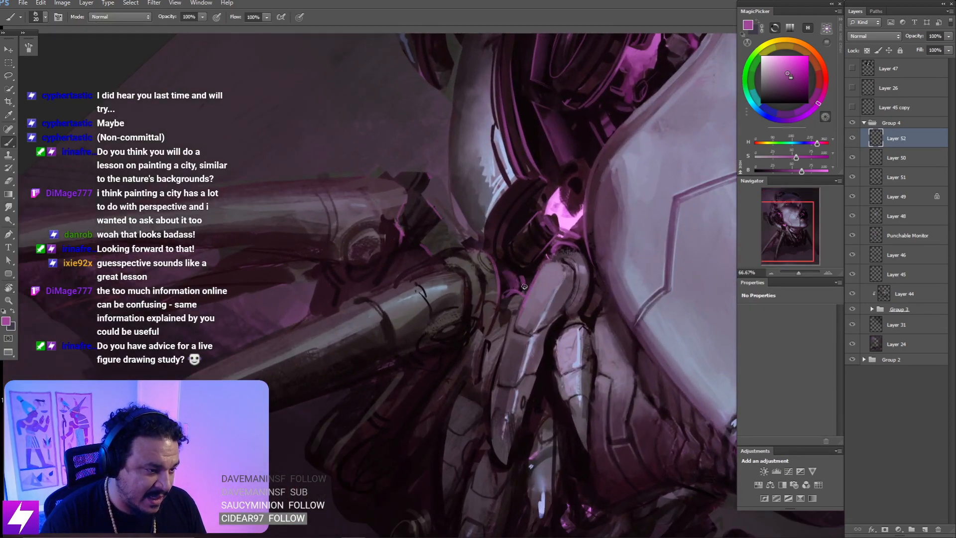
left_click_drag(530, 251, 521, 258)
key("r")
mouse_move(543, 210)
left_mouse_down()
mouse_move(506, 189)
mouse_move(571, 209)
left_mouse_up()
key("l")
mouse_move(538, 297)
left_mouse_down()
mouse_move(498, 316)
mouse_move(491, 187)
left_mouse_up()
key("b")
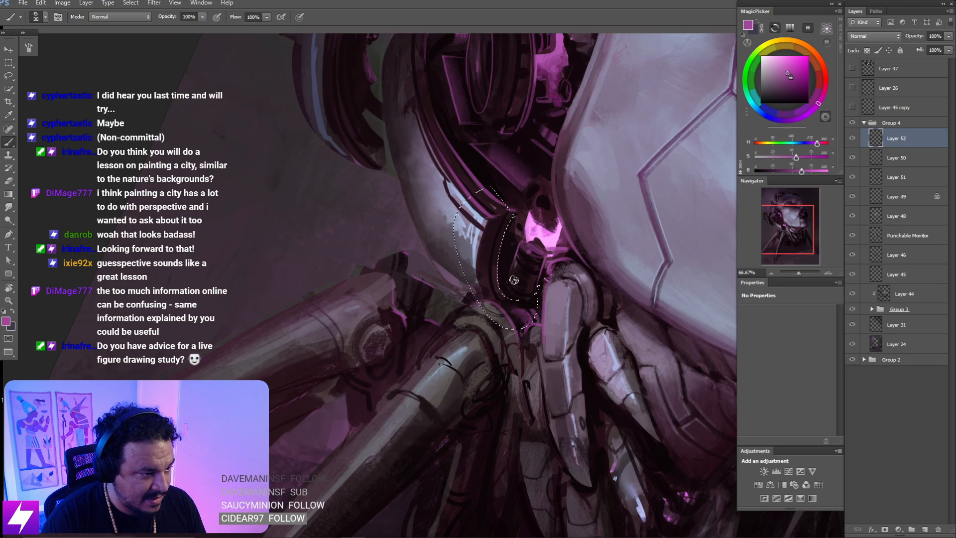
key("l")
key("ctrl+d")
key("b")
- Straighten the view and review the head, jaw joint and neck
key("ctrl+minus")
key("ctrl+minus")
key("ctrl+minus")
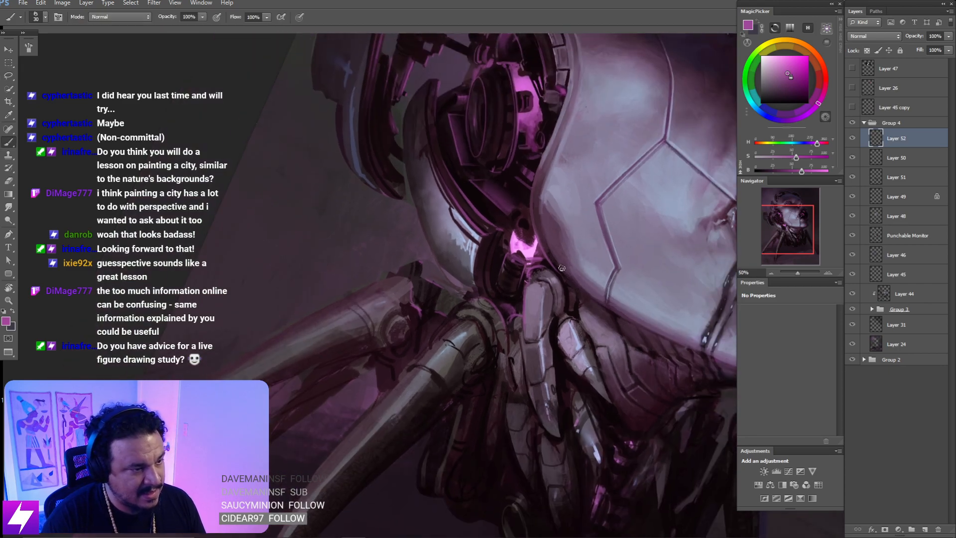
key("Escape")
mouse_move(523, 281)
left_mouse_down()
mouse_move(538, 284)
mouse_move(550, 263)
left_mouse_up()
key("ctrl+plus")
key("ctrl+plus")
key("ctrl+minus")
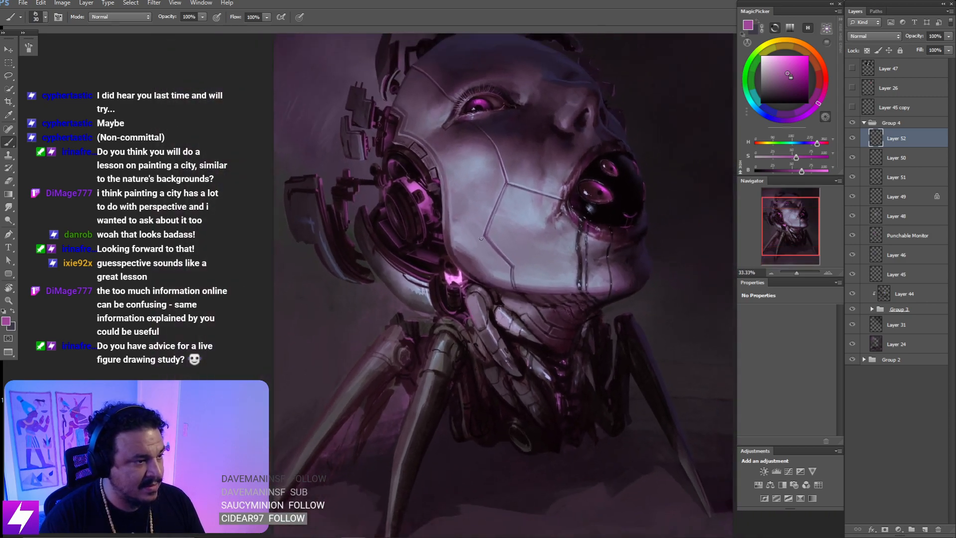
- Sample bright pink from the glowing jaw joint and paint glow highlights on the round ear mechanism with a size 10 to 15 brush
left_click_drag(439, 264, 416, 264)
key("ctrl+plus")
left_click(403, 275, "alt")
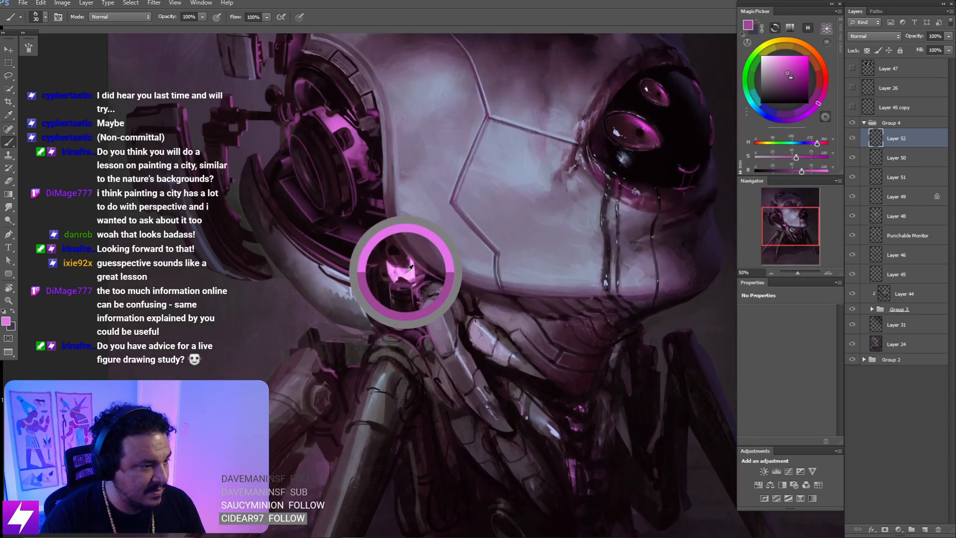
left_click_drag(372, 202, 449, 270)
key("bracketleft")
key("bracketleft")
key("bracketleft")
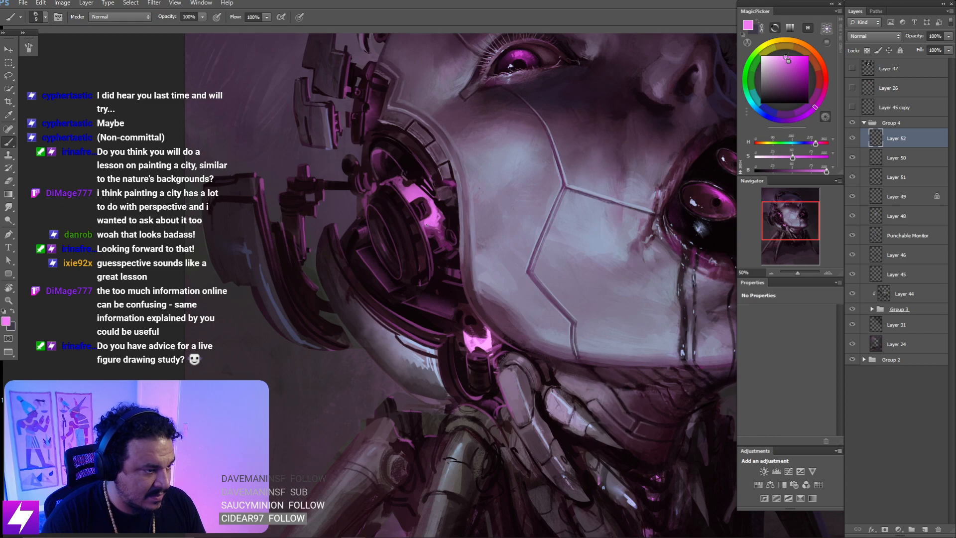
left_click_drag(451, 253, 473, 297)
key("bracketright")
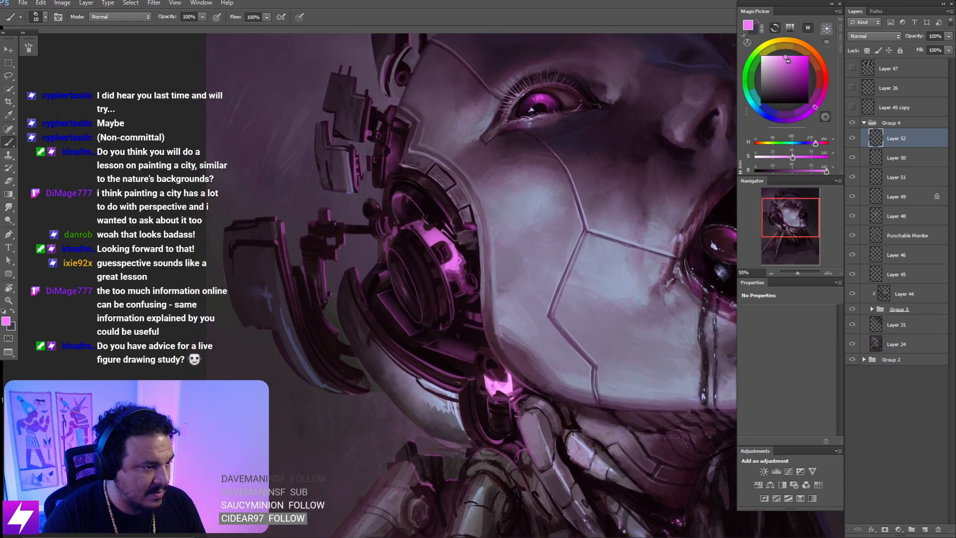
left_click_drag(433, 240, 428, 235)
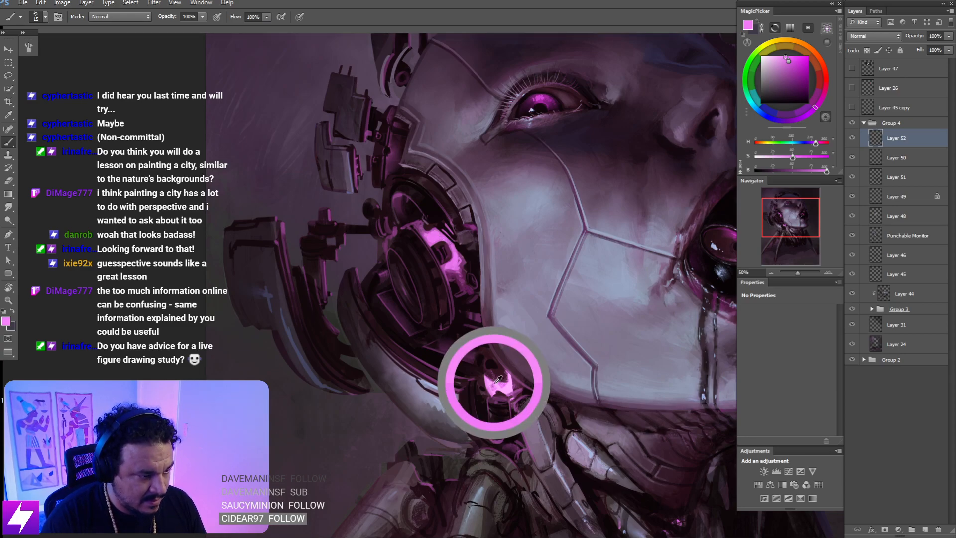
left_click_drag(454, 252, 460, 270)
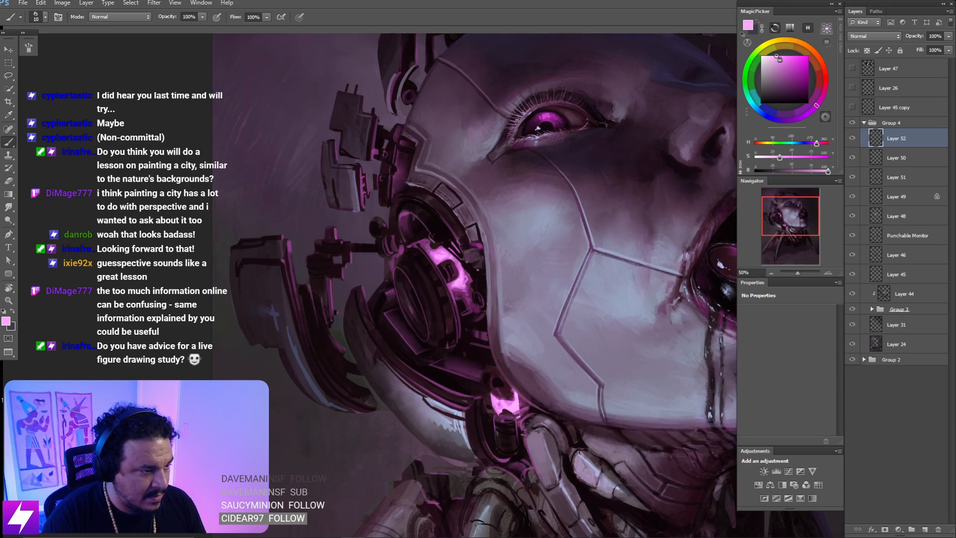
- Examine the portrait at thumbnail size, flip the canvas horizontally and review the mirrored head
key("ctrl+minus")
key("ctrl+minus")
key("ctrl+minus")
key("ctrl+minus")
key("ctrl+minus")
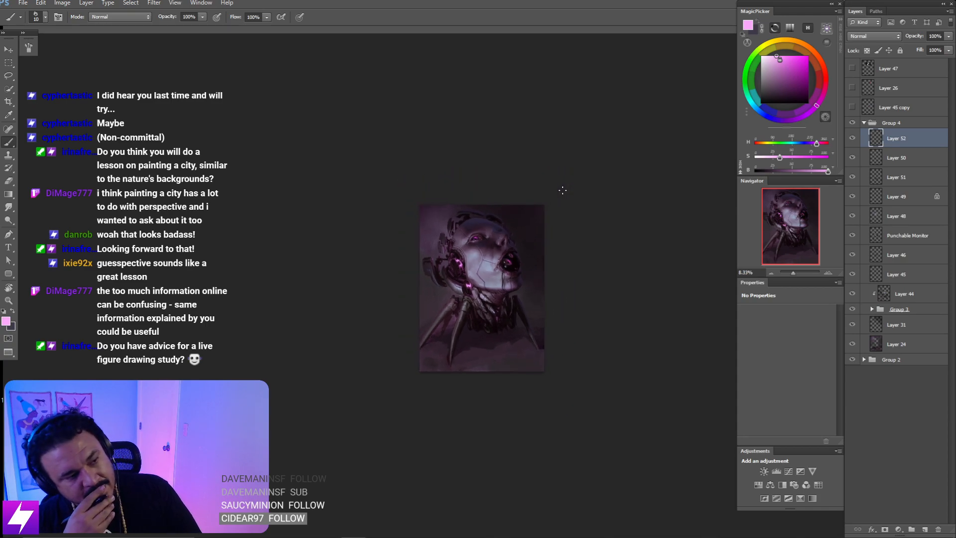
key("ctrl+shift+h")
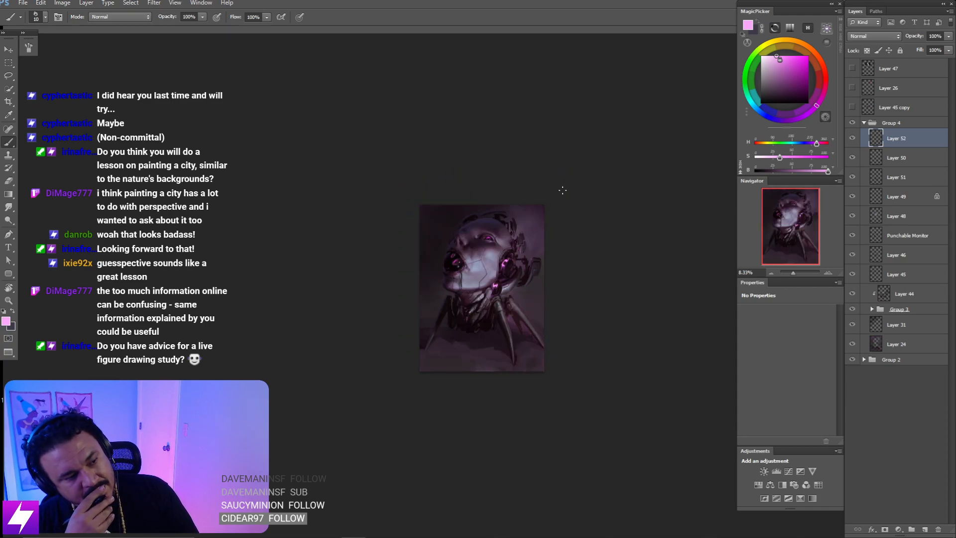
key("ctrl+plus")
key("ctrl+plus")
key("ctrl+plus")
key("ctrl+plus")
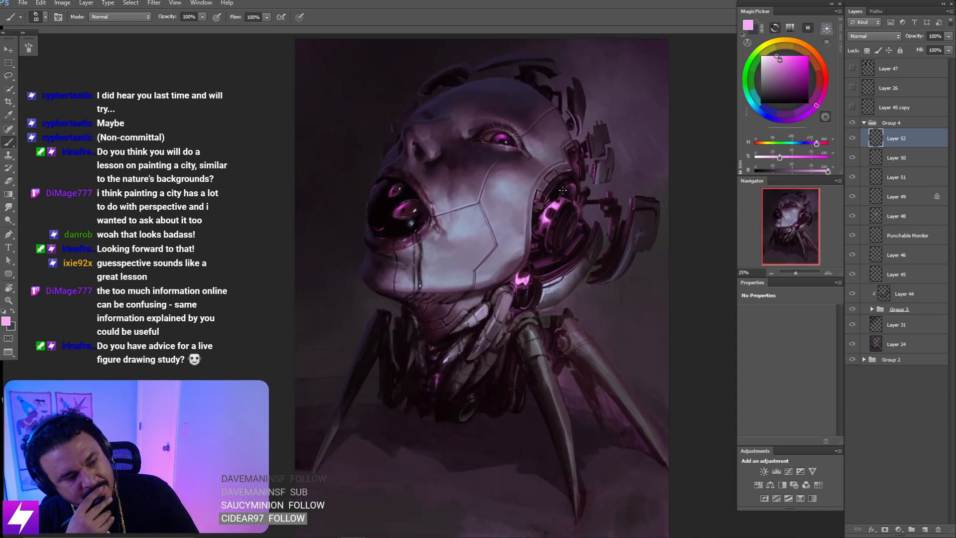
left_click_drag(457, 284, 465, 341)
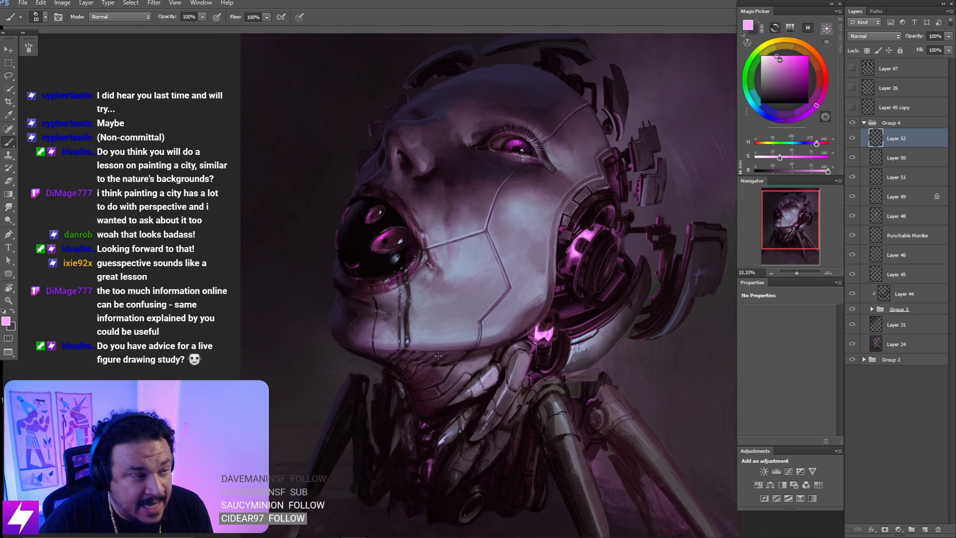
- Sample dark purple from the ear mechanism and paint it around the glowing jaw joint with a size 30 brush
key("ctrl+plus")
left_click_drag(661, 361, 531, 363)
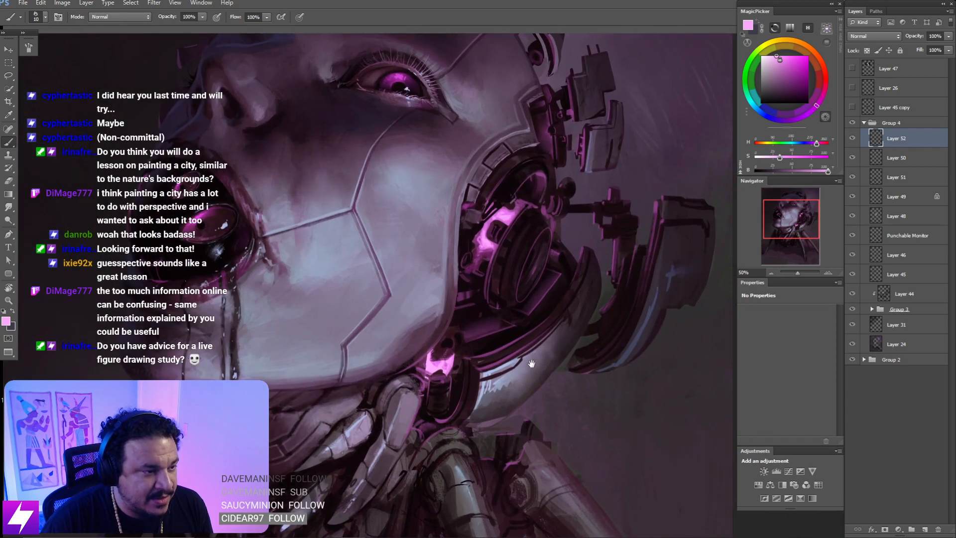
left_click_drag(520, 215, 527, 179)
left_click(493, 218, "alt")
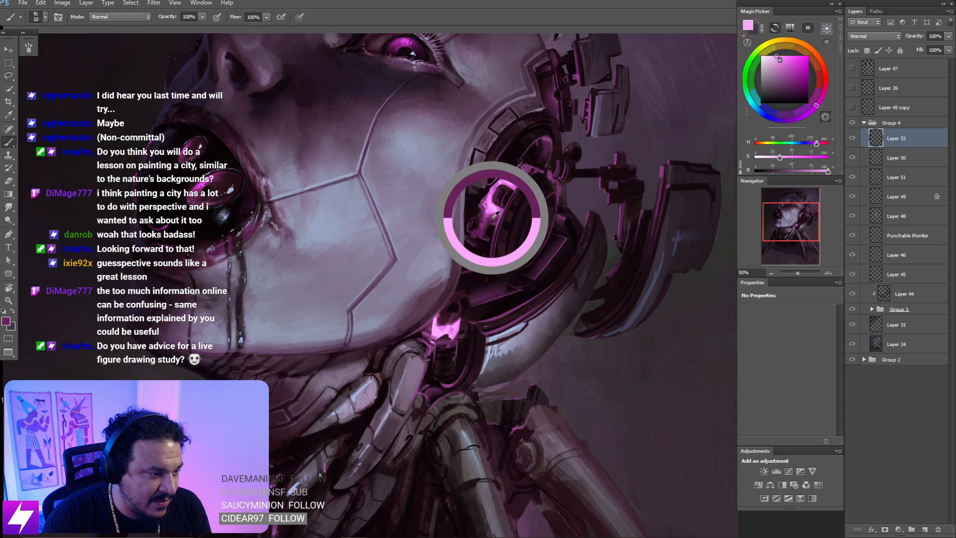
left_click_drag(434, 357, 451, 327)
key("bracketright")
key("bracketright")
key("bracketright")
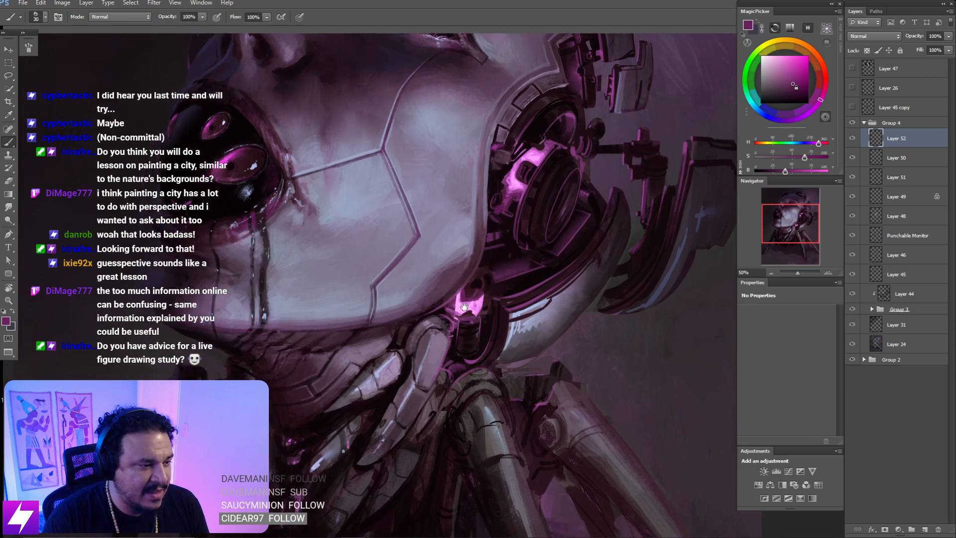
left_click_drag(471, 312, 485, 302)
key("bracketright")
key("bracketleft")
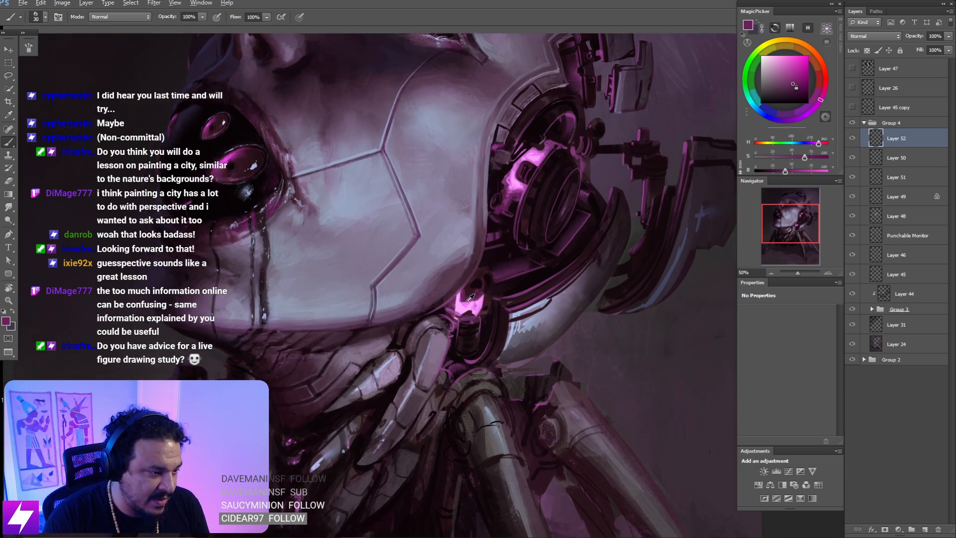
- Sample pink from the glowing jaw joint, refine its glow with a size 20 brush and check the result
left_click(465, 299, "alt")
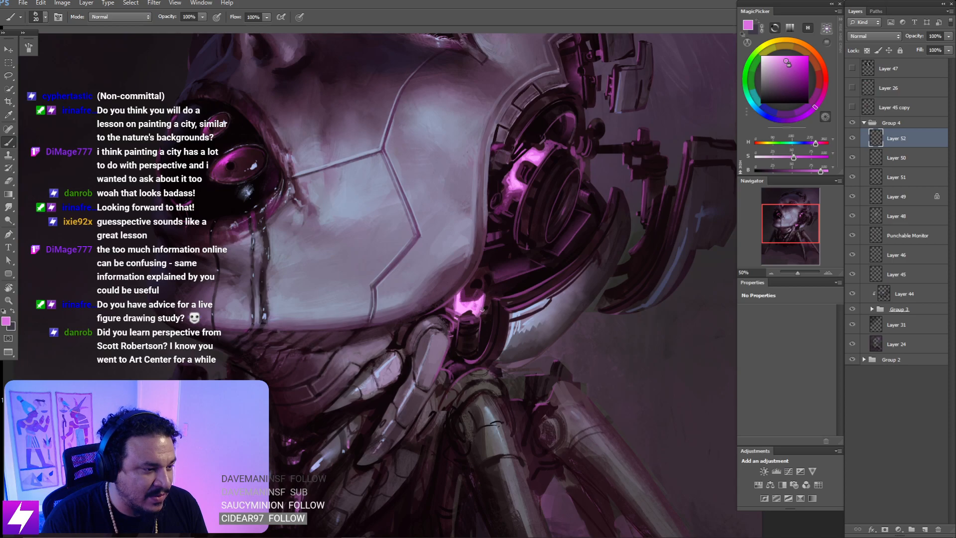
scroll(482, 309, "down", 1)
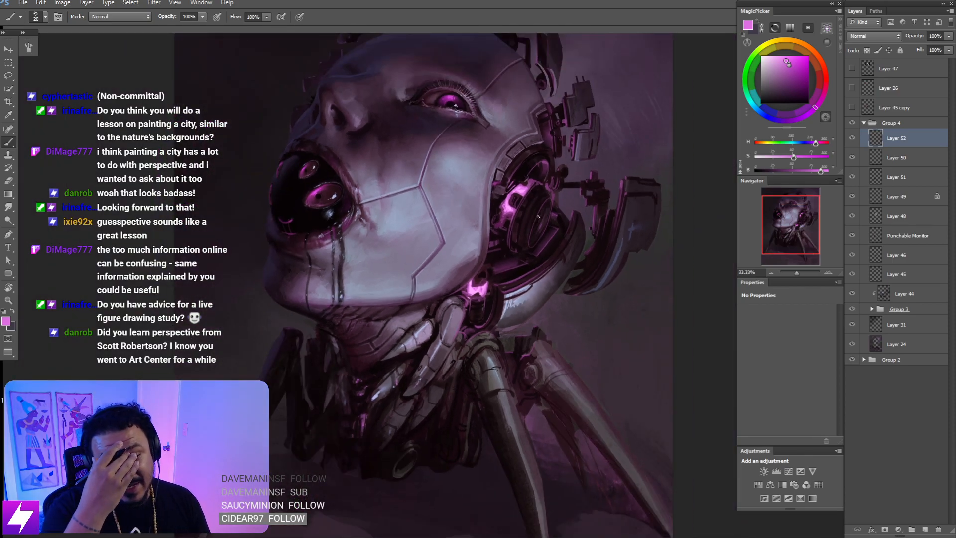
scroll(539, 217, "up", 1)
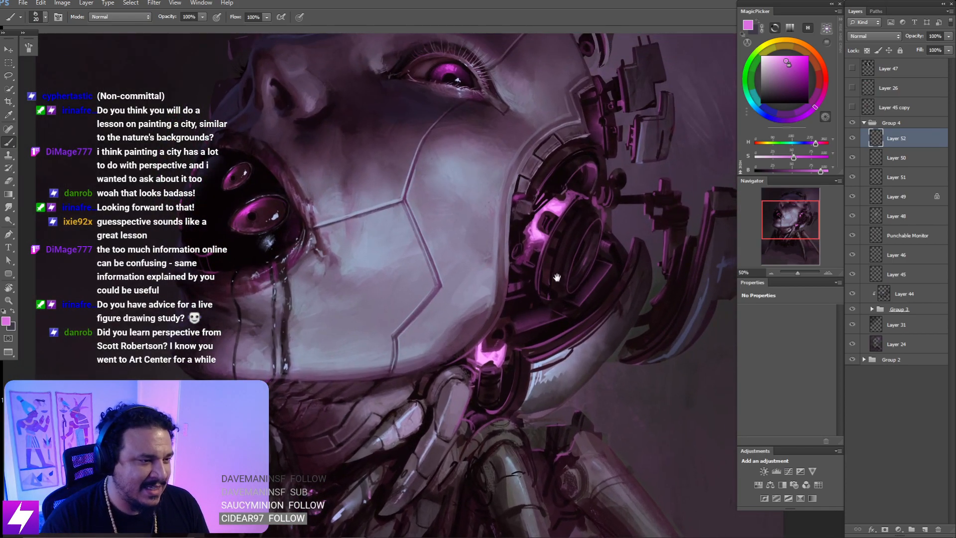
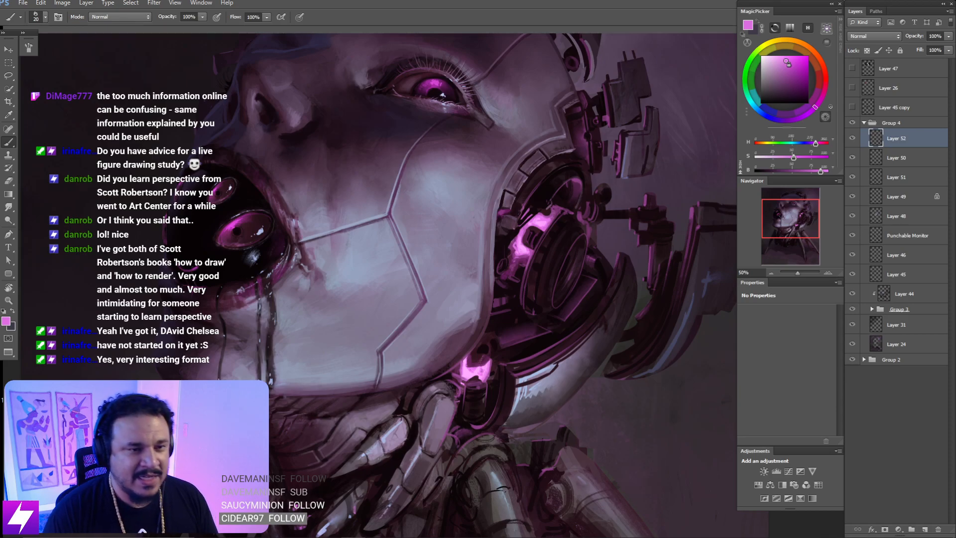
- Compare the portrait with Layer 52 hidden and shown, first at thumbnail size and again closer up
key("ctrl+minus")
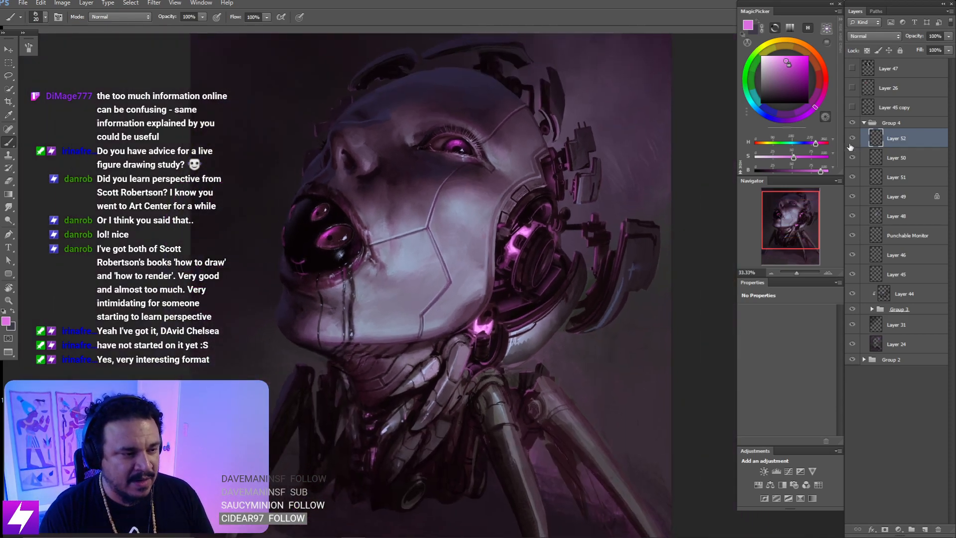
key("ctrl+minus")
key("ctrl+minus")
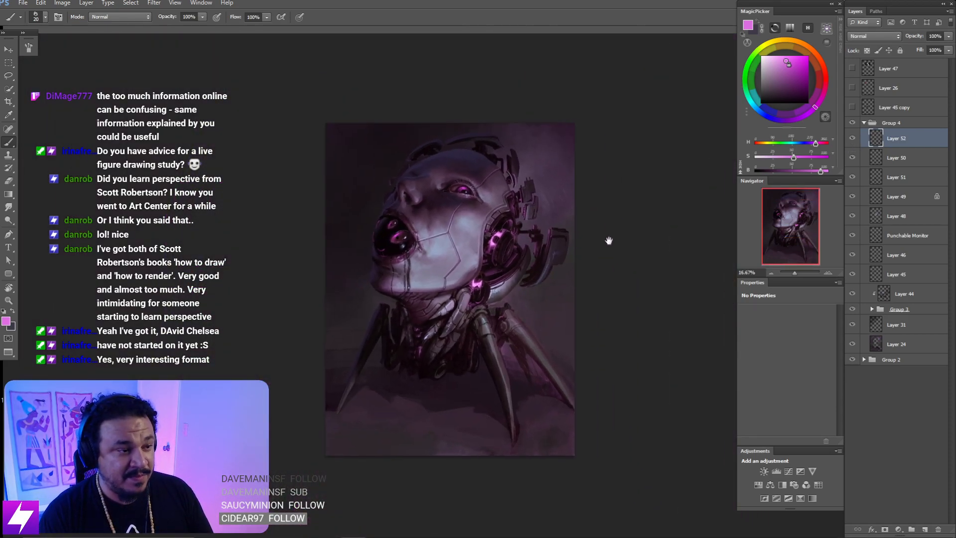
key("ctrl+plus")
key("ctrl+minus")
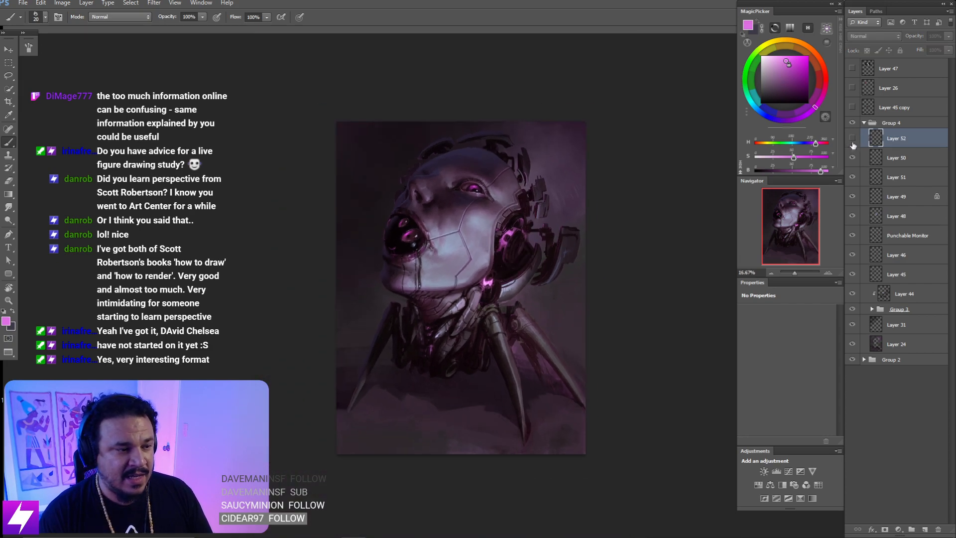
left_click(851, 143)
left_click(853, 144)
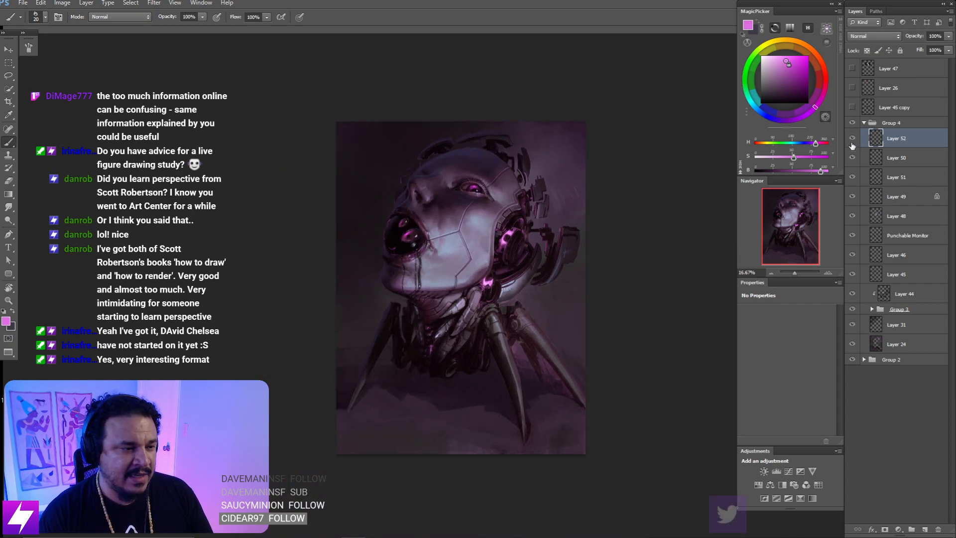
left_click(854, 144)
left_click(853, 142)
key("ctrl+plus")
key("ctrl+plus")
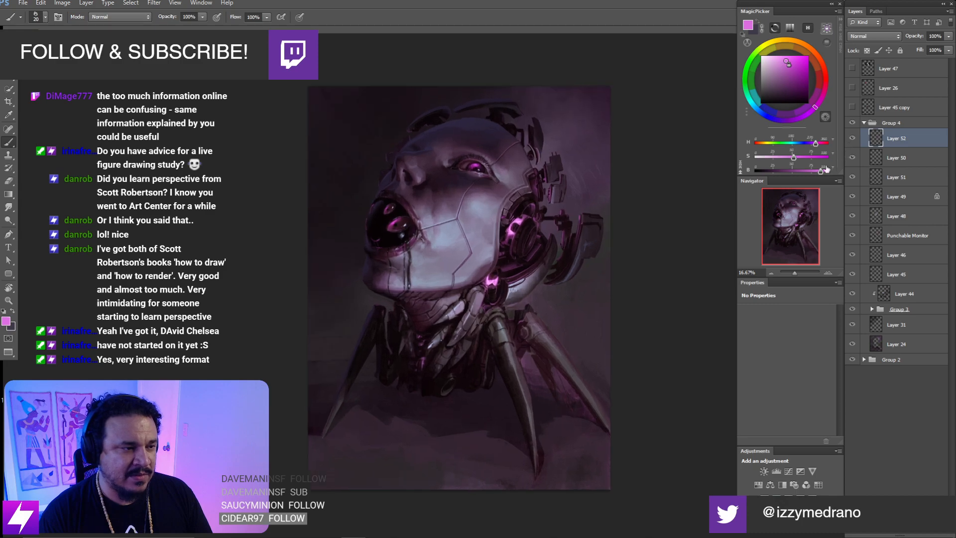
left_click_drag(568, 265, 540, 304)
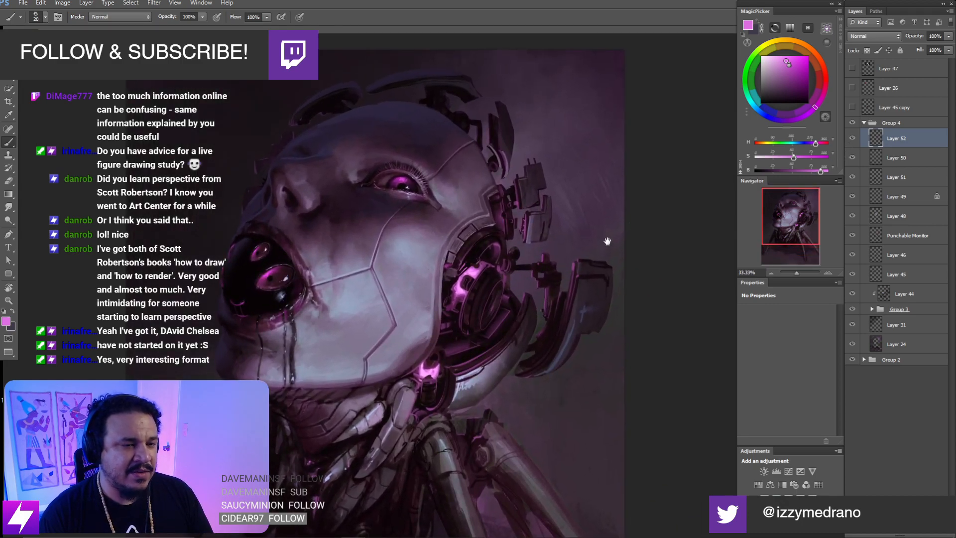
left_click(853, 142)
left_click(854, 142)
- Add a new layer above Layer 52 and set its blending mode to Color Dodge
key("ctrl+alt+shift+n")
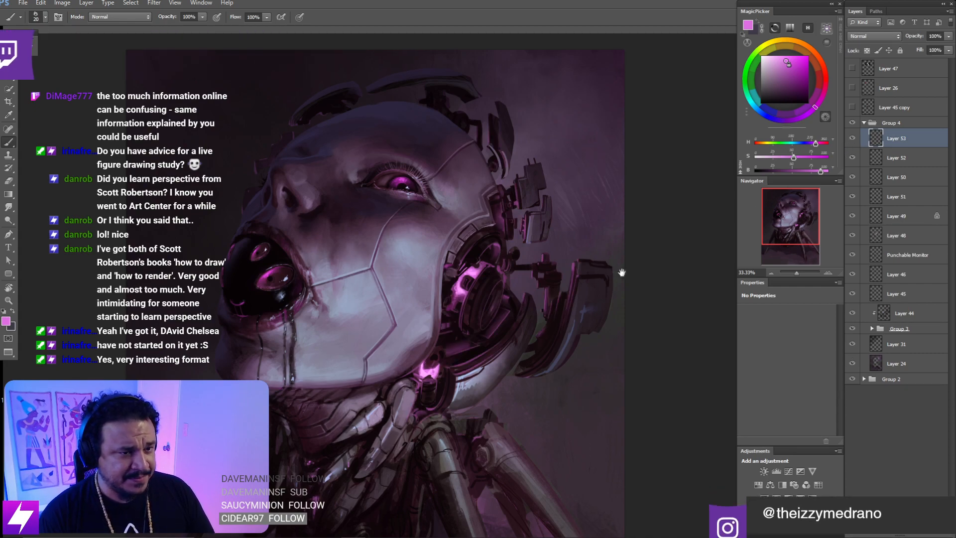
left_click_drag(622, 273, 588, 247)
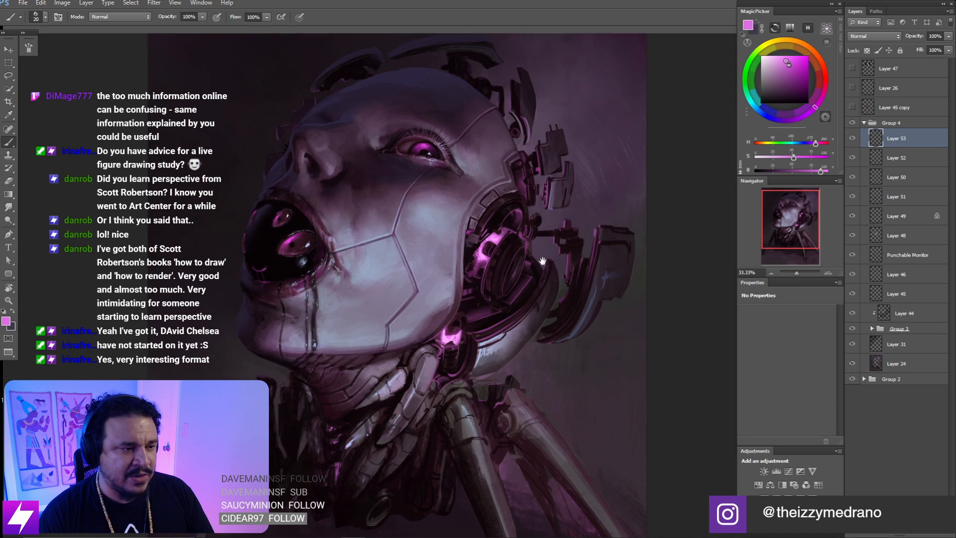
left_click(852, 140)
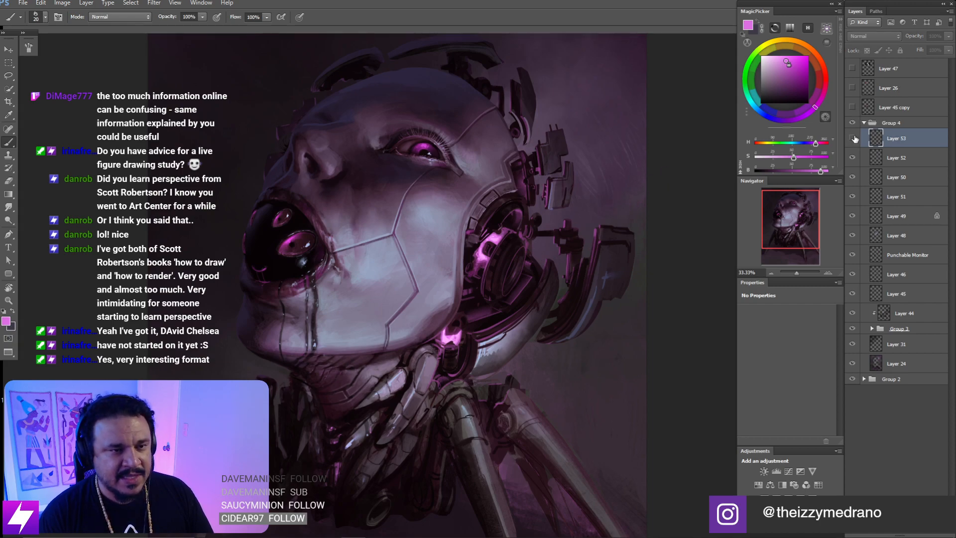
left_click(853, 141)
left_click(853, 142)
left_click(853, 139)
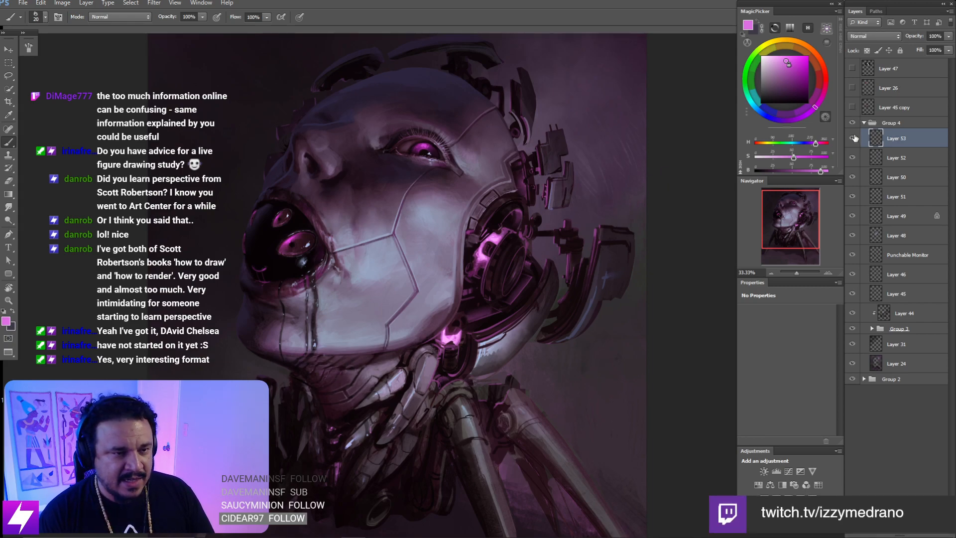
left_click(875, 35)
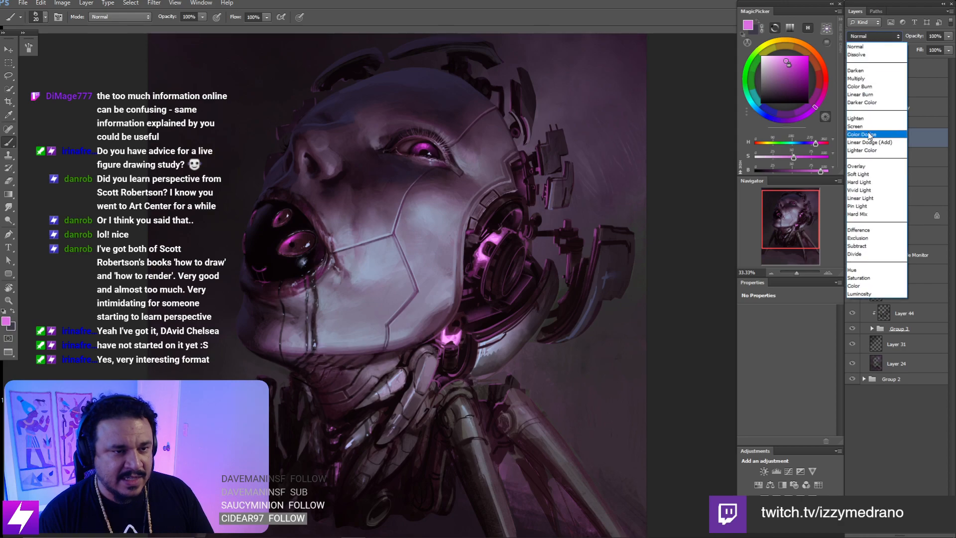
left_click(877, 132)
- Choose a speckled brush preset, reduce it to size 300 and paint pink glow over the jaw joint, widening it with size 500
key("ctrl+minus")
left_click_drag(482, 295, 573, 253)
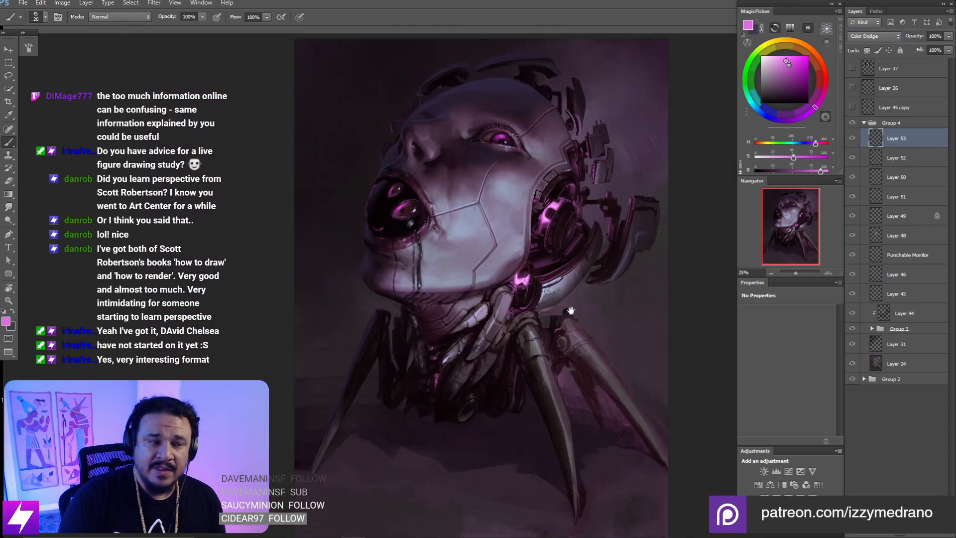
left_click_drag(584, 349, 564, 357)
left_click_drag(576, 291, 555, 292)
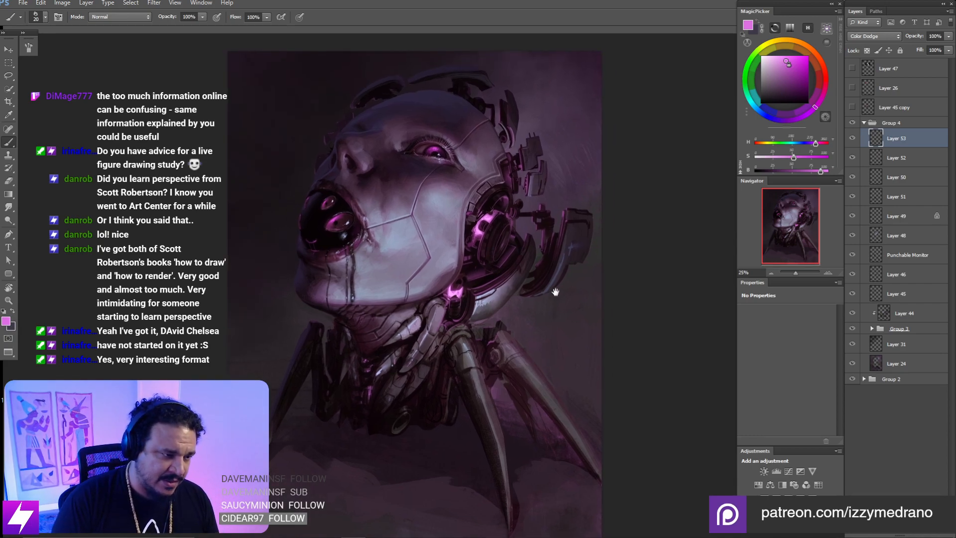
mouse_move(495, 287)
left_mouse_down()
mouse_move(512, 294)
mouse_move(484, 289)
left_mouse_up()
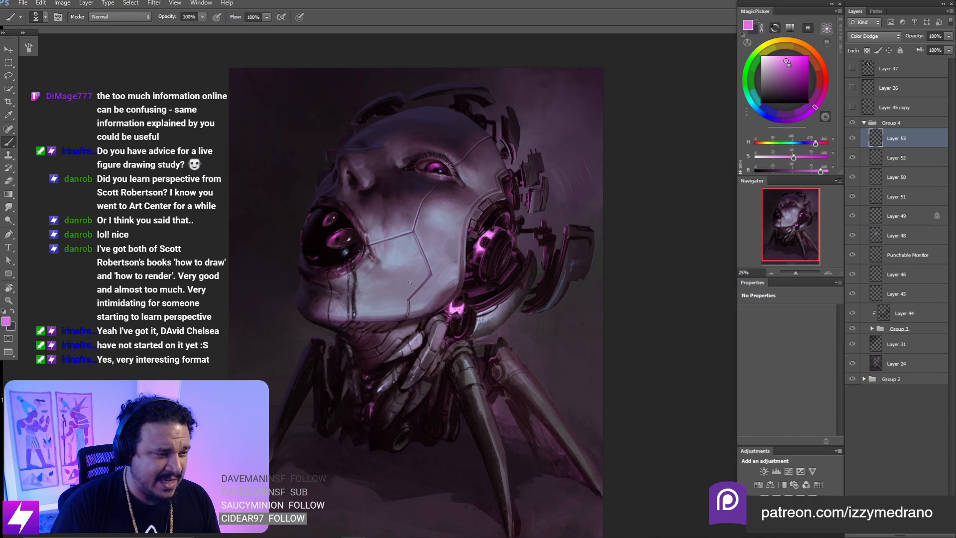
right_click(278, 231)
key("Return")
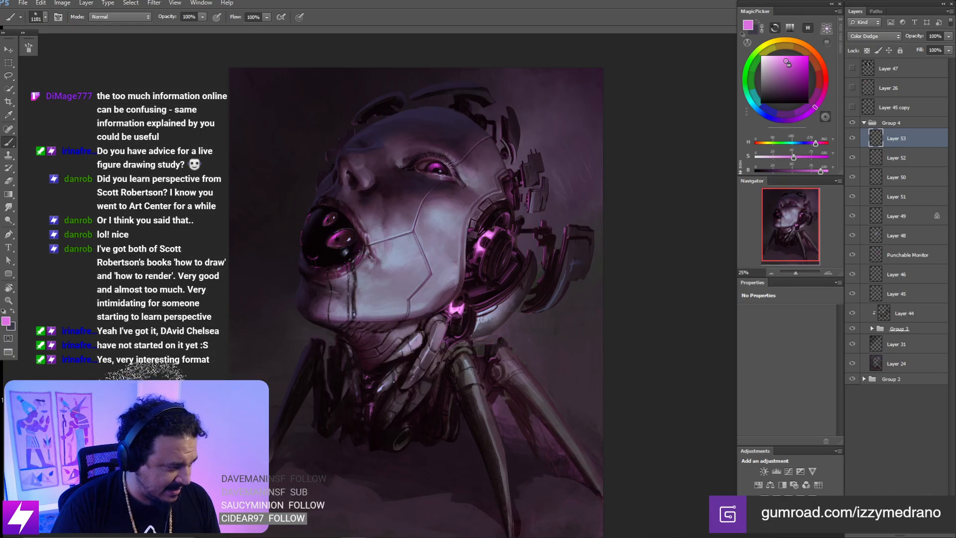
left_click_drag(444, 350, 431, 357)
key("bracketleft")
key("bracketleft")
key("bracketleft")
key("bracketleft")
key("bracketleft")
key("bracketleft")
key("bracketleft")
key("bracketleft")
key("bracketleft")
left_click(443, 323)
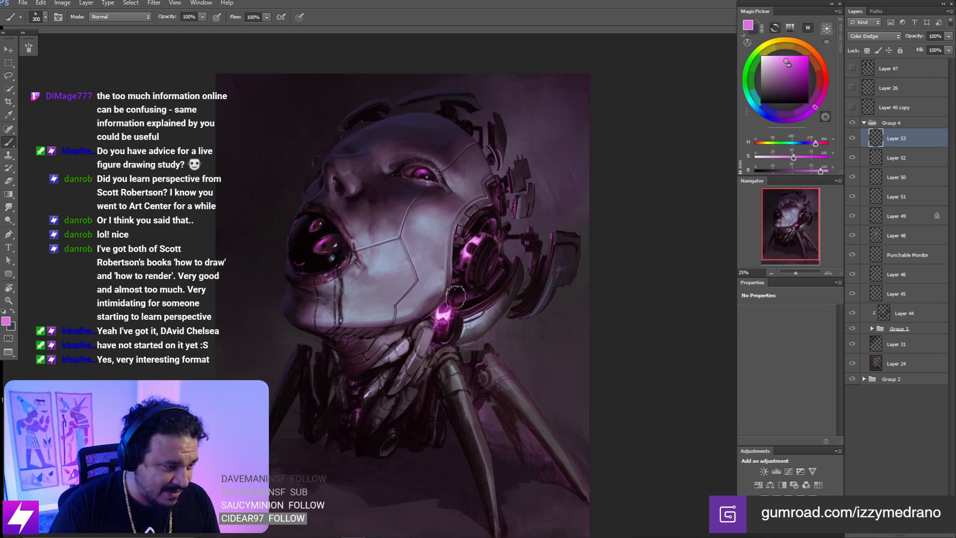
key("bracketright")
key("bracketright")
left_click(446, 318)
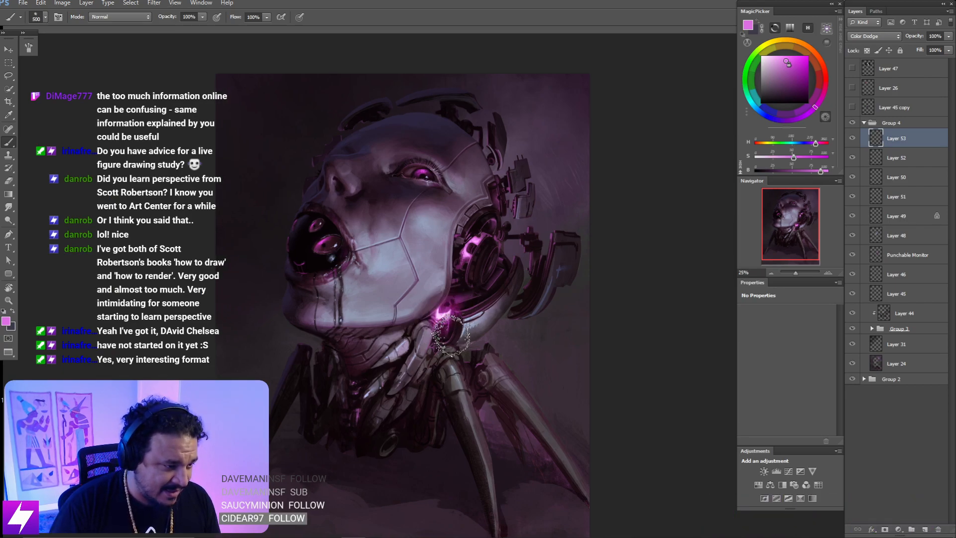
- Paint pink glow over the round ear mechanism on the Color Dodge layer
key("bracketright")
mouse_move(477, 232)
left_mouse_down()
mouse_move(468, 284)
mouse_move(479, 231)
left_mouse_up()
left_click(472, 240)
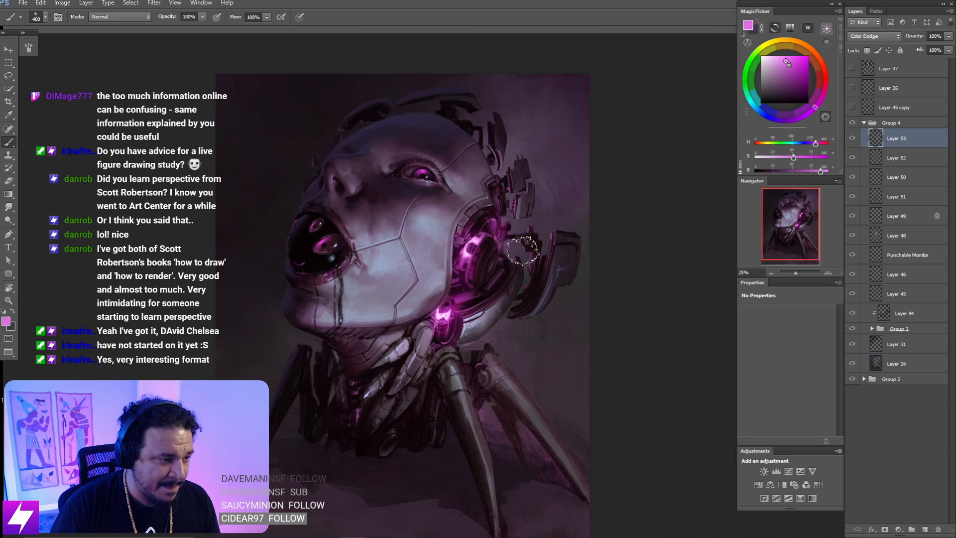
- Spread a soft pink glow over the plates and background behind the ear, enlarging the brush to size 900
key("bracketright")
left_click(505, 229)
key("bracketright")
left_click(514, 225)
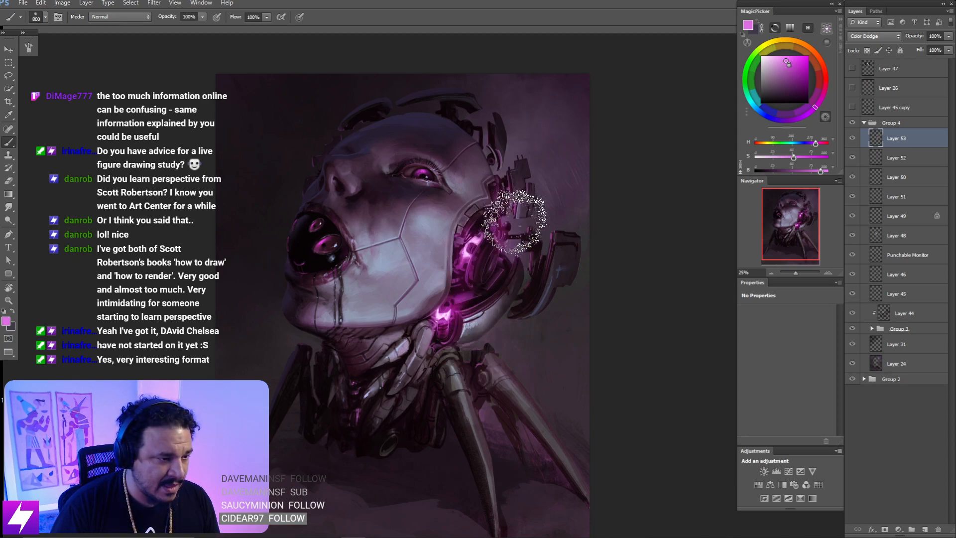
key("bracketright")
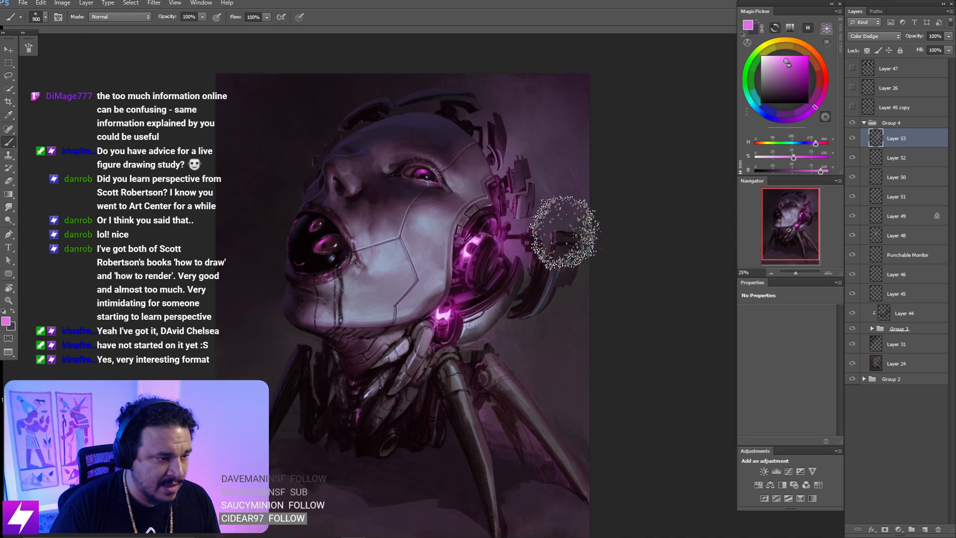
left_click(536, 227)
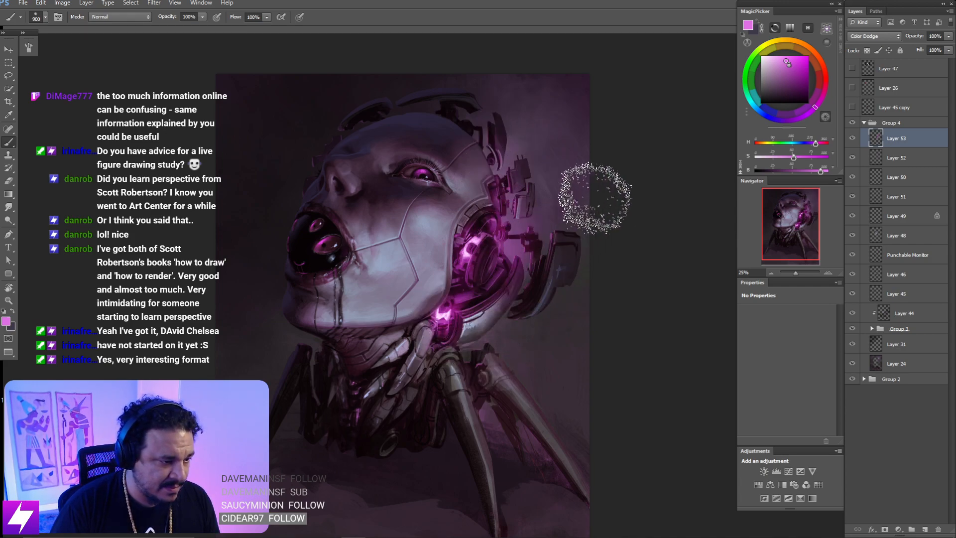
- Paint pink glow into the mechanical parts at the front of the neck with a size 400 brush
mouse_move(554, 317)
left_mouse_down()
mouse_move(548, 305)
mouse_move(593, 276)
left_mouse_up()
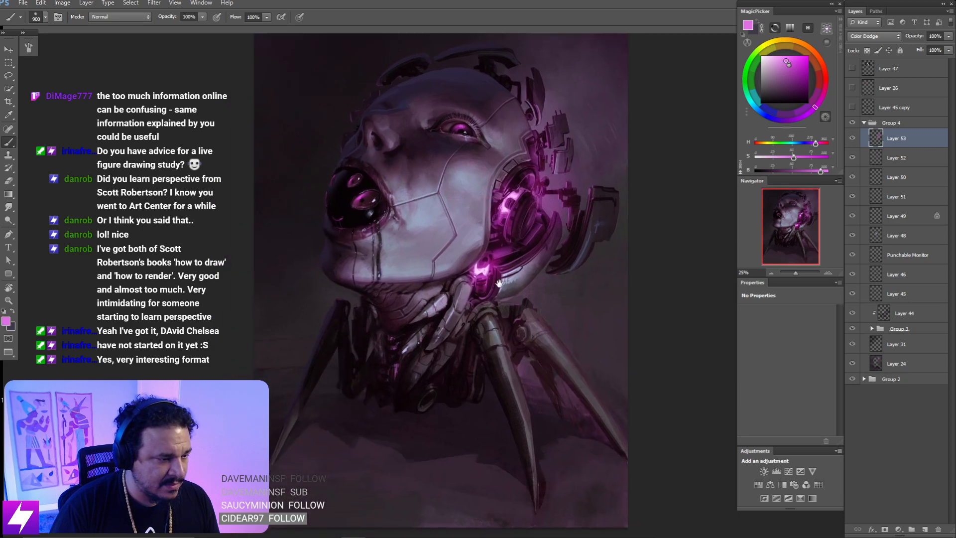
key("bracketleft")
key("bracketleft")
key("bracketleft")
key("bracketleft")
key("bracketleft")
key("bracketleft")
left_click_drag(404, 357, 394, 389)
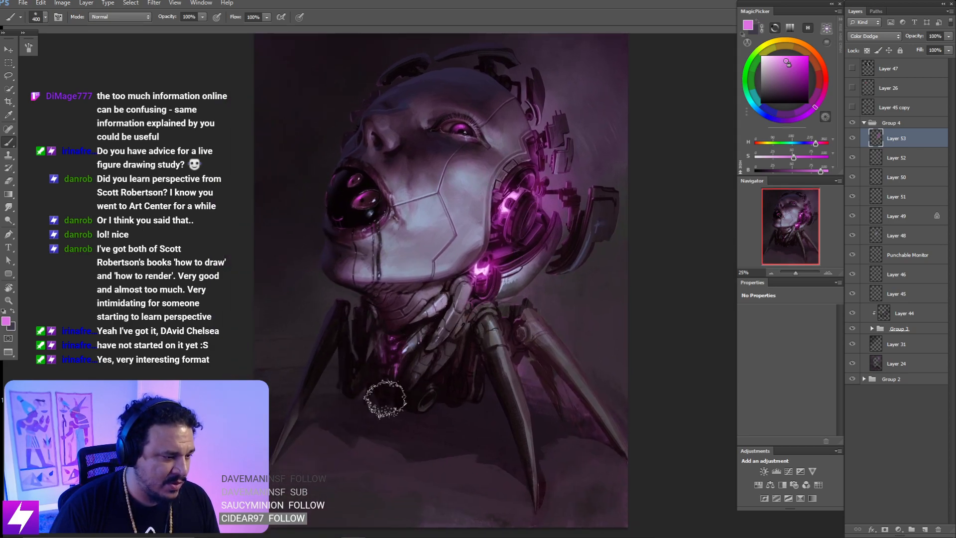
key("bracketright")
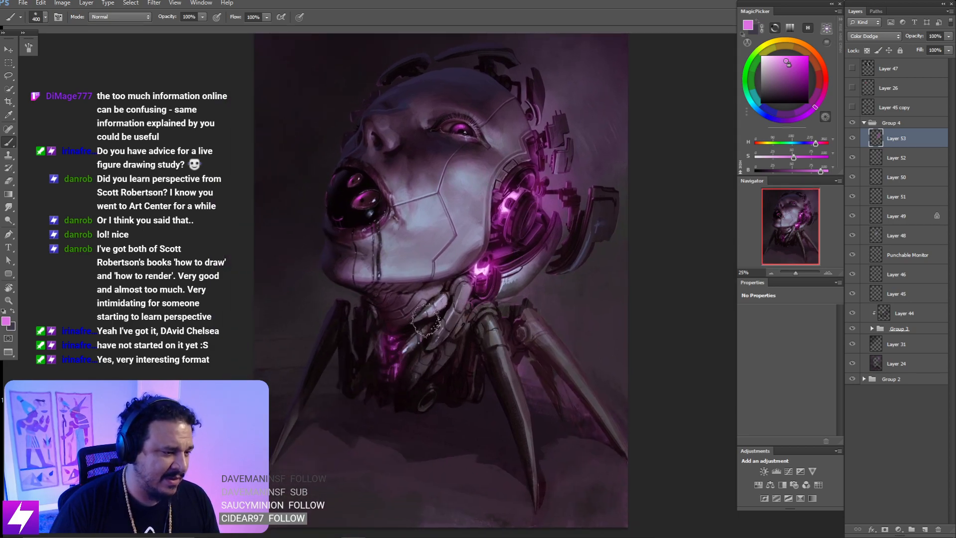
- Flip the canvas horizontally, examine the mirrored portrait's glow up close and at thumbnail size, and flip it back
key("ctrl+minus")
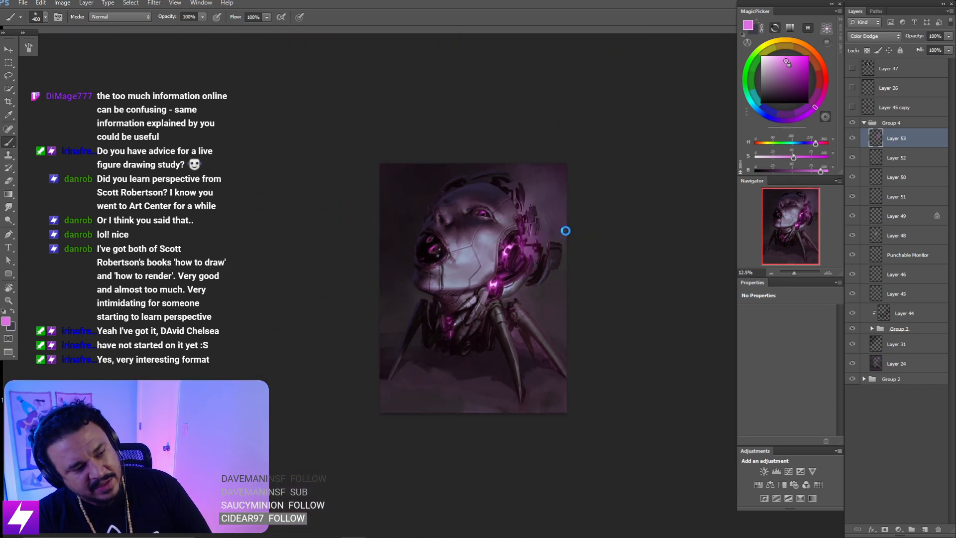
key("F2")
key("ctrl+plus")
mouse_move(481, 253)
left_mouse_down()
mouse_move(512, 287)
mouse_move(544, 281)
left_mouse_up()
key("ctrl+plus")
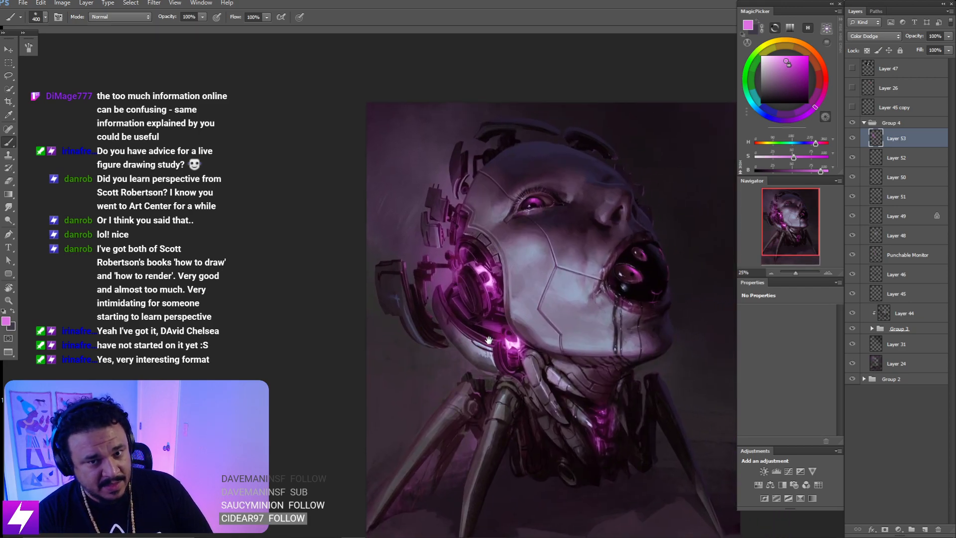
left_click_drag(489, 341, 499, 330)
left_click_drag(551, 308, 516, 303)
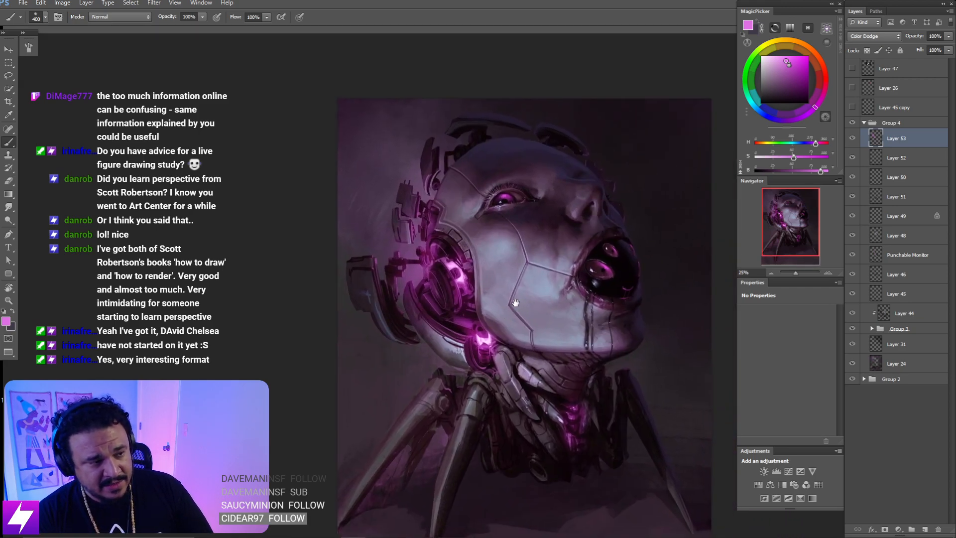
key("bracketleft")
key("bracketleft")
key("e")
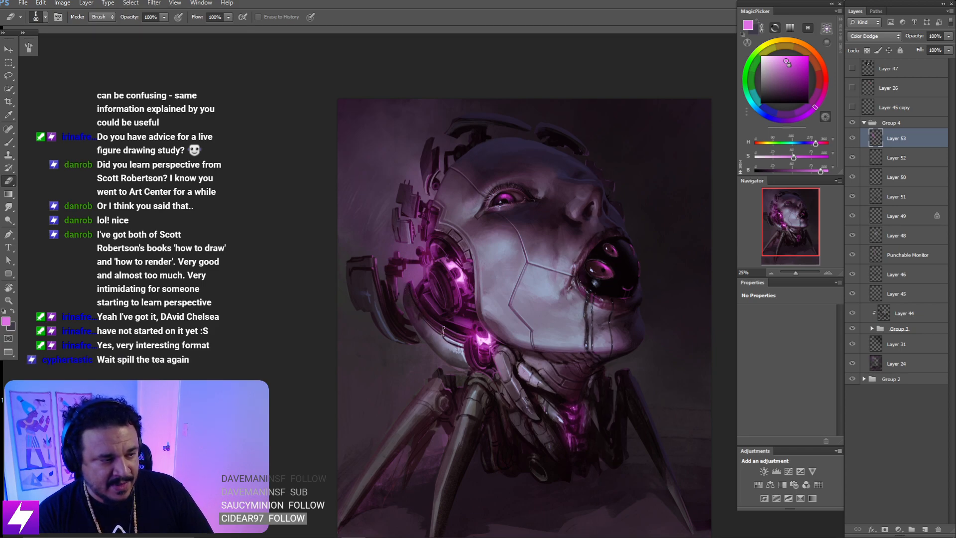
key("ctrl+minus")
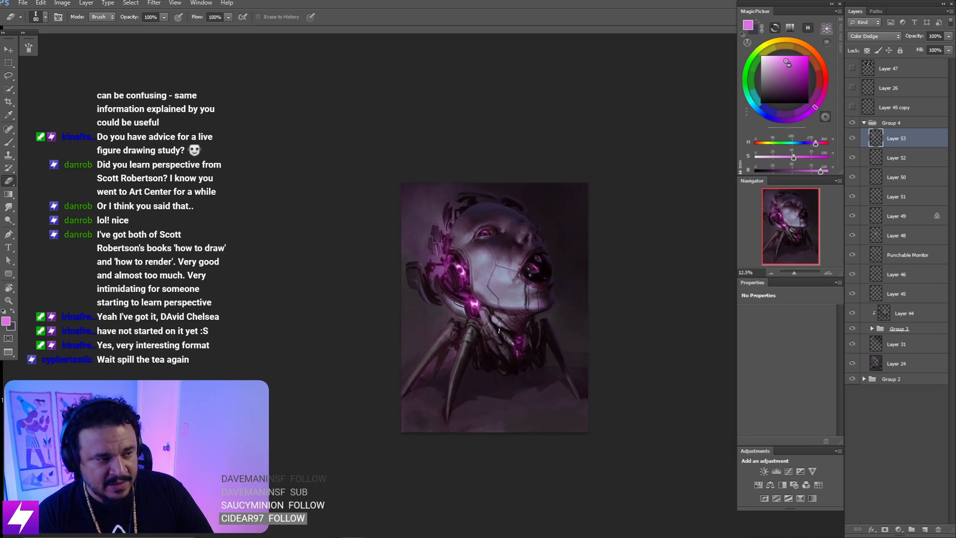
key("ctrl+shift+h")
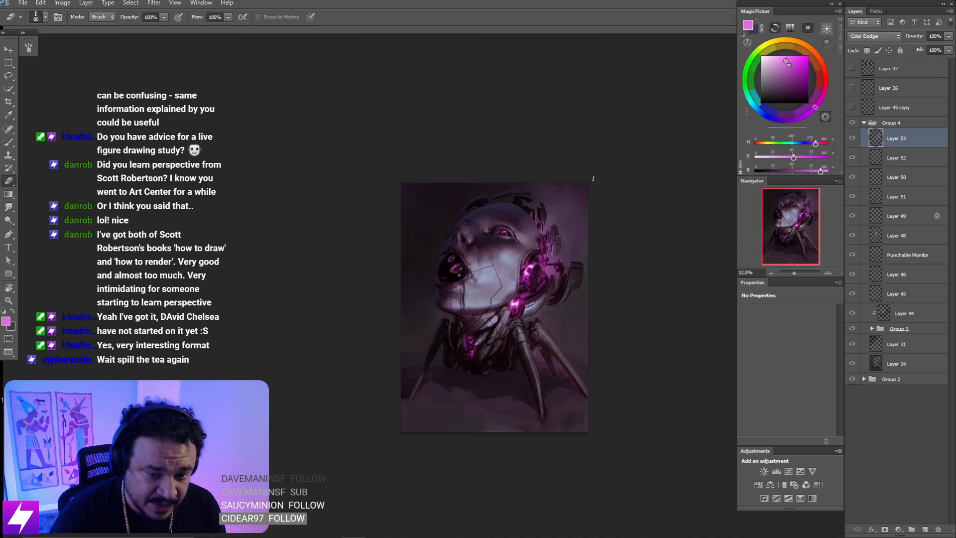
- Paint pink glow onto the upper plates at the back of the head with a size 400 brush on Layer 53
key("ctrl+plus")
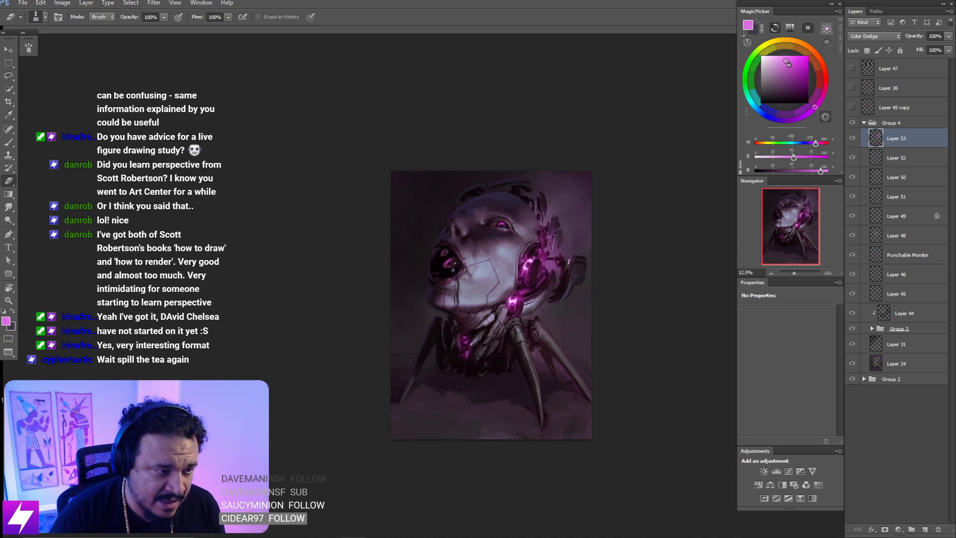
mouse_move(593, 214)
left_mouse_down()
mouse_move(576, 249)
mouse_move(589, 228)
left_mouse_up()
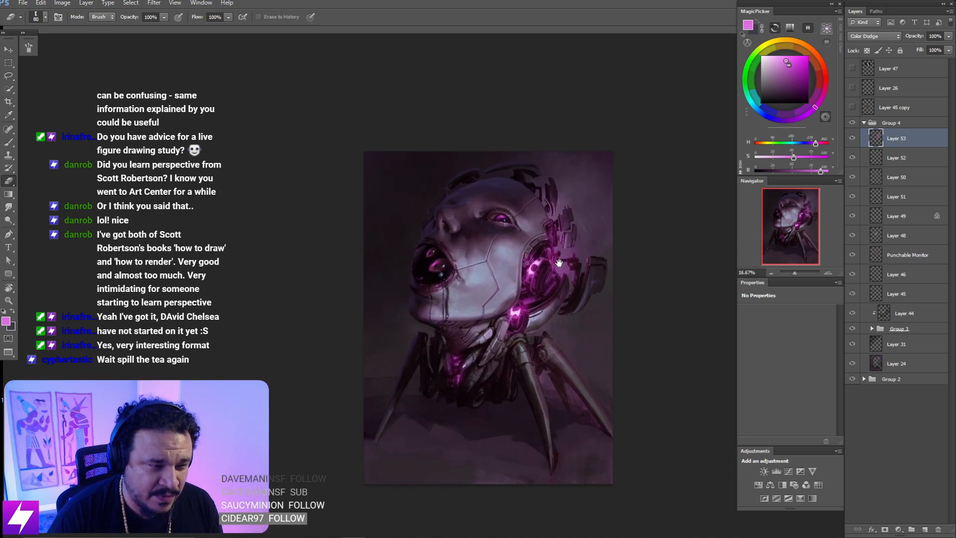
key("ctrl+plus")
key("ctrl+plus")
key("ctrl+plus")
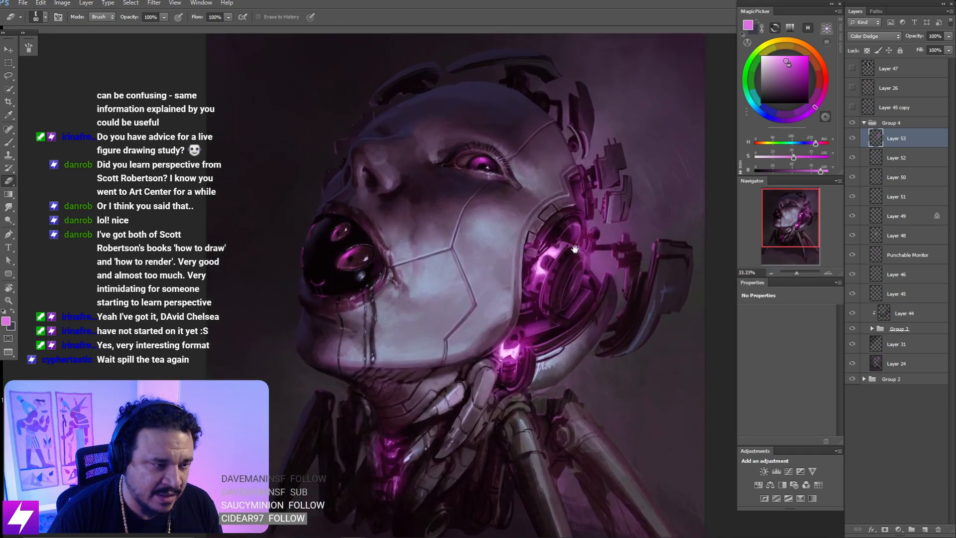
mouse_move(606, 243)
left_mouse_down()
mouse_move(581, 262)
mouse_move(601, 265)
left_mouse_up()
key("b")
key("bracketleft")
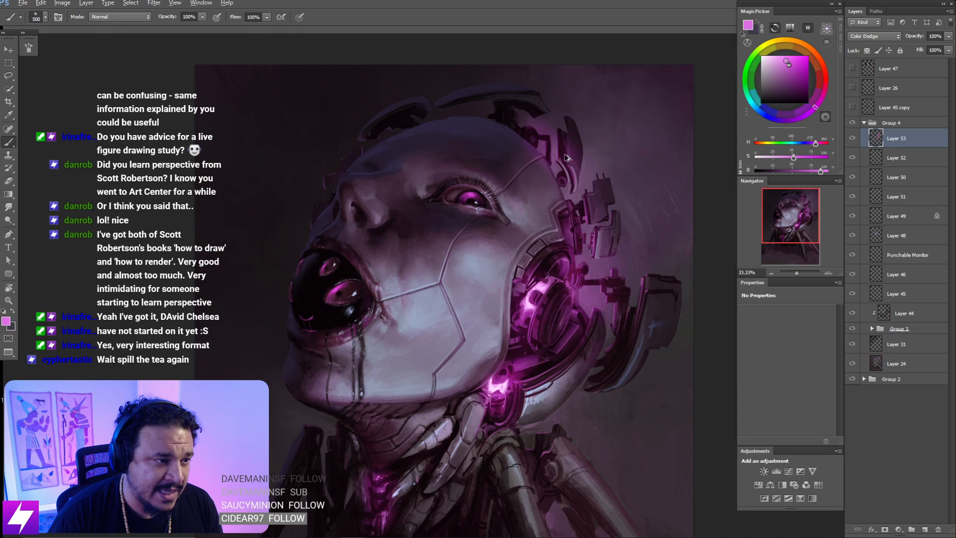
key("bracketleft")
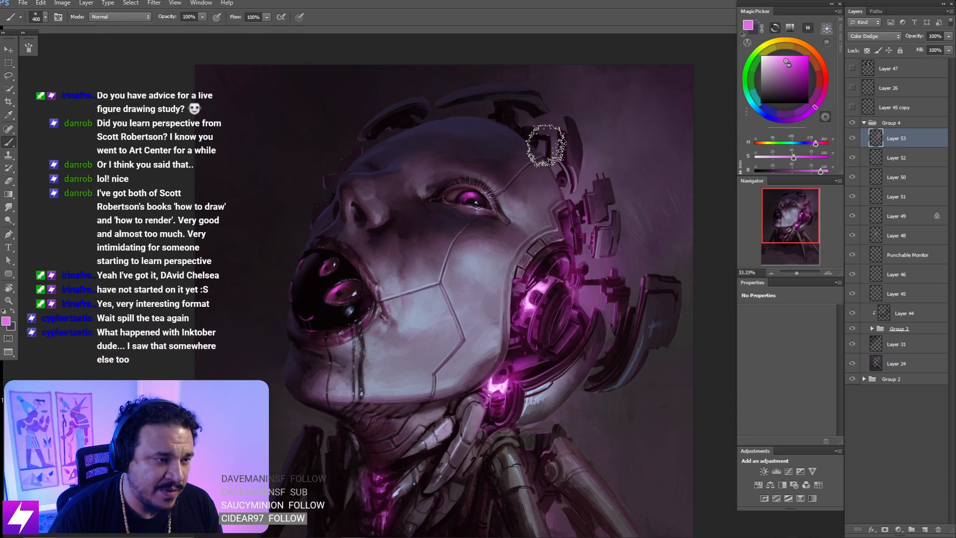
- Spread soft pink glow over the connecting rod and rear plates behind the ear, enlarging the brush to size 800
mouse_move(560, 348)
left_mouse_down()
mouse_move(552, 335)
mouse_move(562, 311)
left_mouse_up()
key("bracketright")
key("bracketright")
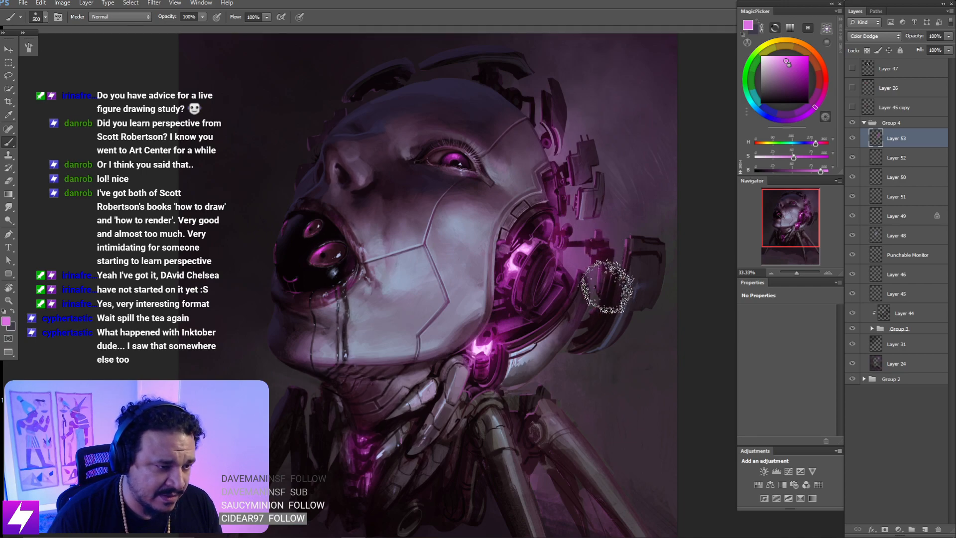
key("bracketright")
key("bracketright")
key("bracketright")
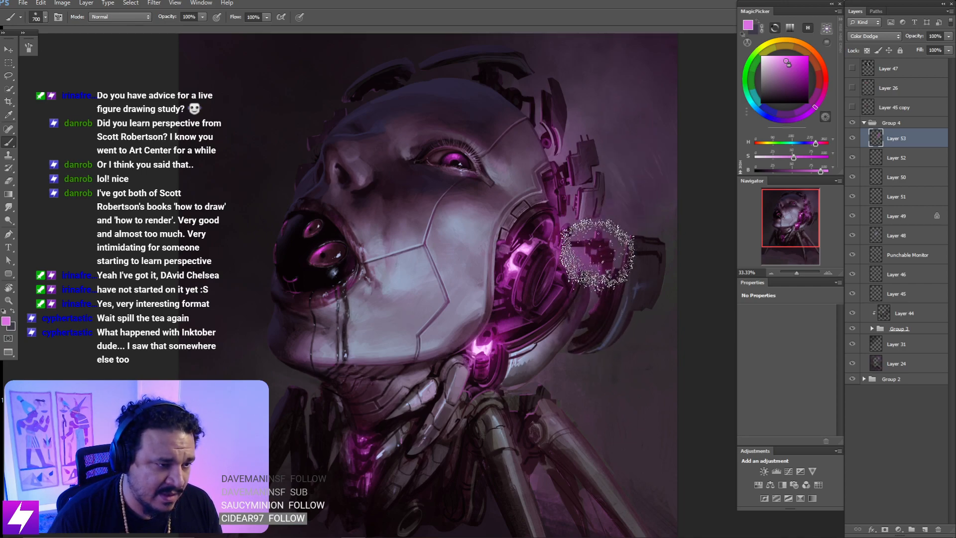
left_click_drag(714, 285, 657, 280)
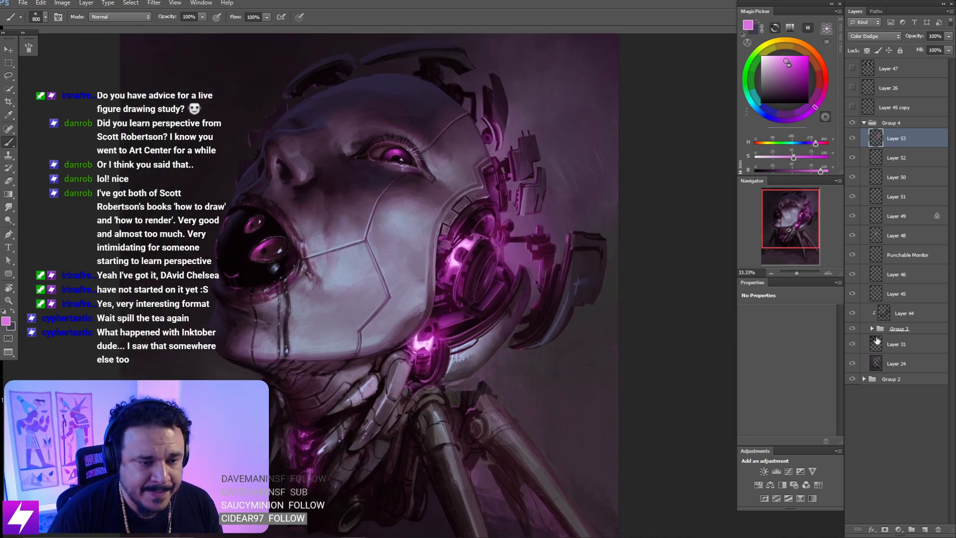
- Add a new layer directly above Layer 31 and set its blending mode to Color Dodge
left_click(852, 345)
left_click(854, 344)
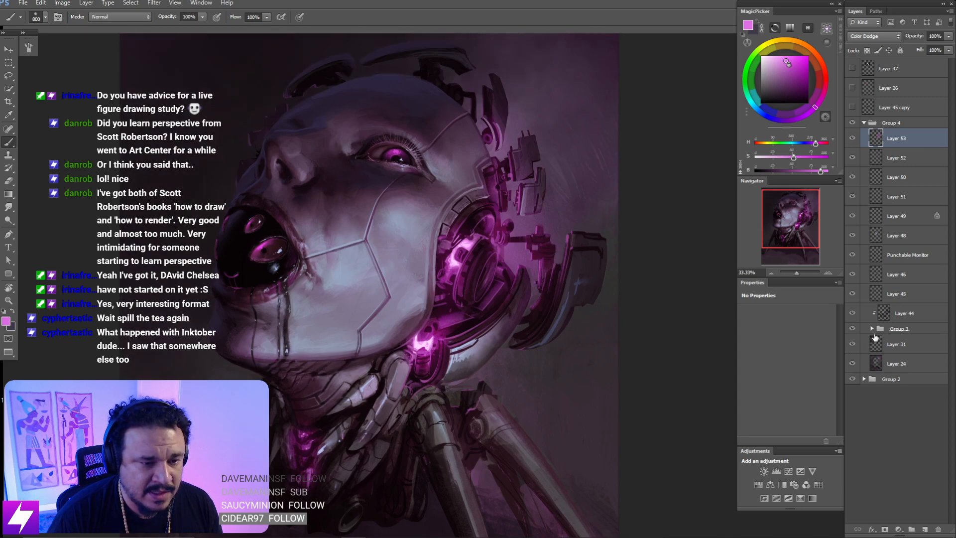
left_click(877, 338)
key("ctrl+minus")
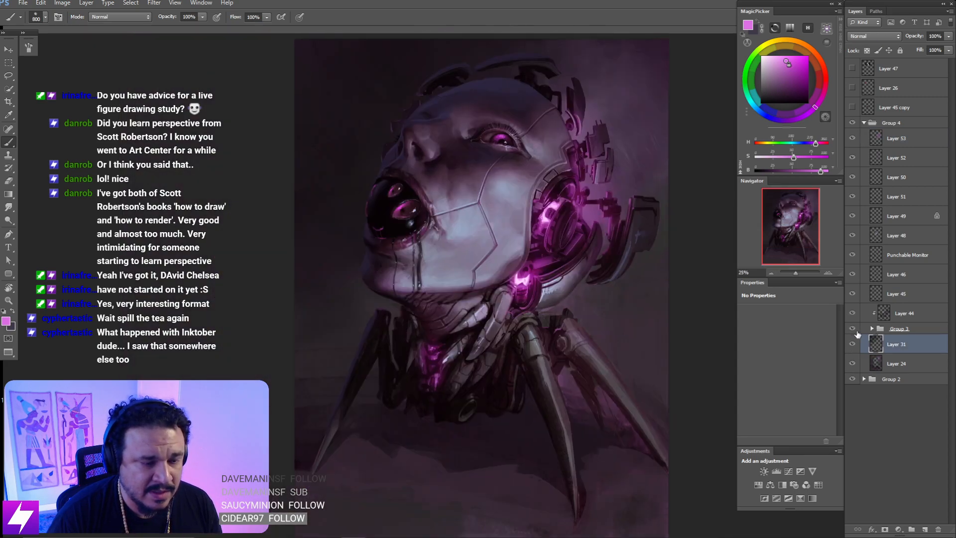
key("ctrl+shift+alt+n")
left_click_drag(720, 173, 699, 184)
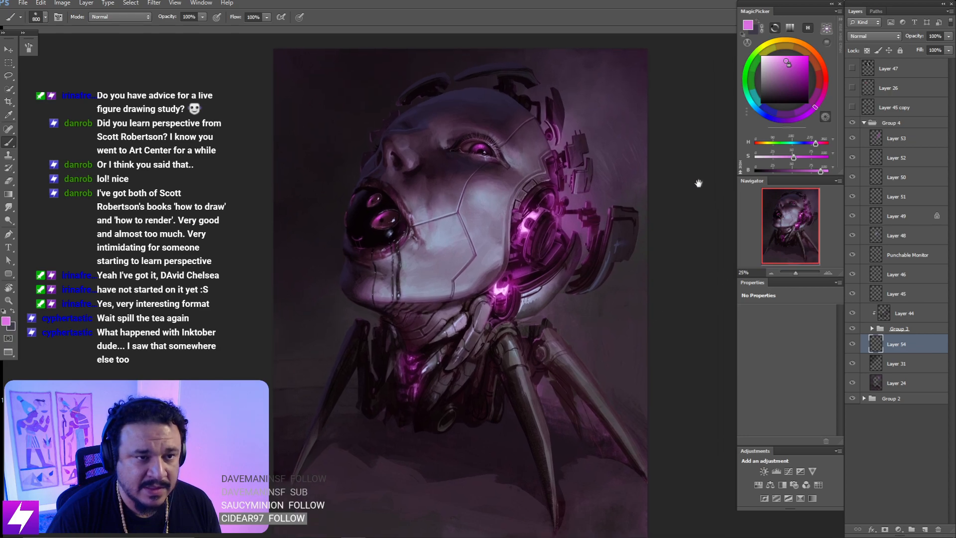
left_click(874, 38)
left_click(875, 136)
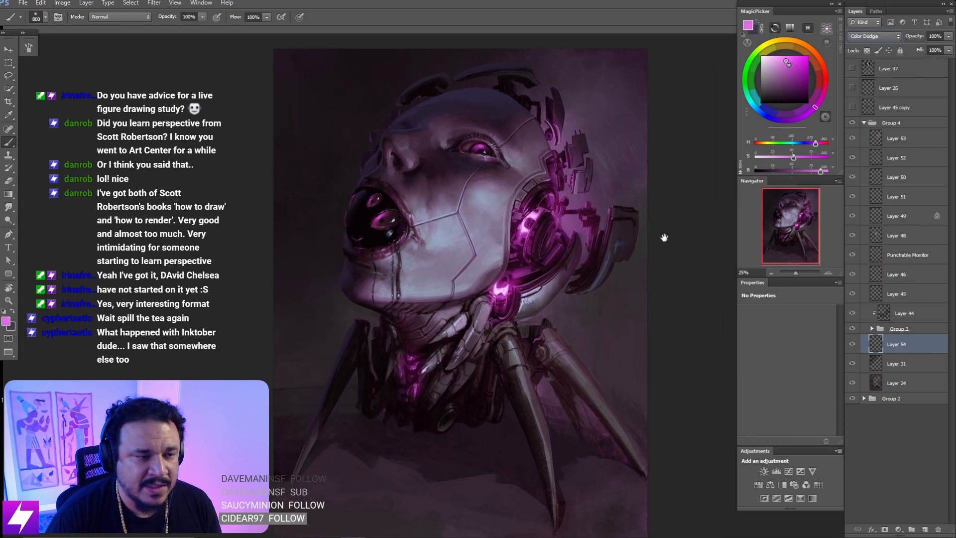
- Paint a broad pink glow into the background behind the rear plates with a brush of about size 1200
key("ctrl+plus")
key("bracketright")
key("bracketright")
key("bracketright")
key("bracketright")
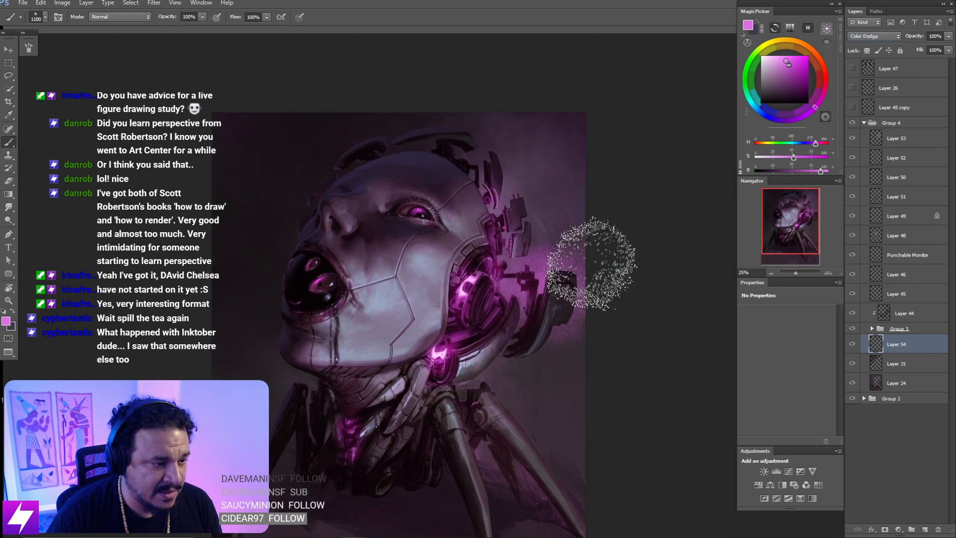
left_click_drag(566, 258, 589, 245)
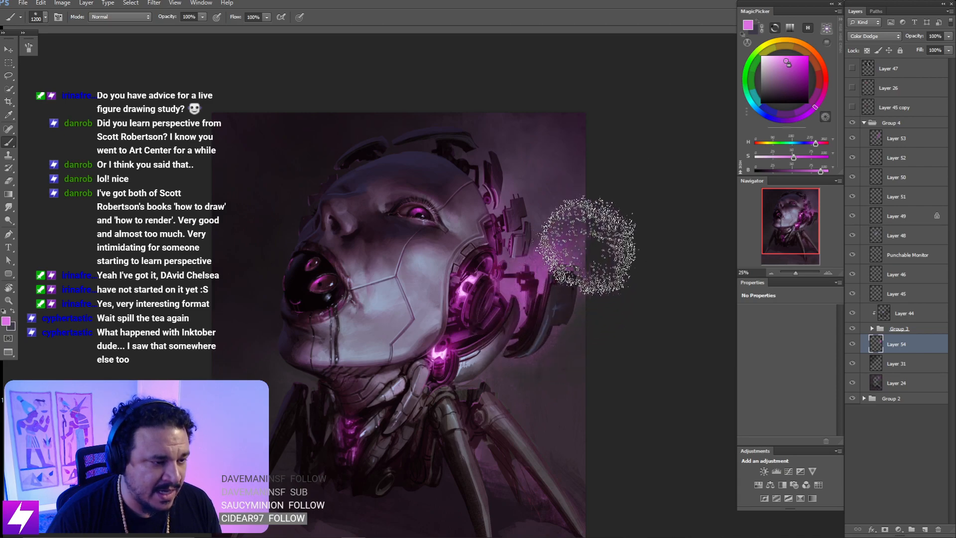
- Smudge the background glow at size 1100 and extend it with pink brushwork above and behind the head
key("r")
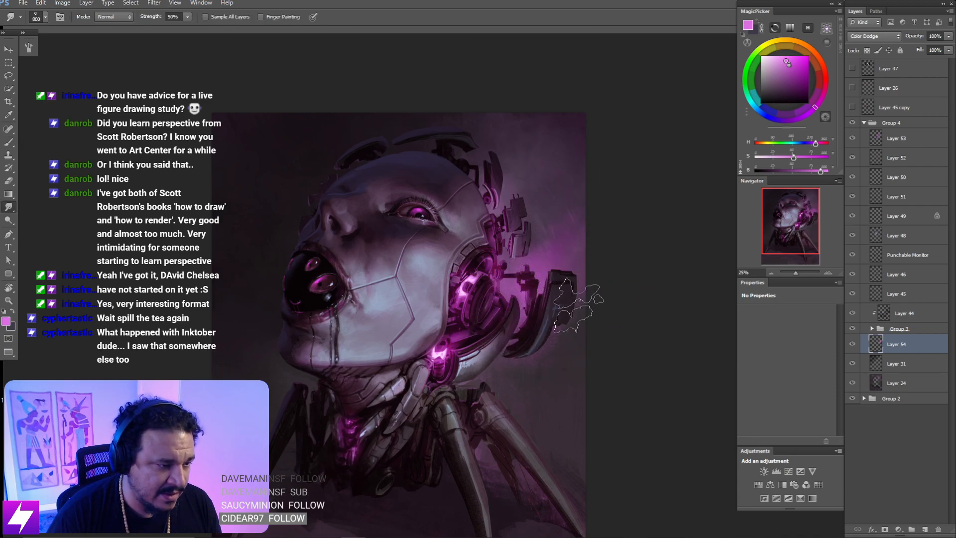
key("bracketright")
key("bracketright")
key("bracketright")
key("bracketright")
key("b")
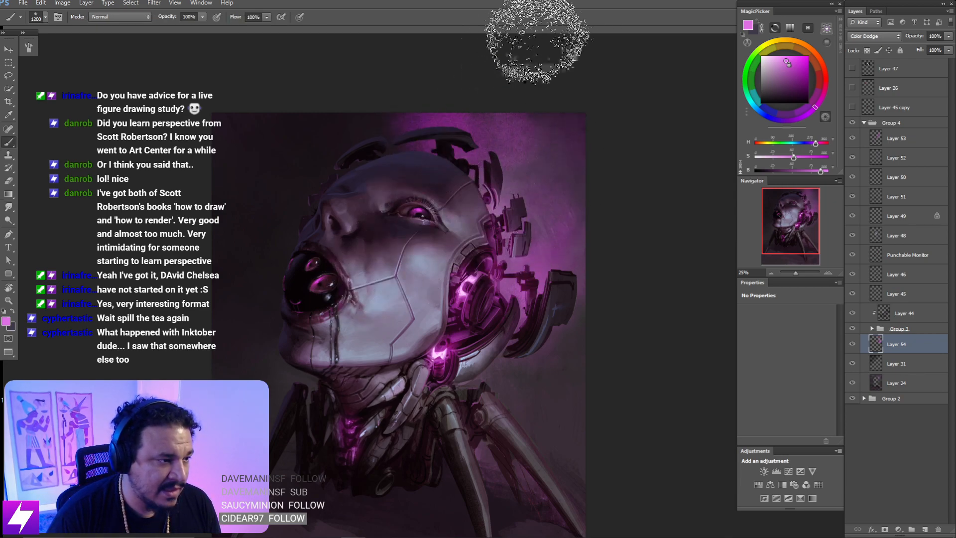
key("r")
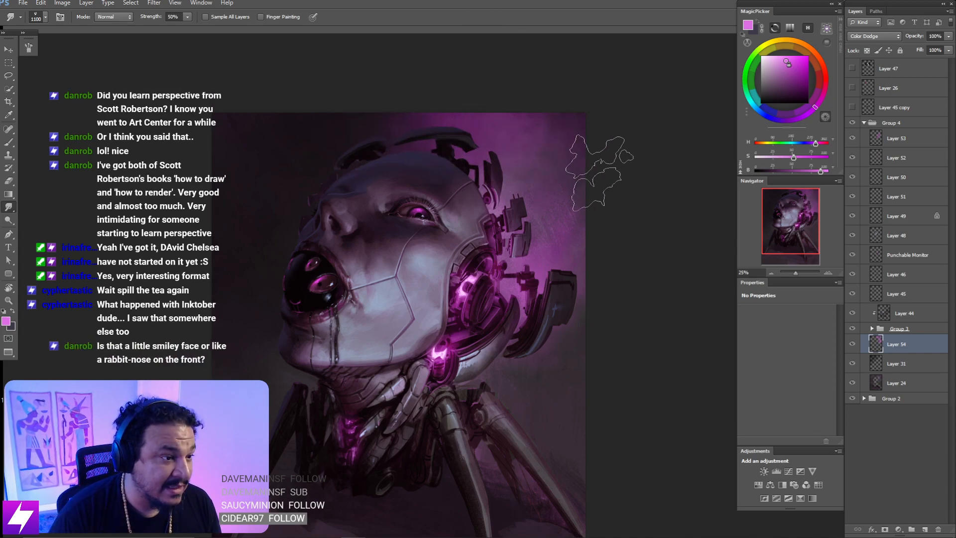
- Erase excess background glow around the top of the head with a size 700 eraser
key("e")
key("bracketright")
key("bracketright")
key("bracketright")
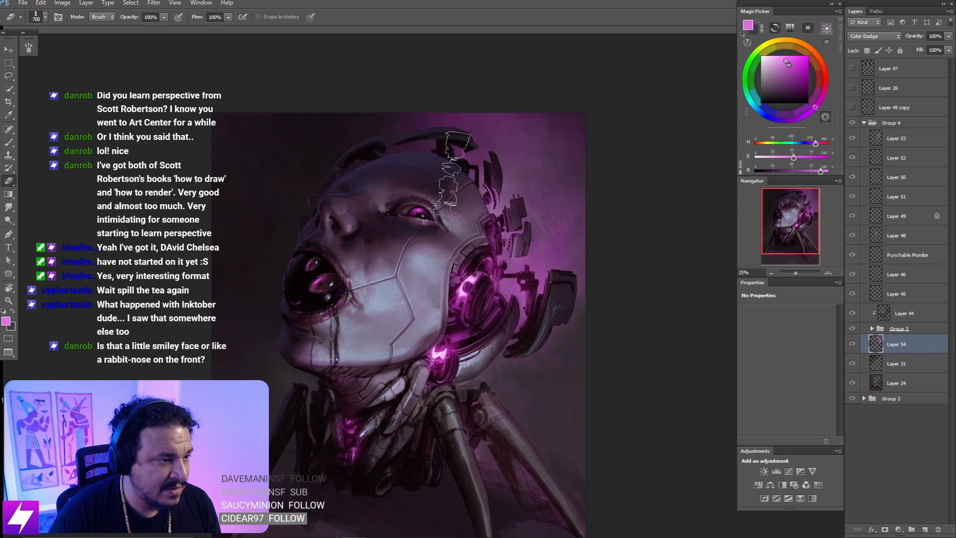
key("ctrl+minus")
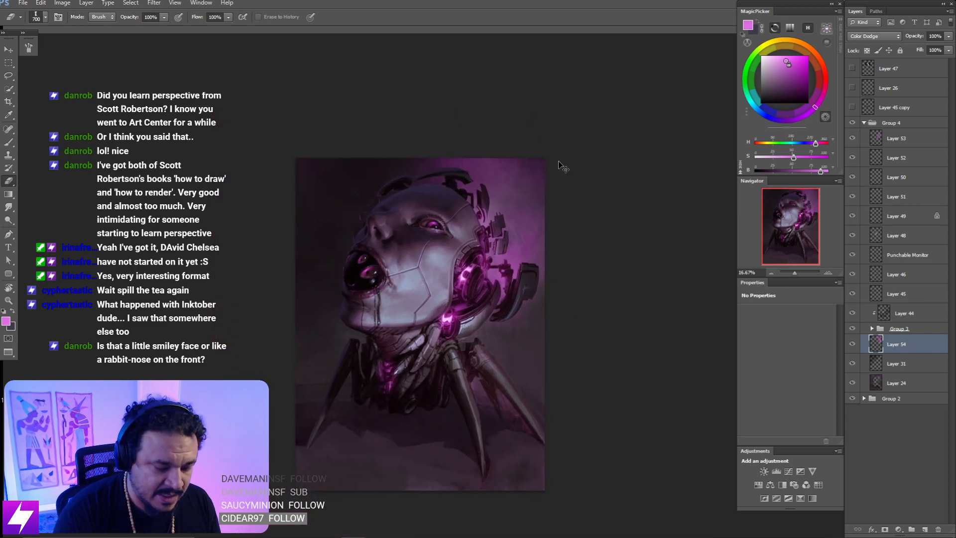
- Tone down the background glow layer with Hue/Saturation, setting saturation to -43 and lightness to -6
key("ctrl+u")
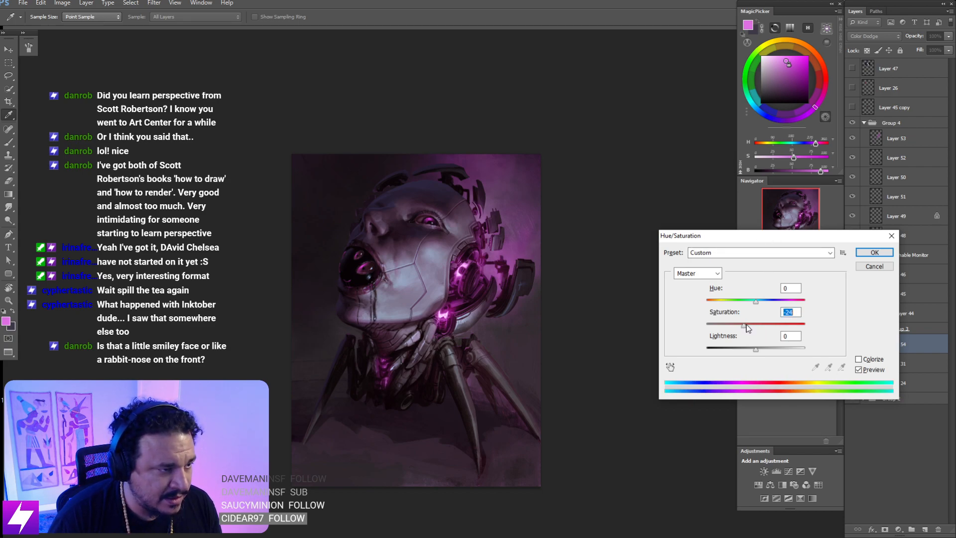
left_click_drag(744, 332, 742, 331)
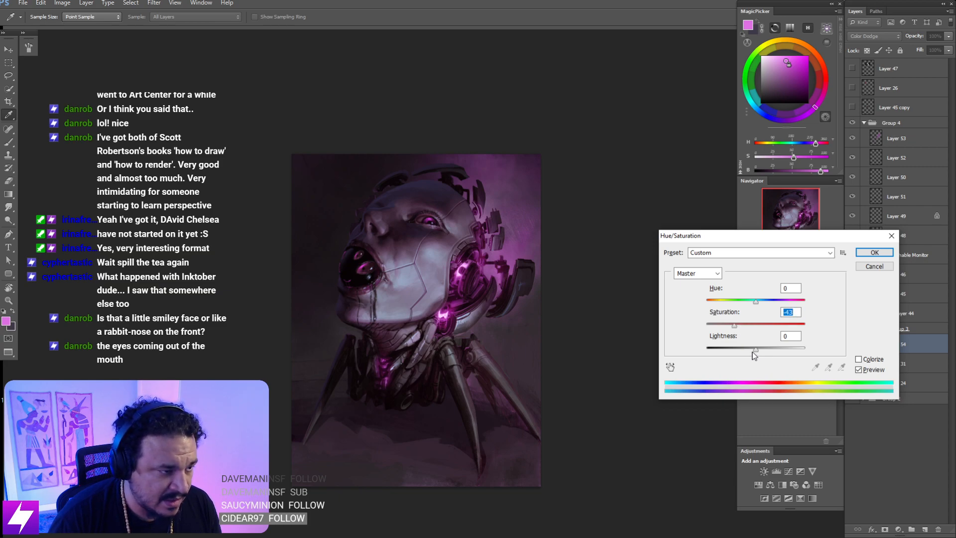
left_click_drag(752, 351, 752, 353)
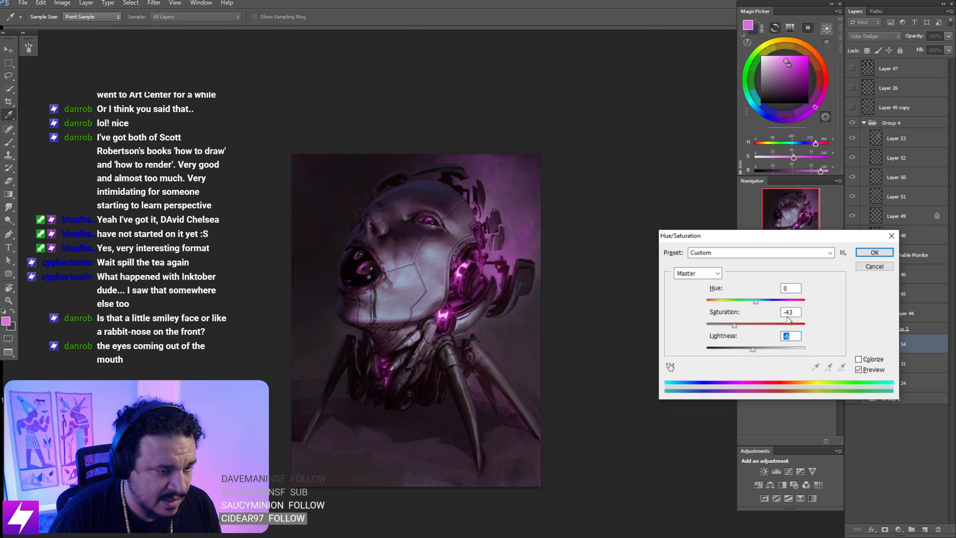
left_click(874, 252)
- Check the painting at thumbnail size and flip the canvas horizontally
key("e")
key("ctrl+minus")
key("ctrl+minus")
key("ctrl+minus")
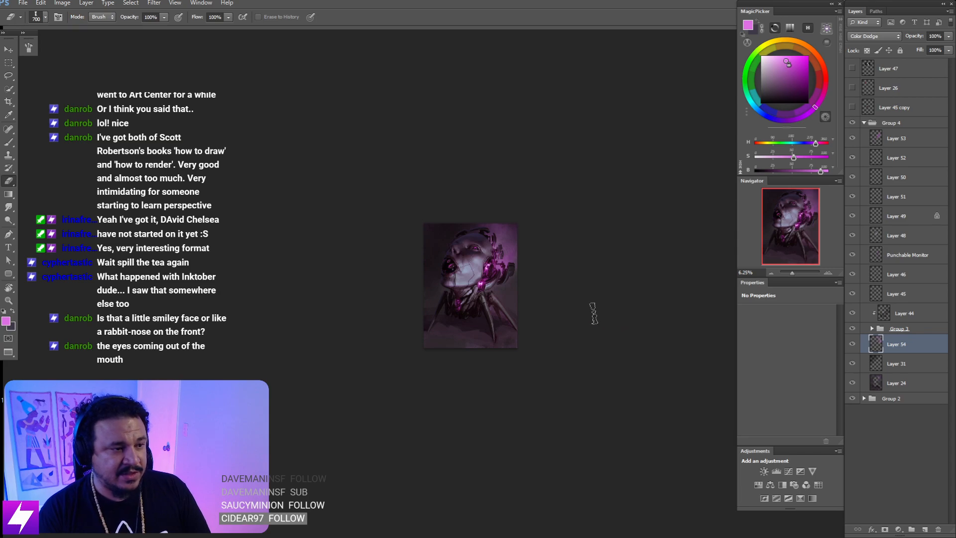
key("ctrl+plus")
key("ctrl+plus")
key("ctrl+plus")
- Reduce the brush to size 1100 and shift the painting color to a darker, muted purple
key("b")
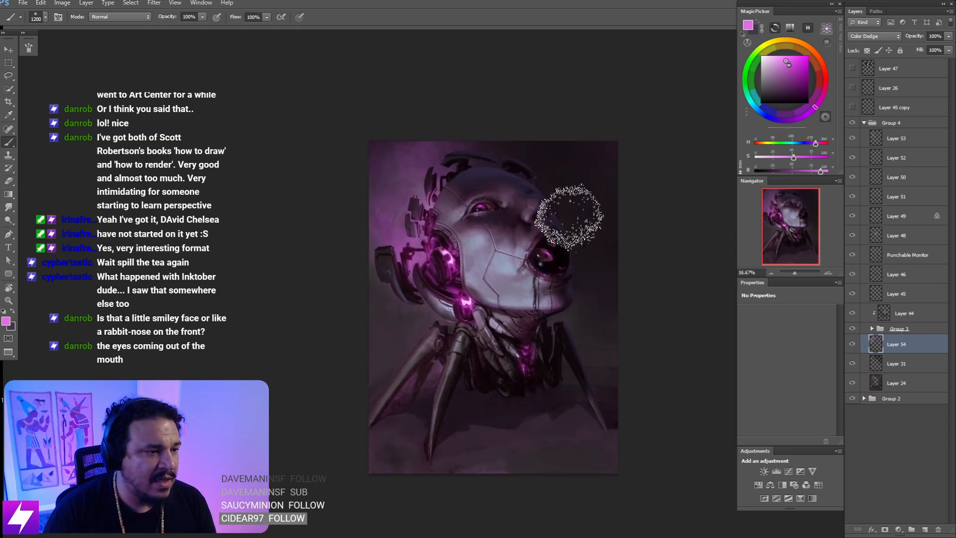
key("bracketleft")
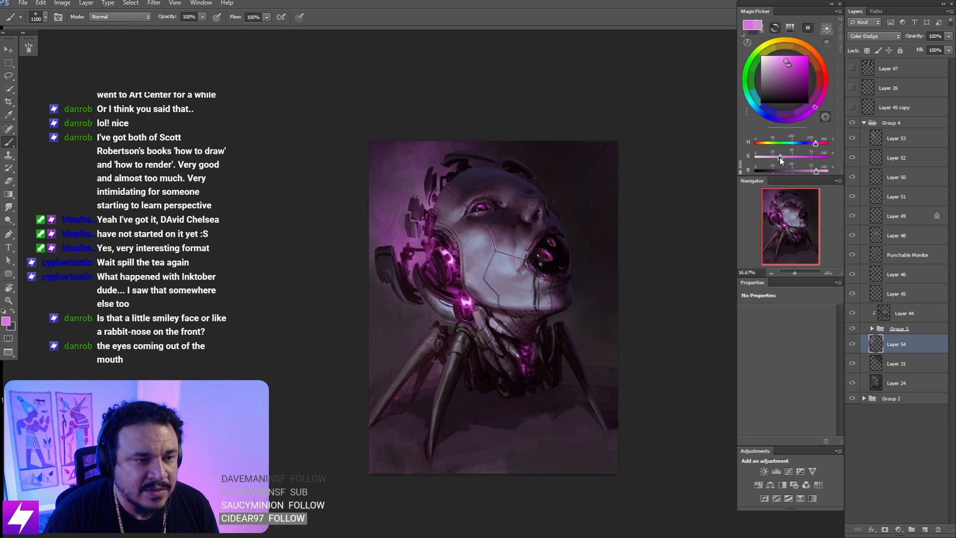
mouse_move(803, 172)
left_mouse_down()
mouse_move(812, 172)
mouse_move(803, 172)
left_mouse_up()
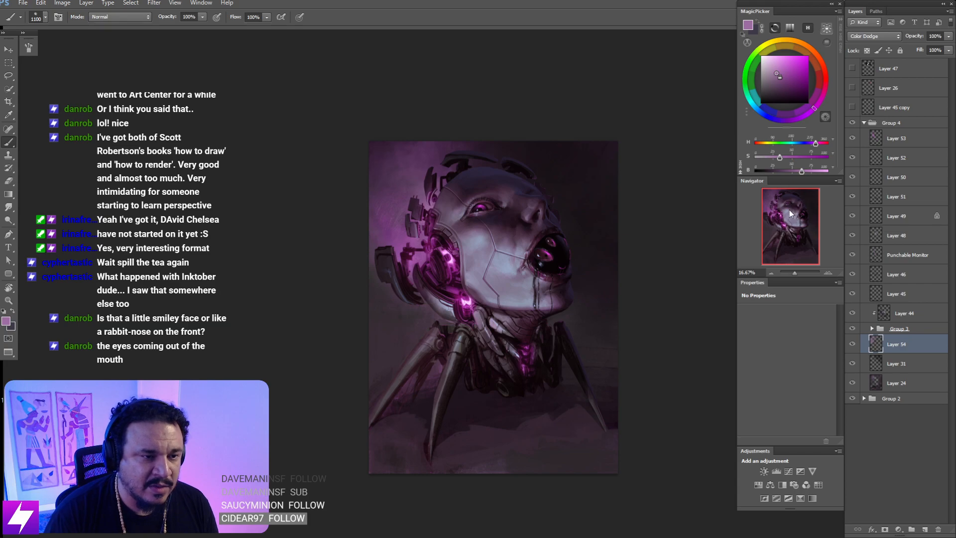
- Paint a muted purple haze into the background above and in front of the face, and blend it with the Smudge tool
left_click_drag(642, 323, 618, 315)
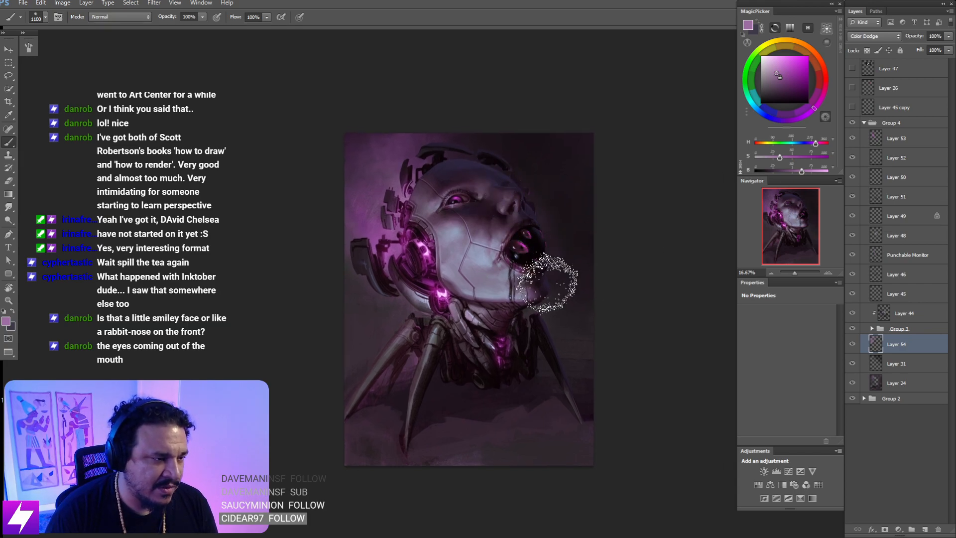
key("[")
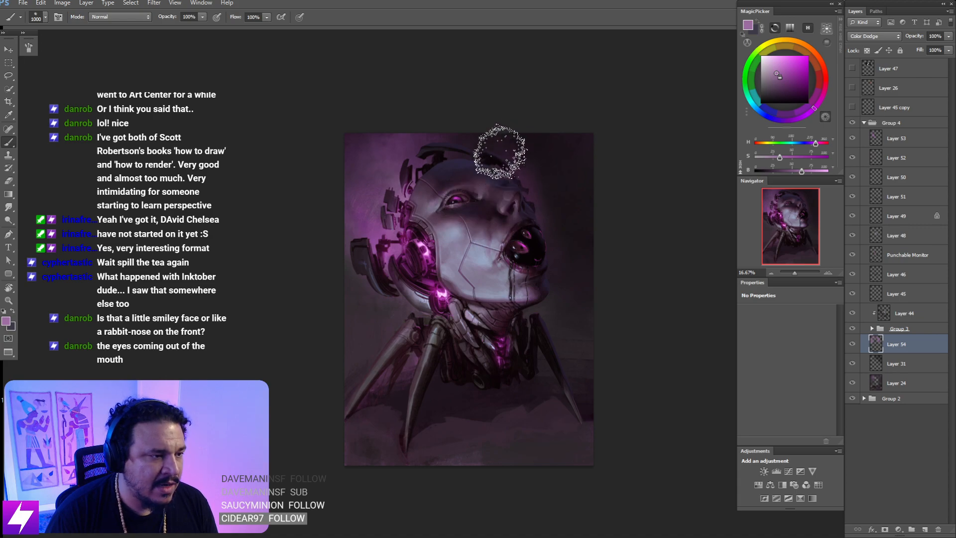
key("]")
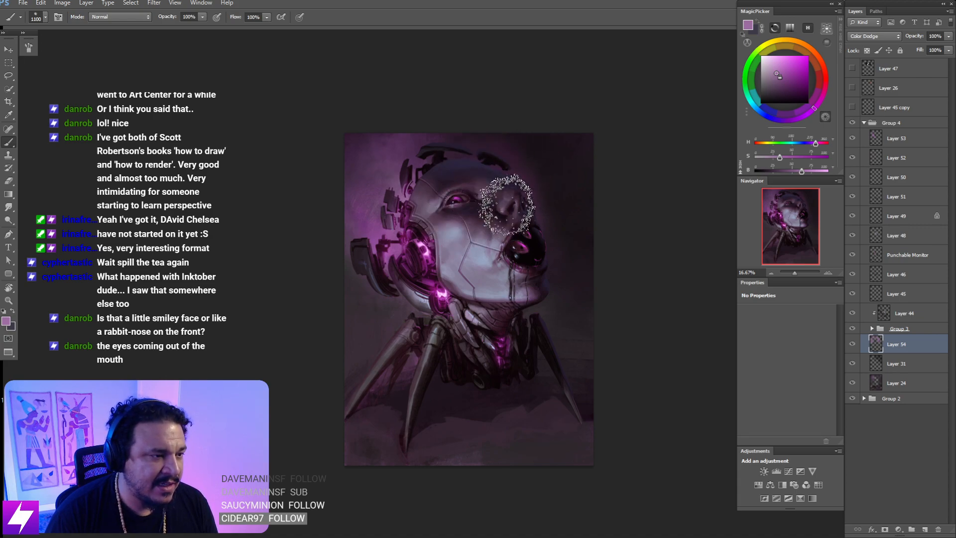
key("r")
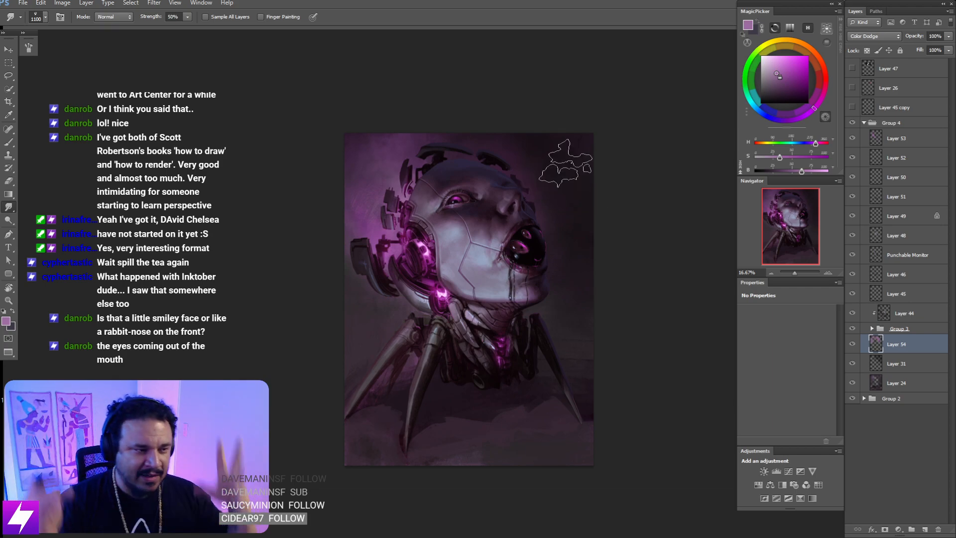
mouse_move(536, 266)
left_mouse_down()
mouse_move(520, 279)
mouse_move(540, 296)
left_mouse_up()
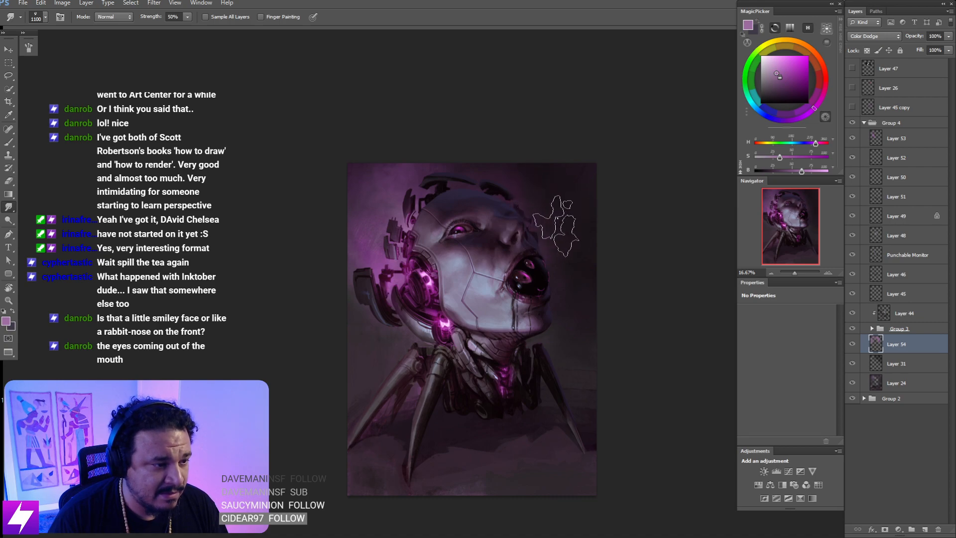
- Extend the muted purple haze around the mouth, chin and crown with brush sizes between 500 and 1200, and soften it with the Smudge tool
key("b")
key("bracketleft")
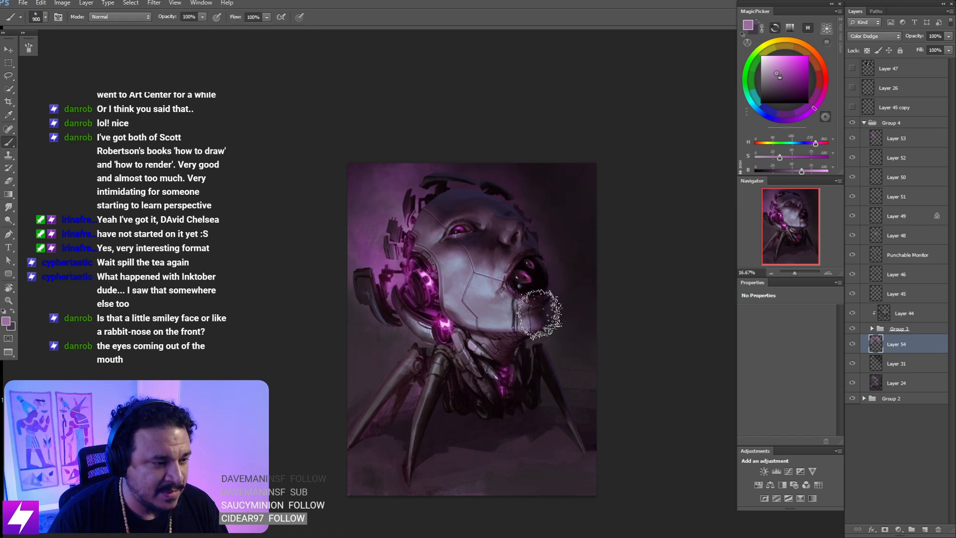
key("bracketleft")
key("bracketleft")
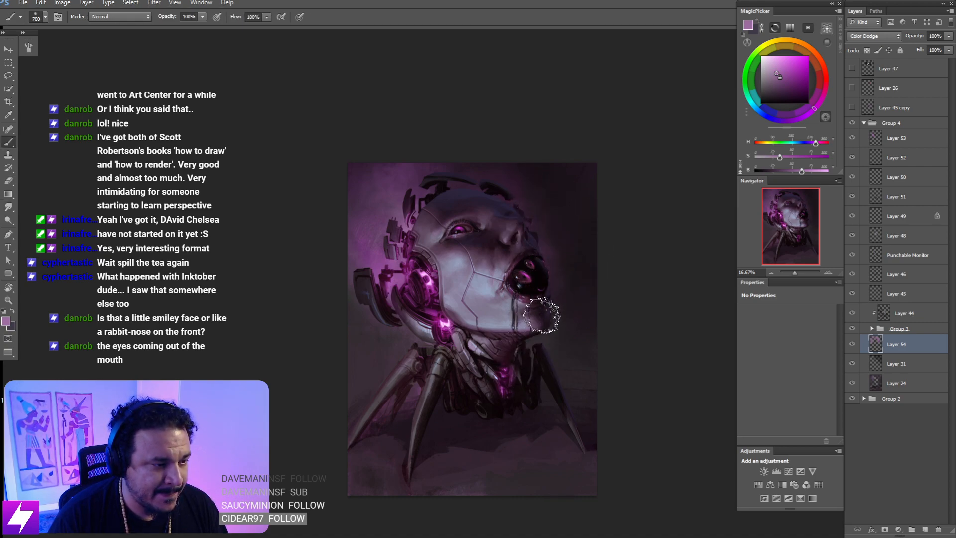
key("bracketleft")
key("bracketleft")
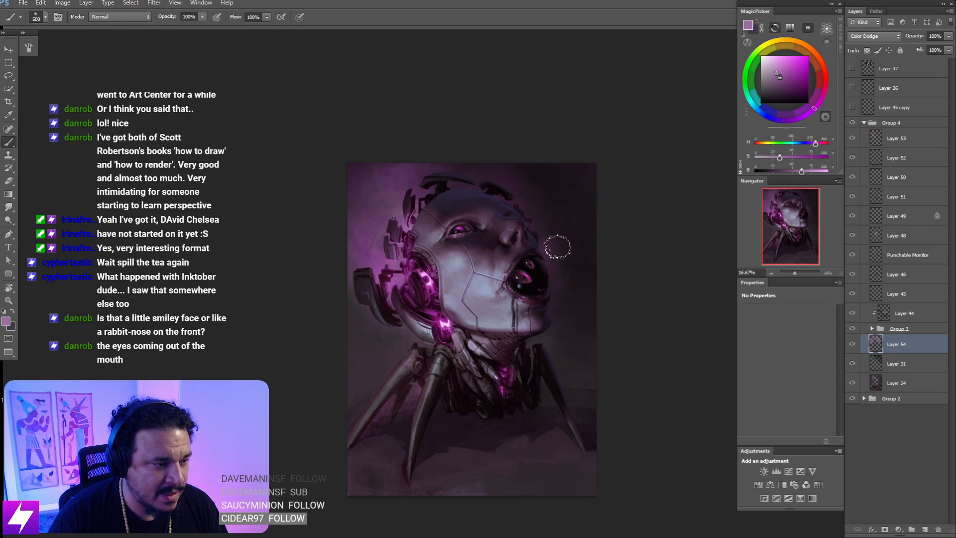
key("bracketright")
key("bracketright")
key("bracketright")
key("bracketright")
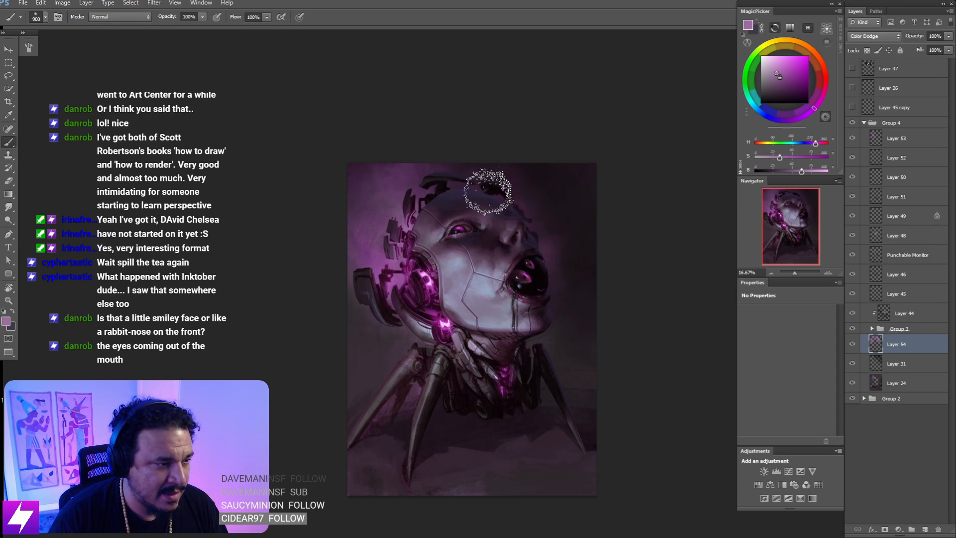
key("bracketright")
key("bracketright")
key("bracketright")
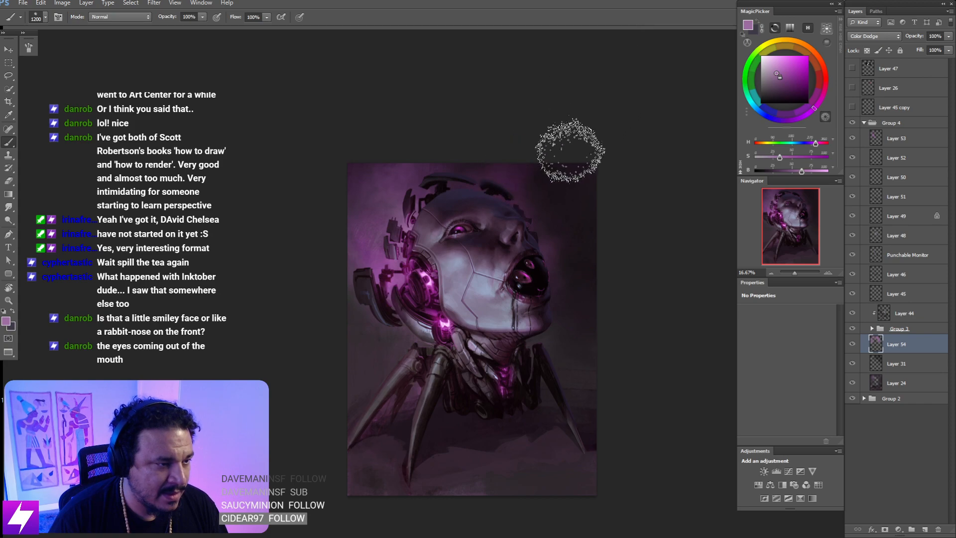
key("r")
- Review the whole painting at thumbnail size and flip the canvas horizontally to compare
key("ctrl+minus")
key("ctrl+minus")
key("ctrl+minus")
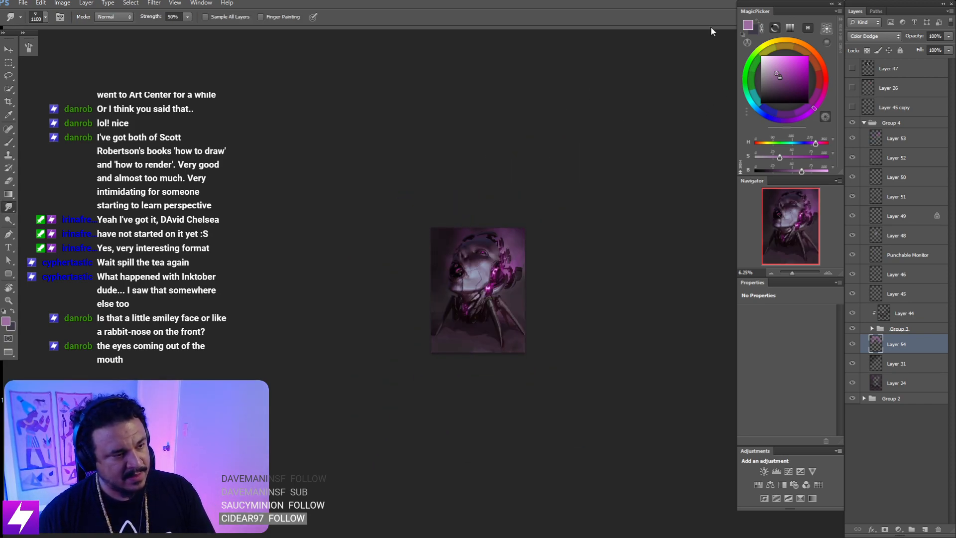
key("ctrl+plus")
key("ctrl+plus")
key("ctrl+plus")
key("ctrl+shift+h")
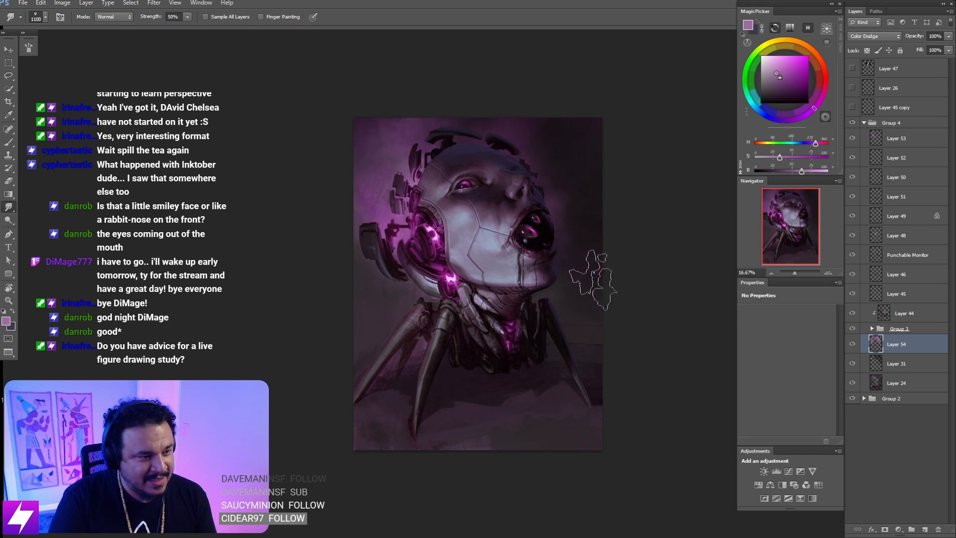
- Examine the jaw, the eyes inside the mouth and the background edge up close, flipping the canvas in between
key("ctrl+plus")
key("ctrl+plus")
key("ctrl+plus")
key("F2")
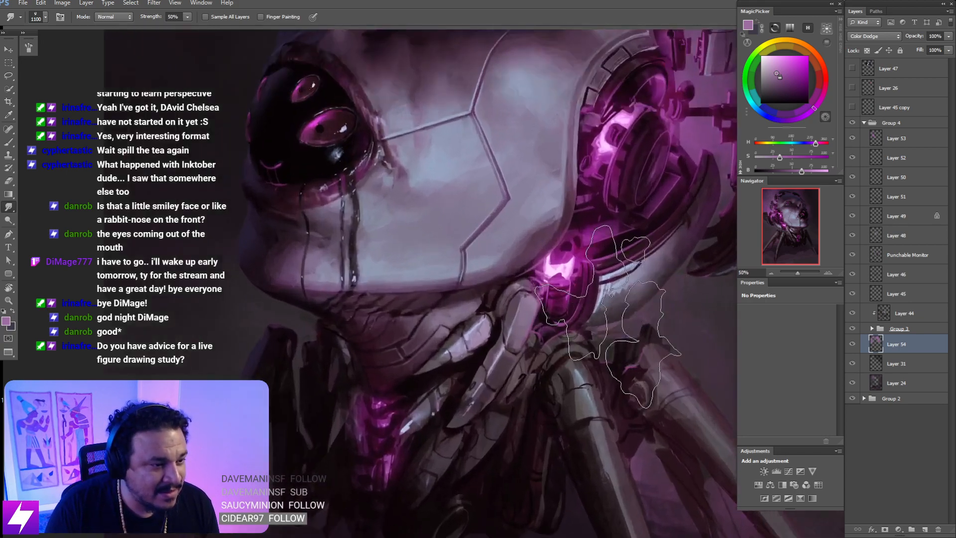
key("F2")
left_click_drag(603, 297, 416, 388)
left_click_drag(573, 292, 561, 320)
key("ctrl+plus")
key("ctrl+plus")
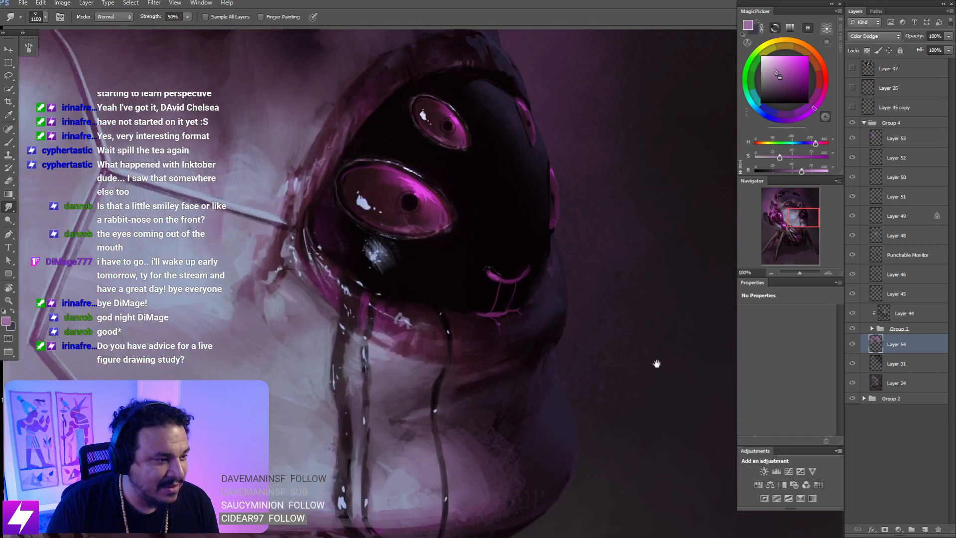
left_click_drag(655, 363, 612, 387)
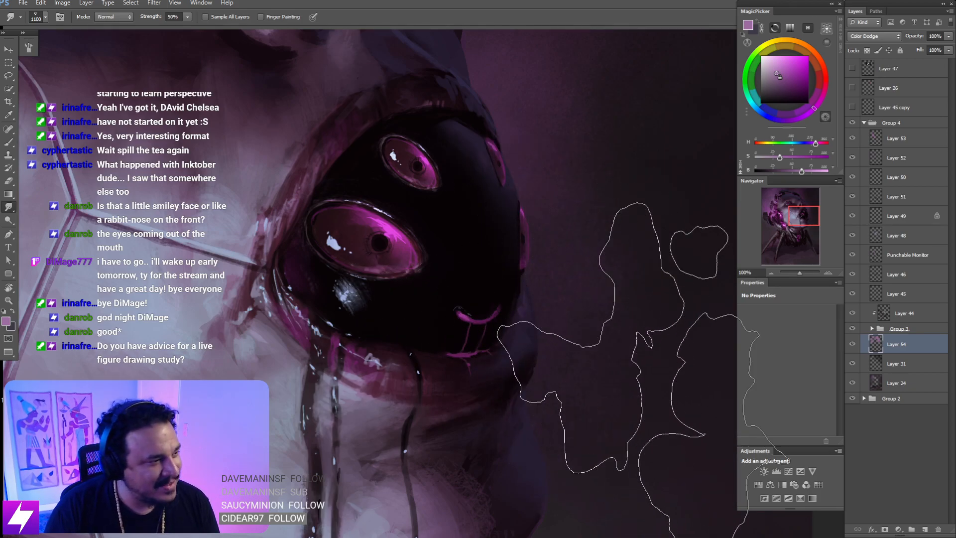
key("ctrl+minus")
left_click_drag(647, 428, 587, 370)
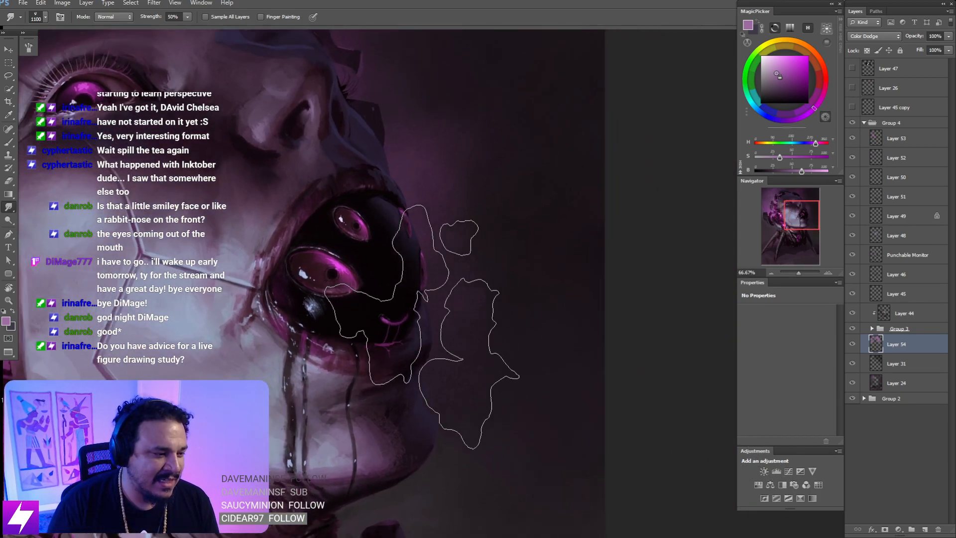
key("ctrl+minus")
key("ctrl+minus")
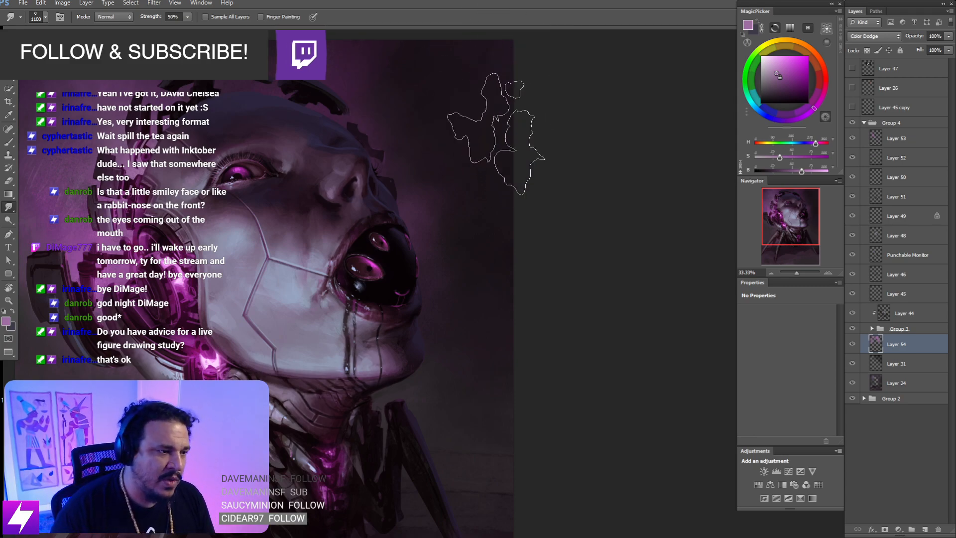
- Compare the painting with and without the Layer 54 background glow, and check it small and mirrored
left_click(853, 345)
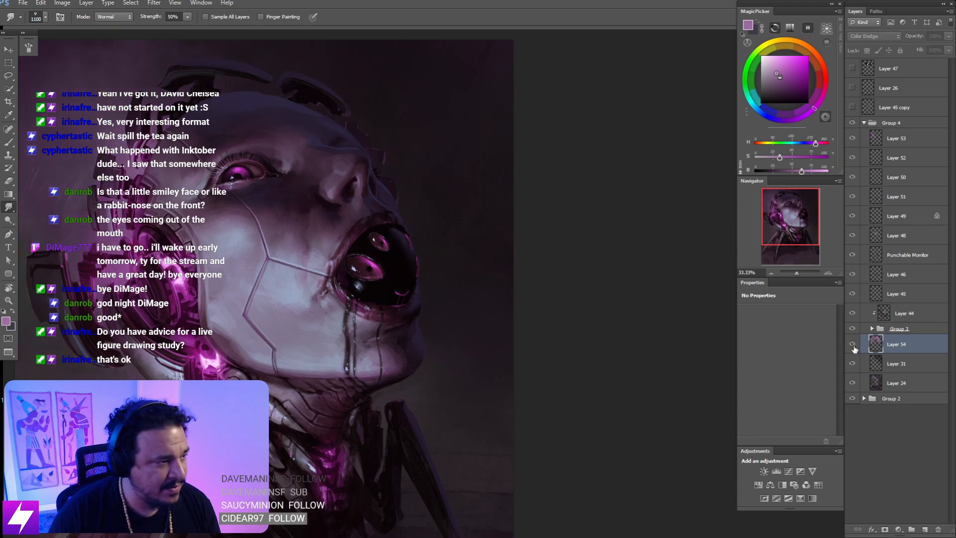
left_click(852, 344)
scroll(608, 316, "down", 3)
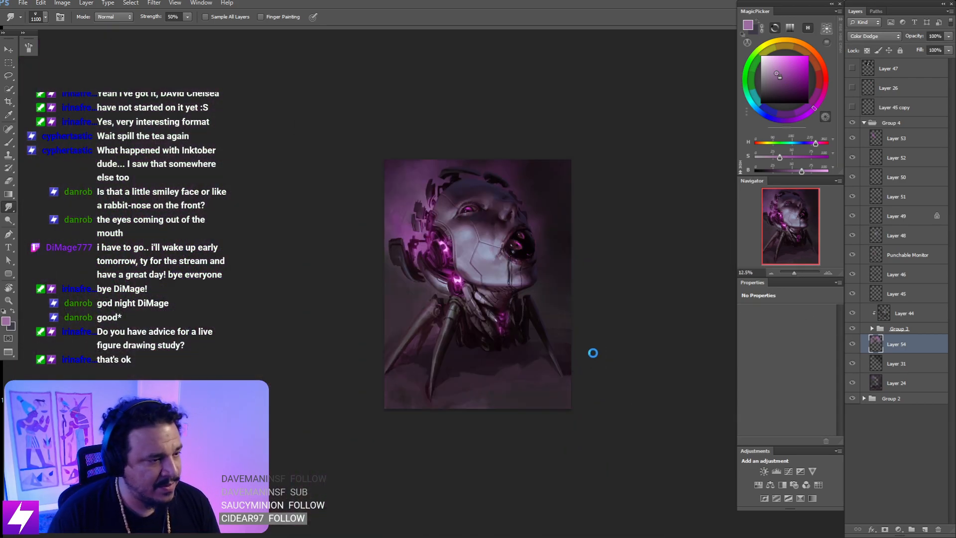
key("F2")
key("ctrl+plus")
left_click_drag(552, 269, 573, 286)
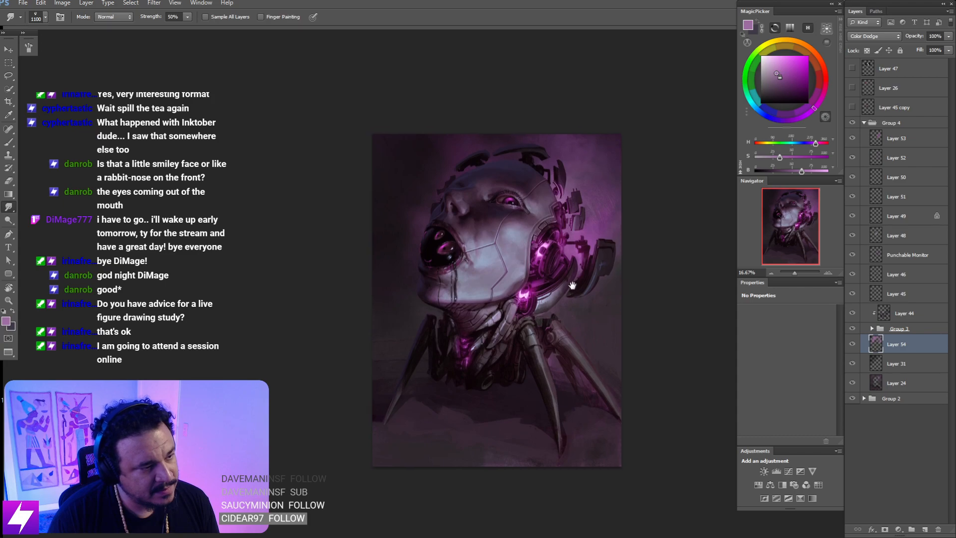
- Compare the Layer 53 glow on and off, and make that layer active
left_click(852, 139)
left_click(852, 140)
left_click(894, 139)
key("ctrl+plus")
left_click_drag(527, 229, 538, 267)
- Brush a soft purple glow onto the cheek between the nose and eye, using brush sizes from 250 to 600
key("b")
key("bracketleft")
key("bracketleft")
key("bracketleft")
key("bracketleft")
key("bracketleft")
key("bracketleft")
key("bracketleft")
key("bracketleft")
key("bracketleft")
key("bracketleft")
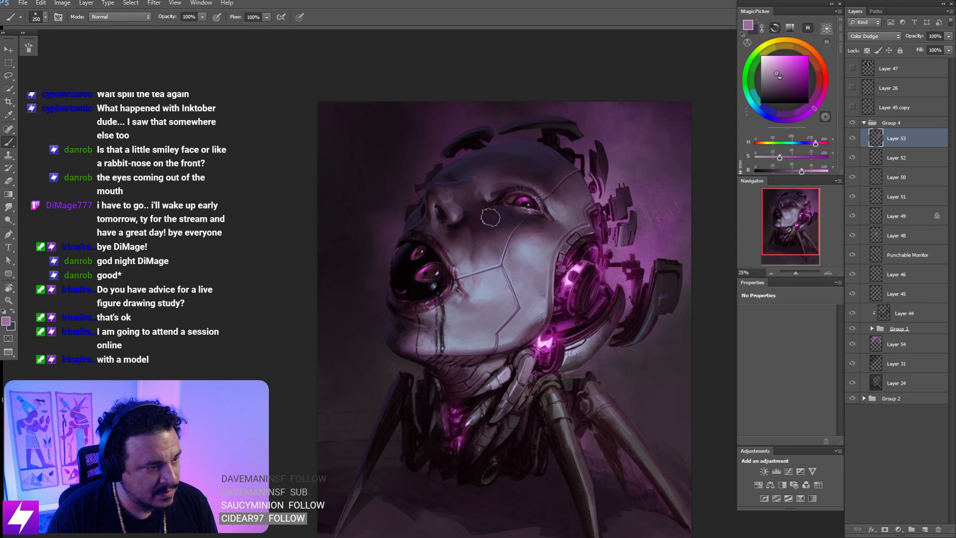
key("r")
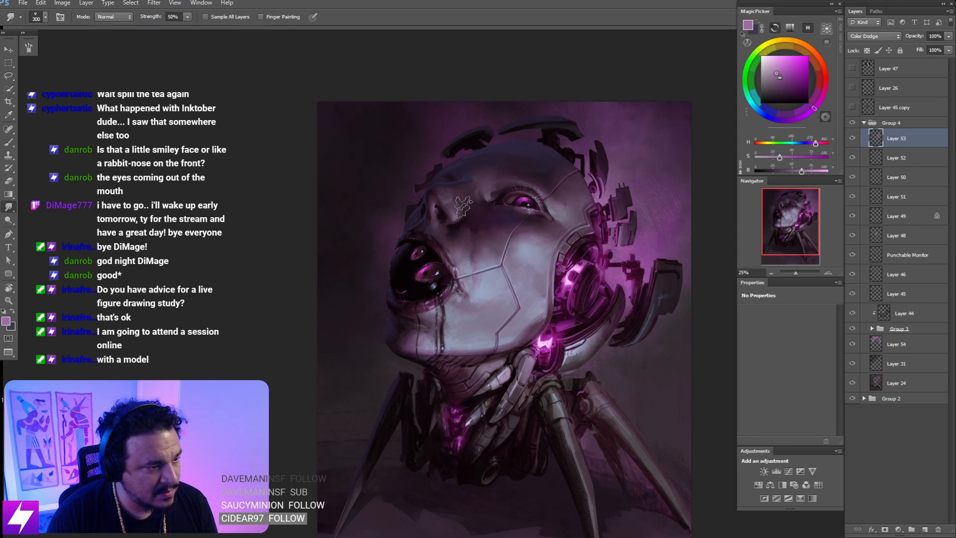
key("b")
key("bracketright")
key("bracketright")
key("bracketright")
key("bracketright")
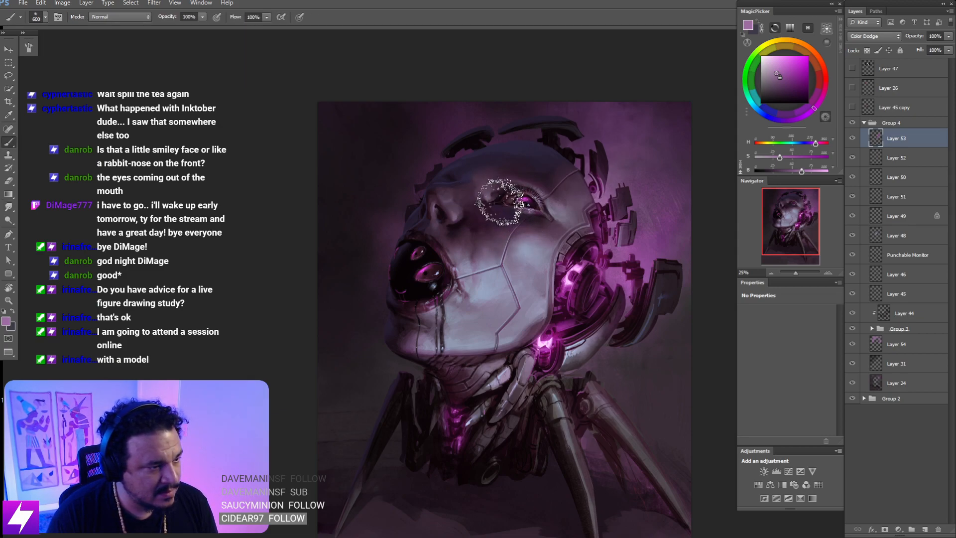
- Trim the cheek glow with the Eraser reduced to size 200, and blend it with the Smudge tool at size 200
key("e")
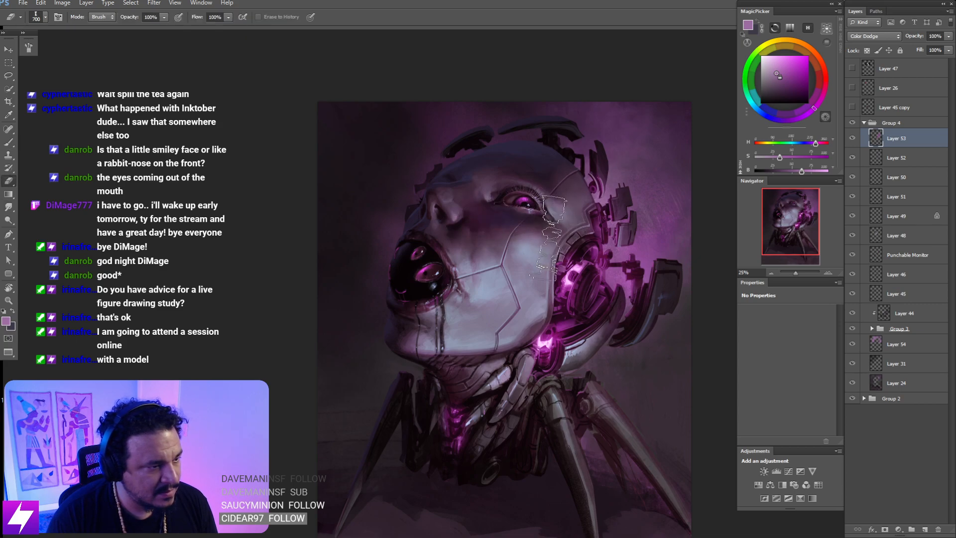
key("bracketleft")
key("bracketleft")
key("bracketleft")
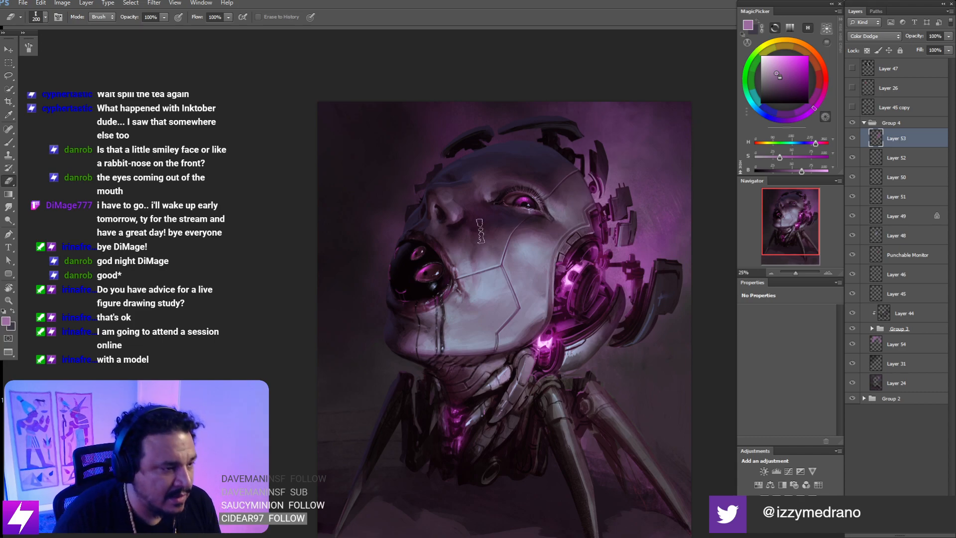
key("r")
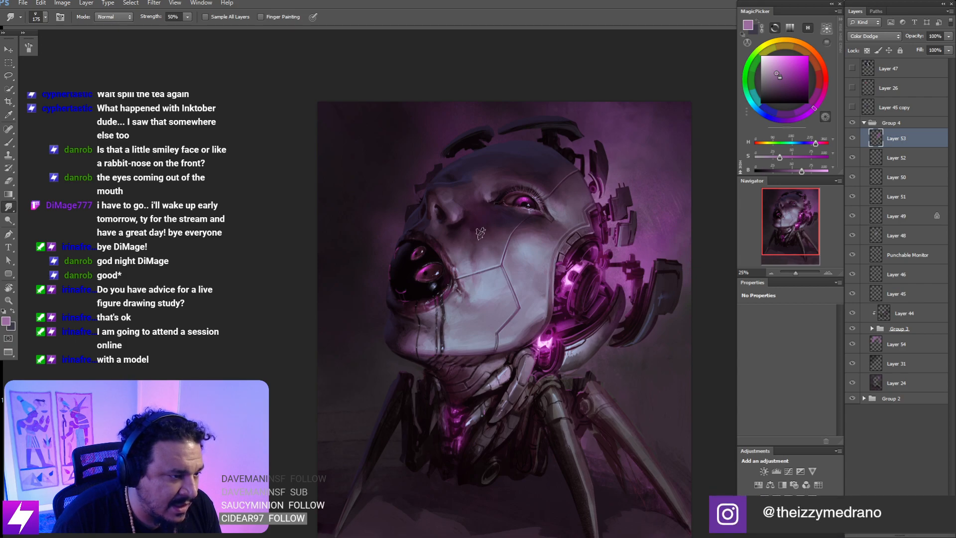
key("bracketright")
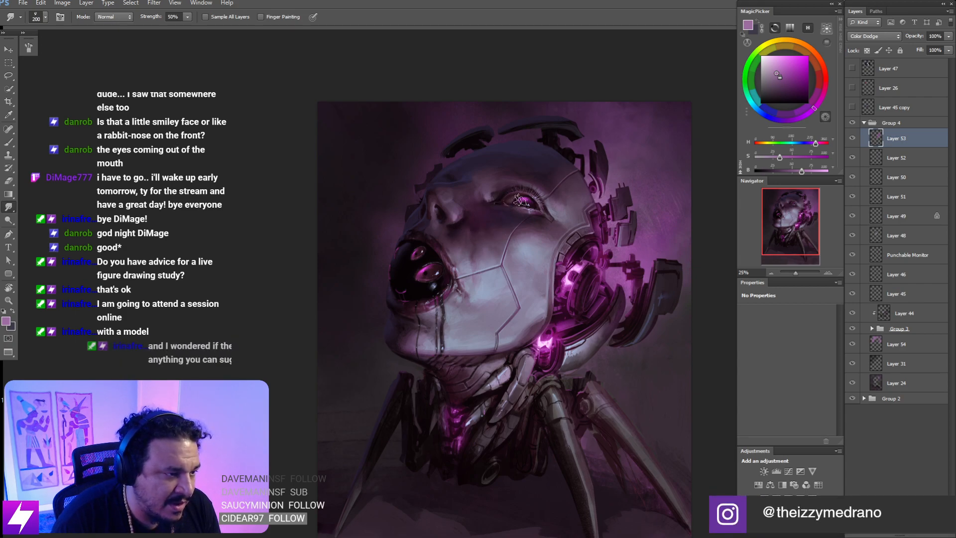
- Reduce the brush to size 150, try a glow stroke on the eye, and undo the last stroke
key("b")
key("bracketleft")
key("bracketleft")
key("bracketleft")
key("bracketleft")
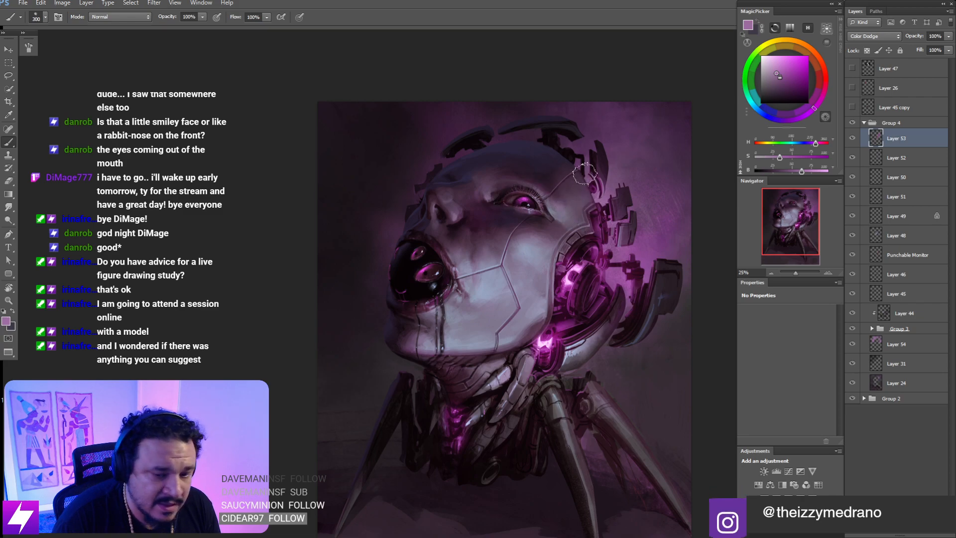
key("bracketright")
key("bracketright")
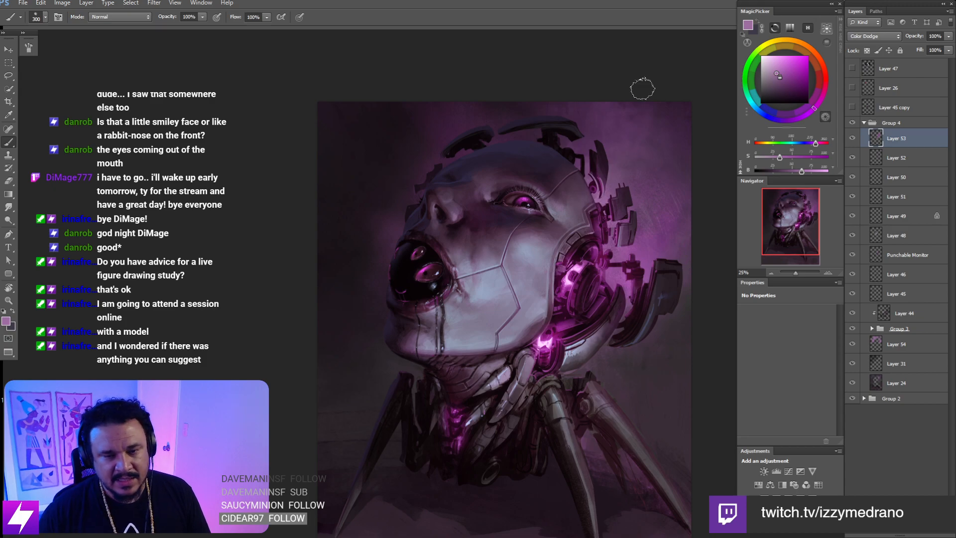
key("ctrl+plus")
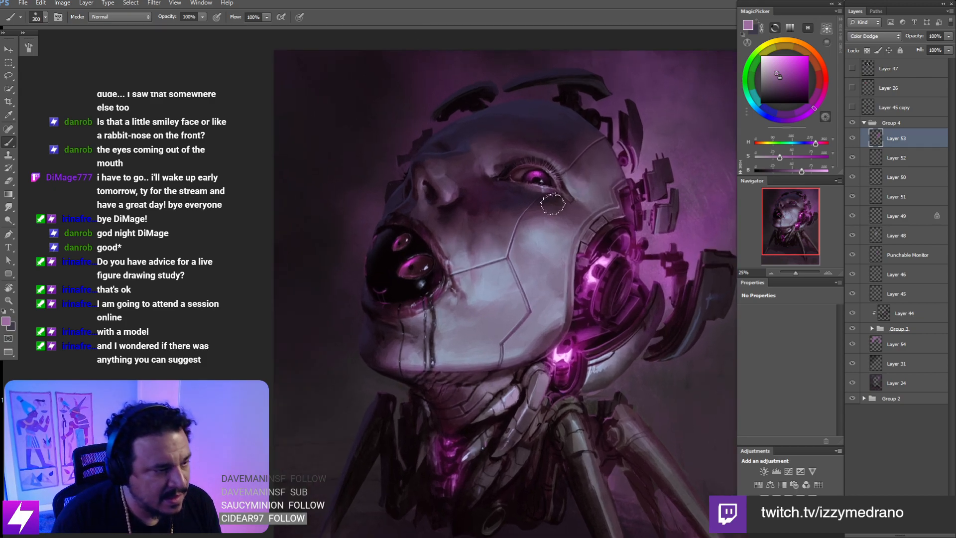
left_click_drag(551, 199, 547, 221)
key("bracketleft")
key("bracketleft")
key("bracketleft")
key("bracketleft")
key("ctrl+z")
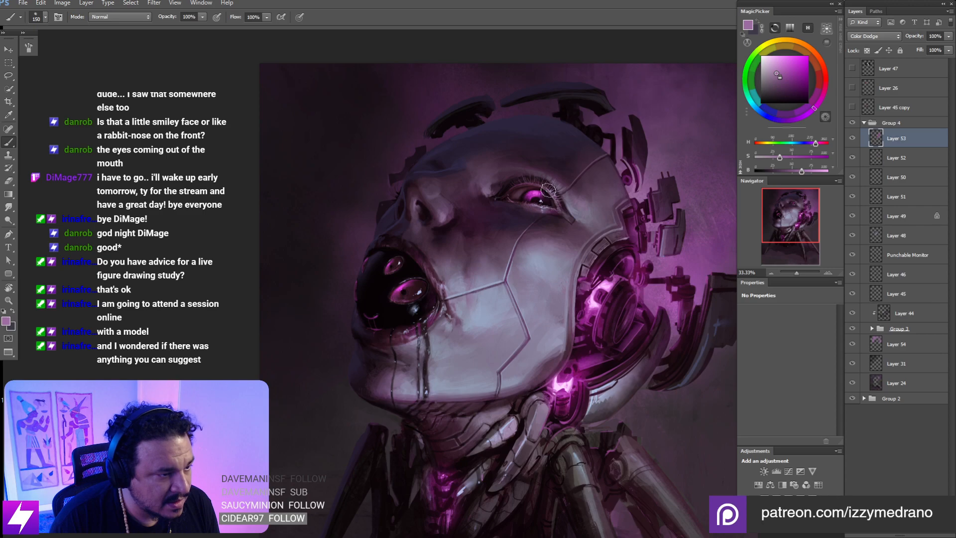
left_click_drag(537, 192, 547, 193)
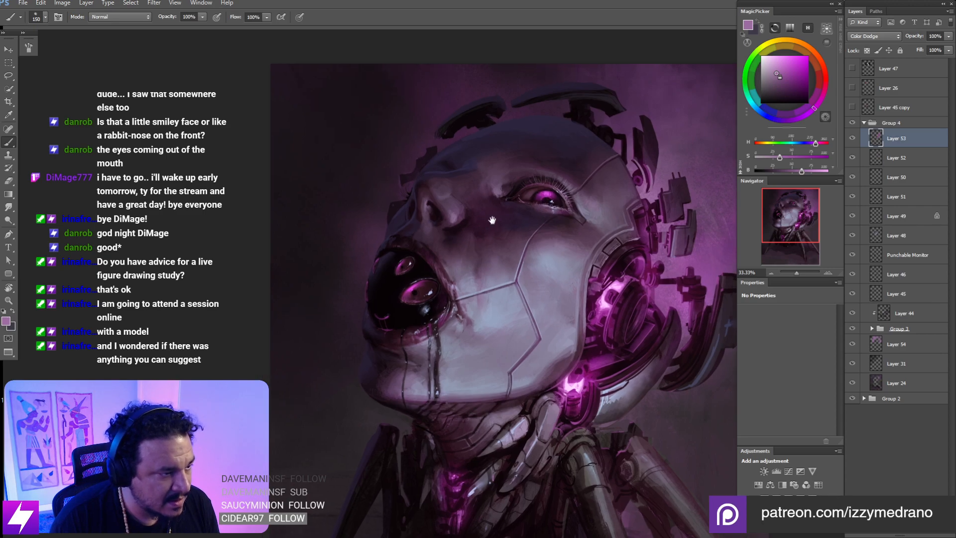
- Lasso the side of the nose around the nostril, brush glow inside the selection, and deselect it
key("l")
mouse_move(432, 207)
left_mouse_down()
mouse_move(426, 224)
mouse_move(428, 183)
left_mouse_up()
key("b")
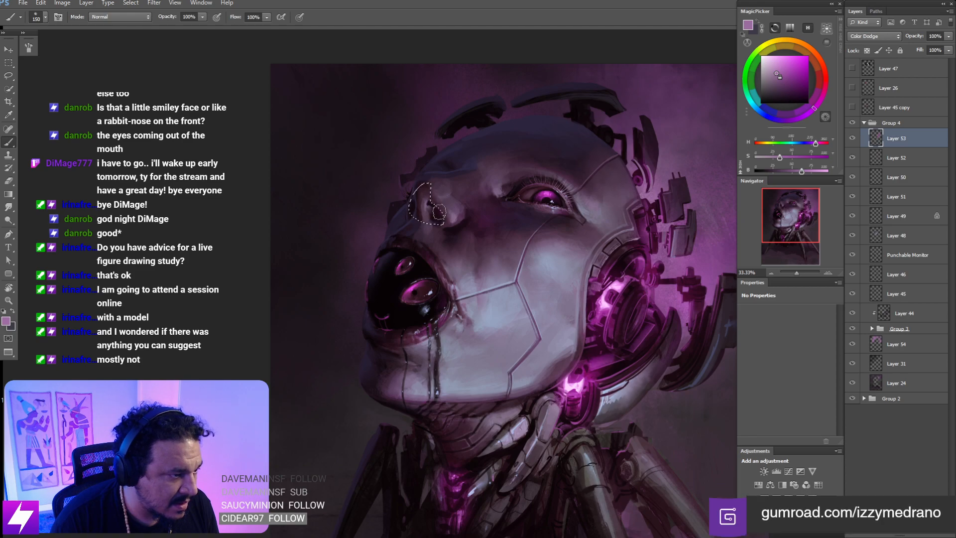
key("ctrl+d")
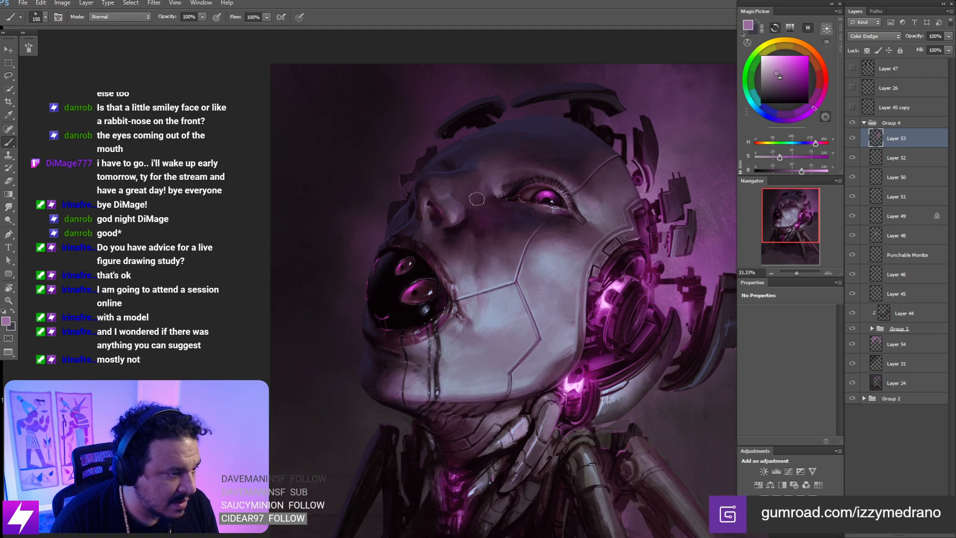
- Check the painting upside down by rotating the canvas view, and restore the upright view
key("ctrl+minus")
key("ctrl+minus")
key("r")
left_click_drag(474, 292, 501, 269)
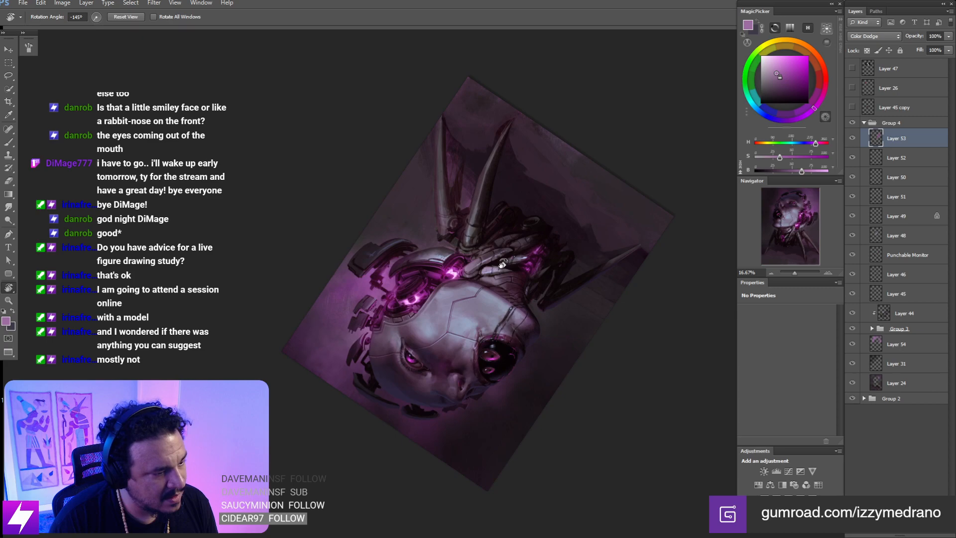
key("Escape")
key("ctrl+plus")
key("ctrl+plus")
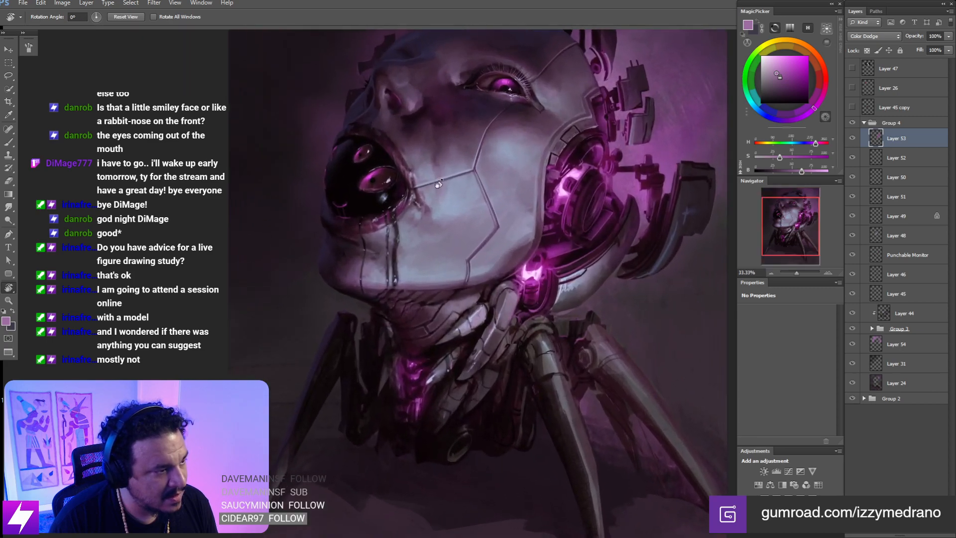
- Clean up the glow beneath the nostril with the Eraser reduced to size 45
left_click_drag(426, 165, 473, 235)
key("e")
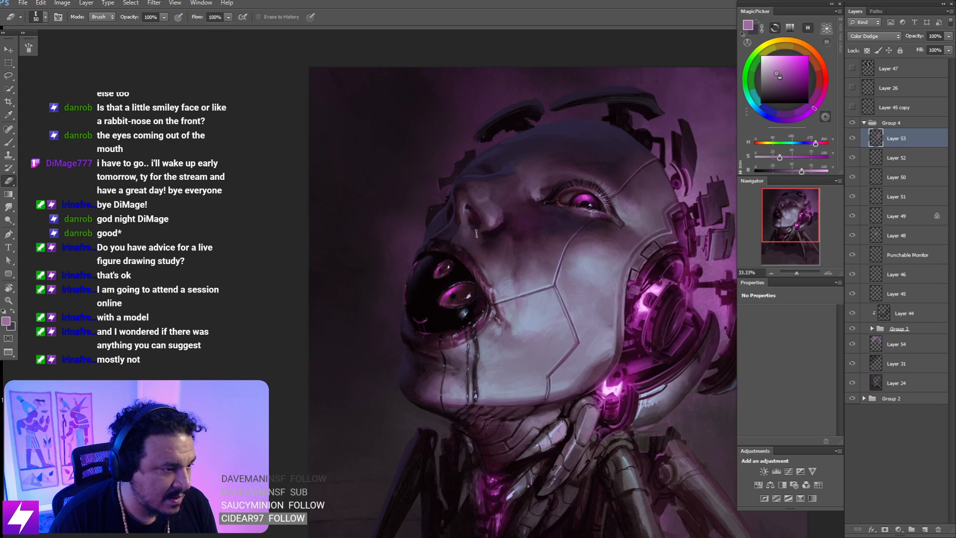
key("bracketleft")
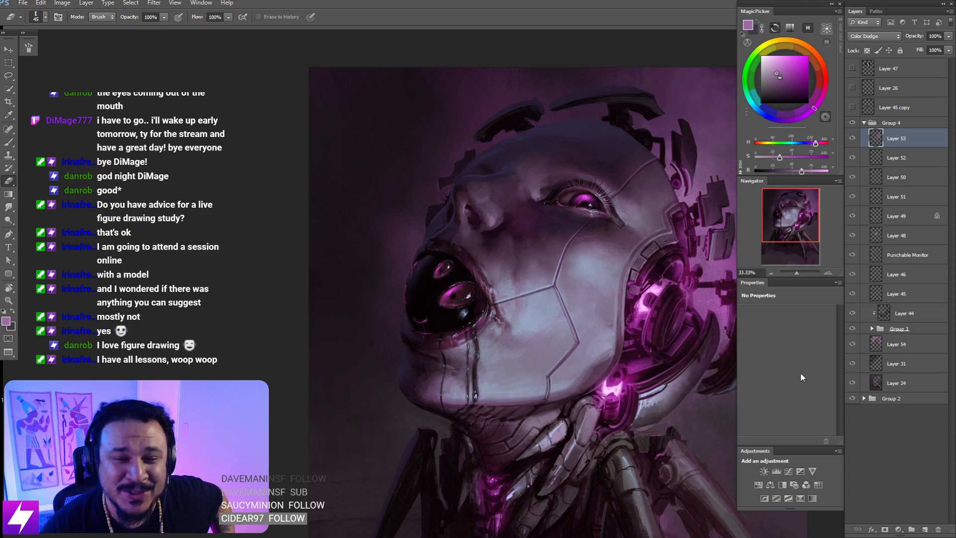
- Compare the painting with and without Layer 53, review the full head, and select Group 4
left_click(853, 138)
key("ctrl+minus")
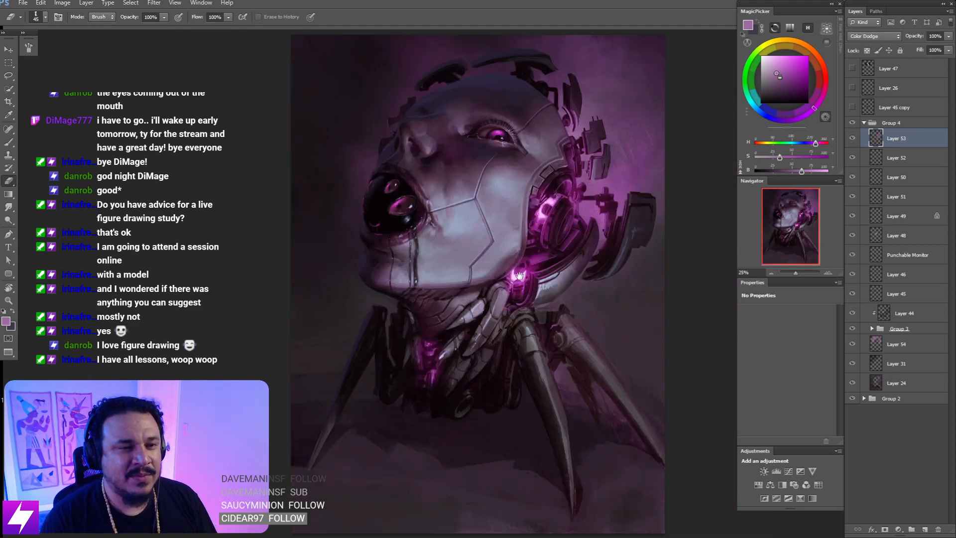
left_click_drag(500, 235, 482, 289)
left_click(864, 123)
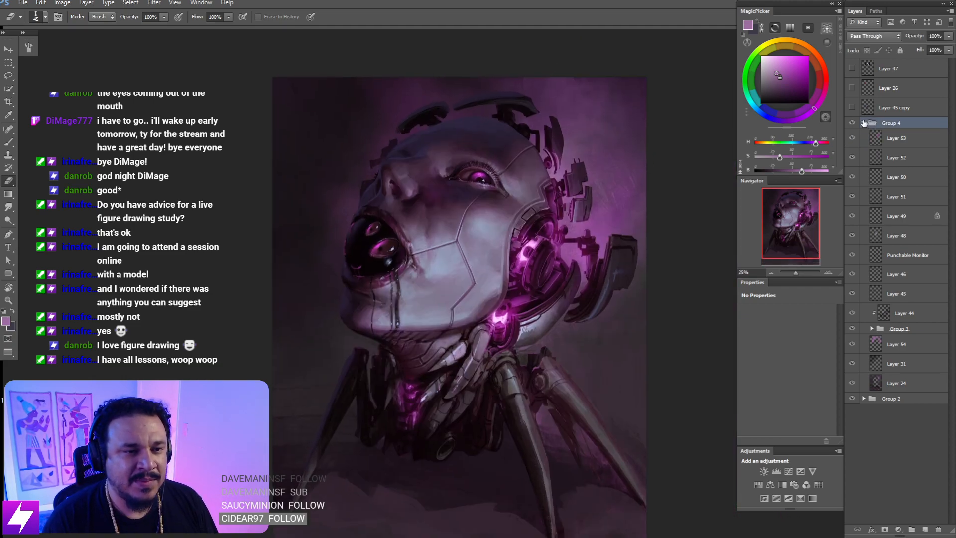
- Create a new layer above Group 4 and choose a textured 75 px brush preset for sketching on it
key("ctrl+alt+shift+n")
left_click_drag(548, 246, 560, 292)
key("b")
key("ctrl+plus")
left_click_drag(339, 217, 347, 245)
key("bracketleft")
key("bracketleft")
key("bracketleft")
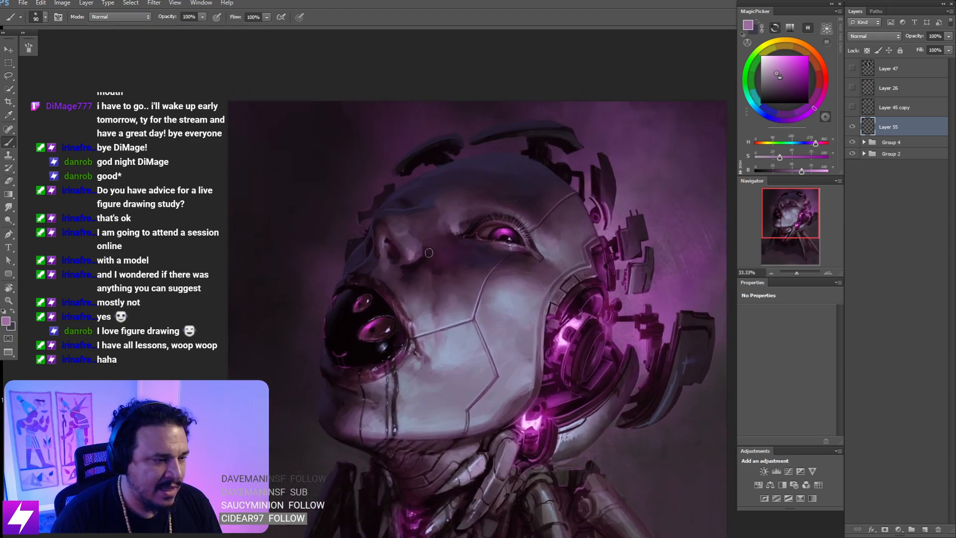
right_click(392, 253)
double_click(59, 177)
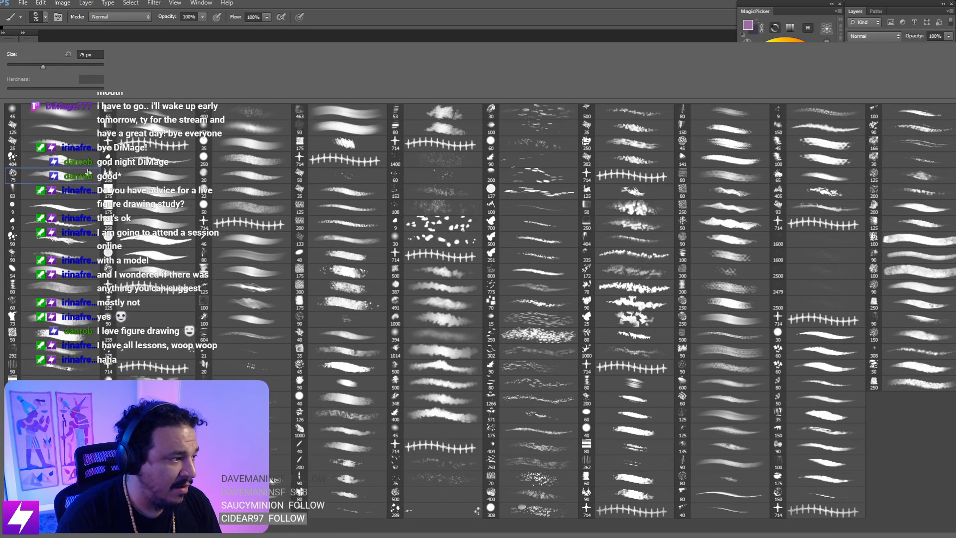
- Reduce the brush to size 30 and sketch a gesture figure with an oval head and curved body line in the dark background beside the head
left_click_drag(437, 264, 450, 271)
key("ctrl+minus")
mouse_move(437, 325)
left_mouse_down()
mouse_move(445, 322)
mouse_move(468, 400)
mouse_move(456, 410)
left_mouse_up()
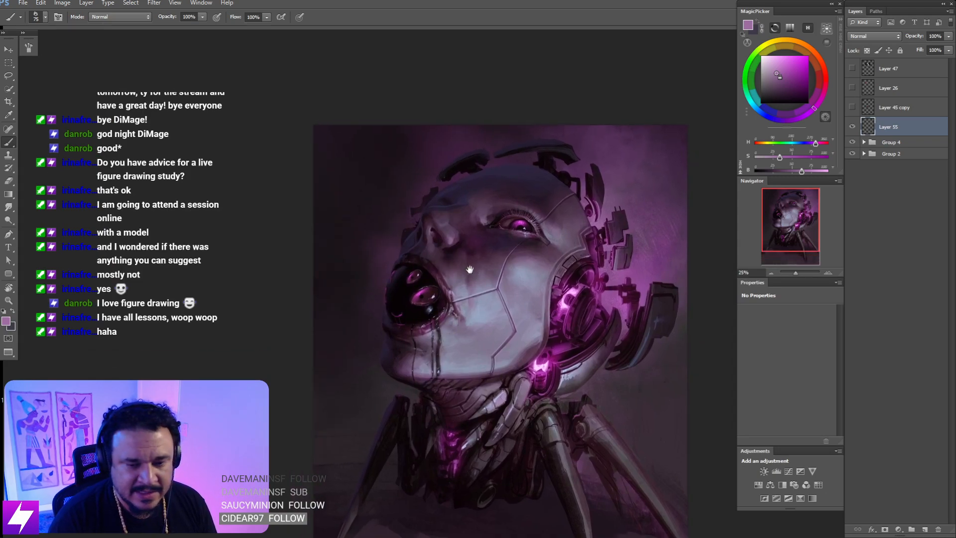
key("ctrl+plus")
left_click_drag(442, 294, 446, 338)
left_click_drag(455, 287, 441, 281)
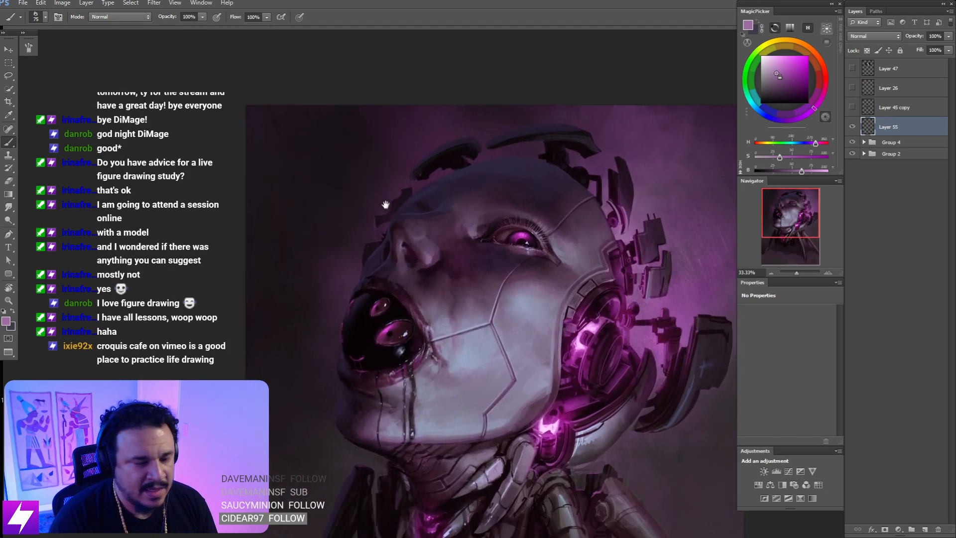
key("bracketleft")
key("bracketleft")
key("bracketleft")
key("bracketleft")
key("bracketleft")
key("bracketleft")
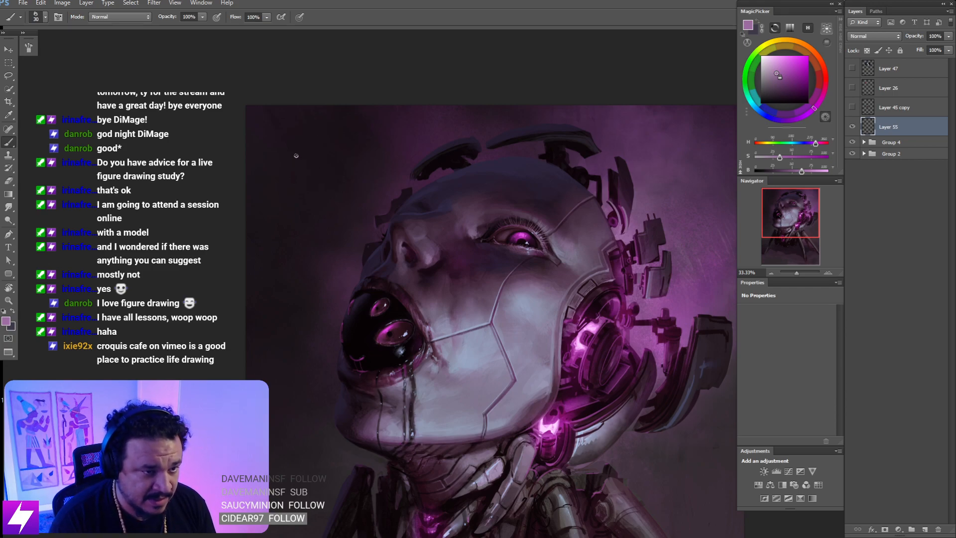
left_click_drag(287, 143, 330, 219)
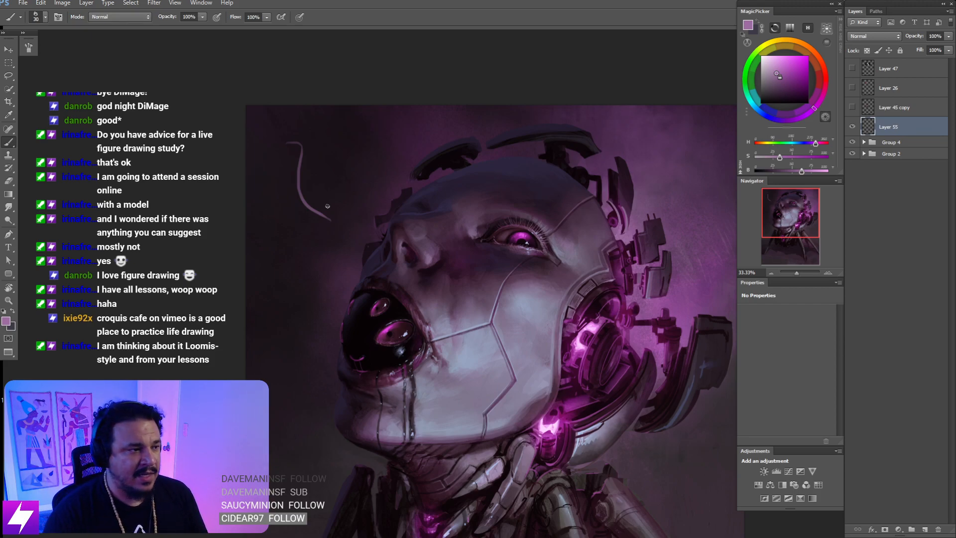
mouse_move(307, 128)
left_mouse_down()
mouse_move(298, 145)
mouse_move(328, 227)
left_mouse_up()
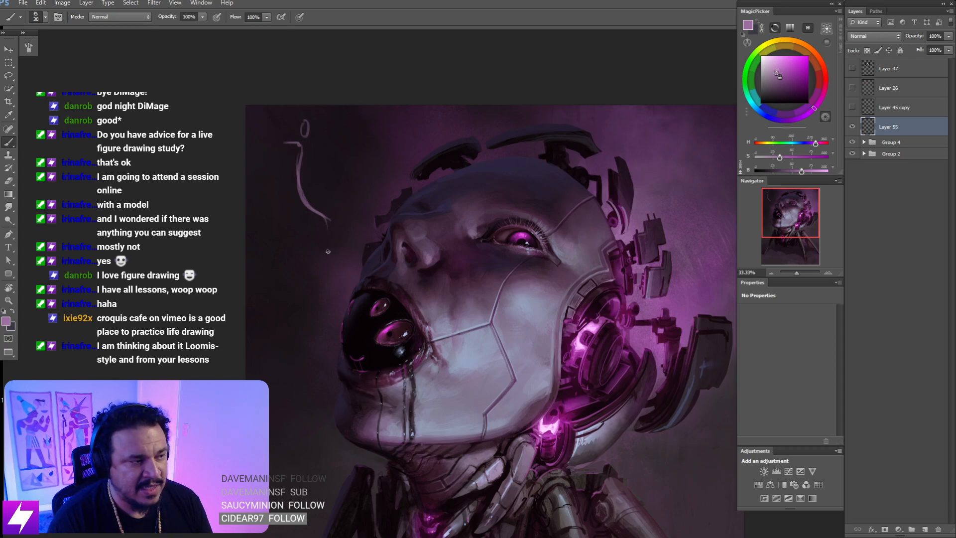
- Sketch a second gesture of two curved strokes beside the first figure, undoing the rejected strokes
left_click_drag(354, 188, 345, 209)
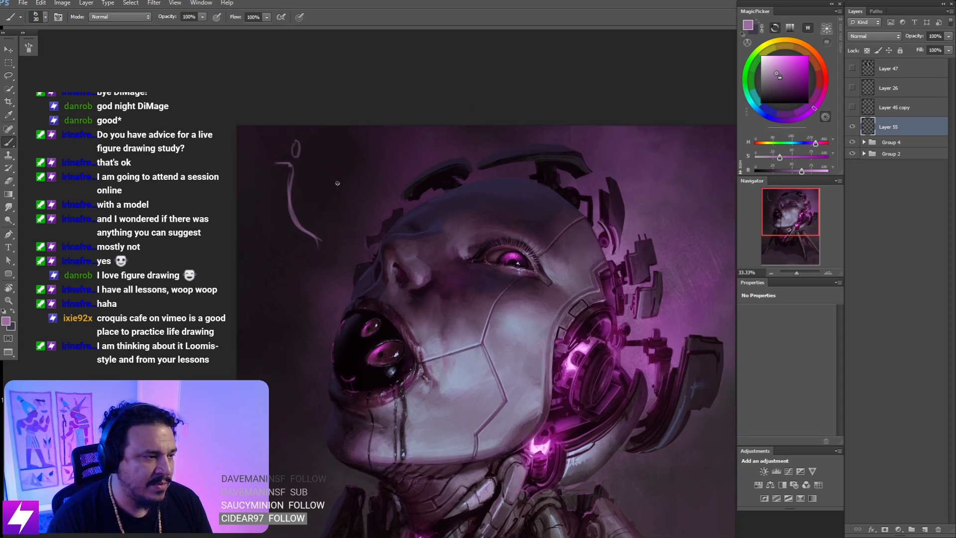
key("ctrl+z")
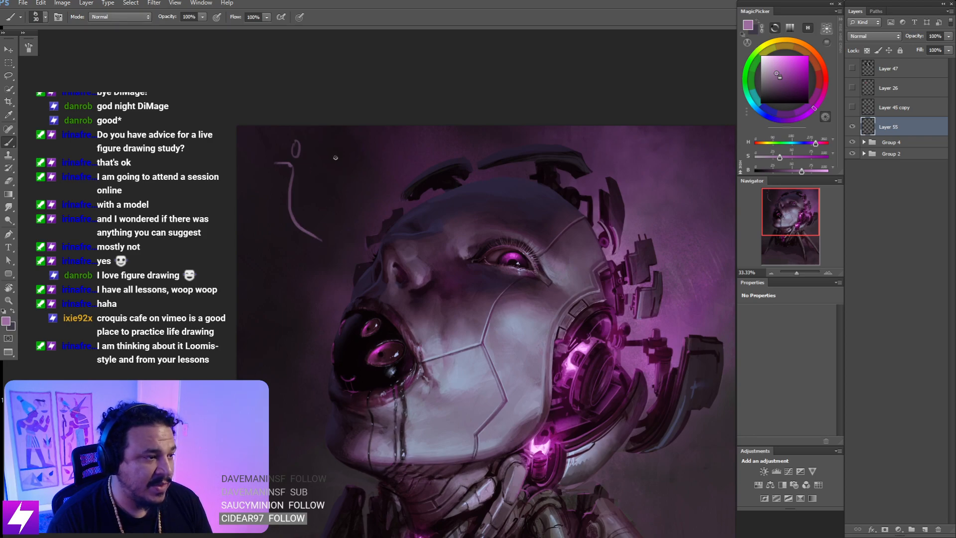
left_click_drag(335, 145, 353, 215)
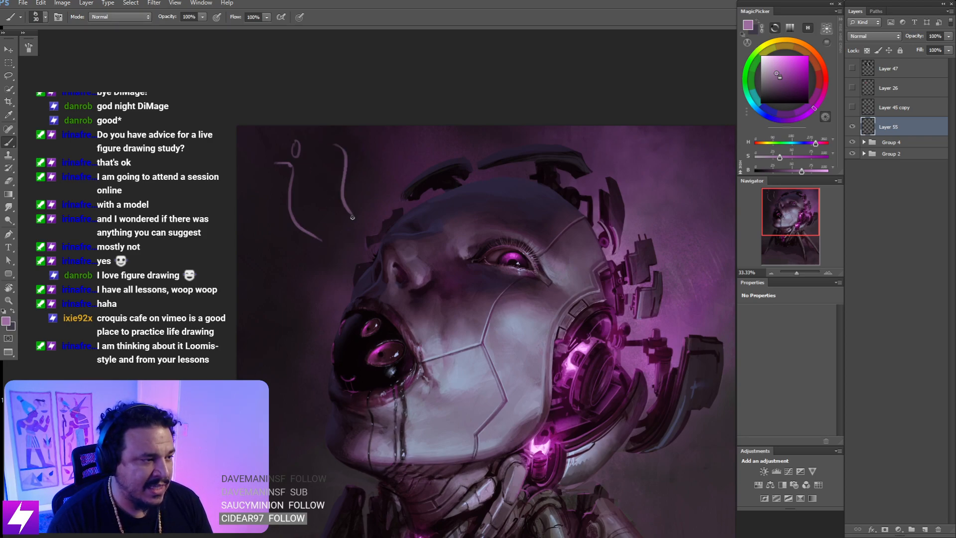
key("ctrl+z")
left_click_drag(357, 152, 337, 199)
key("ctrl+z")
mouse_move(358, 150)
left_mouse_down()
mouse_move(348, 225)
mouse_move(368, 175)
mouse_move(380, 185)
left_mouse_up()
left_click_drag(348, 304, 345, 303)
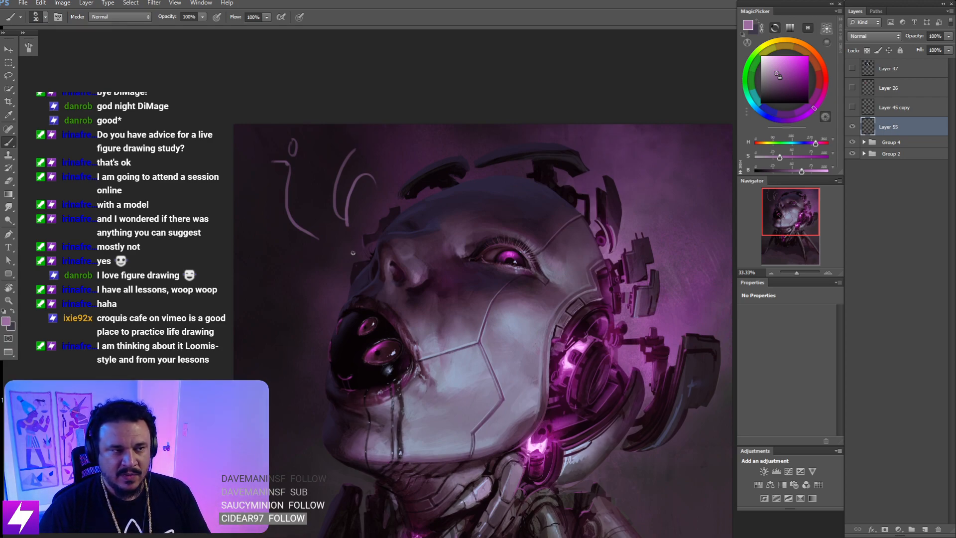
- Draw a small upright rectangular frame with a horizontal baseline beneath the gesture sketches, using brush size 25
left_click_drag(245, 331, 298, 248)
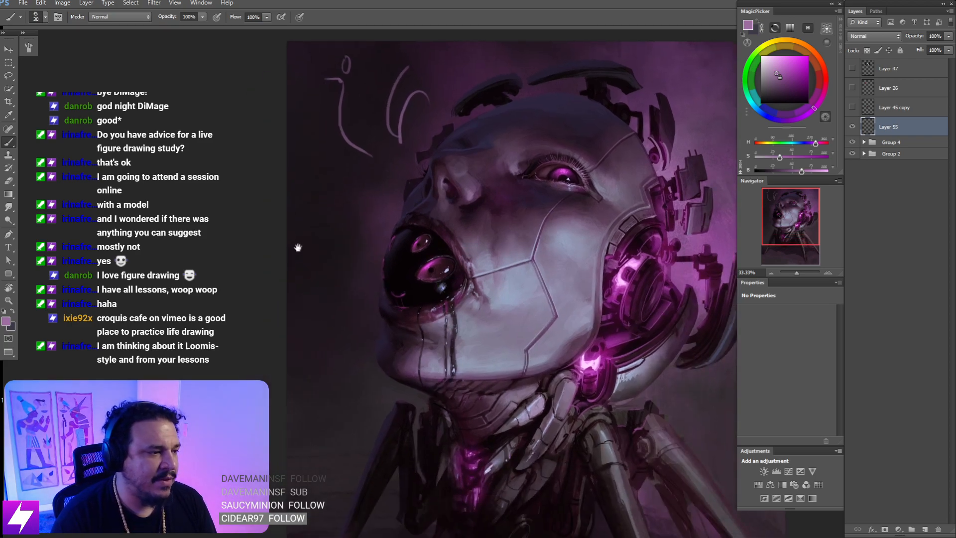
left_click_drag(314, 175, 315, 257)
key("ctrl+z")
mouse_move(313, 185)
left_mouse_down()
mouse_move(312, 261)
mouse_move(371, 184)
mouse_move(371, 269)
left_mouse_up()
left_click_drag(304, 273, 378, 273)
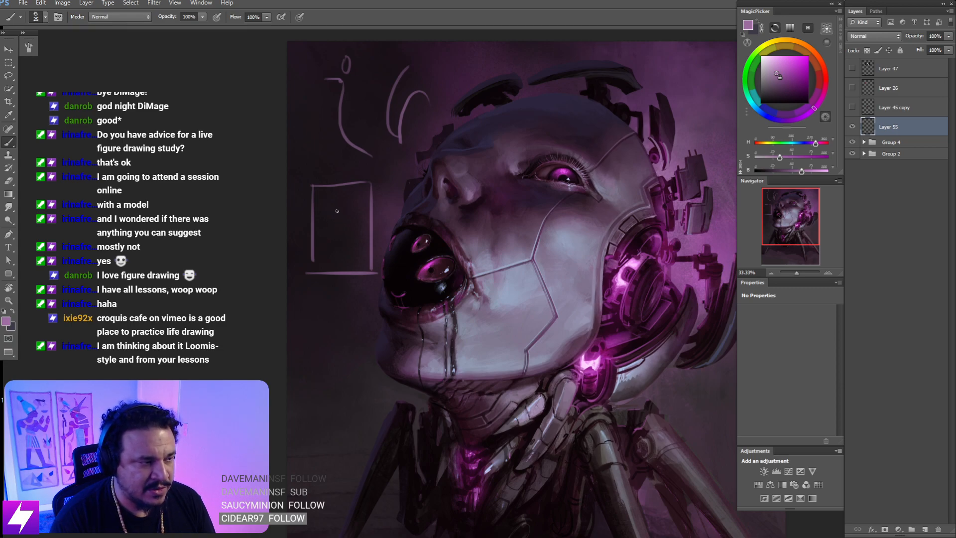
- Sketch a small seated figure with round head, curved back, bent legs and an arm resting on the knee inside the frame
left_click_drag(339, 201, 346, 202)
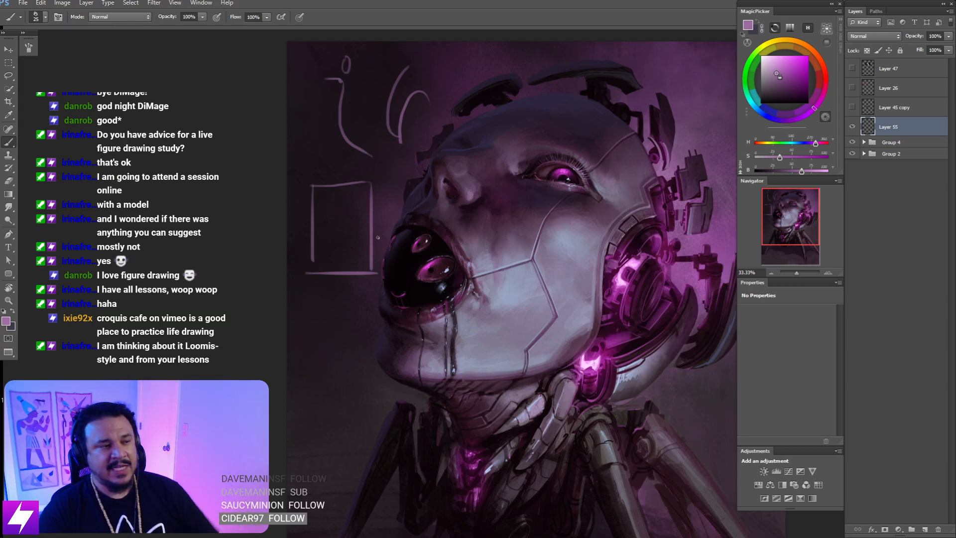
mouse_move(349, 203)
left_mouse_down()
mouse_move(338, 211)
mouse_move(342, 249)
left_mouse_up()
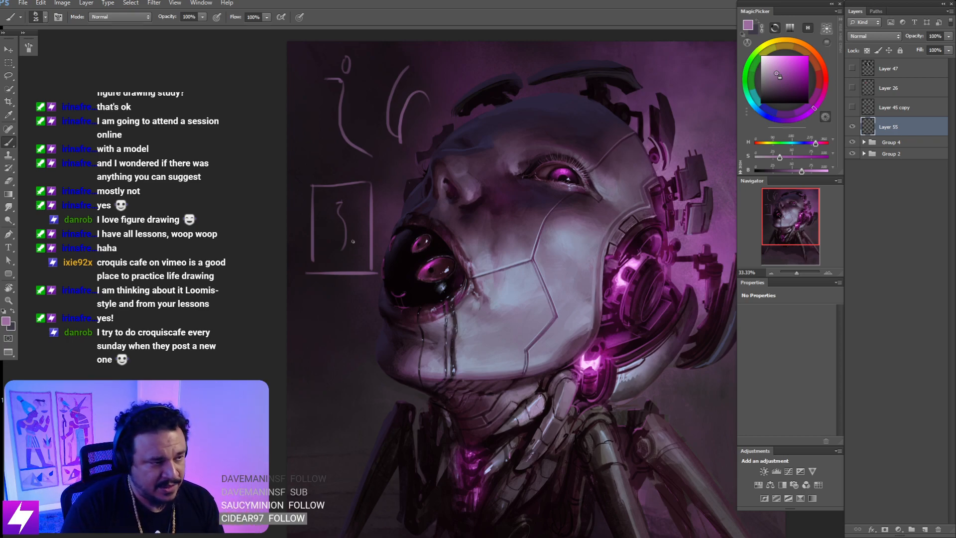
left_click_drag(337, 206, 342, 254)
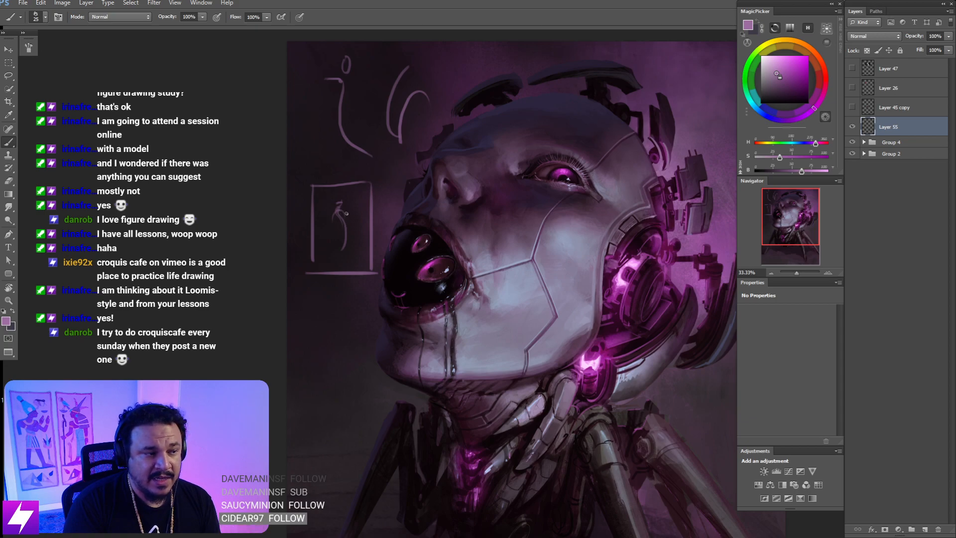
mouse_move(343, 211)
left_mouse_down()
mouse_move(350, 229)
mouse_move(335, 226)
mouse_move(350, 247)
mouse_move(358, 223)
mouse_move(352, 256)
mouse_move(356, 230)
mouse_move(337, 249)
mouse_move(330, 228)
mouse_move(335, 255)
mouse_move(358, 258)
mouse_move(335, 253)
mouse_move(354, 250)
left_mouse_up()
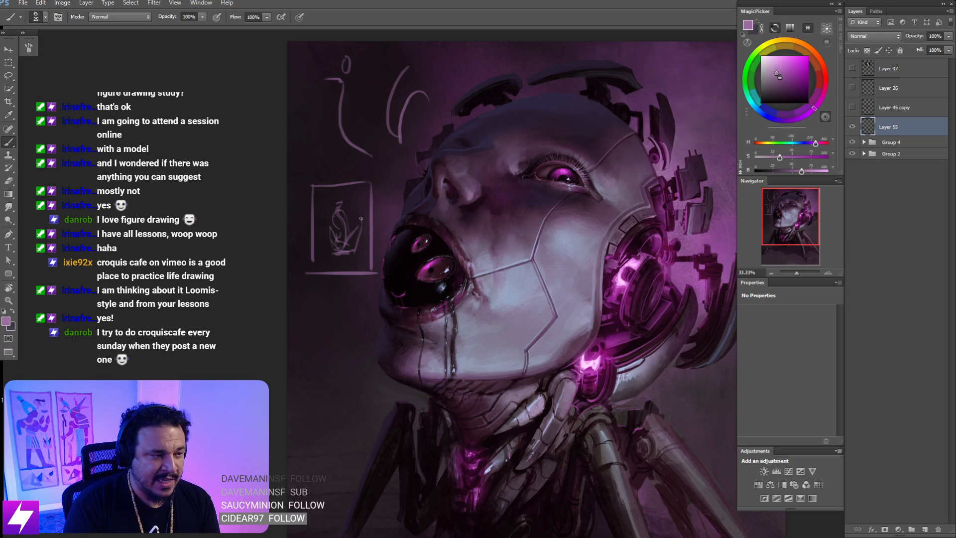
left_click_drag(361, 217, 364, 249)
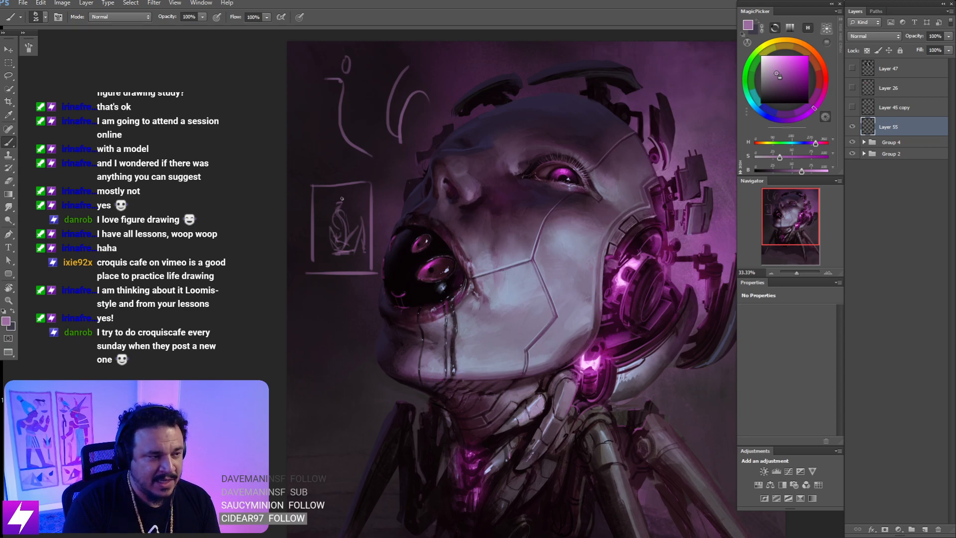
mouse_move(342, 199)
left_mouse_down()
mouse_move(352, 233)
mouse_move(330, 232)
mouse_move(354, 221)
mouse_move(346, 212)
mouse_move(365, 230)
left_mouse_up()
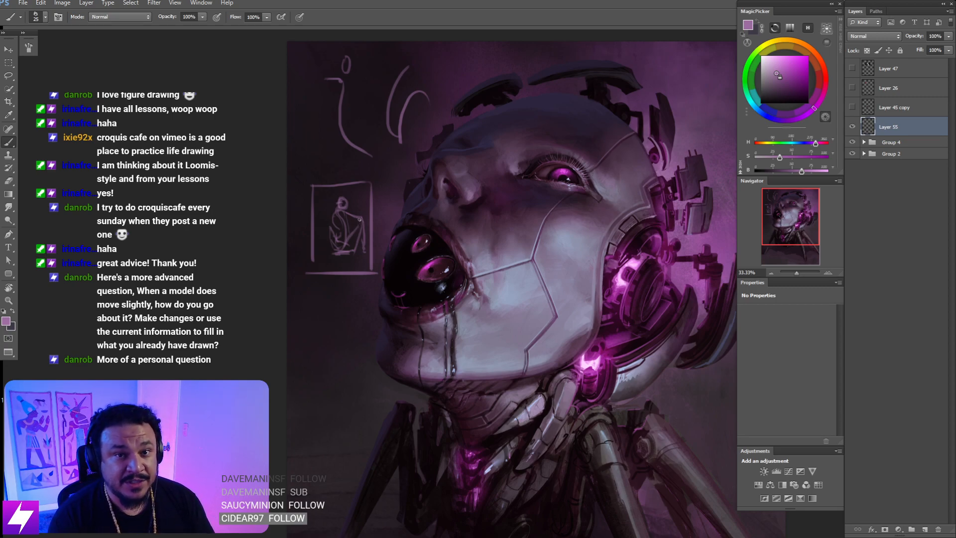
- Reduce the brush to size 10 for finer lines on the framed seated figure
key("ctrl+plus")
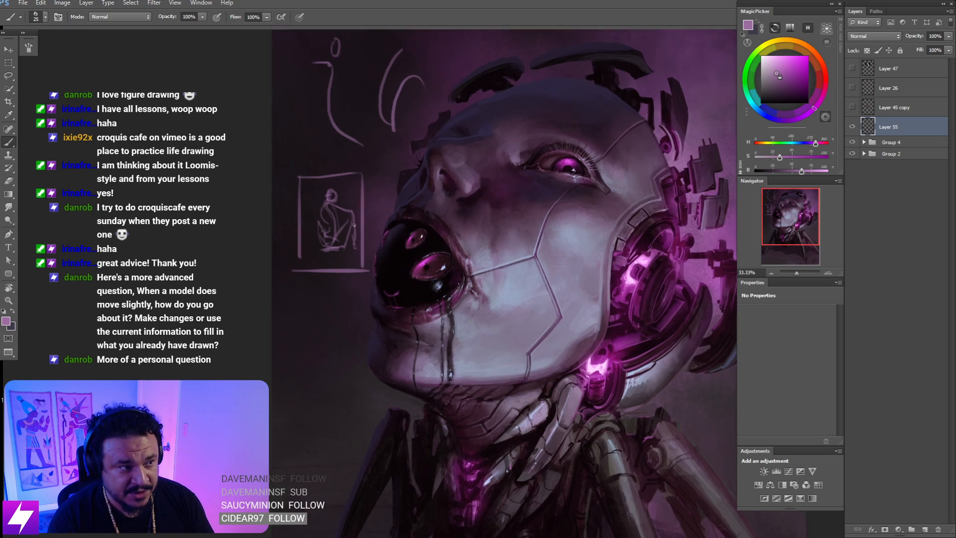
left_click_drag(293, 187, 391, 265)
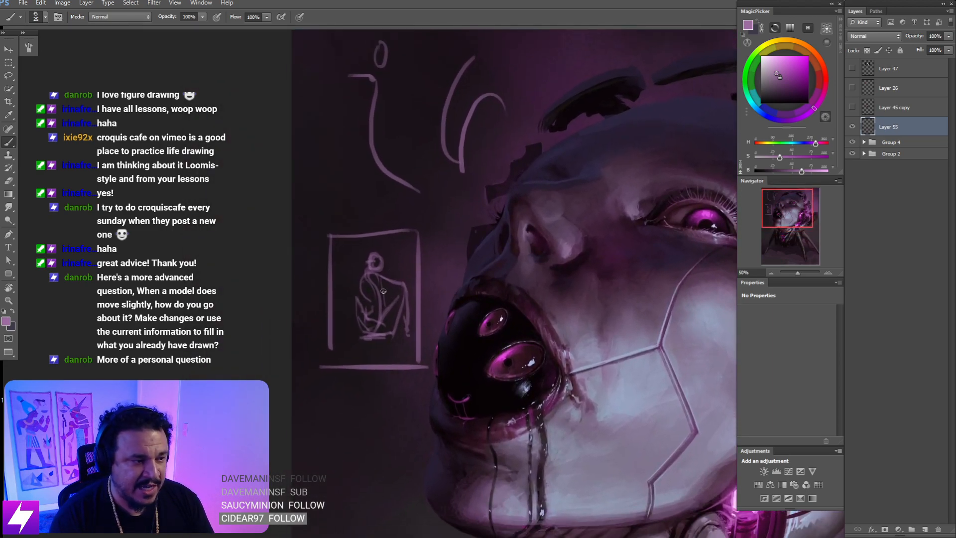
key("bracketleft")
key("bracketleft")
key("bracketleft")
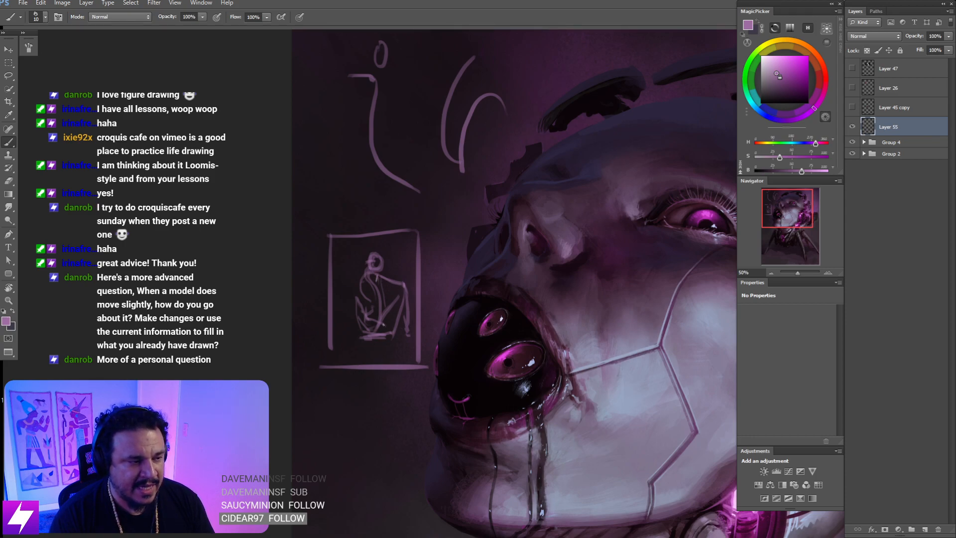
- Try blocking the seated figure's hips as a box and adding torso strokes, and undo these marks
mouse_move(383, 324)
left_mouse_down()
mouse_move(390, 314)
mouse_move(360, 338)
mouse_move(361, 318)
left_mouse_up()
key("ctrl+z")
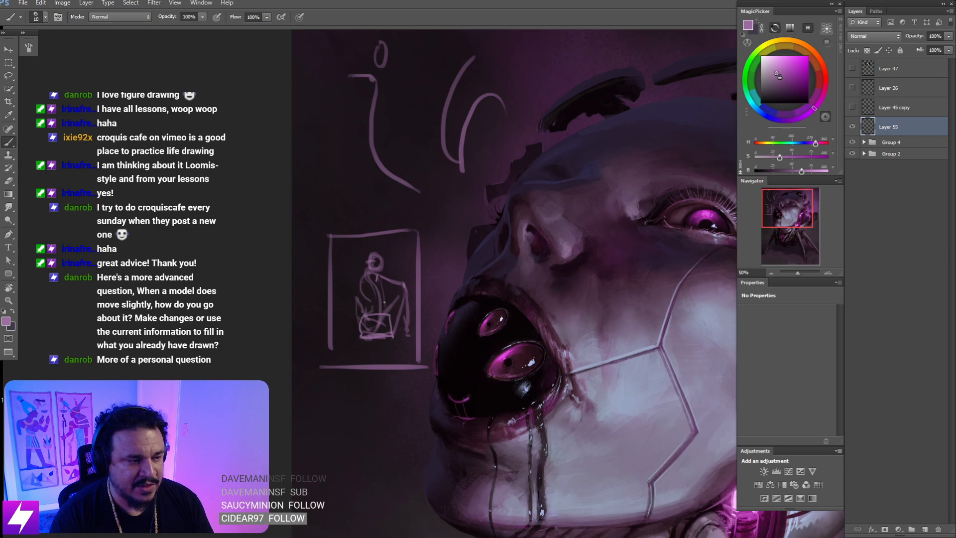
mouse_move(362, 281)
left_mouse_down()
mouse_move(380, 304)
mouse_move(377, 276)
left_mouse_up()
key("ctrl+alt+z")
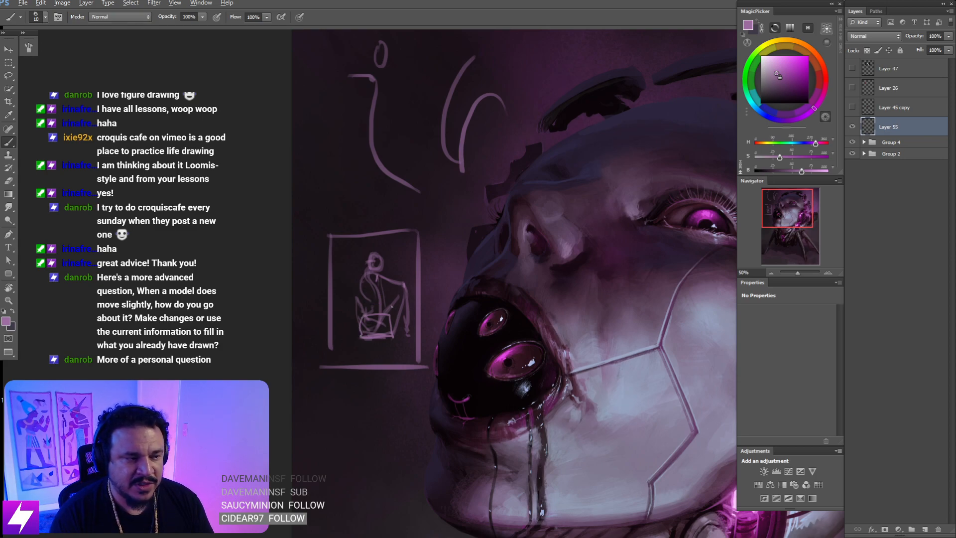
key("ctrl+alt+z")
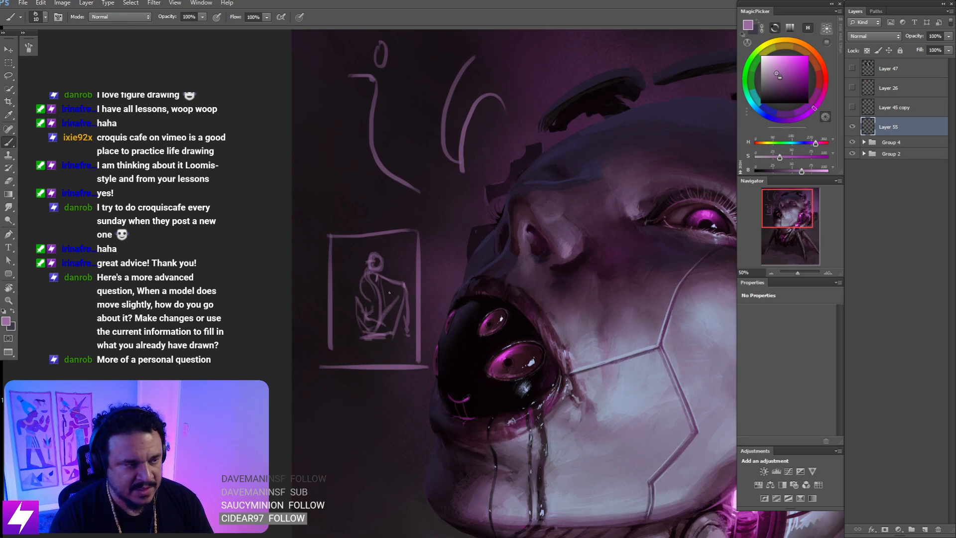
- Refine the seated figure's arm, raised knee, lower legs and head with thin strokes
mouse_move(388, 287)
left_mouse_down()
mouse_move(404, 288)
mouse_move(386, 308)
left_mouse_up()
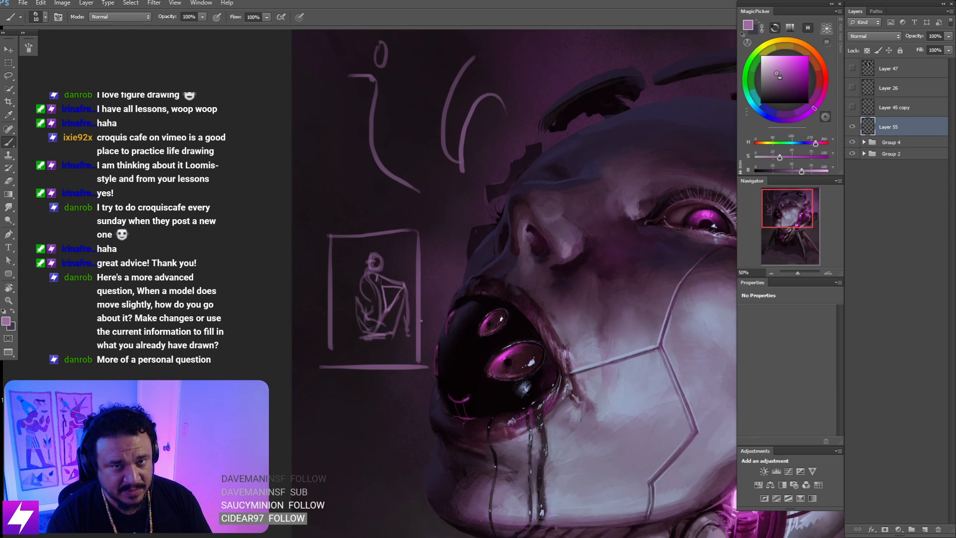
left_click_drag(399, 326, 398, 329)
left_click_drag(397, 282, 399, 290)
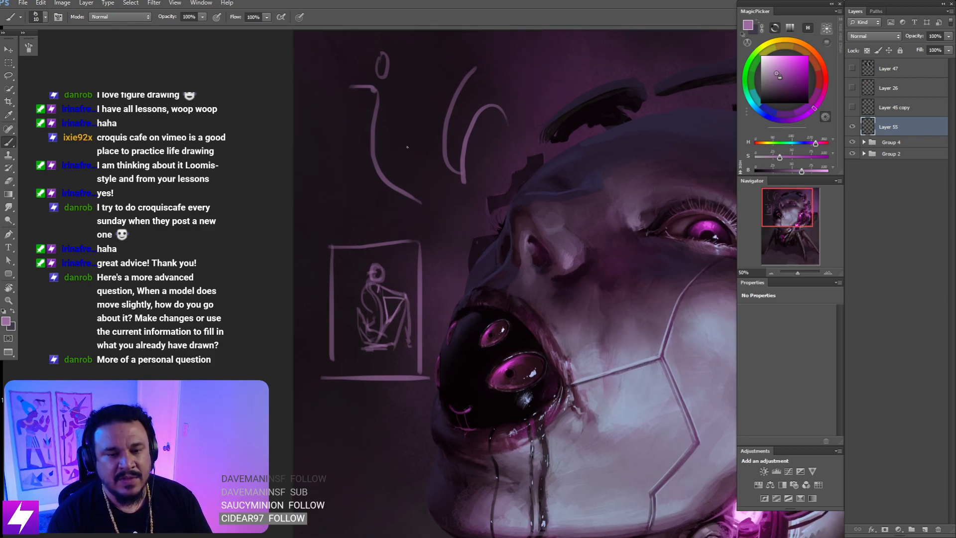
scroll(390, 226, "down", 1)
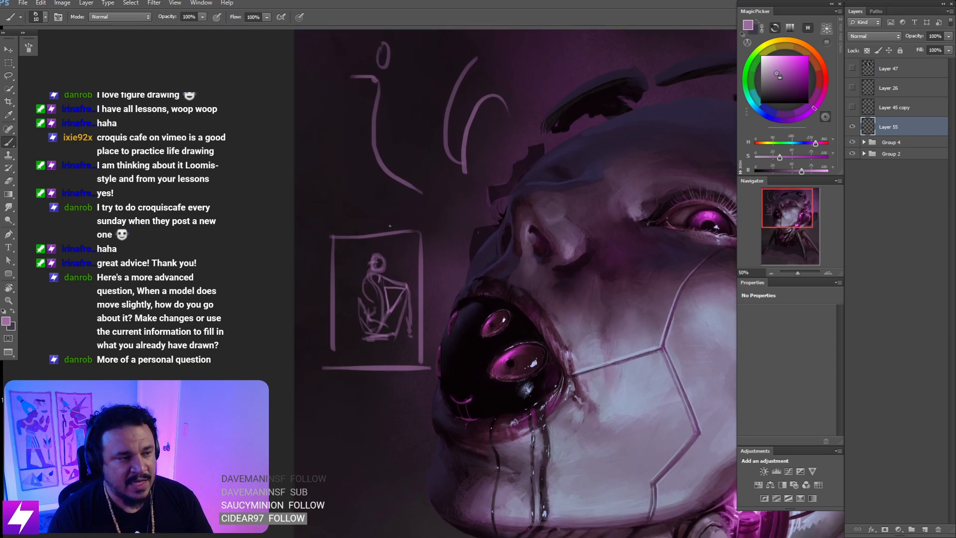
mouse_move(383, 255)
left_mouse_down()
mouse_move(406, 285)
mouse_move(413, 334)
mouse_move(396, 342)
left_mouse_up()
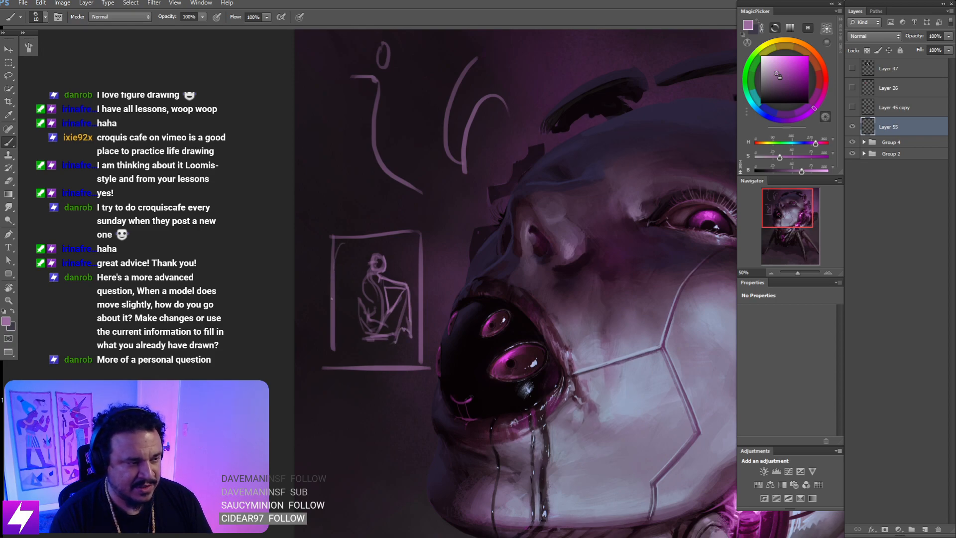
- Try a loose outline around the seated figure, undo it, and mark the frame's right edge level with the head and the hand
mouse_move(345, 330)
left_mouse_down()
mouse_move(402, 349)
mouse_move(416, 301)
mouse_move(387, 240)
mouse_move(345, 299)
left_mouse_up()
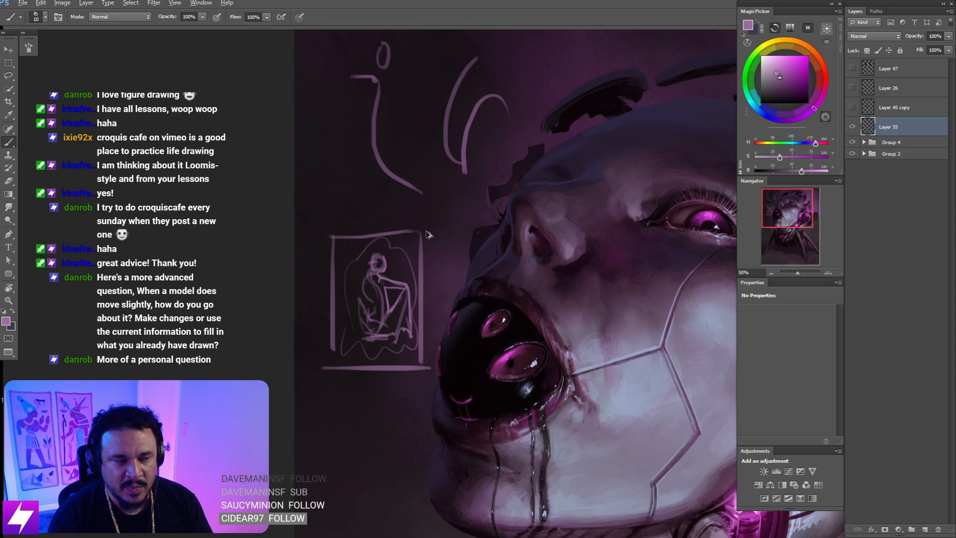
key("ctrl+z")
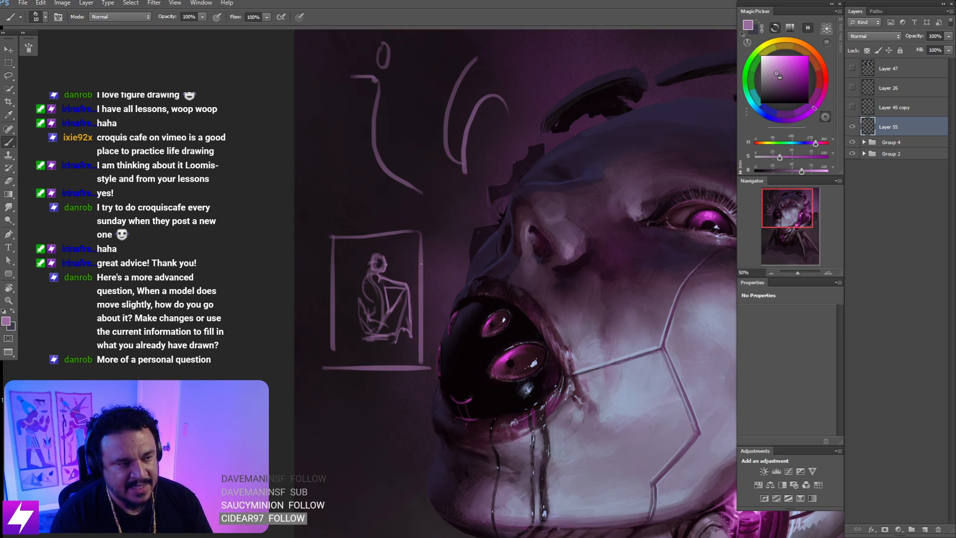
left_click_drag(418, 258, 417, 265)
left_click_drag(369, 351, 364, 342)
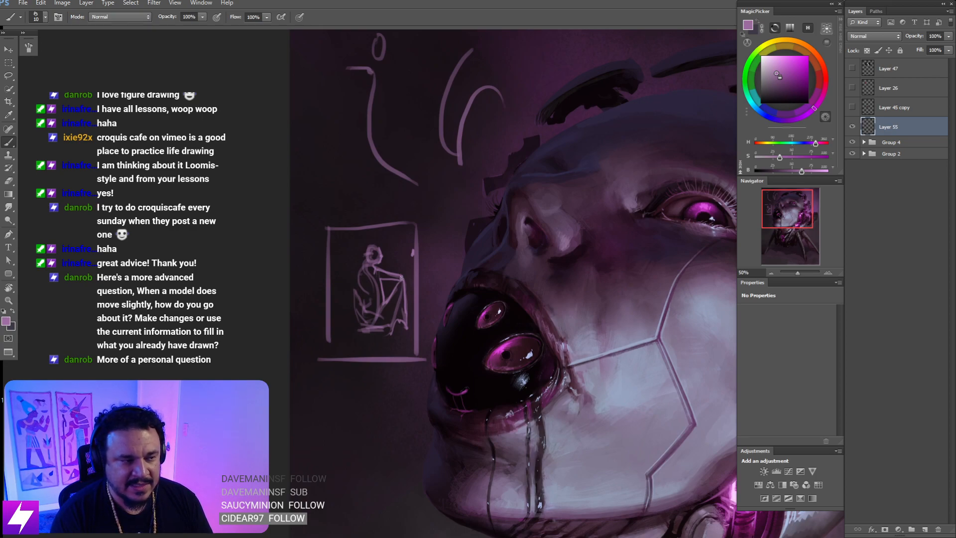
left_click_drag(402, 276, 416, 277)
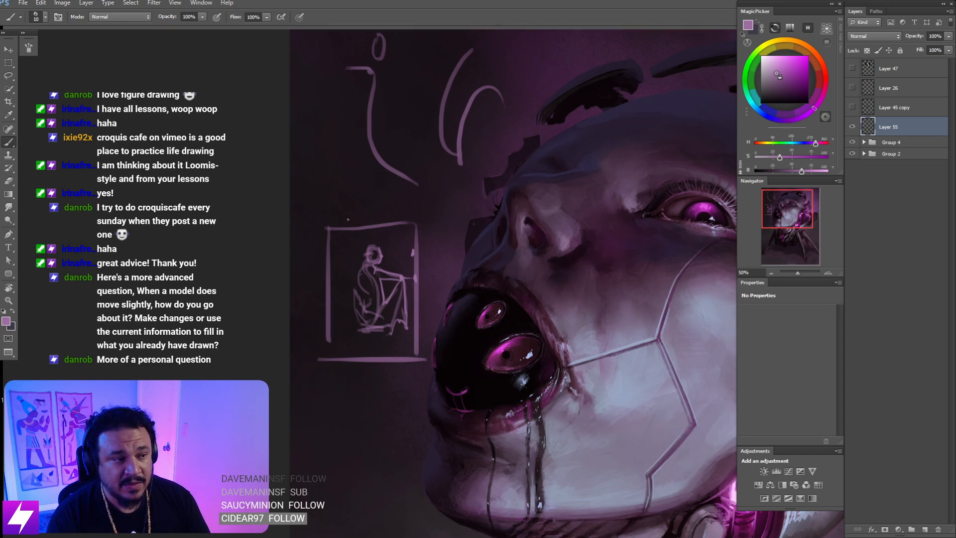
mouse_move(396, 258)
left_mouse_down()
mouse_move(367, 303)
mouse_move(367, 321)
left_mouse_up()
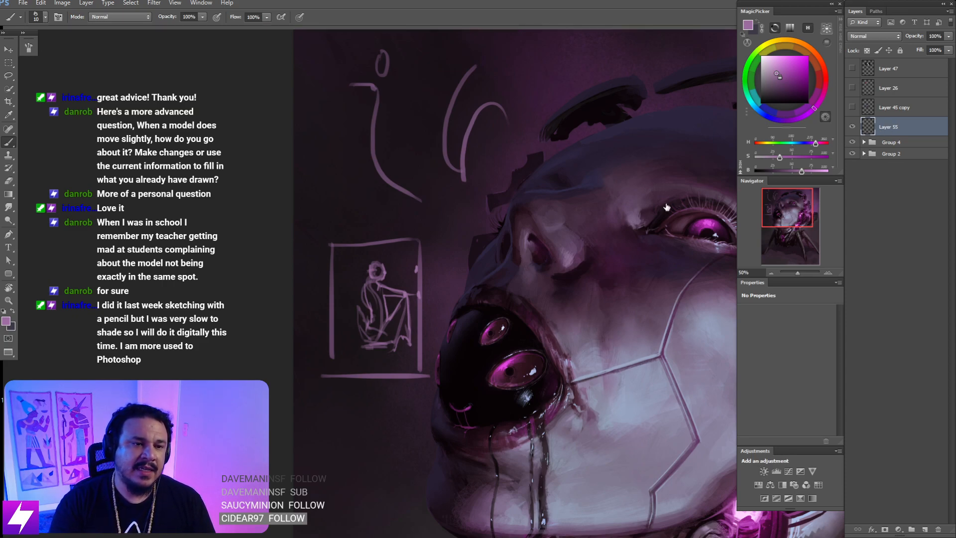
left_click_drag(572, 279, 443, 268)
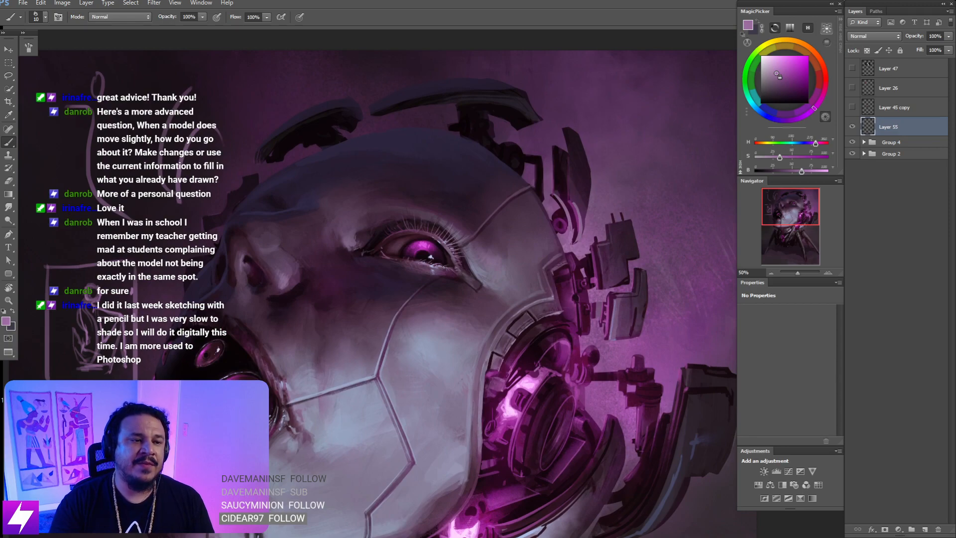
- Define the triangular gap between the framed seated figure's arm and thigh with a thin stroke at brush size 7
key("ctrl+minus")
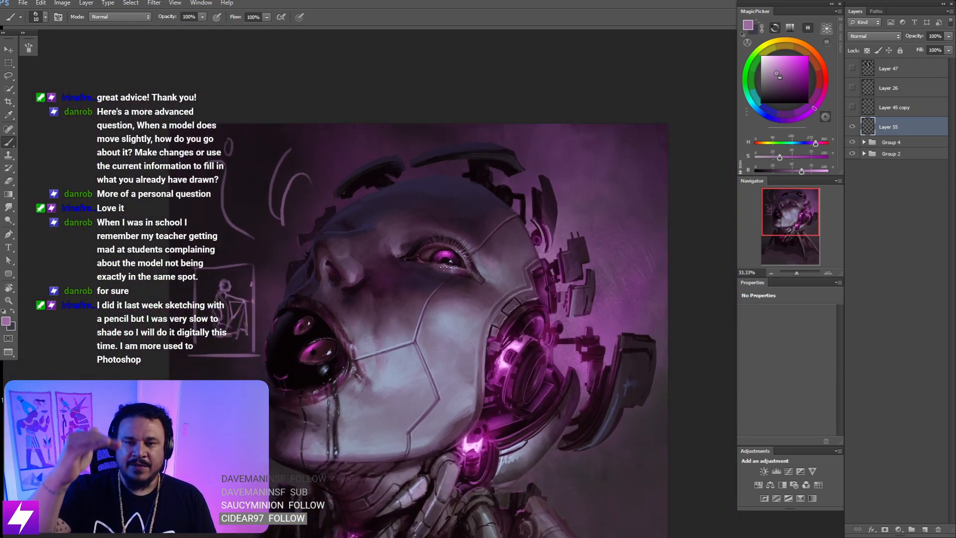
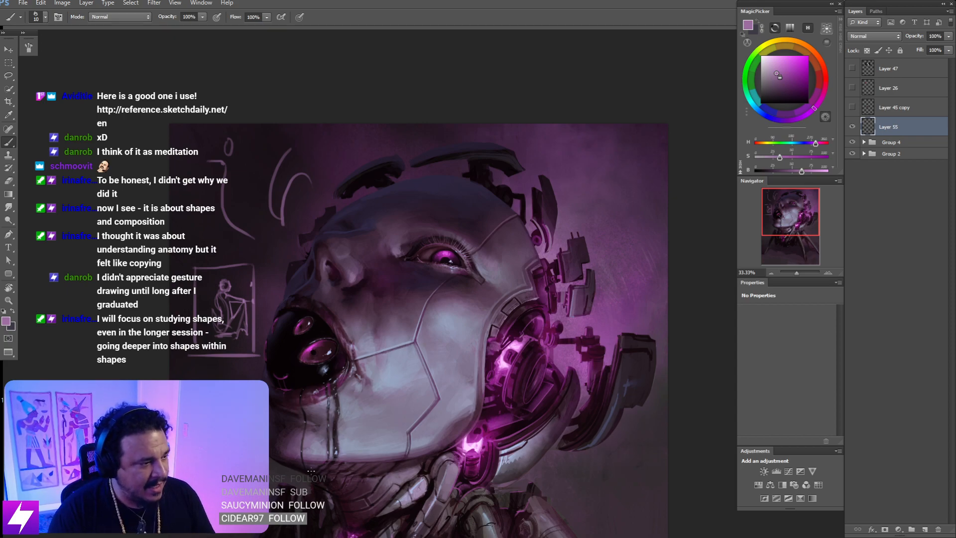
key("ctrl+plus")
key("ctrl+plus")
mouse_move(120, 259)
left_mouse_down()
mouse_move(412, 211)
mouse_move(474, 234)
left_mouse_up()
key("ctrl+plus")
key("e")
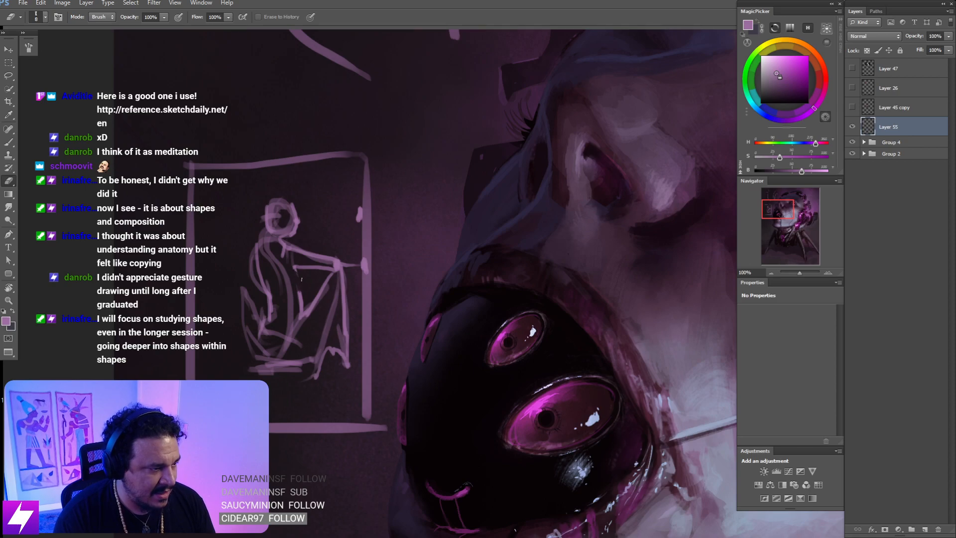
key("b")
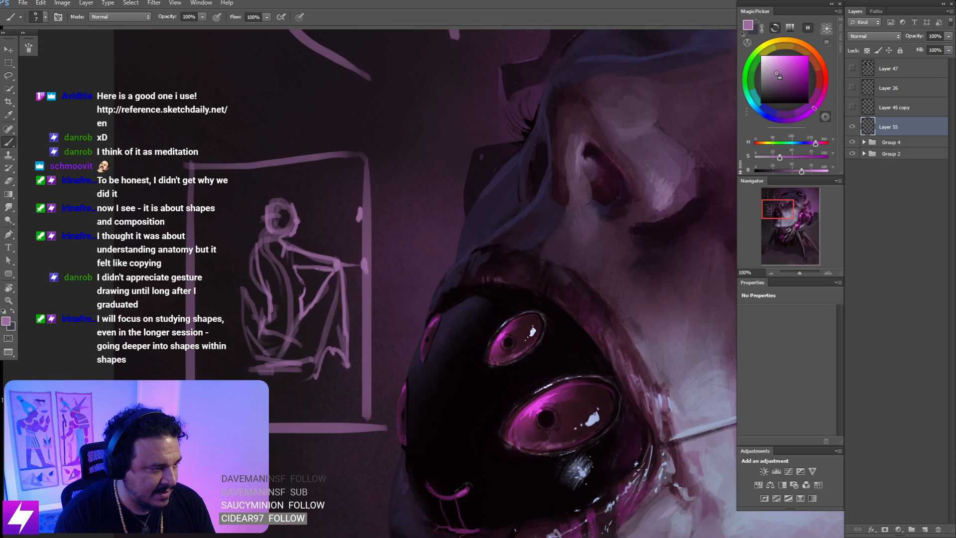
left_click_drag(313, 267, 294, 268)
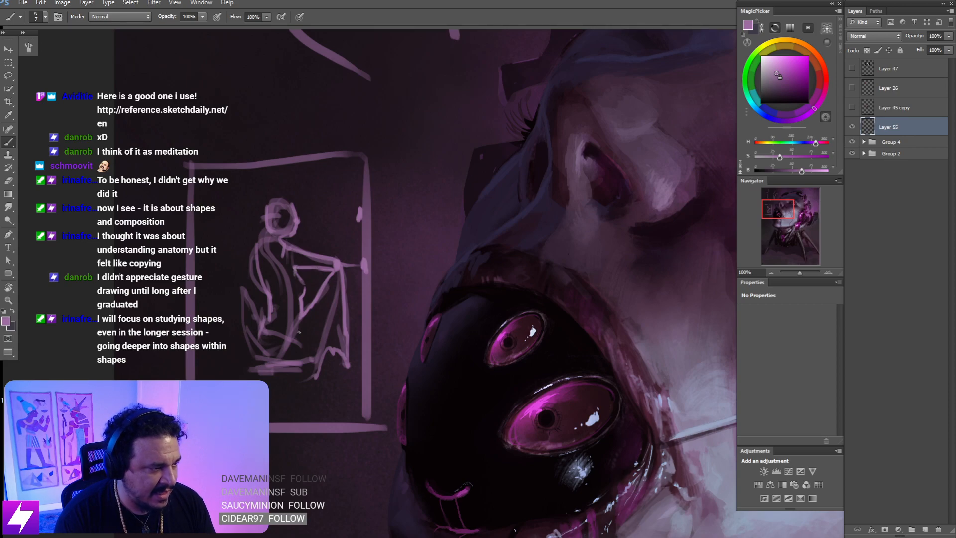
- Try boxing the space between the seated figure's torso, arm and raised leg with a light purple rectangle, and undo it
key("ctrl+minus")
key("ctrl+equal")
key("l")
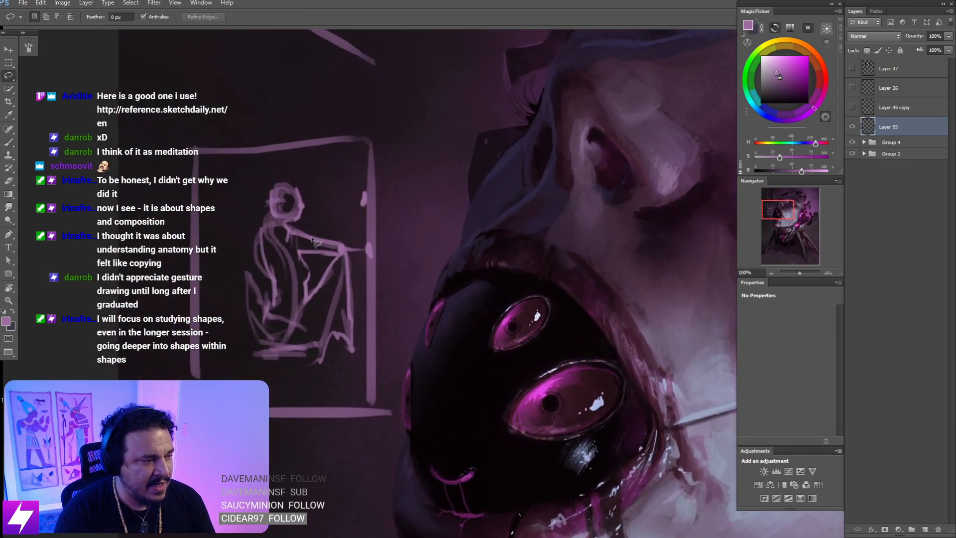
key("b")
left_click(319, 230, "alt")
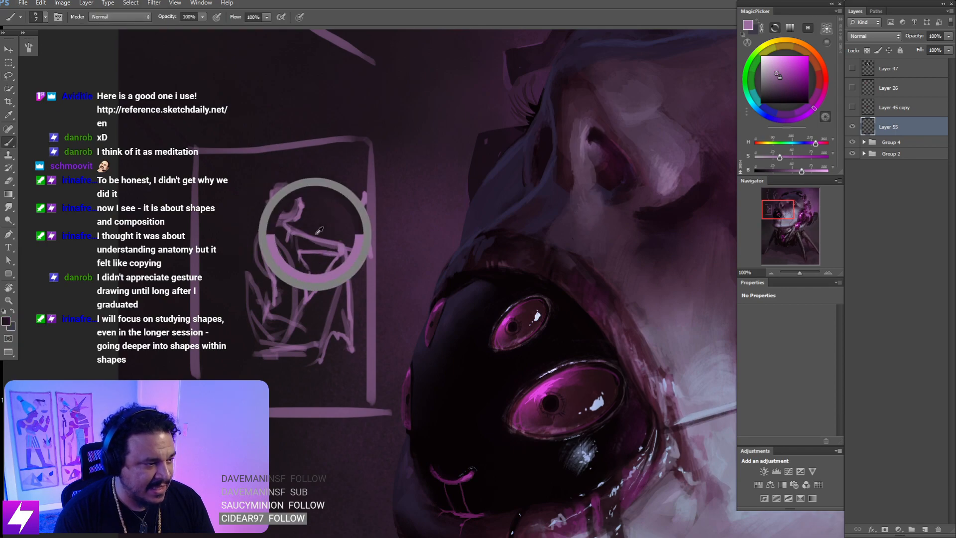
left_click(374, 241, "alt")
mouse_move(289, 228)
left_mouse_down()
mouse_move(353, 228)
mouse_move(353, 305)
mouse_move(293, 305)
mouse_move(285, 237)
mouse_move(286, 305)
mouse_move(347, 304)
left_mouse_up()
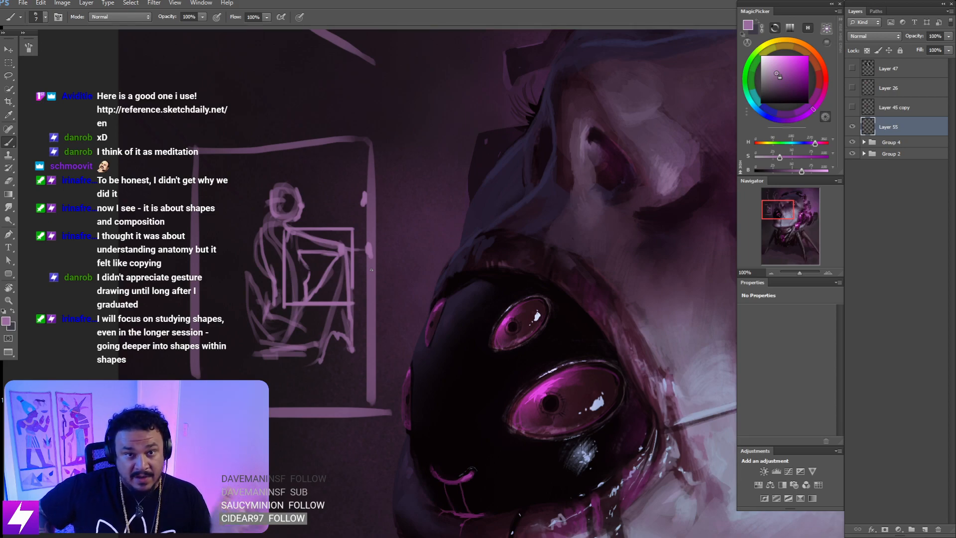
key("ctrl+alt+z")
key("ctrl+alt+z")
key("ctrl+alt+z")
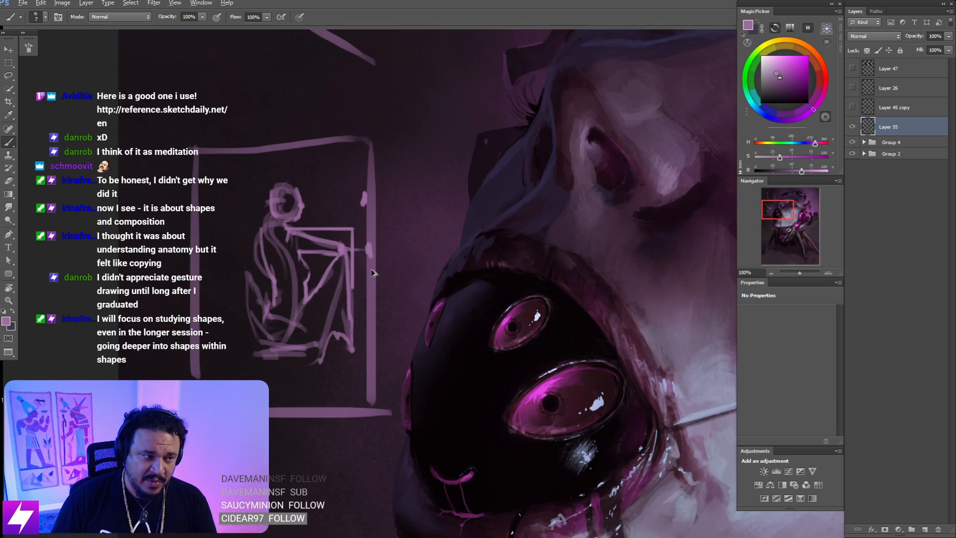
key("ctrl+alt+z")
key("ctrl+alt+z")
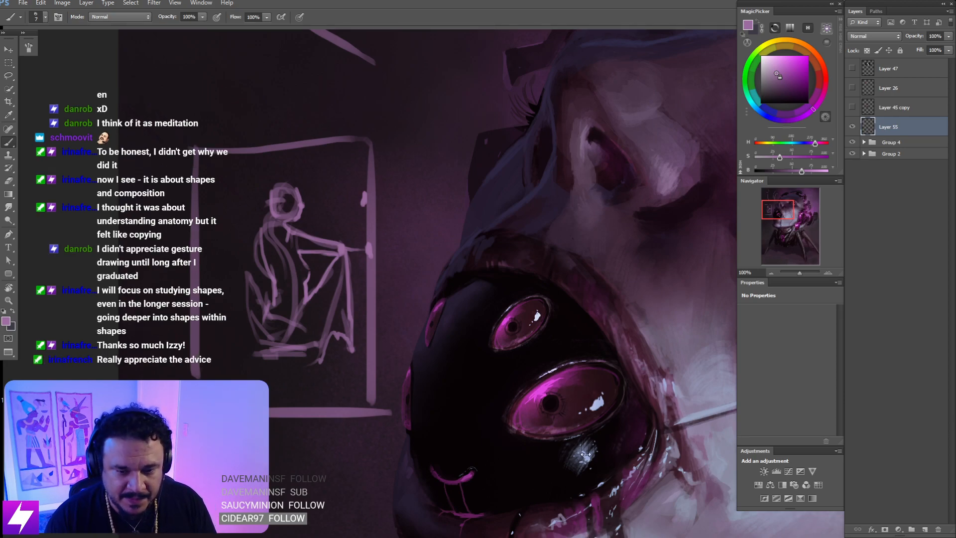
- Hide Layer 55 with the figure-drawing sketches so only the cyborg painting shows
key("ctrl+minus")
key("ctrl+minus")
key("ctrl+minus")
key("ctrl+minus")
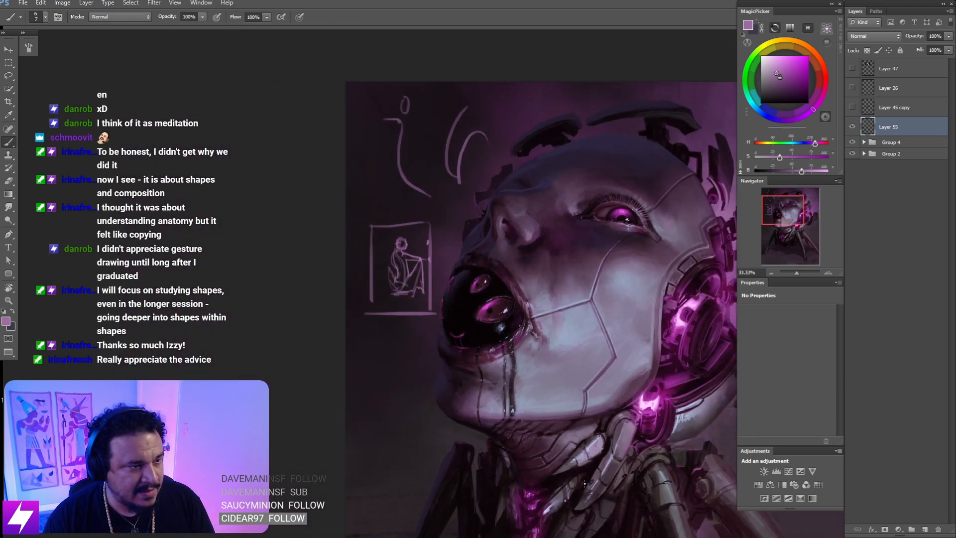
left_click(852, 127)
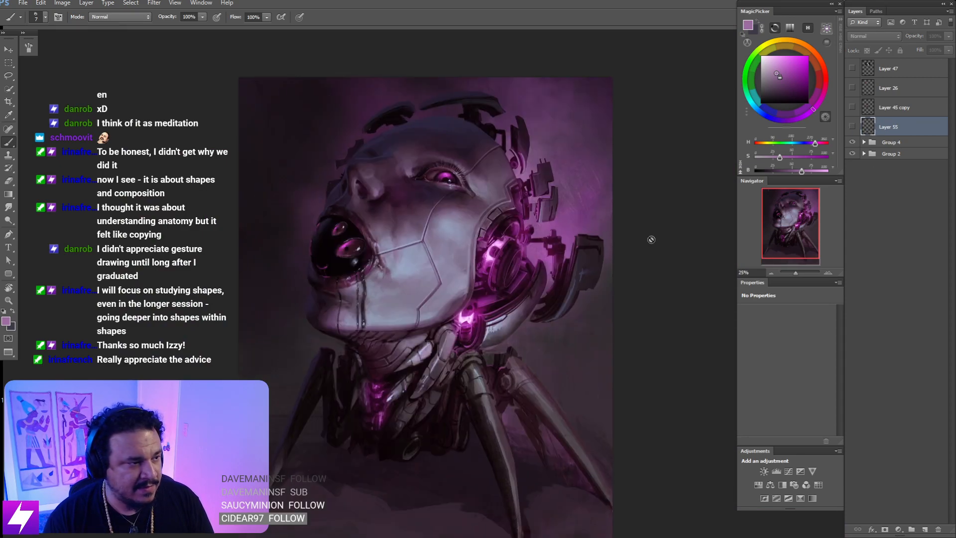
- Flip the canvas horizontally to check the whole cyborg composition in mirror view
key("ctrl+minus")
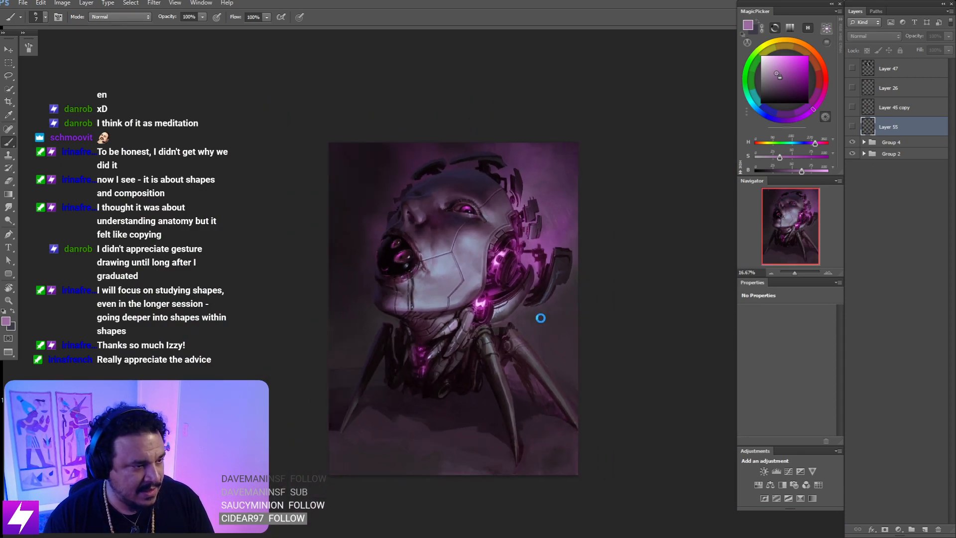
key("ctrl+shift+h")
key("ctrl+minus")
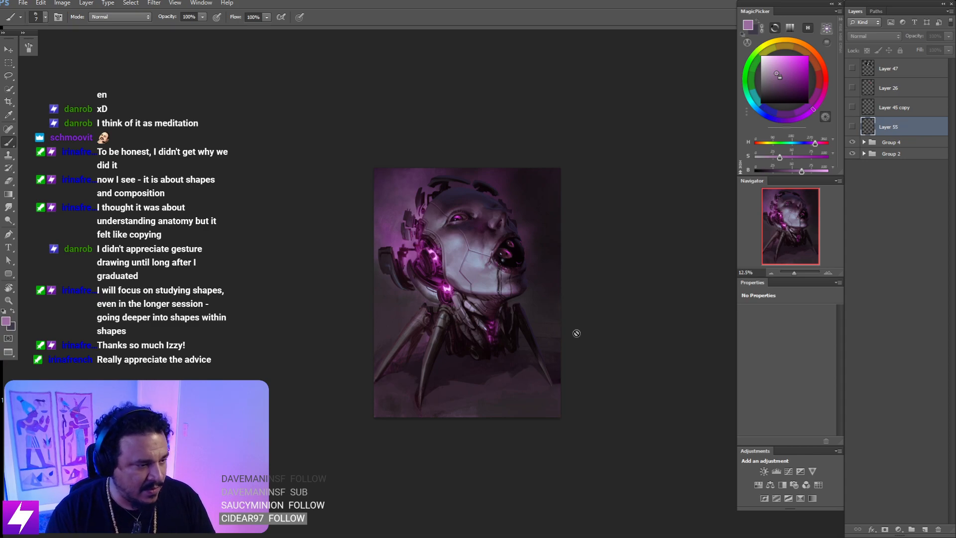
key("ctrl+plus")
key("ctrl+plus")
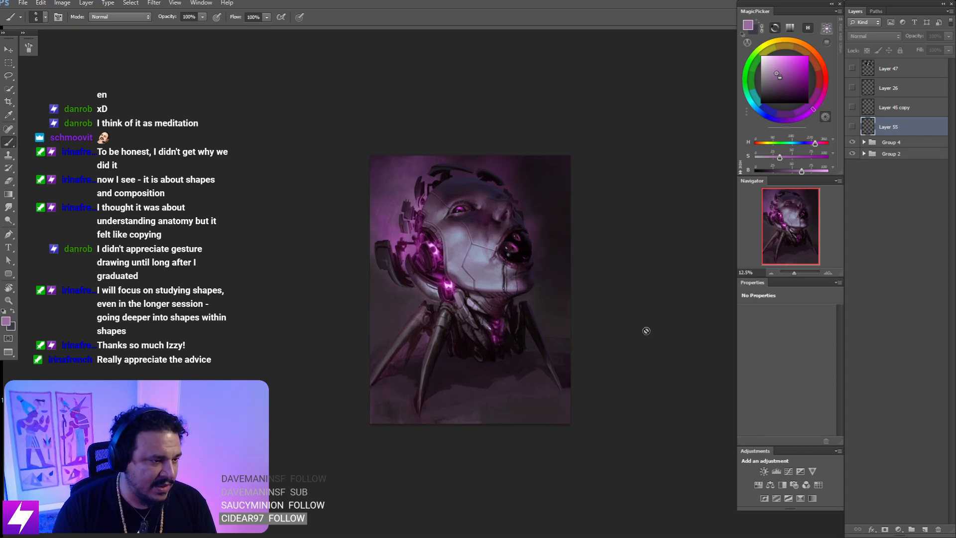
left_click_drag(622, 258, 576, 289)
key("ctrl+minus")
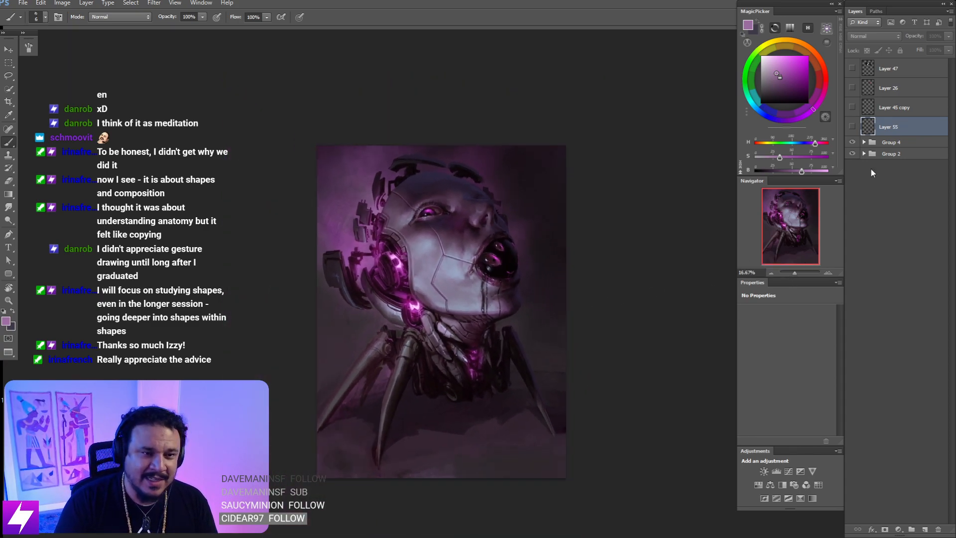
- Toggle Group 4's visibility repeatedly to compare the refined cyborg painting with the earlier version beneath, leaving the group shown
left_click(853, 142)
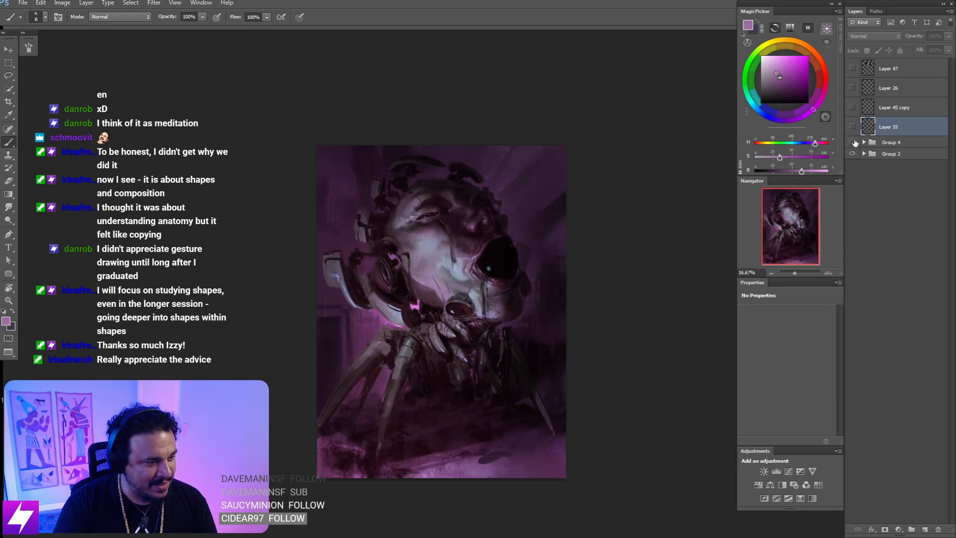
left_click(853, 142)
left_click(854, 143)
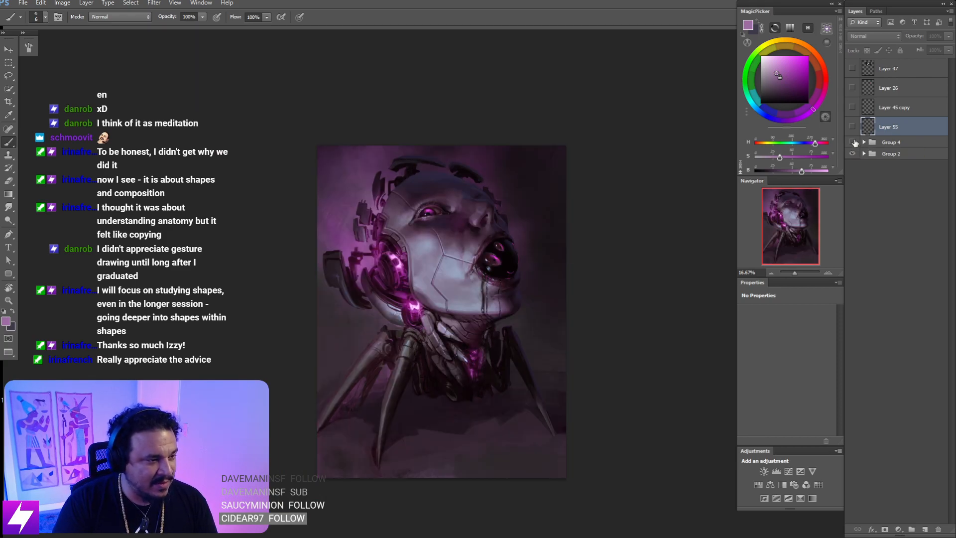
left_click(853, 143)
left_click(853, 143)
left_click(854, 143)
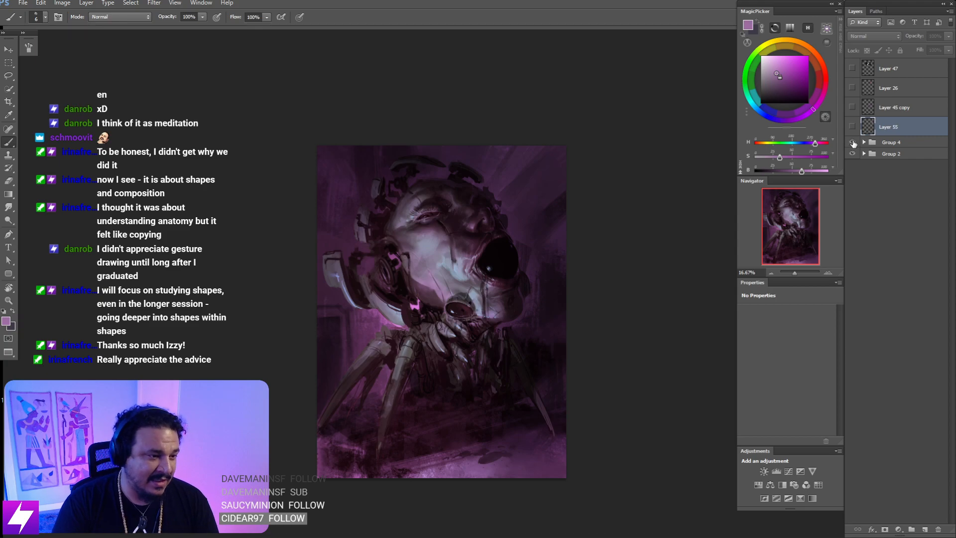
left_click(853, 143)
left_click(853, 143)
left_click(853, 143)
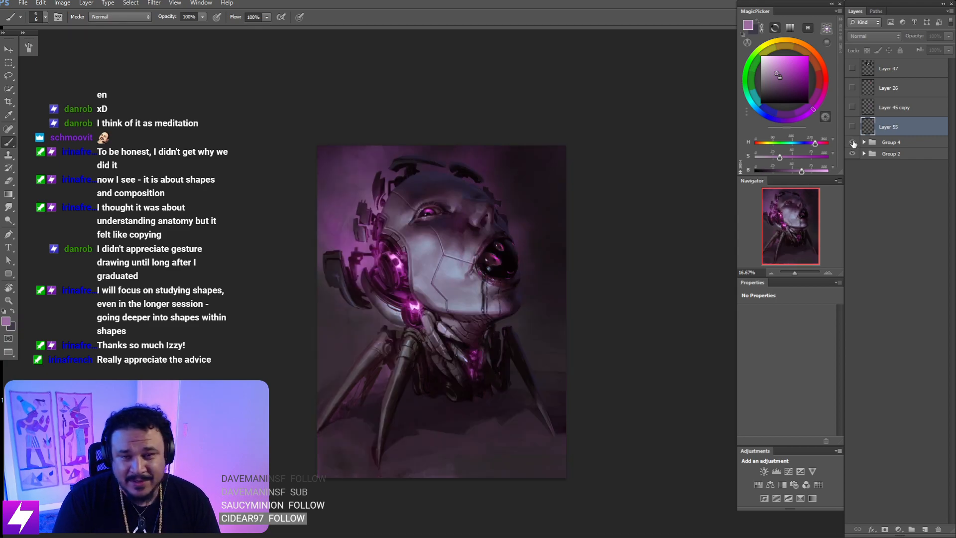
key("ctrl+minus")
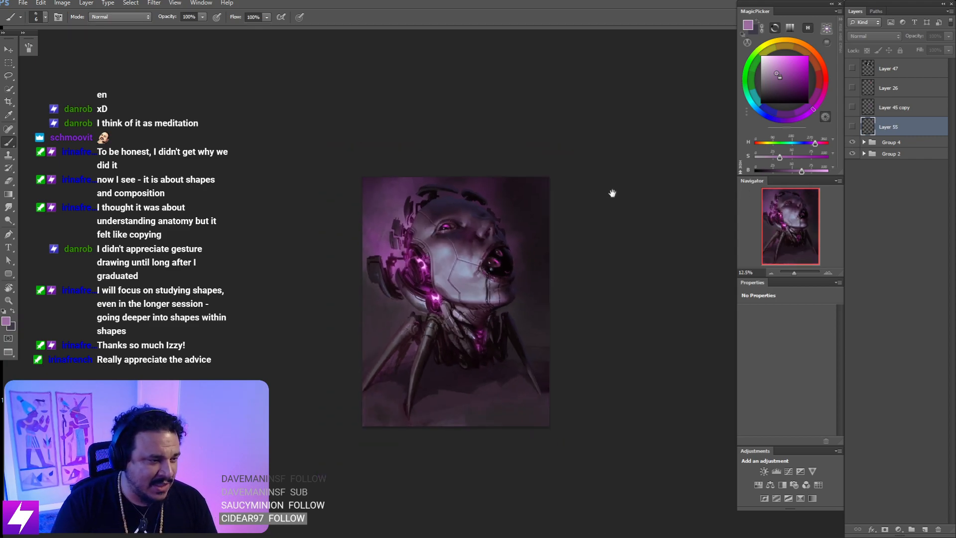
left_click_drag(613, 193, 613, 179)
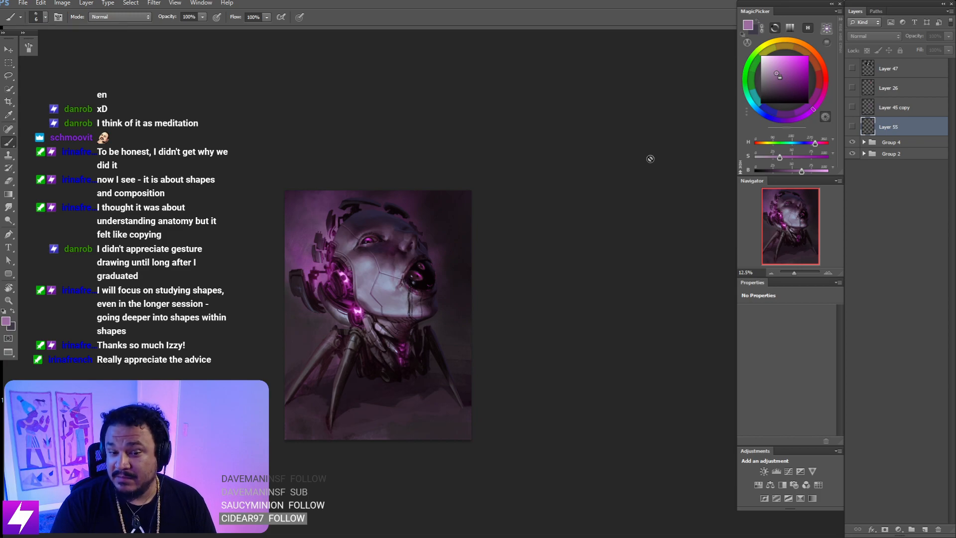
key("ctrl+plus")
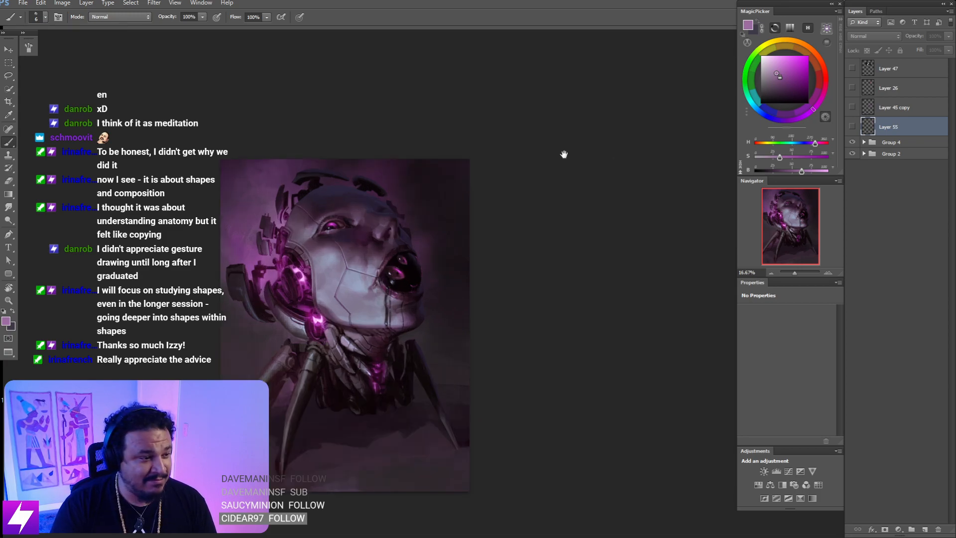
left_click_drag(528, 164, 589, 126)
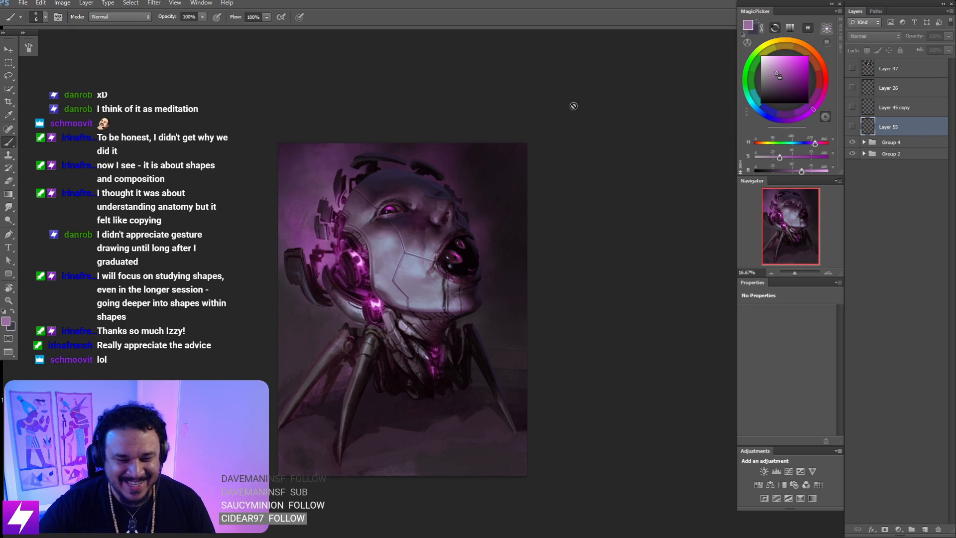